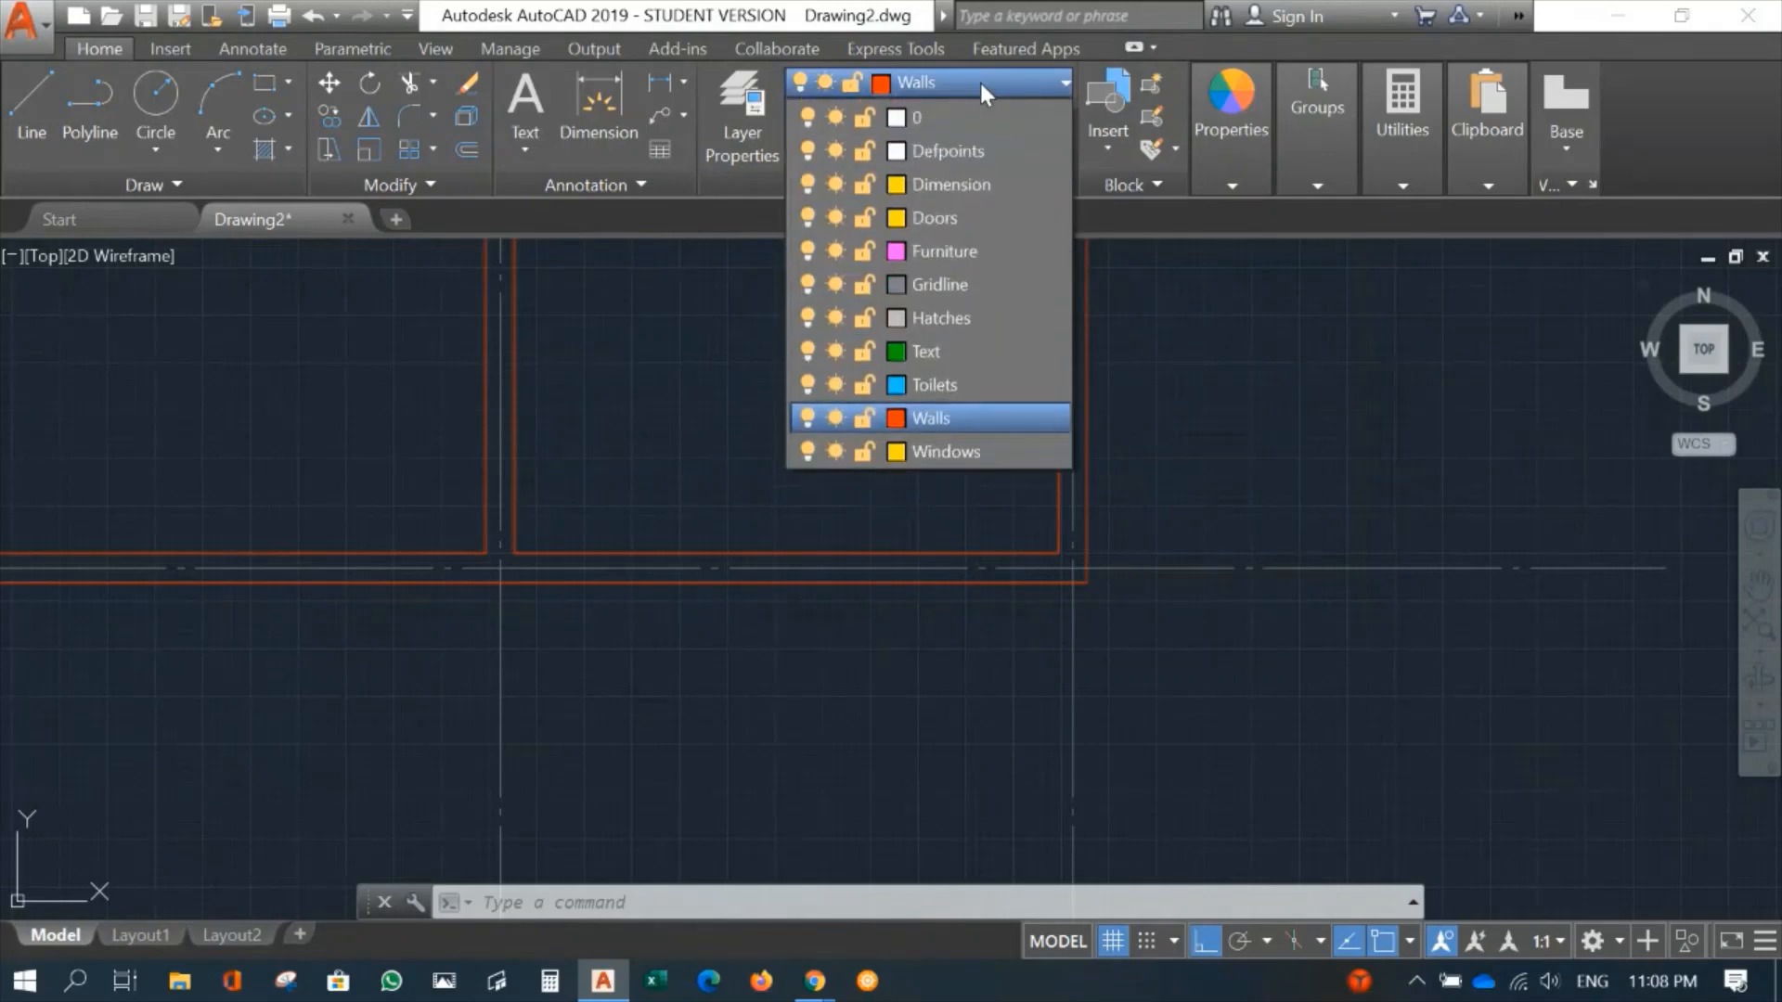
Step: Make the Doors layer current and draw a vertical line downward from the midpoint of the right room's lower inner wall line
{"action": "left_click", "coordinate": [927, 219]}
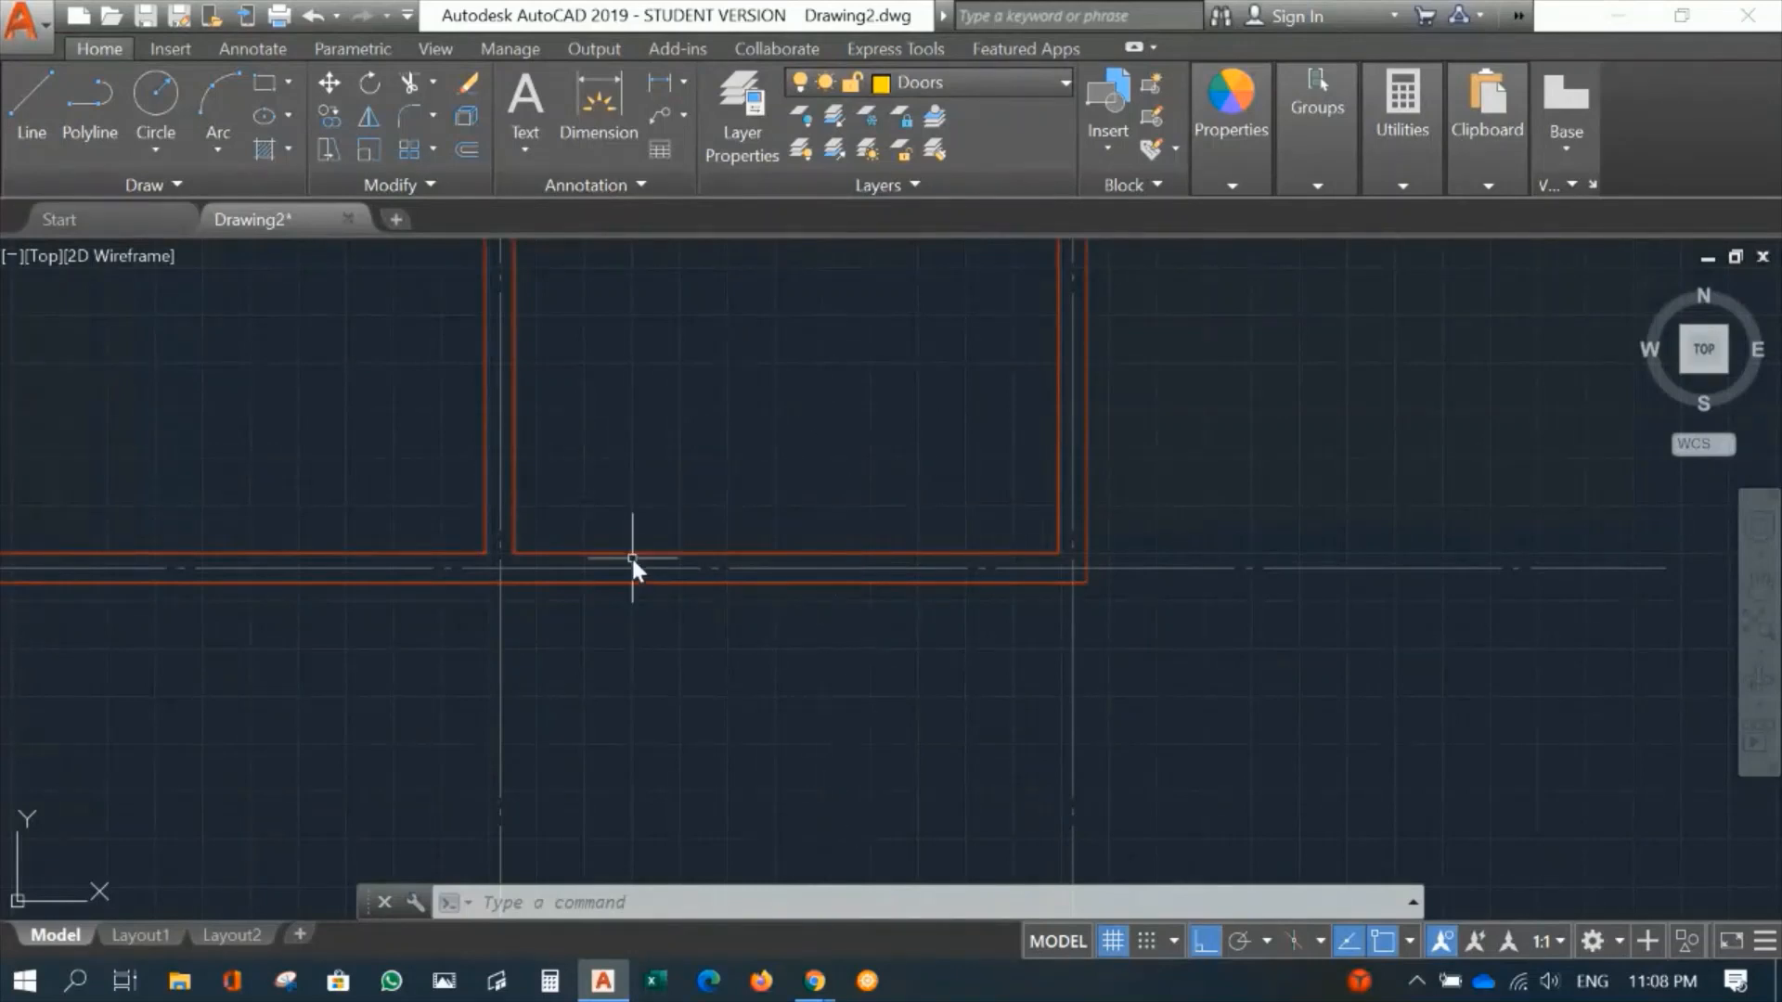
{"action": "type", "text": "L"}
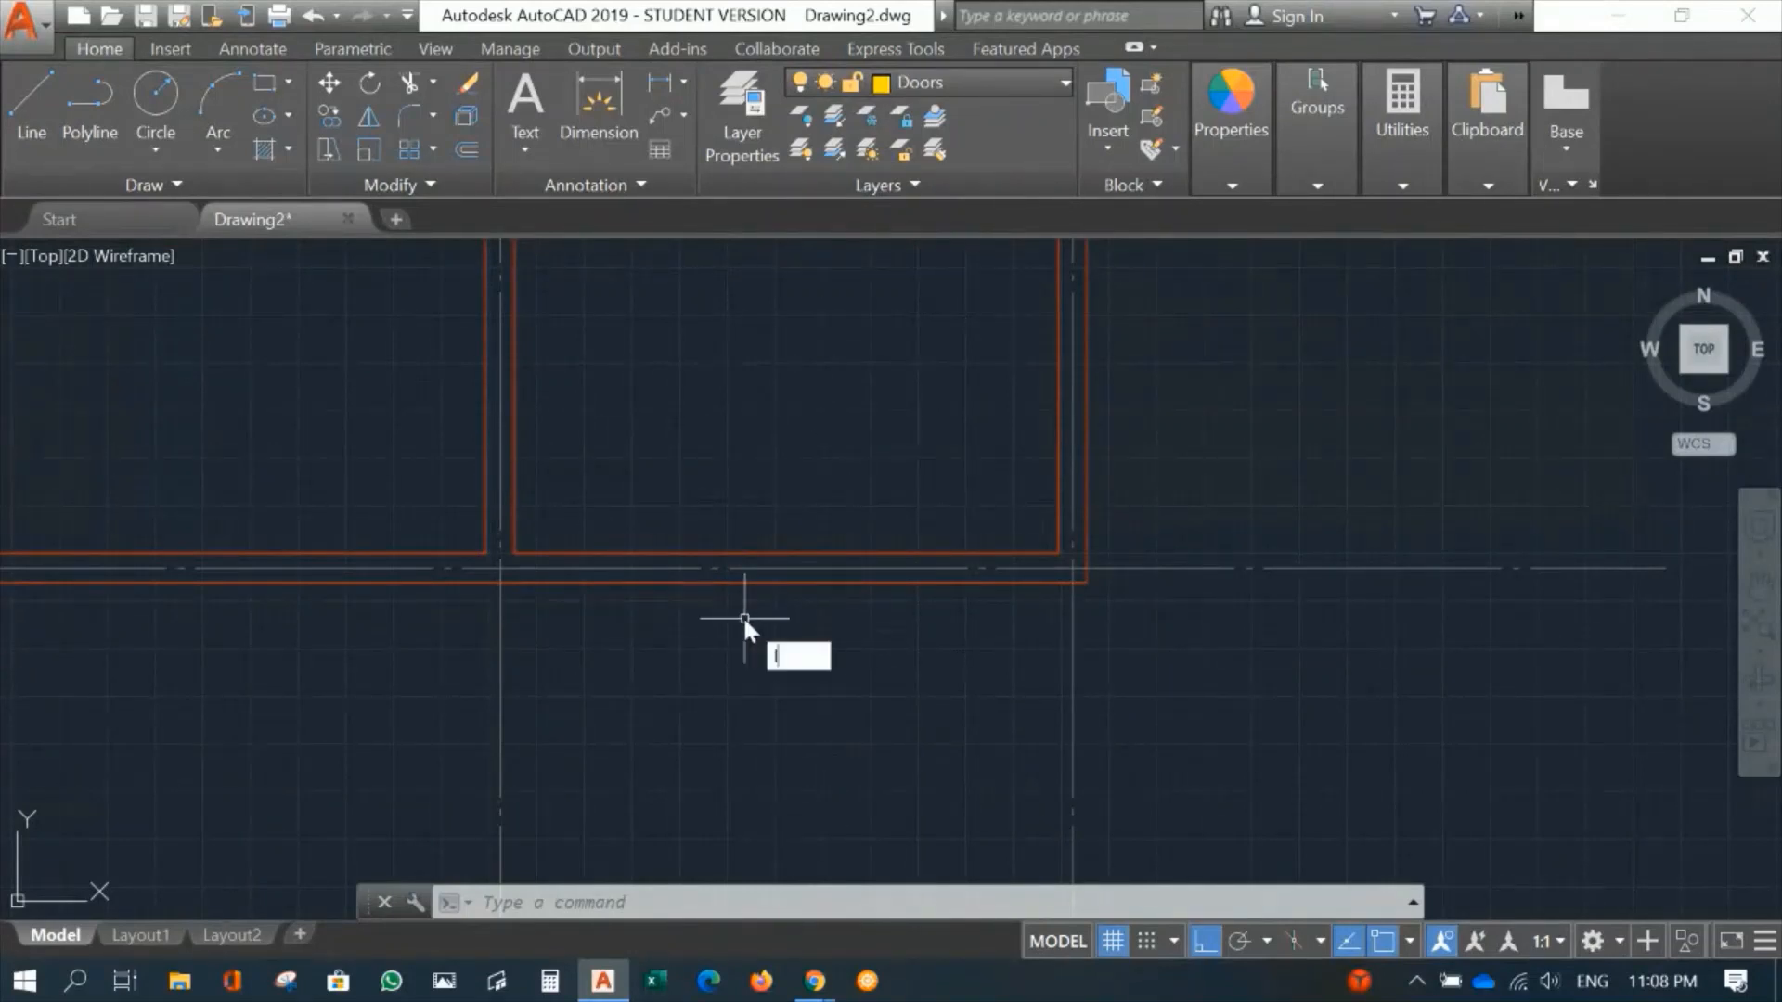
{"action": "key", "text": "Return"}
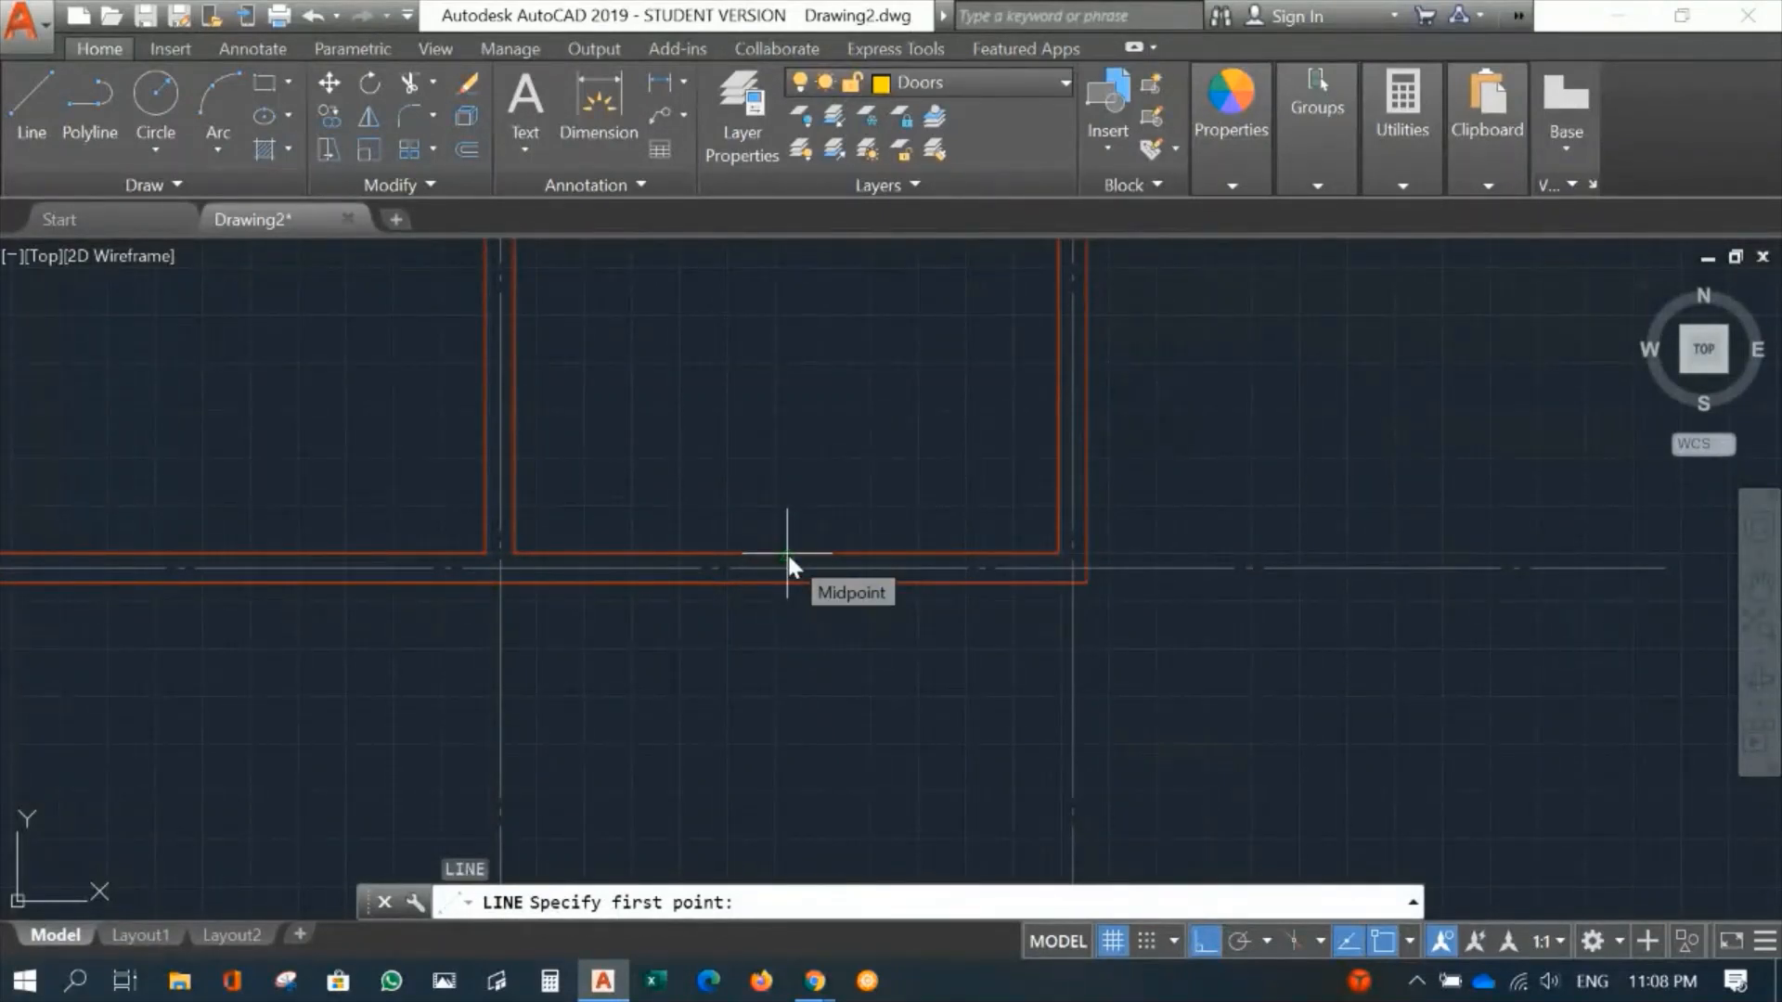
{"action": "left_click", "coordinate": [787, 554]}
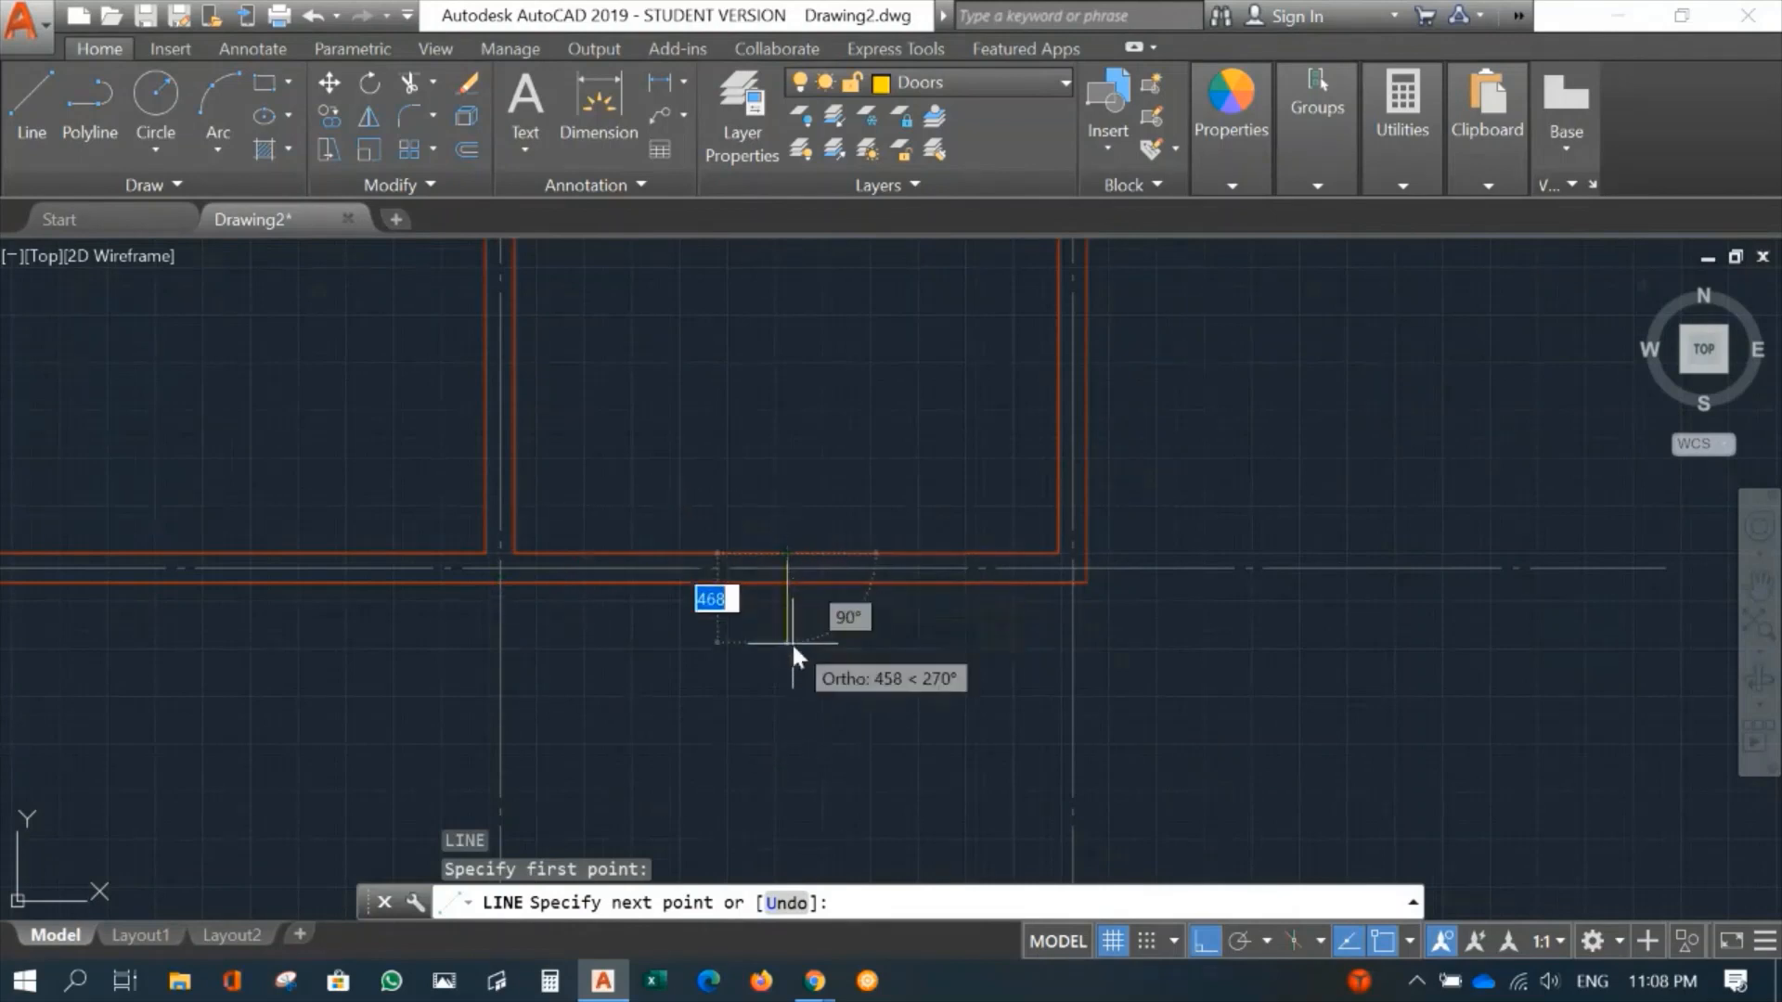
{"action": "left_click", "coordinate": [806, 711]}
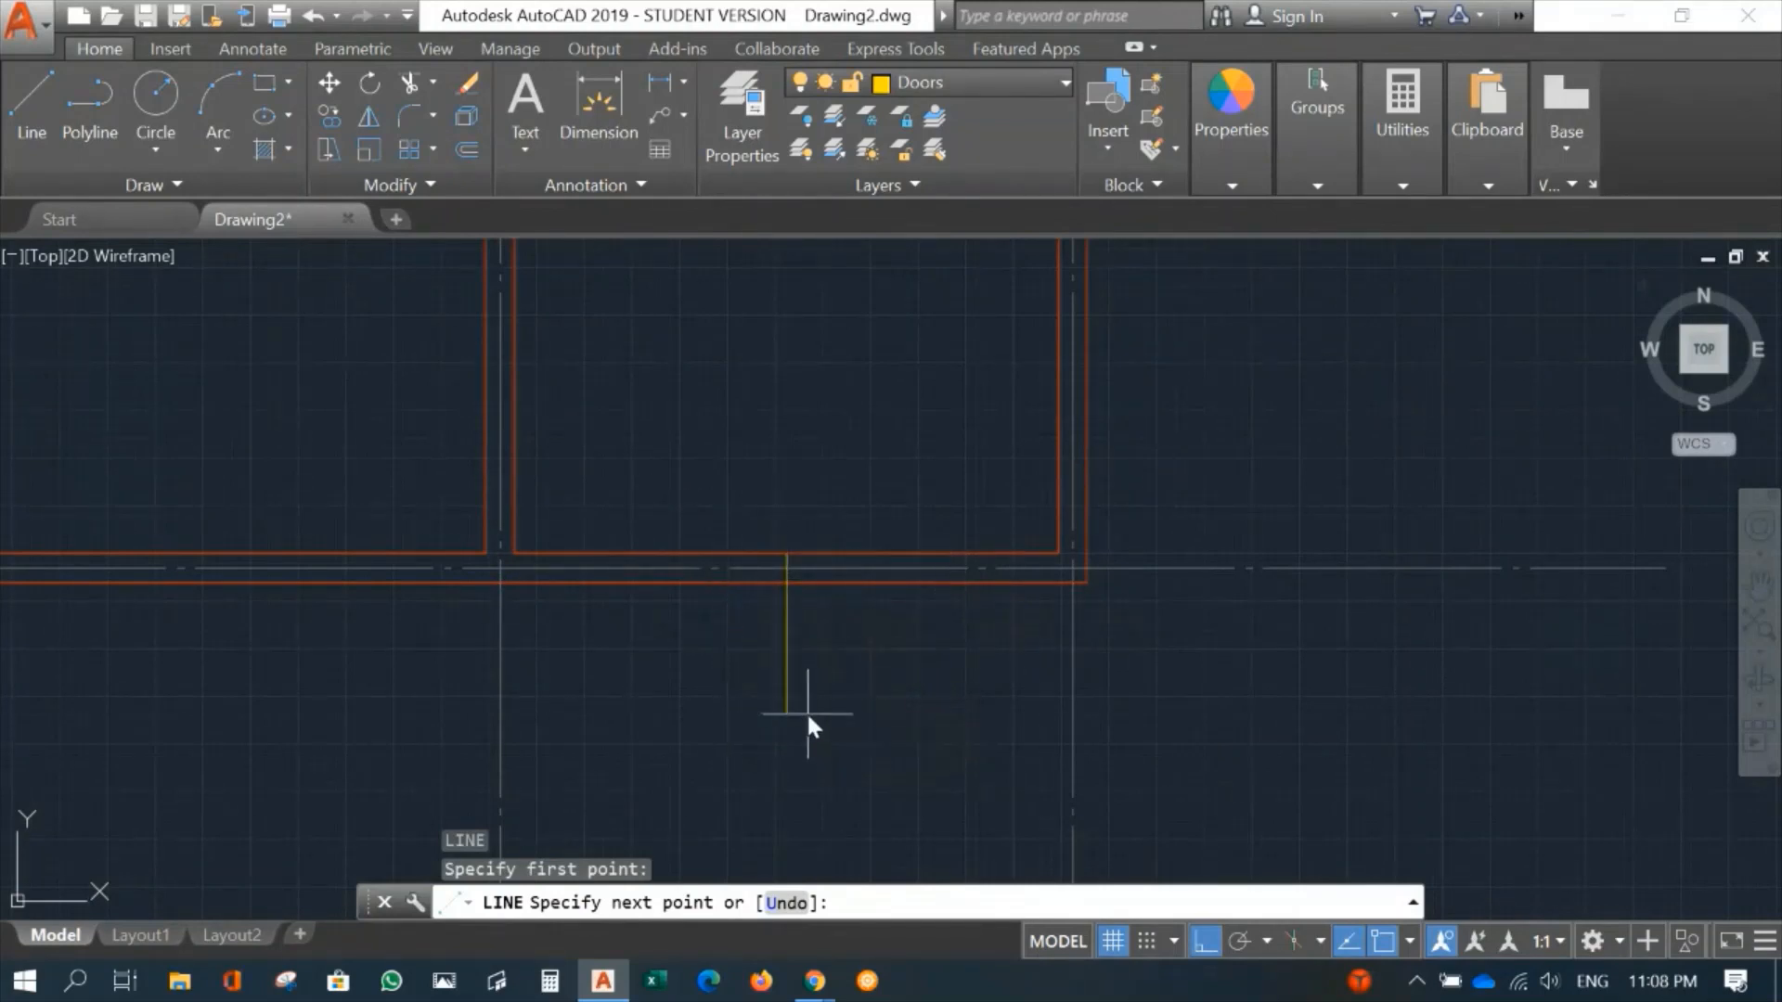
{"action": "key", "text": "Return"}
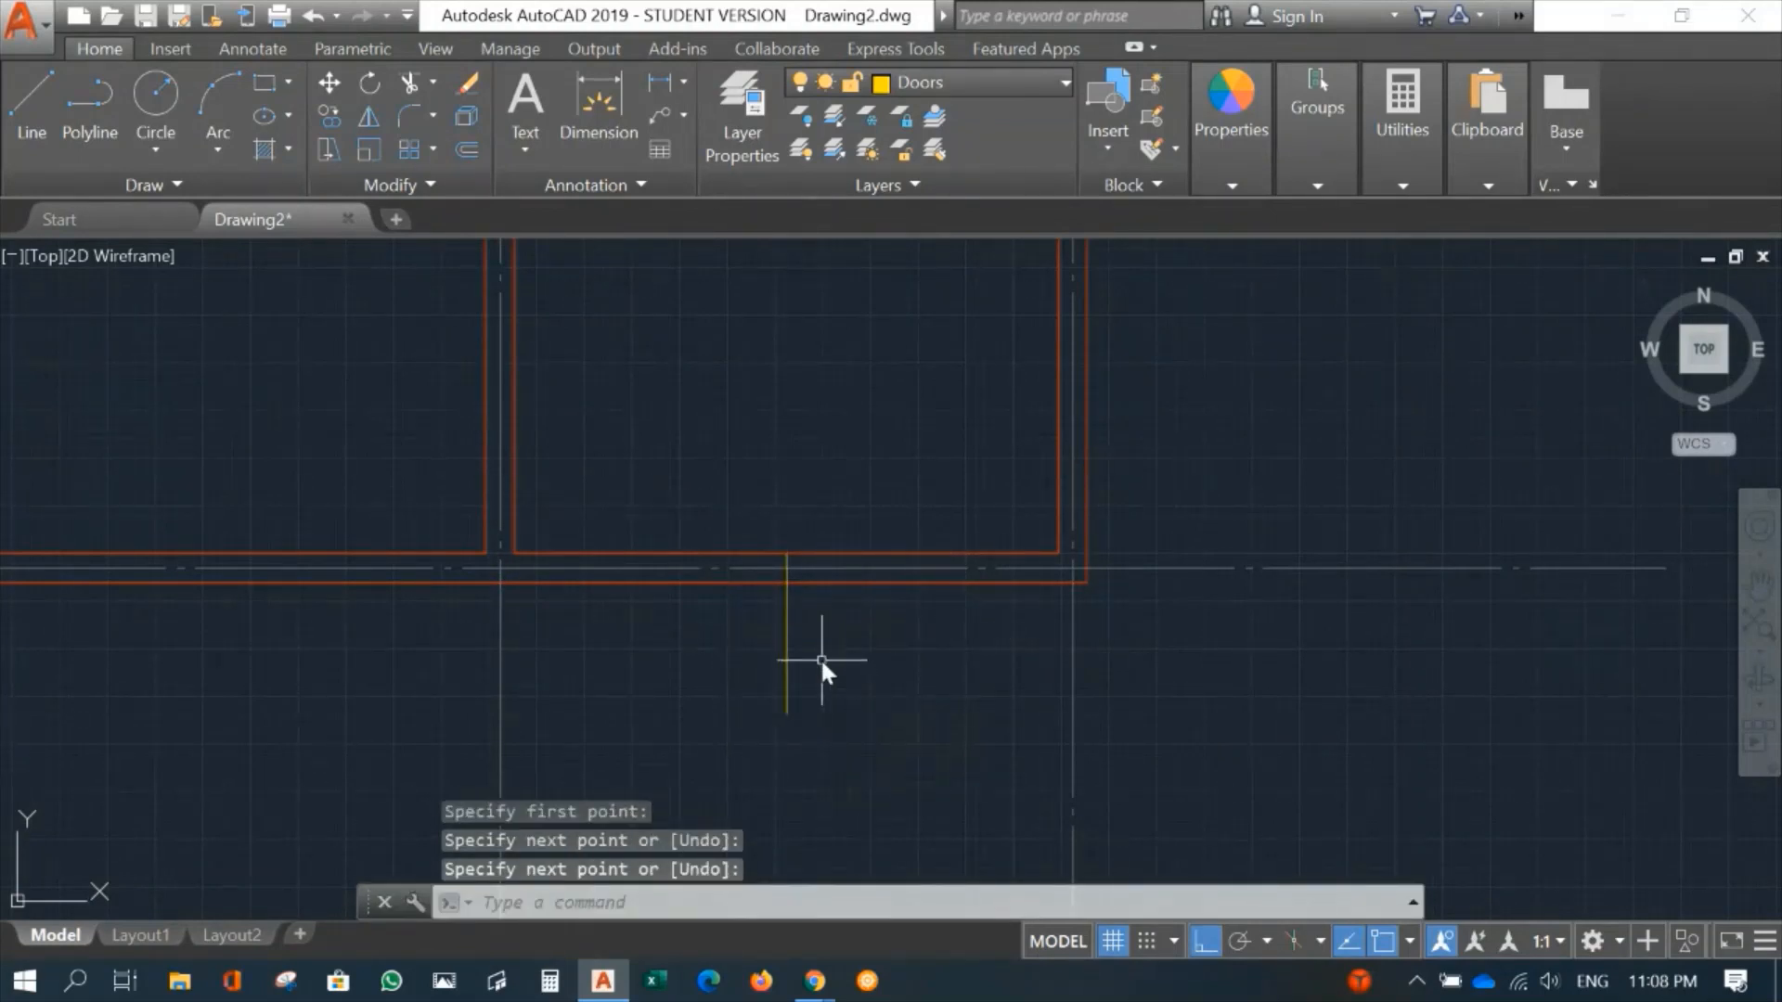
Step: Offset the vertical door line 600 to both sides
{"action": "type", "text": "o"}
{"action": "key", "text": "Return"}
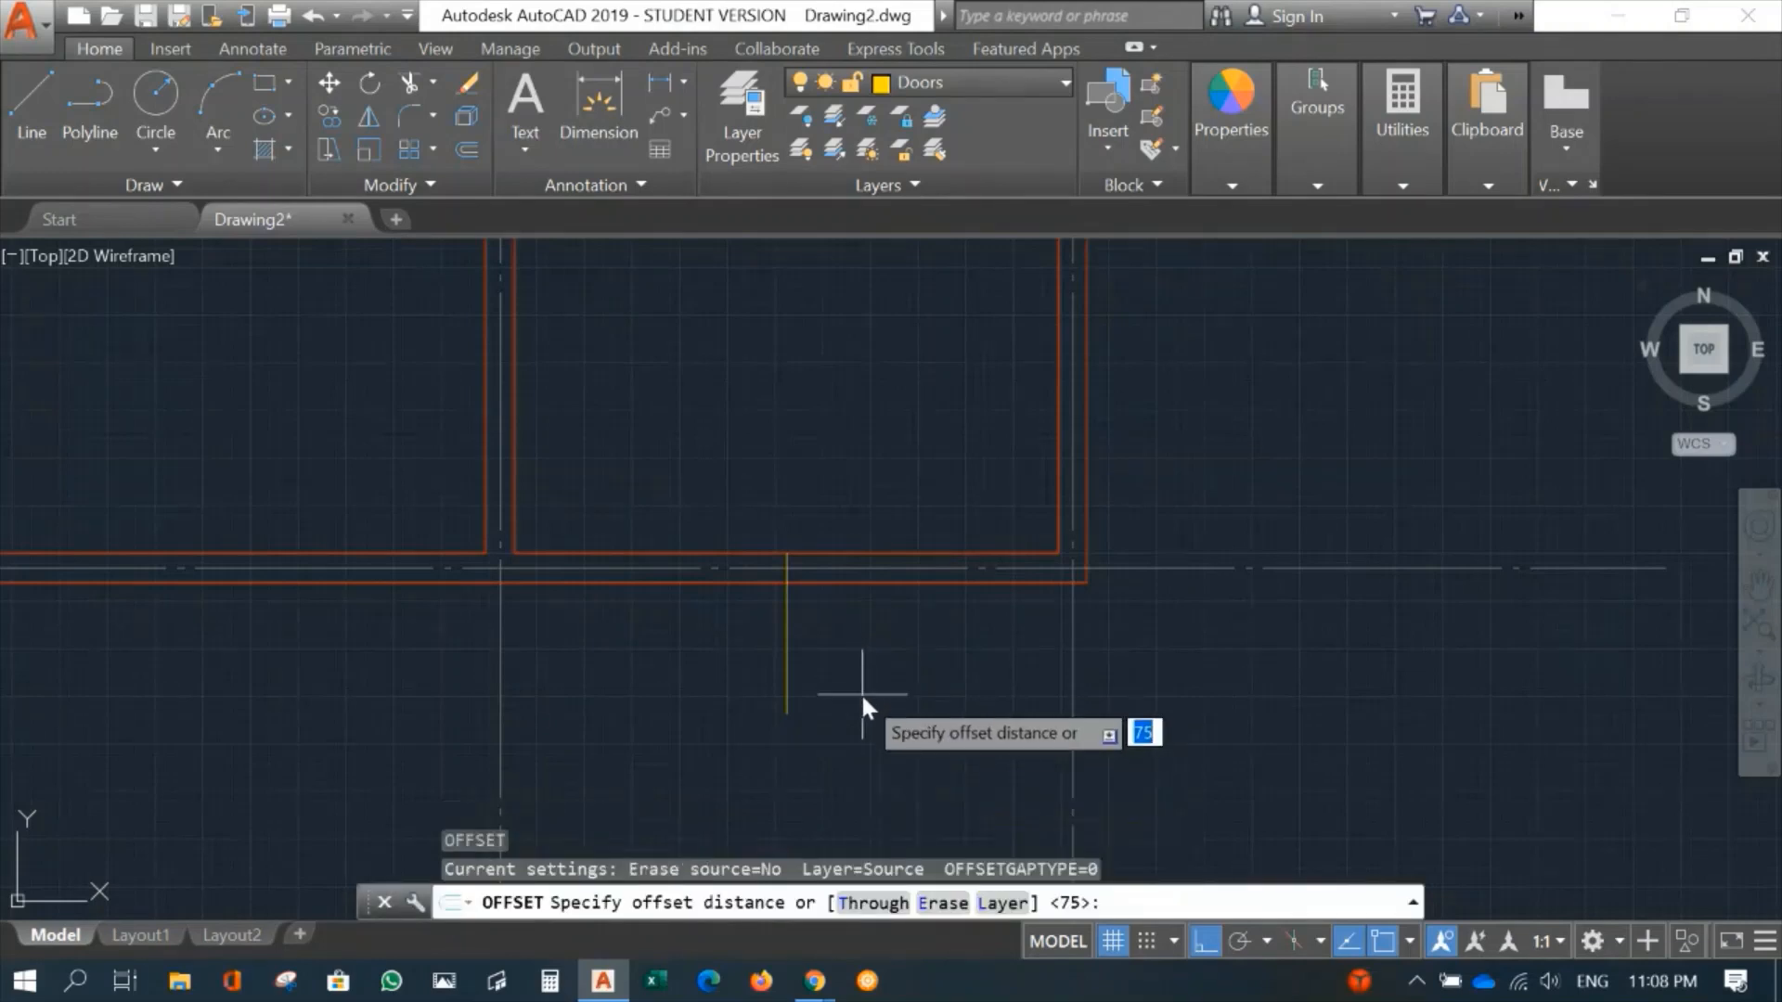
{"action": "type", "text": "600"}
{"action": "key", "text": "Return"}
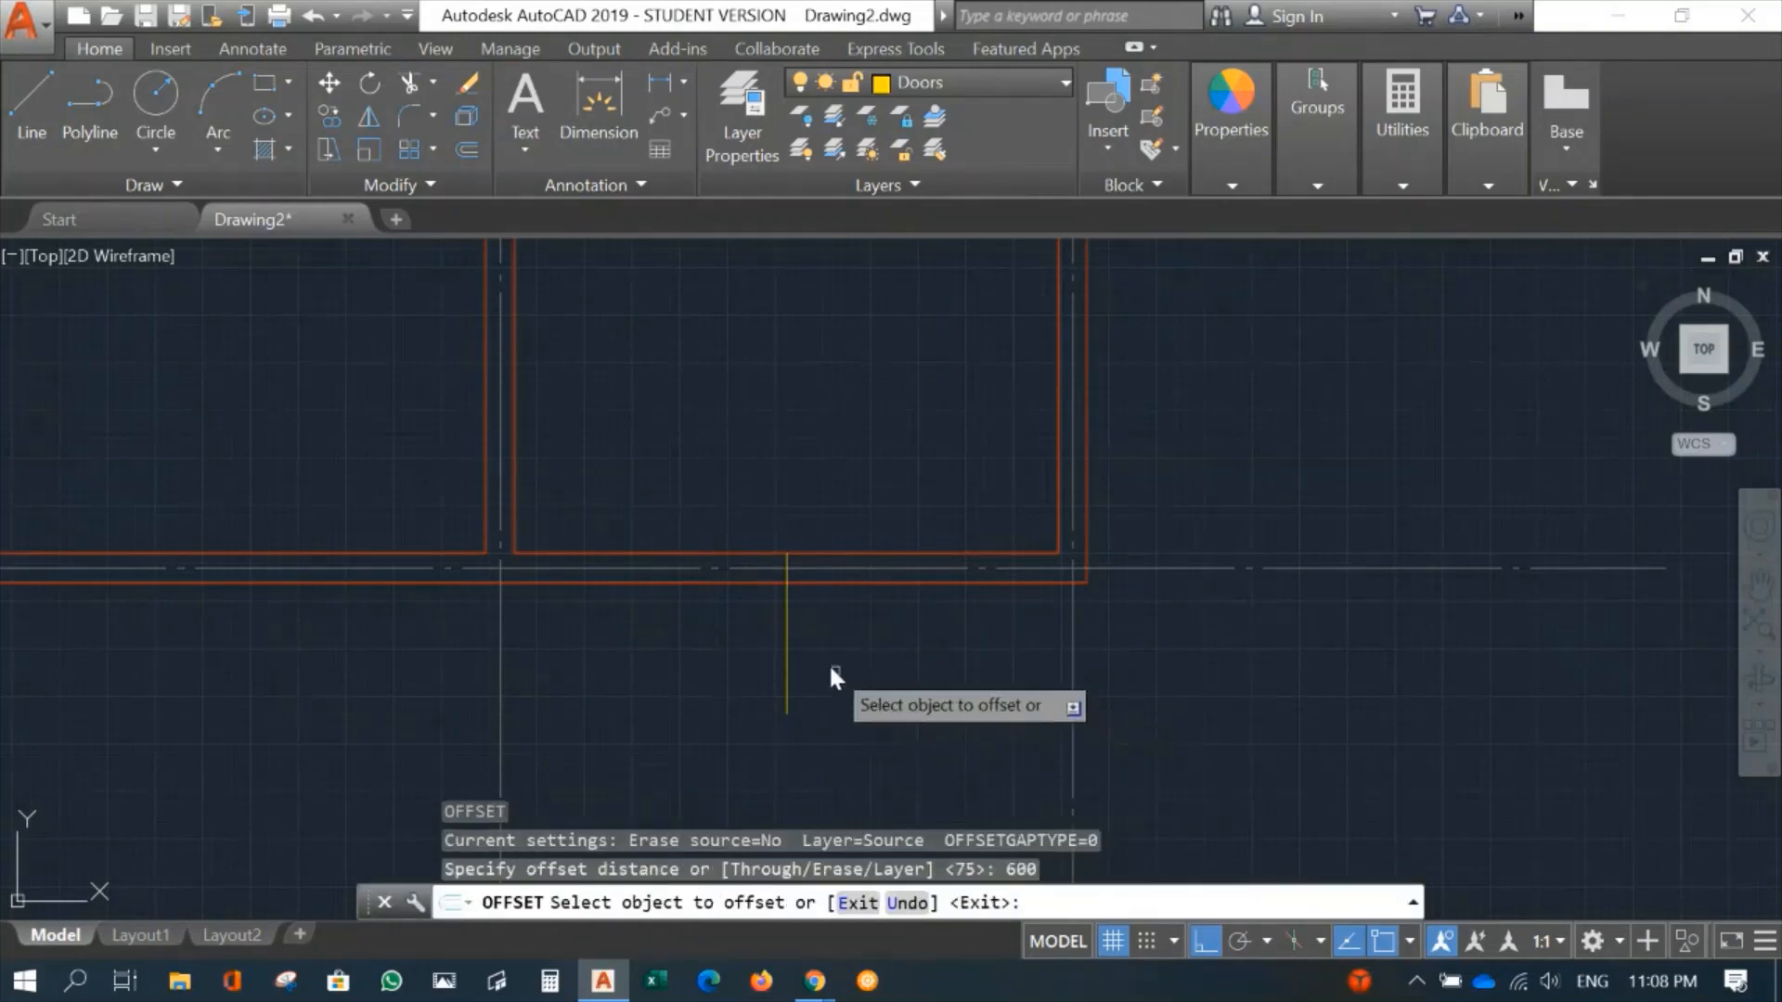
{"action": "left_click", "coordinate": [785, 650]}
{"action": "left_click", "coordinate": [883, 654]}
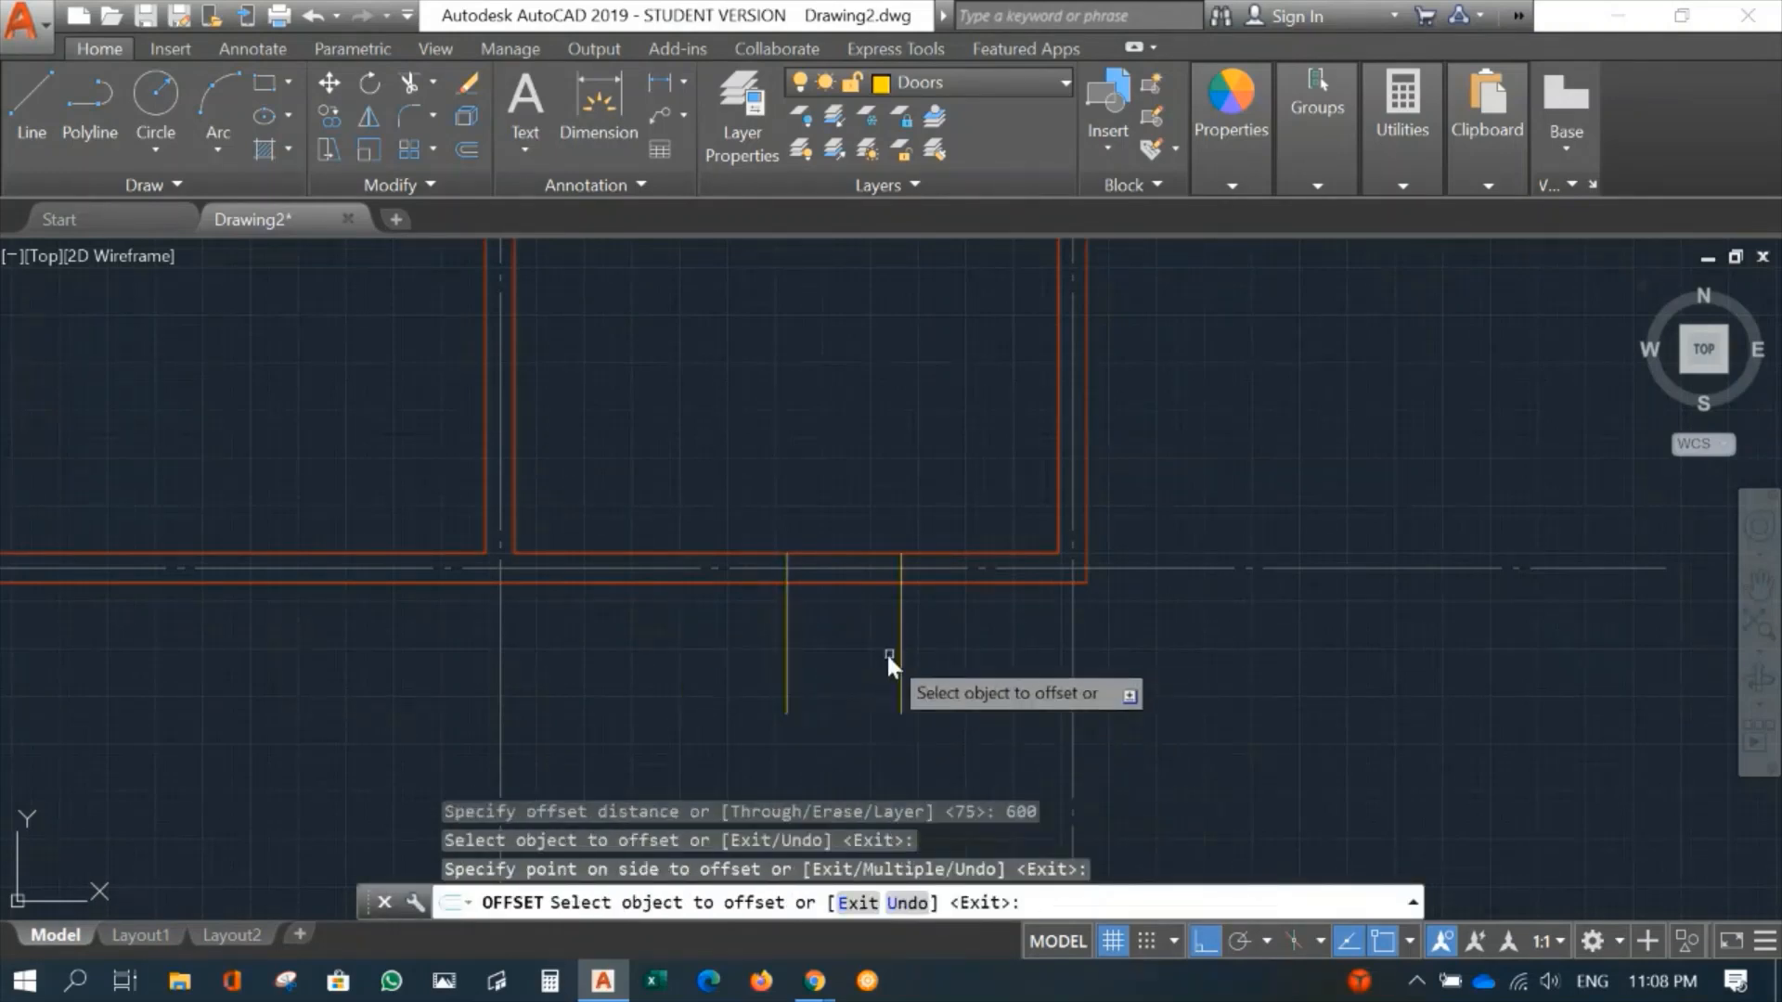
{"action": "left_click", "coordinate": [787, 646]}
{"action": "left_click", "coordinate": [700, 643]}
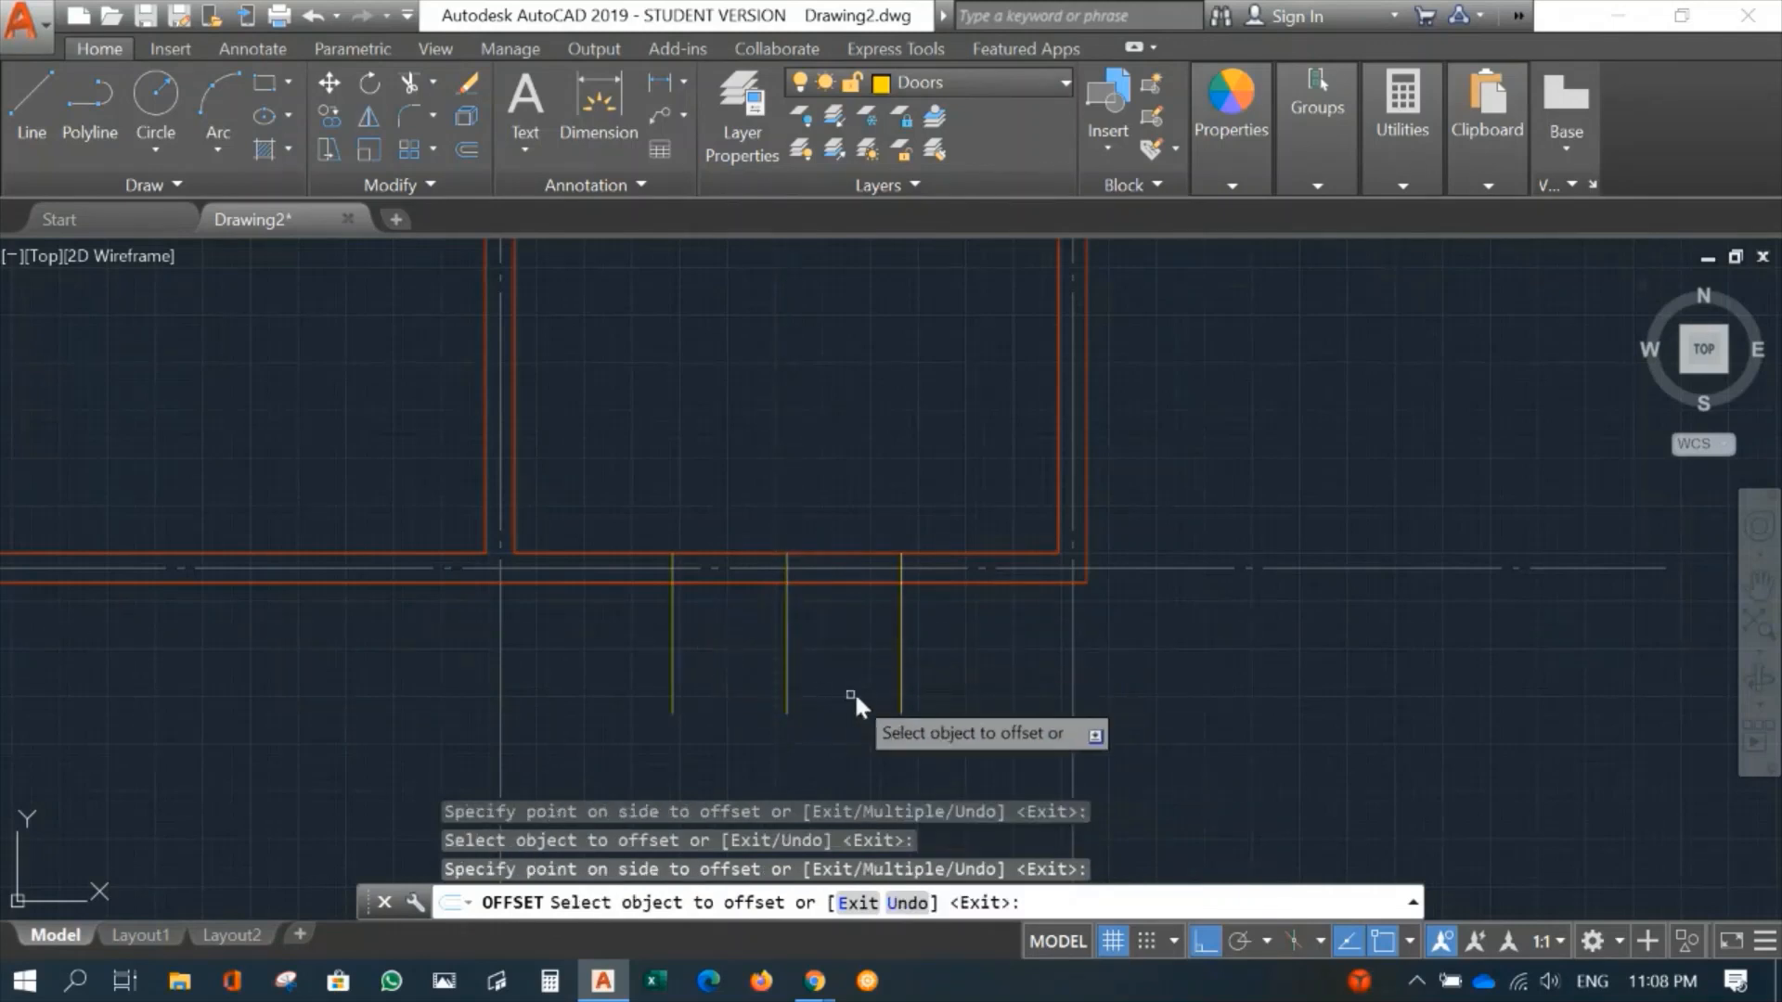
{"action": "key", "text": "Escape"}
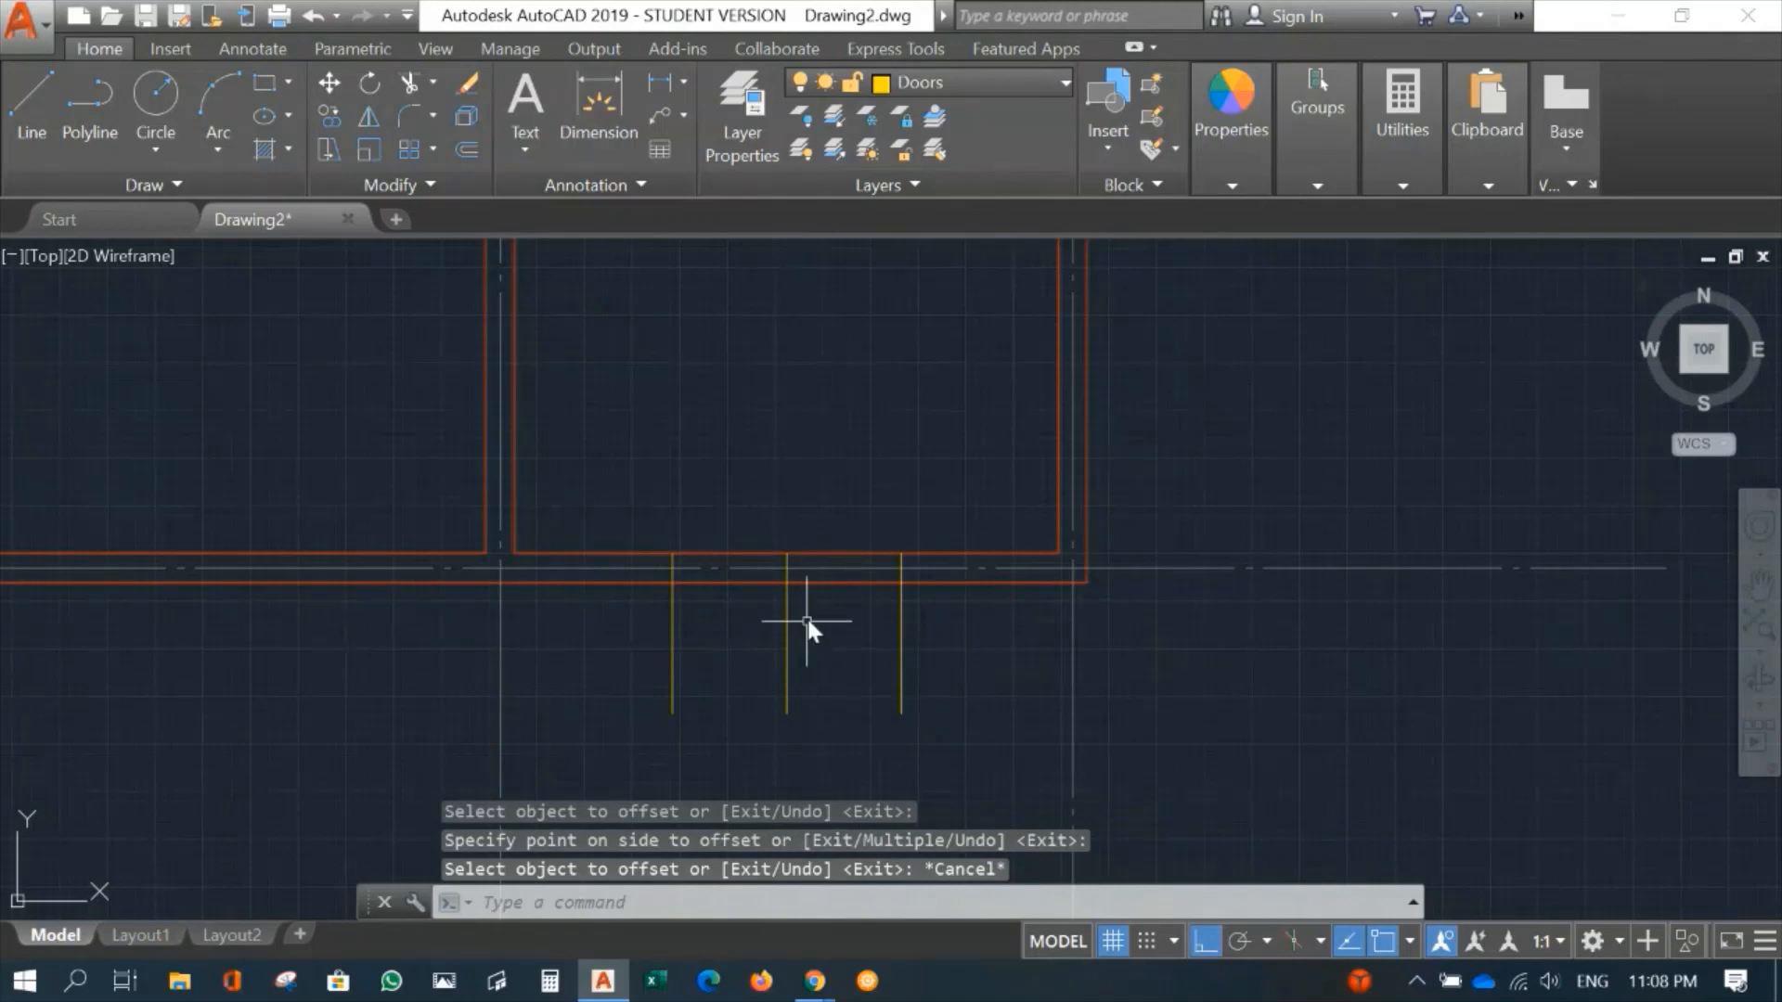
Step: Make the Walls layer current and draw a line across the wall thickness at the right offset door line
{"action": "scroll", "coordinate": [867, 666], "scroll_direction": "up", "scroll_amount": 6}
{"action": "scroll", "coordinate": [814, 541], "scroll_direction": "down", "scroll_amount": 3}
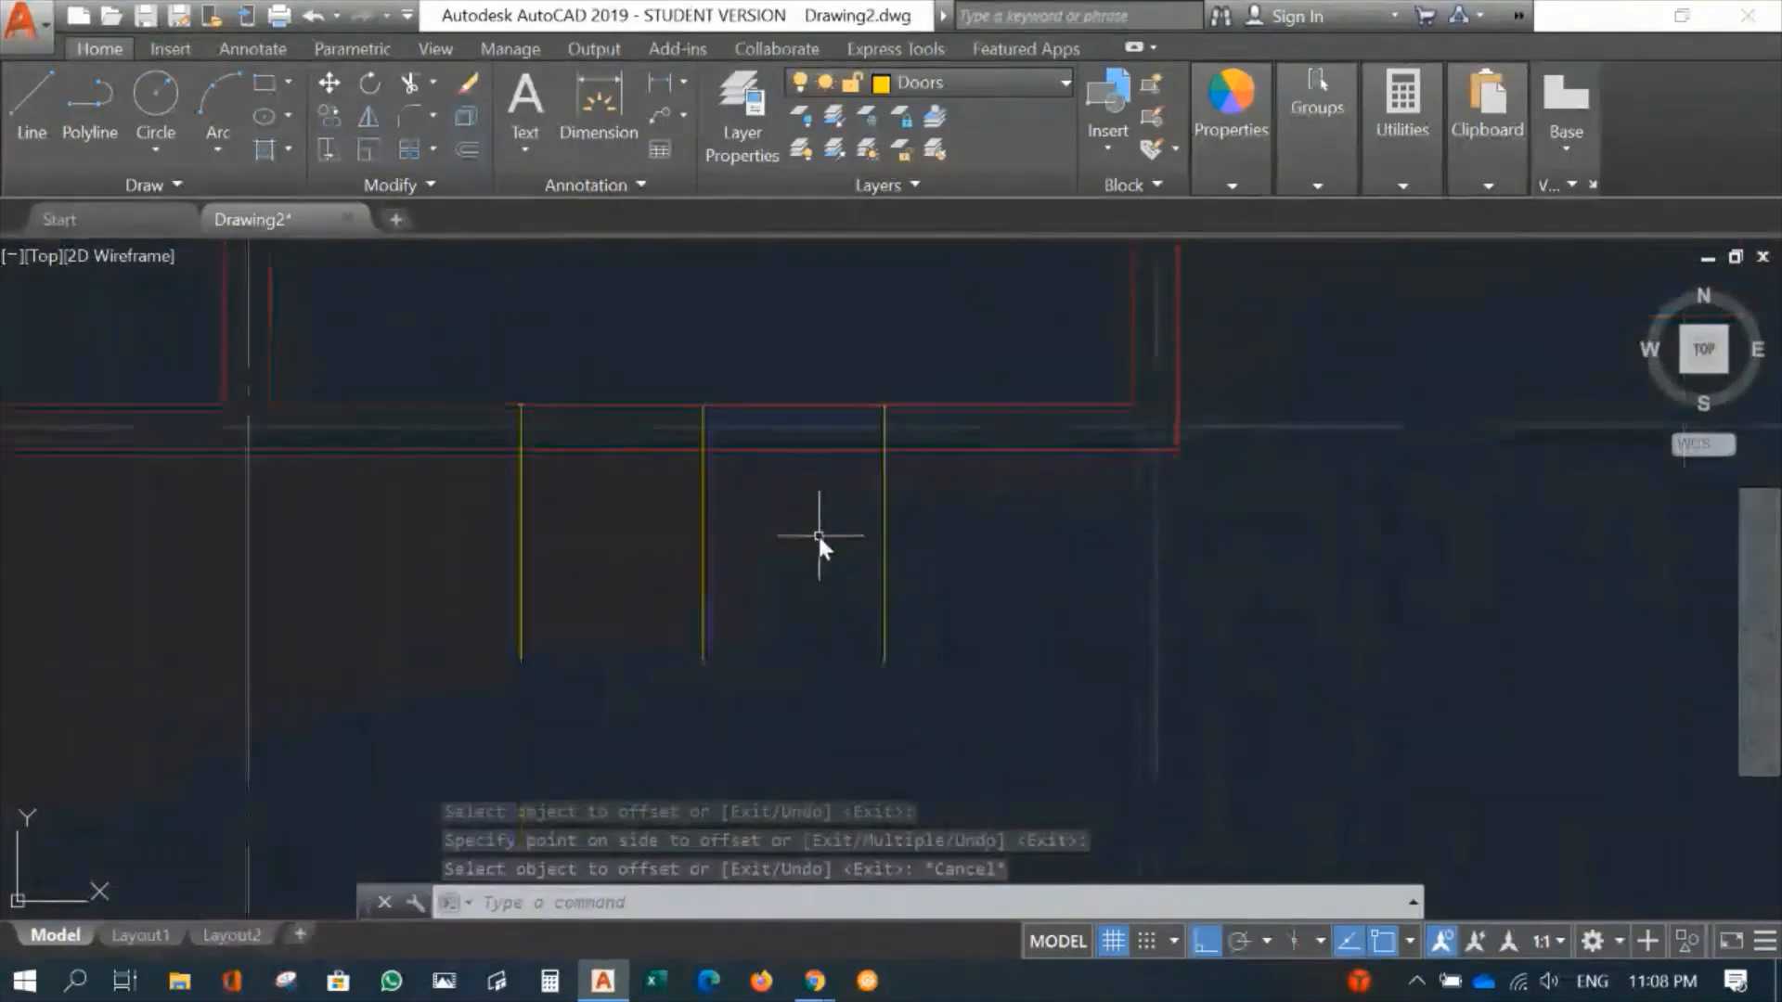
{"action": "middle_click_drag", "start_coordinate": [818, 544], "coordinate": [915, 648]}
{"action": "scroll", "coordinate": [835, 631], "scroll_direction": "up", "scroll_amount": 2}
{"action": "middle_click_drag", "start_coordinate": [748, 641], "coordinate": [742, 666]}
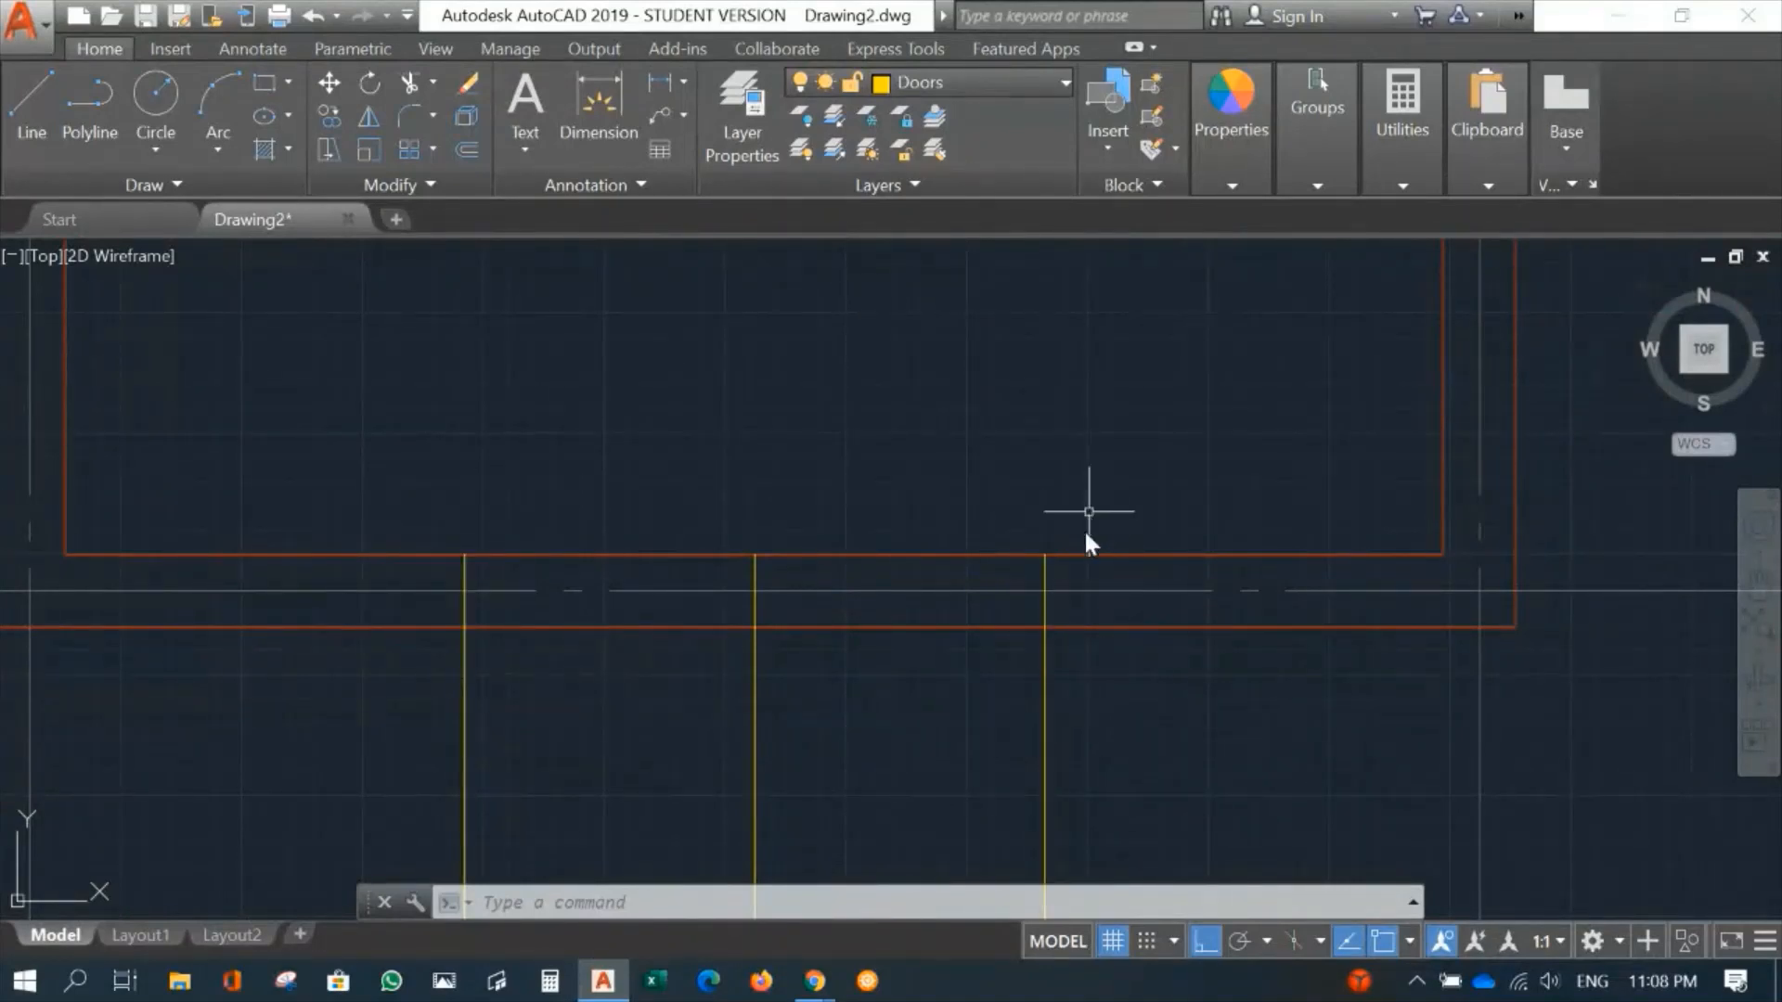
{"action": "left_click", "coordinate": [976, 81]}
{"action": "left_click", "coordinate": [920, 414]}
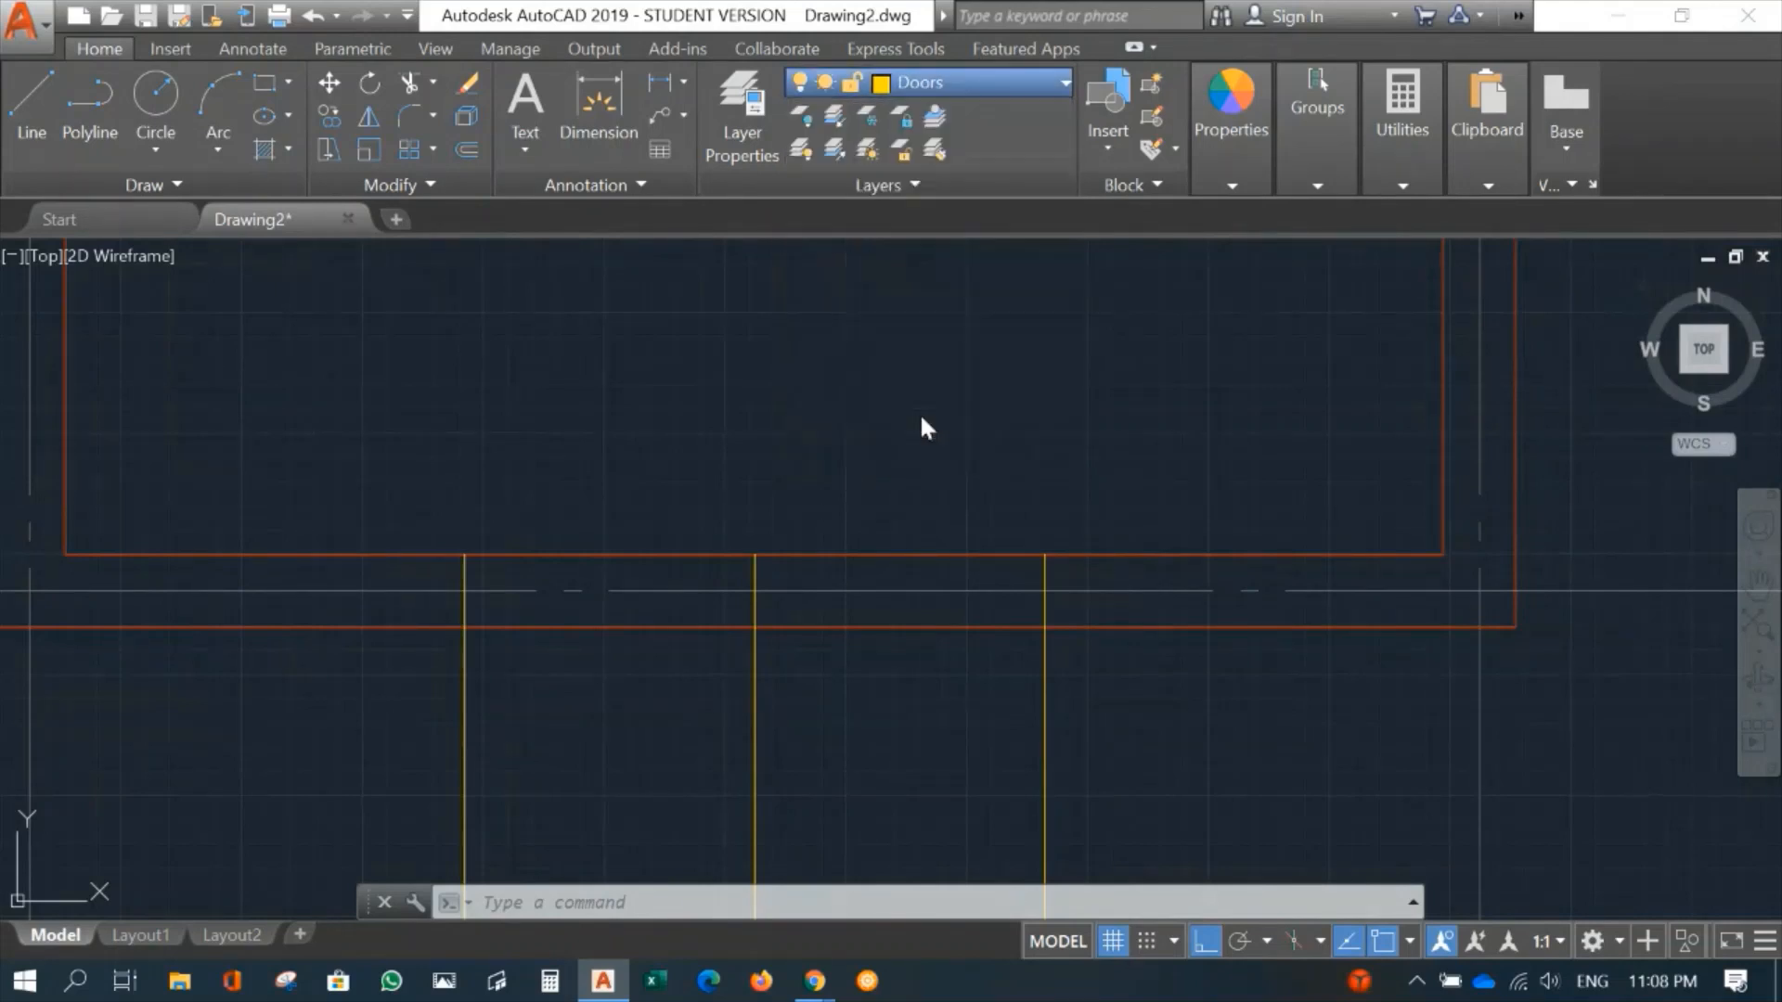
{"action": "type", "text": "l"}
{"action": "key", "text": "Return"}
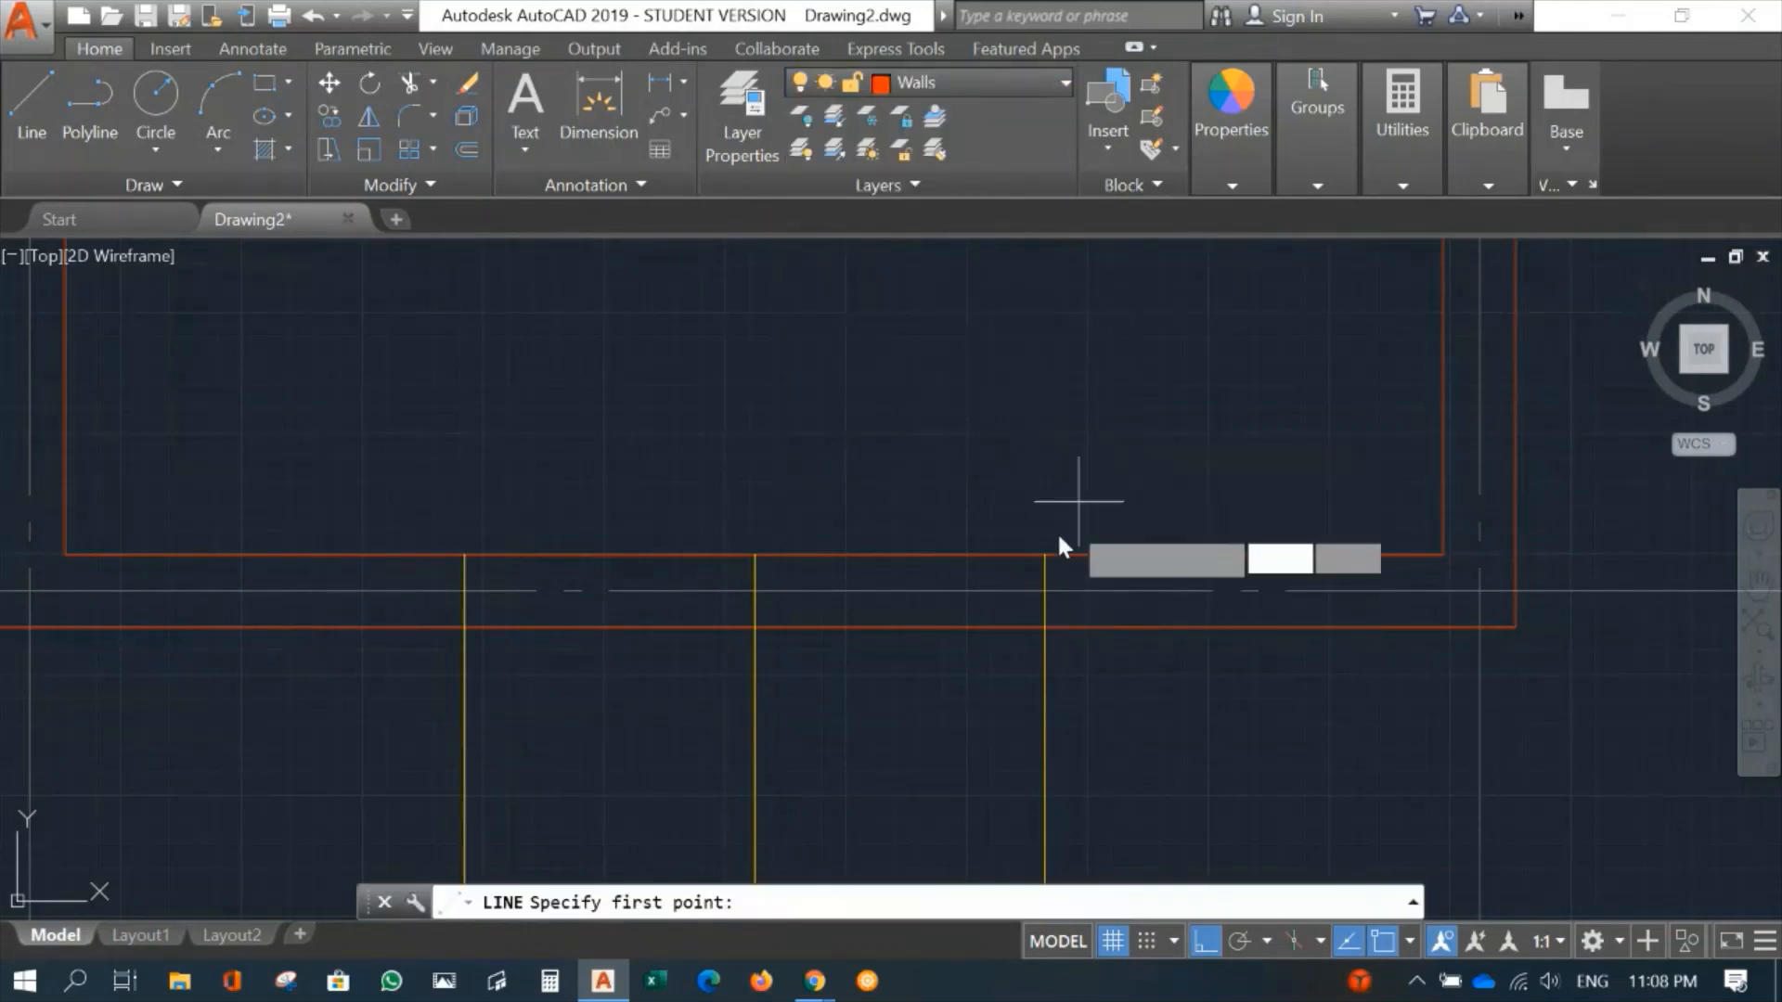
{"action": "left_click", "coordinate": [1045, 555]}
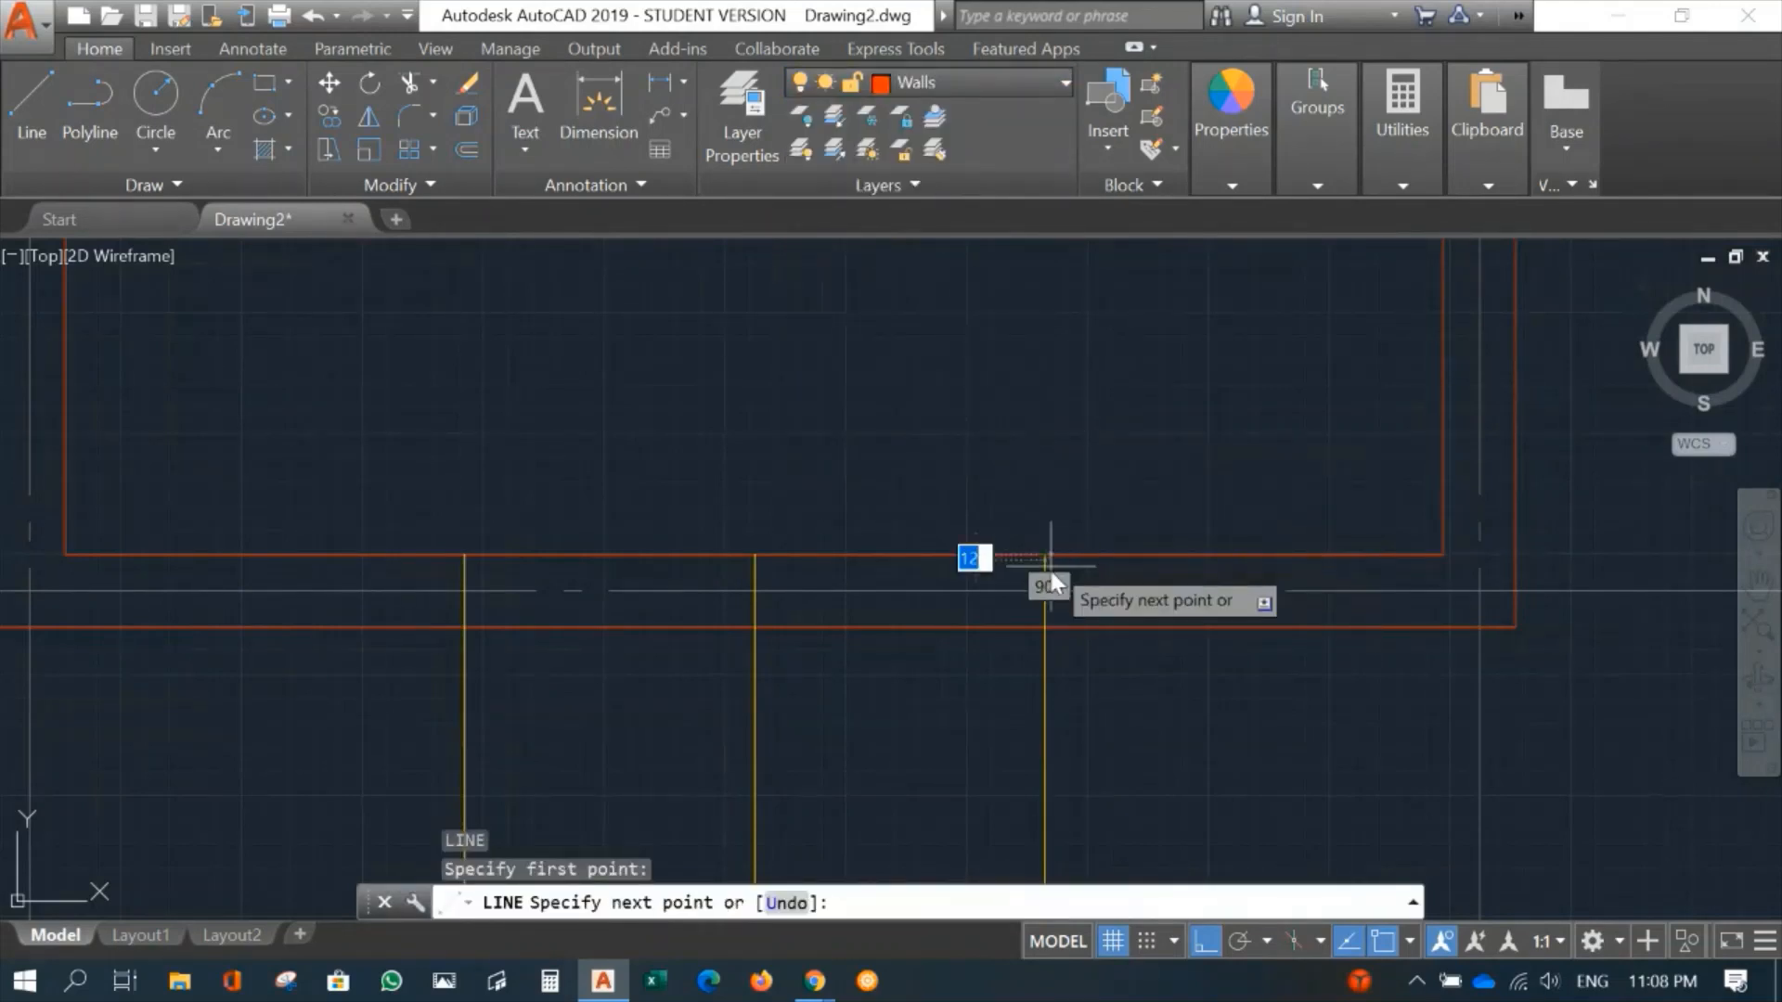
{"action": "left_click", "coordinate": [1047, 622]}
{"action": "key", "text": "Return"}
Step: Draw a matching line across the wall thickness at the left offset door line
{"action": "key", "text": "Return"}
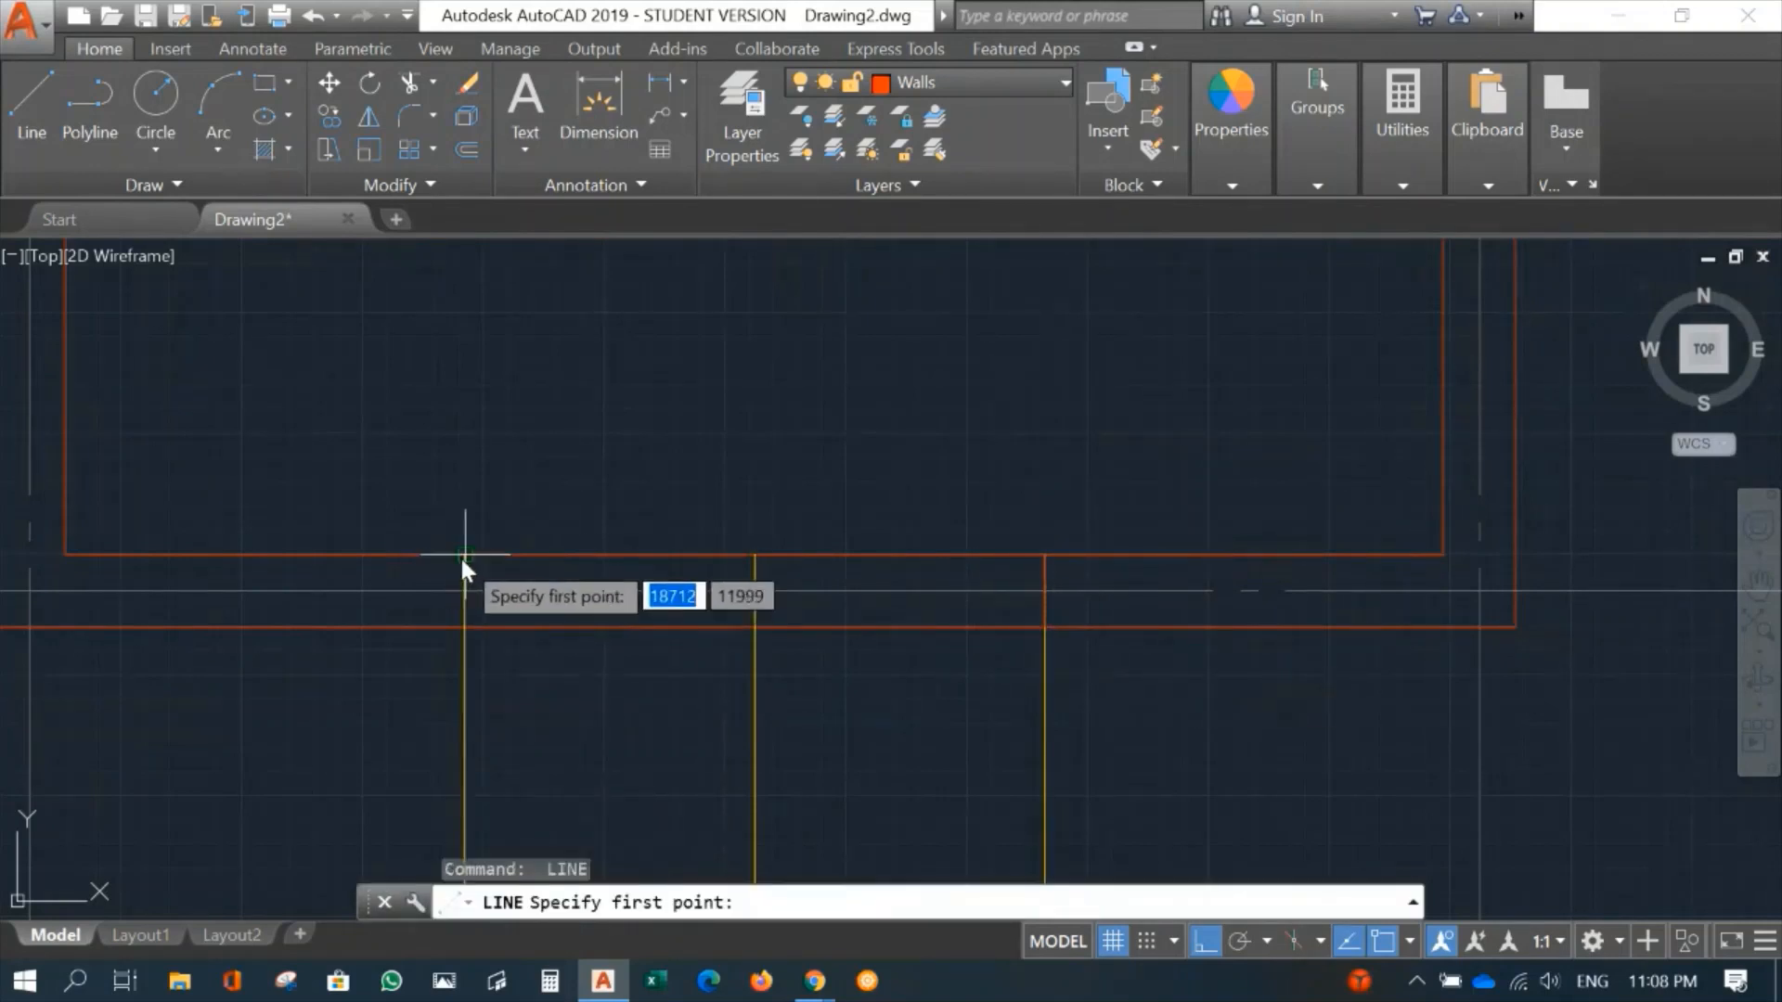
{"action": "left_click", "coordinate": [464, 555]}
{"action": "left_click", "coordinate": [463, 625]}
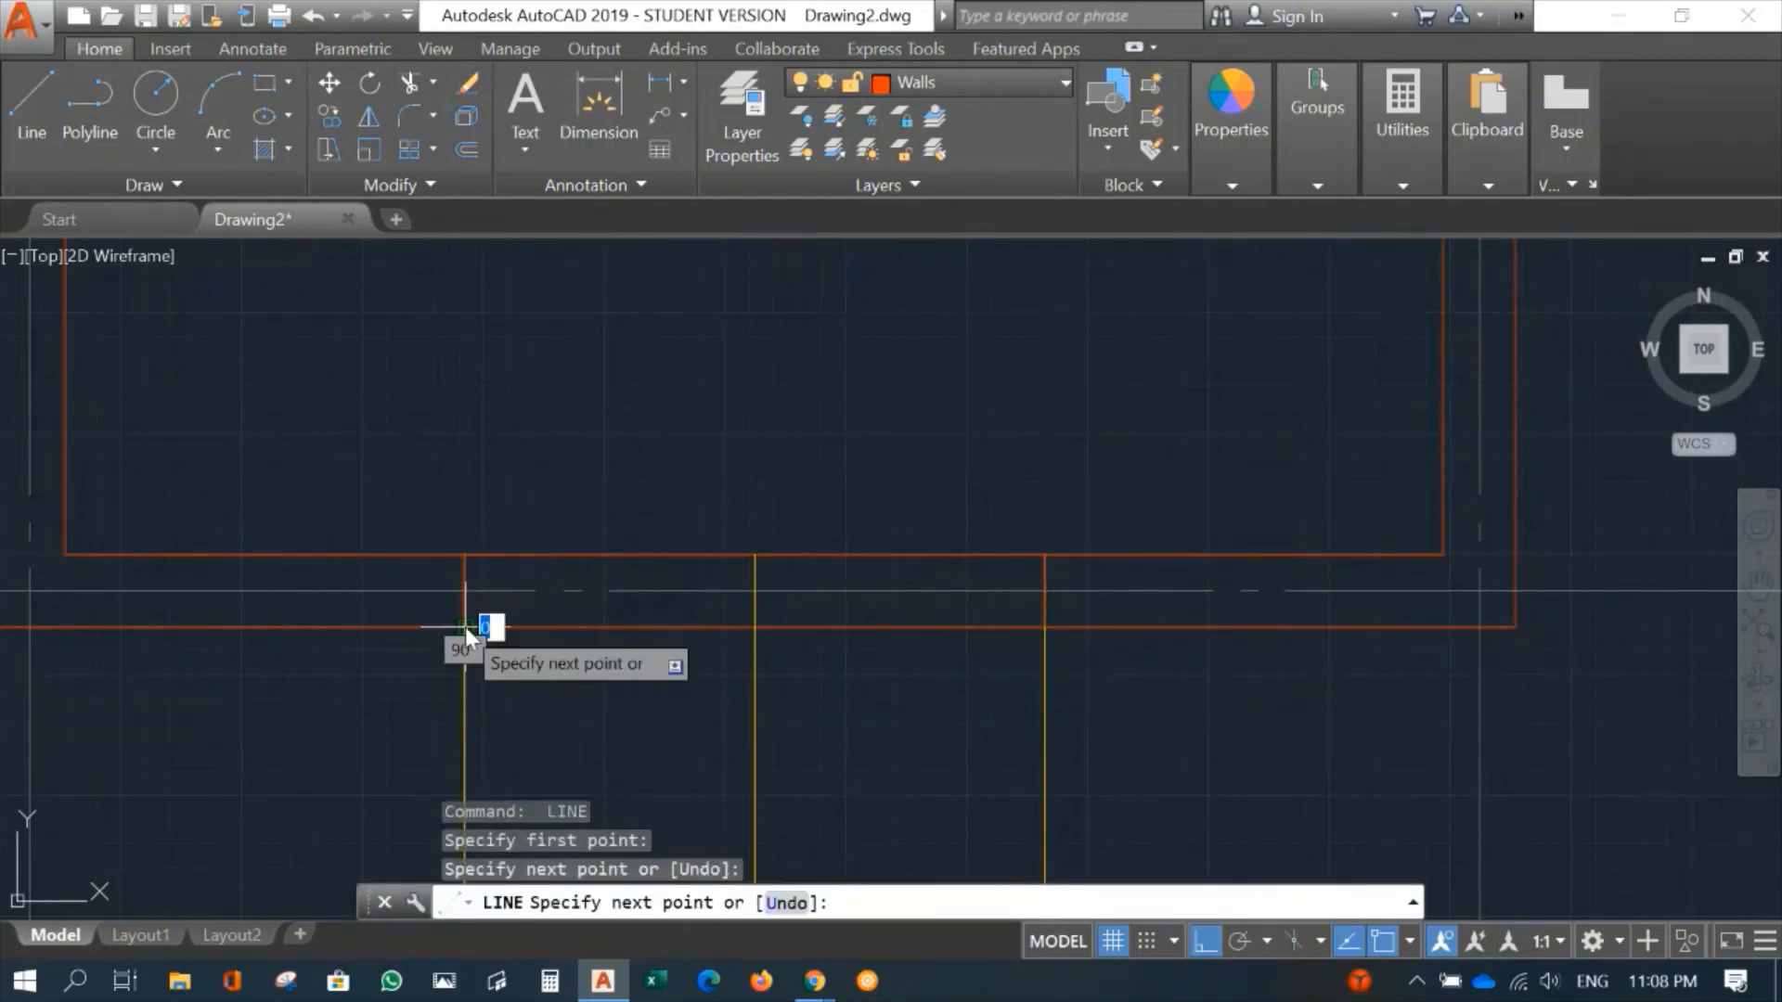
{"action": "key", "text": "Return"}
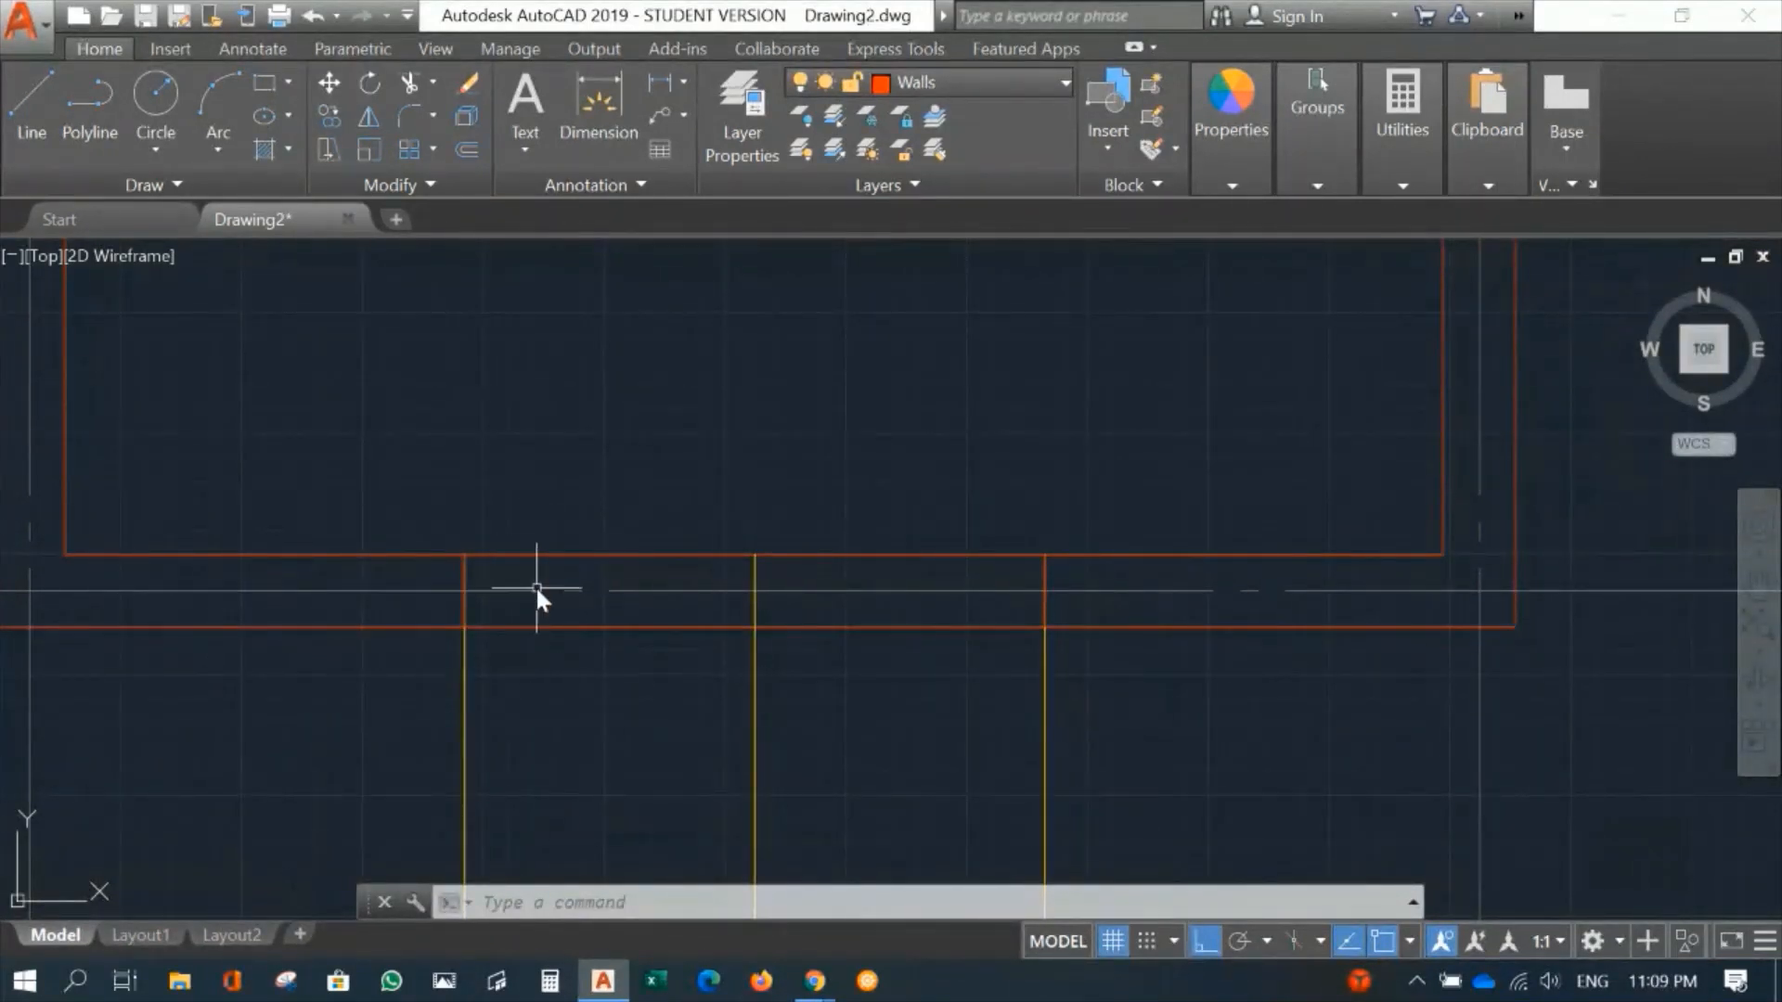
Step: Trim the inner and outer wall lines between the two jamb lines to open the doorway
{"action": "type", "text": "tr"}
{"action": "key", "text": "Return"}
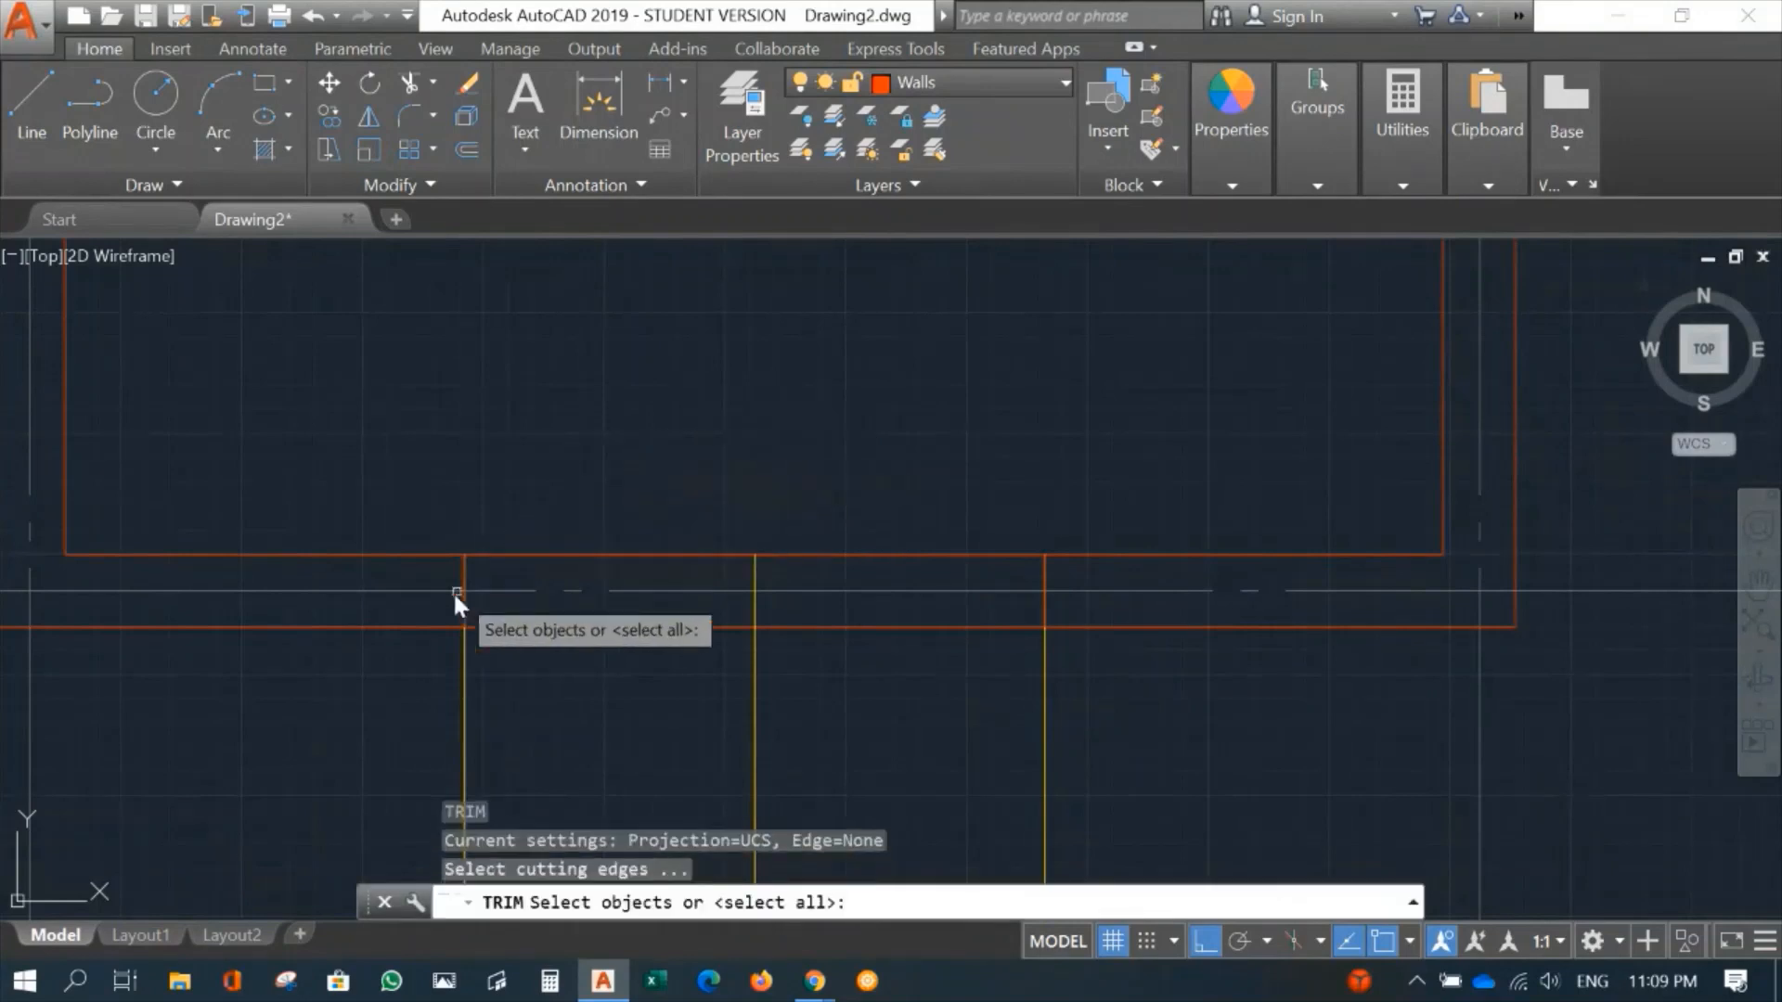
{"action": "left_click", "coordinate": [464, 574]}
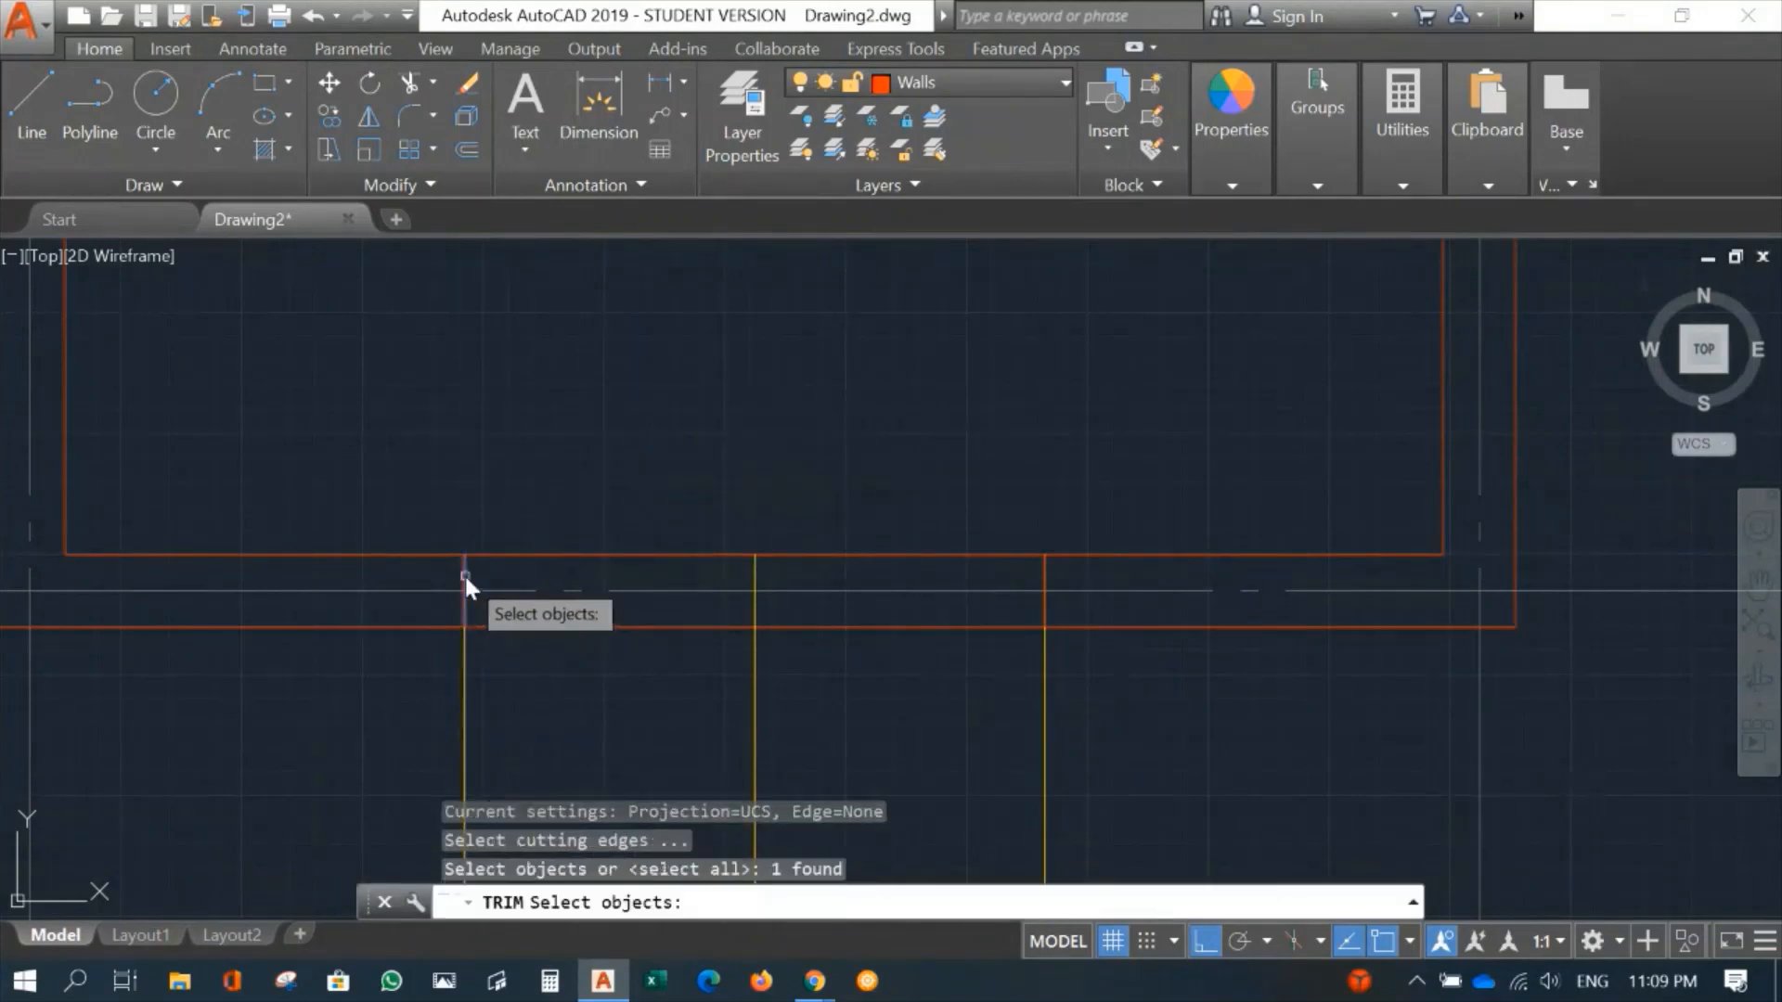
{"action": "left_click", "coordinate": [1041, 571]}
{"action": "key", "text": "Return"}
{"action": "left_click", "coordinate": [961, 553]}
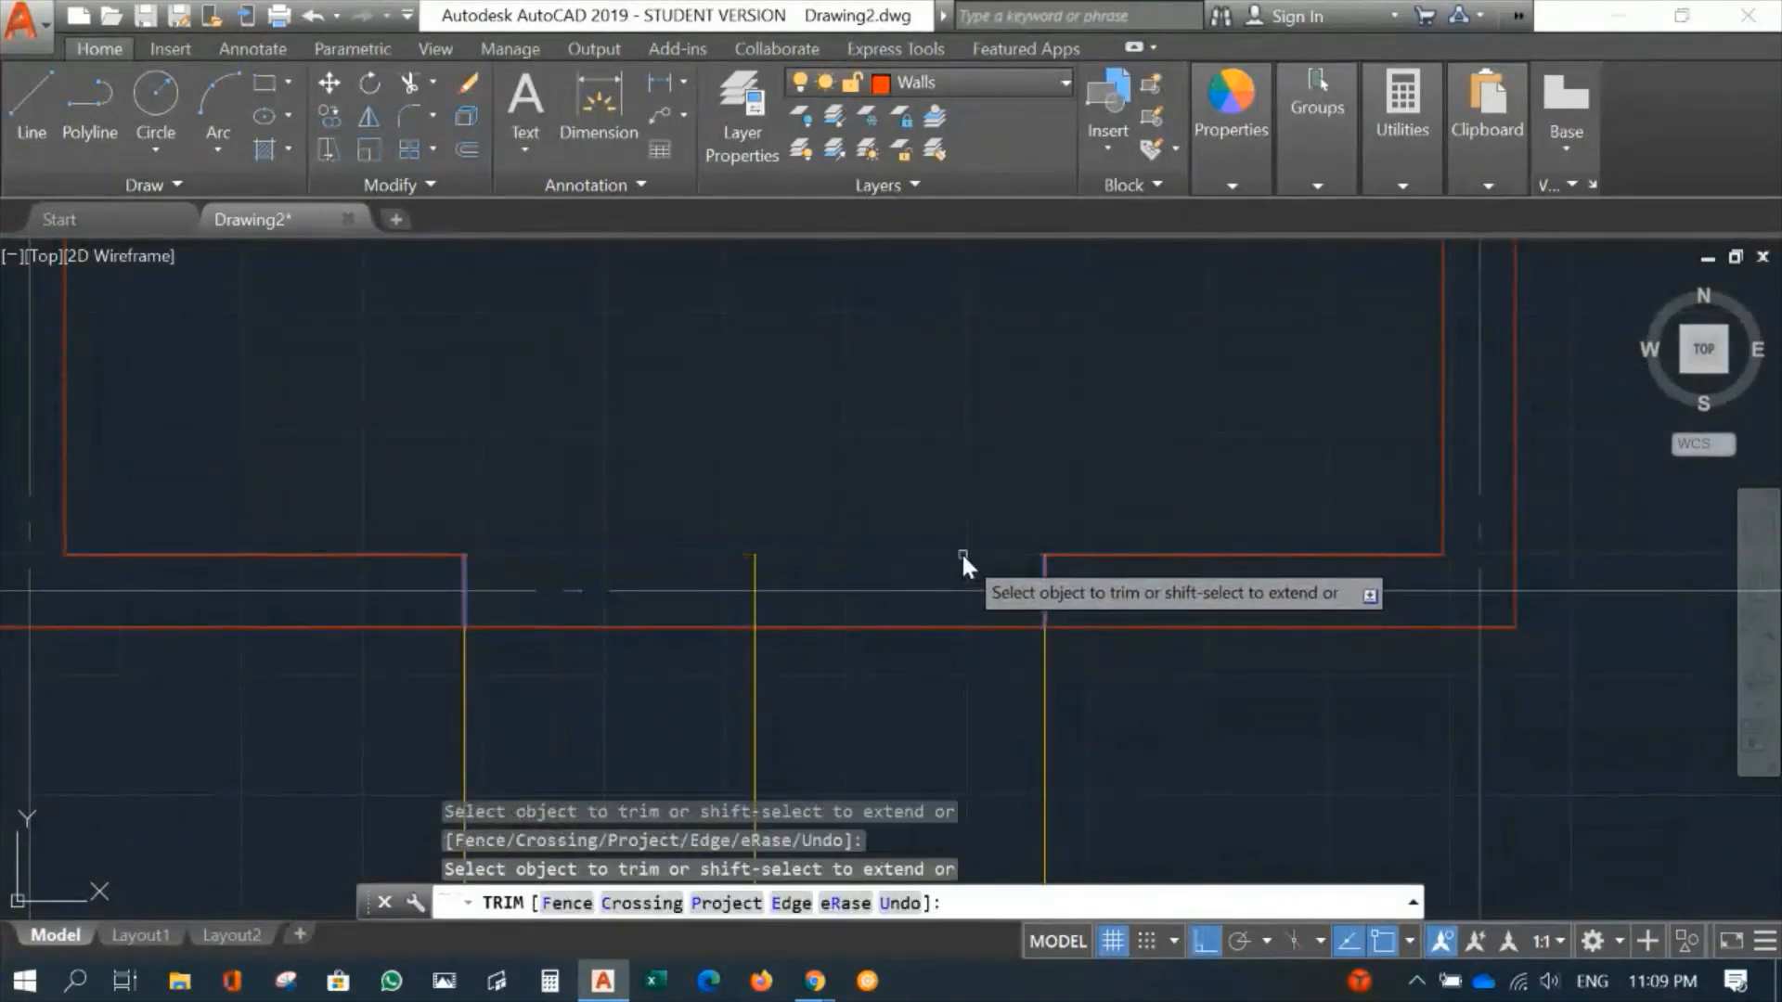
{"action": "left_click", "coordinate": [939, 625]}
{"action": "key", "text": "Return"}
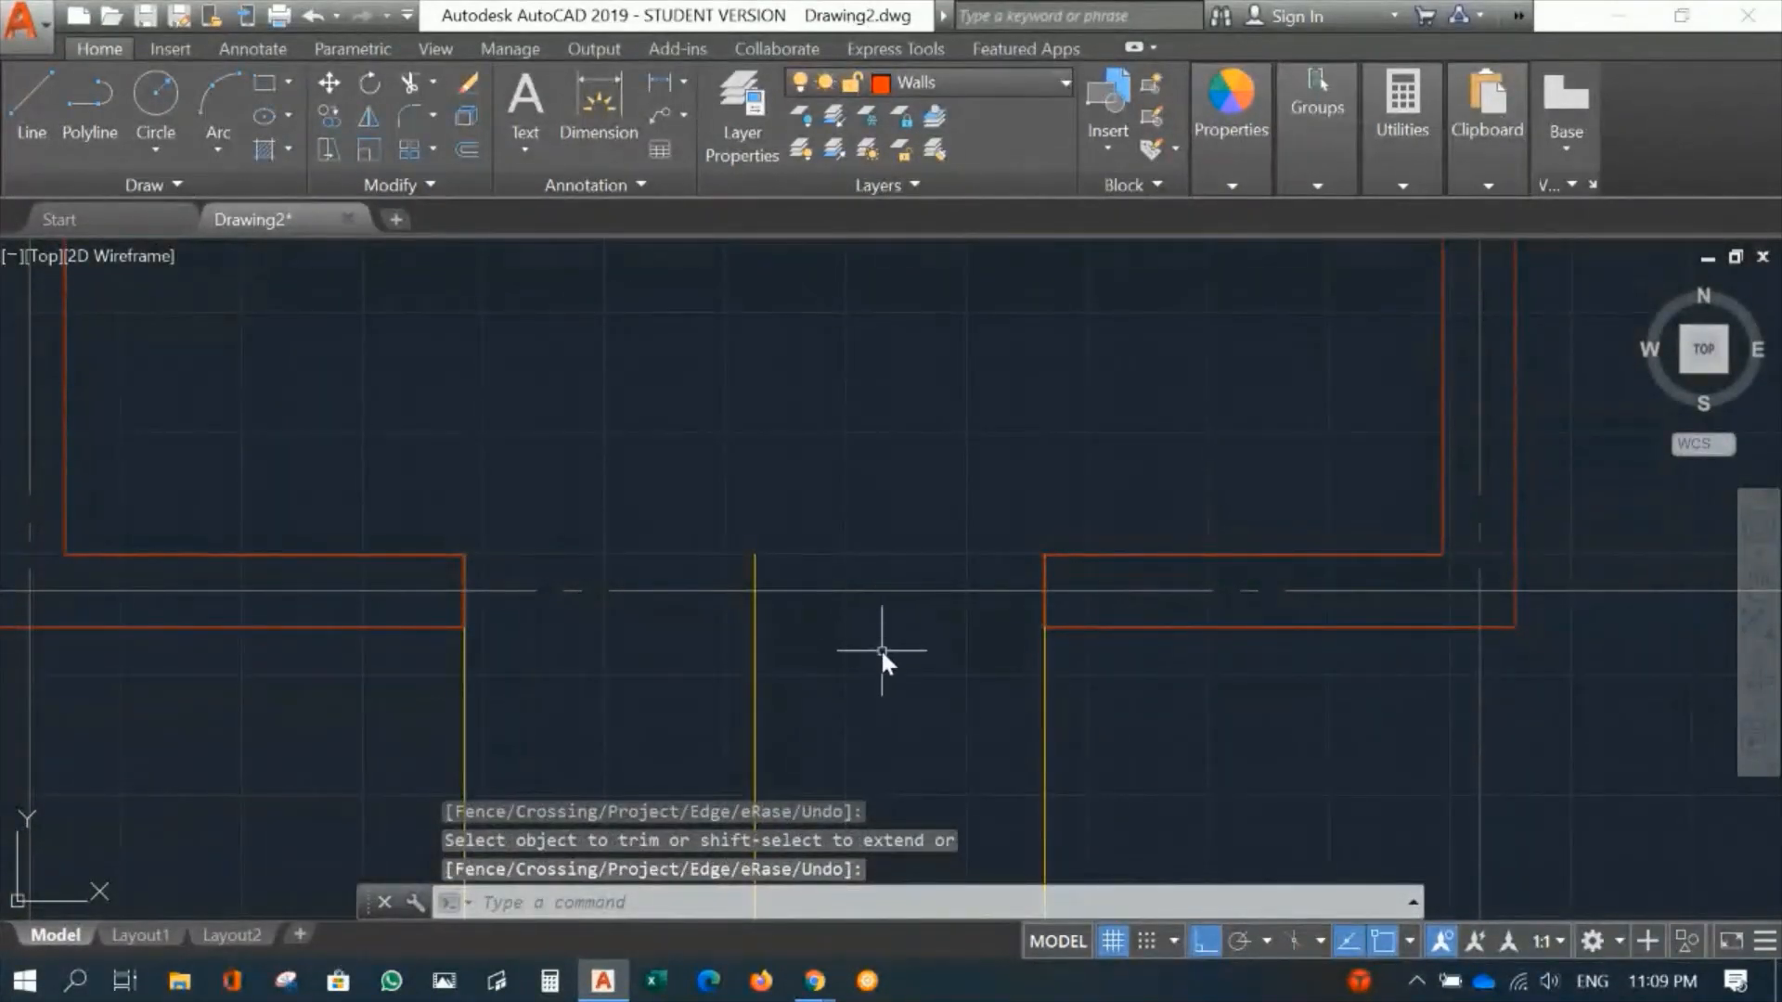
Step: Offset both jamb lines 50 toward the inside of the door opening
{"action": "scroll", "coordinate": [910, 656], "scroll_direction": "up", "scroll_amount": 3}
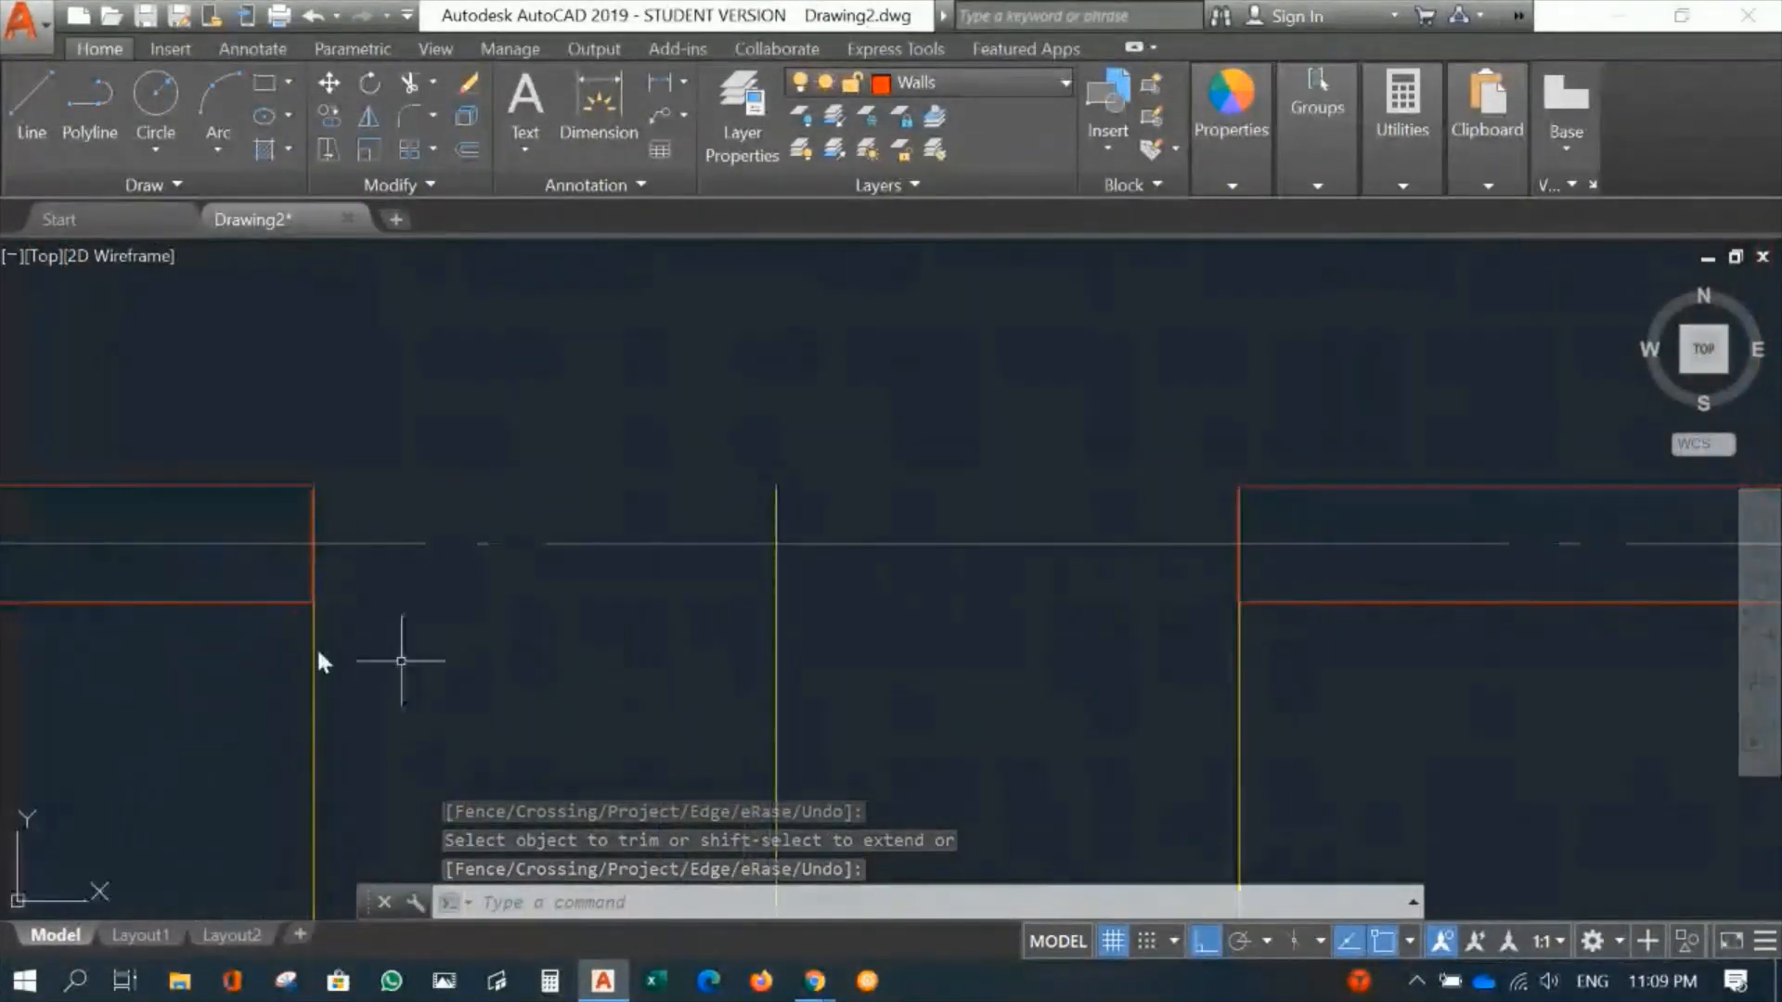
{"action": "left_click", "coordinate": [320, 540]}
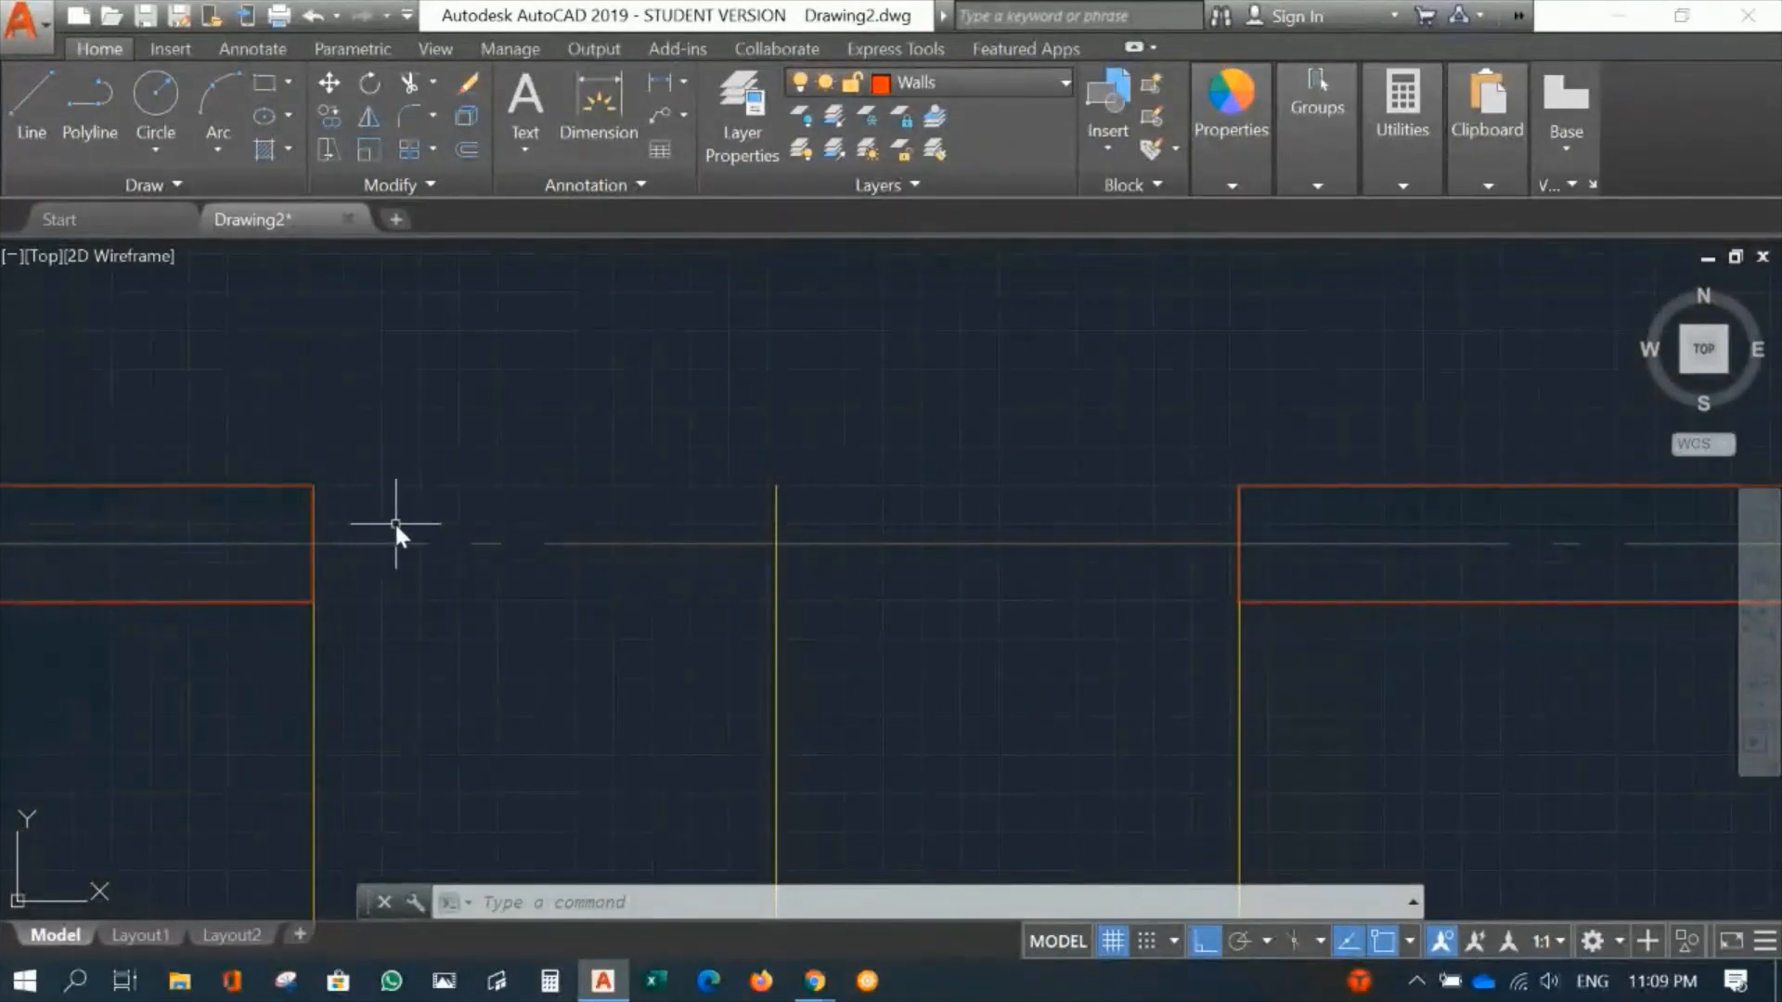
{"action": "type", "text": "o"}
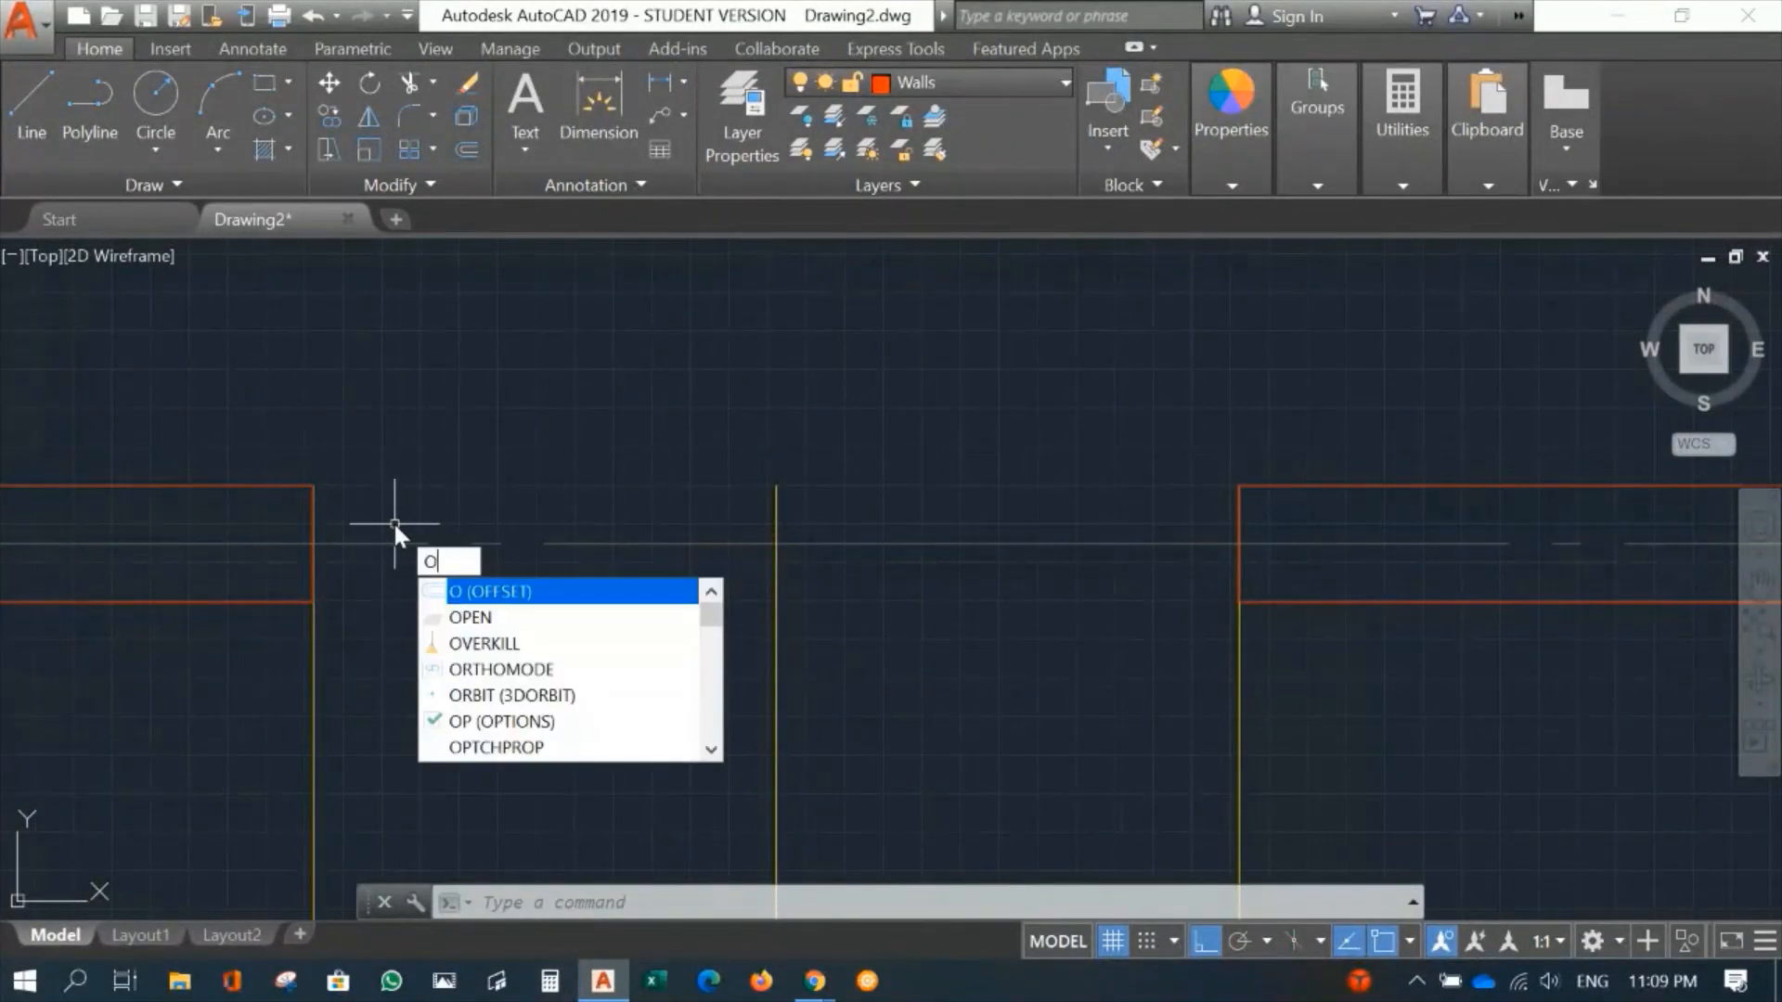
{"action": "key", "text": "Return"}
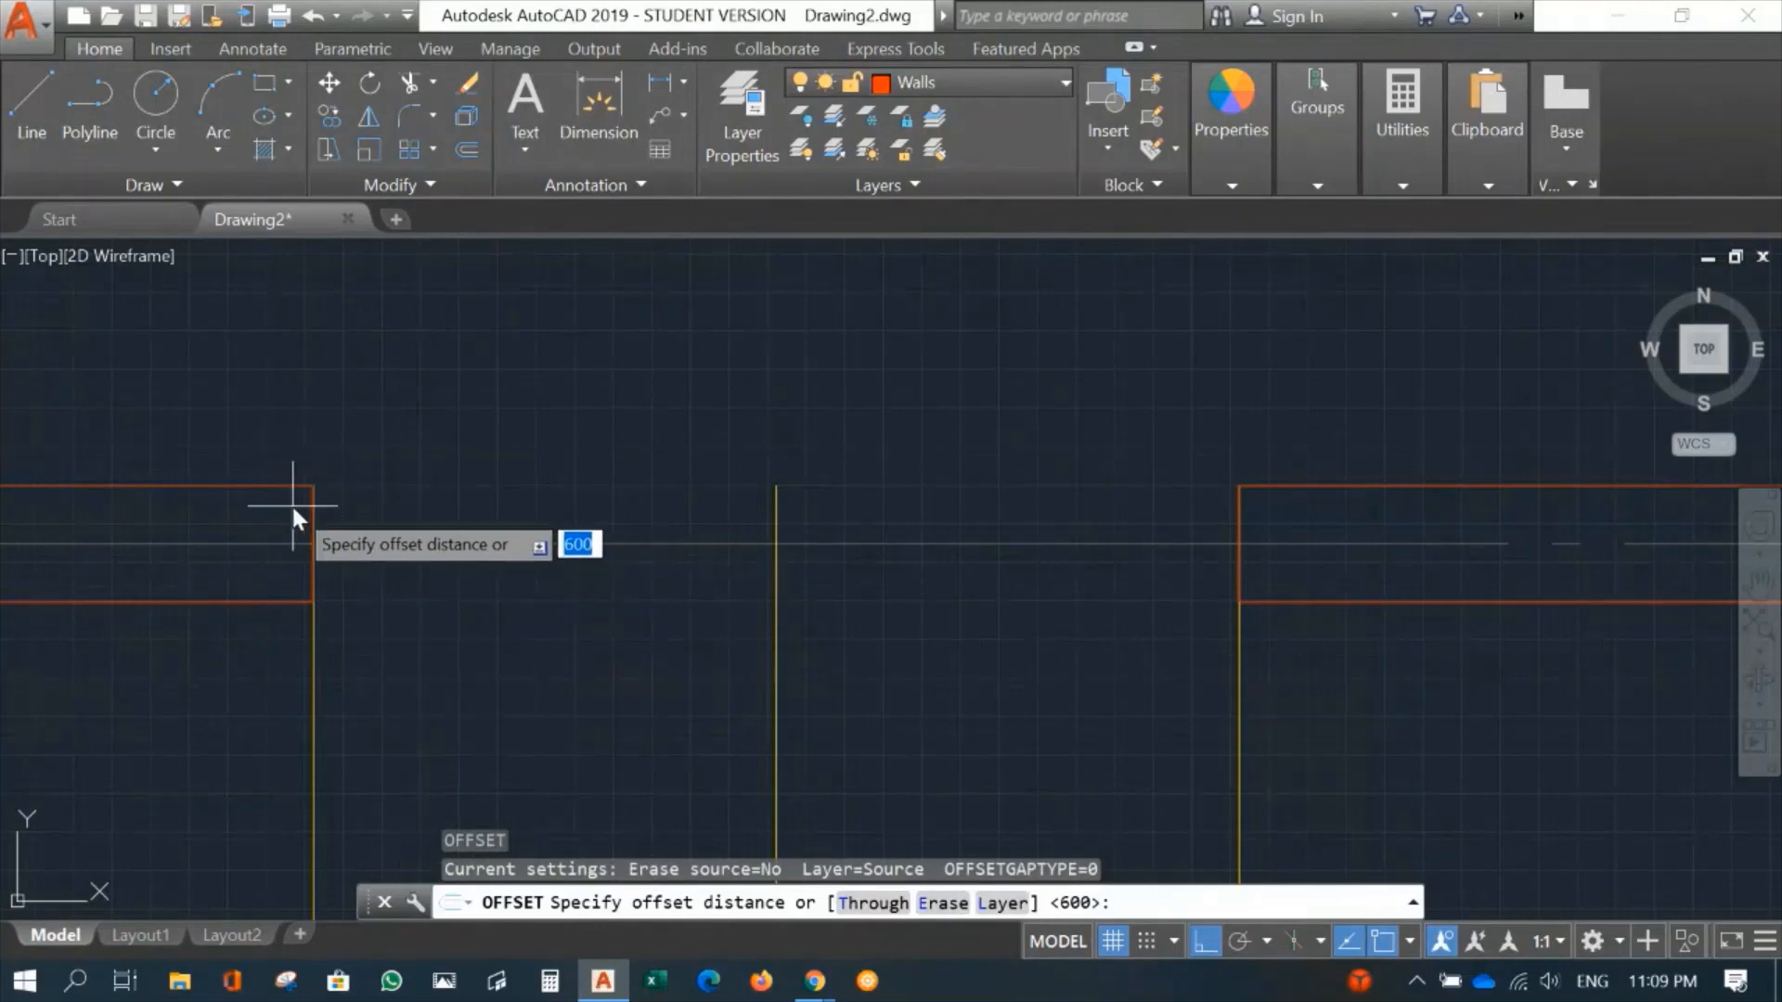
{"action": "type", "text": "5"}
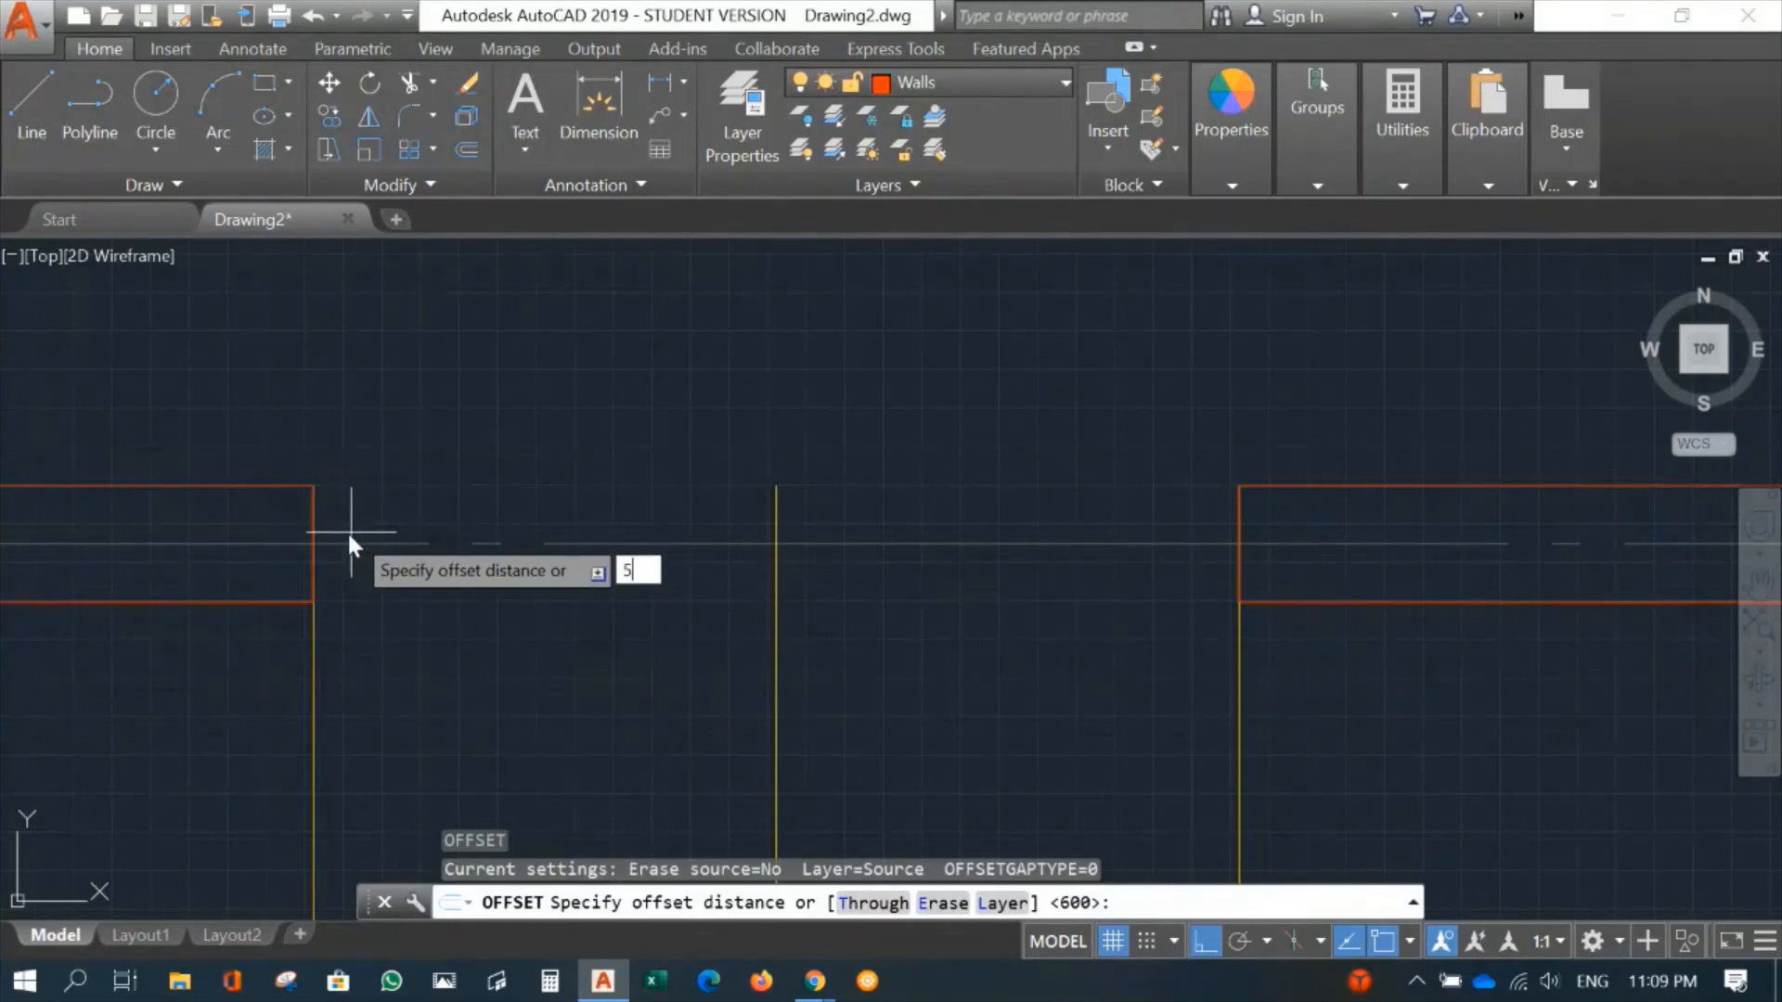
{"action": "type", "text": "0"}
{"action": "key", "text": "Return"}
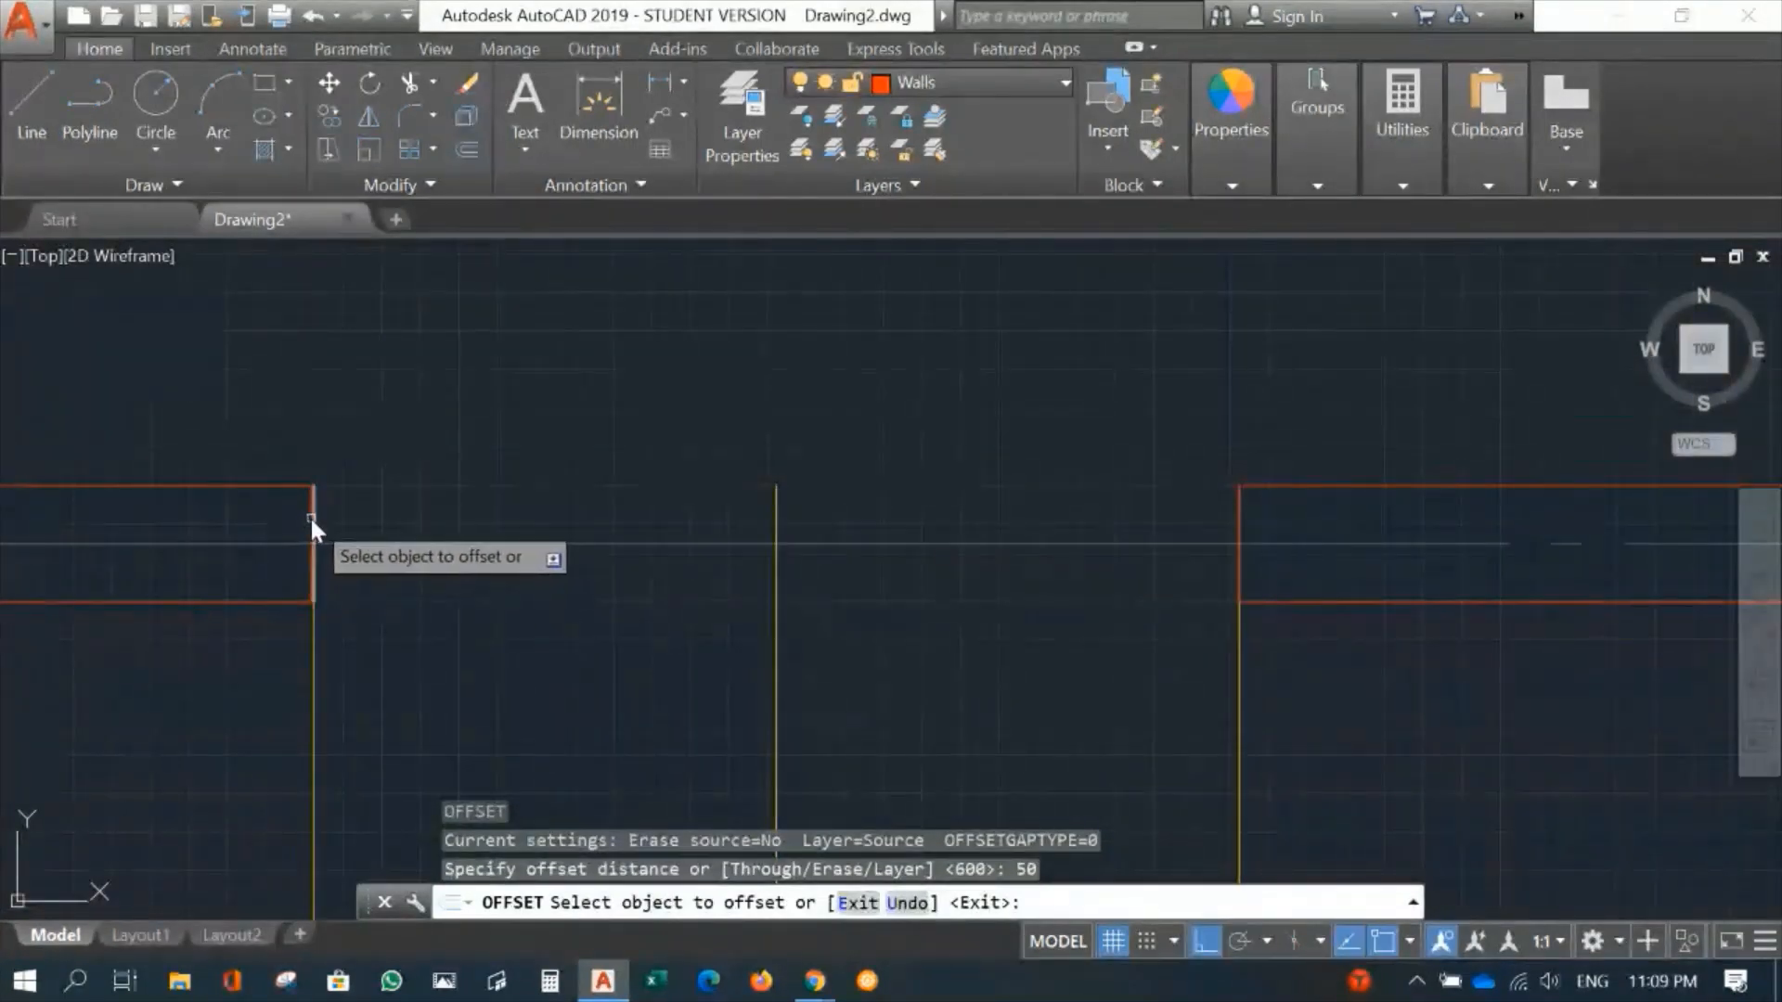
{"action": "left_click", "coordinate": [312, 523]}
{"action": "left_click", "coordinate": [453, 508]}
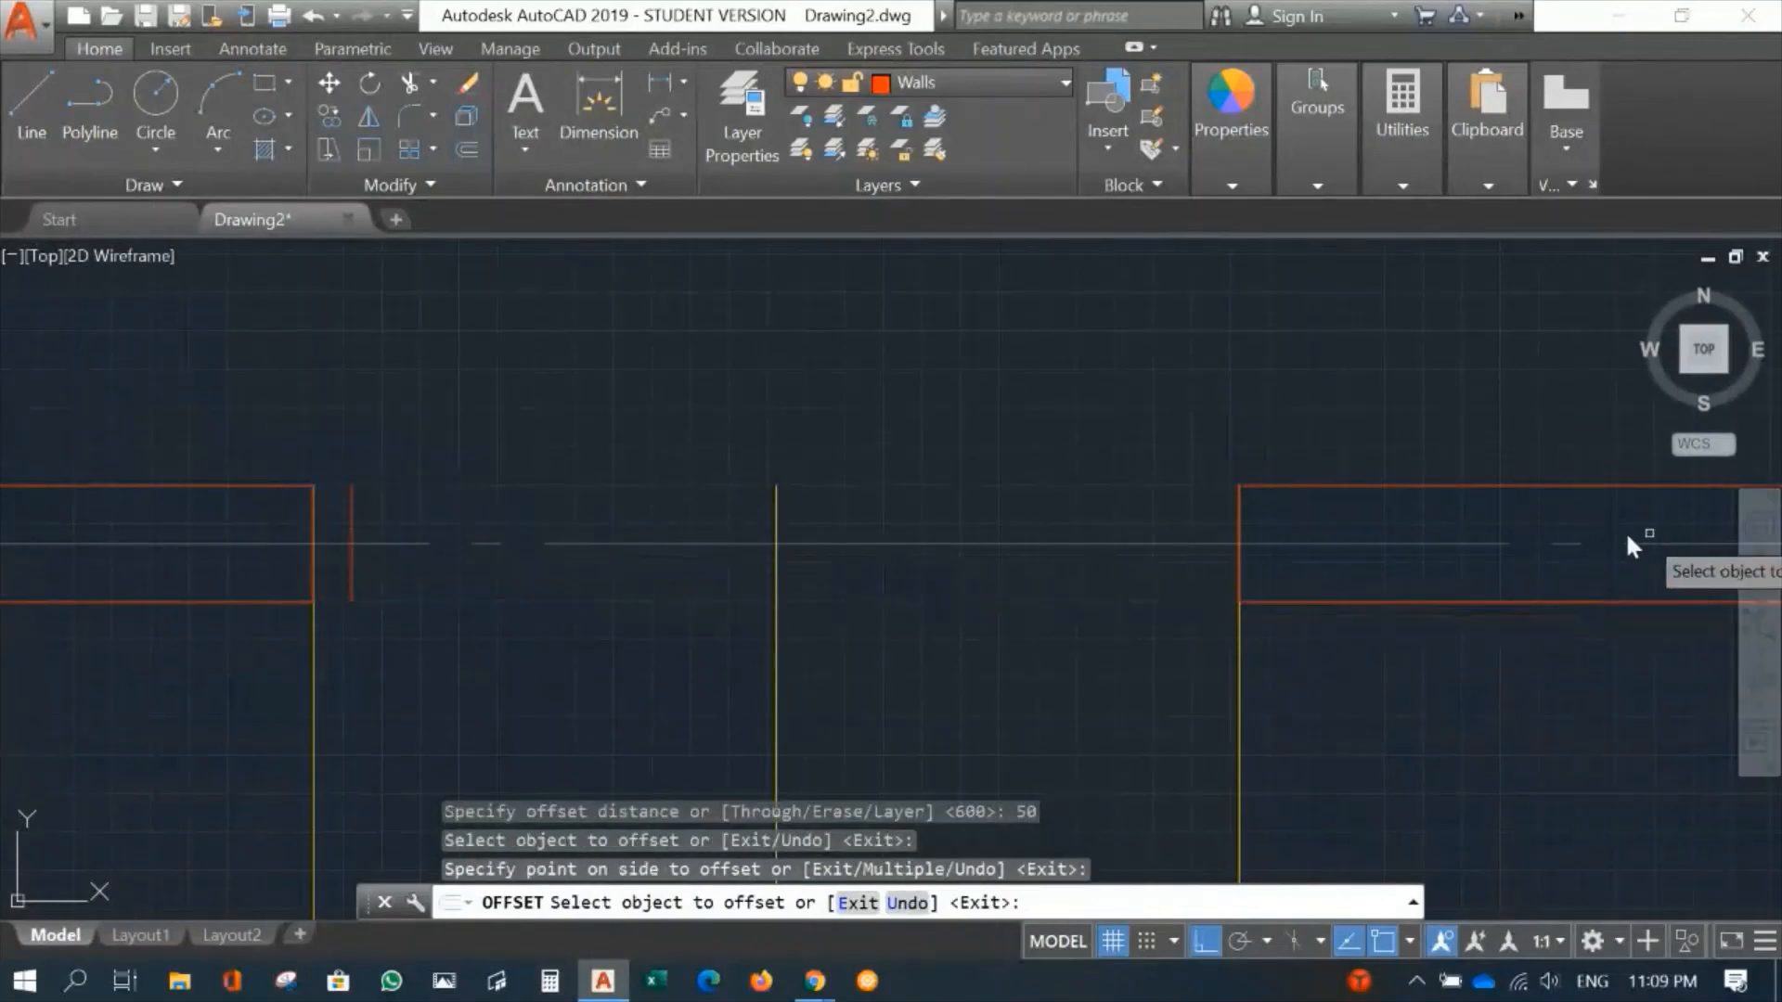
{"action": "left_click", "coordinate": [1242, 515]}
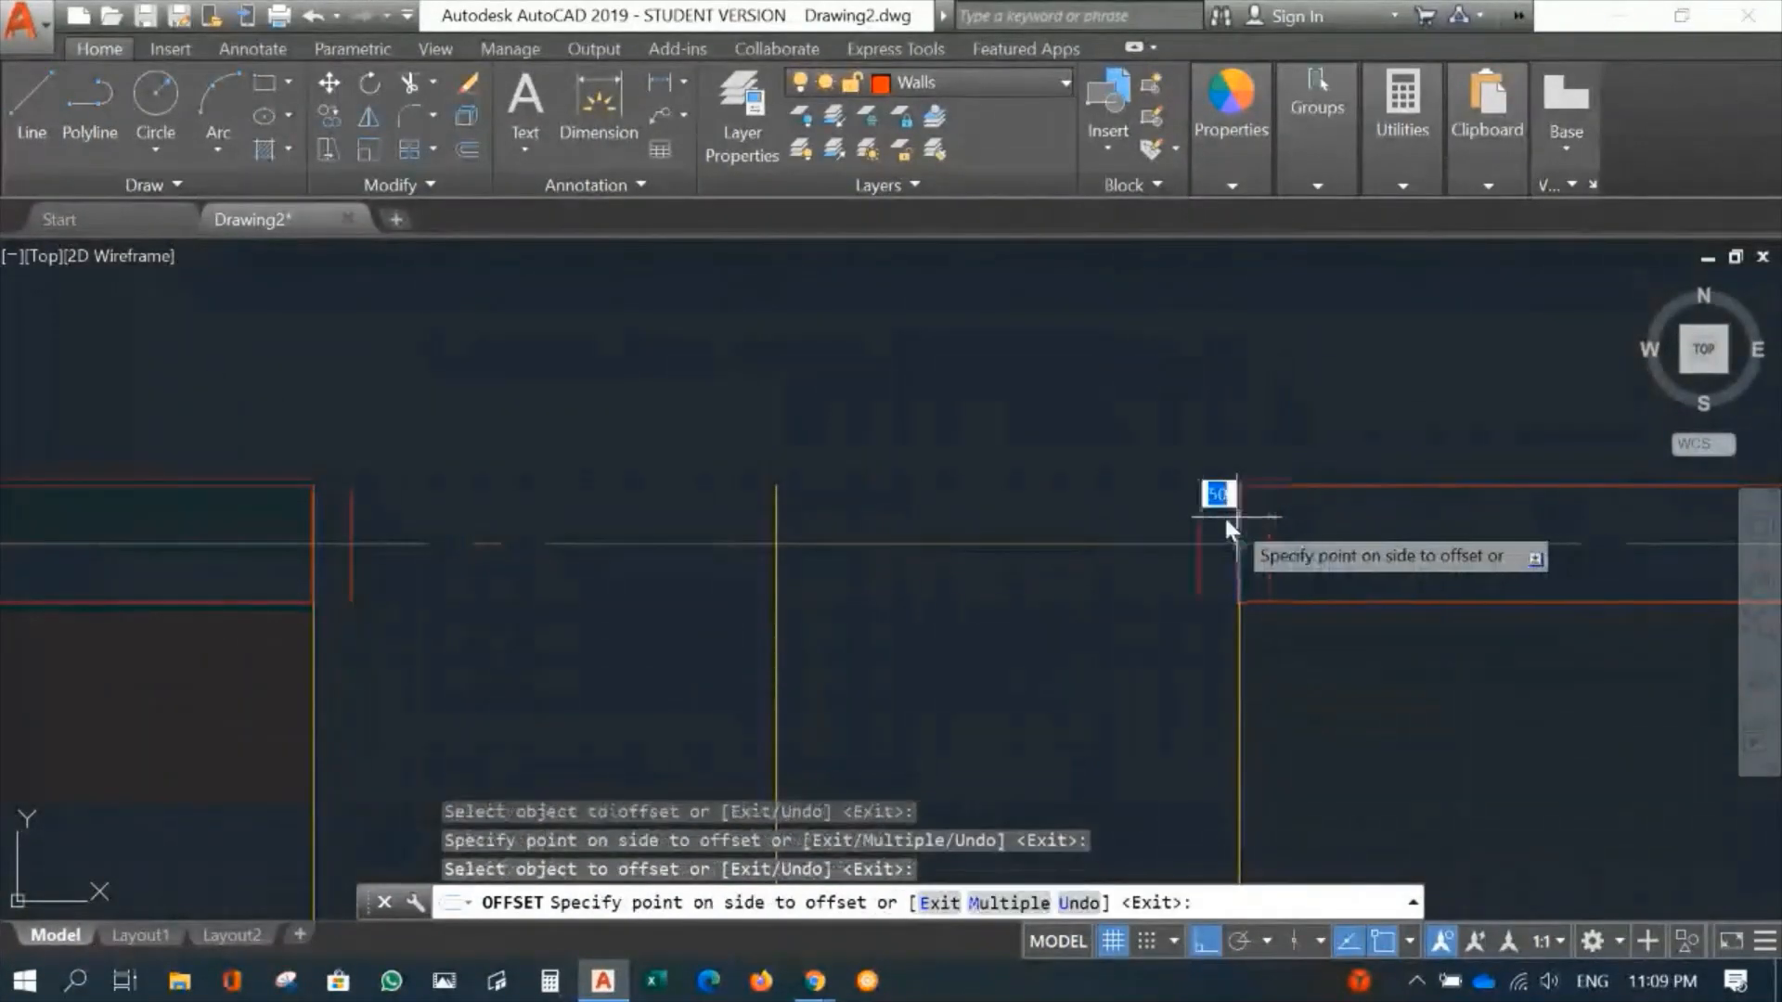
{"action": "left_click", "coordinate": [1176, 515]}
{"action": "key", "text": "Escape"}
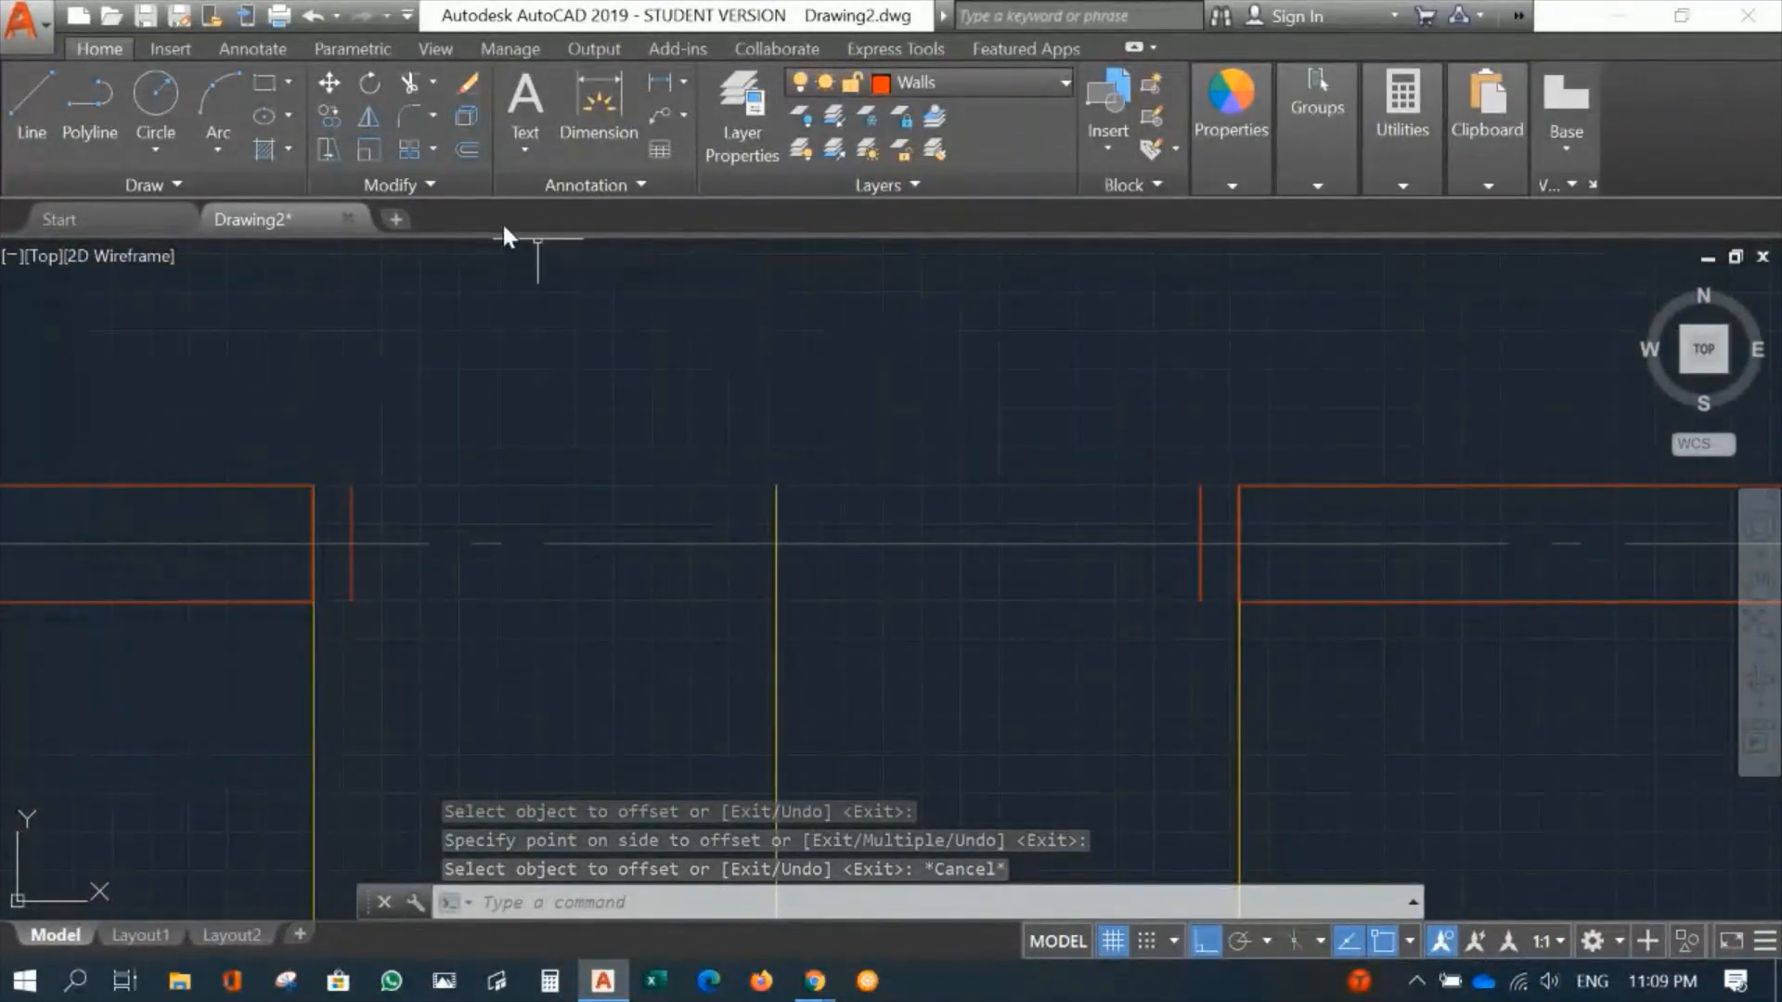
{"action": "left_click", "coordinate": [266, 82]}
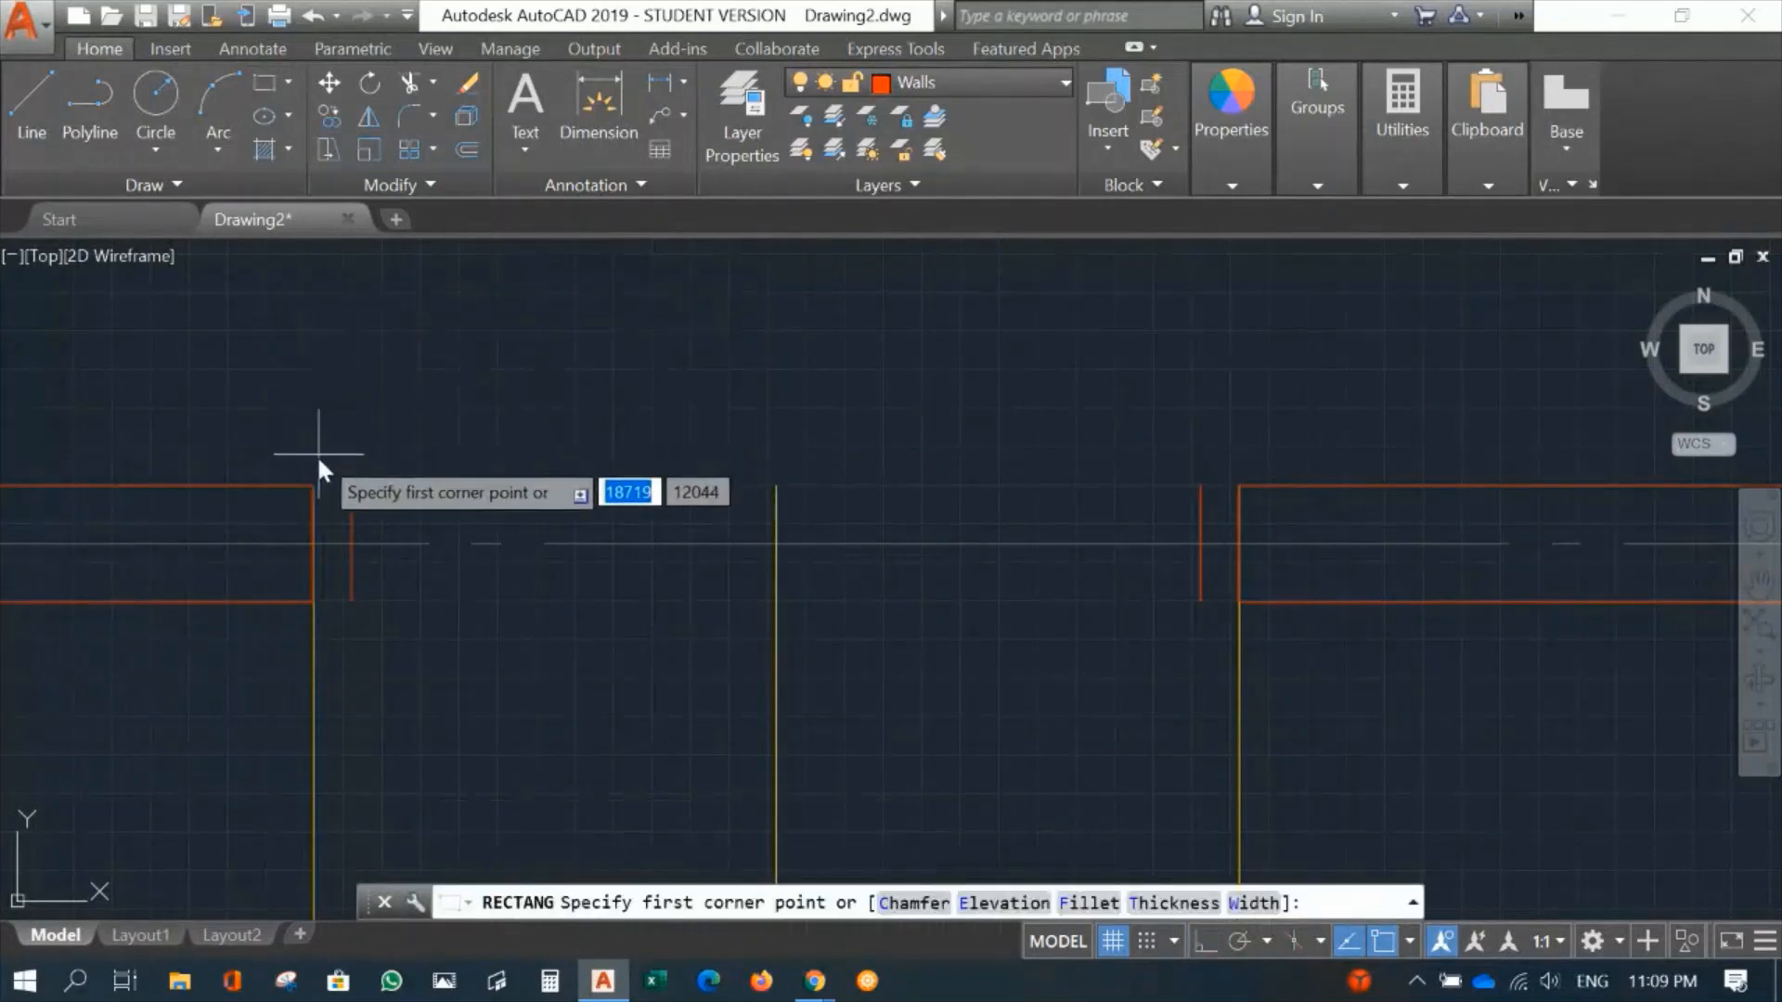
{"action": "left_click", "coordinate": [314, 485]}
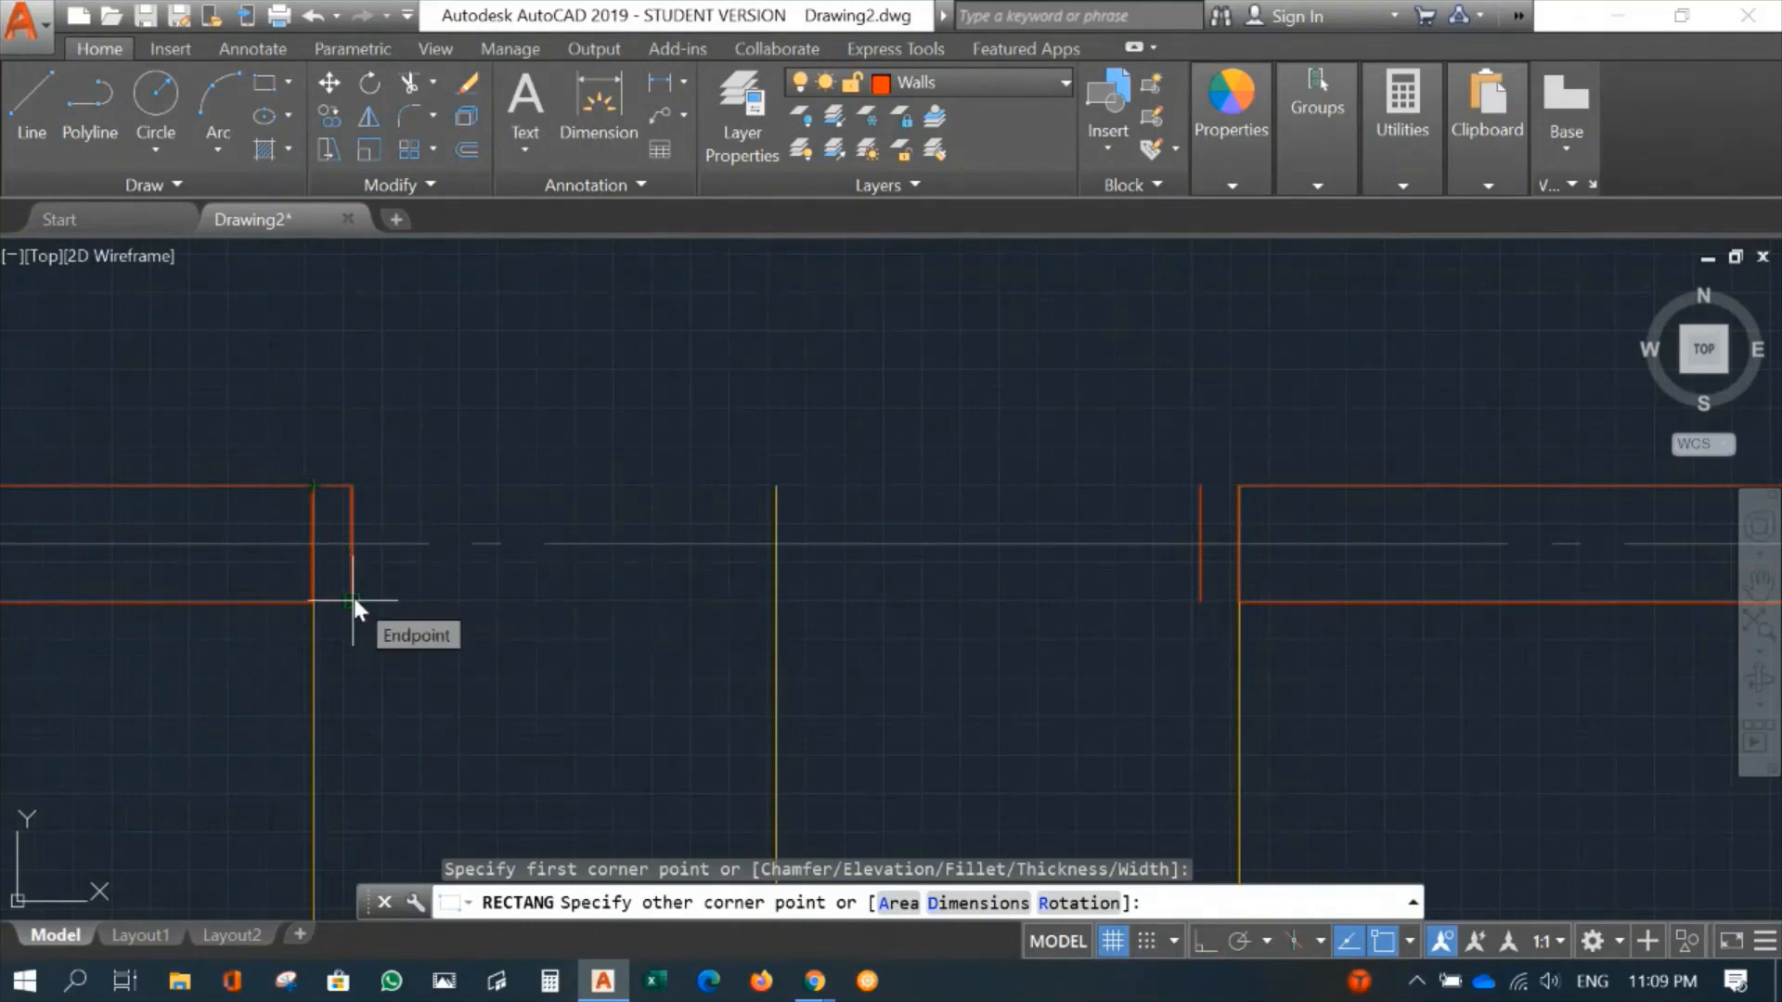
{"action": "key", "text": "Escape"}
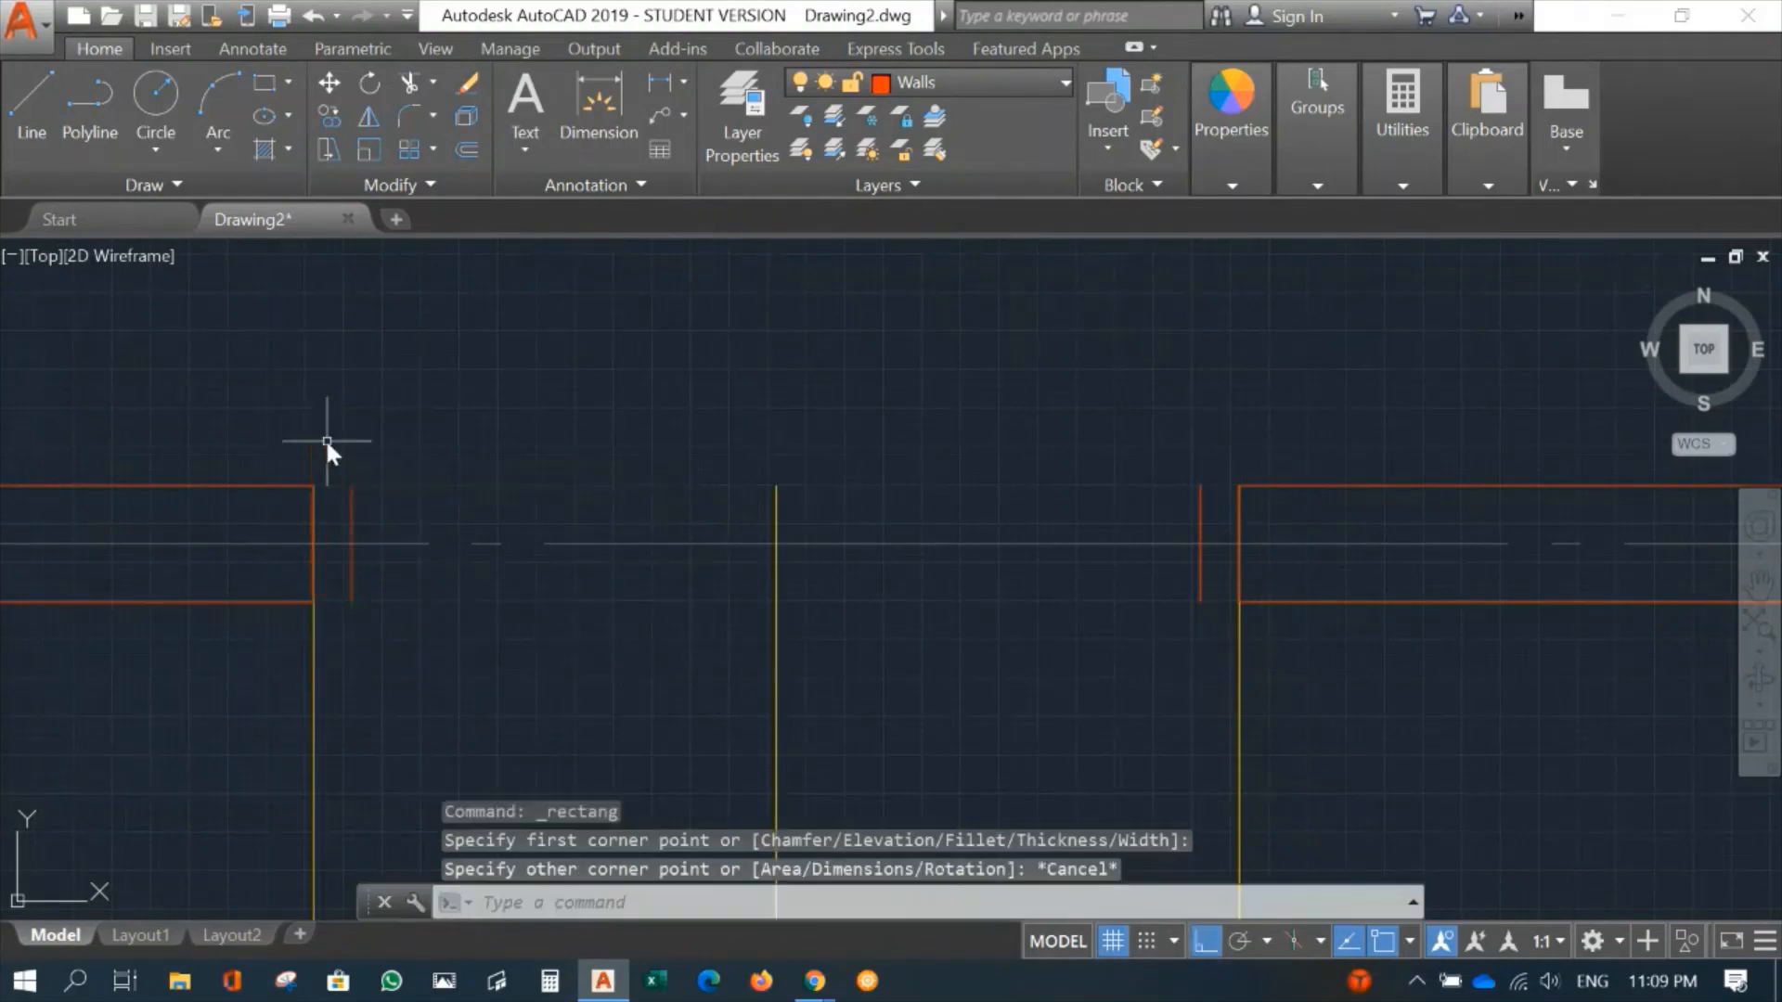
Step: Make the Doors layer current and draw a rectangular frame between the left jamb and its offset line, spanning the wall thickness
{"action": "left_click", "coordinate": [932, 80]}
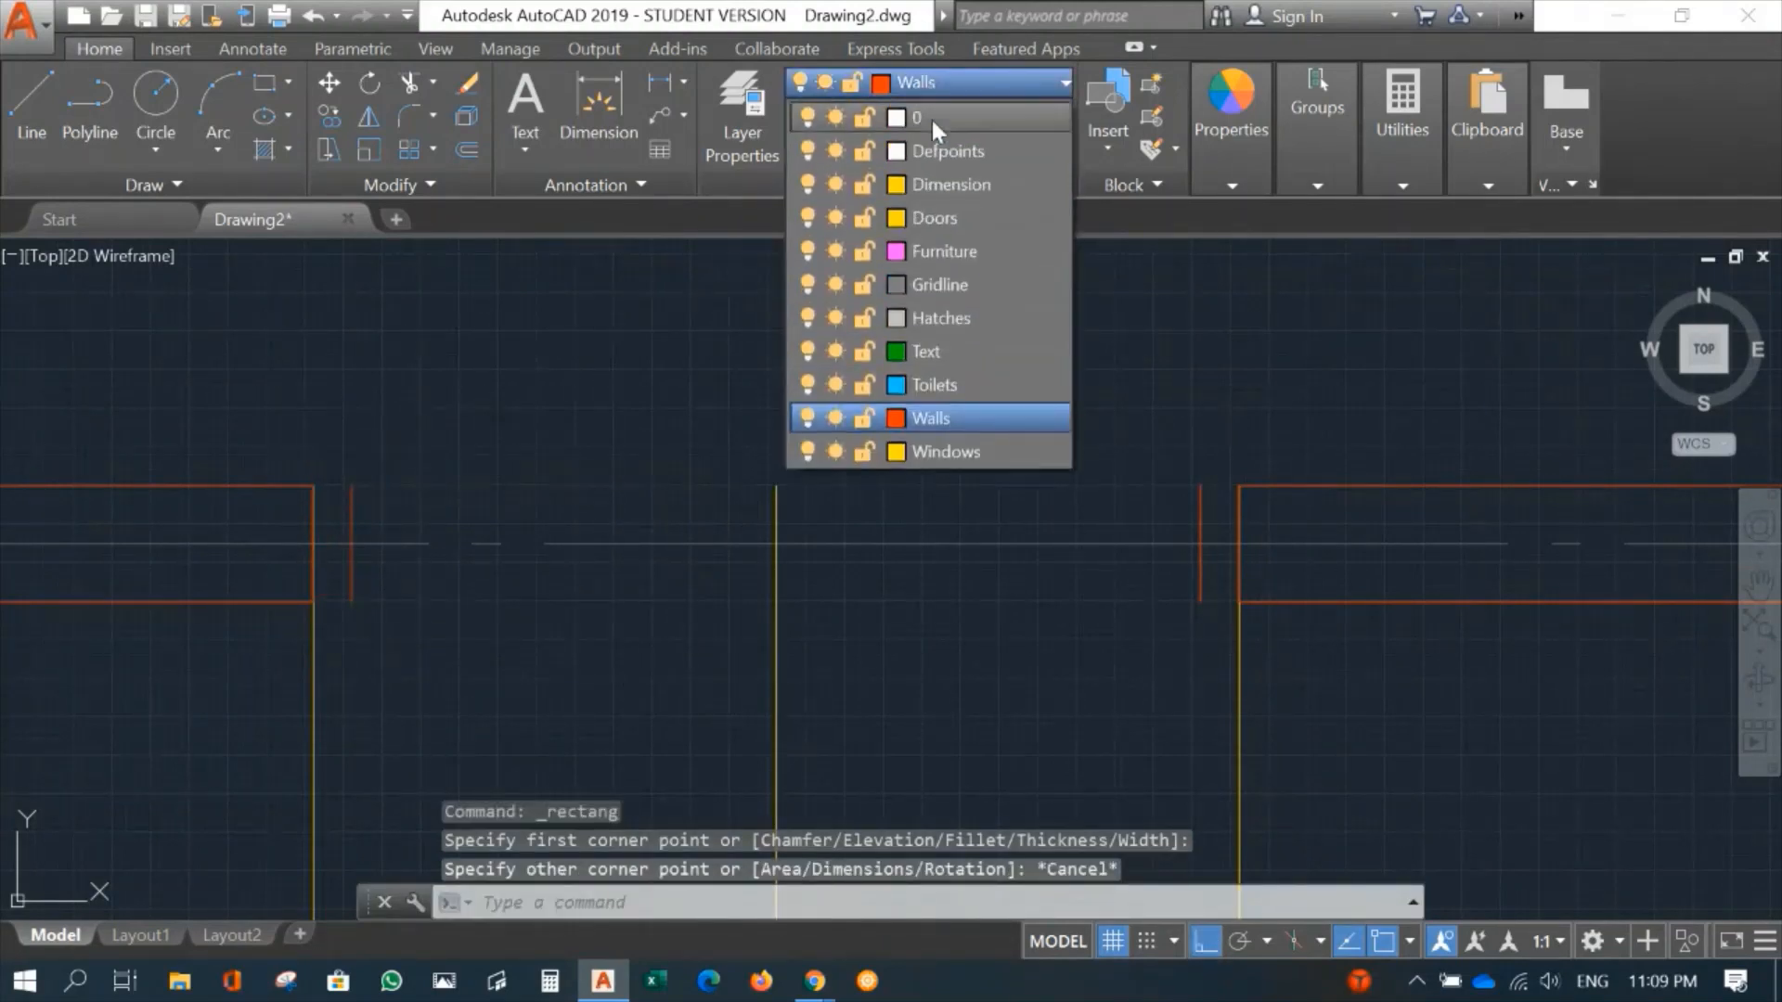
{"action": "left_click", "coordinate": [919, 217]}
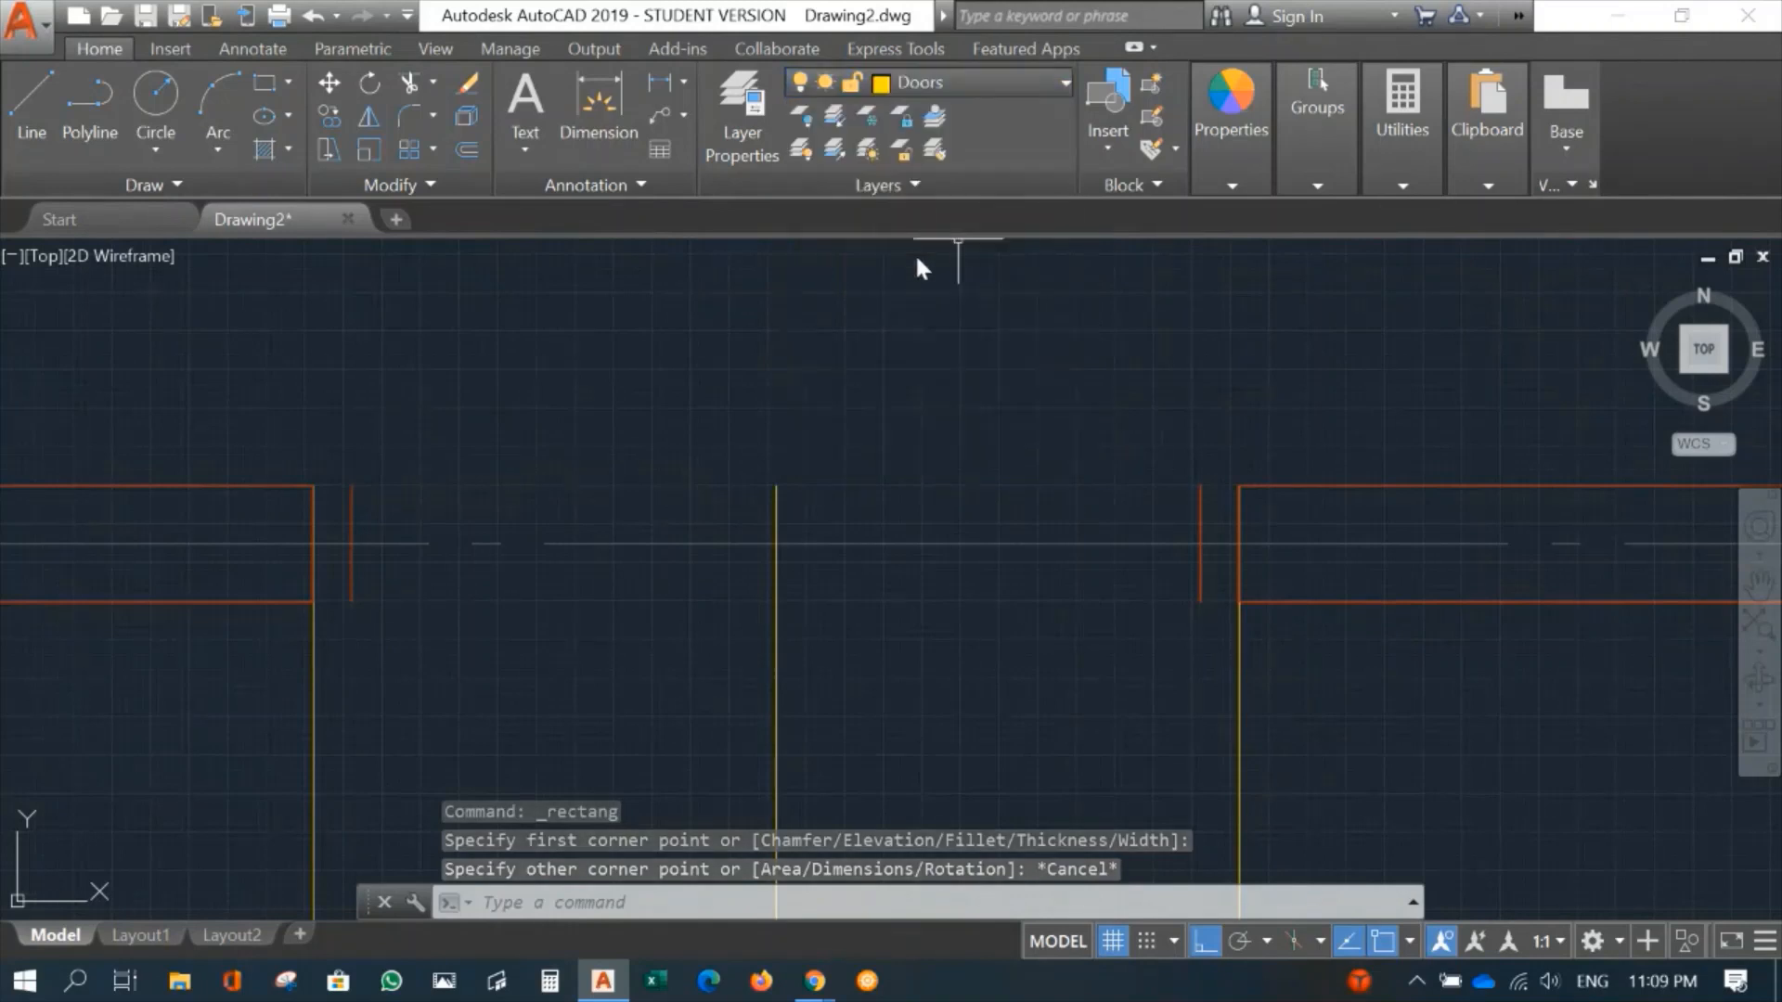
{"action": "left_click", "coordinate": [267, 82]}
{"action": "left_click", "coordinate": [314, 485]}
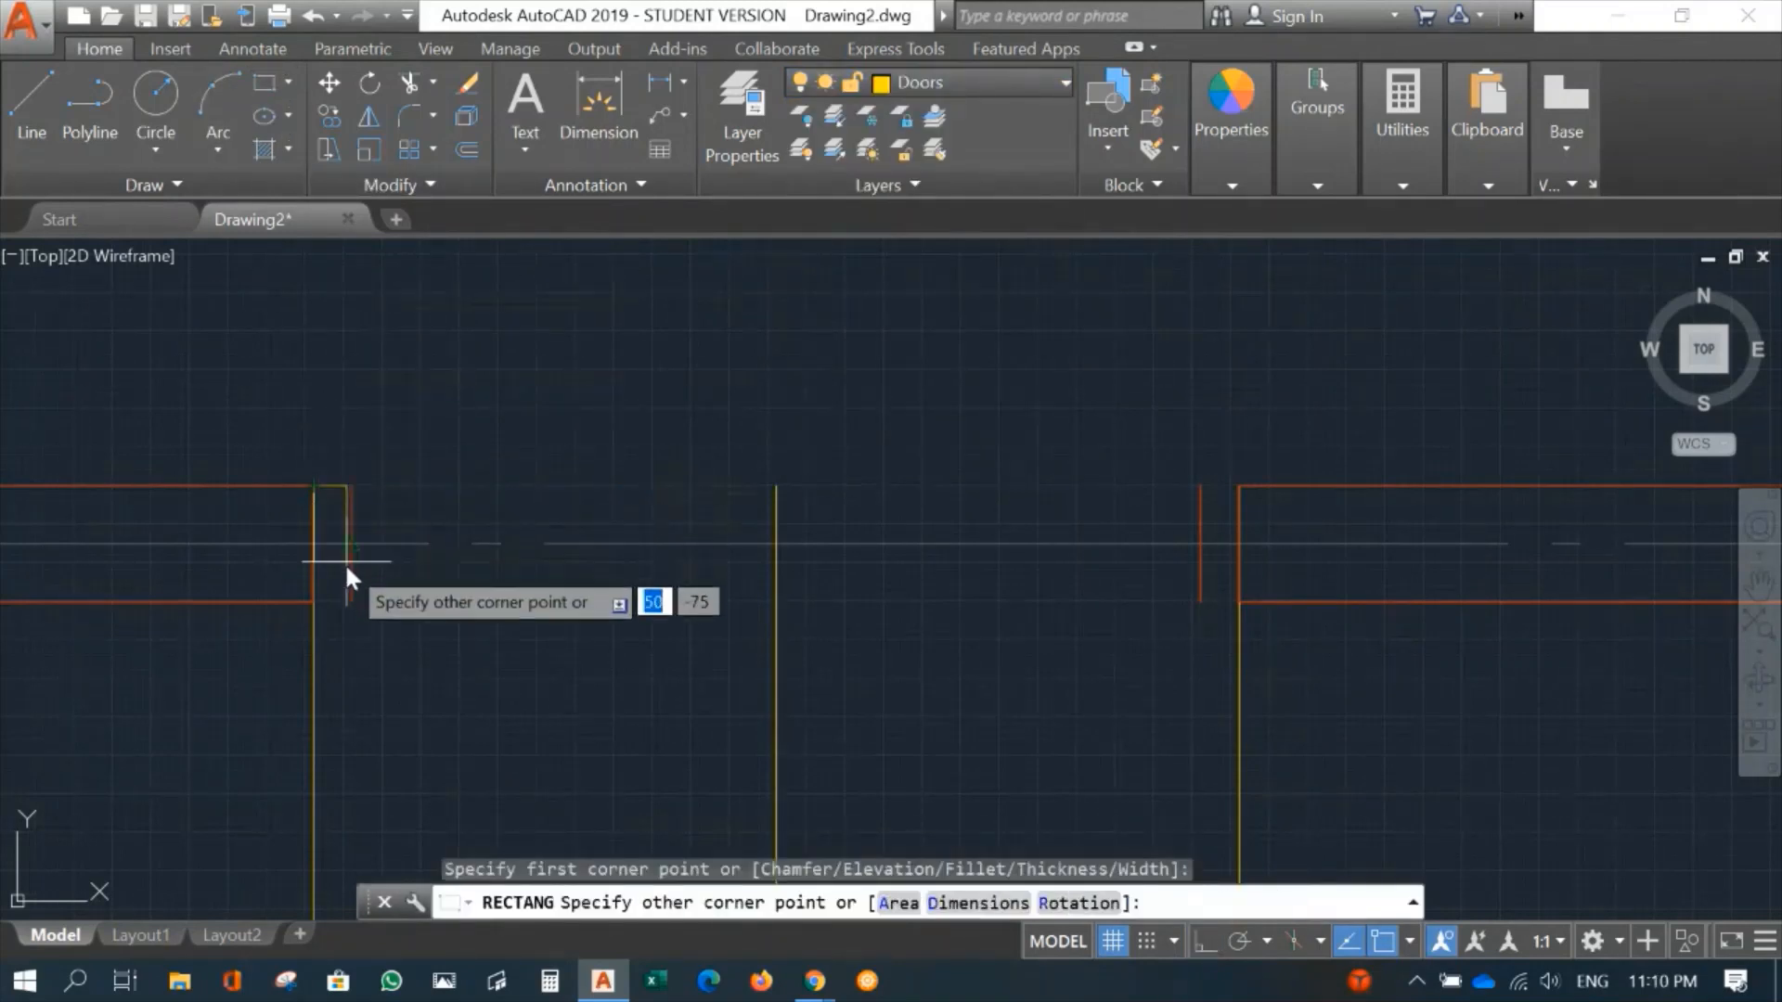
{"action": "left_click", "coordinate": [349, 603]}
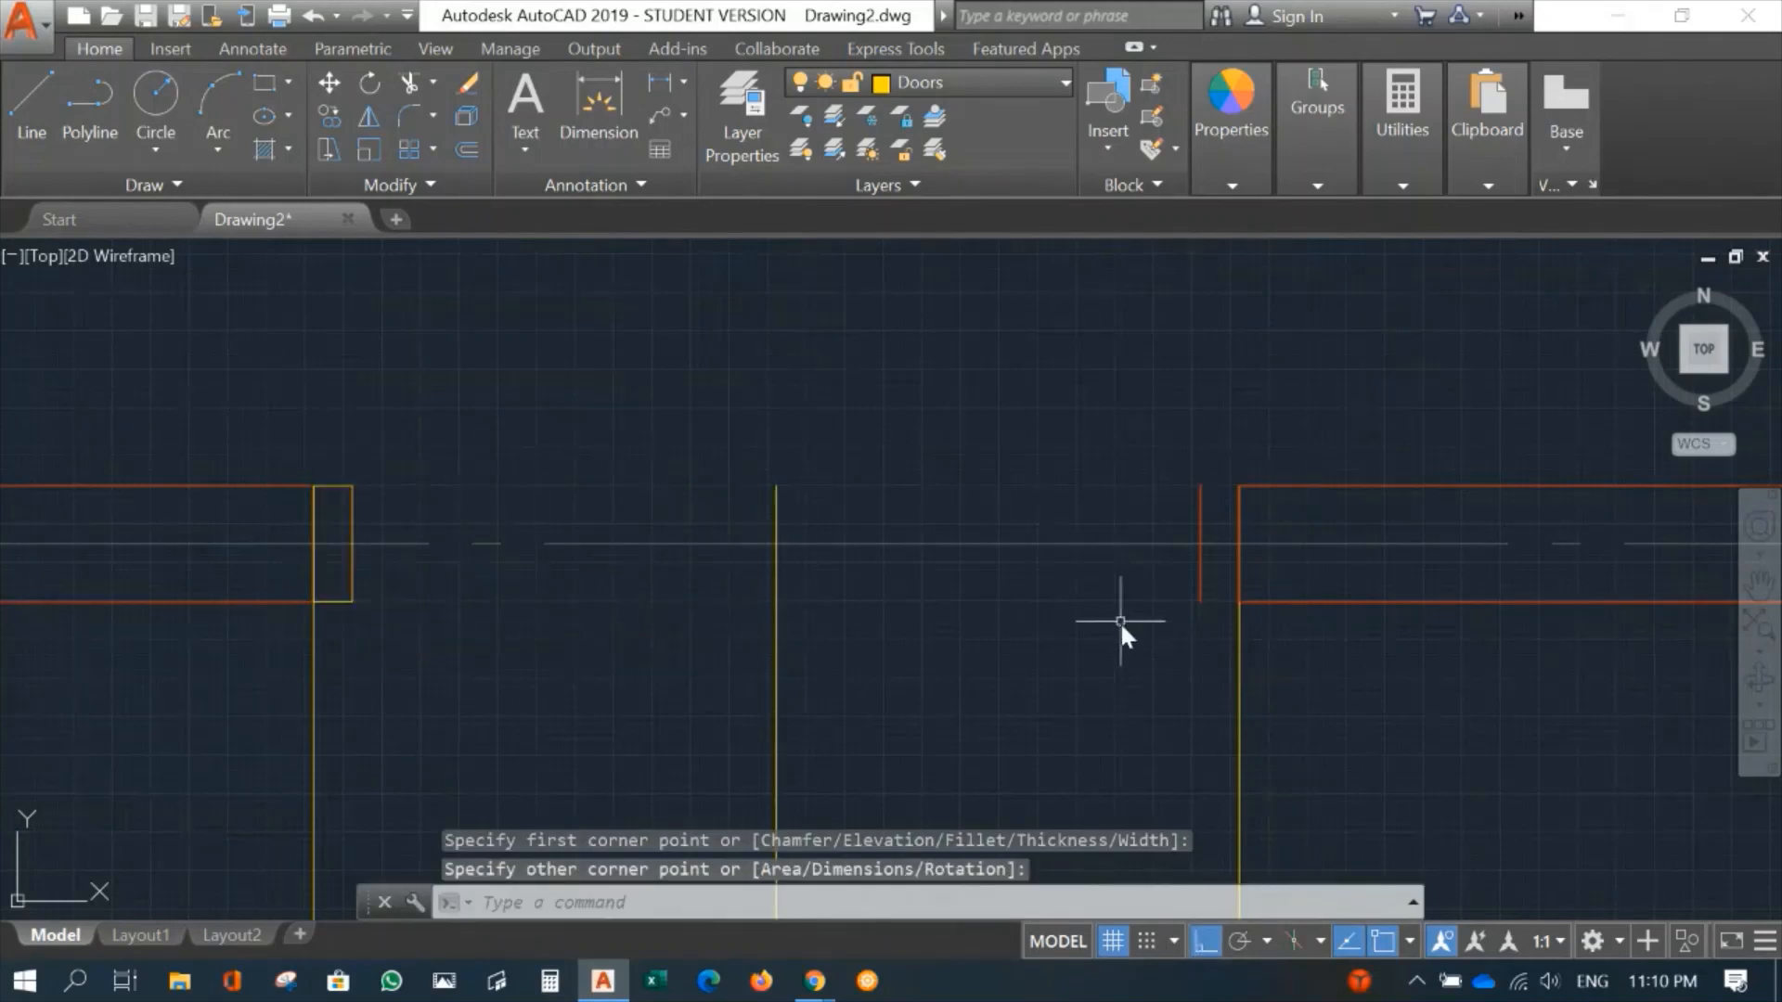
Step: Draw a matching rectangular frame between the right jamb and its offset line
{"action": "key", "text": "space"}
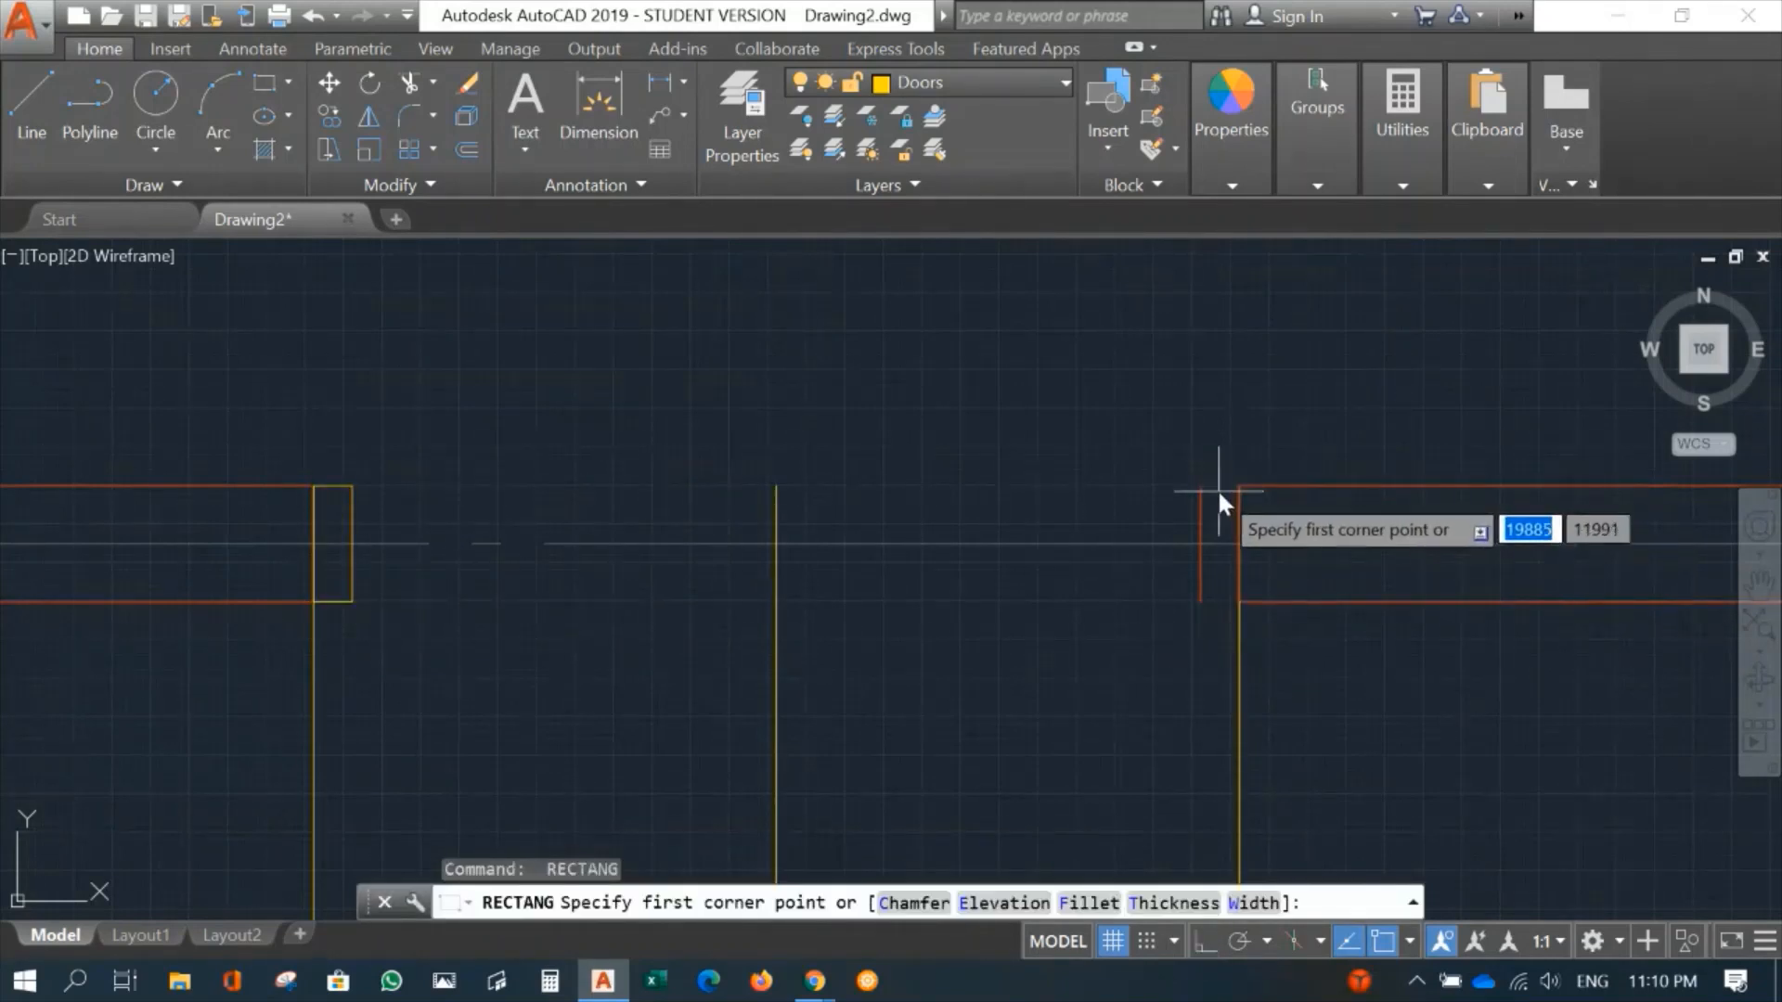
{"action": "left_click", "coordinate": [1234, 484]}
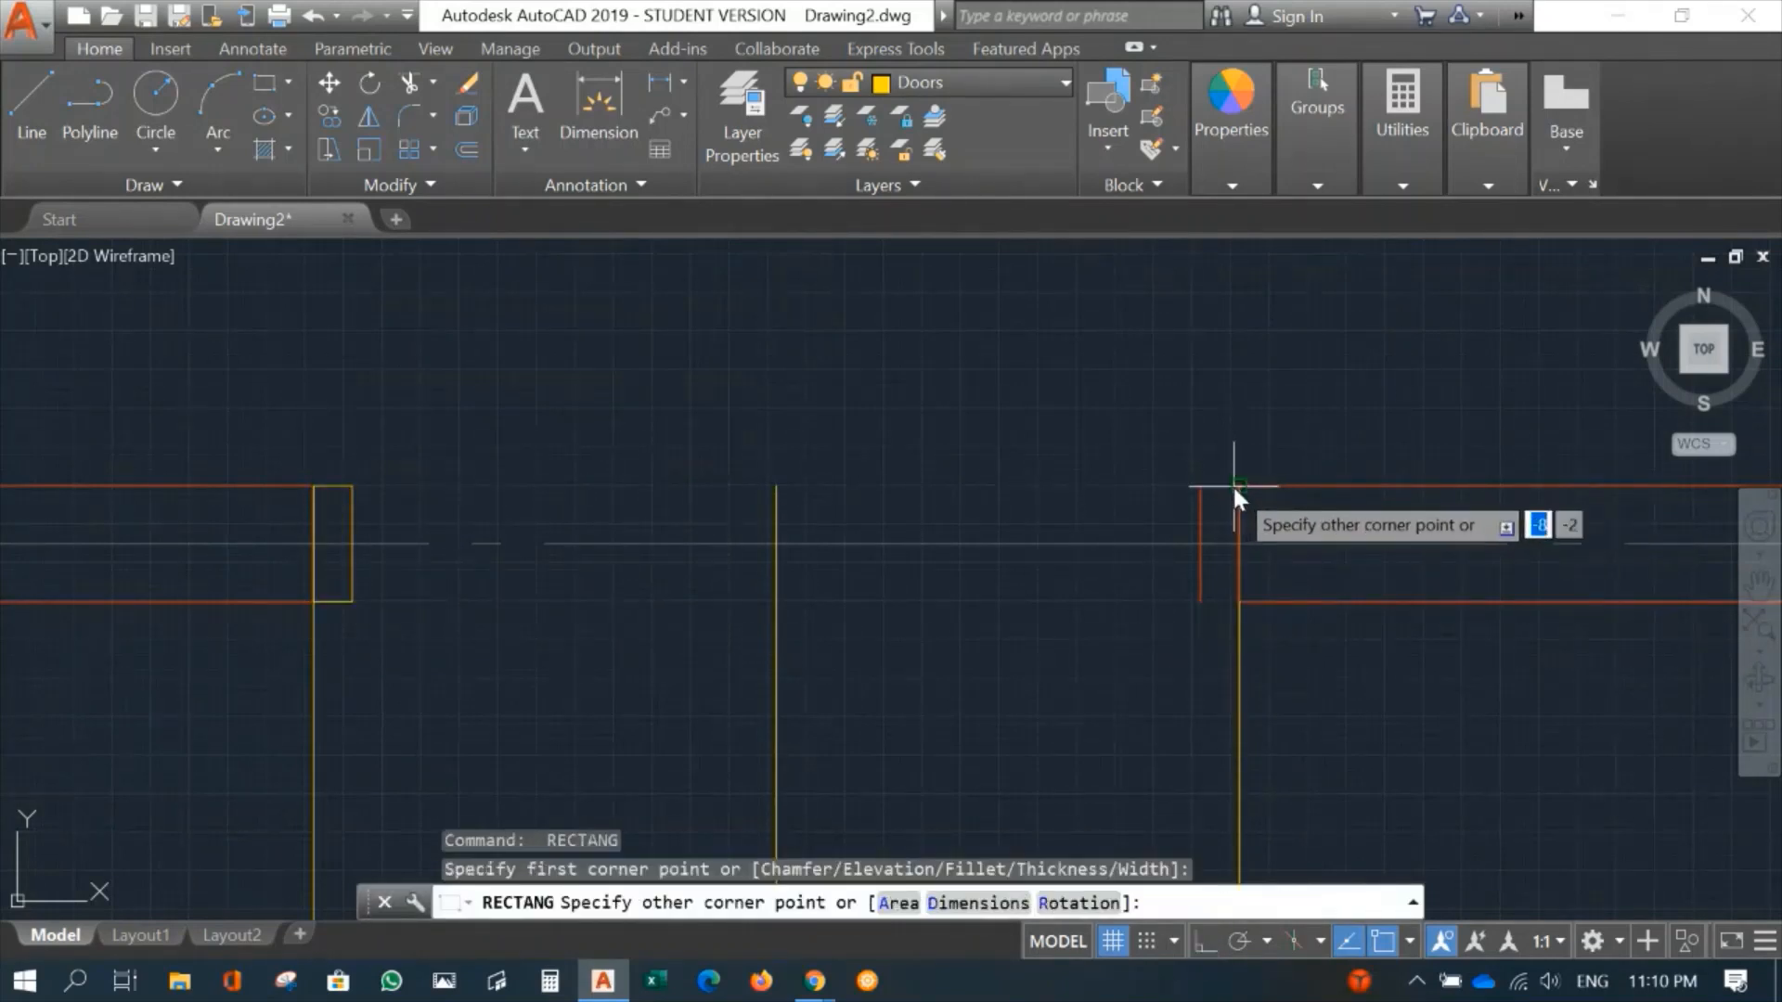
{"action": "left_click", "coordinate": [1197, 604]}
{"action": "scroll", "coordinate": [1235, 520], "scroll_direction": "down", "scroll_amount": 4}
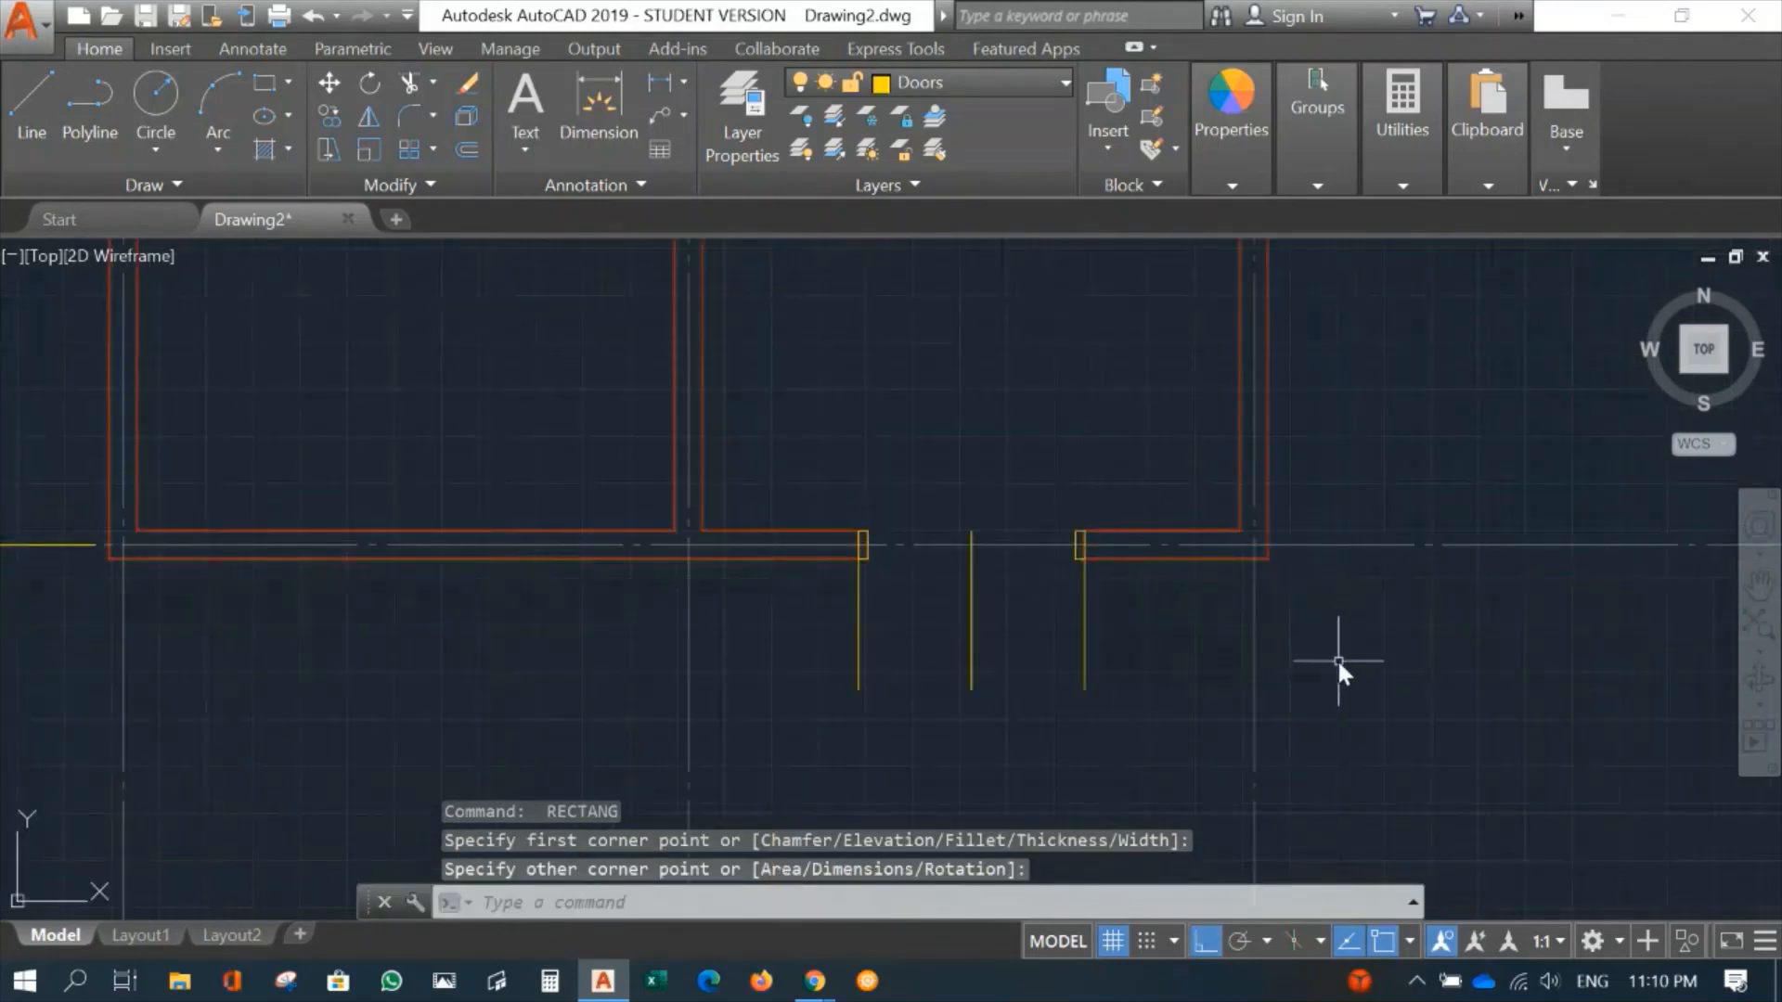
{"action": "scroll", "coordinate": [894, 537], "scroll_direction": "up", "scroll_amount": 5}
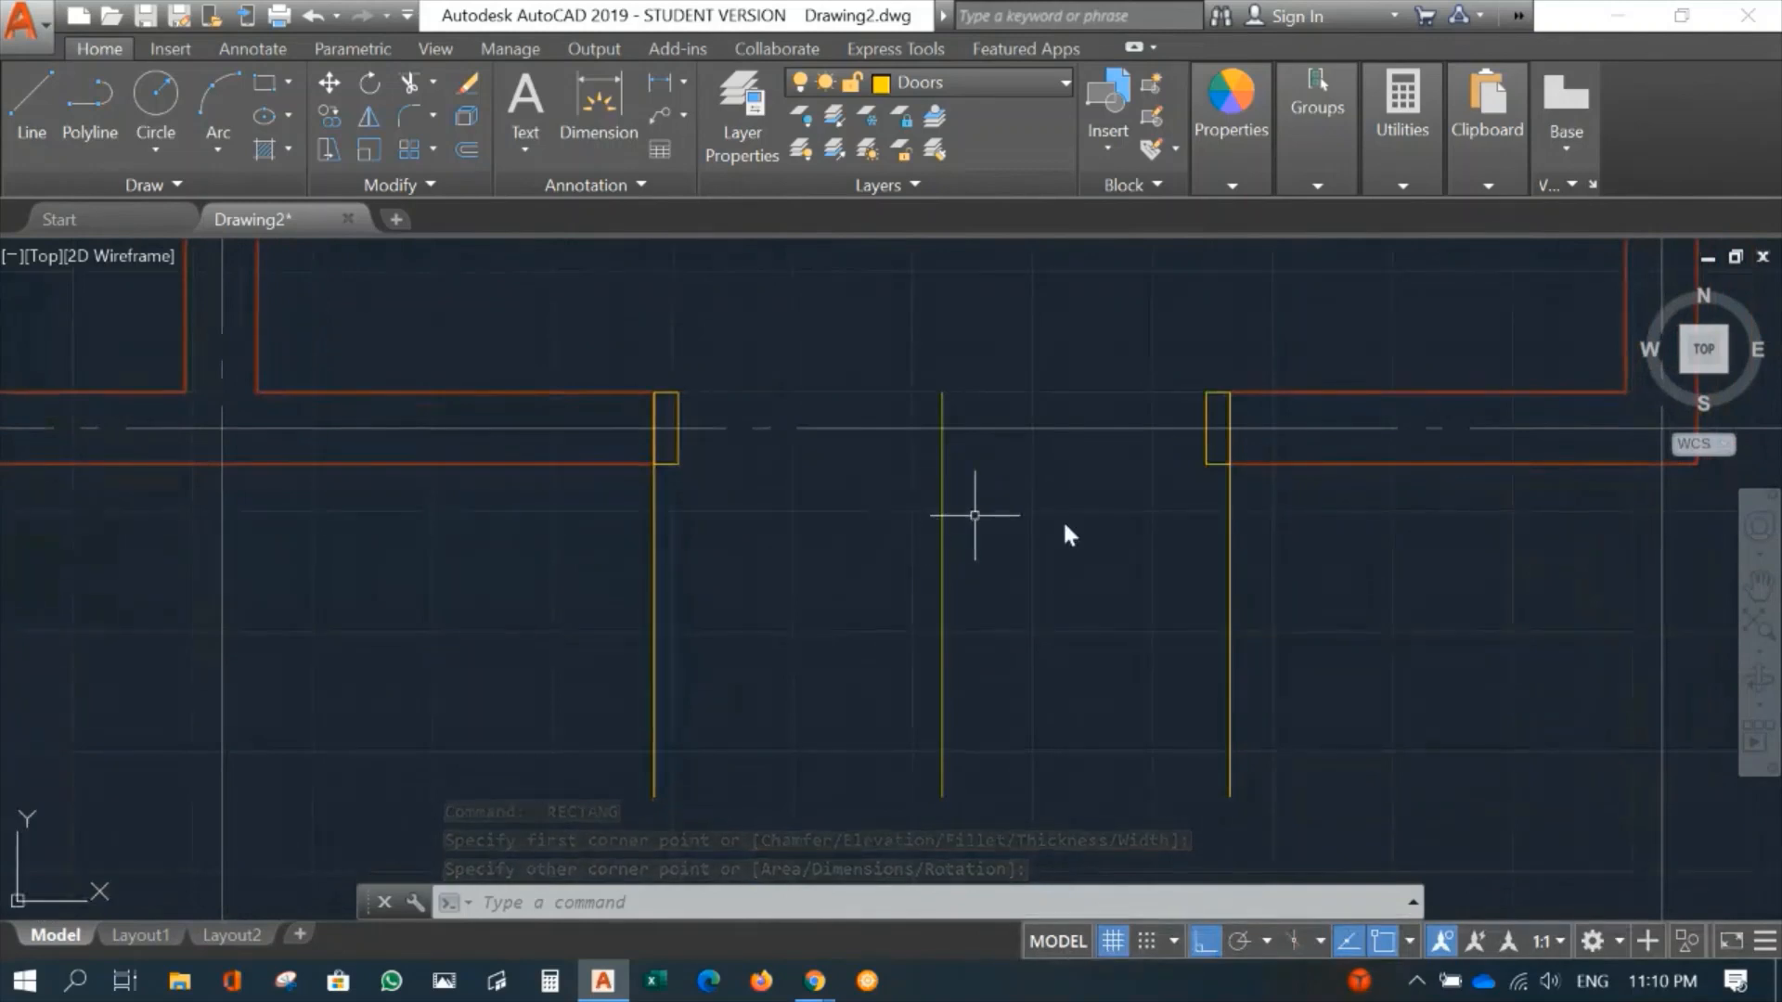
{"action": "scroll", "coordinate": [757, 501], "scroll_direction": "up", "scroll_amount": 3}
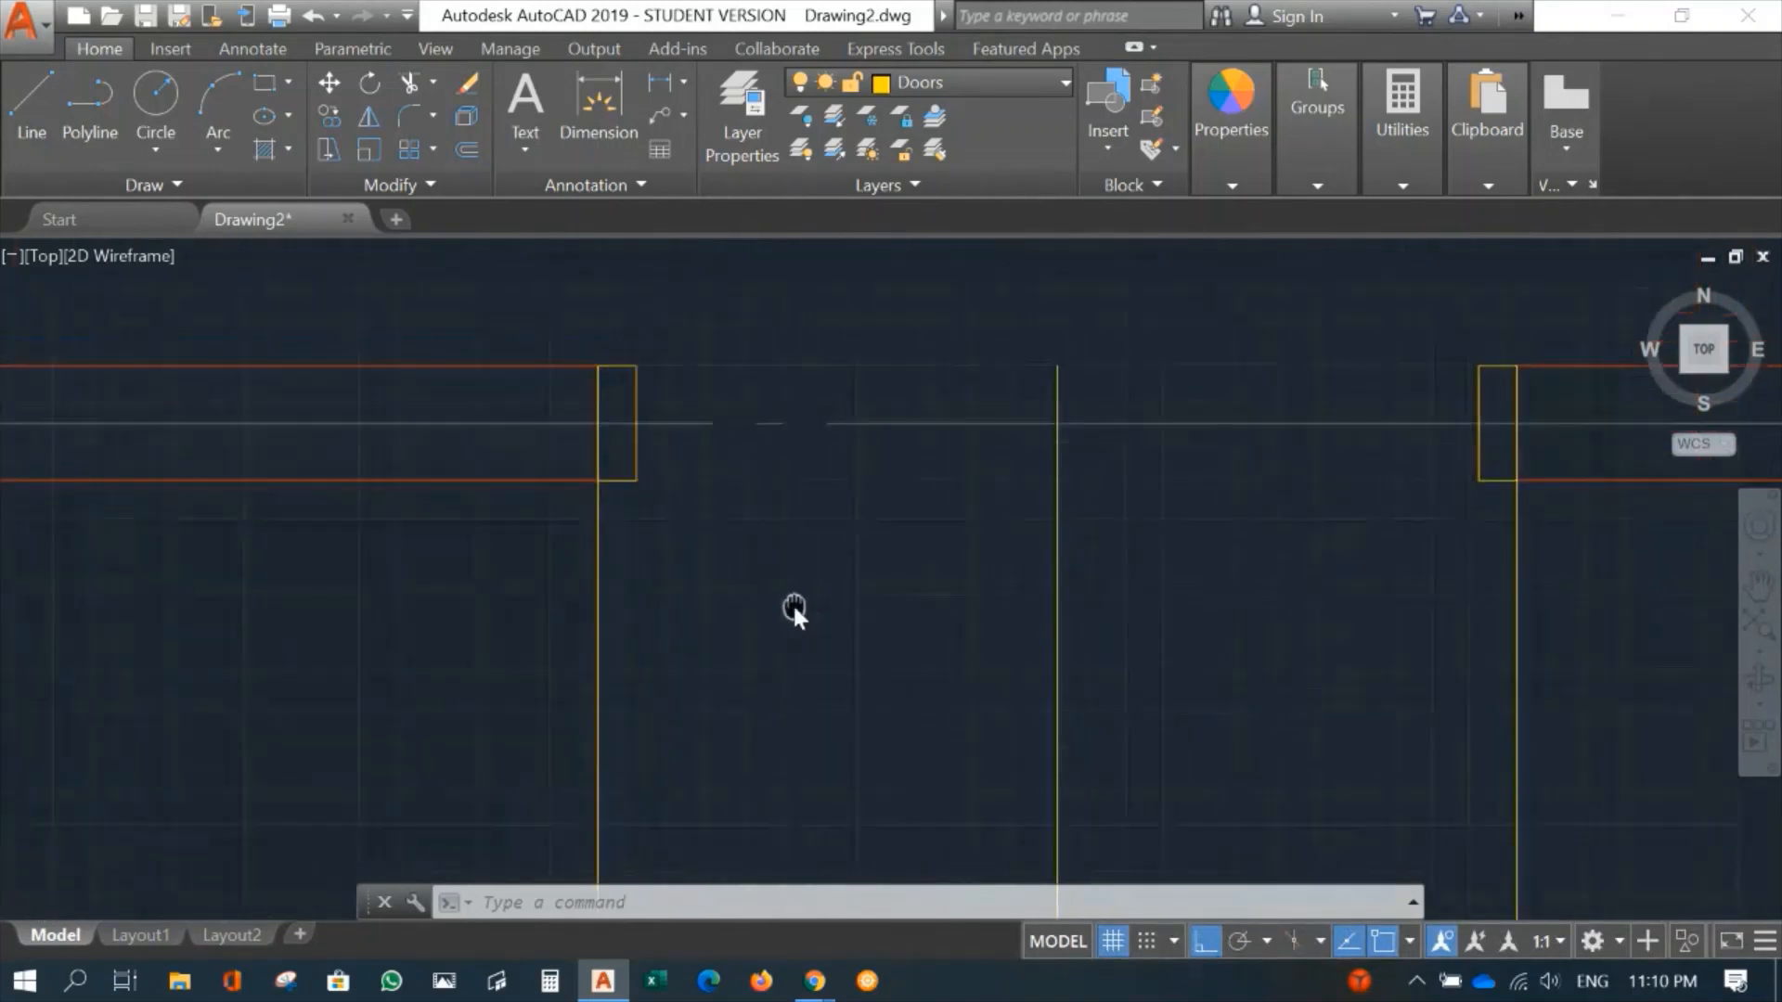
{"action": "key", "text": "Escape"}
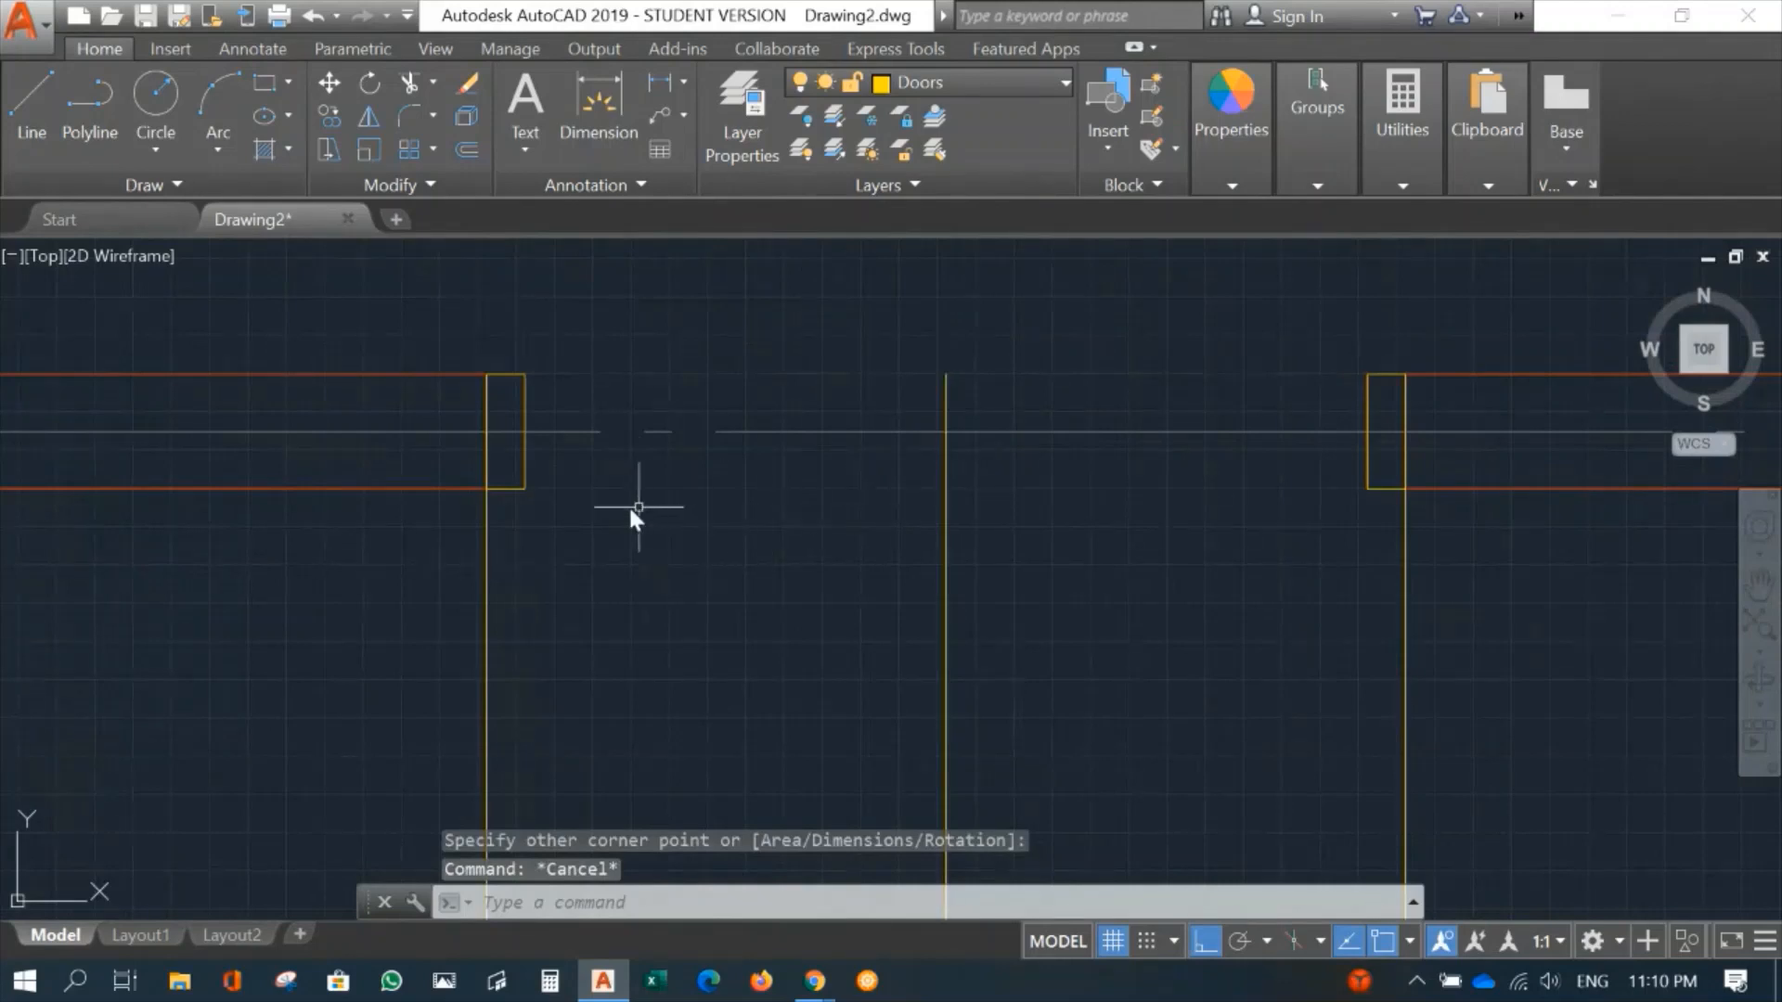
{"action": "scroll", "coordinate": [687, 566], "scroll_direction": "down", "scroll_amount": 2}
{"action": "middle_click_drag", "start_coordinate": [687, 566], "coordinate": [682, 414]}
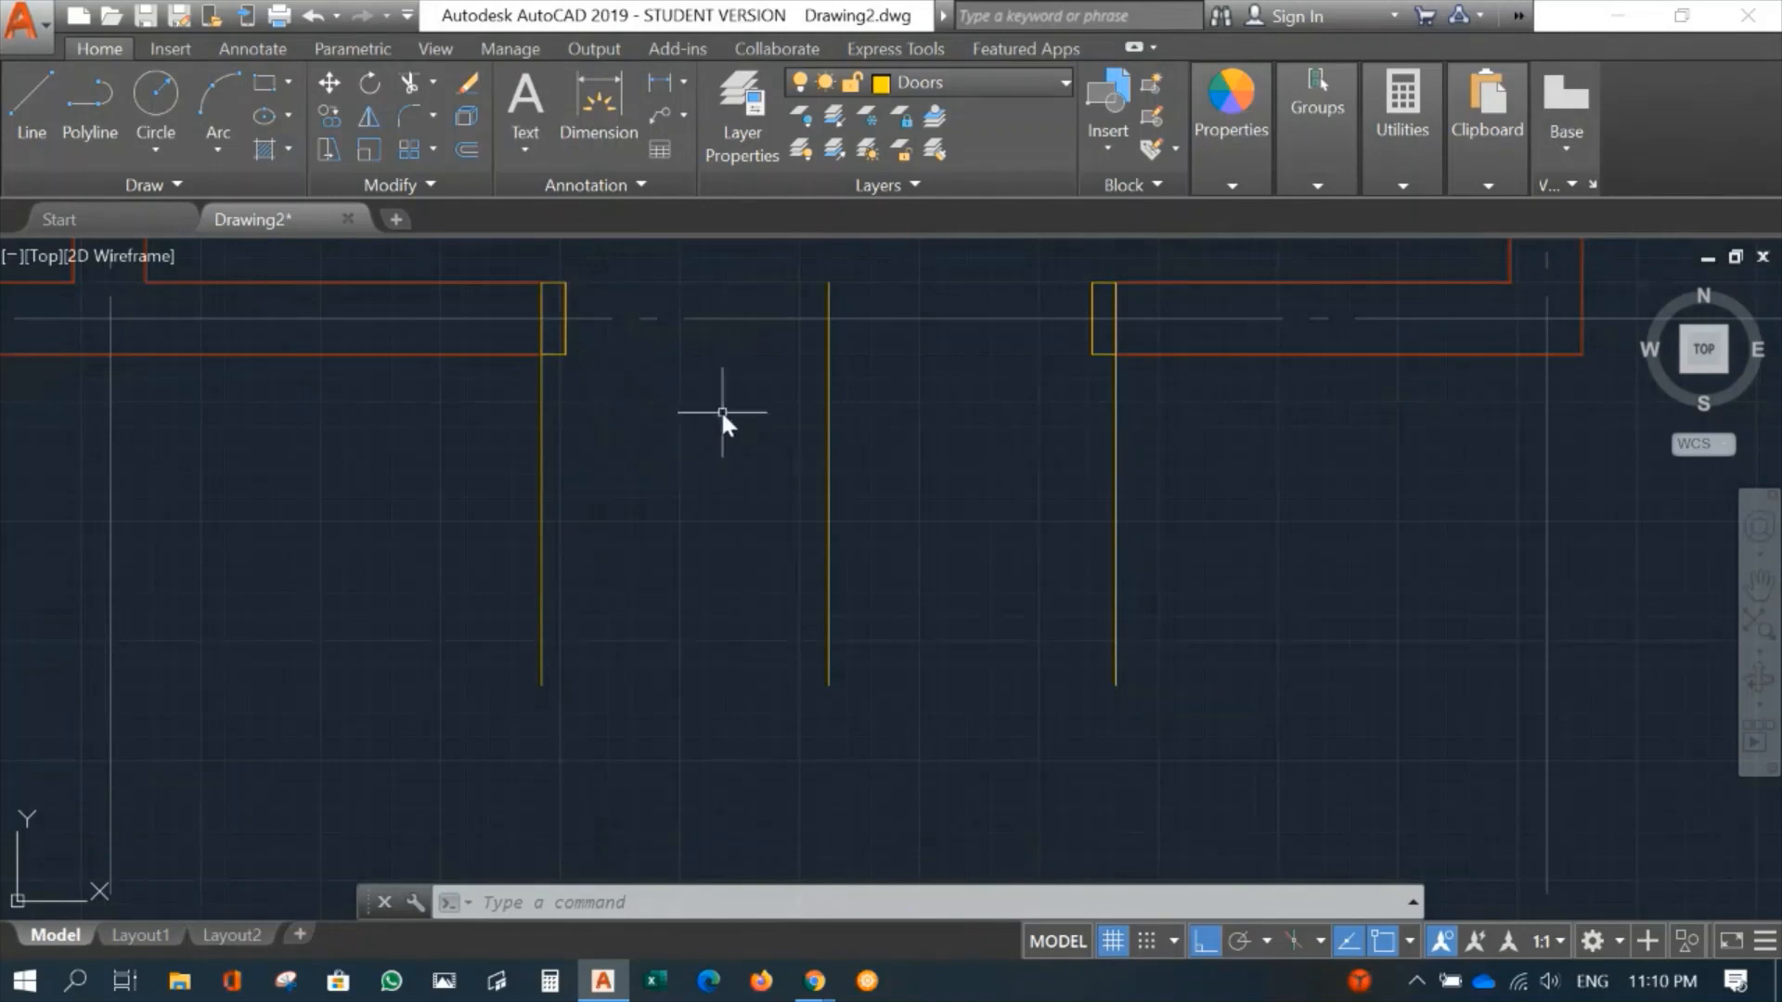
{"action": "middle_click_drag", "start_coordinate": [722, 412], "coordinate": [716, 512]}
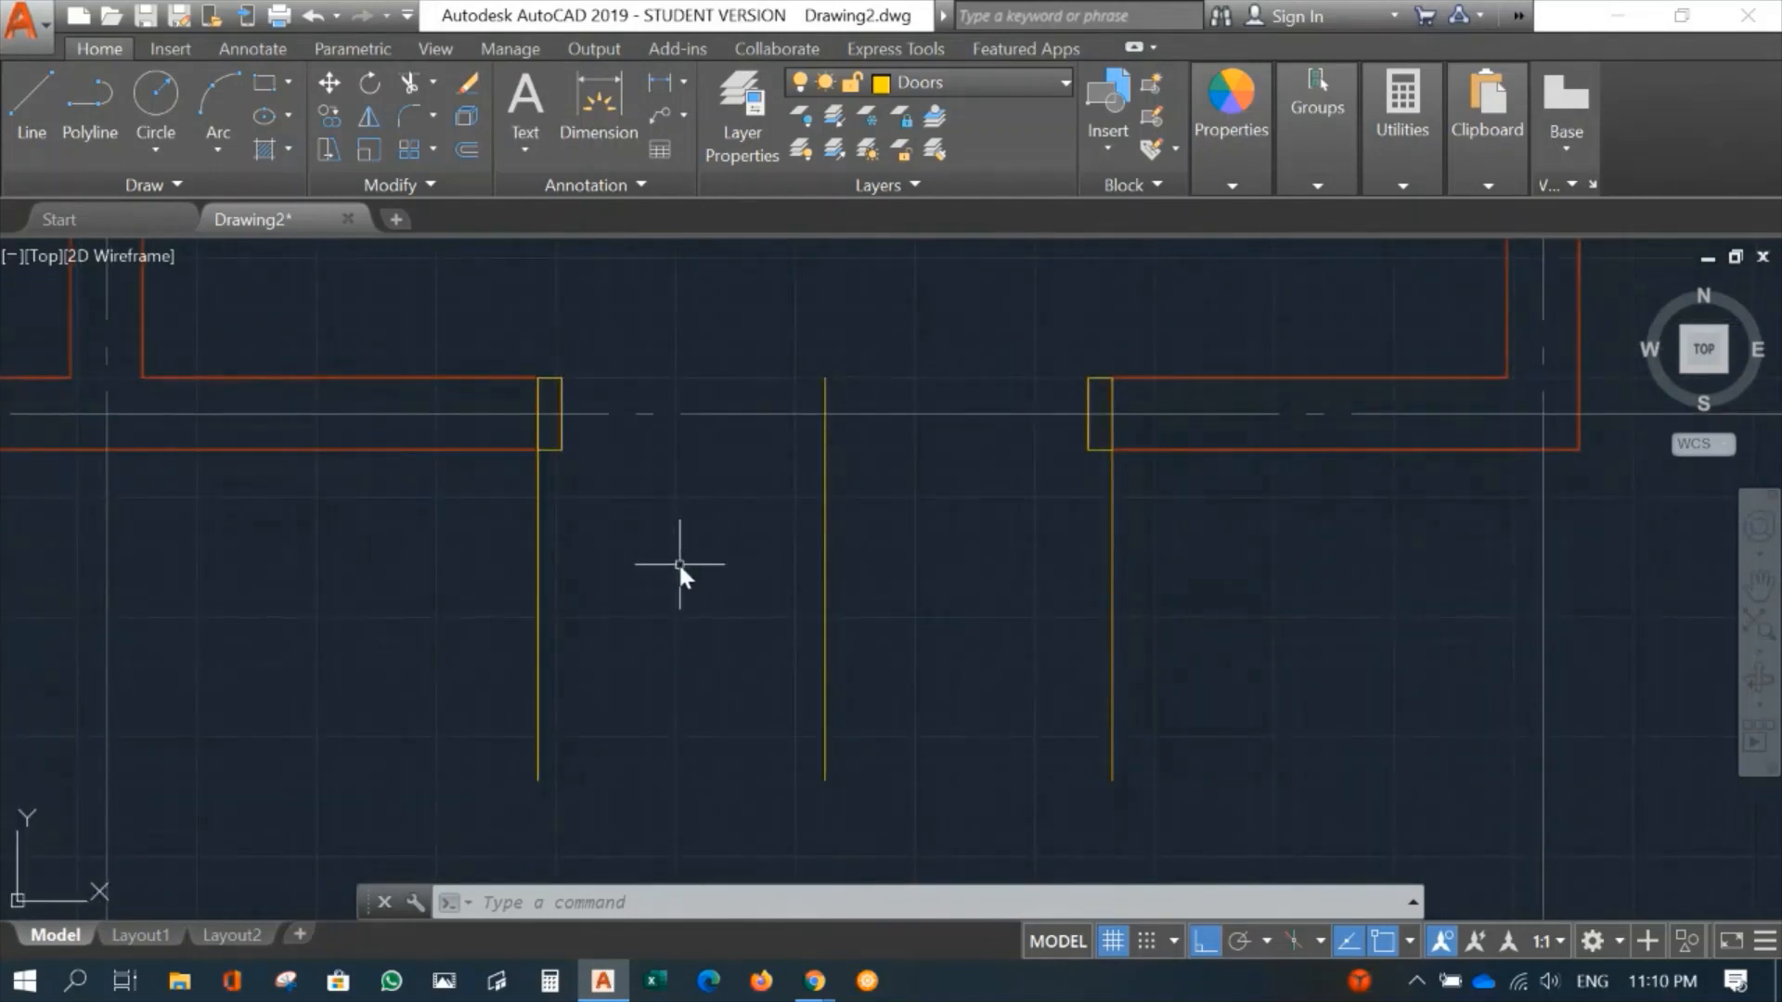
Step: Turn off the Doors layer even though it is the current layer
{"action": "scroll", "coordinate": [589, 466], "scroll_direction": "up", "scroll_amount": 2}
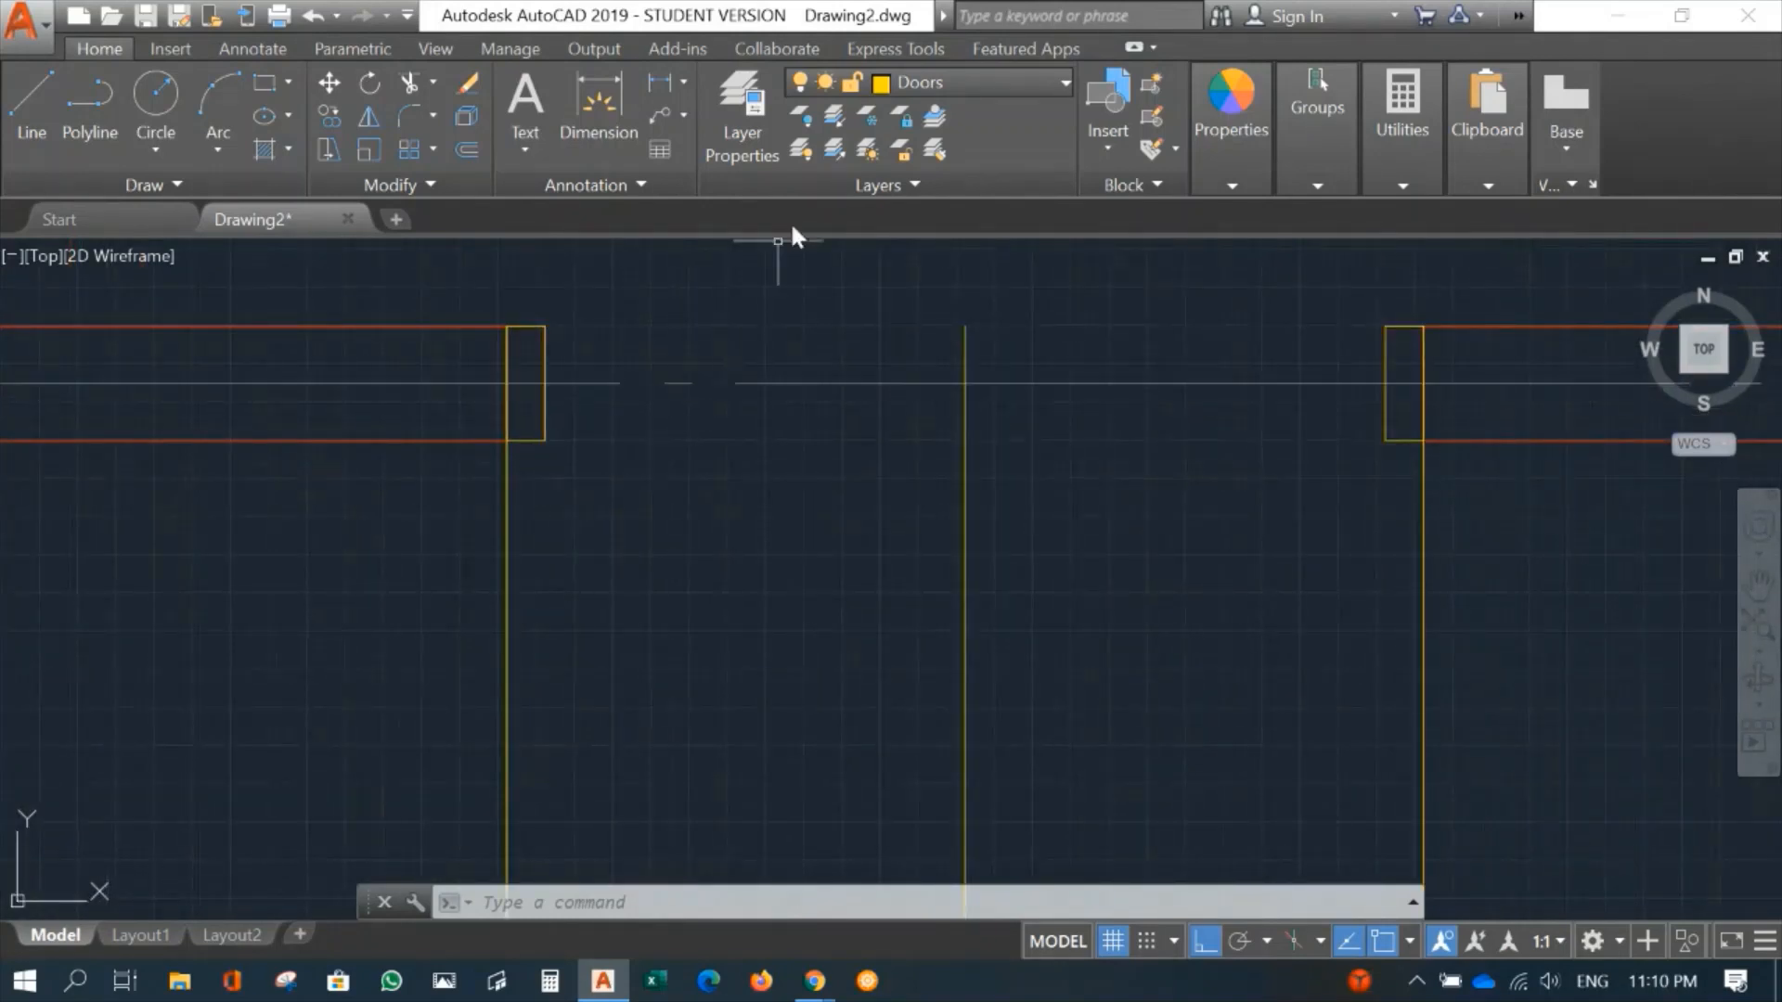
{"action": "left_click", "coordinate": [798, 82]}
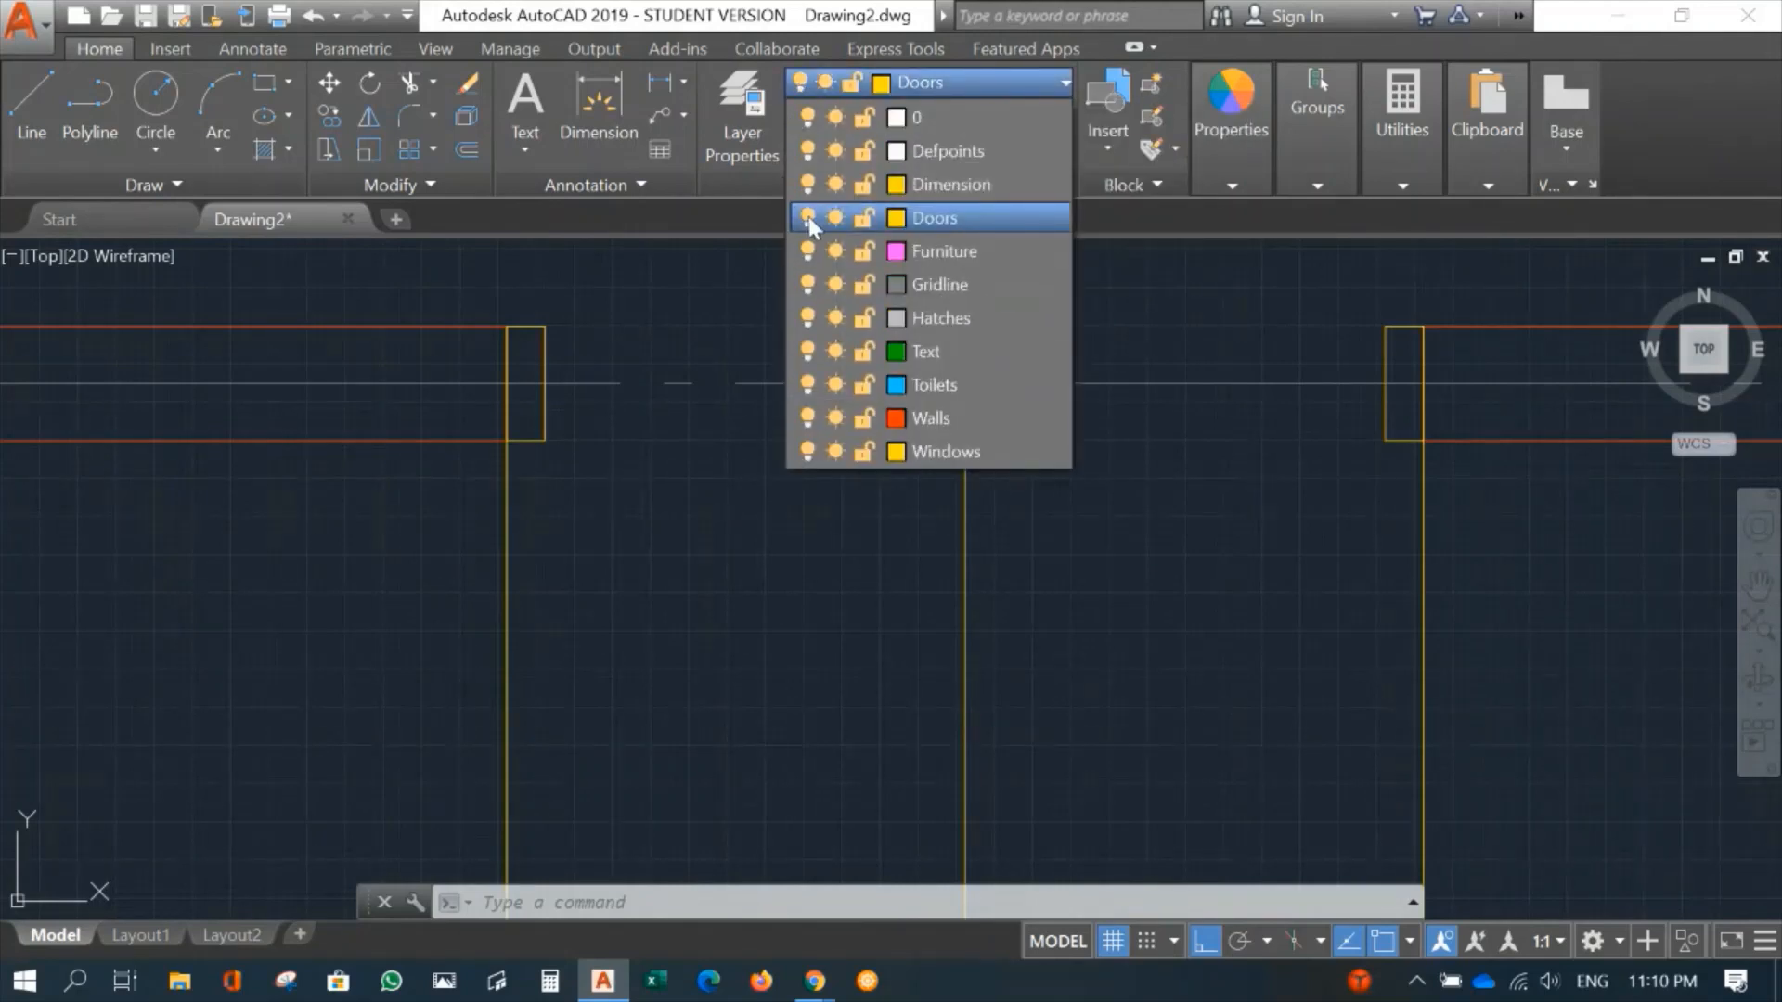
{"action": "left_click", "coordinate": [808, 217]}
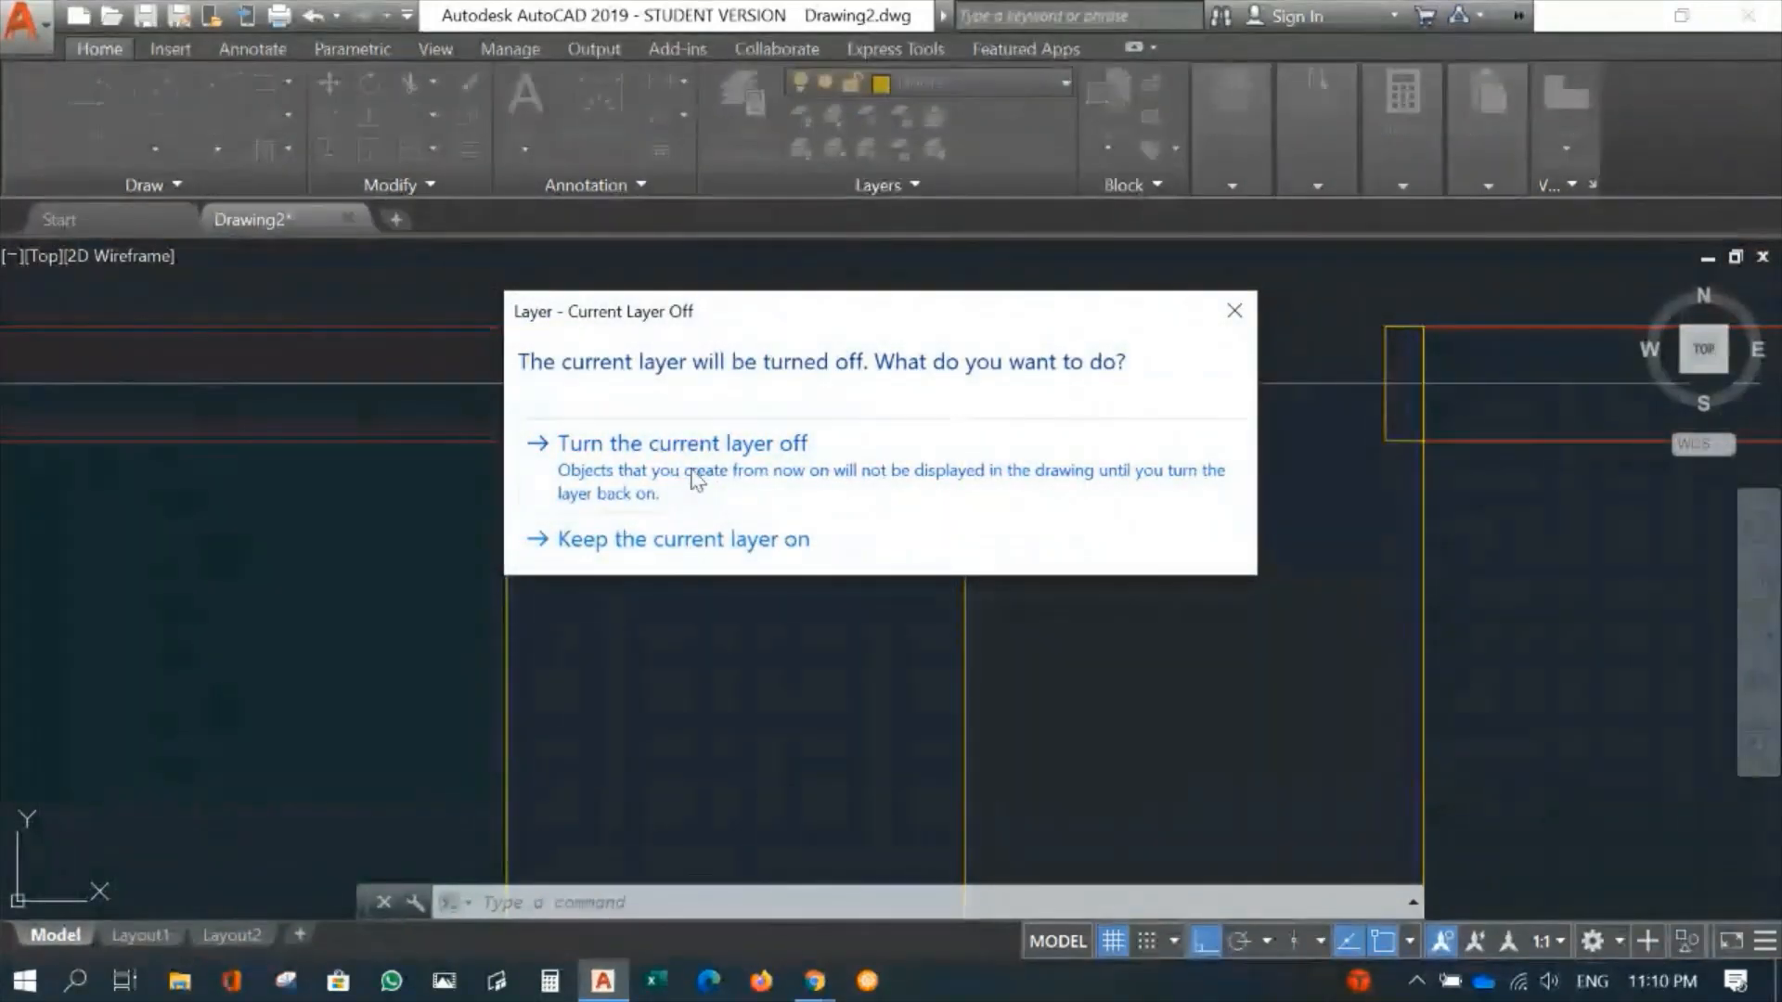
{"action": "left_click", "coordinate": [720, 464]}
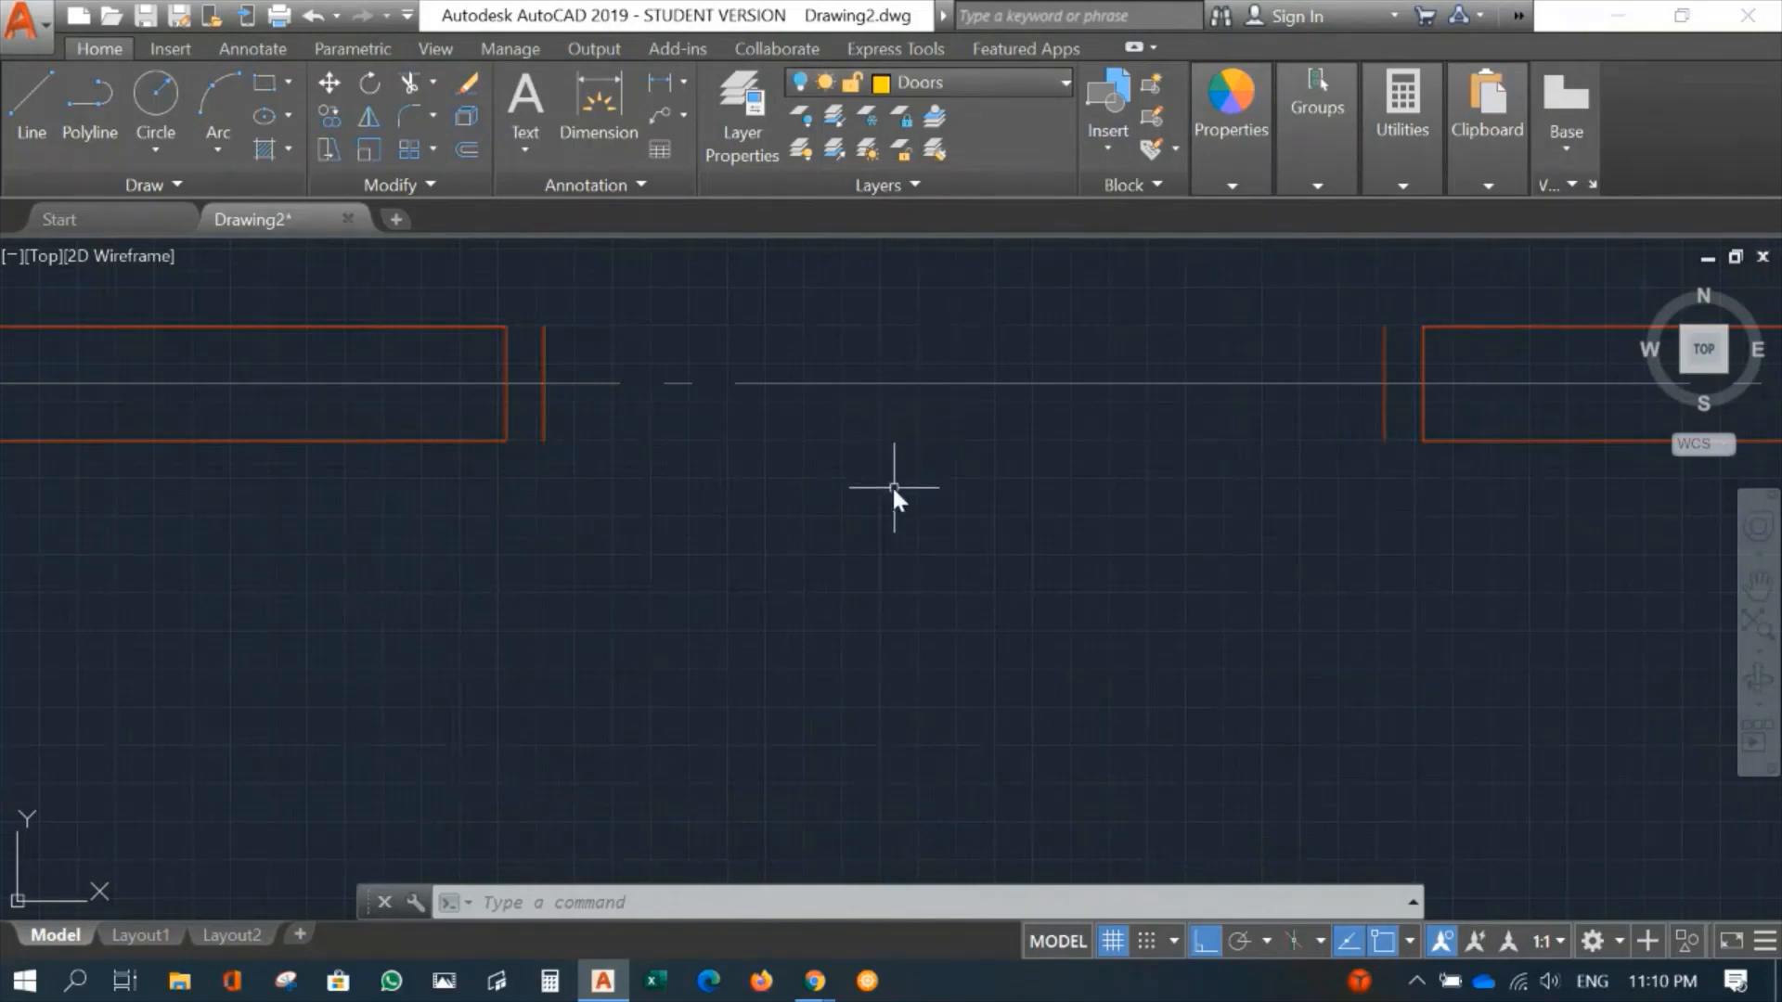
Step: Erase the two offset wall lines inside the door opening and turn the Doors layer back on
{"action": "type", "text": "e"}
{"action": "key", "text": "Return"}
{"action": "left_click", "coordinate": [531, 280]}
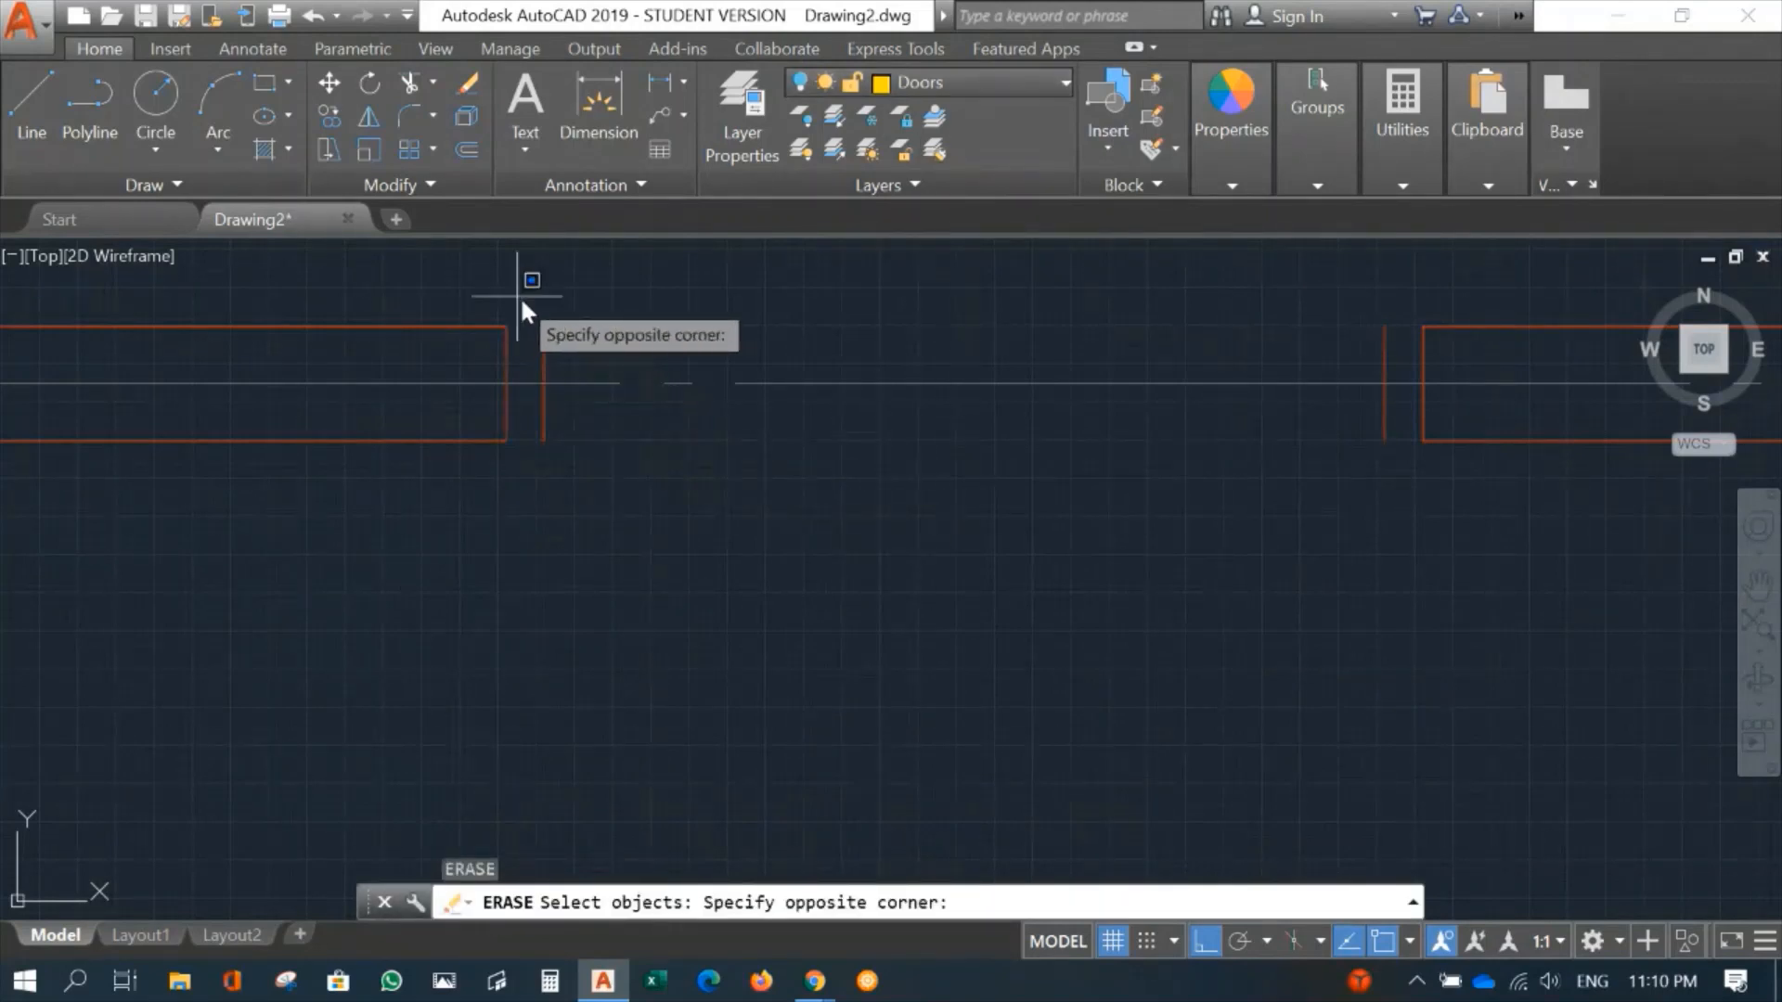
{"action": "left_click", "coordinate": [1401, 529]}
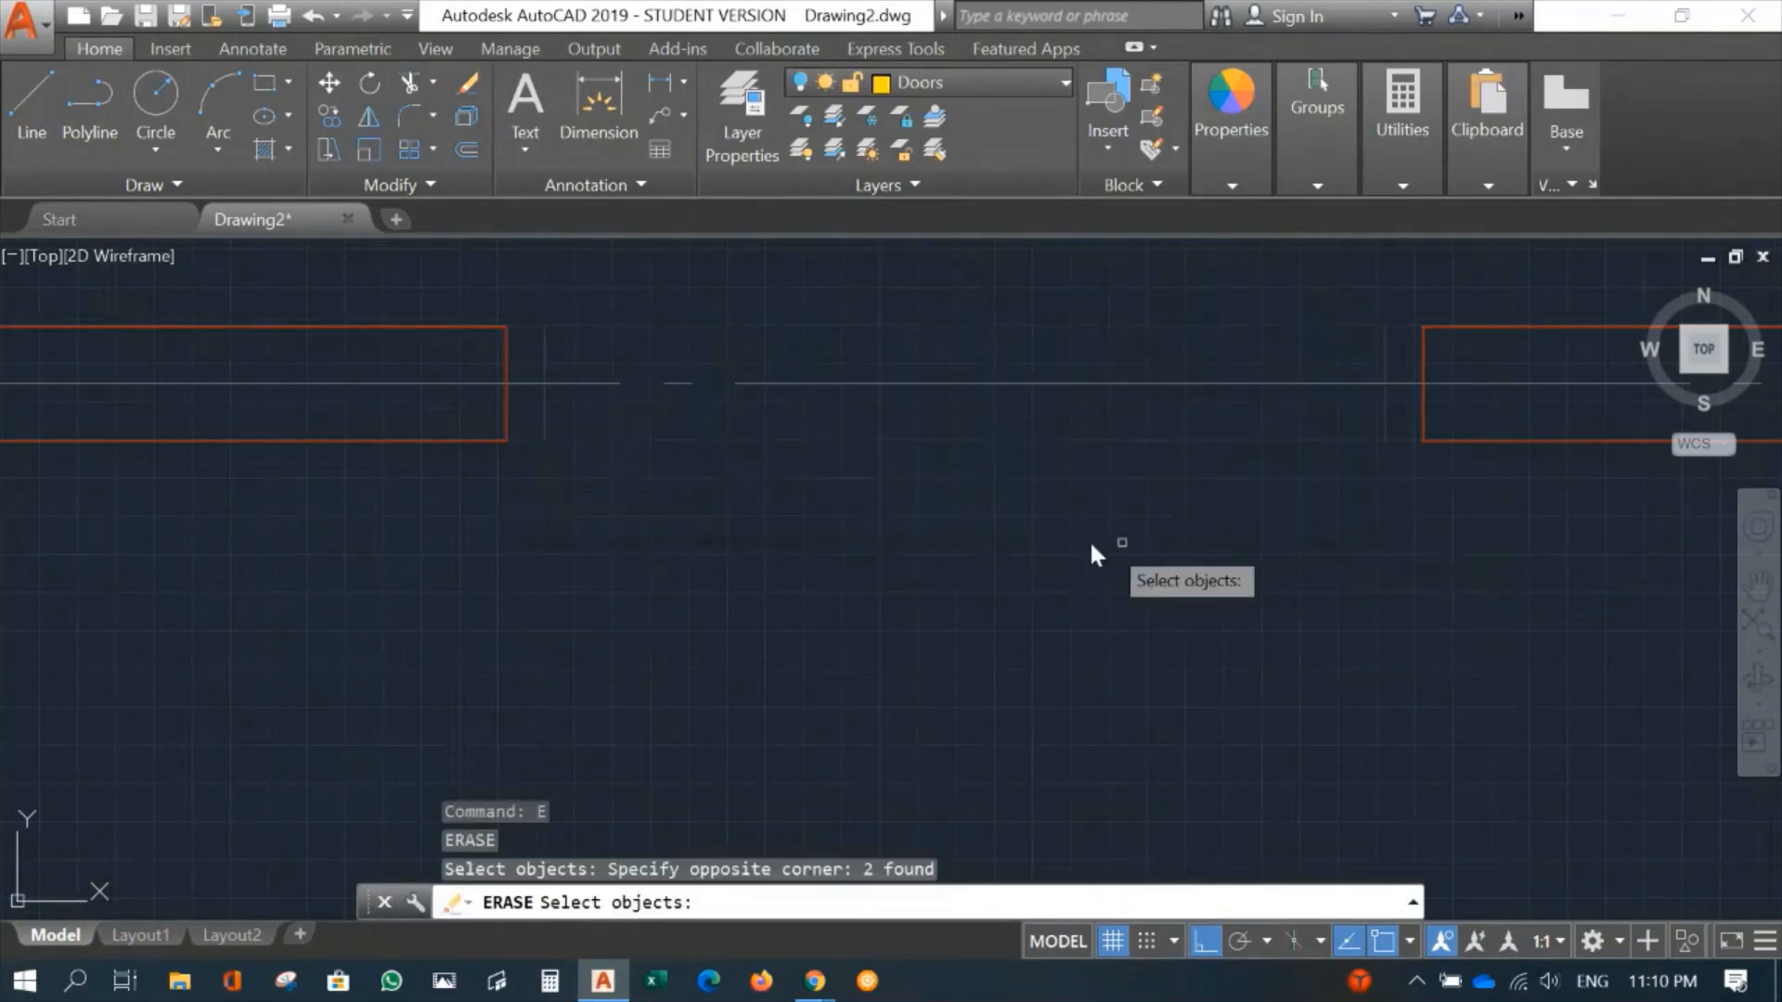
{"action": "key", "text": "Return"}
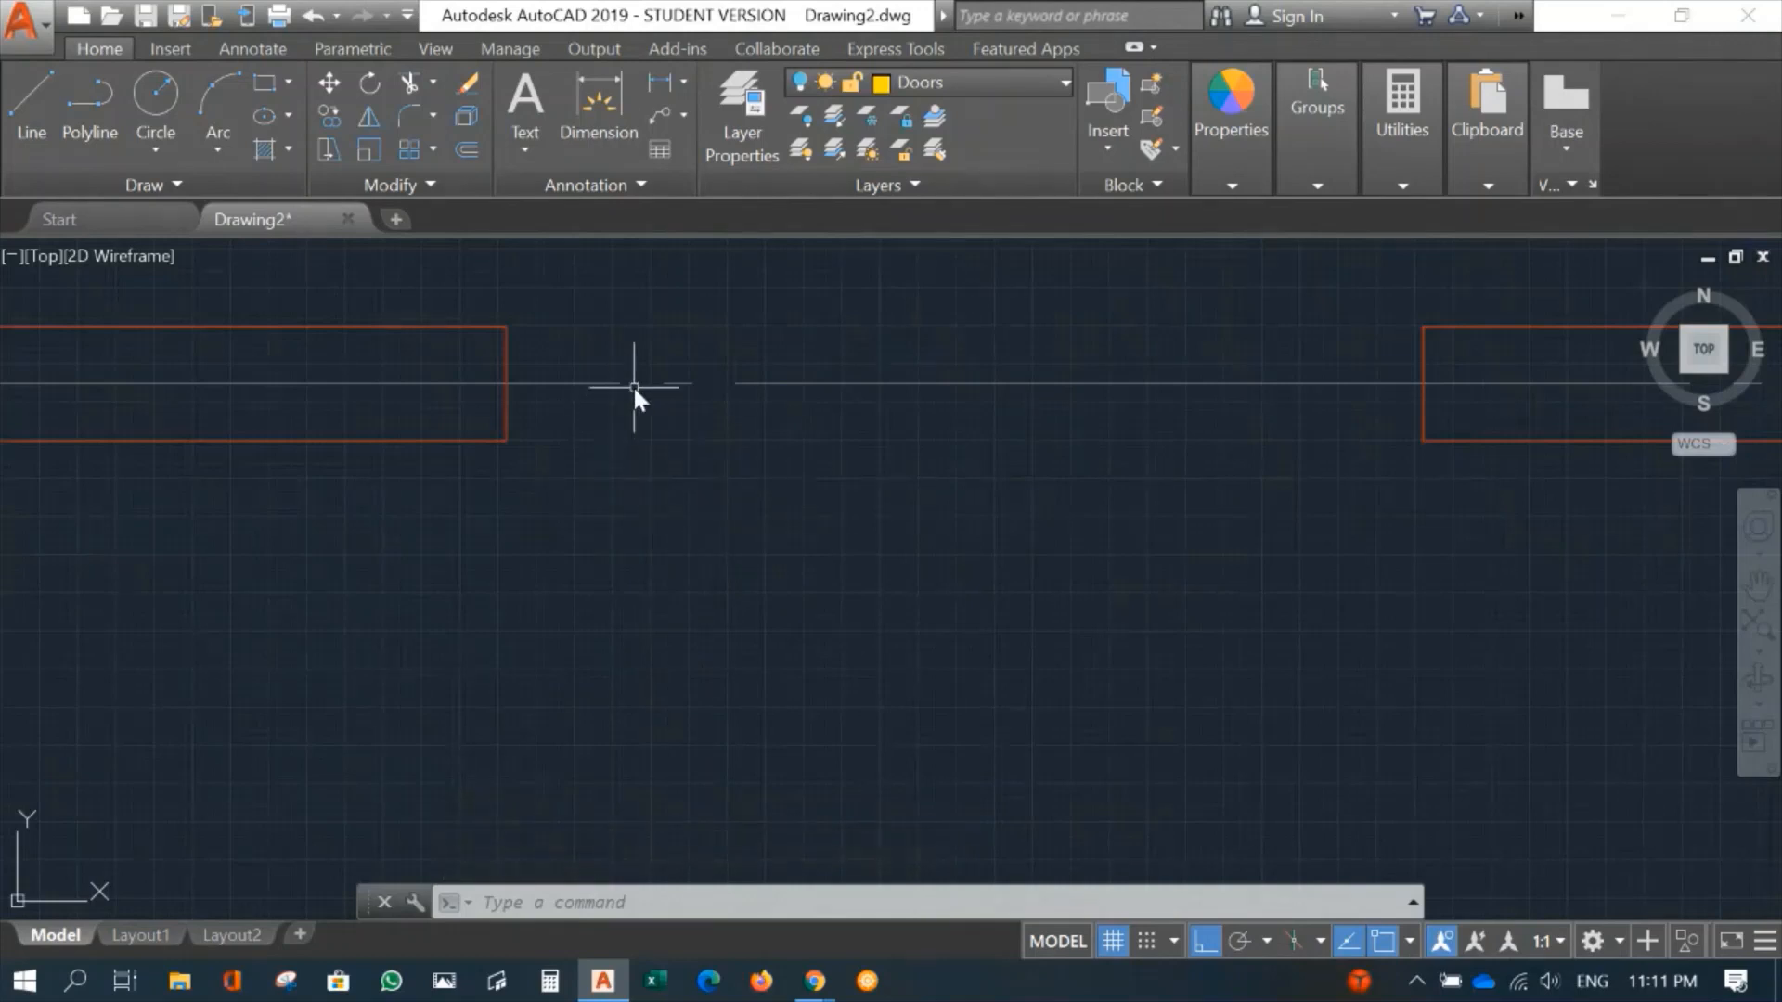
{"action": "left_click", "coordinate": [869, 85]}
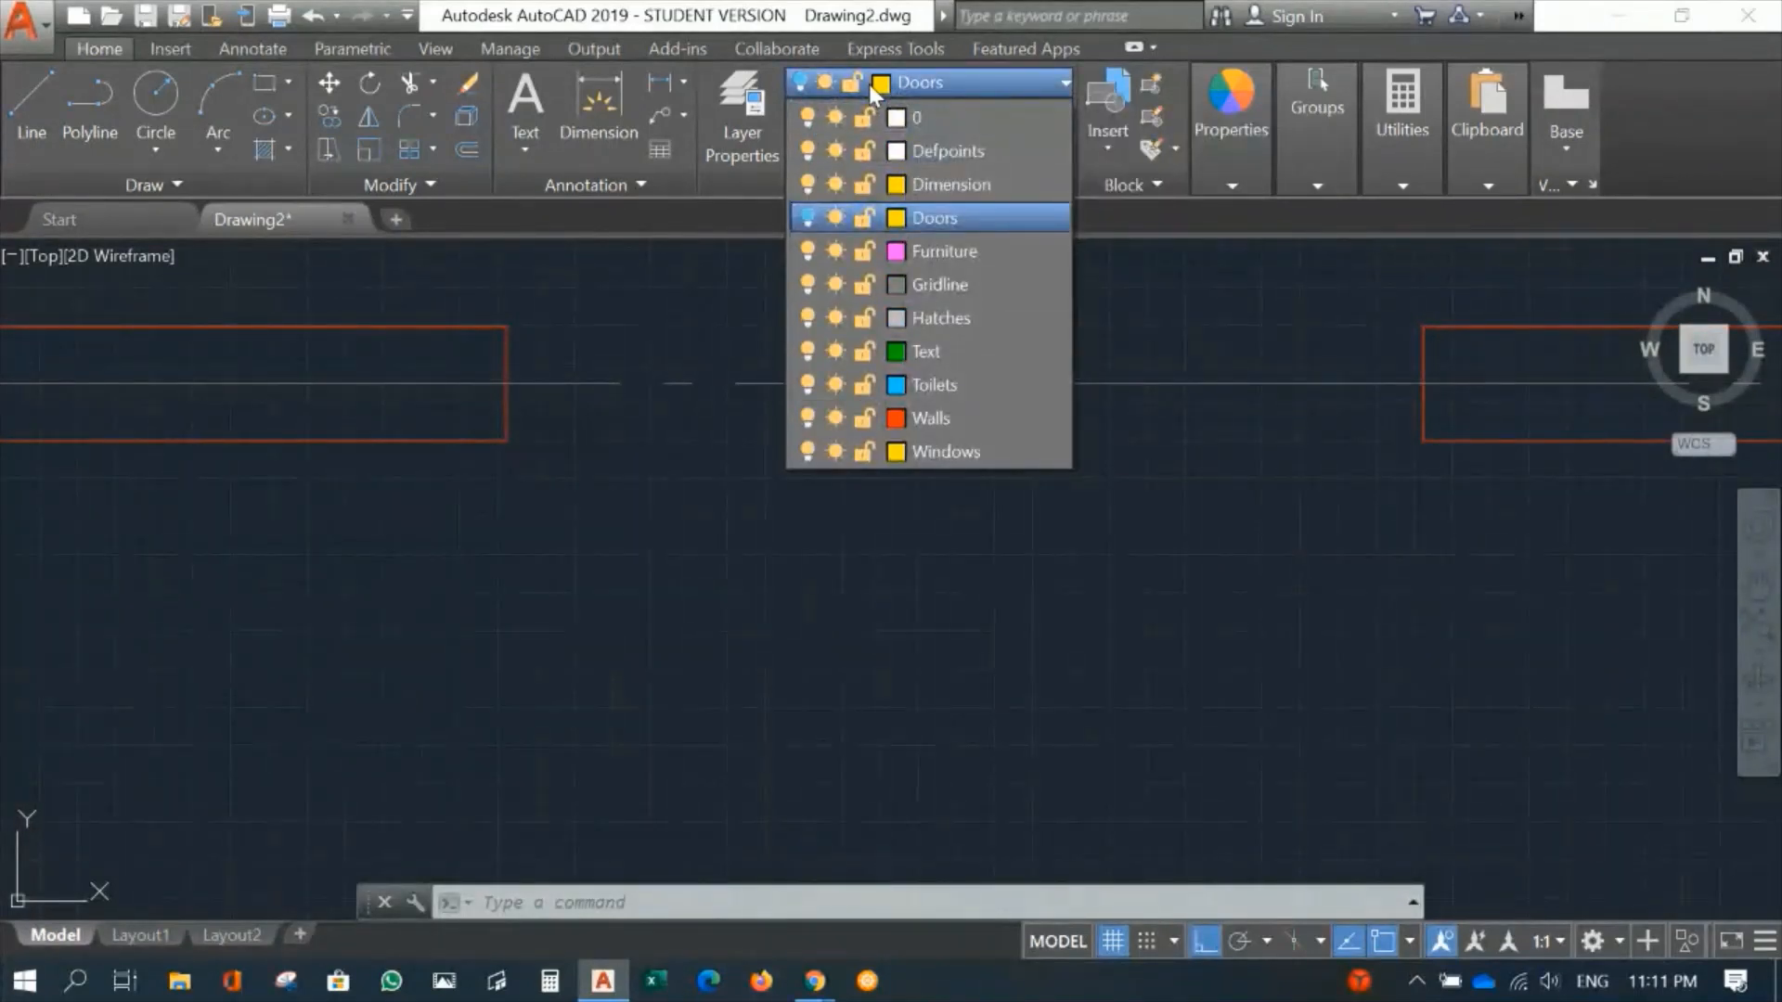
{"action": "left_click", "coordinate": [806, 219]}
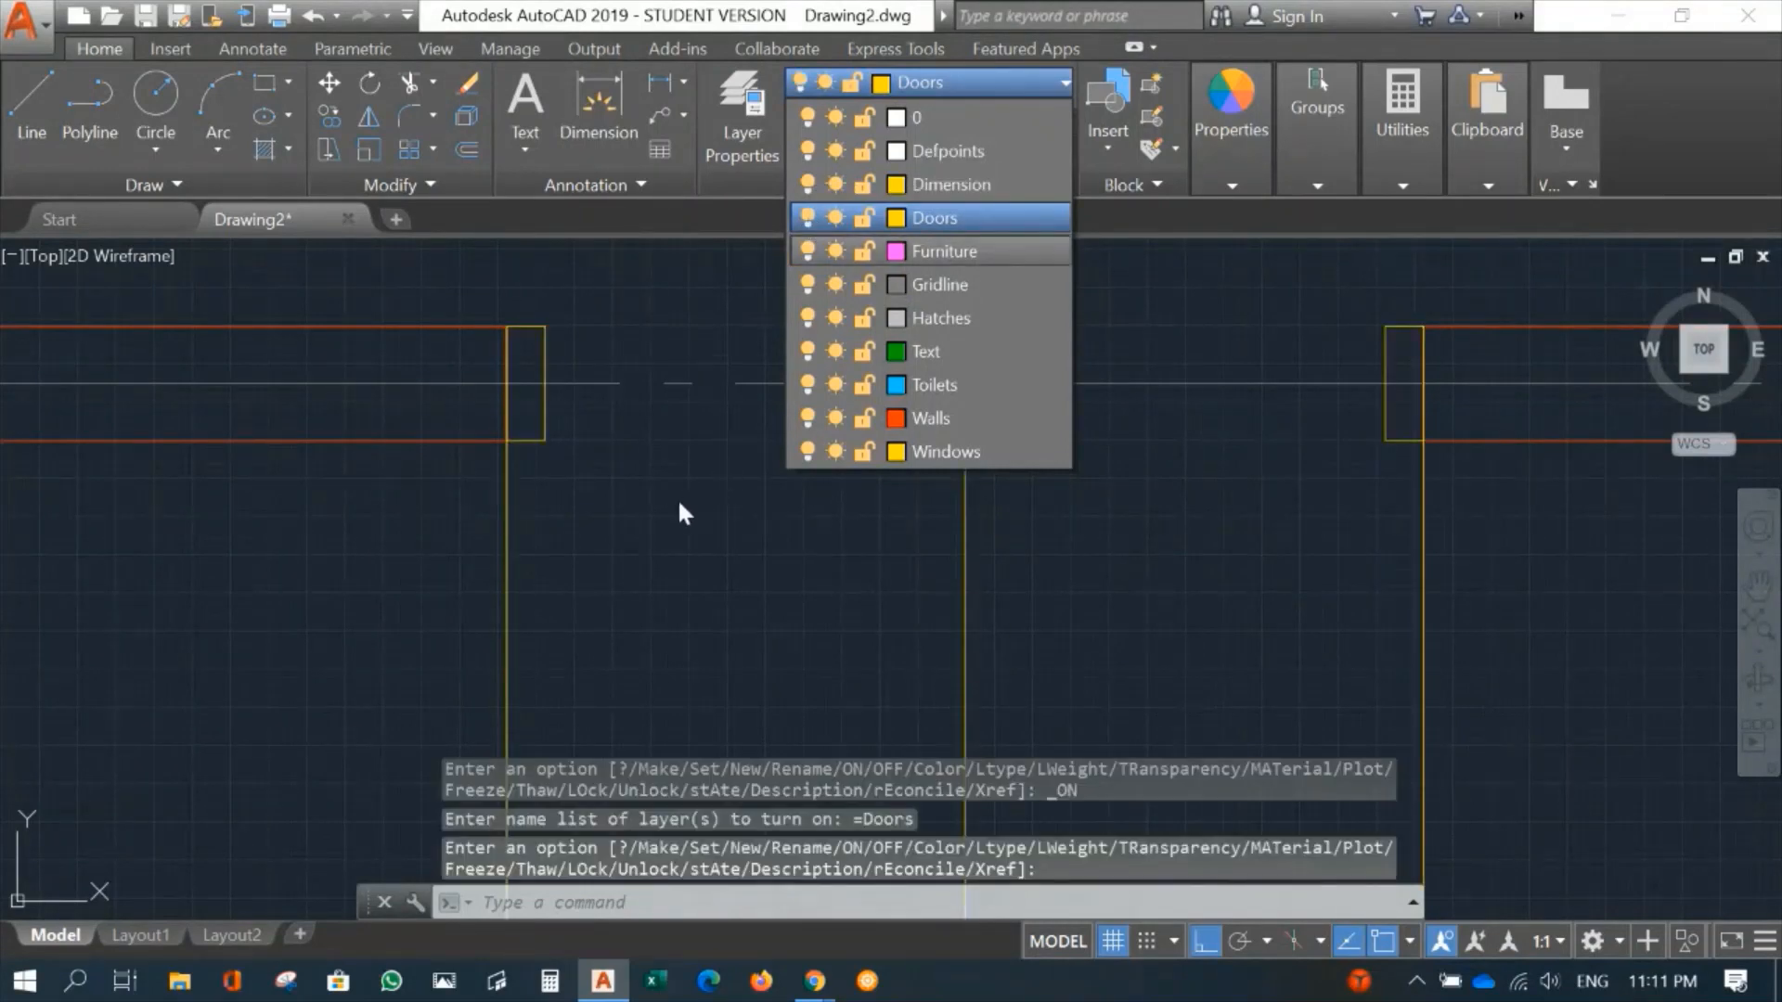
Step: Draw a vertical door leaf line from the midpoint of the left frame's inner edge upward into the room
{"action": "scroll", "coordinate": [687, 492], "scroll_direction": "down", "scroll_amount": 5}
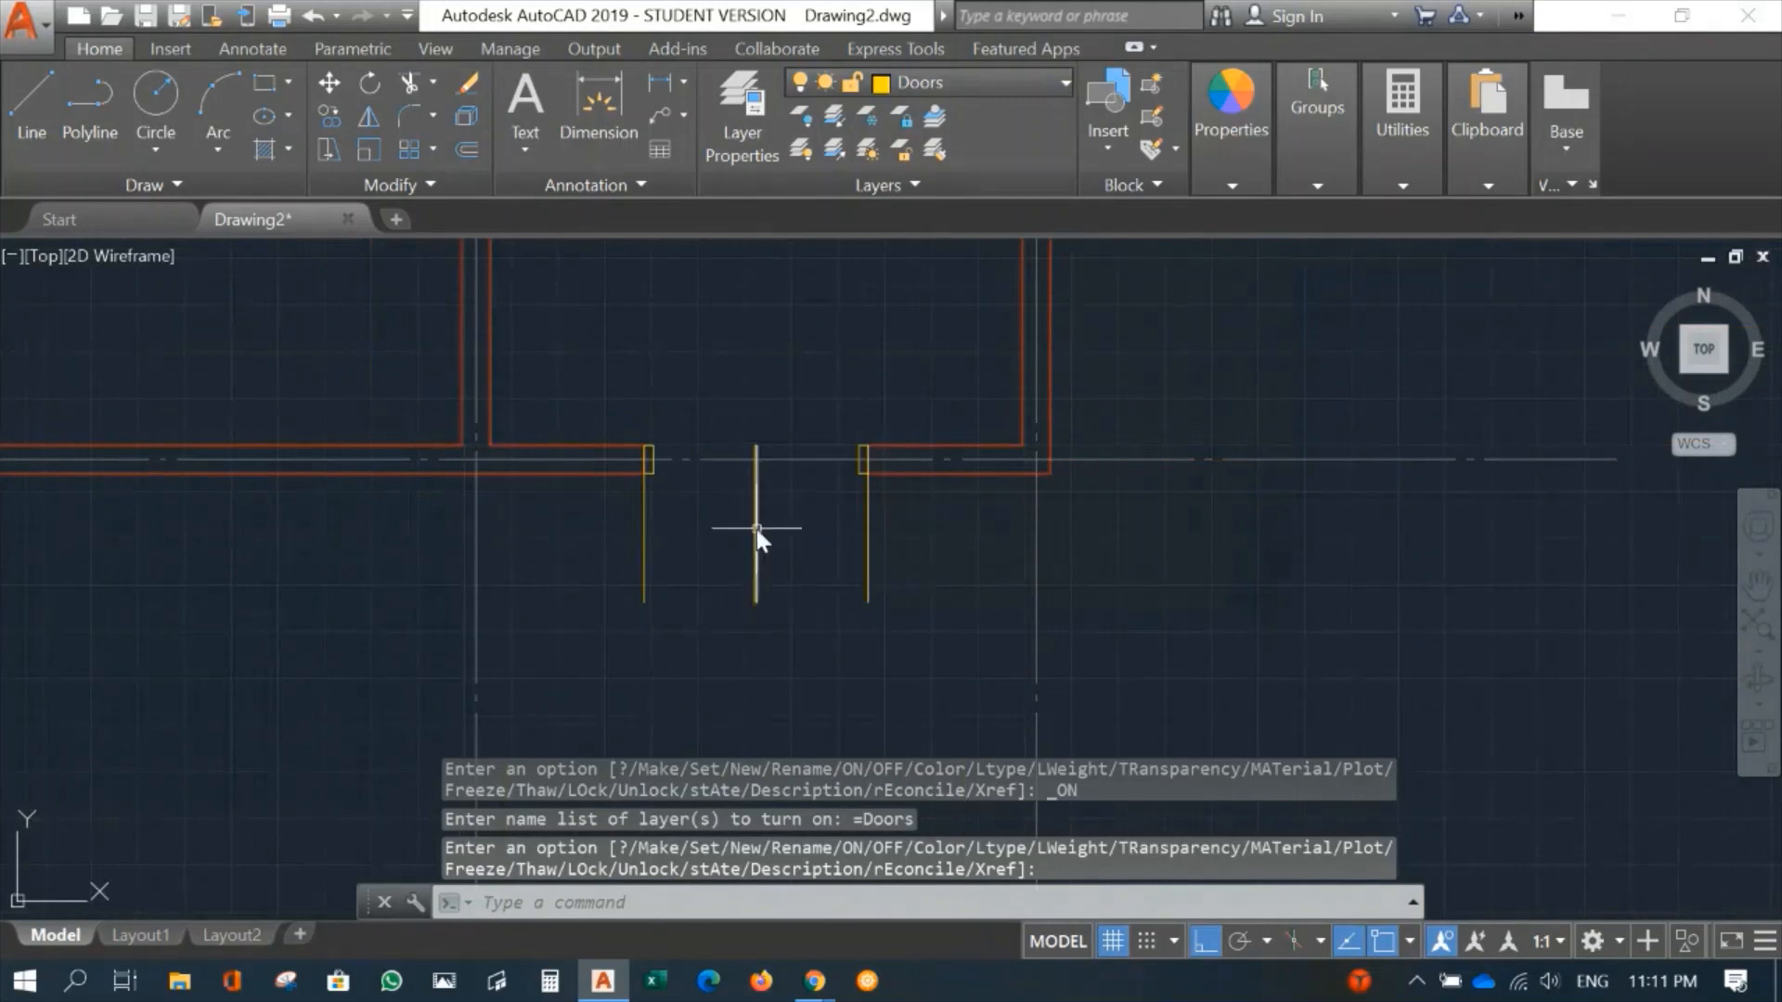
{"action": "scroll", "coordinate": [714, 501], "scroll_direction": "up", "scroll_amount": 5}
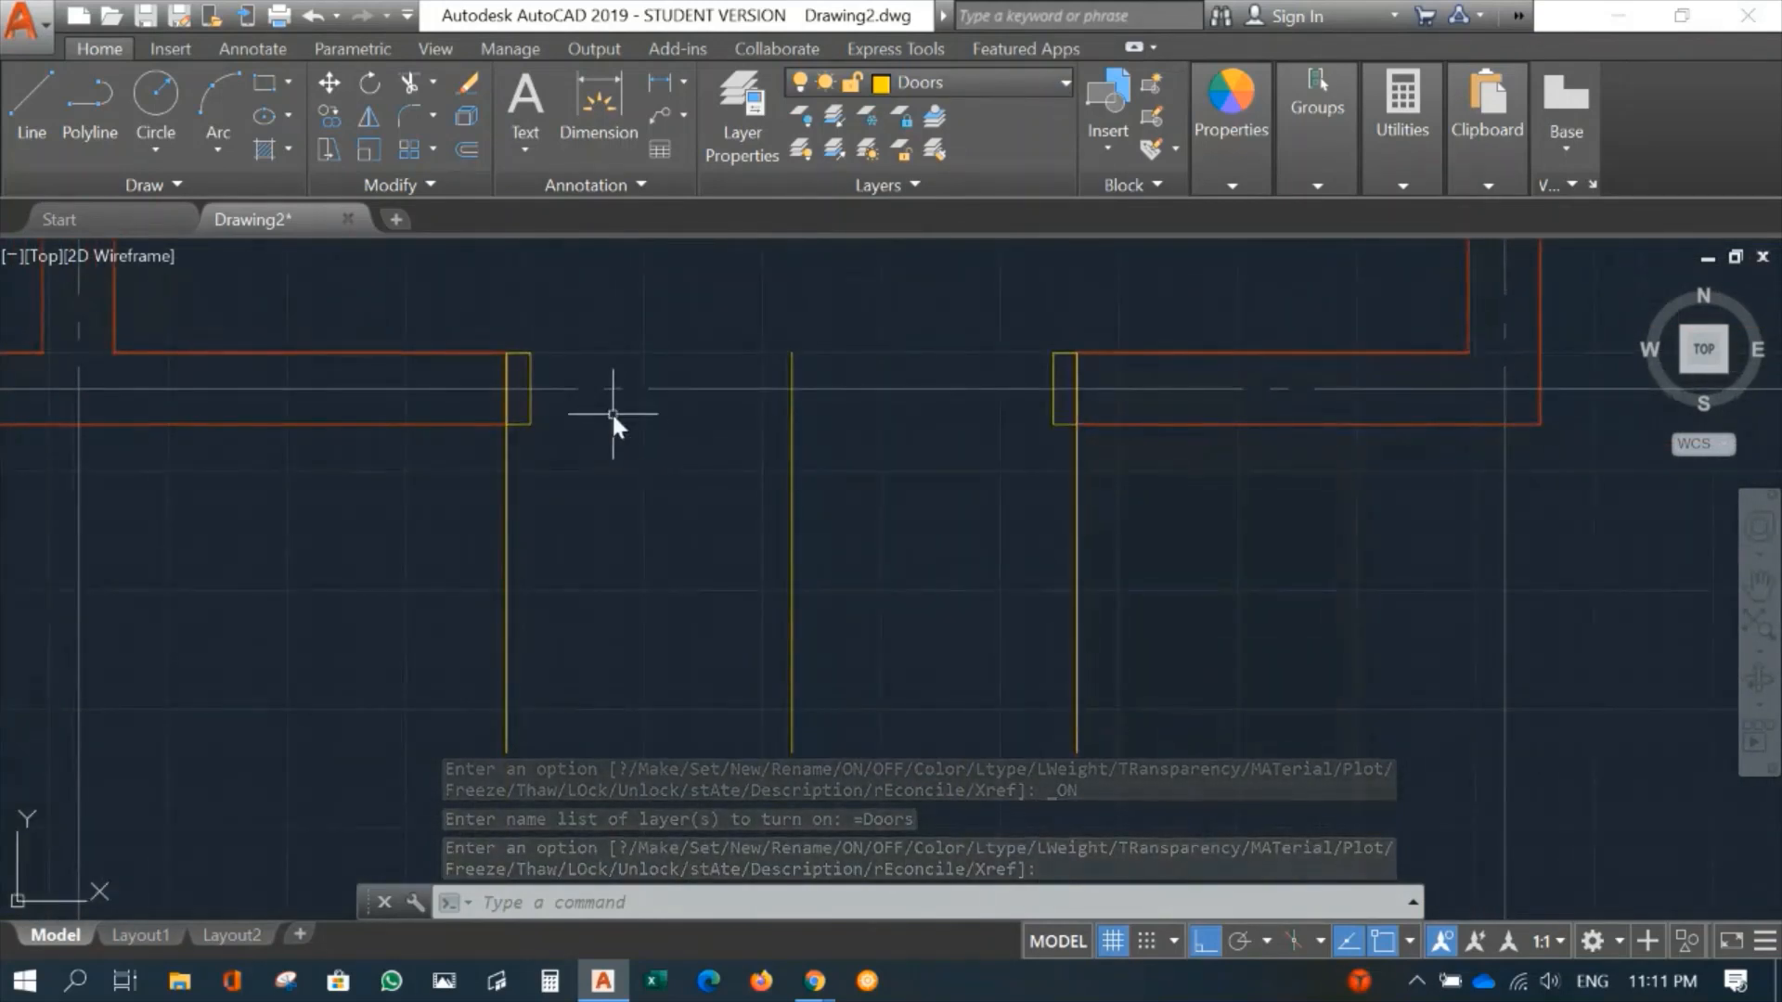
{"action": "middle_click_drag", "start_coordinate": [596, 454], "coordinate": [620, 455]}
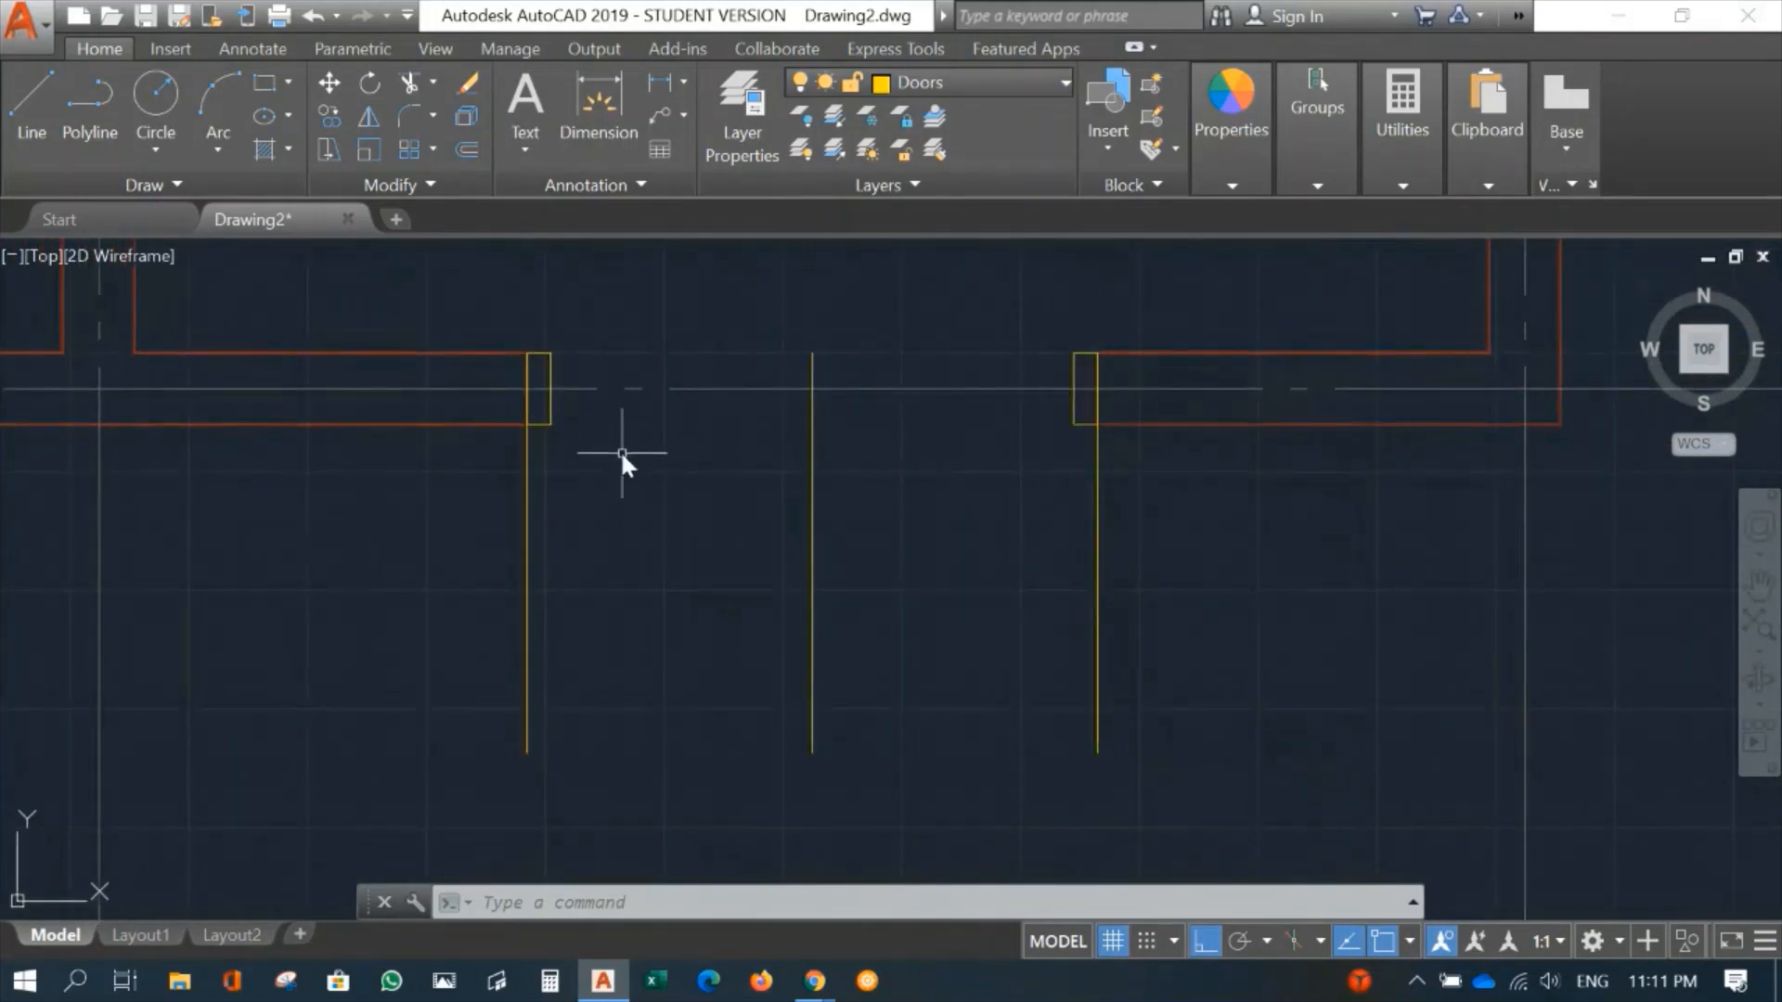
{"action": "type", "text": "L"}
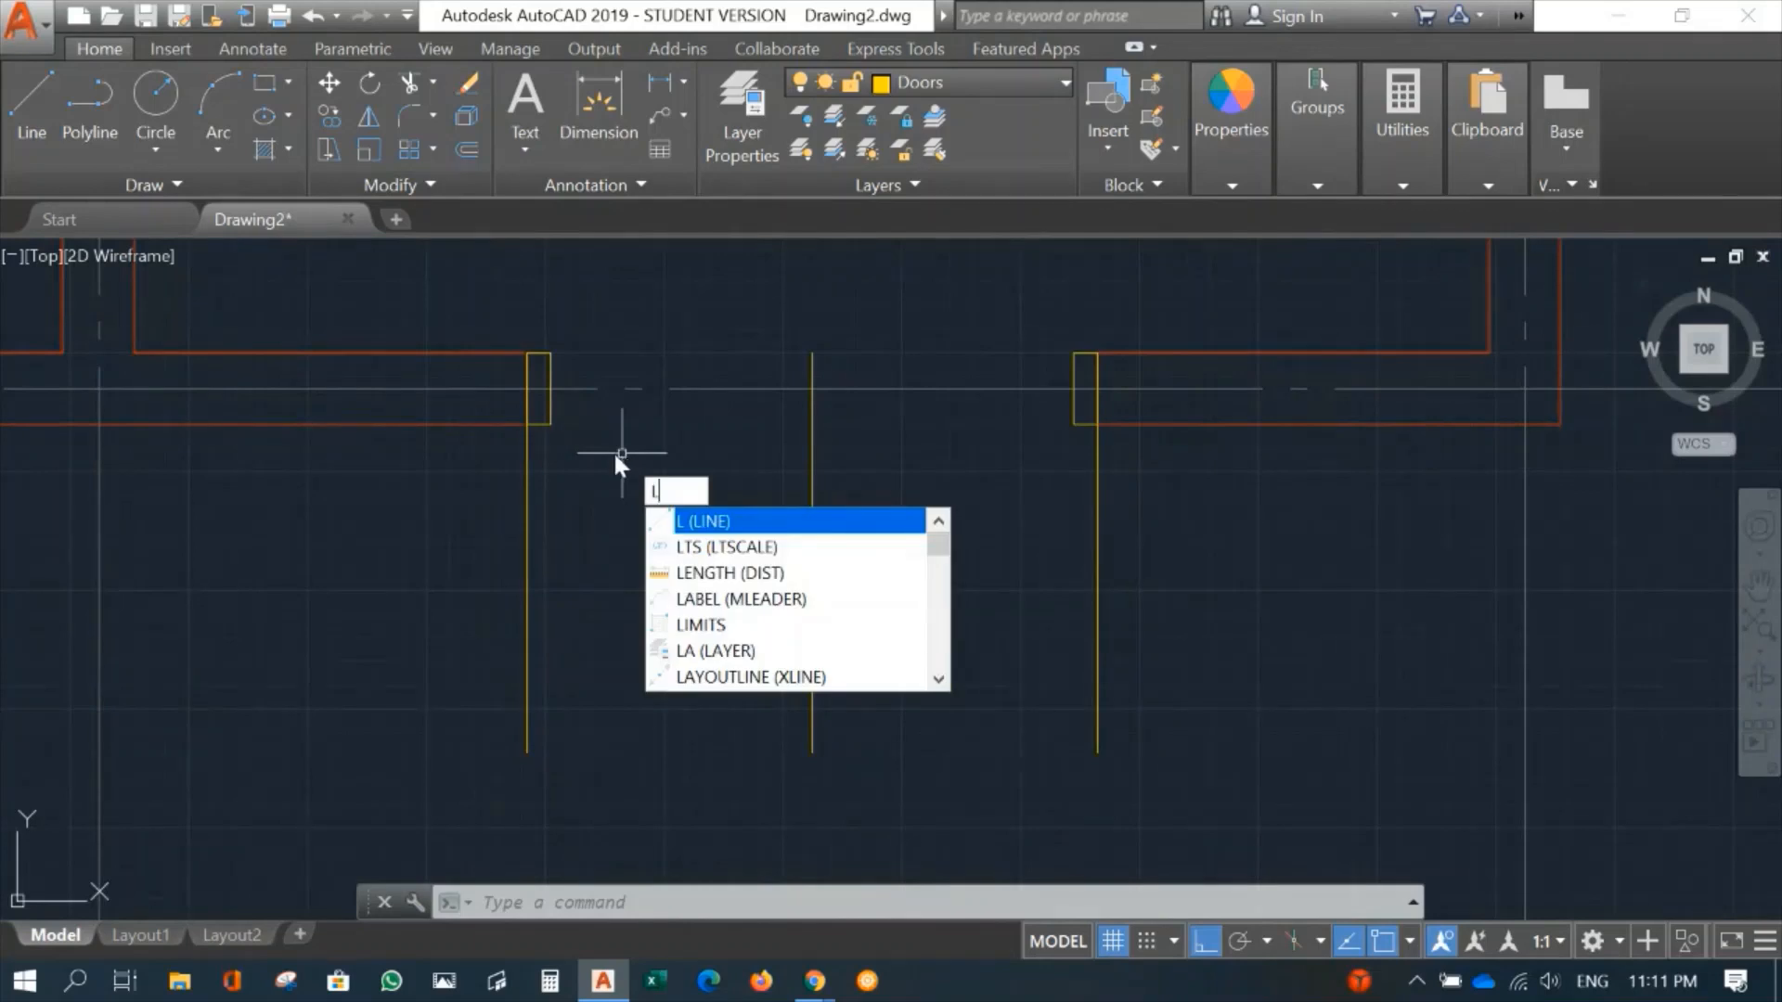
{"action": "key", "text": "Return"}
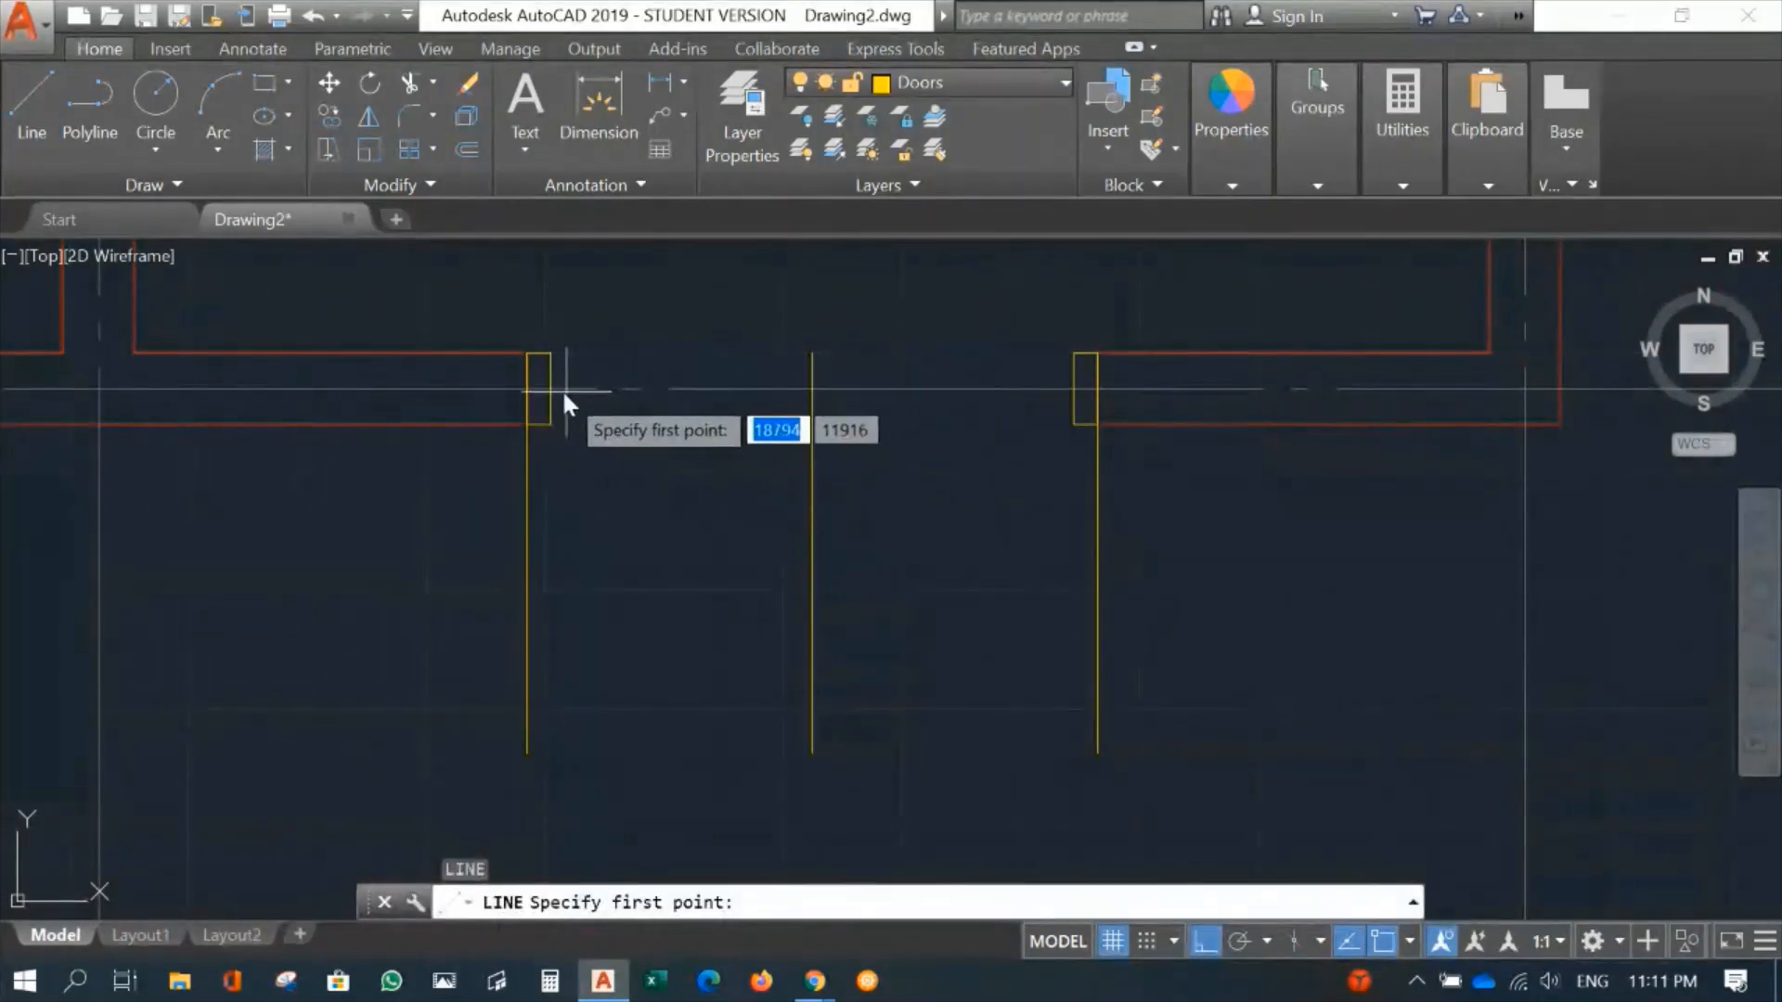
{"action": "left_click", "coordinate": [547, 388]}
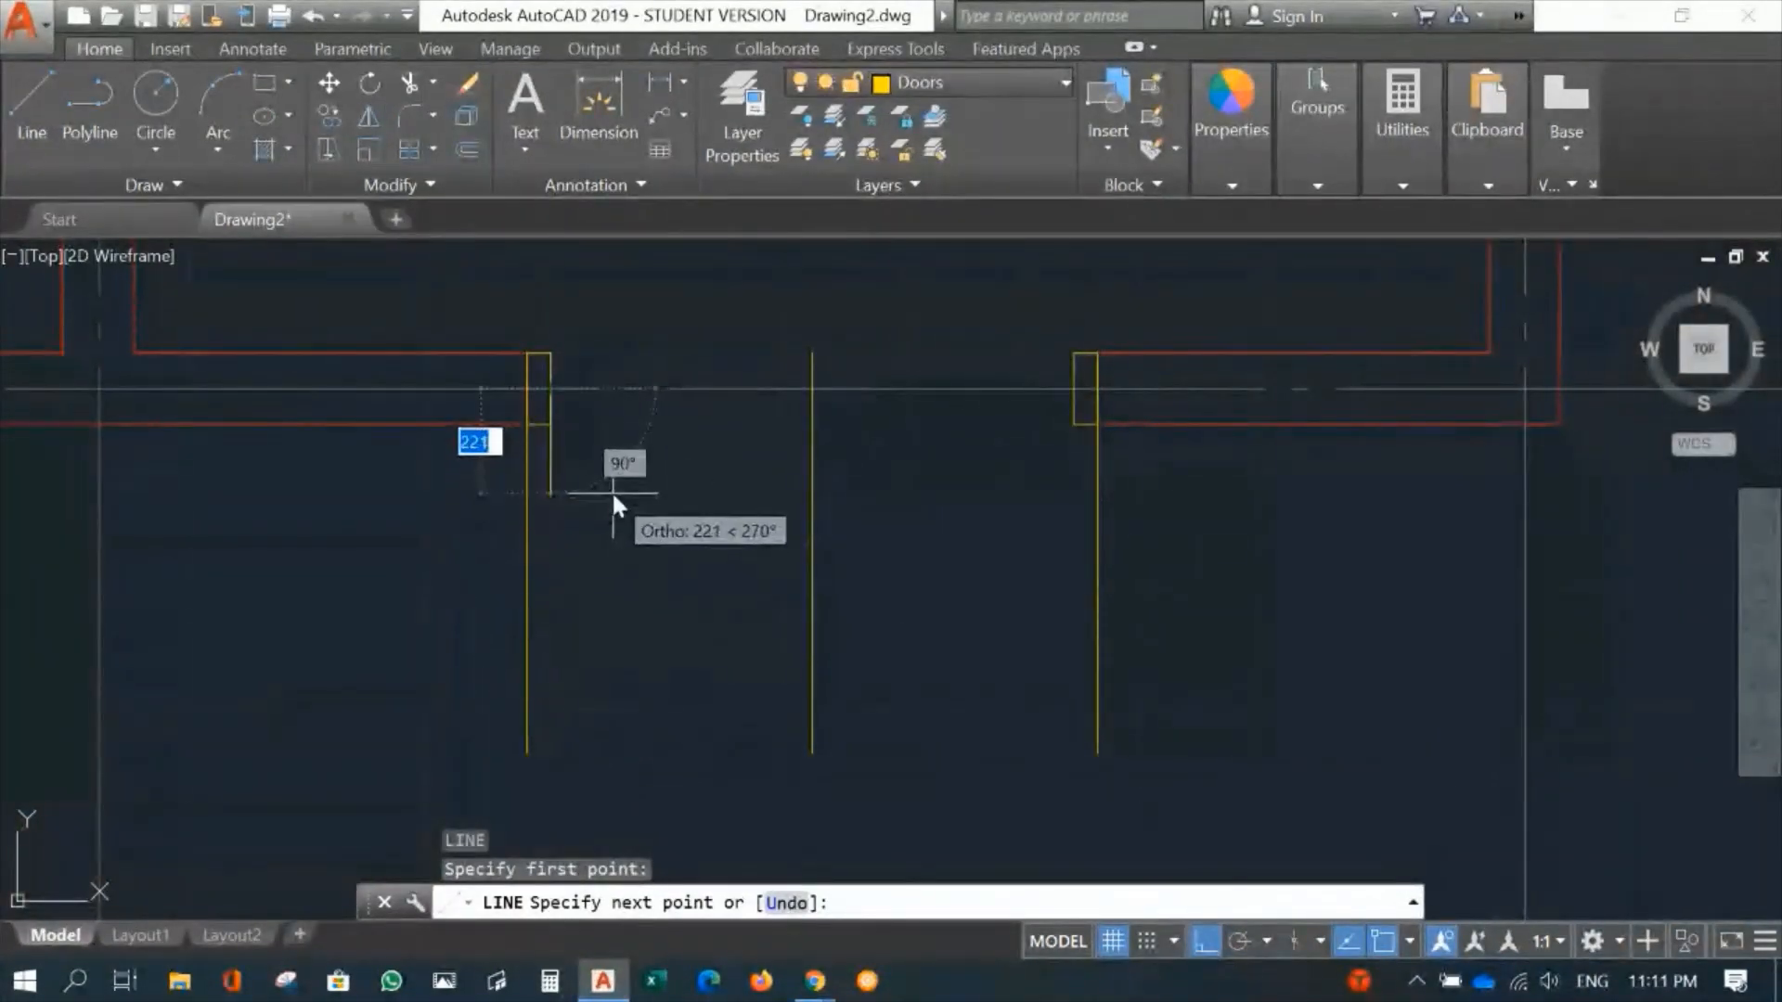
{"action": "mouse_move", "coordinate": [616, 501]}
{"action": "middle_mouse_down"}
{"action": "mouse_move", "coordinate": [637, 728]}
{"action": "mouse_move", "coordinate": [636, 712]}
{"action": "middle_mouse_up"}
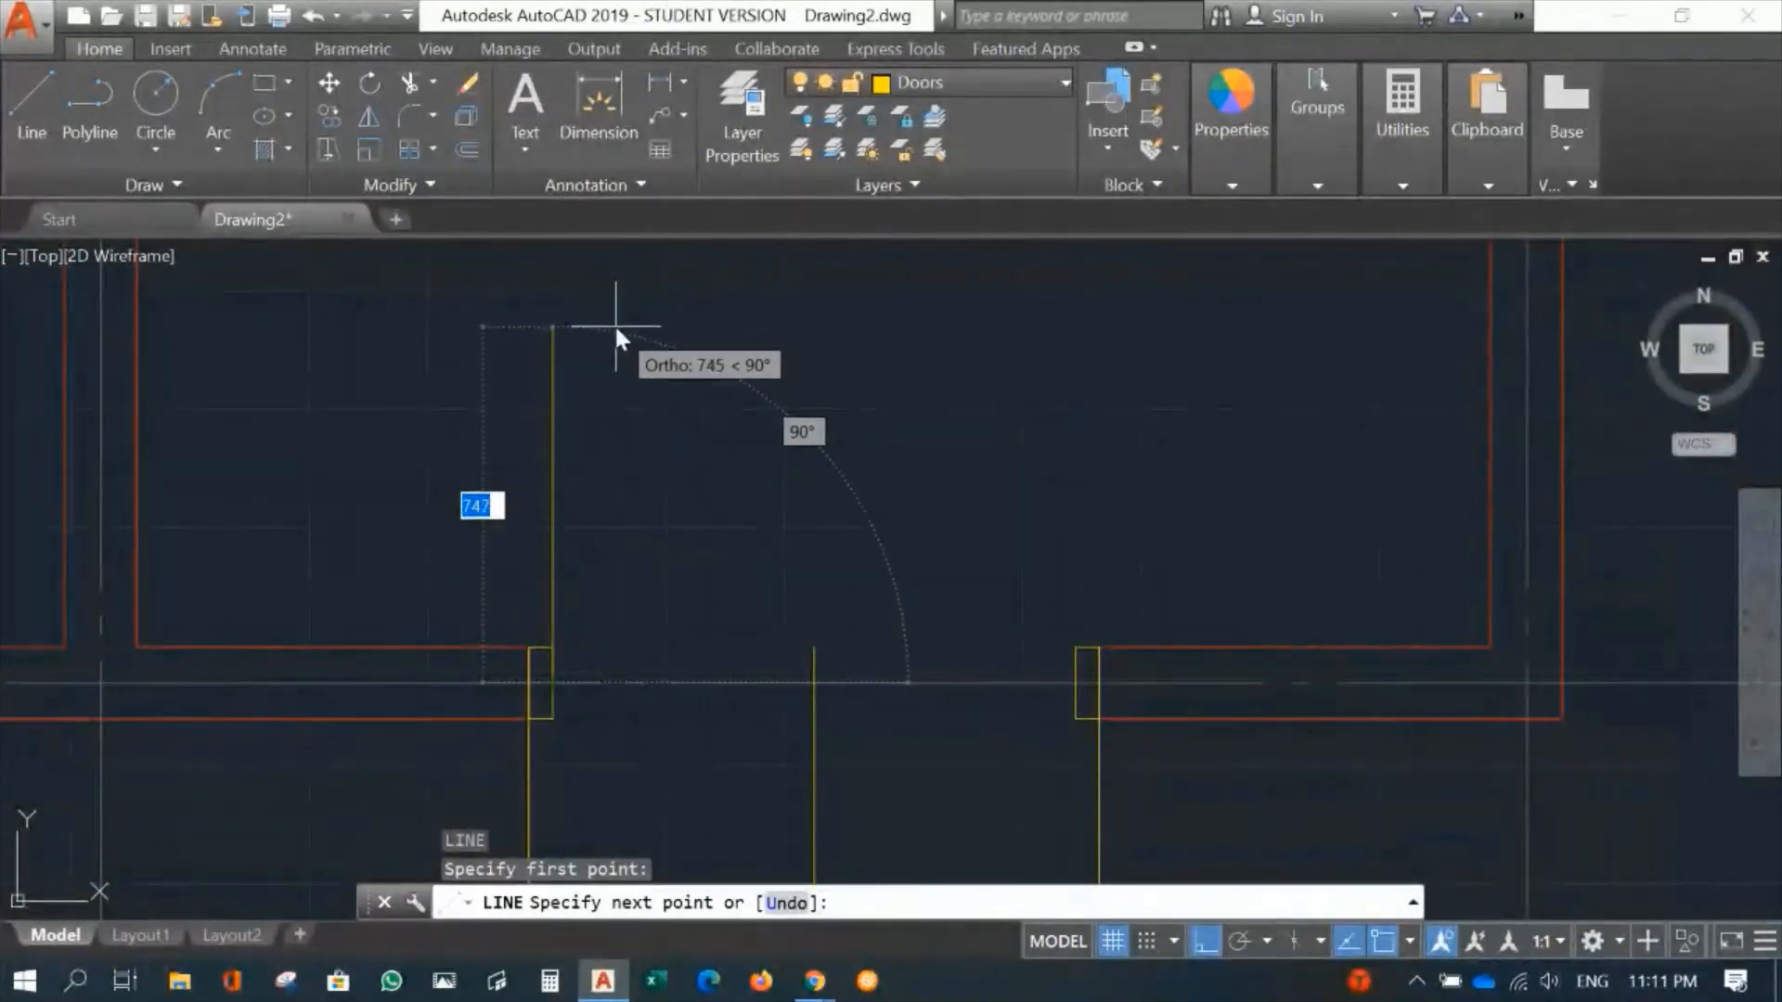
{"action": "left_click", "coordinate": [614, 297]}
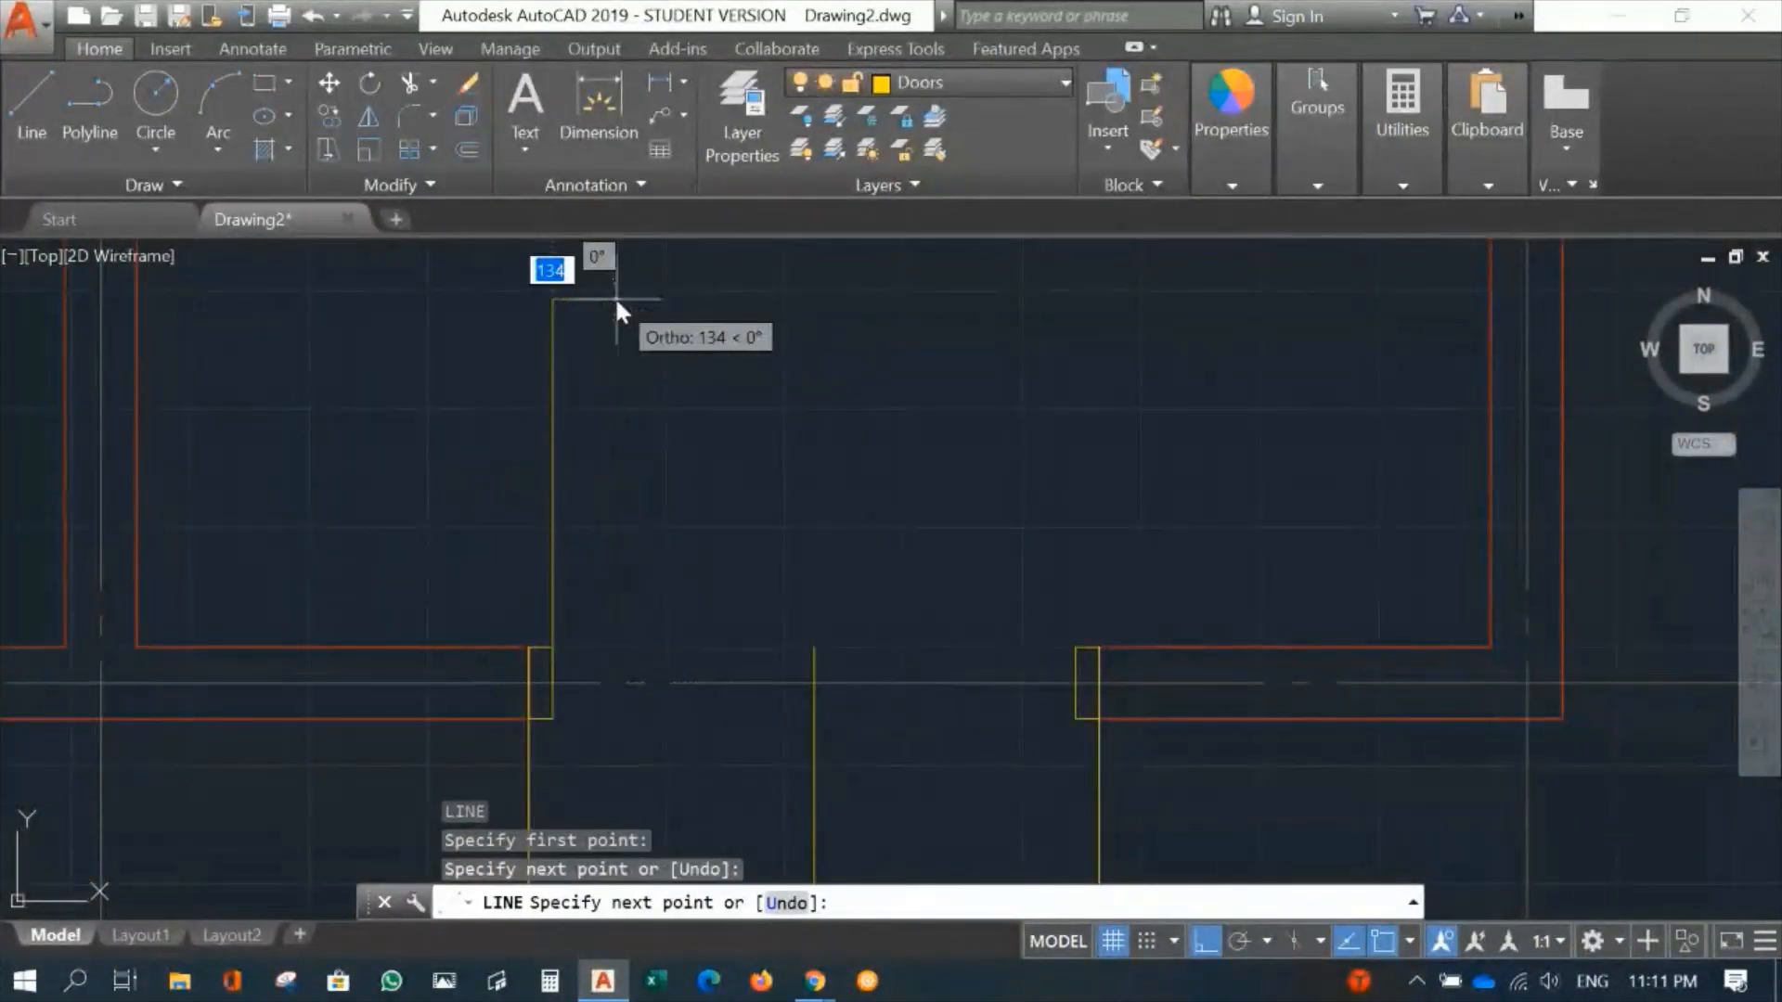
{"action": "key", "text": "Return"}
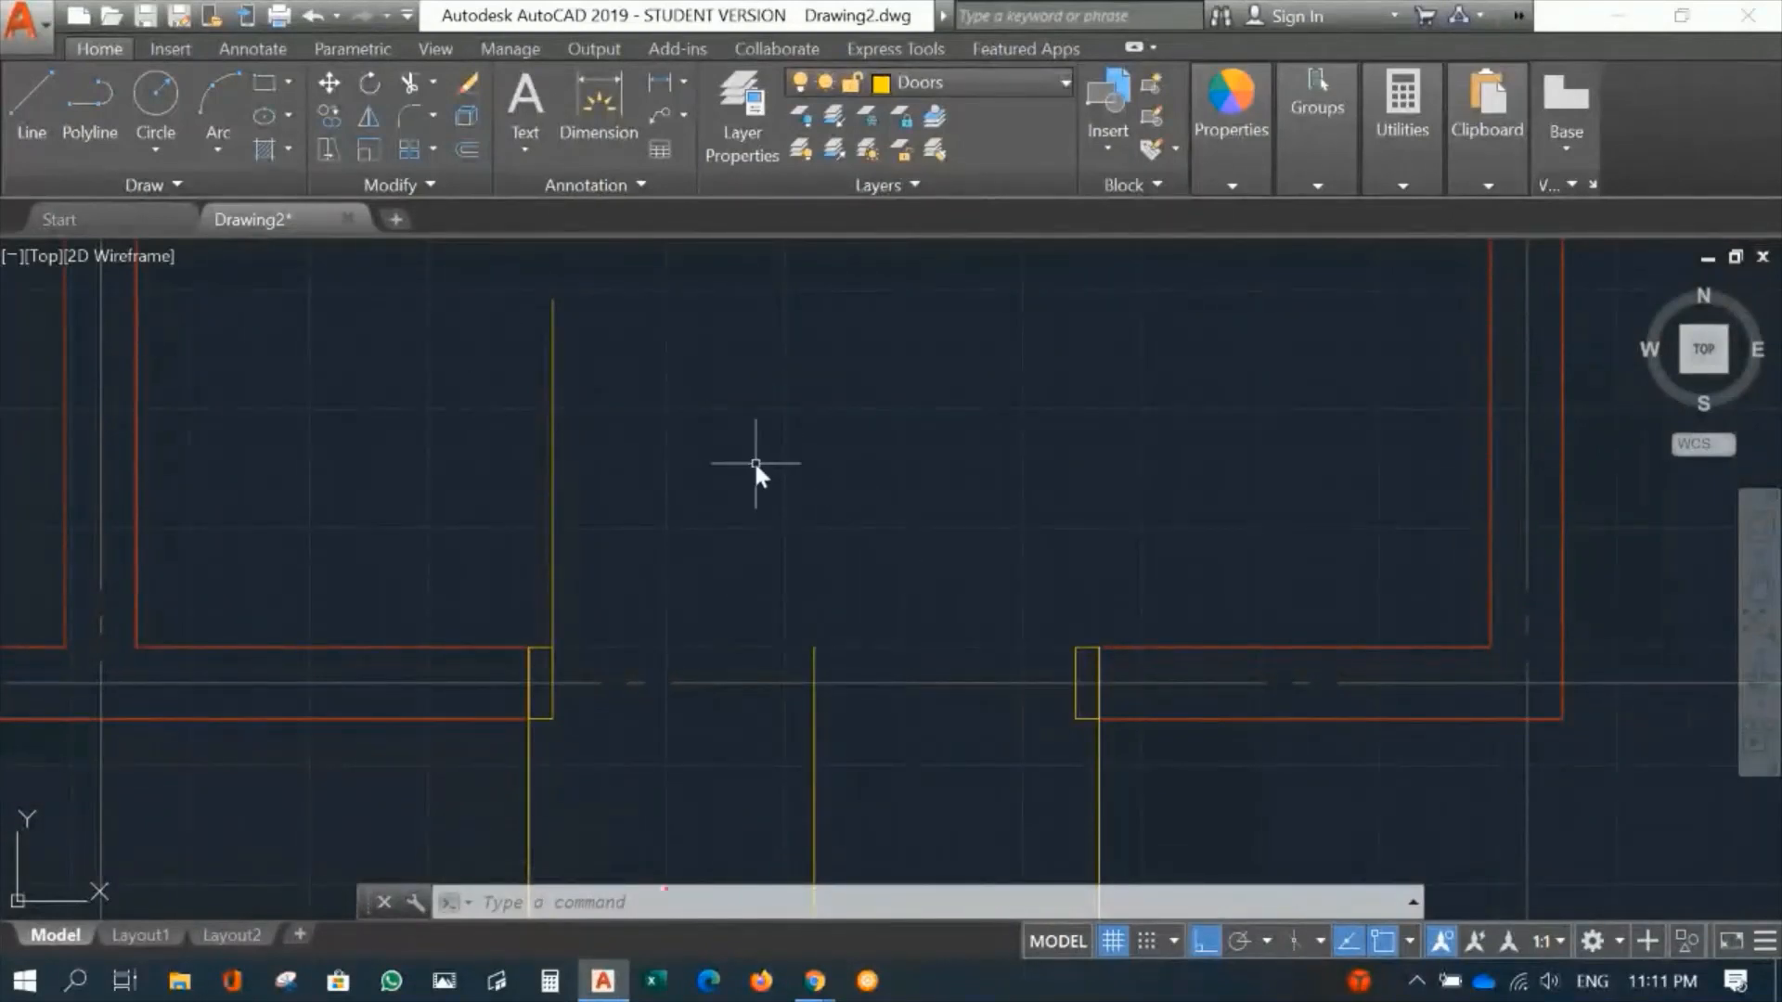
Step: Draw a circle centred on the door leaf line's base at the left frame, with its radius reaching the middle line of the opening
{"action": "left_click", "coordinate": [158, 93]}
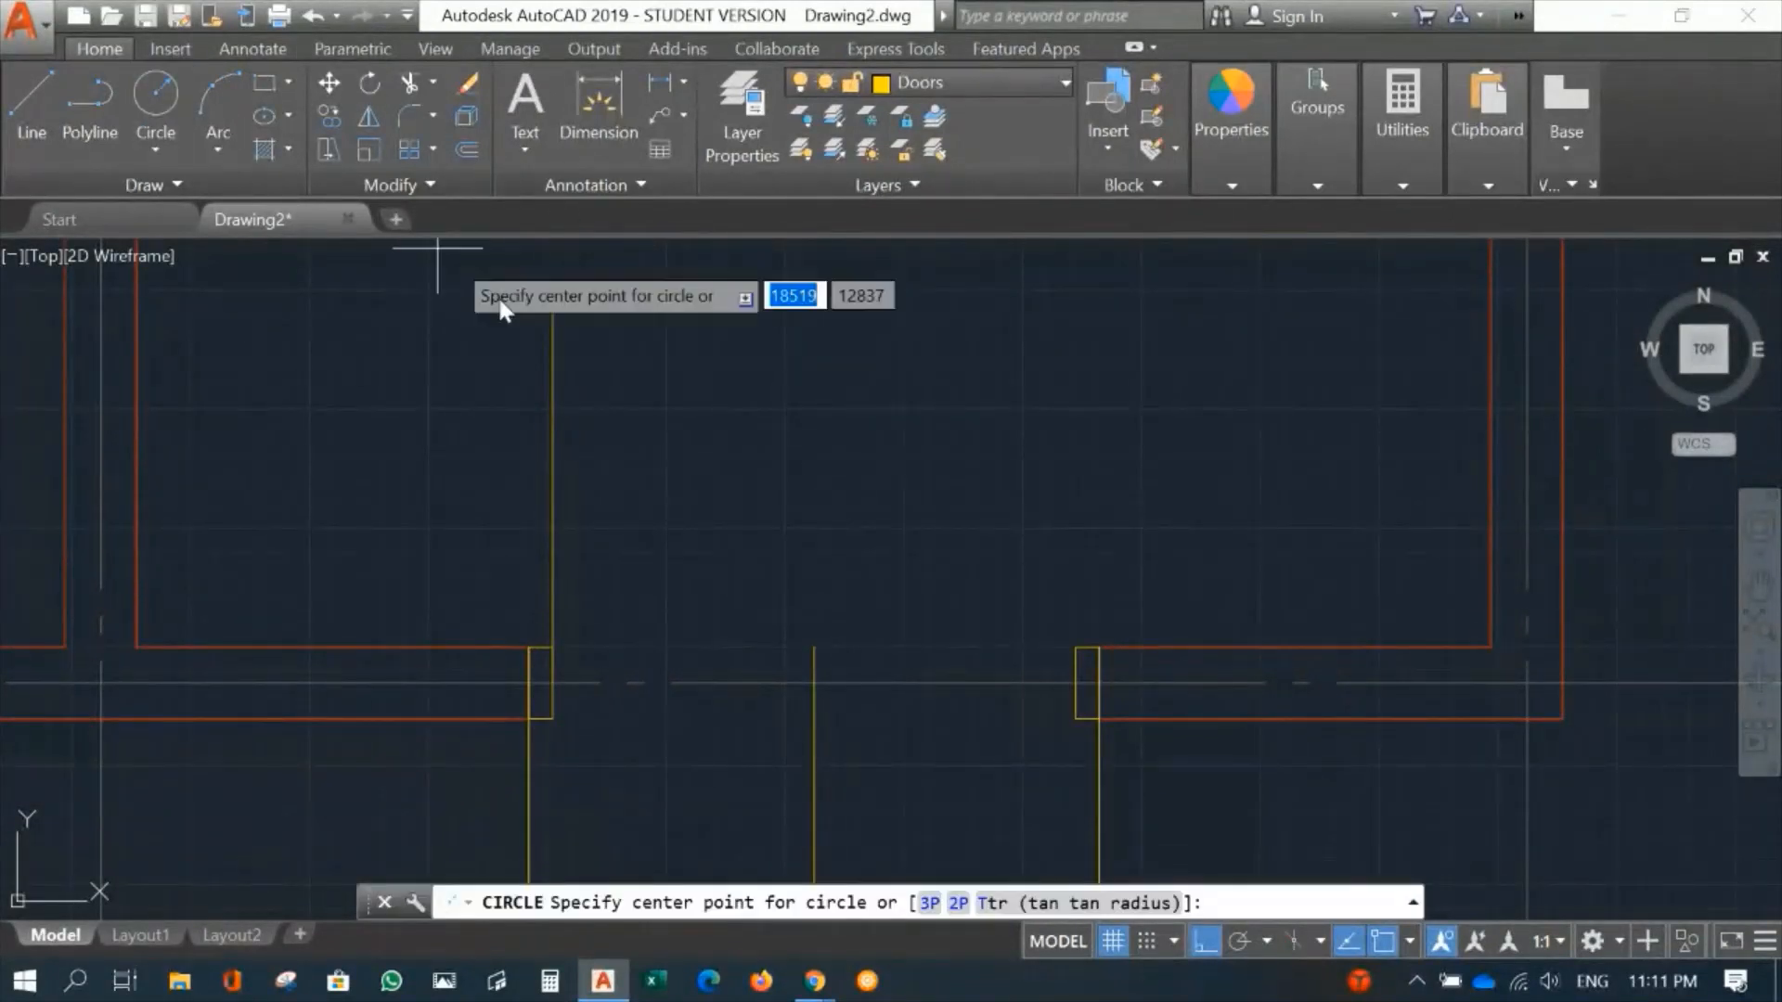
{"action": "left_click", "coordinate": [553, 683]}
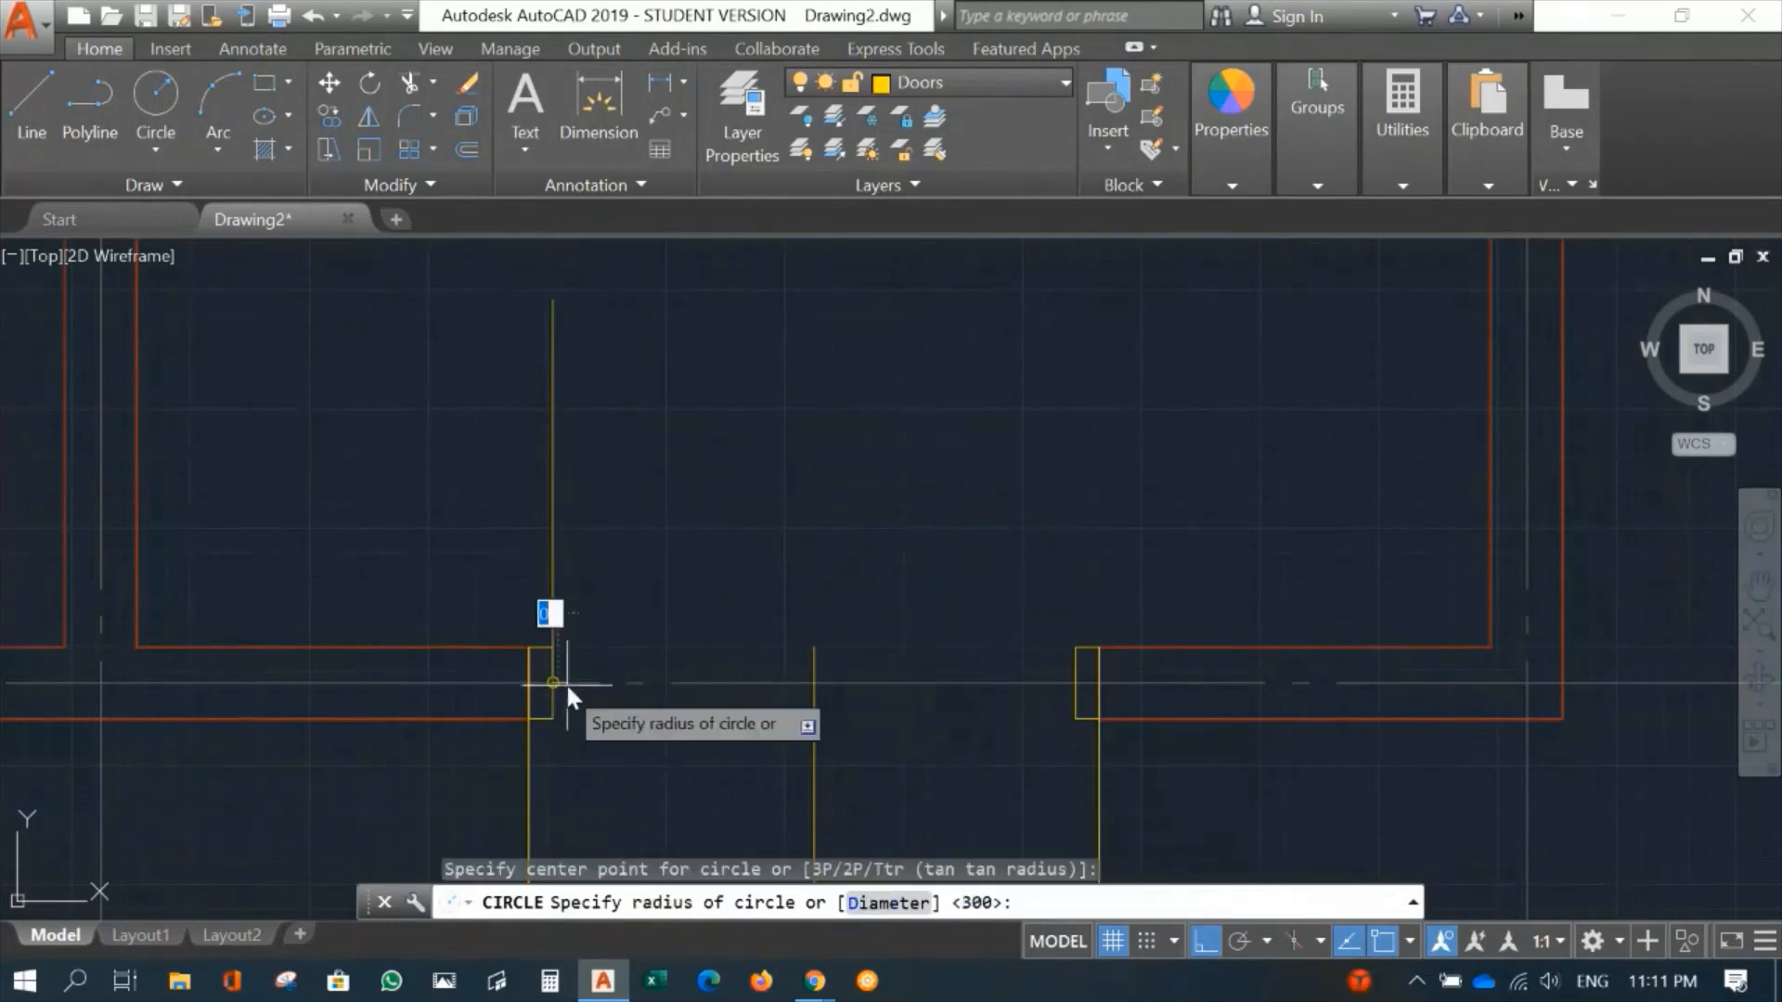
{"action": "left_click", "coordinate": [814, 684]}
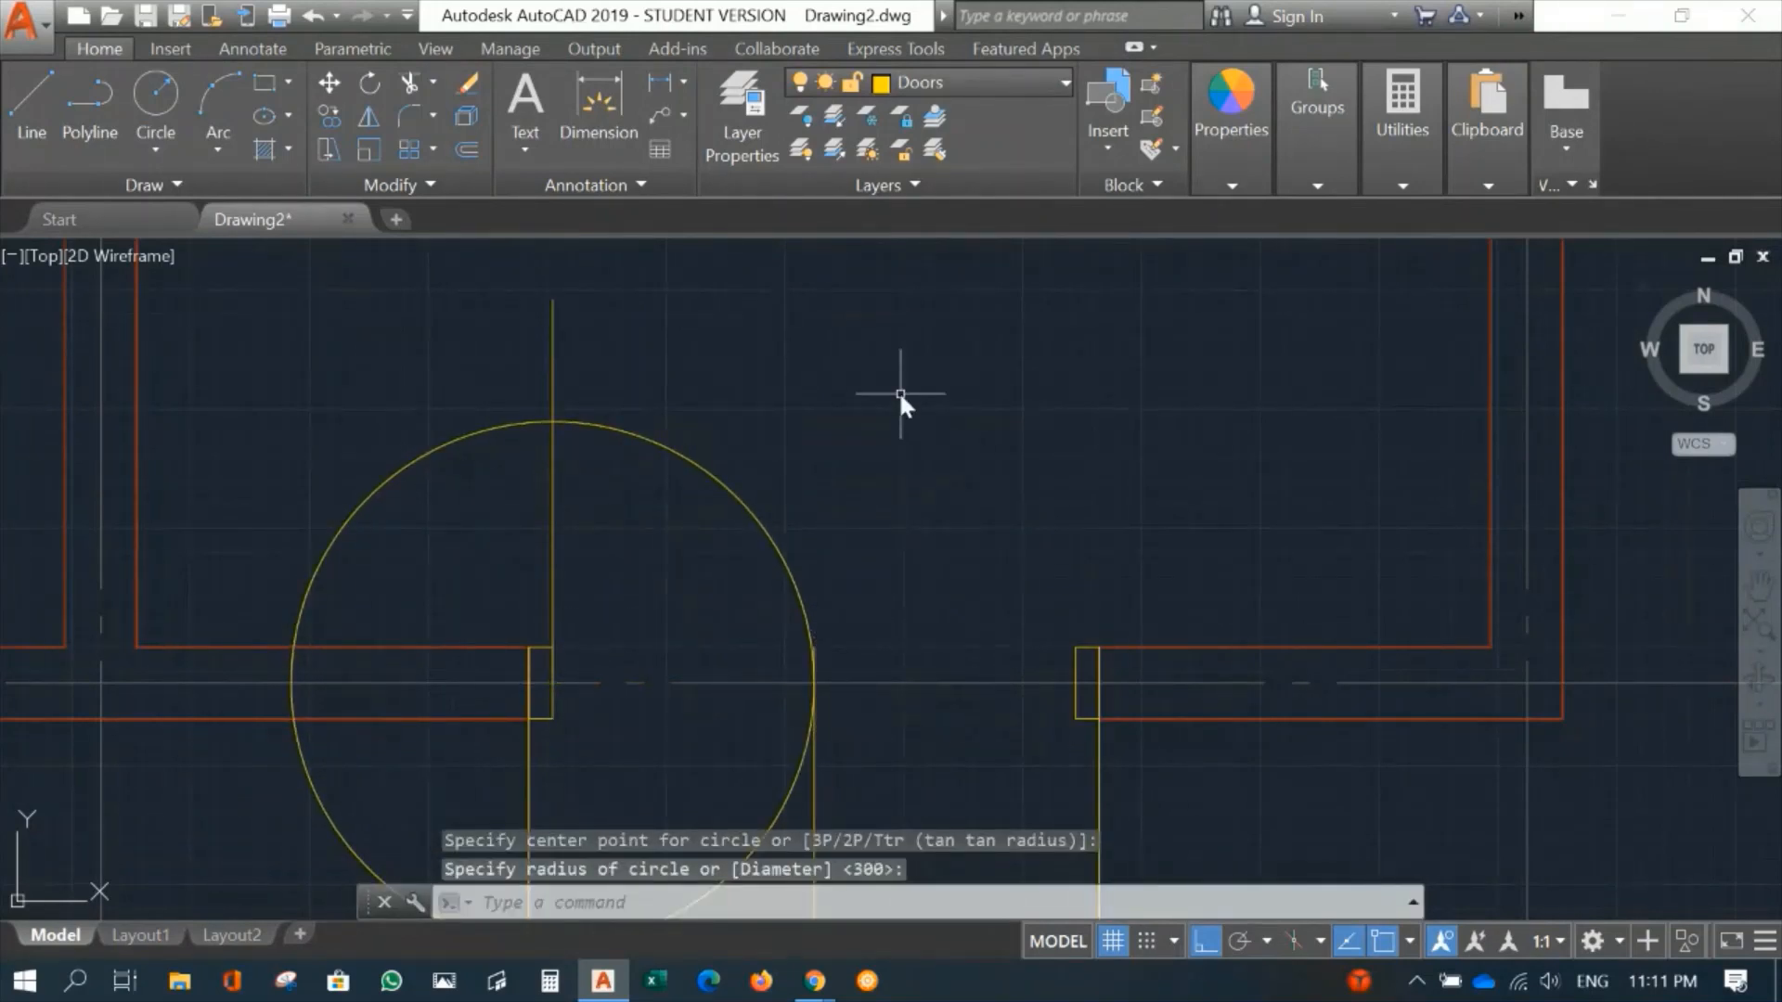
{"action": "scroll", "coordinate": [800, 570], "scroll_direction": "up", "scroll_amount": 2}
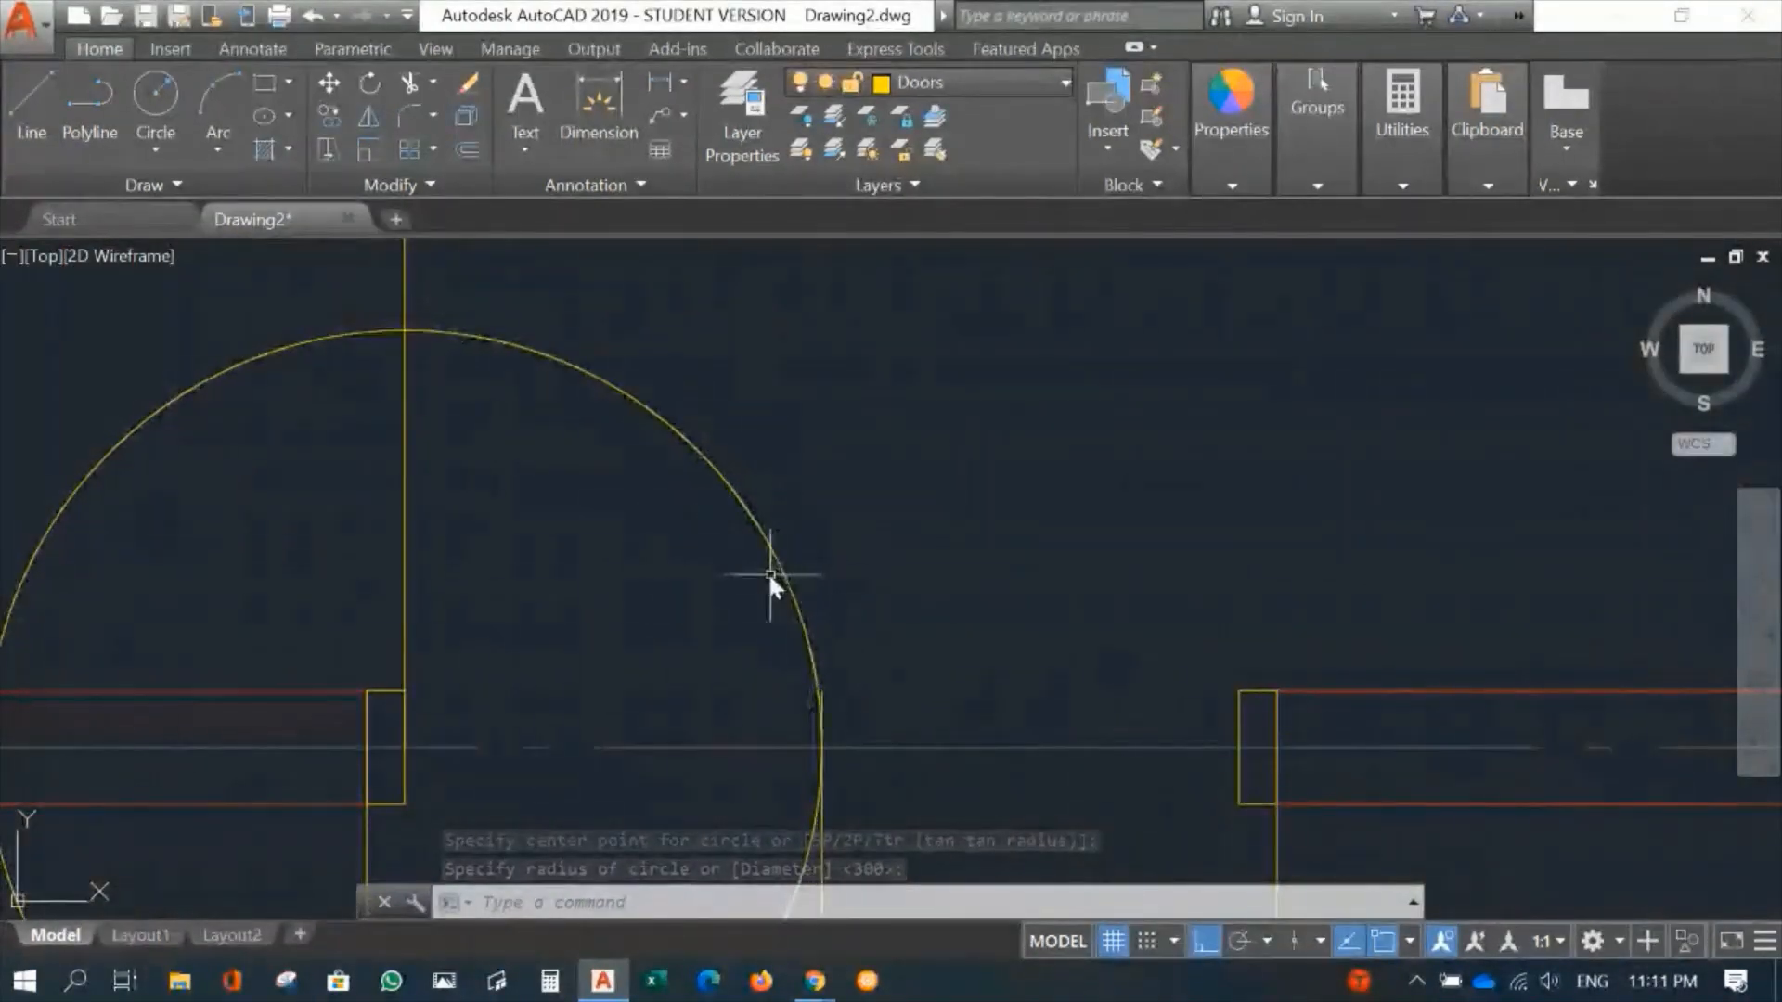
{"action": "middle_click_drag", "start_coordinate": [480, 501], "coordinate": [553, 547]}
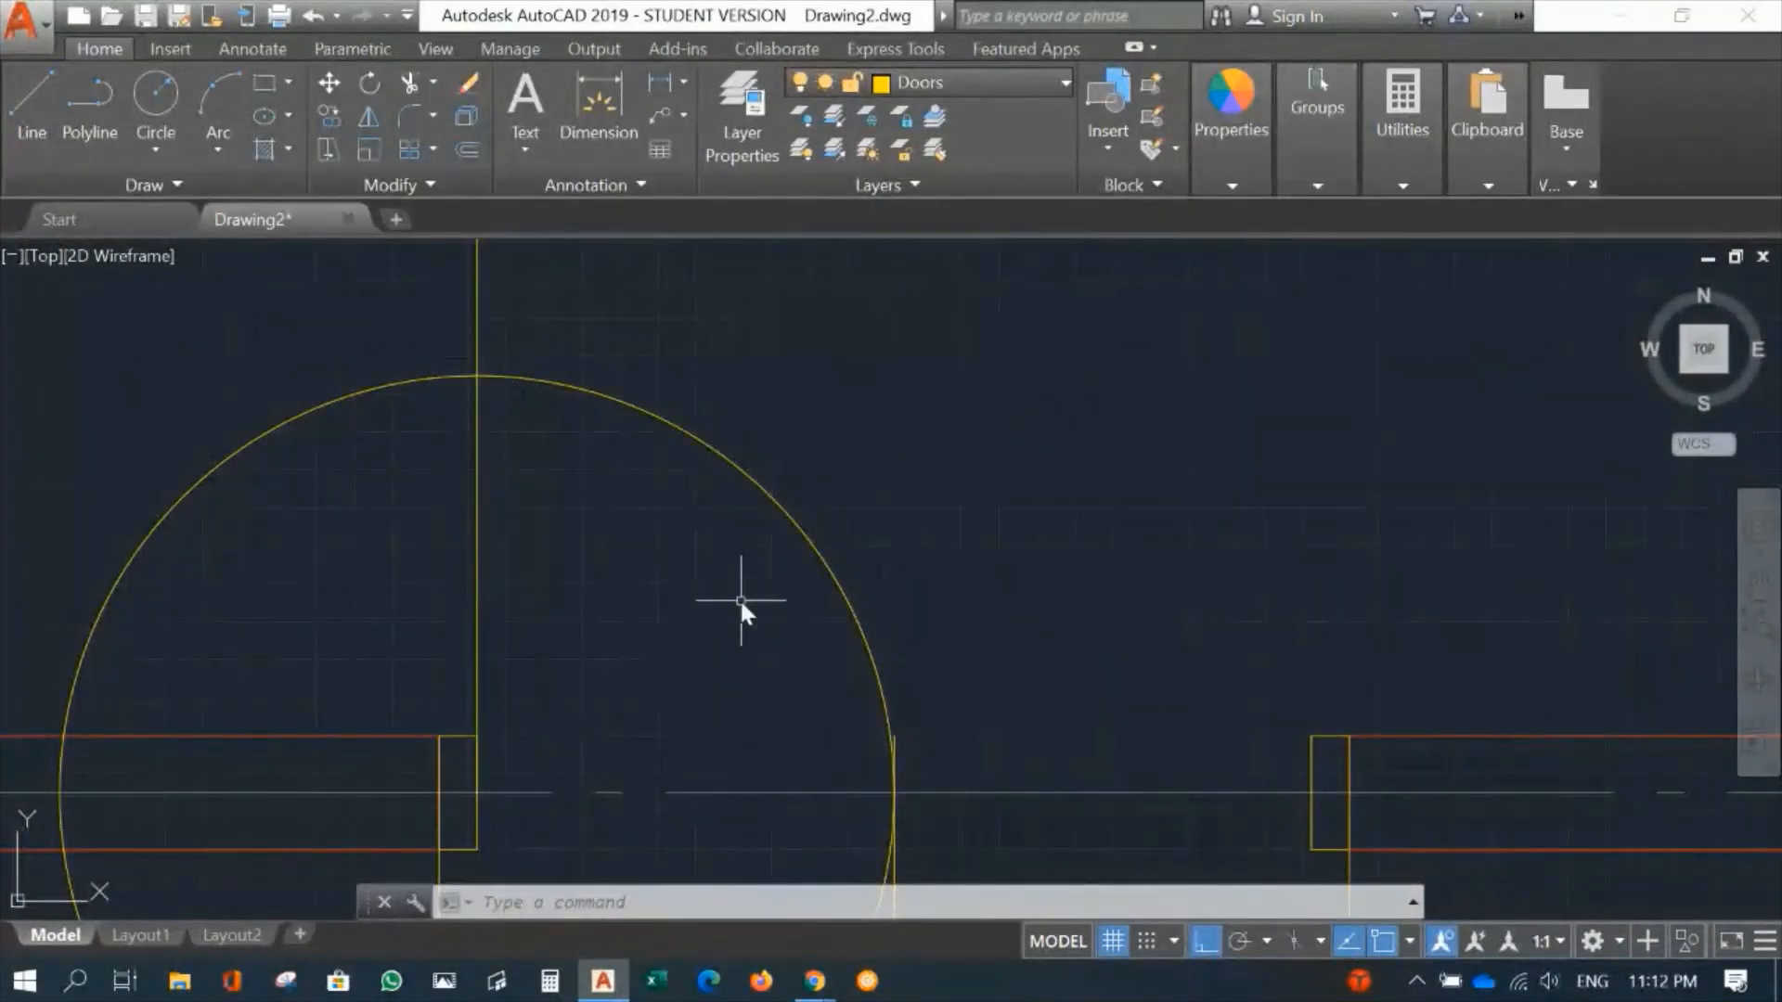
Step: Offset the vertical door leaf line by 30 towards the inside of the opening
{"action": "type", "text": "o"}
{"action": "key", "text": "Return"}
{"action": "type", "text": "30"}
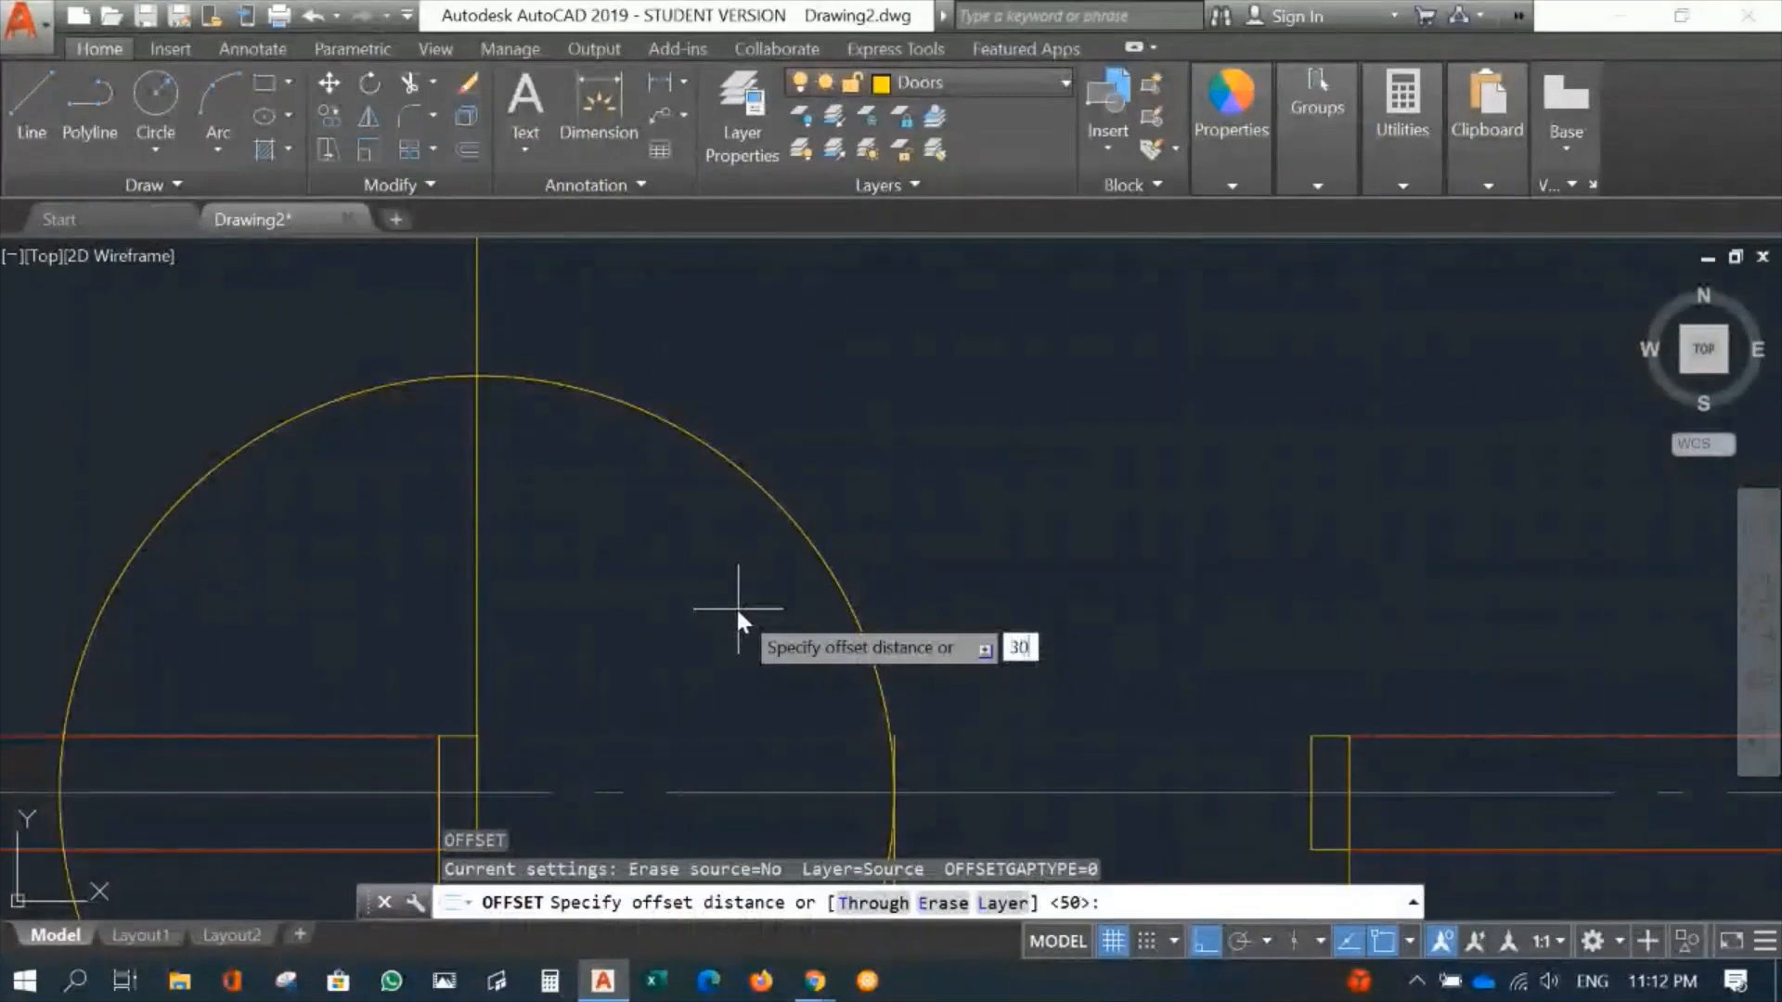
{"action": "key", "text": "Return"}
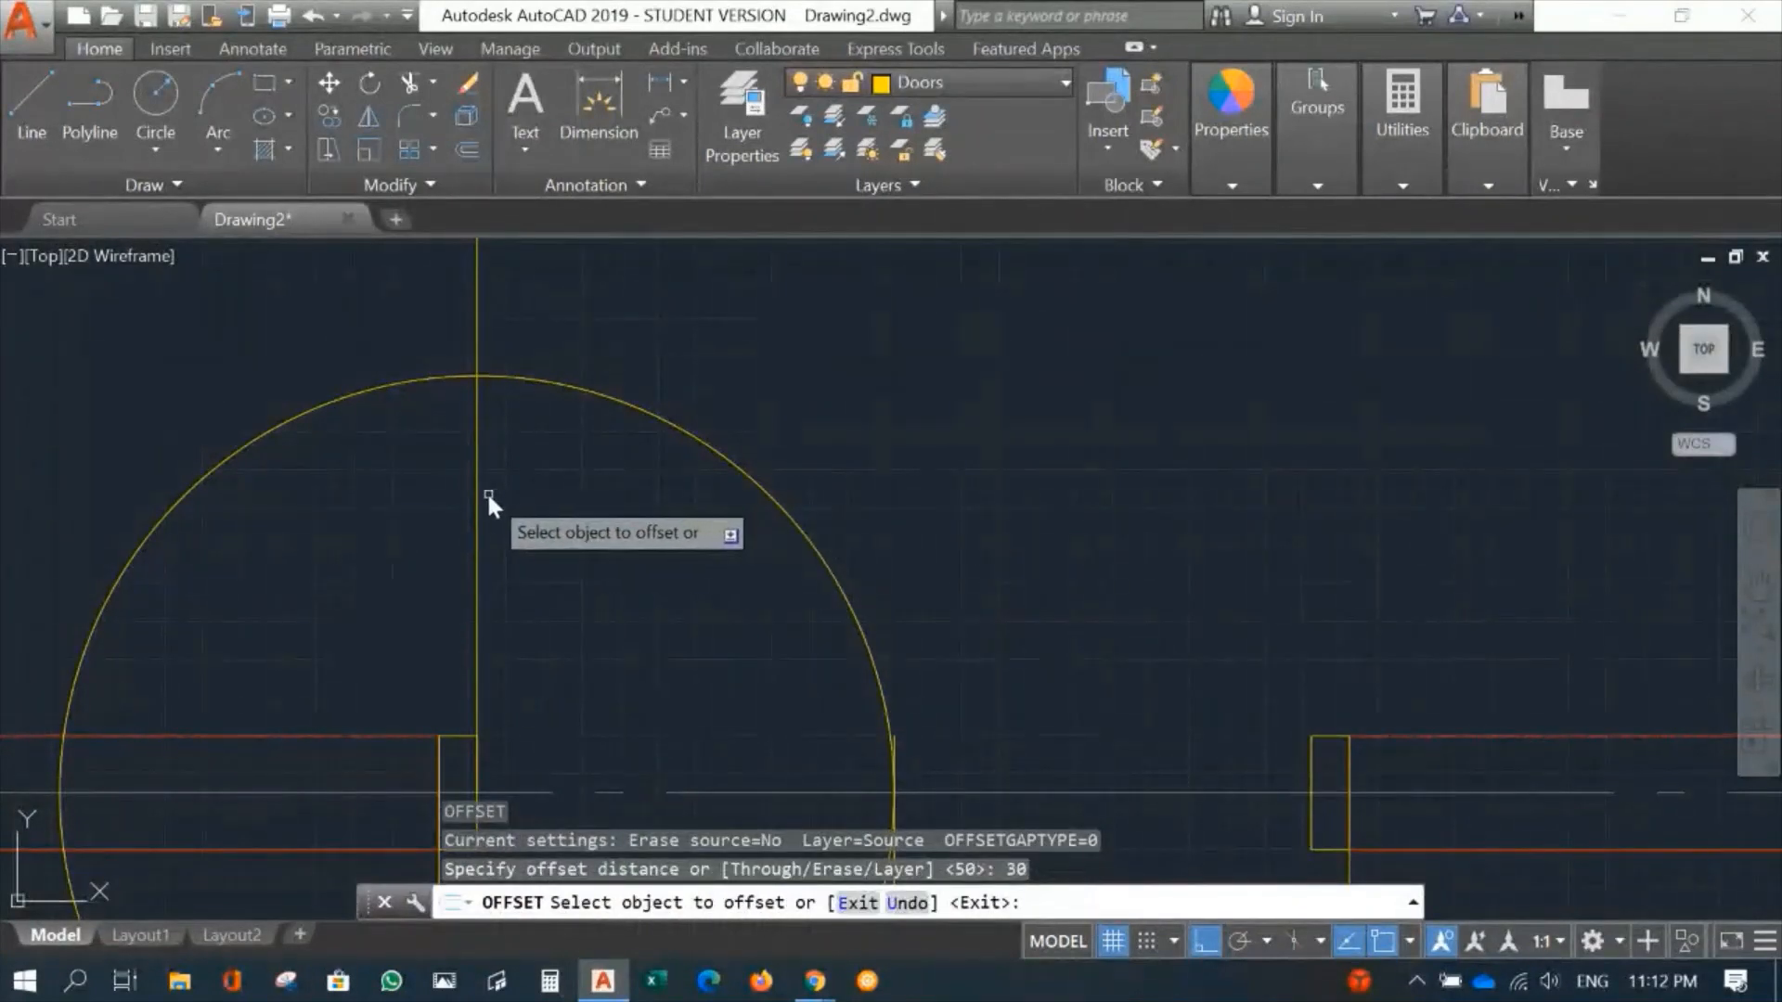
{"action": "left_click", "coordinate": [479, 494]}
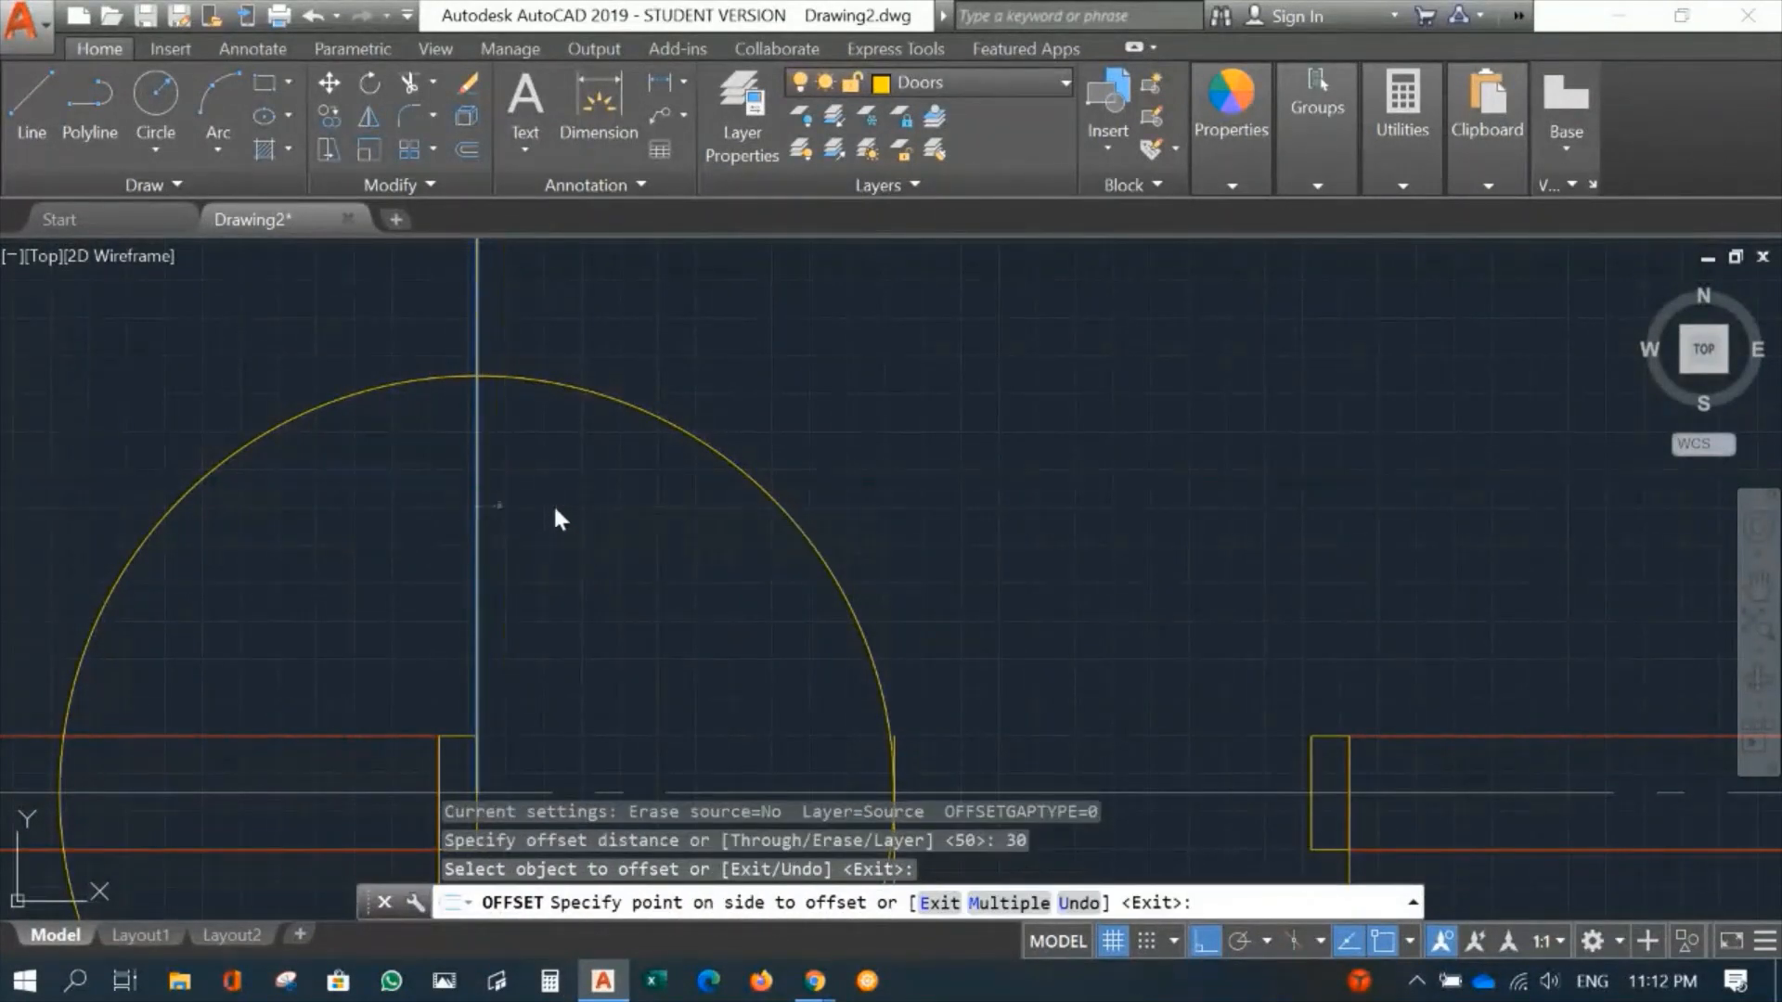
{"action": "left_click", "coordinate": [556, 502]}
{"action": "middle_click_drag", "start_coordinate": [917, 471], "coordinate": [1096, 365]}
{"action": "key", "text": "Return"}
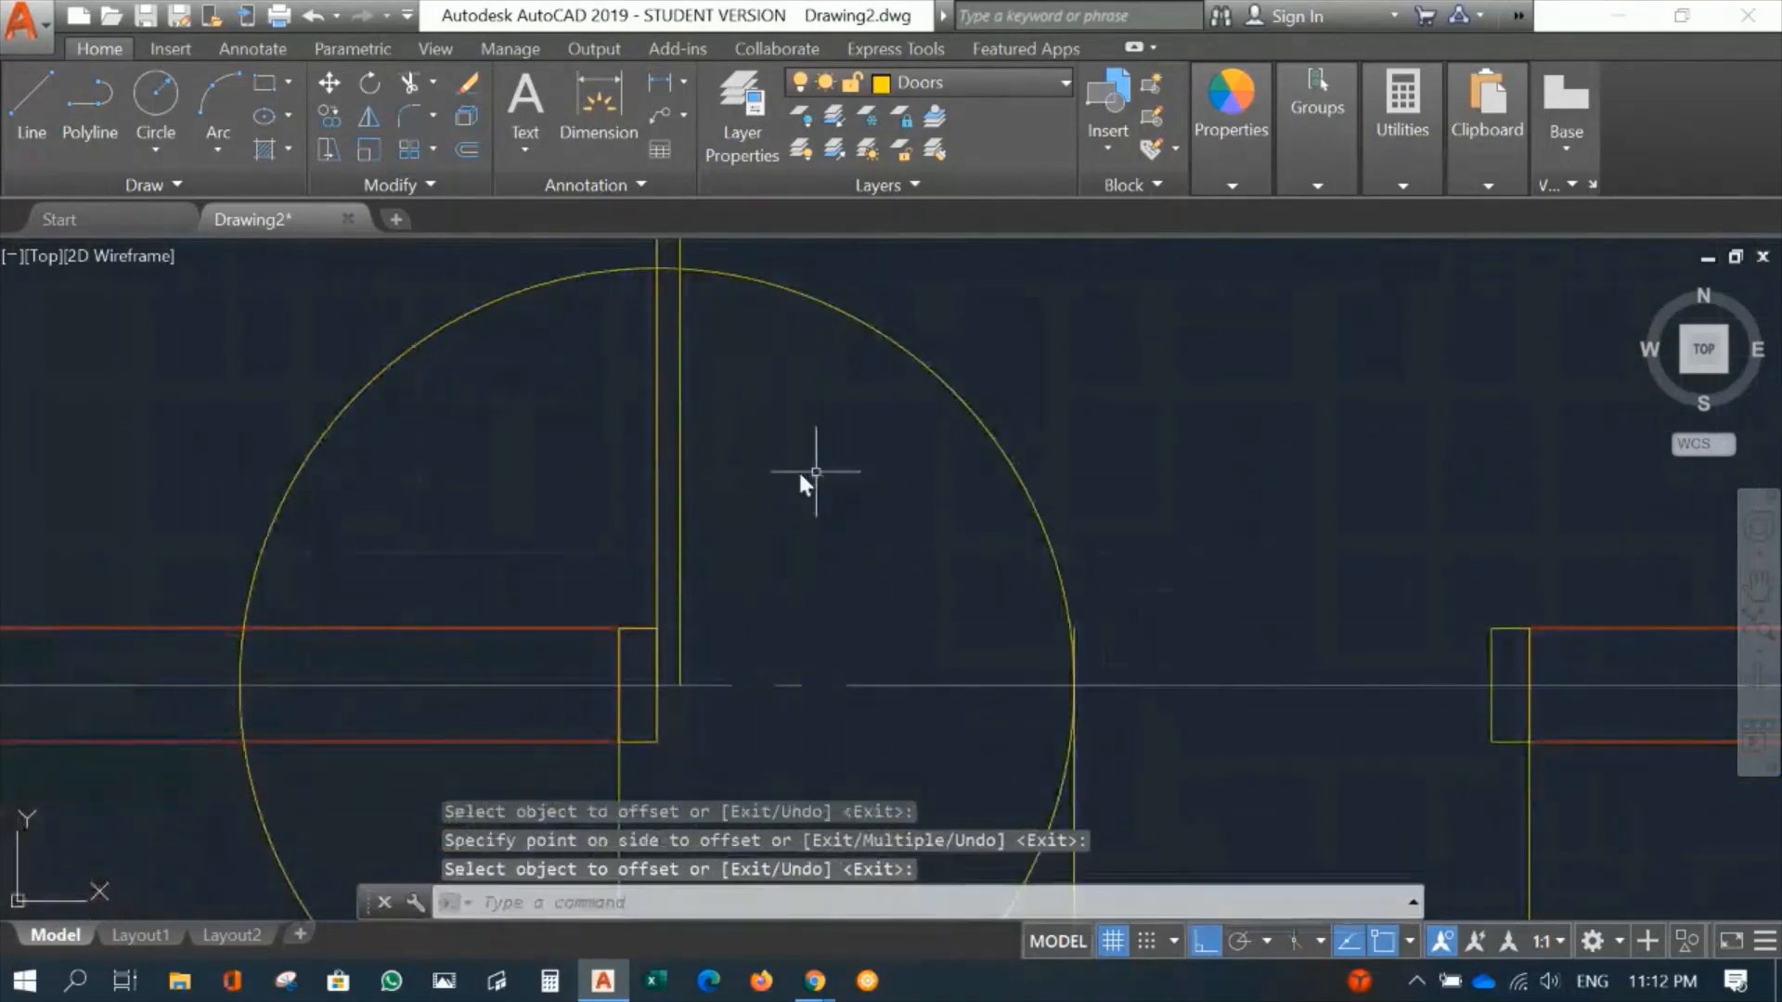
Step: Draw a rectangular door leaf between the two leaf lines, from the offset line's base up to the circle's top
{"action": "scroll", "coordinate": [833, 445], "scroll_direction": "down", "scroll_amount": 2}
{"action": "middle_click_drag", "start_coordinate": [822, 513], "coordinate": [783, 605]}
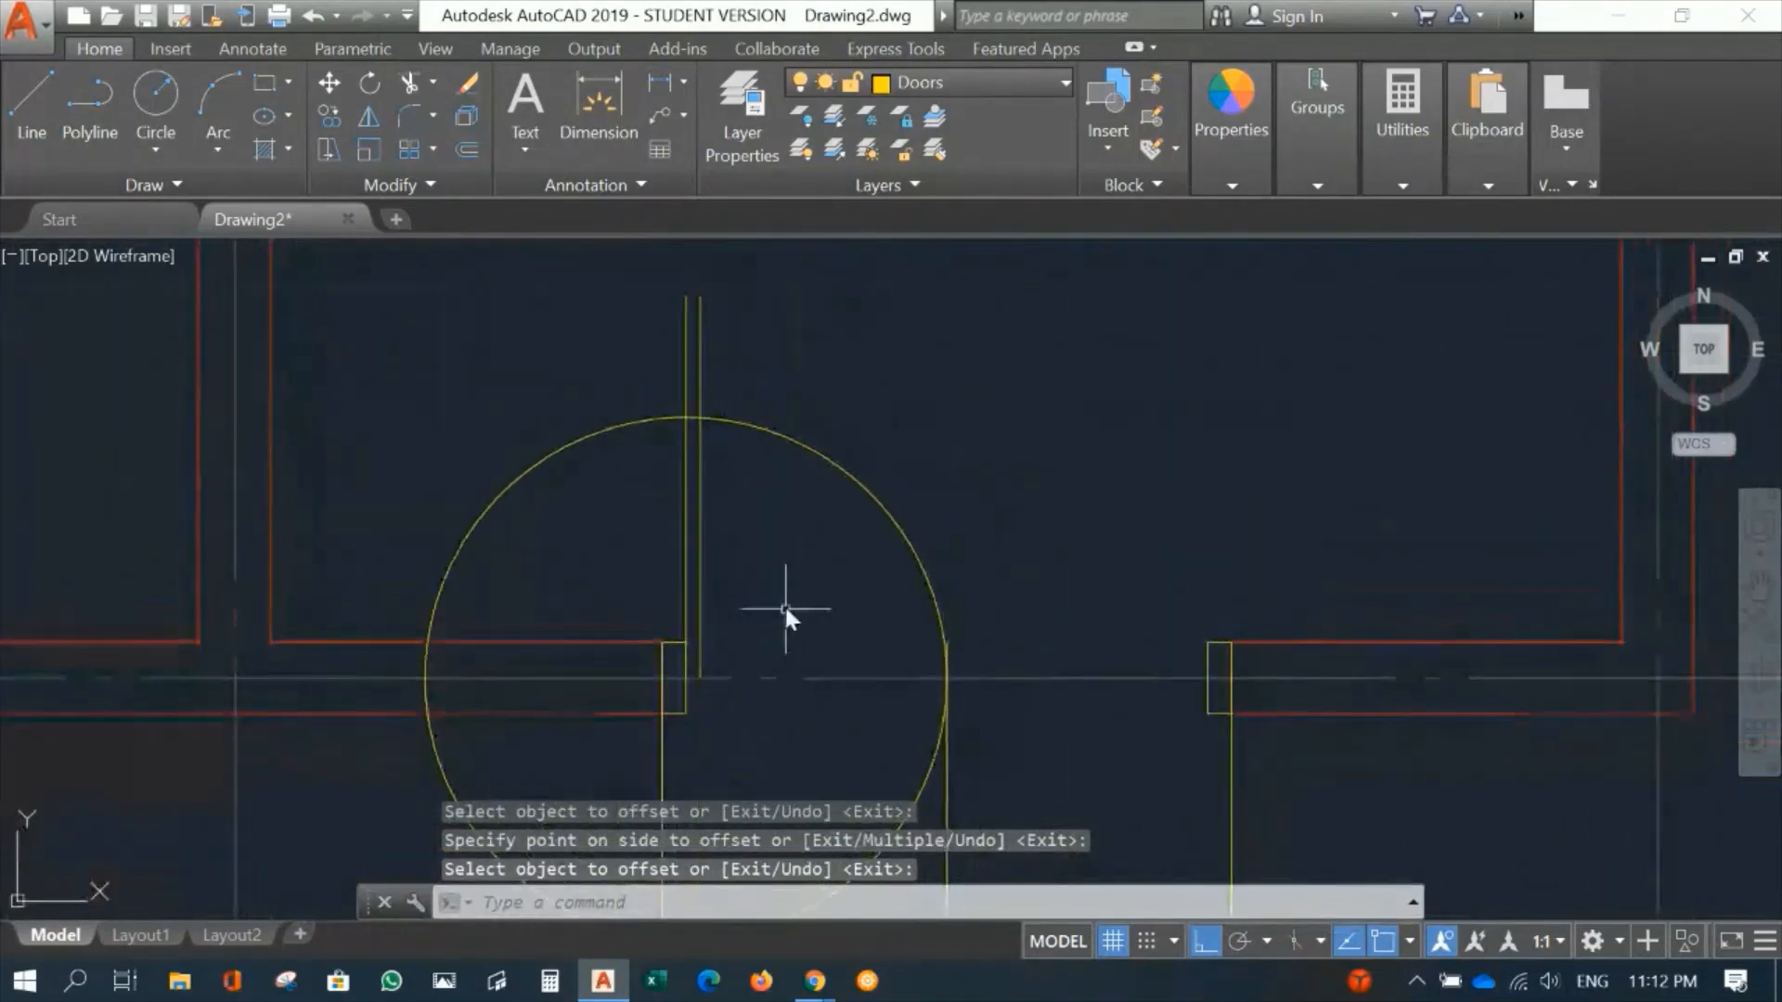
{"action": "left_click", "coordinate": [266, 76]}
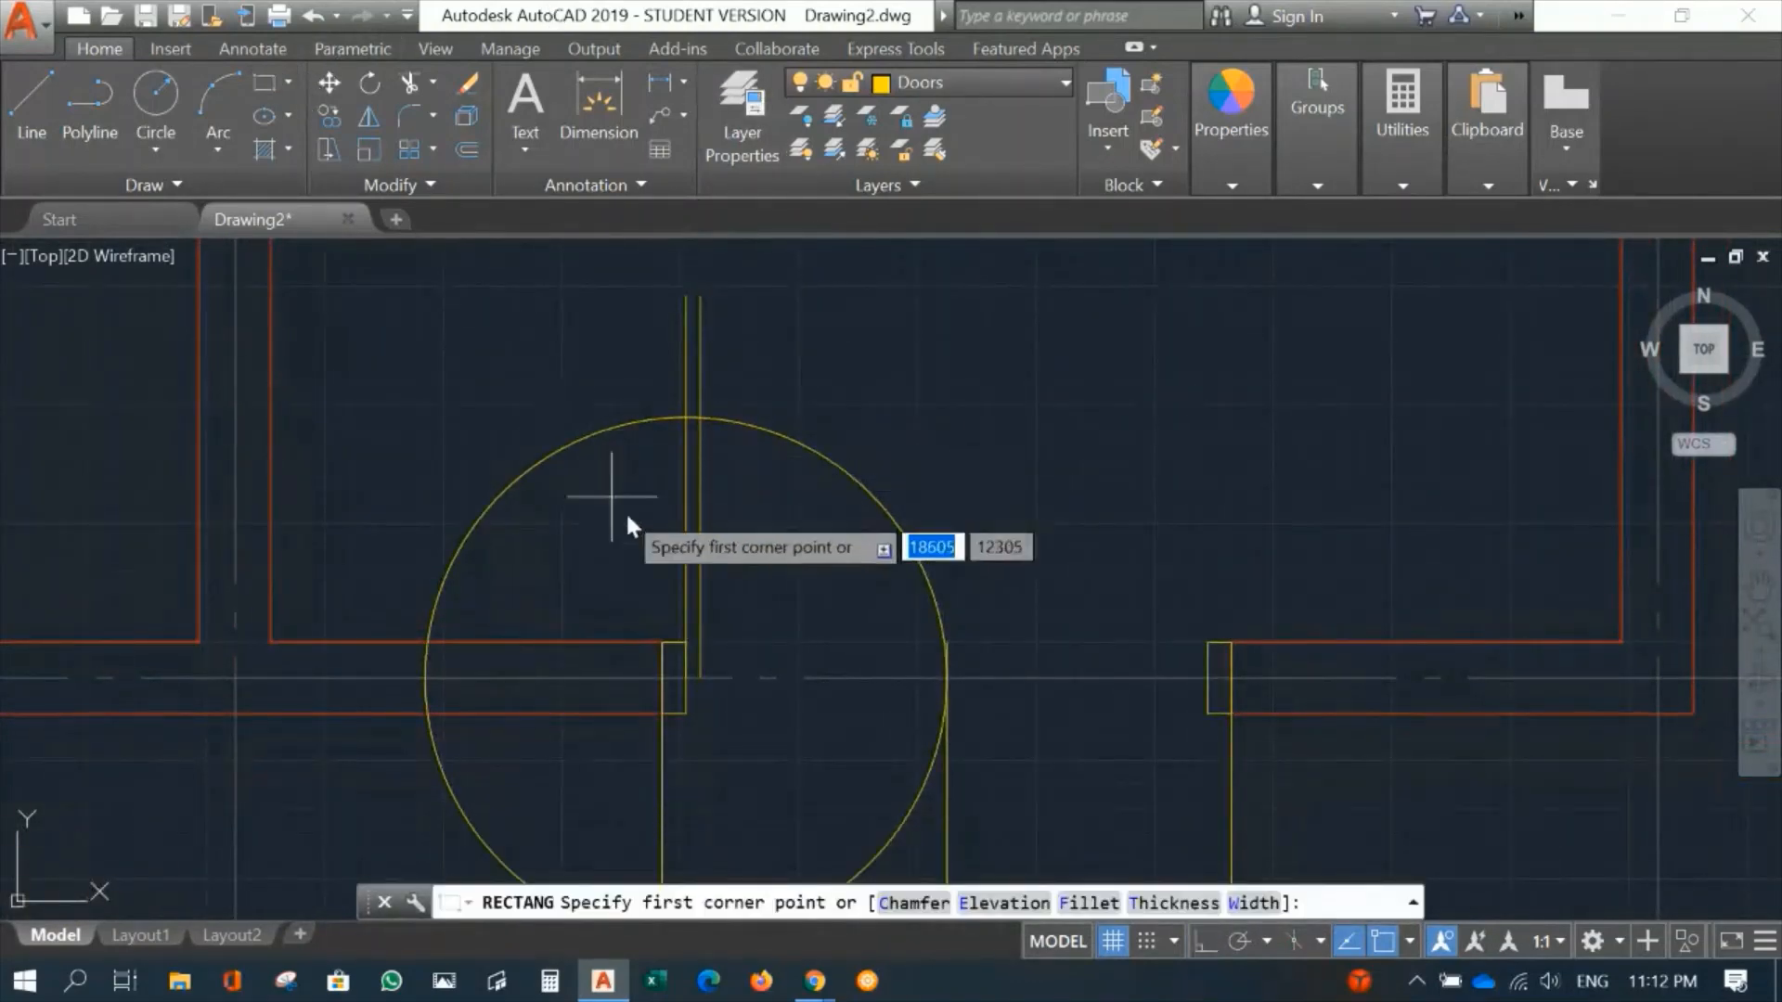
{"action": "scroll", "coordinate": [754, 676], "scroll_direction": "up", "scroll_amount": 2}
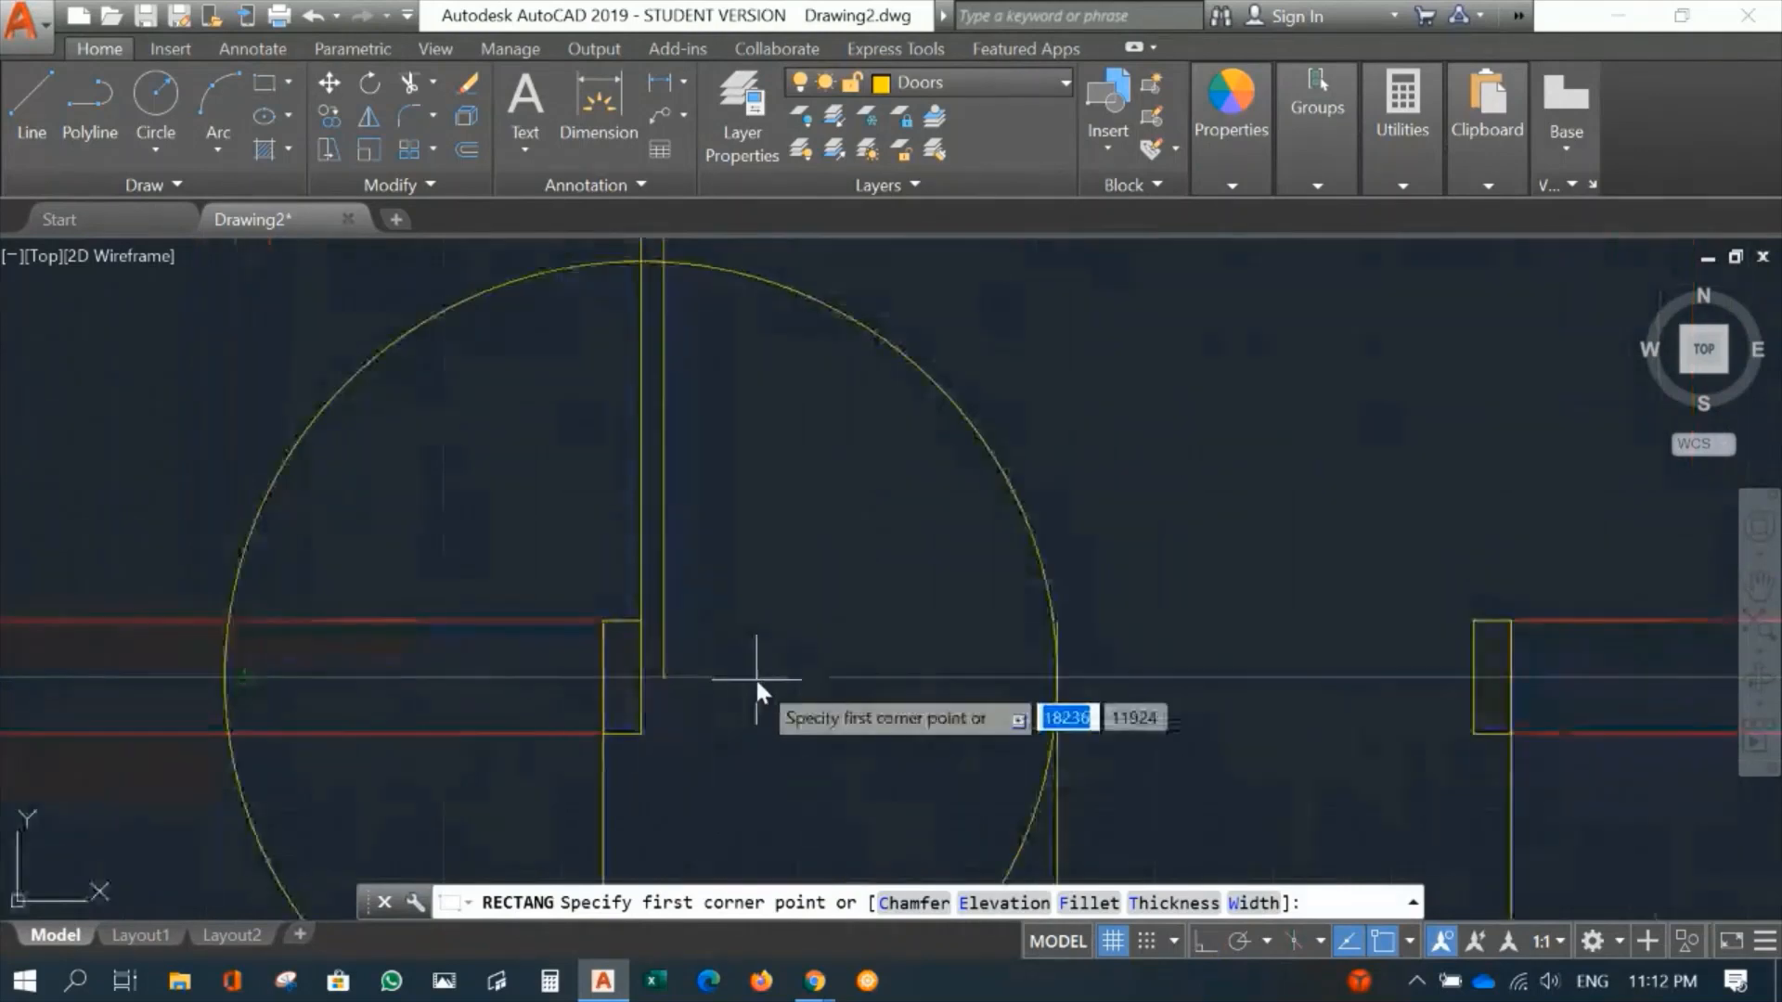
{"action": "left_click", "coordinate": [660, 677]}
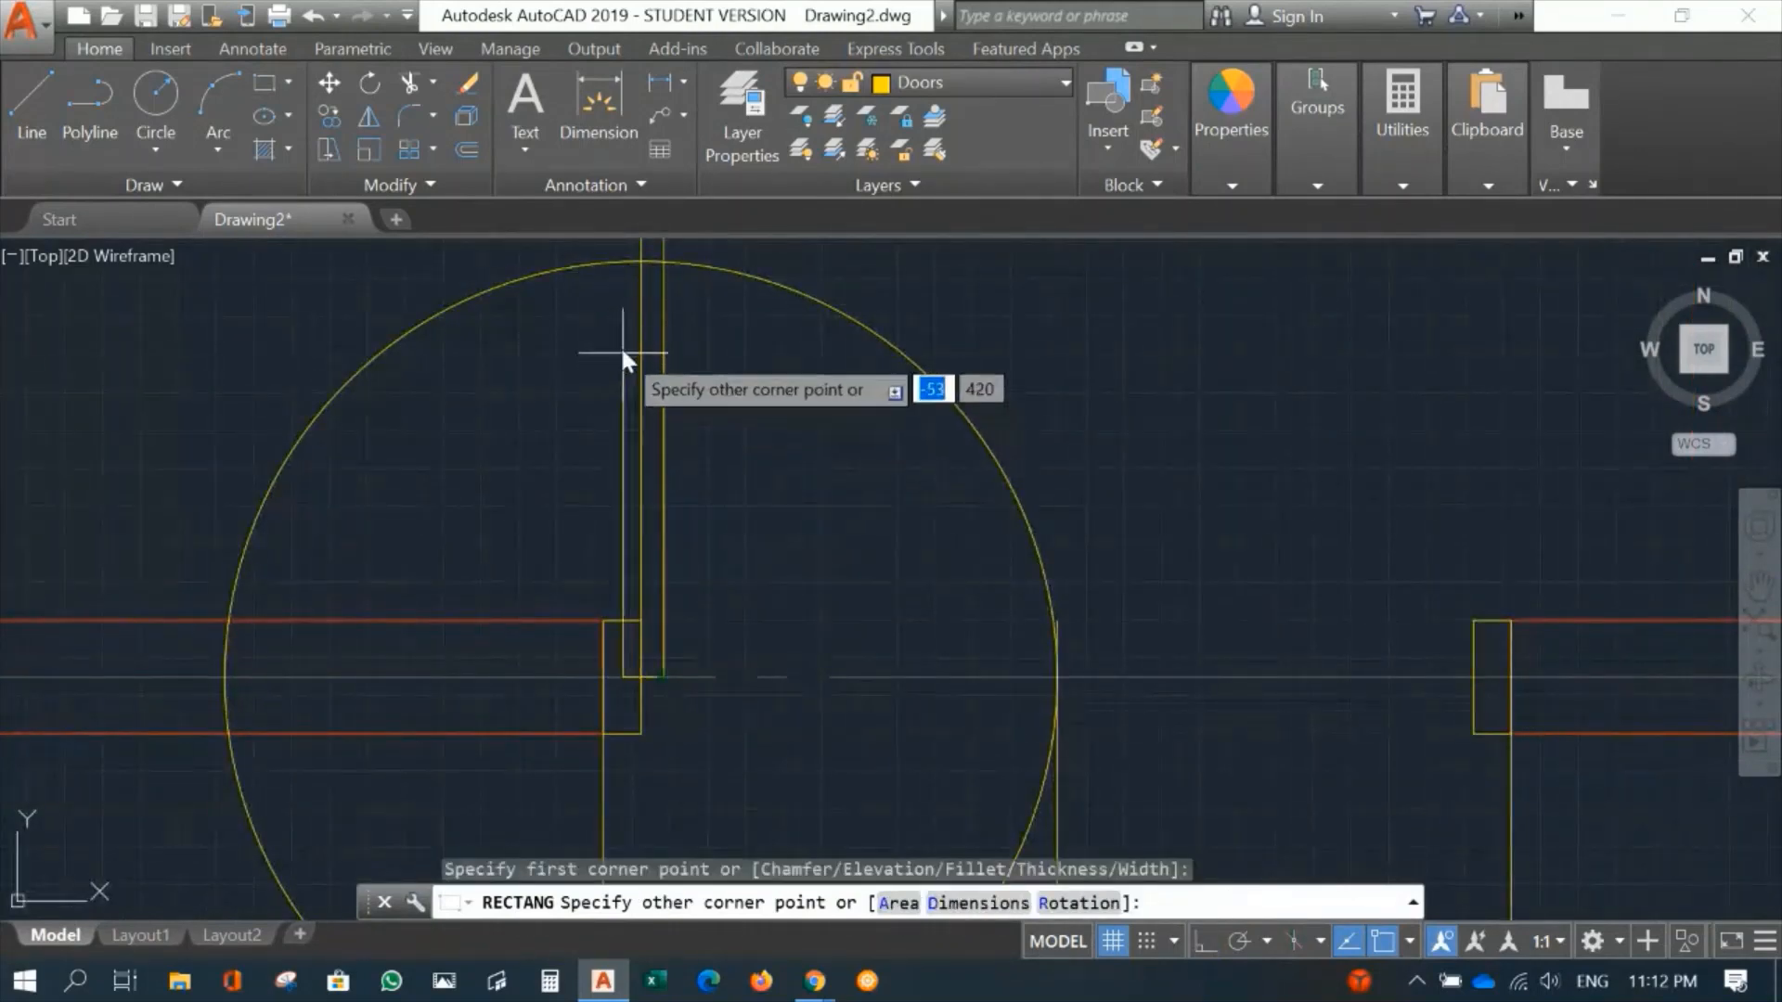
{"action": "left_click", "coordinate": [642, 264]}
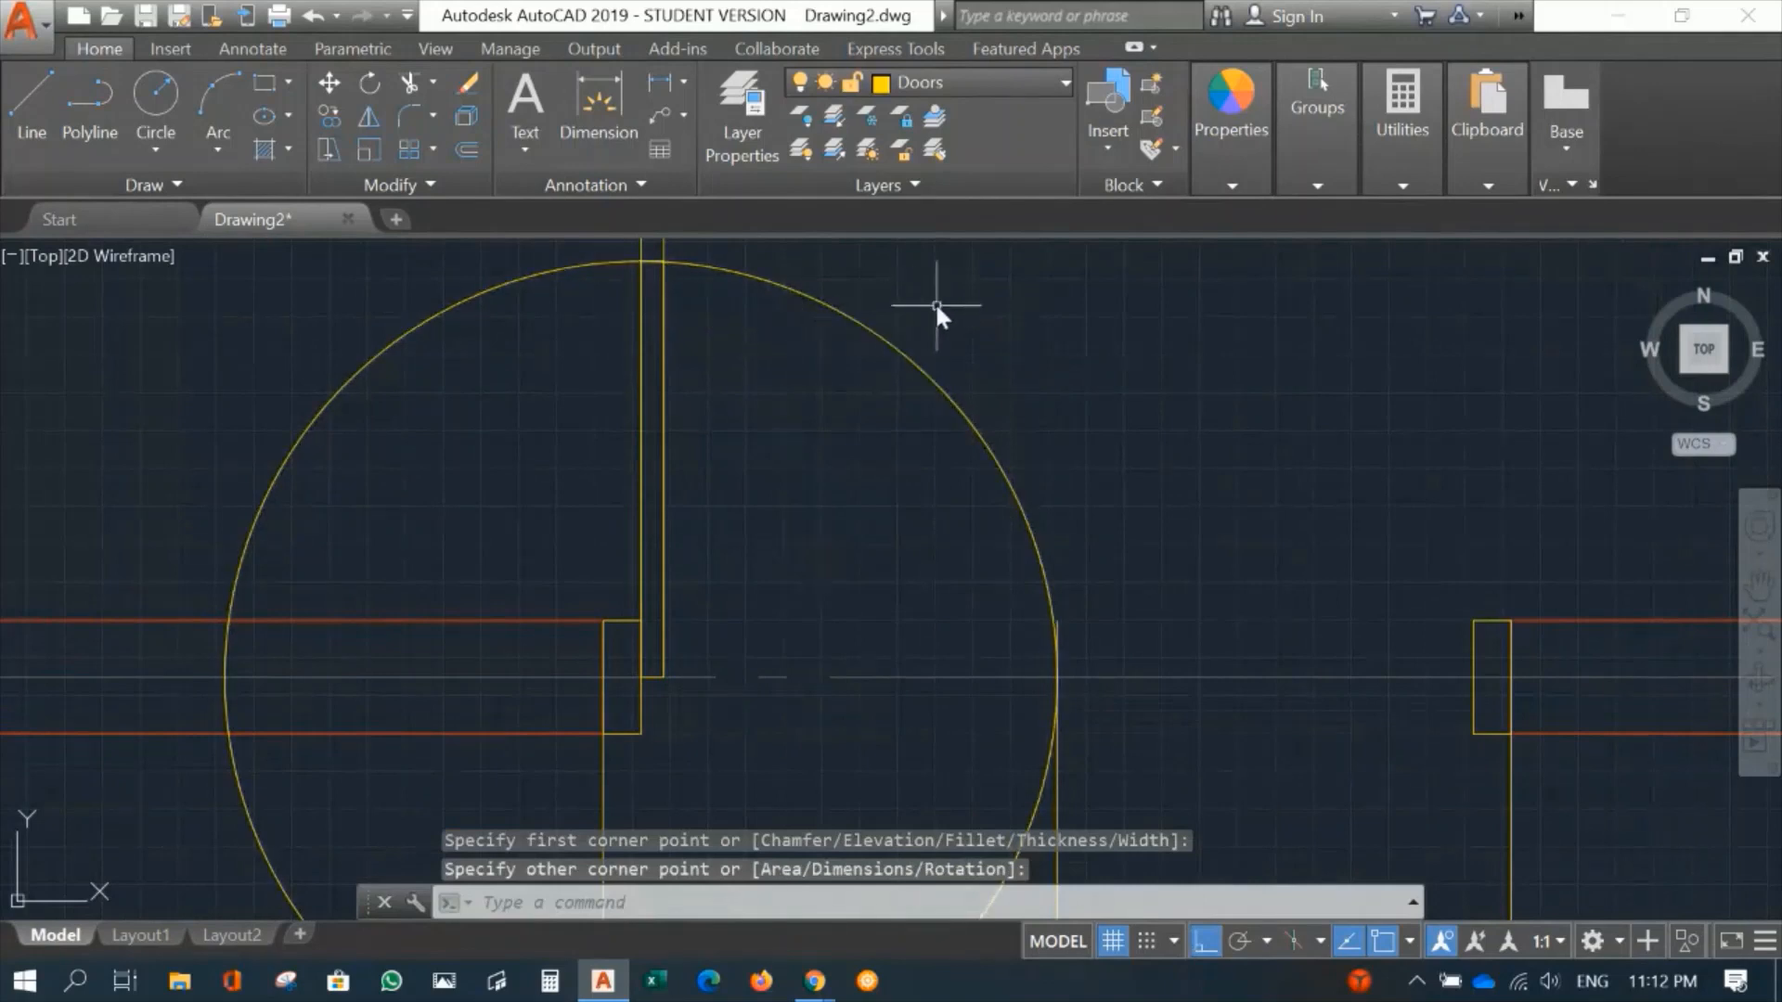
Step: Trim the circle to a quarter swing arc, using the wall centreline and the original leaf line as cutting edges
{"action": "scroll", "coordinate": [935, 299], "scroll_direction": "down", "scroll_amount": 4}
{"action": "middle_click_drag", "start_coordinate": [1047, 300], "coordinate": [999, 392]}
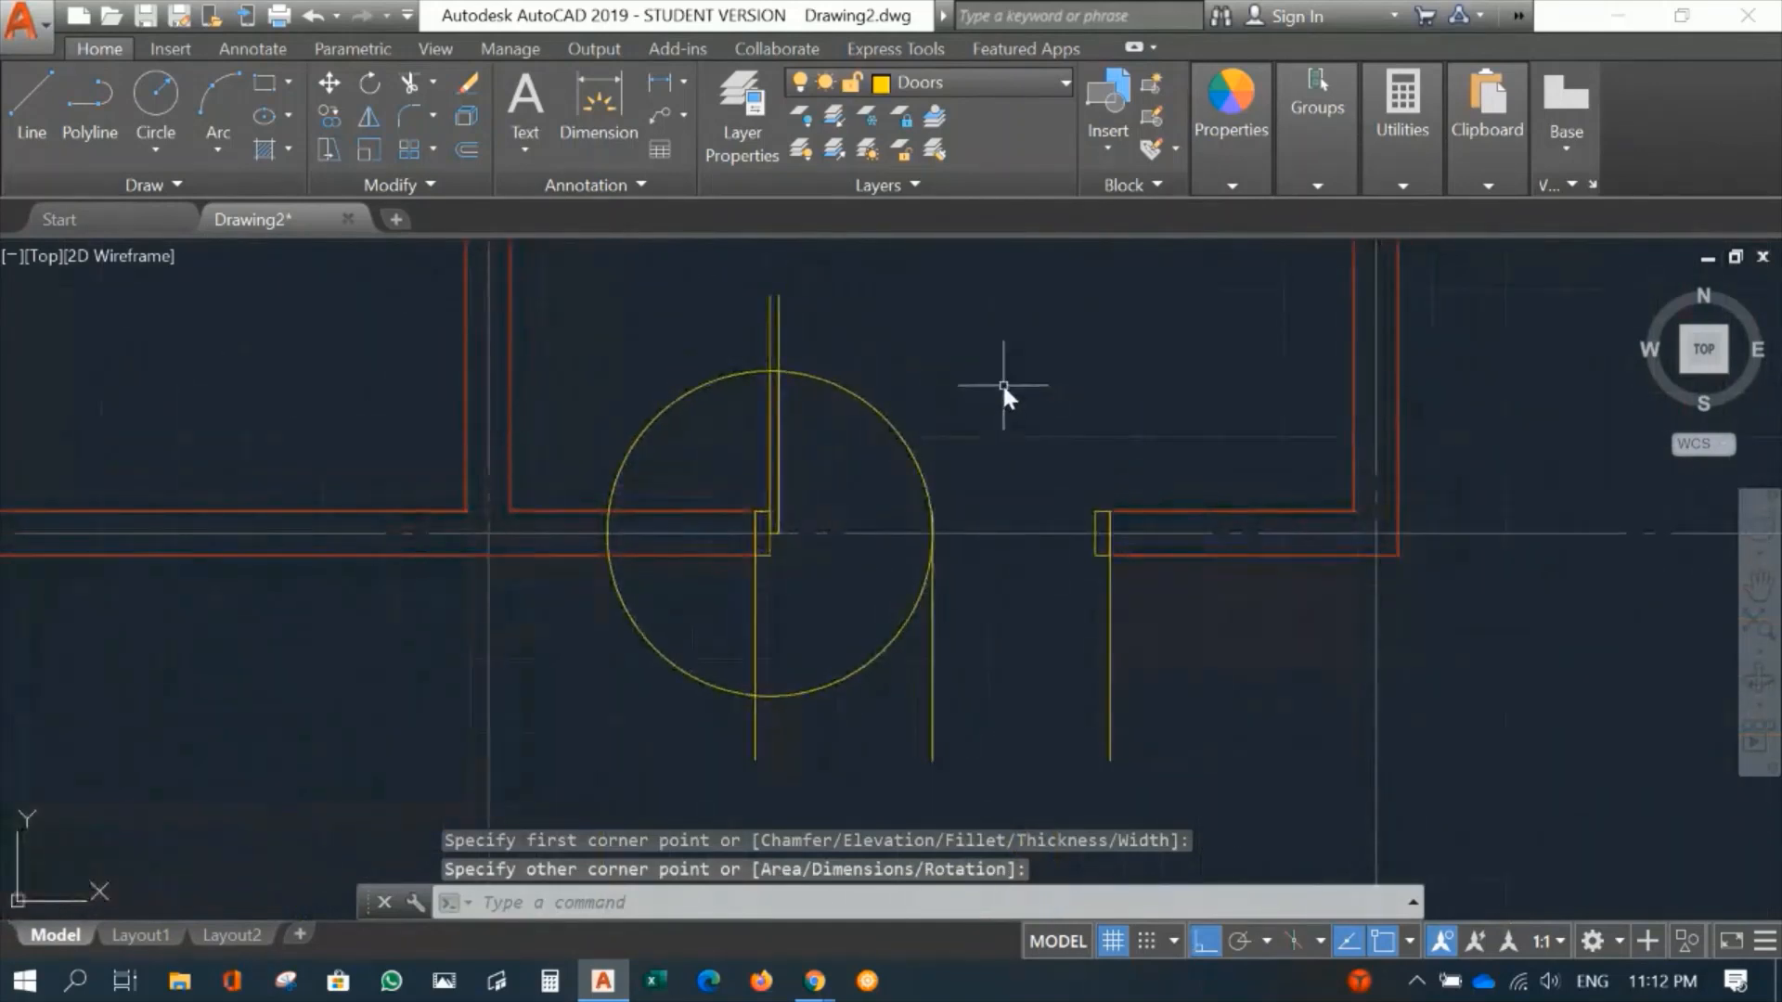
{"action": "type", "text": "TR"}
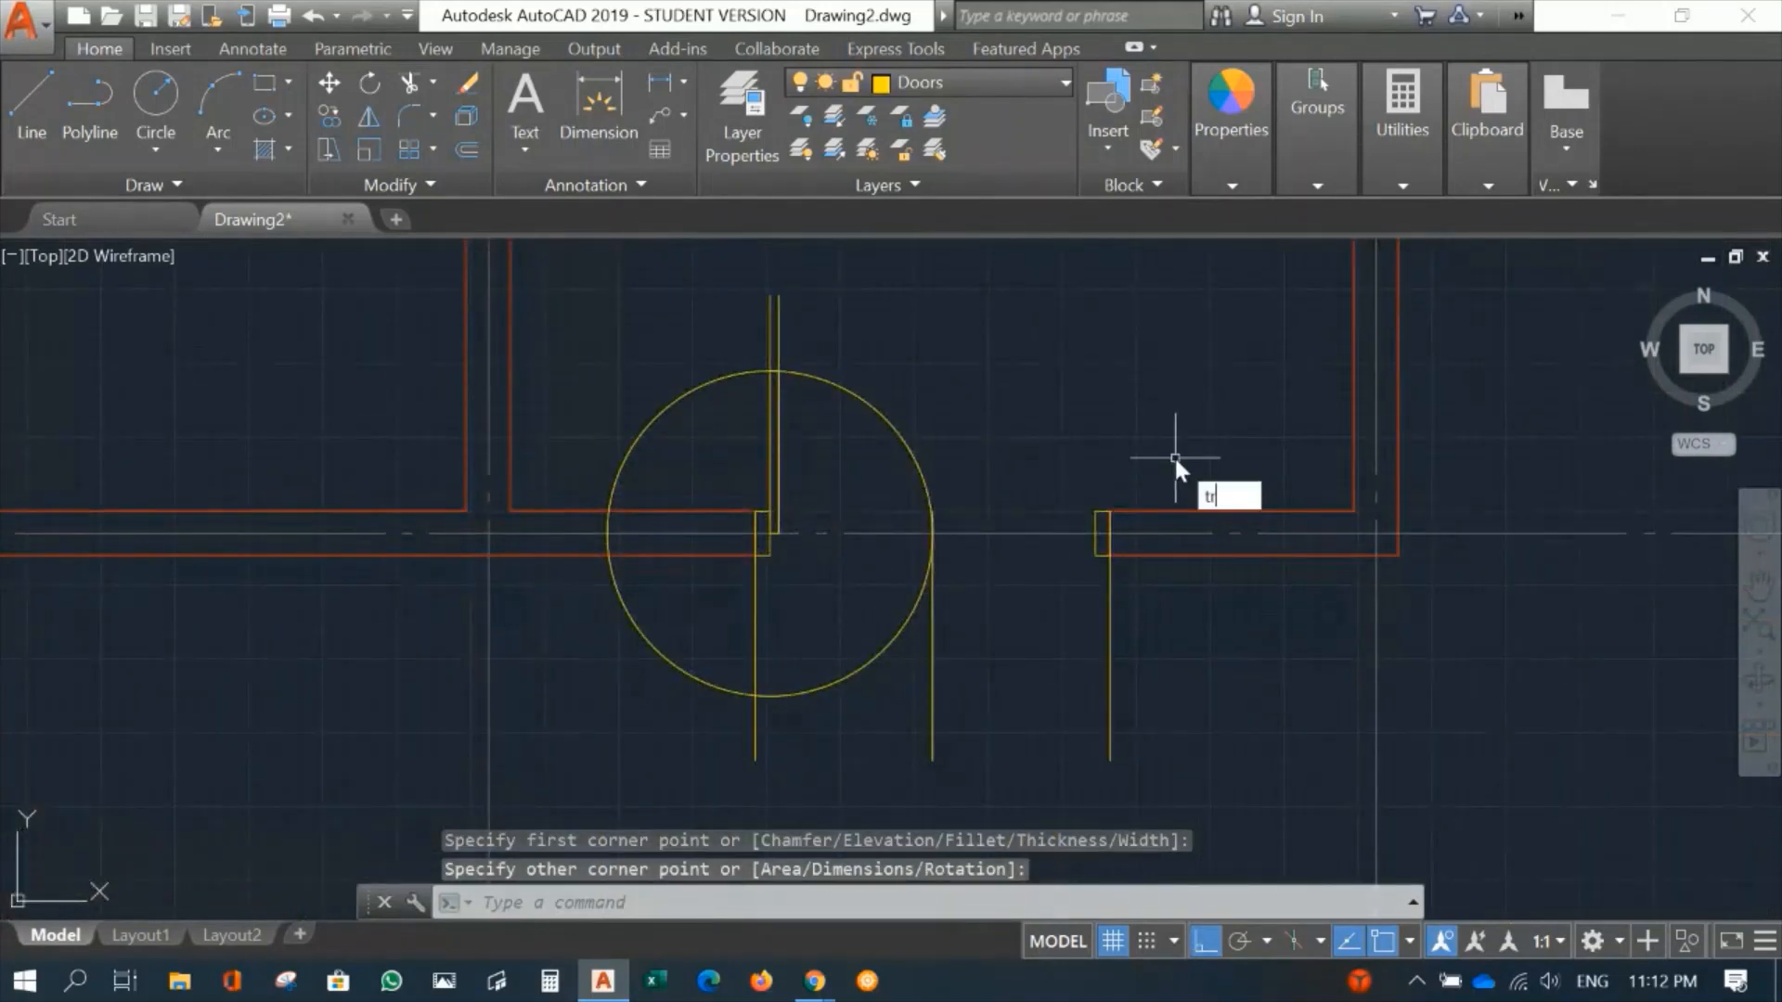
{"action": "key", "text": "Return"}
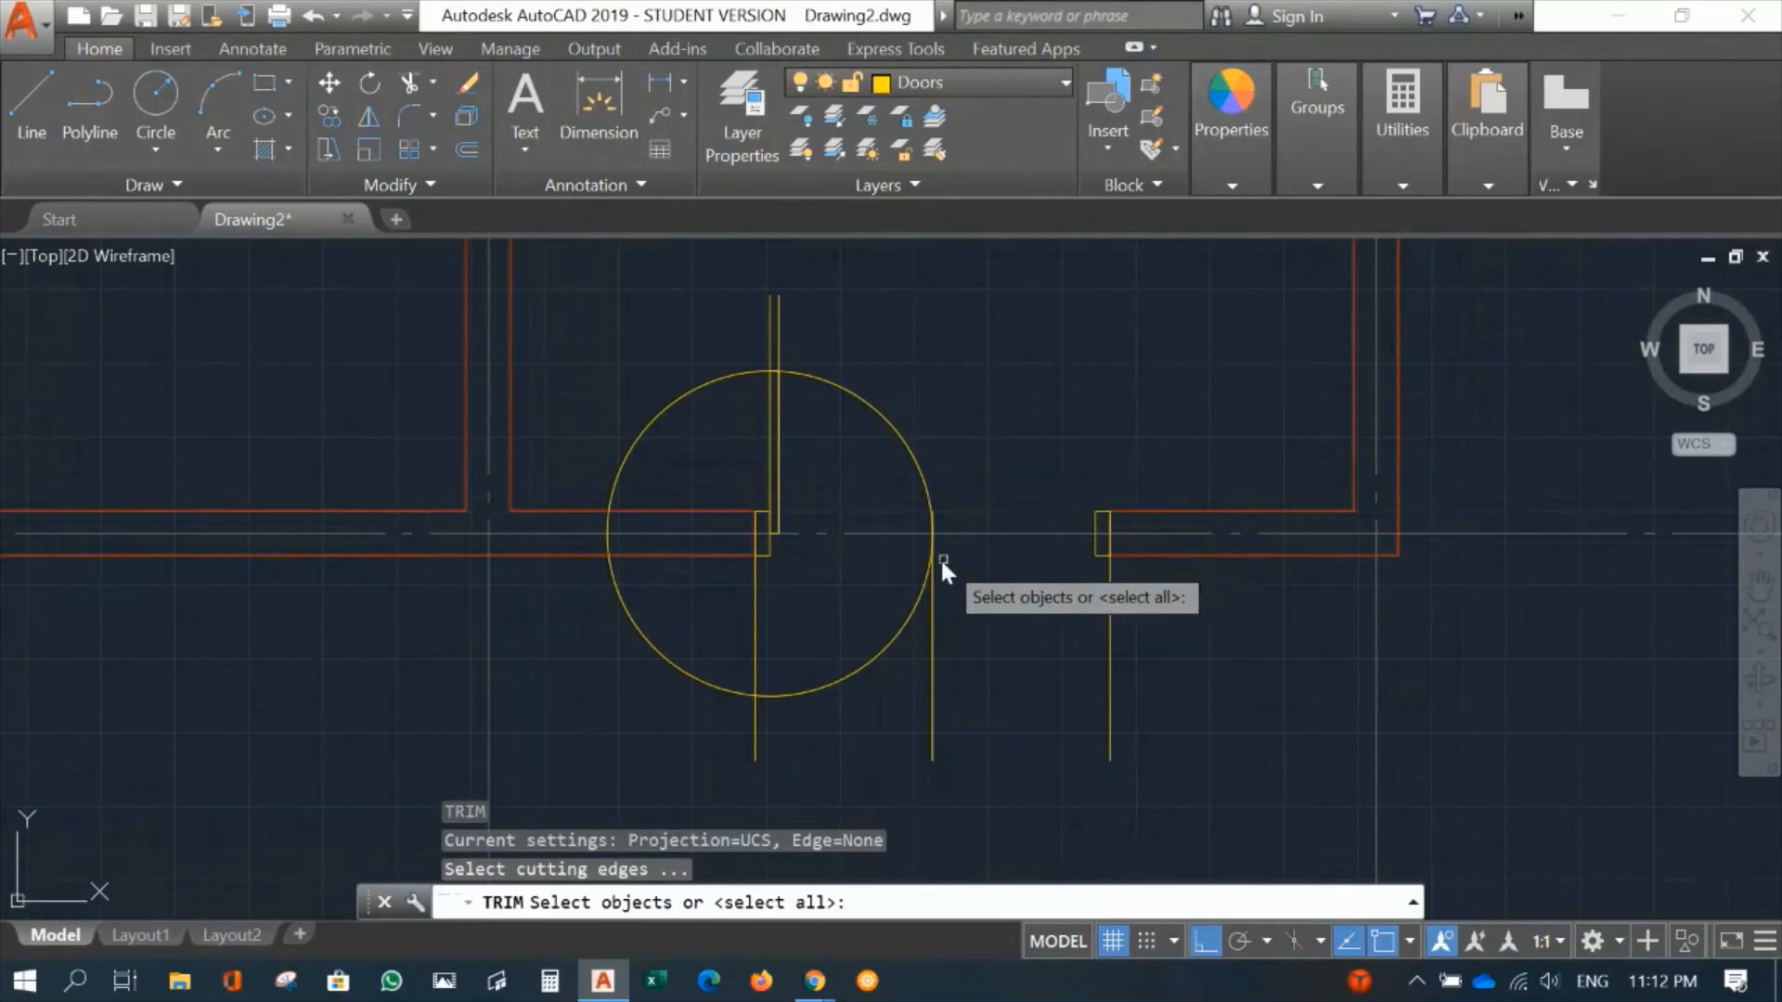
{"action": "left_click", "coordinate": [896, 533]}
{"action": "left_click", "coordinate": [769, 336]}
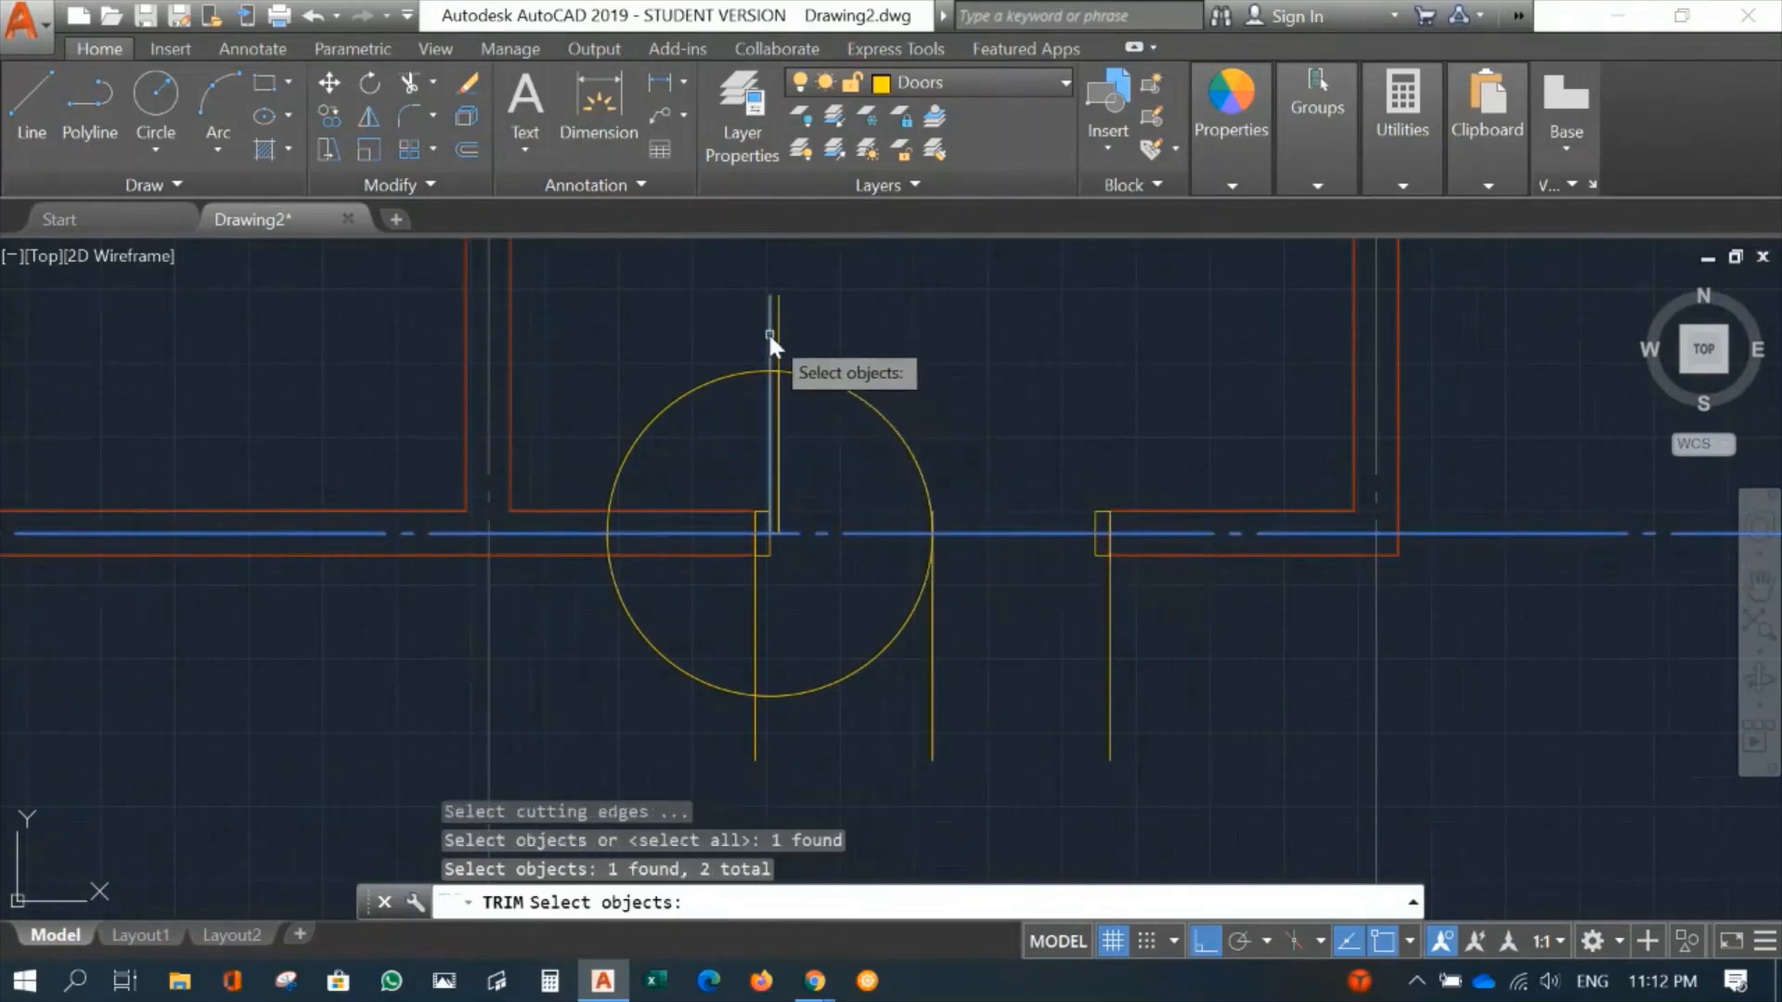
{"action": "key", "text": "Return"}
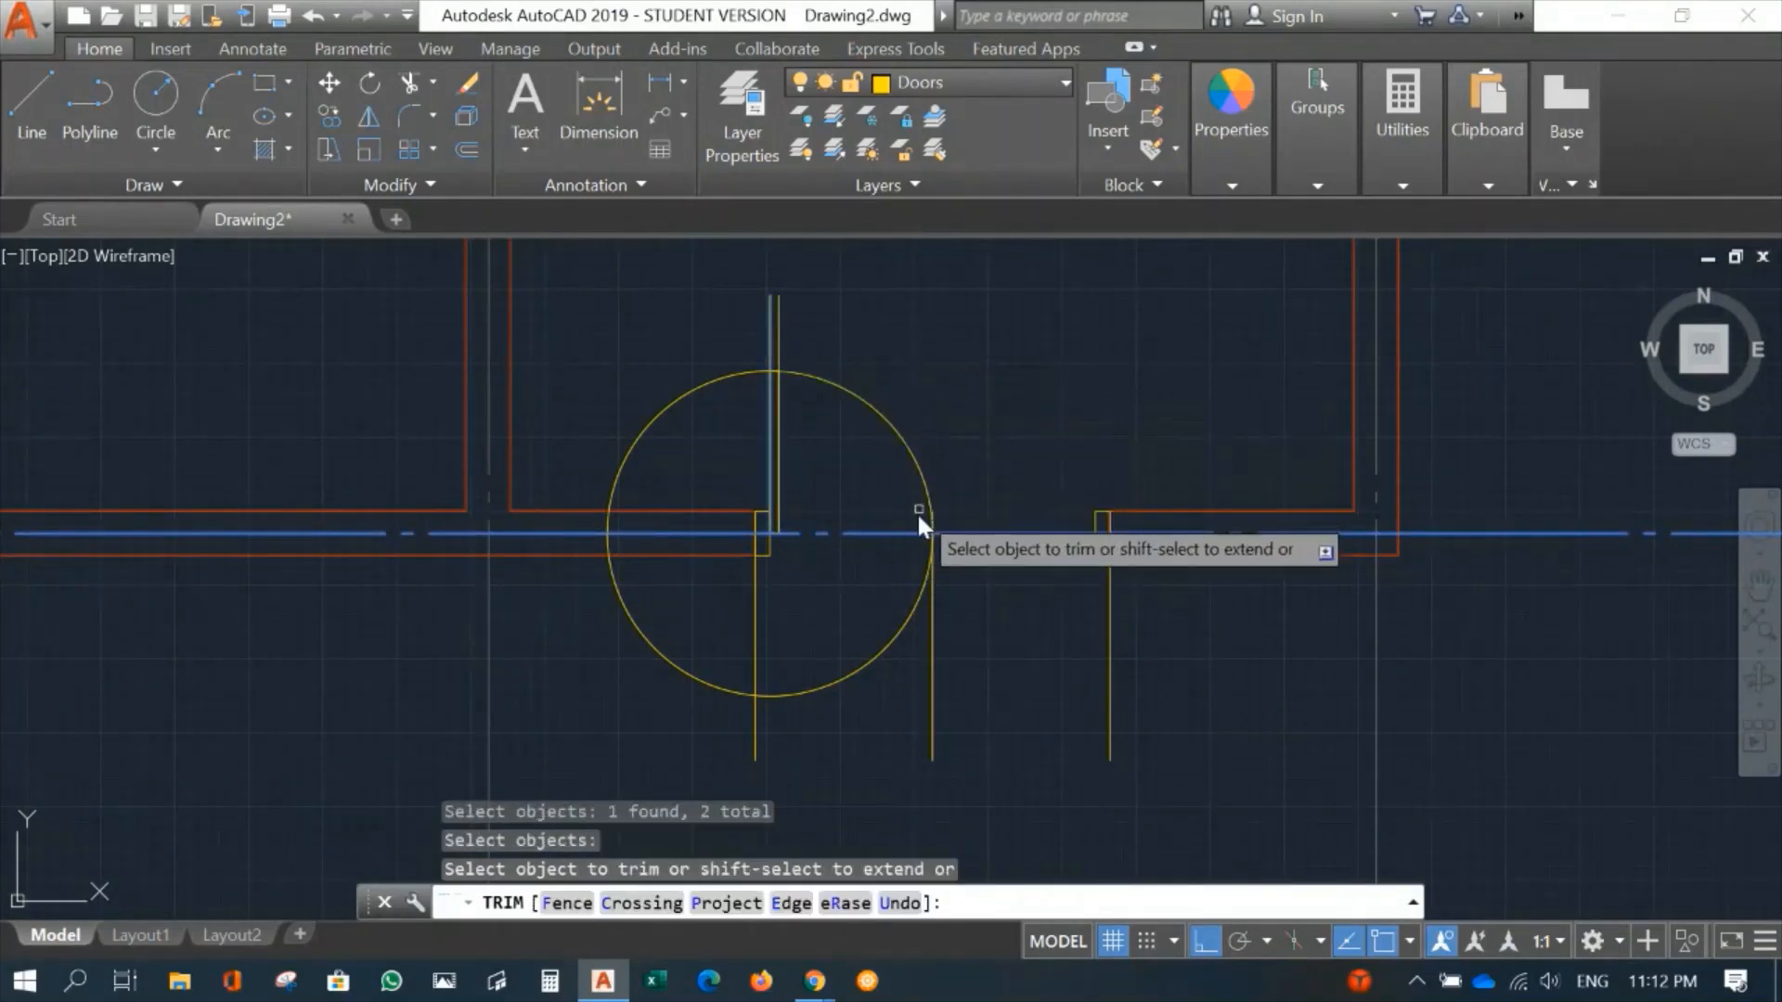
{"action": "left_click", "coordinate": [894, 637]}
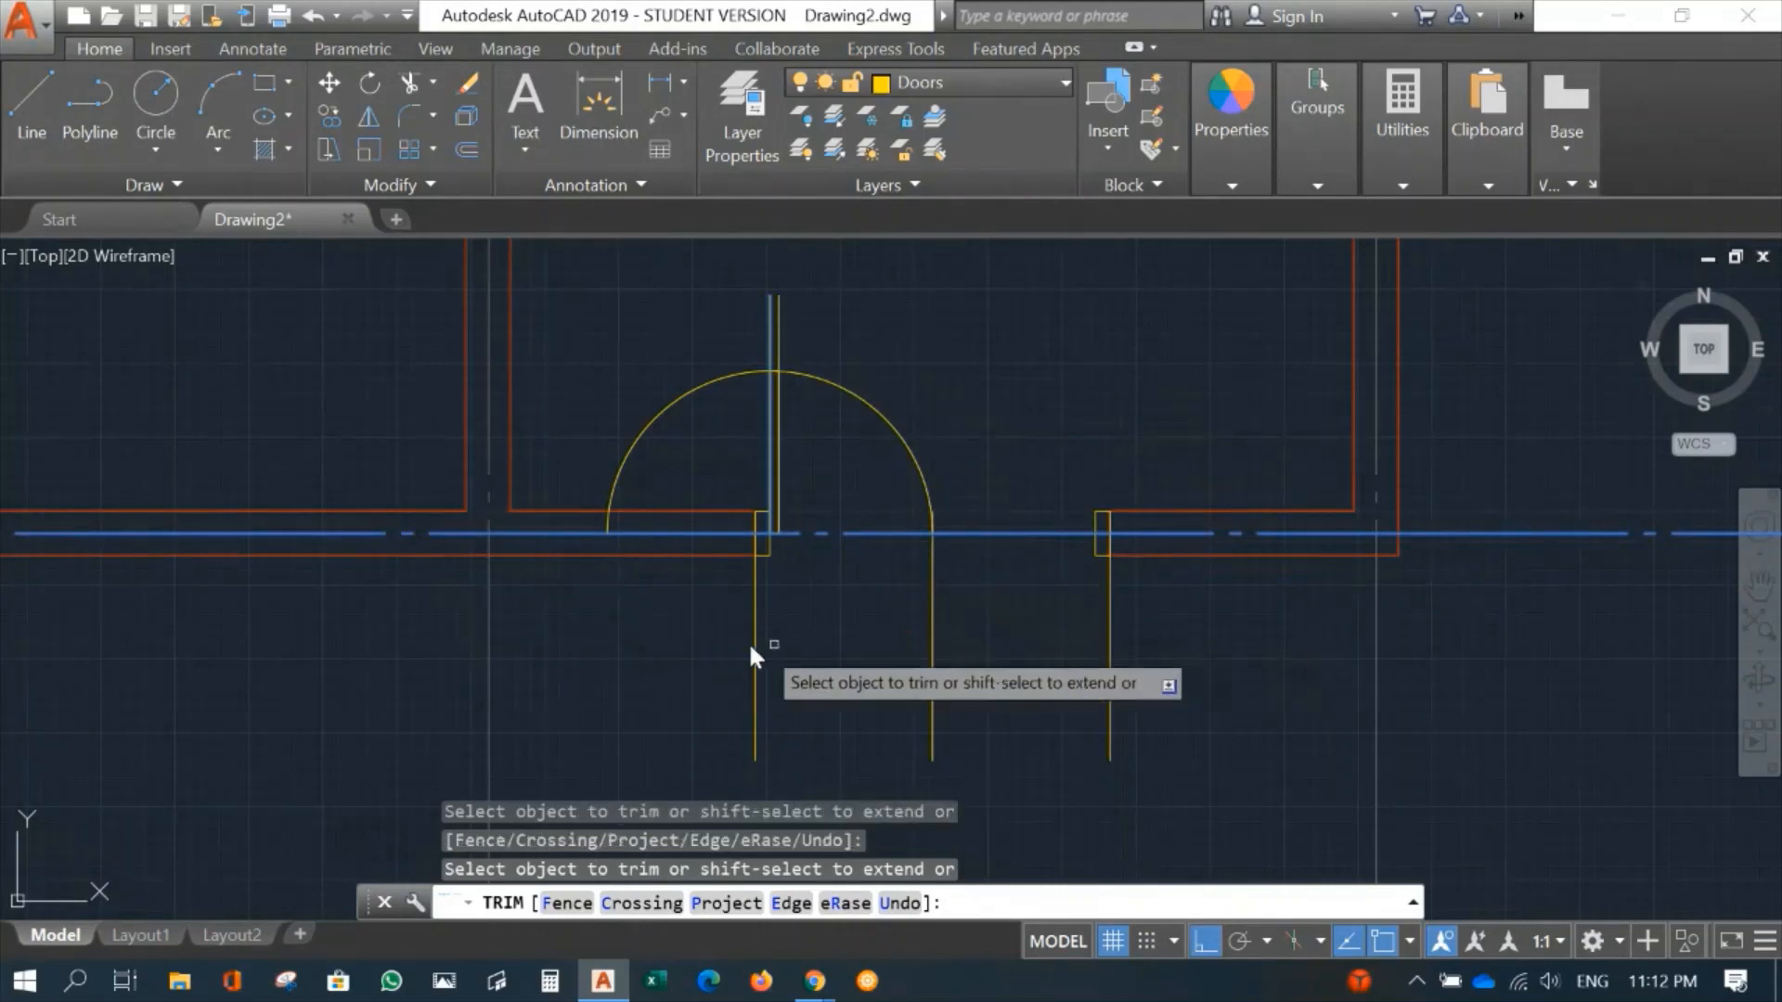
{"action": "left_click", "coordinate": [661, 414]}
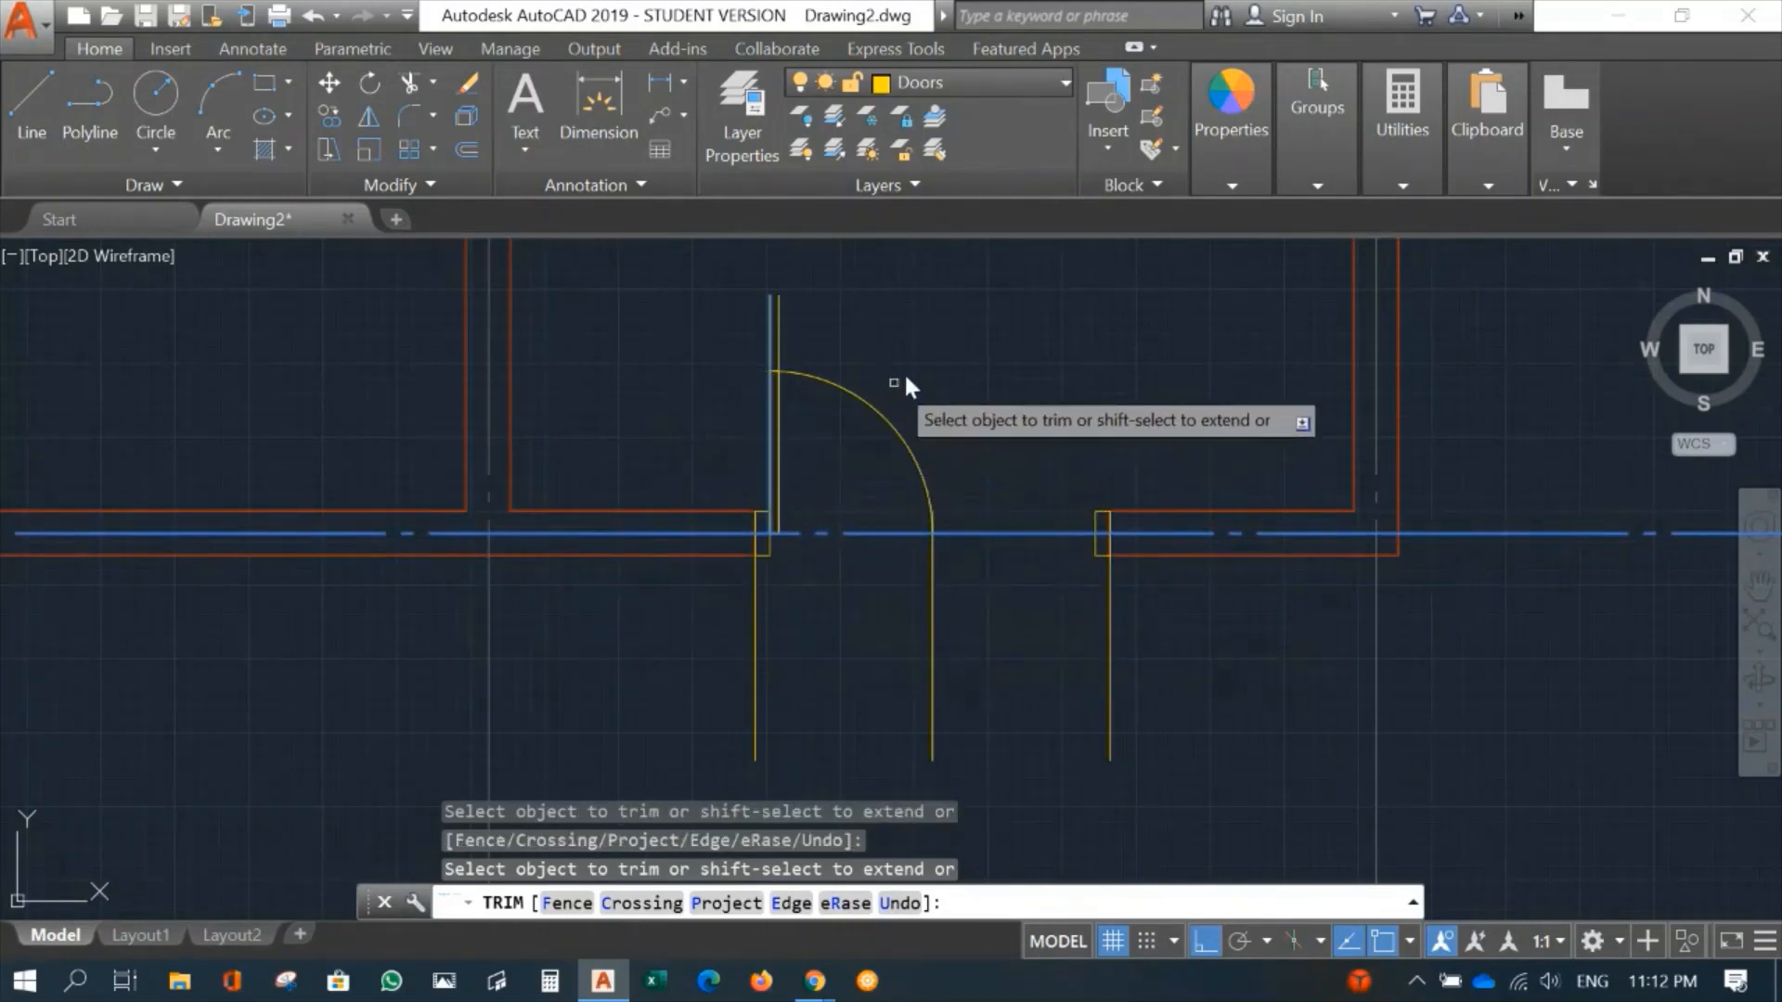
{"action": "key", "text": "Return"}
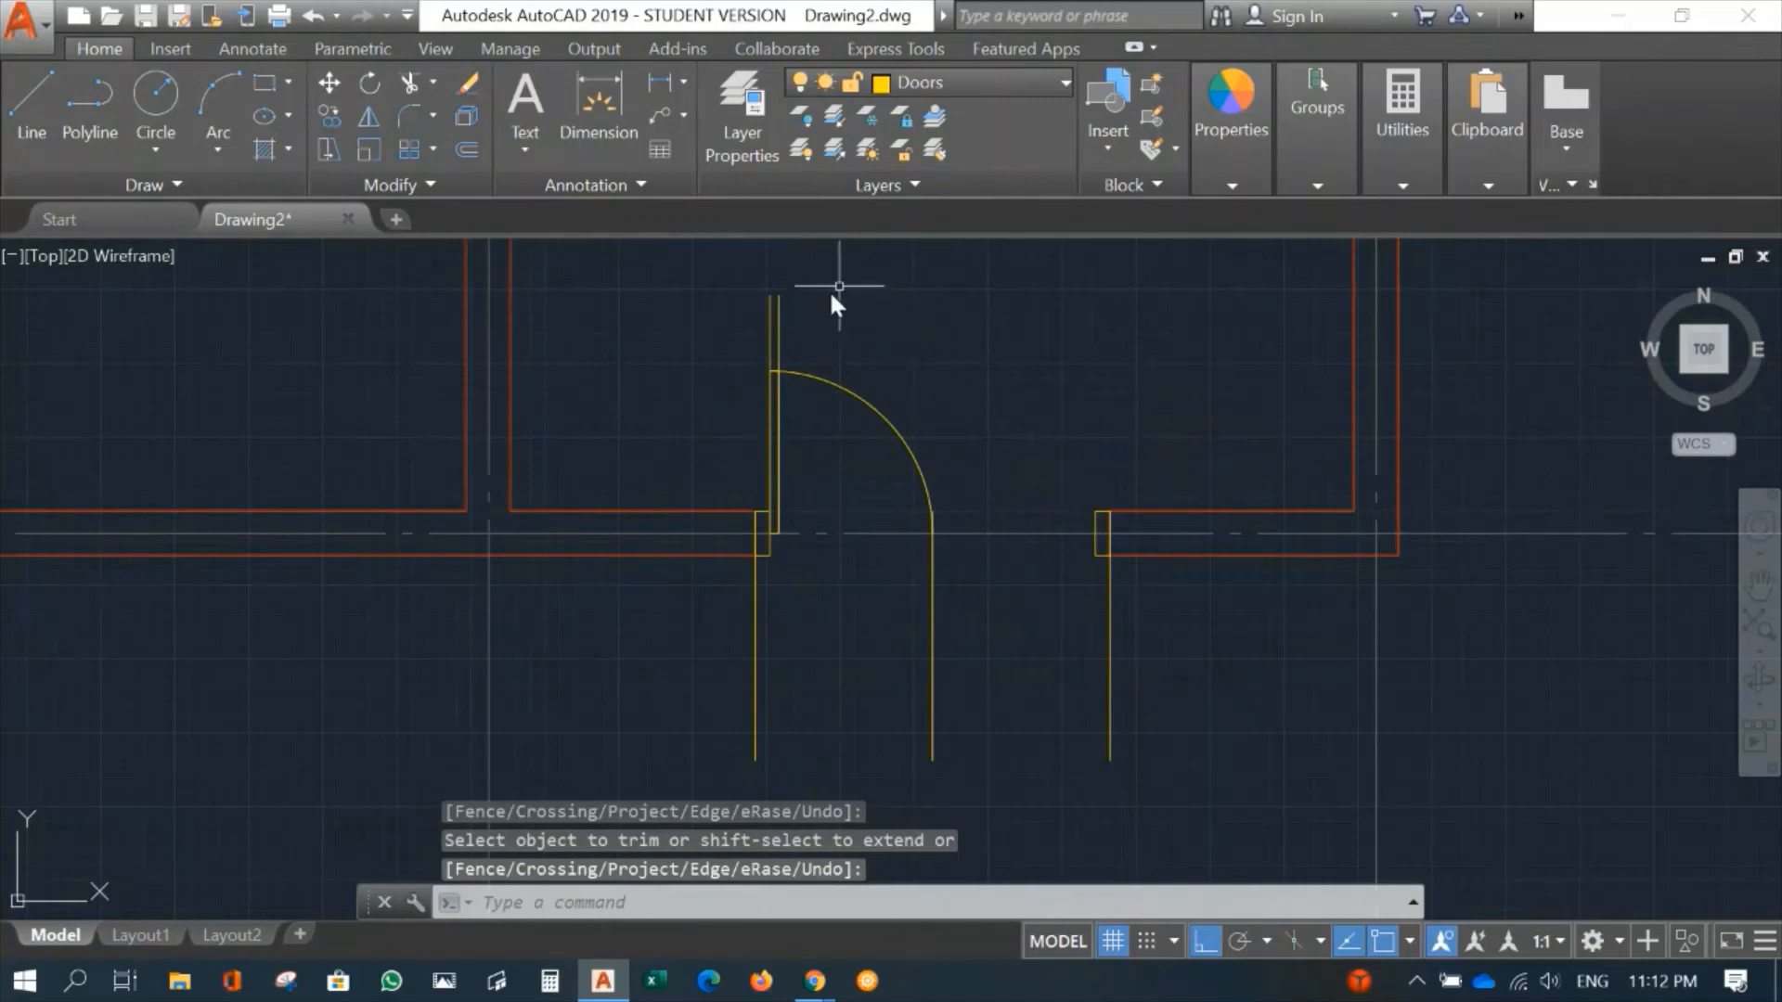
Step: Erase the two long vertical construction lines of the door leaf, keeping the rectangle
{"action": "left_click", "coordinate": [815, 315]}
{"action": "left_click", "coordinate": [744, 295]}
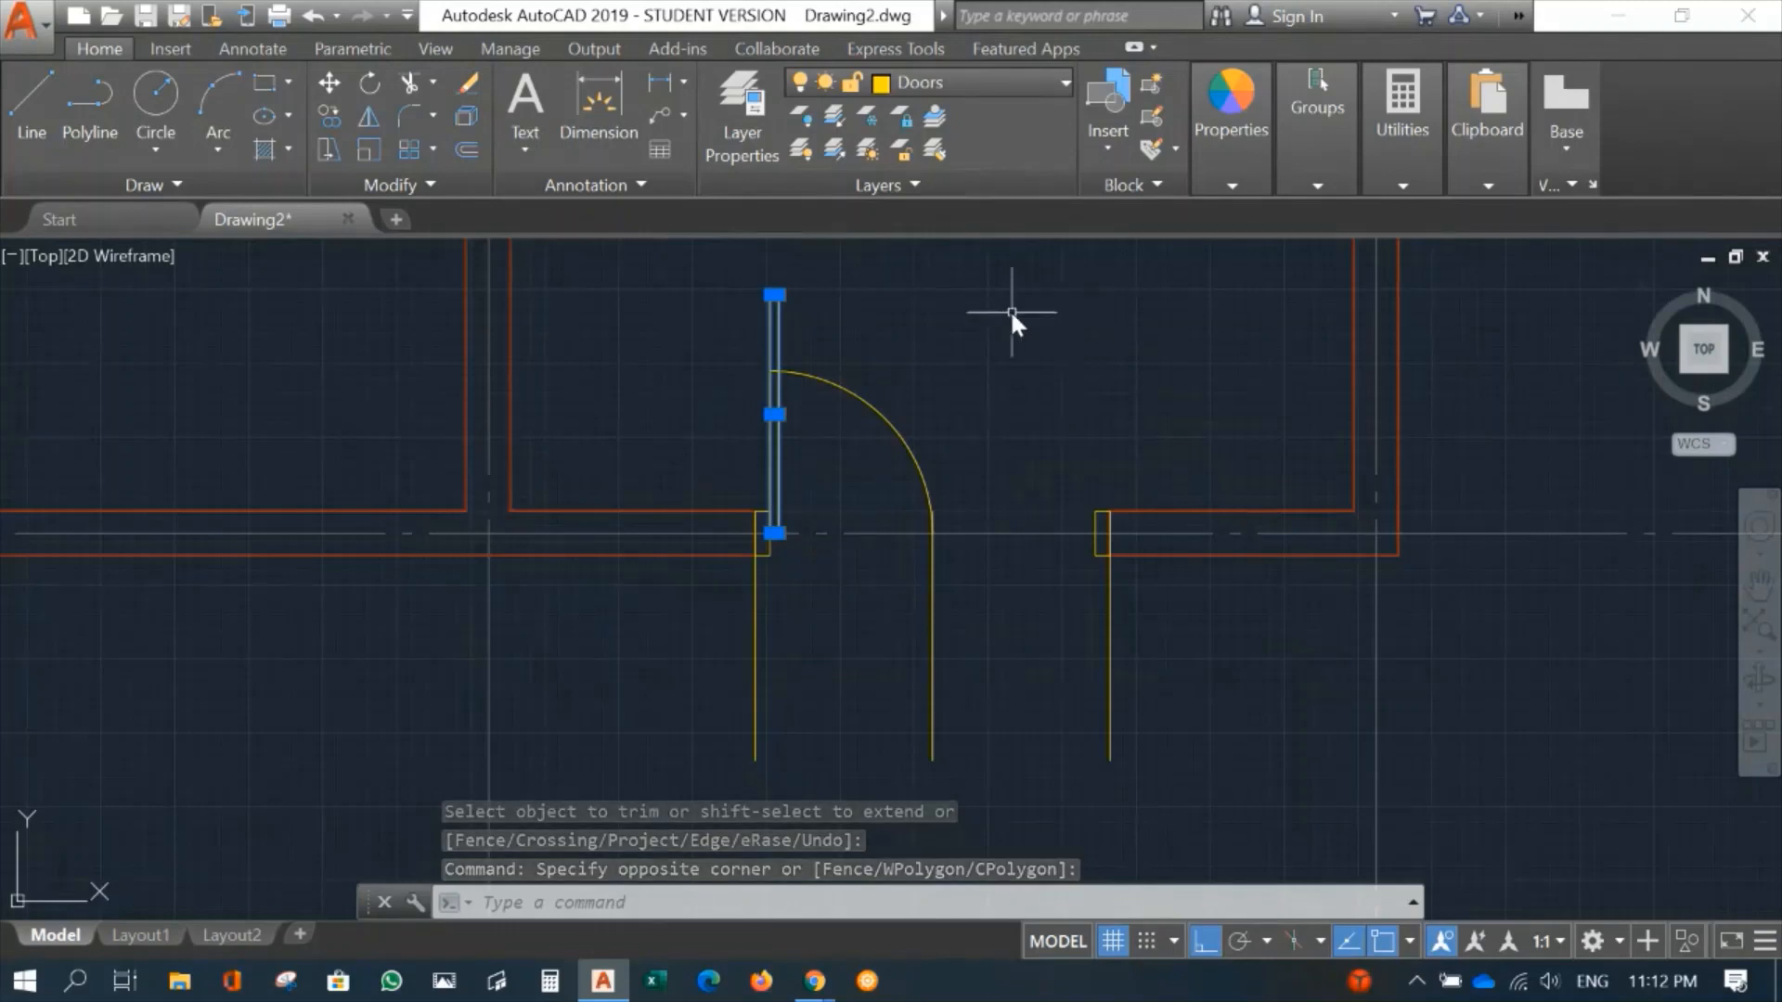
{"action": "type", "text": "E"}
{"action": "key", "text": "Return"}
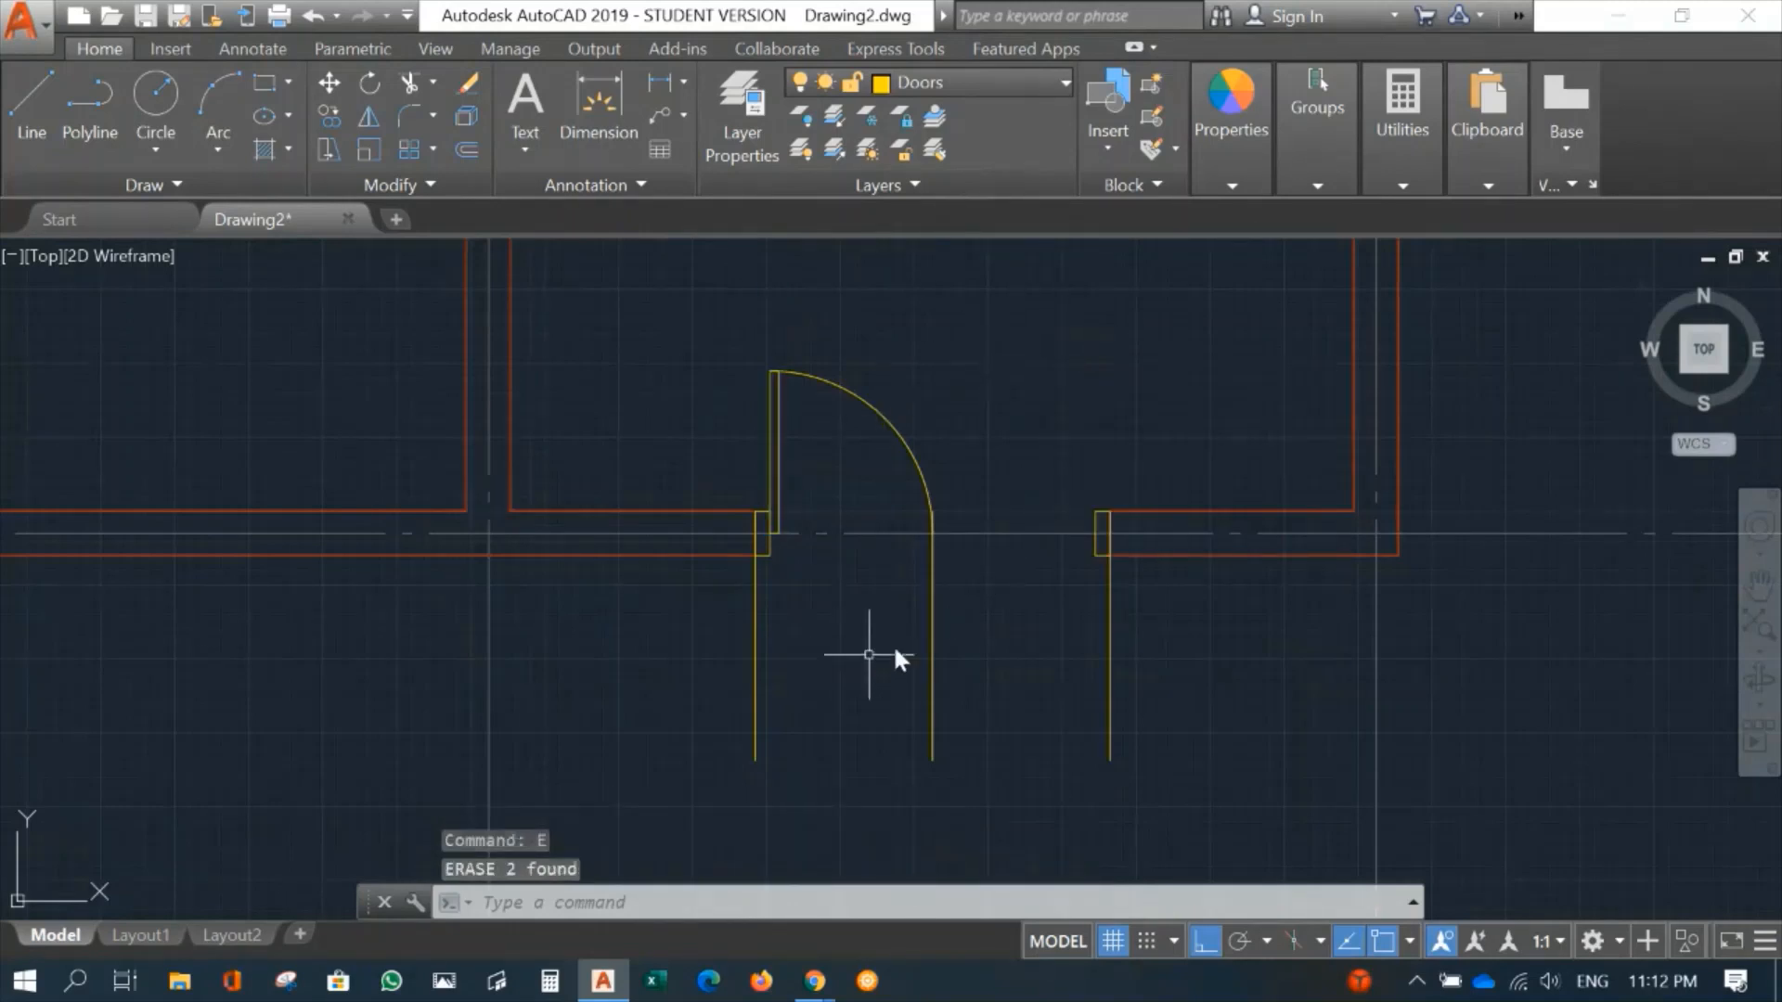
Step: Erase the three vertical construction lines extending below the door opening
{"action": "scroll", "coordinate": [933, 563], "scroll_direction": "up", "scroll_amount": 2}
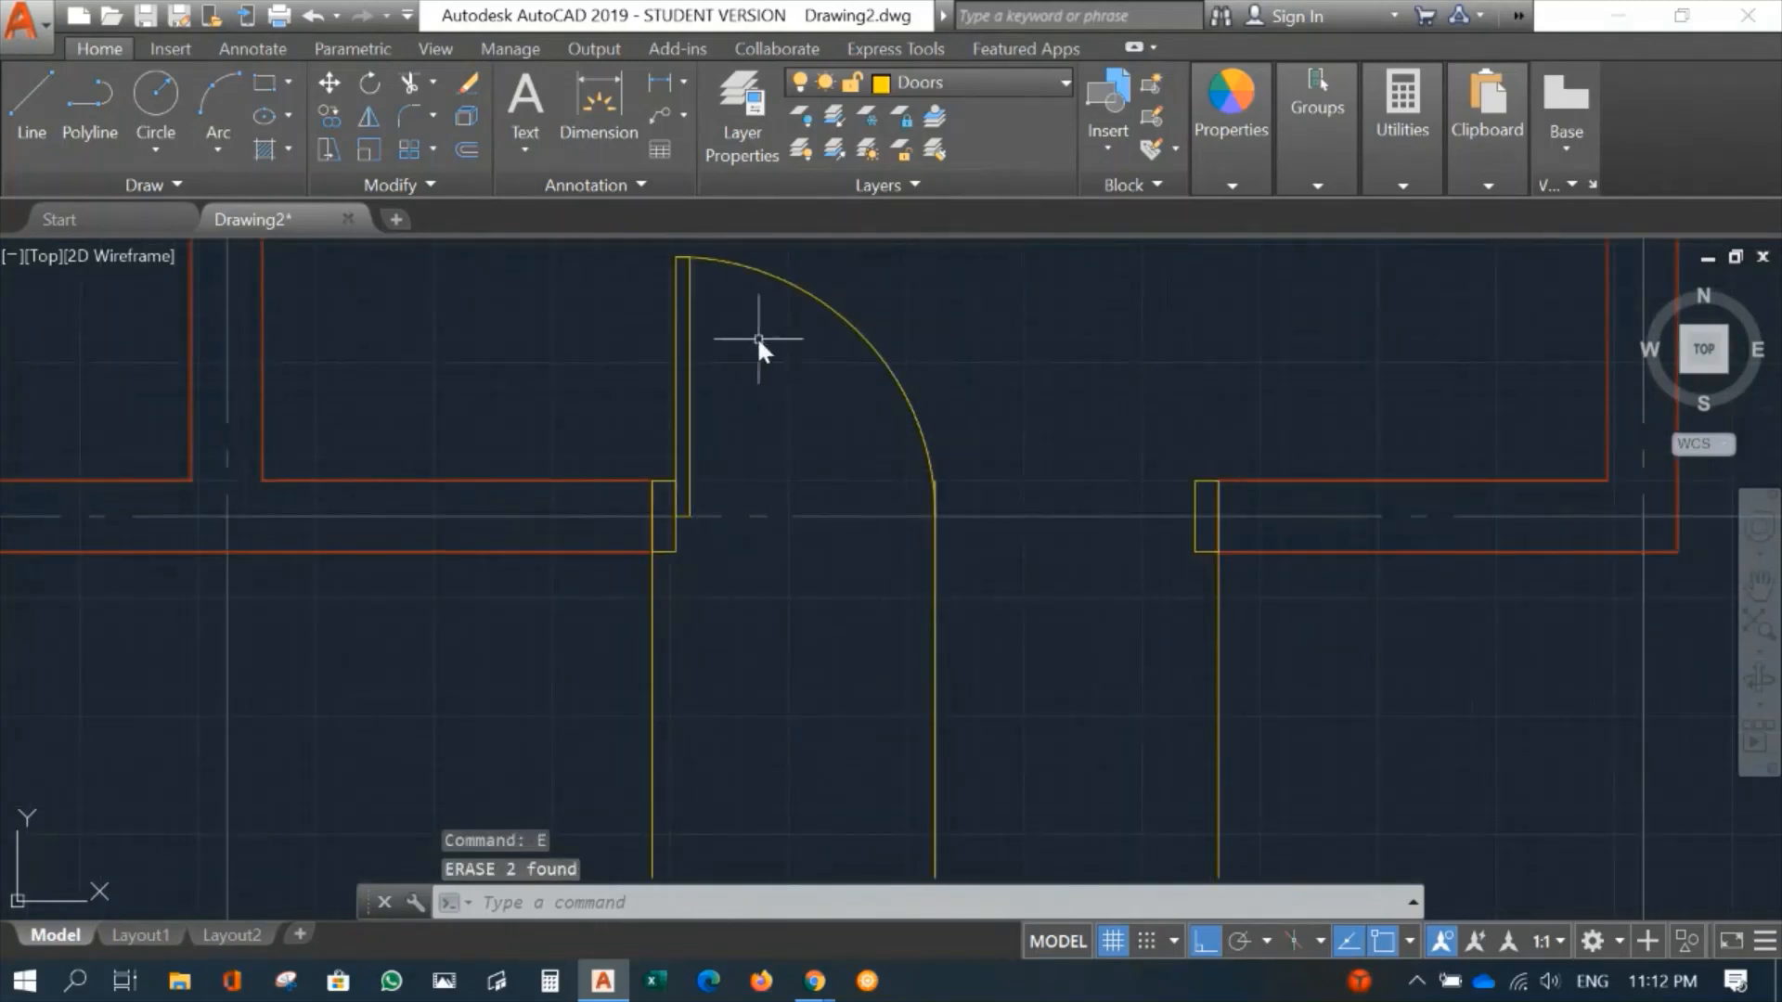
{"action": "middle_click_drag", "start_coordinate": [1151, 741], "coordinate": [1093, 612]}
{"action": "key", "text": "Return"}
{"action": "left_click", "coordinate": [1252, 589]}
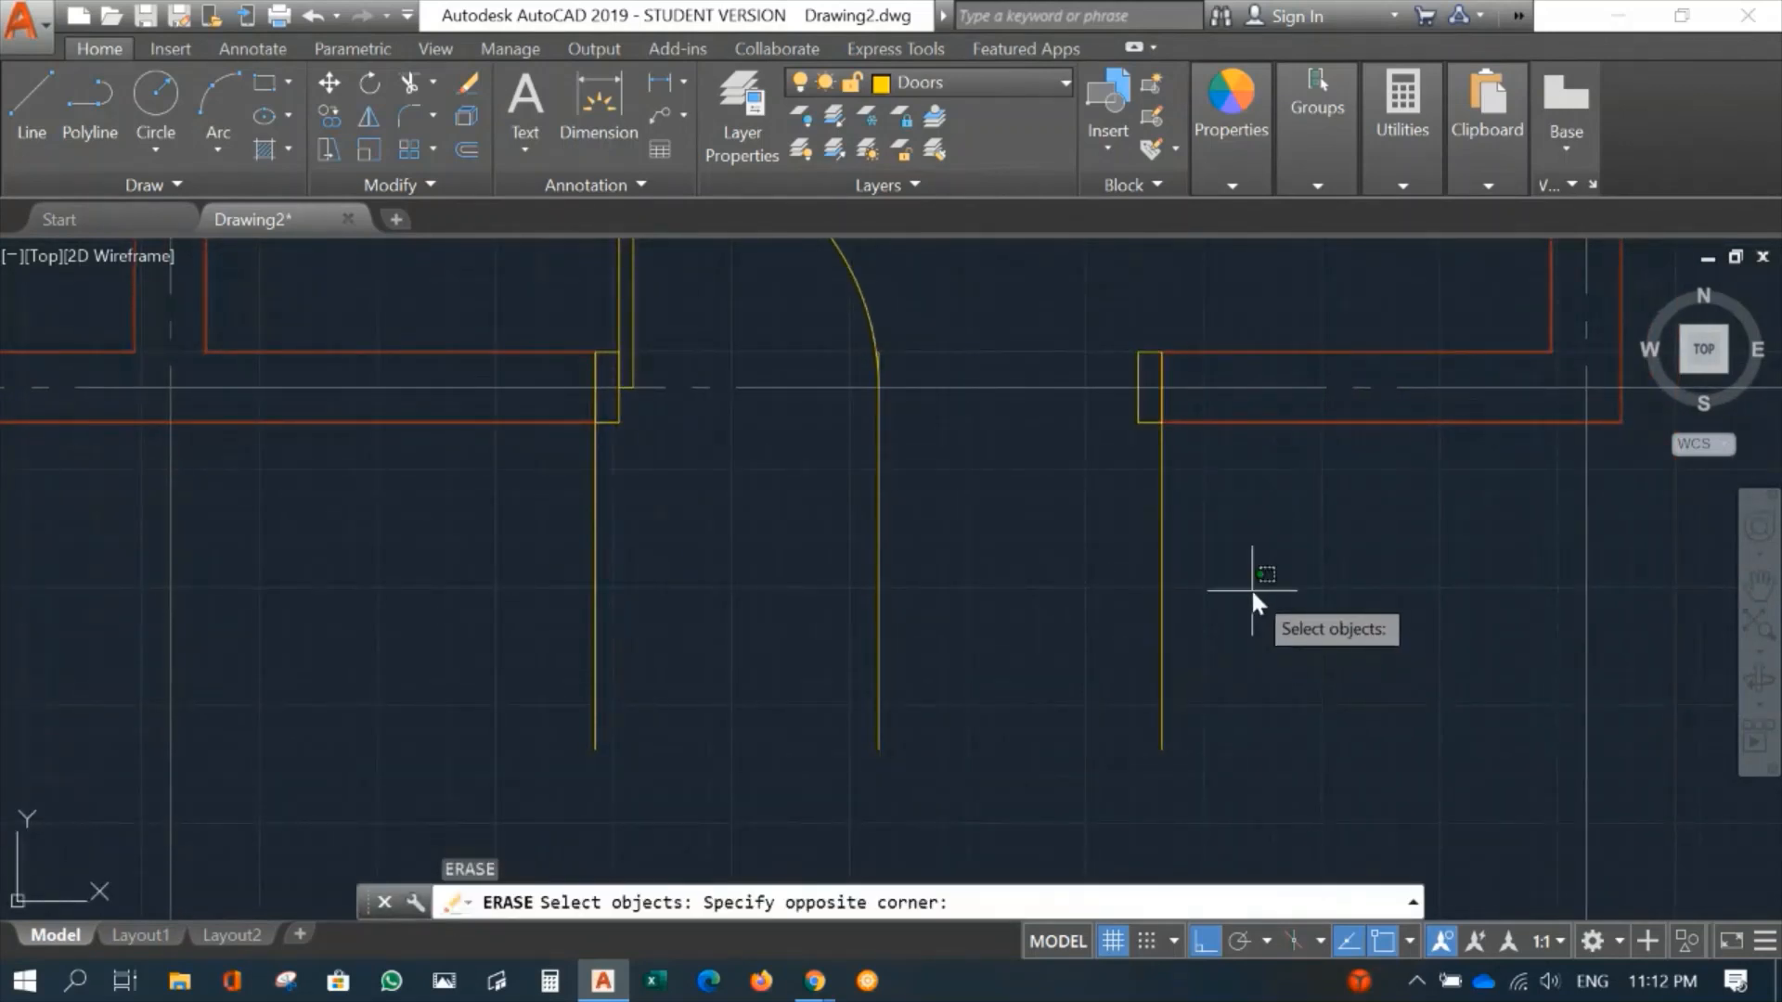
{"action": "left_click", "coordinate": [557, 600]}
{"action": "key", "text": "Return"}
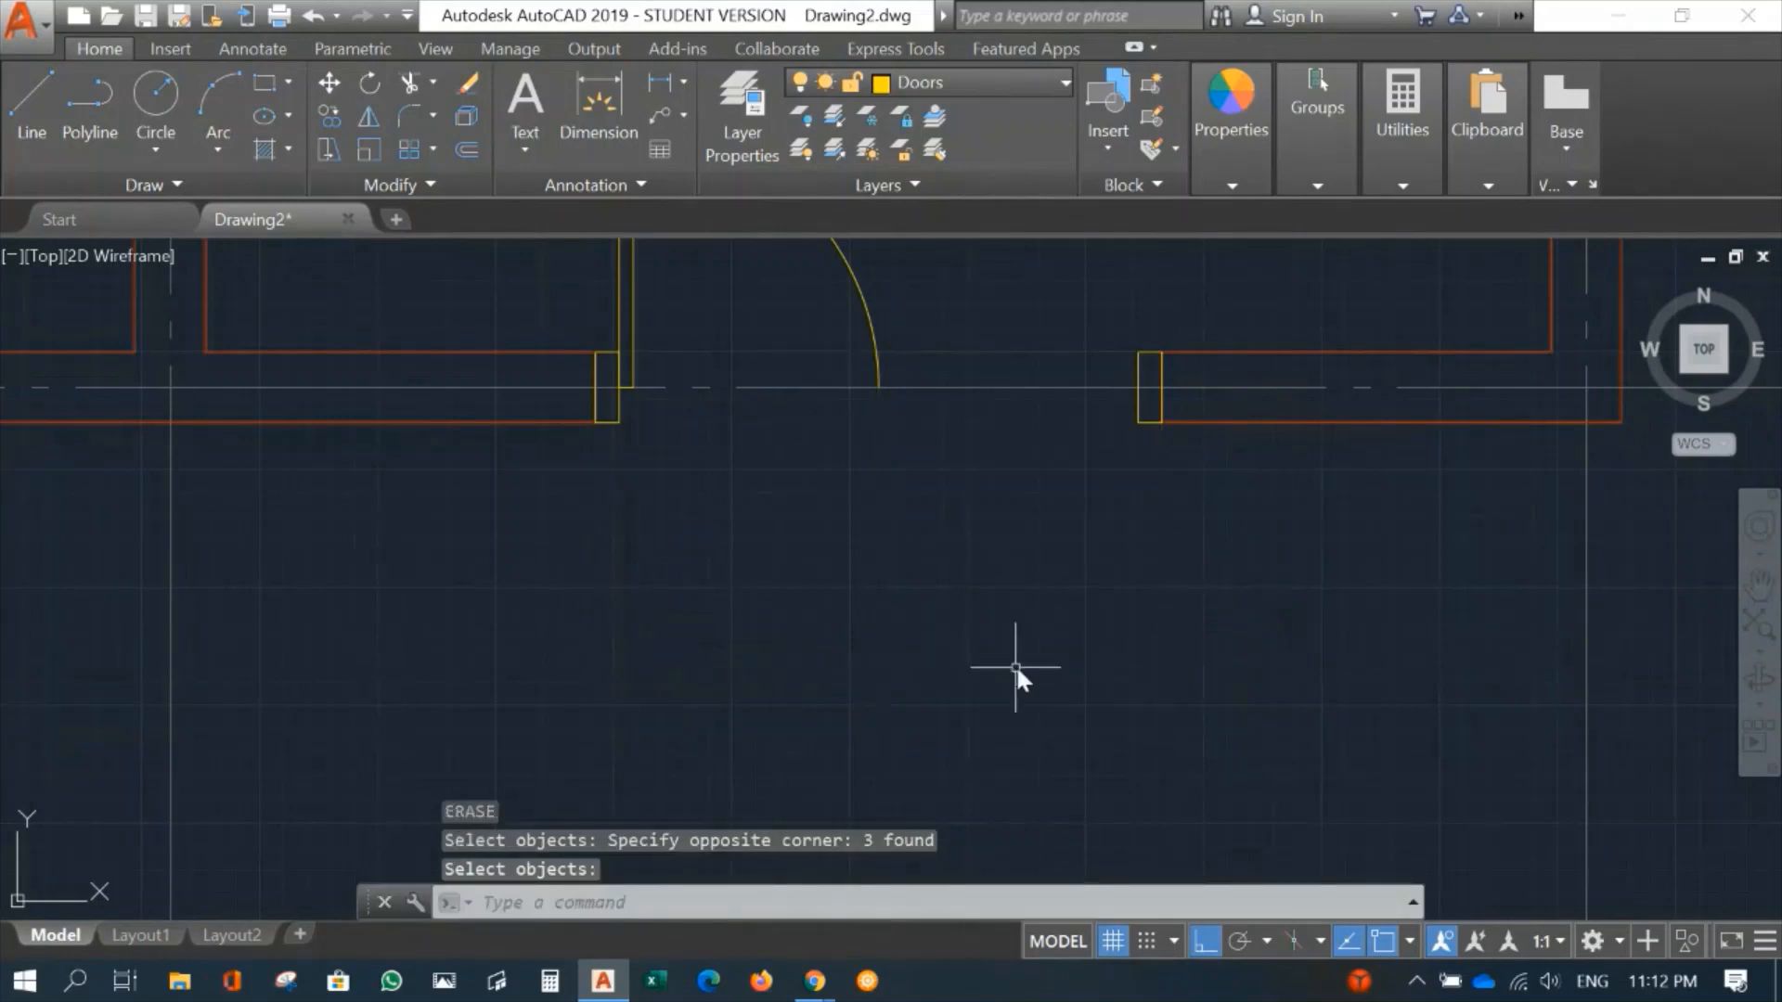
{"action": "middle_click_drag", "start_coordinate": [926, 549], "coordinate": [911, 701]}
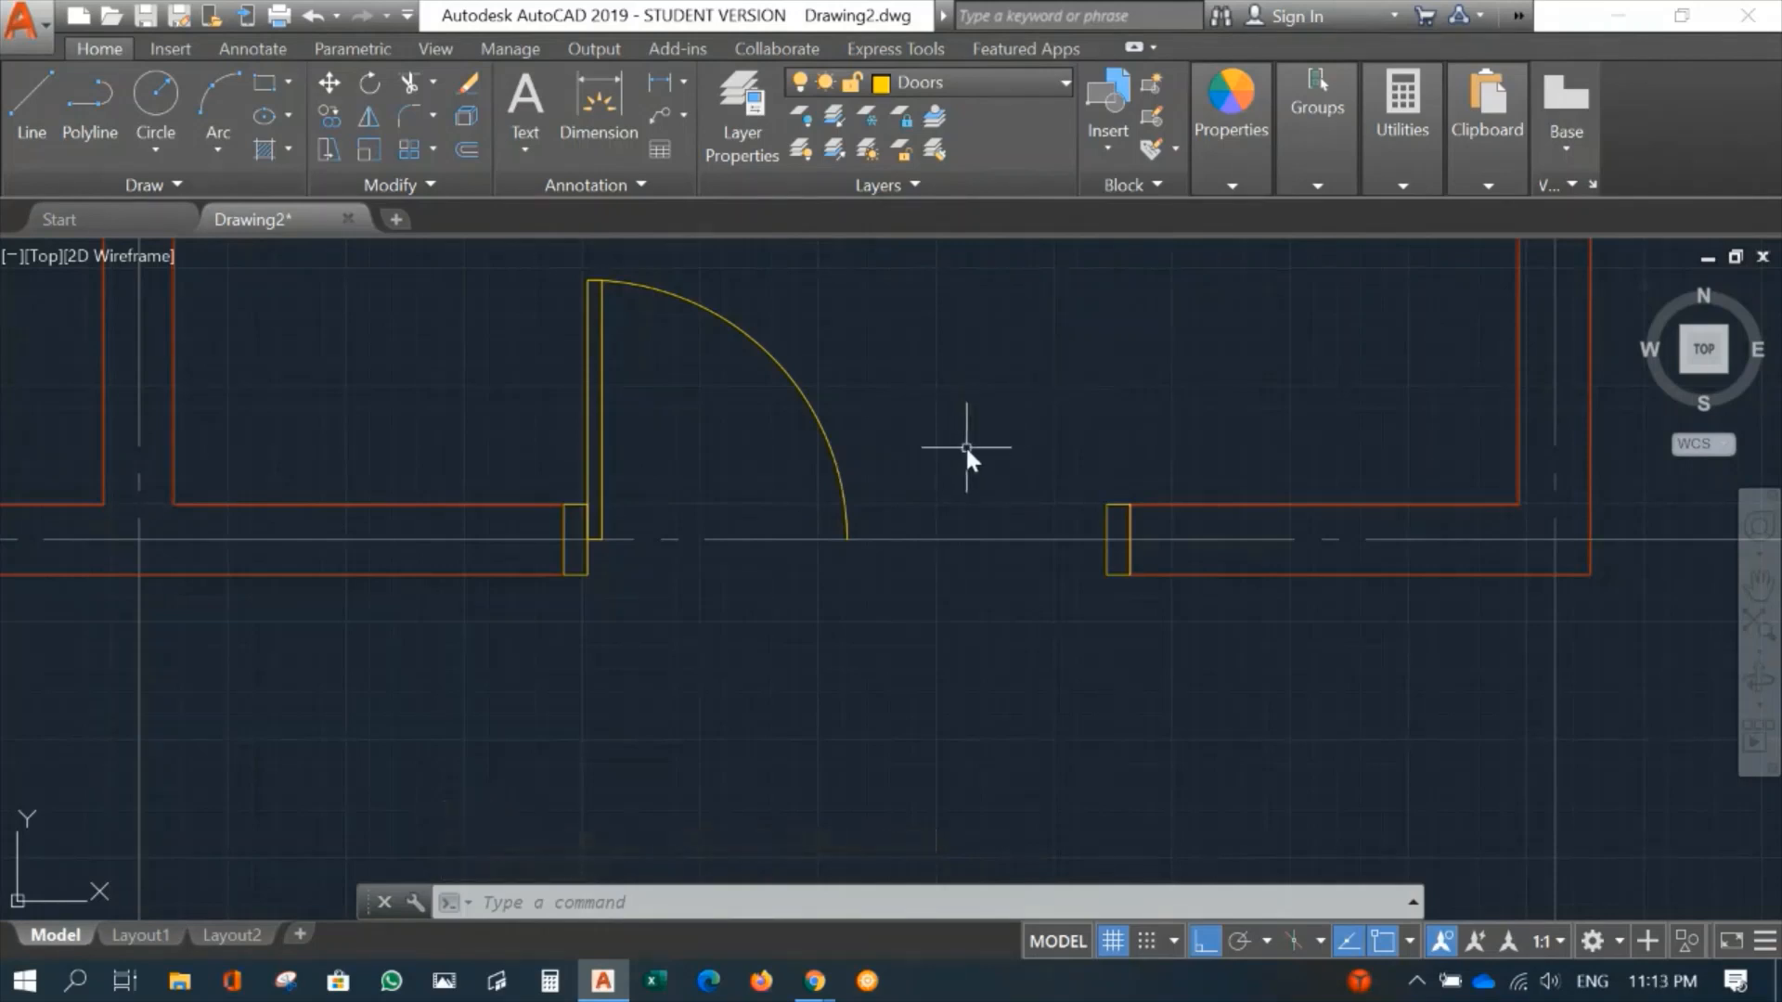
Step: Mirror the door leaf and swing arc about a vertical line through the arc's lower end, keeping the source objects
{"action": "type", "text": "MI"}
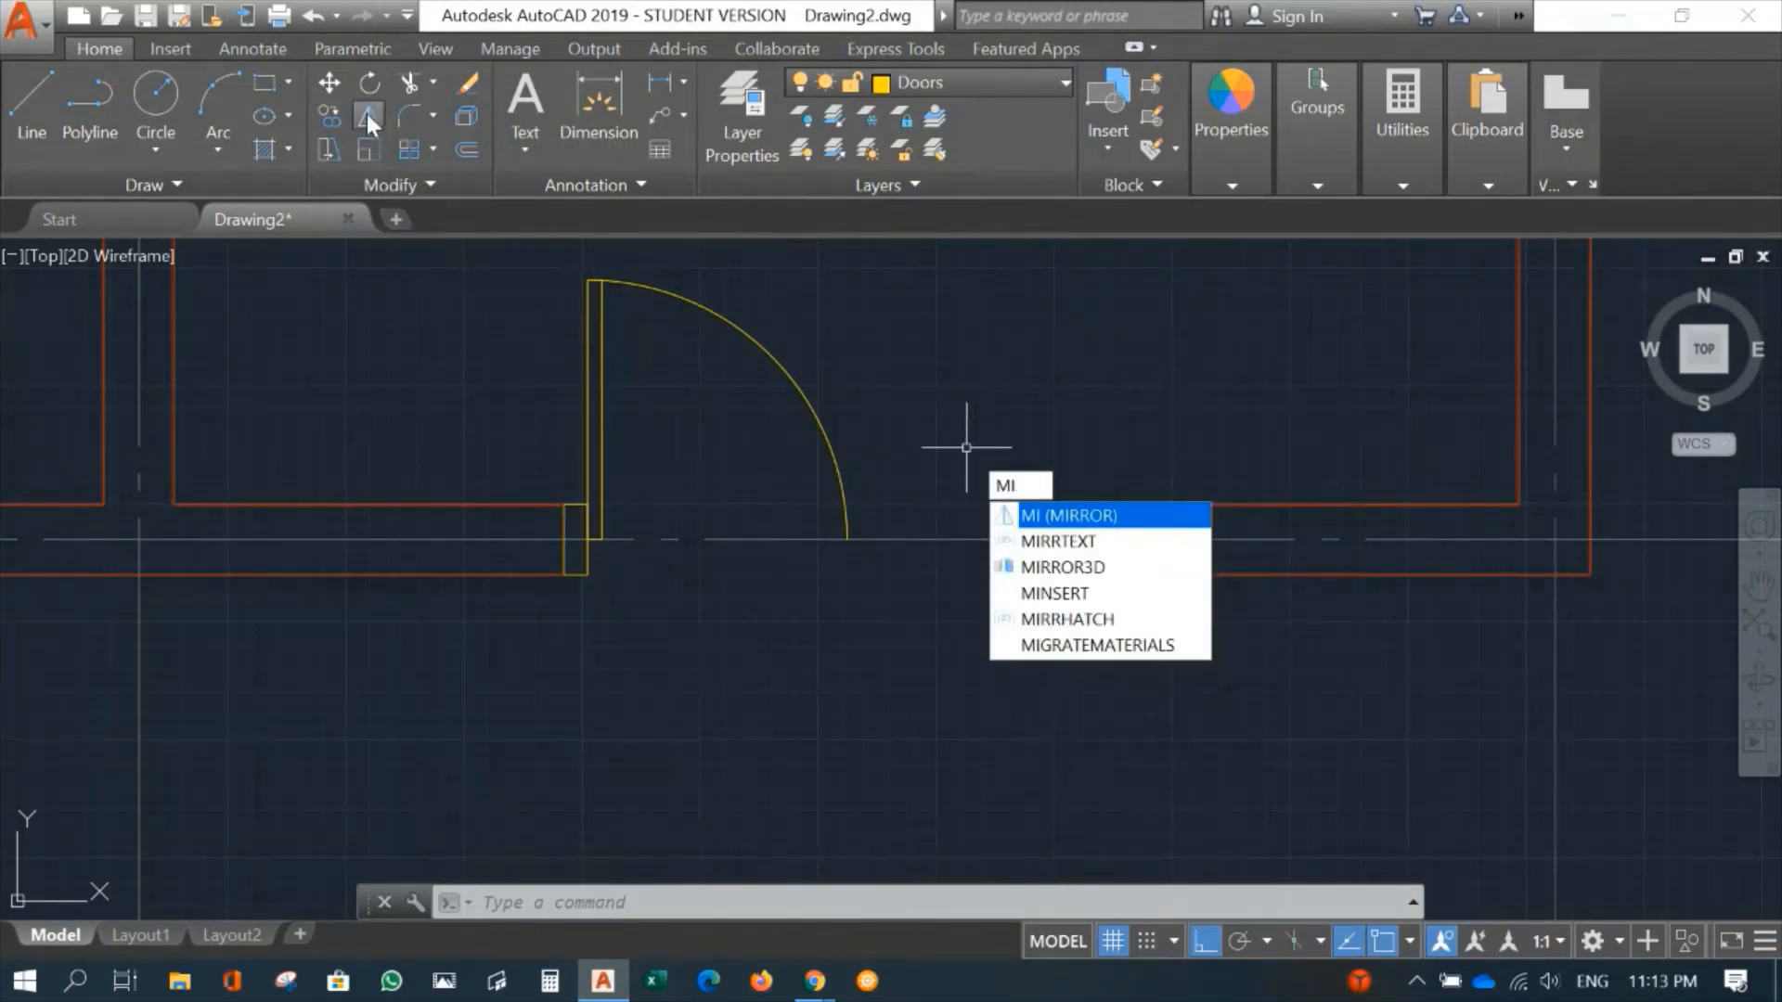
{"action": "key", "text": "Return"}
{"action": "left_click", "coordinate": [837, 295]}
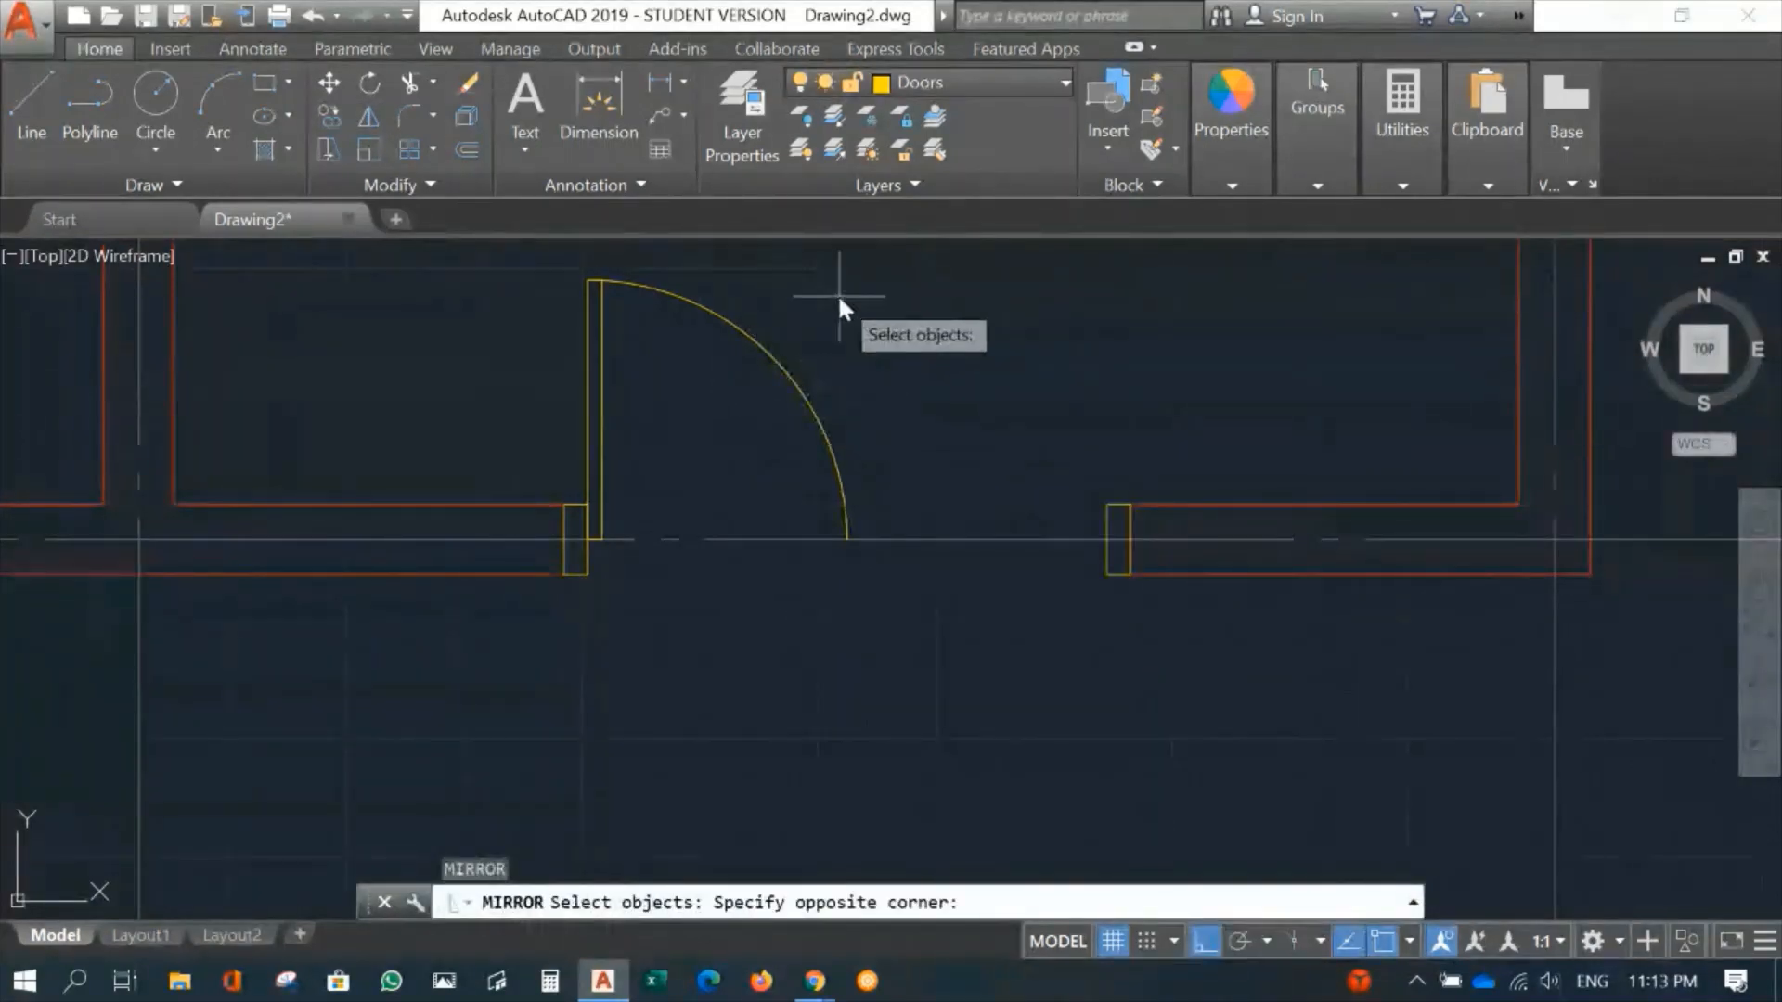
{"action": "left_click", "coordinate": [546, 375]}
{"action": "key", "text": "Return"}
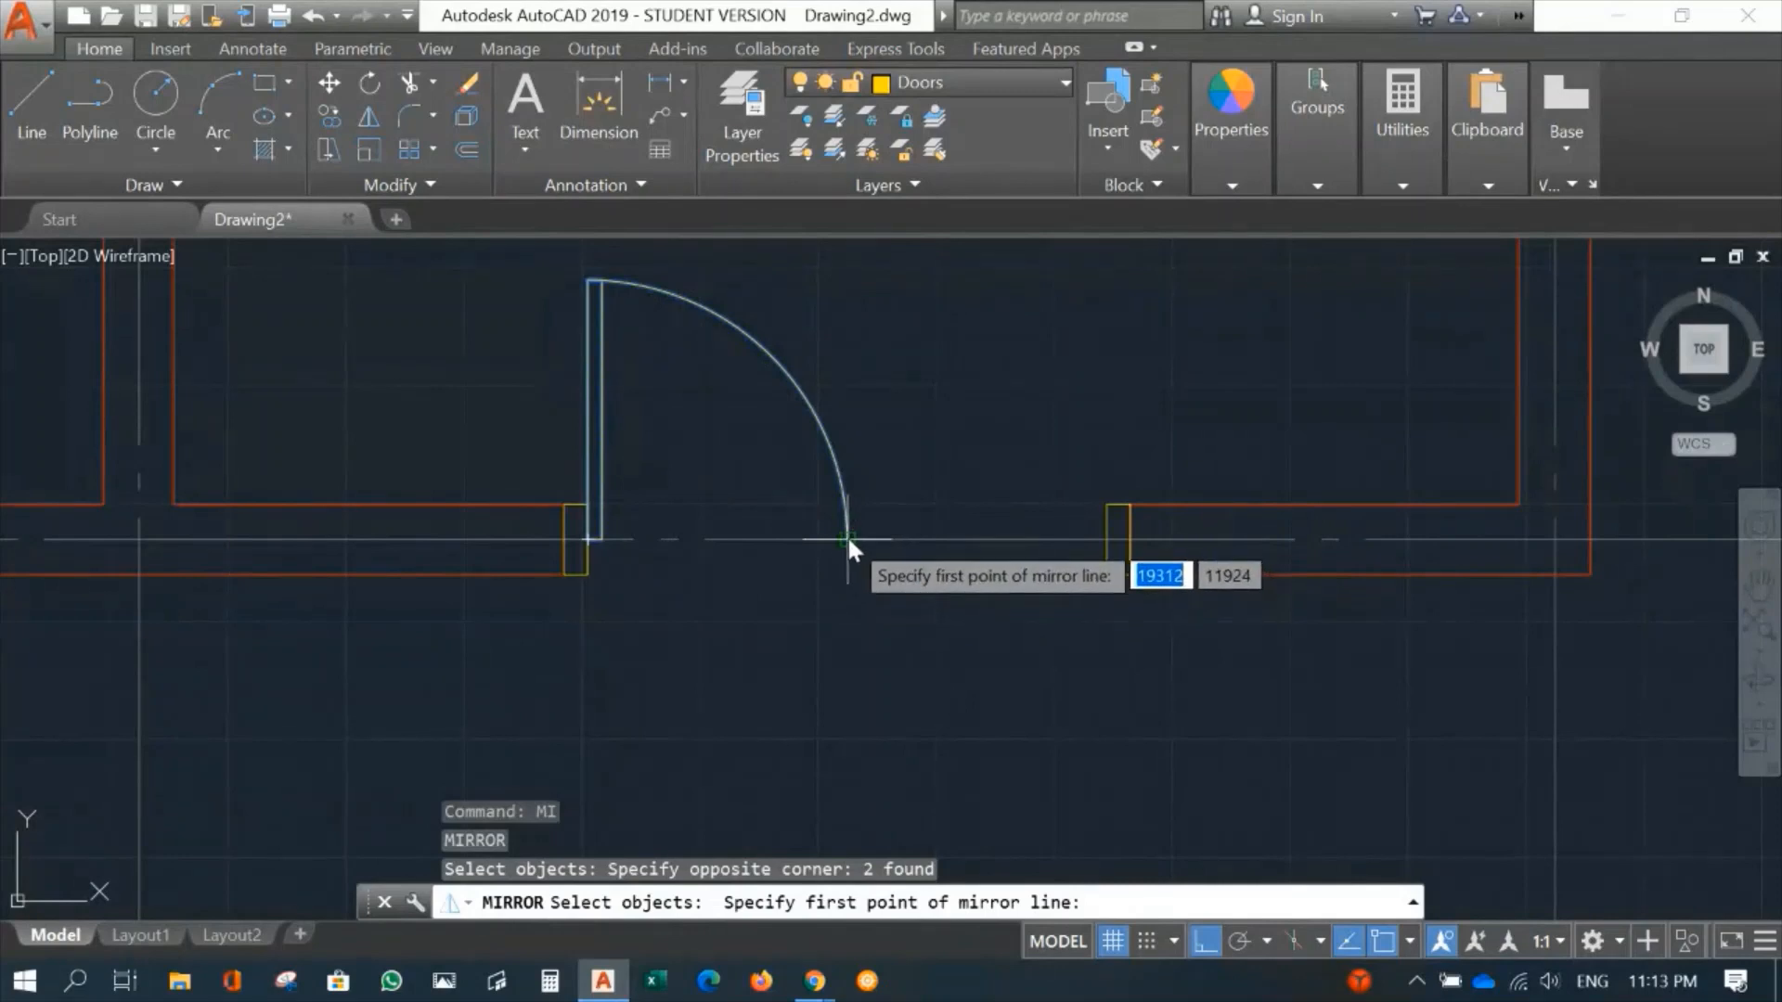
{"action": "left_click", "coordinate": [846, 536]}
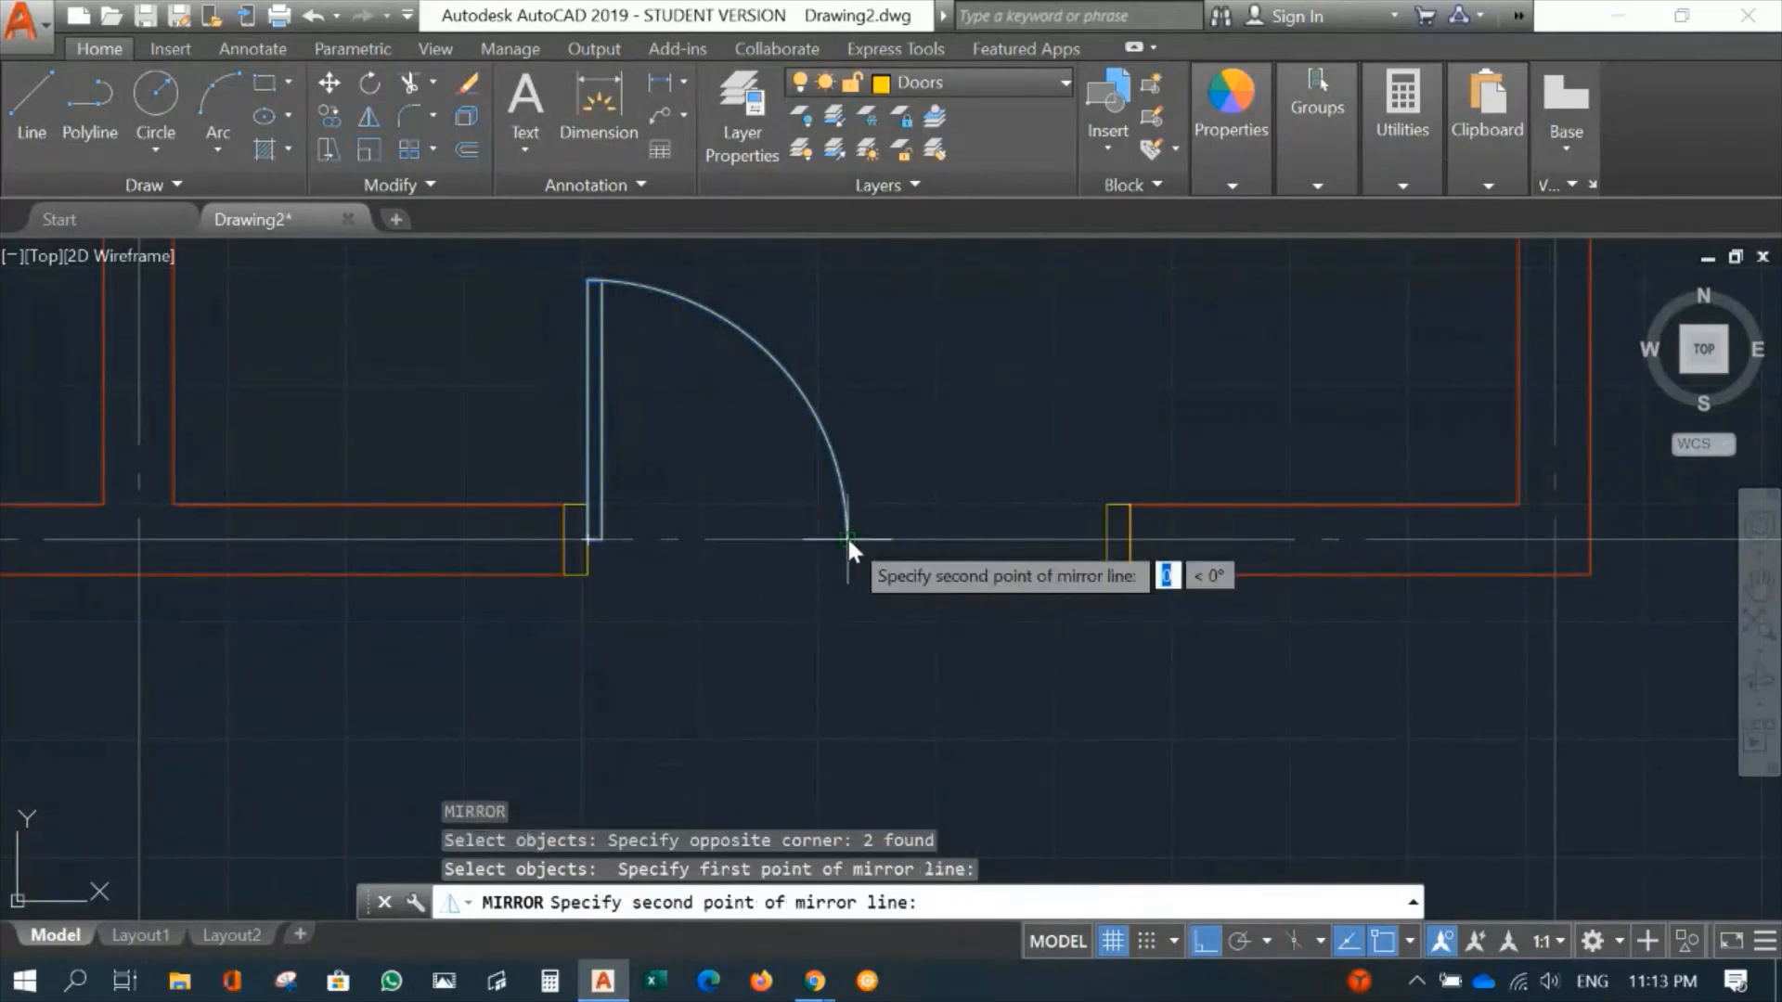
{"action": "left_click", "coordinate": [860, 739]}
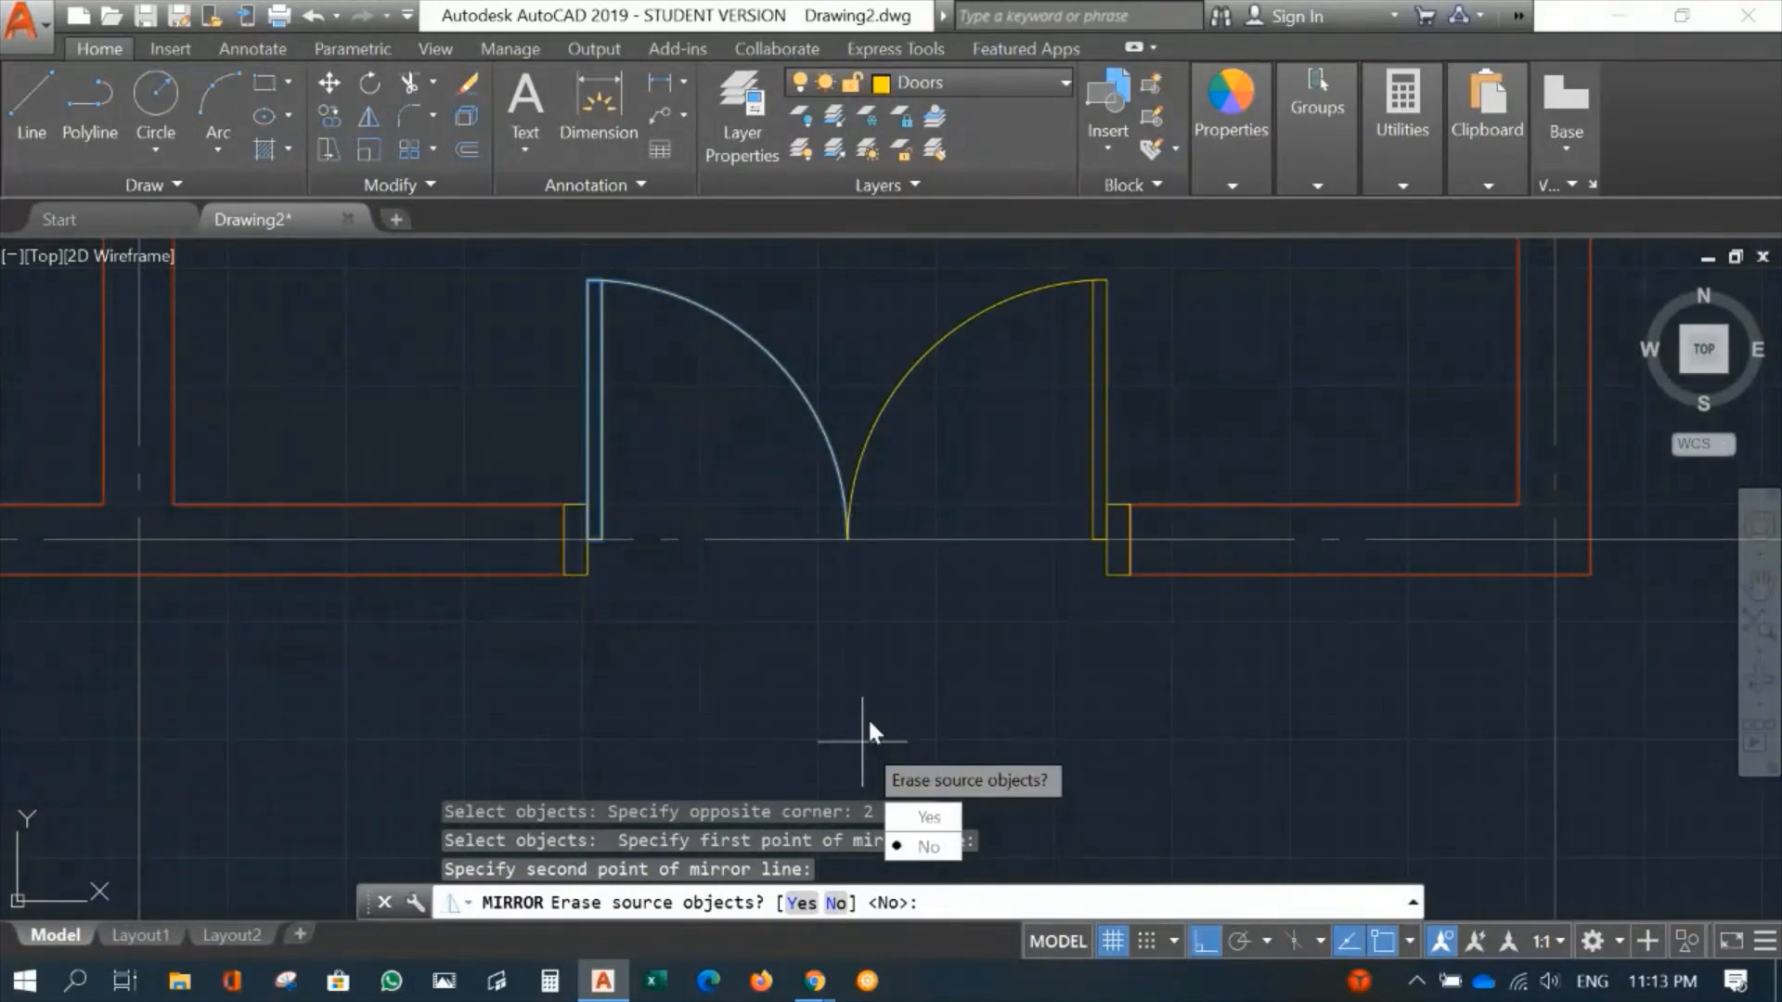
{"action": "type", "text": "n"}
{"action": "key", "text": "Return"}
{"action": "scroll", "coordinate": [878, 720], "scroll_direction": "down", "scroll_amount": 6}
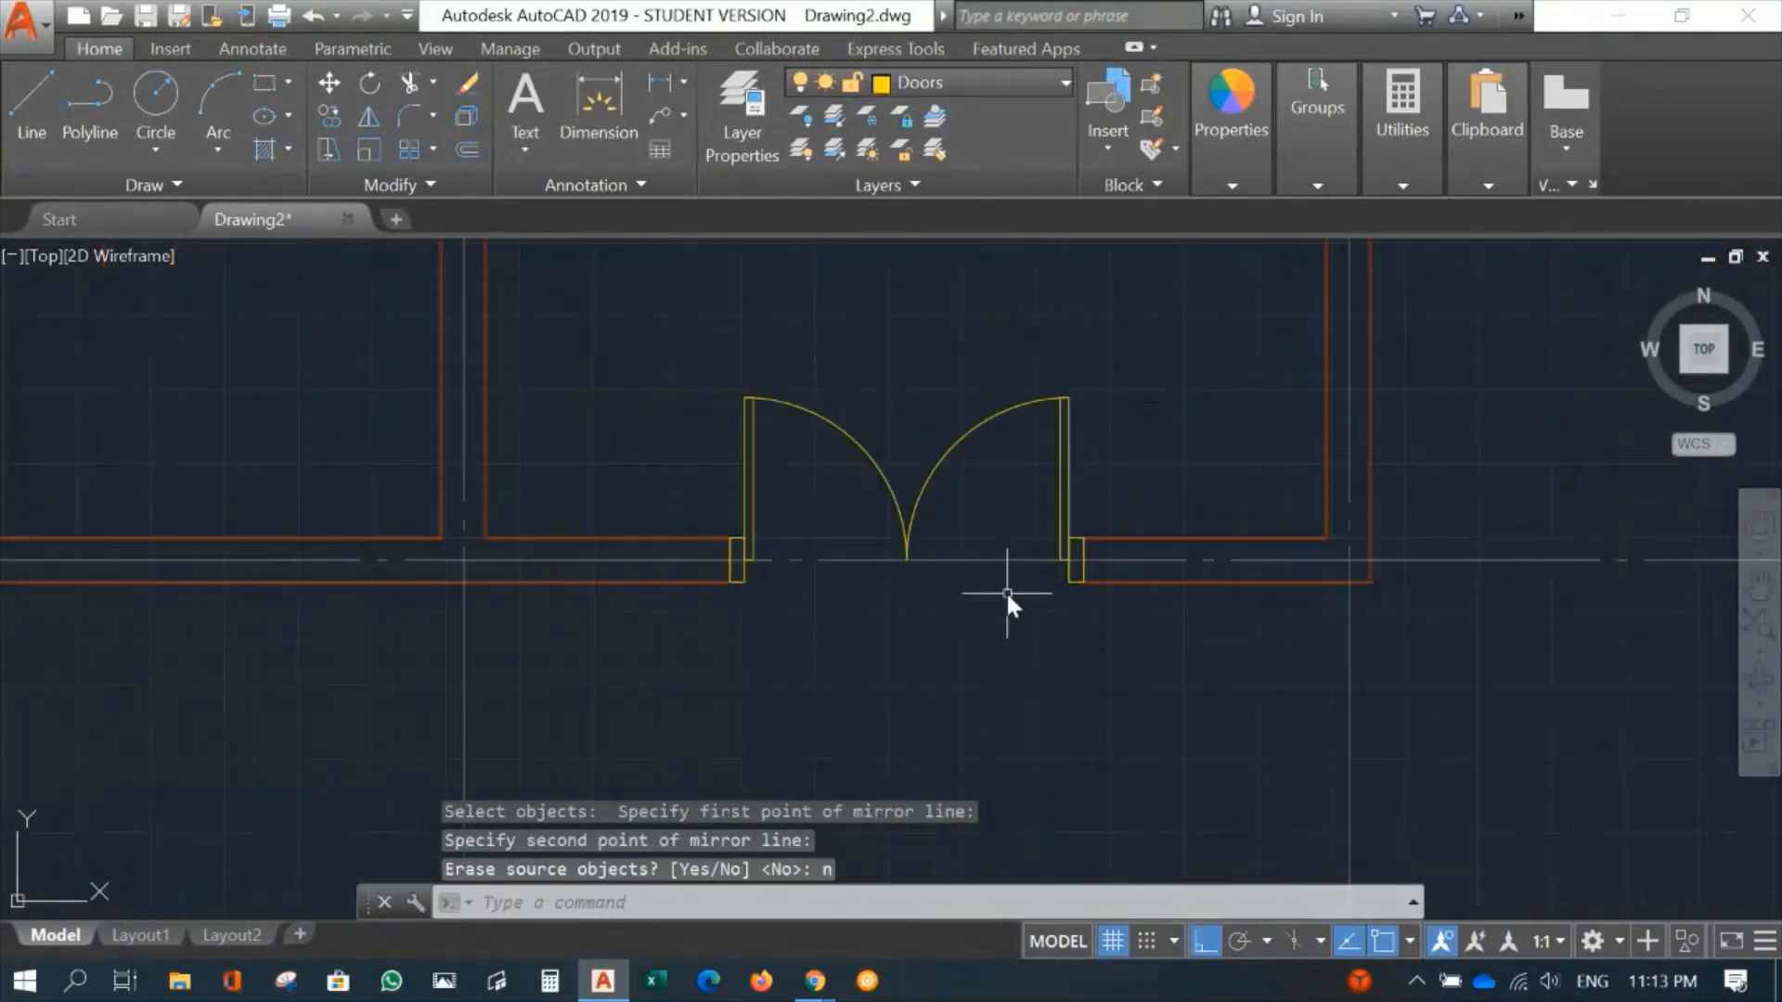
Step: Make layer 0 current and draw a horizontal line across the opening between the lower inner corners of the two door frames
{"action": "mouse_move", "coordinate": [1185, 622]}
{"action": "middle_mouse_down"}
{"action": "mouse_move", "coordinate": [903, 705]}
{"action": "mouse_move", "coordinate": [907, 616]}
{"action": "middle_mouse_up"}
{"action": "scroll", "coordinate": [901, 609], "scroll_direction": "up", "scroll_amount": 4}
{"action": "scroll", "coordinate": [902, 609], "scroll_direction": "up", "scroll_amount": 2}
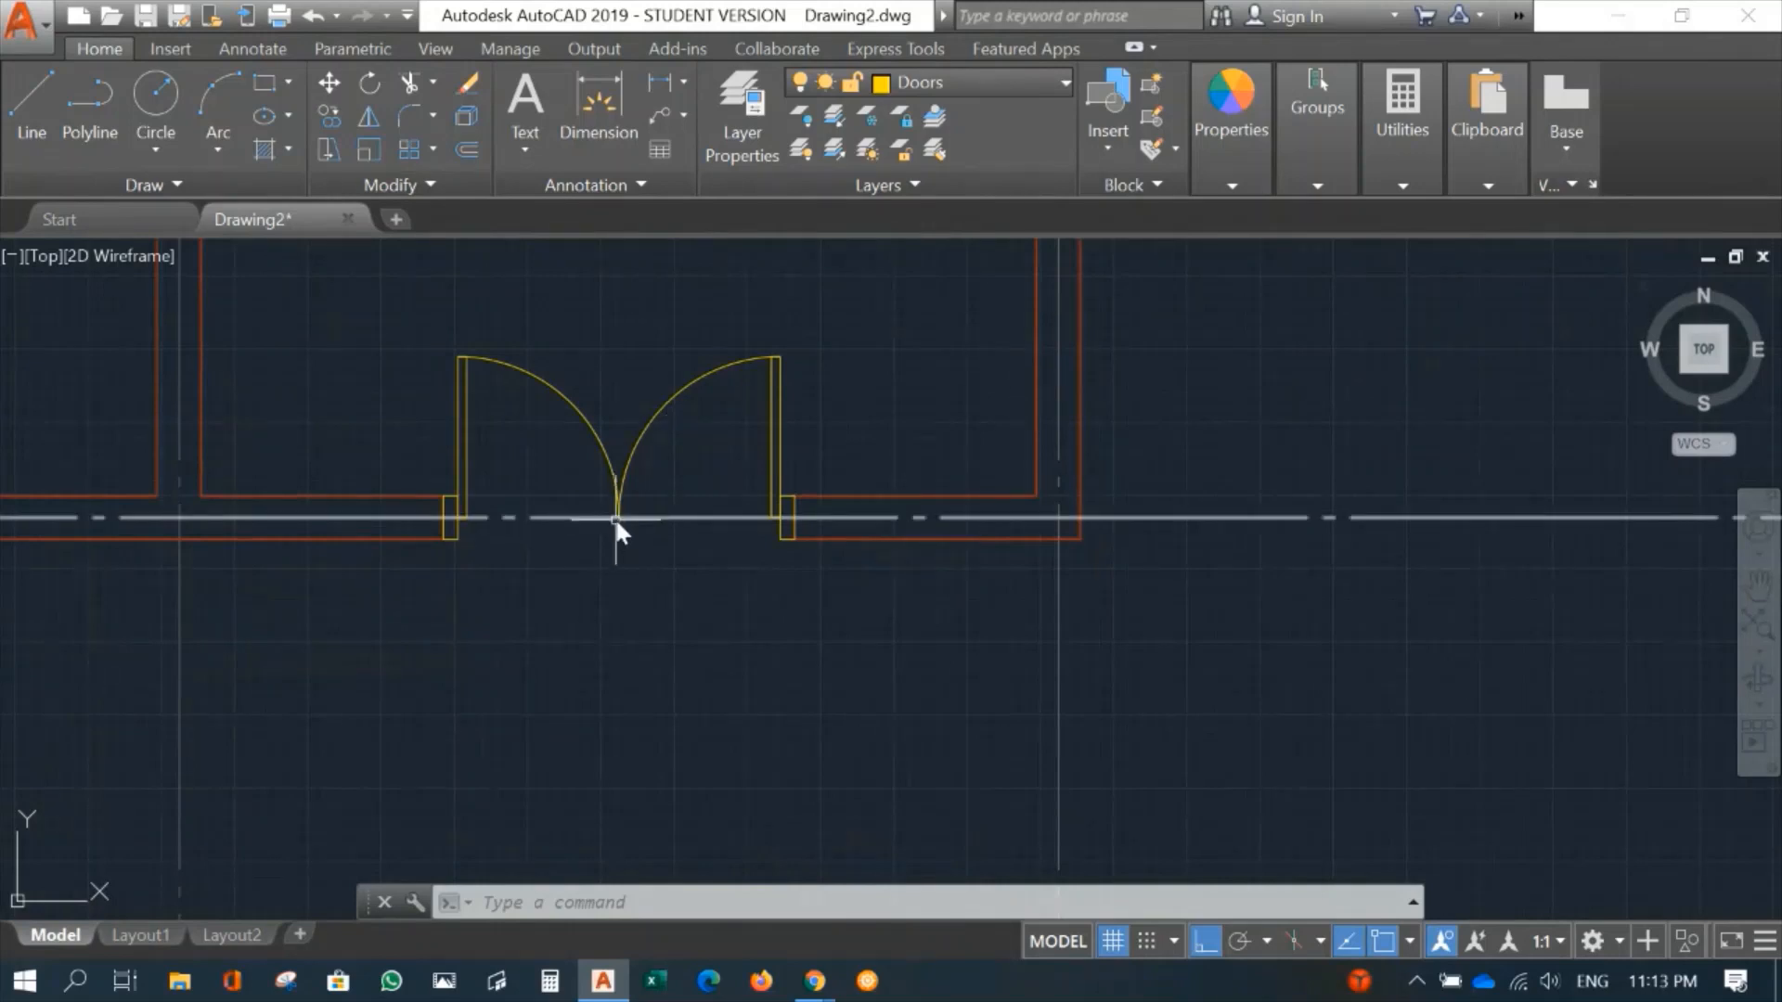
{"action": "middle_click_drag", "start_coordinate": [505, 617], "coordinate": [621, 662]}
{"action": "left_click", "coordinate": [944, 86]}
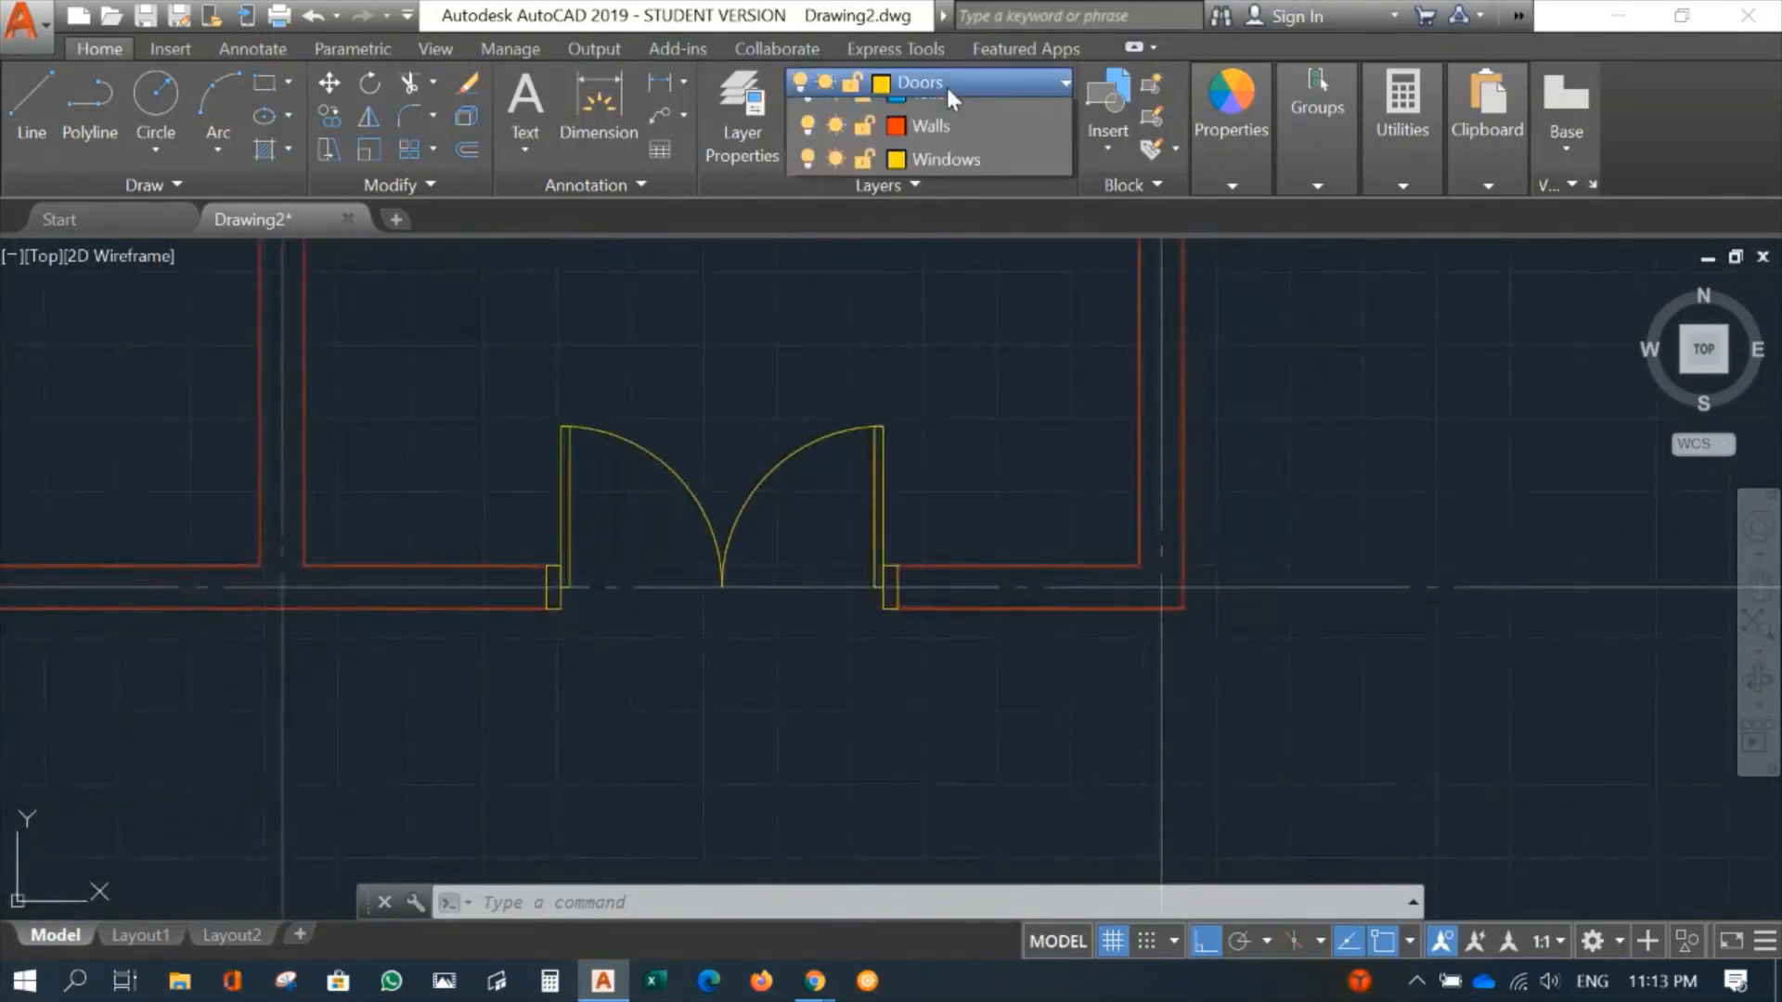
{"action": "left_click", "coordinate": [946, 119]}
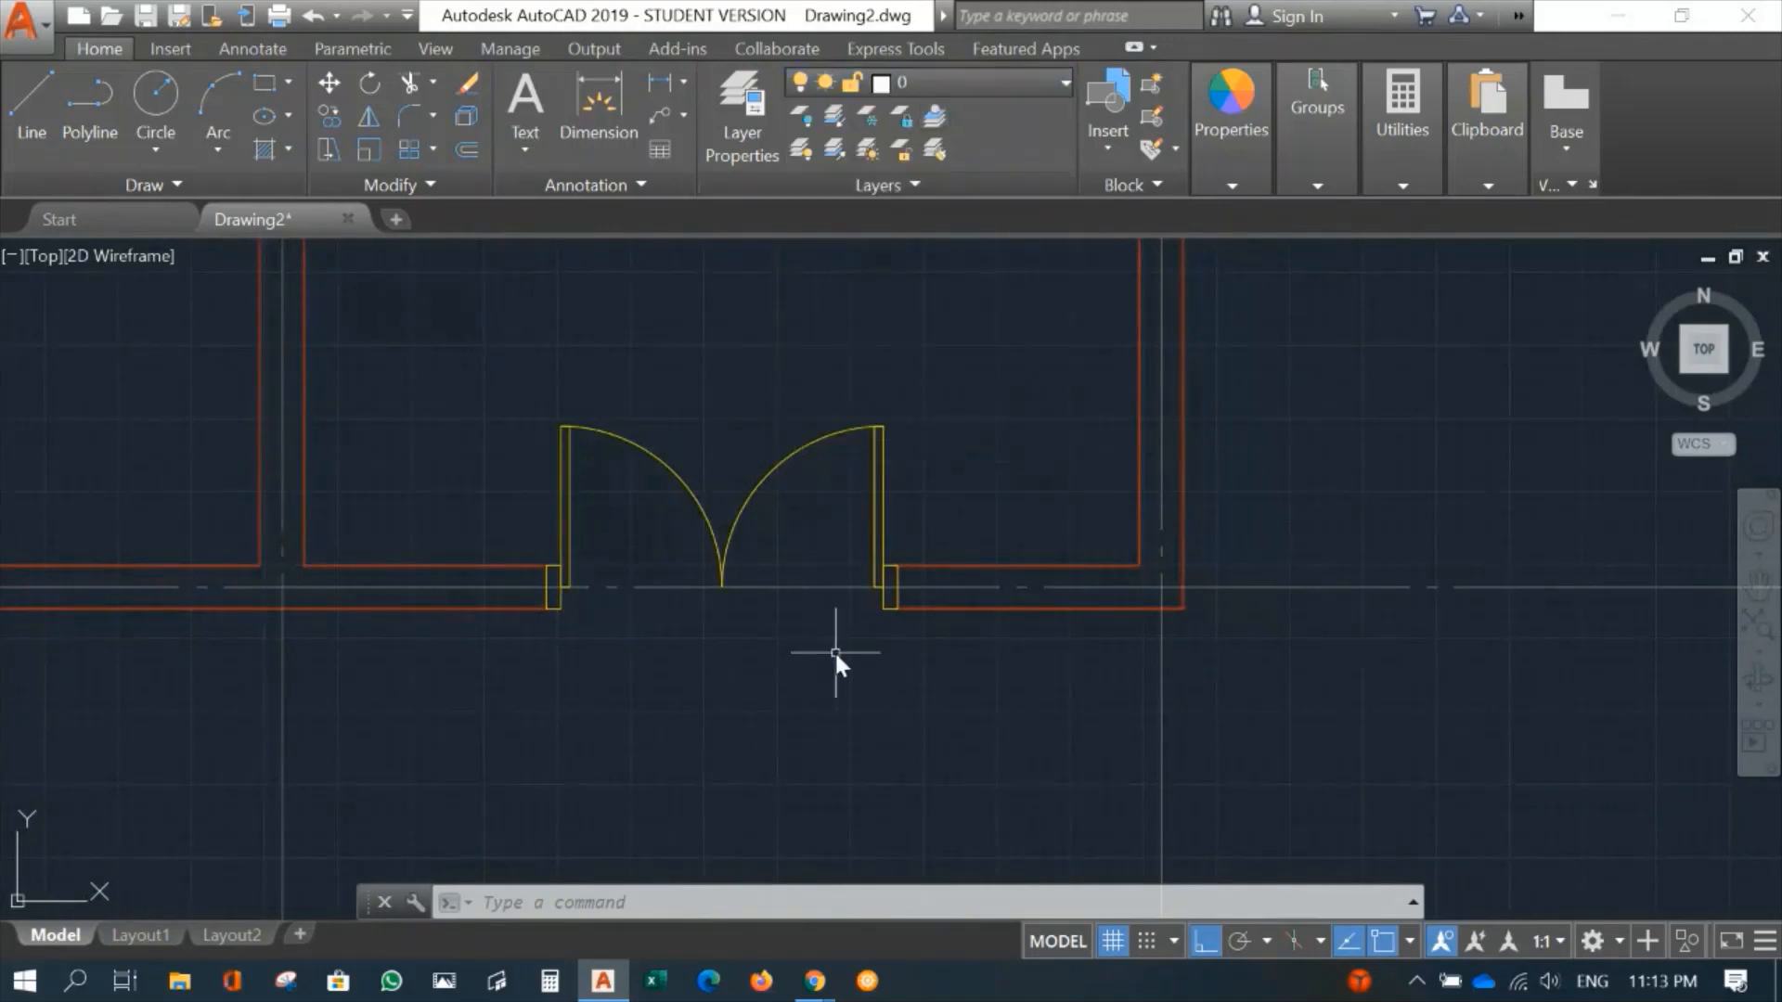
{"action": "type", "text": "l"}
{"action": "key", "text": "Return"}
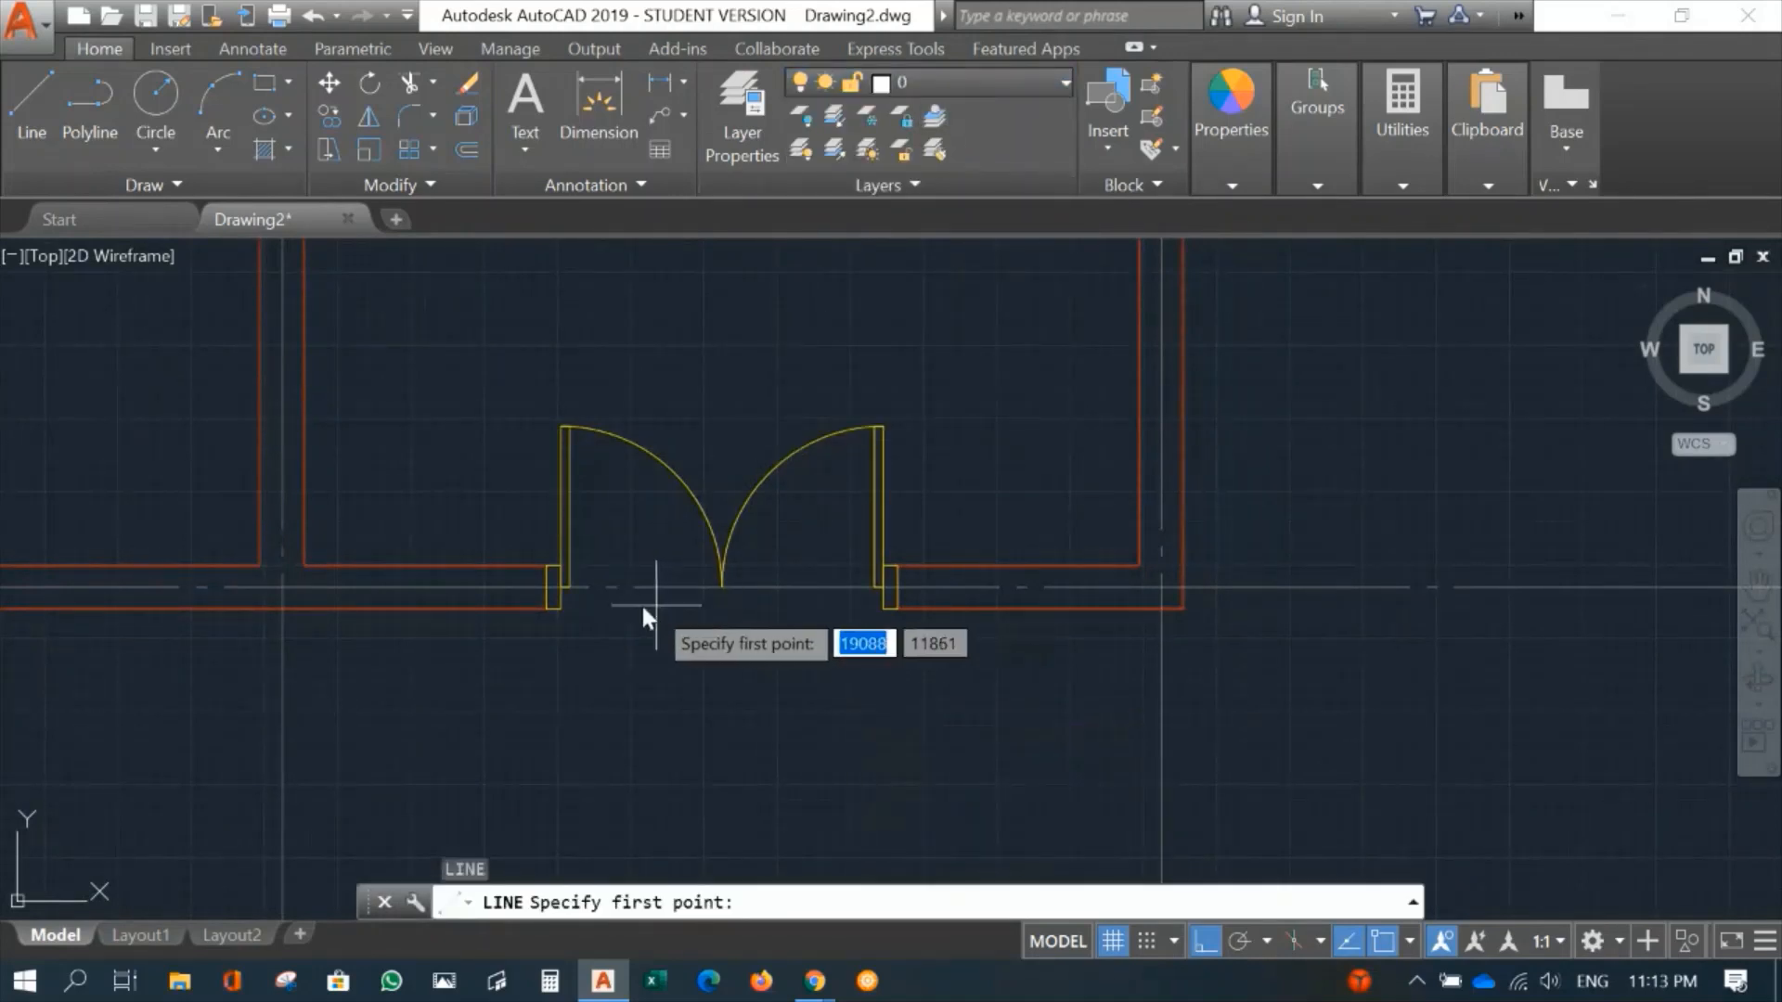
{"action": "left_click", "coordinate": [561, 608]}
{"action": "left_click", "coordinate": [883, 608]}
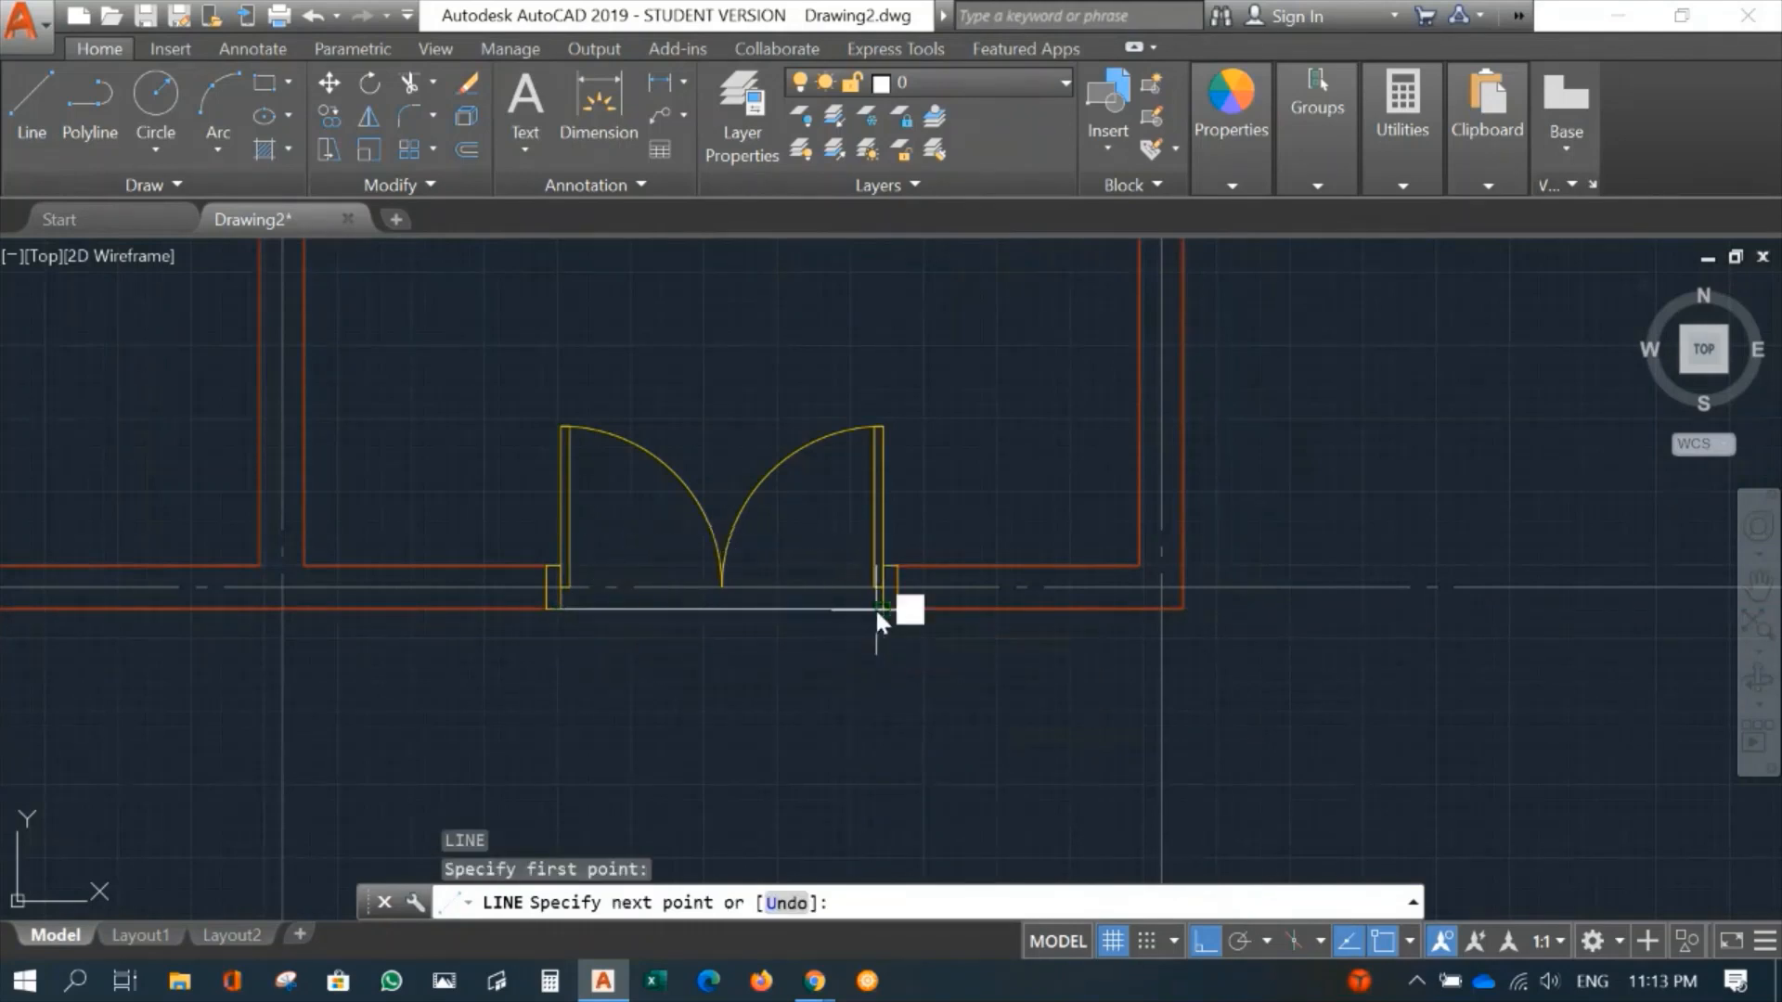
{"action": "key", "text": "Return"}
{"action": "scroll", "coordinate": [878, 639], "scroll_direction": "down", "scroll_amount": 5}
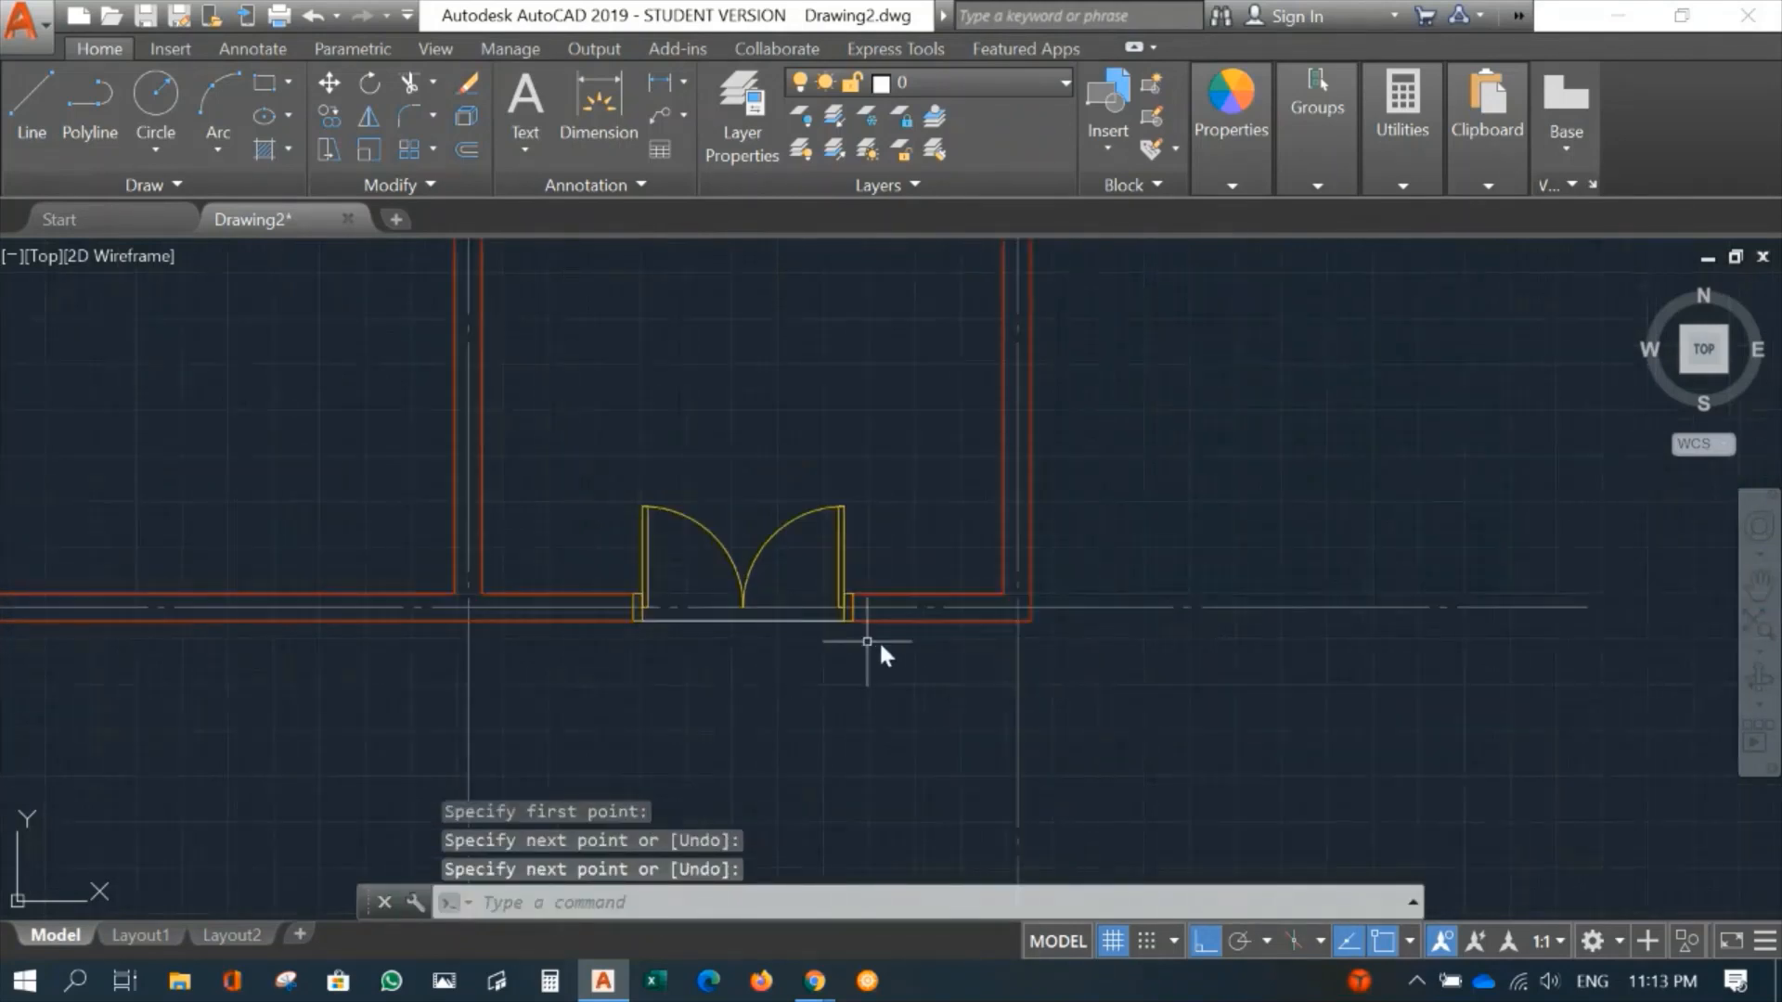
Step: Extend the upper face line of the horizontal wall along grid 2 to the right face of the middle vertical wall
{"action": "middle_click_drag", "start_coordinate": [1169, 641], "coordinate": [1042, 653]}
{"action": "scroll", "coordinate": [854, 547], "scroll_direction": "up", "scroll_amount": 4}
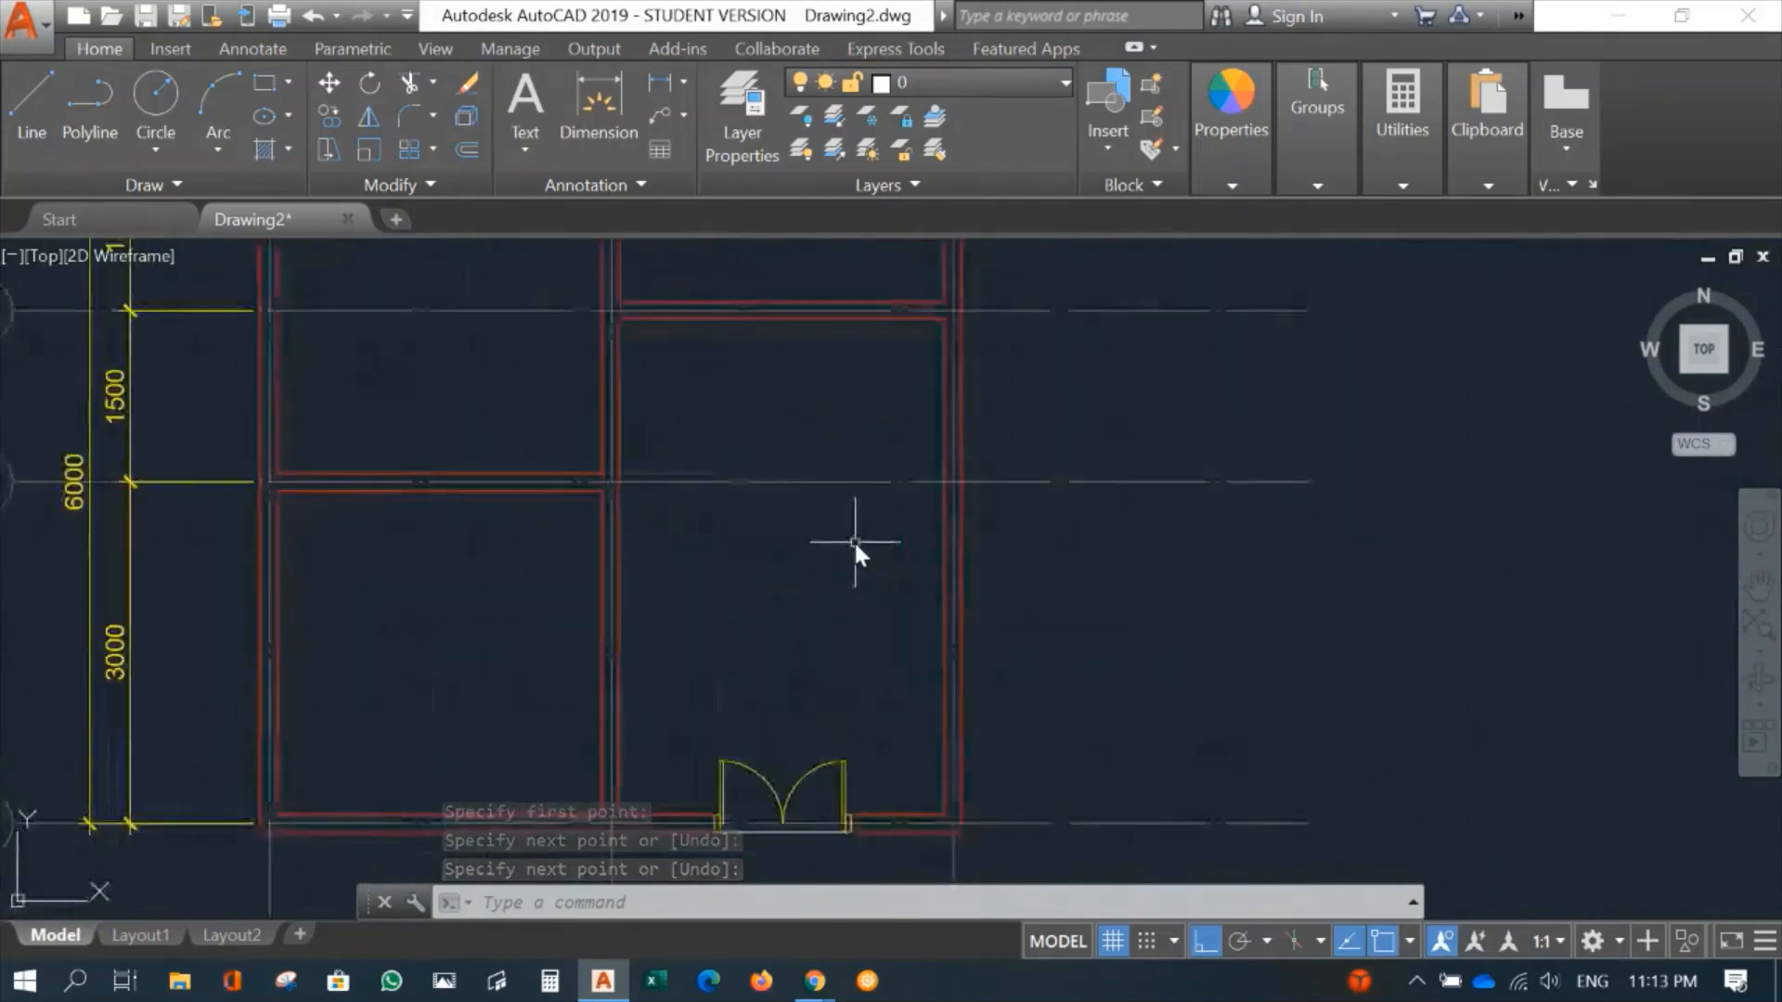
{"action": "scroll", "coordinate": [710, 501], "scroll_direction": "up", "scroll_amount": 4}
{"action": "middle_click_drag", "start_coordinate": [706, 501], "coordinate": [1157, 748]}
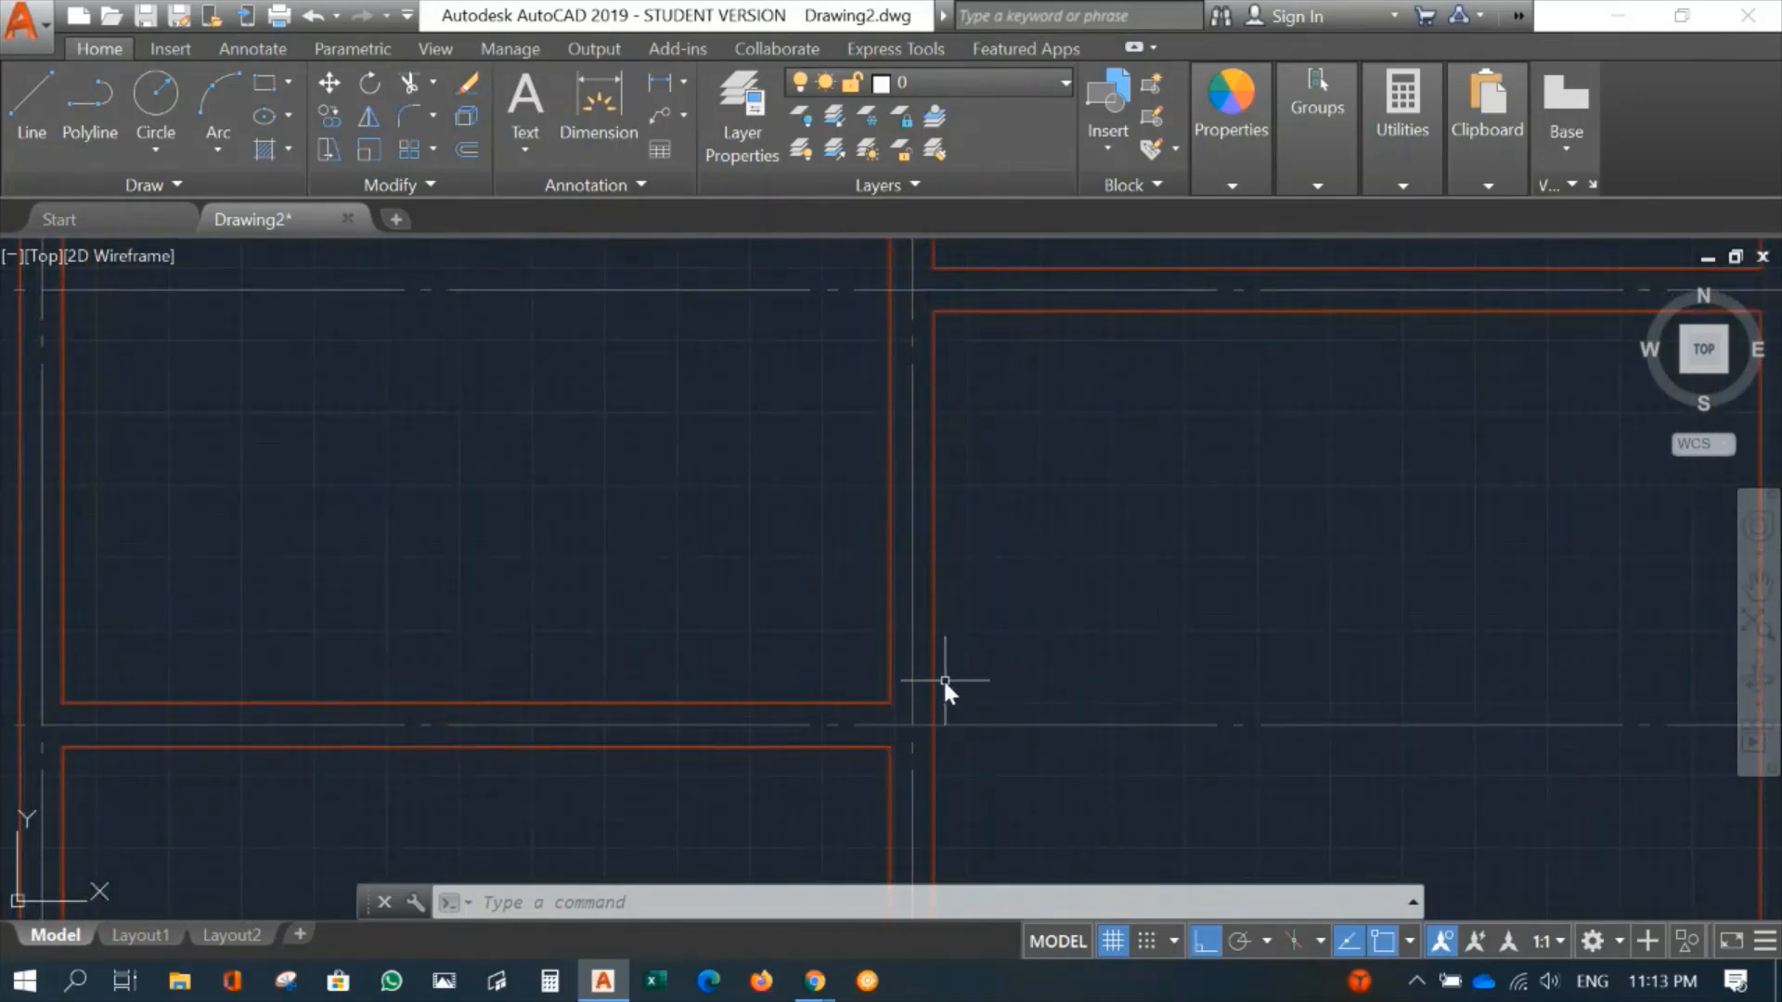
{"action": "scroll", "coordinate": [1022, 583], "scroll_direction": "up", "scroll_amount": 2}
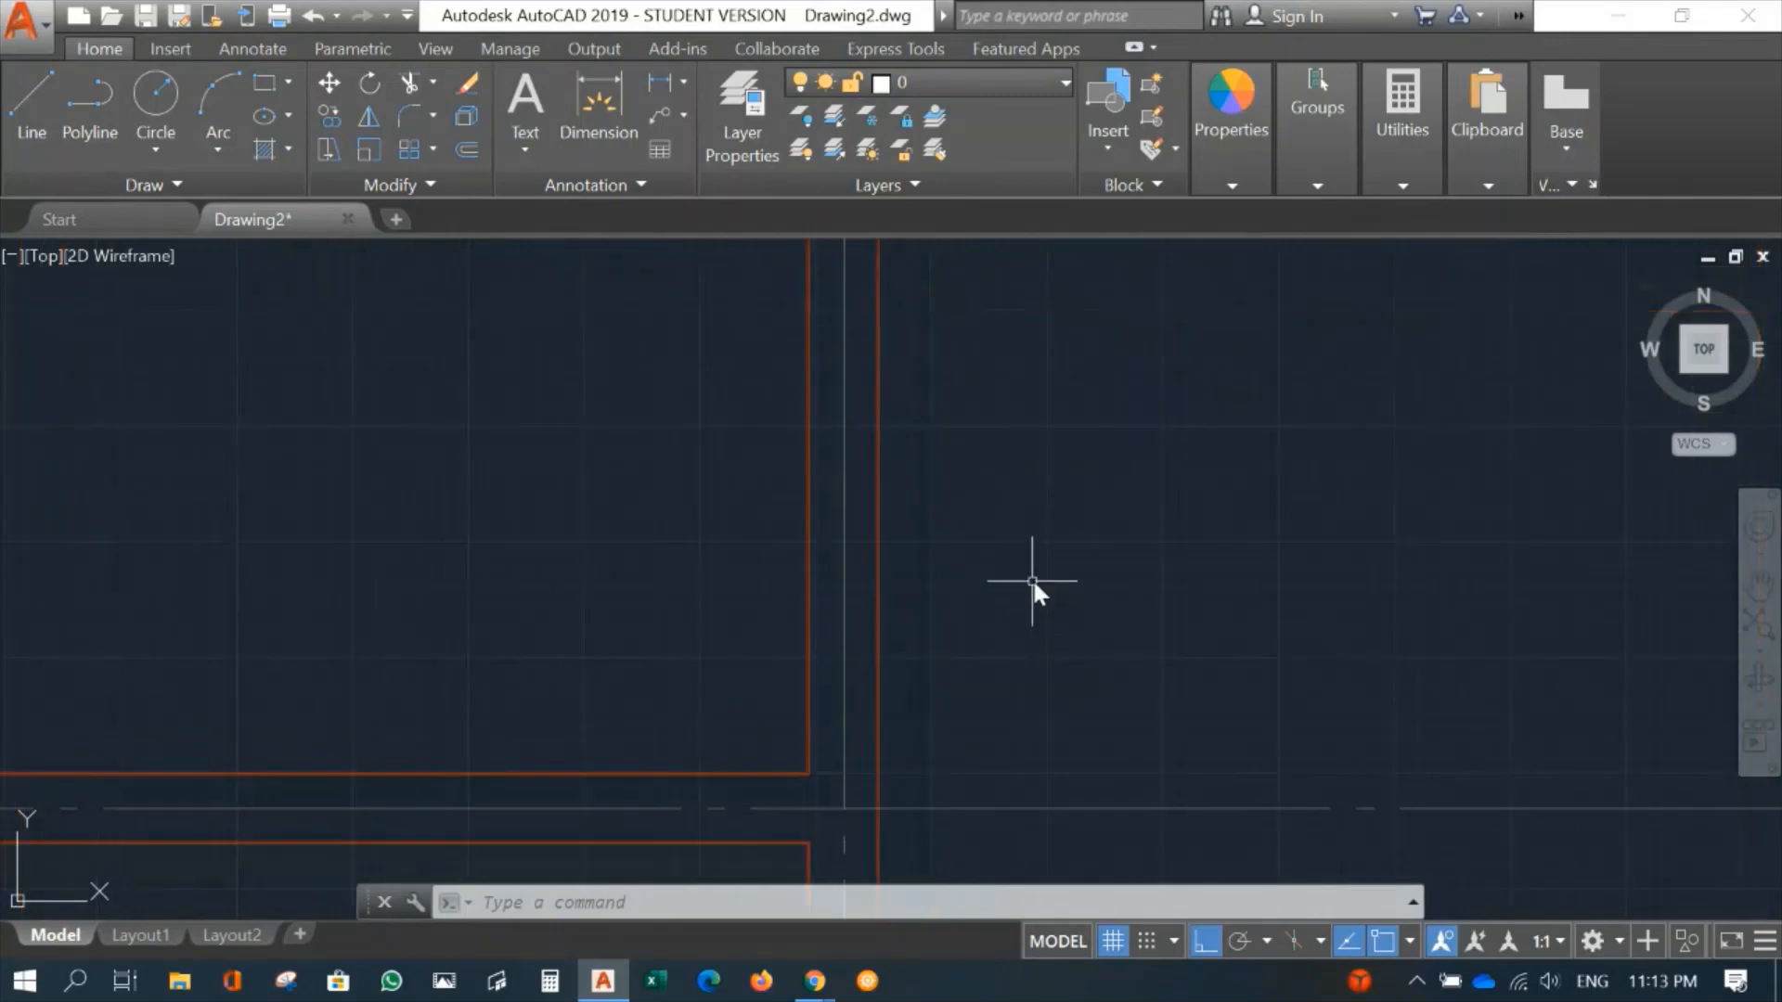
{"action": "middle_click_drag", "start_coordinate": [1032, 577], "coordinate": [1032, 522]}
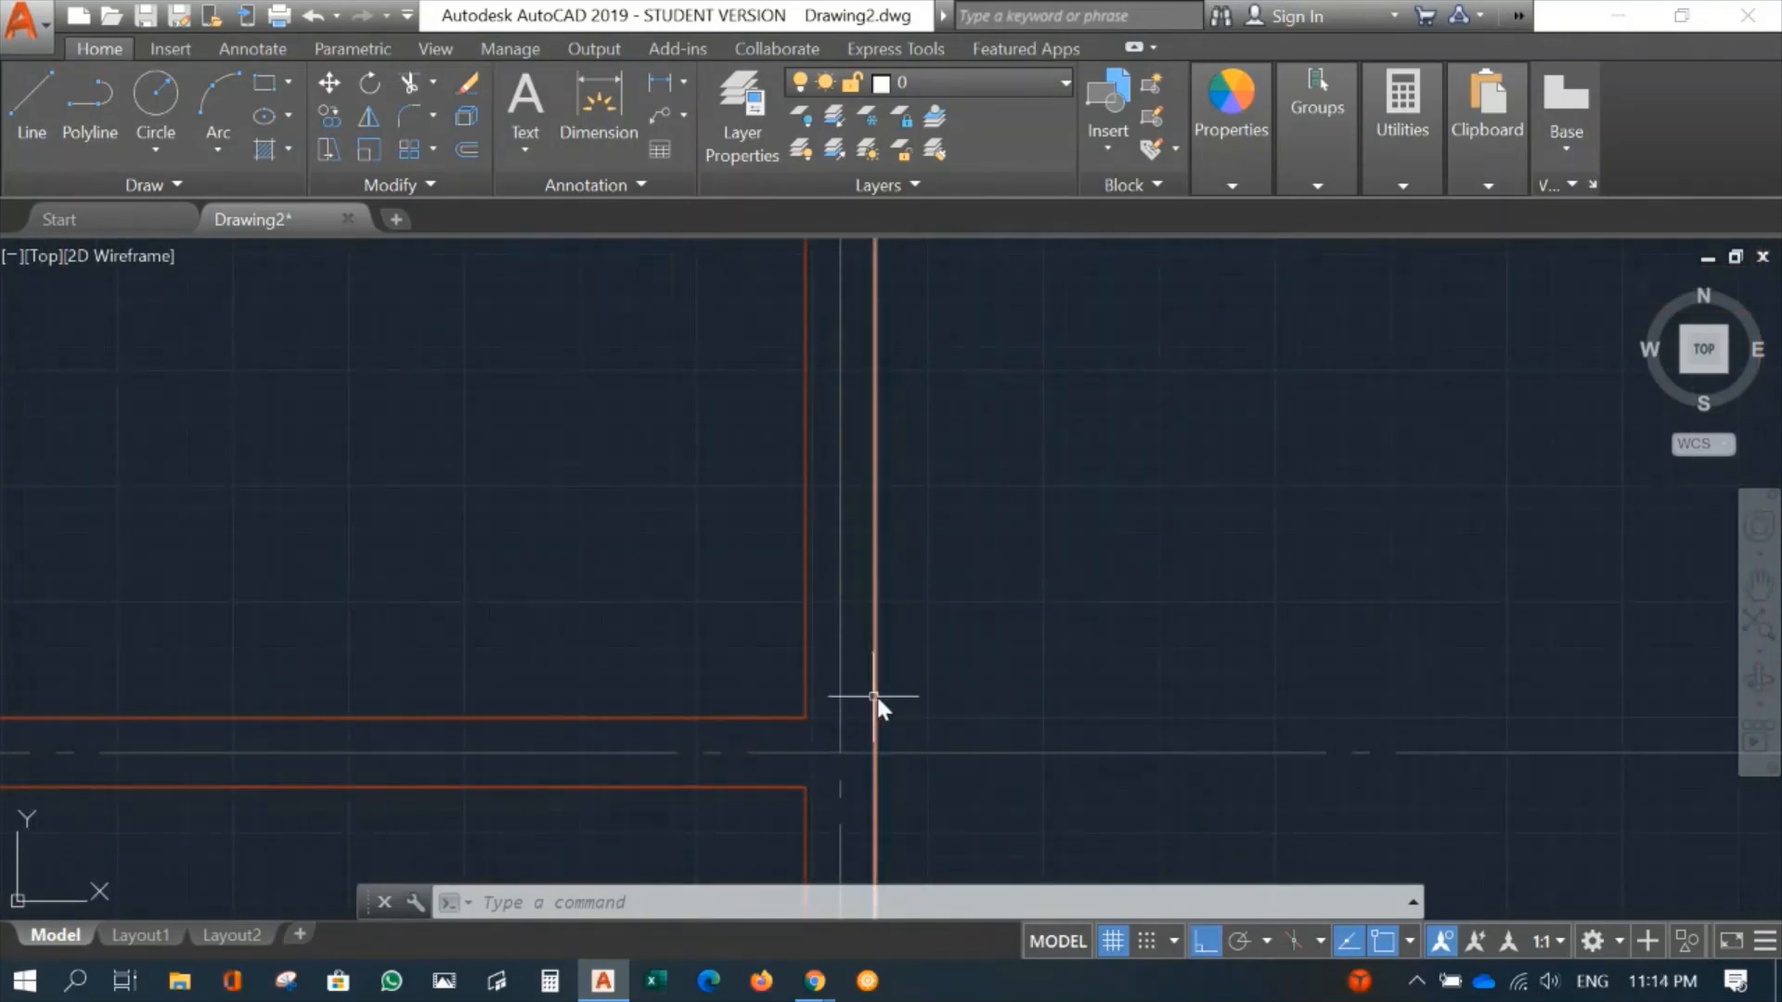
{"action": "type", "text": "ex"}
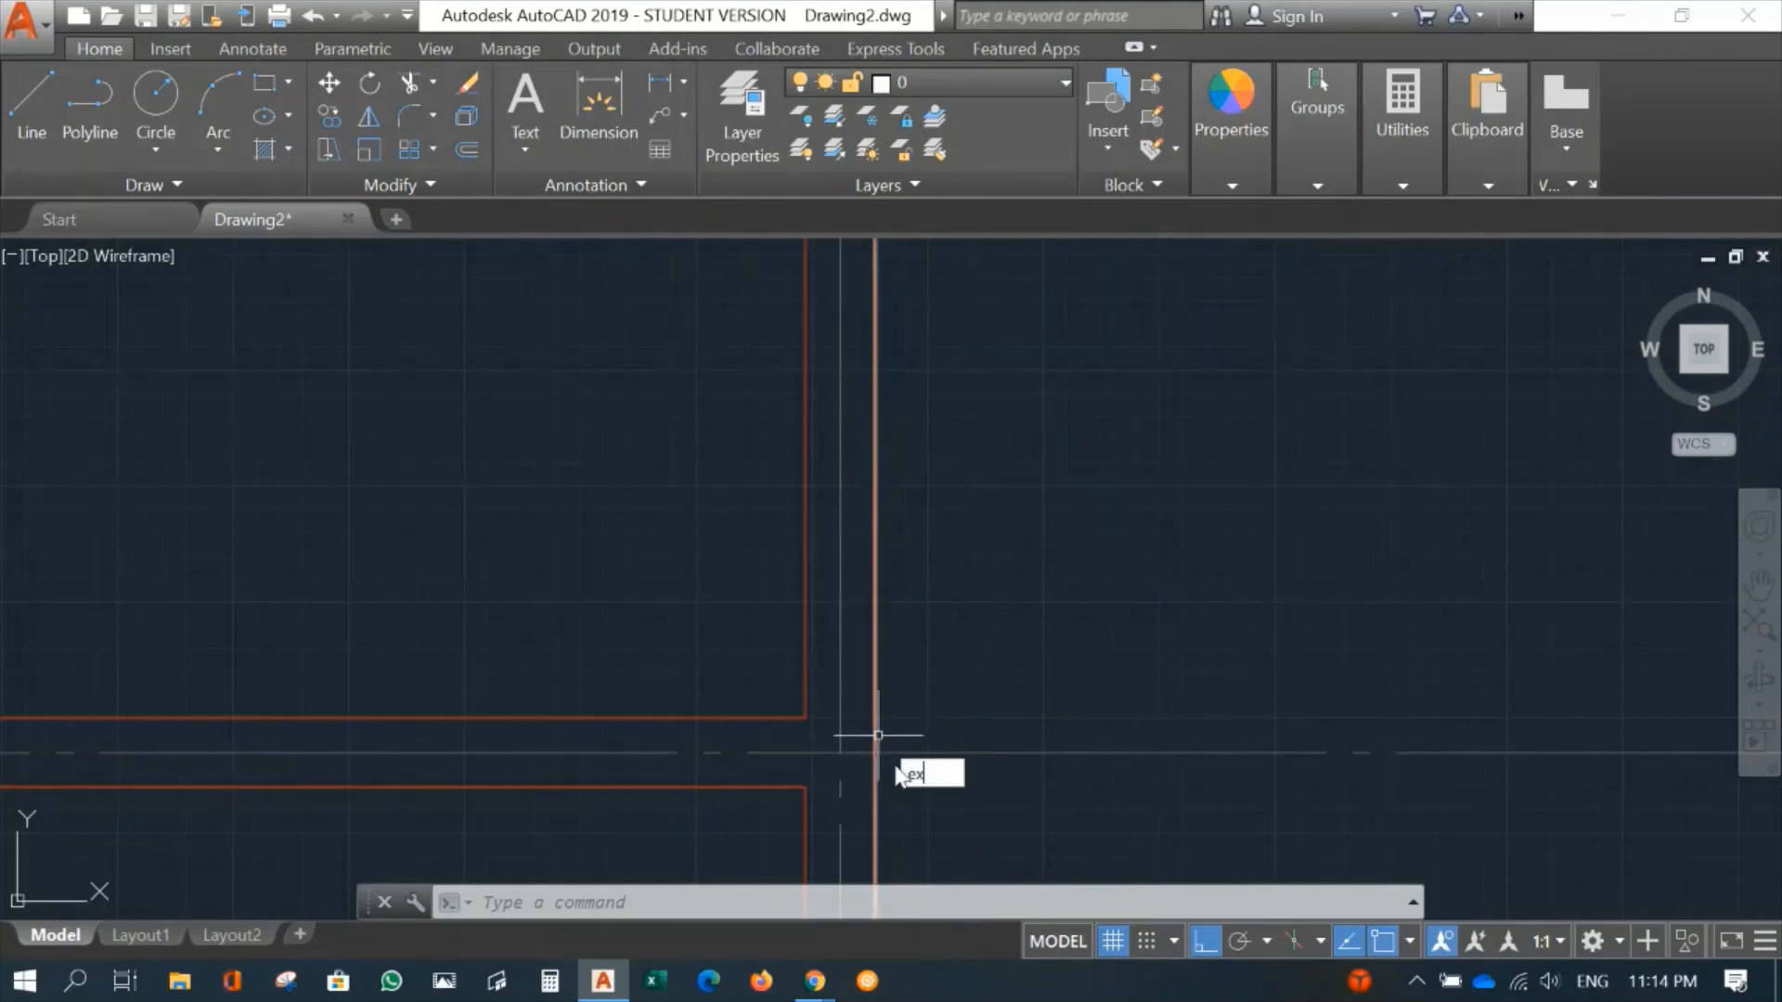
{"action": "key", "text": "Return"}
{"action": "left_click", "coordinate": [882, 795]}
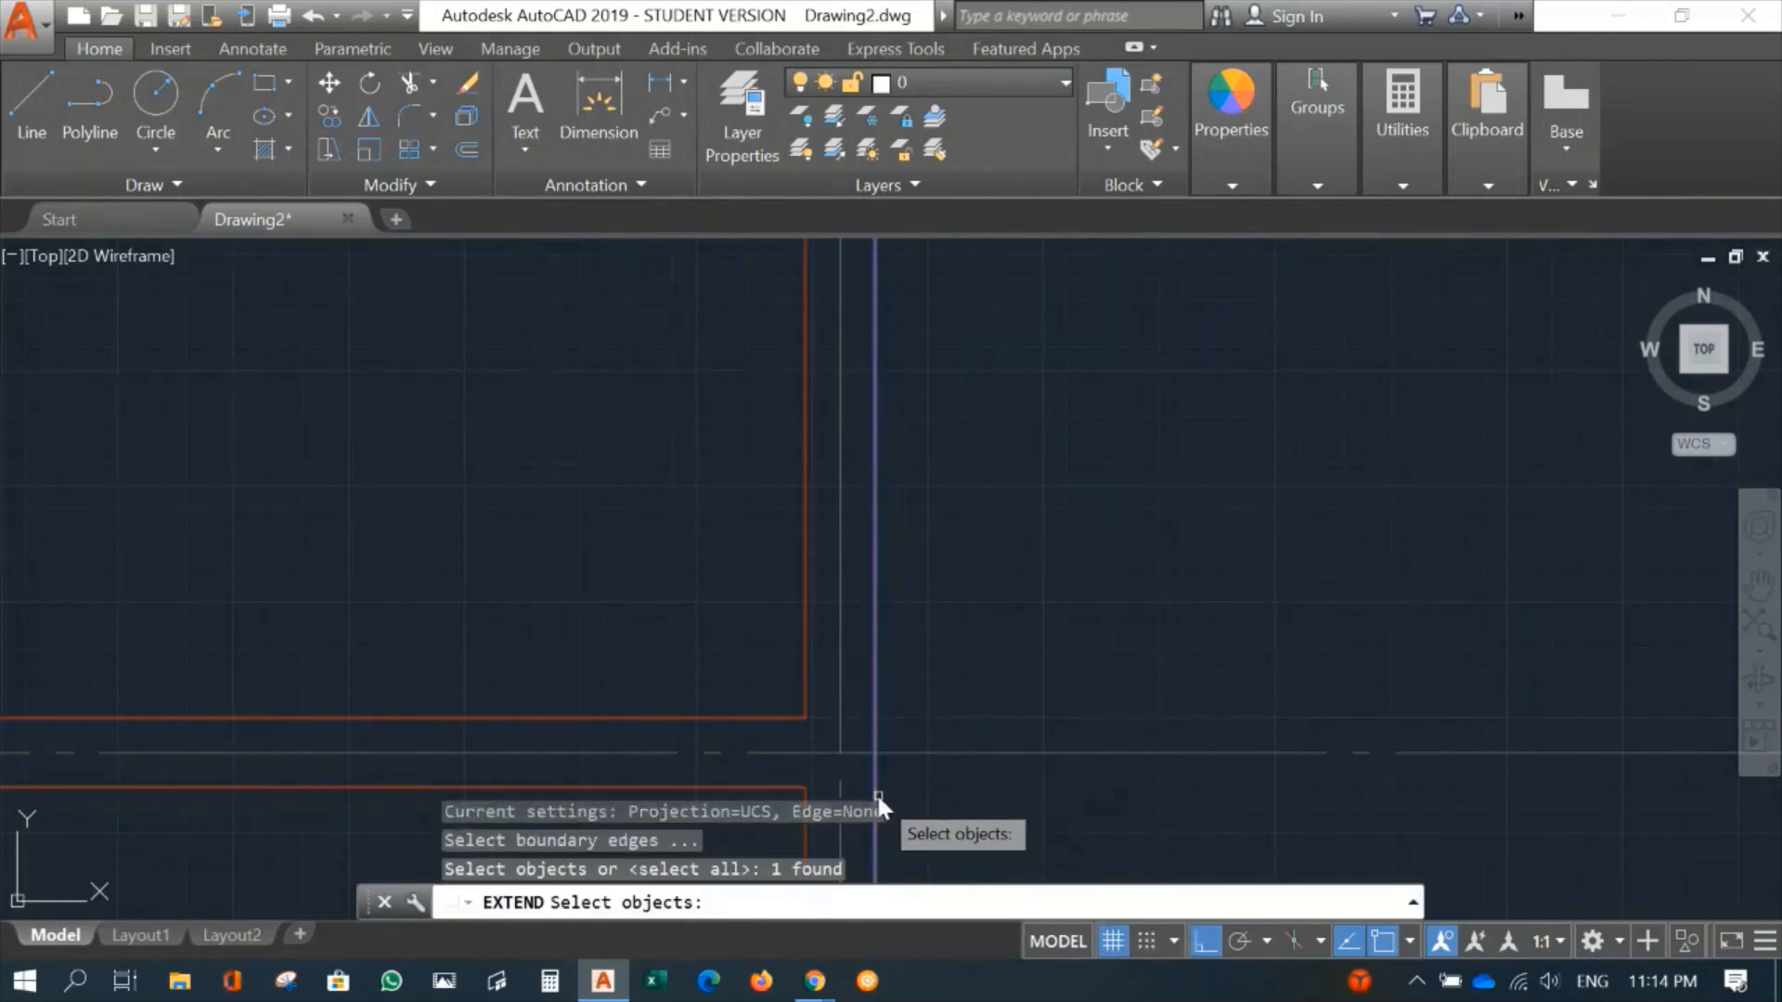
{"action": "key", "text": "Return"}
{"action": "left_click", "coordinate": [757, 719]}
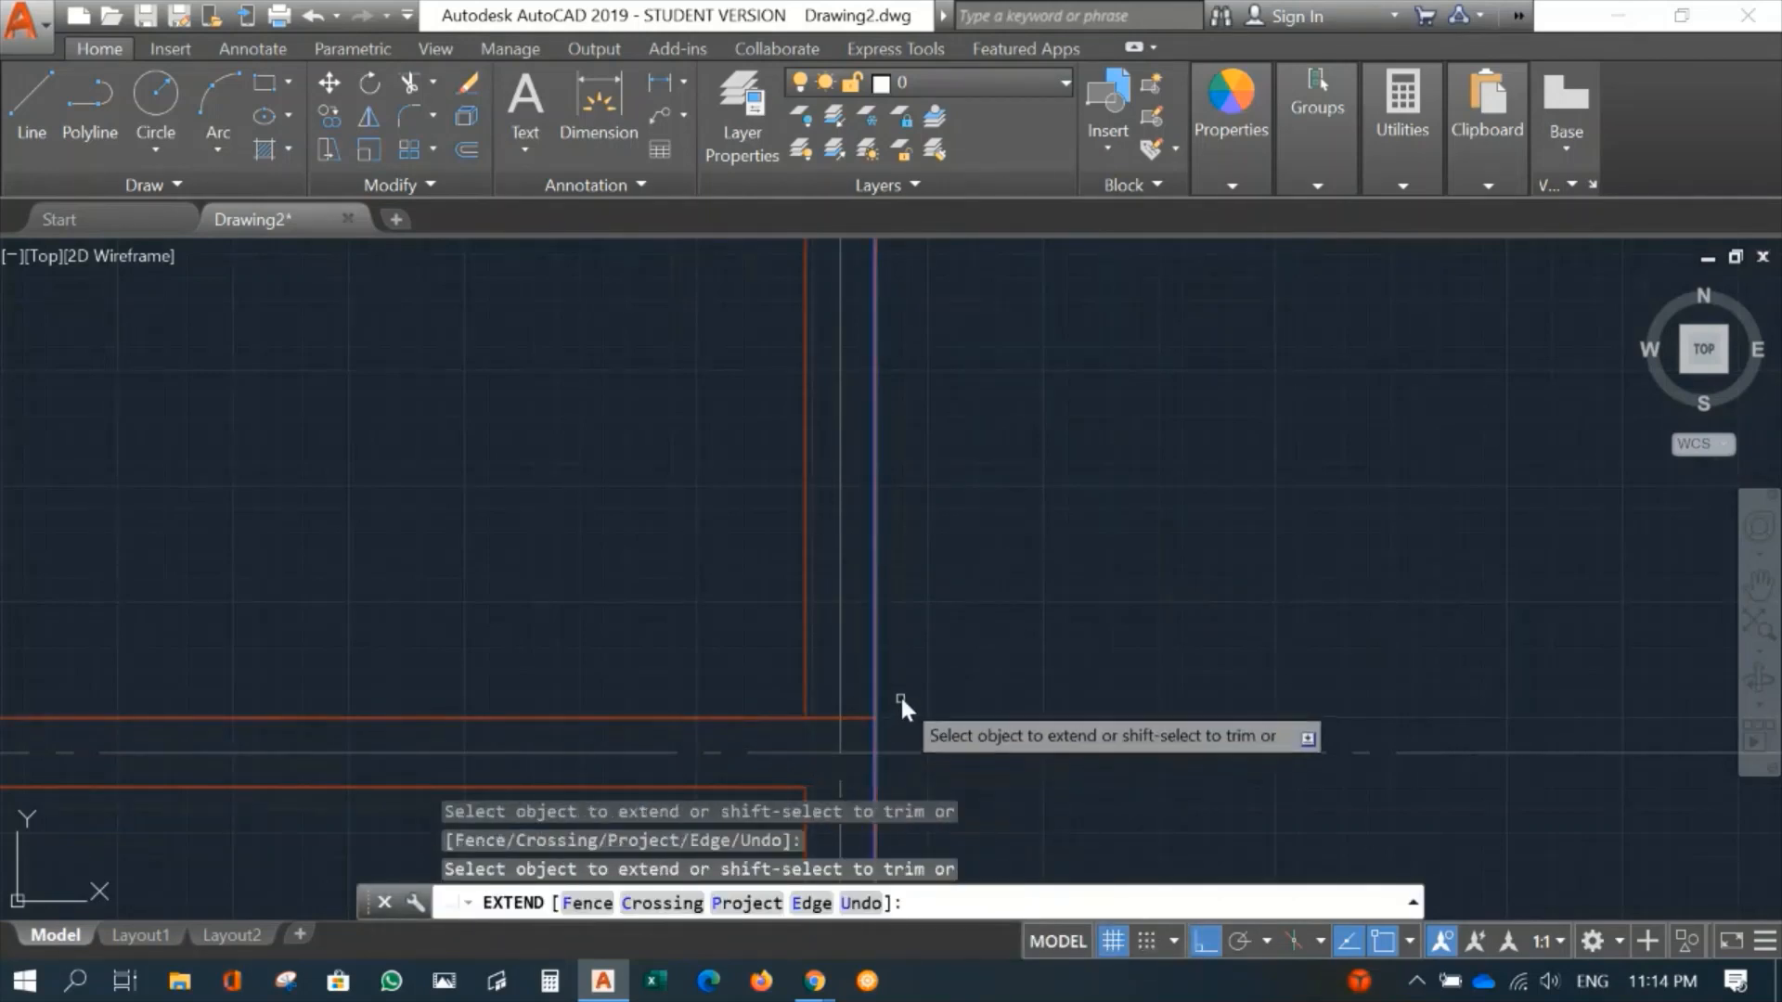
{"action": "key", "text": "Return"}
{"action": "scroll", "coordinate": [947, 709], "scroll_direction": "up", "scroll_amount": 2}
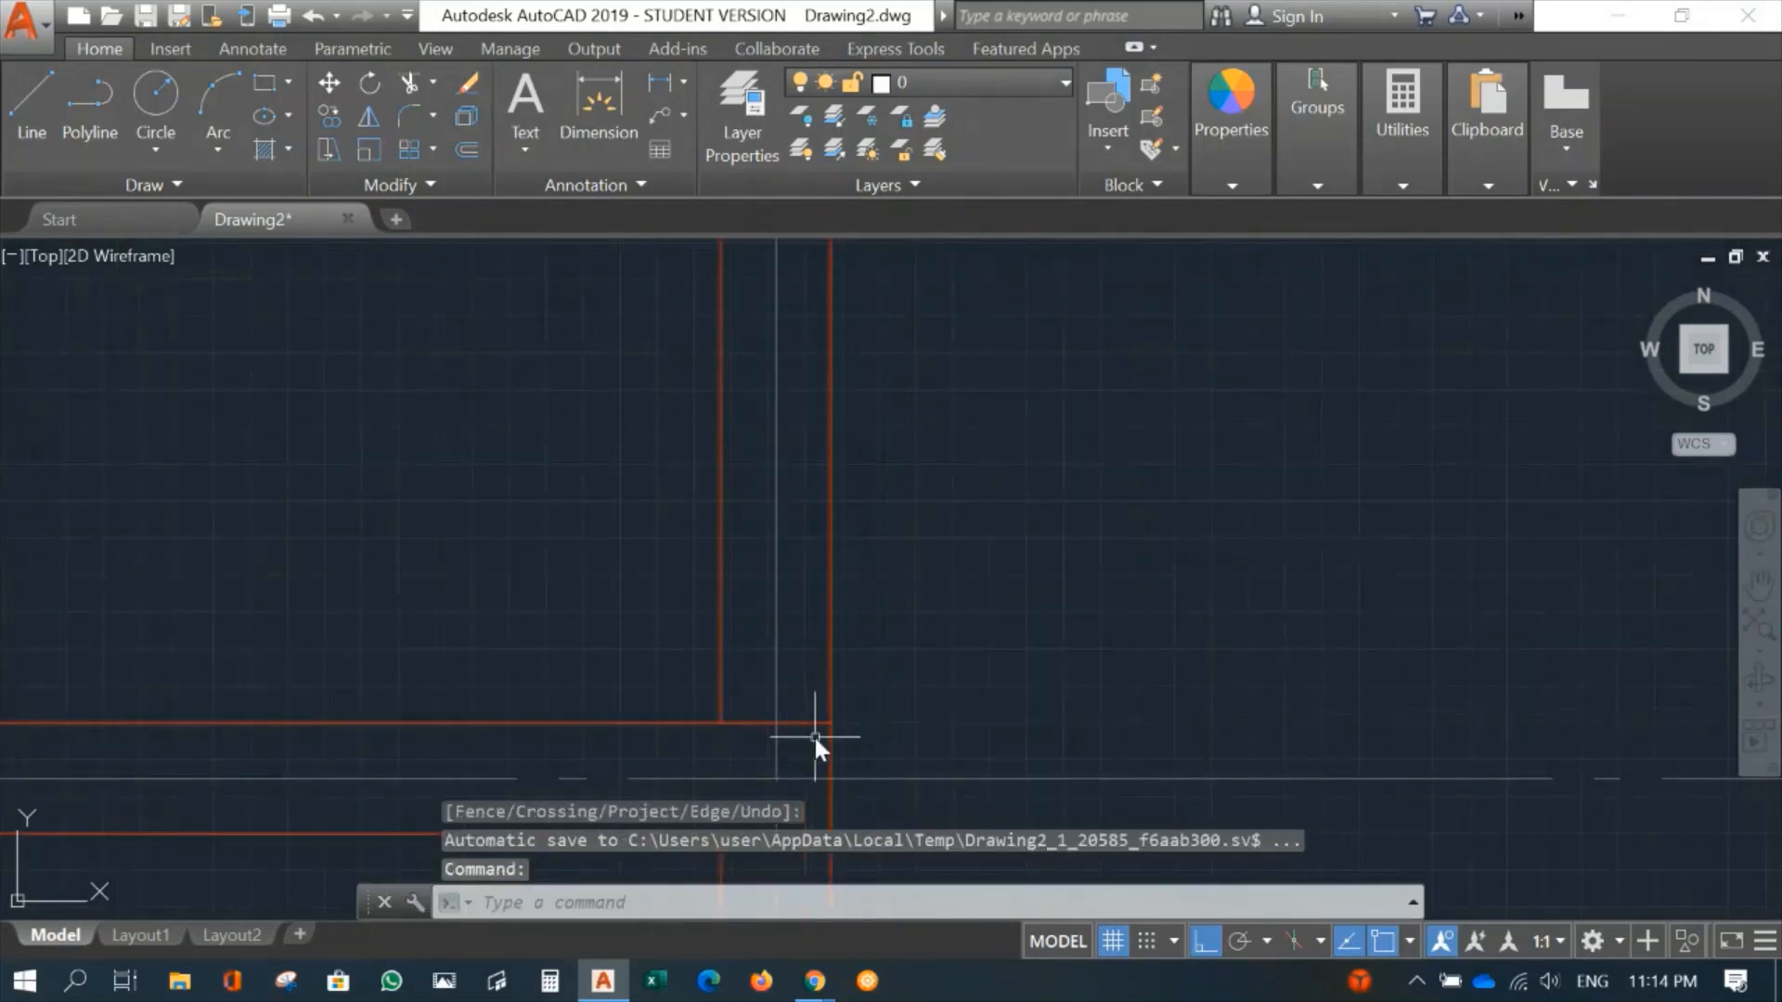
Step: Offset the extended upper wall line along grid 2 upward by 100
{"action": "scroll", "coordinate": [814, 738], "scroll_direction": "down", "scroll_amount": 6}
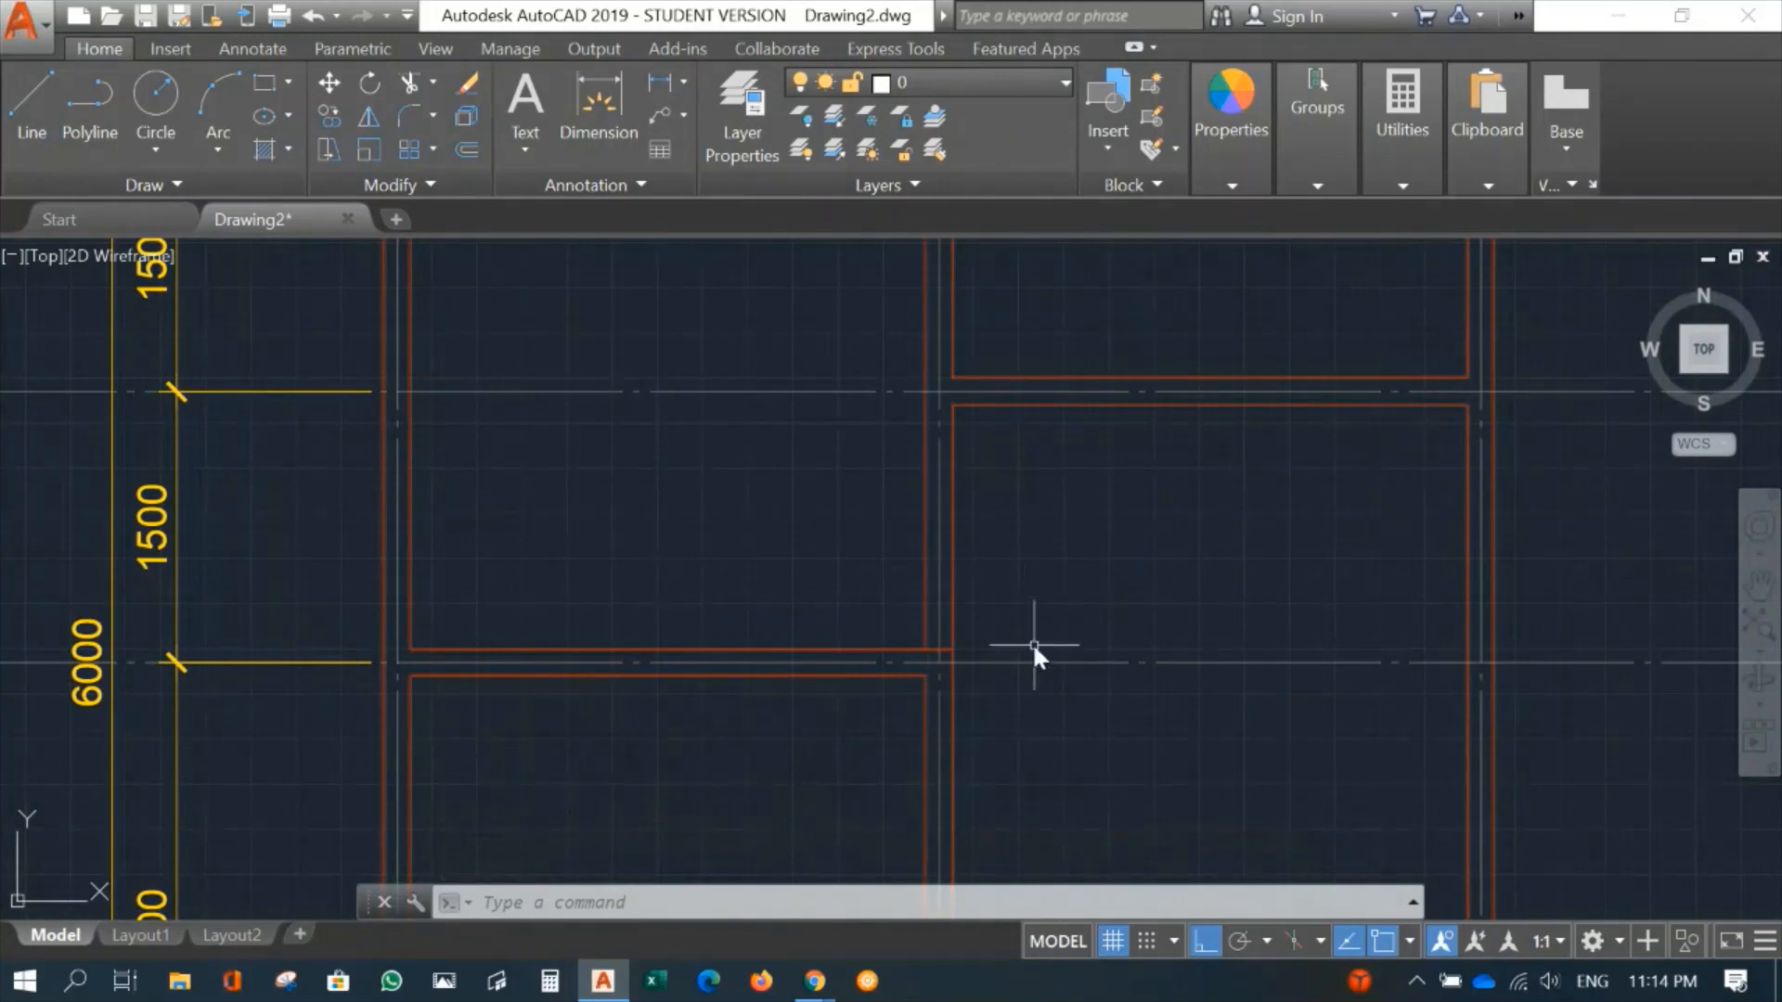
{"action": "scroll", "coordinate": [972, 677], "scroll_direction": "up", "scroll_amount": 5}
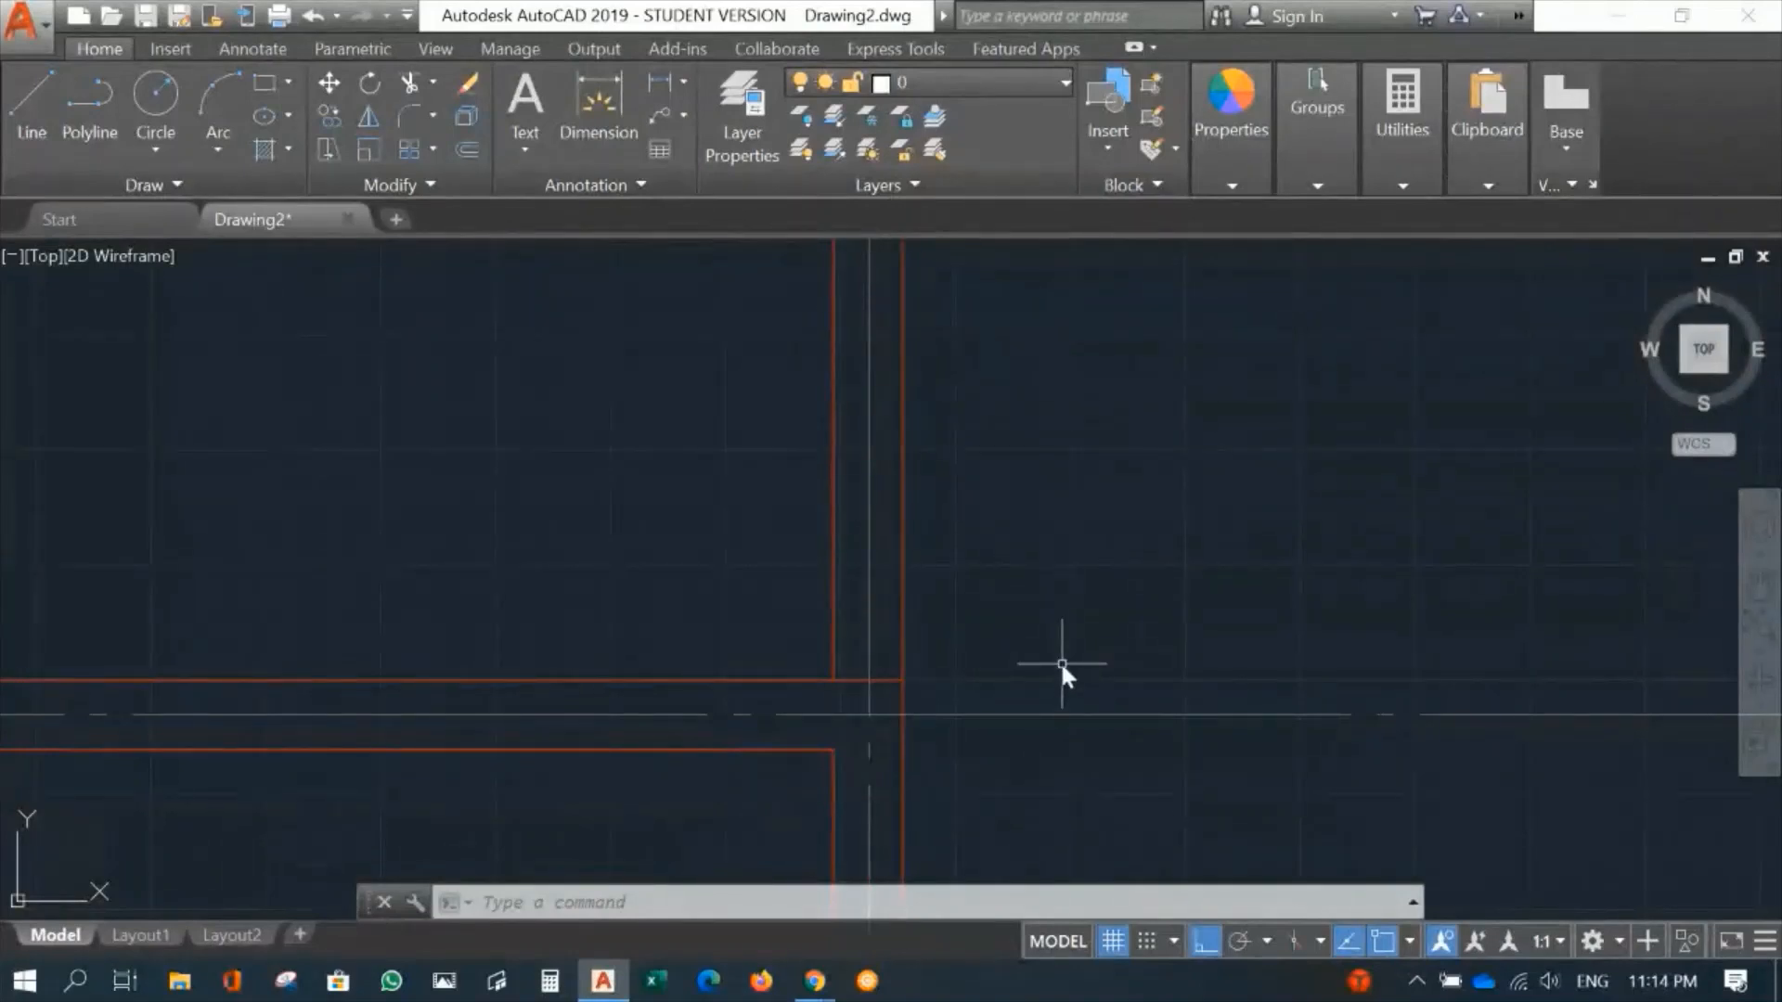
{"action": "type", "text": "o"}
{"action": "key", "text": "Return"}
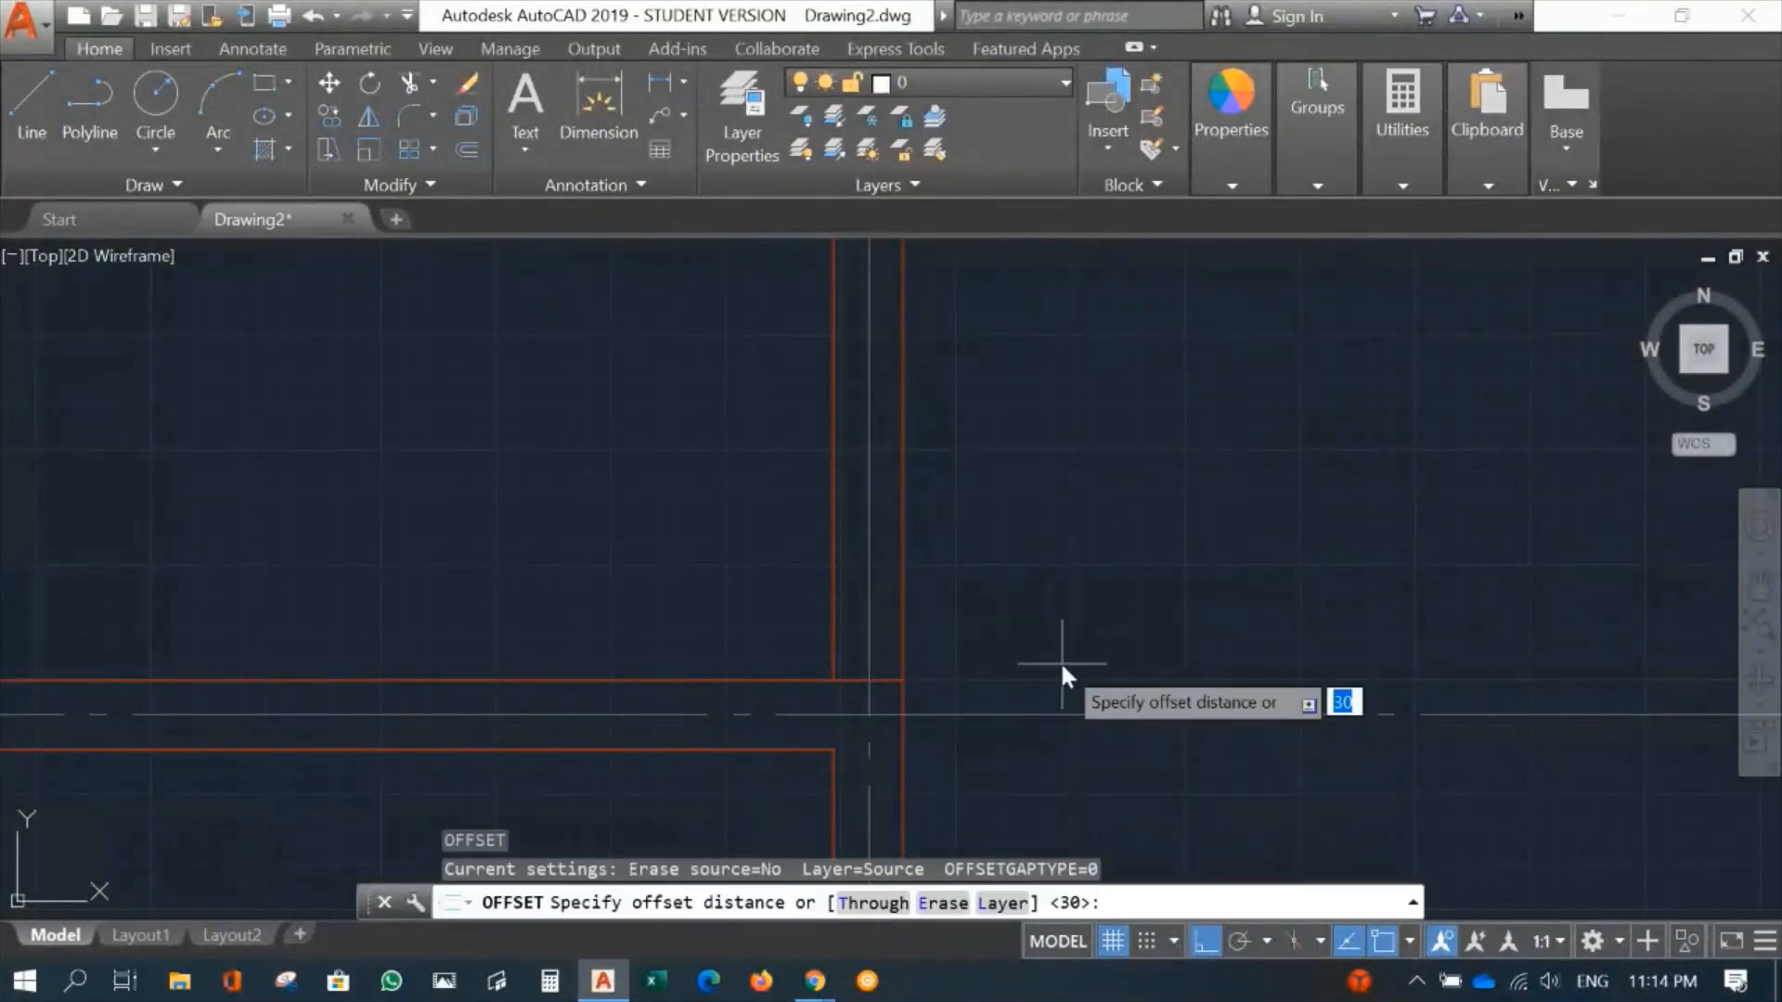
{"action": "type", "text": "100"}
{"action": "key", "text": "Return"}
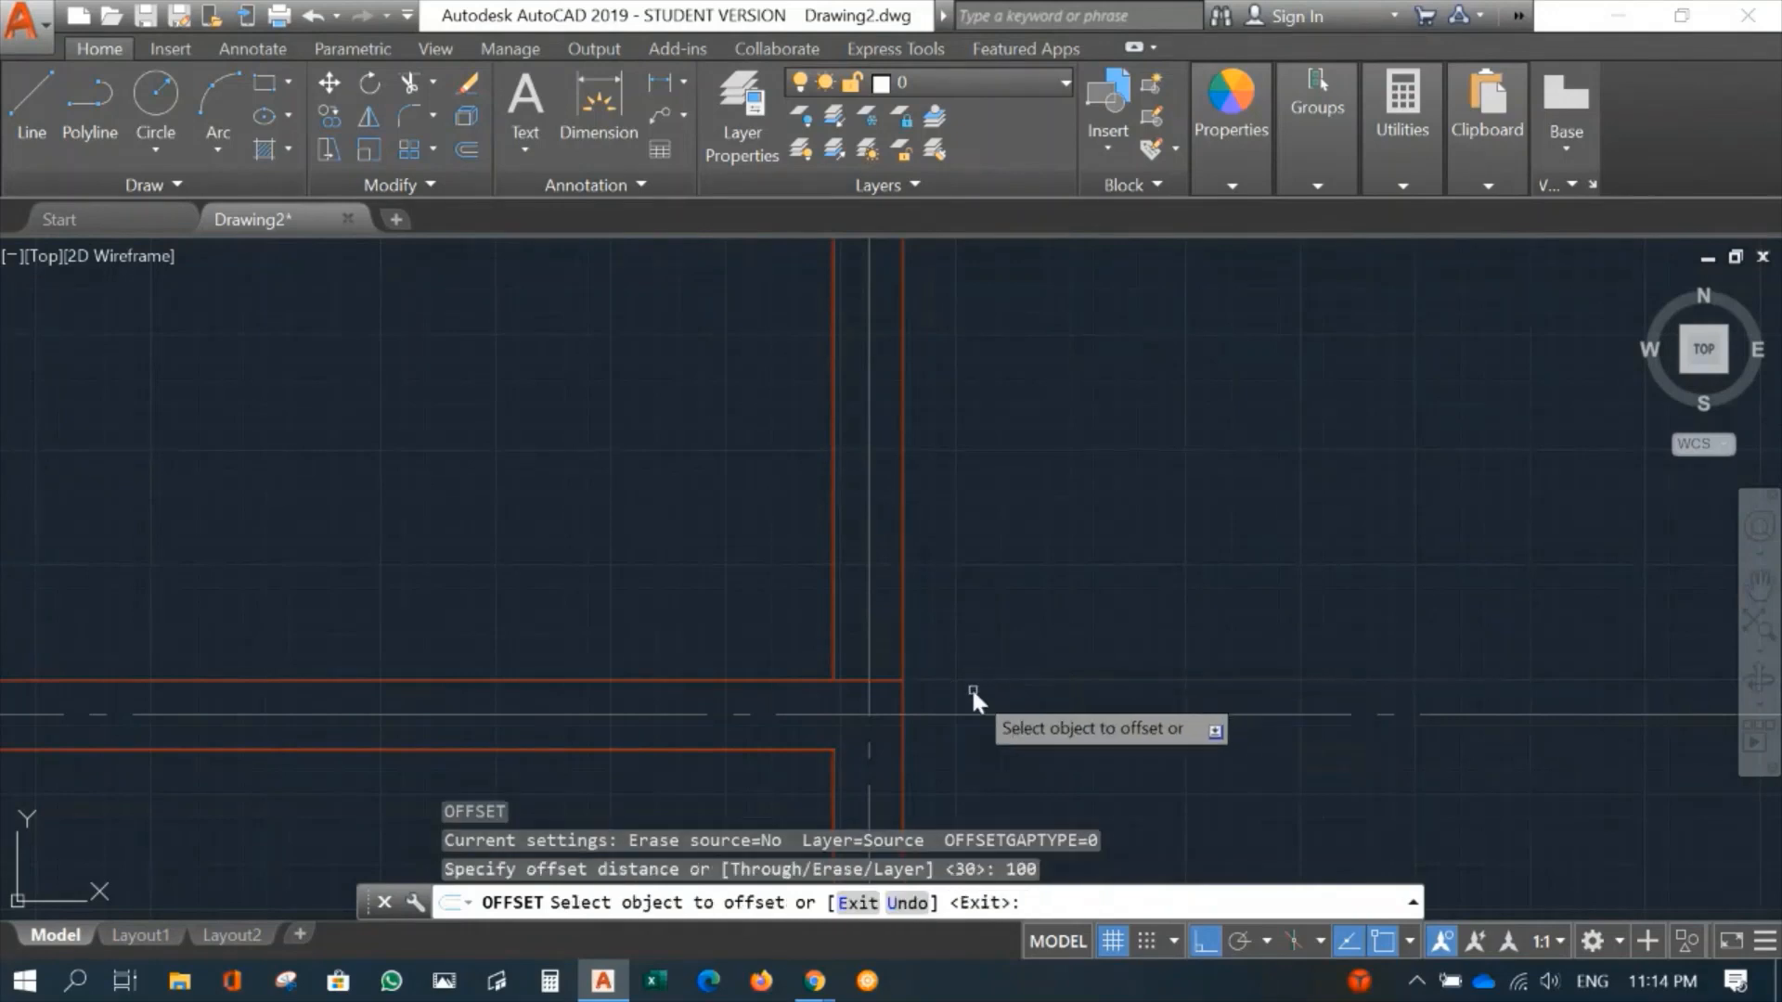
{"action": "left_click", "coordinate": [791, 680]}
{"action": "left_click", "coordinate": [805, 594]}
{"action": "key", "text": "Escape"}
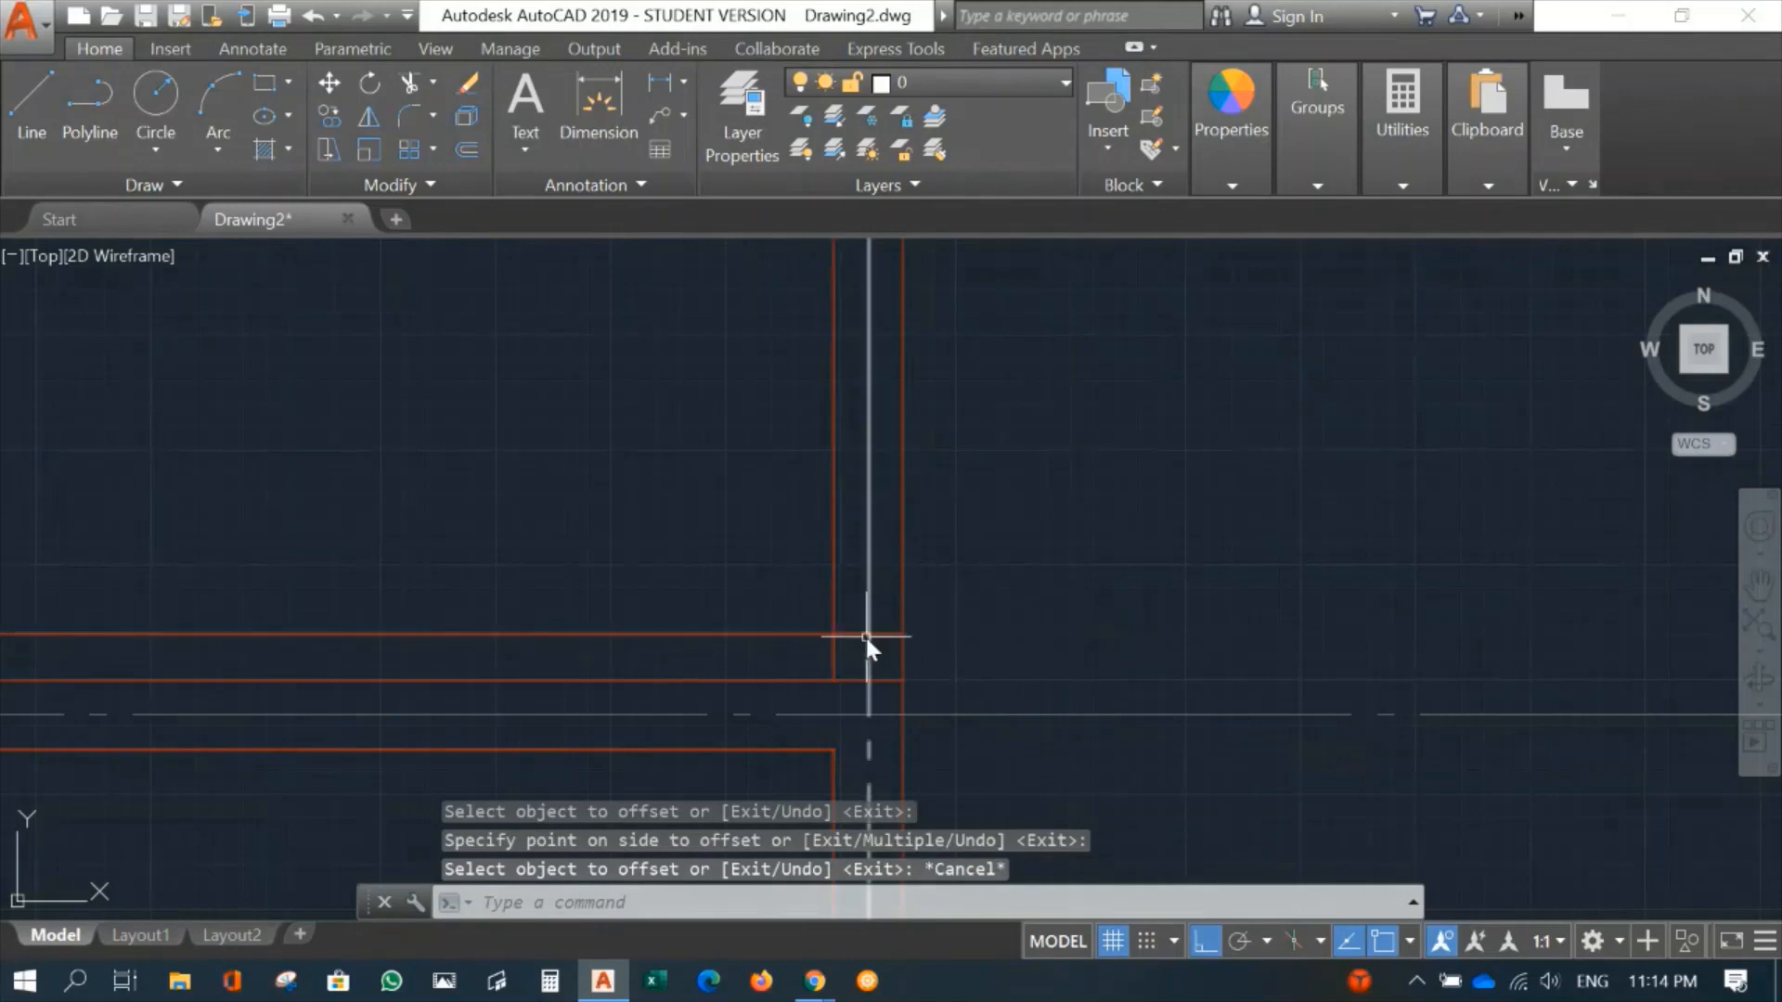
Step: Offset the new horizontal line above the grid 2 wall upward by 900 to mark the door opening's width
{"action": "scroll", "coordinate": [988, 594], "scroll_direction": "down", "scroll_amount": 4}
{"action": "scroll", "coordinate": [1011, 664], "scroll_direction": "up", "scroll_amount": 2}
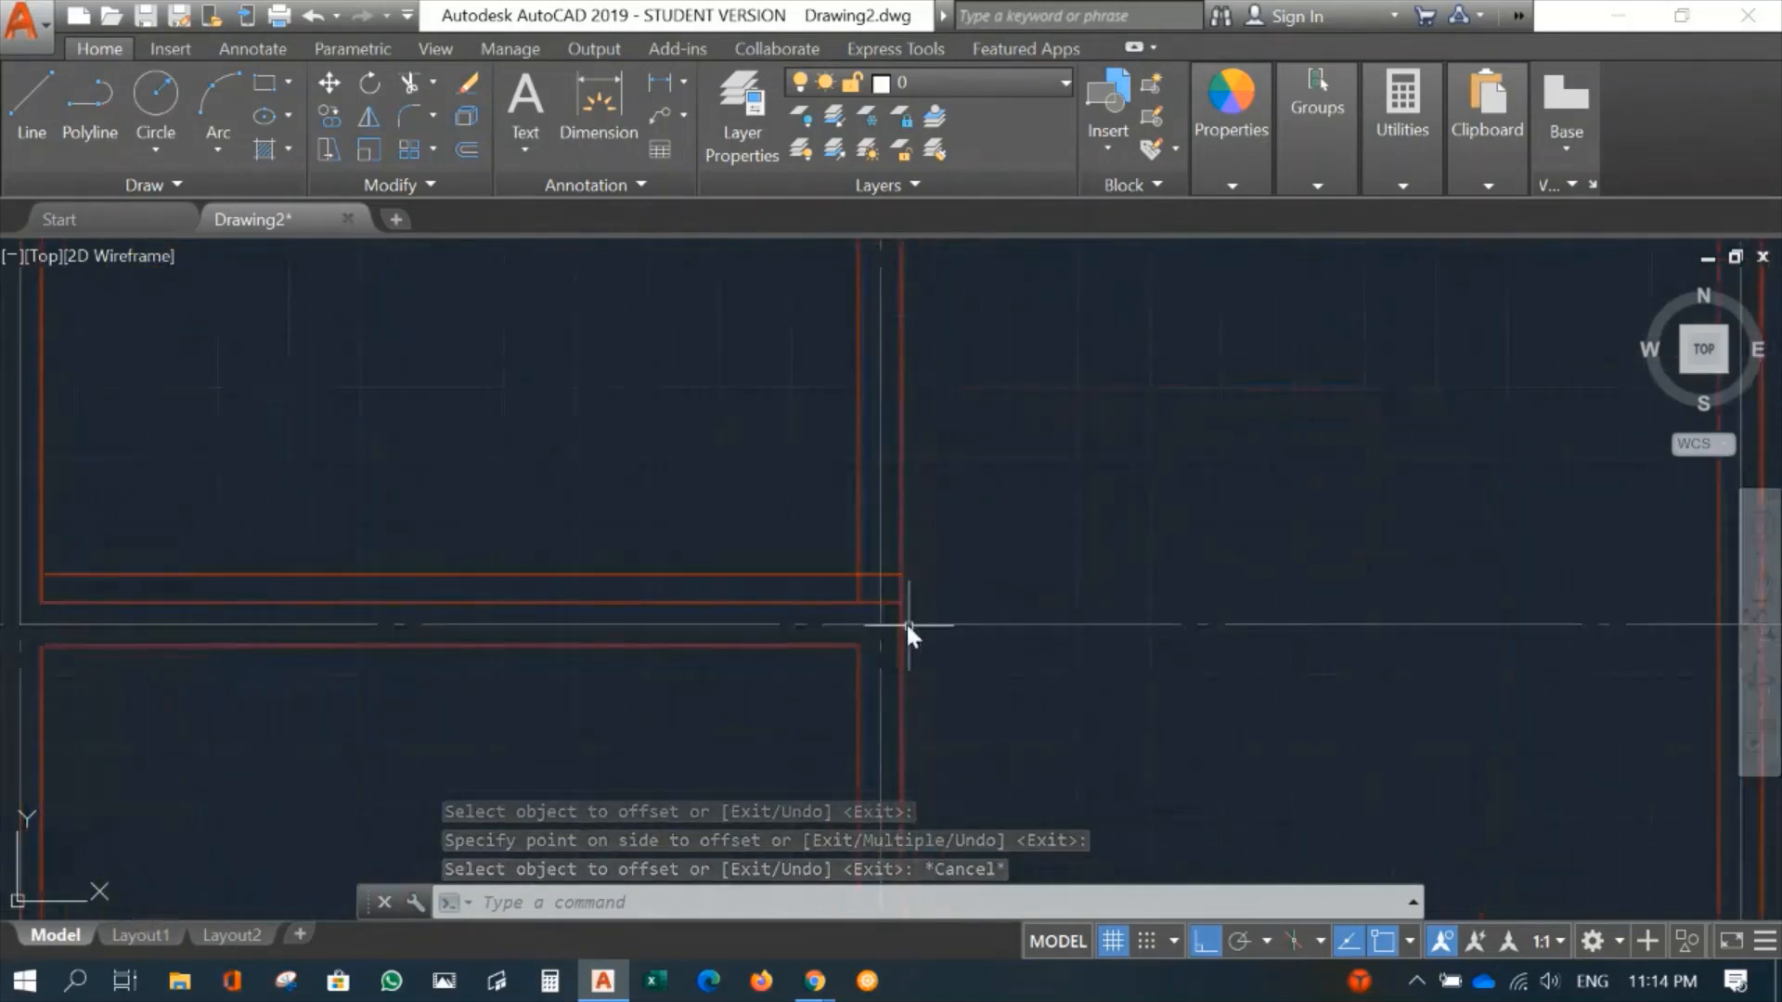
{"action": "mouse_move", "coordinate": [905, 621]}
{"action": "middle_mouse_down"}
{"action": "mouse_move", "coordinate": [907, 715]}
{"action": "mouse_move", "coordinate": [909, 667]}
{"action": "middle_mouse_up"}
{"action": "scroll", "coordinate": [906, 665], "scroll_direction": "up", "scroll_amount": 2}
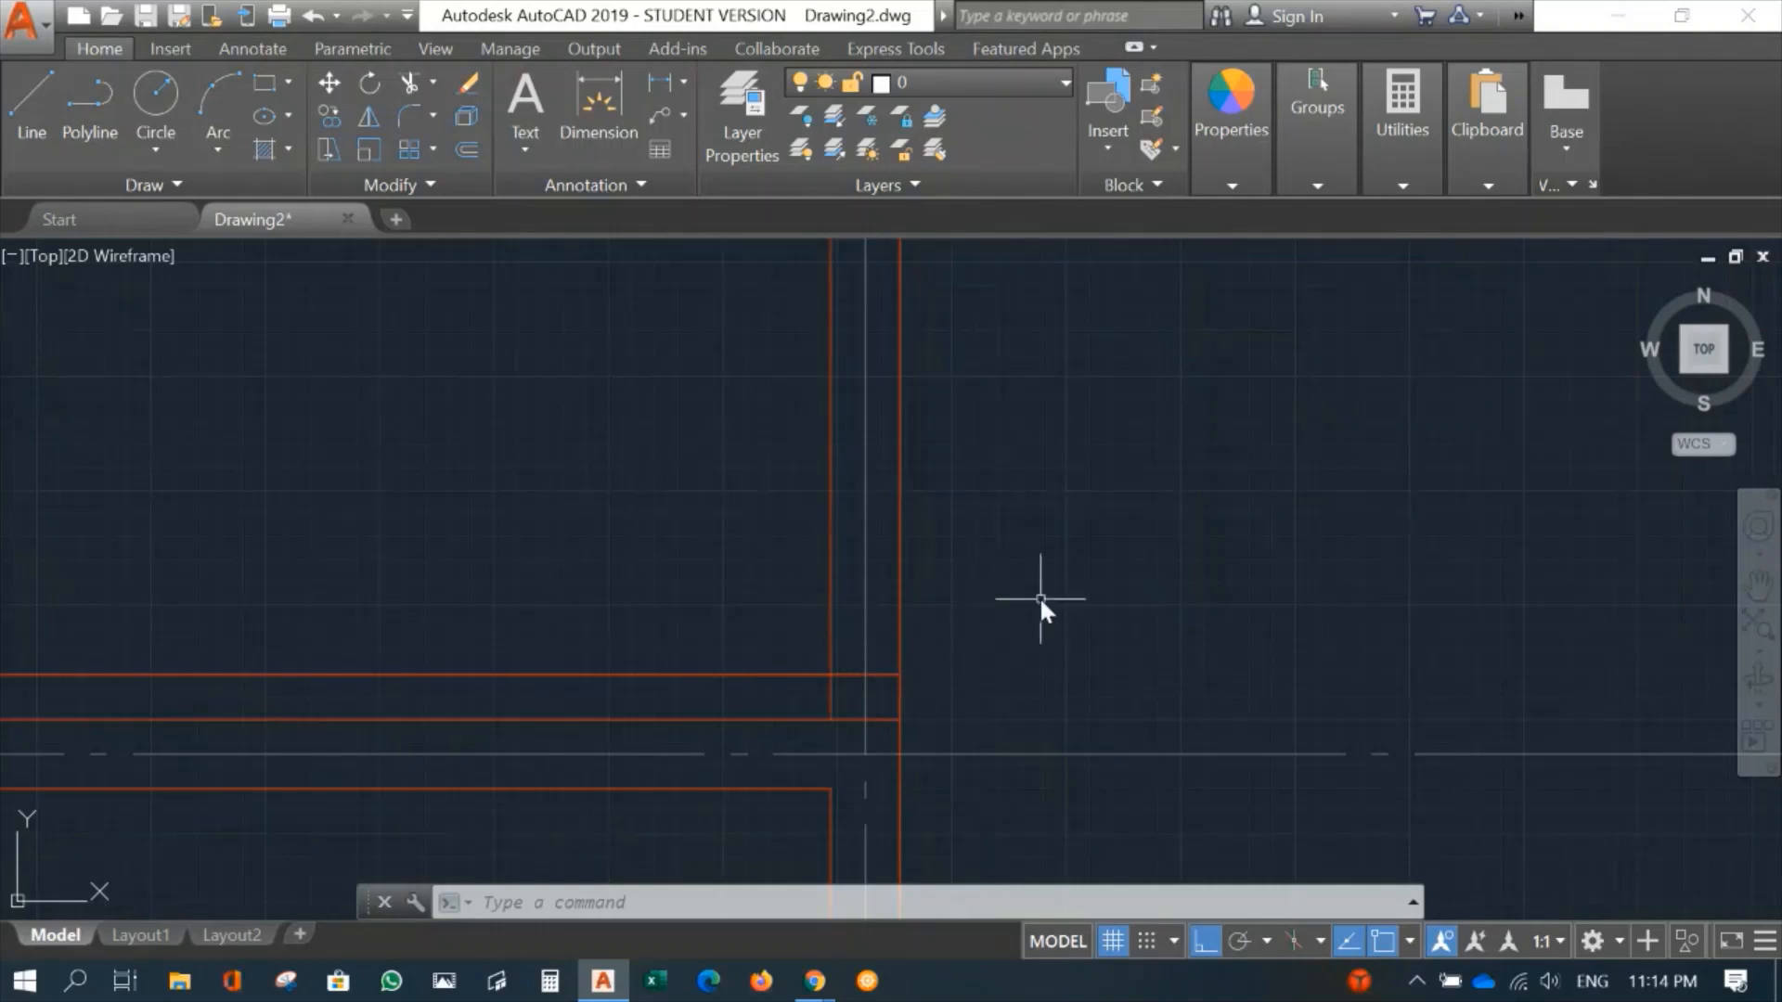
{"action": "scroll", "coordinate": [1039, 598], "scroll_direction": "down", "scroll_amount": 2}
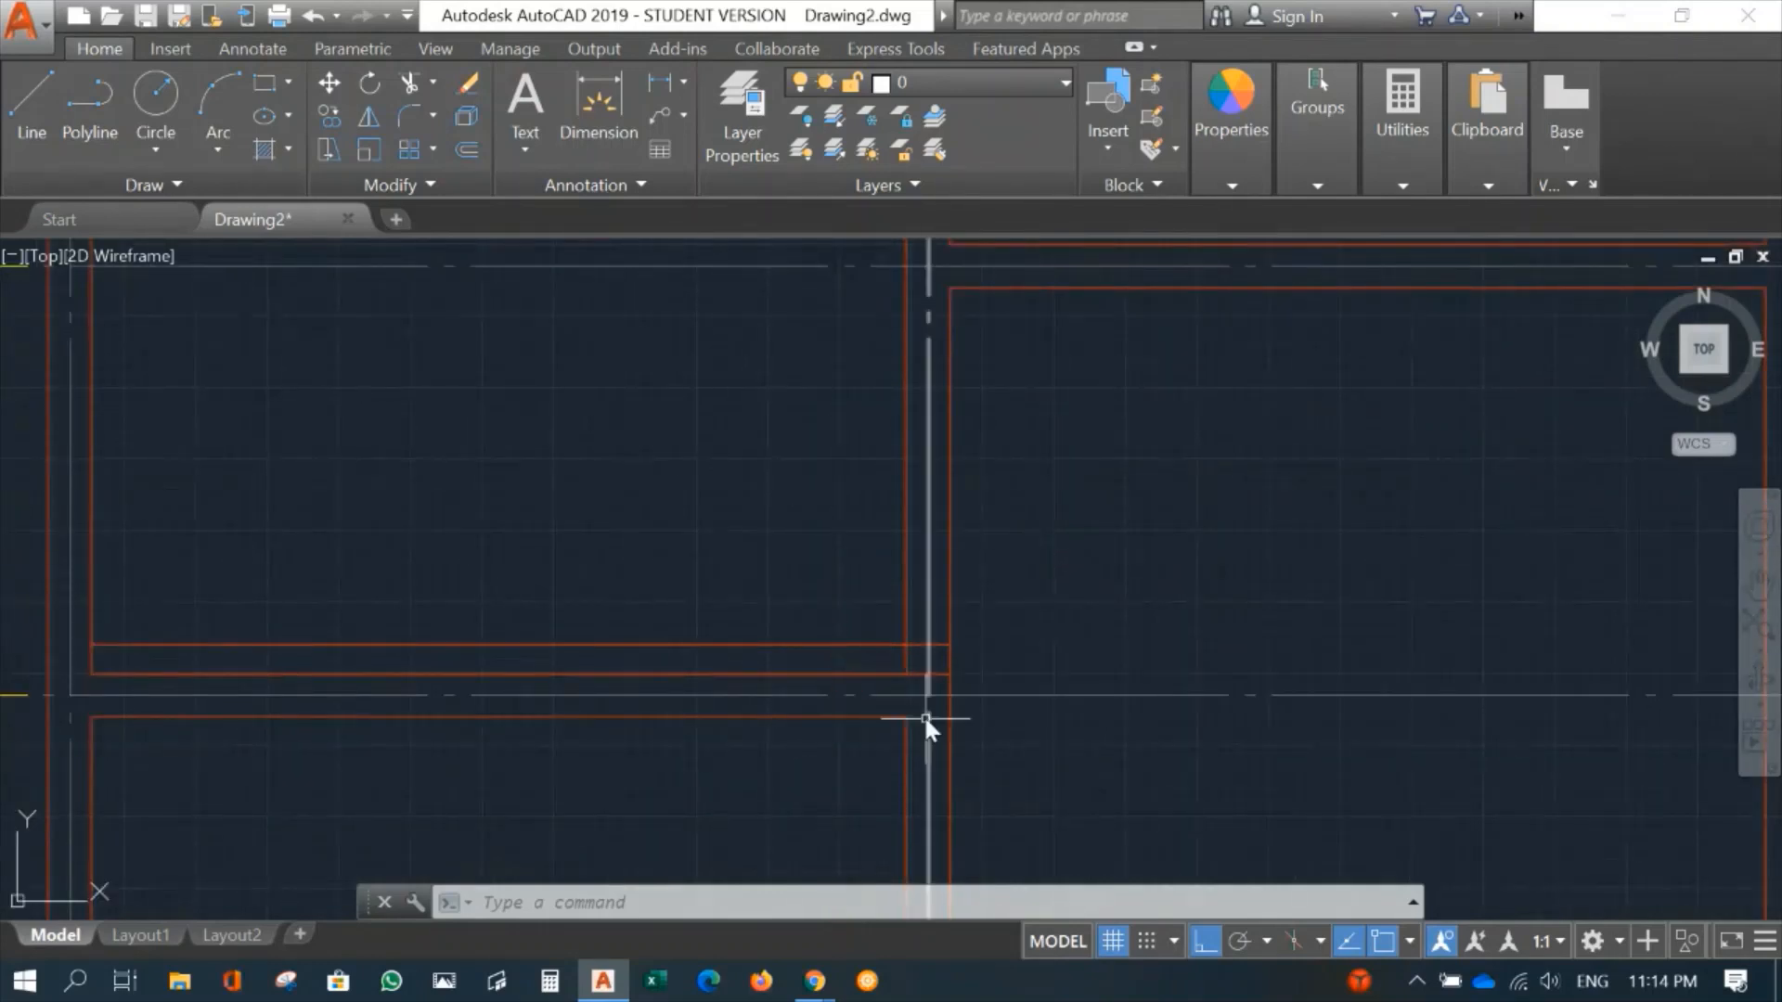
{"action": "type", "text": "o"}
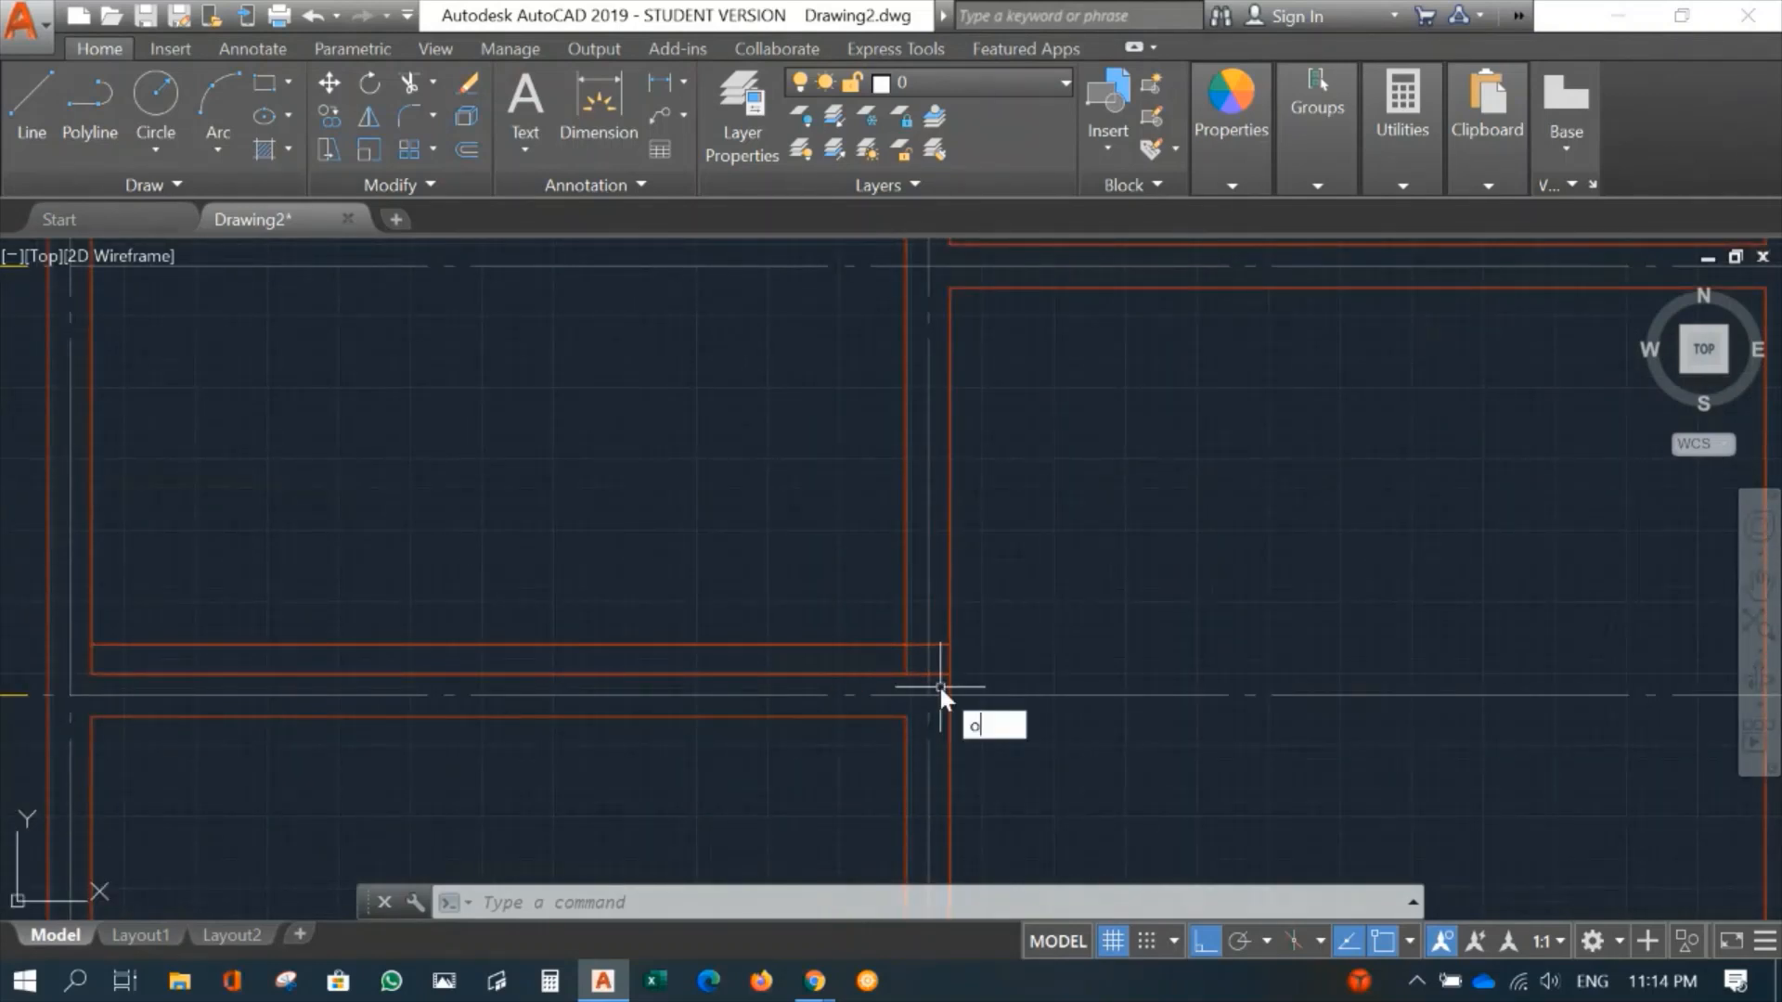
{"action": "key", "text": "Return"}
{"action": "type", "text": "900"}
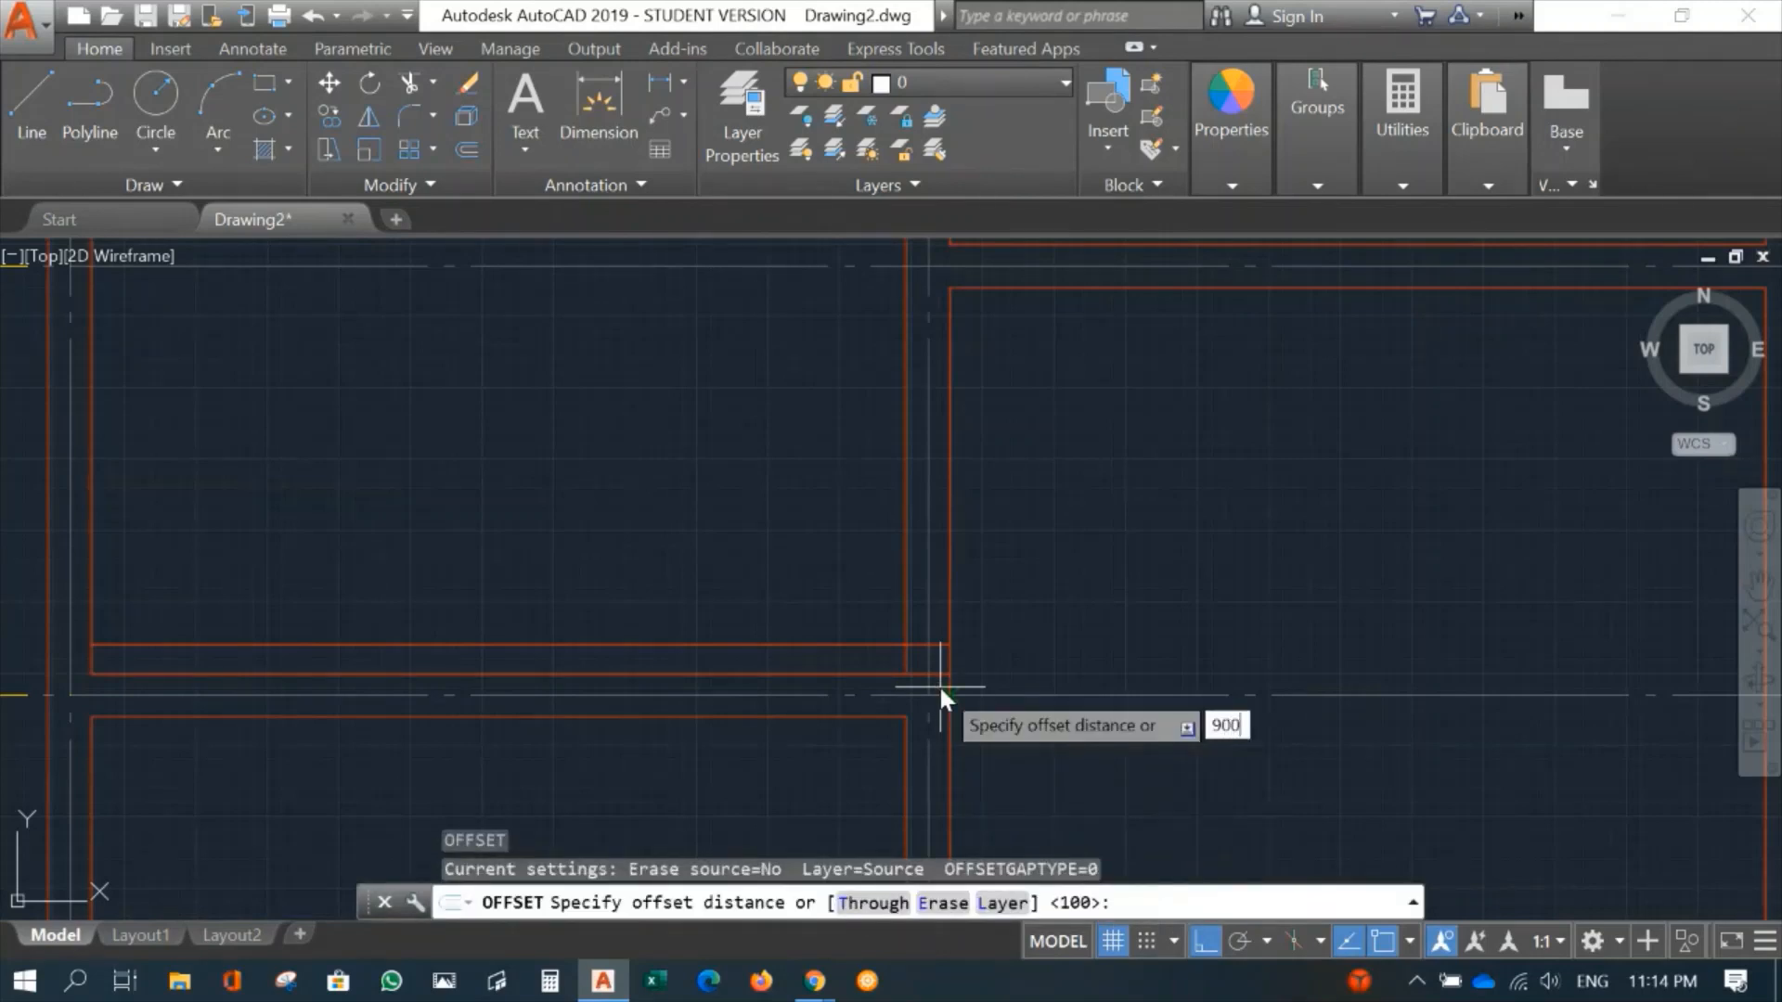
{"action": "key", "text": "Return"}
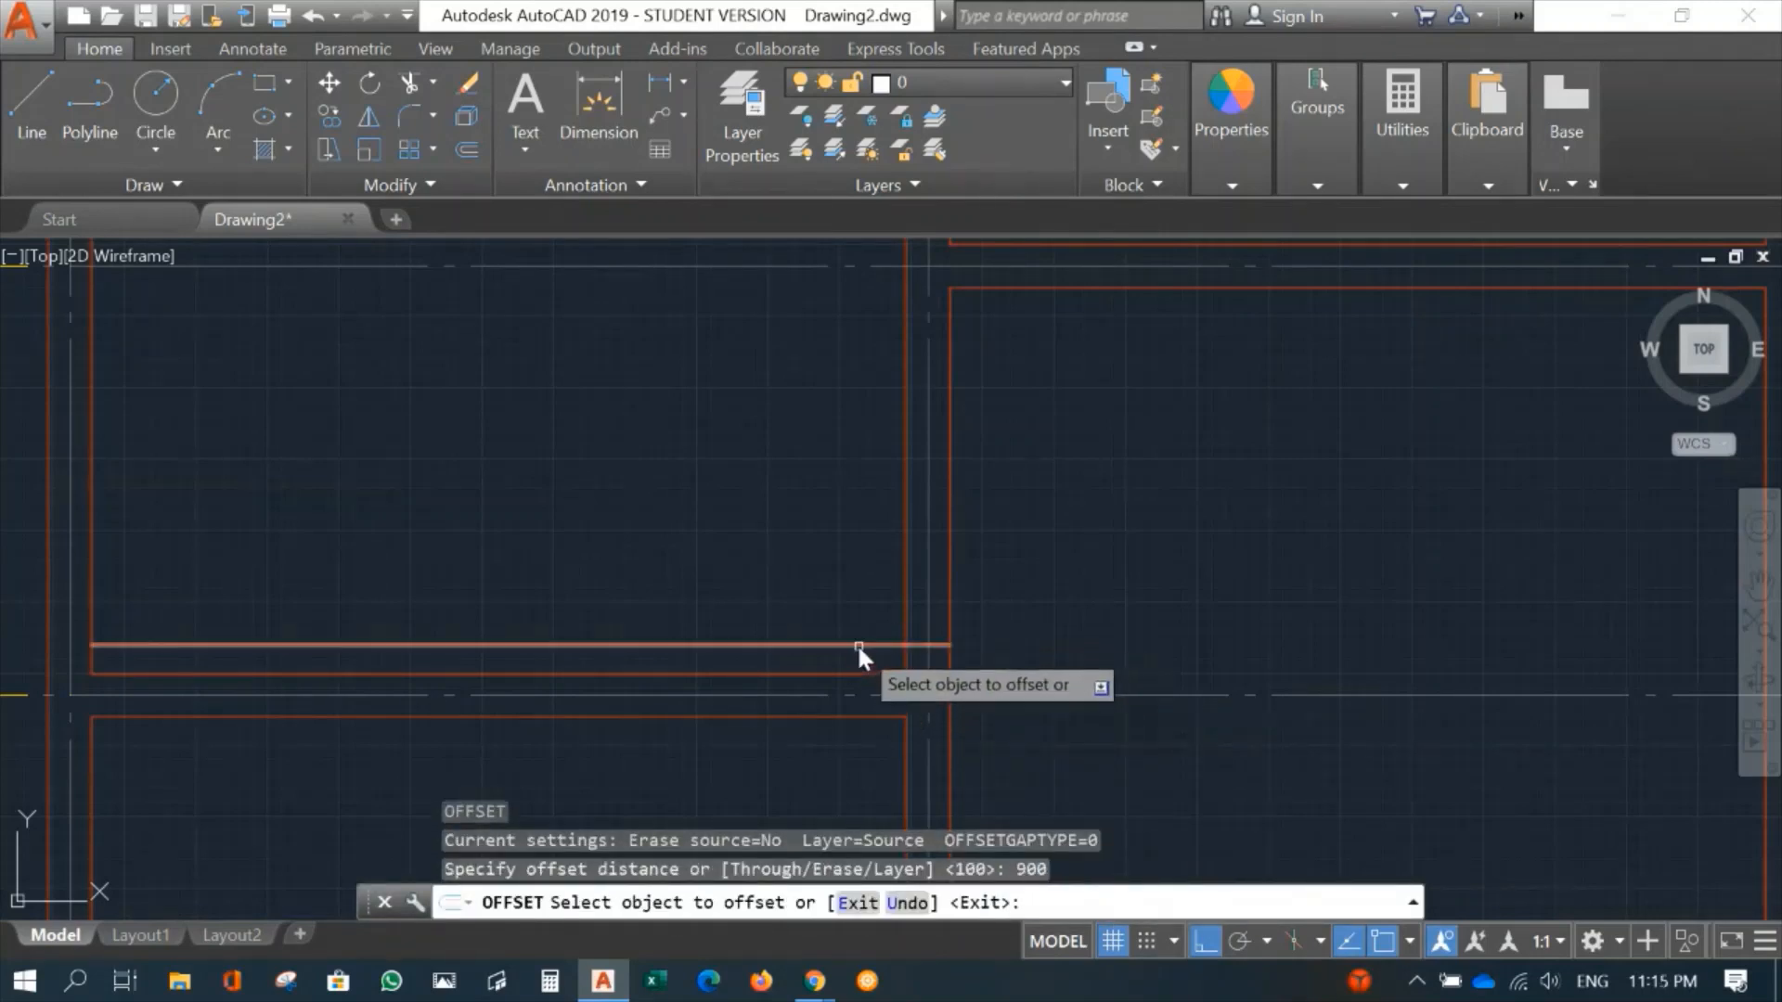
{"action": "left_click", "coordinate": [857, 643]}
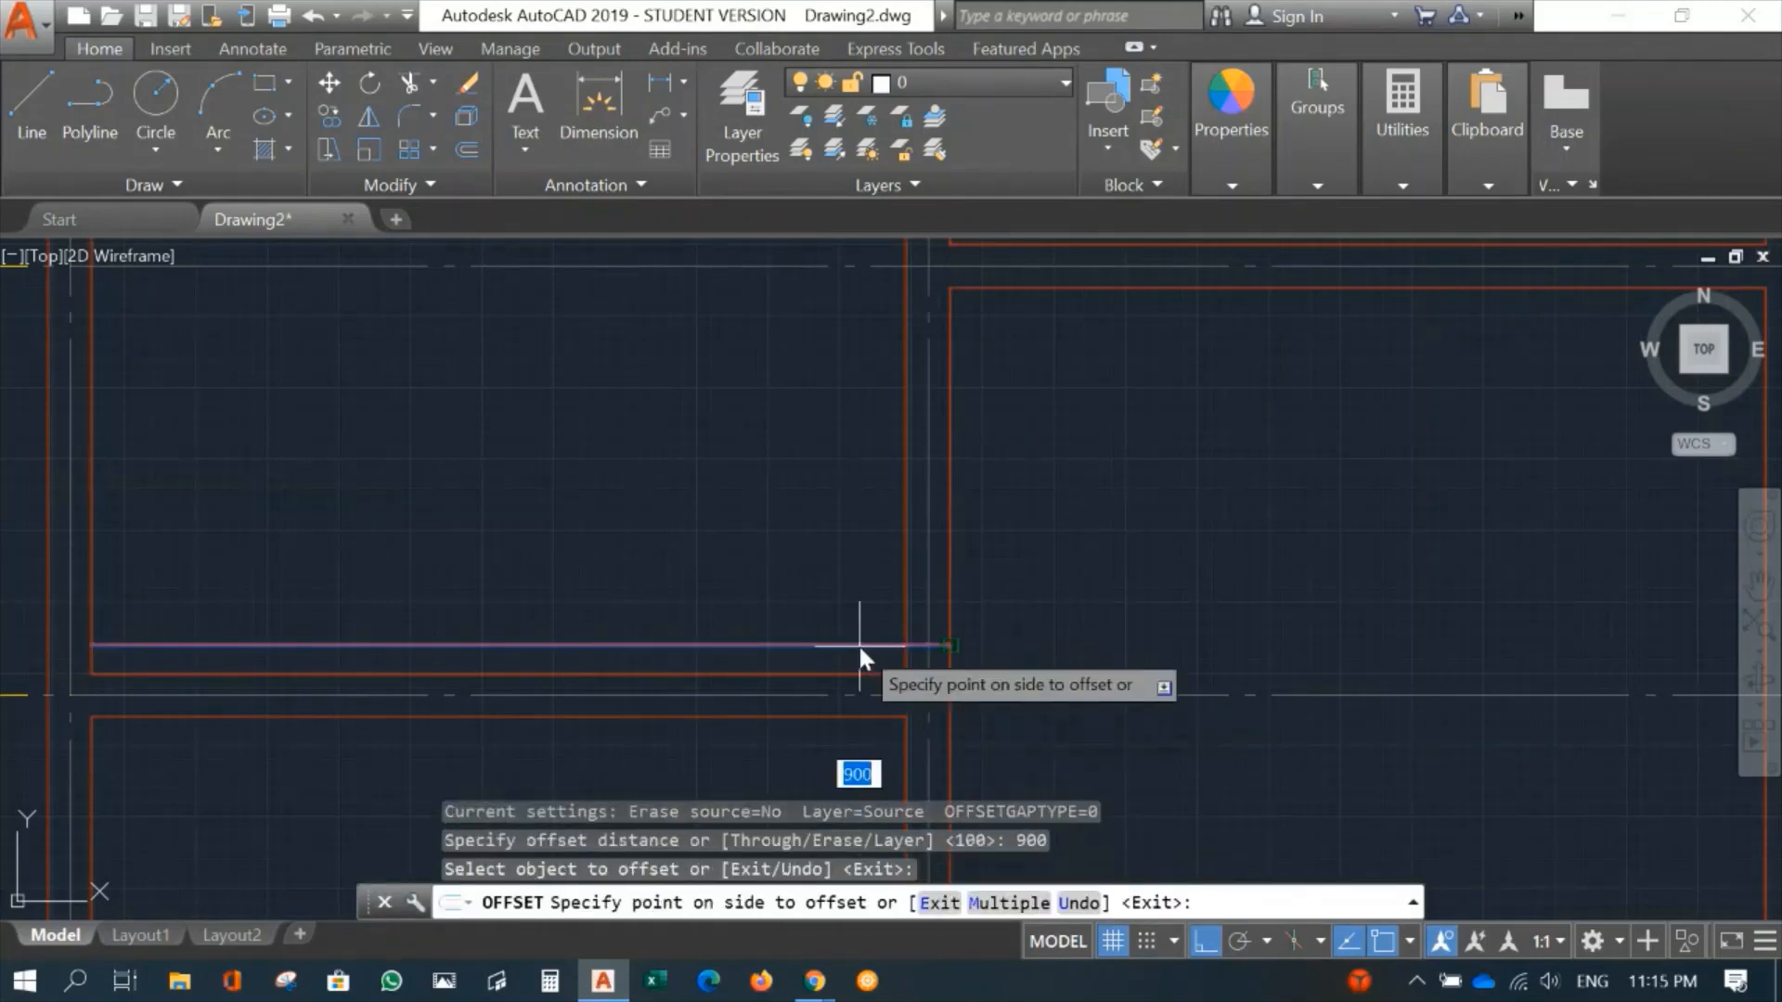
{"action": "left_click", "coordinate": [822, 447]}
{"action": "scroll", "coordinate": [1134, 585], "scroll_direction": "down", "scroll_amount": 2}
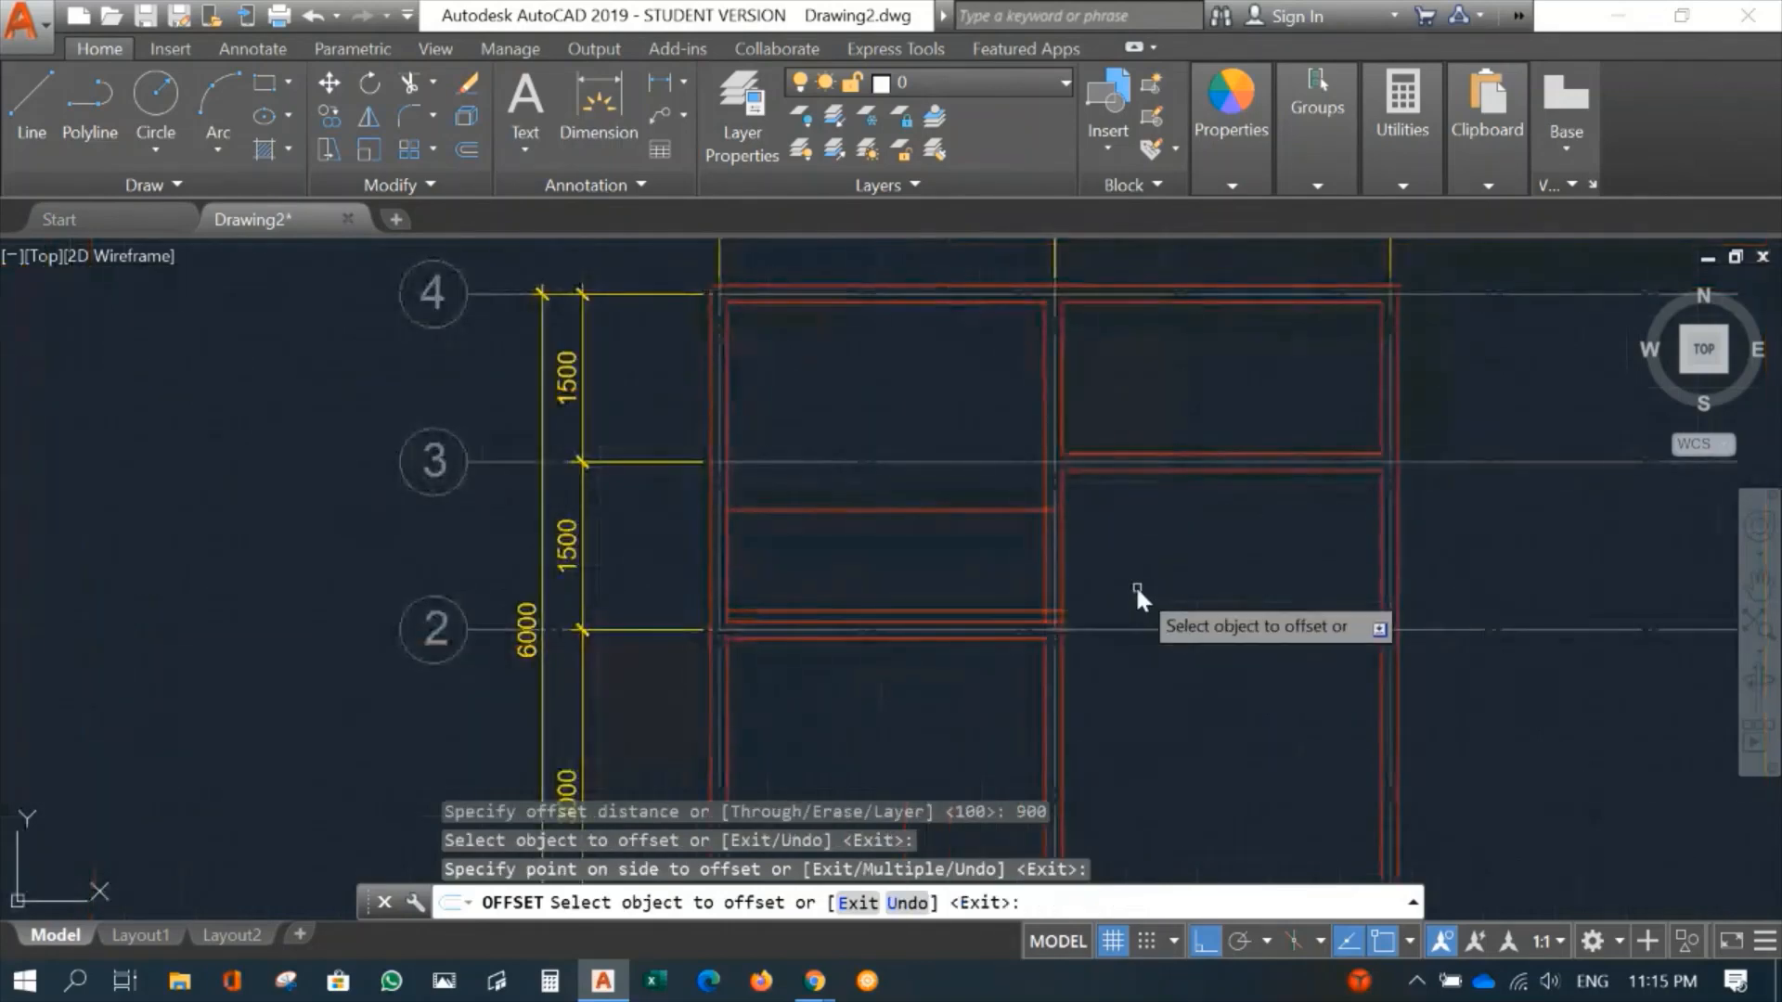
{"action": "key", "text": "Escape"}
Step: Trim the middle vertical wall's faces between the two offset lines and remove the parts of those lines extending into the left room
{"action": "scroll", "coordinate": [1127, 585], "scroll_direction": "up", "scroll_amount": 3}
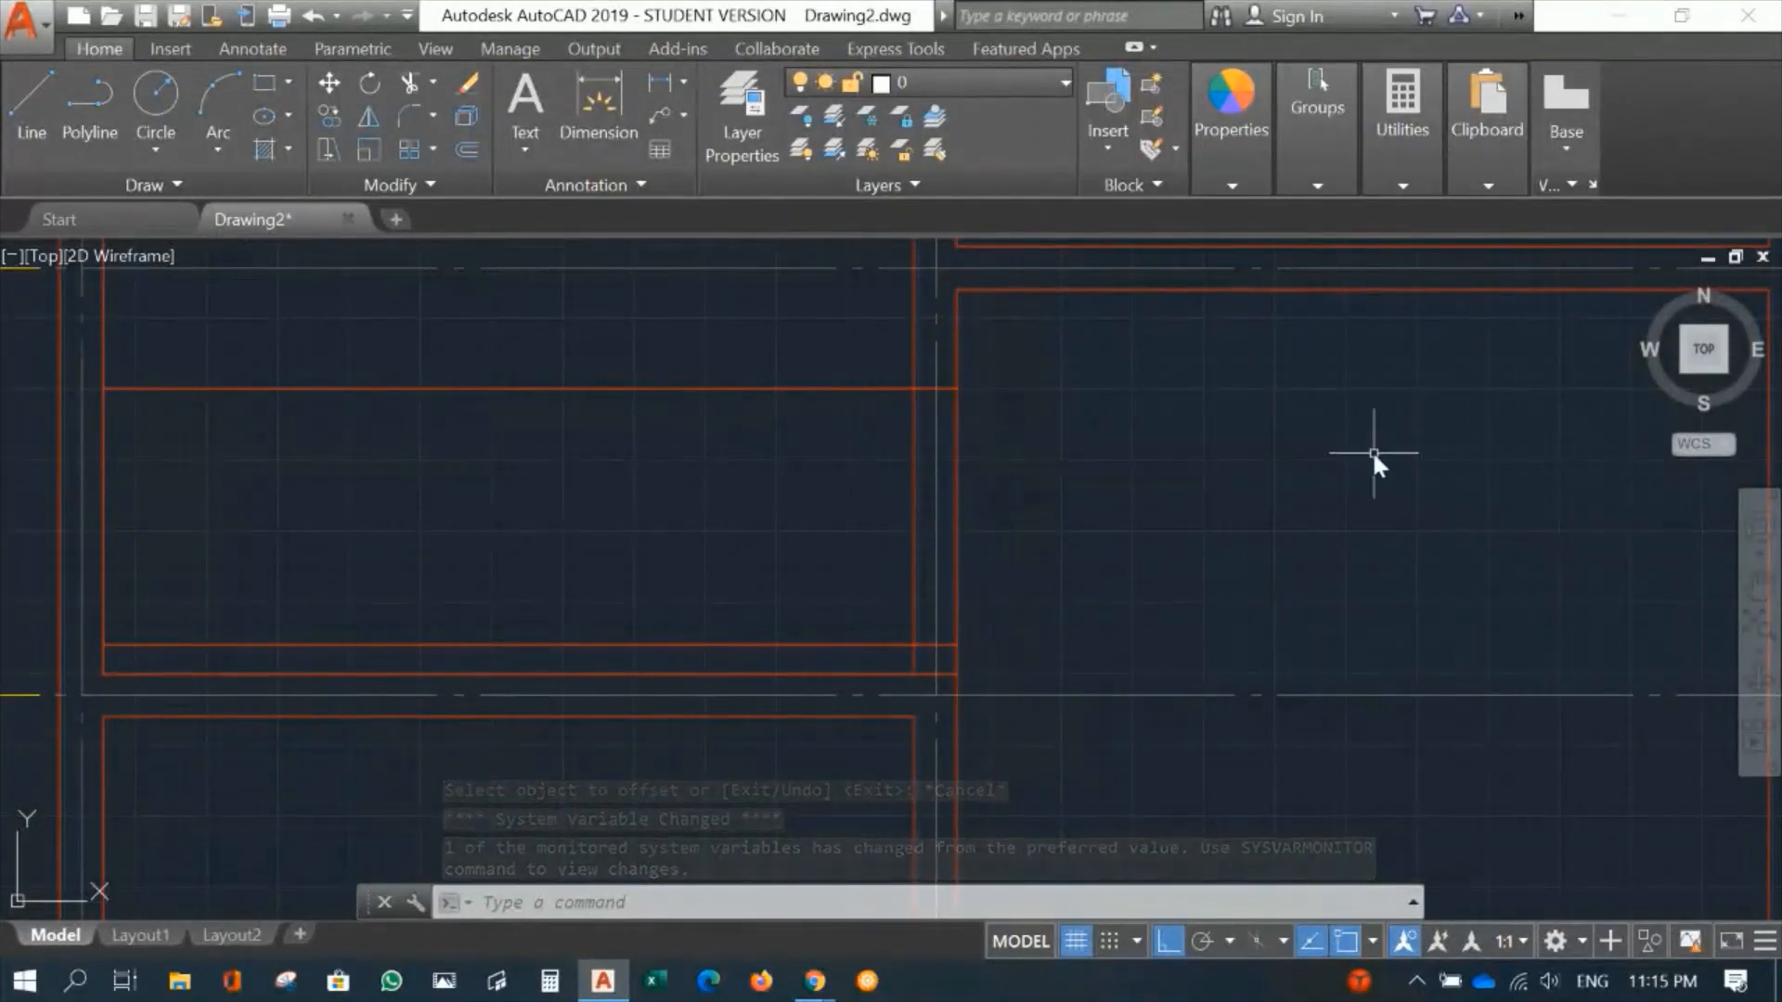
{"action": "type", "text": "TR"}
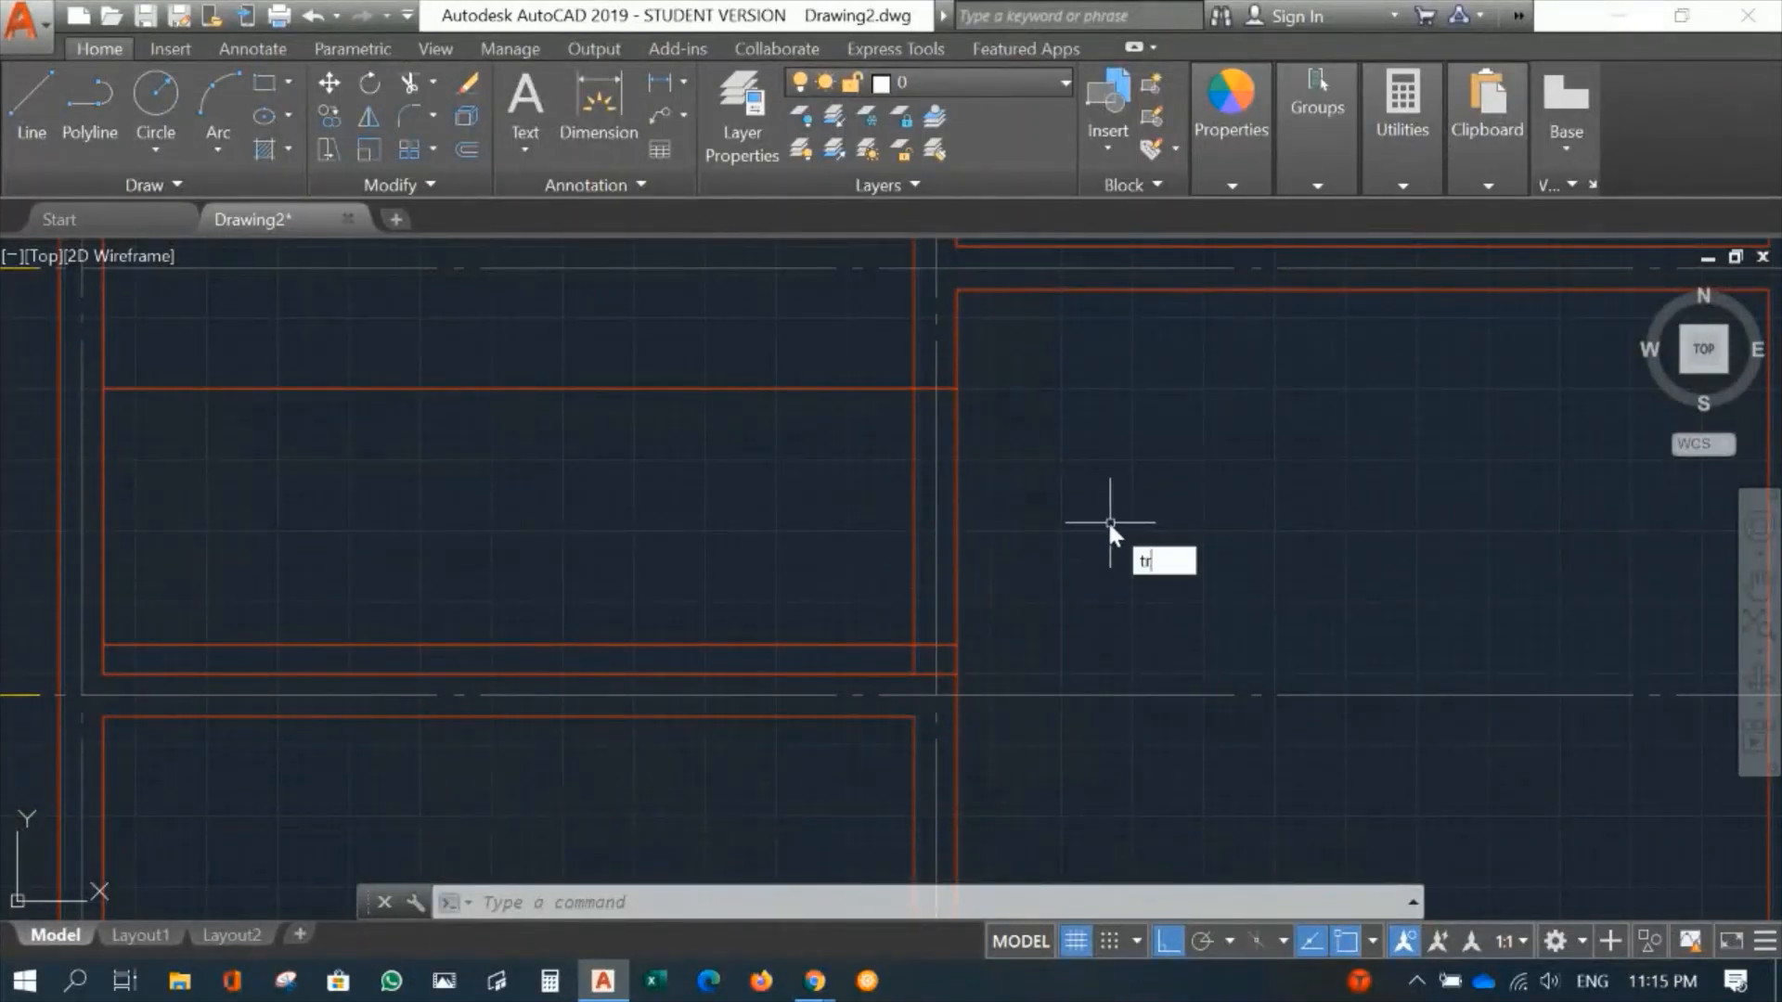
{"action": "key", "text": "Return"}
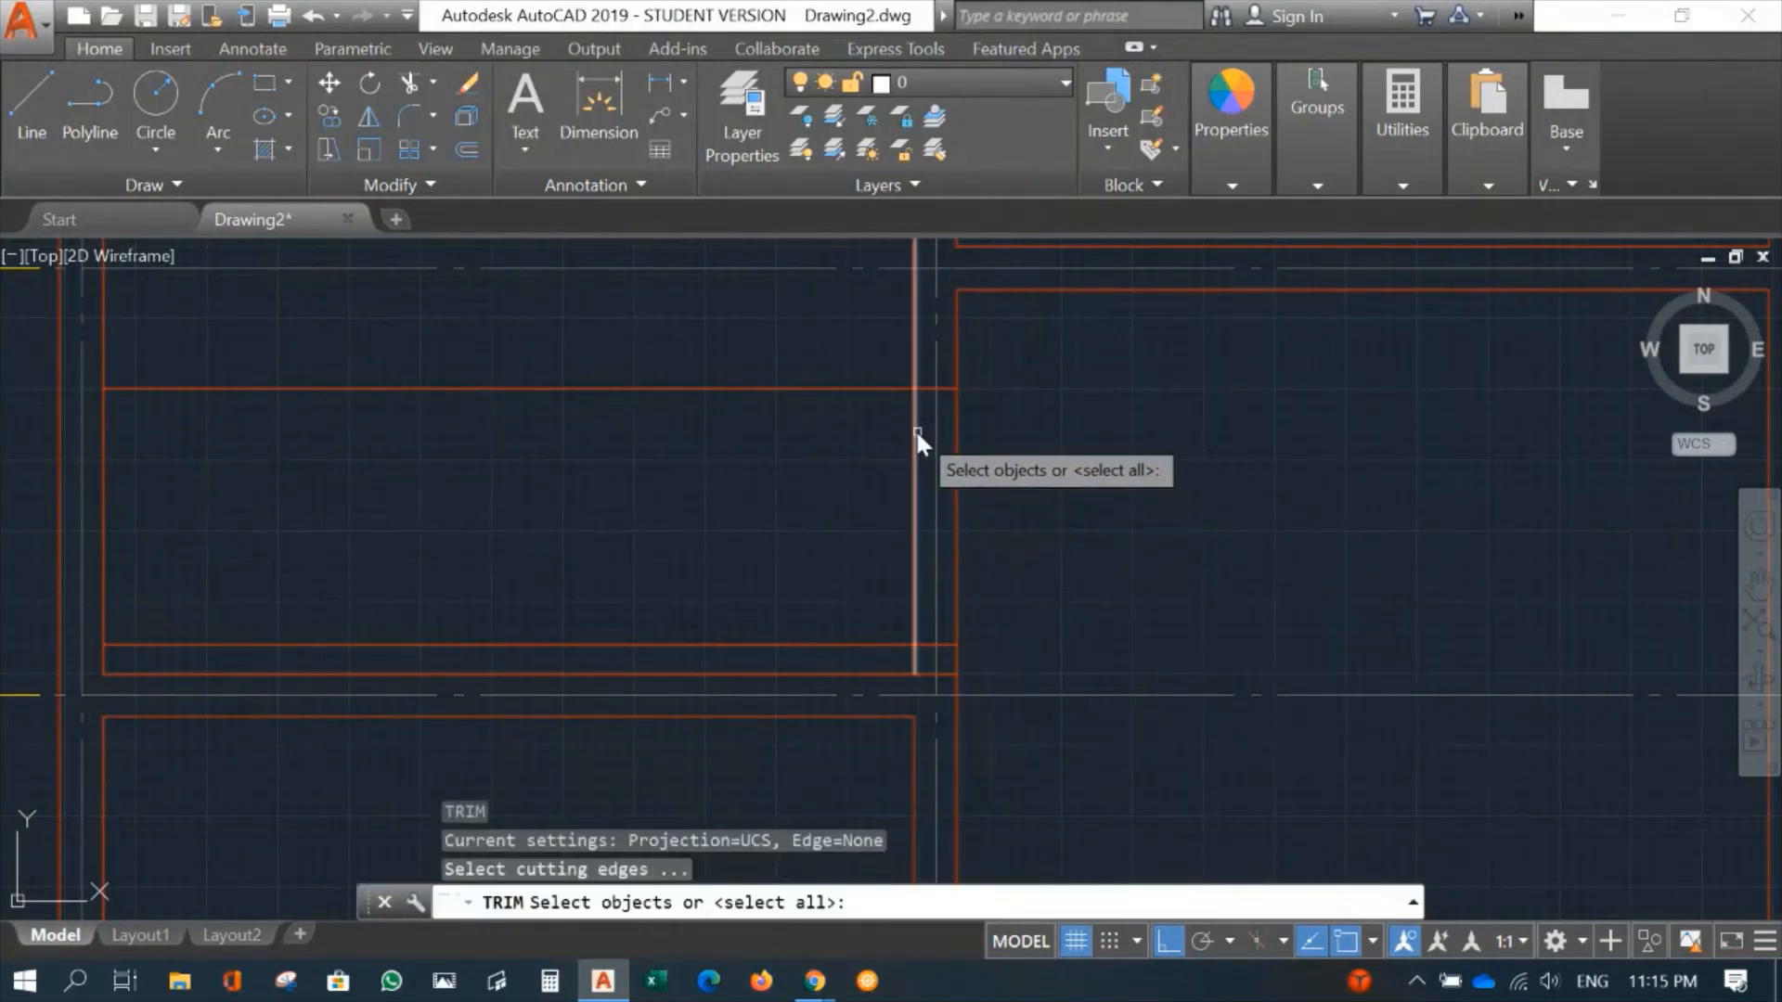
{"action": "left_click", "coordinate": [915, 428]}
{"action": "left_click", "coordinate": [960, 442]}
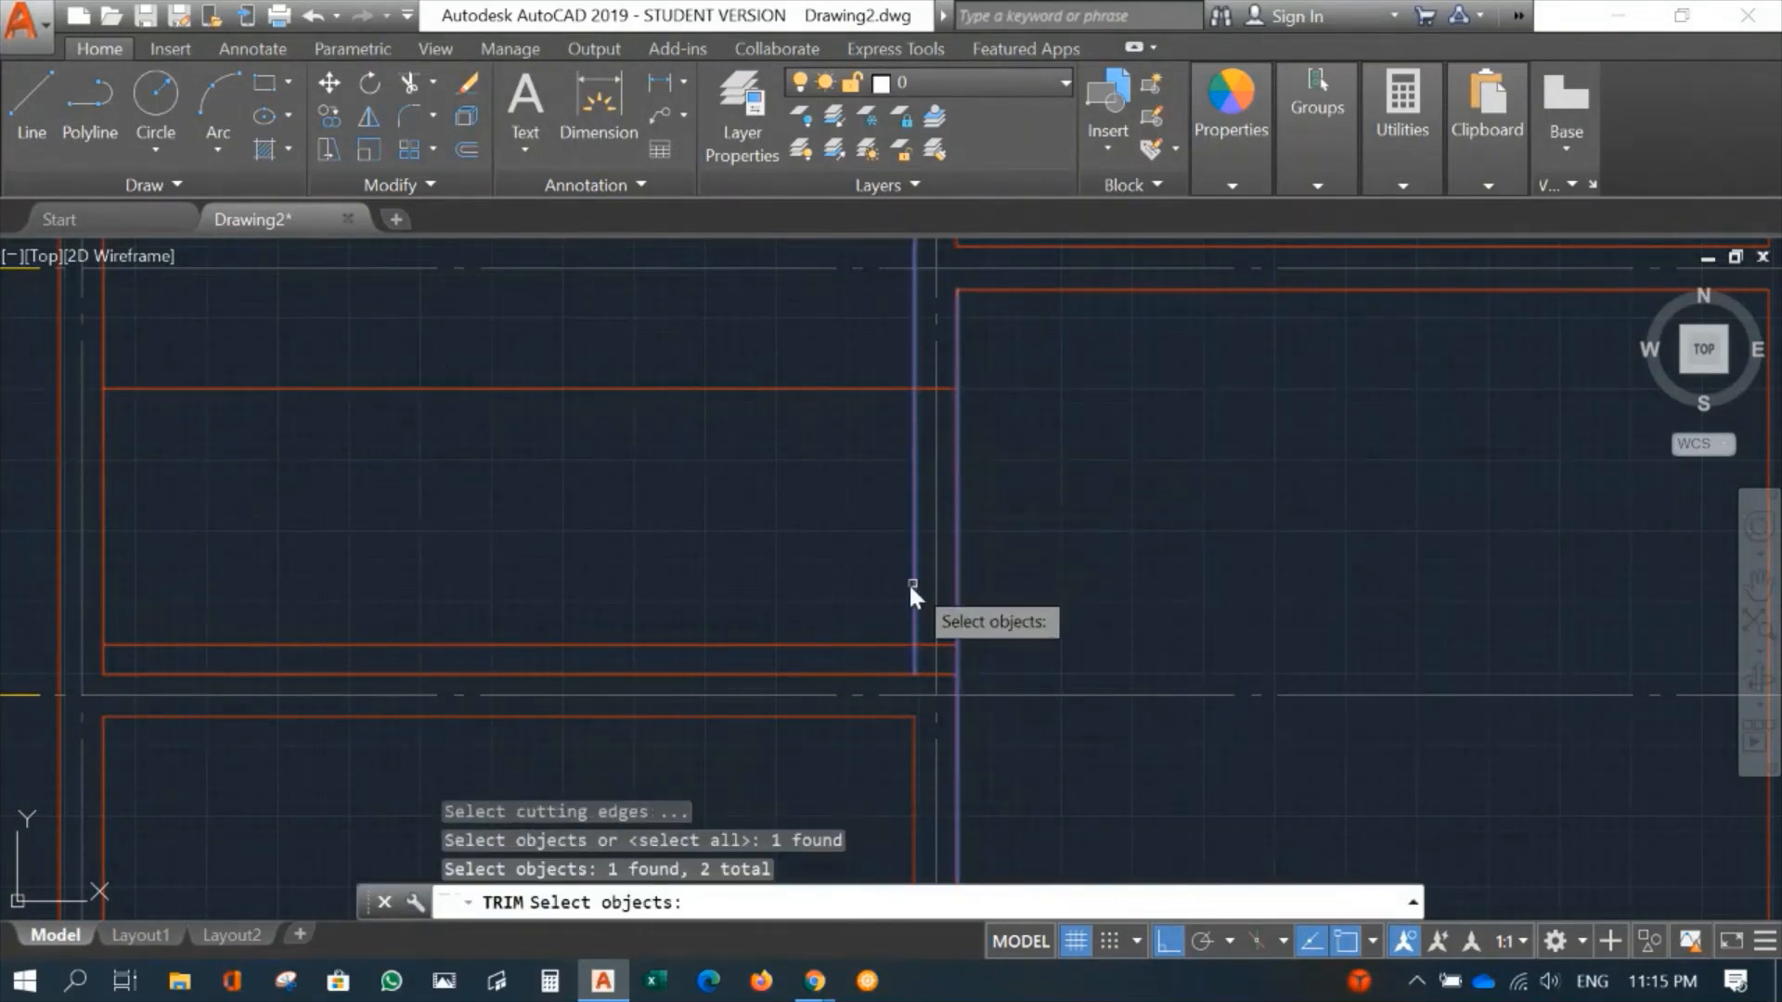
{"action": "left_click", "coordinate": [889, 646]}
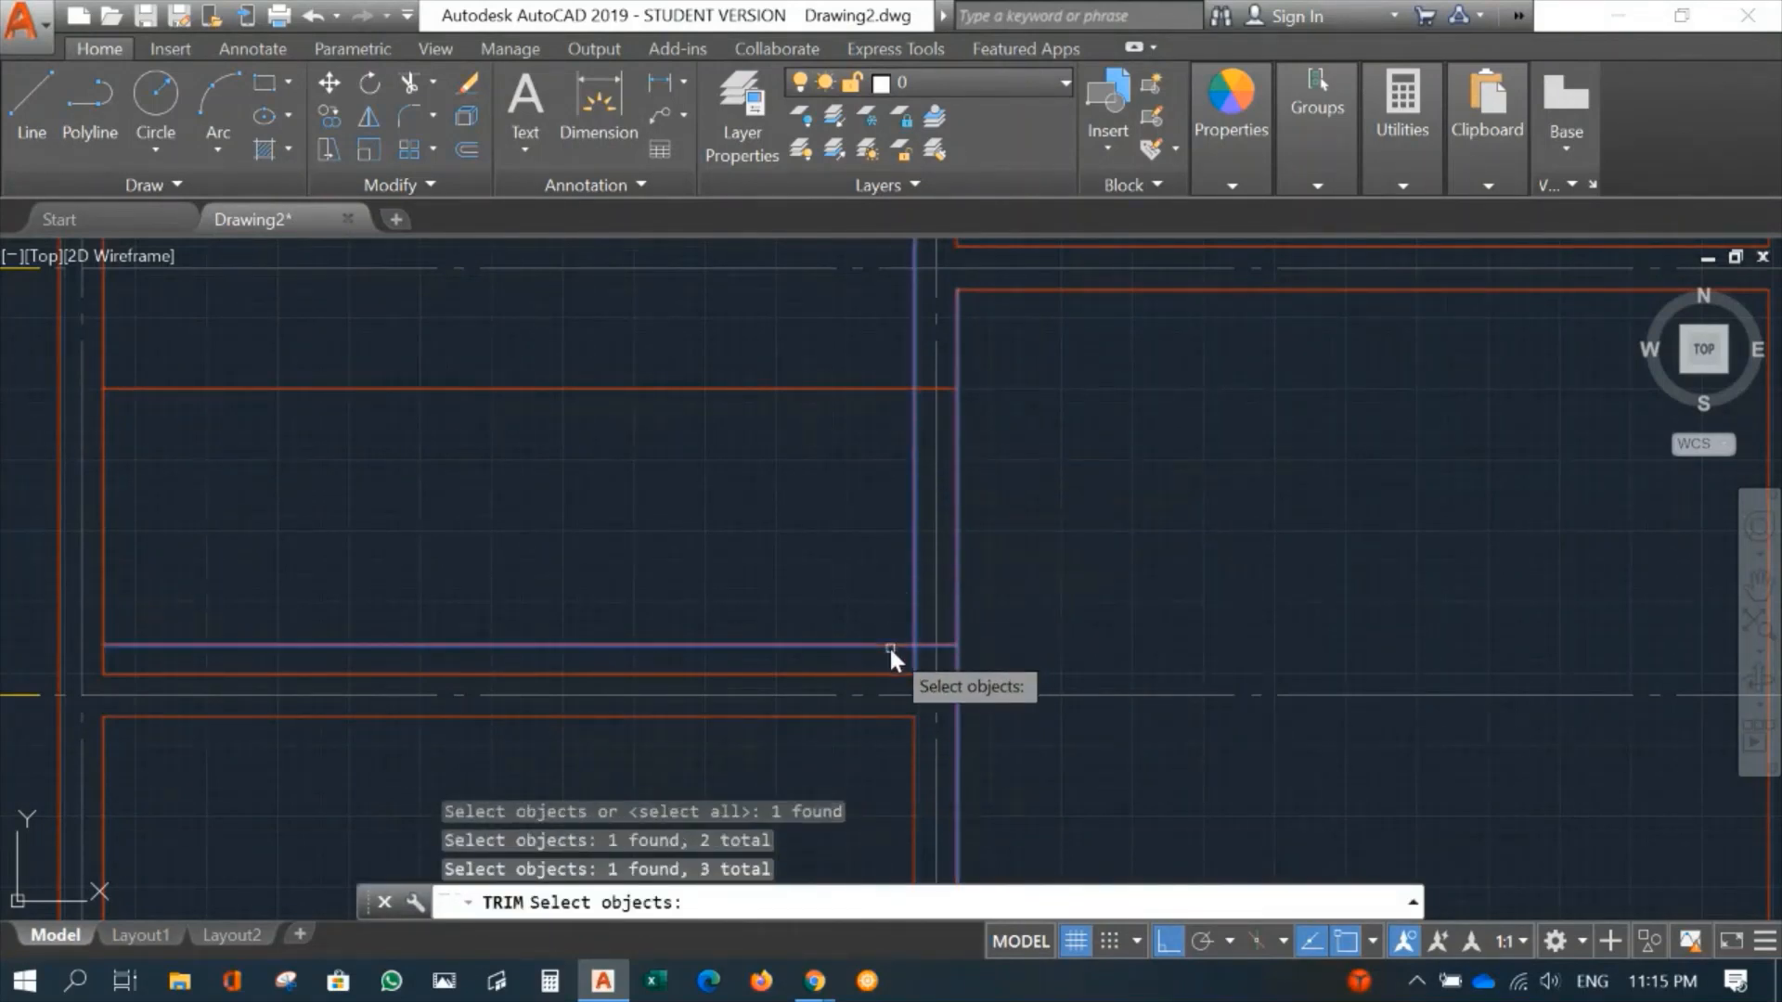
{"action": "left_click", "coordinate": [861, 388]}
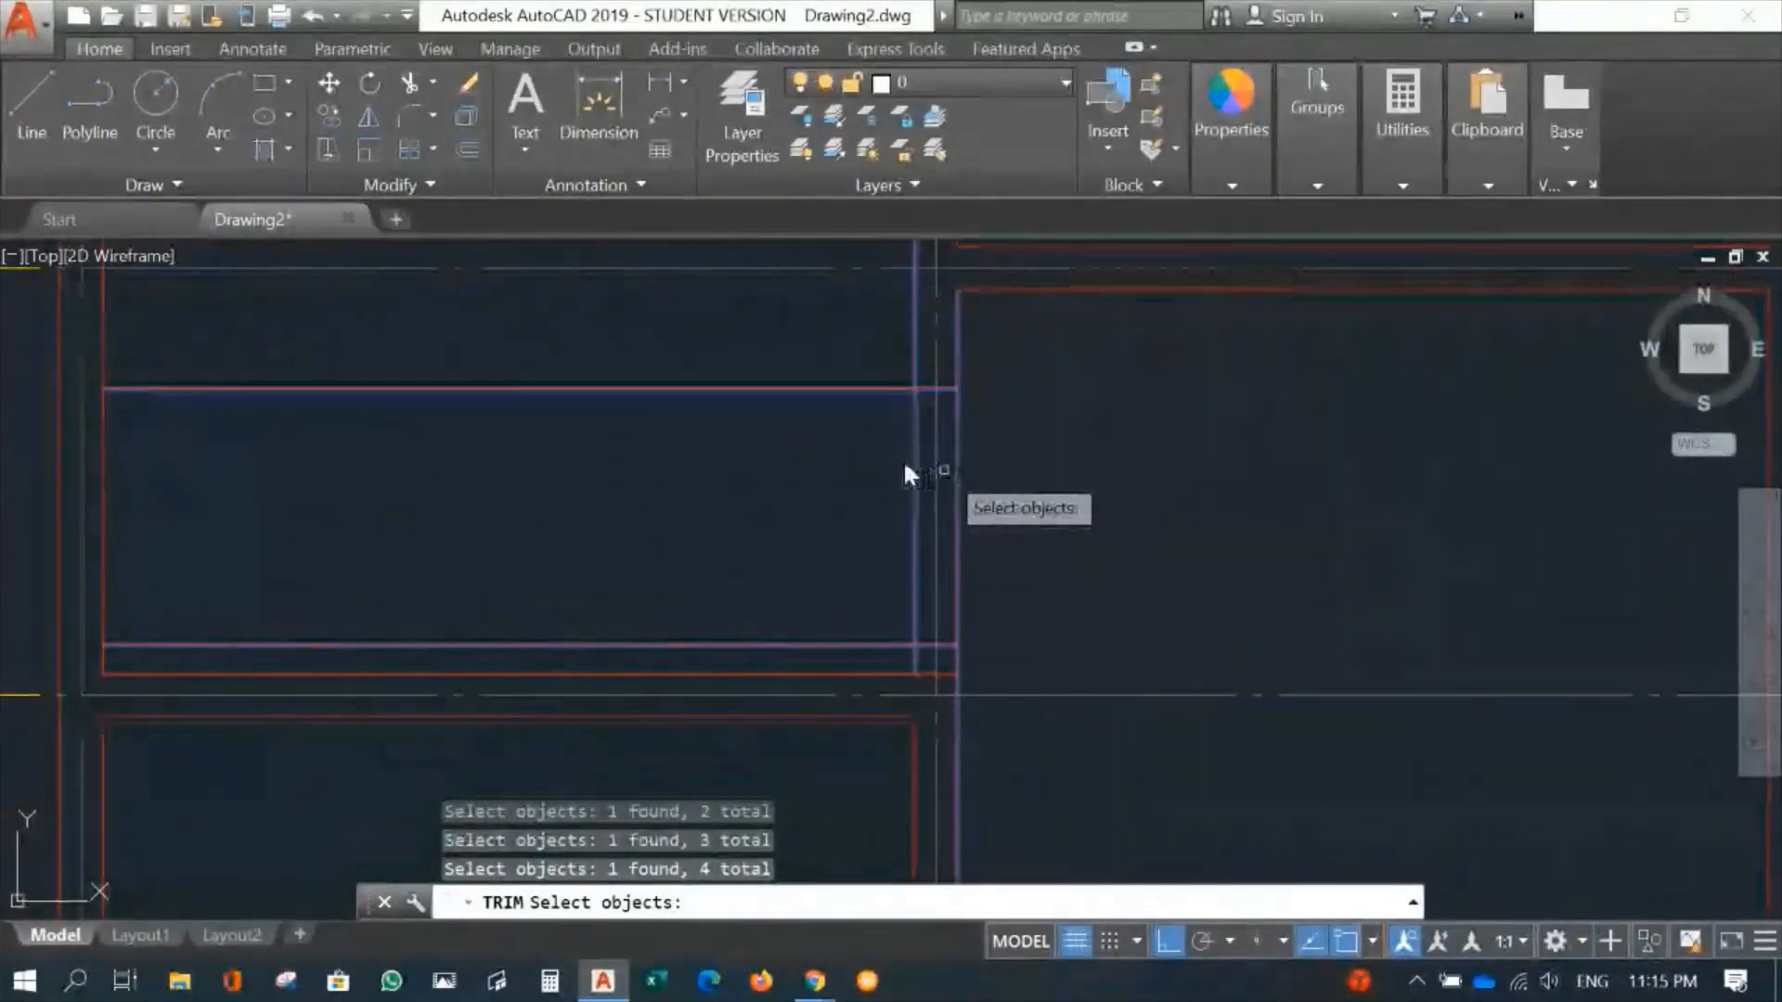
{"action": "key", "text": "Return"}
{"action": "left_click", "coordinate": [884, 388]}
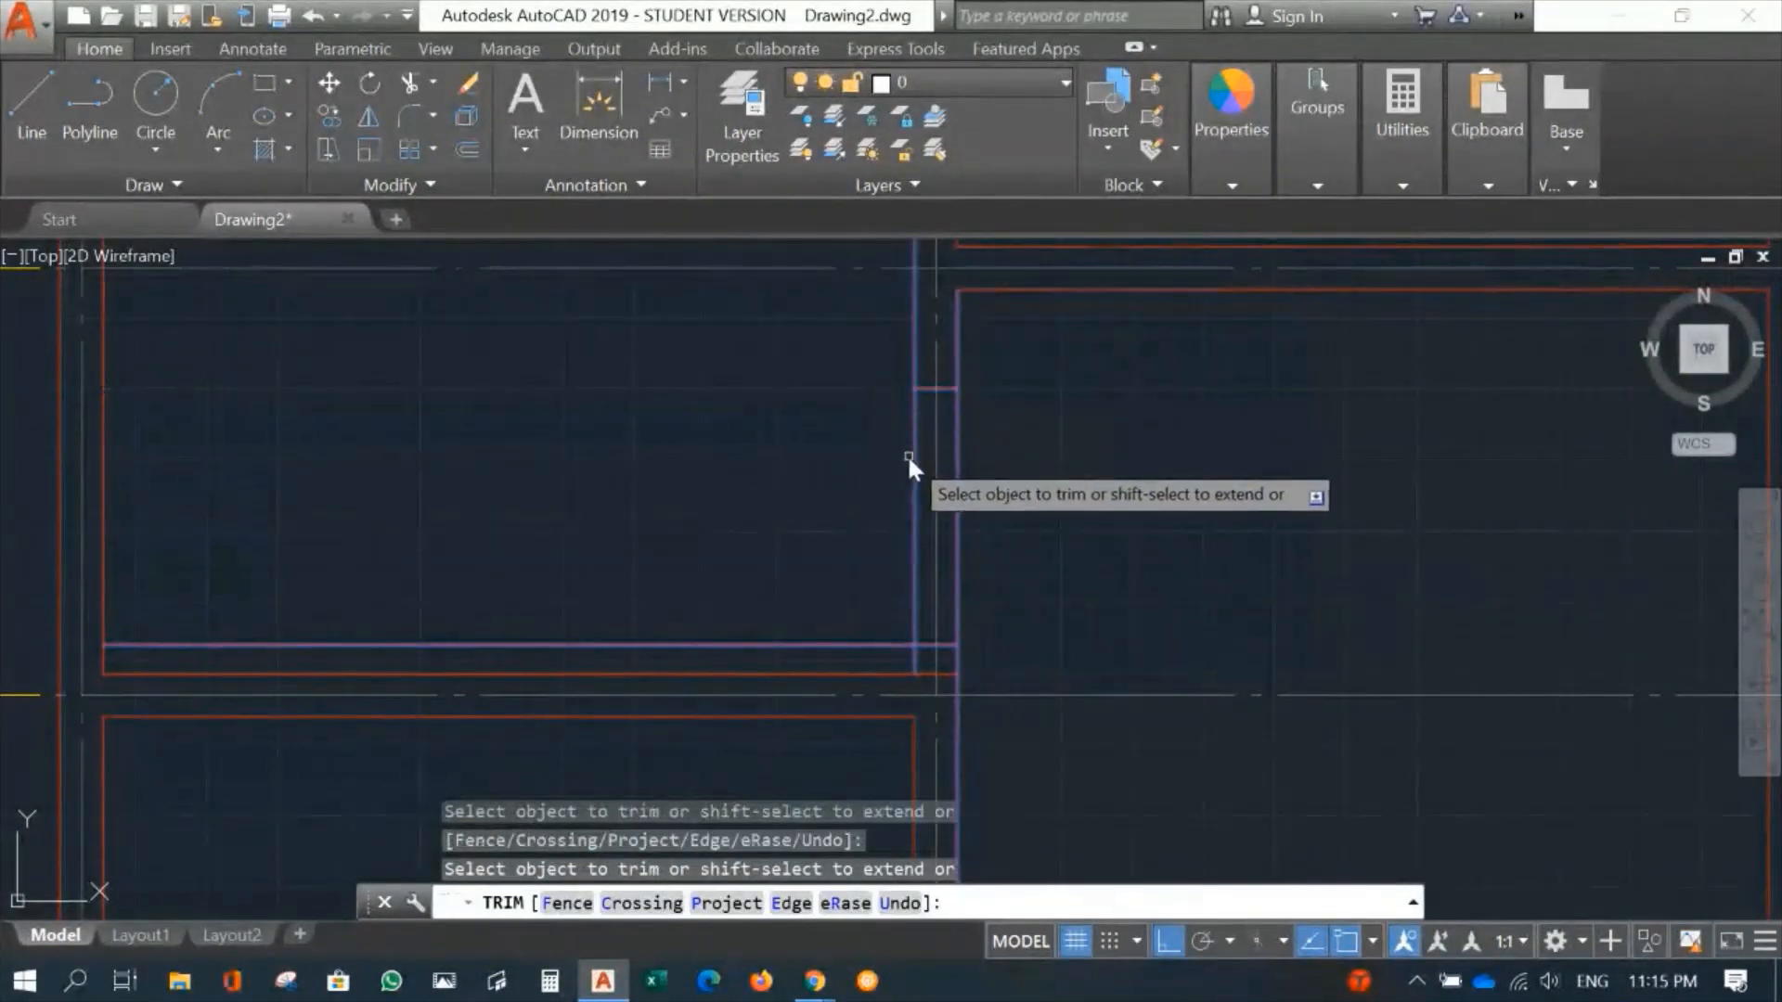
{"action": "left_click", "coordinate": [911, 458]}
{"action": "left_click", "coordinate": [956, 471]}
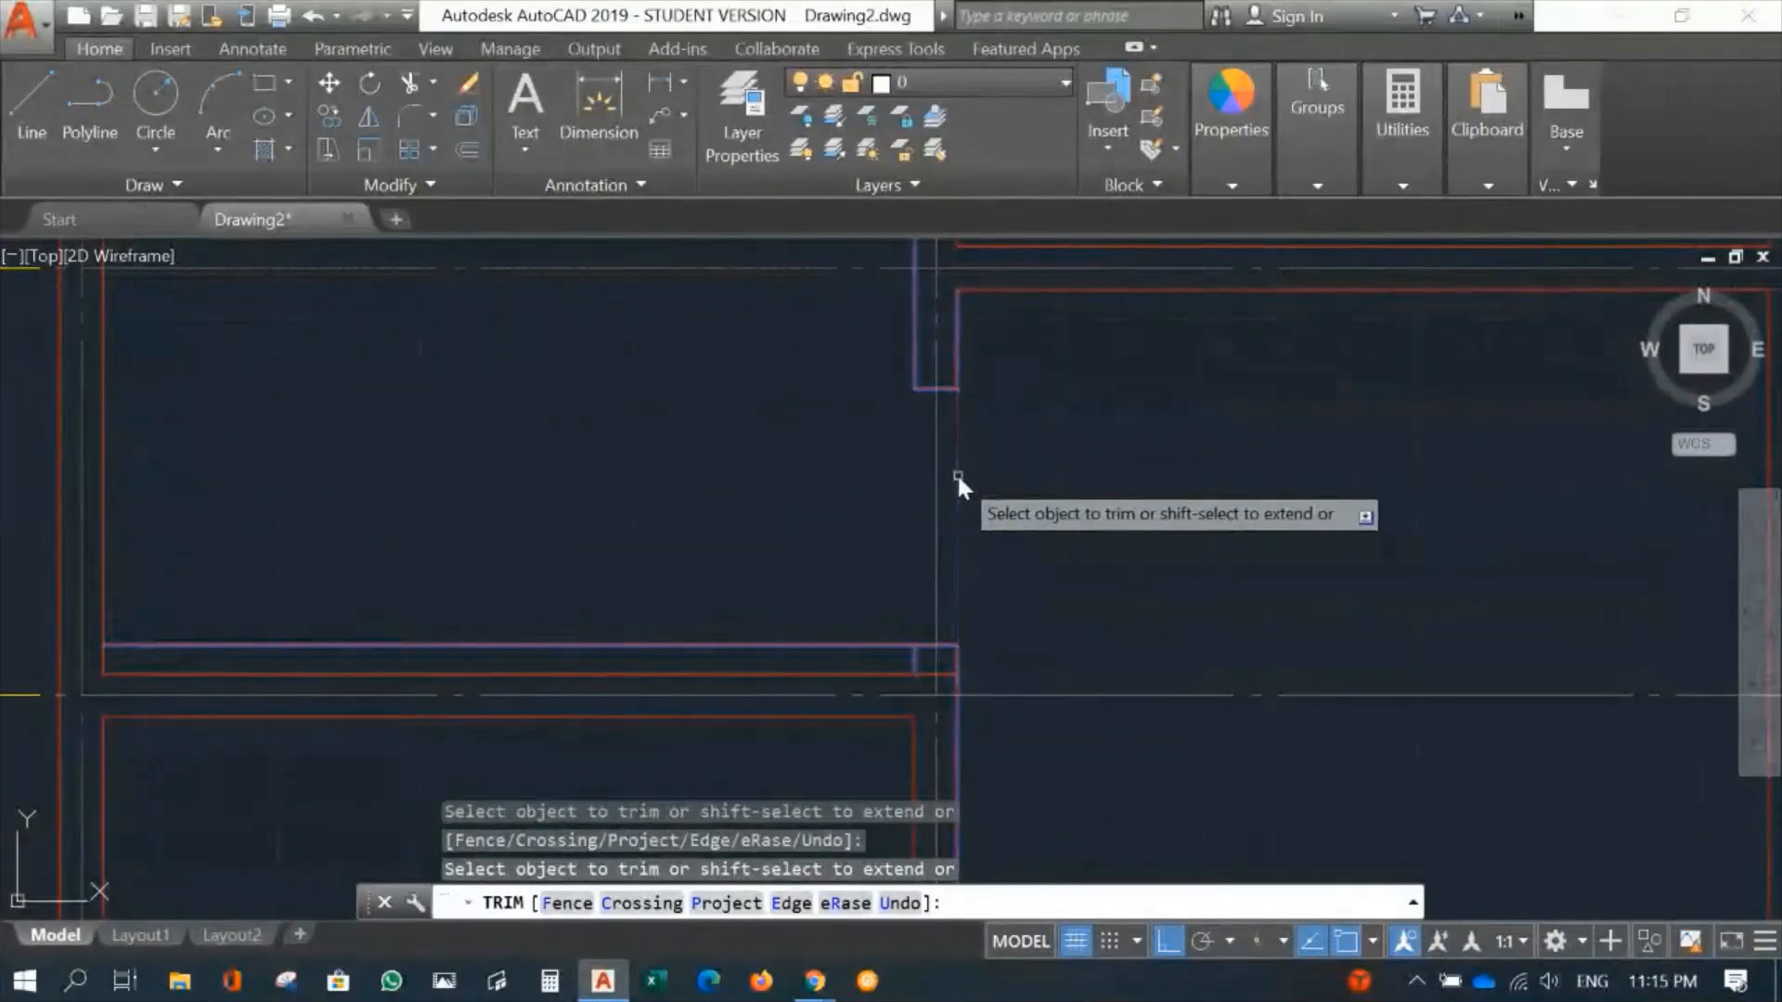
{"action": "left_click", "coordinate": [883, 649]}
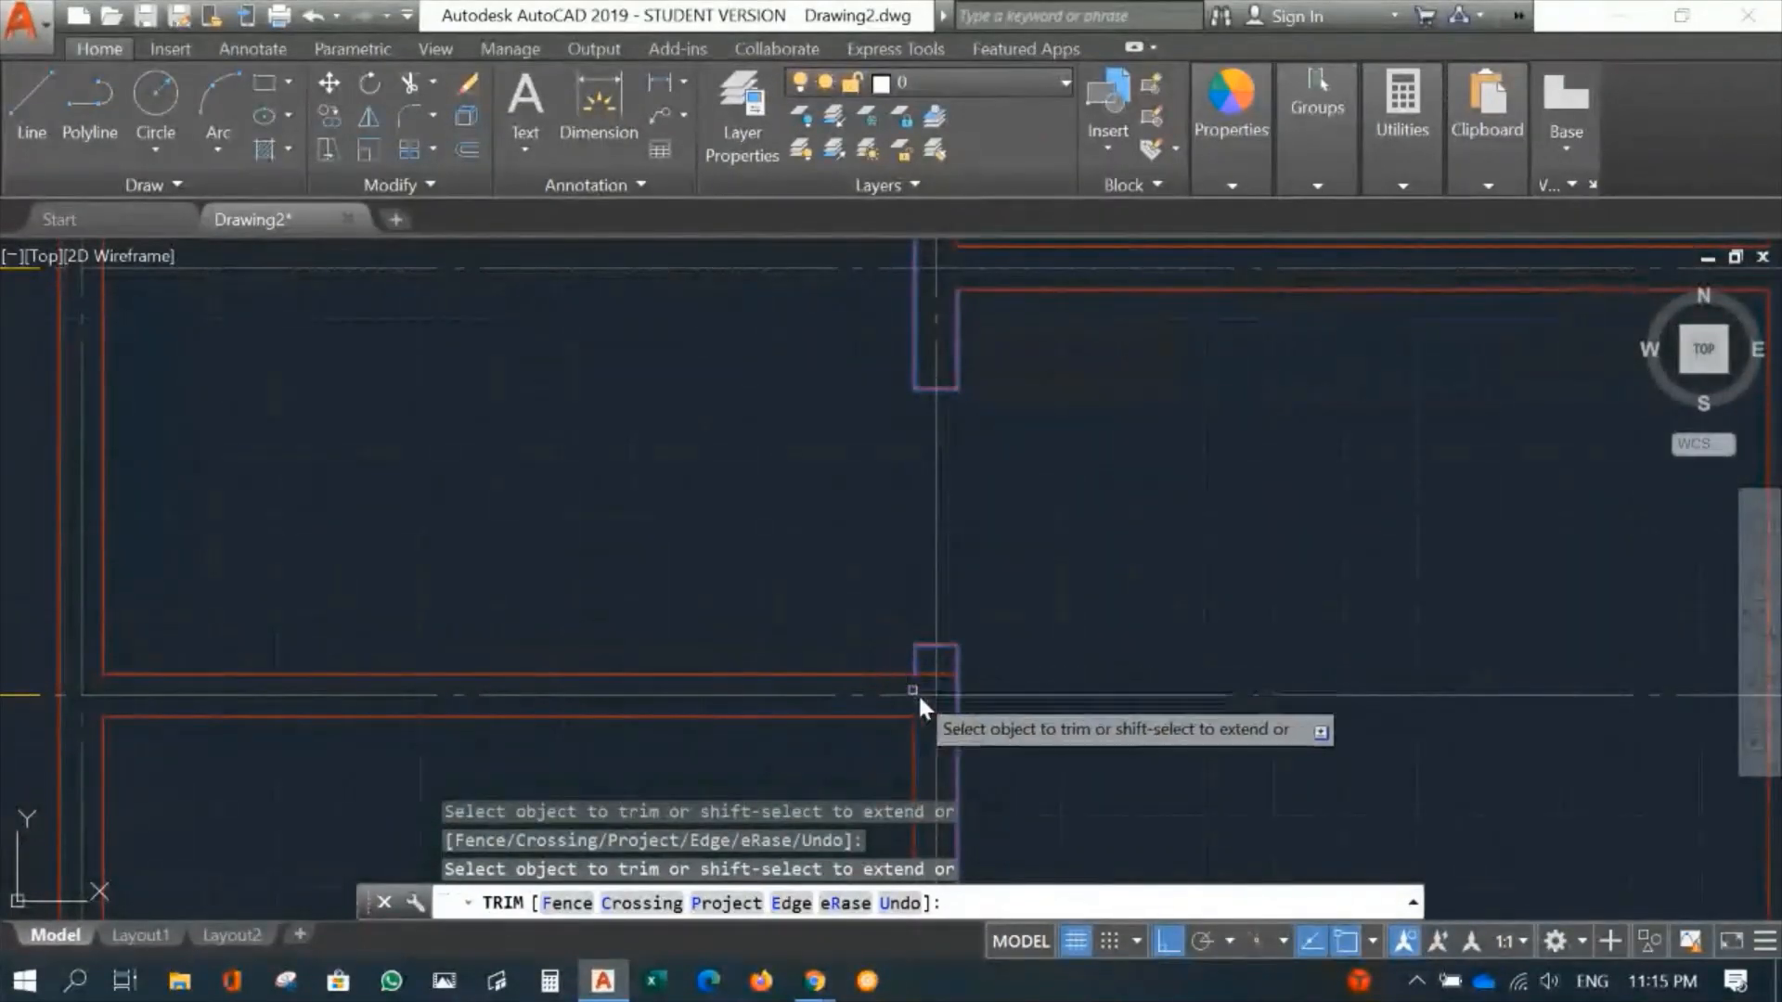
Step: Trim the leftover piece of the grid 2 wall line between the faces of the middle vertical wall
{"action": "scroll", "coordinate": [933, 694], "scroll_direction": "up", "scroll_amount": 3}
{"action": "left_click", "coordinate": [933, 587]}
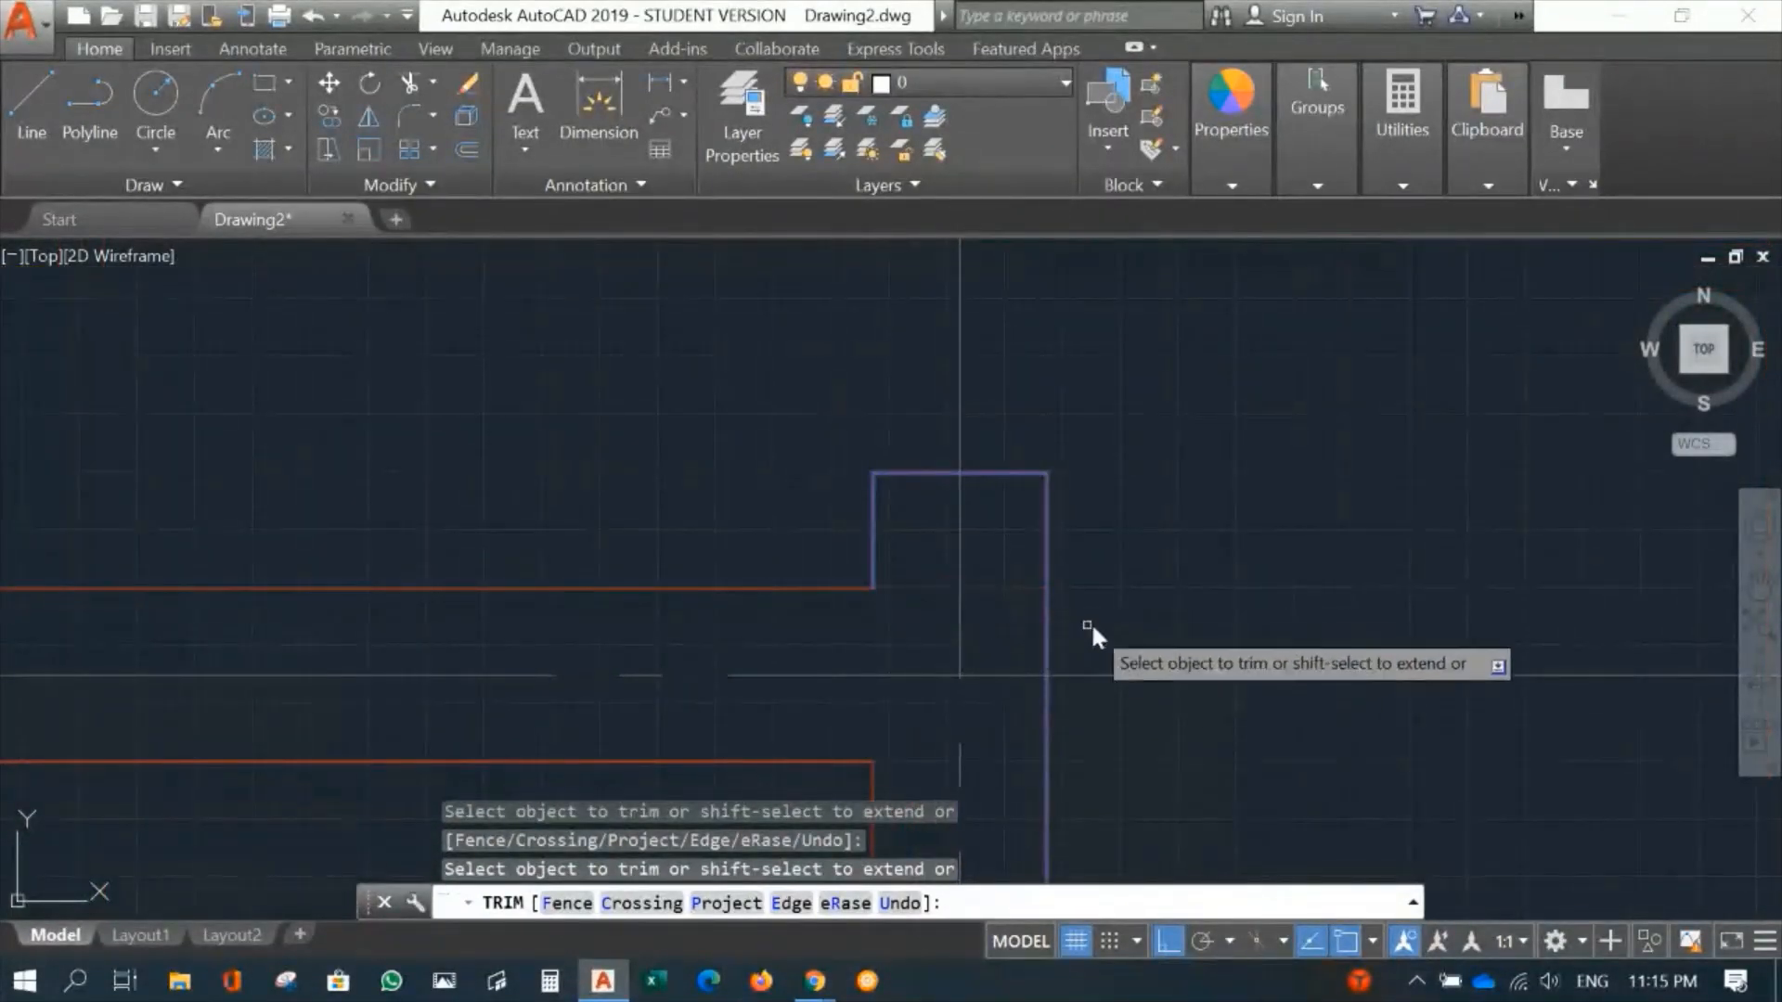
{"action": "key", "text": "Return"}
Step: Leave the Trim command and make the Doors layer current
{"action": "scroll", "coordinate": [1221, 338], "scroll_direction": "down", "scroll_amount": 3}
{"action": "scroll", "coordinate": [1142, 677], "scroll_direction": "up", "scroll_amount": 2}
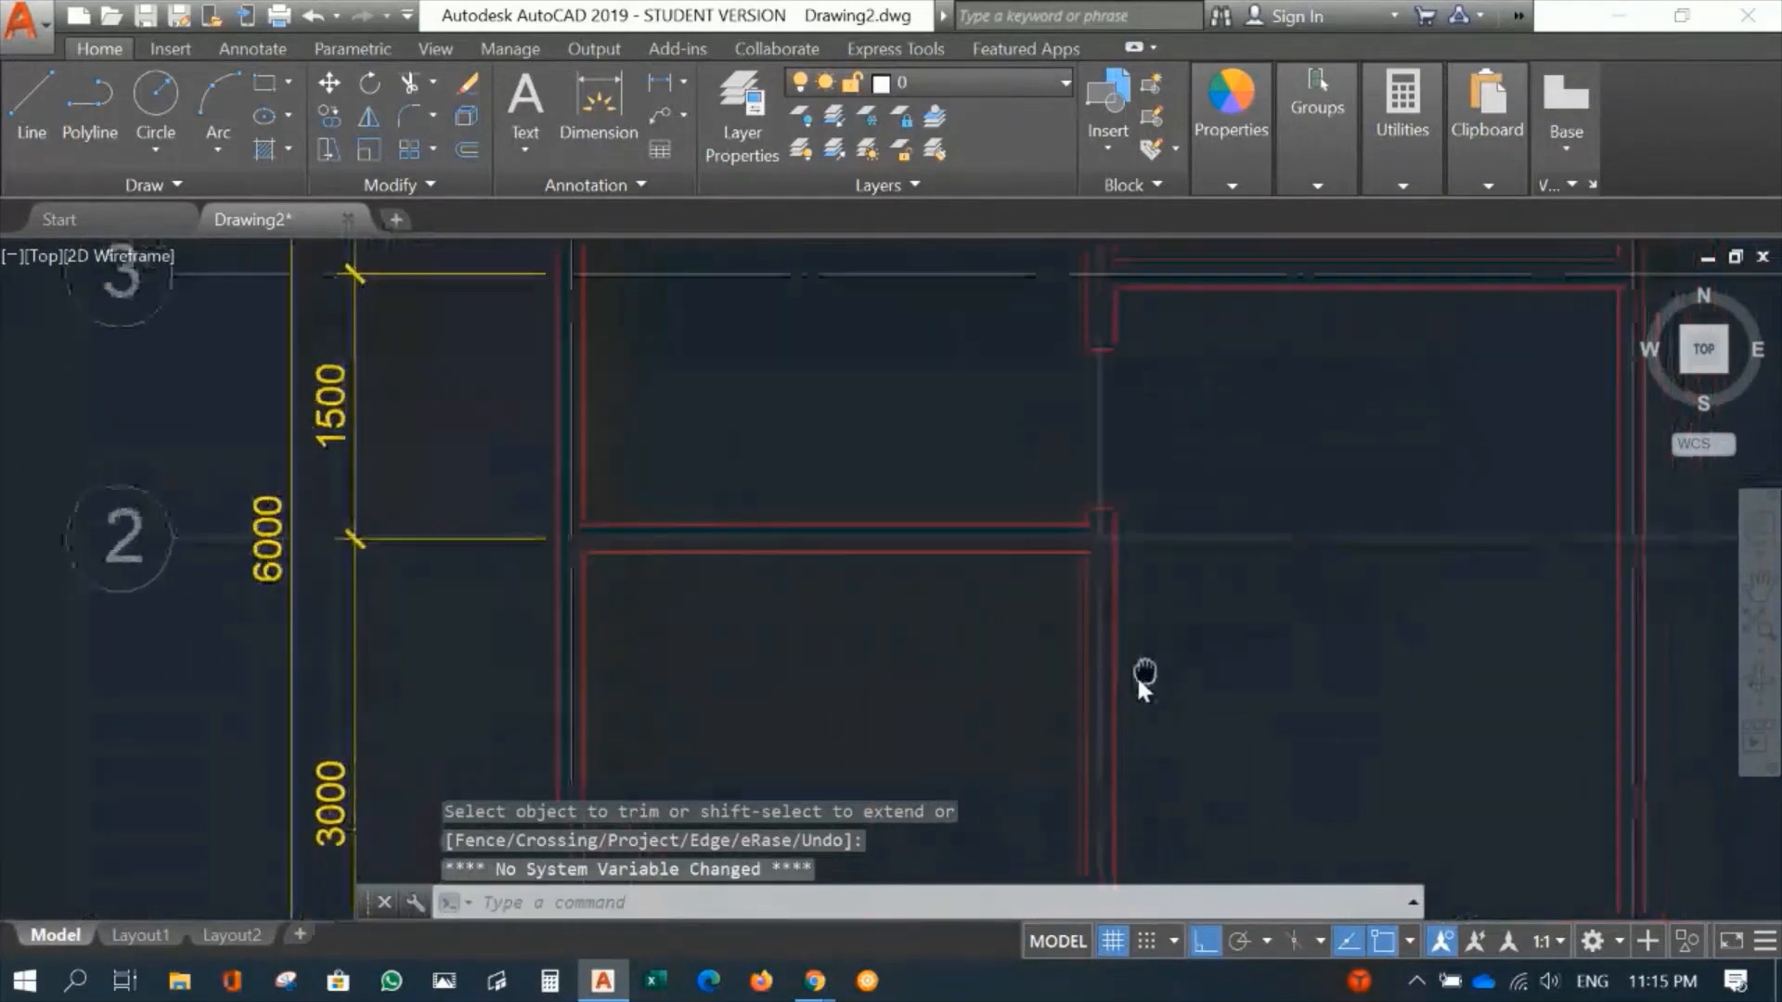
{"action": "scroll", "coordinate": [1073, 537], "scroll_direction": "up", "scroll_amount": 5}
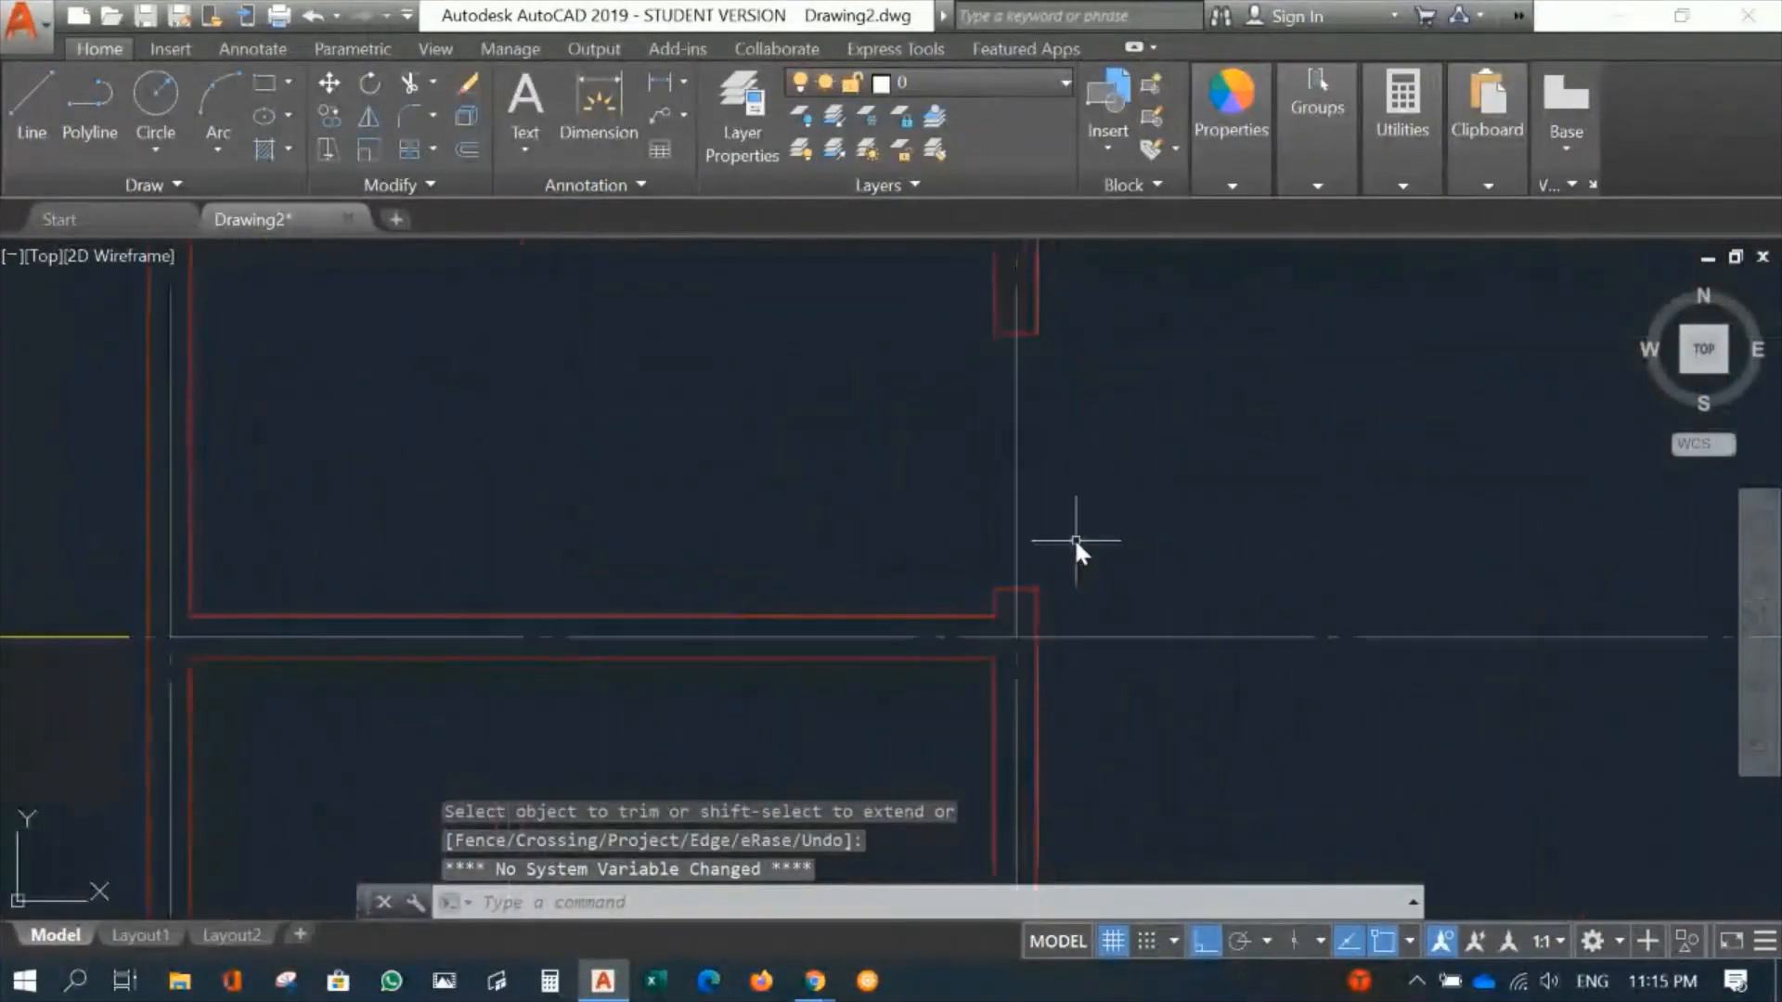
{"action": "mouse_move", "coordinate": [1116, 434]}
{"action": "middle_mouse_down"}
{"action": "mouse_move", "coordinate": [1082, 560]}
{"action": "mouse_move", "coordinate": [1111, 544]}
{"action": "middle_mouse_up"}
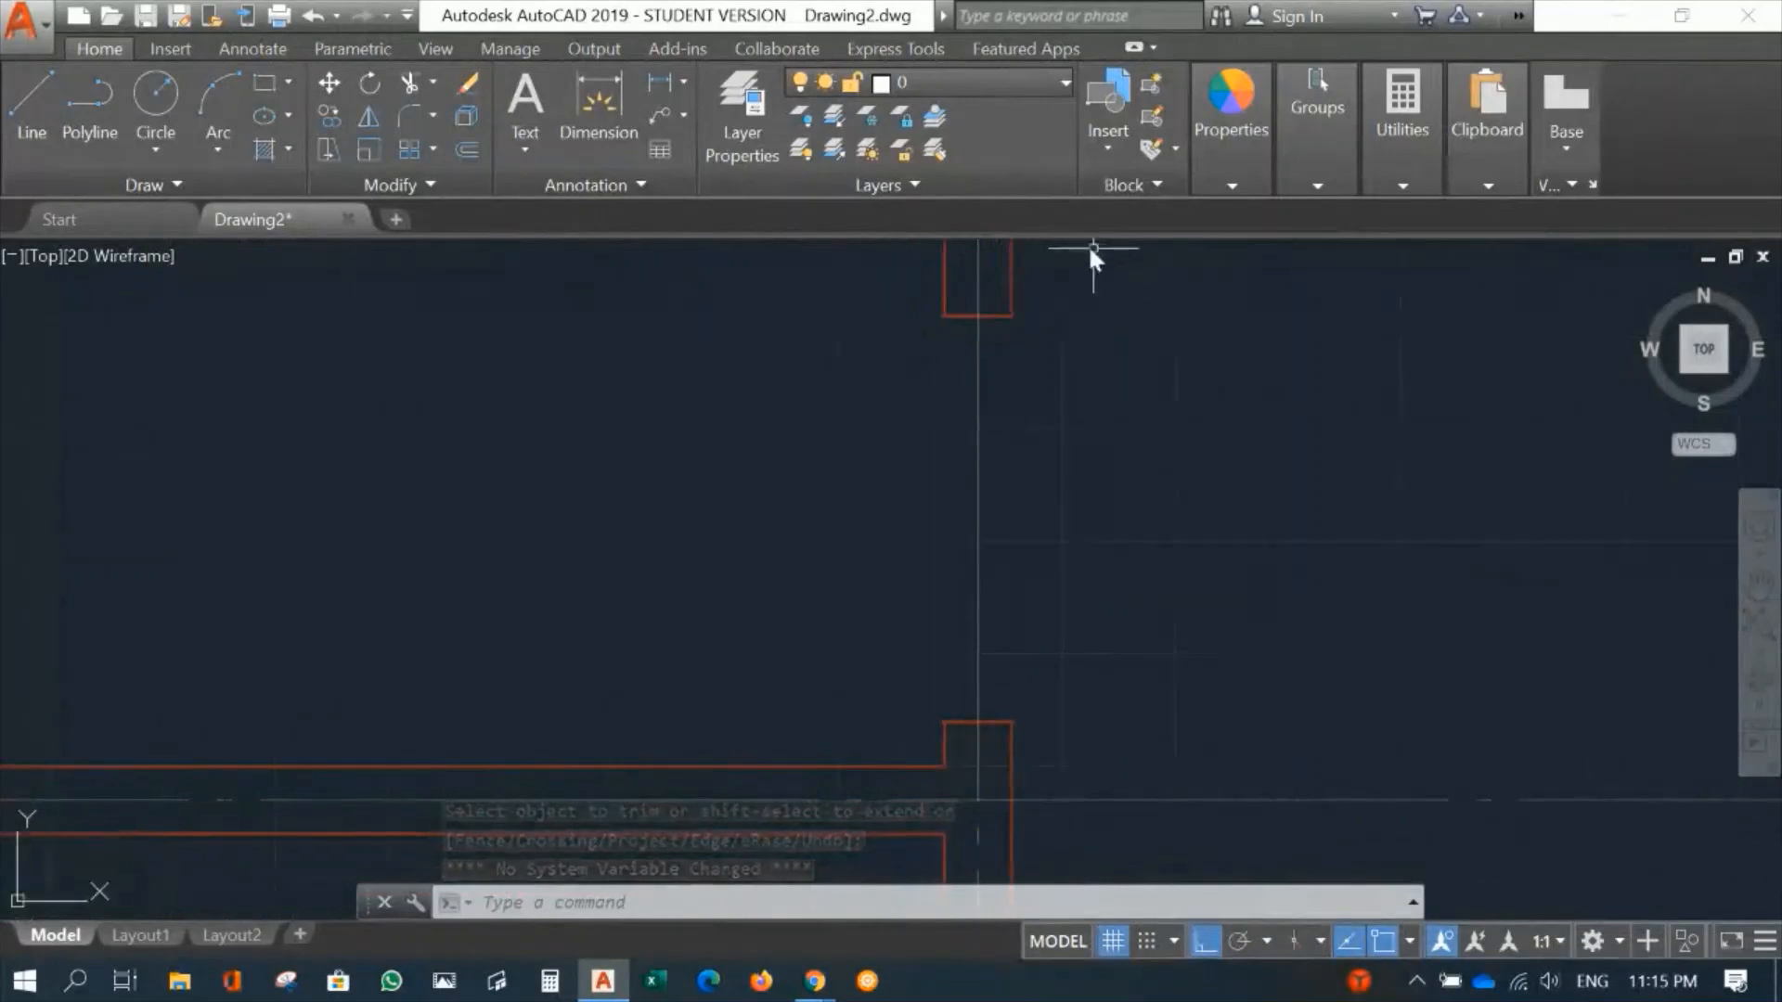
{"action": "left_click", "coordinate": [956, 80]}
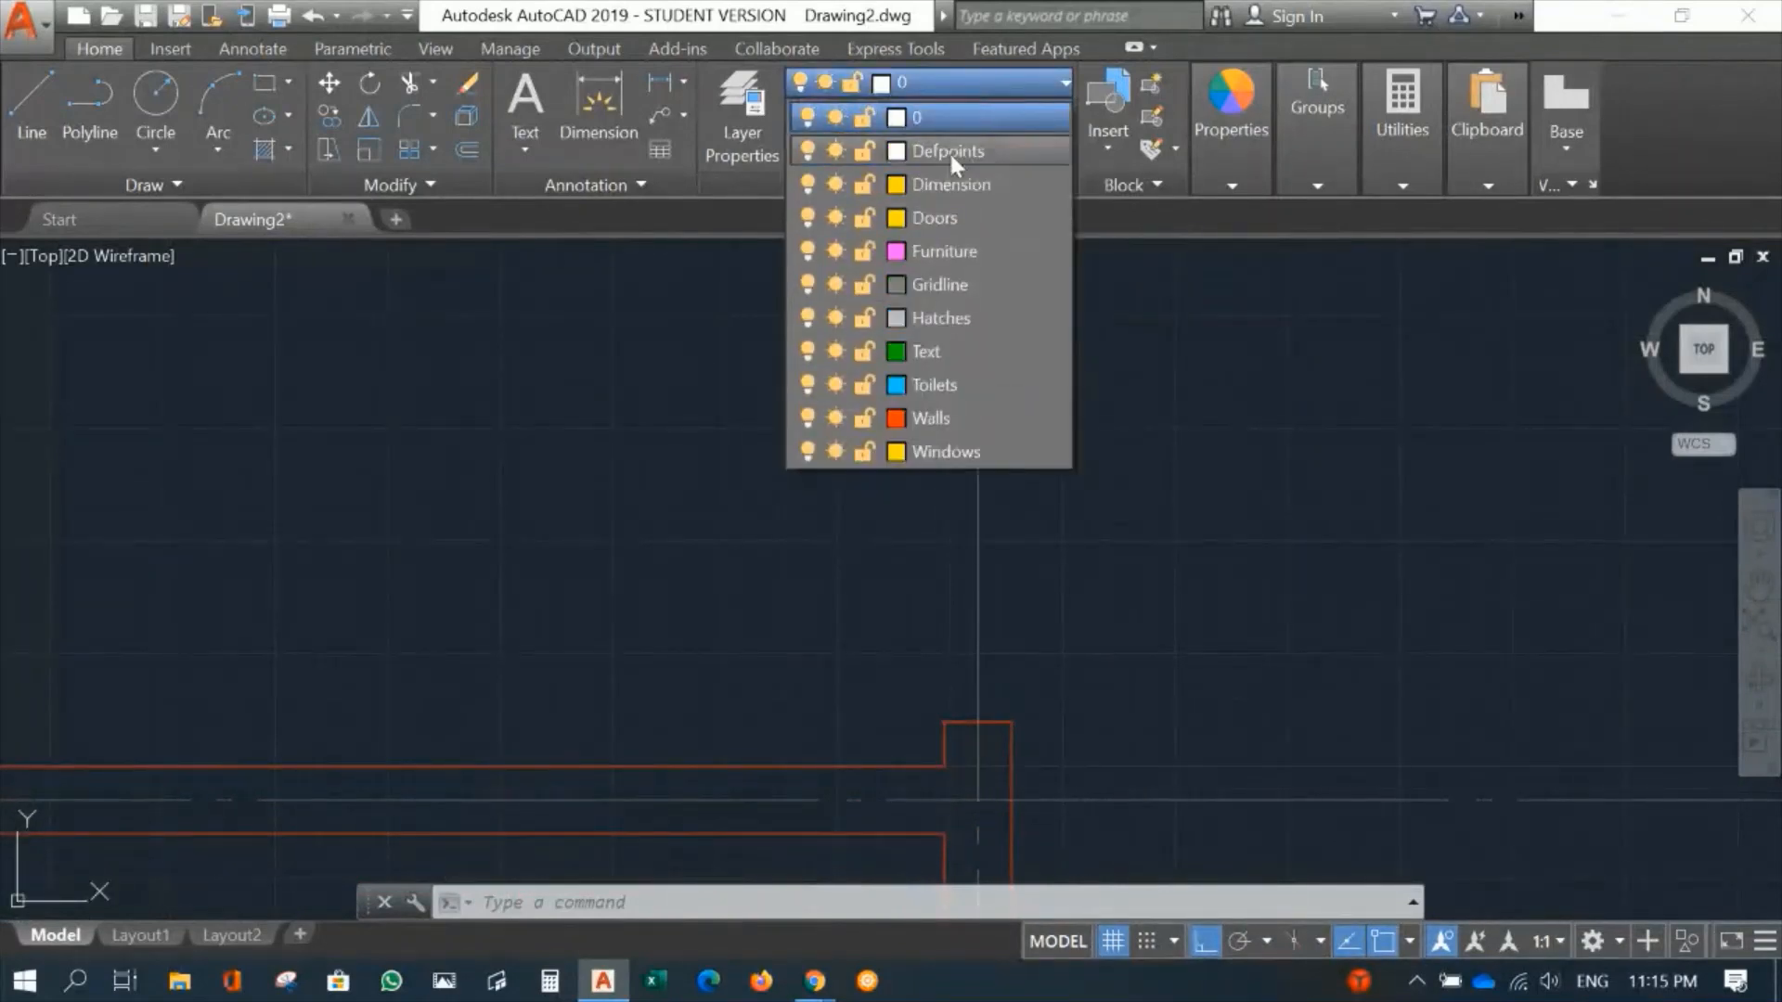
{"action": "left_click", "coordinate": [946, 217]}
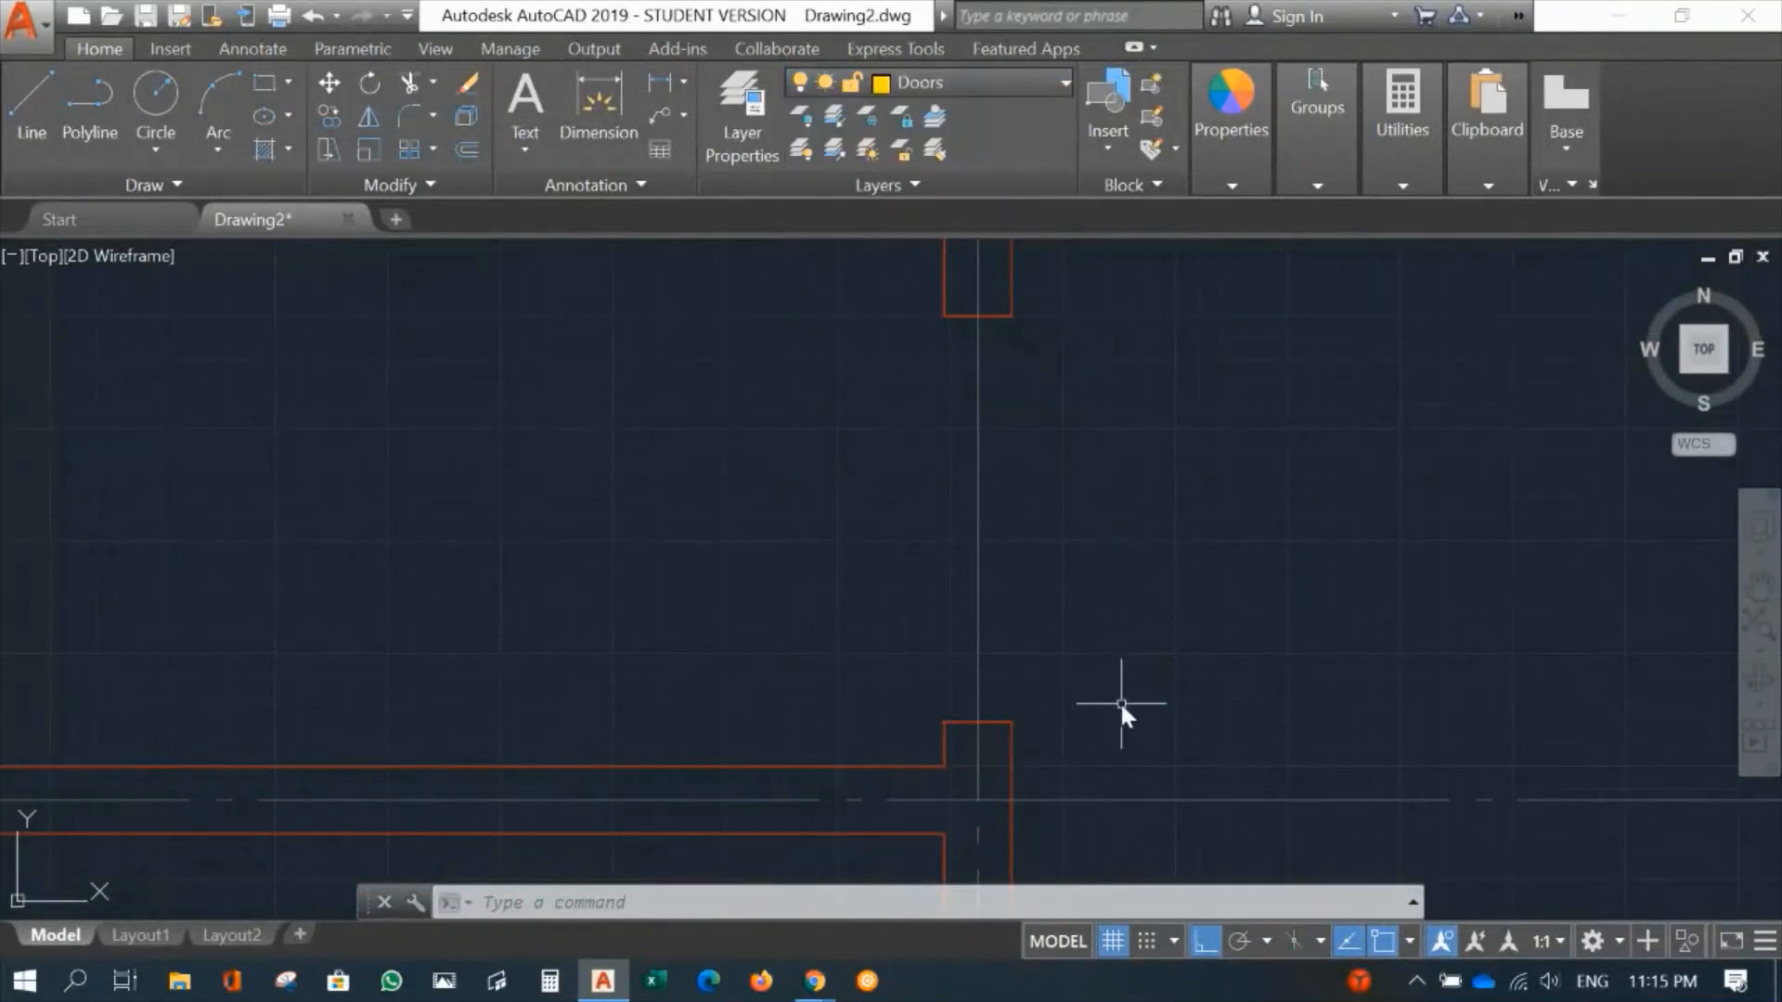
Step: Draw horizontal lines along both ends of the door opening, from the wall's right face to a short distance past its left face
{"action": "type", "text": "l"}
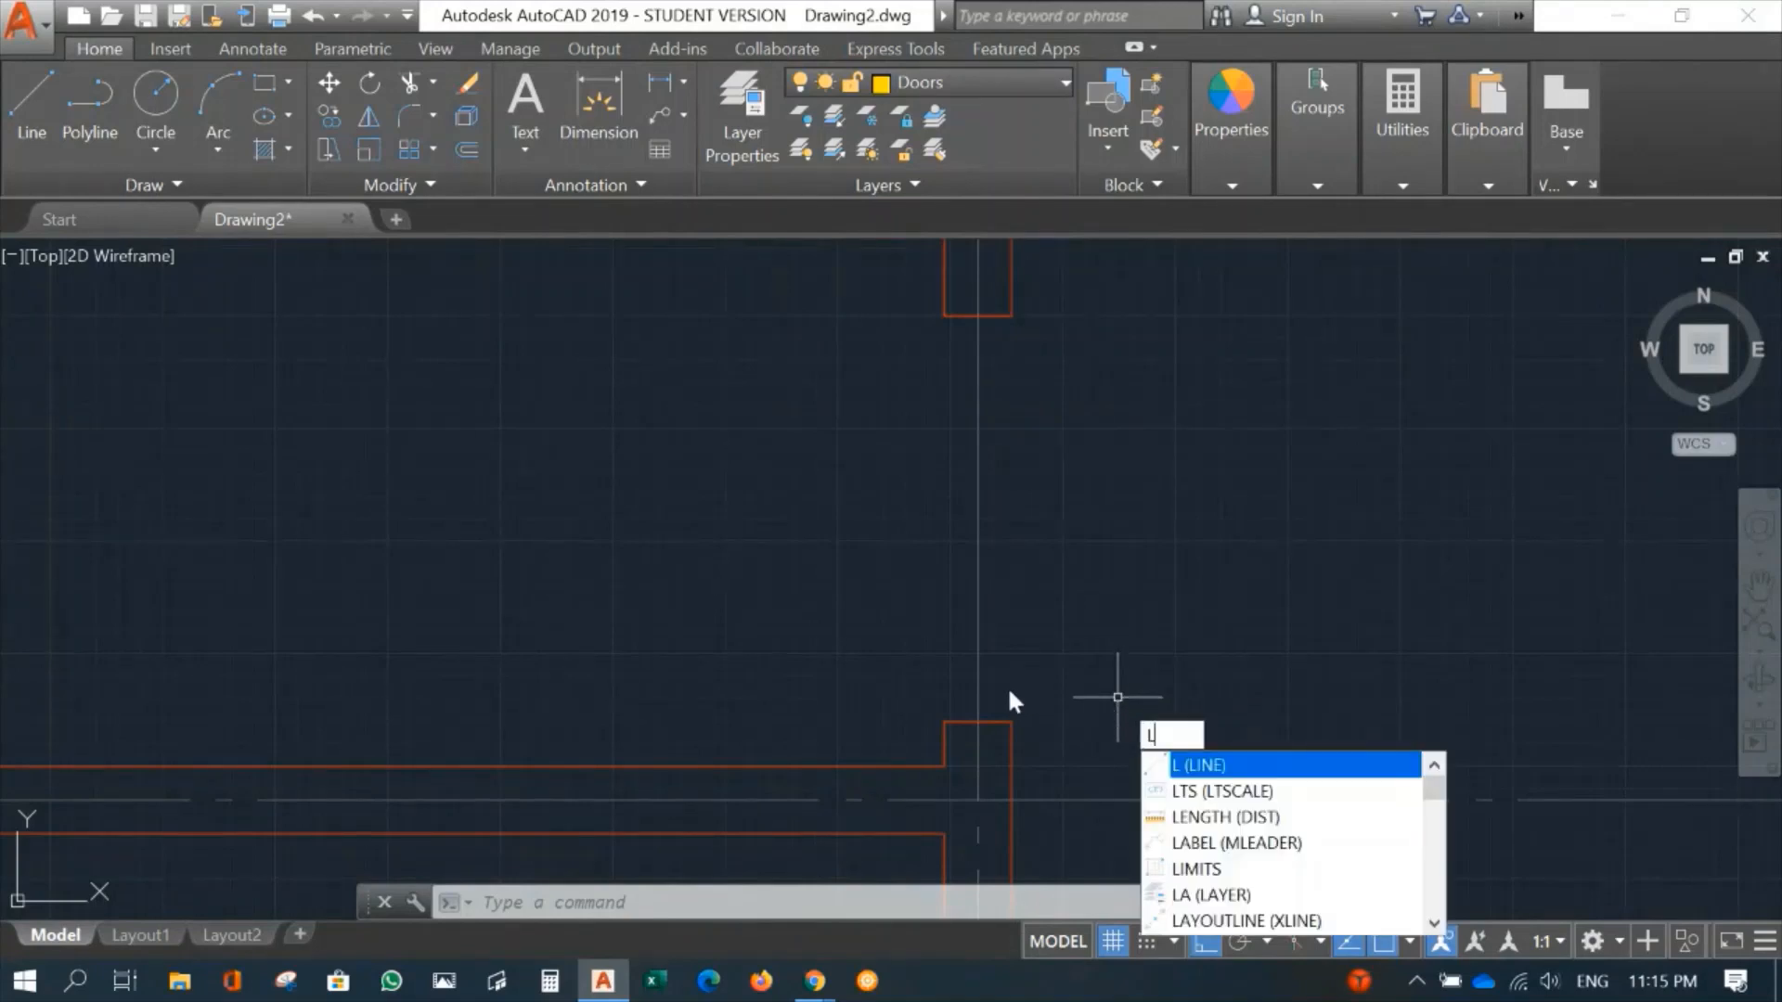
{"action": "key", "text": "Return"}
{"action": "left_click", "coordinate": [1011, 721]}
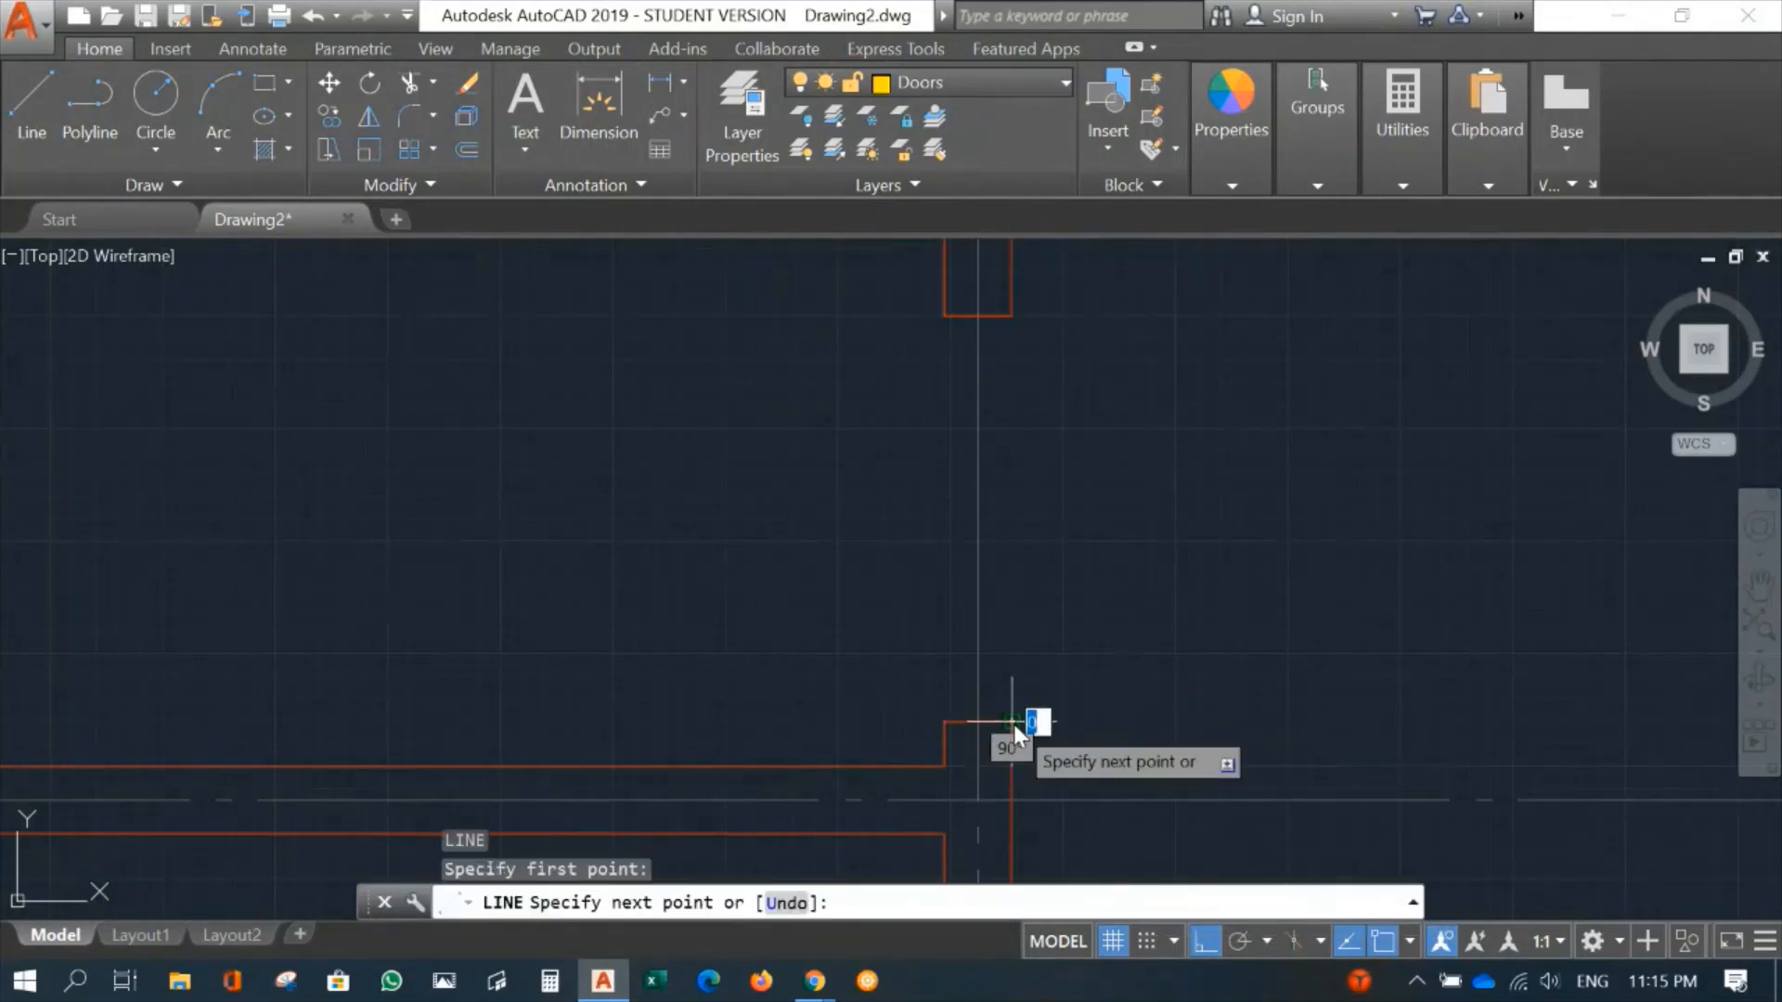
{"action": "left_click", "coordinate": [874, 721]}
{"action": "key", "text": "Return"}
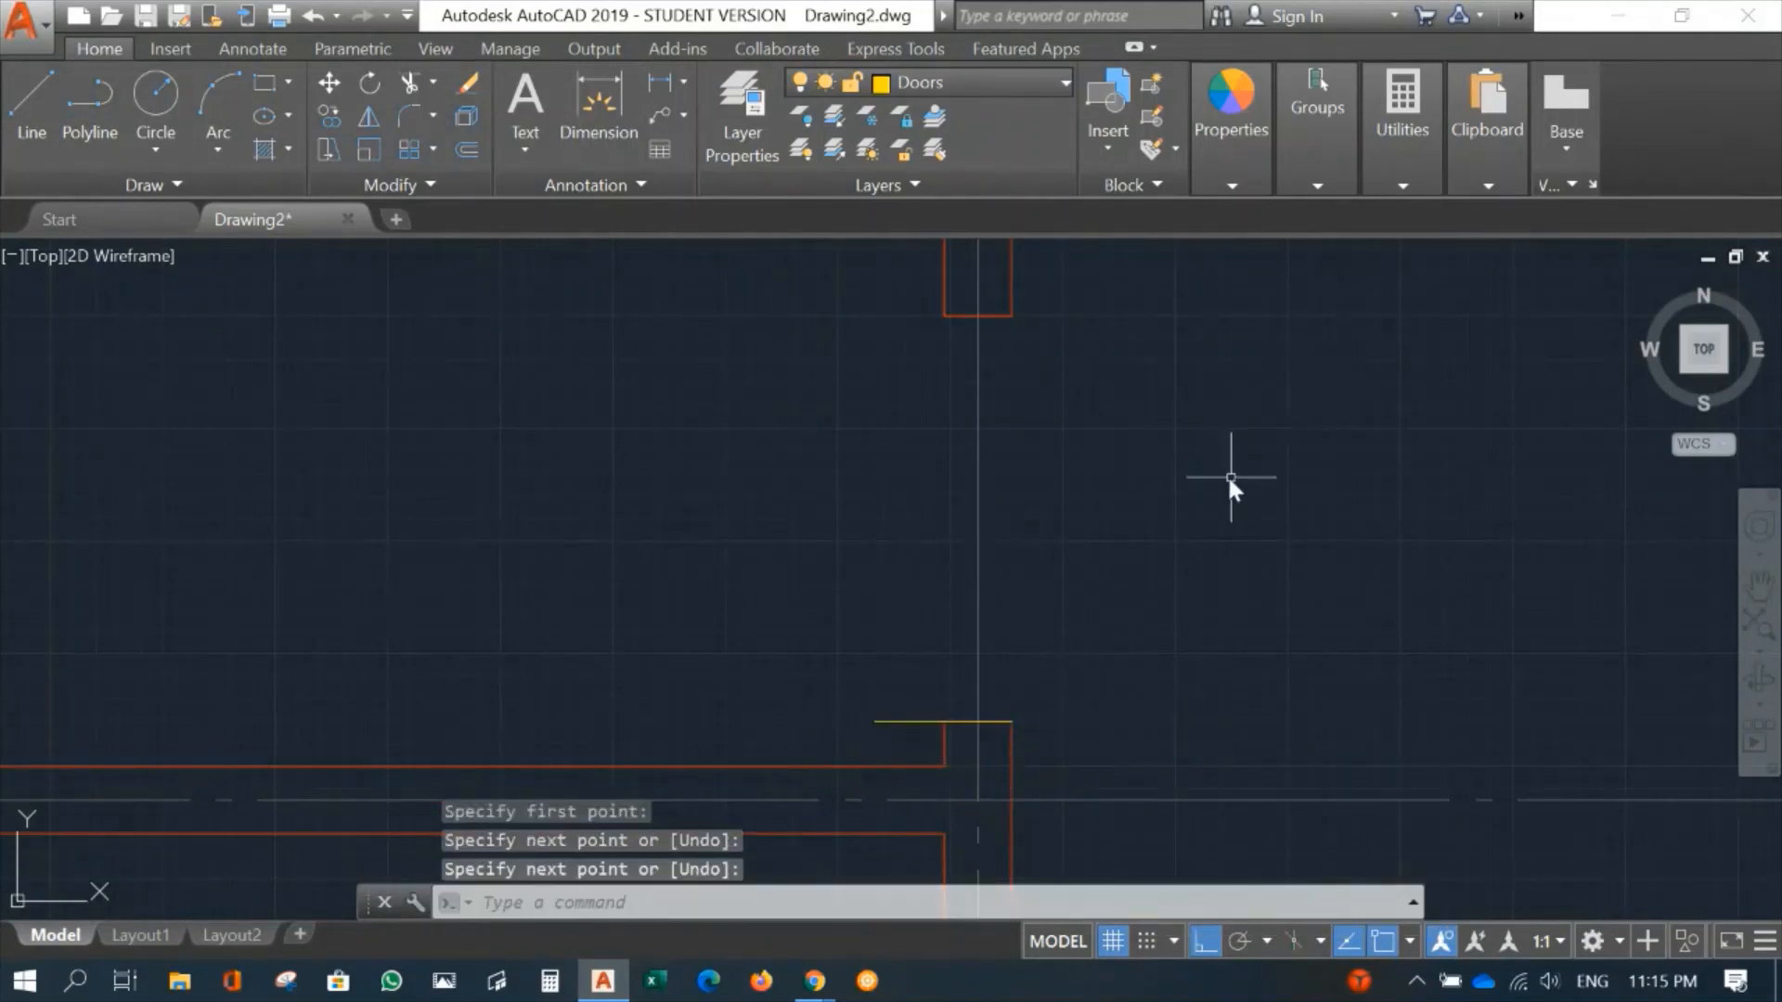
{"action": "key", "text": "Return"}
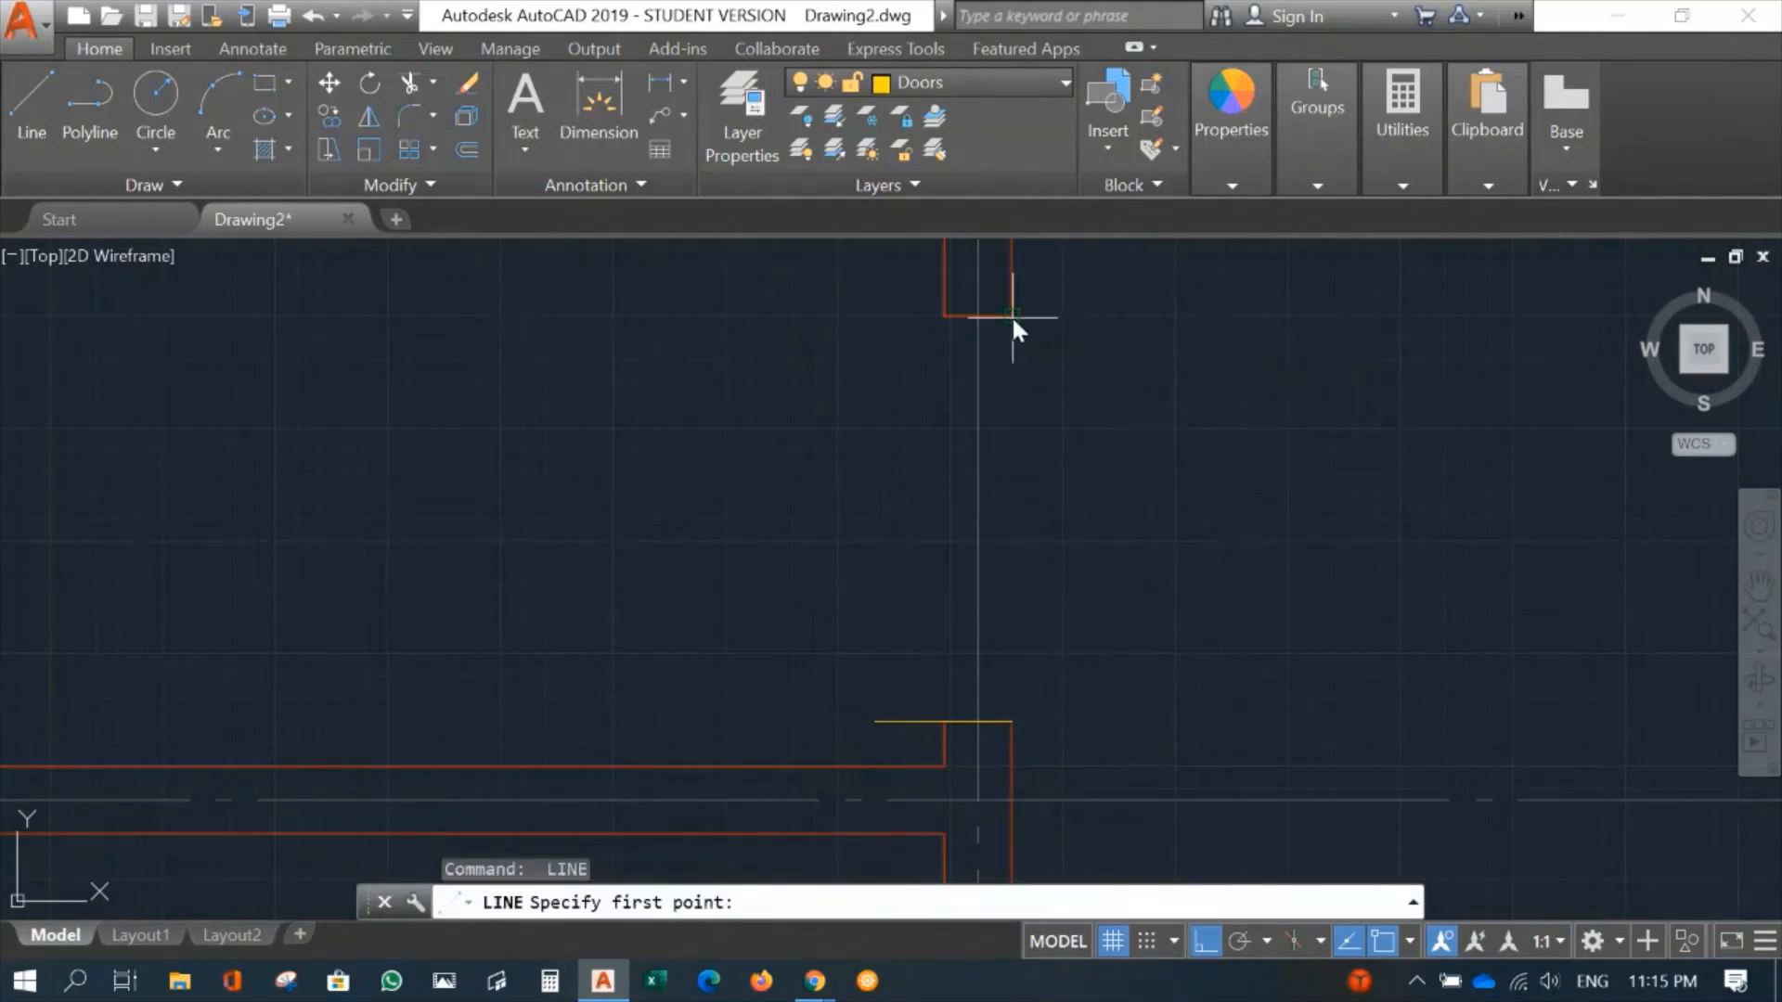
{"action": "left_click", "coordinate": [1012, 315]}
{"action": "left_click", "coordinate": [884, 317]}
{"action": "key", "text": "Return"}
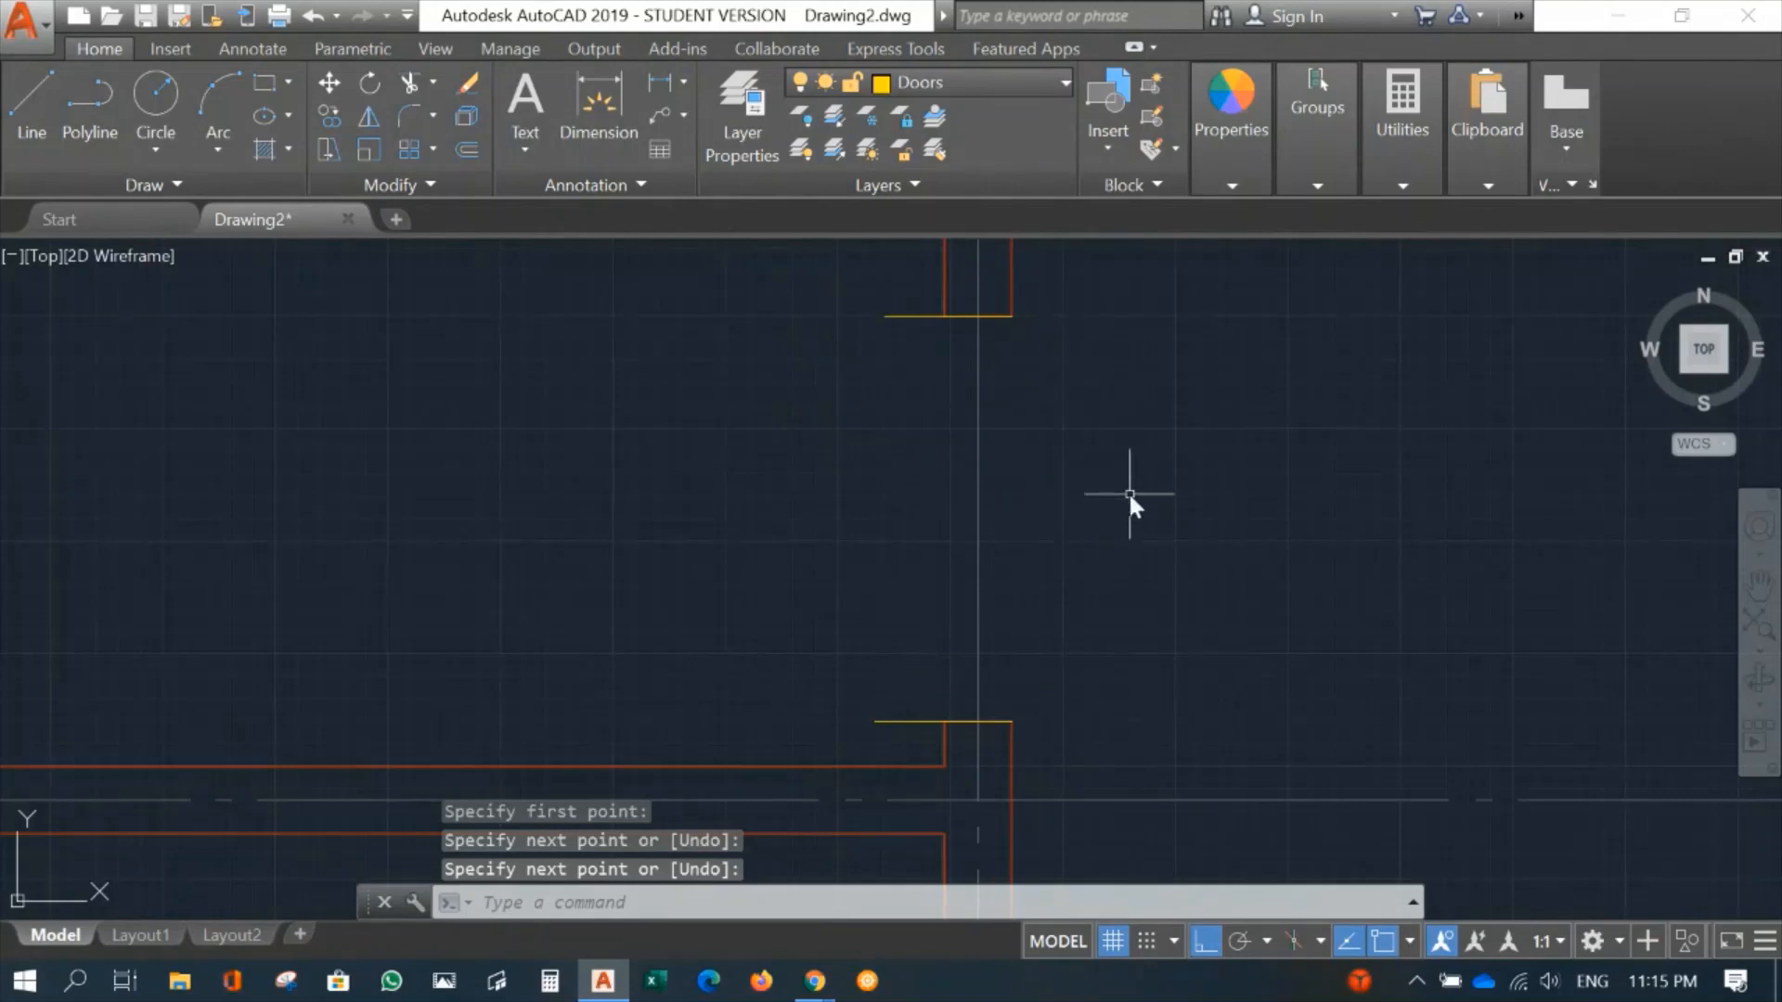
Step: Offset the two horizontal lines by 50 into the opening, the upper one downward and the lower one upward
{"action": "type", "text": "o"}
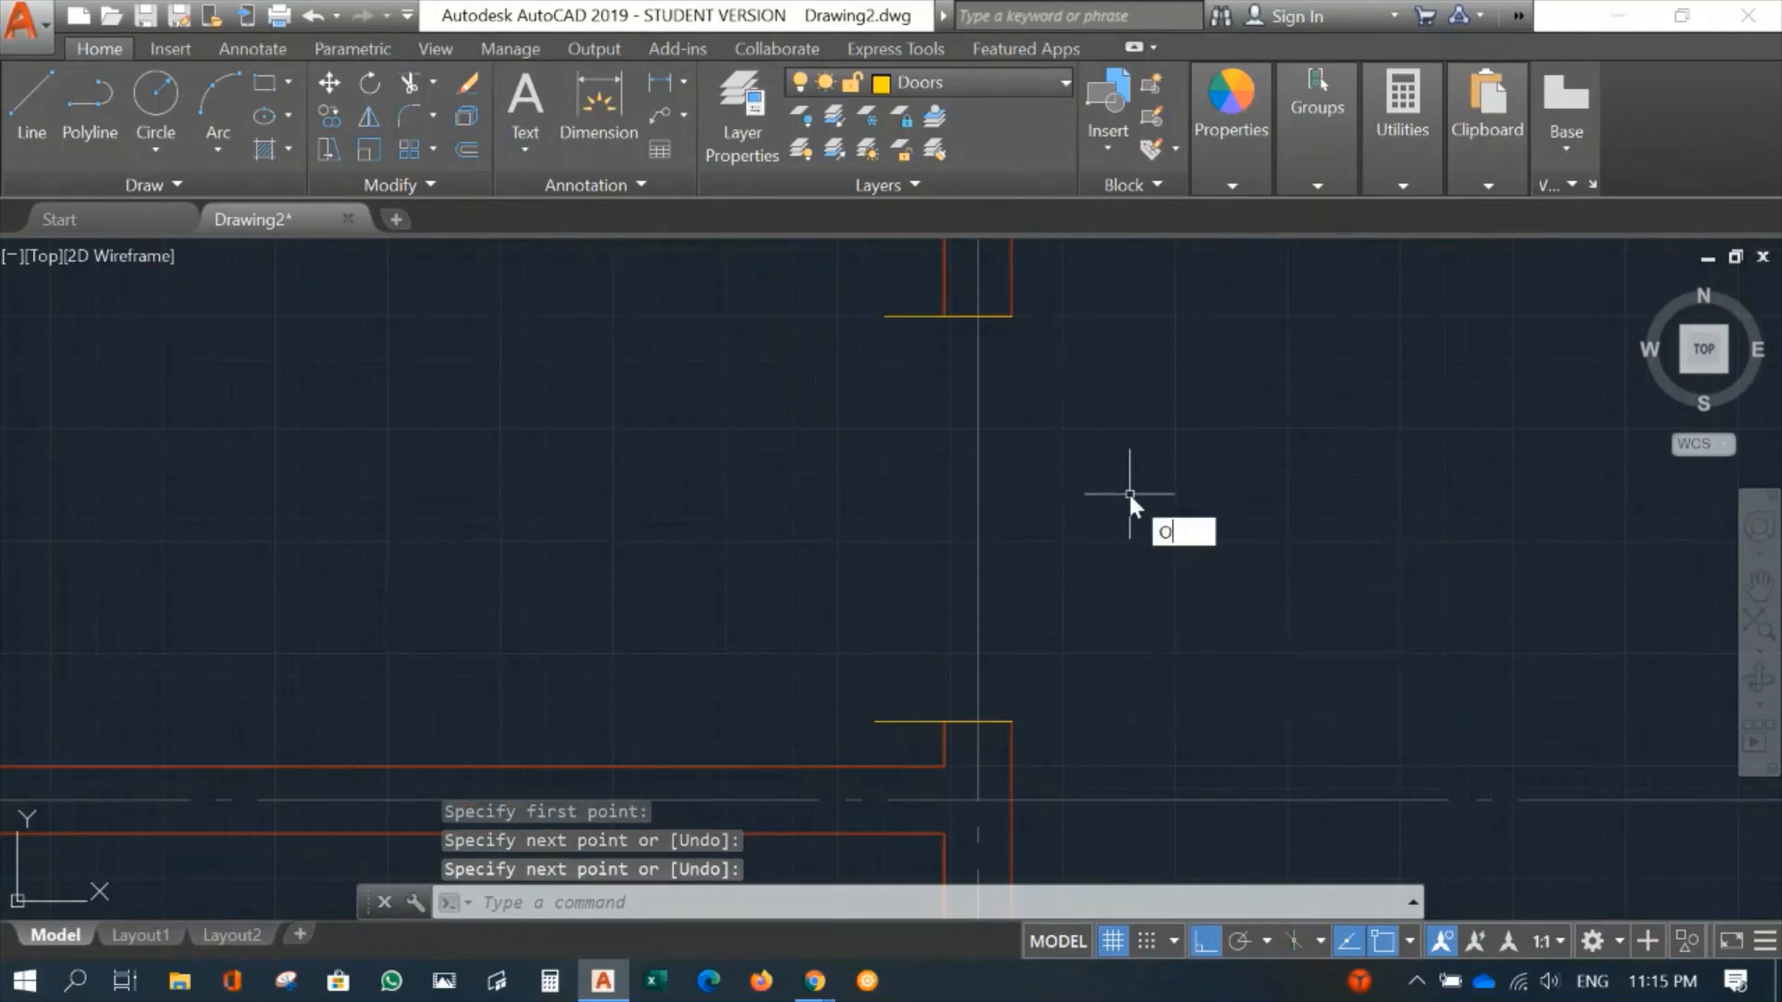
{"action": "key", "text": "Return"}
{"action": "type", "text": "50"}
{"action": "key", "text": "Return"}
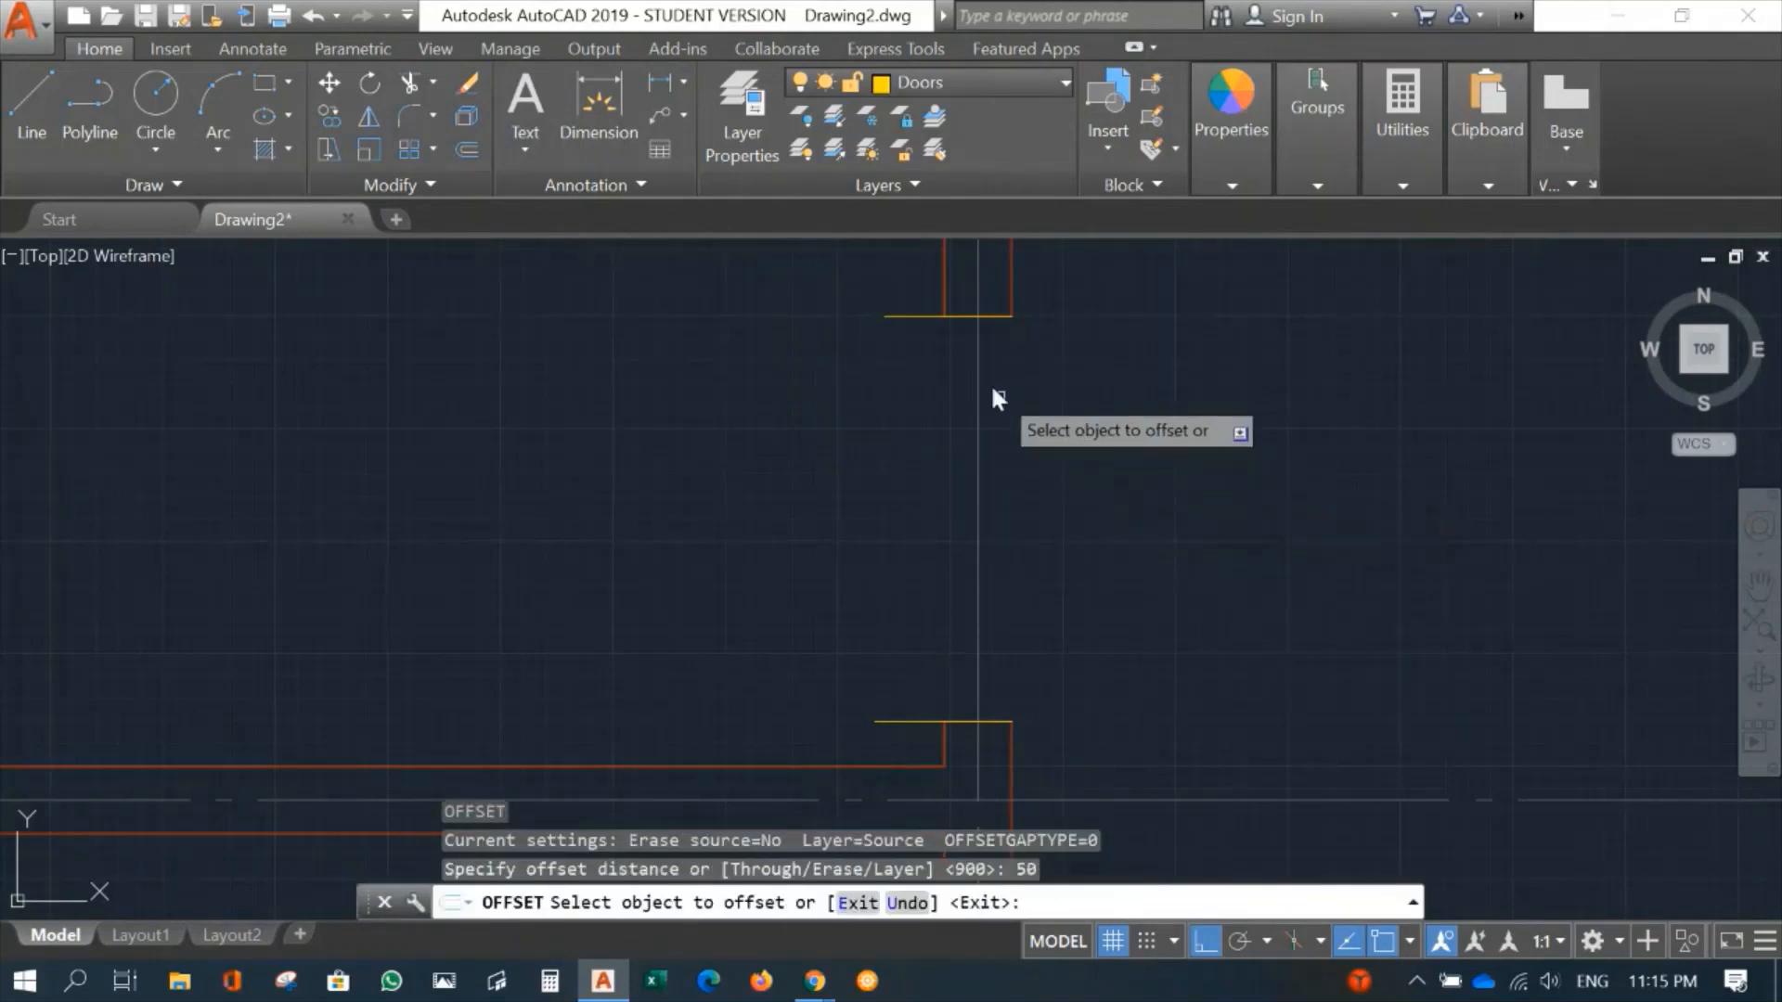
{"action": "left_click", "coordinate": [911, 316]}
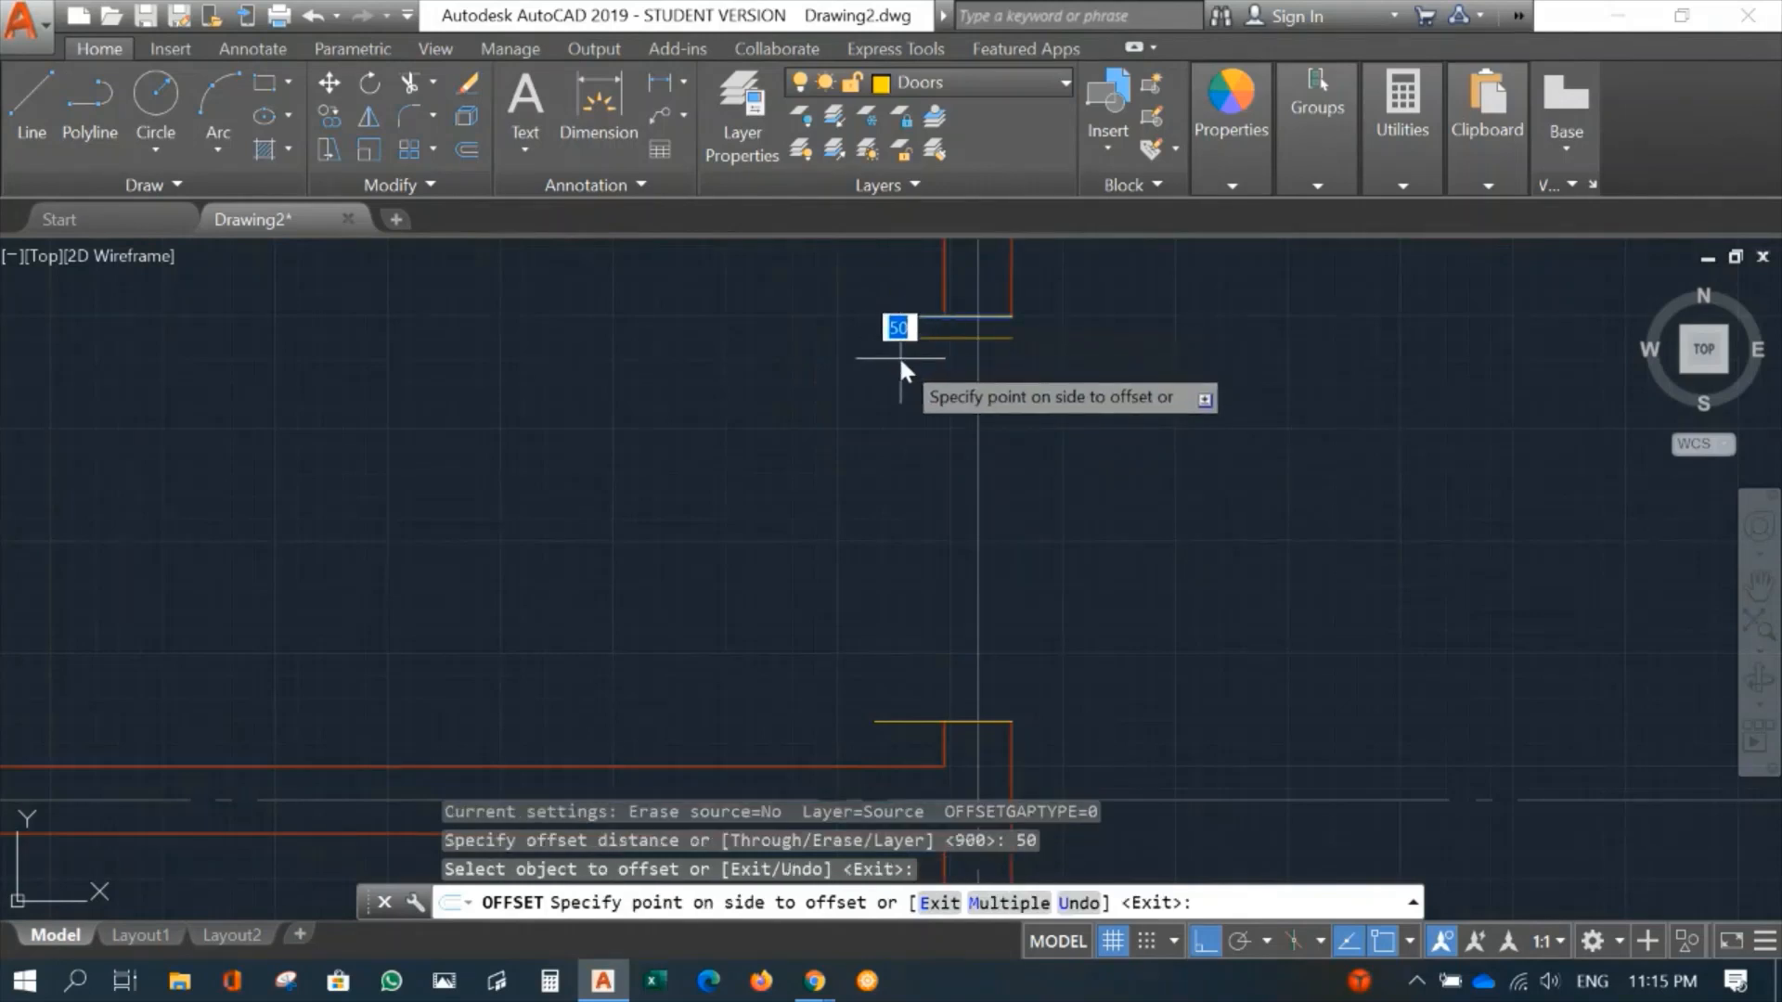
{"action": "left_click", "coordinate": [899, 355]}
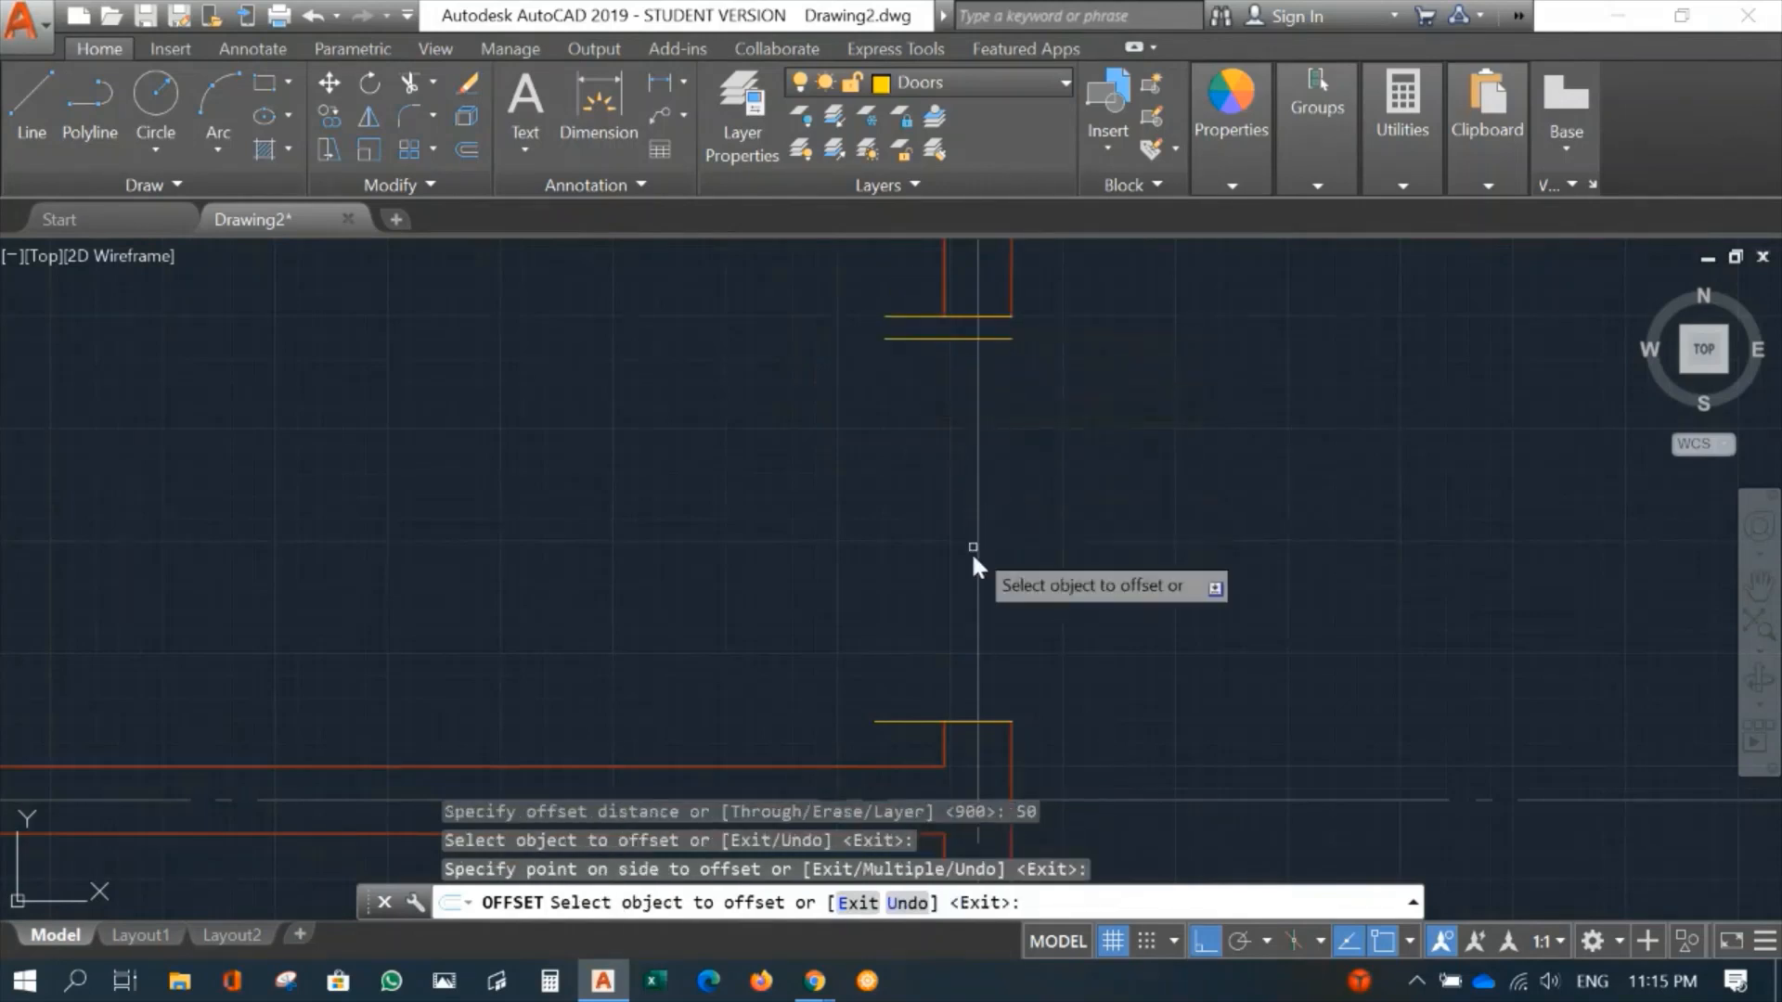
{"action": "left_click", "coordinate": [915, 721]}
{"action": "left_click", "coordinate": [915, 680]}
{"action": "key", "text": "Return"}
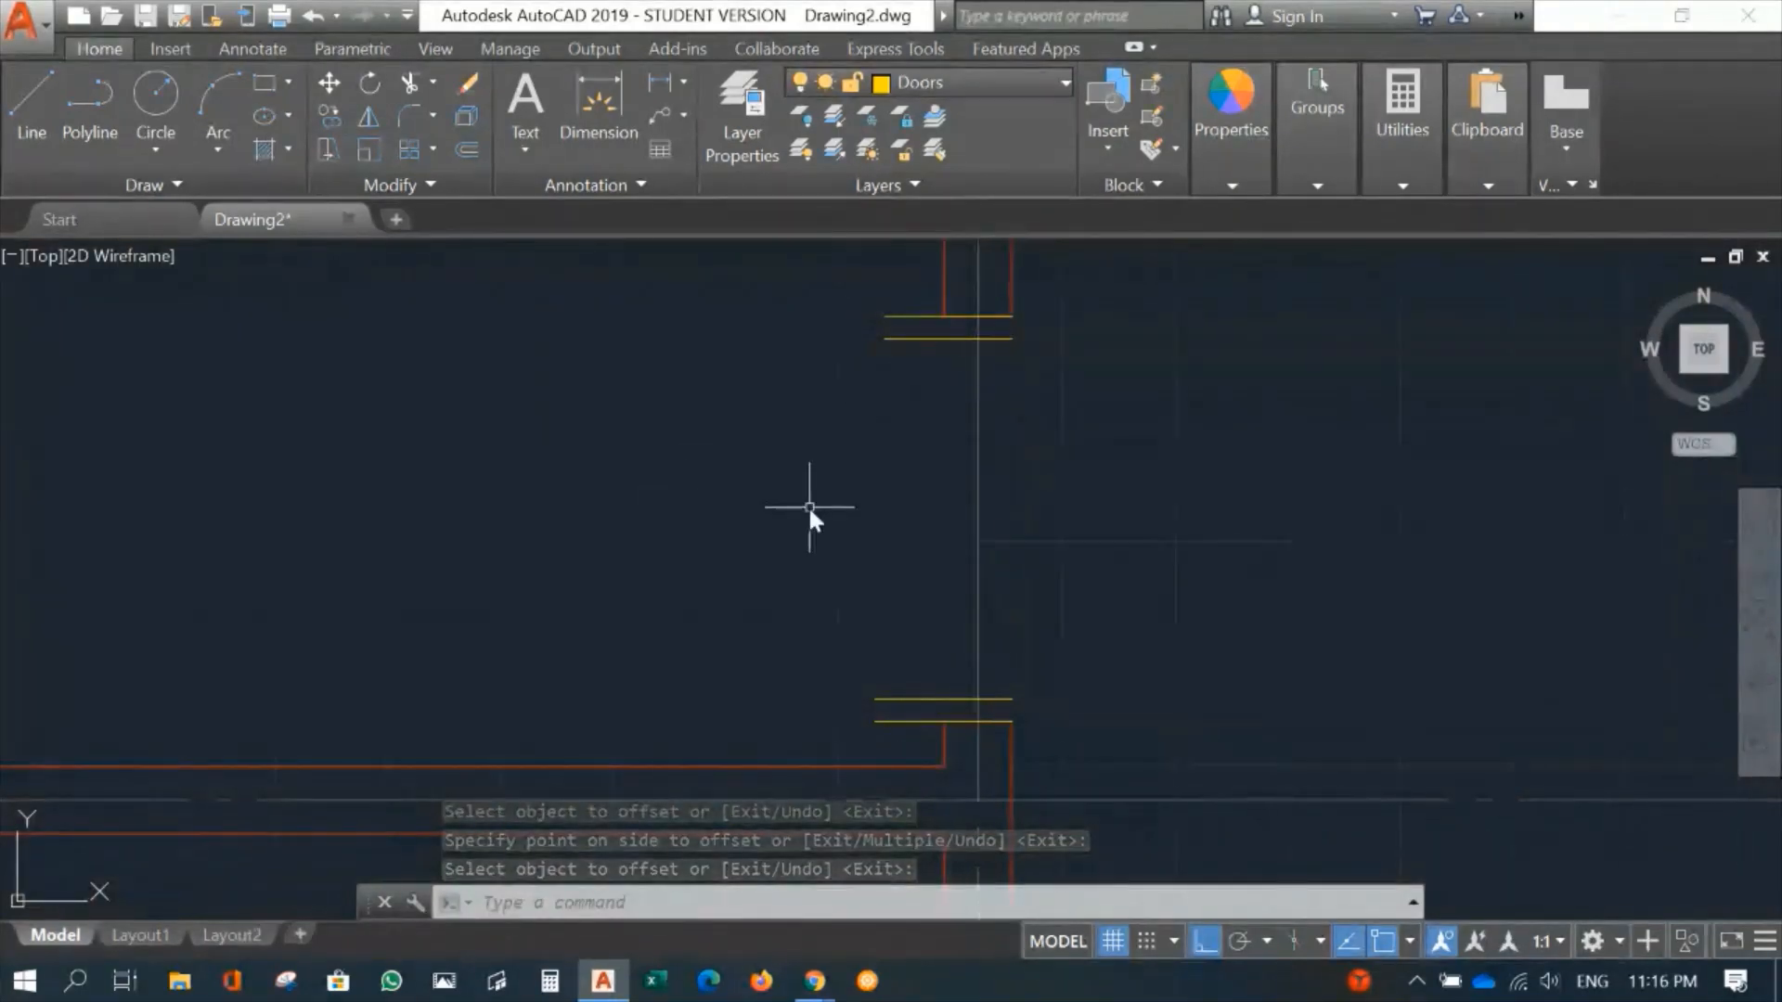
Step: Draw a 150 by 50 frame rectangle between the paired lines at each end of the door opening
{"action": "left_click", "coordinate": [265, 84]}
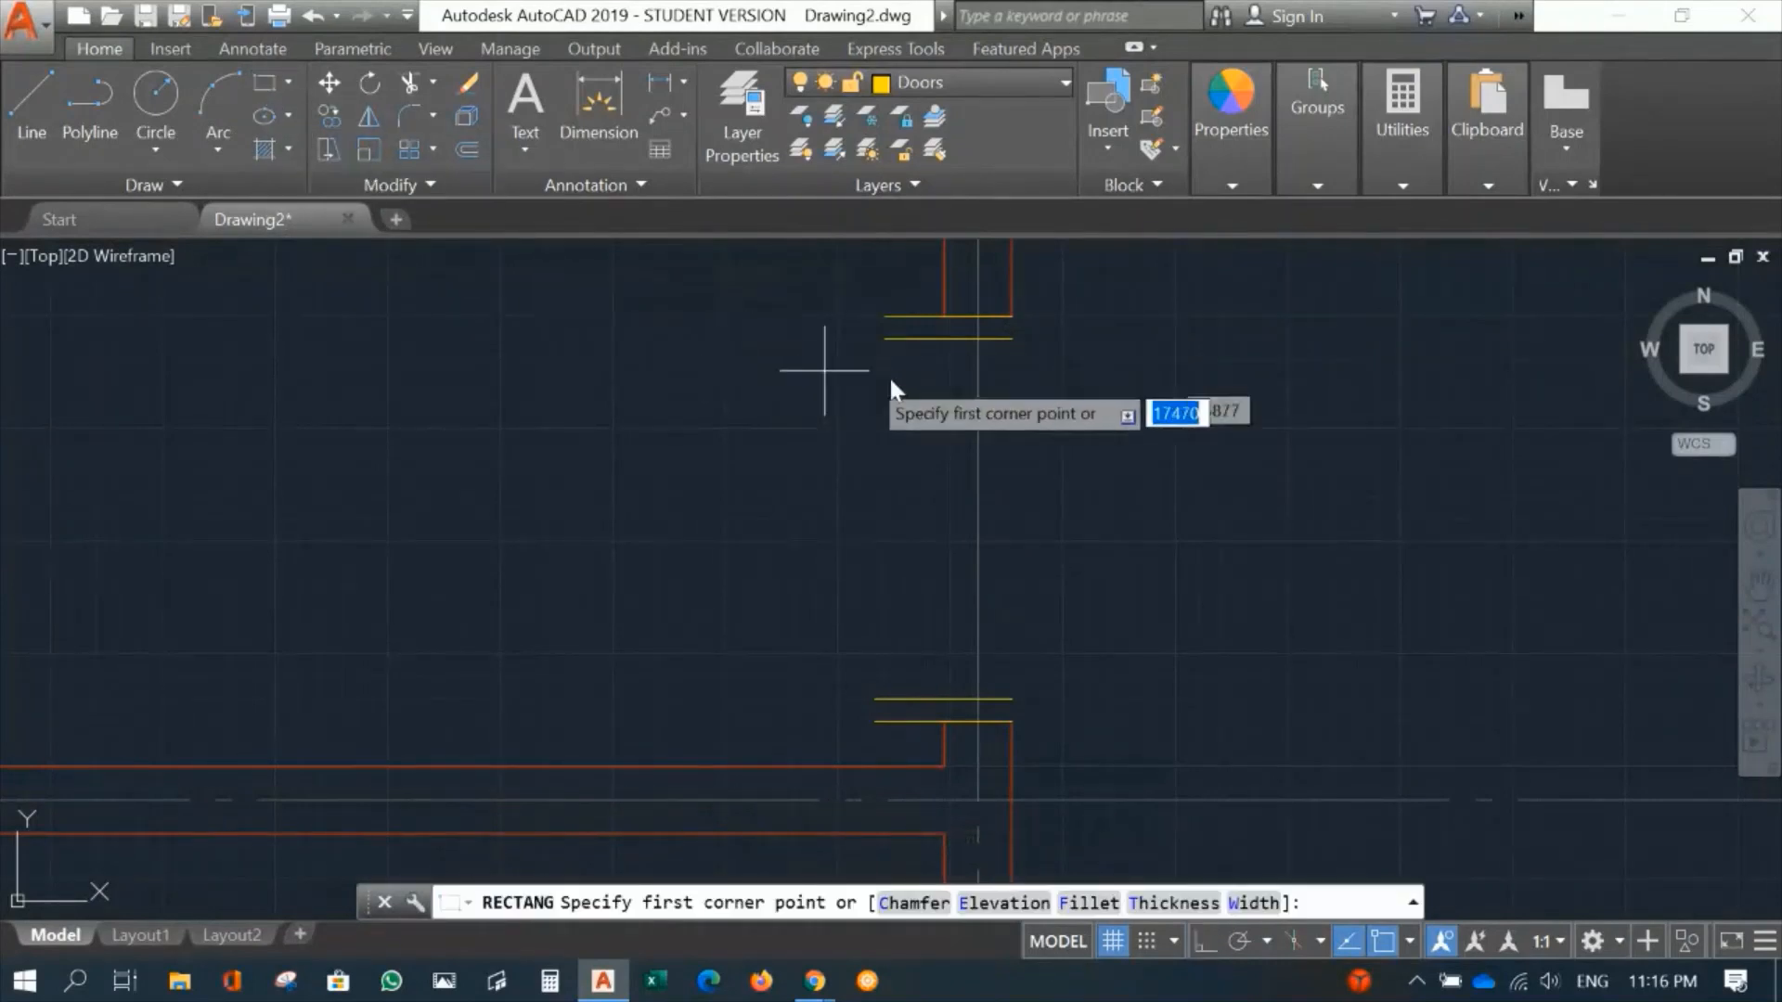
{"action": "left_click", "coordinate": [944, 315]}
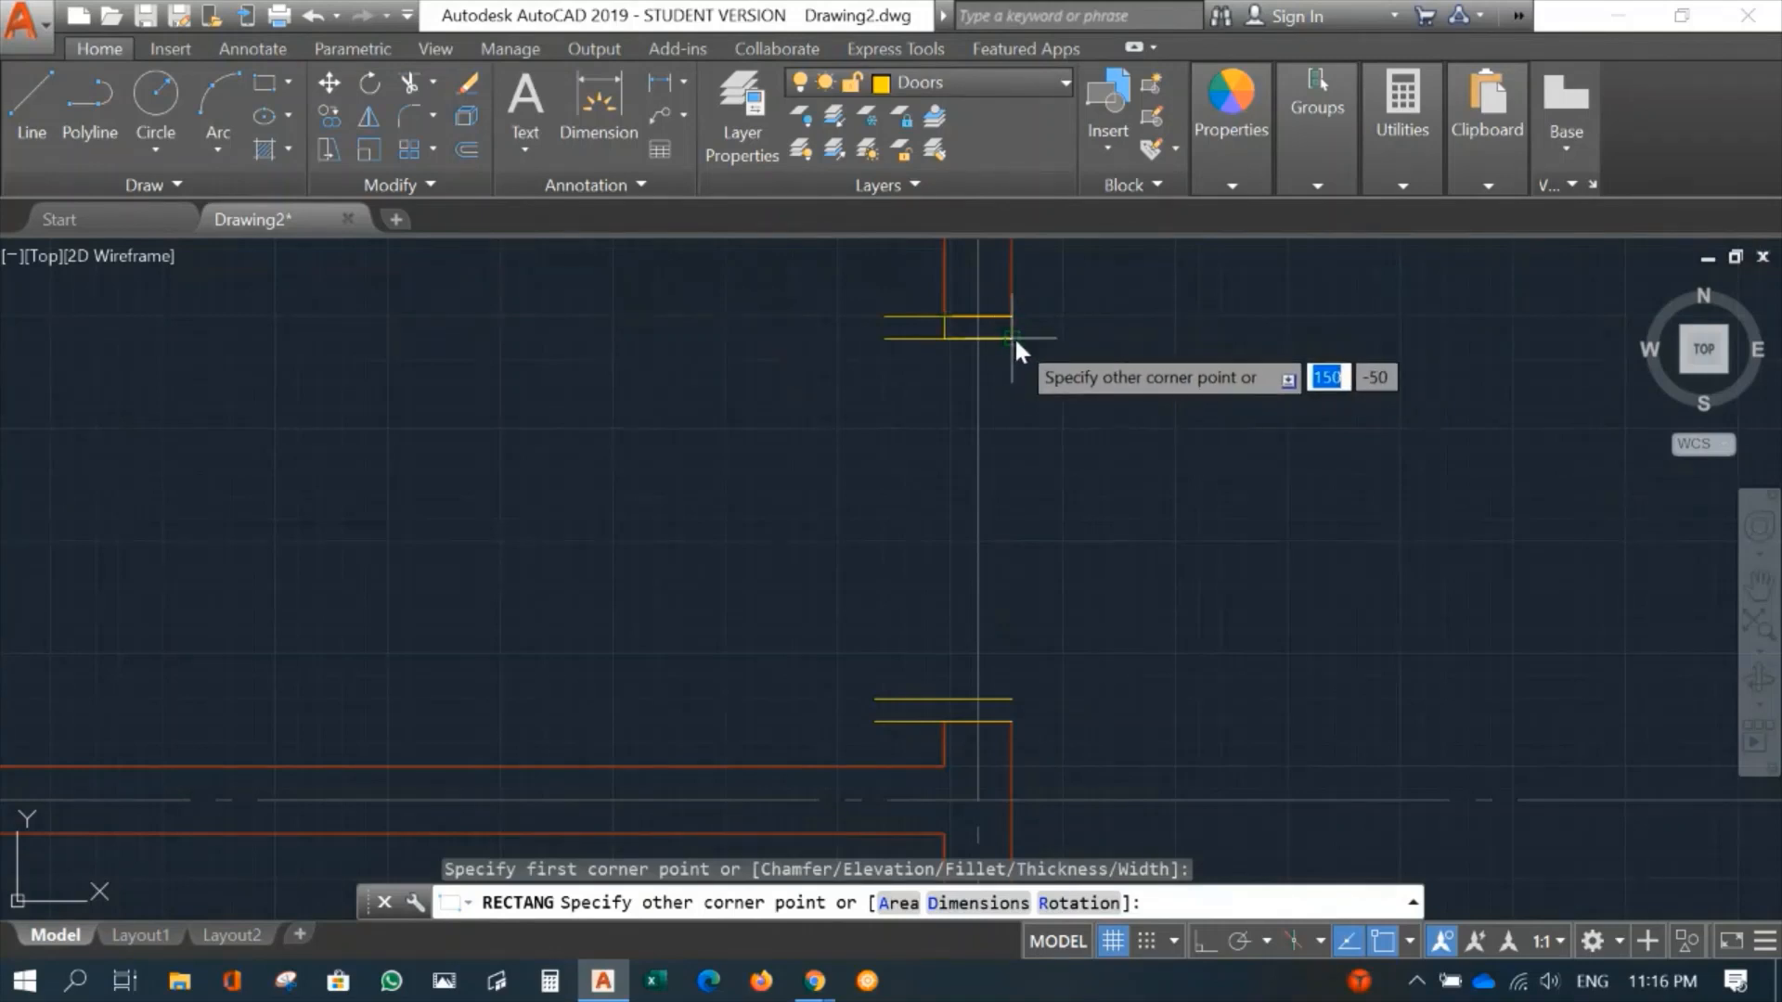
{"action": "left_click", "coordinate": [1015, 336]}
{"action": "key", "text": "Return"}
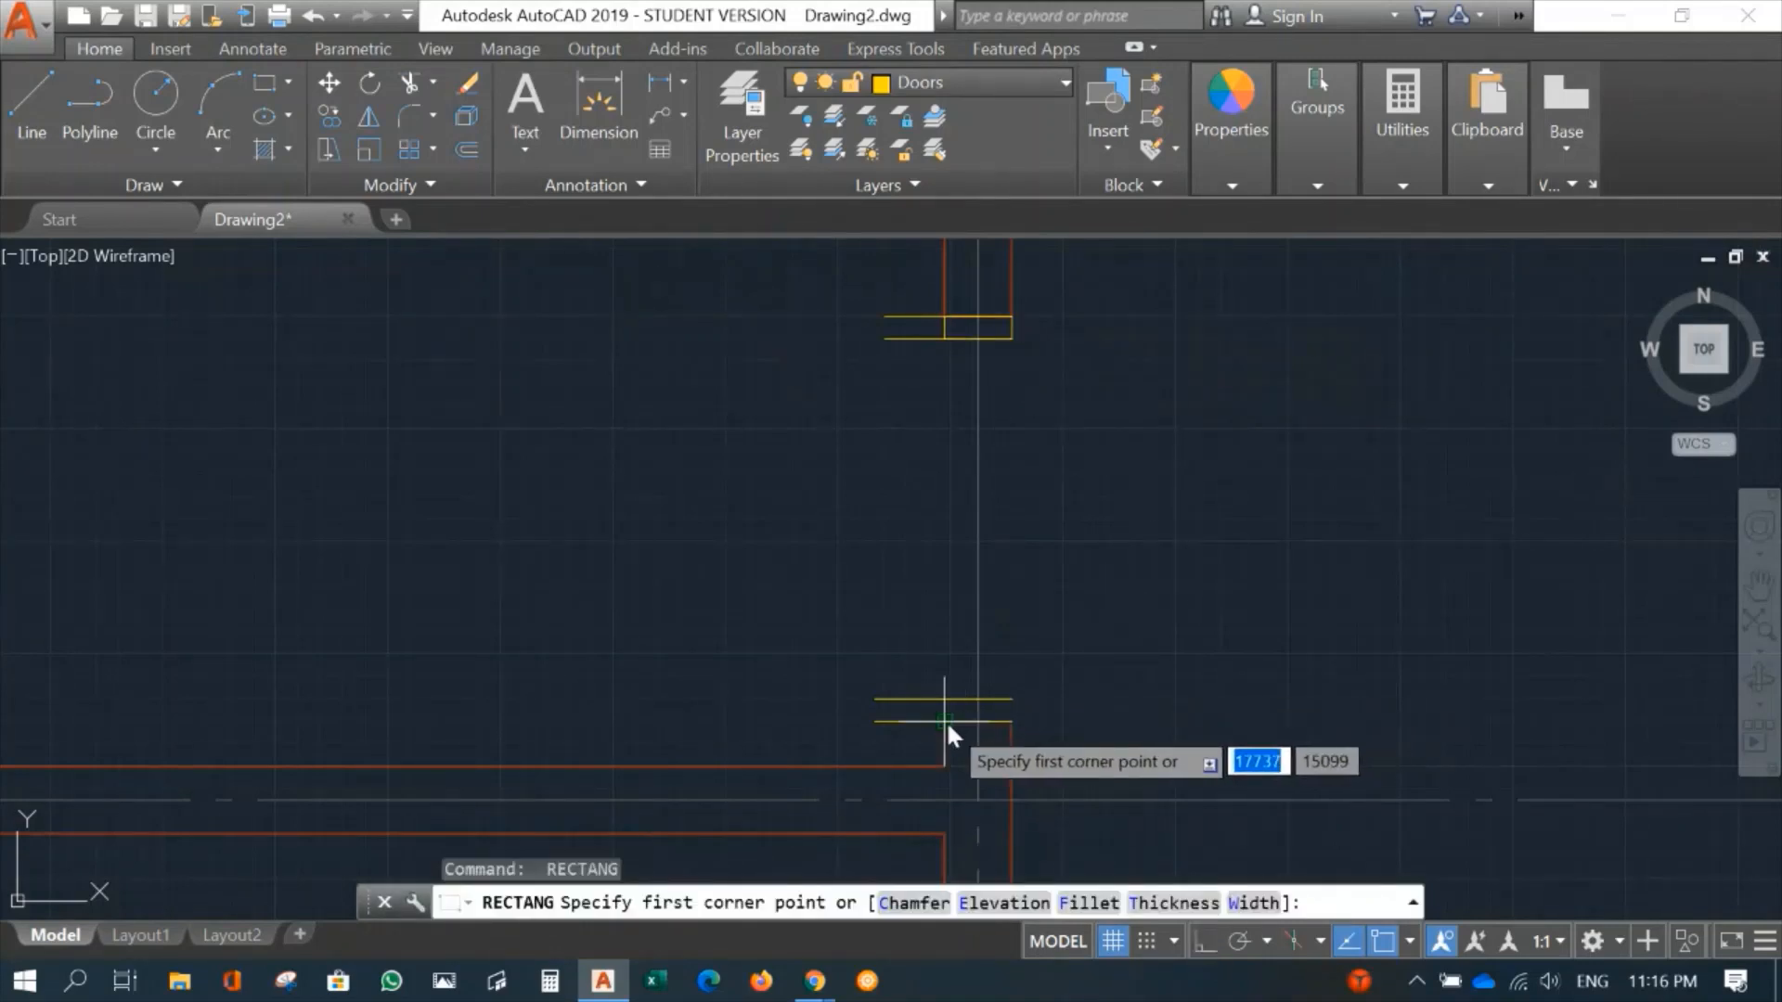
{"action": "left_click", "coordinate": [943, 721]}
{"action": "left_click", "coordinate": [1012, 699]}
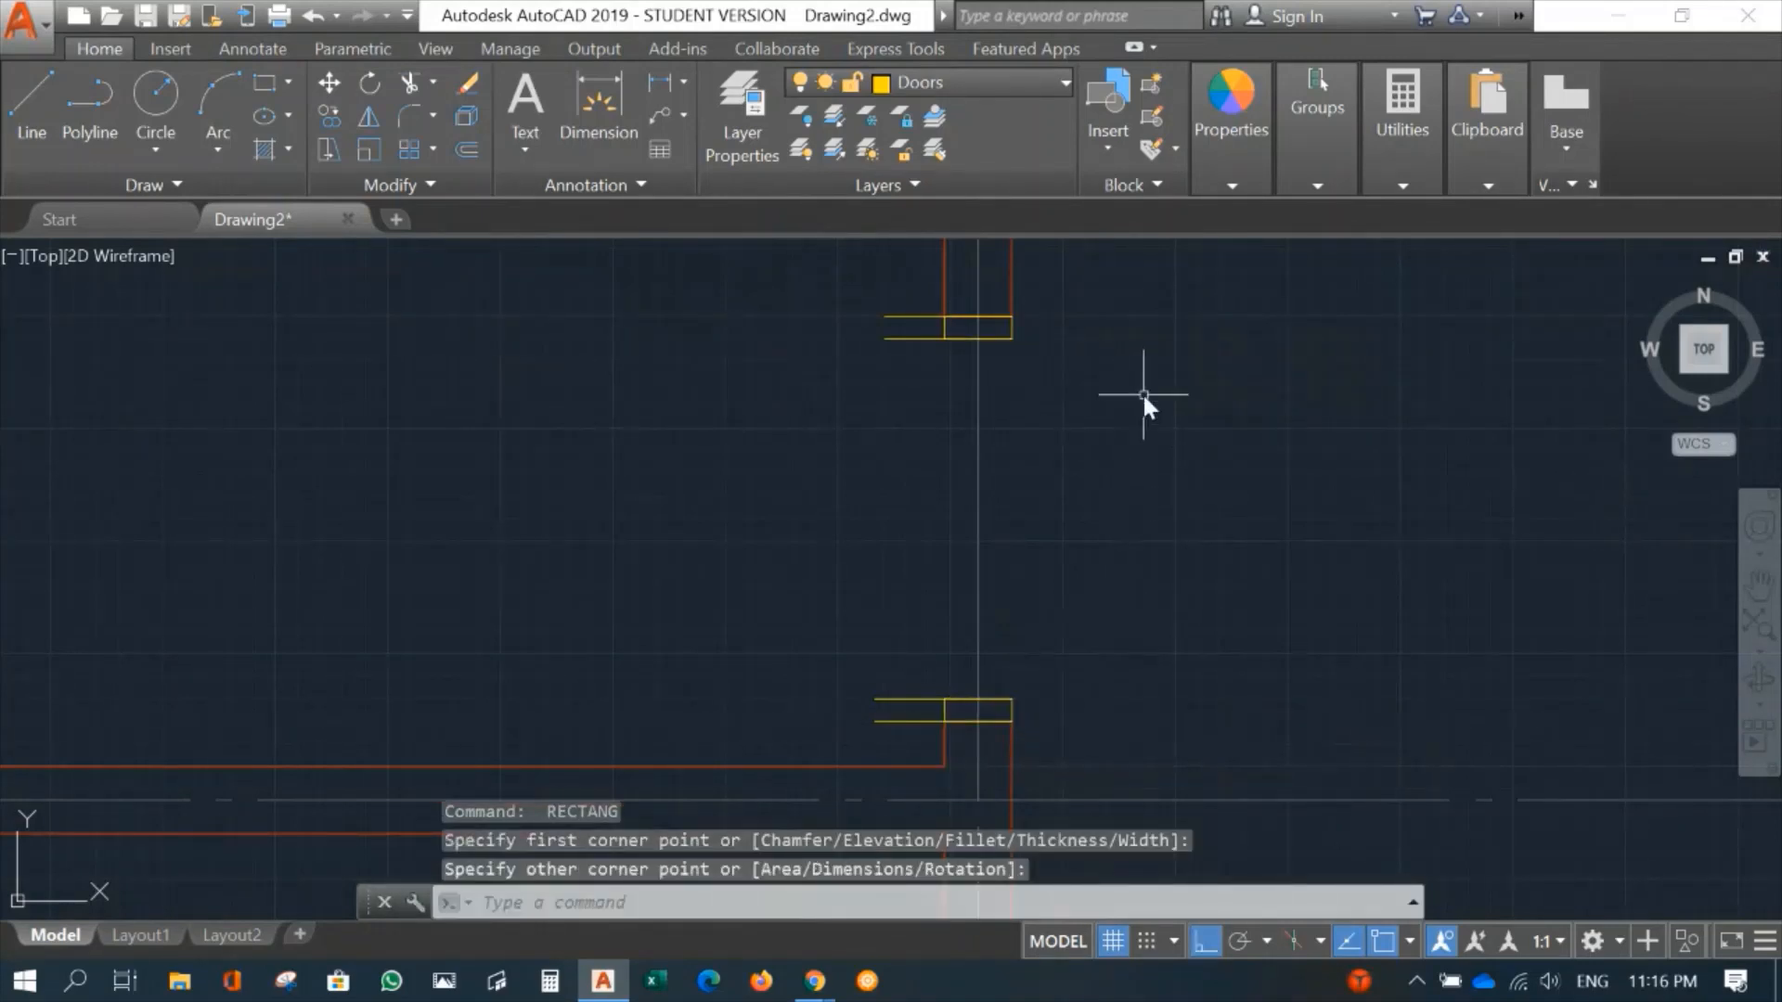
Step: Erase the four horizontal construction lines around the two door frame rectangles
{"action": "type", "text": "e"}
{"action": "key", "text": "Return"}
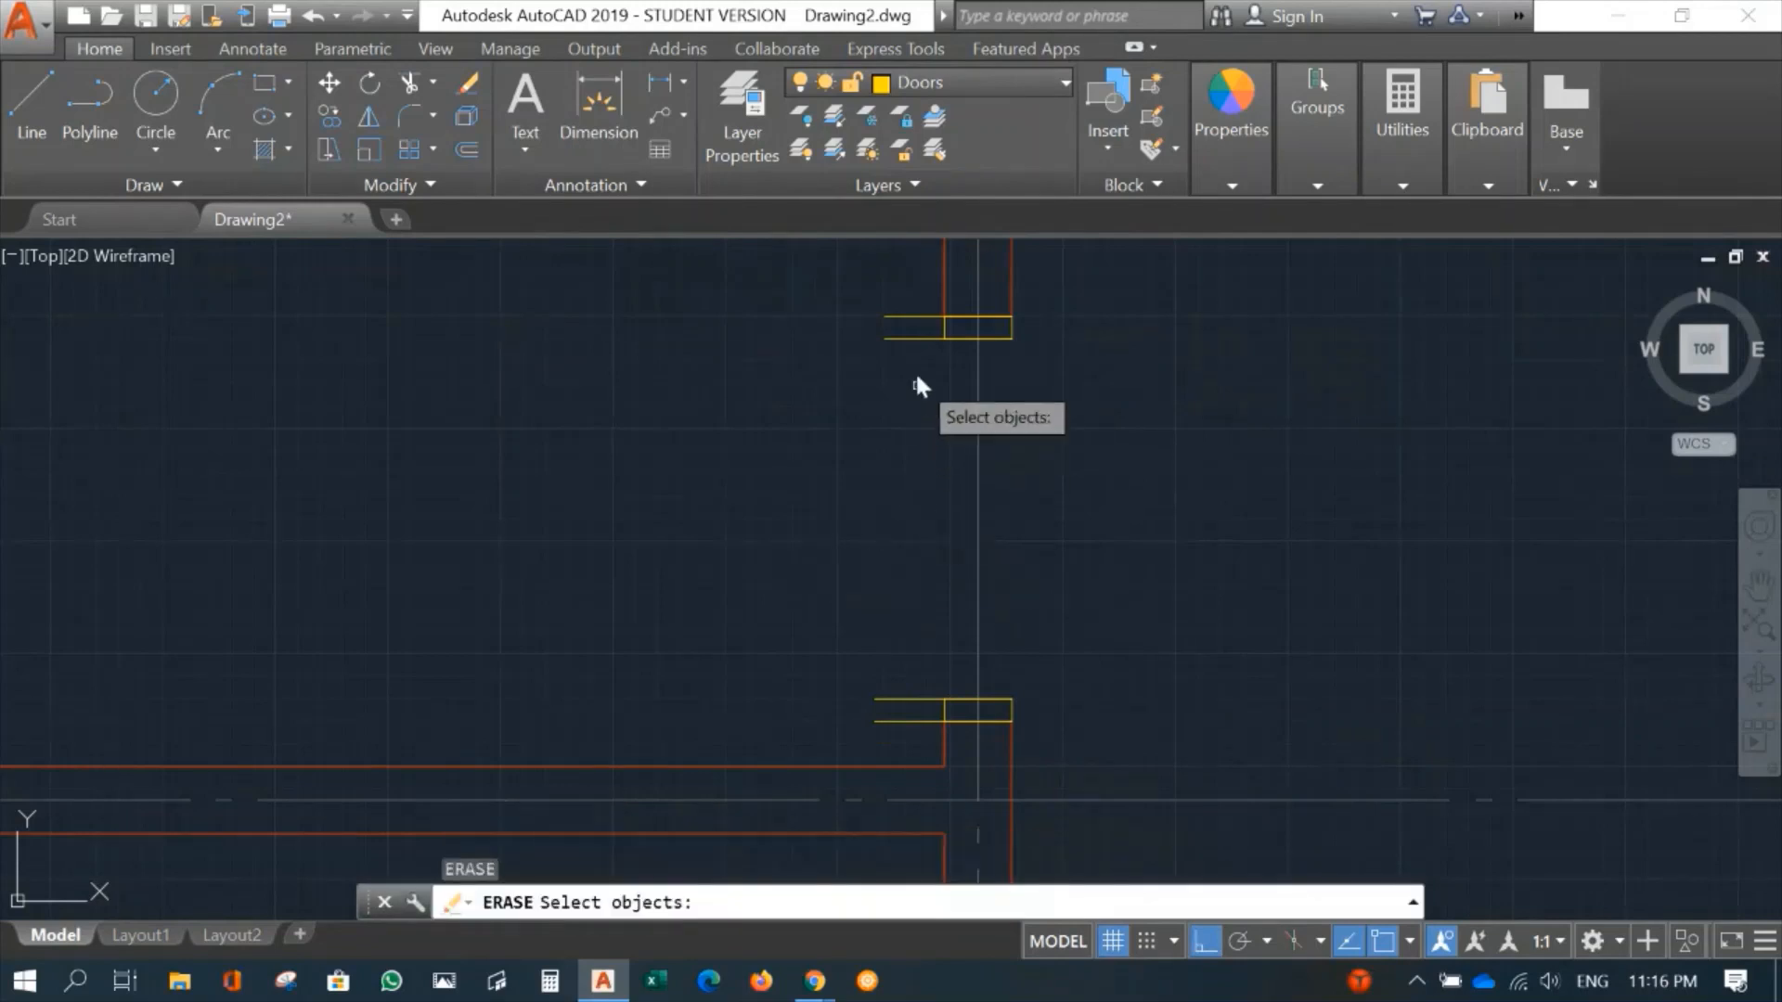
{"action": "left_click", "coordinate": [897, 292]}
{"action": "left_click", "coordinate": [848, 724]}
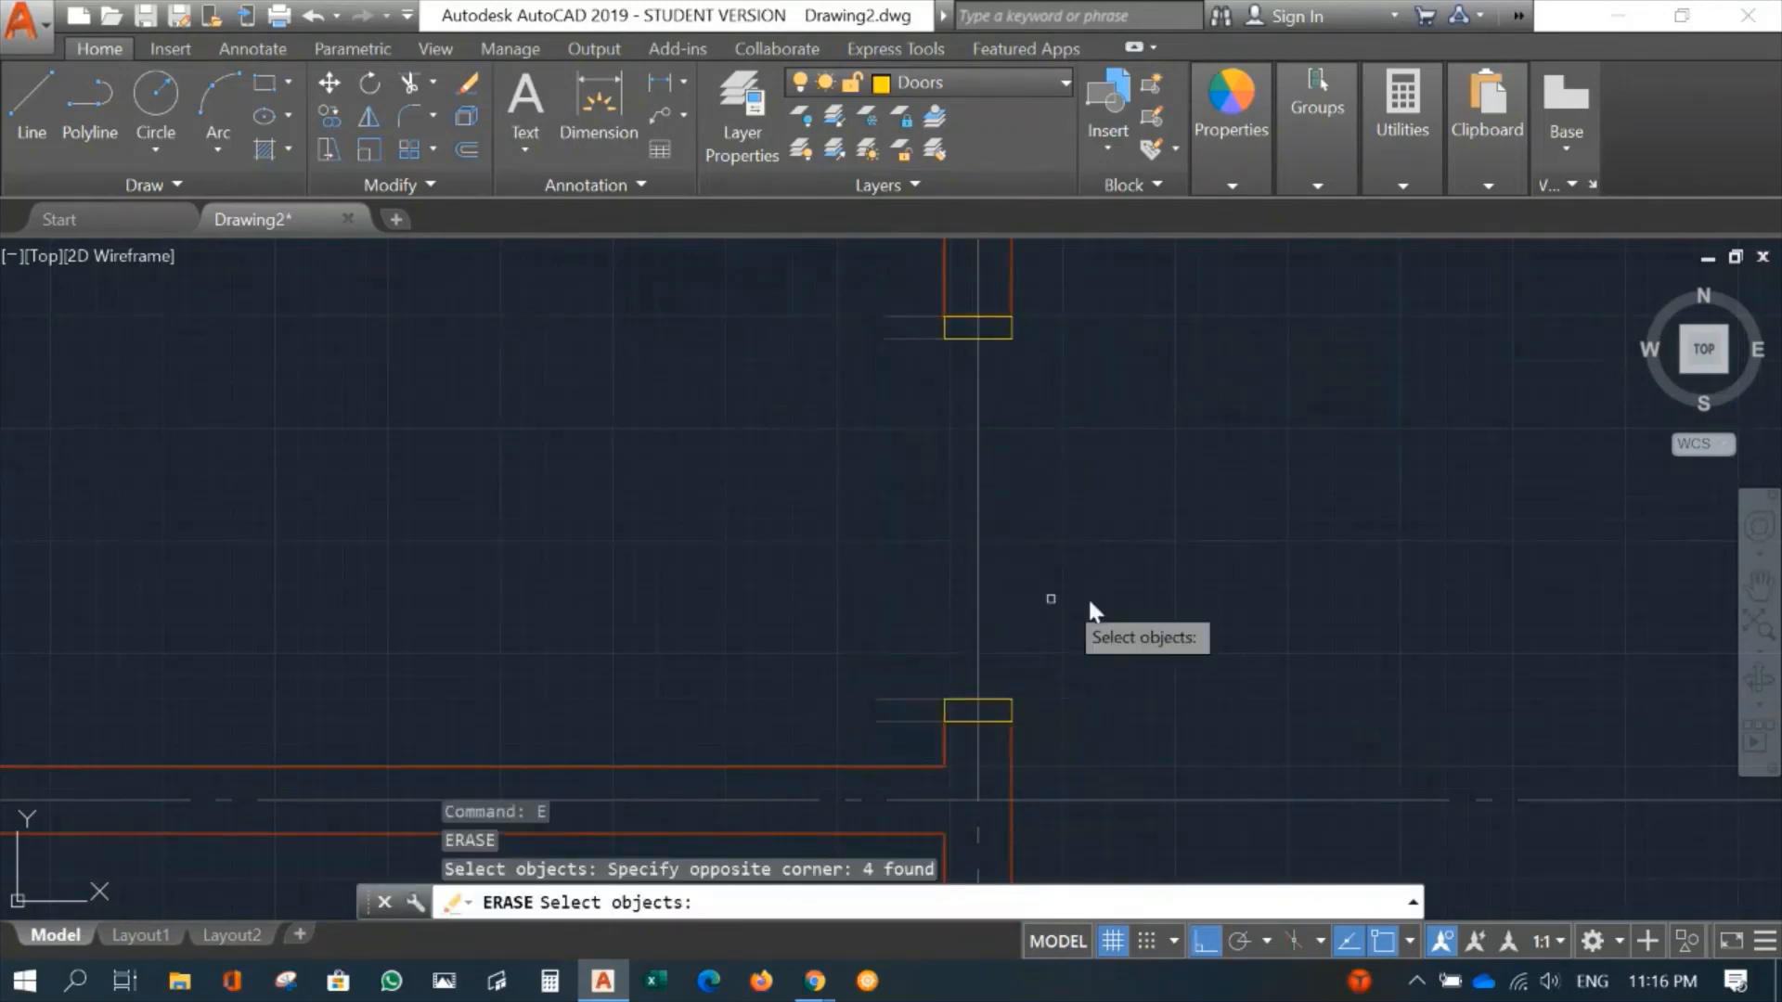
{"action": "key", "text": "Return"}
Step: Draw a horizontal line from the midpoint of the lower frame rectangle's top edge leftward into the room, longer than the door's width
{"action": "scroll", "coordinate": [1088, 488], "scroll_direction": "down", "scroll_amount": 5}
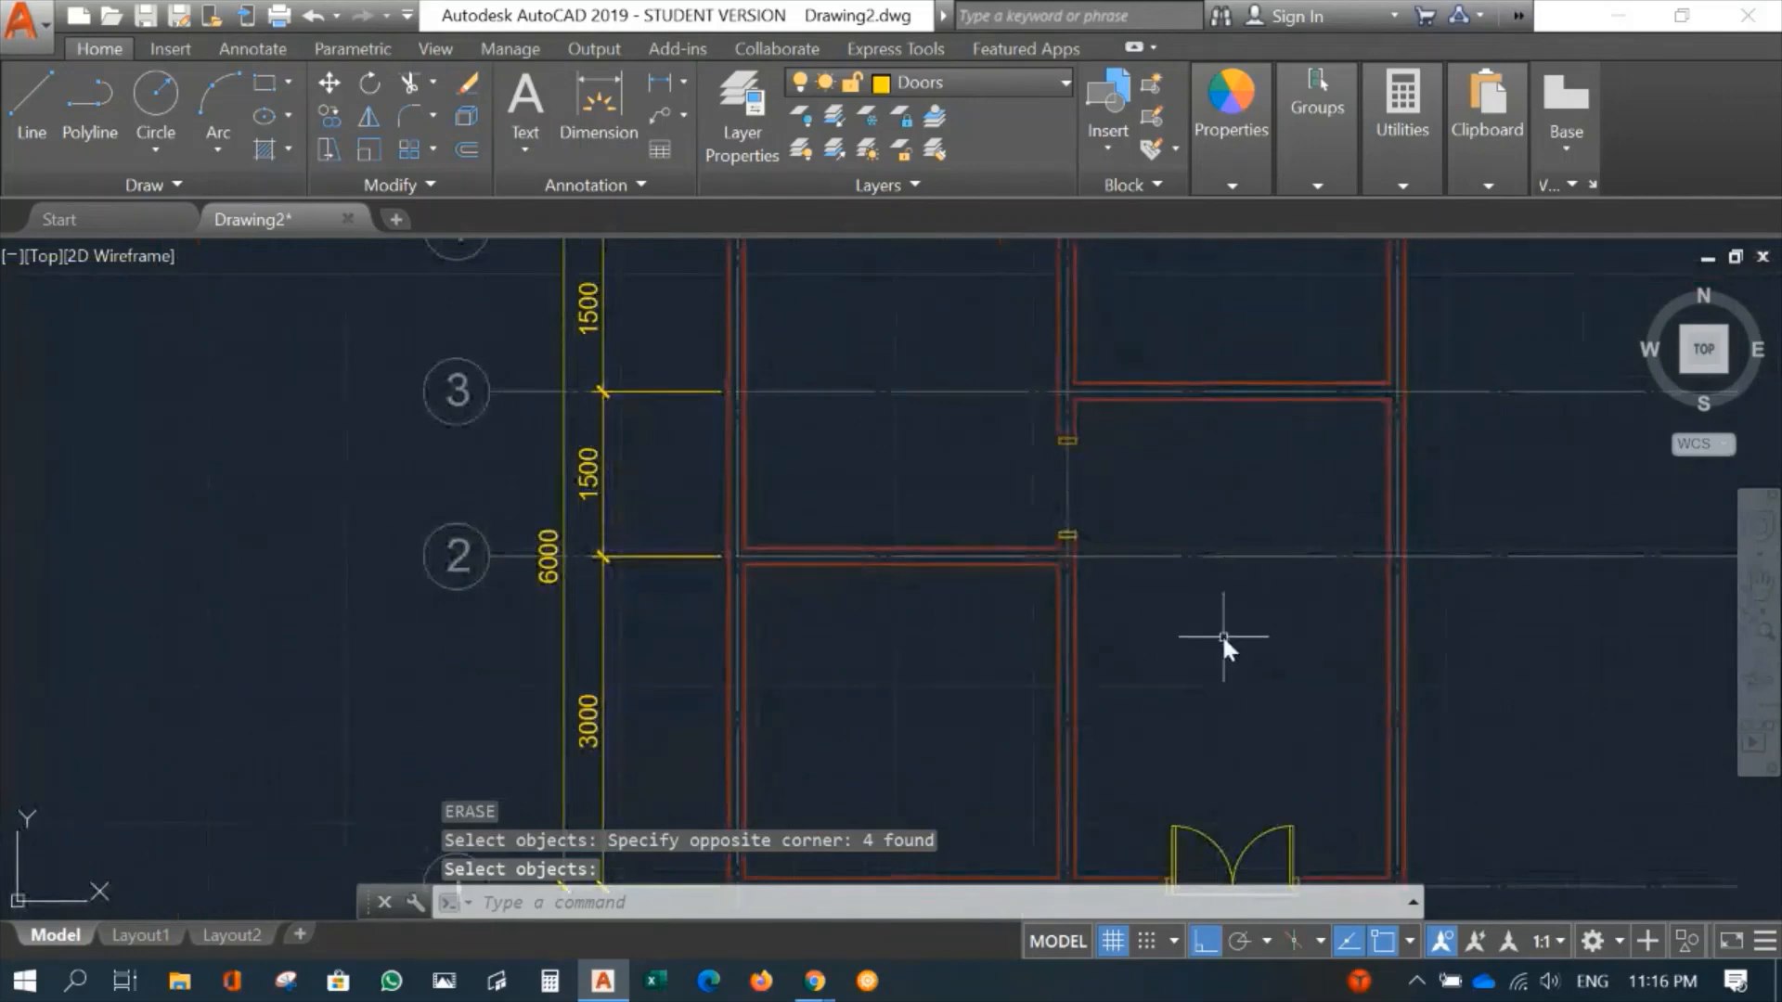
{"action": "scroll", "coordinate": [1058, 437], "scroll_direction": "up", "scroll_amount": 7}
{"action": "scroll", "coordinate": [1149, 664], "scroll_direction": "down", "scroll_amount": 1}
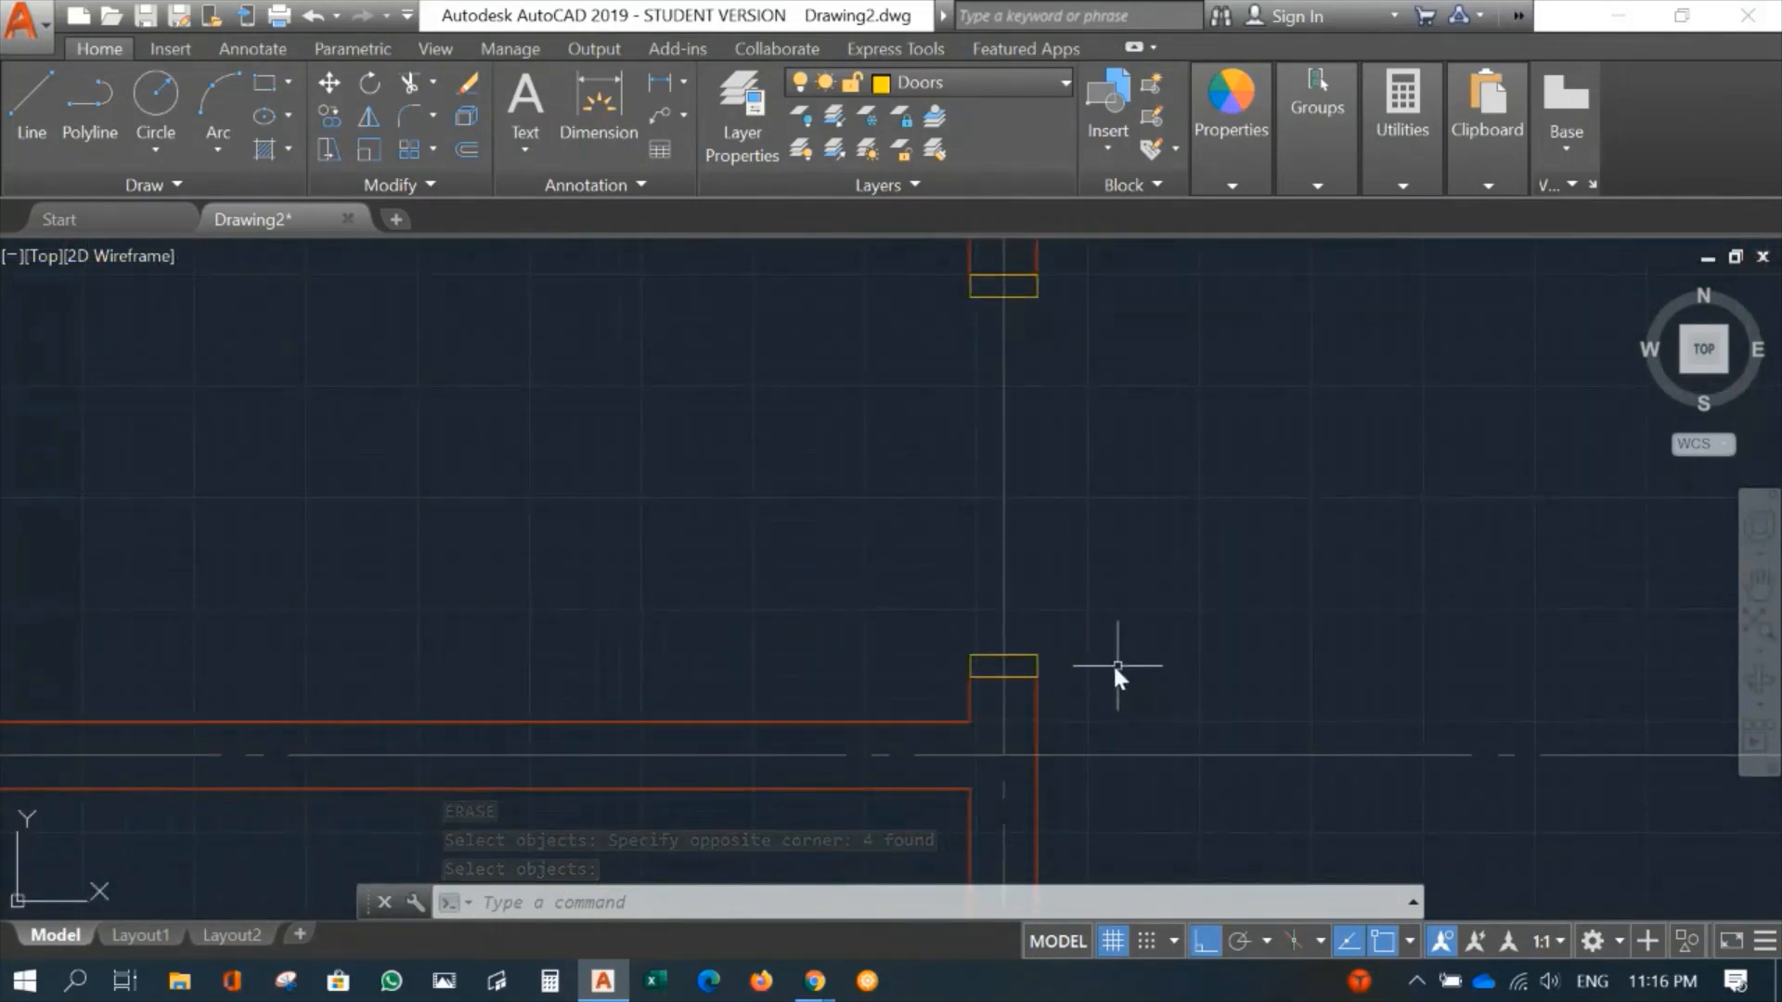
{"action": "type", "text": "l"}
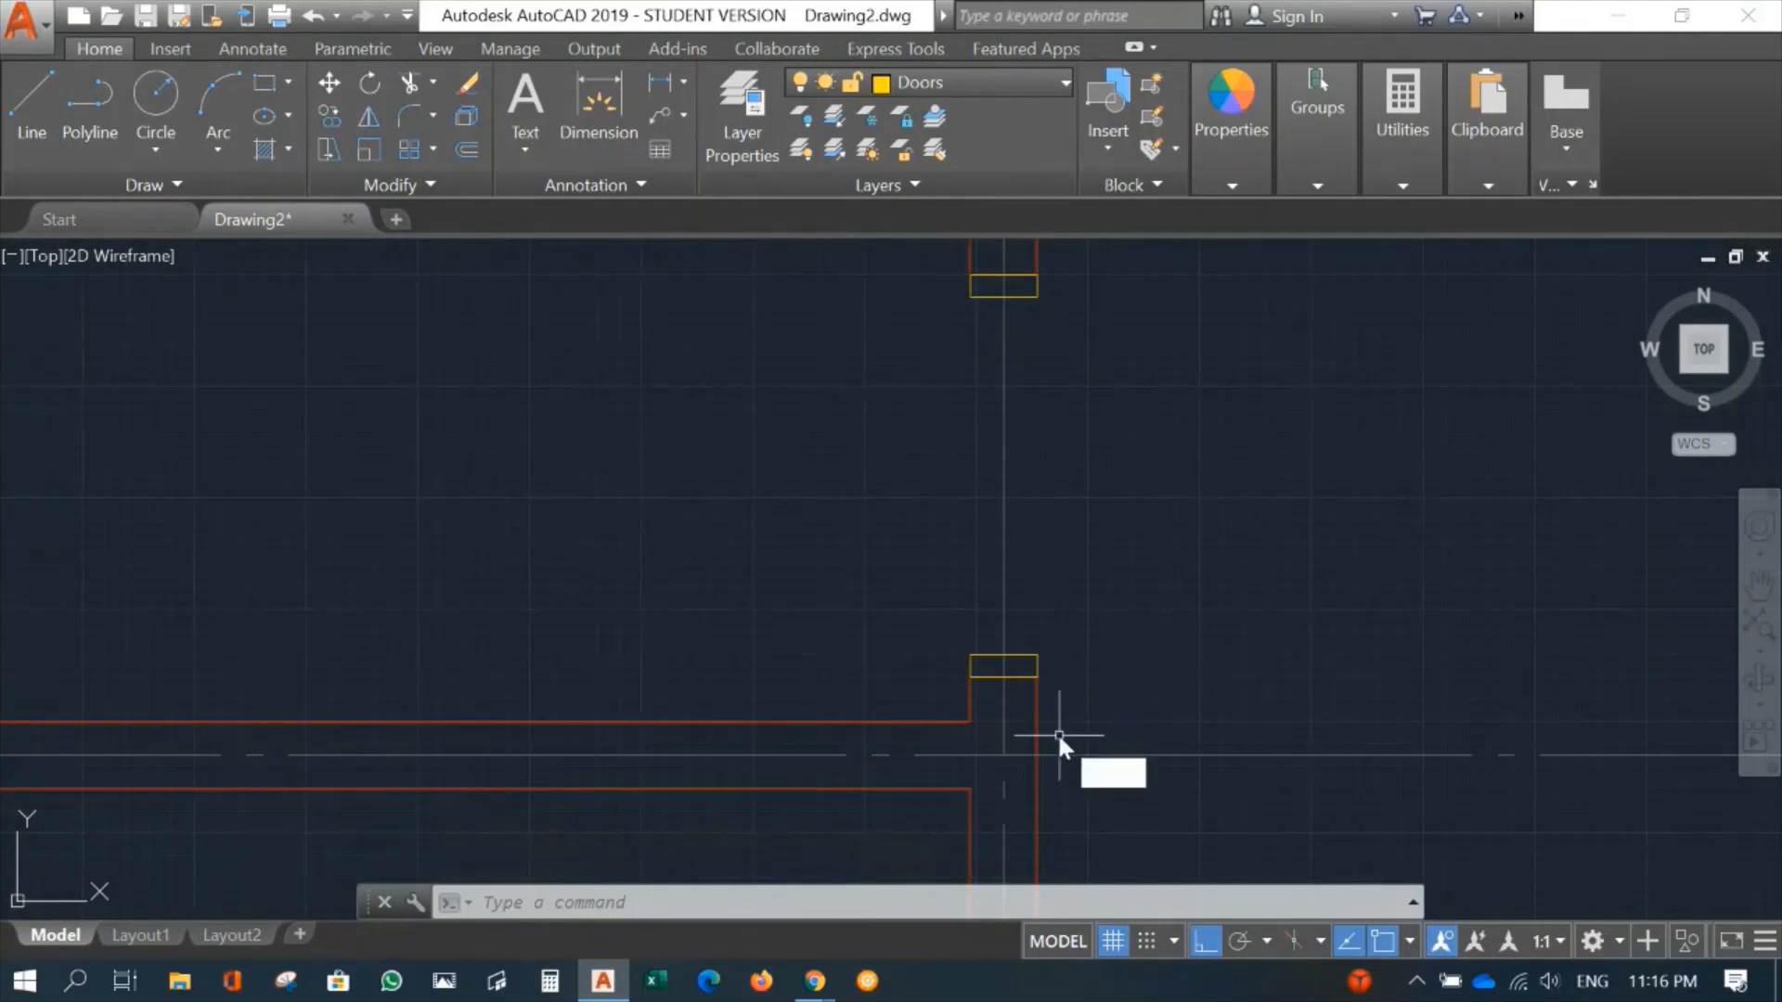
{"action": "key", "text": "Return"}
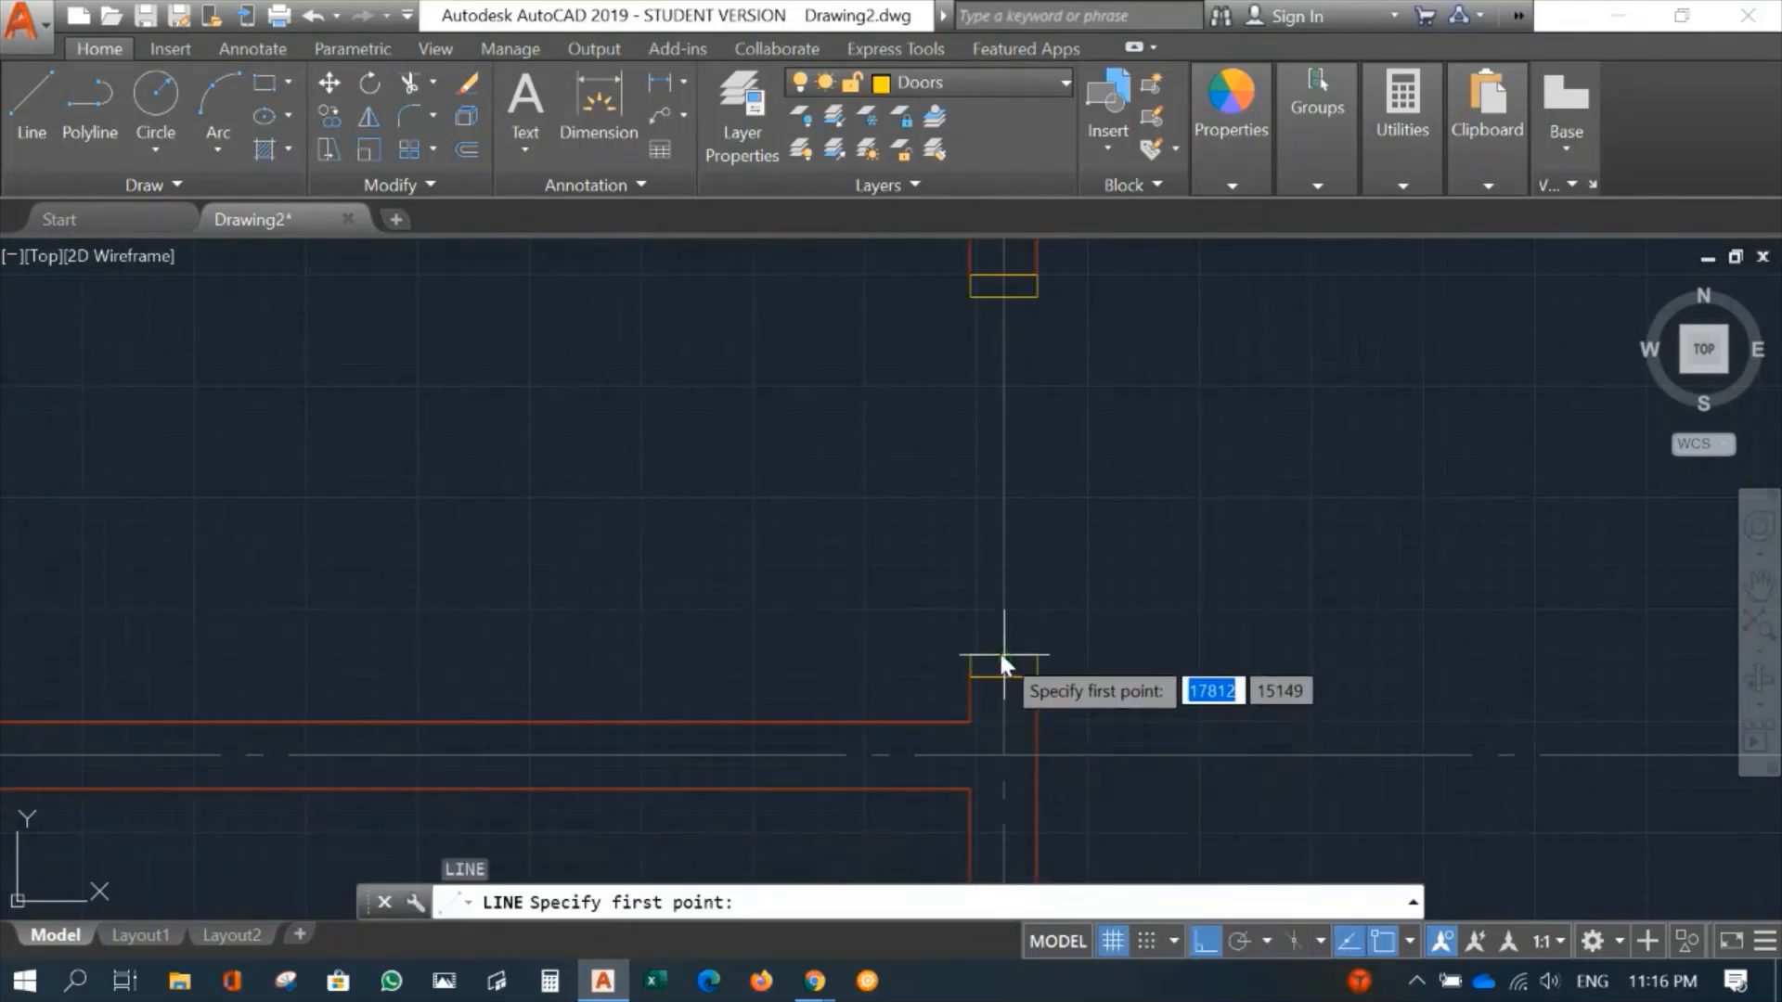
{"action": "left_click", "coordinate": [1000, 653]}
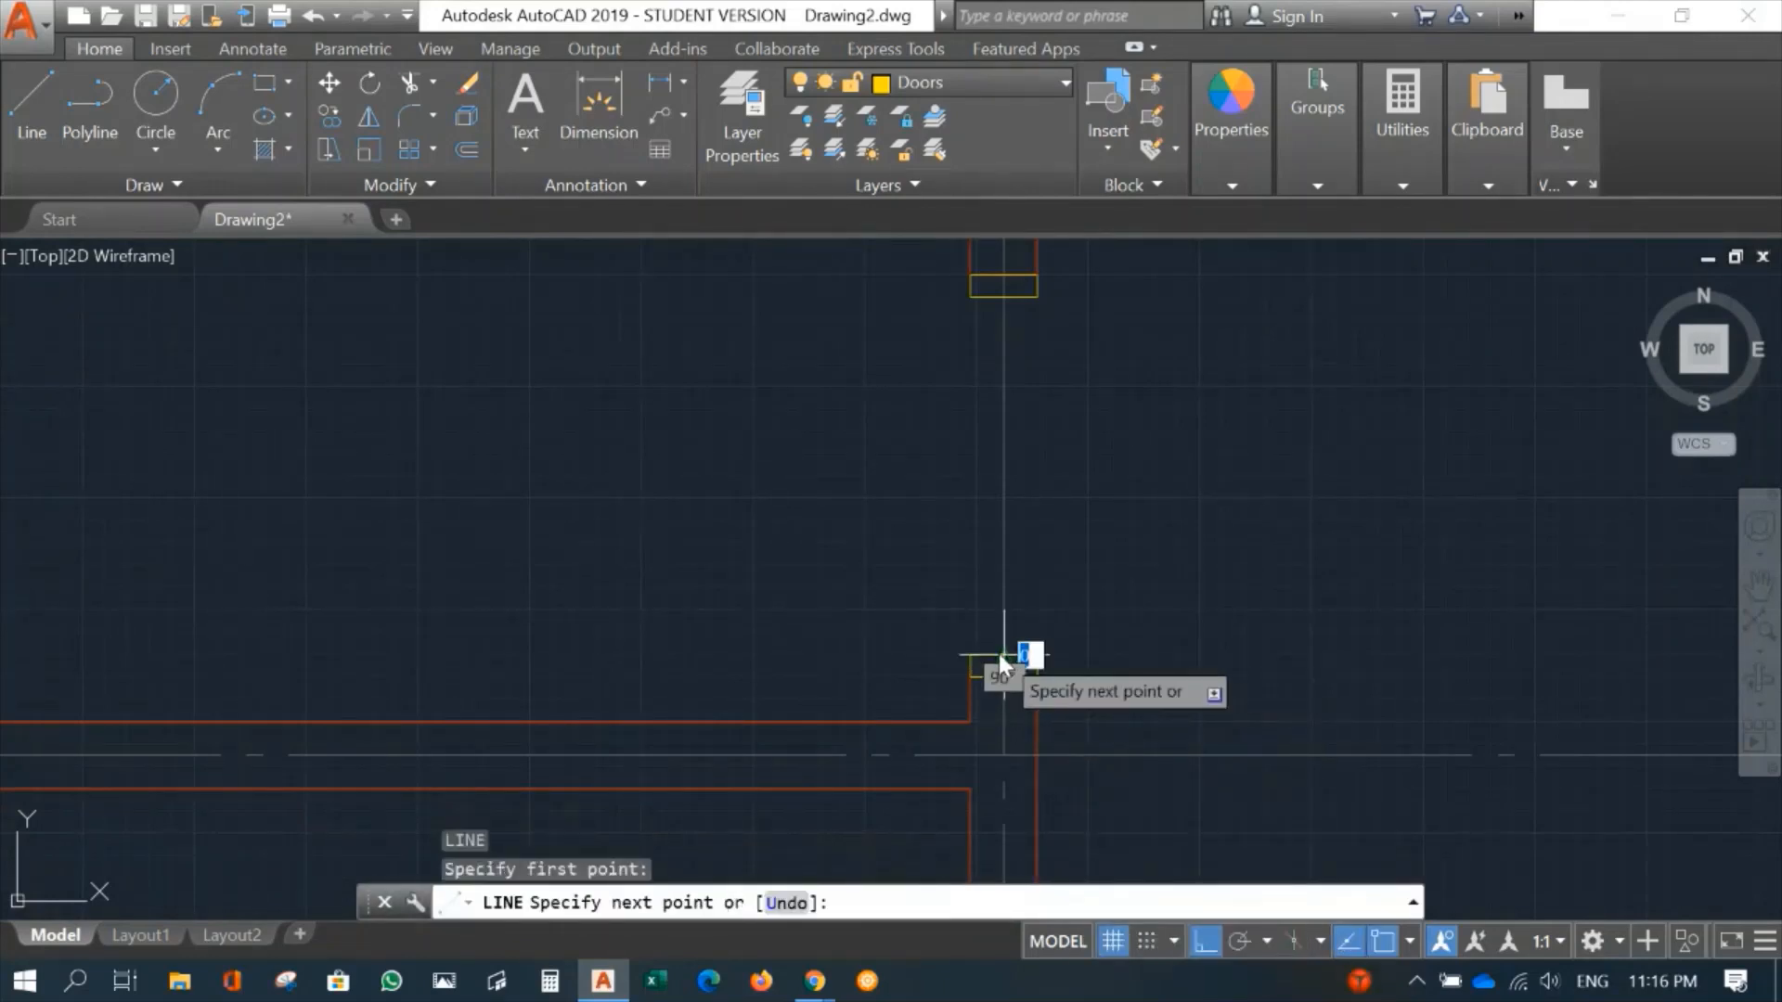
{"action": "left_click", "coordinate": [492, 610]}
{"action": "key", "text": "Return"}
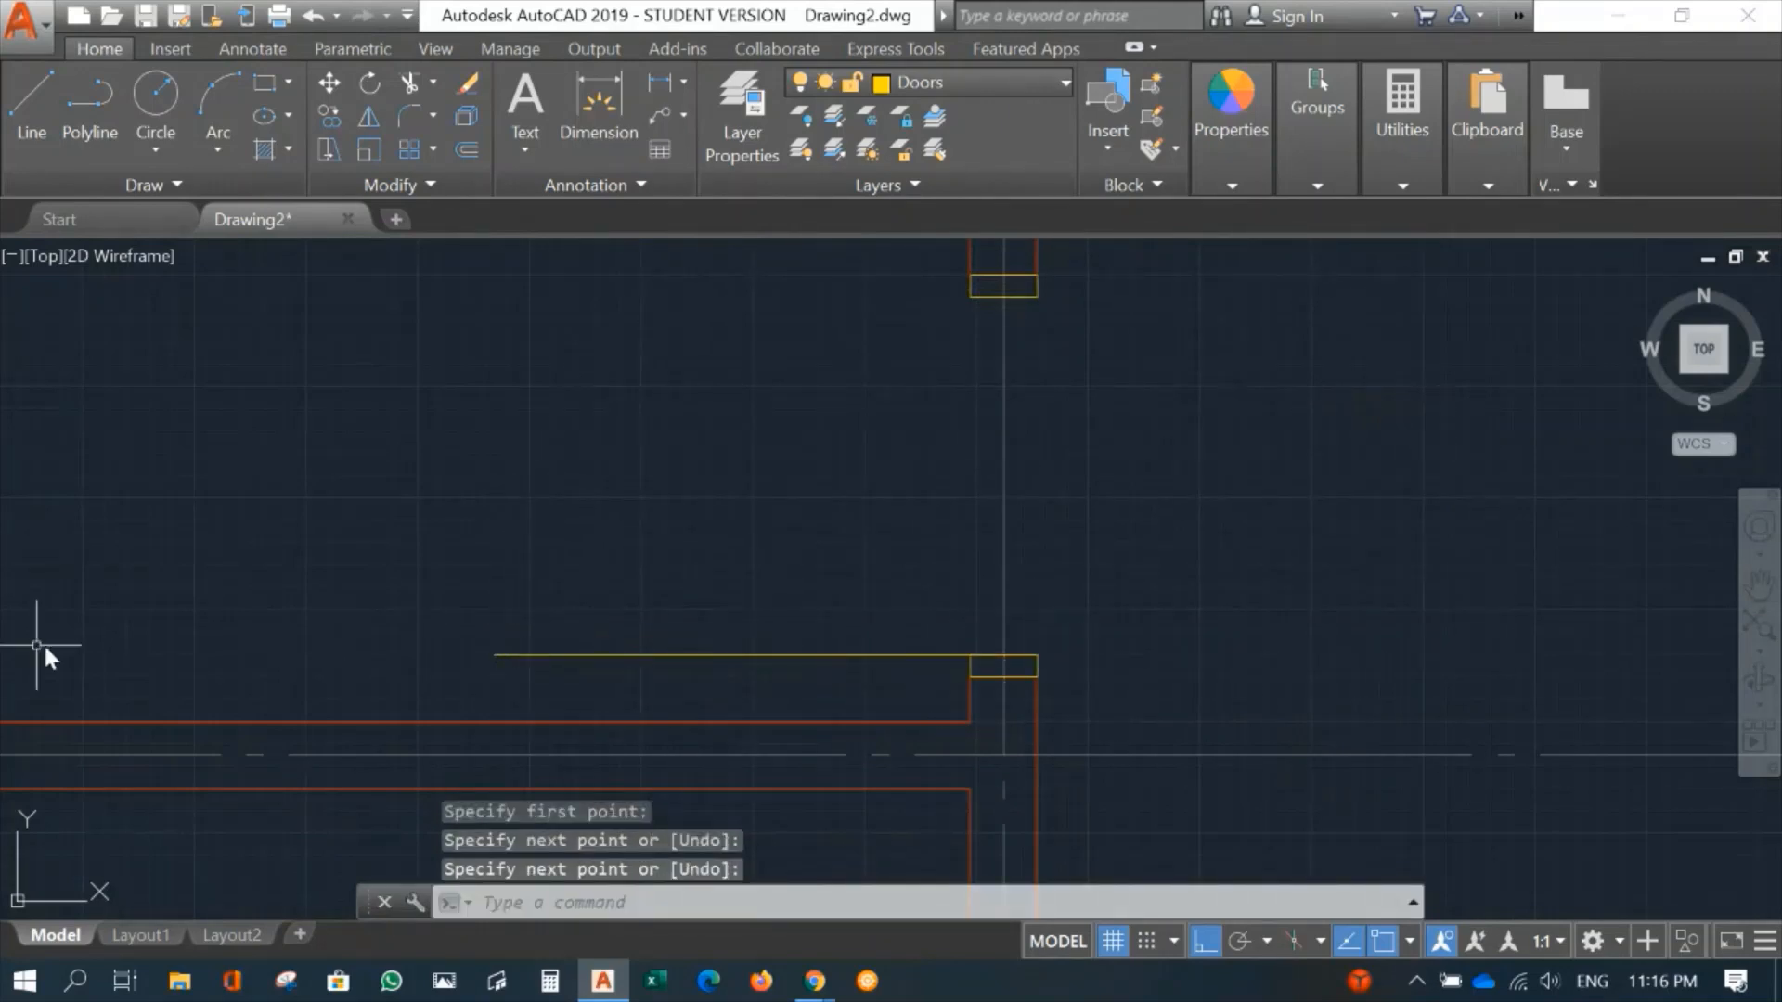
Step: Draw an 800 radius circle centred on the lower frame's top-edge midpoint and reaching the upper frame's bottom-edge midpoint
{"action": "scroll", "coordinate": [603, 583], "scroll_direction": "down", "scroll_amount": 4}
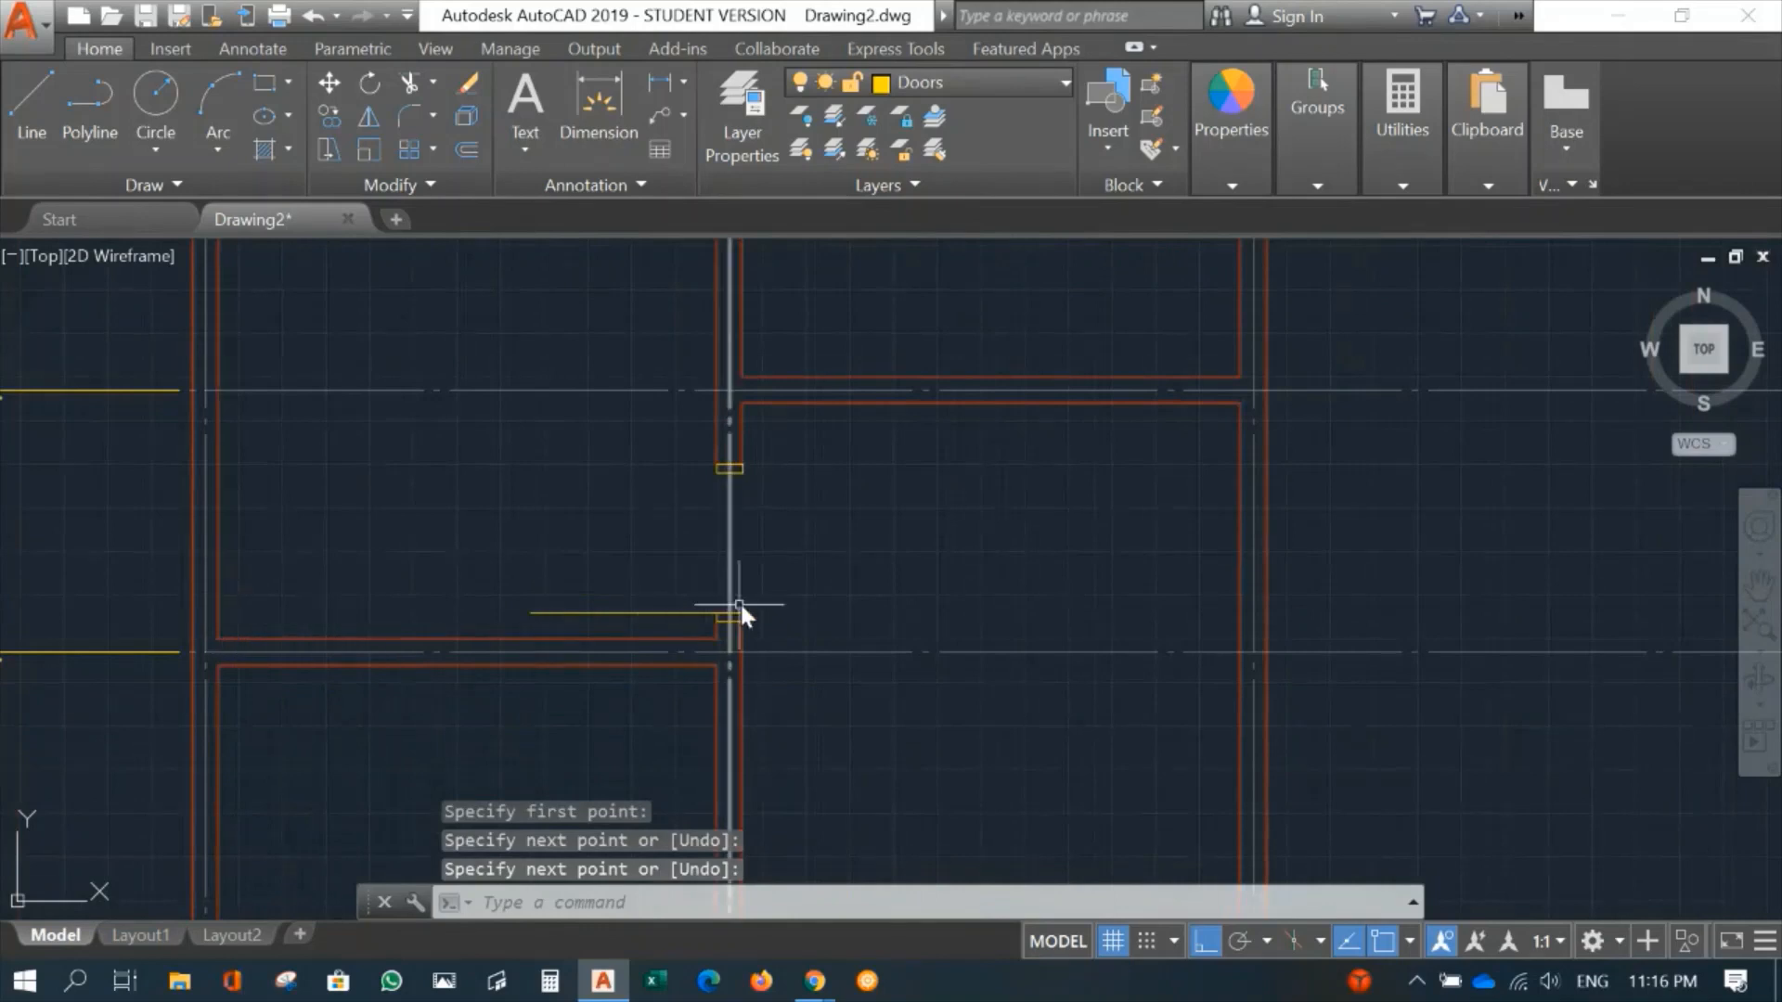
{"action": "scroll", "coordinate": [510, 589], "scroll_direction": "up", "scroll_amount": 4}
{"action": "mouse_move", "coordinate": [513, 585]}
{"action": "middle_mouse_down"}
{"action": "mouse_move", "coordinate": [529, 469]}
{"action": "mouse_move", "coordinate": [446, 524]}
{"action": "middle_mouse_up"}
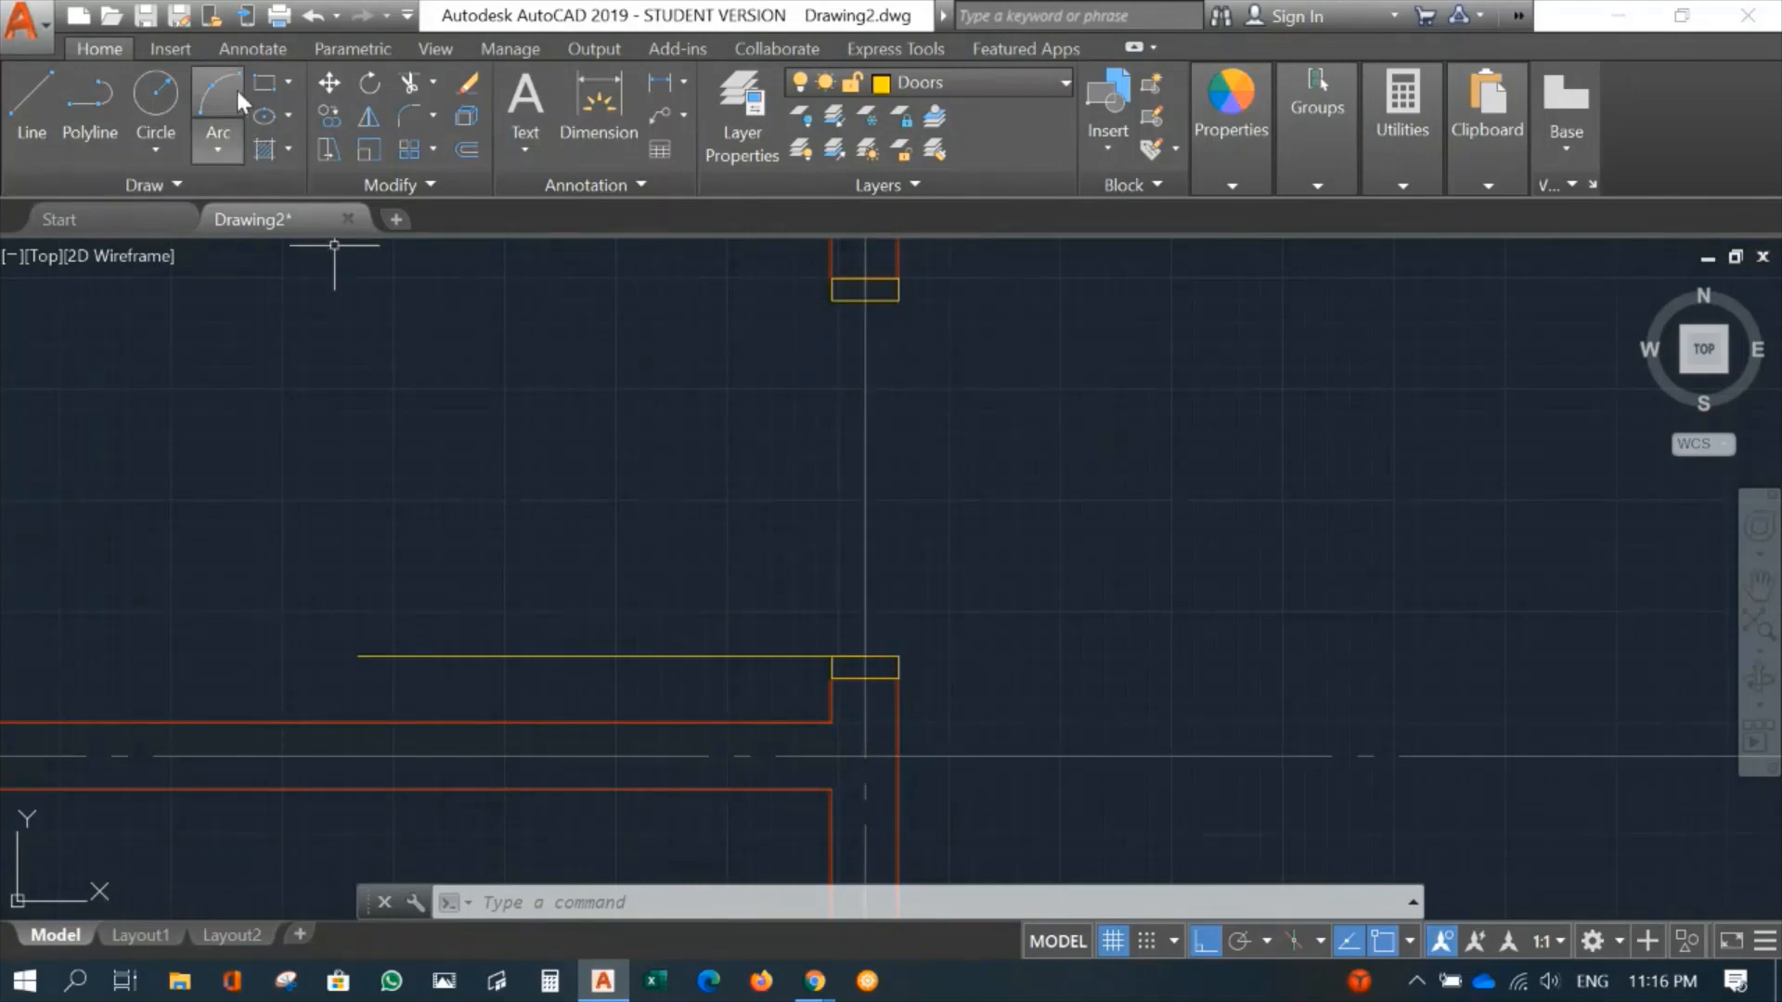
{"action": "left_click", "coordinate": [158, 90]}
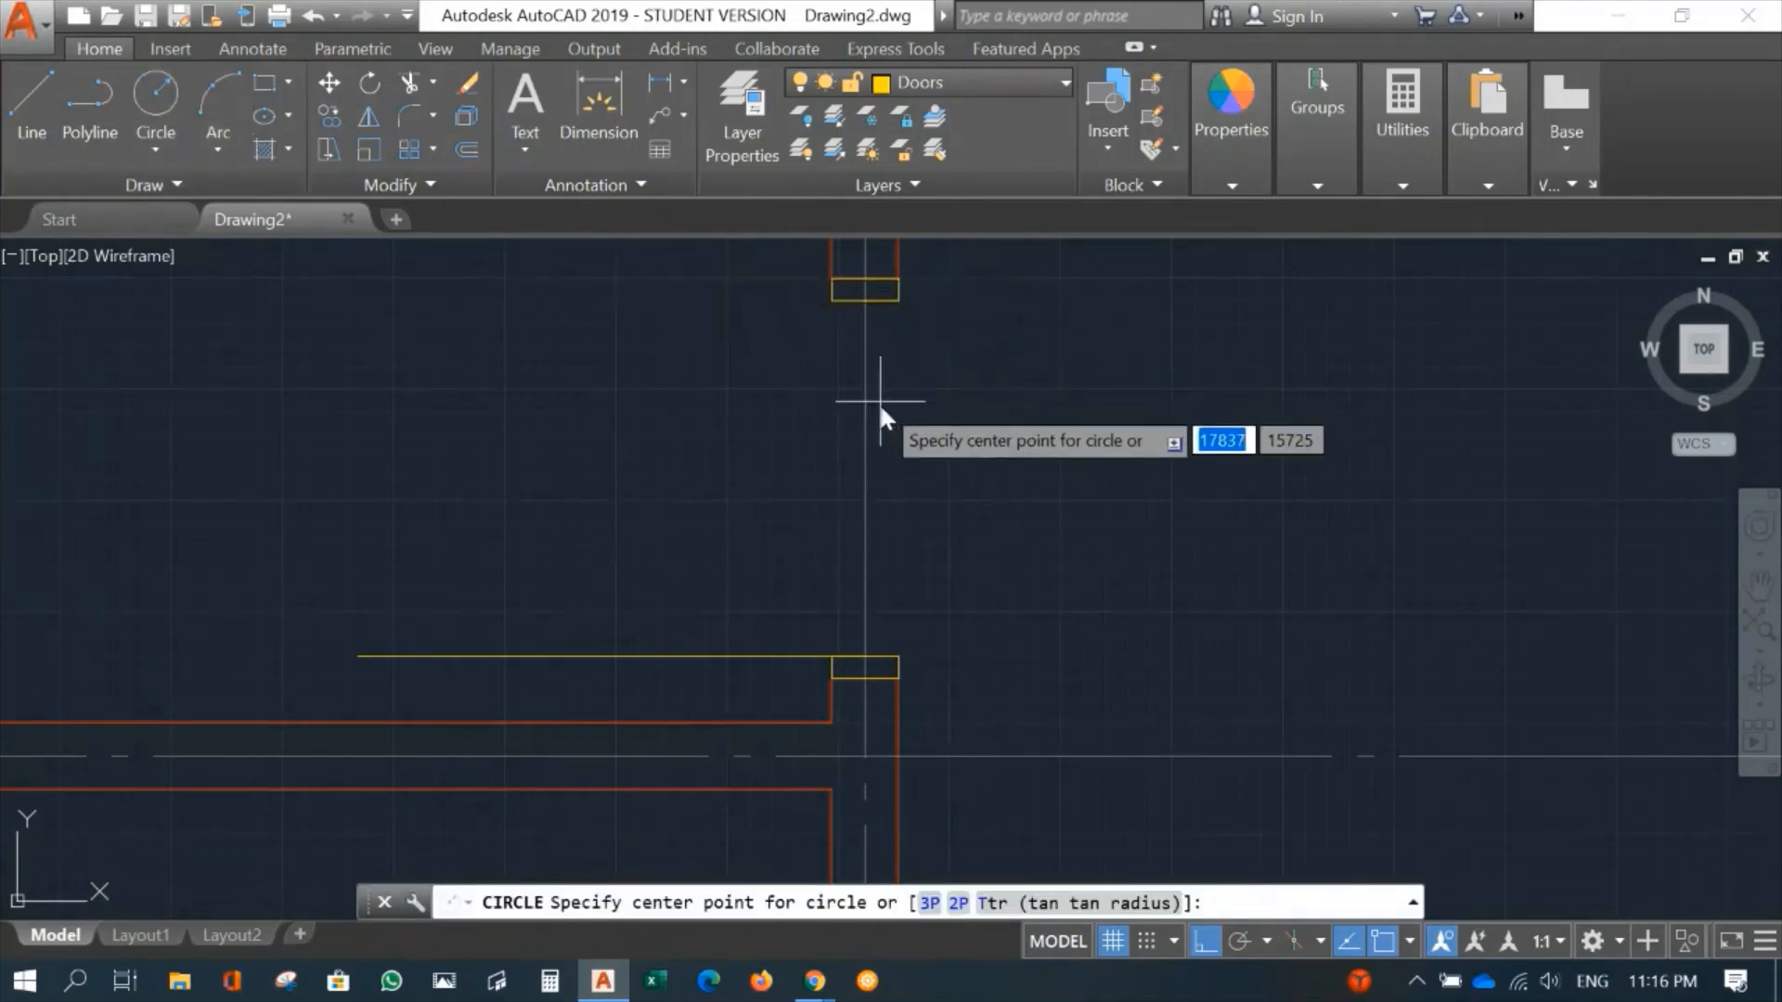
{"action": "left_click", "coordinate": [866, 656]}
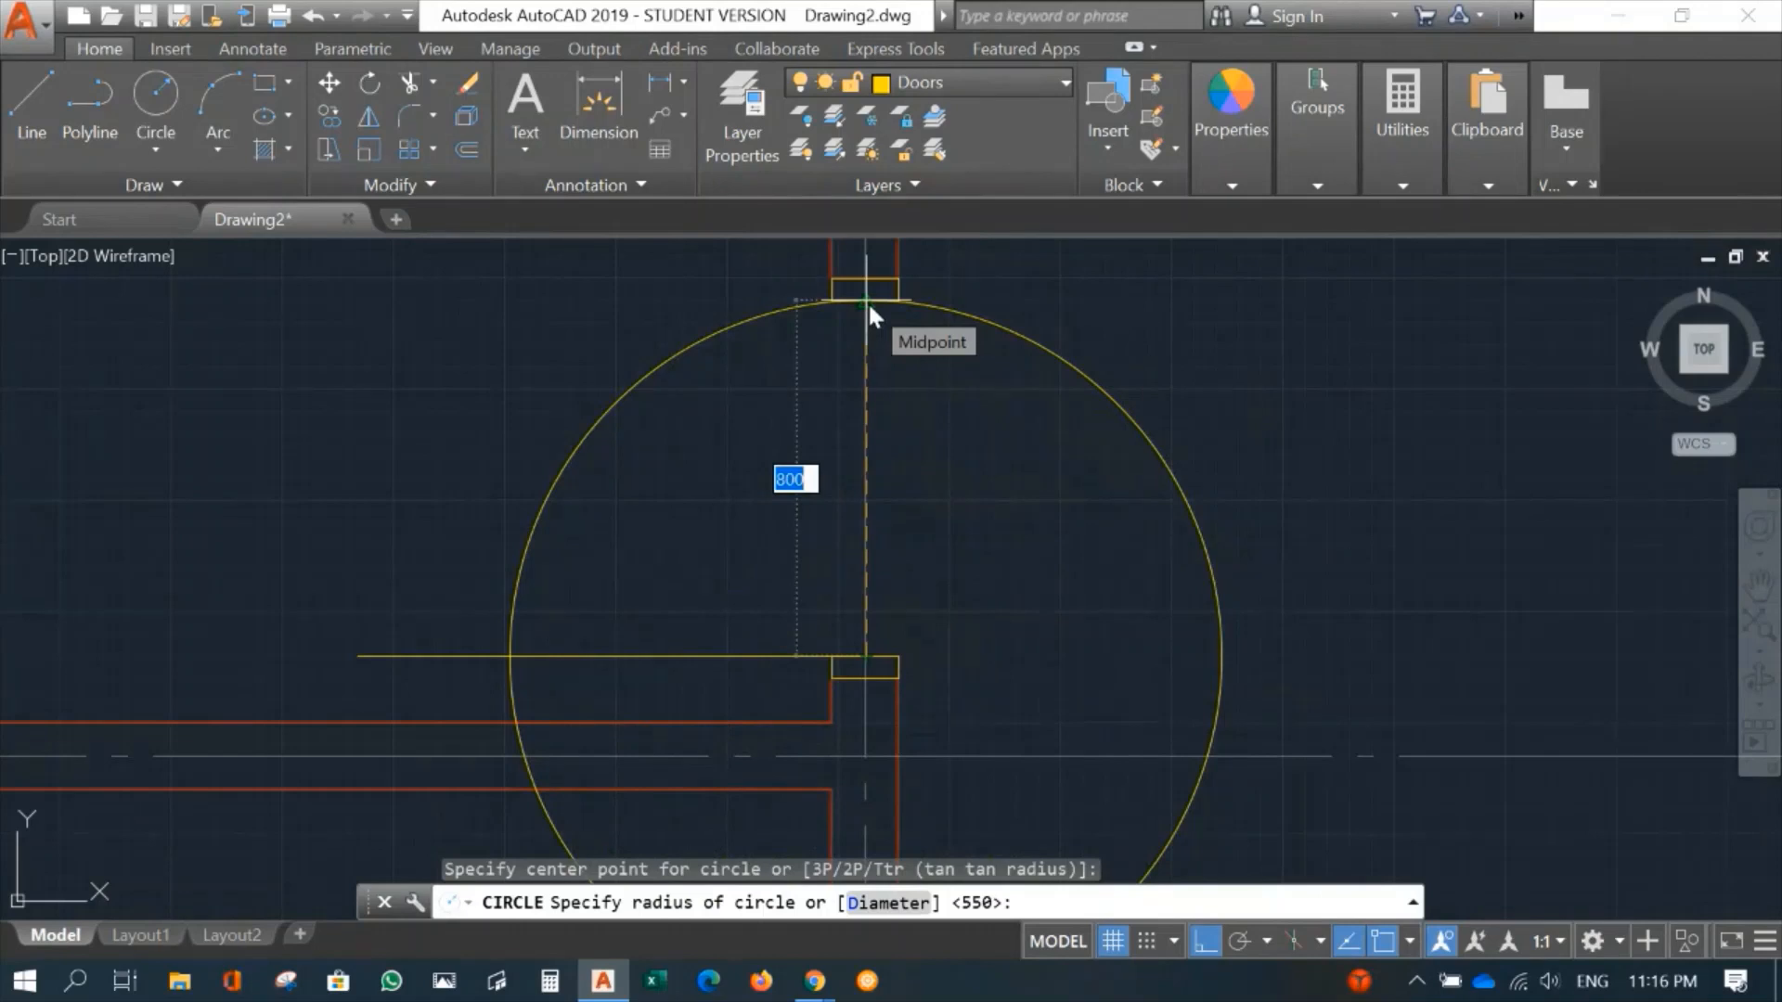
{"action": "left_click", "coordinate": [866, 302]}
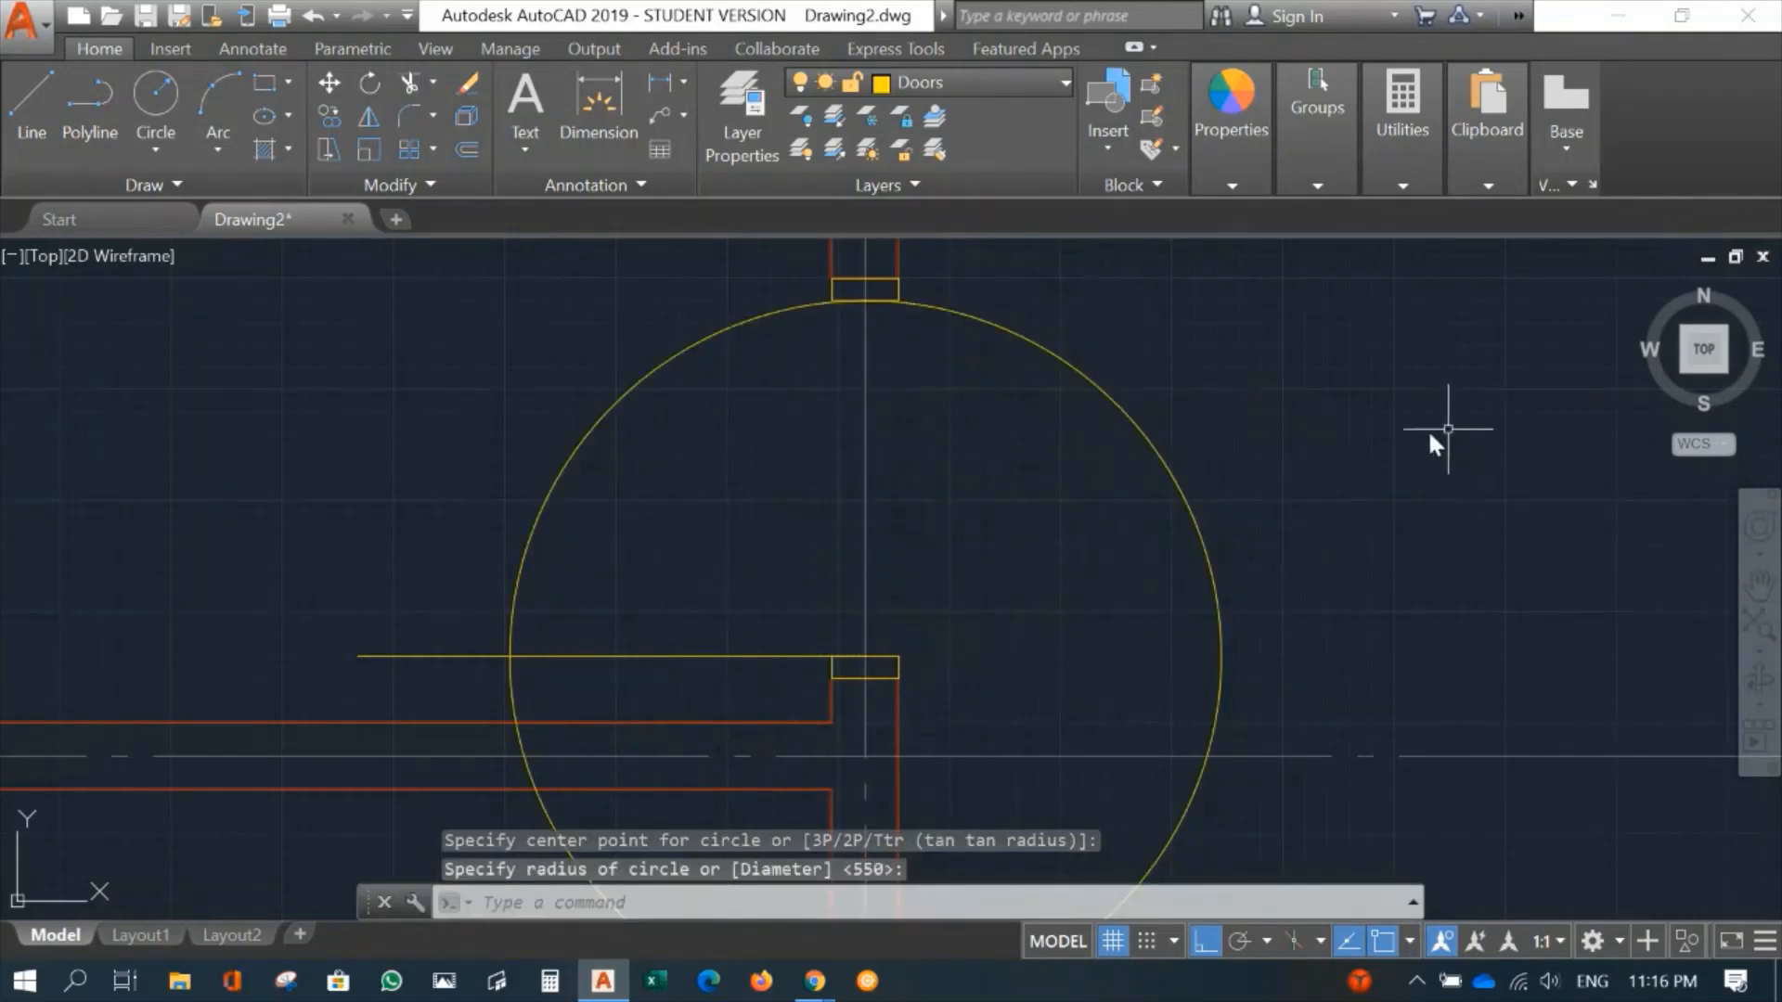
Step: Offset the horizontal line at the lower door frame 30 upward
{"action": "mouse_move", "coordinate": [727, 583]}
{"action": "middle_mouse_down"}
{"action": "mouse_move", "coordinate": [876, 466]}
{"action": "mouse_move", "coordinate": [775, 543]}
{"action": "mouse_move", "coordinate": [752, 598]}
{"action": "middle_mouse_up"}
{"action": "scroll", "coordinate": [836, 505], "scroll_direction": "up", "scroll_amount": 2}
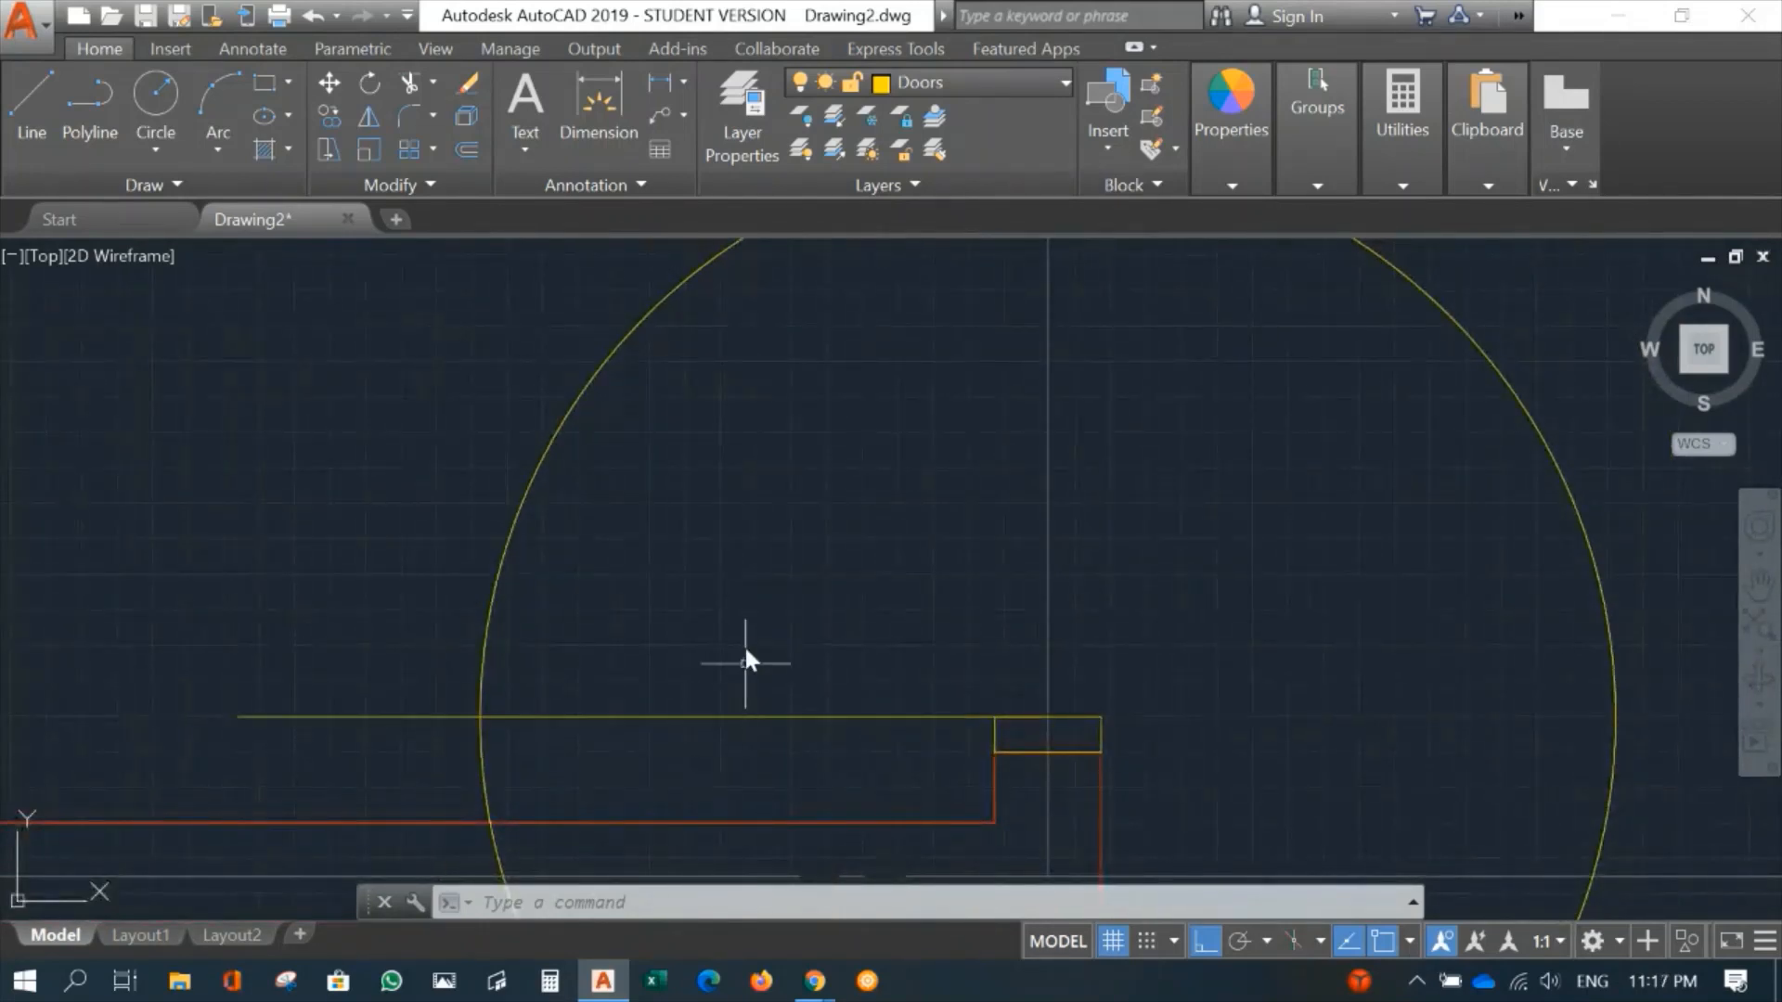
{"action": "type", "text": "o"}
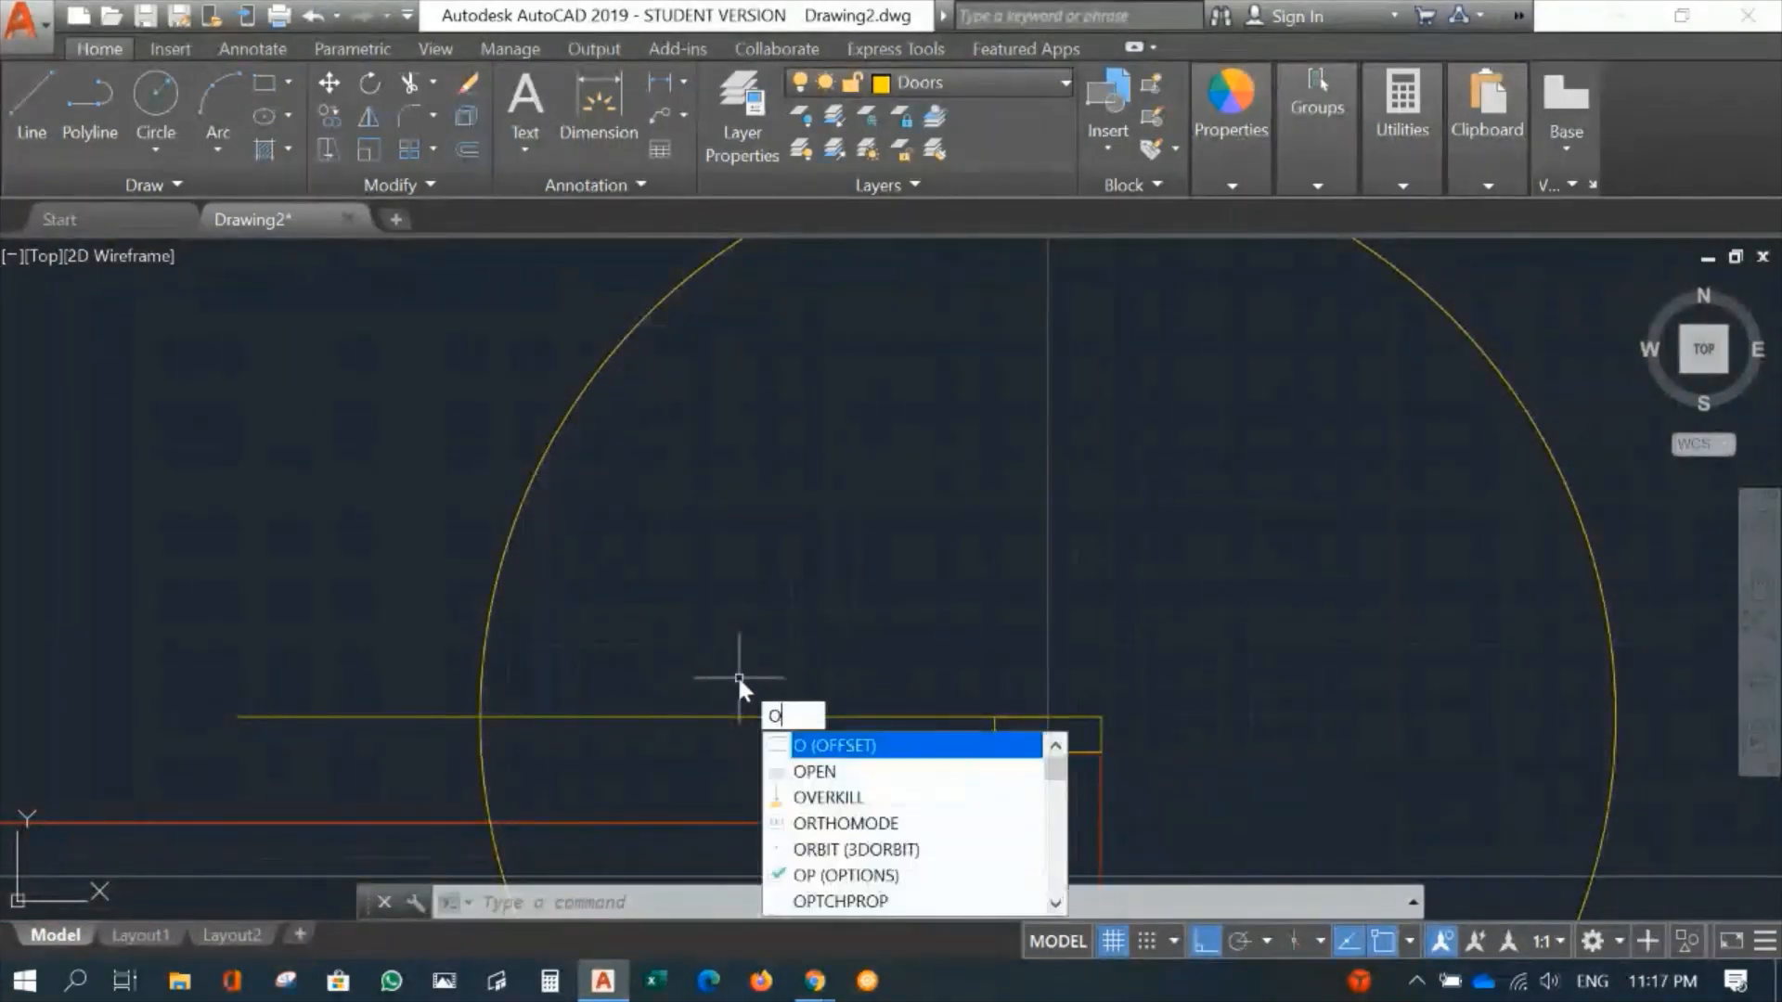
{"action": "key", "text": "Return"}
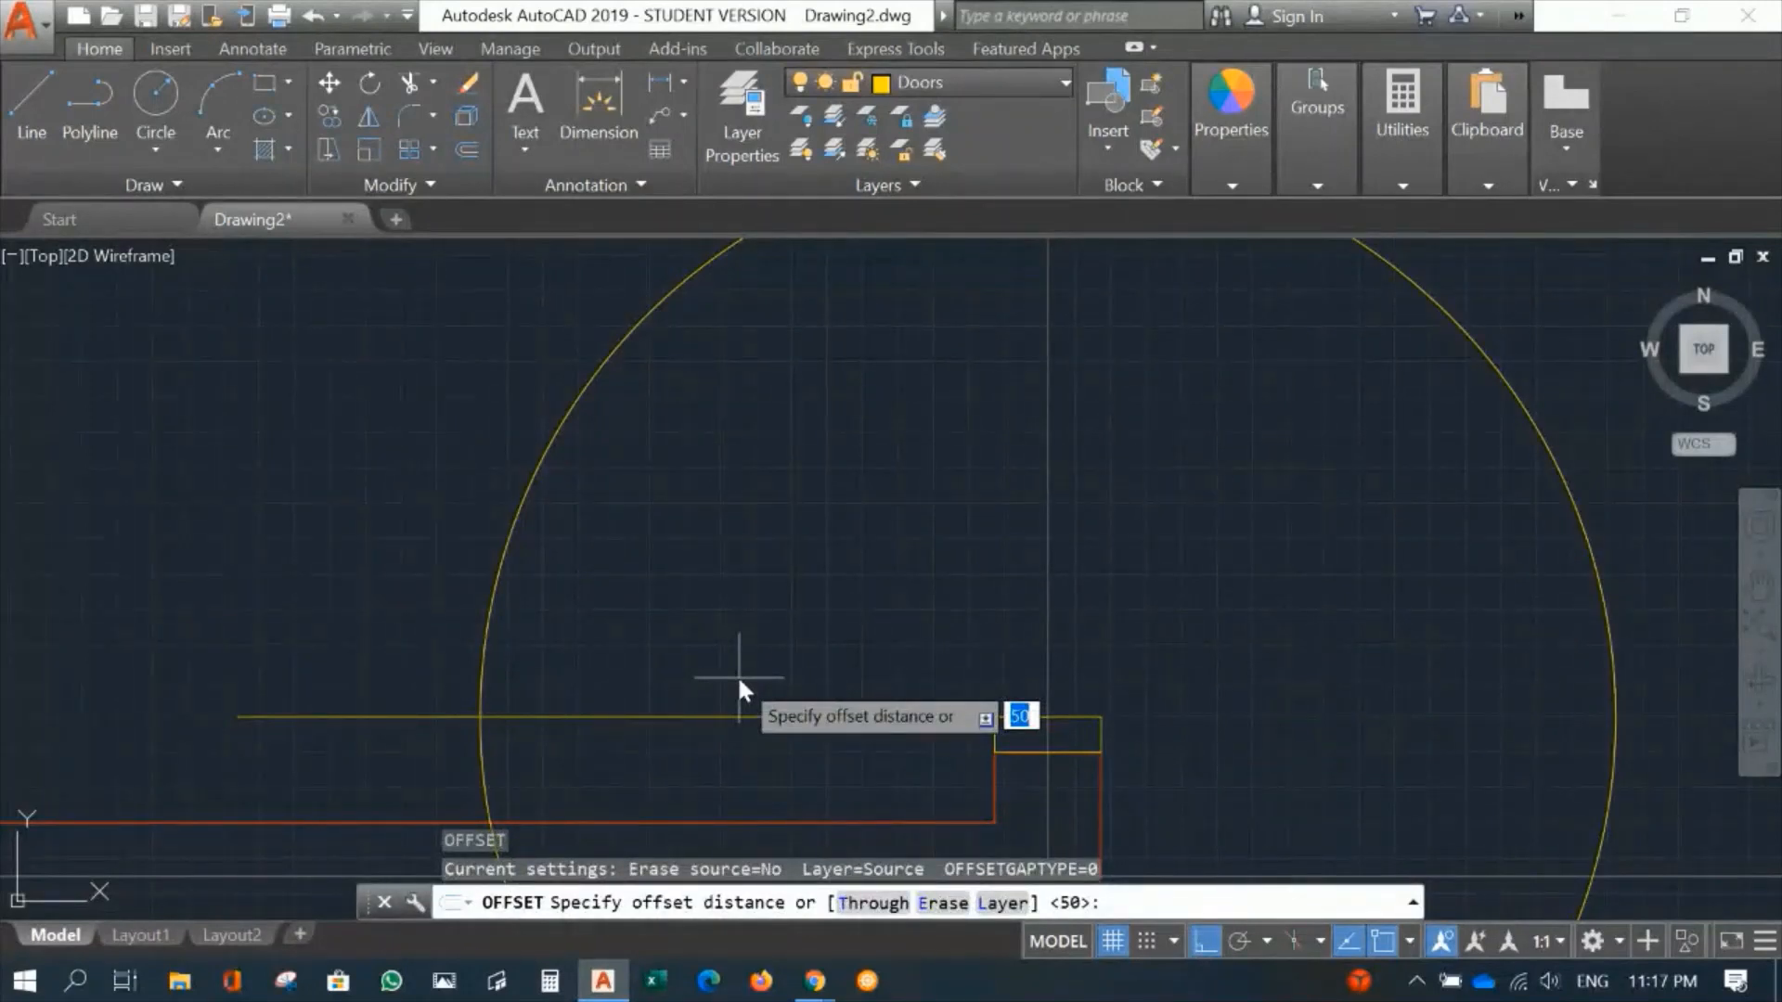
{"action": "type", "text": "30"}
{"action": "key", "text": "Return"}
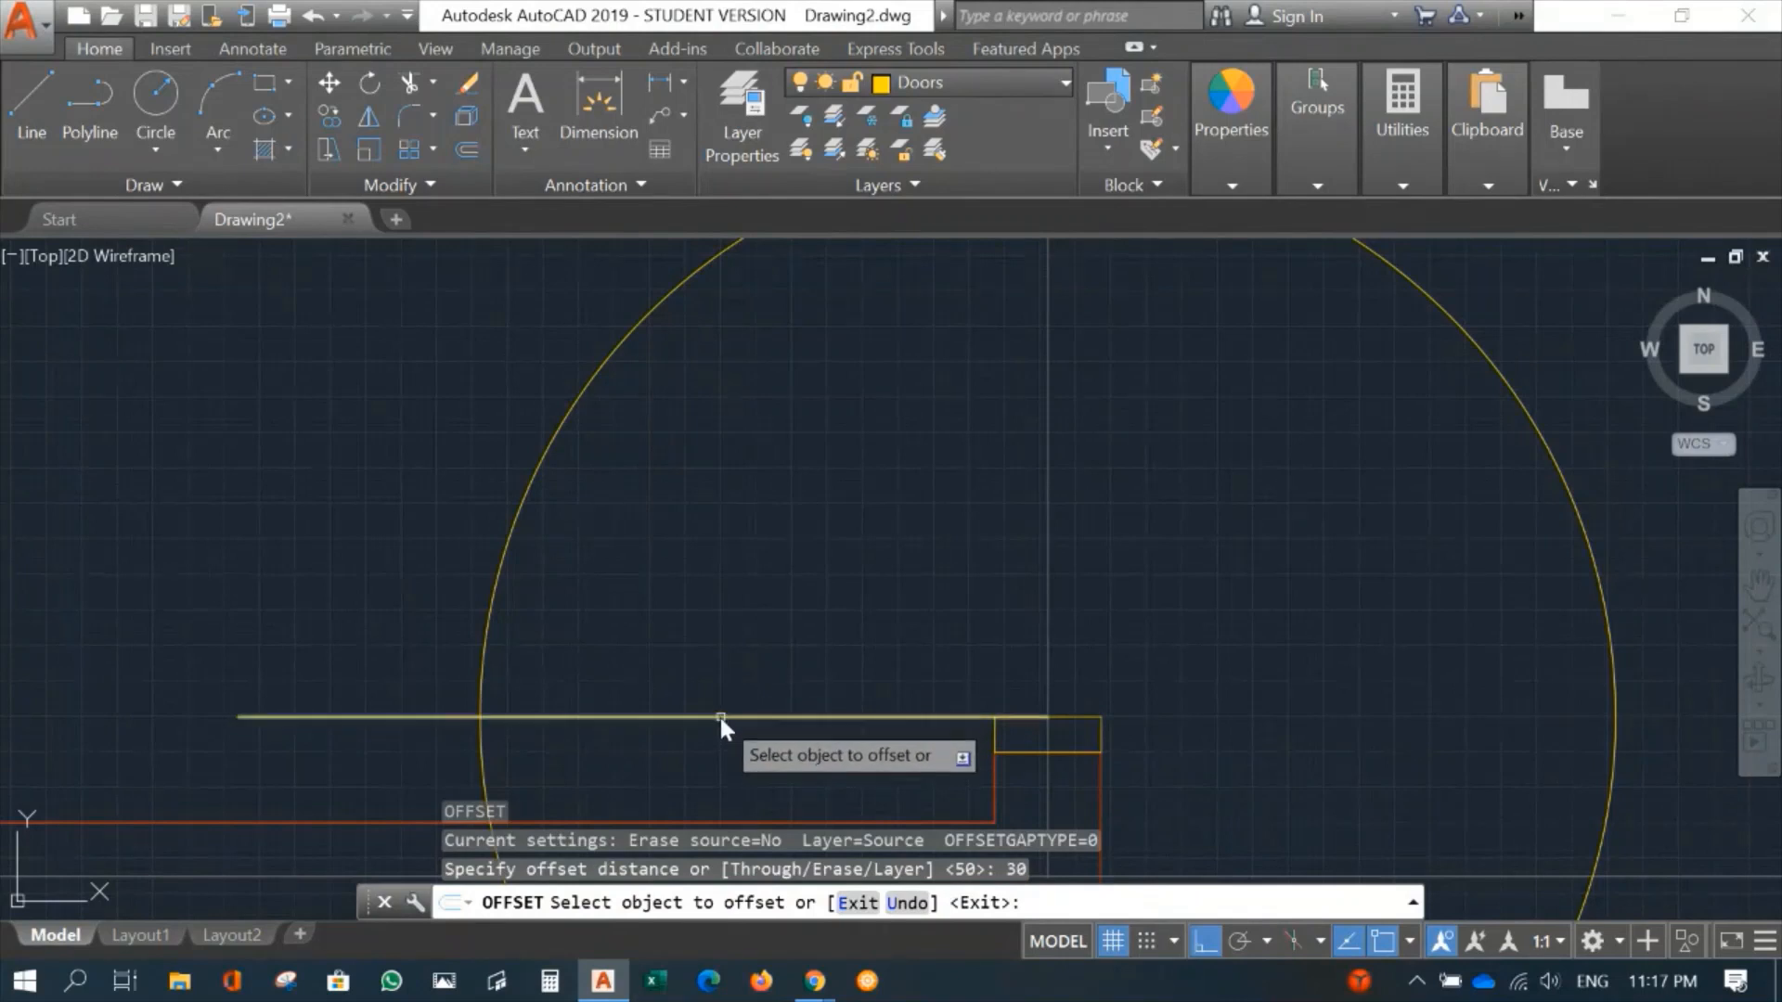
{"action": "left_click", "coordinate": [721, 716]}
{"action": "left_click", "coordinate": [716, 609]}
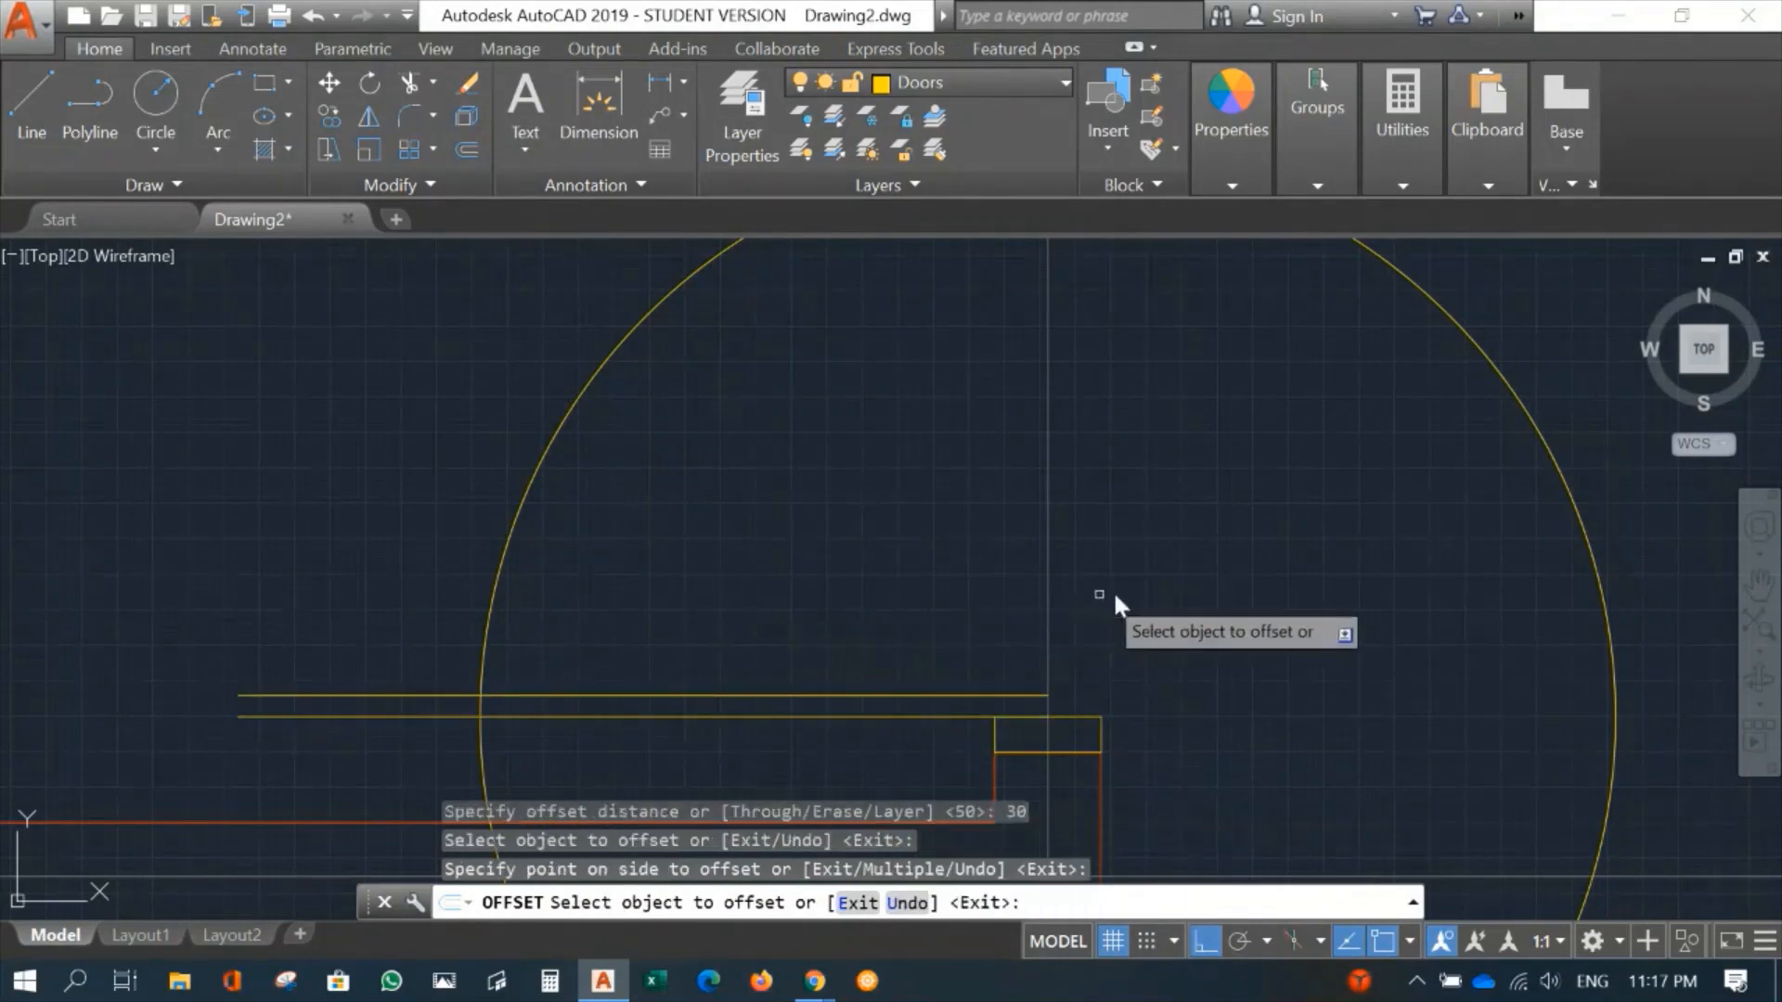
{"action": "key", "text": "Escape"}
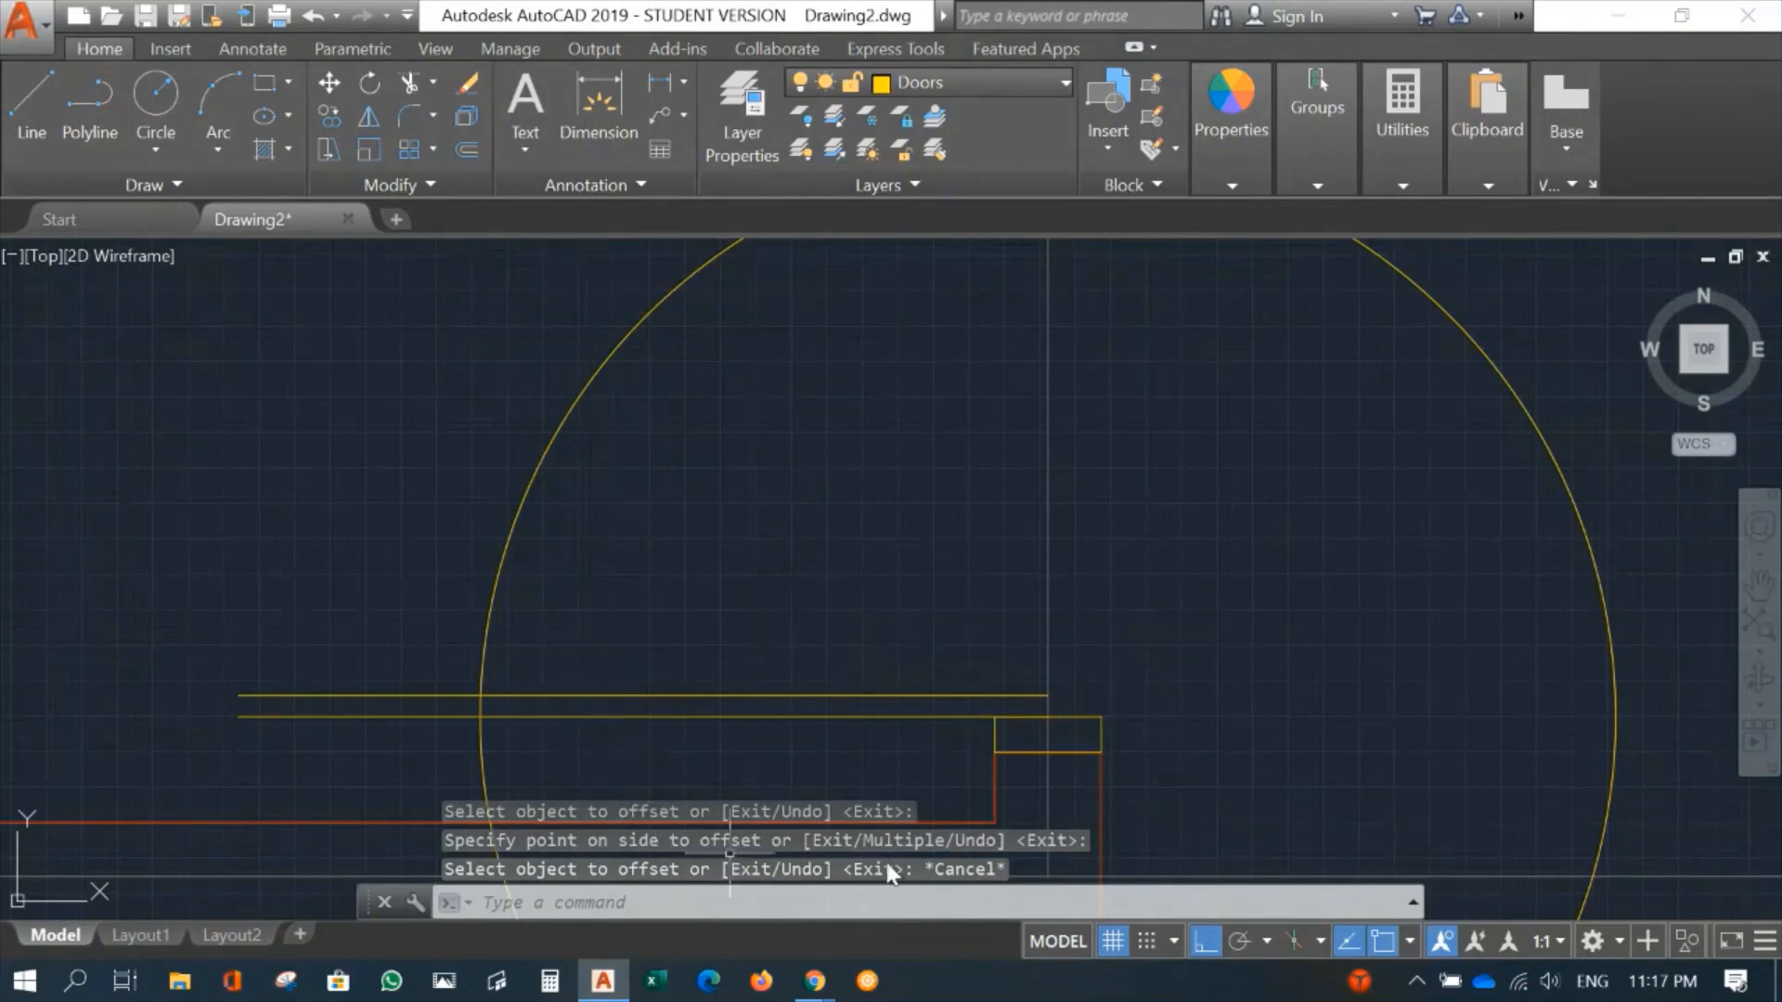
Step: Draw the door leaf rectangle, about 800 by 30, between the two horizontal lines from the circle intersection to the lower frame's midpoint
{"action": "left_click", "coordinate": [265, 83]}
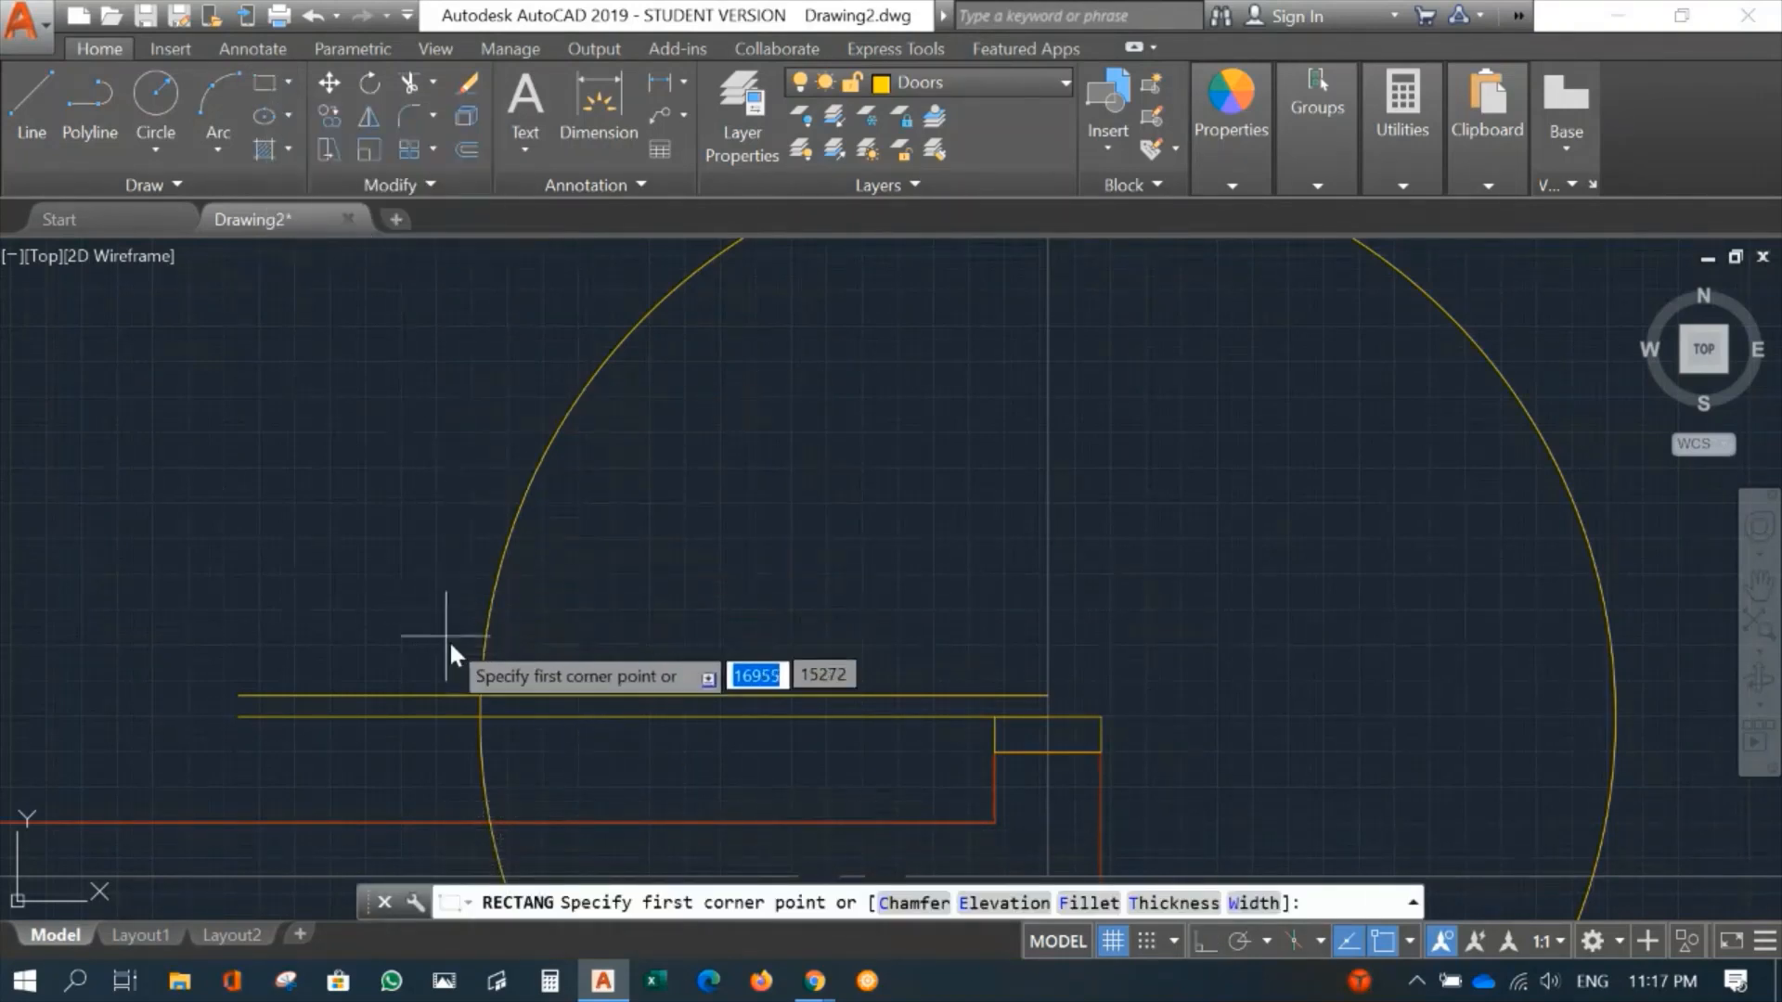
{"action": "left_click", "coordinate": [478, 687]}
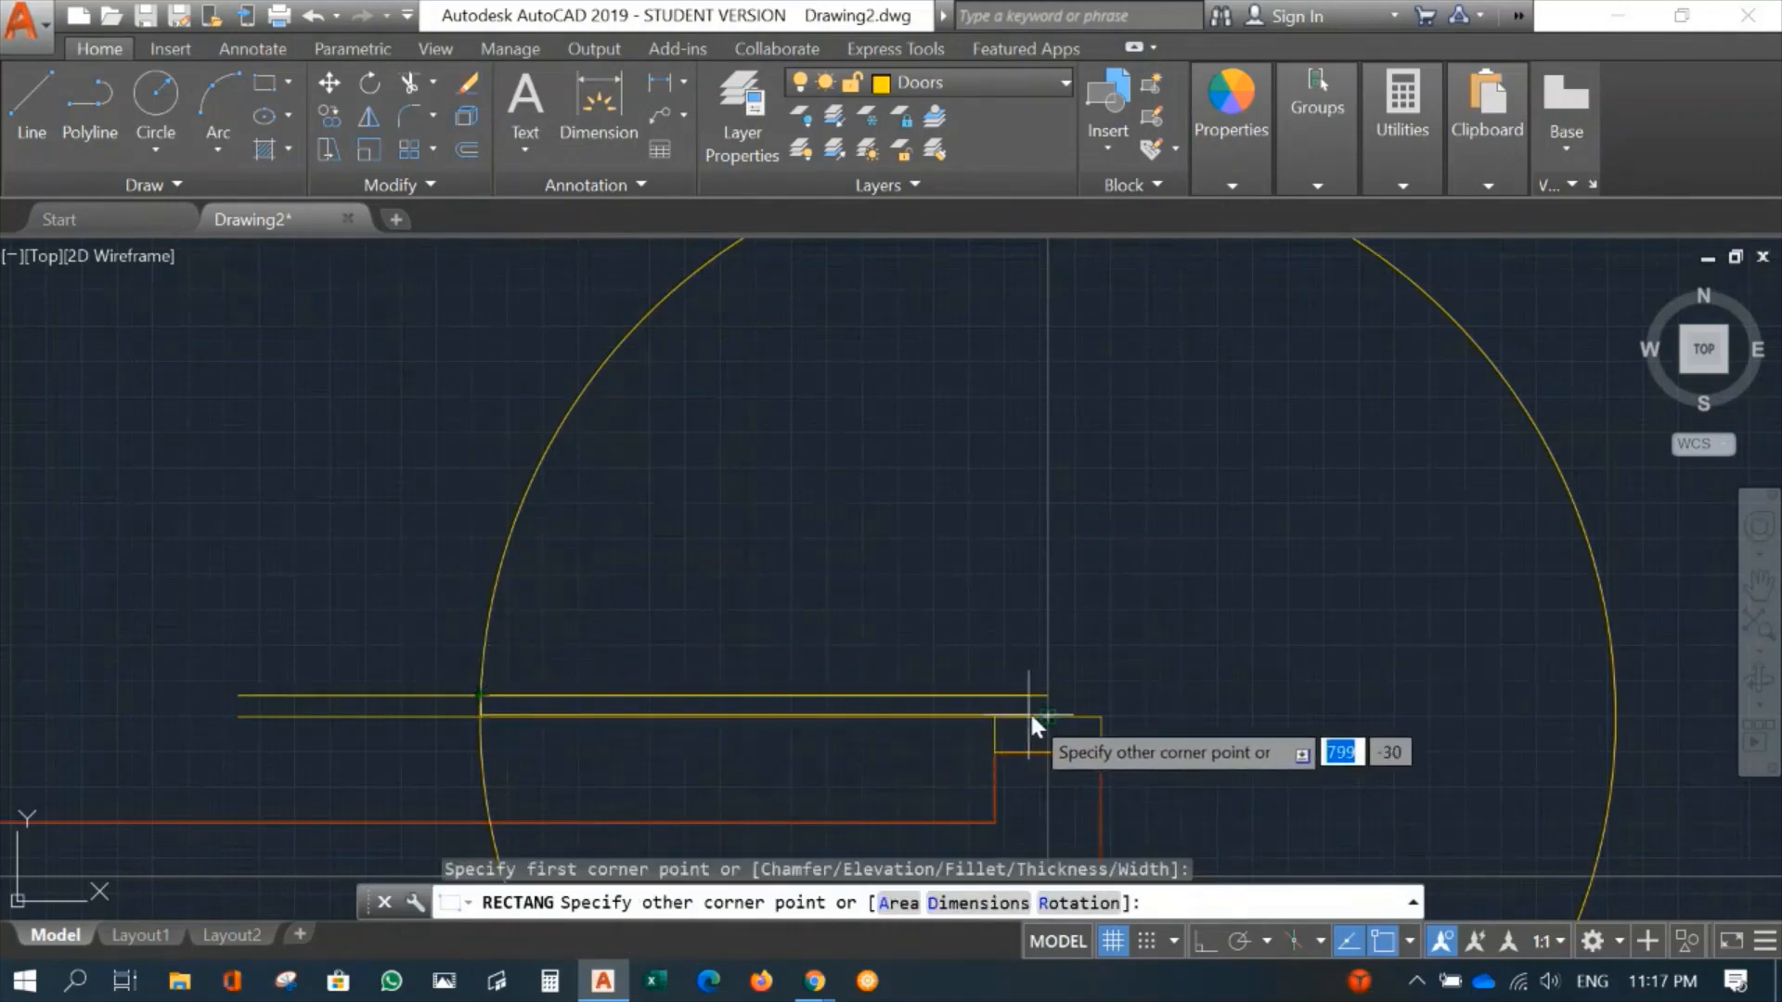
{"action": "left_click", "coordinate": [1043, 713]}
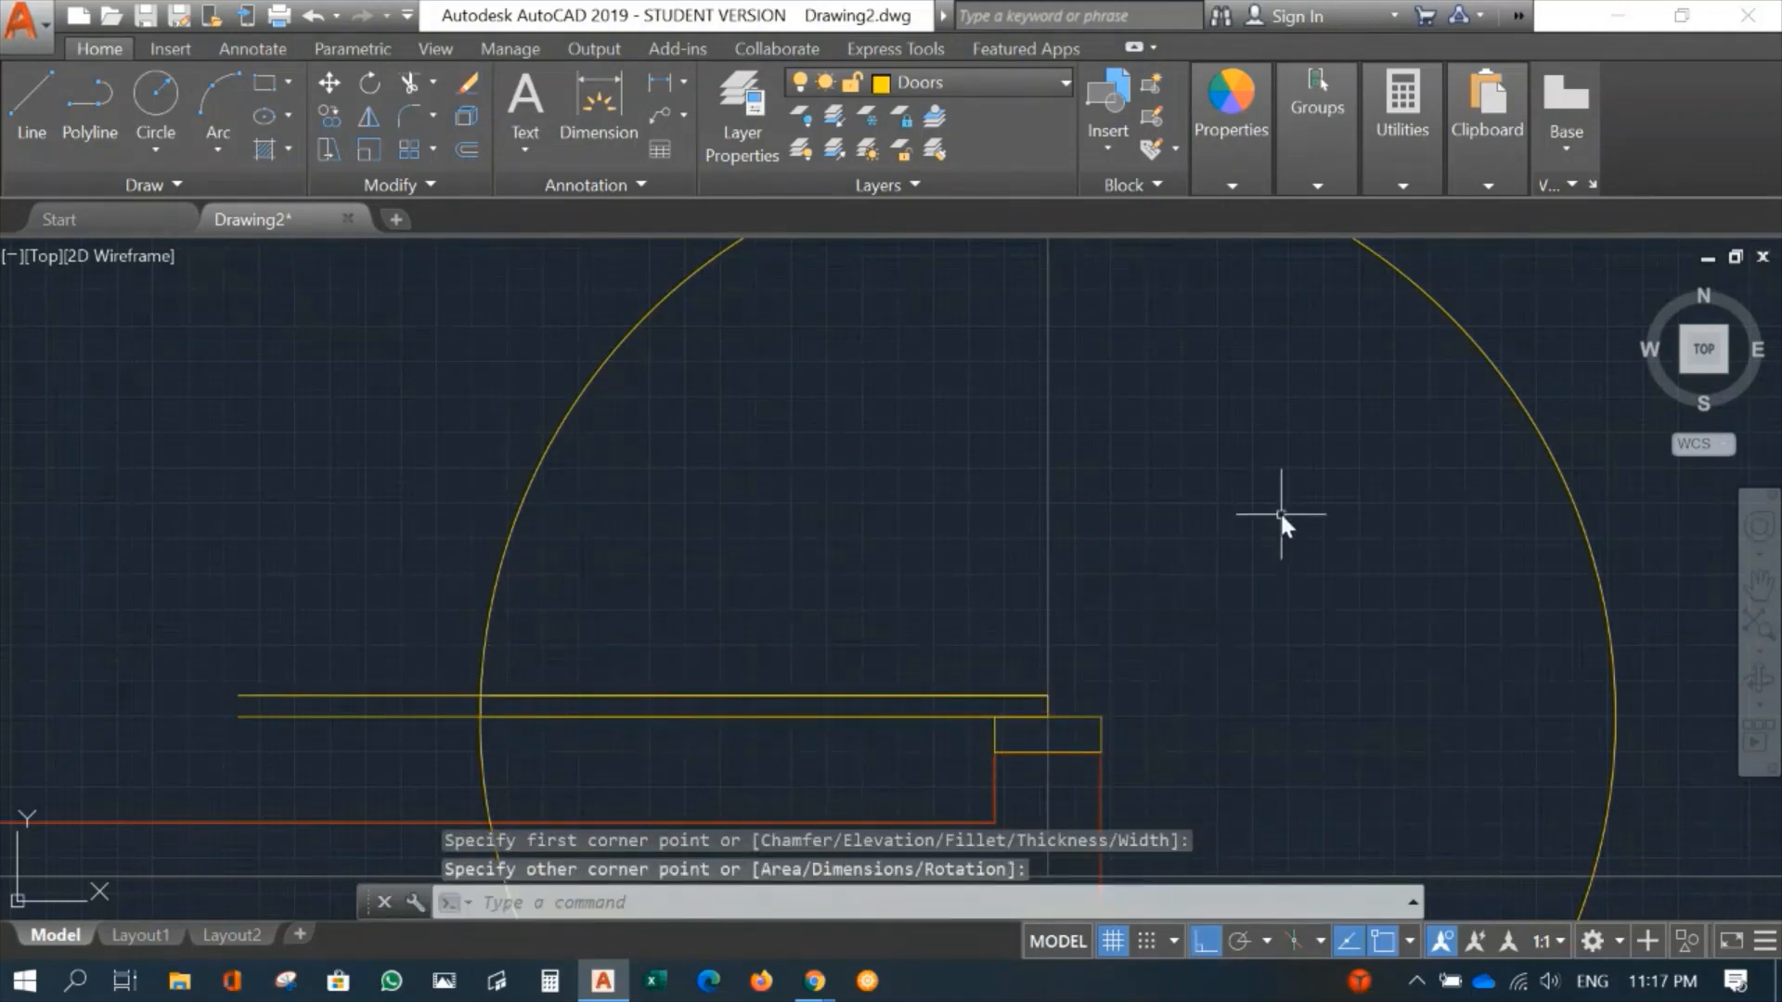
Step: Trim the circle to its upper-left quarter as the door swing, using the upper horizontal line and vertical grid line as cutting edges
{"action": "scroll", "coordinate": [1279, 510], "scroll_direction": "down", "scroll_amount": 4}
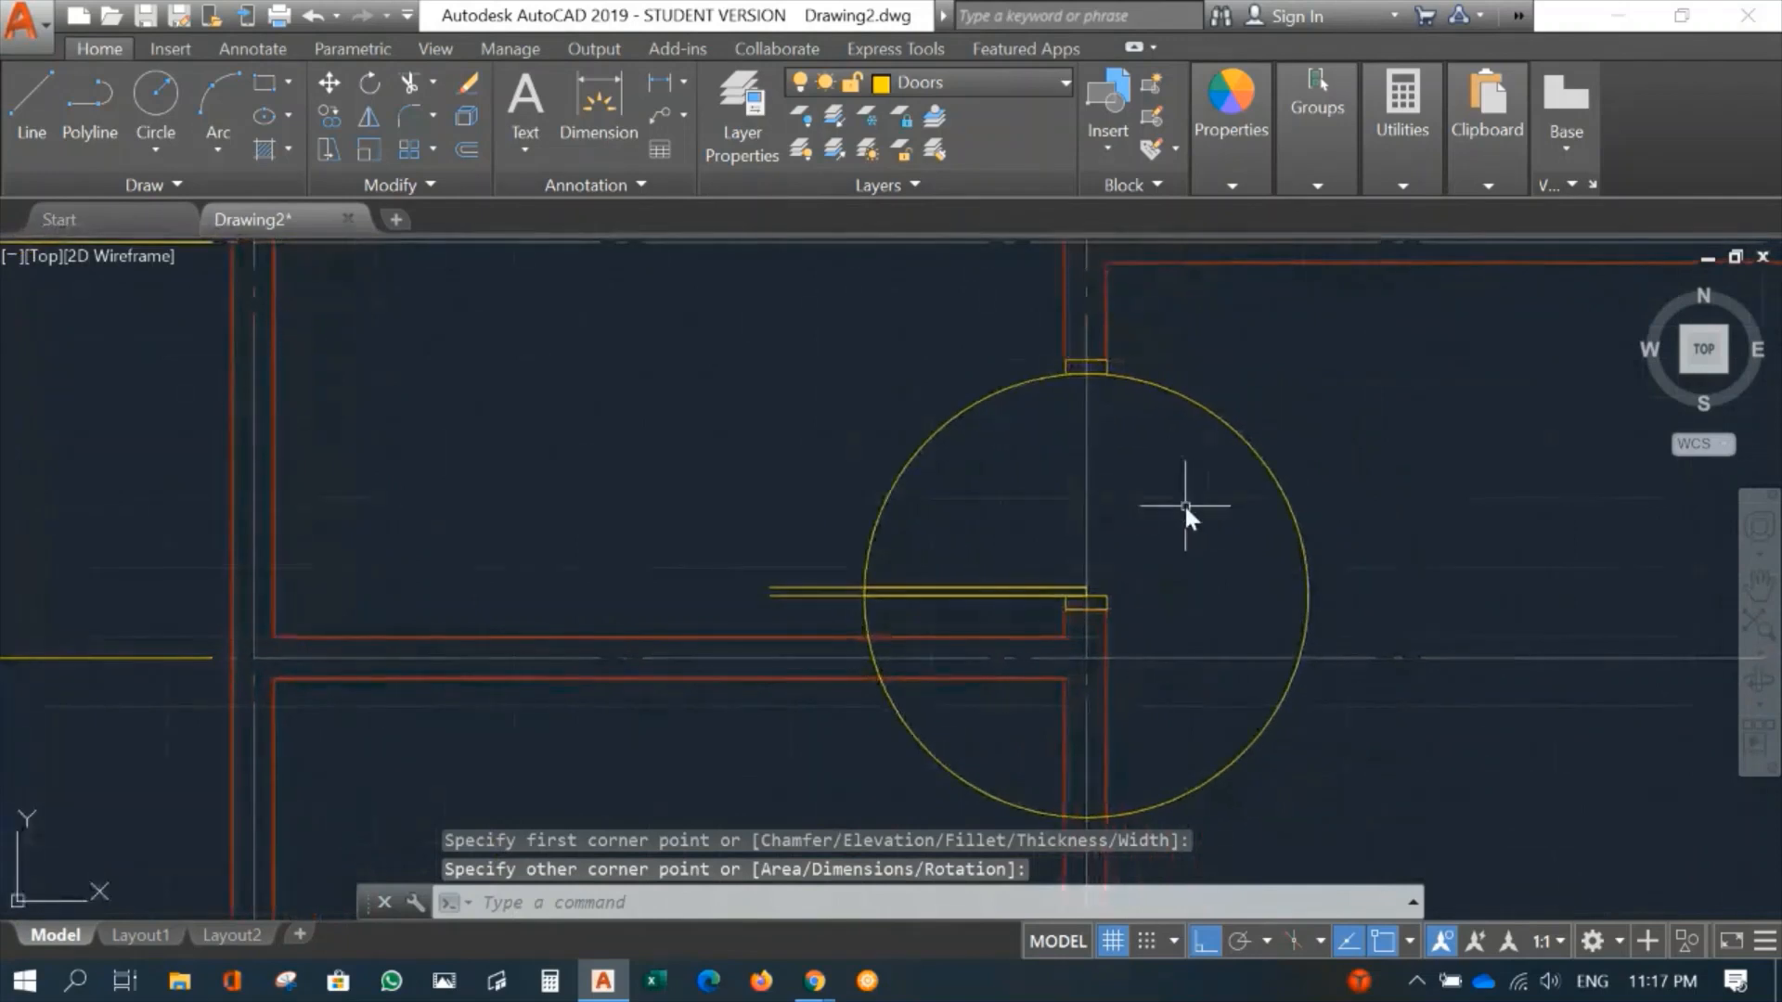
{"action": "type", "text": "tr"}
{"action": "key", "text": "Return"}
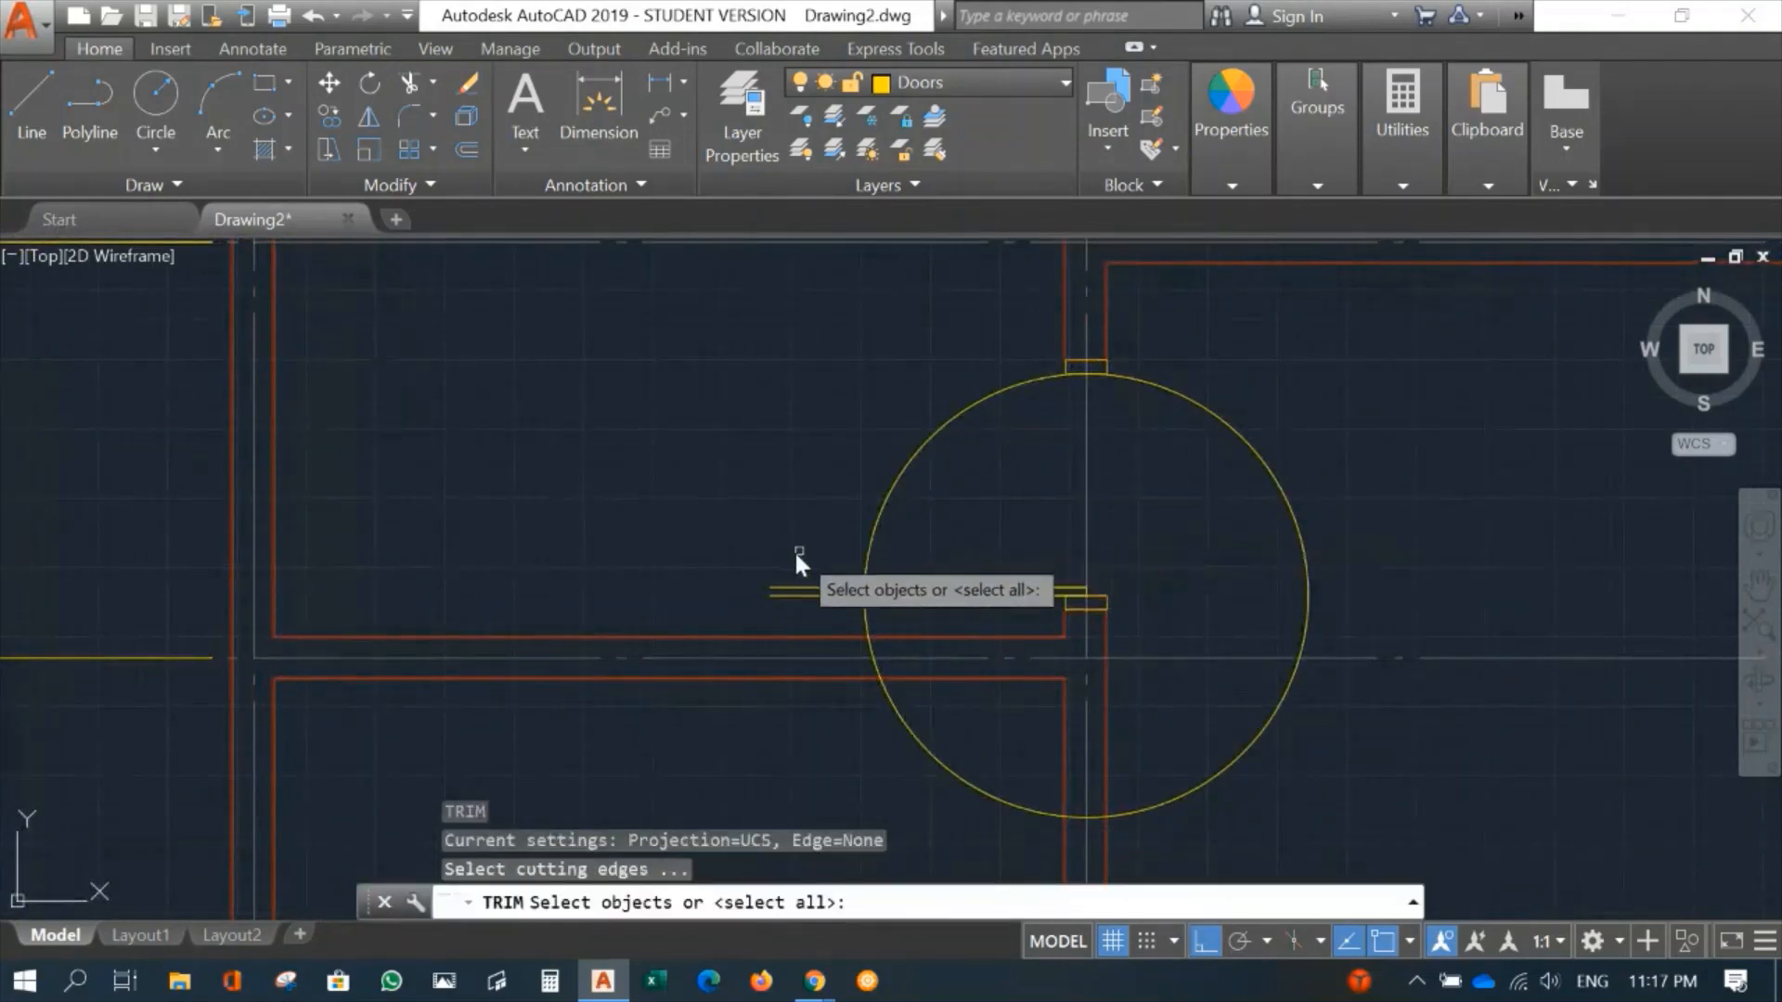
{"action": "left_click", "coordinate": [788, 587]}
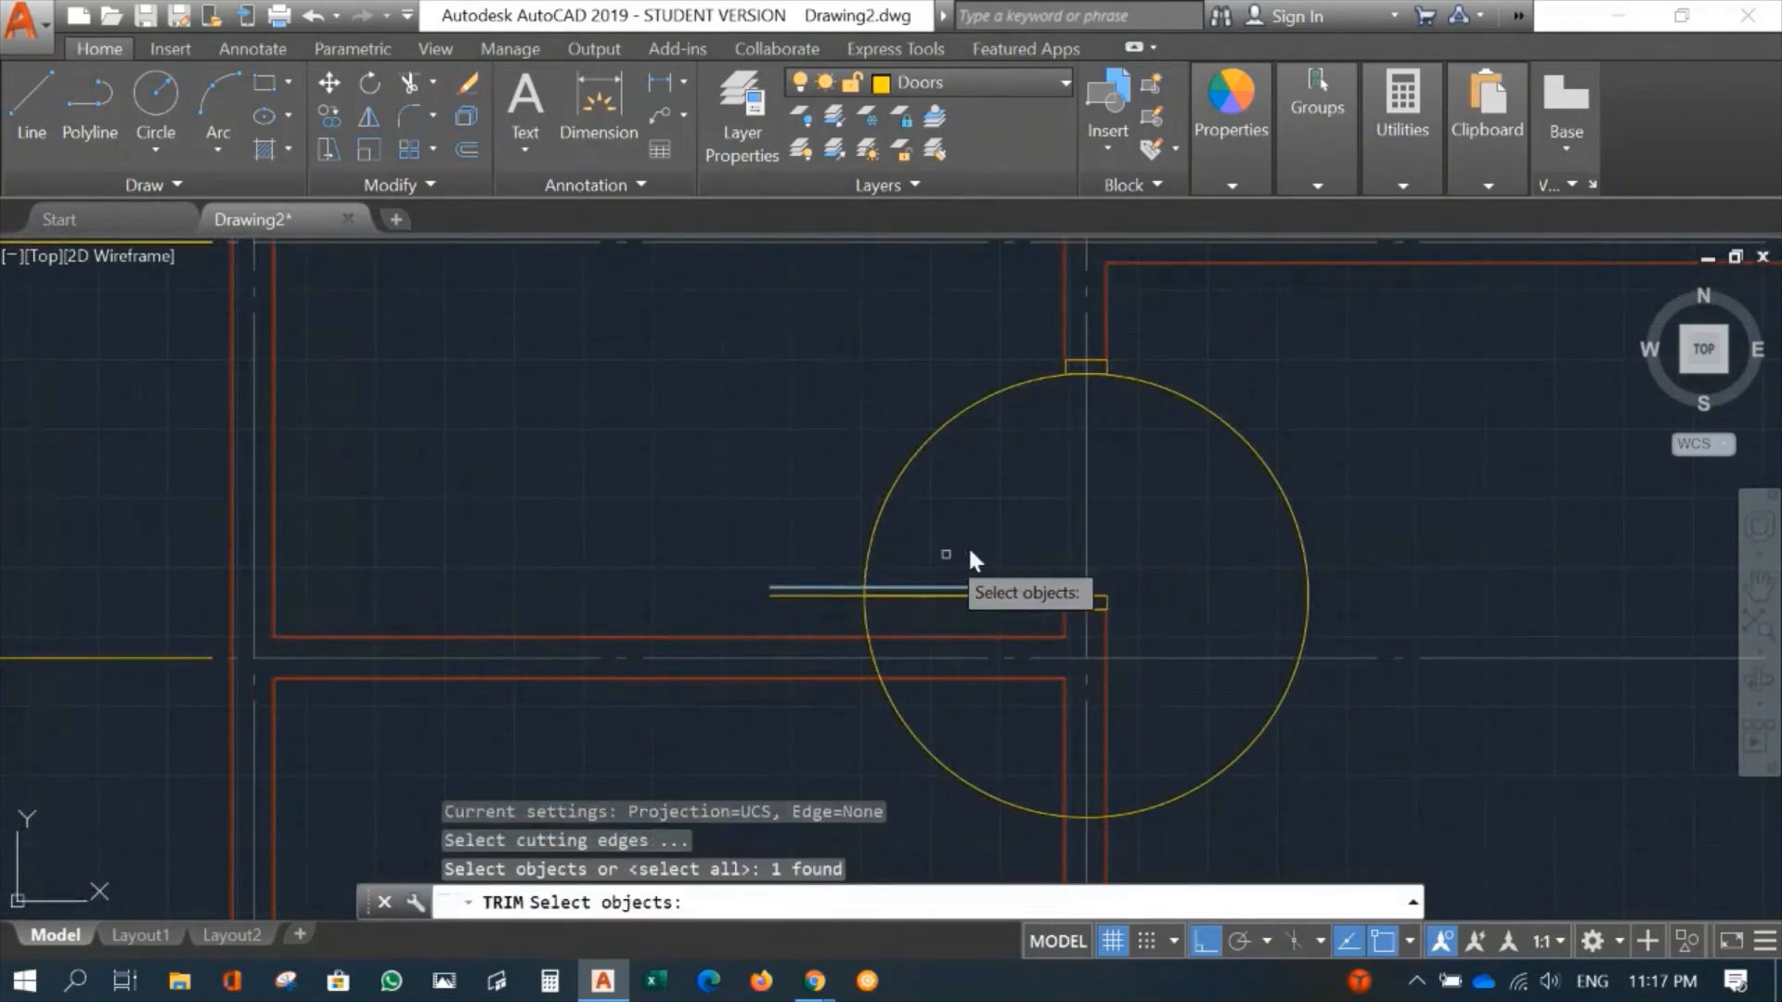
{"action": "left_click", "coordinate": [1087, 499]}
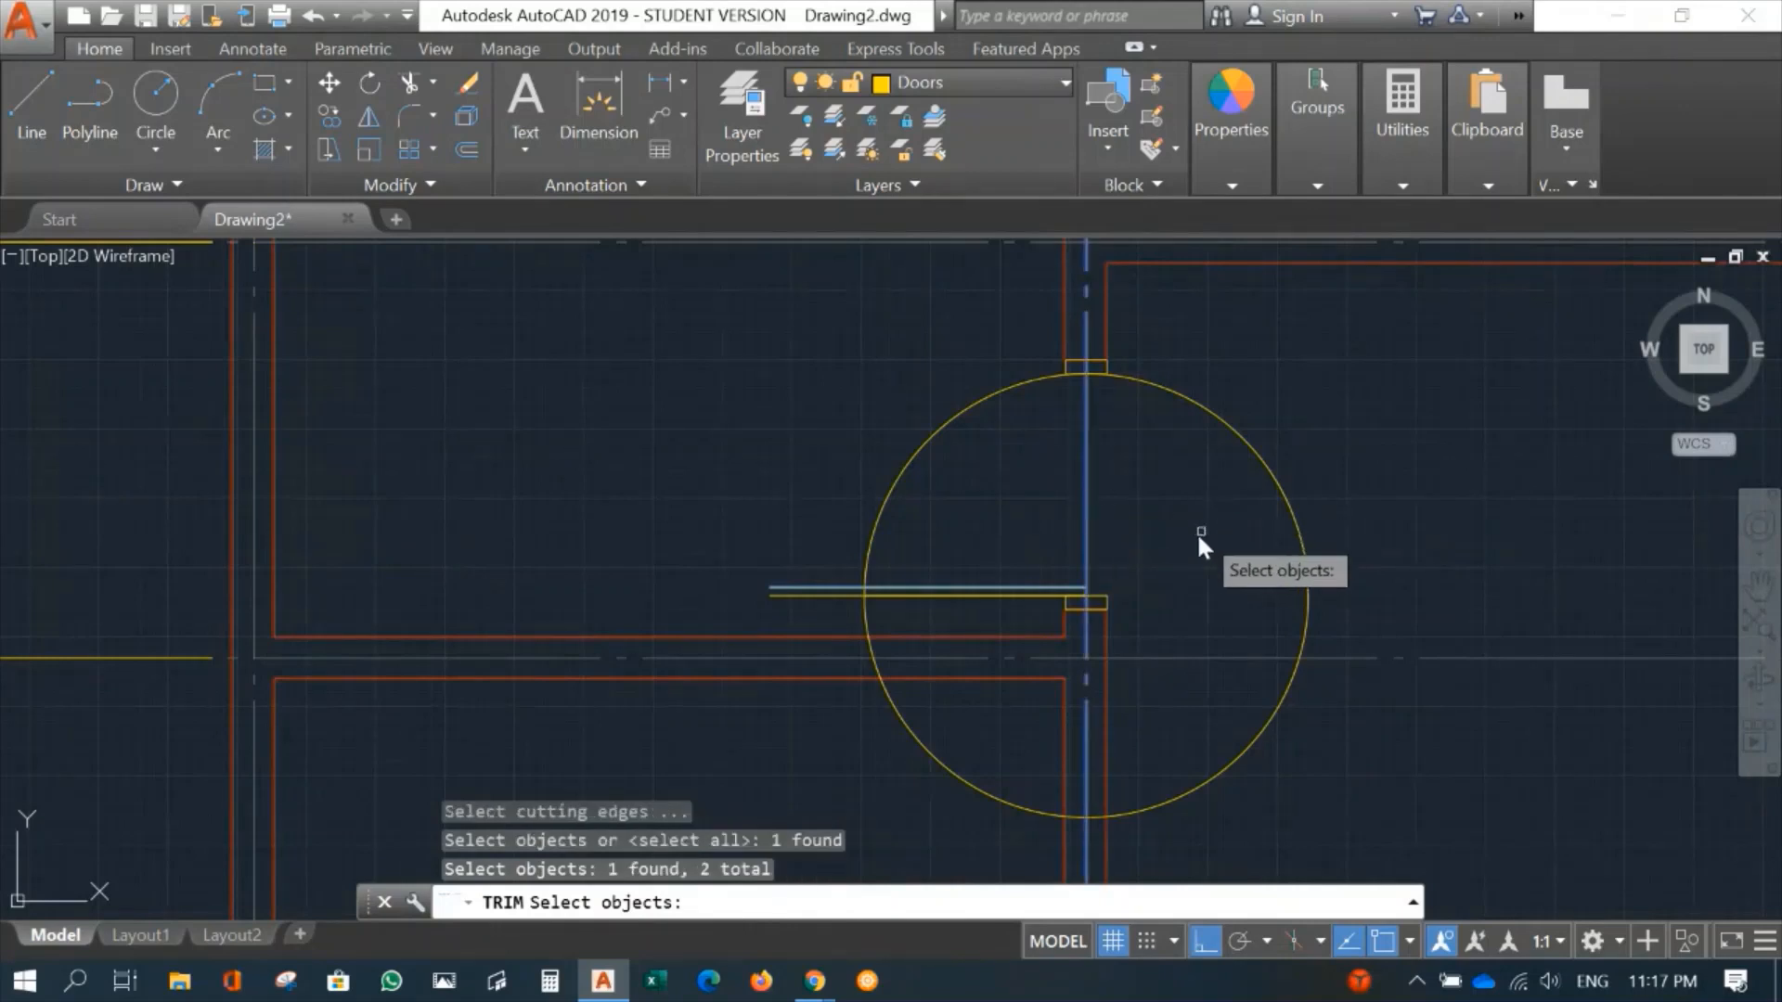
{"action": "key", "text": "Return"}
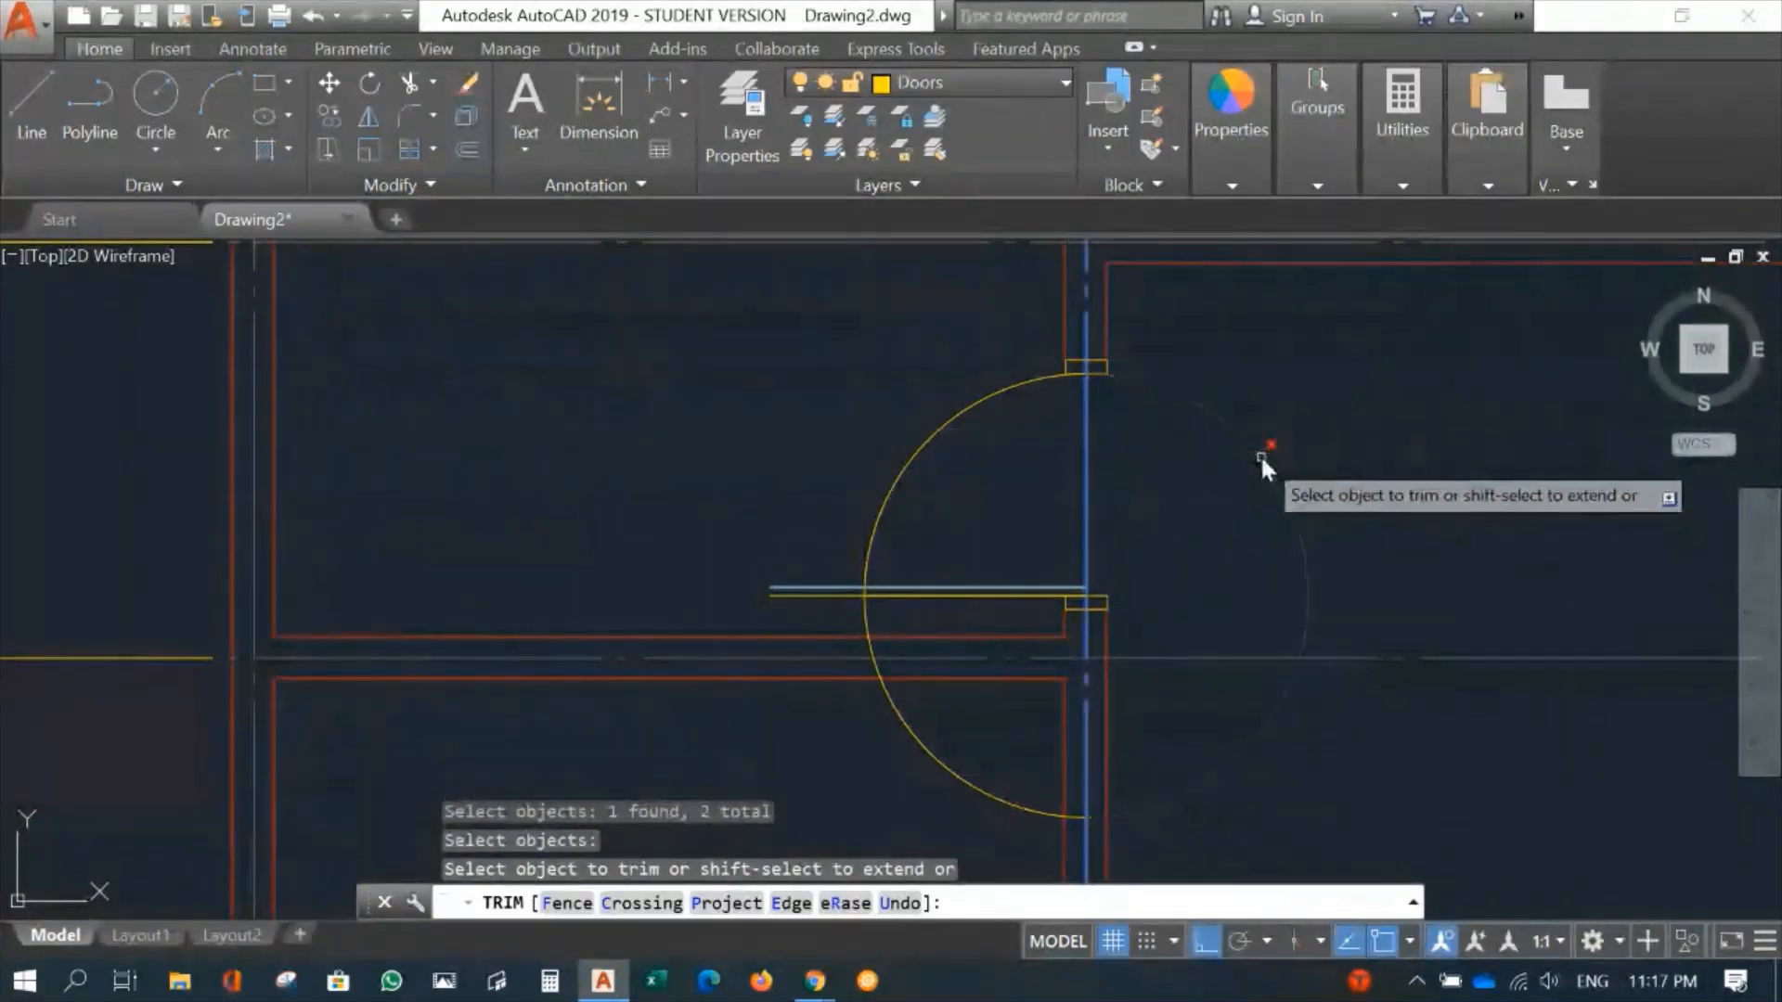
{"action": "left_click", "coordinate": [1260, 455]}
{"action": "left_click", "coordinate": [910, 725]}
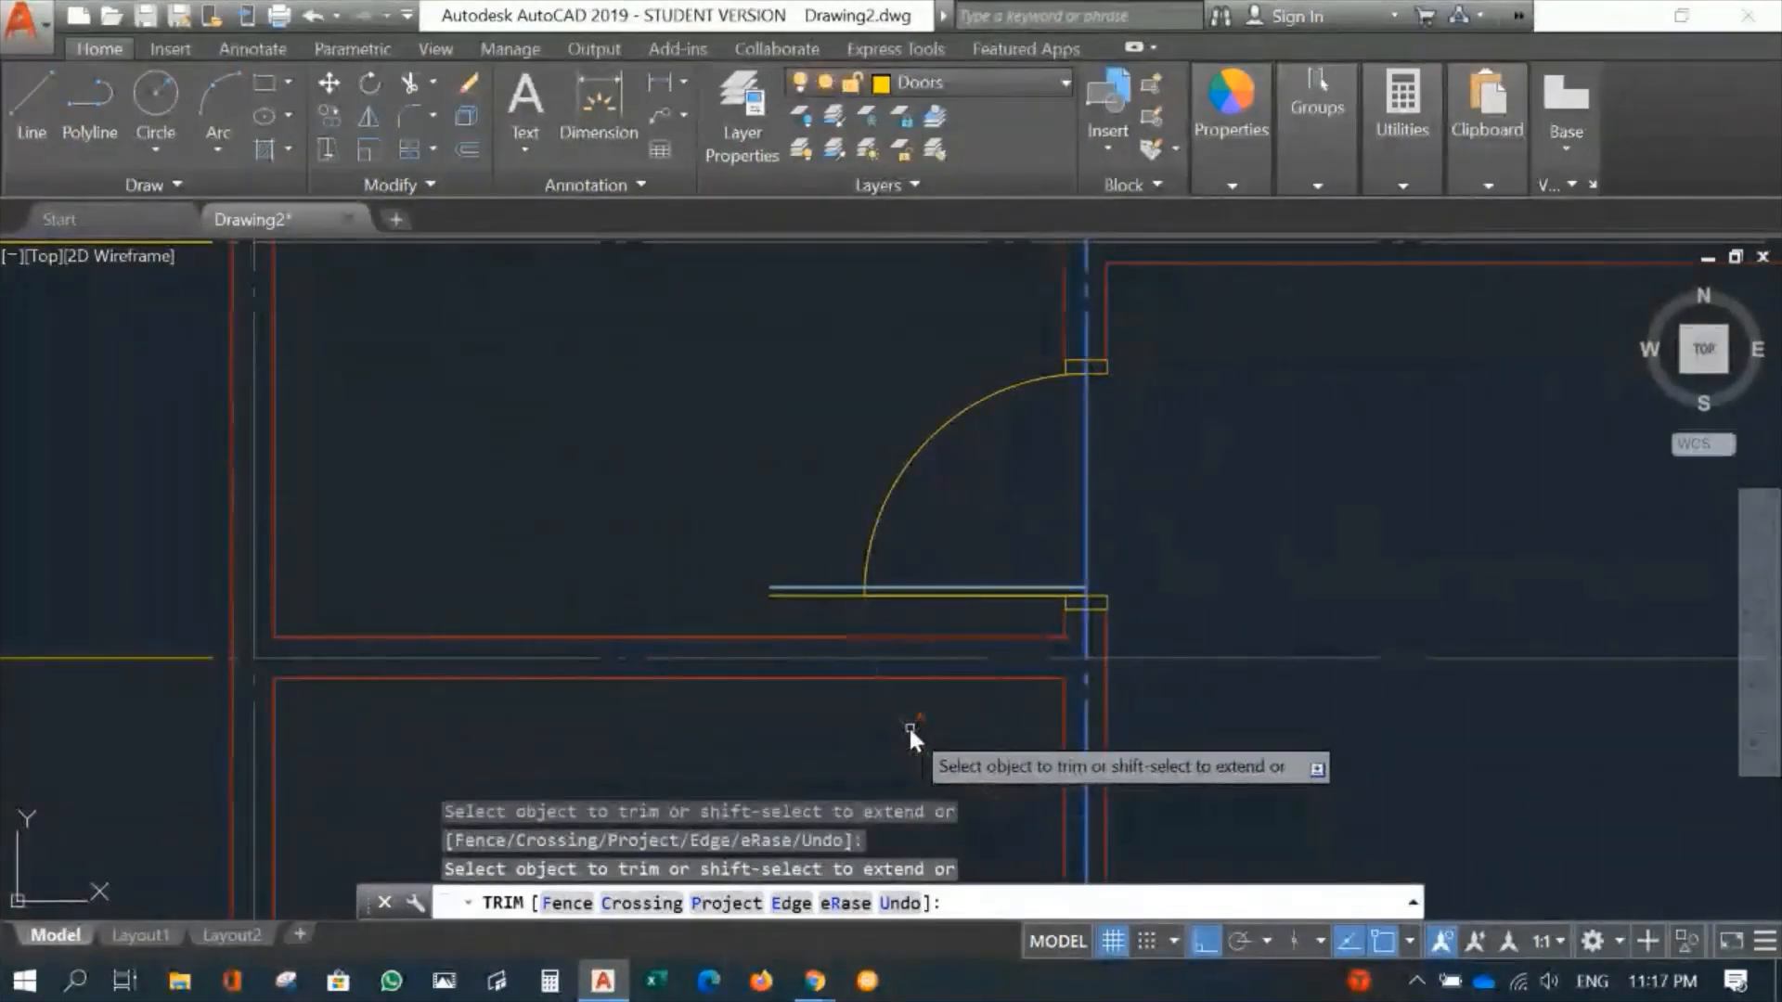
{"action": "key", "text": "Escape"}
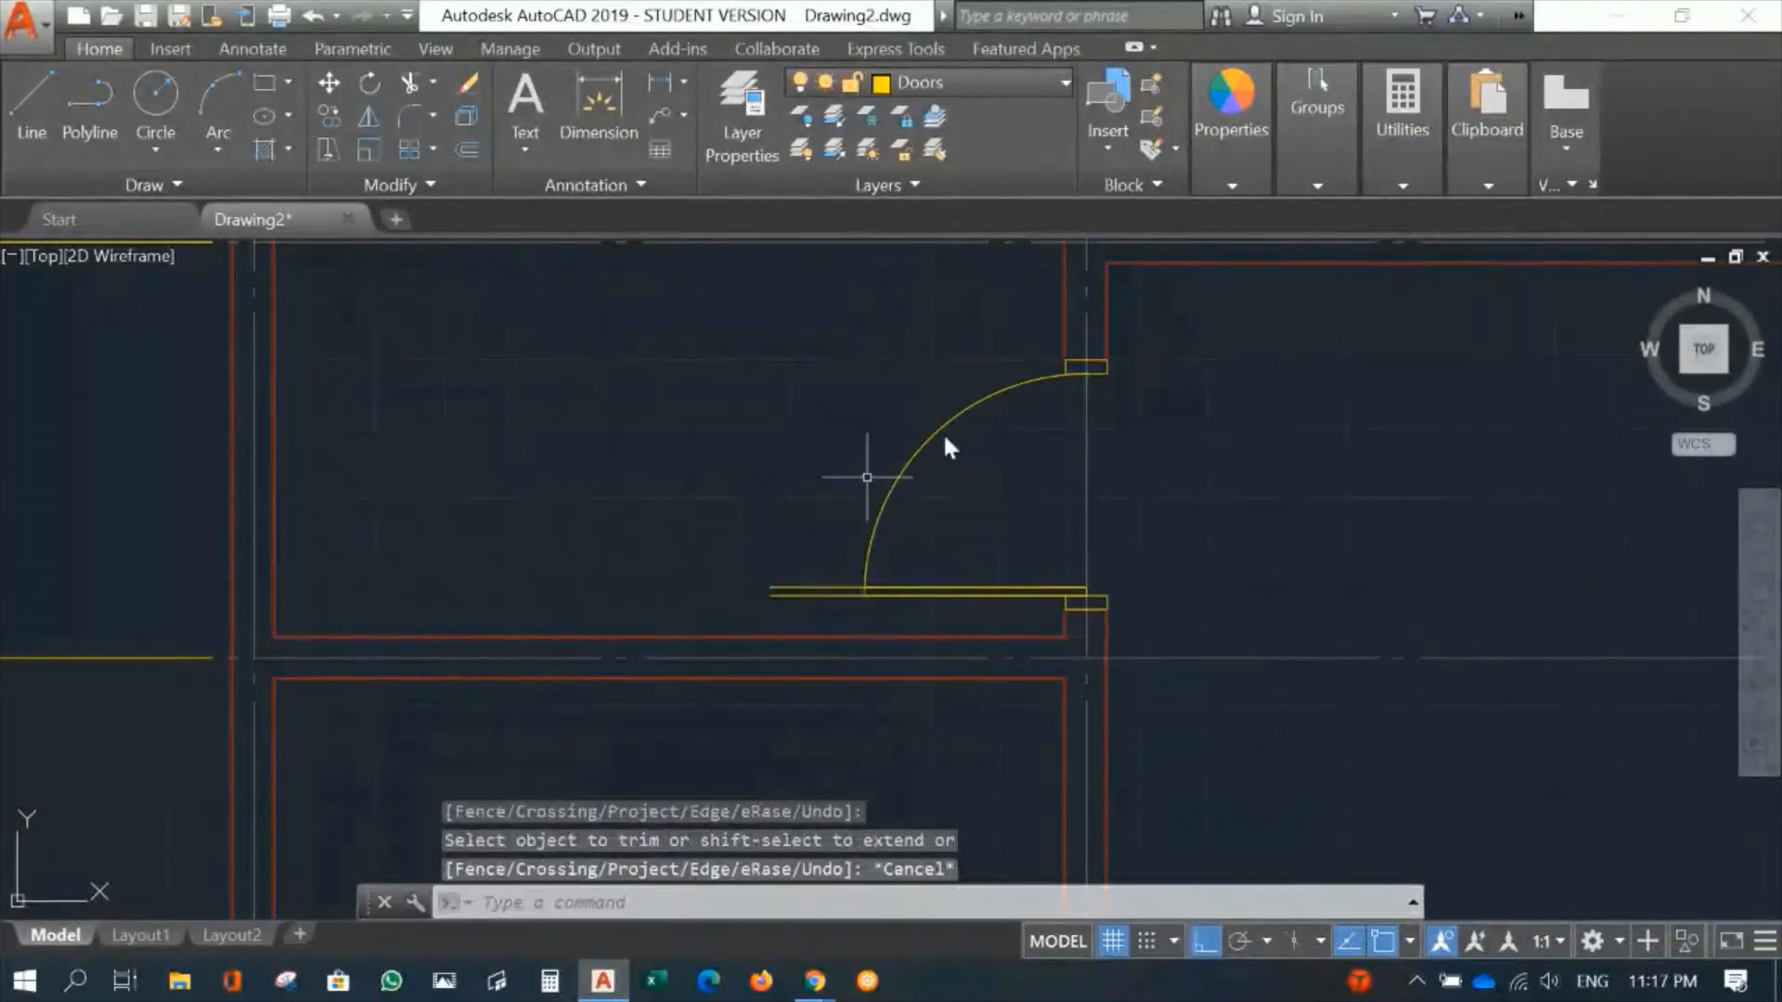
Step: Erase the two horizontal construction lines extending past the door leaf
{"action": "left_click", "coordinate": [821, 545]}
{"action": "left_click", "coordinate": [716, 597]}
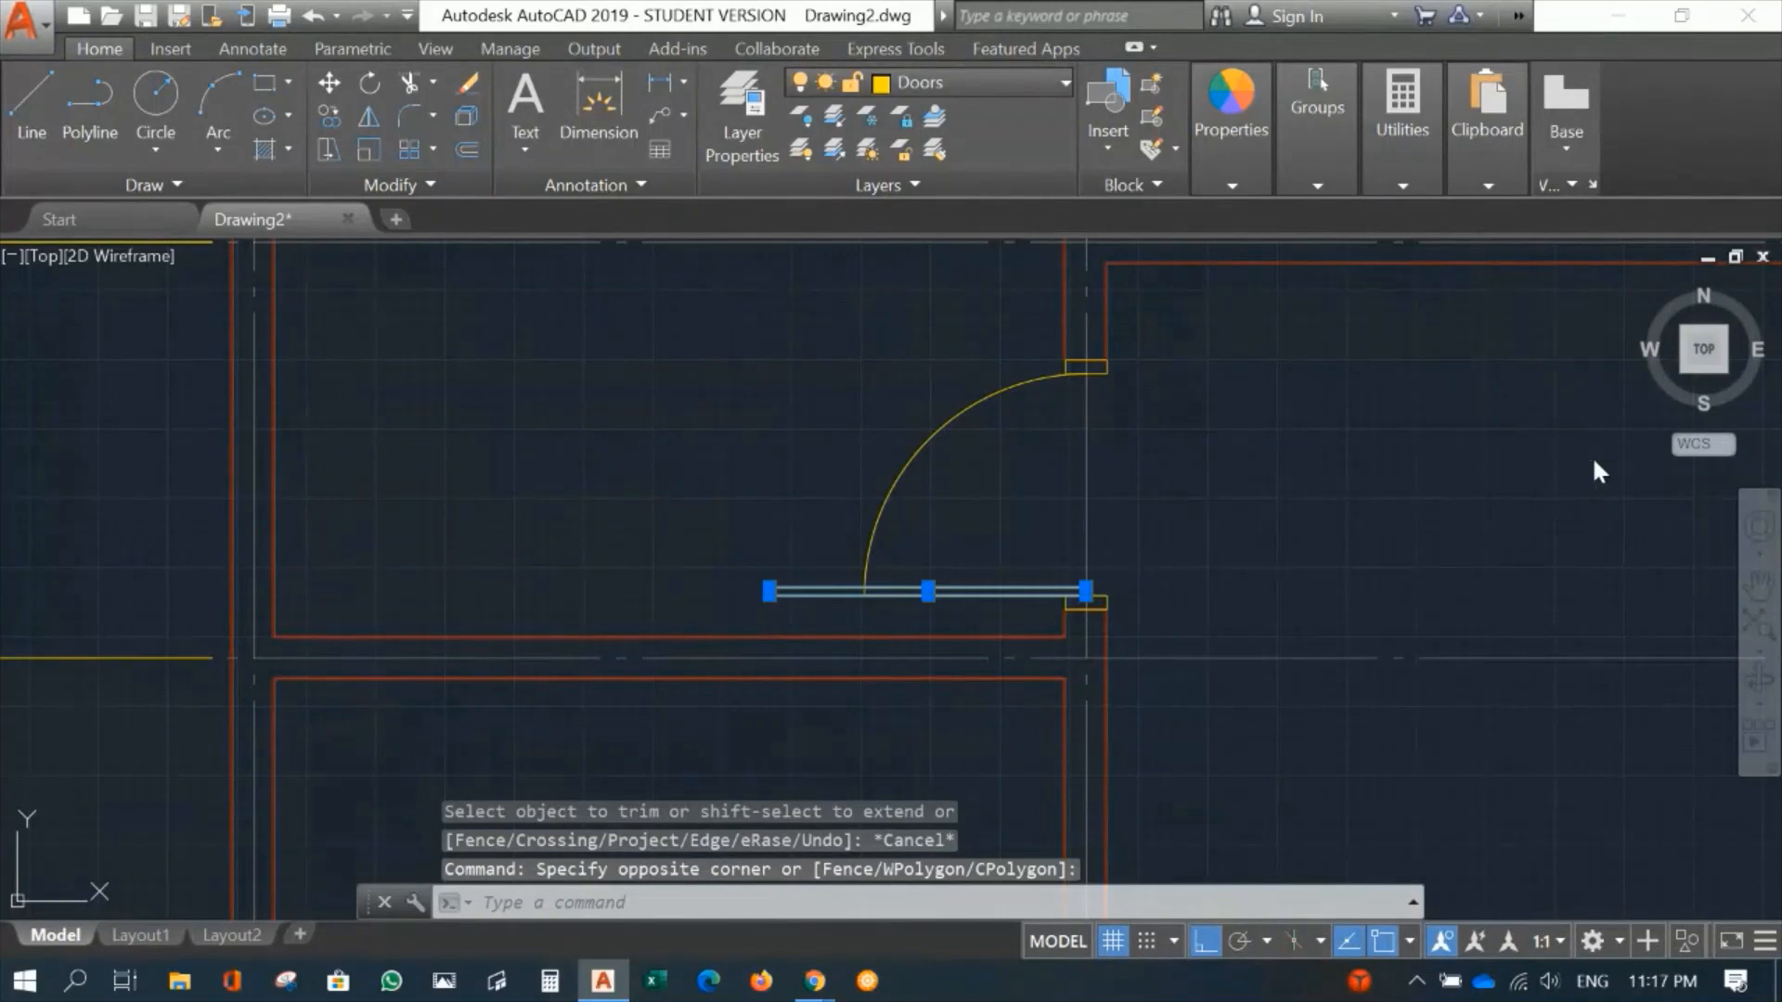
{"action": "key", "text": "Delete"}
Step: Mirror the single door with both frame rectangles downward about the horizontal centreline of grid 2, keeping the original
{"action": "scroll", "coordinate": [1395, 558], "scroll_direction": "down", "scroll_amount": 5}
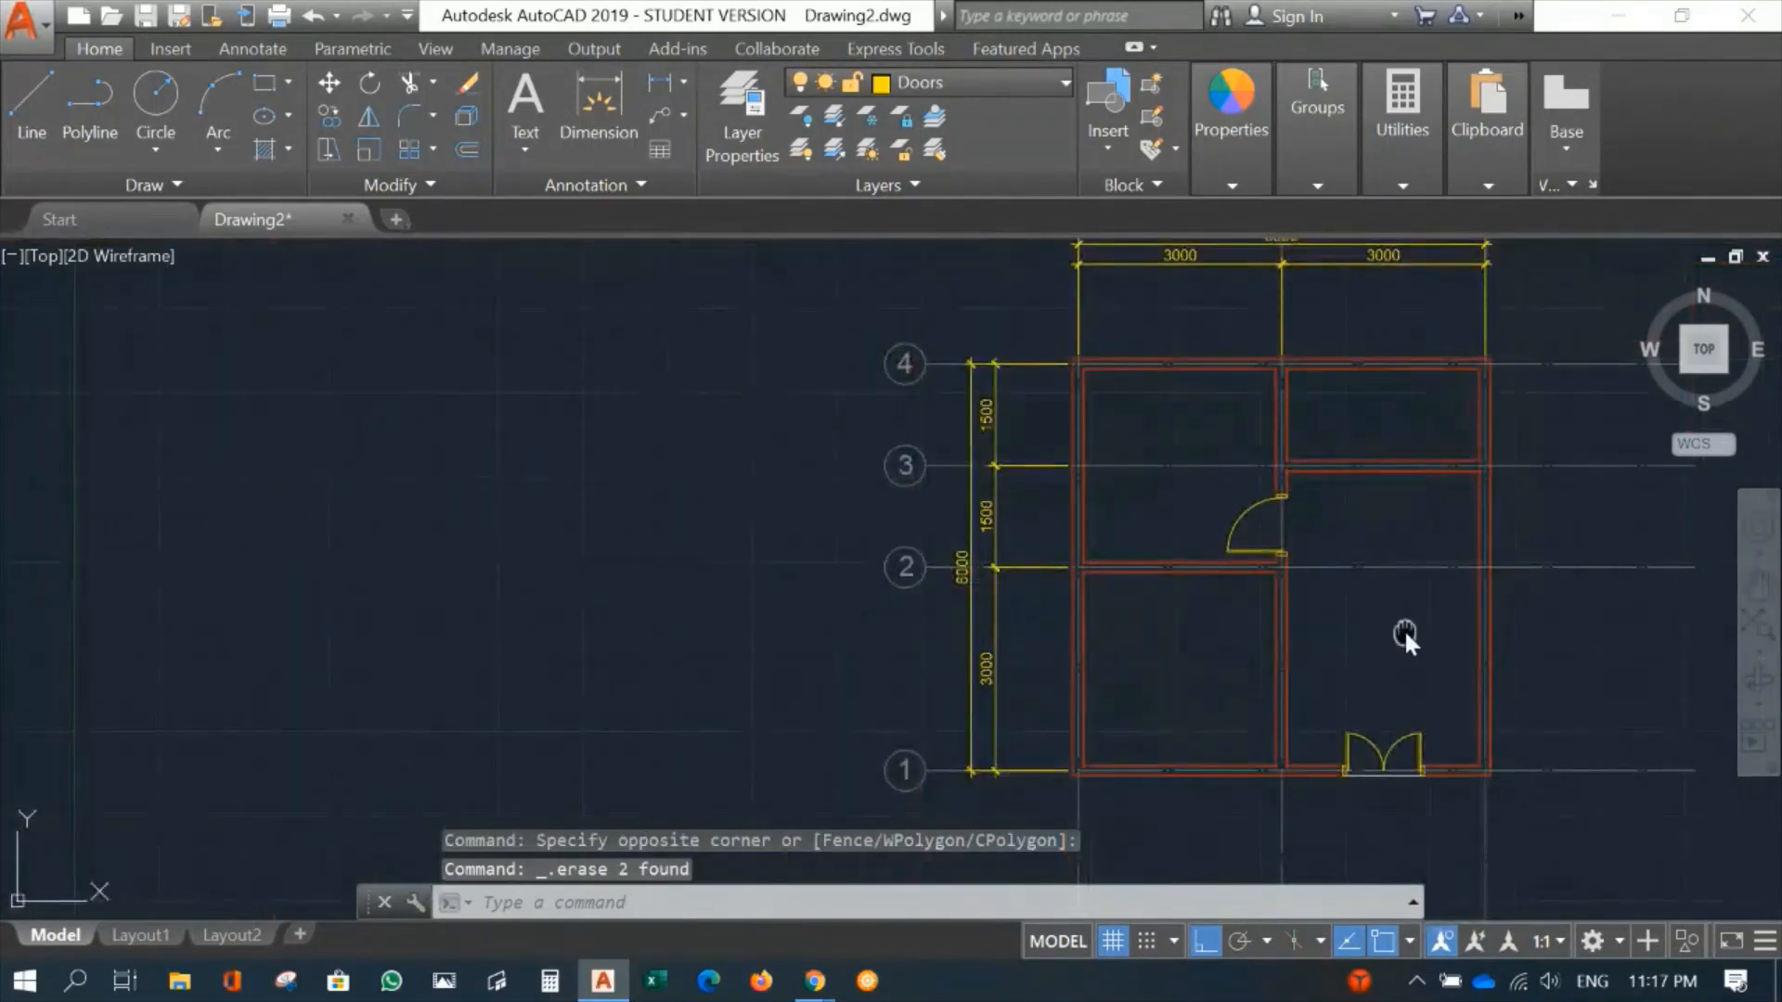
{"action": "middle_click_drag", "start_coordinate": [1405, 627], "coordinate": [990, 593]}
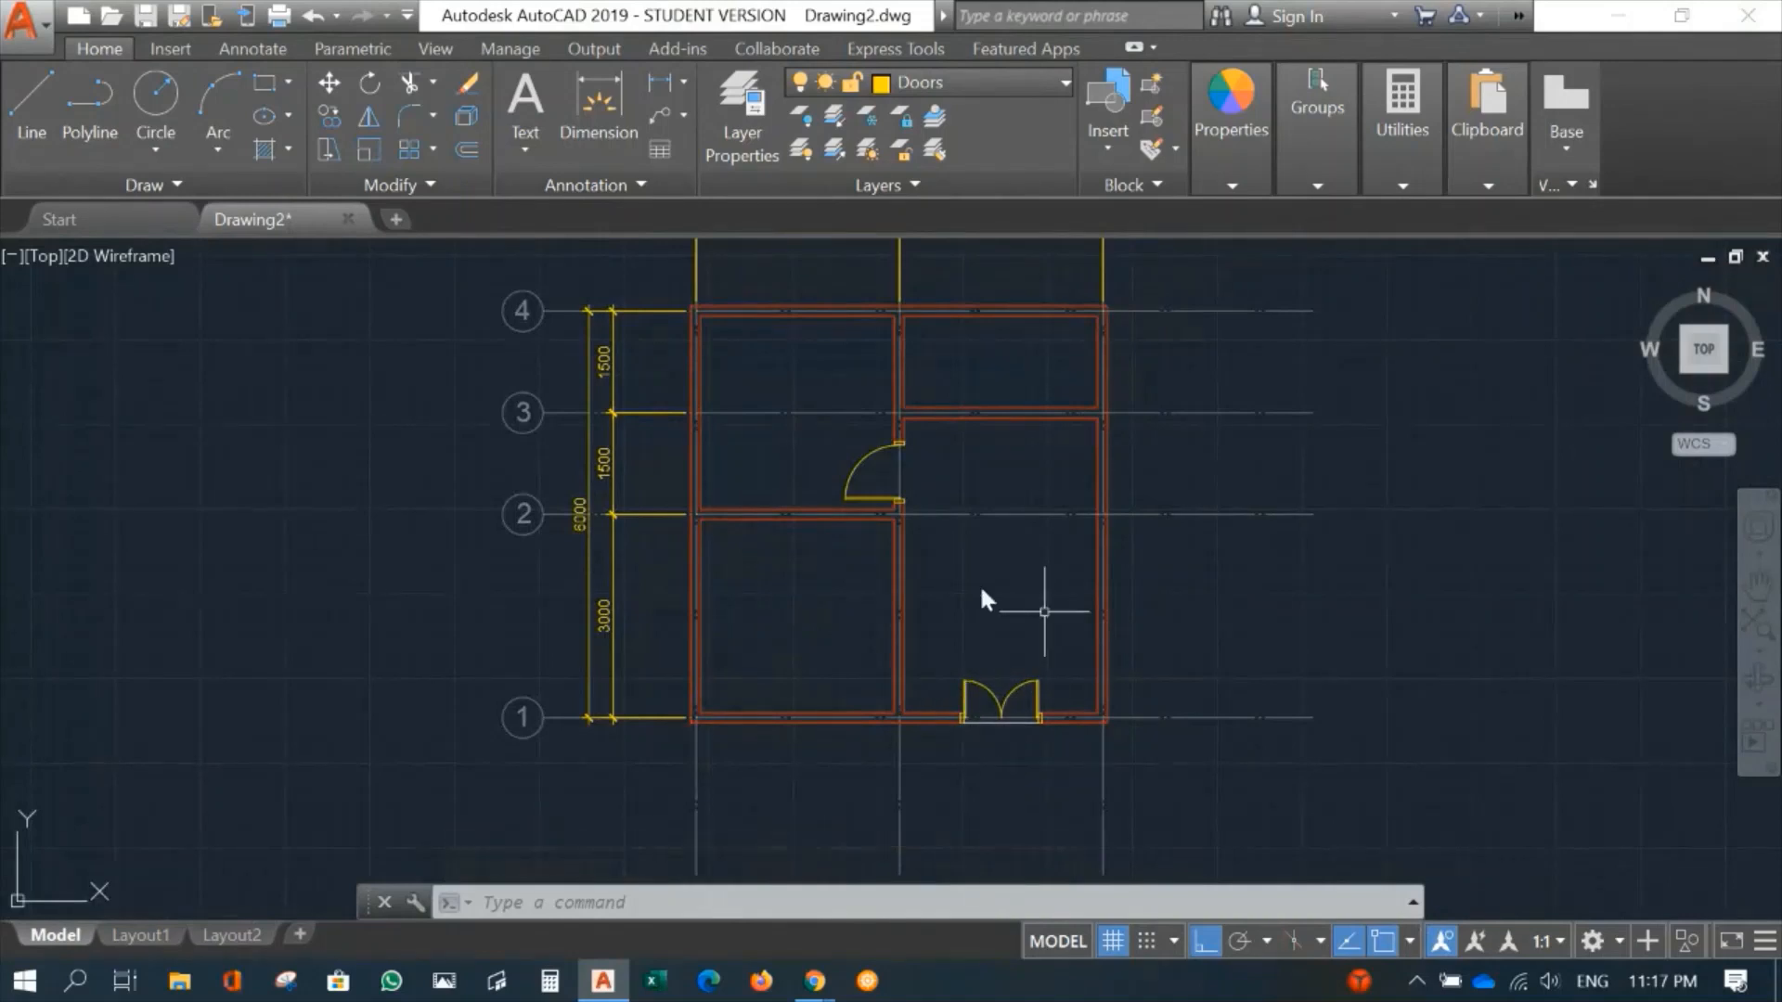
{"action": "middle_click_drag", "start_coordinate": [956, 545], "coordinate": [965, 623]}
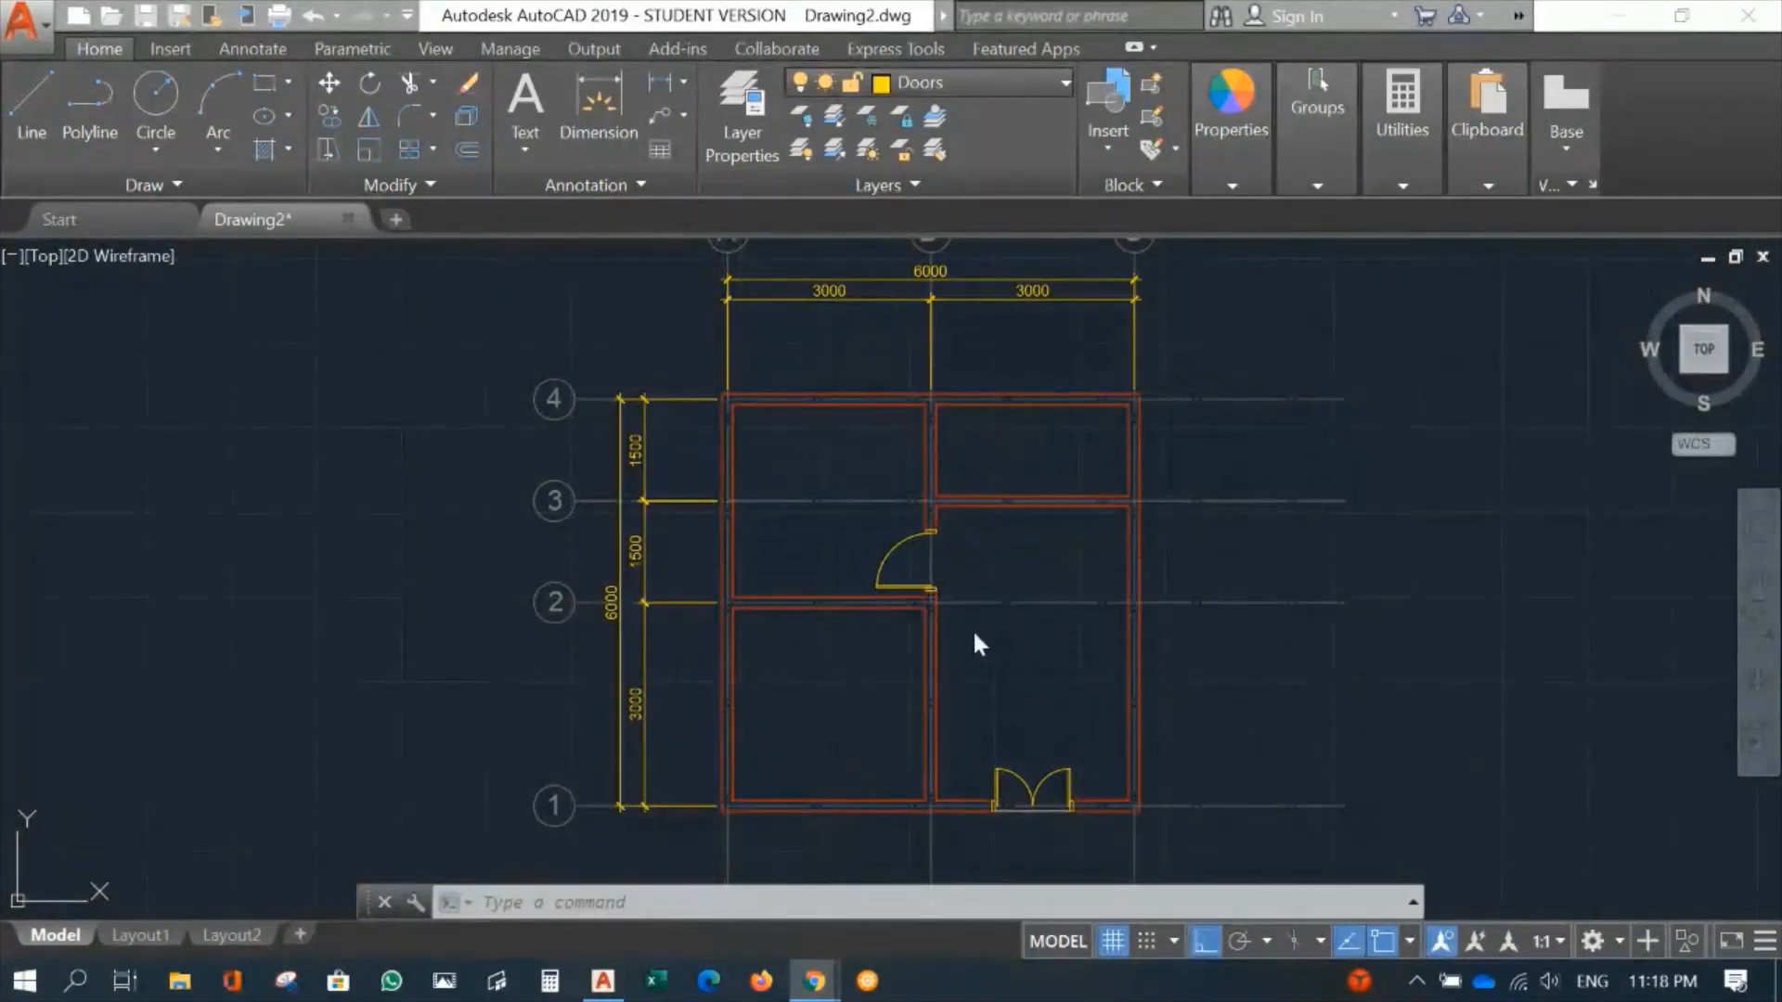
{"action": "scroll", "coordinate": [958, 649], "scroll_direction": "up", "scroll_amount": 4}
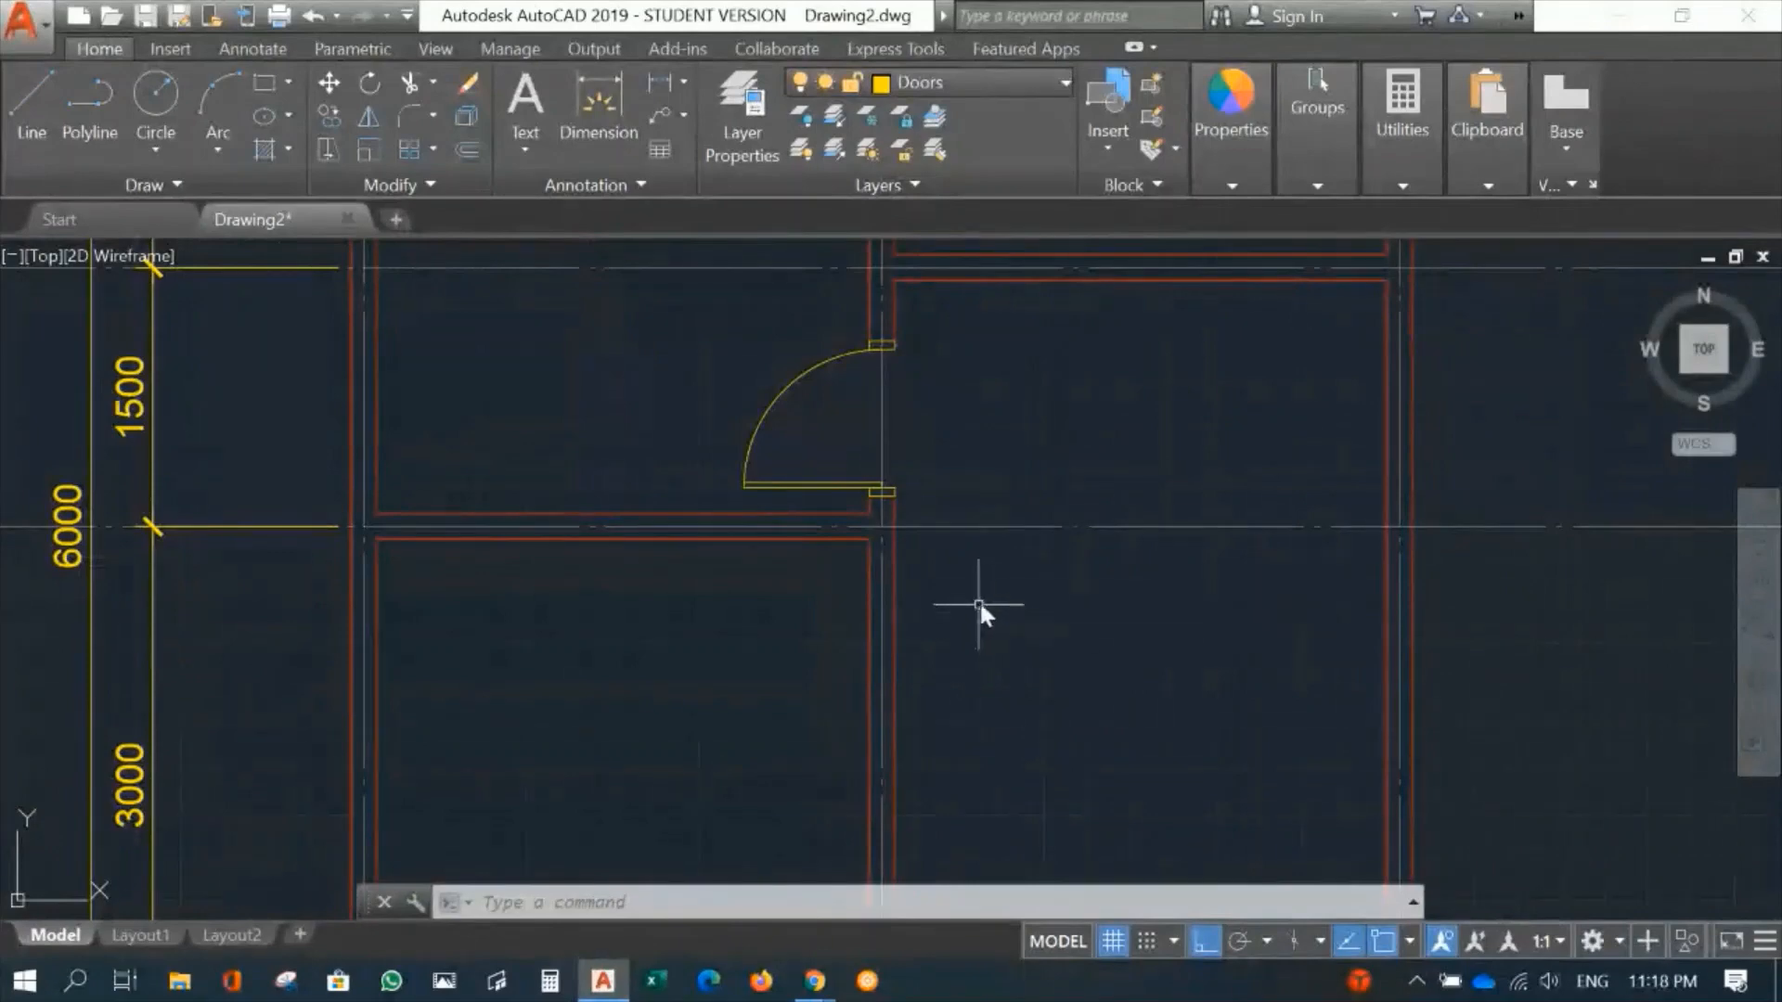
{"action": "middle_click_drag", "start_coordinate": [978, 604], "coordinate": [1133, 405]}
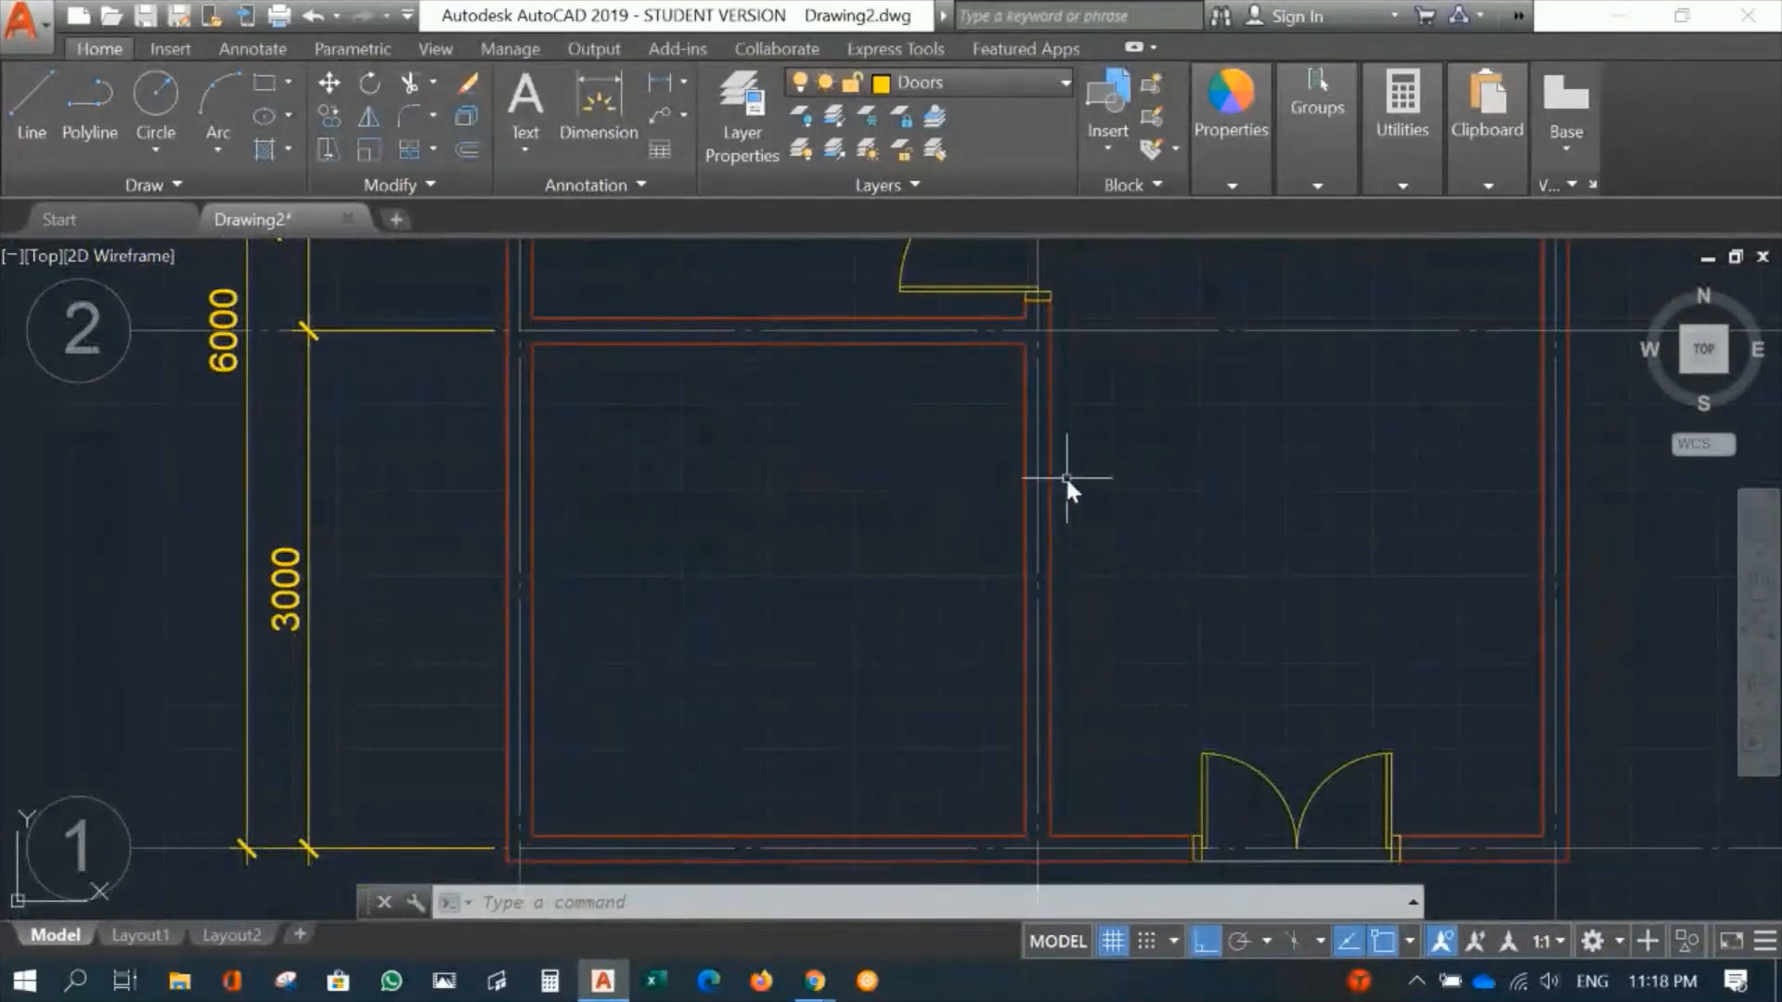
{"action": "middle_click_drag", "start_coordinate": [1185, 430], "coordinate": [1126, 608]}
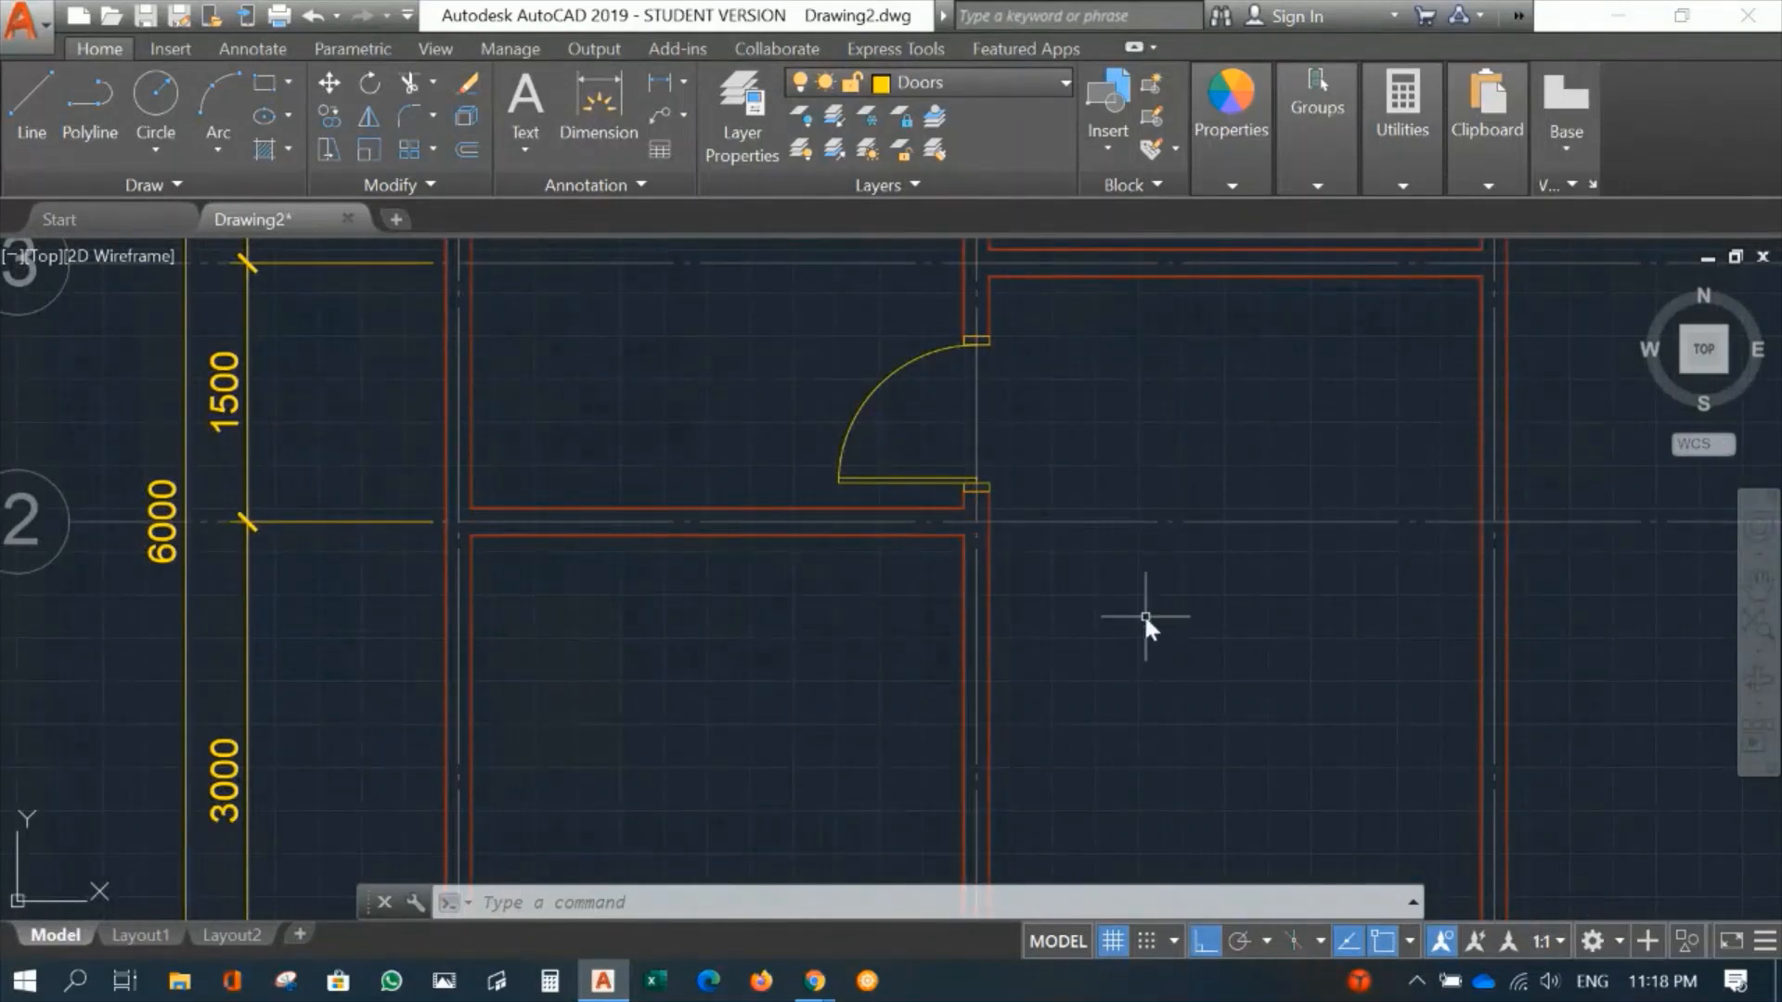
{"action": "type", "text": "mi"}
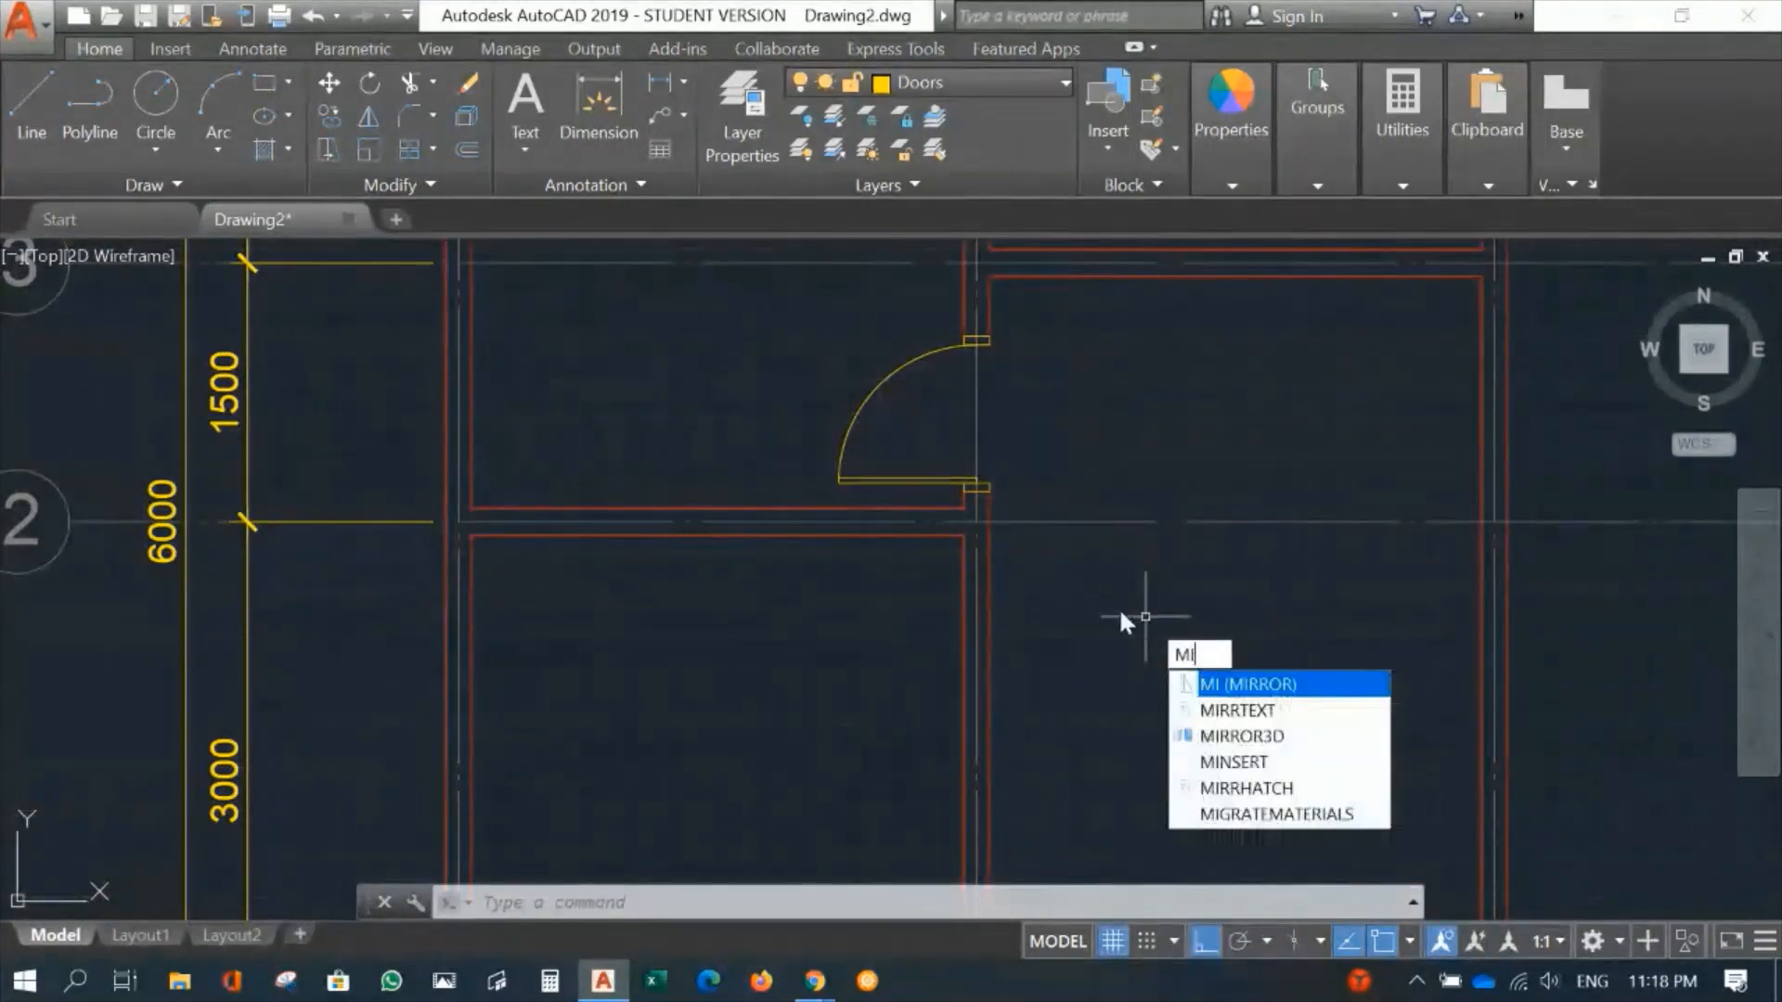
{"action": "key", "text": "Return"}
{"action": "left_click", "coordinate": [751, 315]}
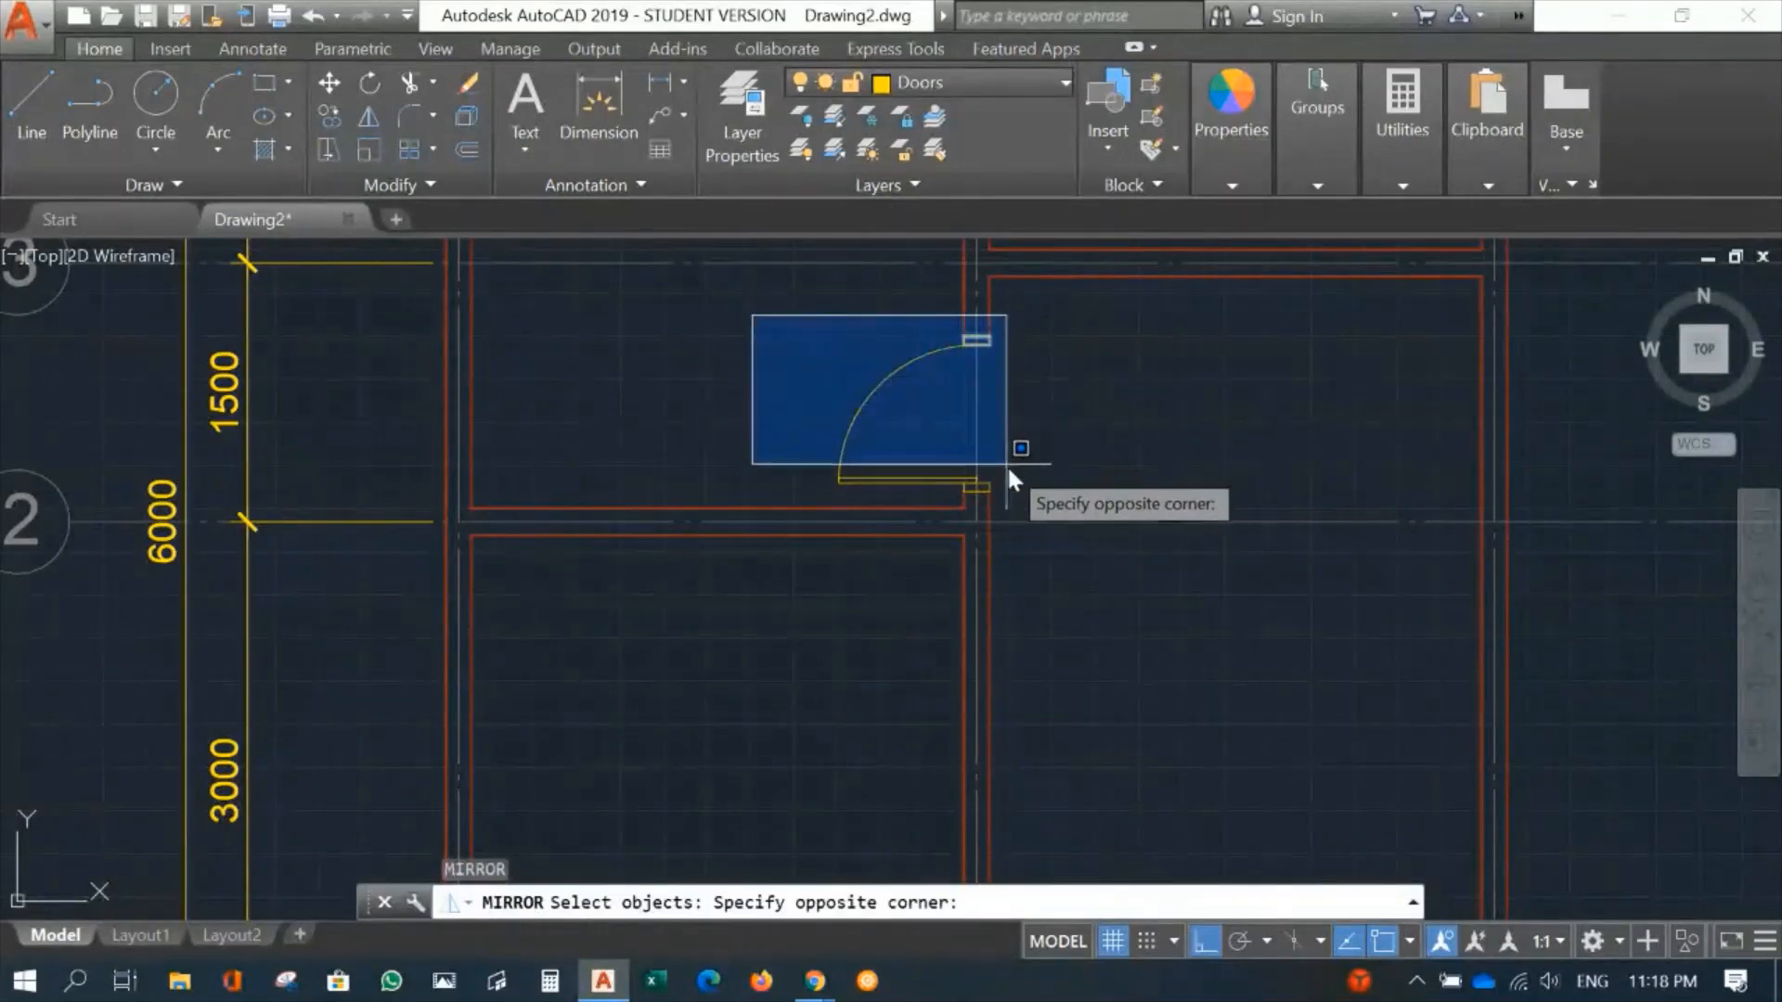
{"action": "left_click", "coordinate": [1038, 499]}
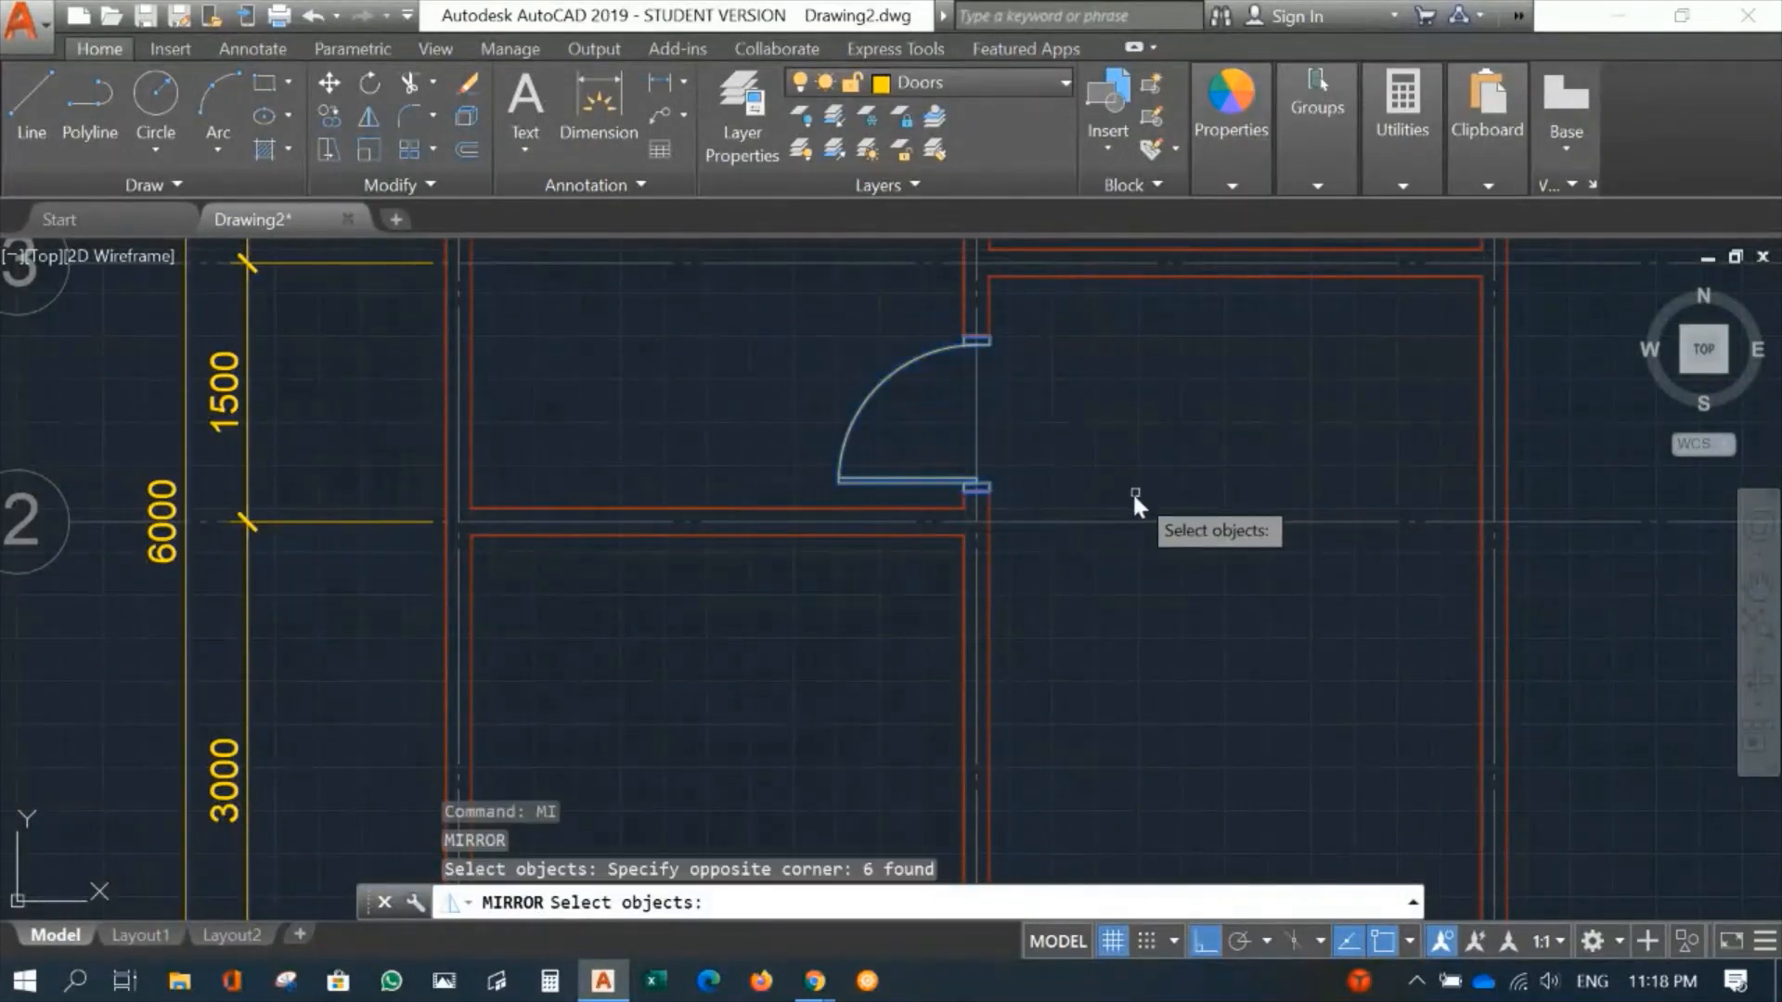
{"action": "key", "text": "Return"}
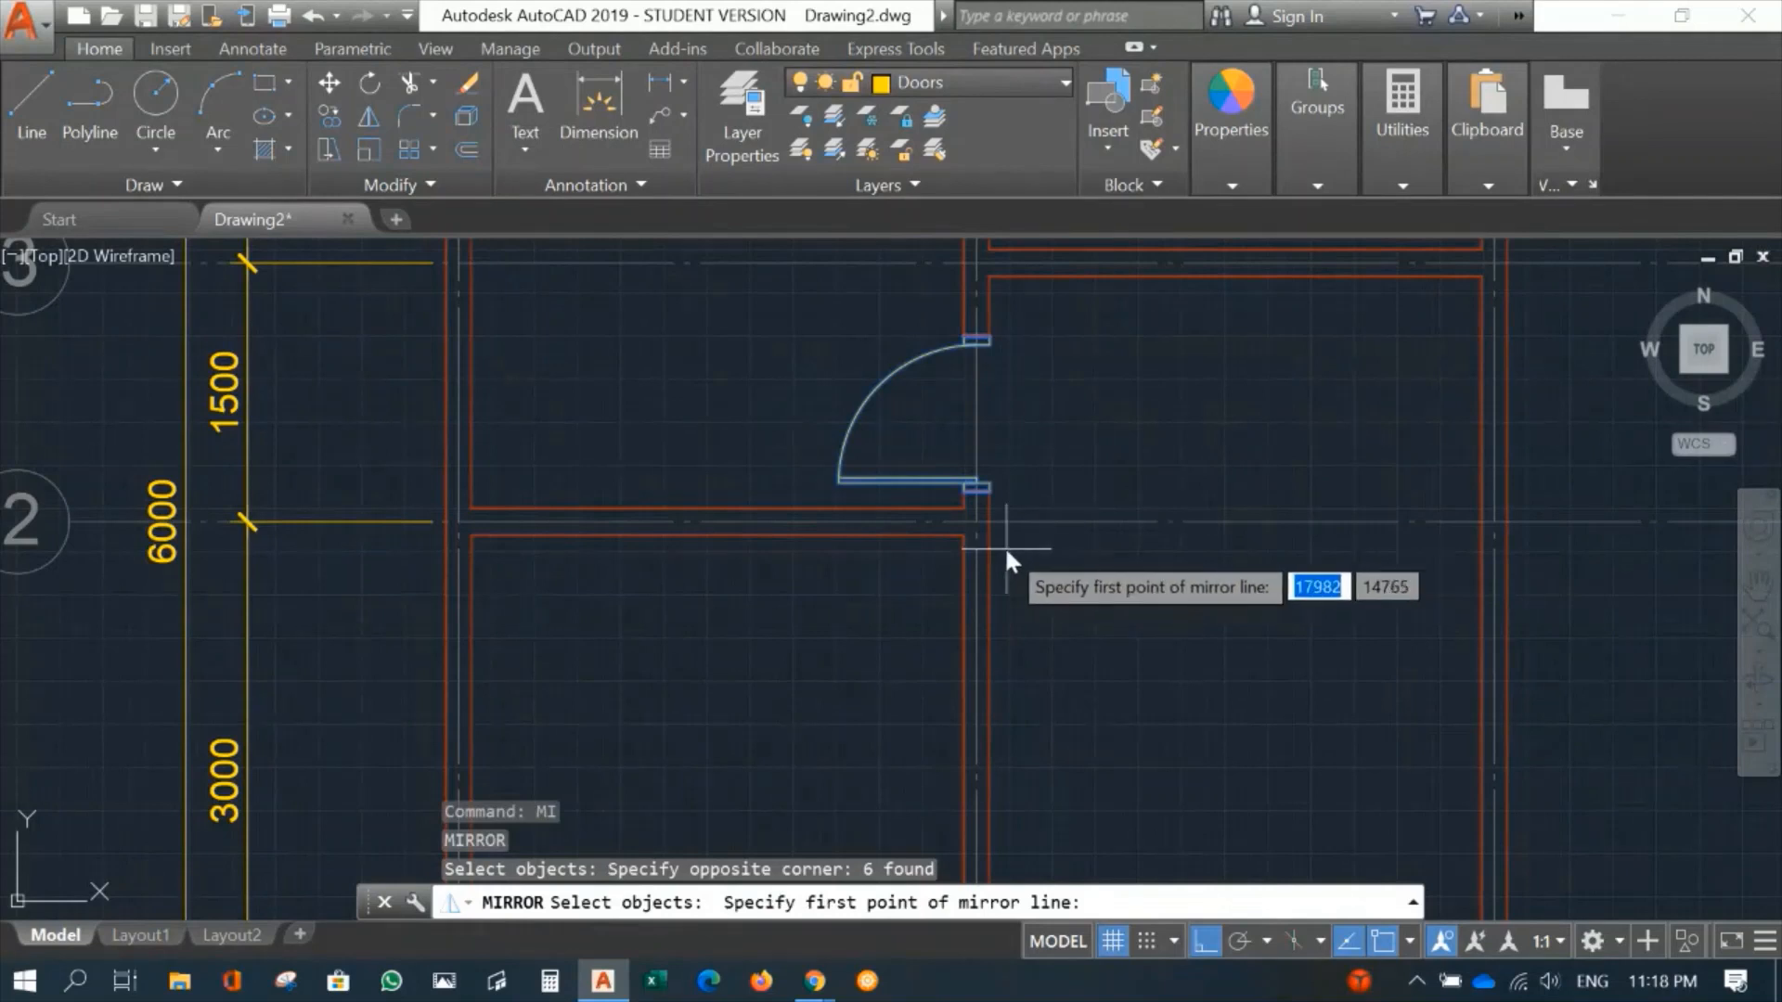
{"action": "scroll", "coordinate": [1005, 542], "scroll_direction": "up", "scroll_amount": 4}
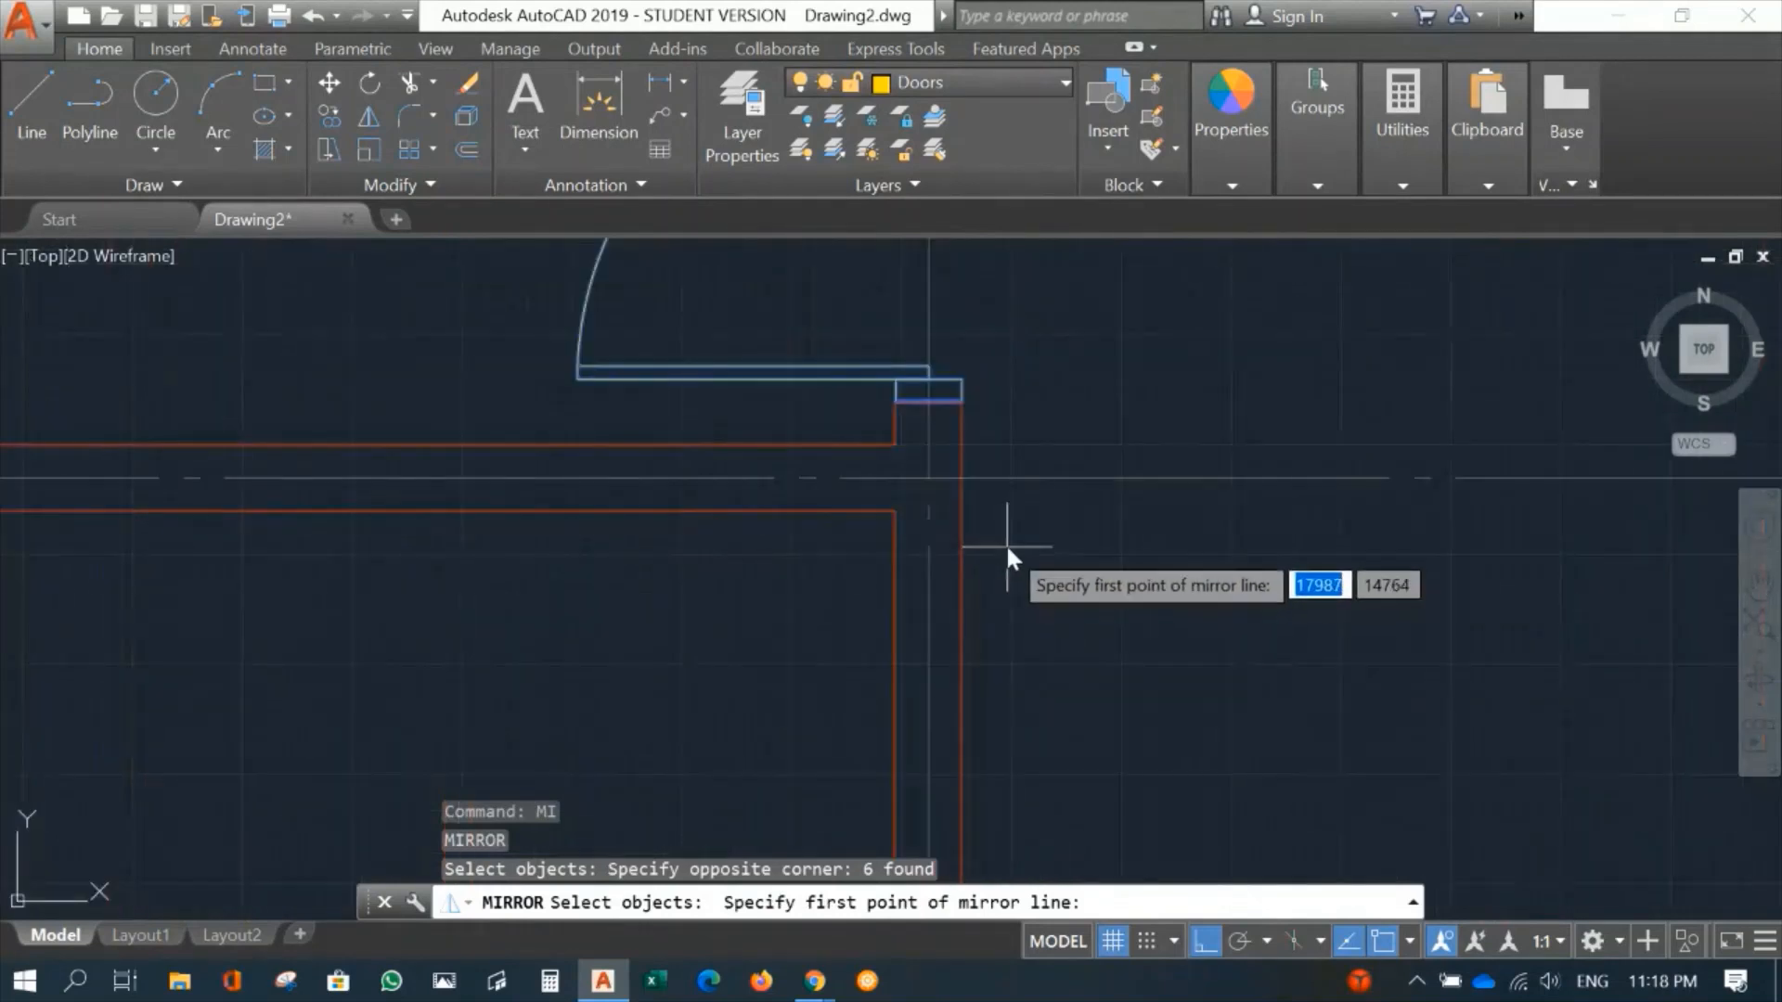
{"action": "left_click", "coordinate": [928, 477]}
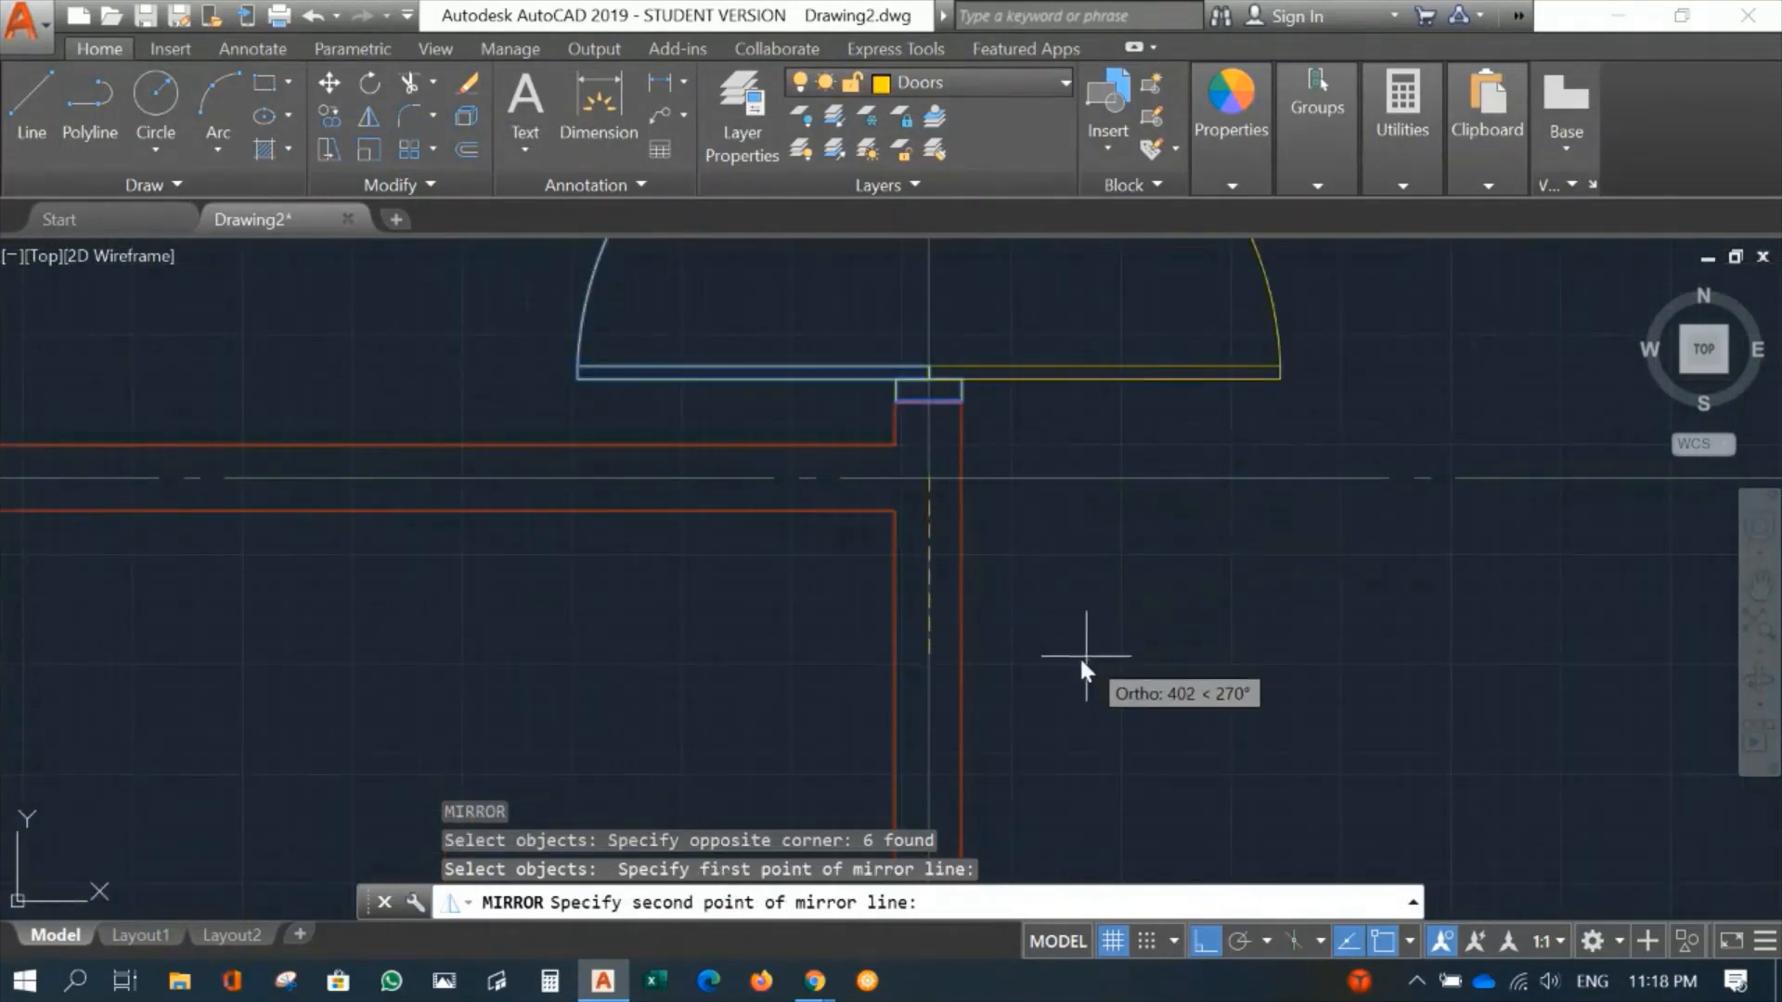
{"action": "left_click", "coordinate": [256, 583]}
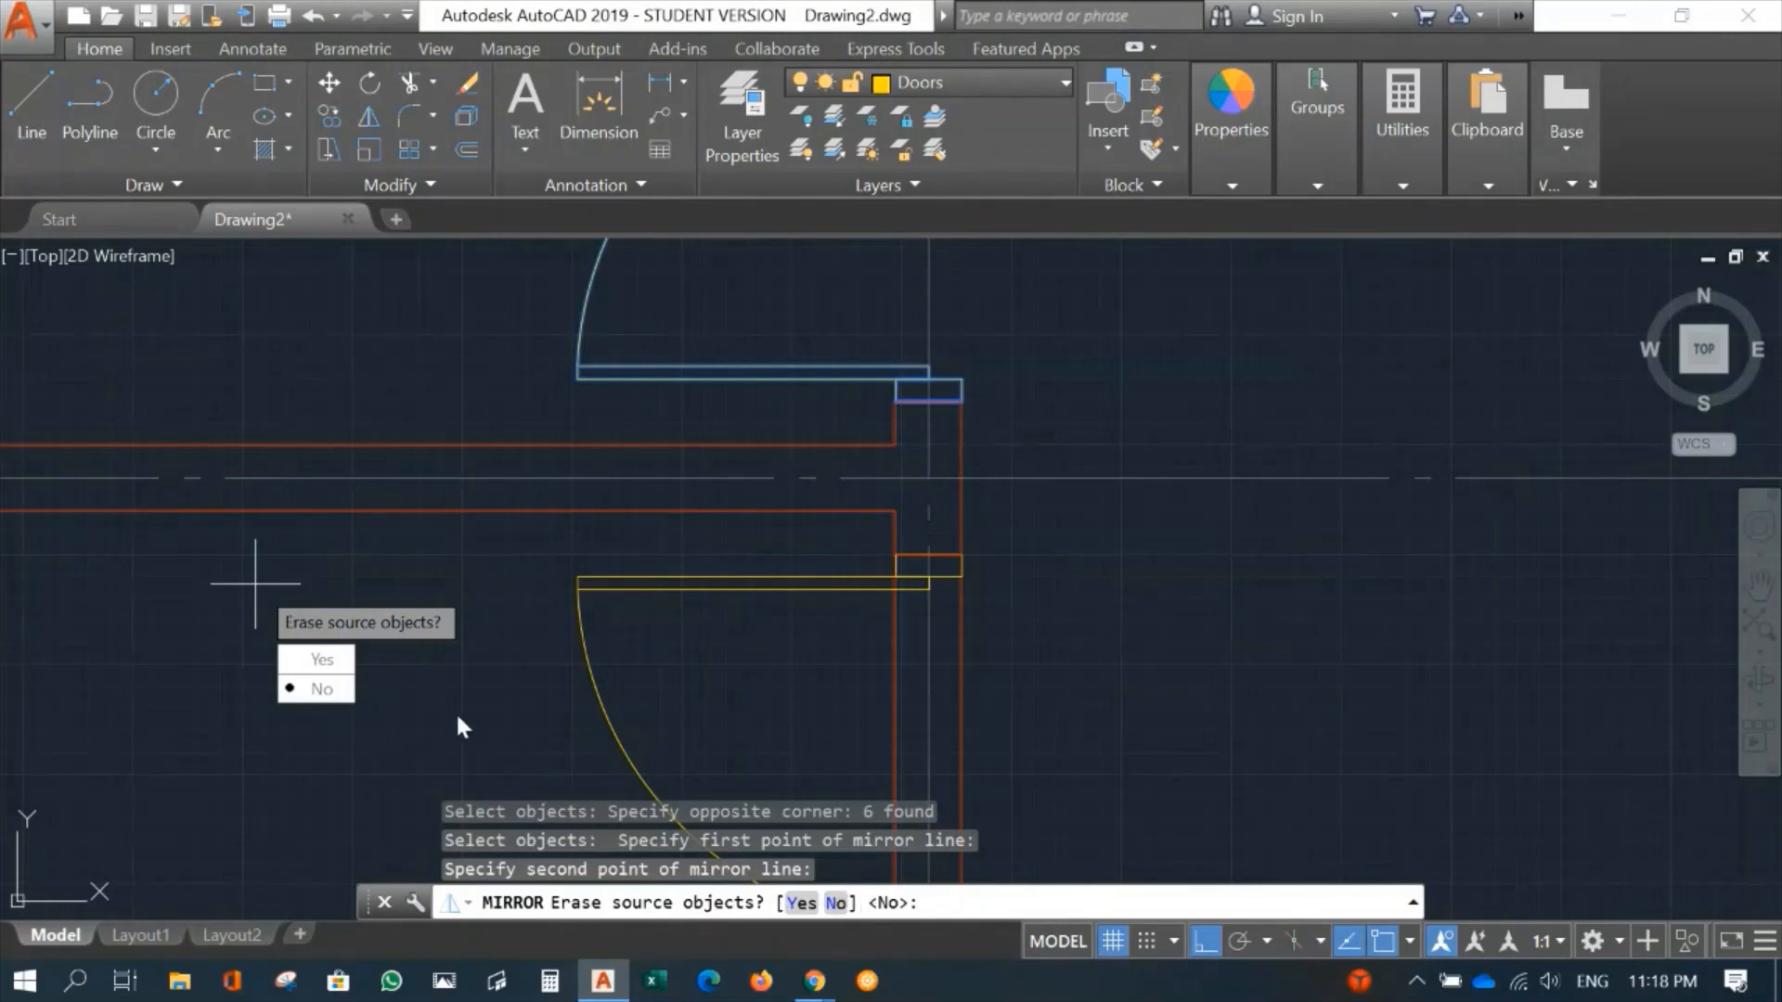
{"action": "type", "text": "n"}
{"action": "key", "text": "Return"}
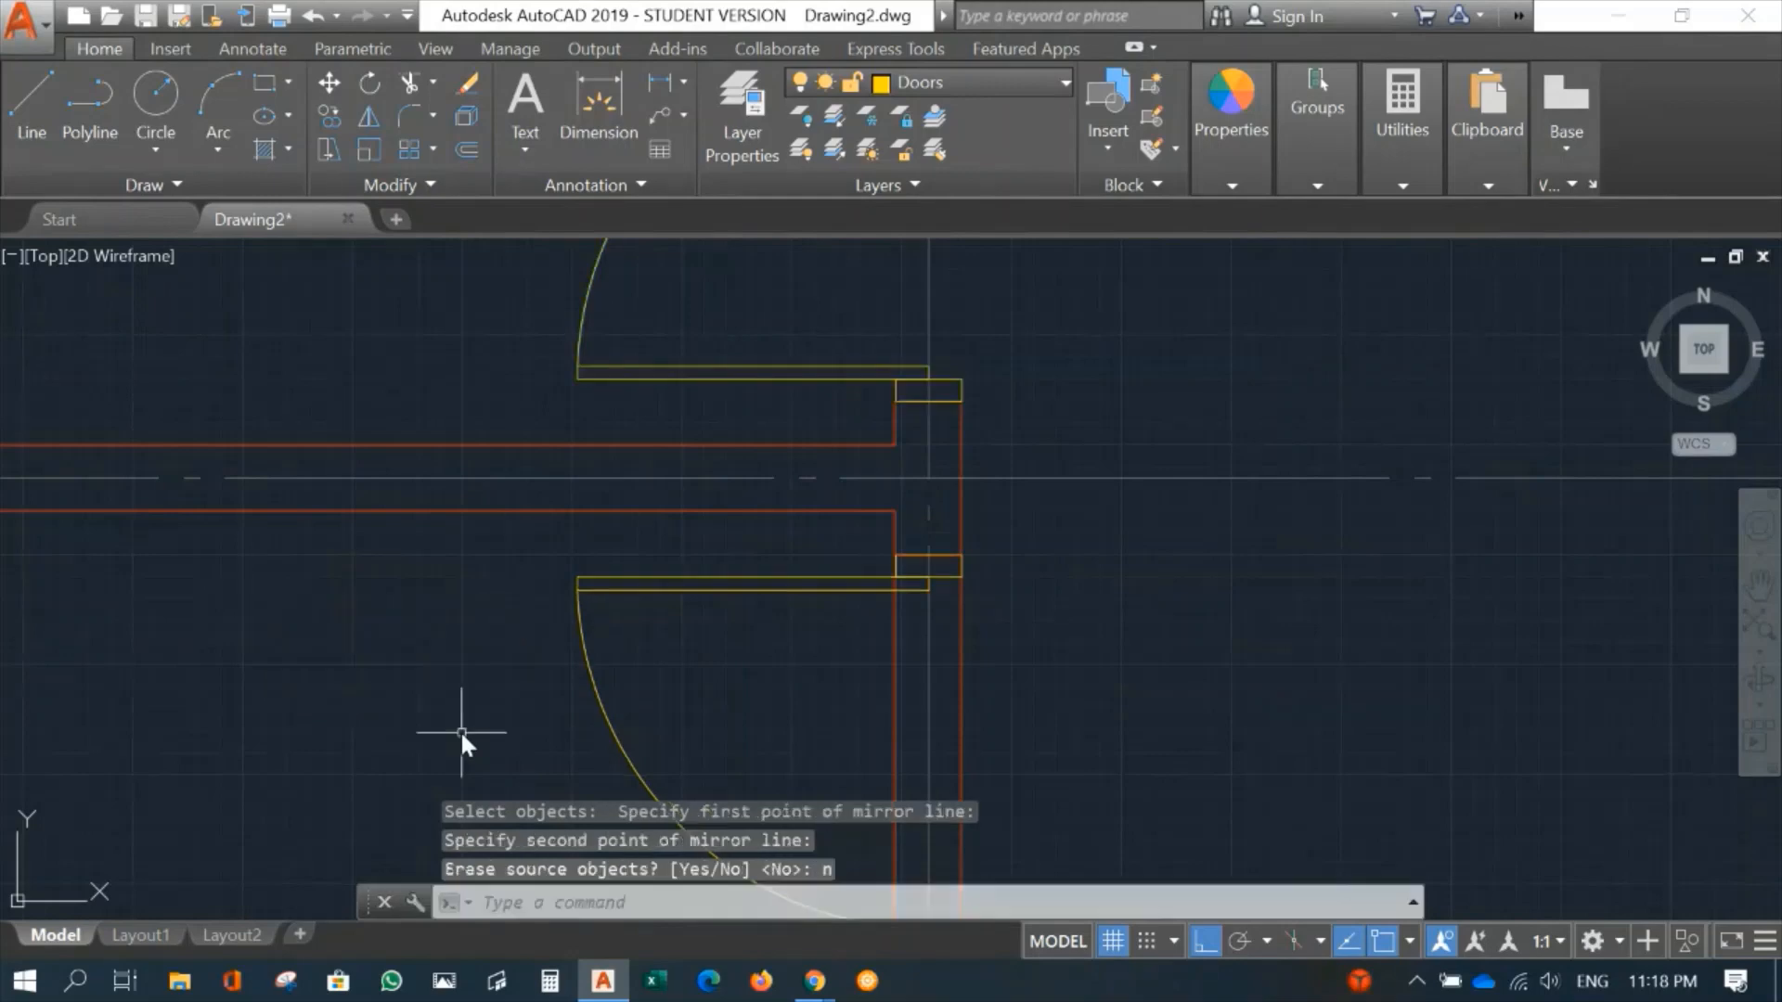
Step: Examine the mirrored door and its frames against the middle wall lines below grid 2
{"action": "scroll", "coordinate": [1188, 742], "scroll_direction": "down", "scroll_amount": 4}
{"action": "middle_click_drag", "start_coordinate": [1205, 731], "coordinate": [1154, 297]}
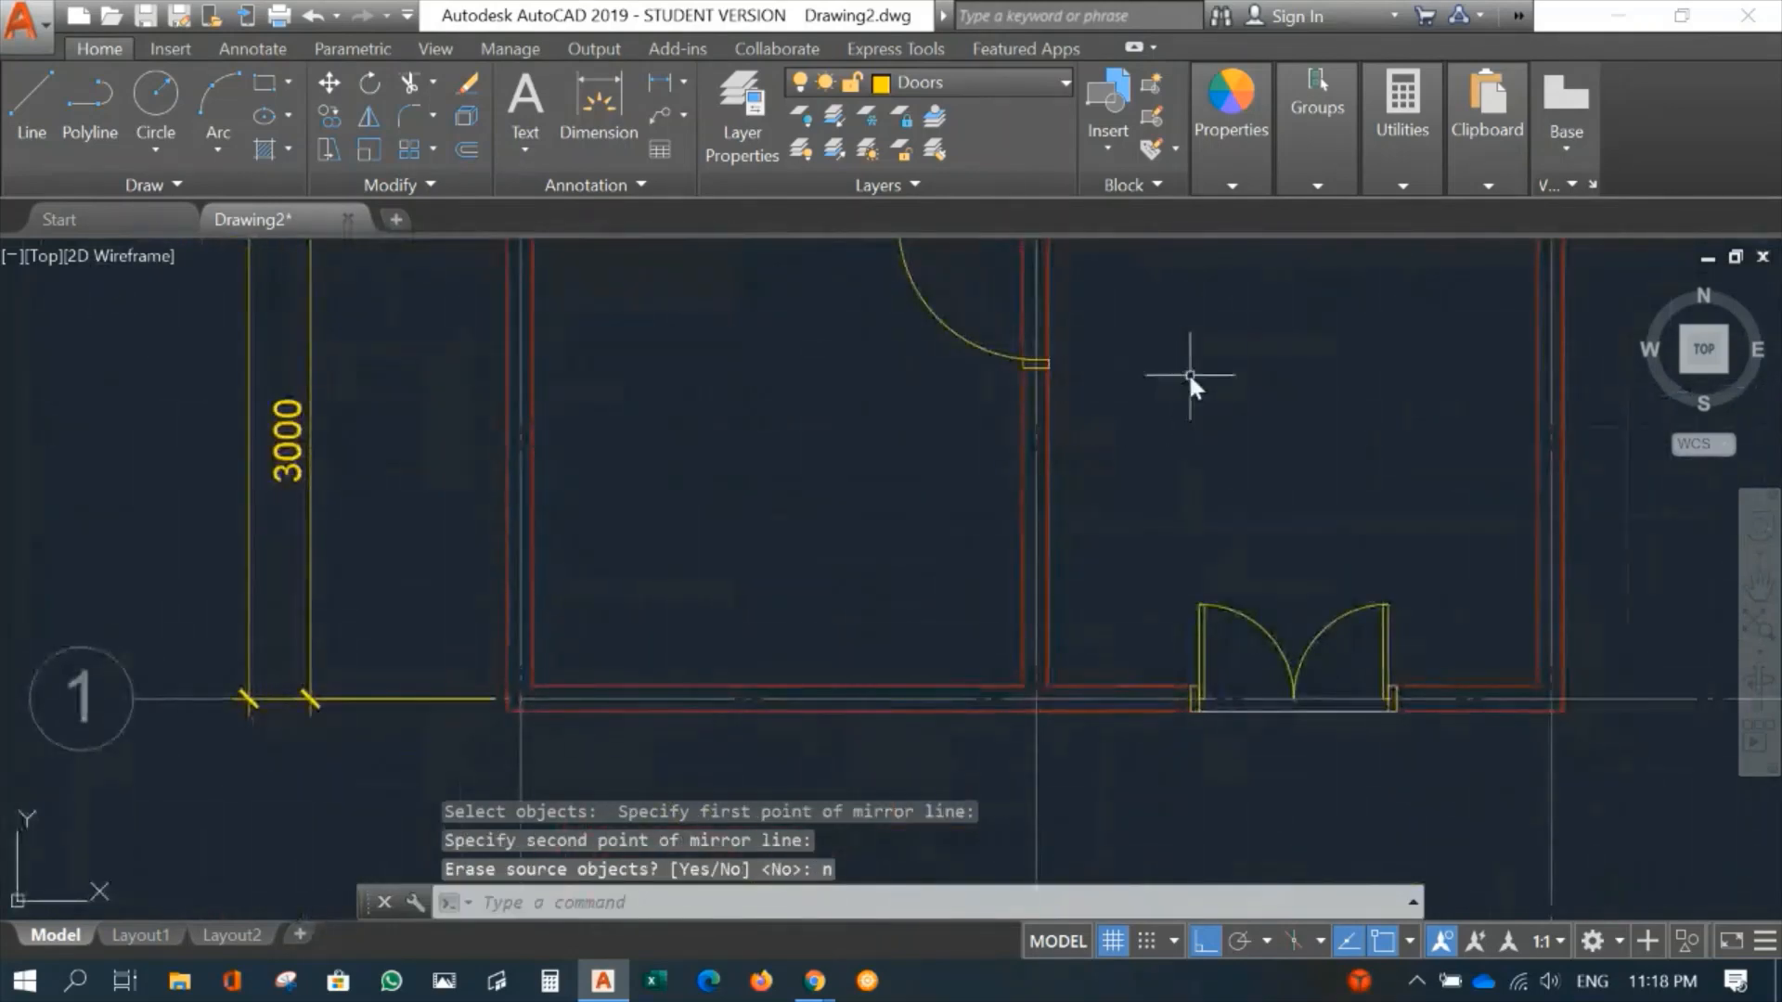
{"action": "middle_click_drag", "start_coordinate": [1189, 375], "coordinate": [1106, 689]}
{"action": "scroll", "coordinate": [1026, 597], "scroll_direction": "up", "scroll_amount": 4}
{"action": "middle_click_drag", "start_coordinate": [1041, 577], "coordinate": [1106, 434]}
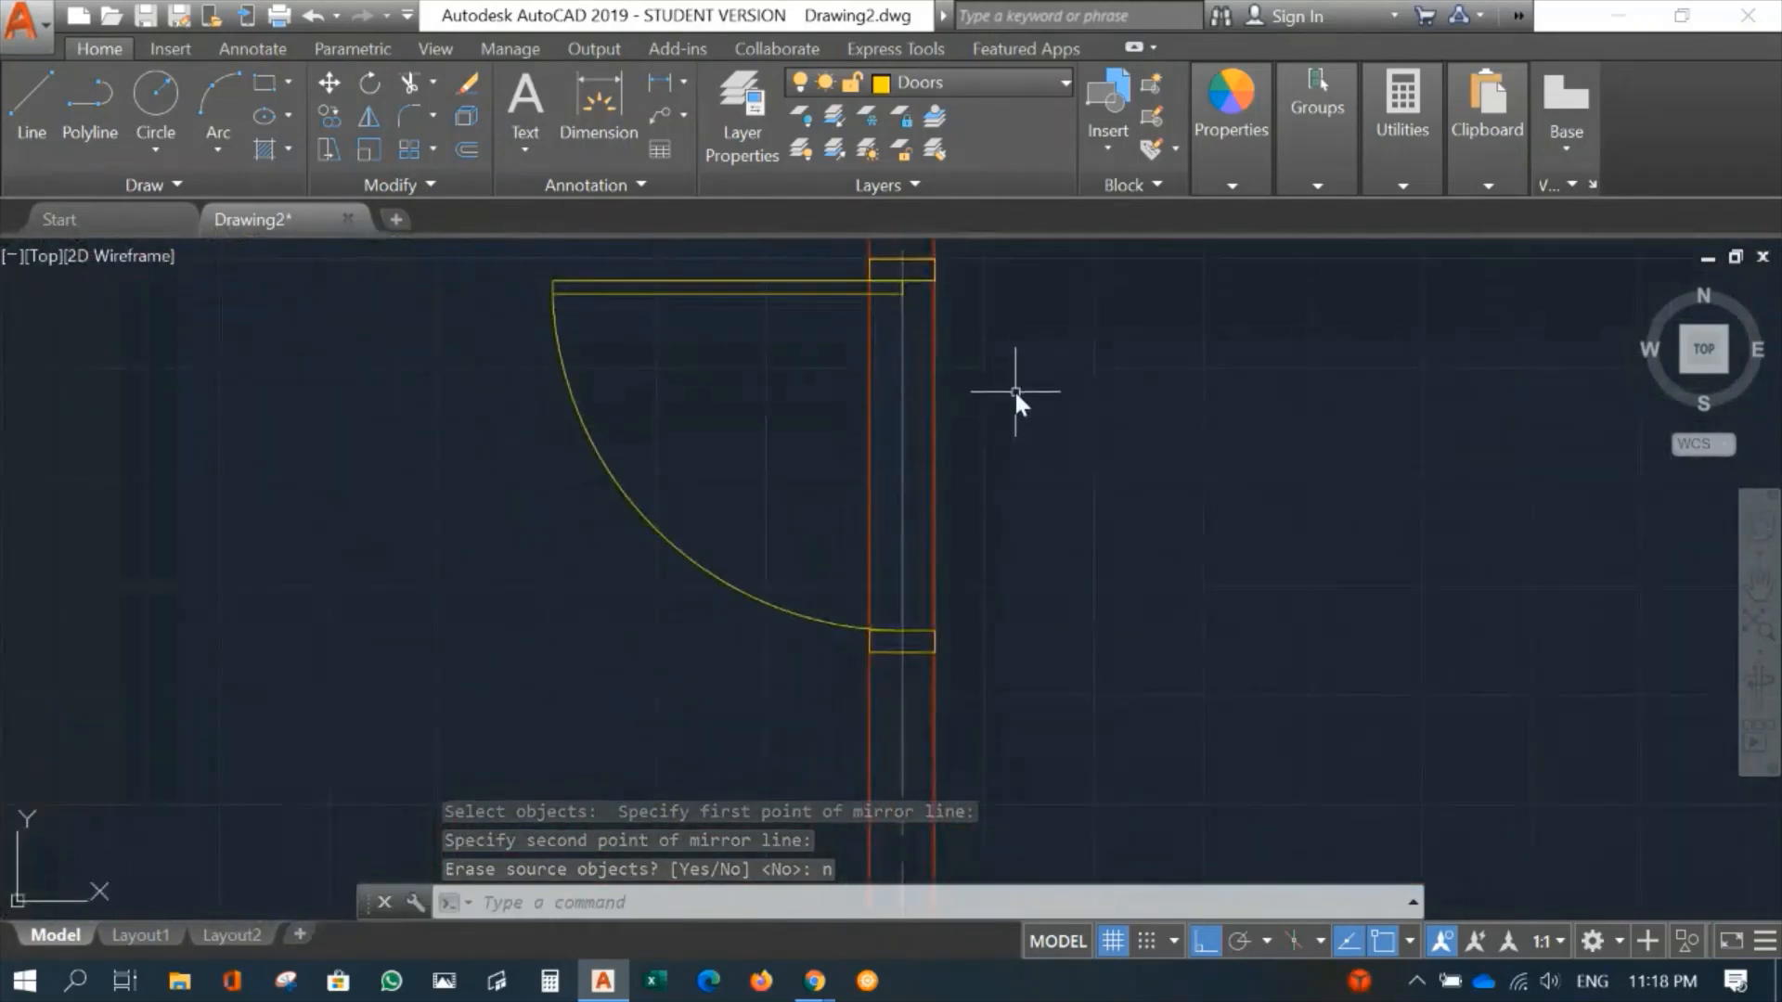
{"action": "middle_click_drag", "start_coordinate": [1016, 388], "coordinate": [1014, 397]}
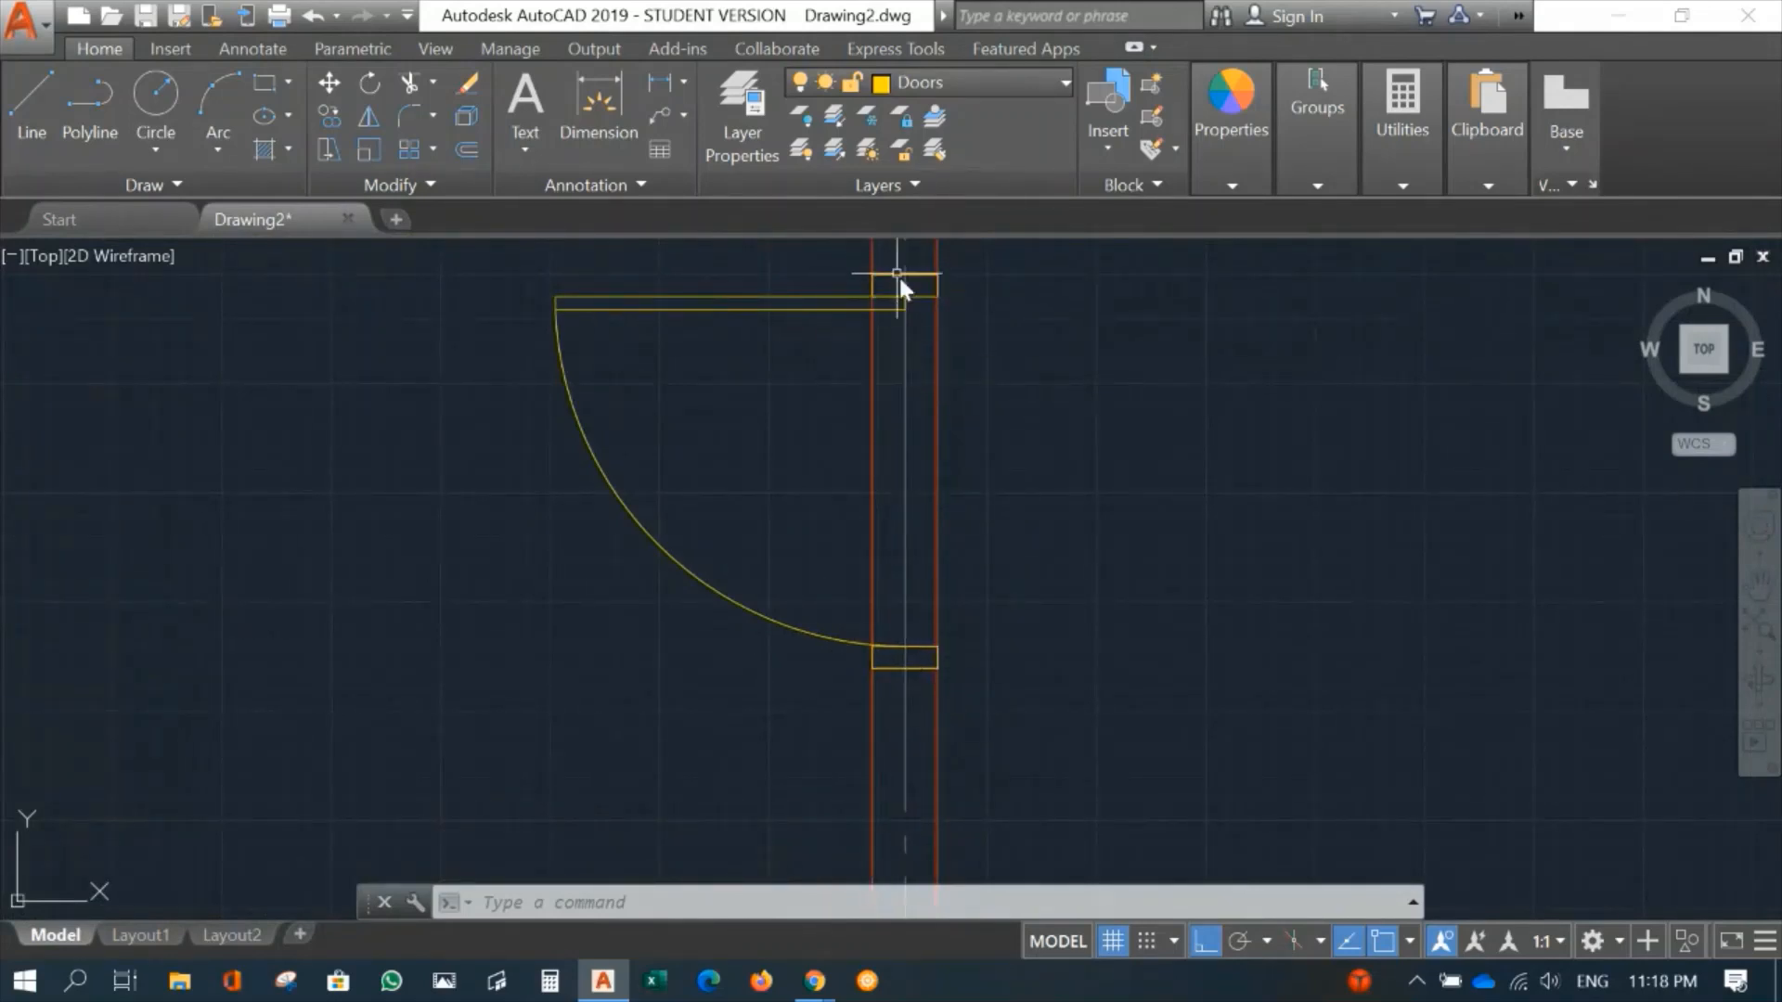
{"action": "middle_click_drag", "start_coordinate": [1032, 430], "coordinate": [1028, 442]}
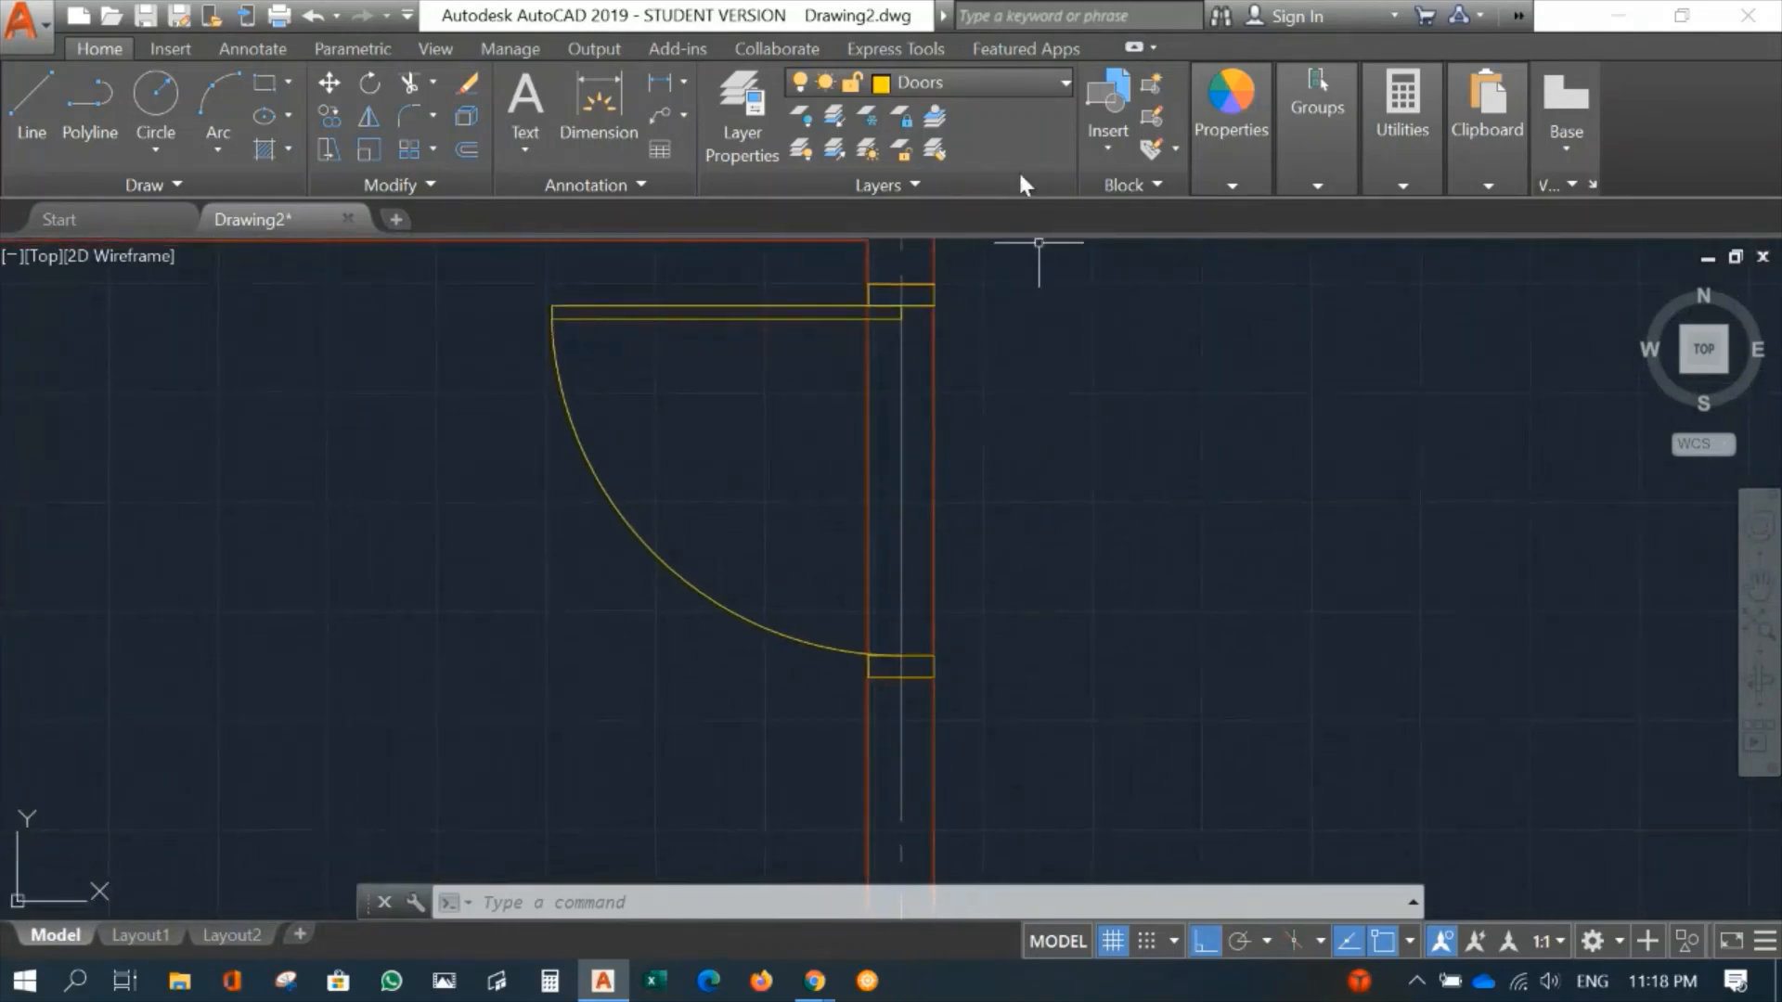
{"action": "left_click", "coordinate": [988, 80]}
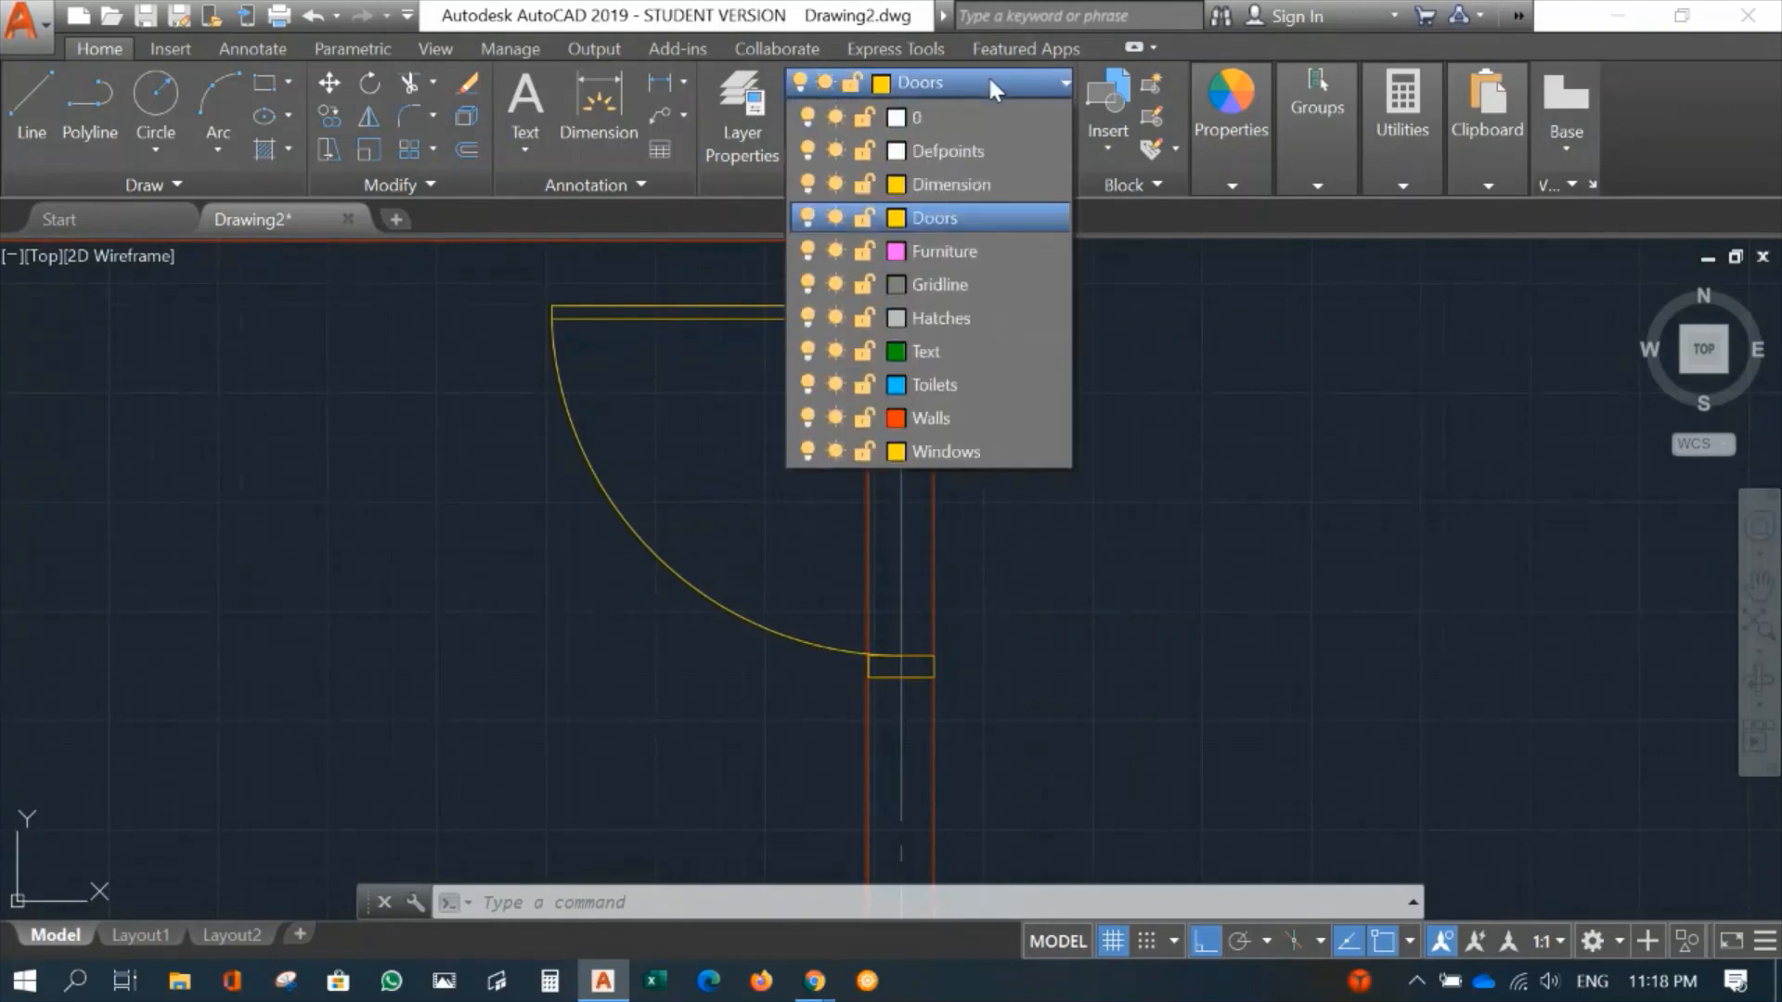
{"action": "left_click", "coordinate": [1149, 322]}
{"action": "key", "text": "Escape"}
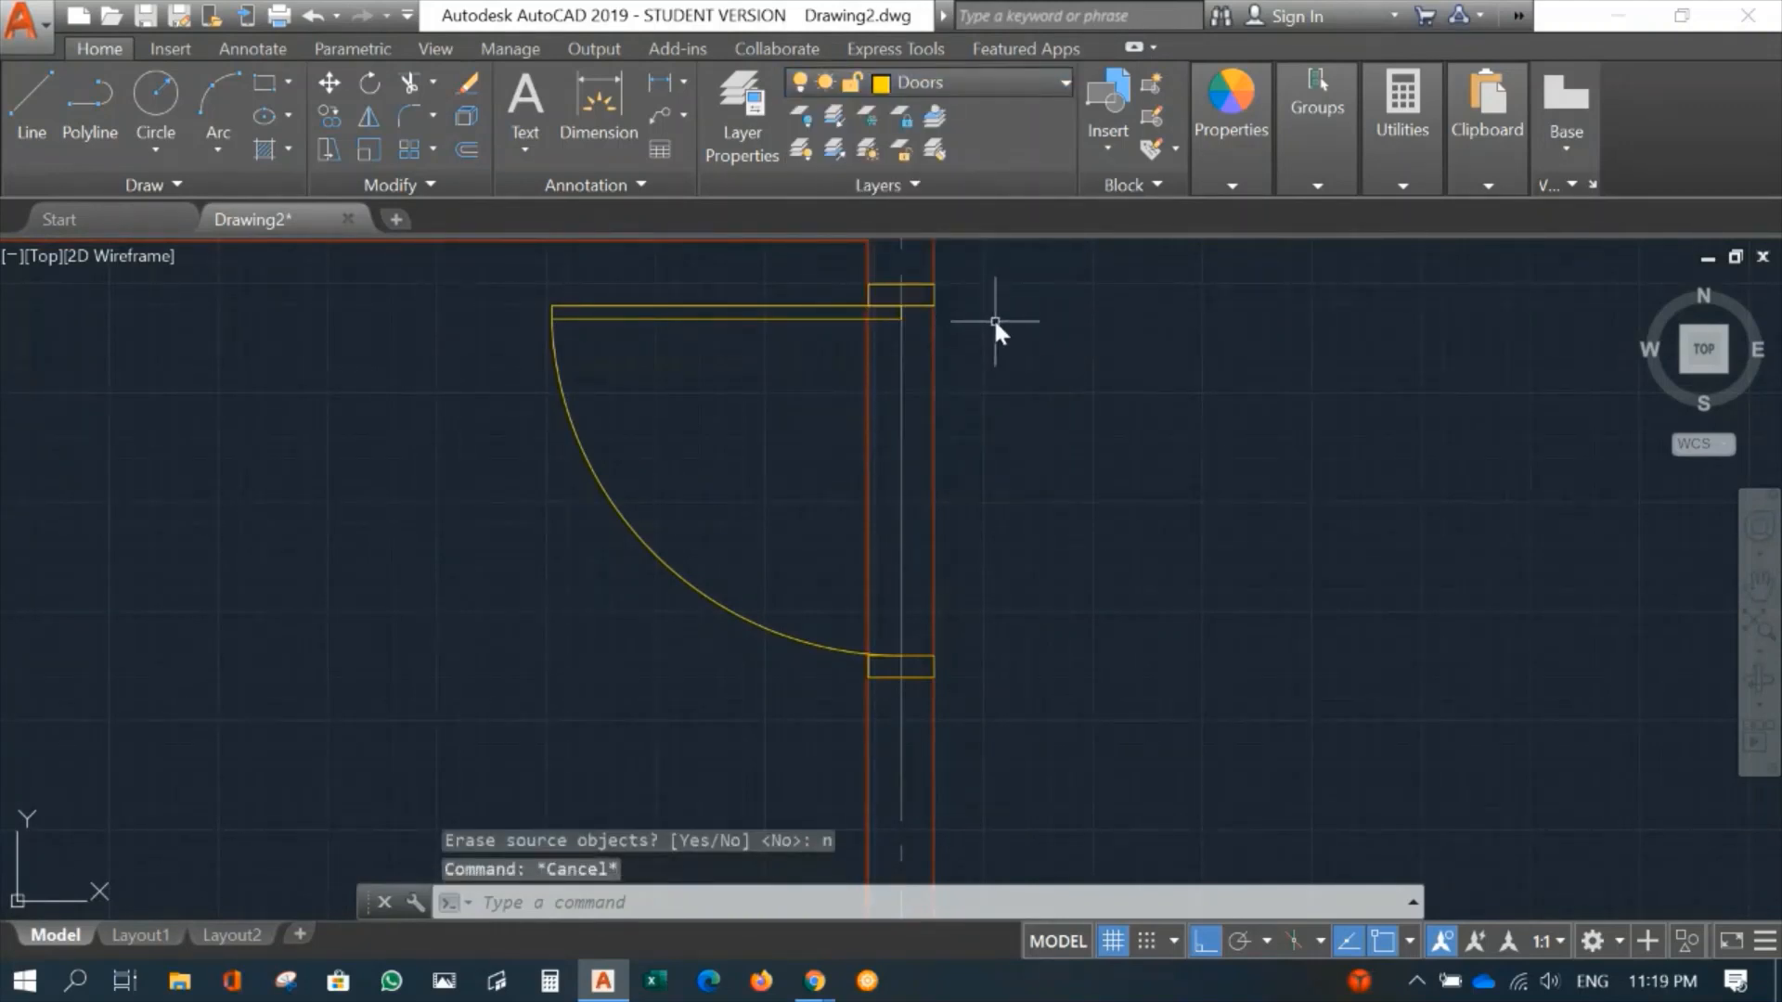
Step: Start a trim with the outer edges of the lower single door's two frame rectangles as cutting edges
{"action": "type", "text": "tr"}
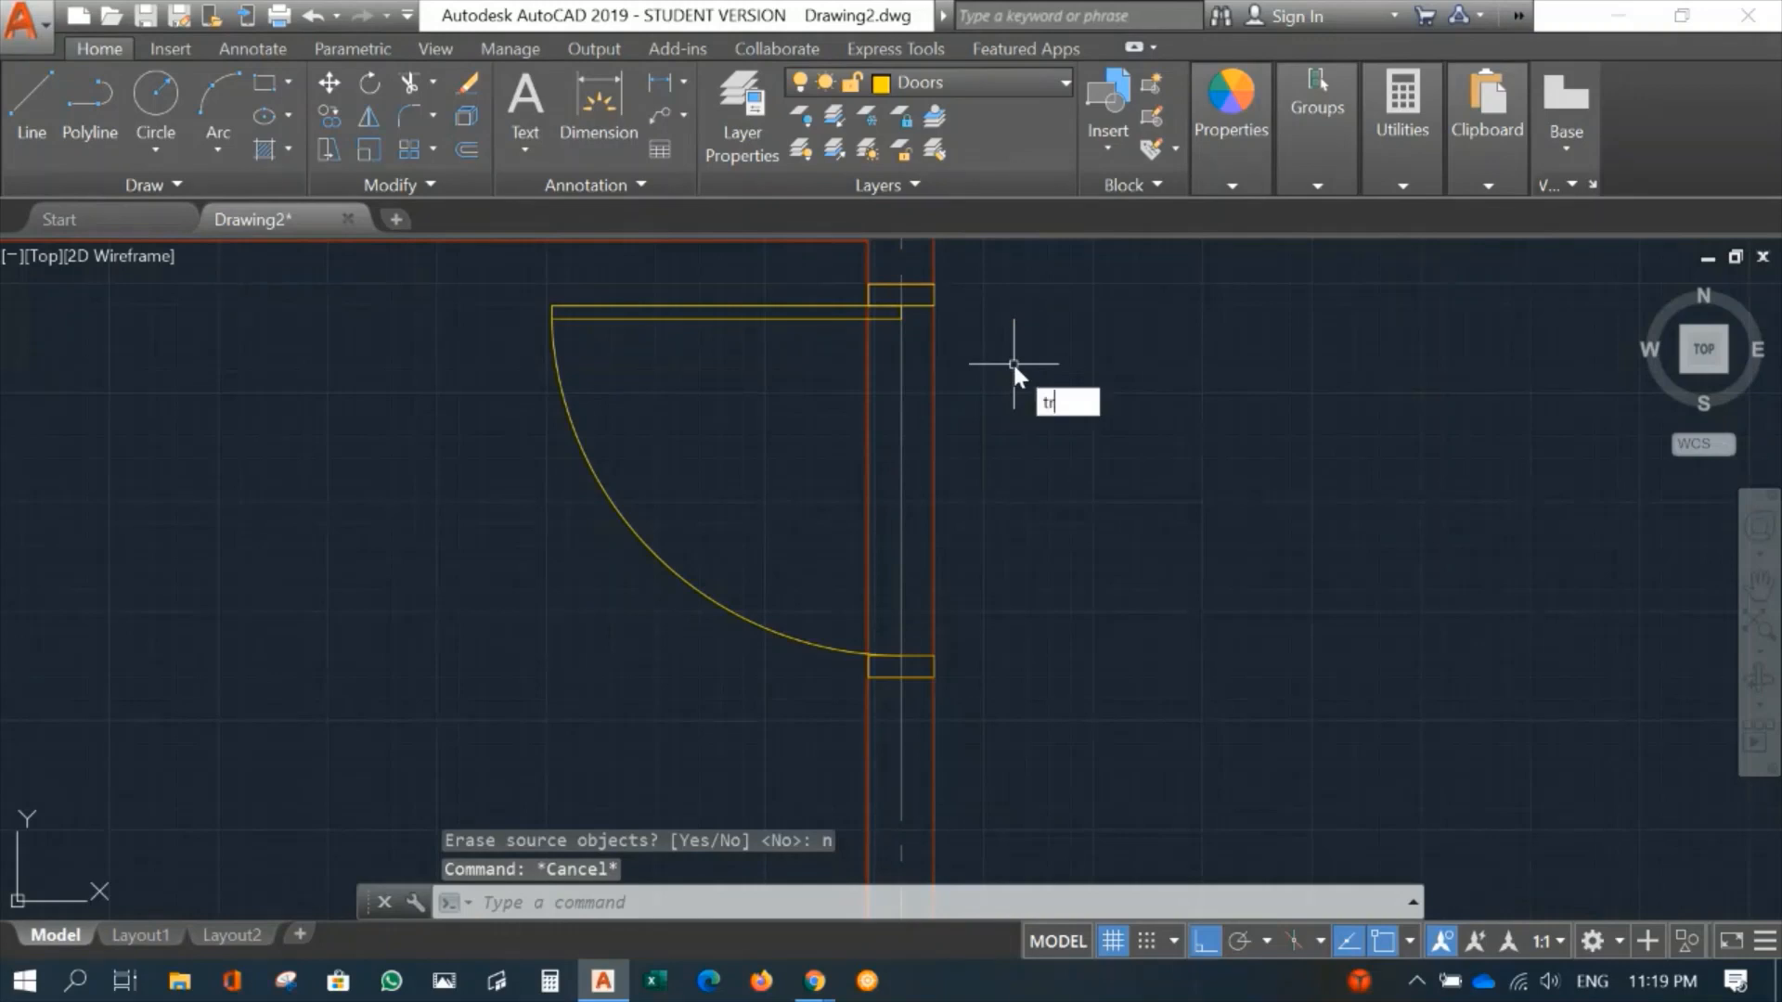
{"action": "key", "text": "Return"}
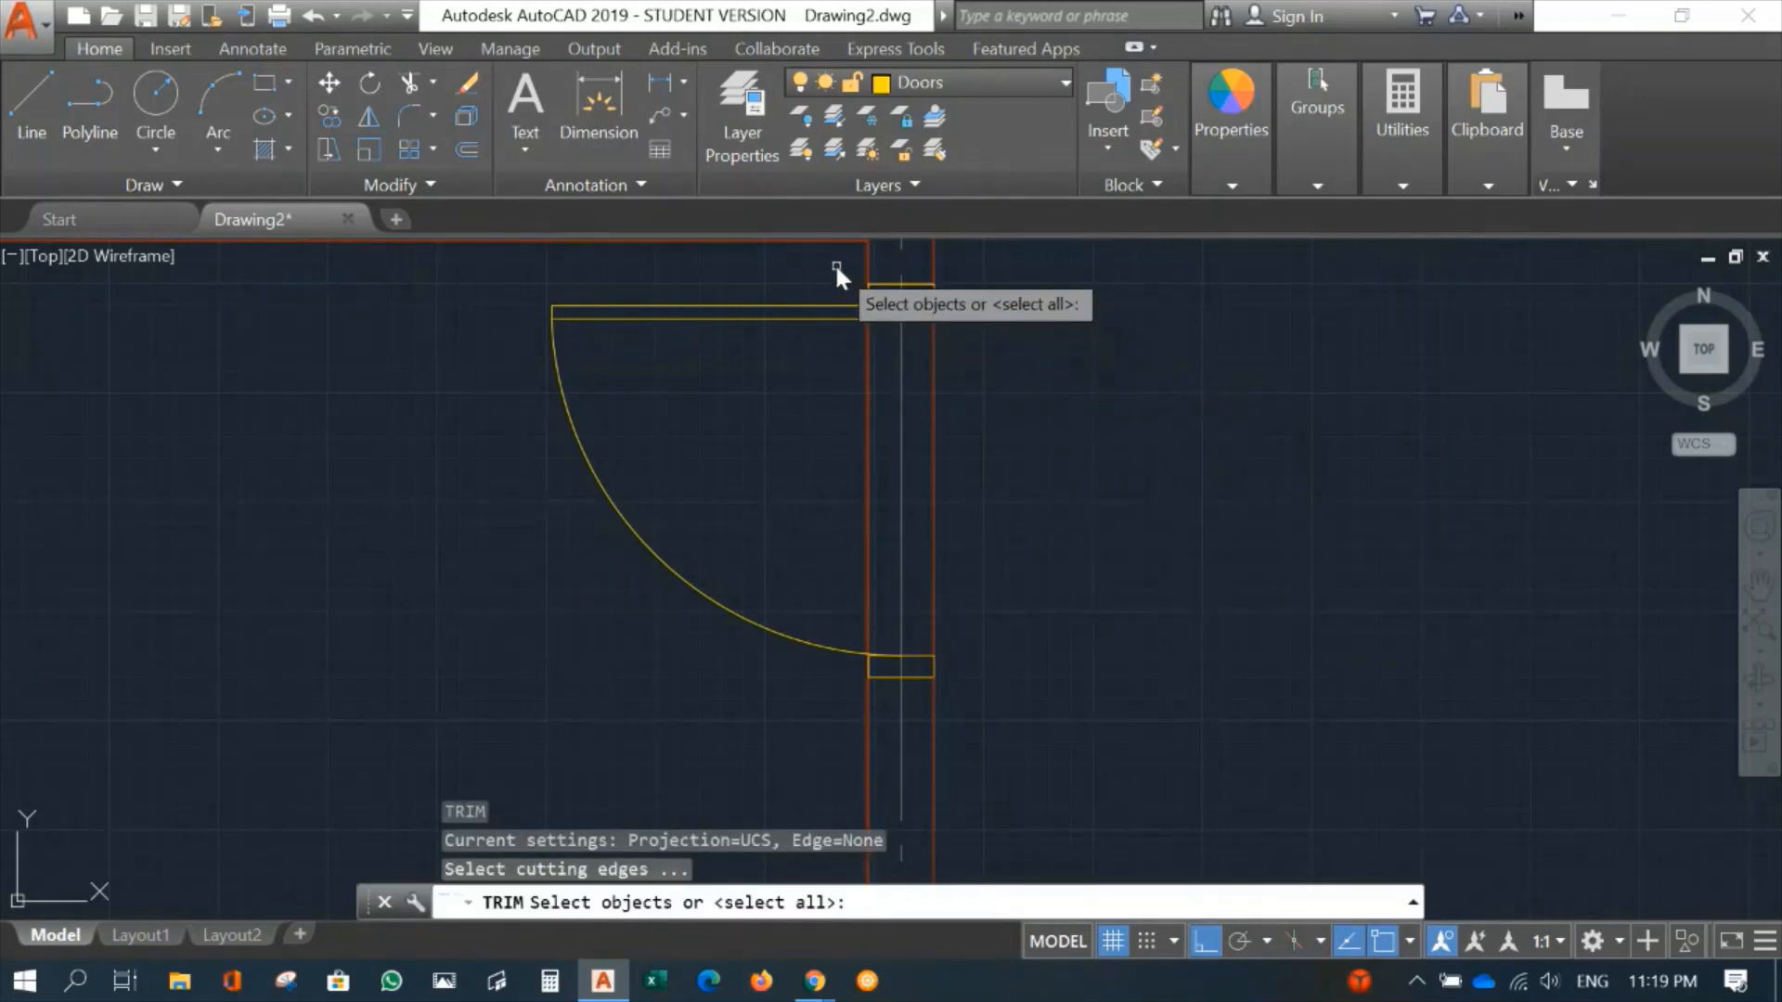
{"action": "left_click", "coordinate": [805, 262]}
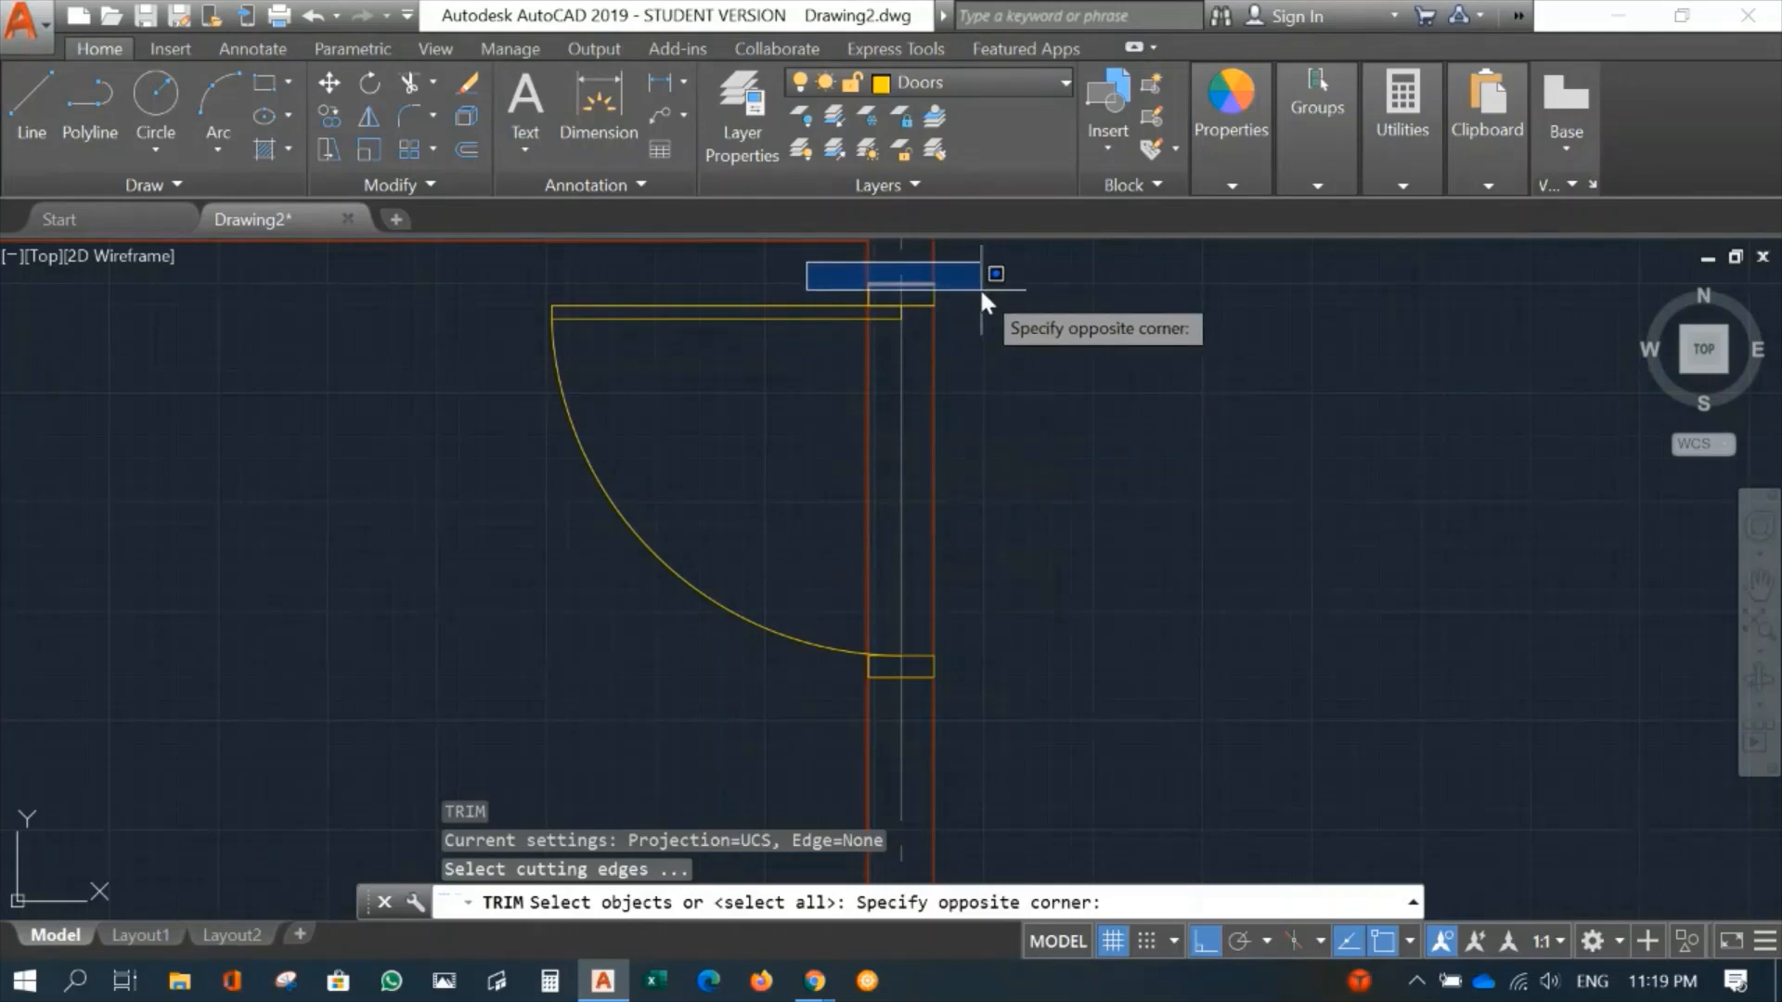
{"action": "left_click", "coordinate": [978, 283]}
{"action": "left_click", "coordinate": [832, 660]}
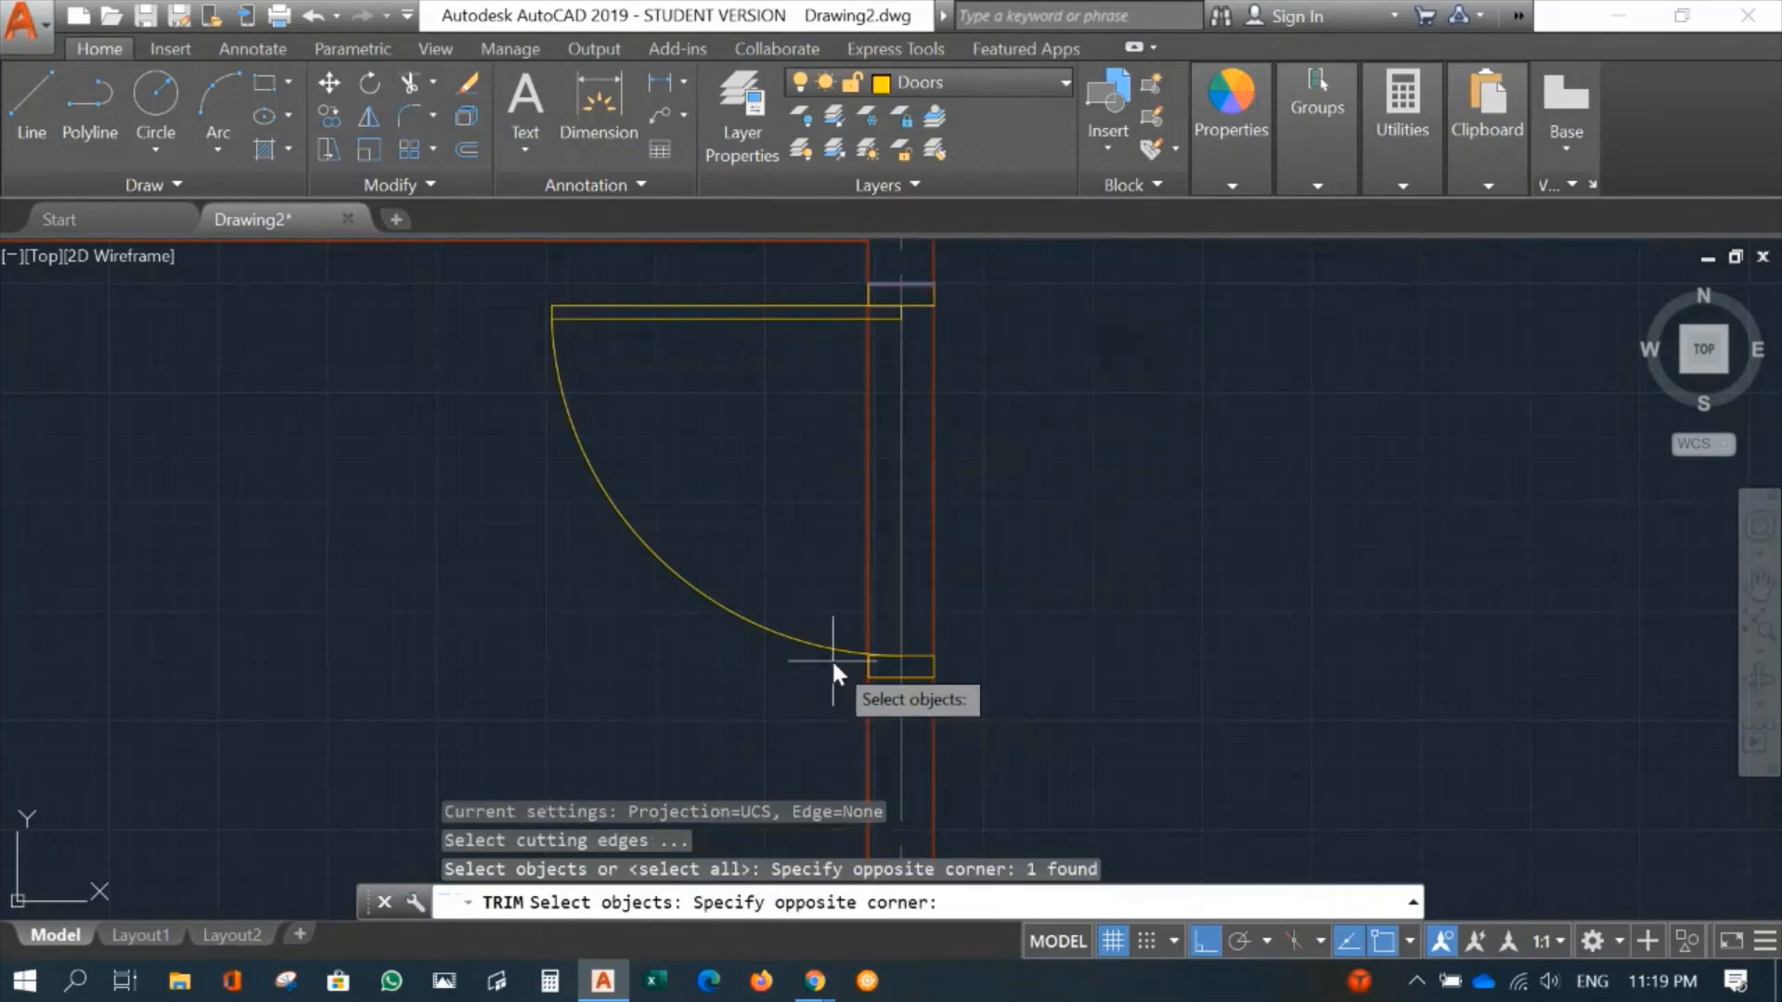
{"action": "left_click", "coordinate": [978, 683]}
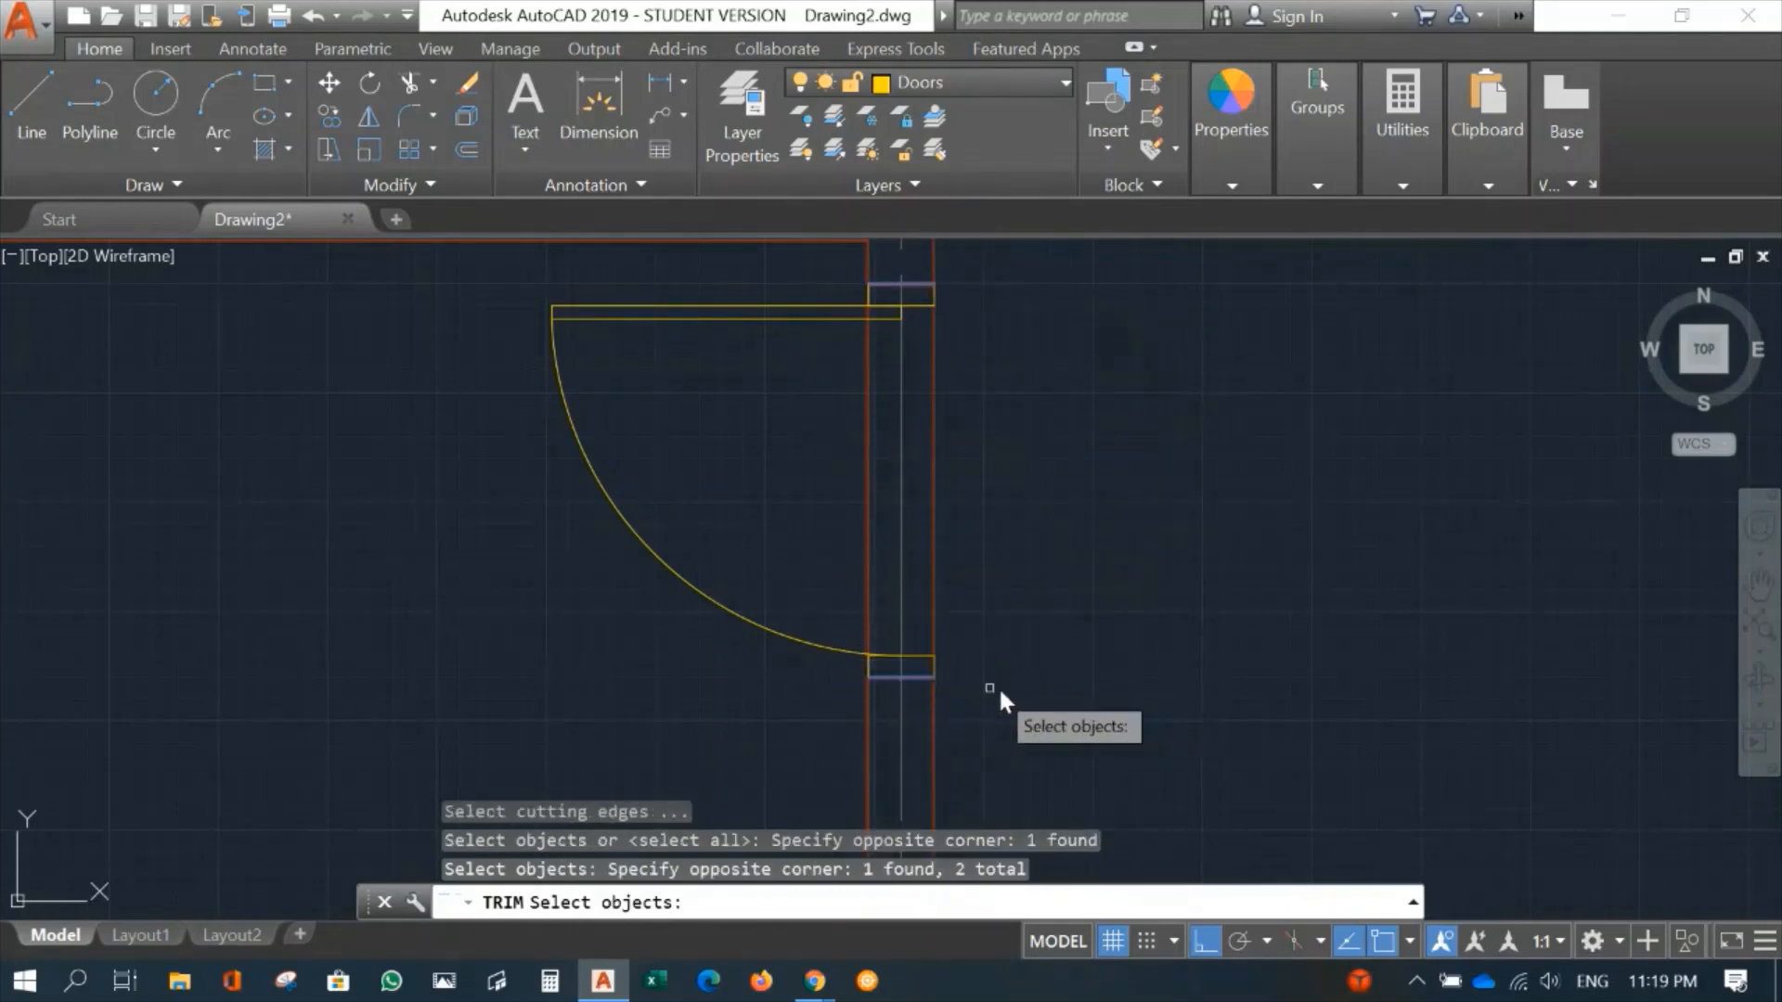
Step: Examine the selected outer frame edges against the wall lines and compare them with the frame of the door above grid 2
{"action": "scroll", "coordinate": [895, 705], "scroll_direction": "up", "scroll_amount": 5}
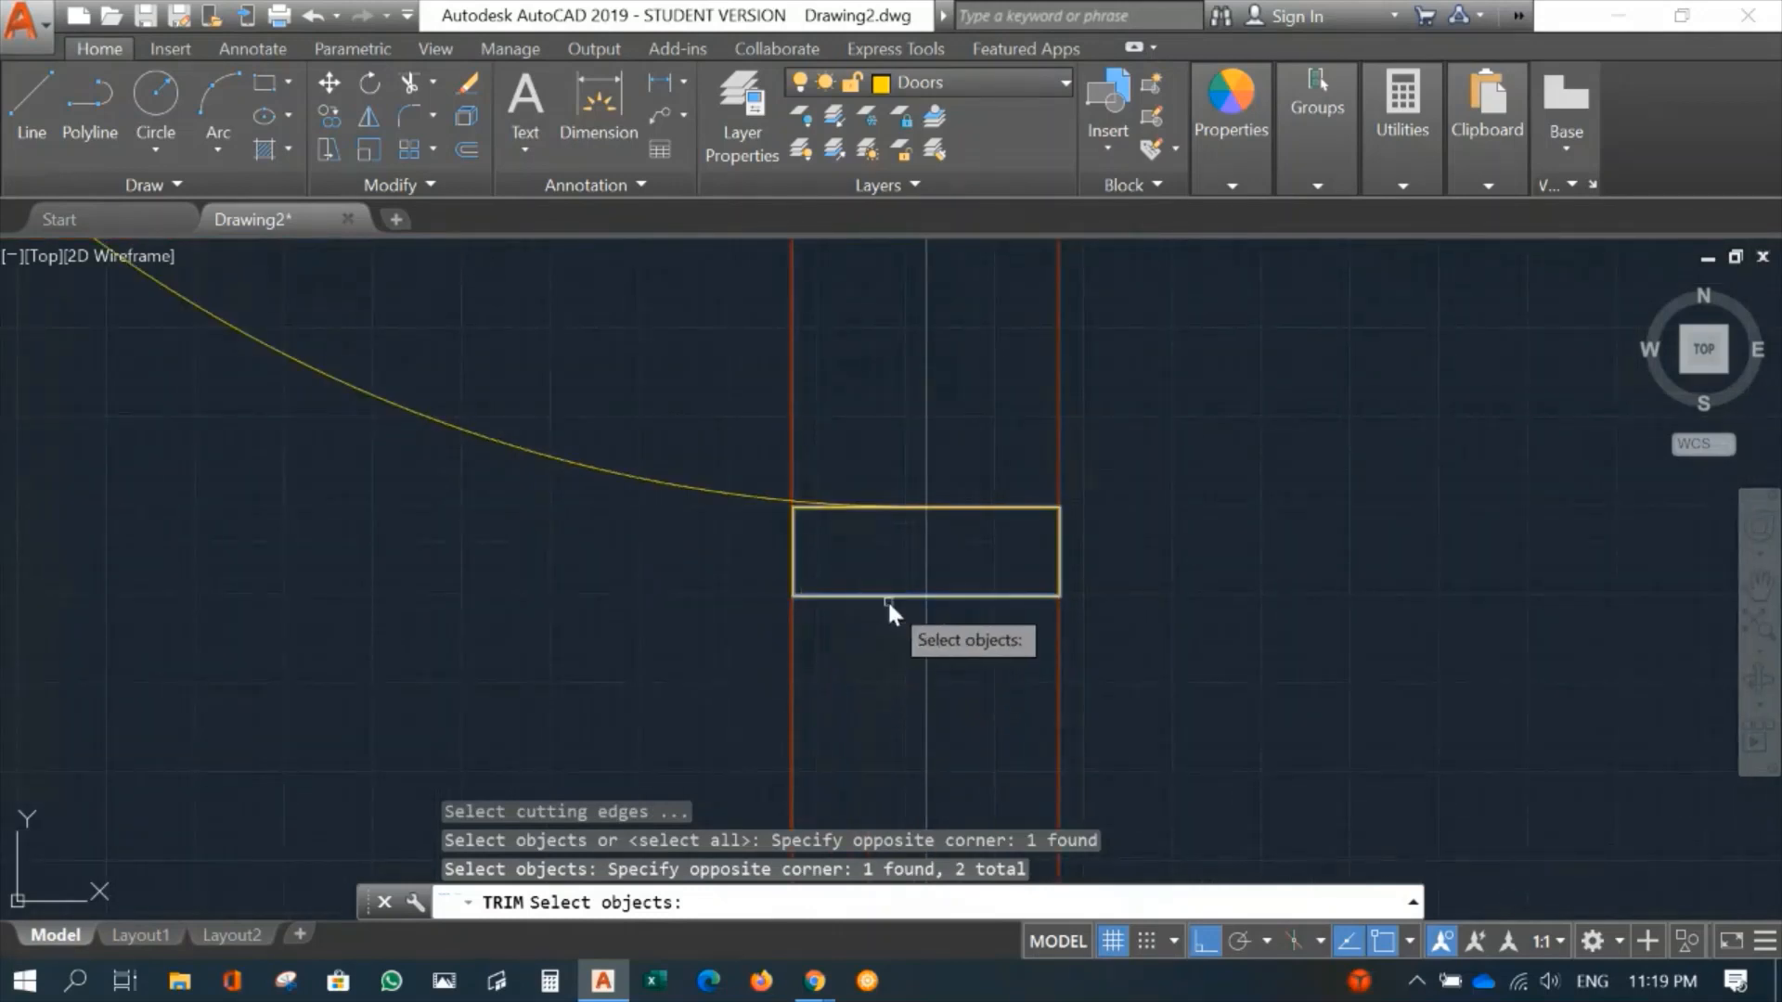
{"action": "middle_click_drag", "start_coordinate": [1294, 401], "coordinate": [1247, 858]}
{"action": "middle_click_drag", "start_coordinate": [1193, 445], "coordinate": [1198, 816]}
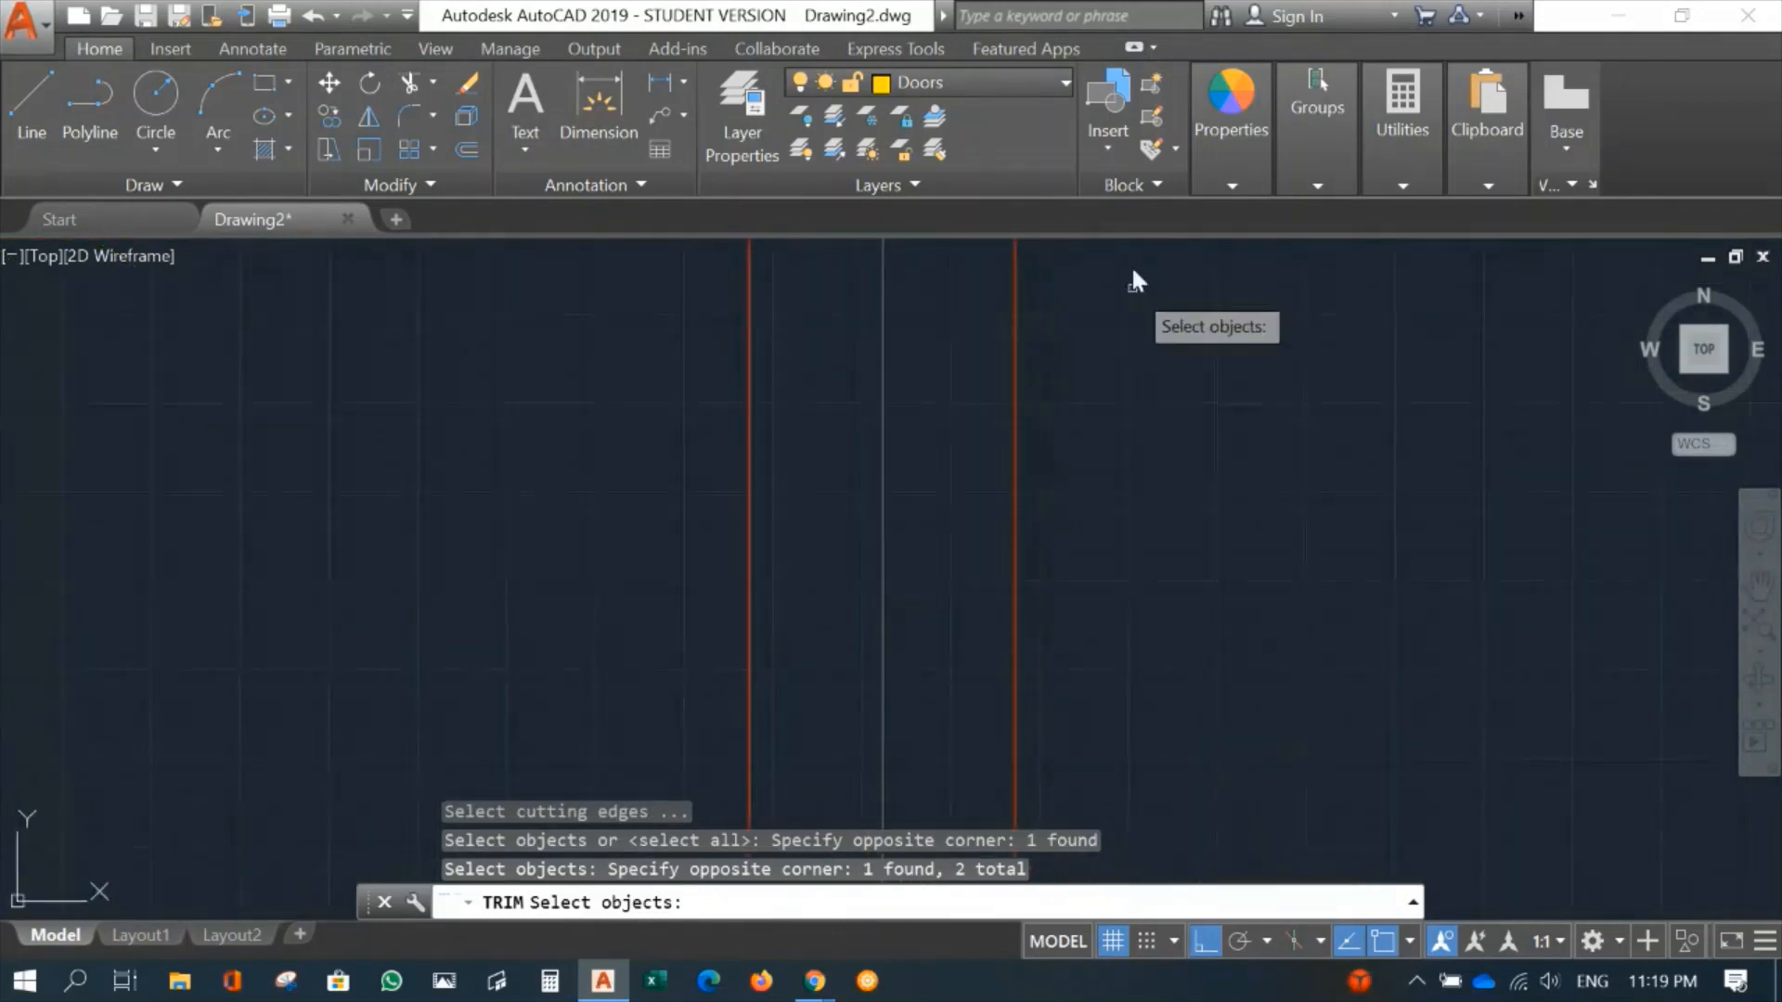
{"action": "scroll", "coordinate": [1132, 269], "scroll_direction": "down", "scroll_amount": 2}
{"action": "middle_click_drag", "start_coordinate": [1153, 293], "coordinate": [1208, 501]}
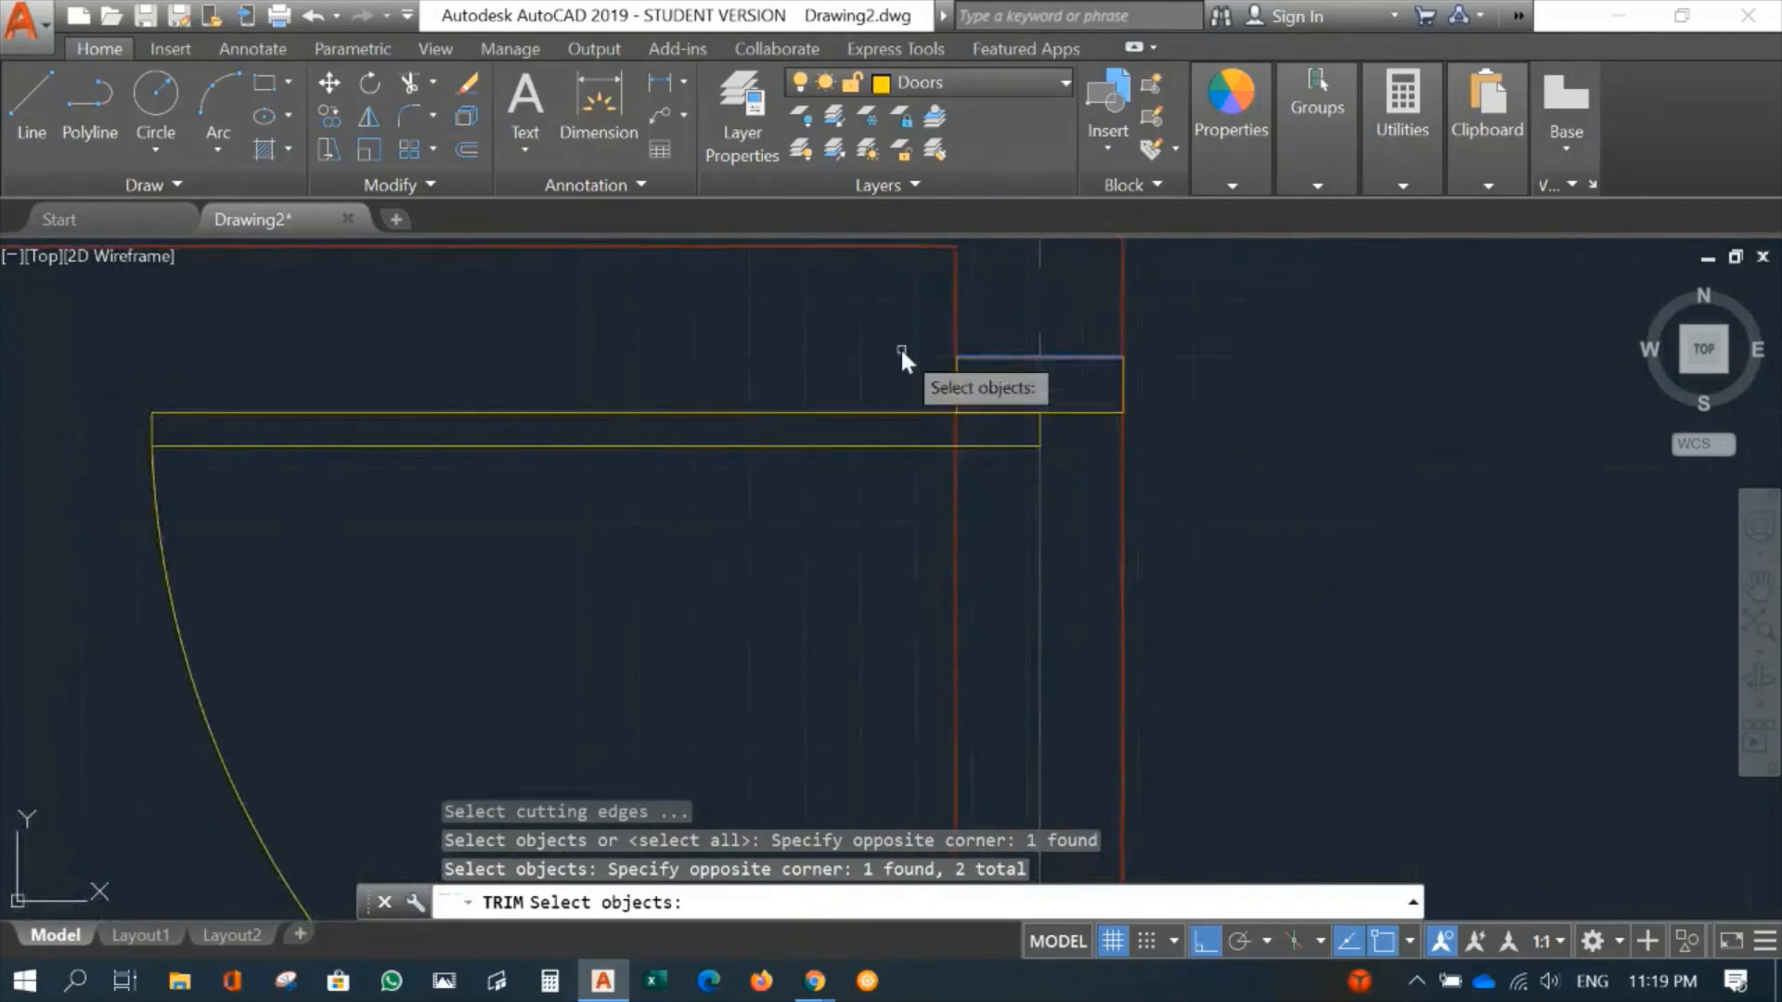
{"action": "middle_click_drag", "start_coordinate": [1136, 348], "coordinate": [1174, 784]}
{"action": "middle_click_drag", "start_coordinate": [1179, 501], "coordinate": [1171, 610]}
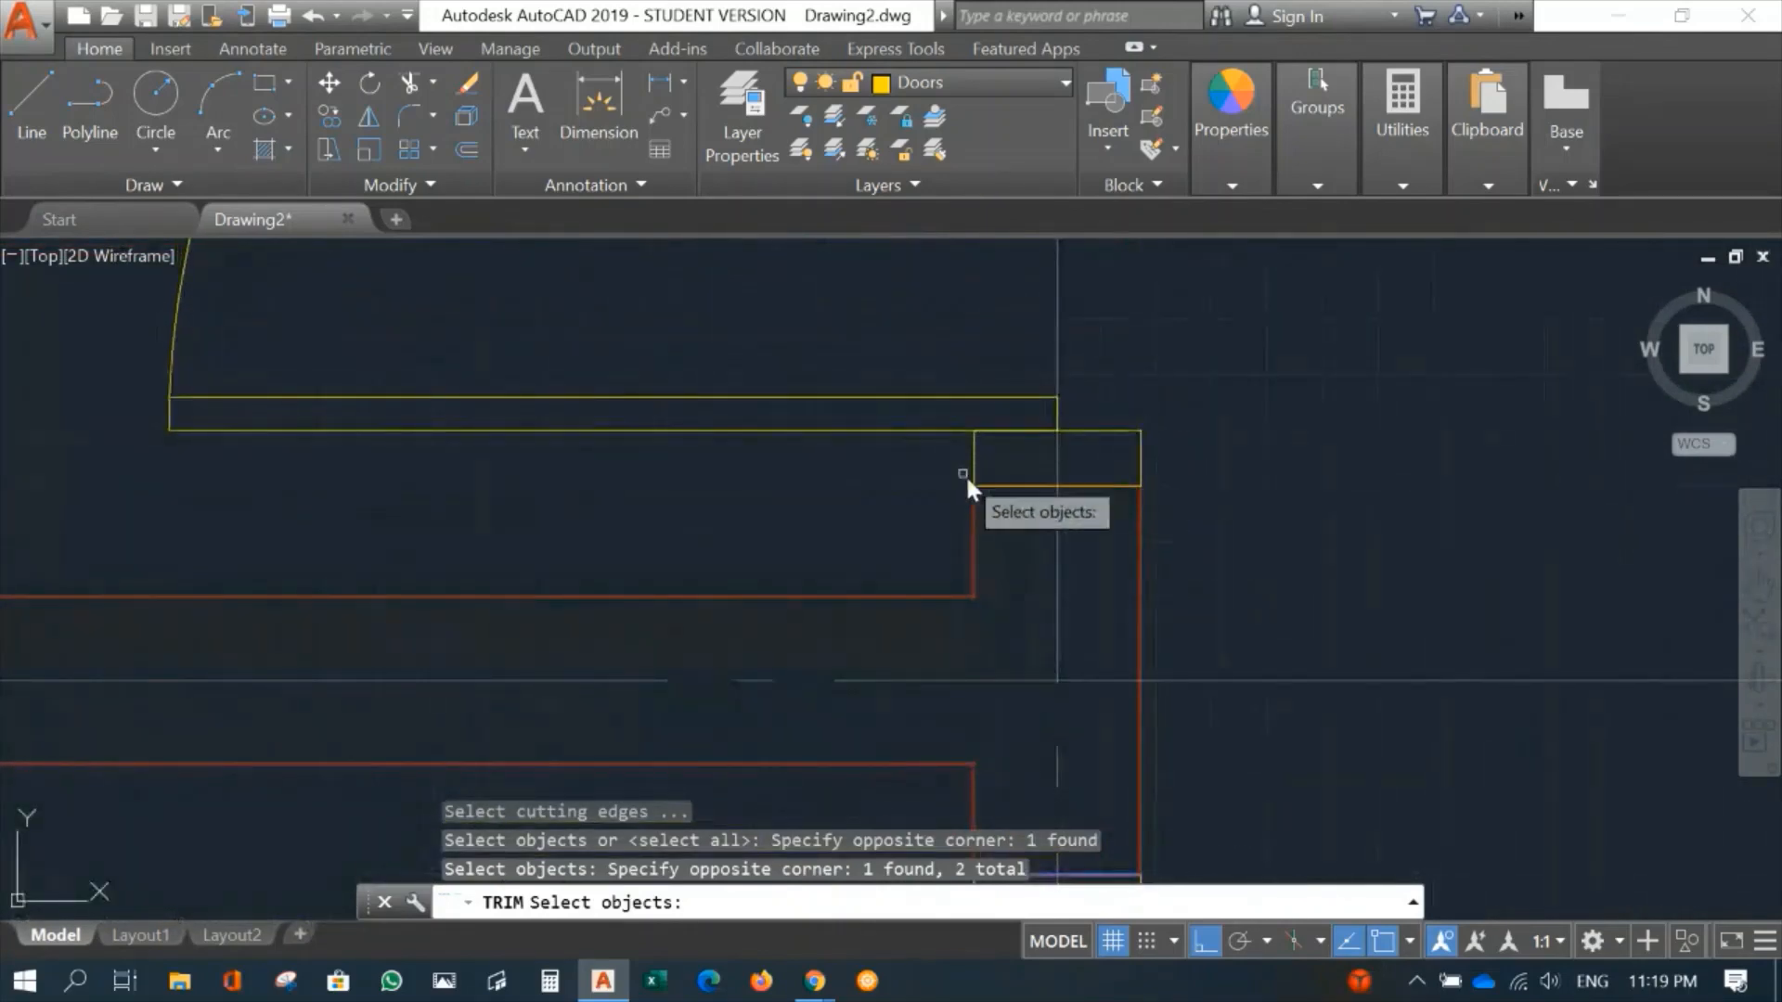
{"action": "middle_click_drag", "start_coordinate": [1301, 830], "coordinate": [1144, 274]}
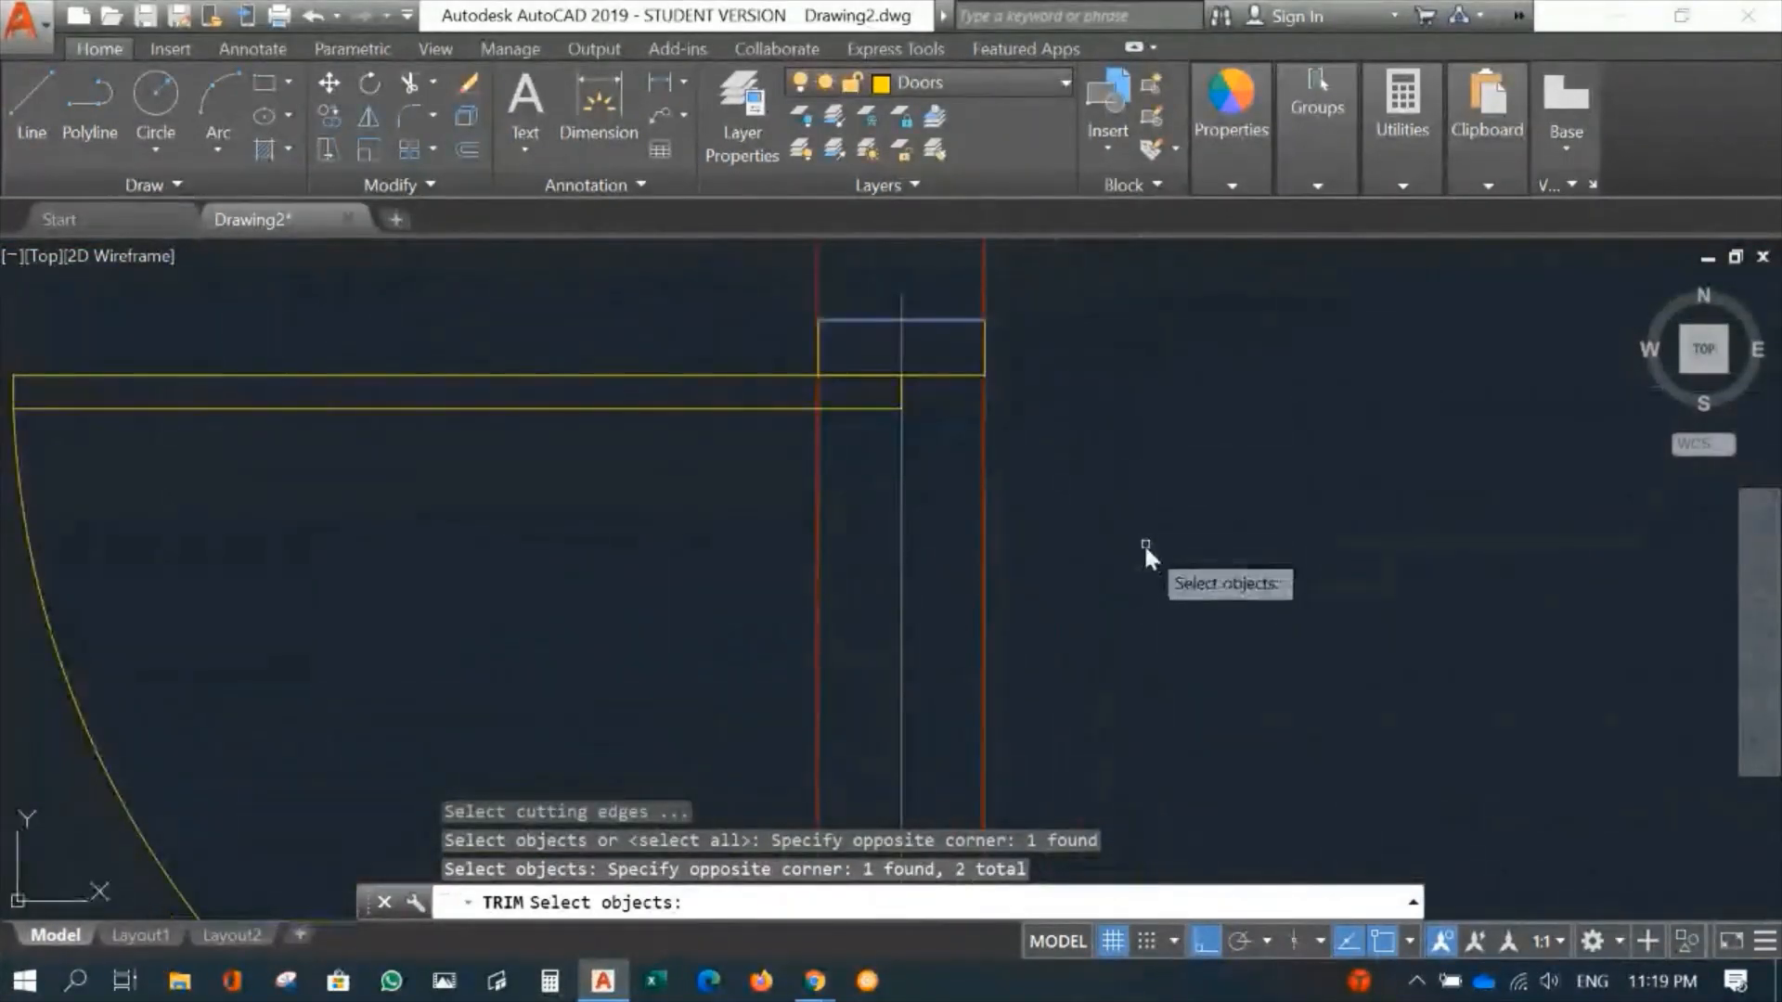
{"action": "mouse_move", "coordinate": [1133, 716]}
{"action": "middle_mouse_down"}
{"action": "mouse_move", "coordinate": [1212, 299]}
{"action": "mouse_move", "coordinate": [1101, 449]}
{"action": "middle_mouse_up"}
{"action": "scroll", "coordinate": [1208, 343], "scroll_direction": "down", "scroll_amount": 2}
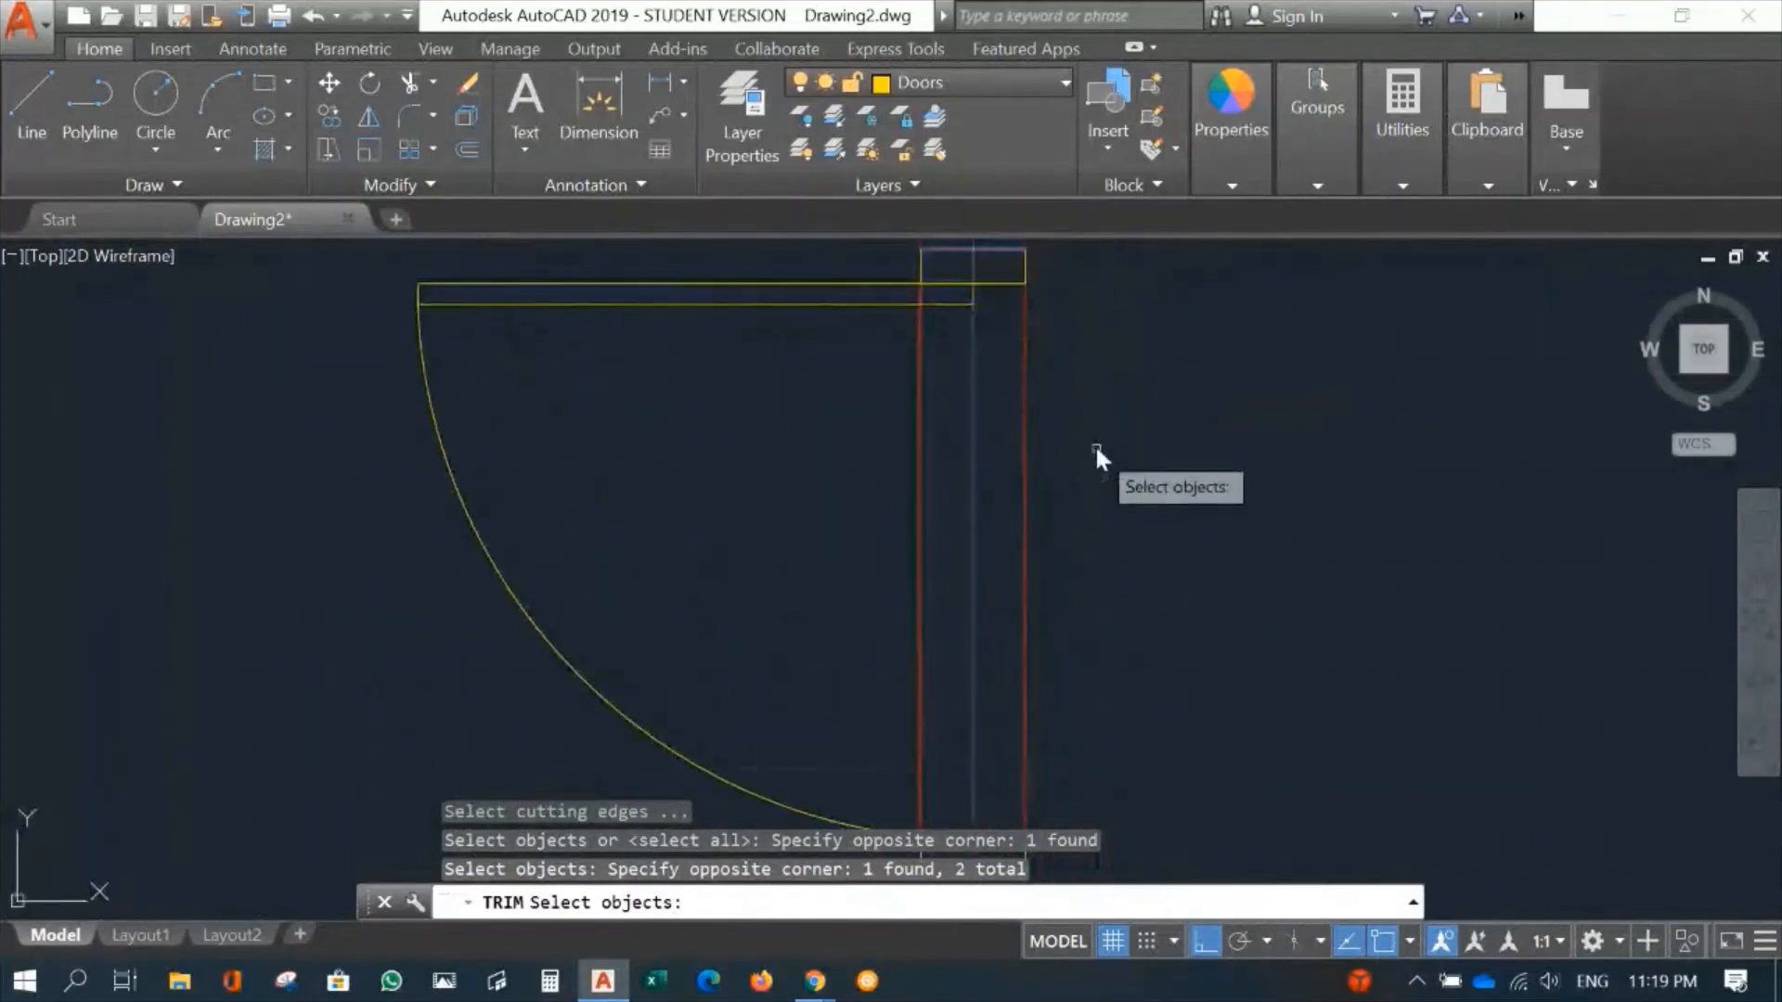
{"action": "scroll", "coordinate": [1097, 445], "scroll_direction": "down", "scroll_amount": 2}
Step: Trim the middle wall lines between the two frames of the lower single door to open the doorway
{"action": "key", "text": "Return"}
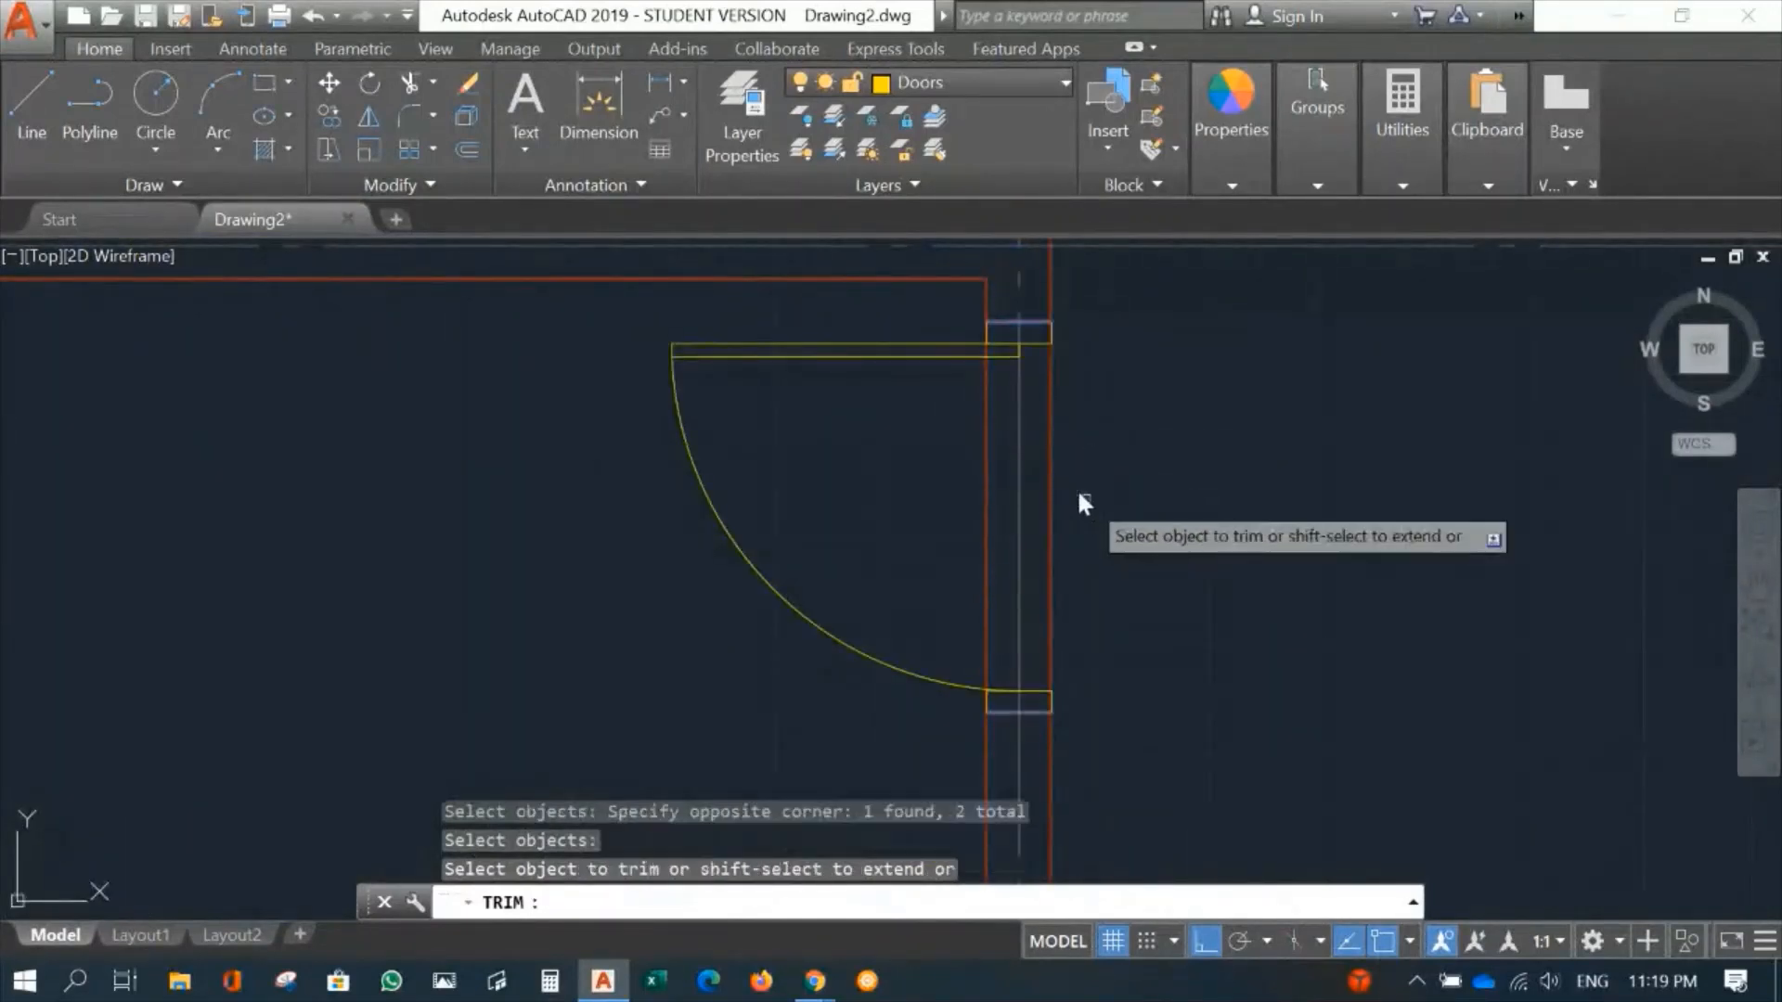
{"action": "left_click", "coordinate": [986, 483]}
{"action": "key", "text": "Return"}
Step: Examine the door openings in the whole plan and the middle wall between grids 2 and 3
{"action": "scroll", "coordinate": [1207, 473], "scroll_direction": "down", "scroll_amount": 4}
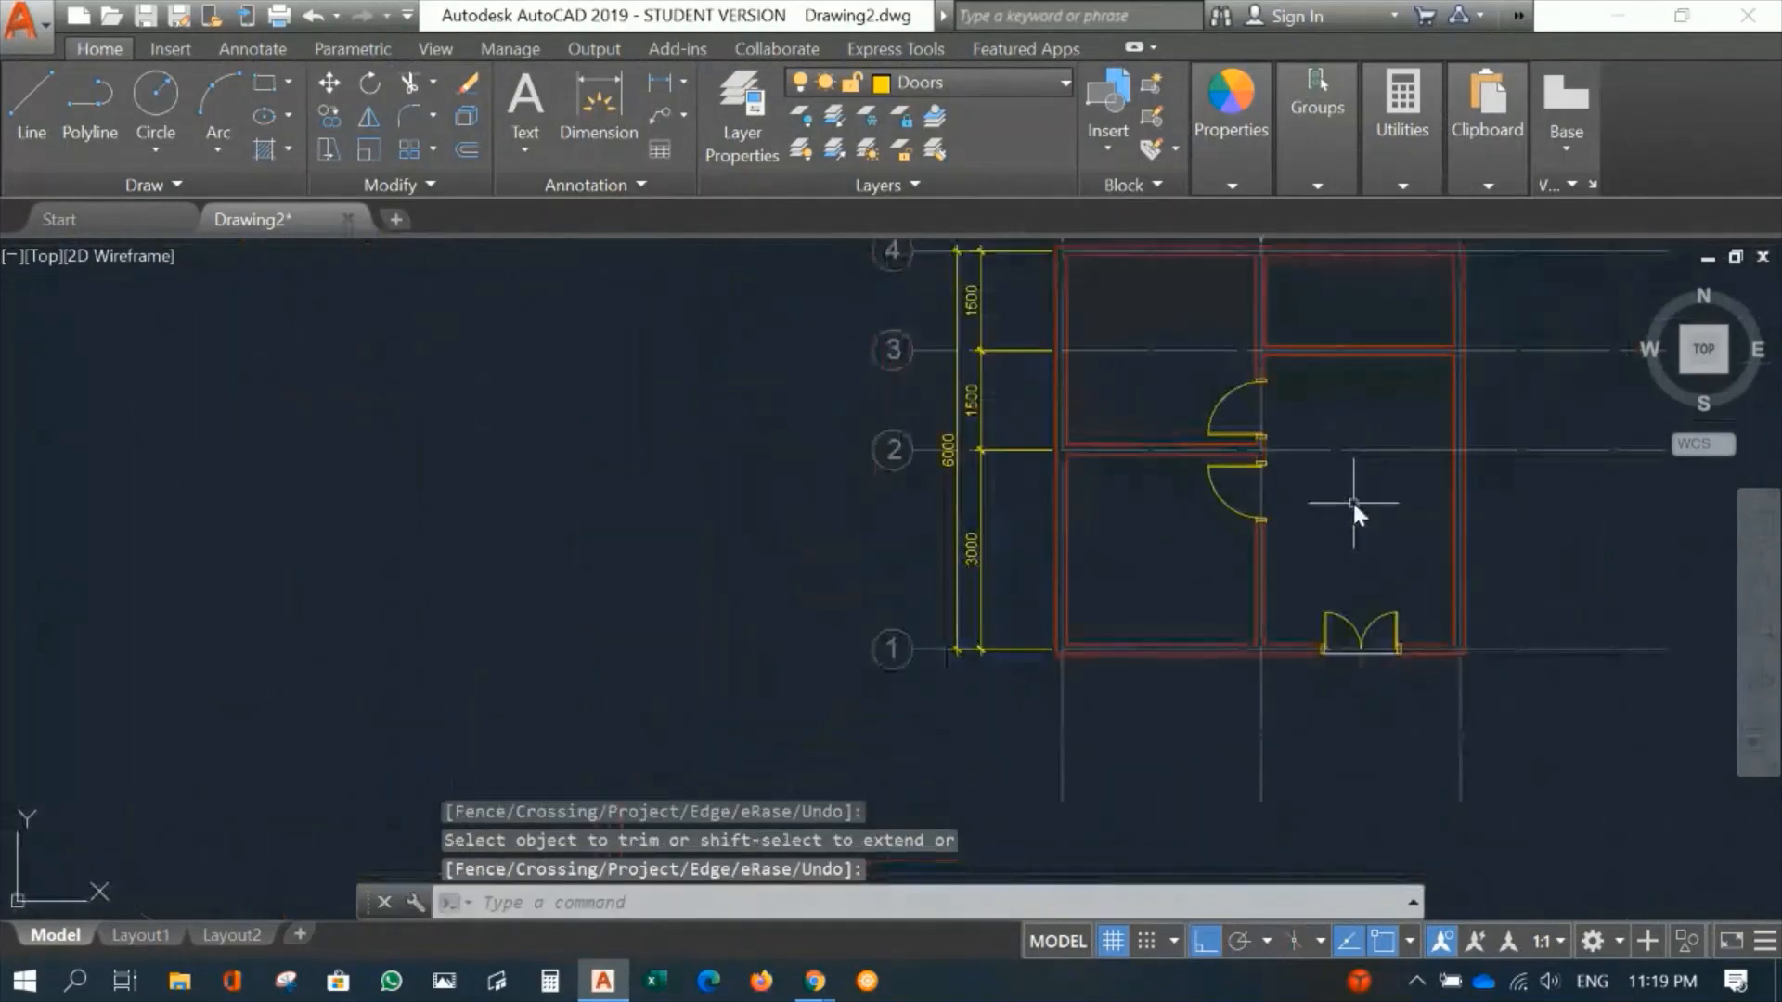
{"action": "mouse_move", "coordinate": [1356, 521]}
{"action": "middle_mouse_down"}
{"action": "mouse_move", "coordinate": [1244, 601]}
{"action": "mouse_move", "coordinate": [1194, 561]}
{"action": "middle_mouse_up"}
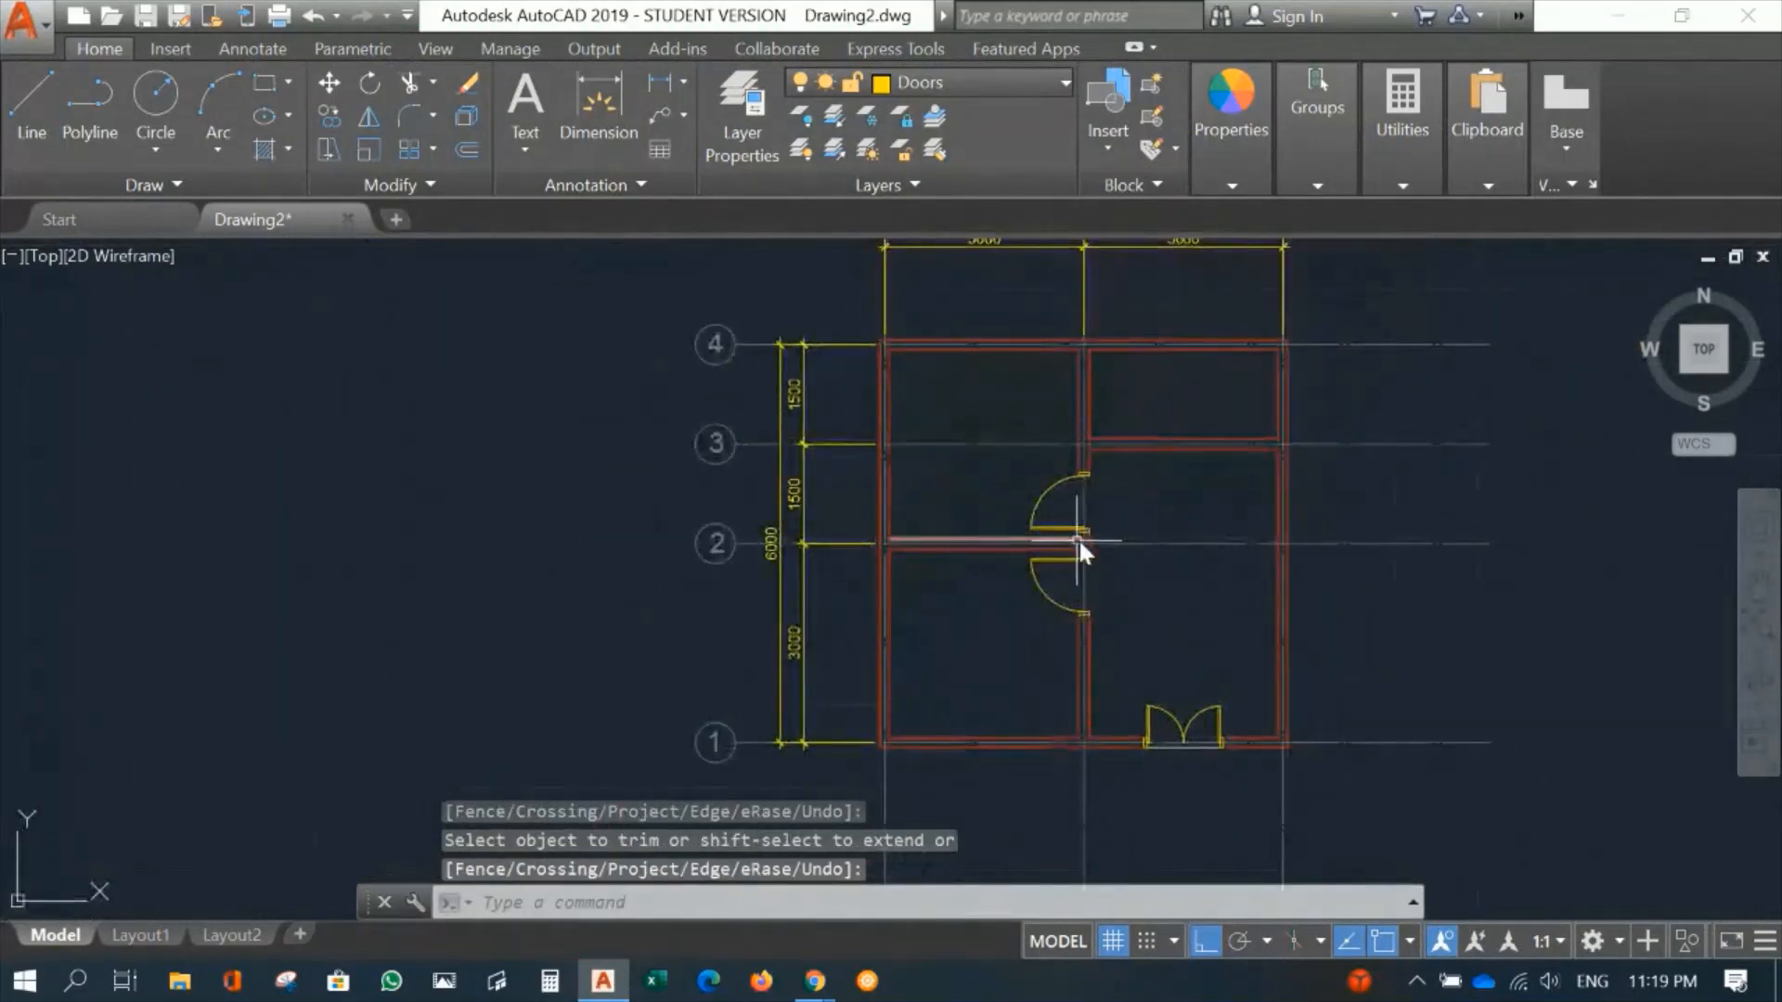
{"action": "scroll", "coordinate": [1146, 542], "scroll_direction": "up", "scroll_amount": 2}
{"action": "middle_click_drag", "start_coordinate": [1099, 427], "coordinate": [1086, 605]}
{"action": "scroll", "coordinate": [1119, 505], "scroll_direction": "up", "scroll_amount": 5}
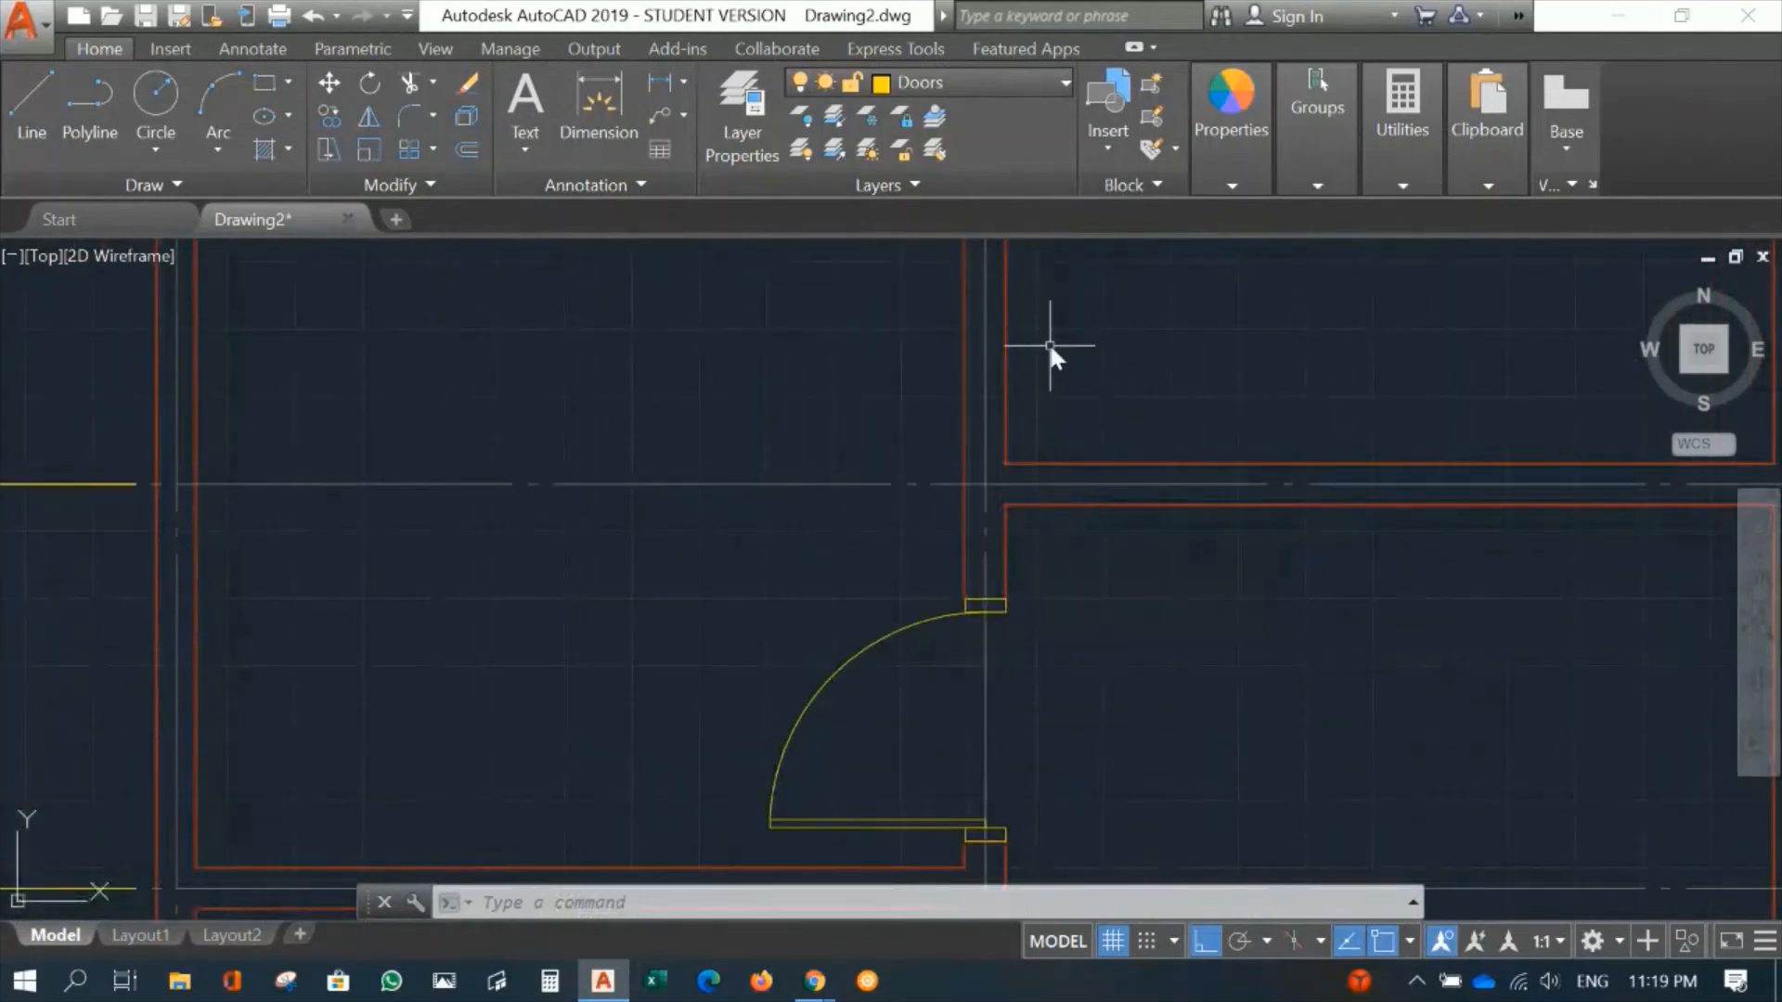
{"action": "middle_click_drag", "start_coordinate": [1044, 650], "coordinate": [1177, 470]}
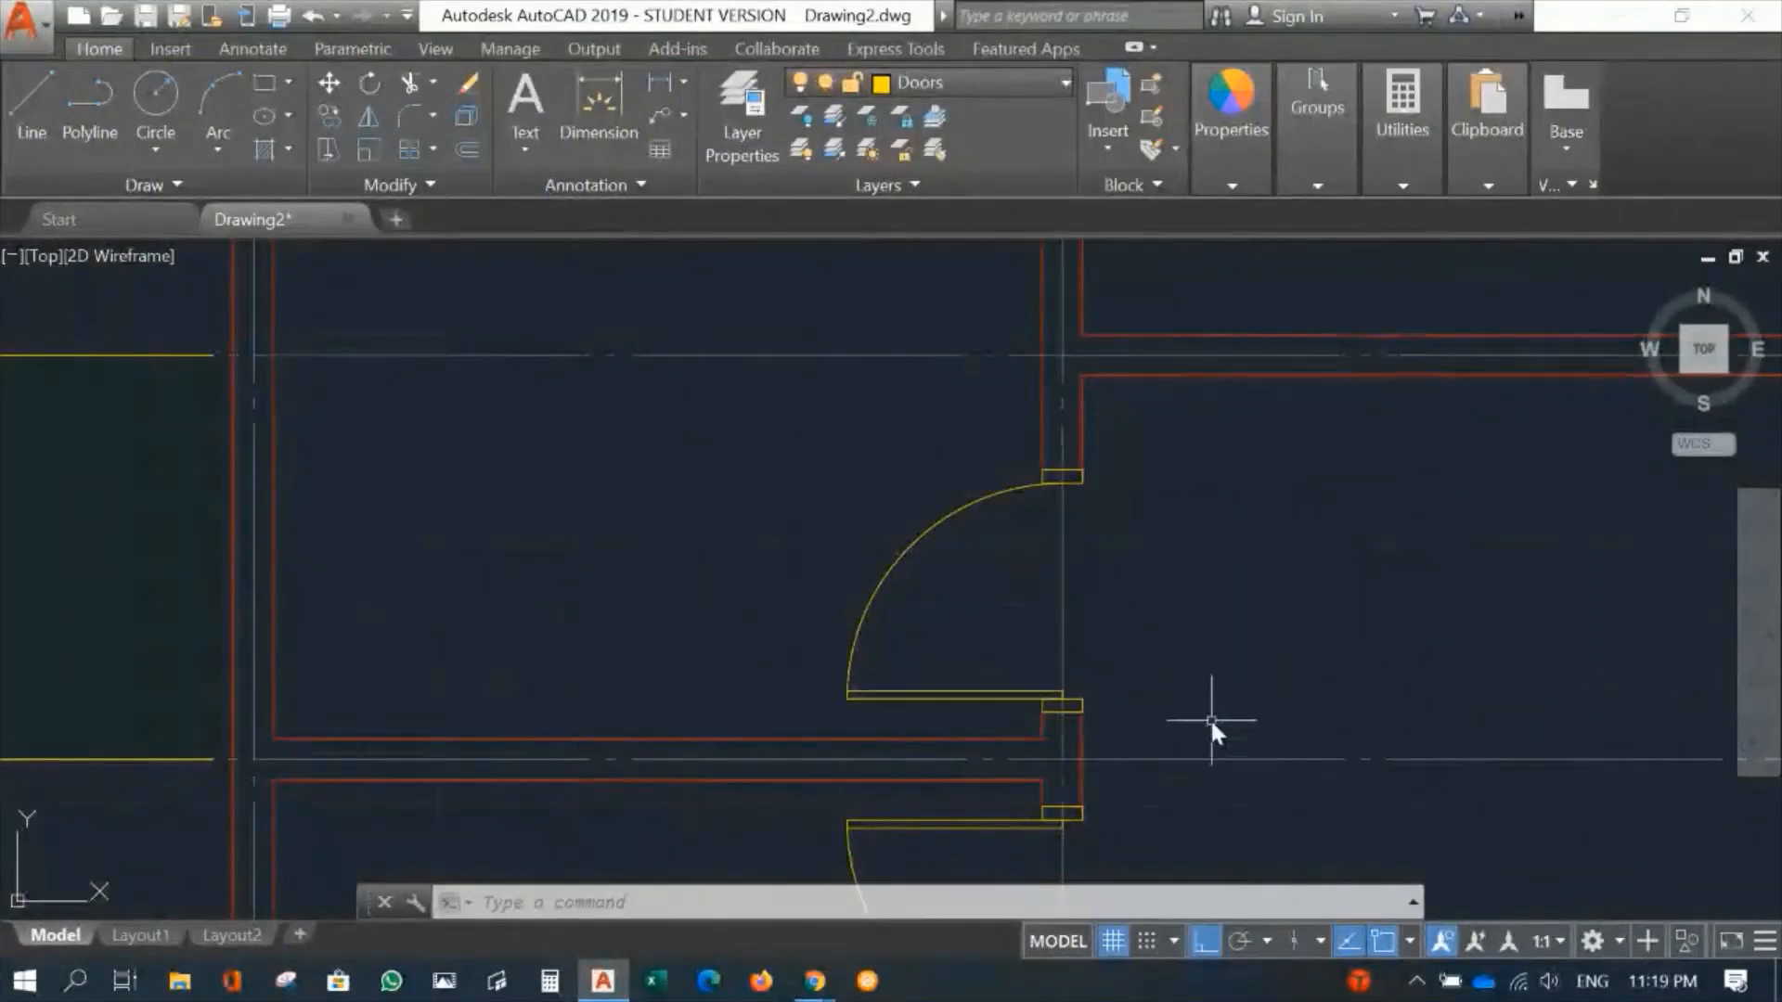
Step: Copy the door between grids 2 and 3 from its lower jamb's lower-right corner onto the left wall face above grid 3, using Nearest snap
{"action": "type", "text": "CO"}
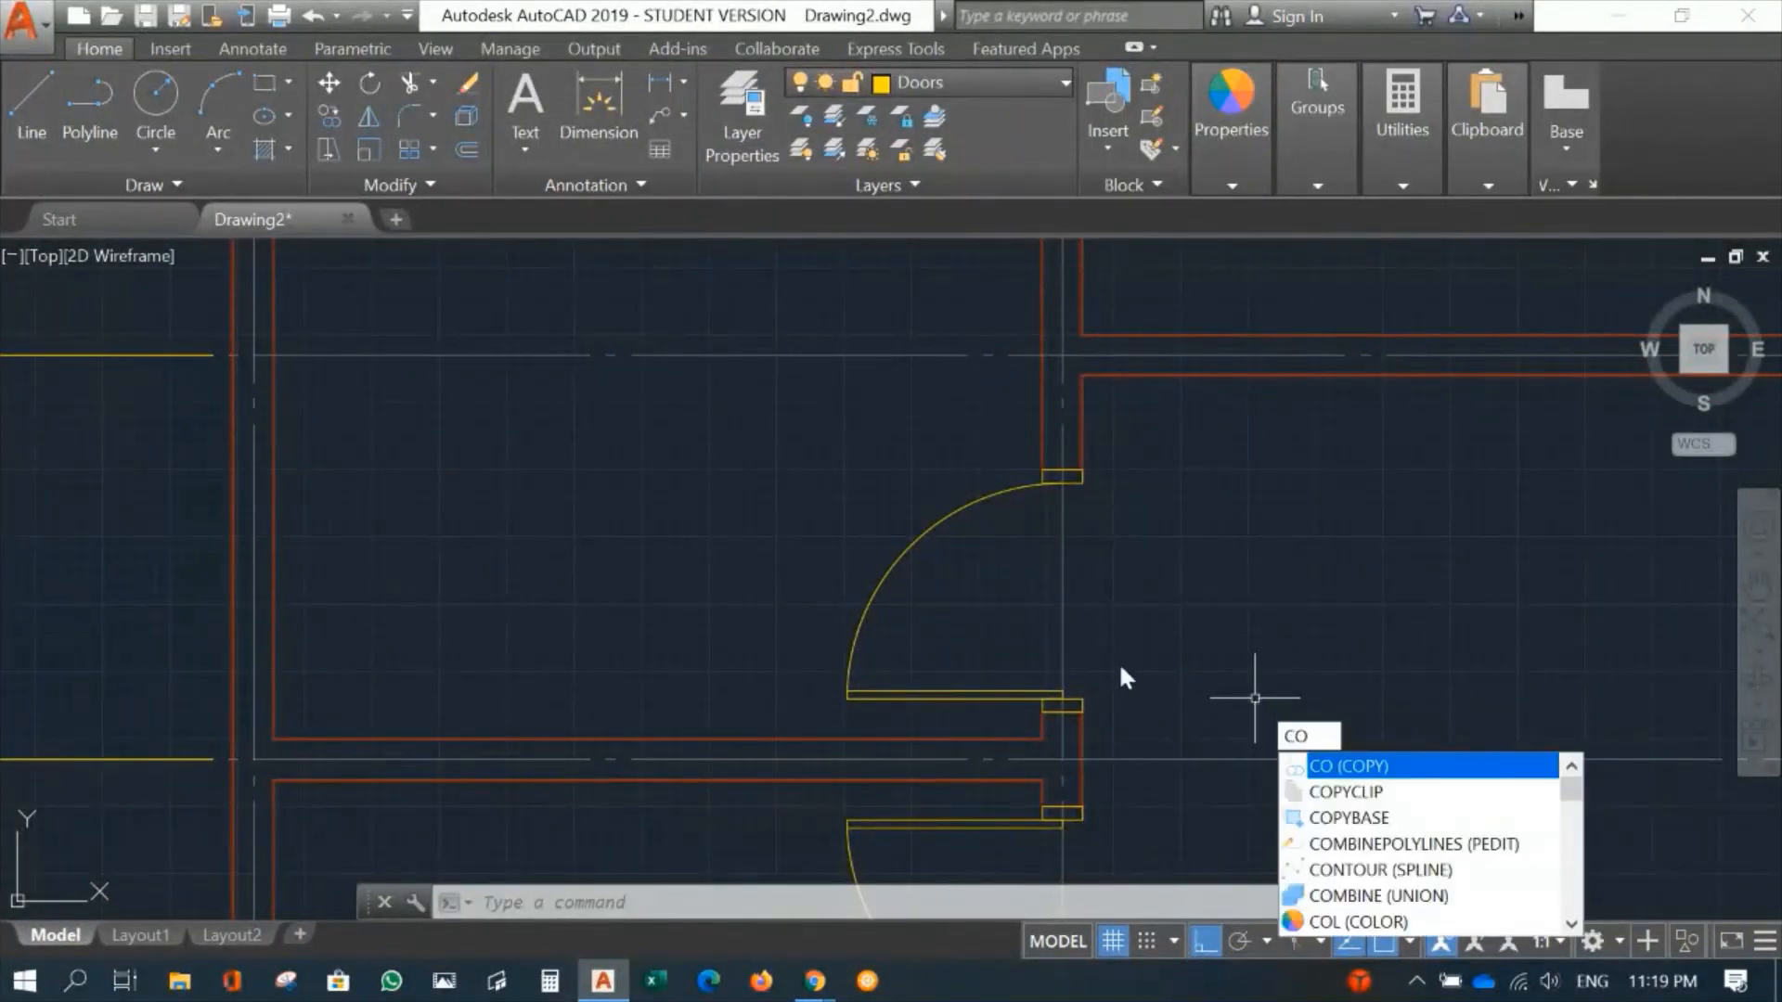
{"action": "key", "text": "Return"}
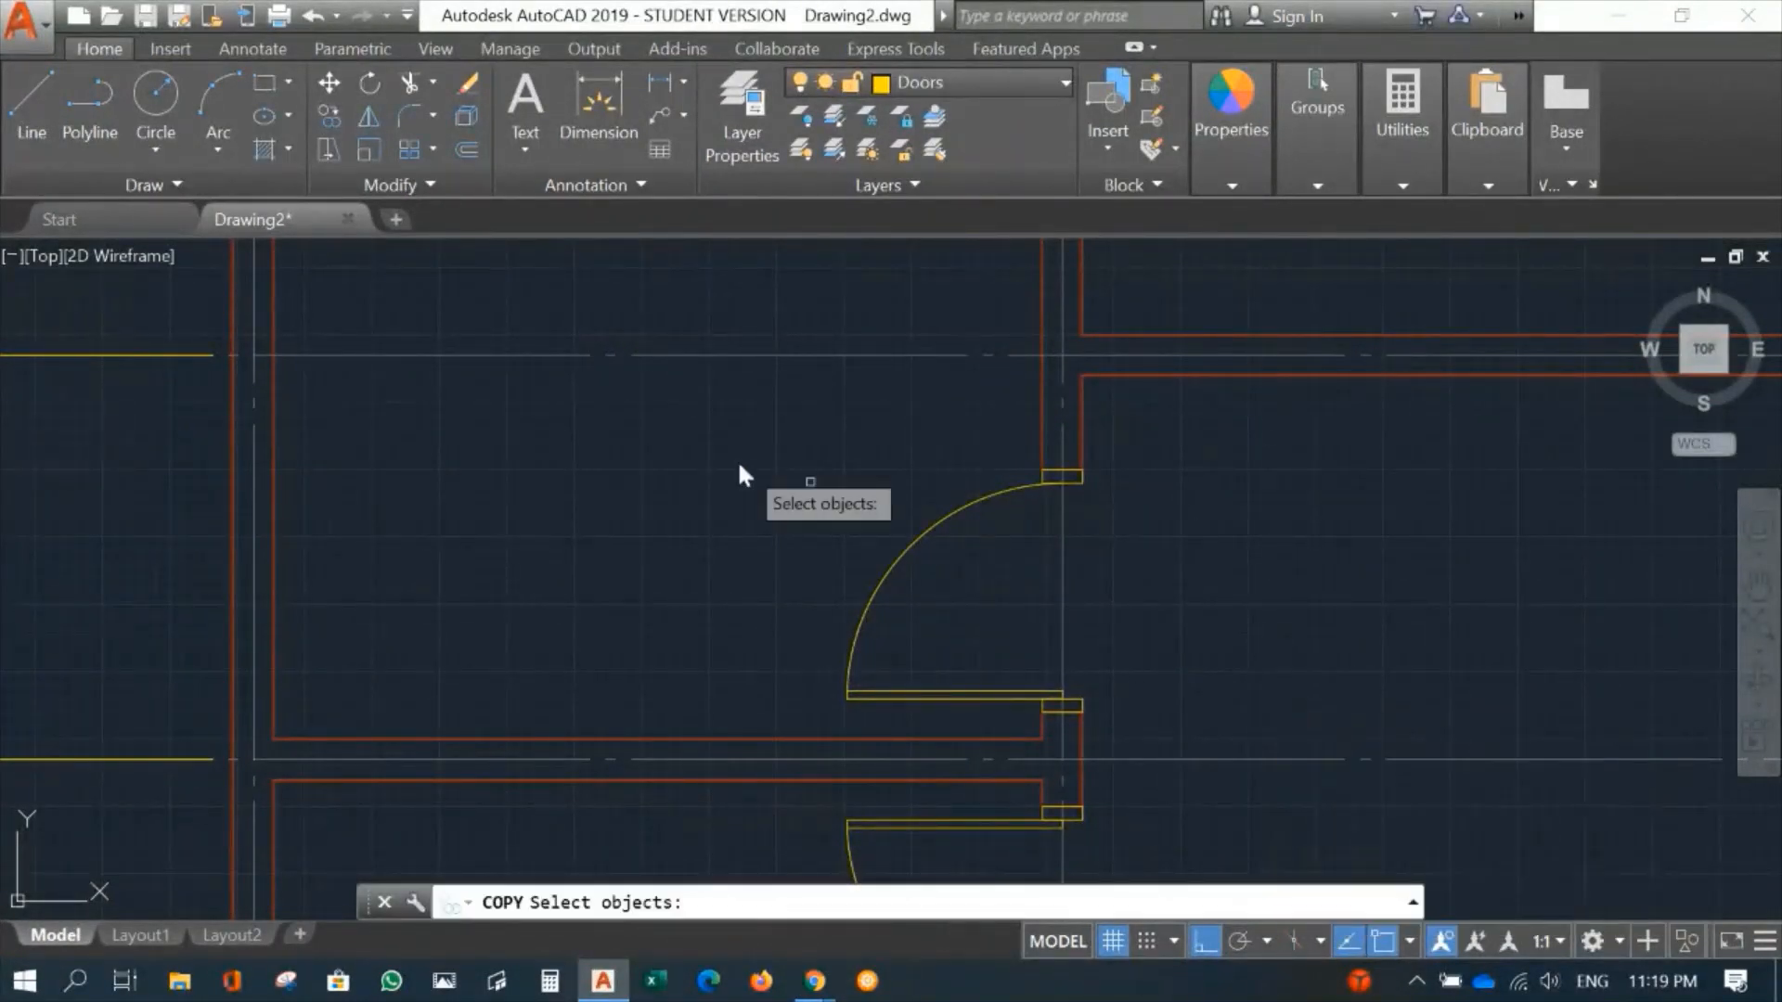
{"action": "left_click", "coordinate": [709, 445]}
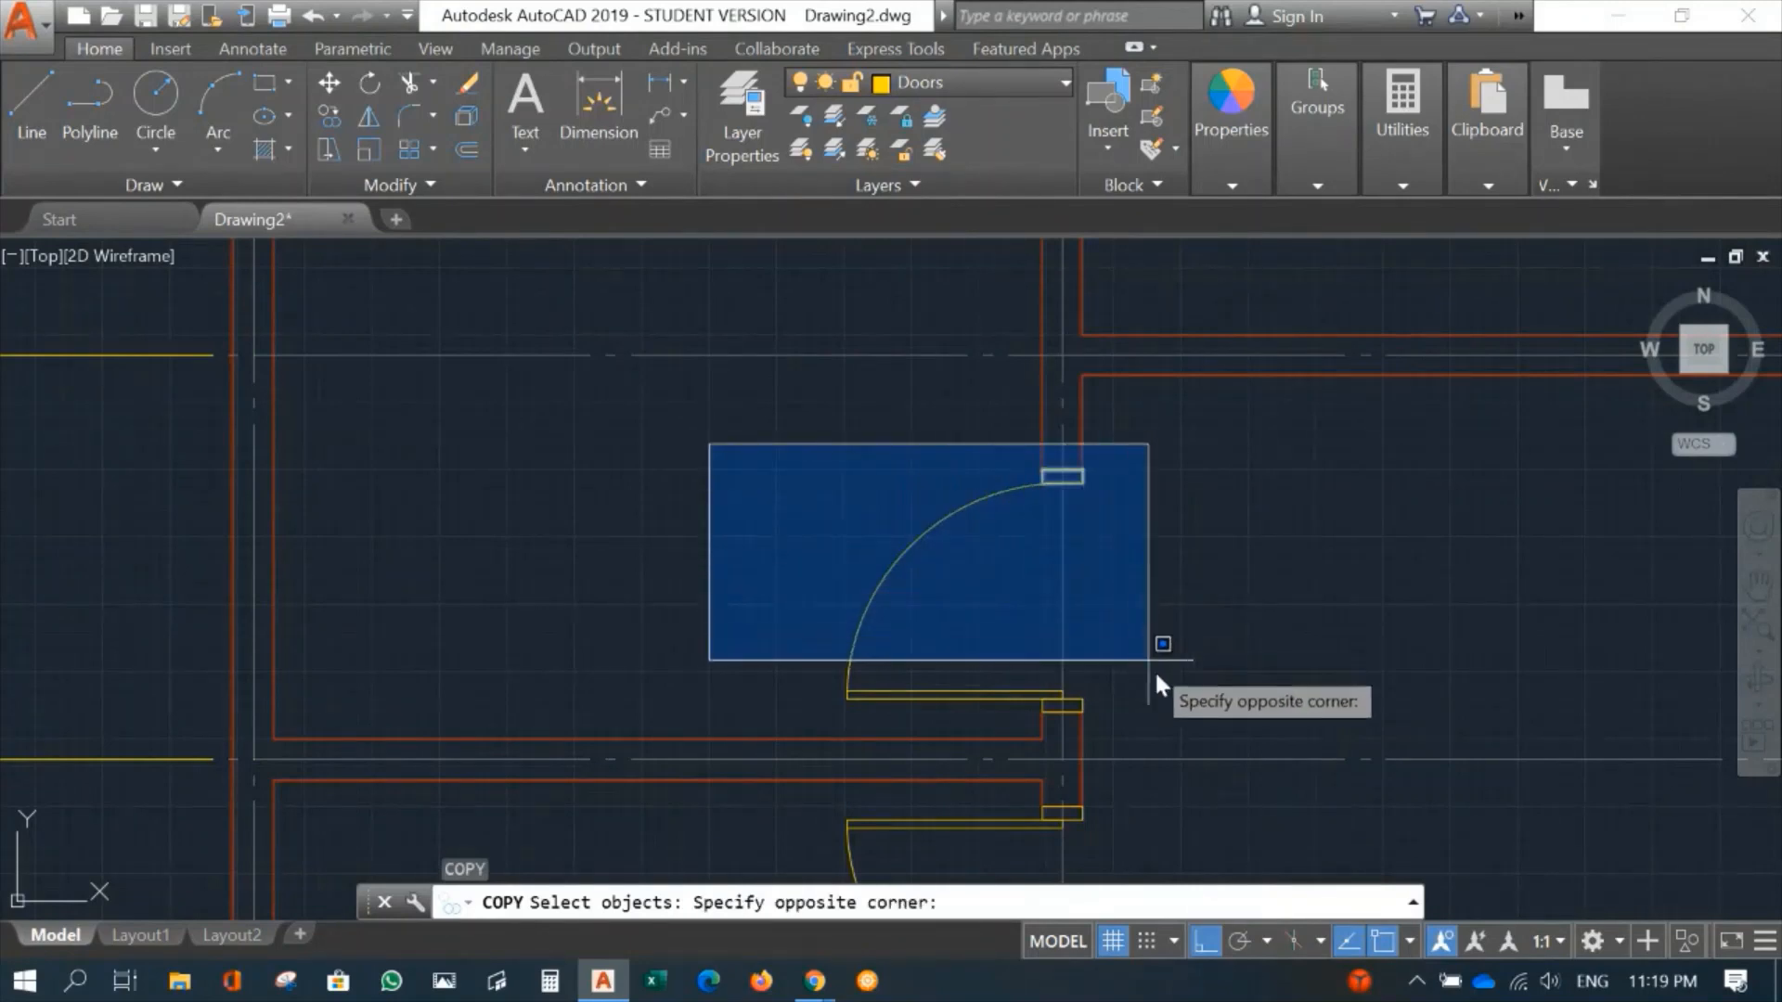
{"action": "left_click", "coordinate": [1177, 721]}
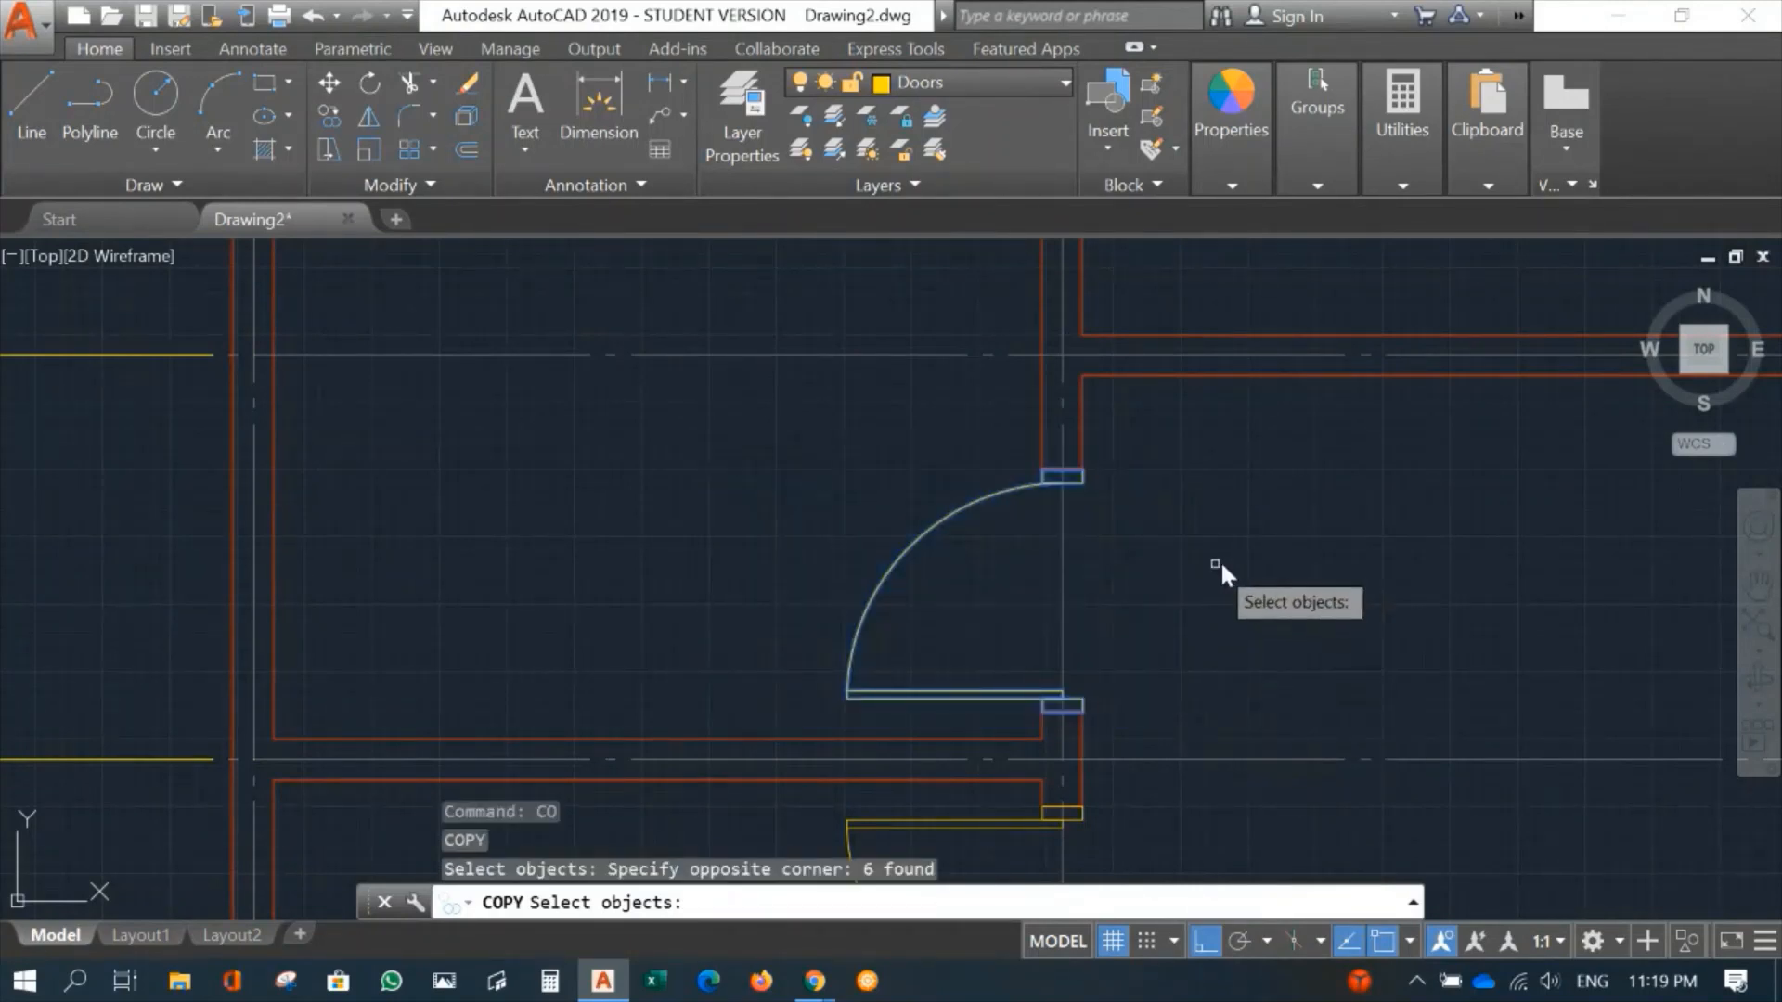
{"action": "key", "text": "Return"}
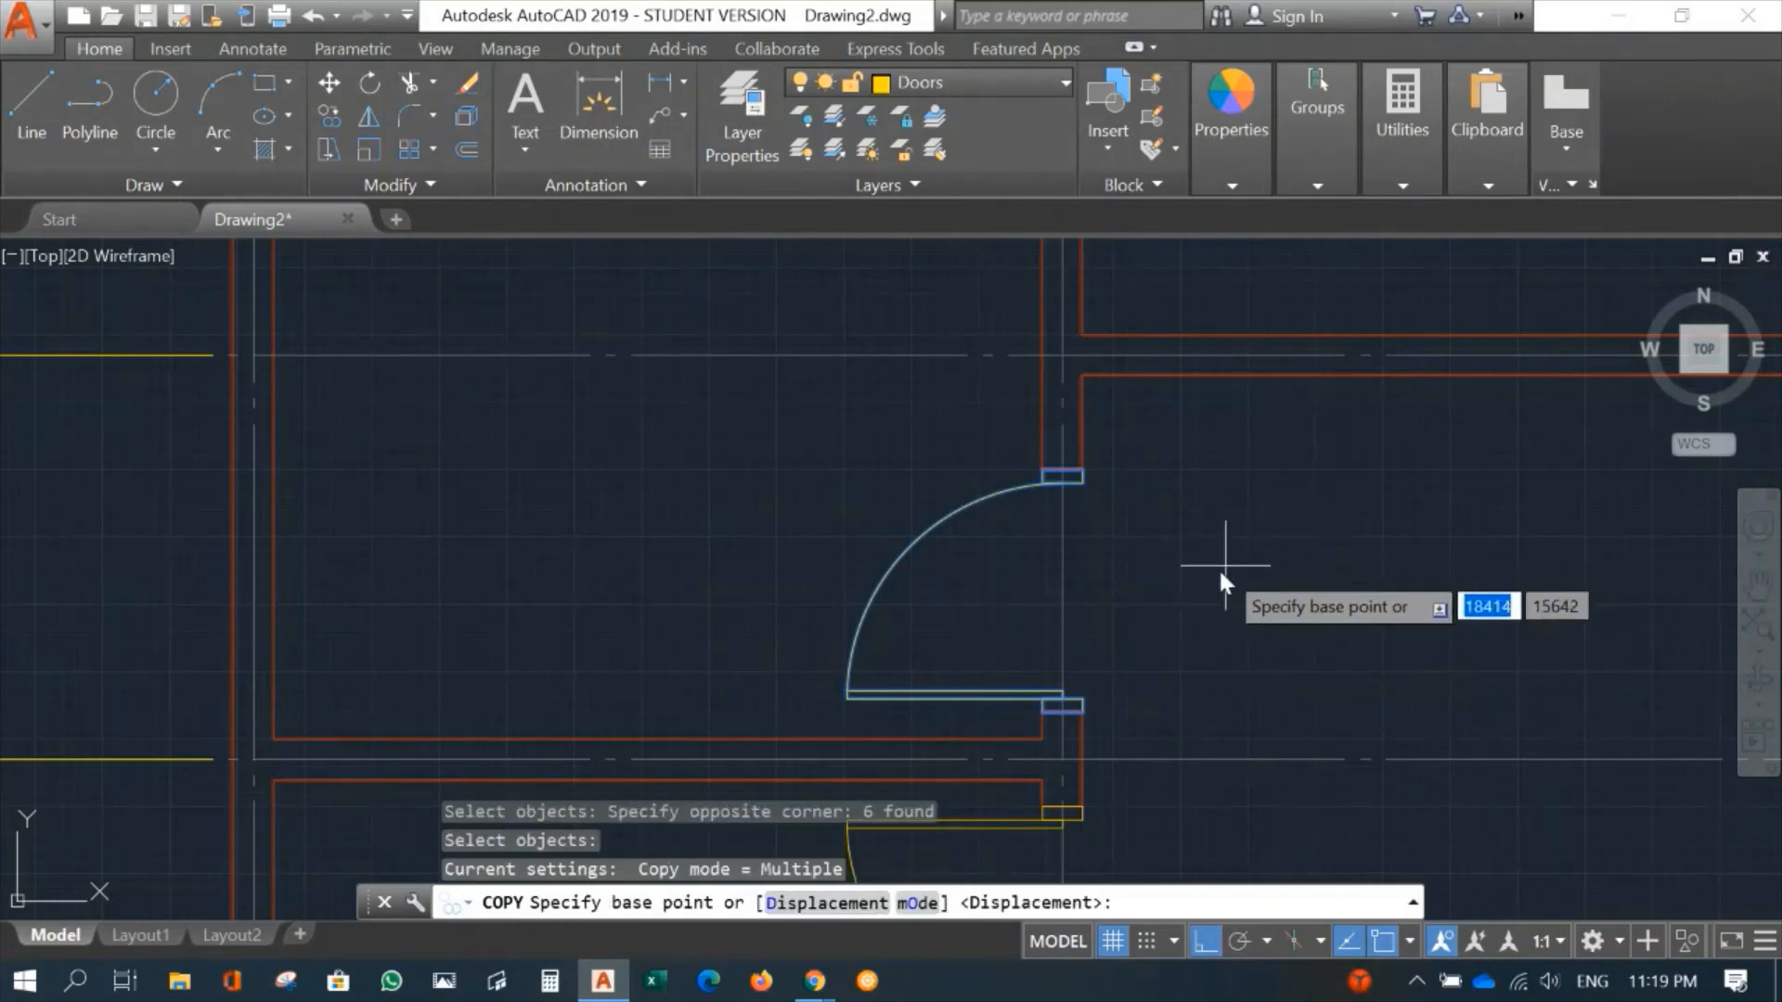
{"action": "left_click", "coordinate": [1078, 709]}
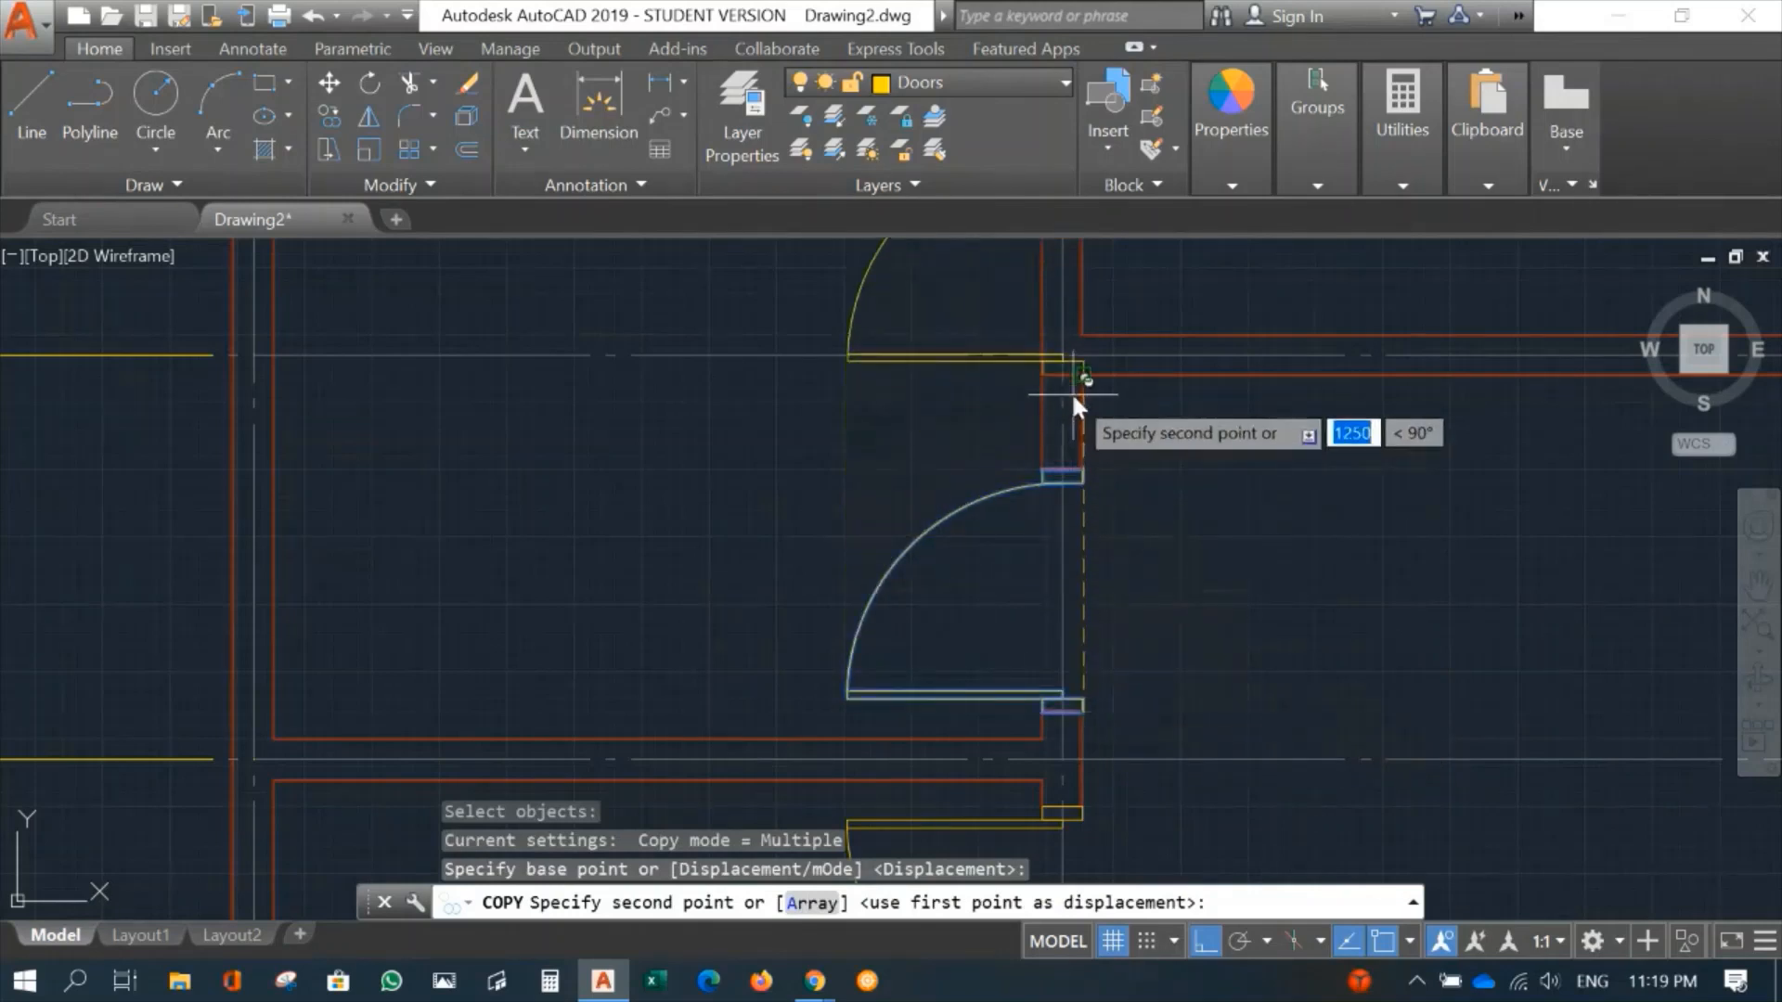
{"action": "mouse_move", "coordinate": [1071, 392]}
{"action": "middle_mouse_down"}
{"action": "mouse_move", "coordinate": [1089, 397]}
{"action": "mouse_move", "coordinate": [1126, 737]}
{"action": "middle_mouse_up"}
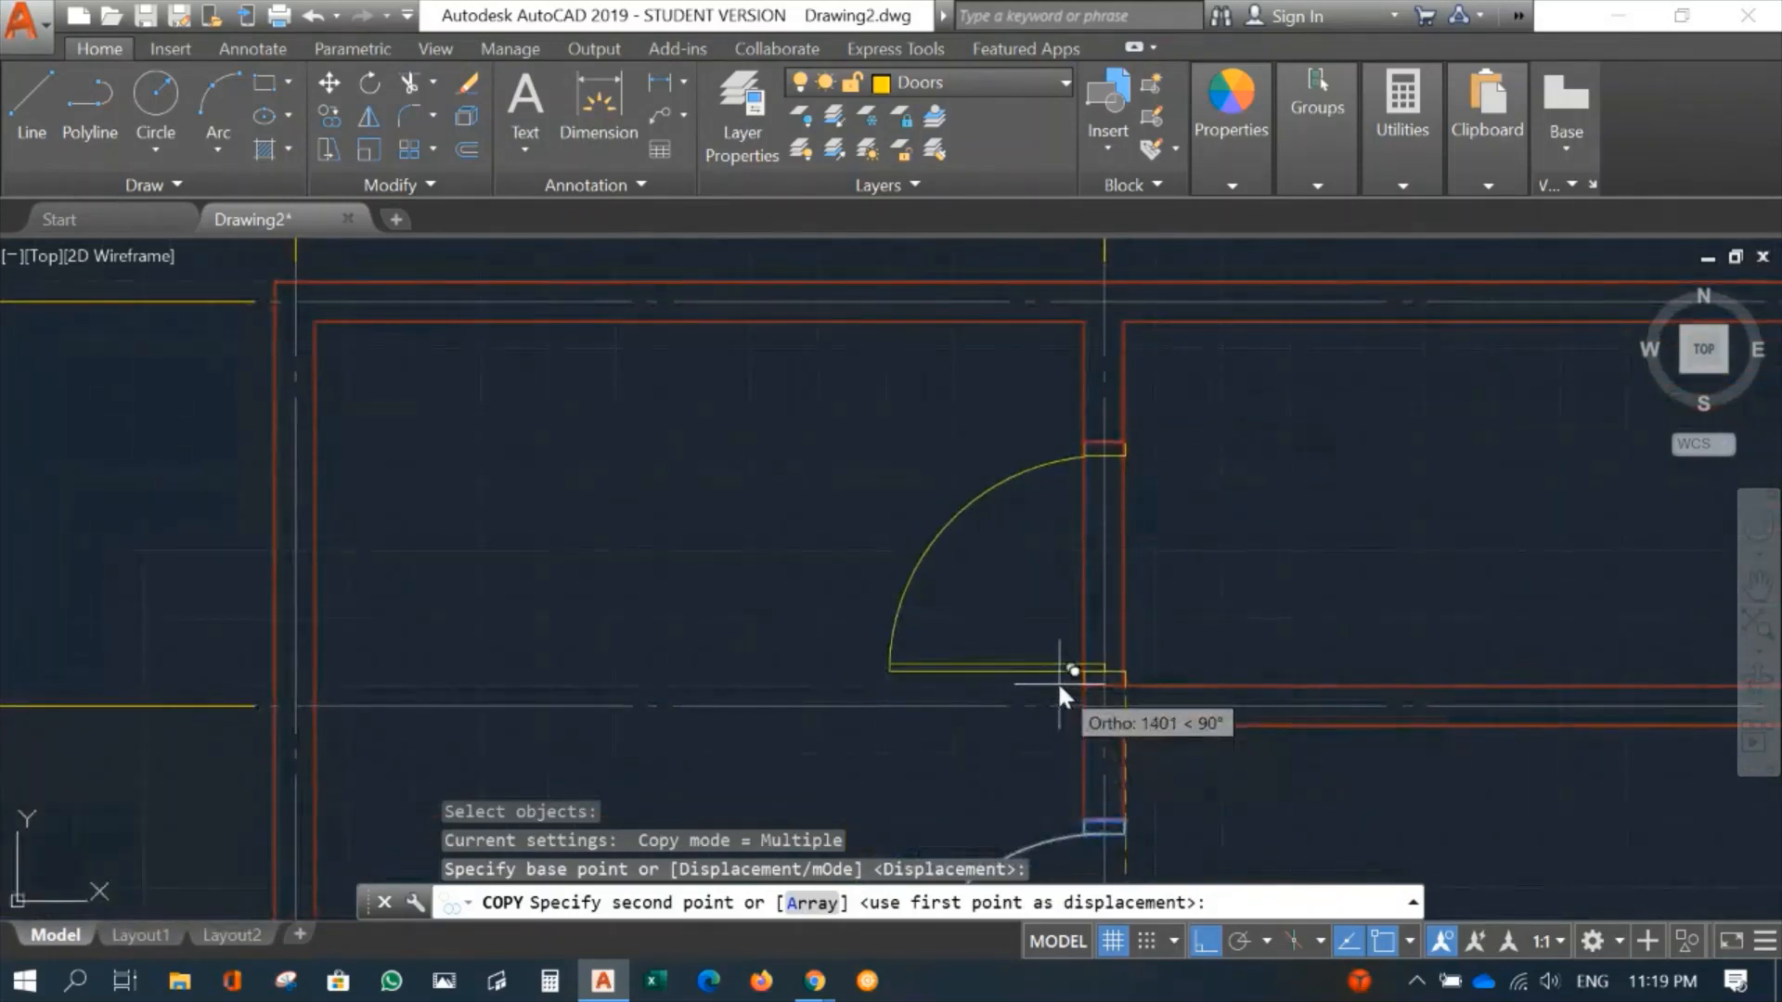
{"action": "scroll", "coordinate": [1132, 673], "scroll_direction": "up", "scroll_amount": 5}
{"action": "scroll", "coordinate": [1294, 598], "scroll_direction": "up", "scroll_amount": 3}
{"action": "scroll", "coordinate": [1227, 527], "scroll_direction": "down", "scroll_amount": 3}
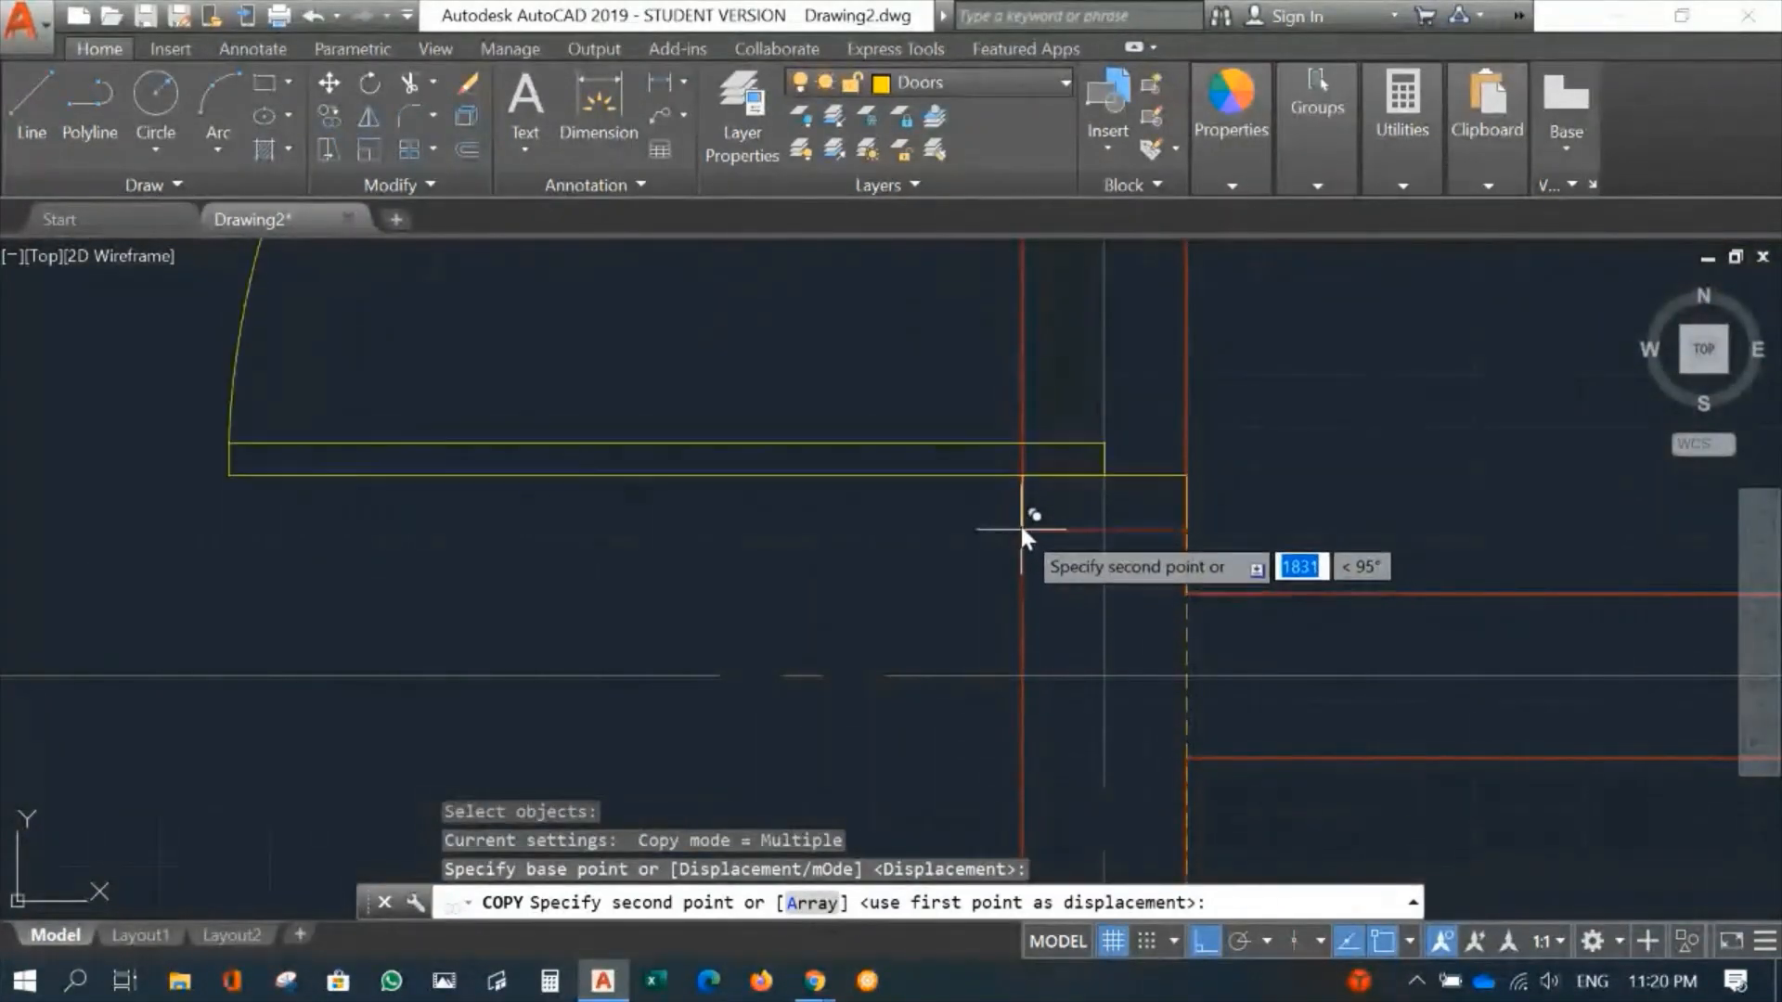
{"action": "type", "text": "ne"}
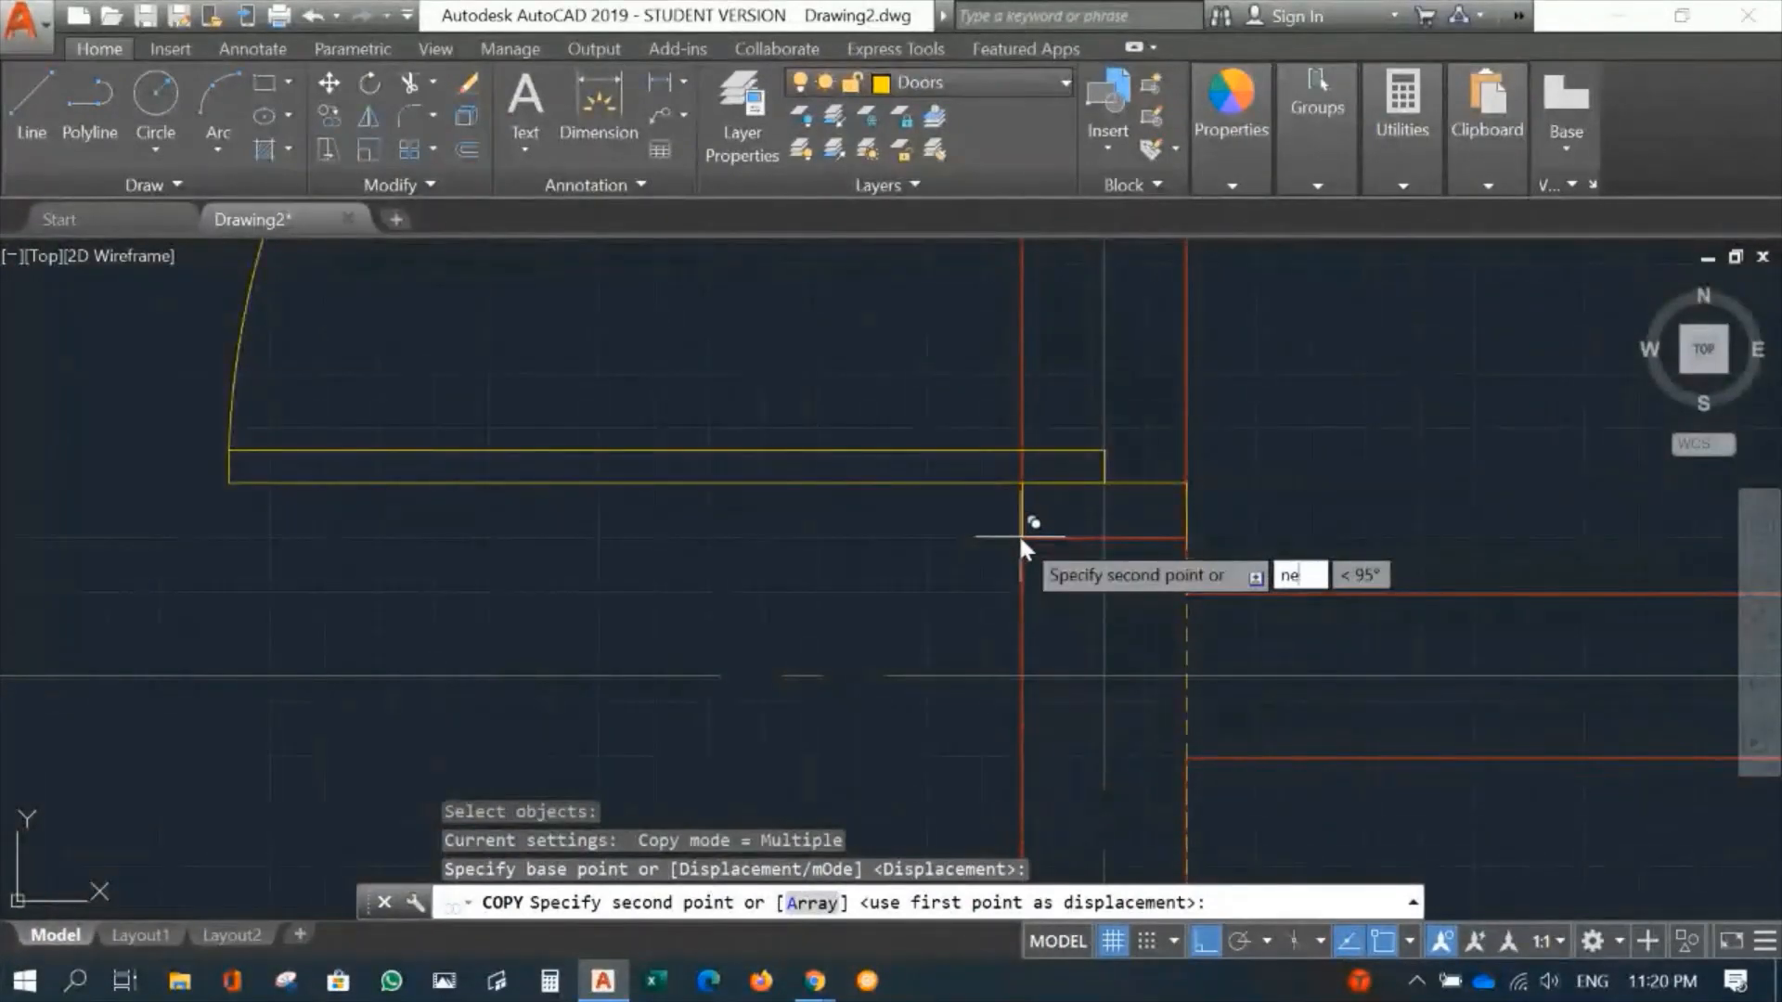
{"action": "type", "text": "a"}
{"action": "key", "text": "Return"}
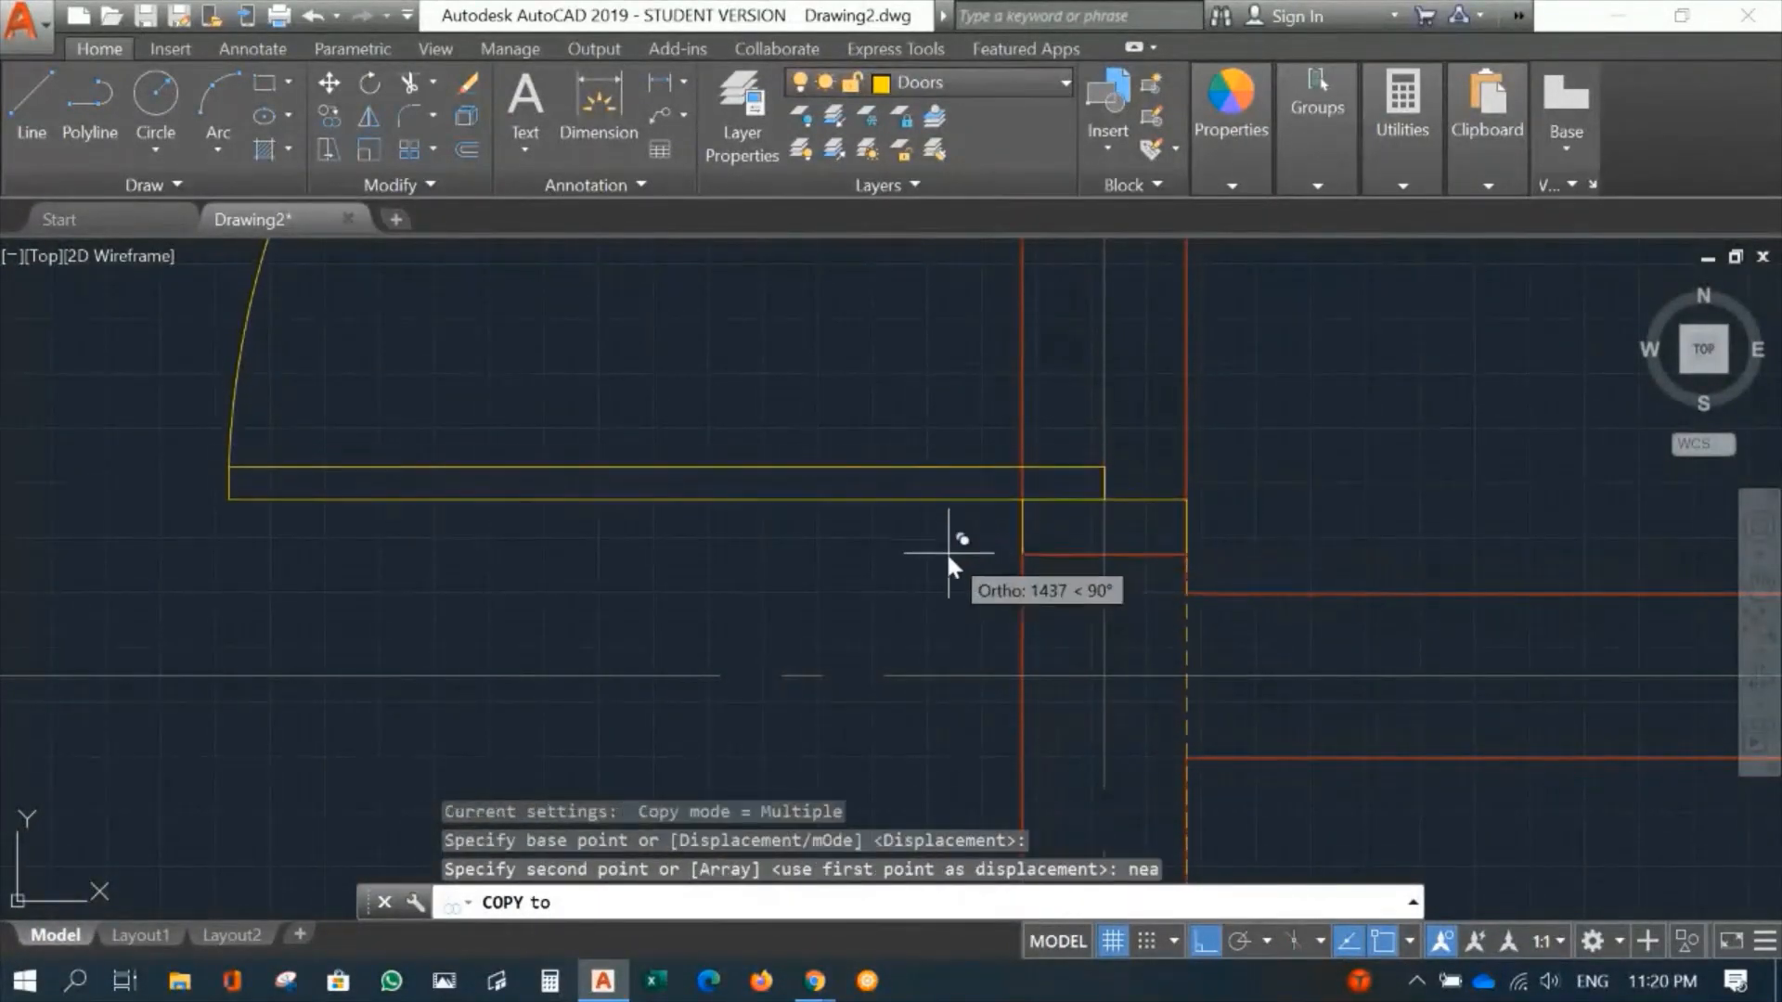
{"action": "left_click", "coordinate": [1021, 536]}
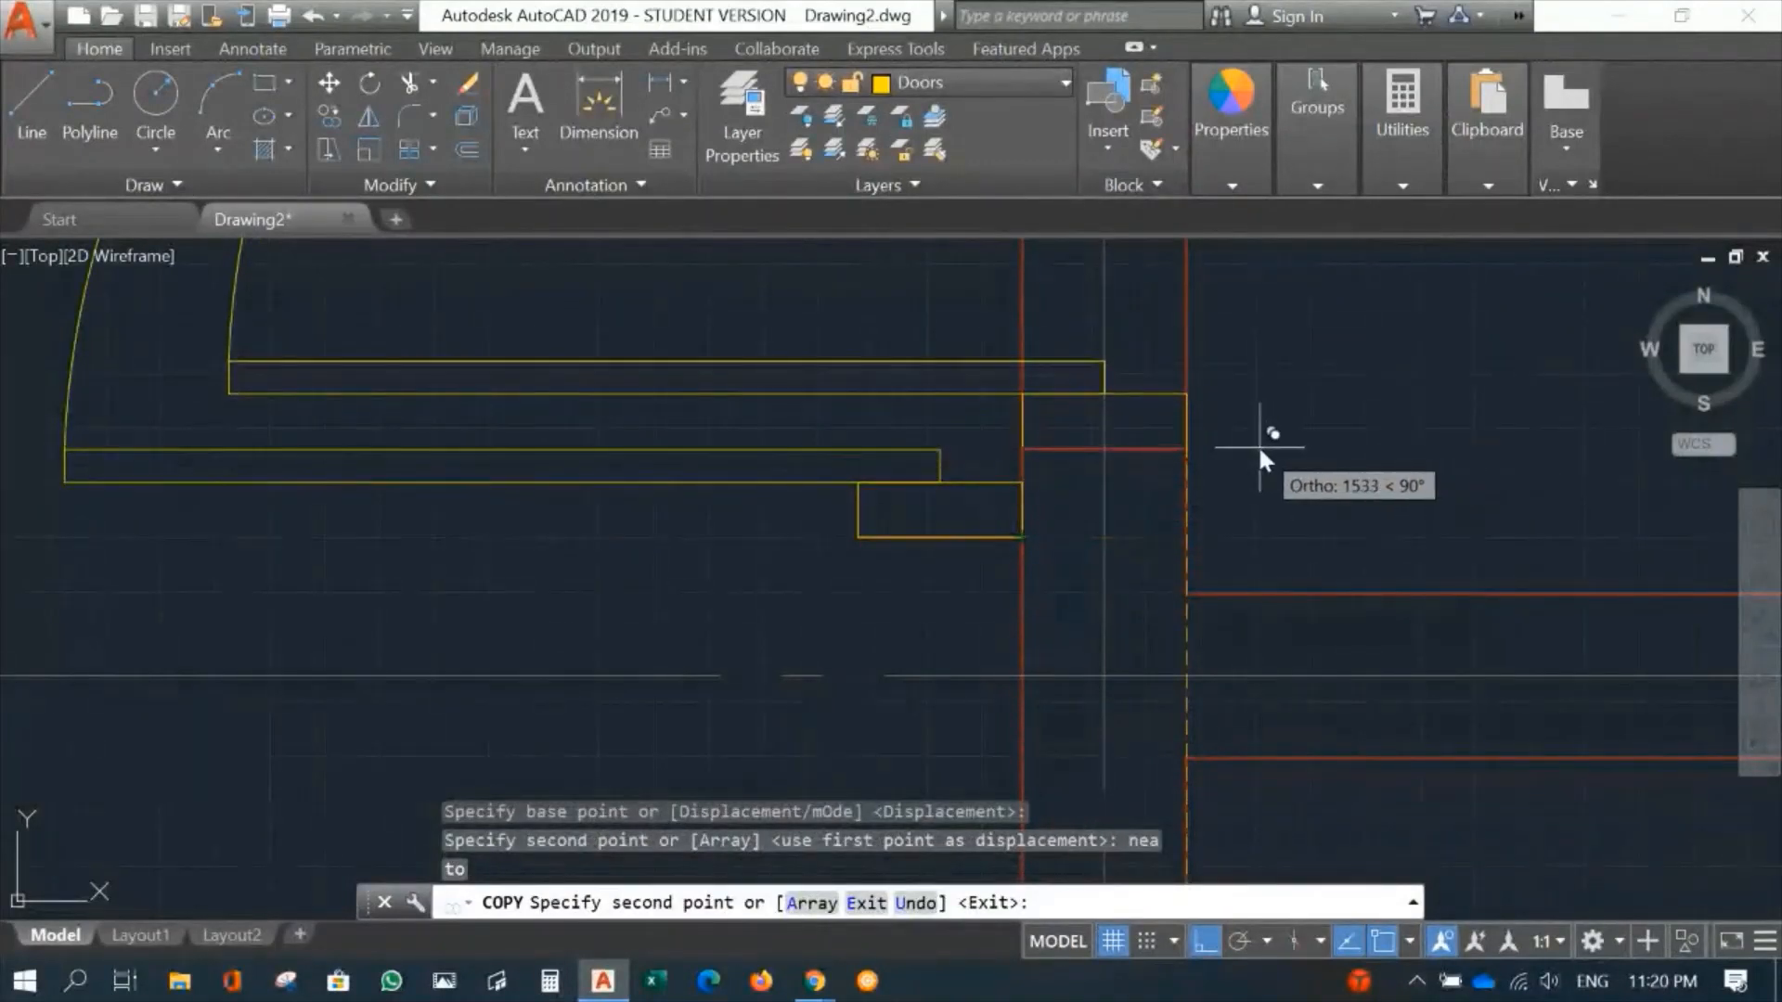
{"action": "key", "text": "Return"}
Step: Examine the Nearest option in the list of object snap modes
{"action": "scroll", "coordinate": [1294, 453], "scroll_direction": "up", "scroll_amount": 4}
{"action": "middle_click_drag", "start_coordinate": [1379, 537], "coordinate": [1353, 727]}
{"action": "middle_click_drag", "start_coordinate": [1348, 570], "coordinate": [1302, 406]}
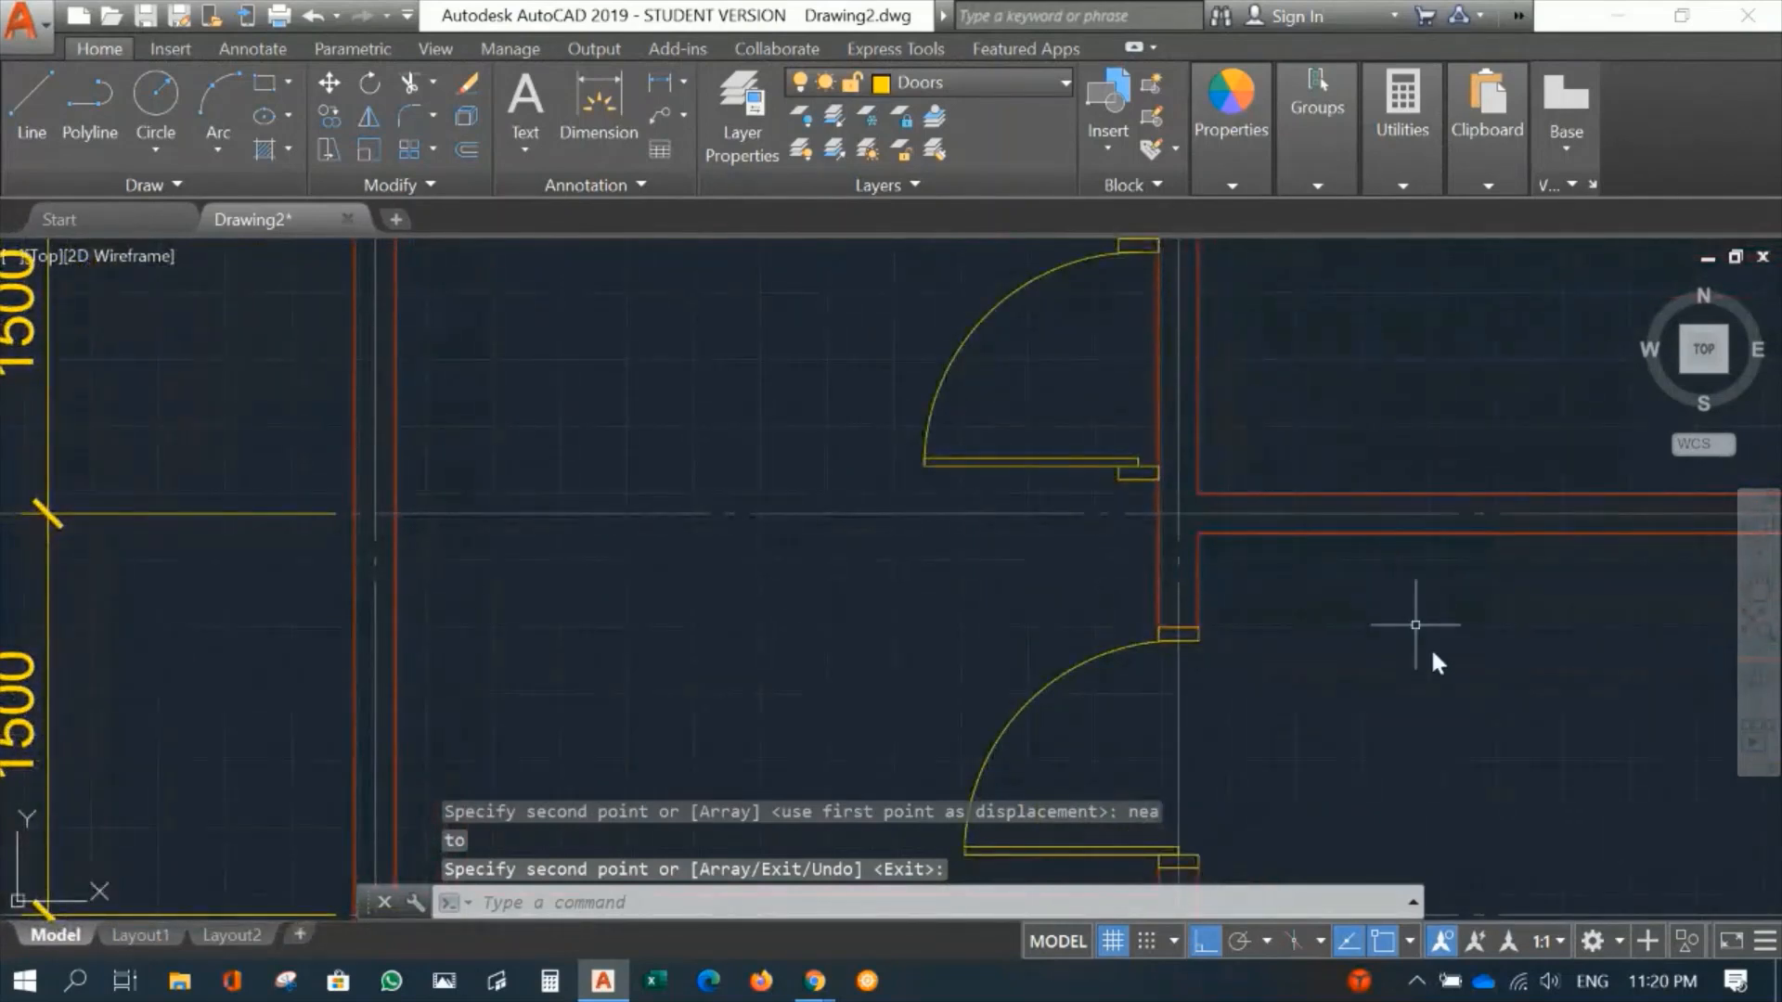
{"action": "left_click", "coordinate": [1406, 940]}
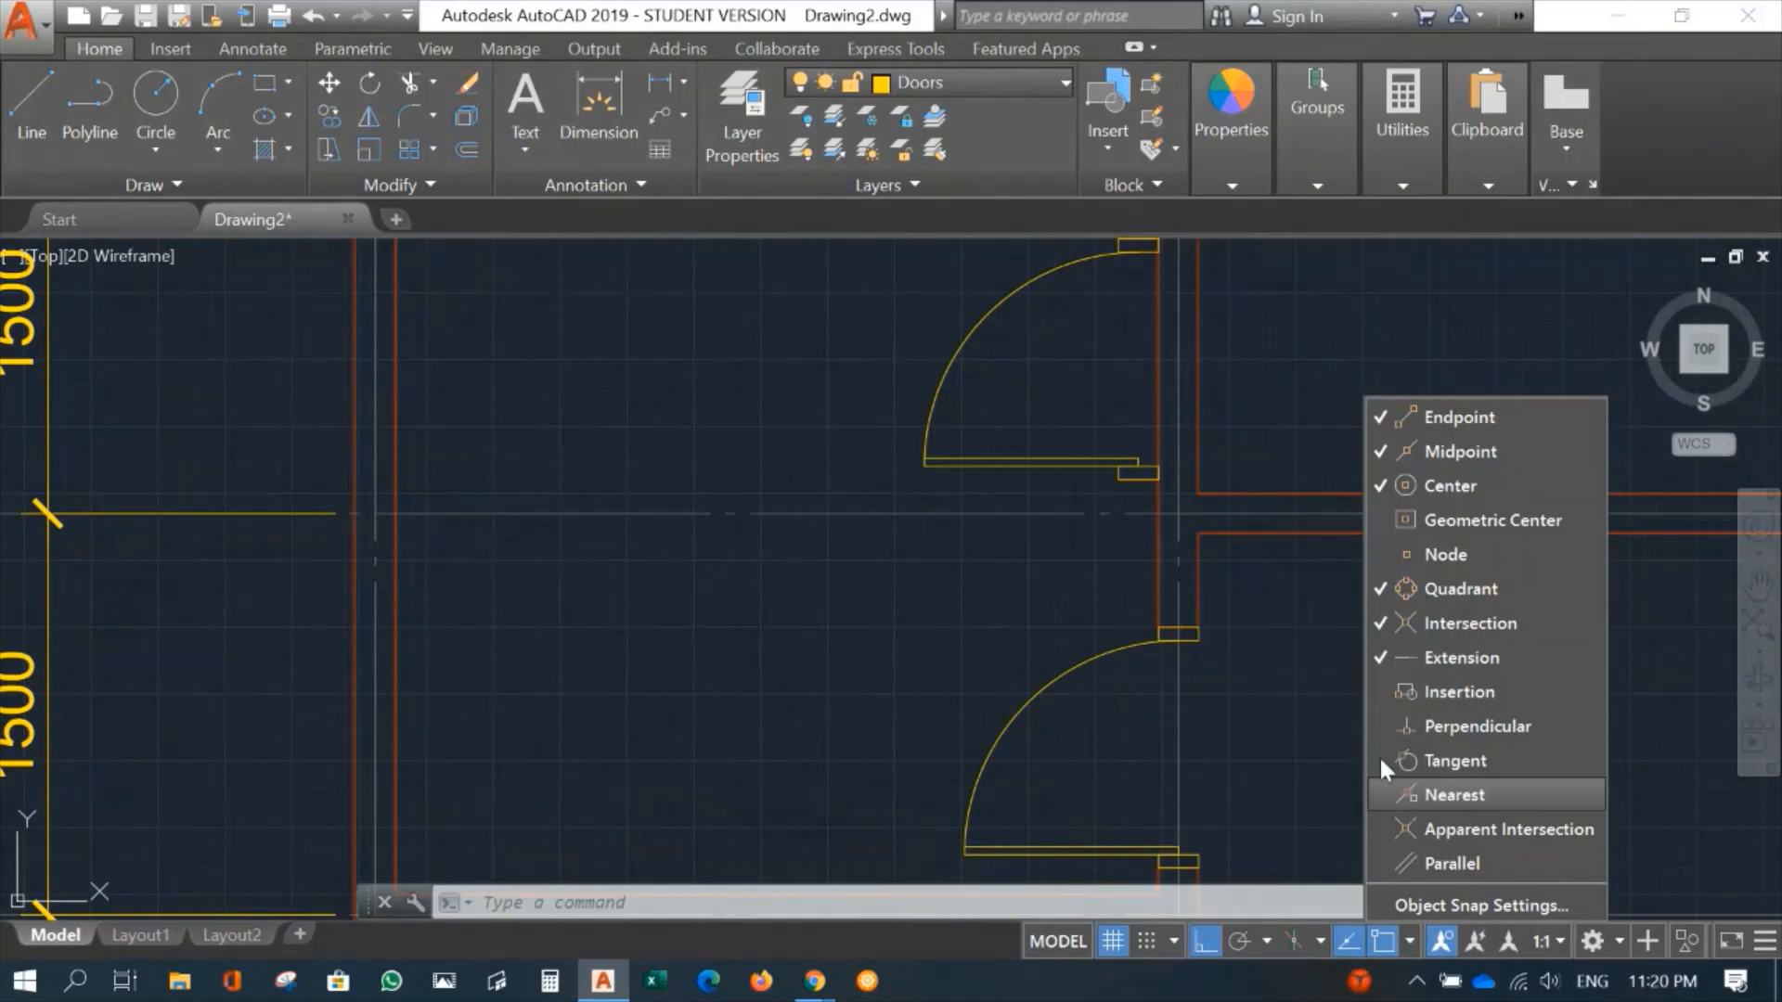
Step: Mirror the copied door above grid 3 about the vertical line of the wall's left face, erasing the source objects
{"action": "scroll", "coordinate": [1268, 379], "scroll_direction": "down", "scroll_amount": 2}
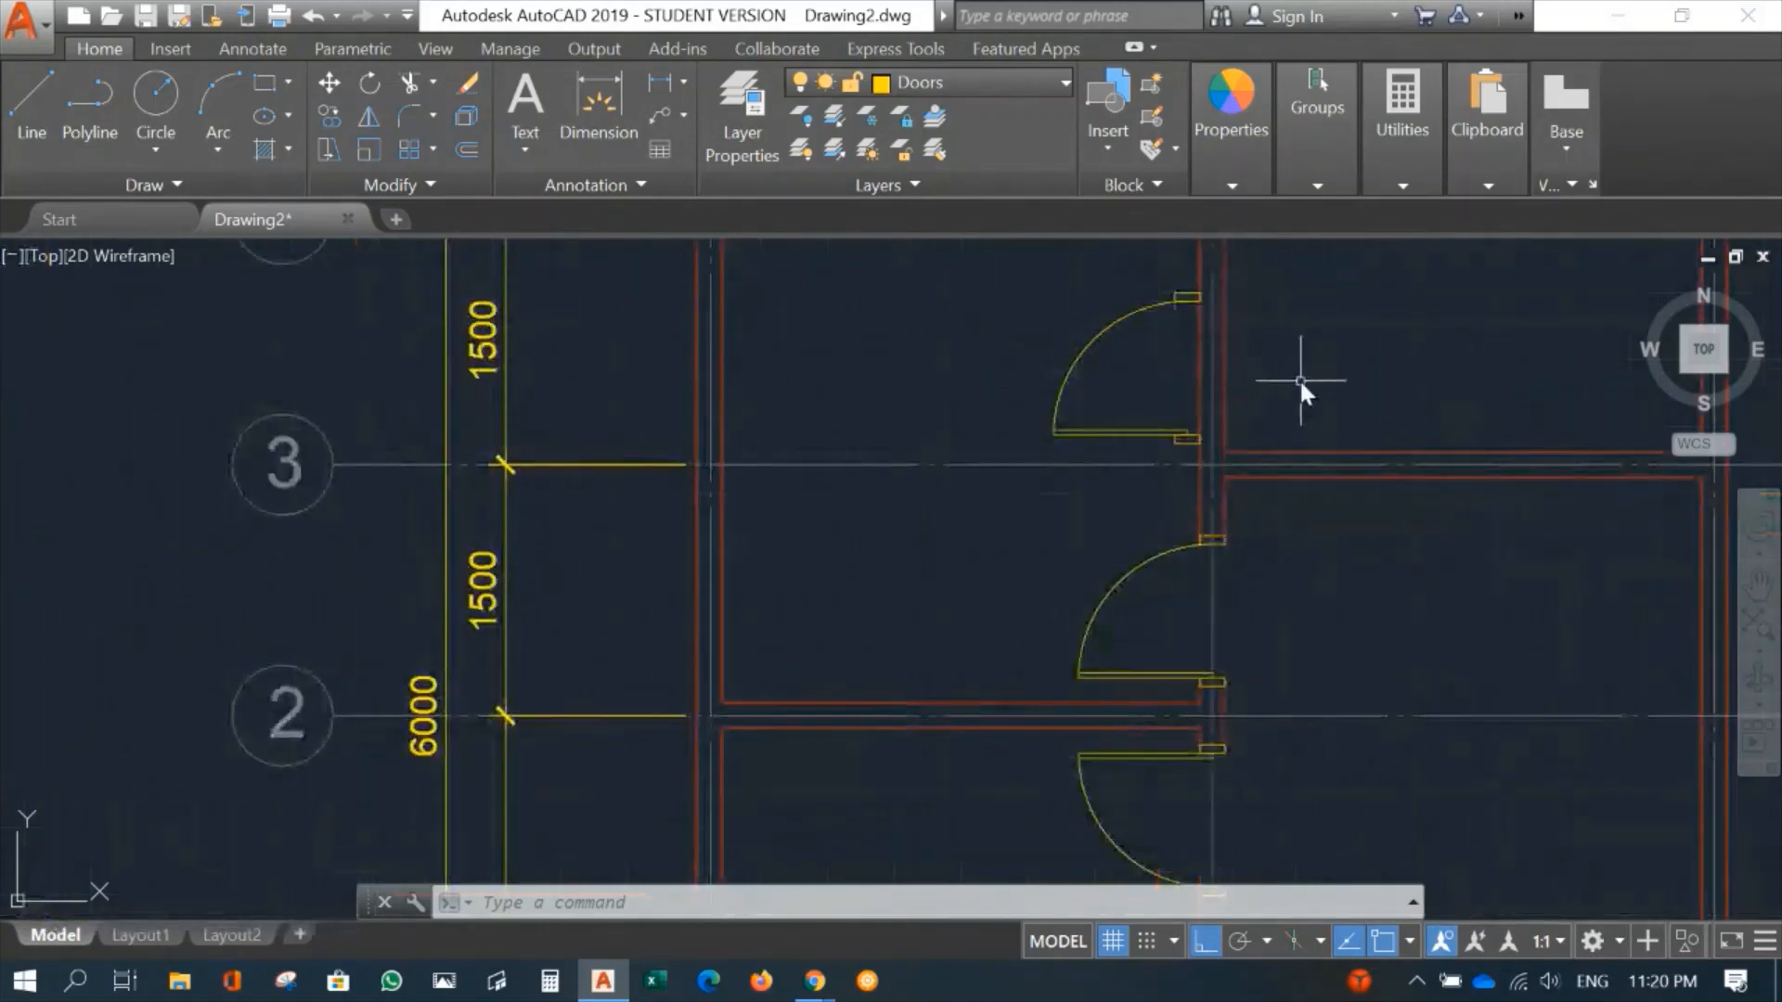
{"action": "middle_click_drag", "start_coordinate": [1301, 386], "coordinate": [1272, 485]}
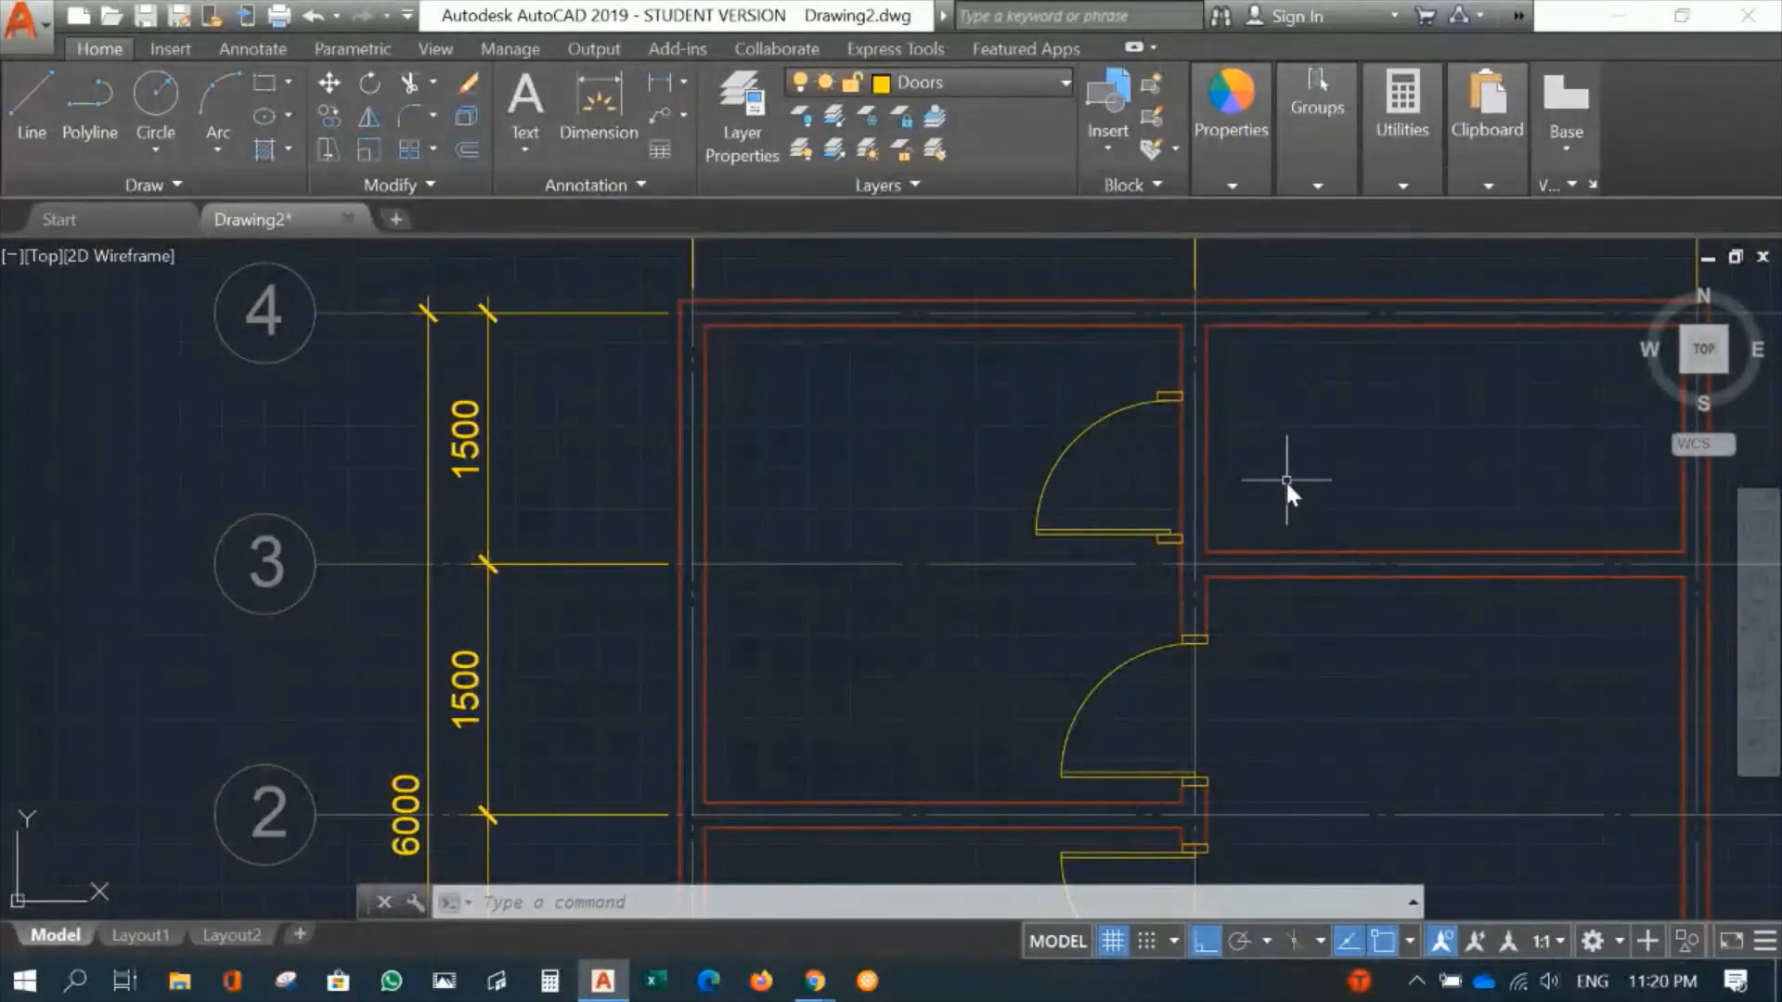
{"action": "scroll", "coordinate": [1285, 480], "scroll_direction": "up", "scroll_amount": 1}
{"action": "scroll", "coordinate": [1170, 511], "scroll_direction": "up", "scroll_amount": 2}
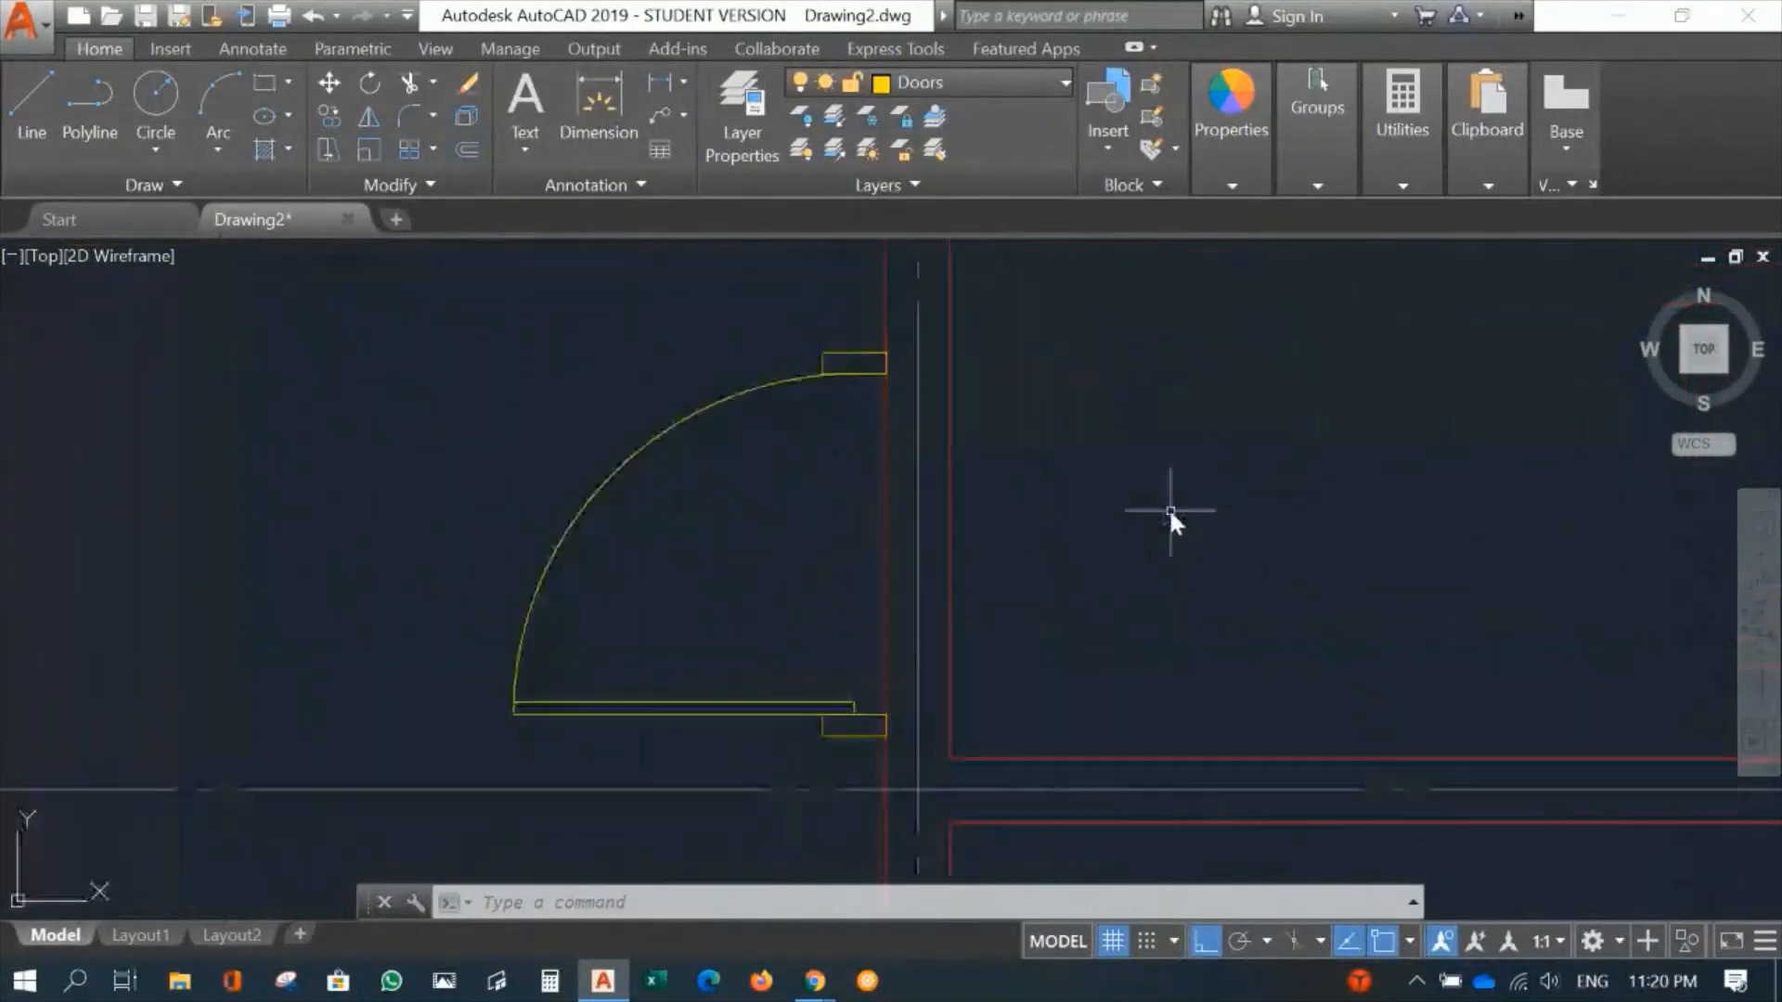
{"action": "middle_click_drag", "start_coordinate": [1049, 503], "coordinate": [1051, 478]}
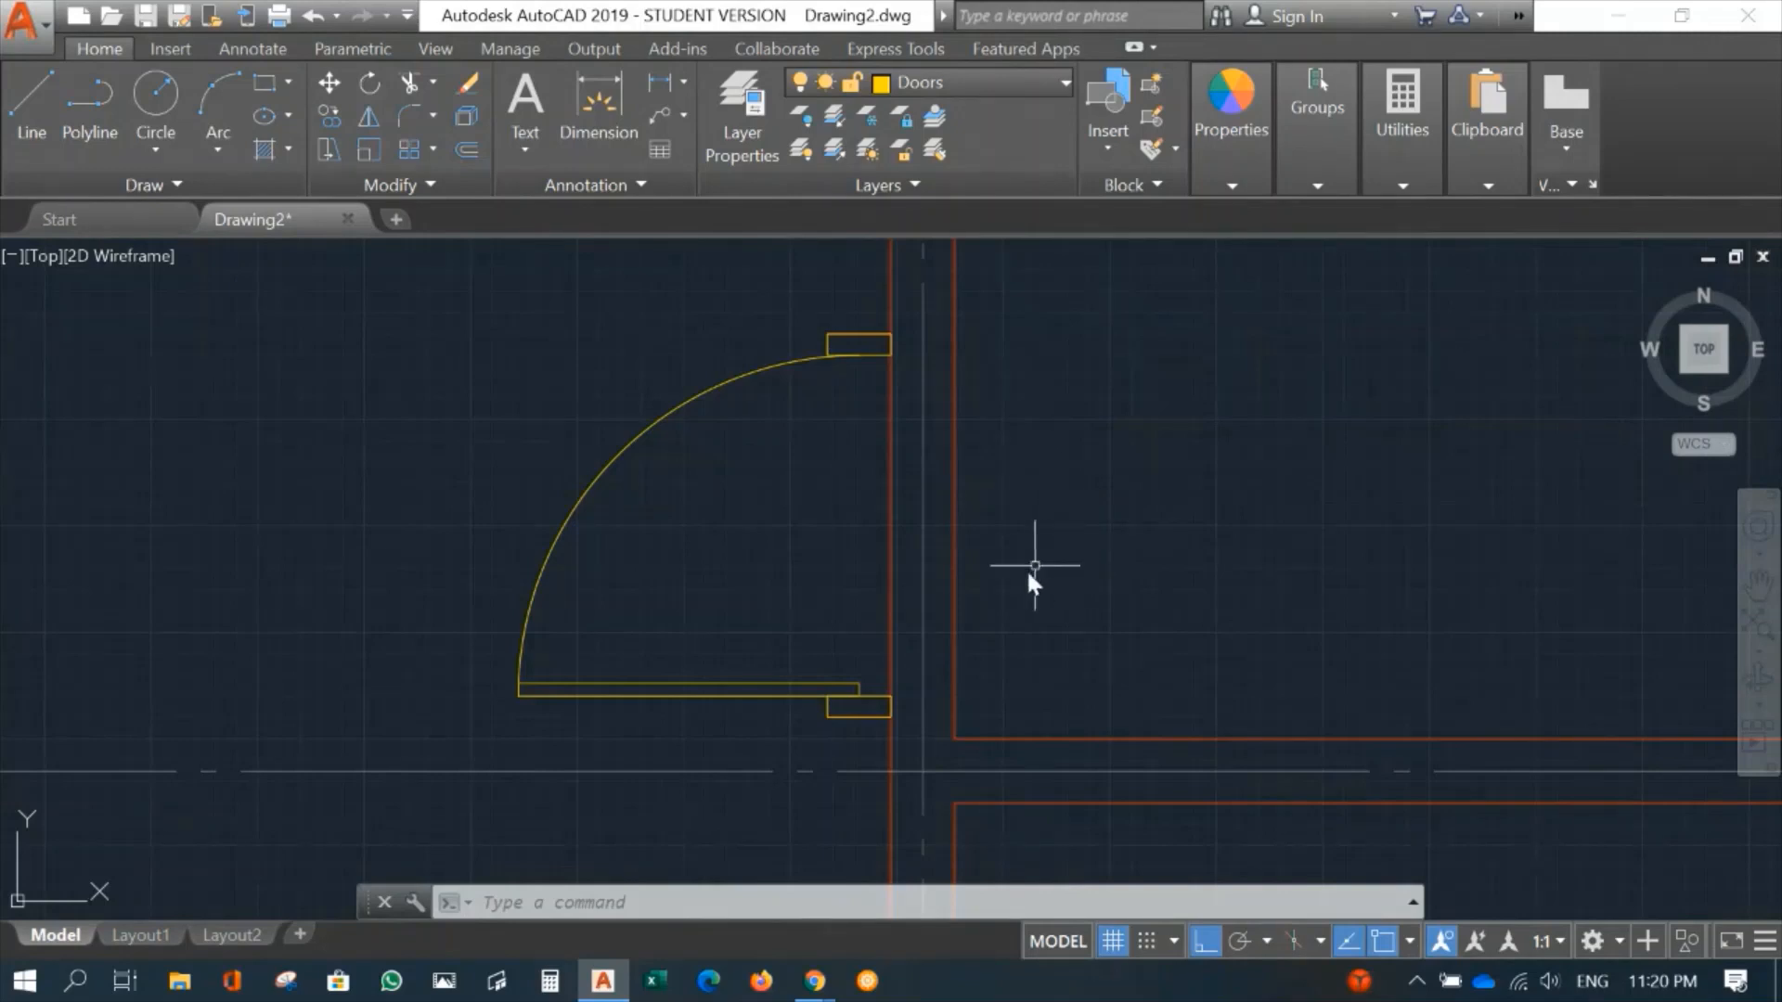
{"action": "type", "text": "MI"}
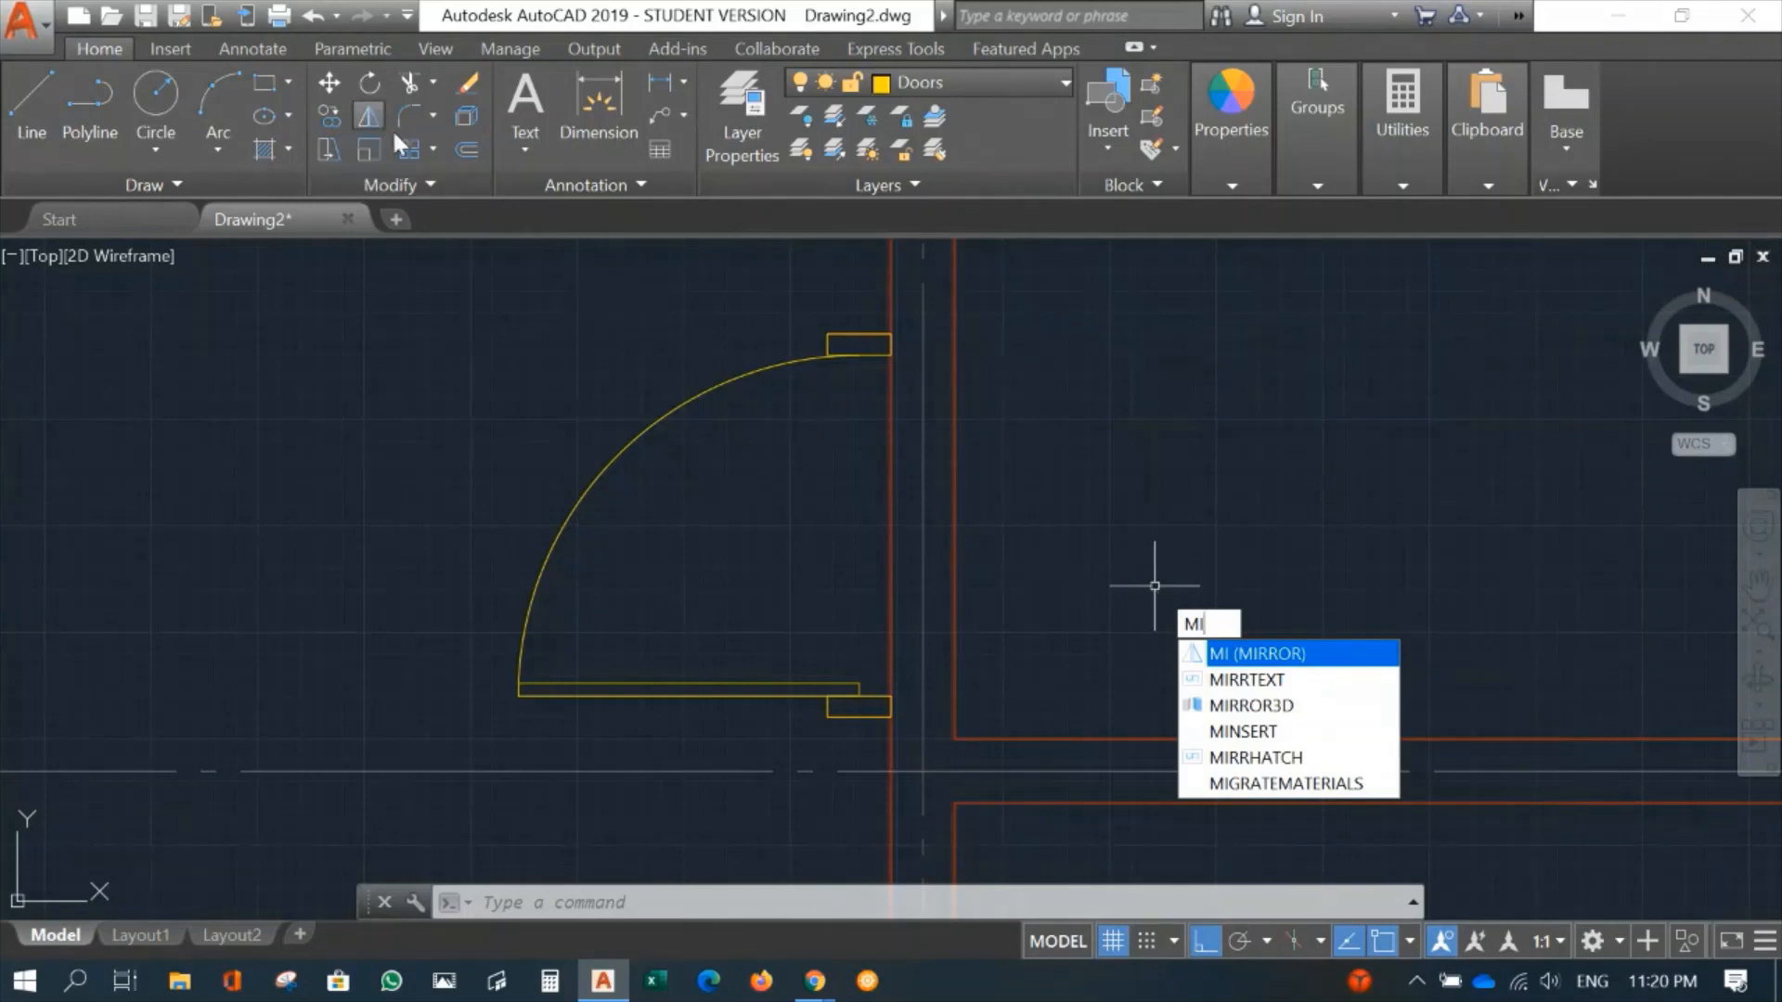
{"action": "key", "text": "Return"}
{"action": "left_click", "coordinate": [357, 279]}
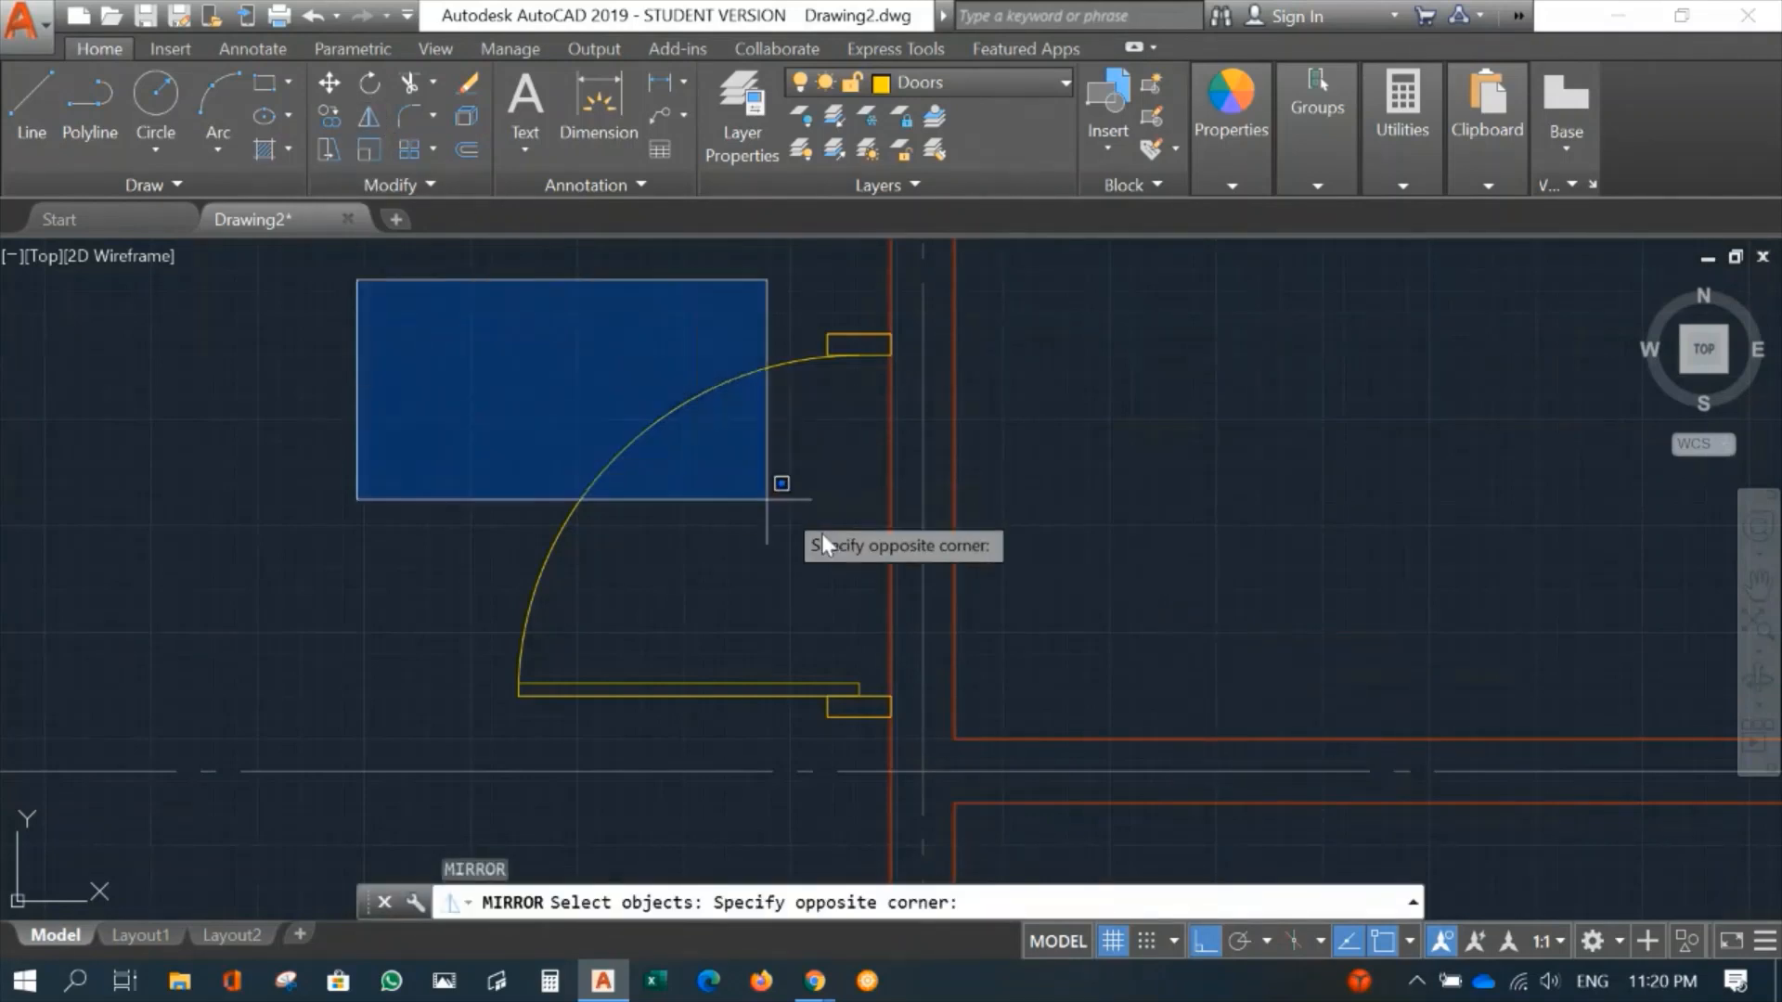
{"action": "left_click", "coordinate": [1039, 745]}
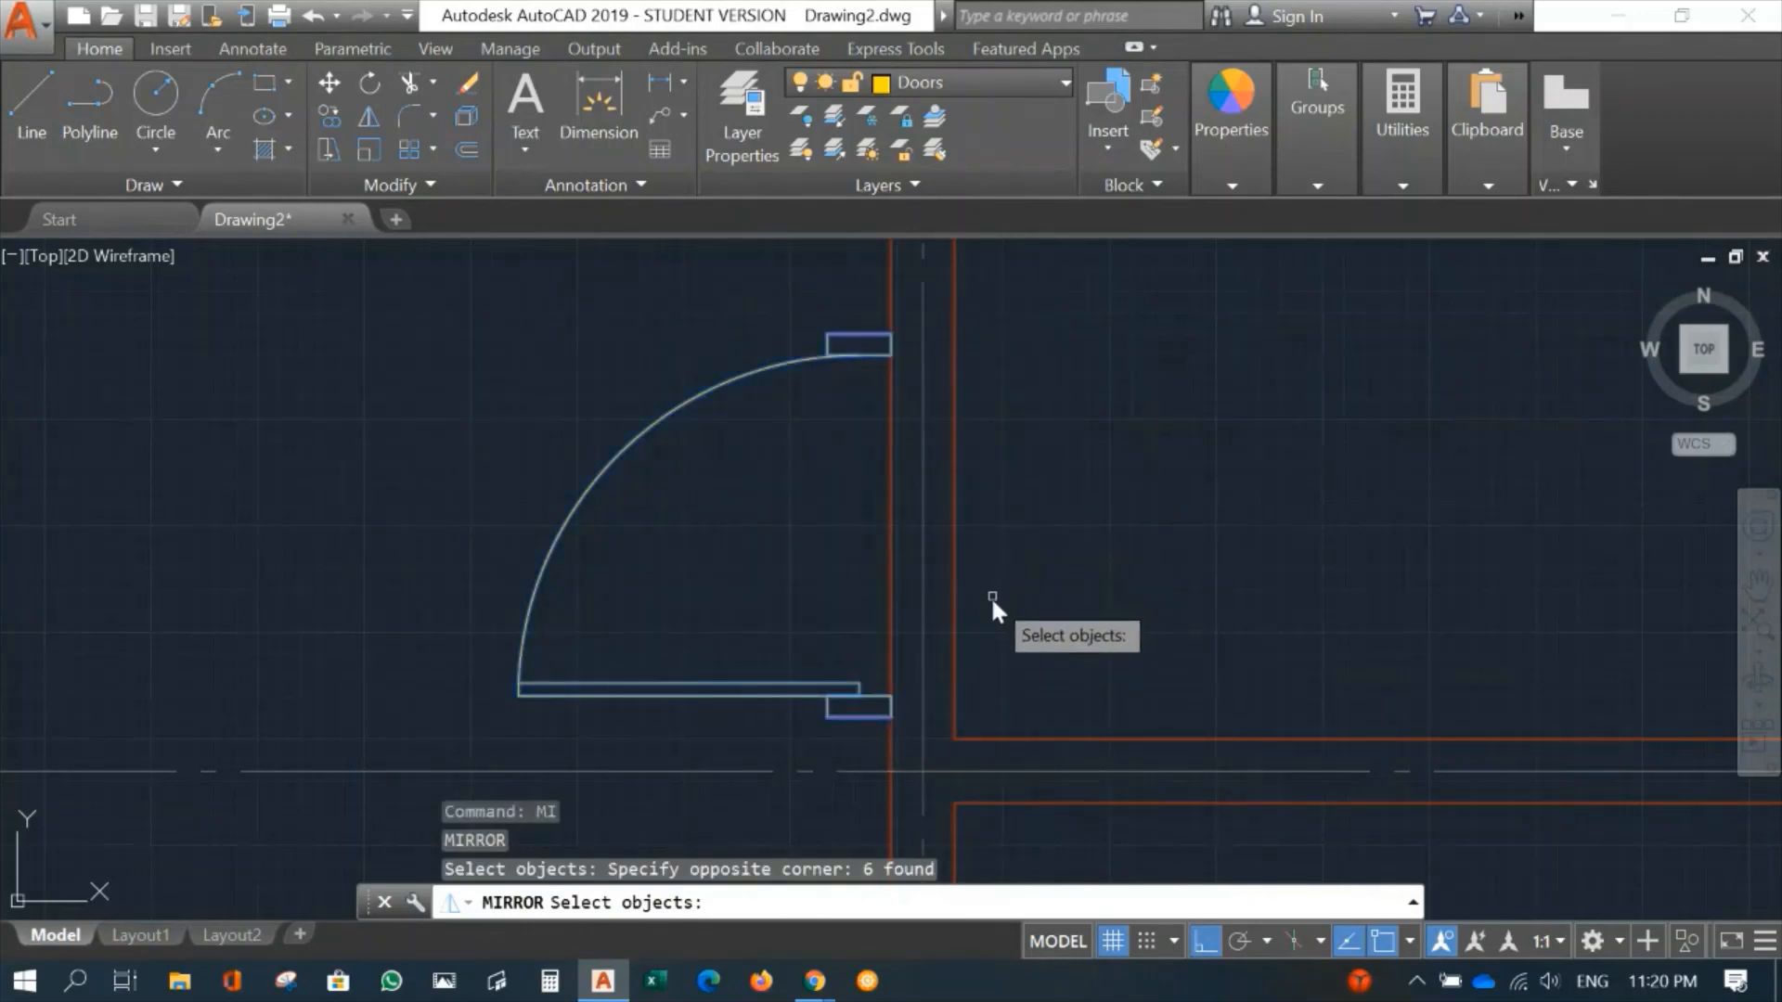
{"action": "key", "text": "Return"}
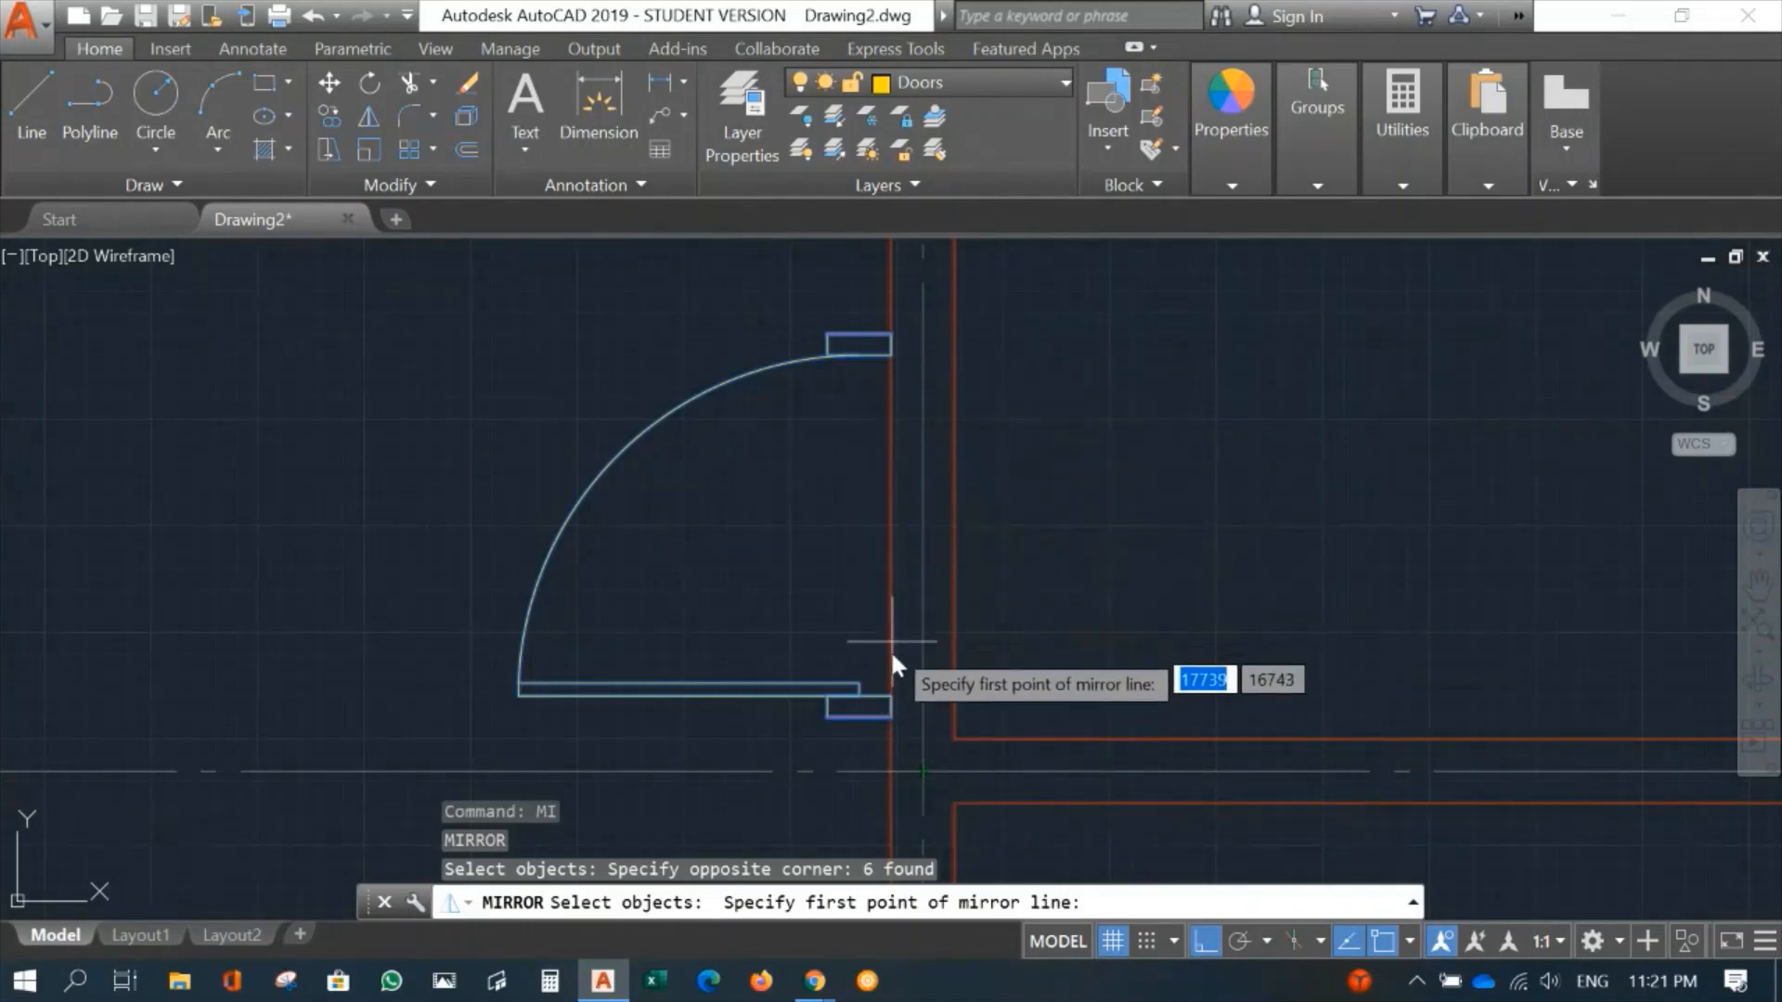
{"action": "left_click", "coordinate": [893, 691]}
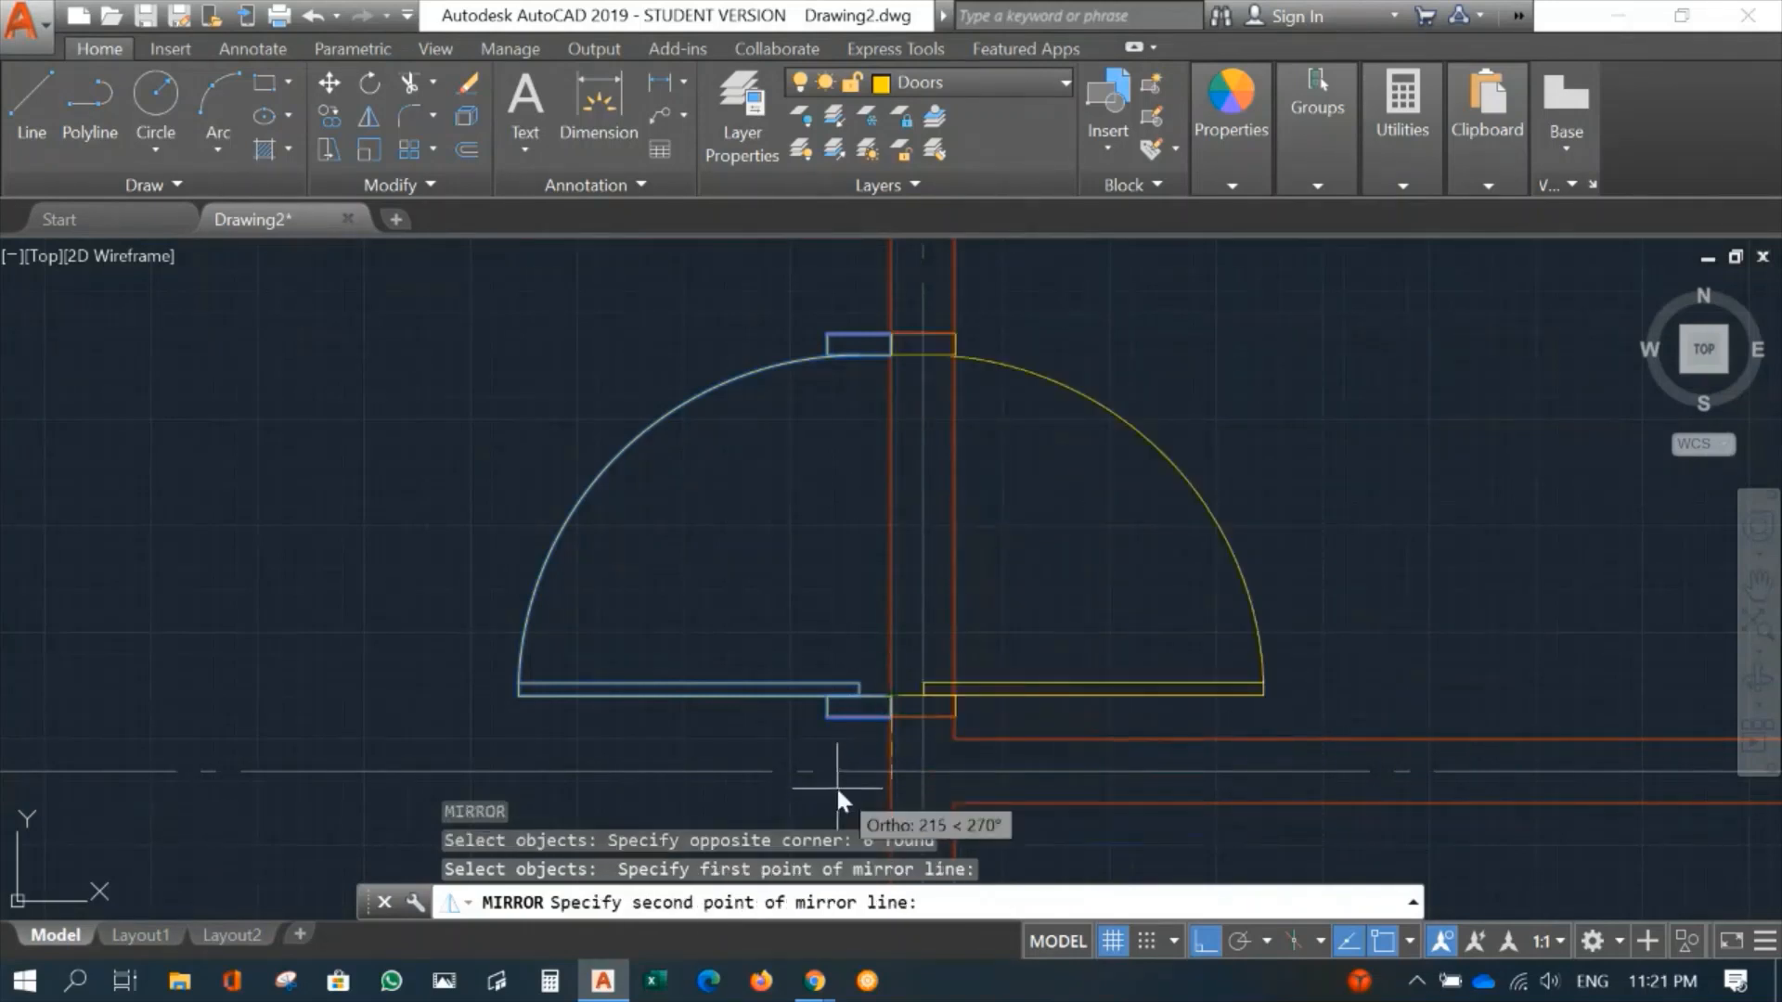
{"action": "middle_click_drag", "start_coordinate": [835, 785], "coordinate": [922, 509]}
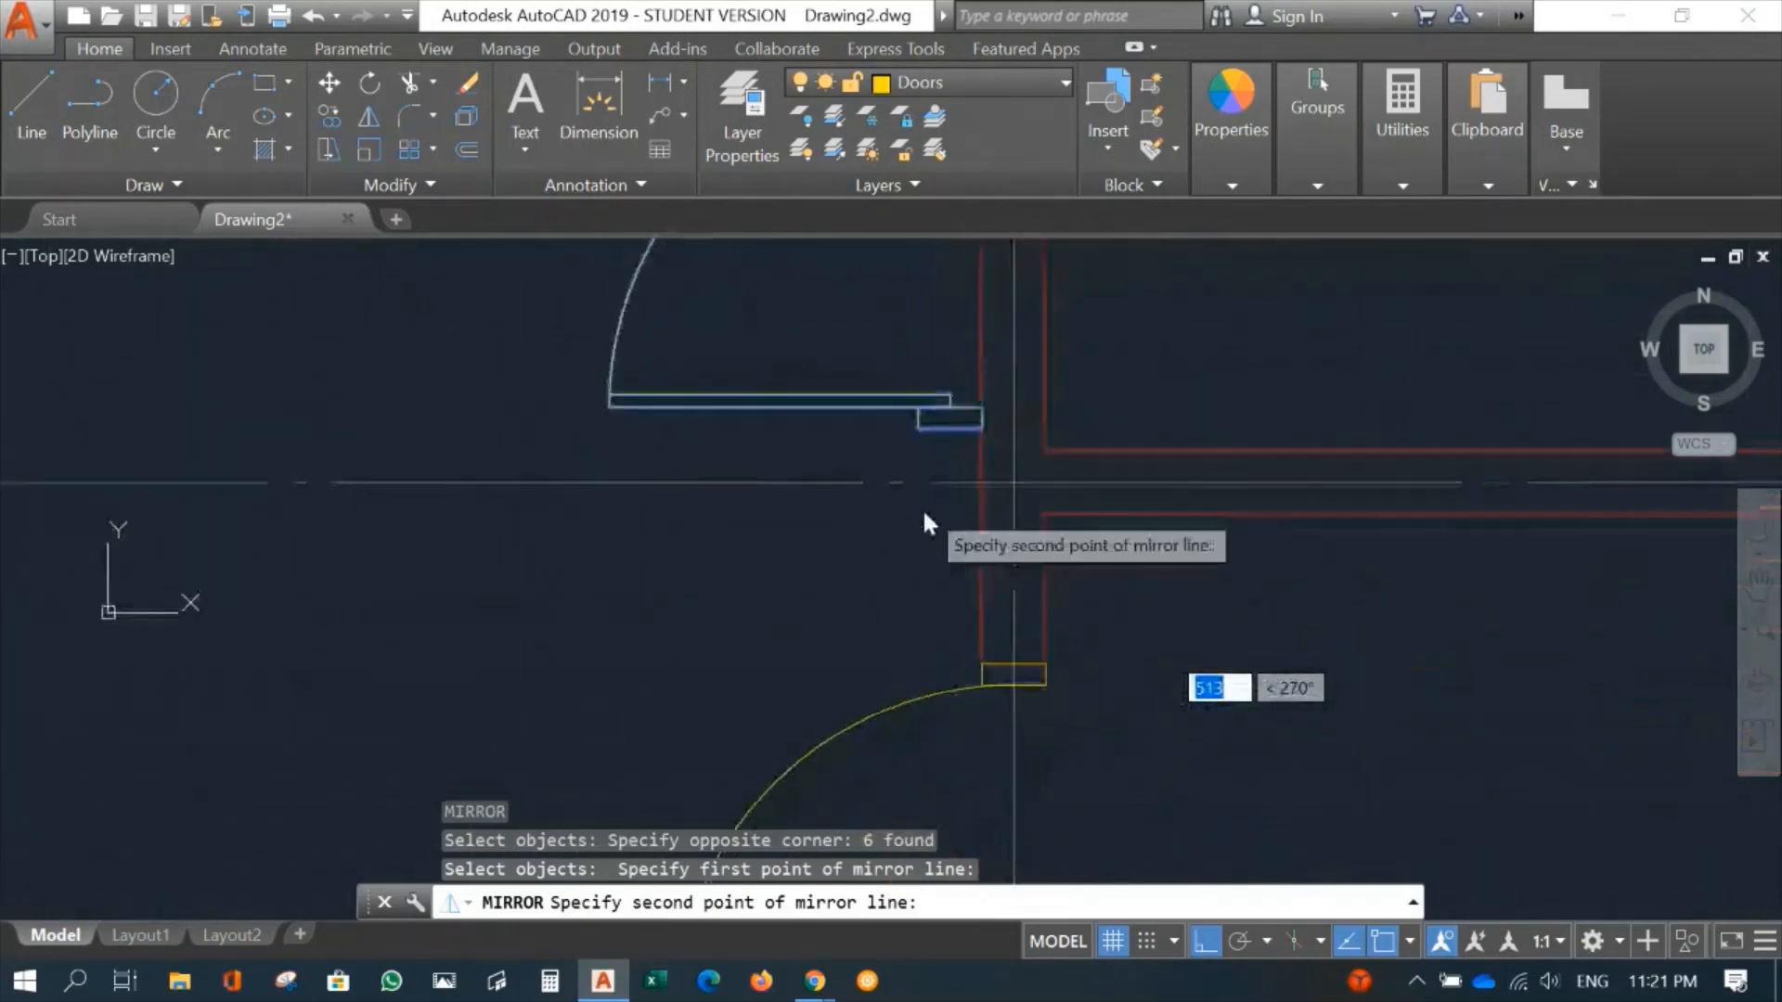
{"action": "left_click", "coordinate": [886, 599]}
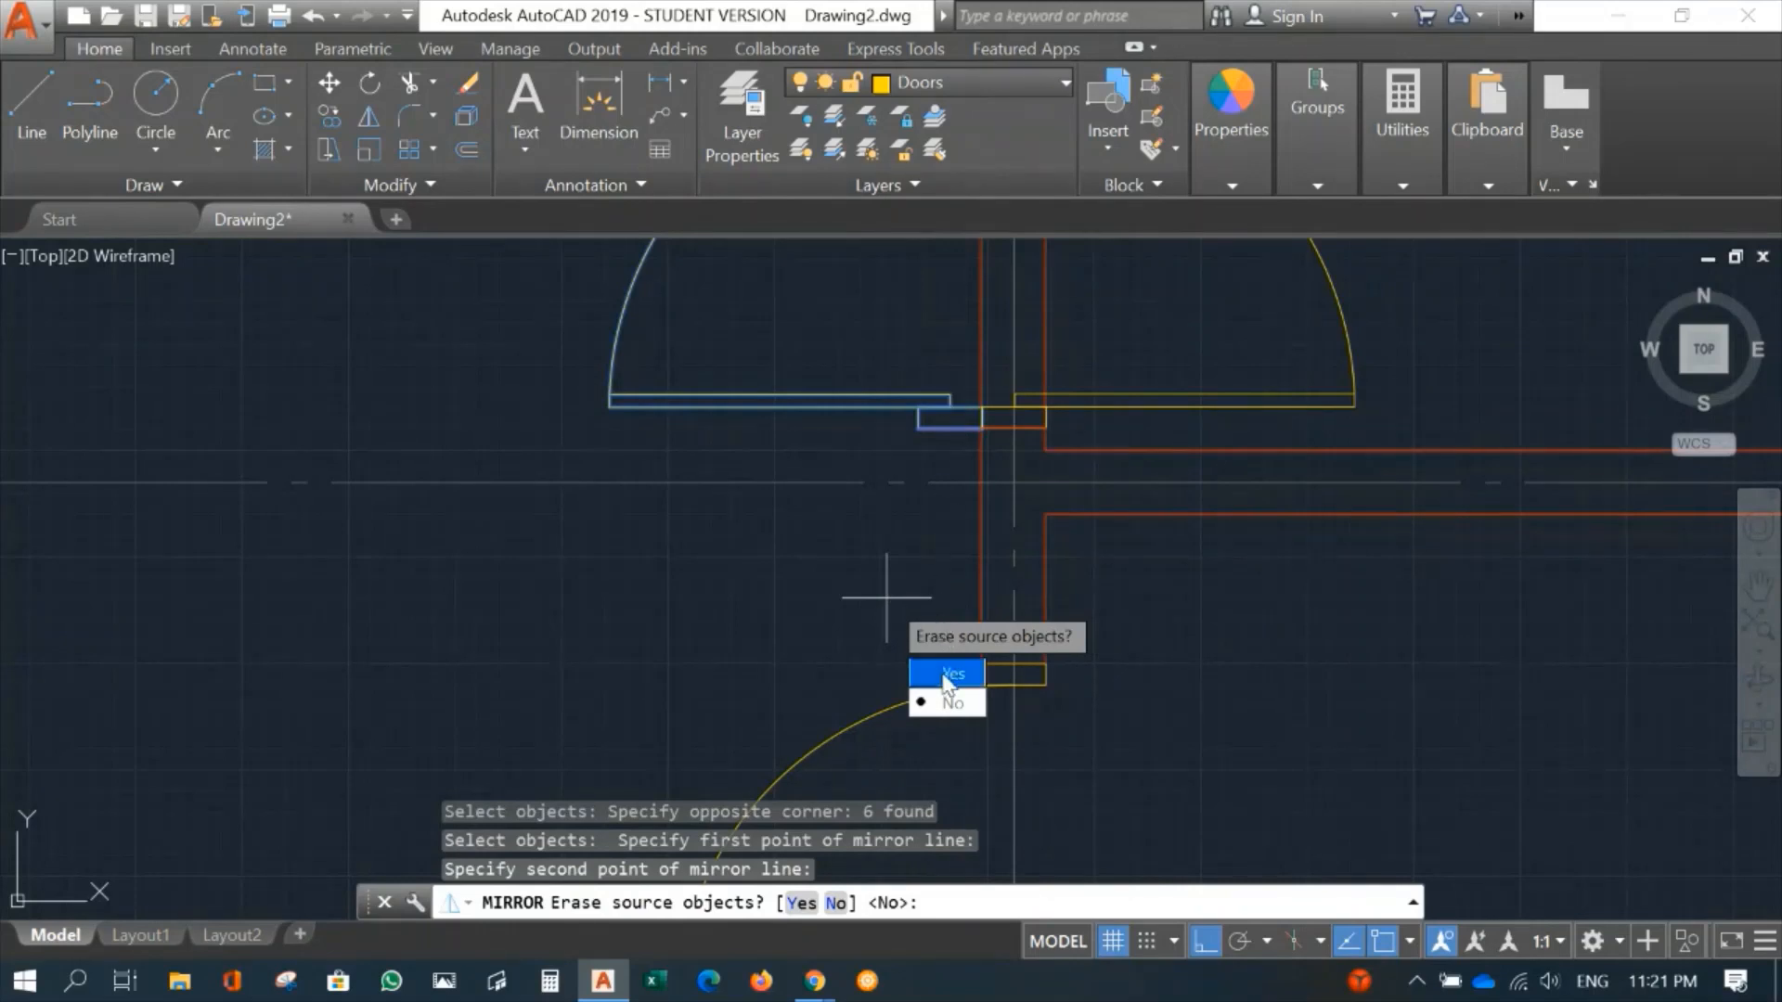
{"action": "left_click", "coordinate": [943, 680]}
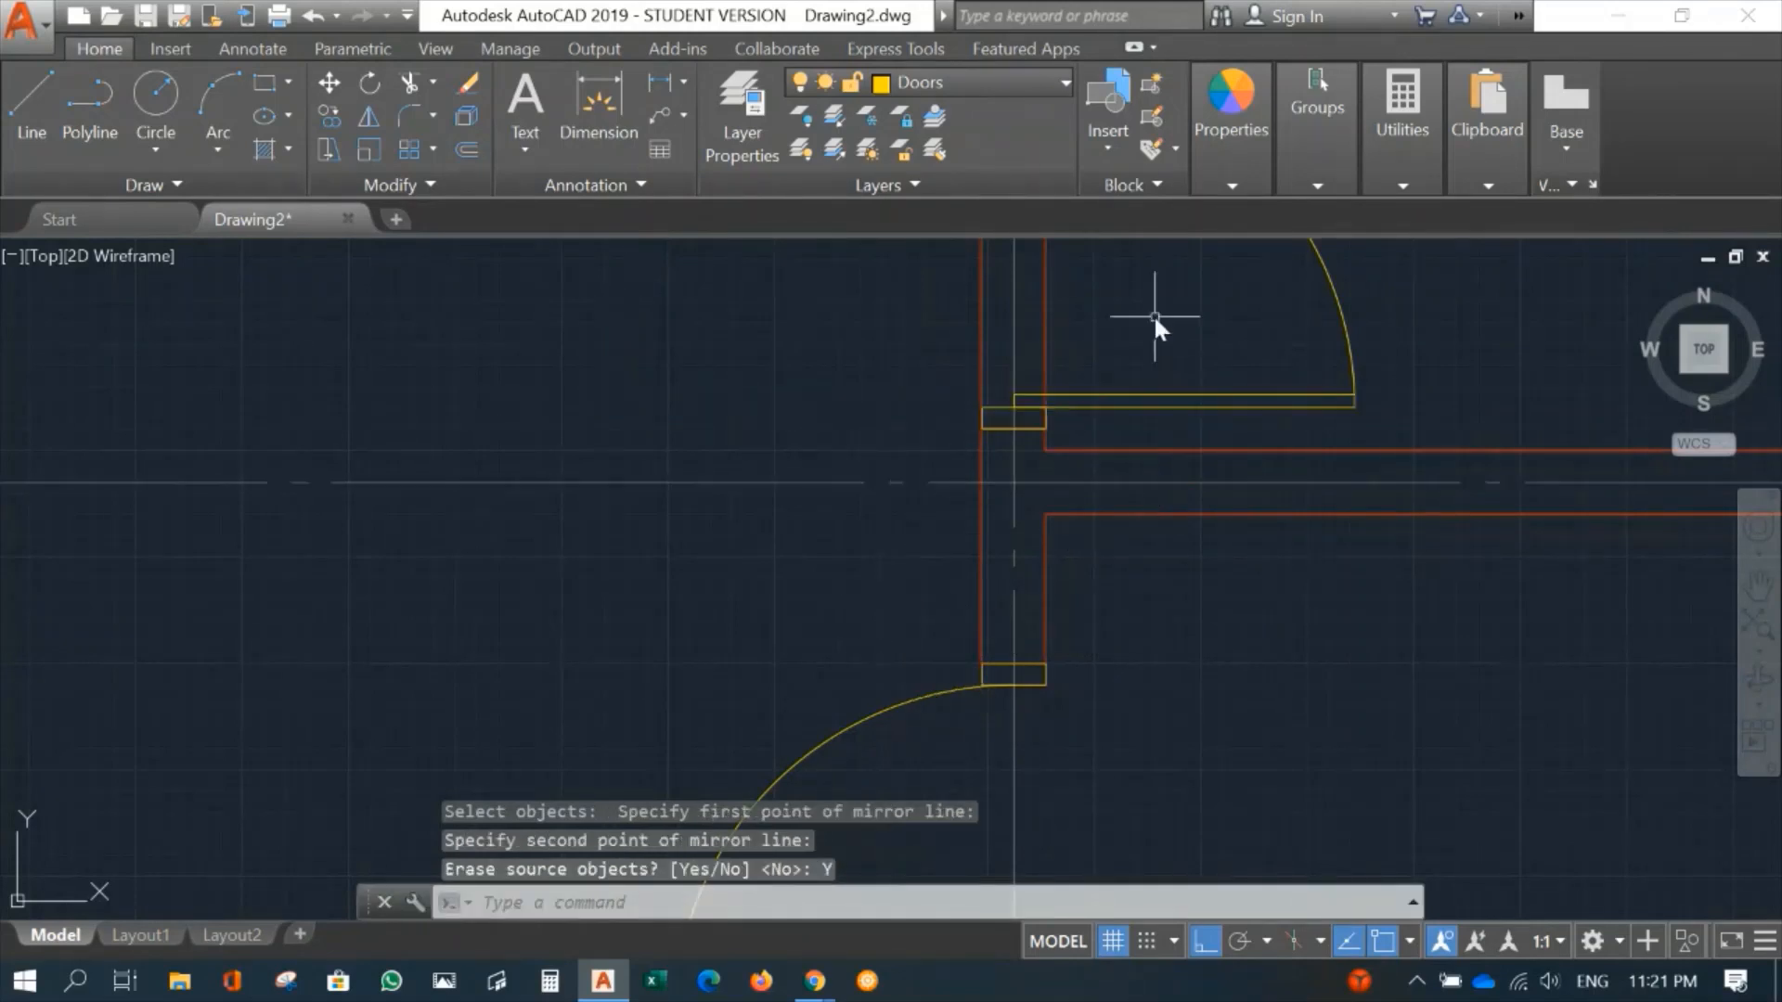
Step: Trim both wall lines inside the mirrored door's opening, using the outer edges of its two jambs as cutting edges
{"action": "middle_click_drag", "start_coordinate": [1154, 314], "coordinate": [1084, 581]}
{"action": "scroll", "coordinate": [1179, 501], "scroll_direction": "down", "scroll_amount": 6}
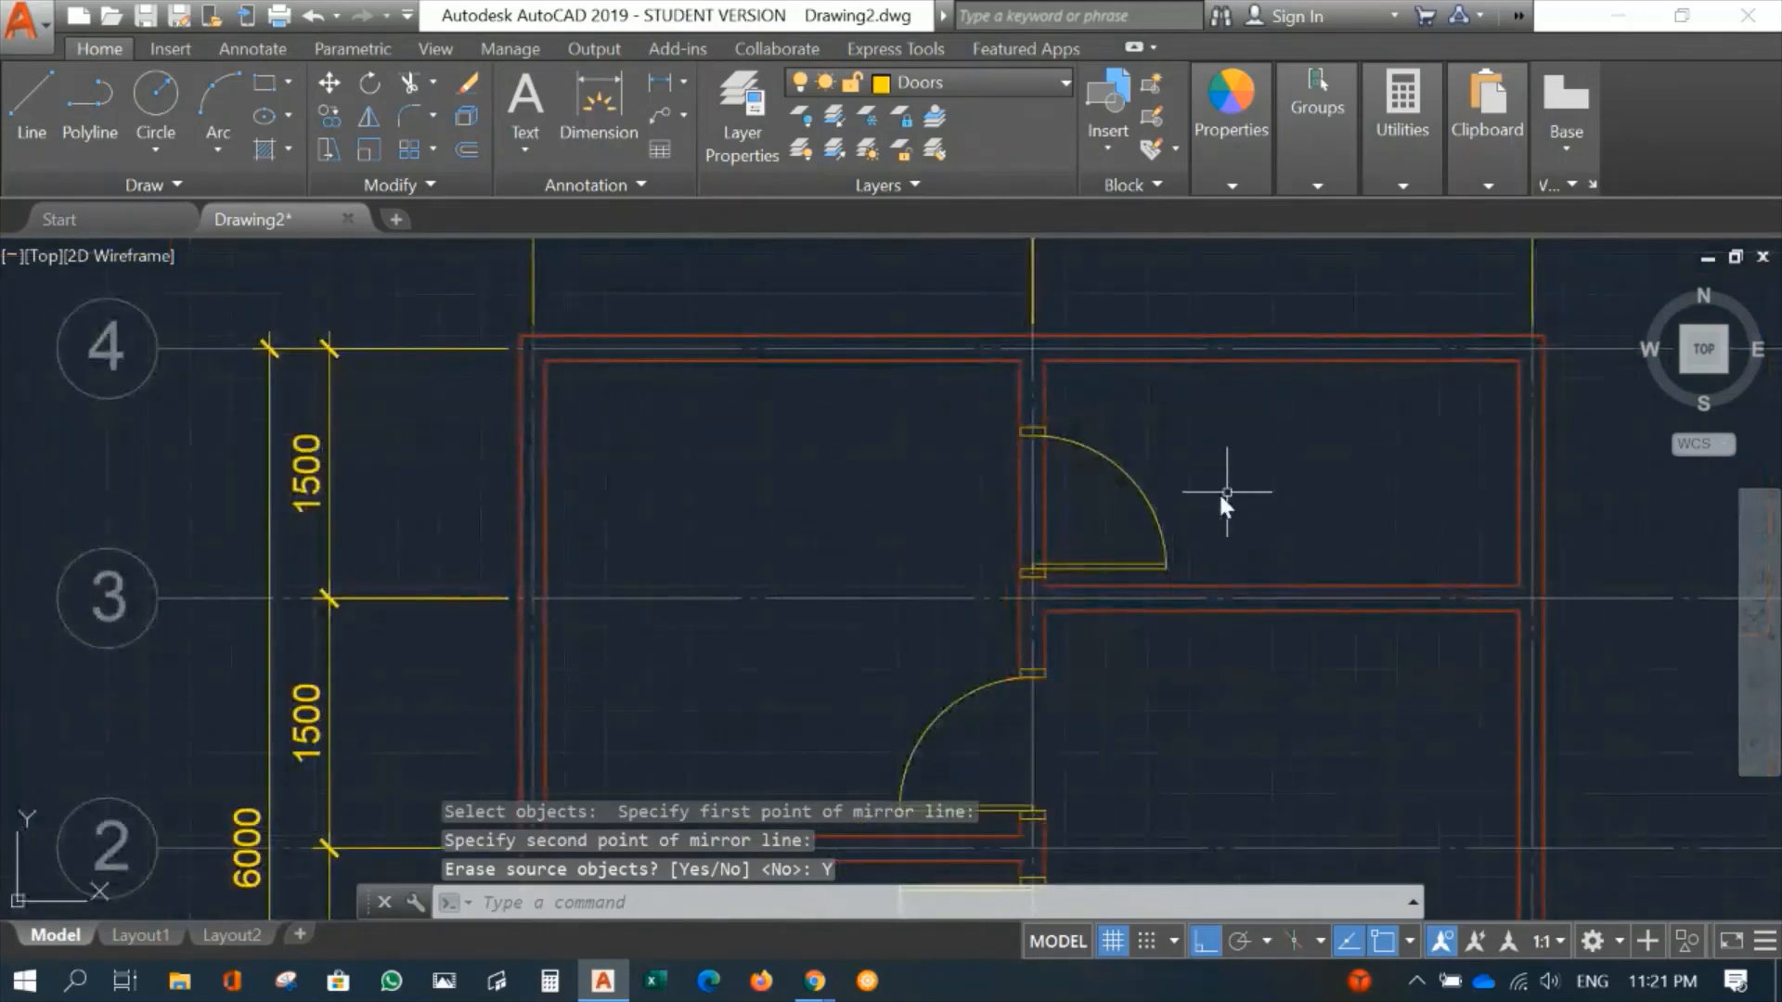
{"action": "scroll", "coordinate": [1036, 501], "scroll_direction": "up", "scroll_amount": 6}
{"action": "middle_click_drag", "start_coordinate": [986, 480], "coordinate": [1014, 514]}
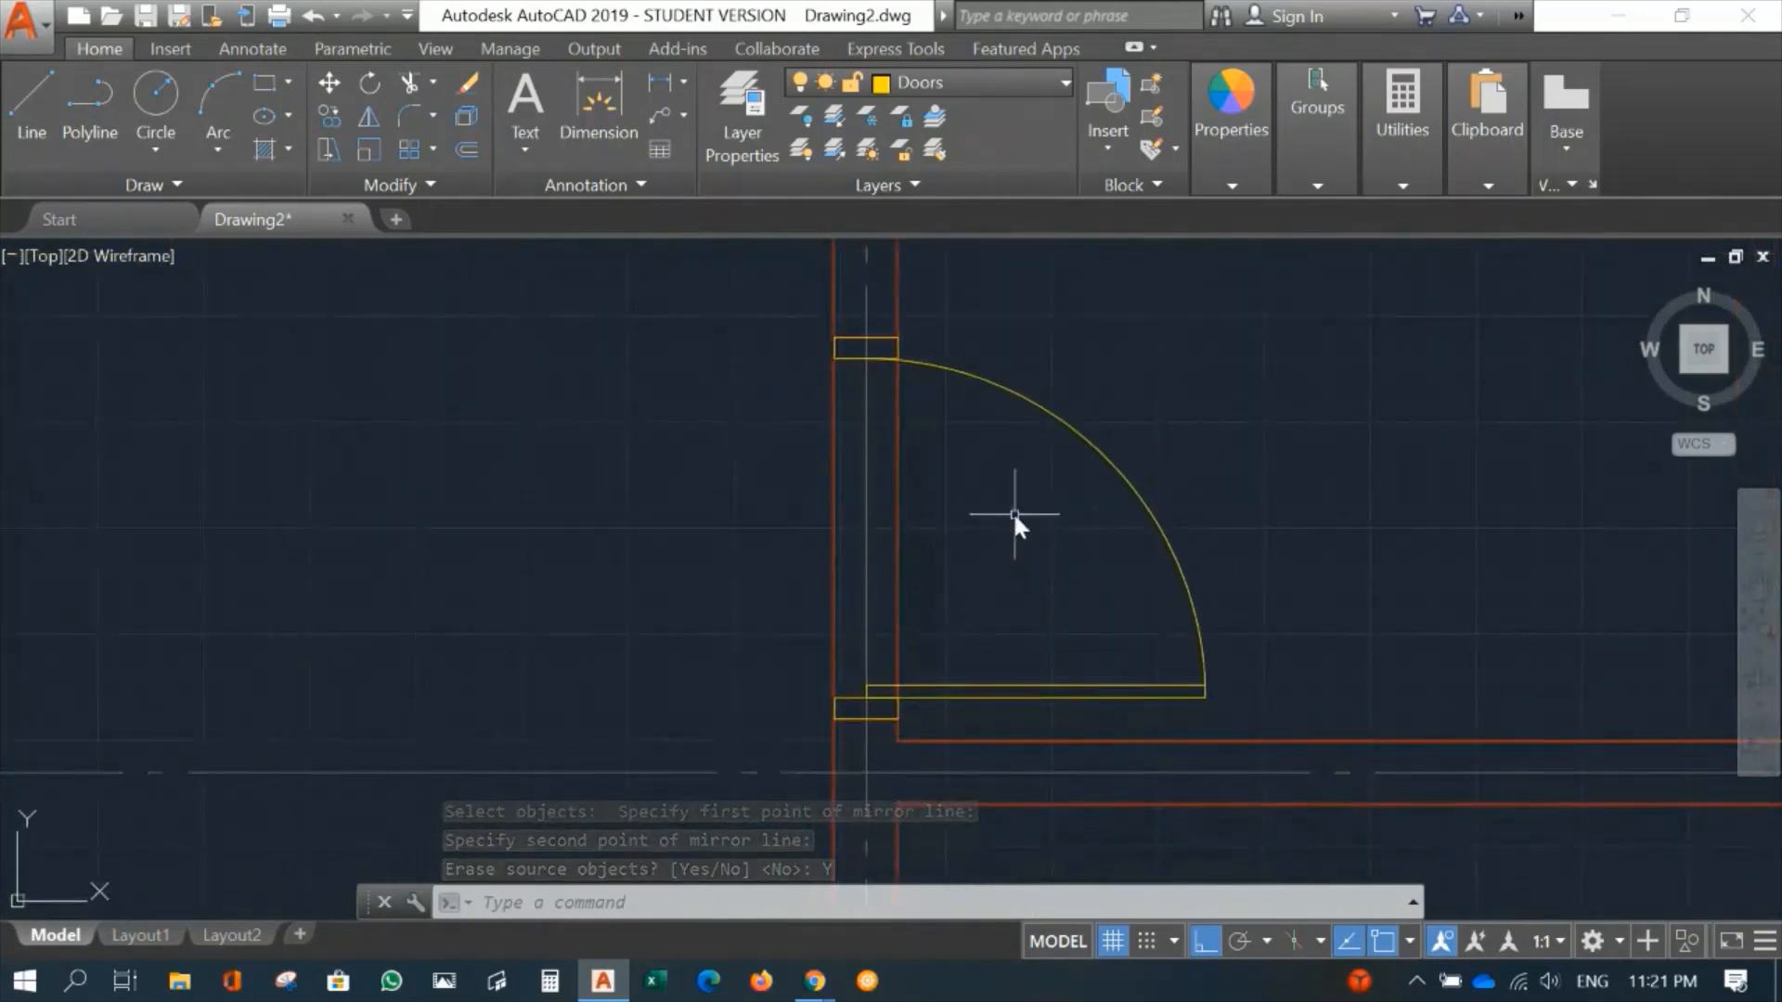
{"action": "type", "text": "tr"}
{"action": "key", "text": "Return"}
{"action": "left_click", "coordinate": [778, 303]}
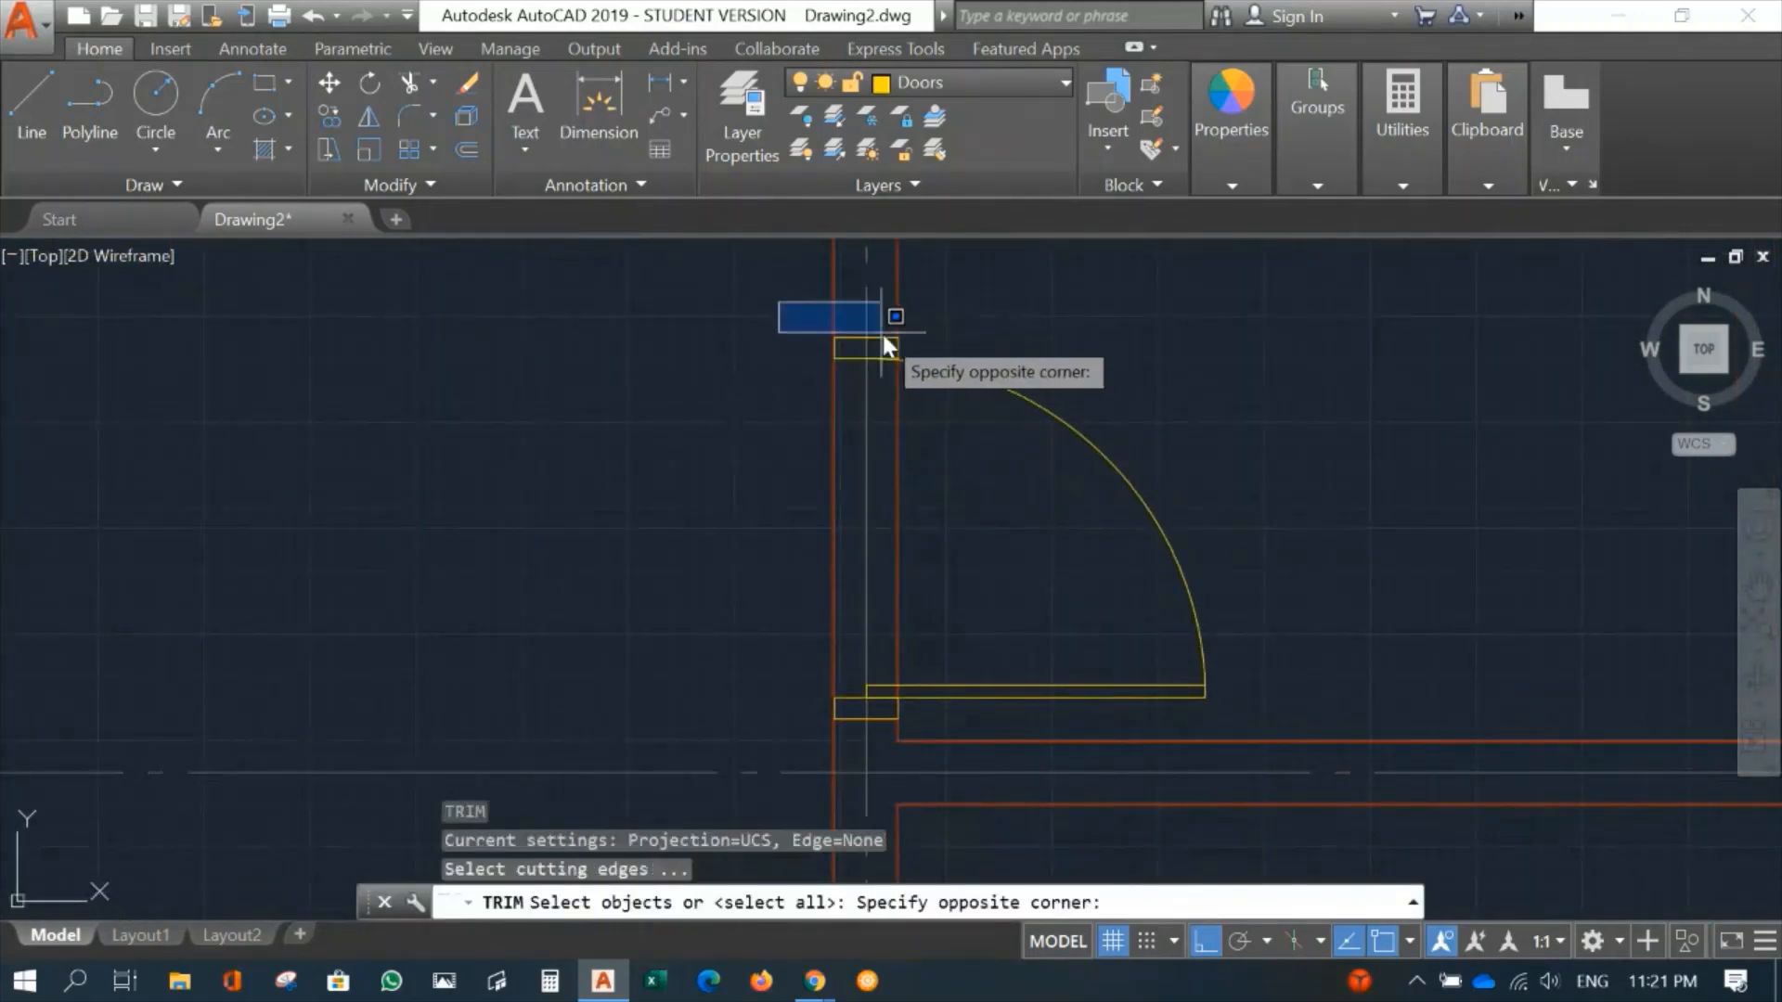
{"action": "left_click", "coordinate": [920, 350]}
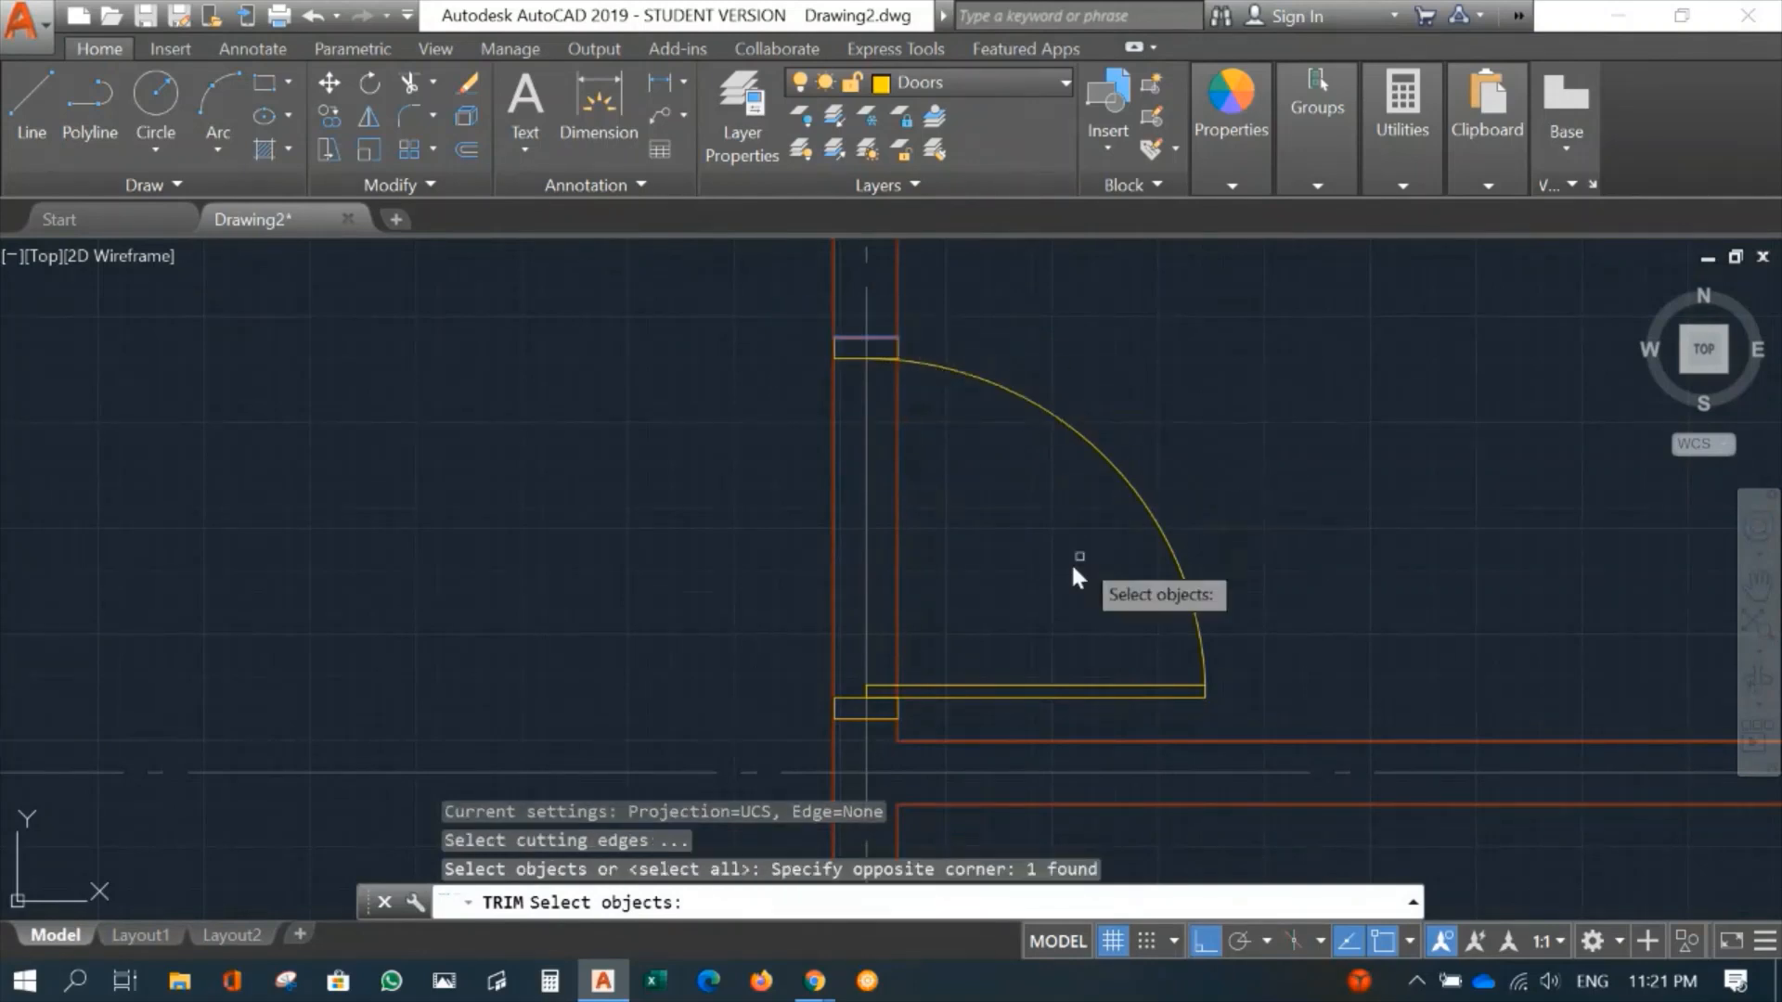
{"action": "left_click", "coordinate": [788, 717]}
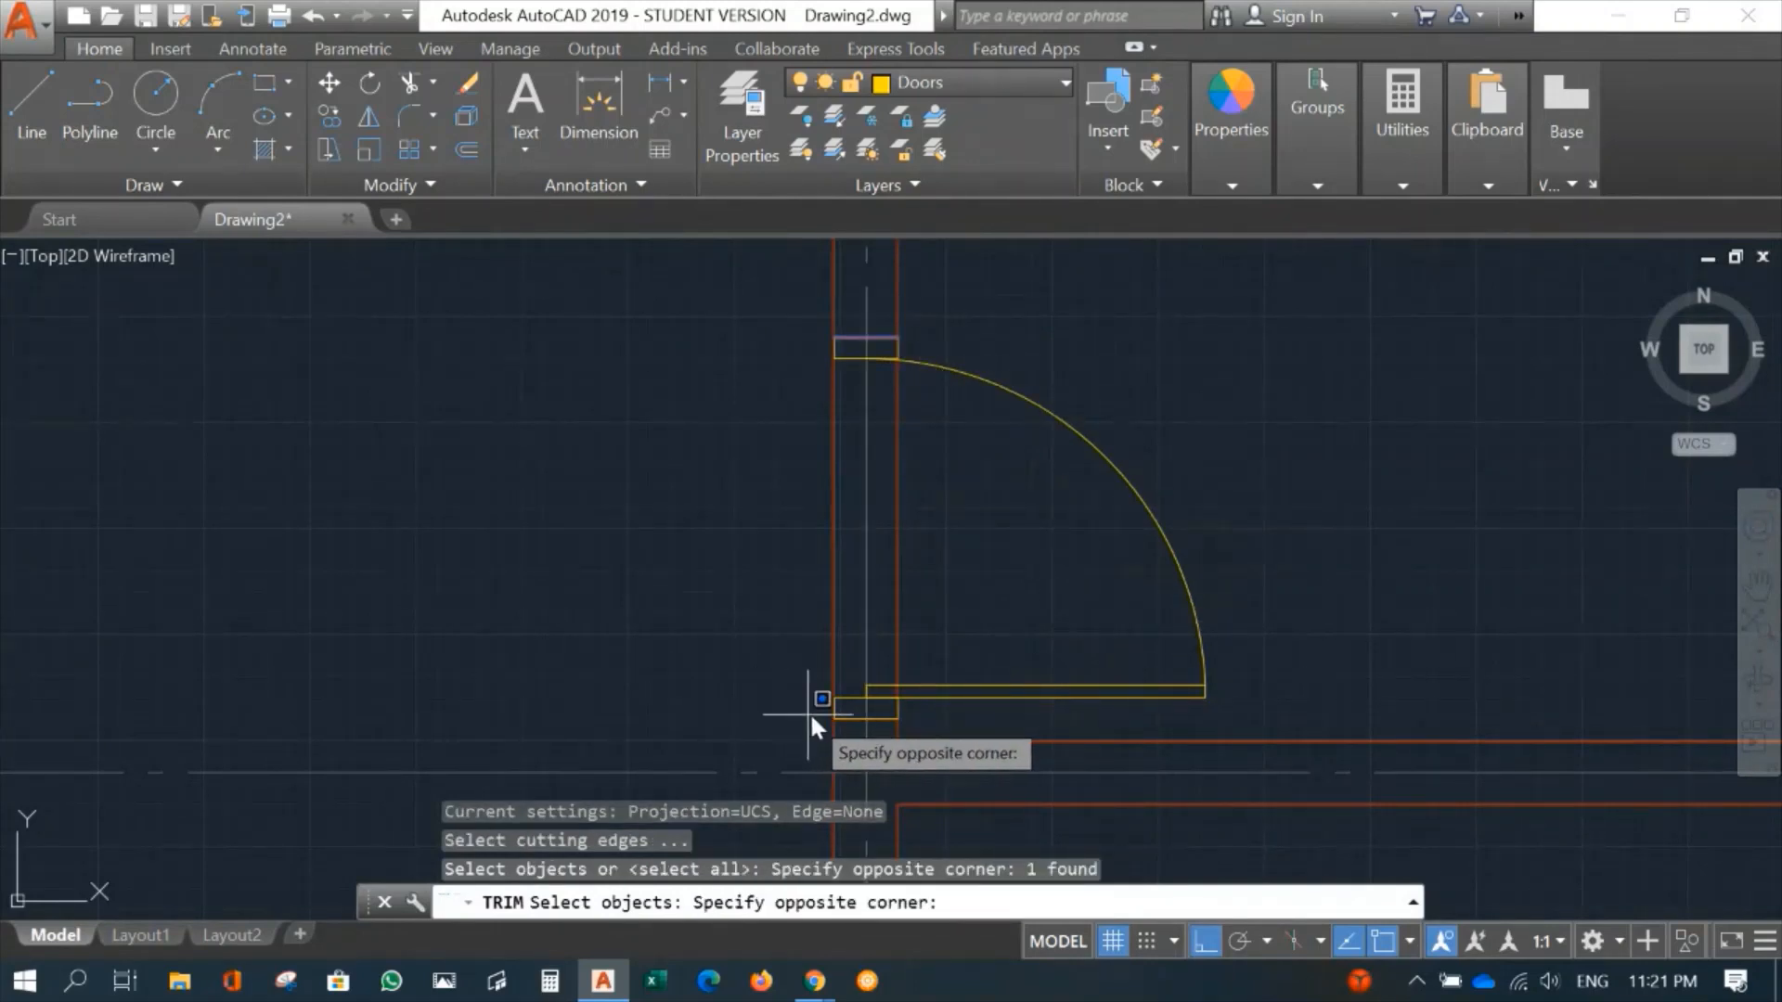
{"action": "left_click", "coordinate": [939, 727]}
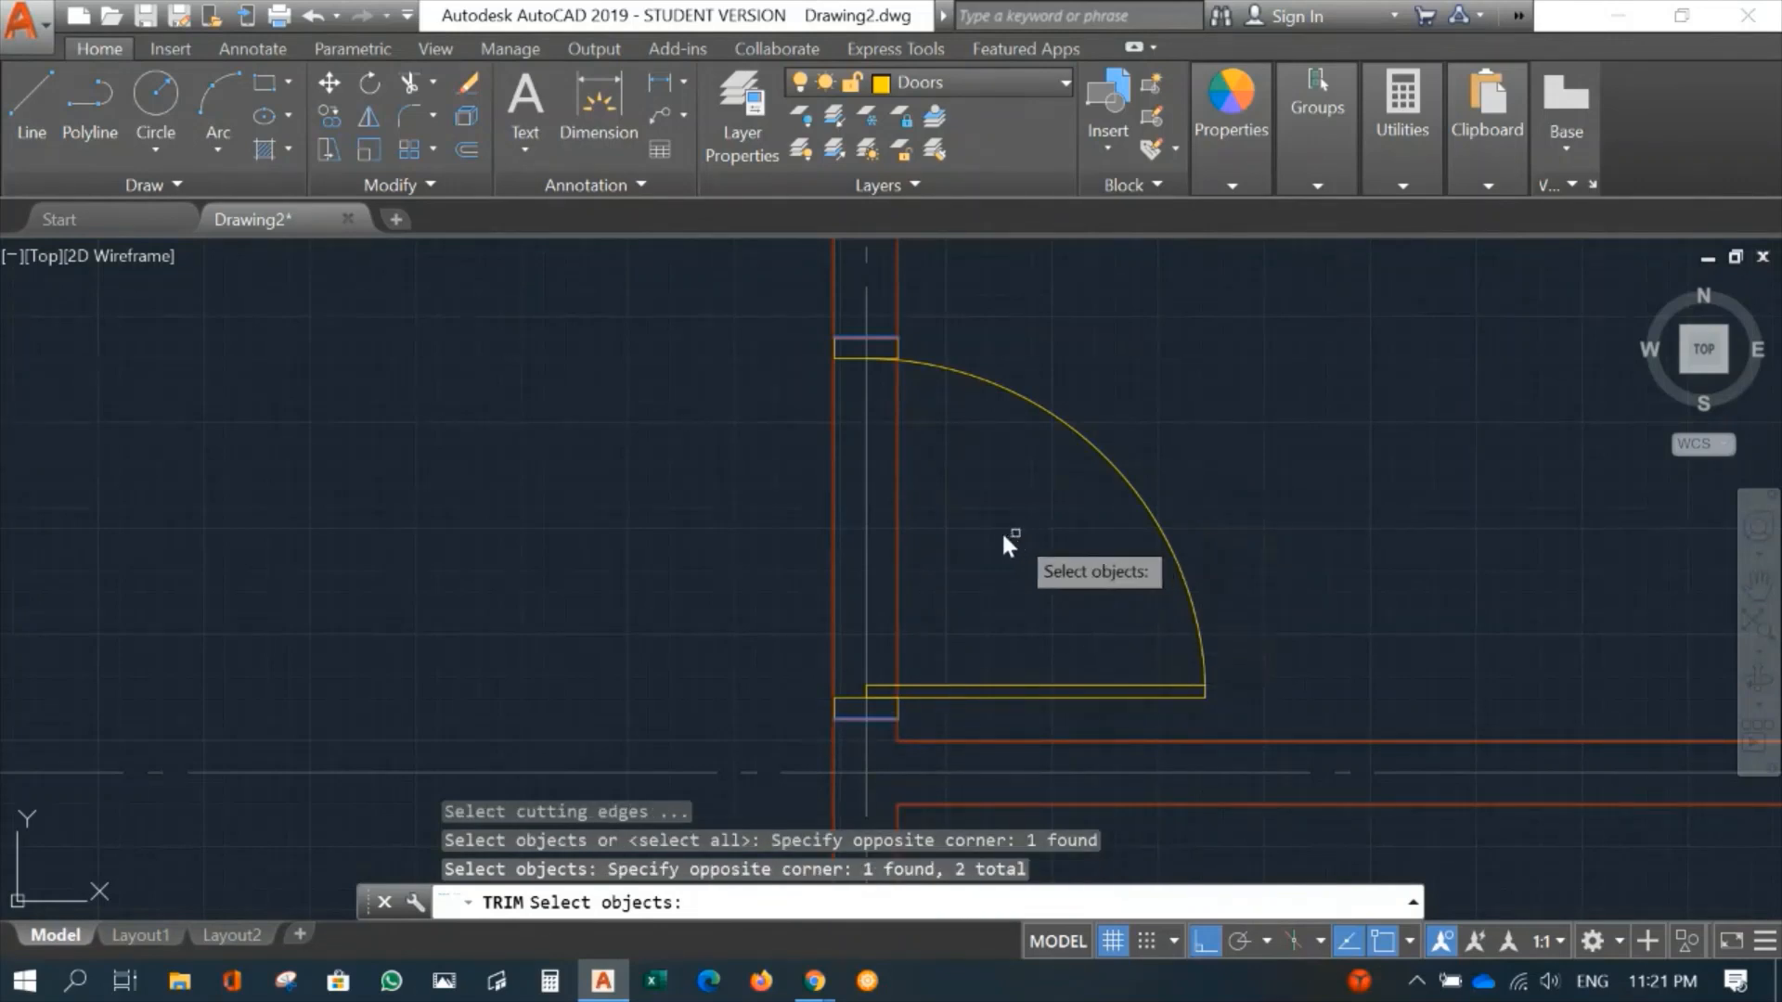
{"action": "key", "text": "Return"}
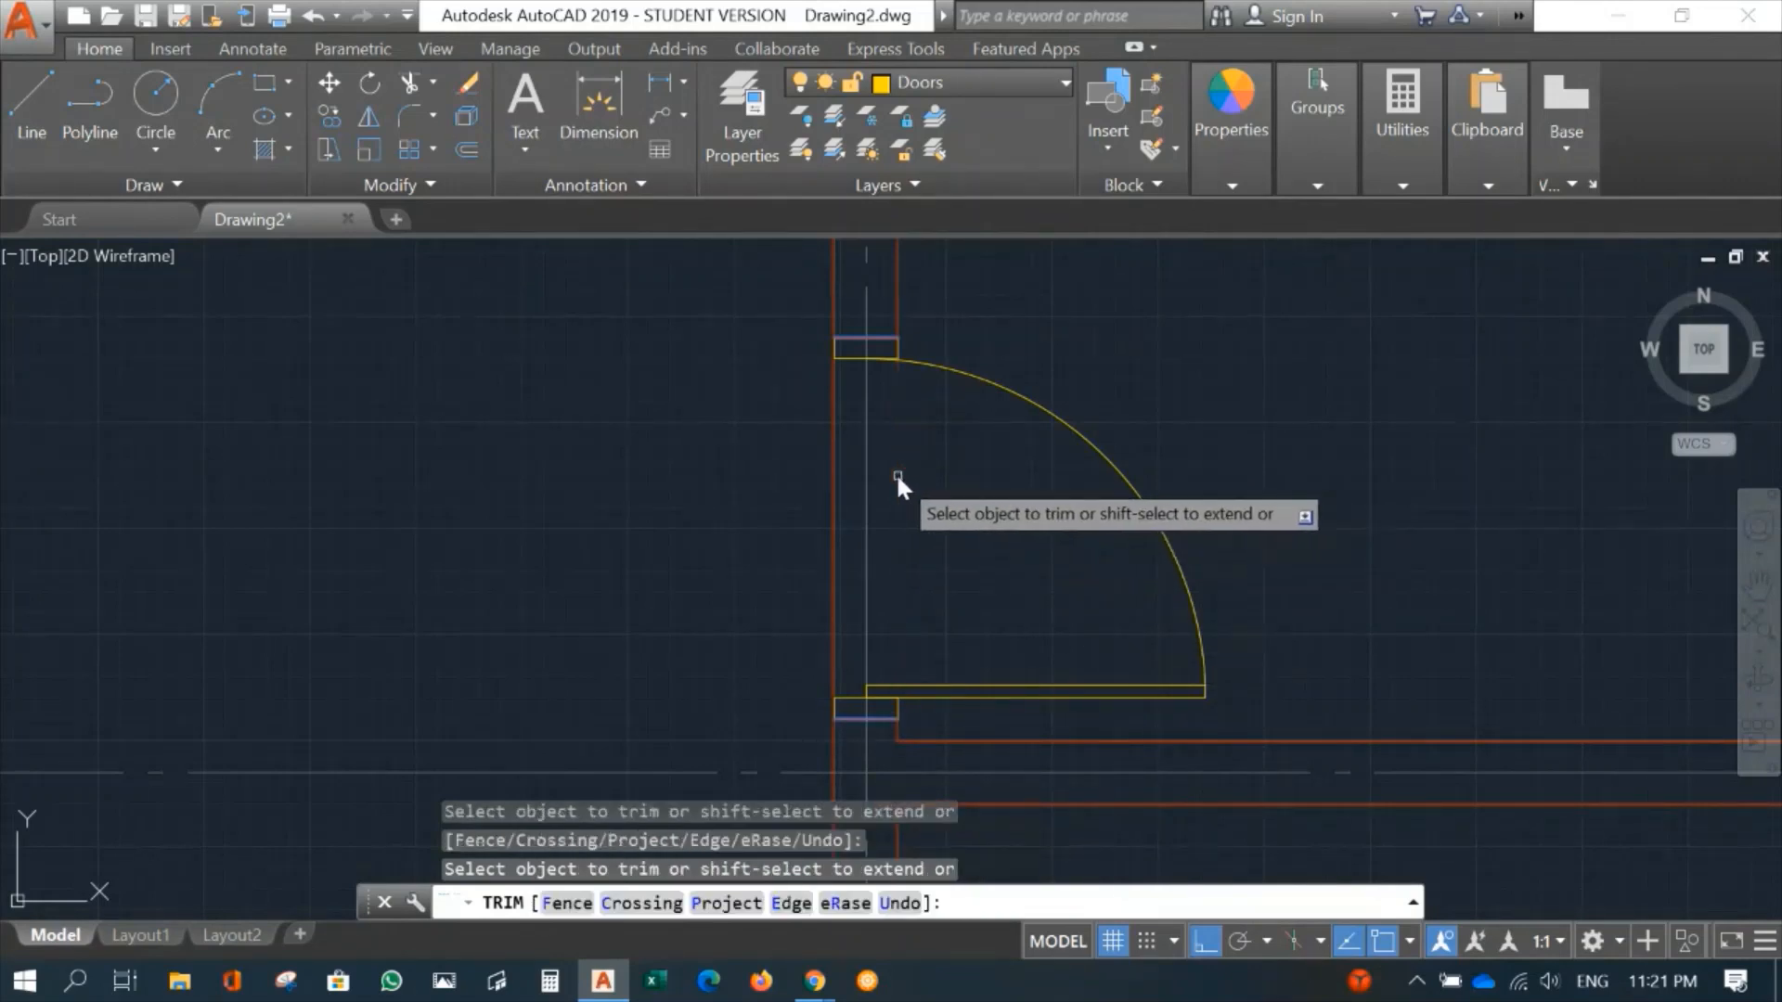
{"action": "left_click", "coordinate": [833, 475]}
{"action": "key", "text": "Return"}
{"action": "scroll", "coordinate": [995, 500], "scroll_direction": "down", "scroll_amount": 6}
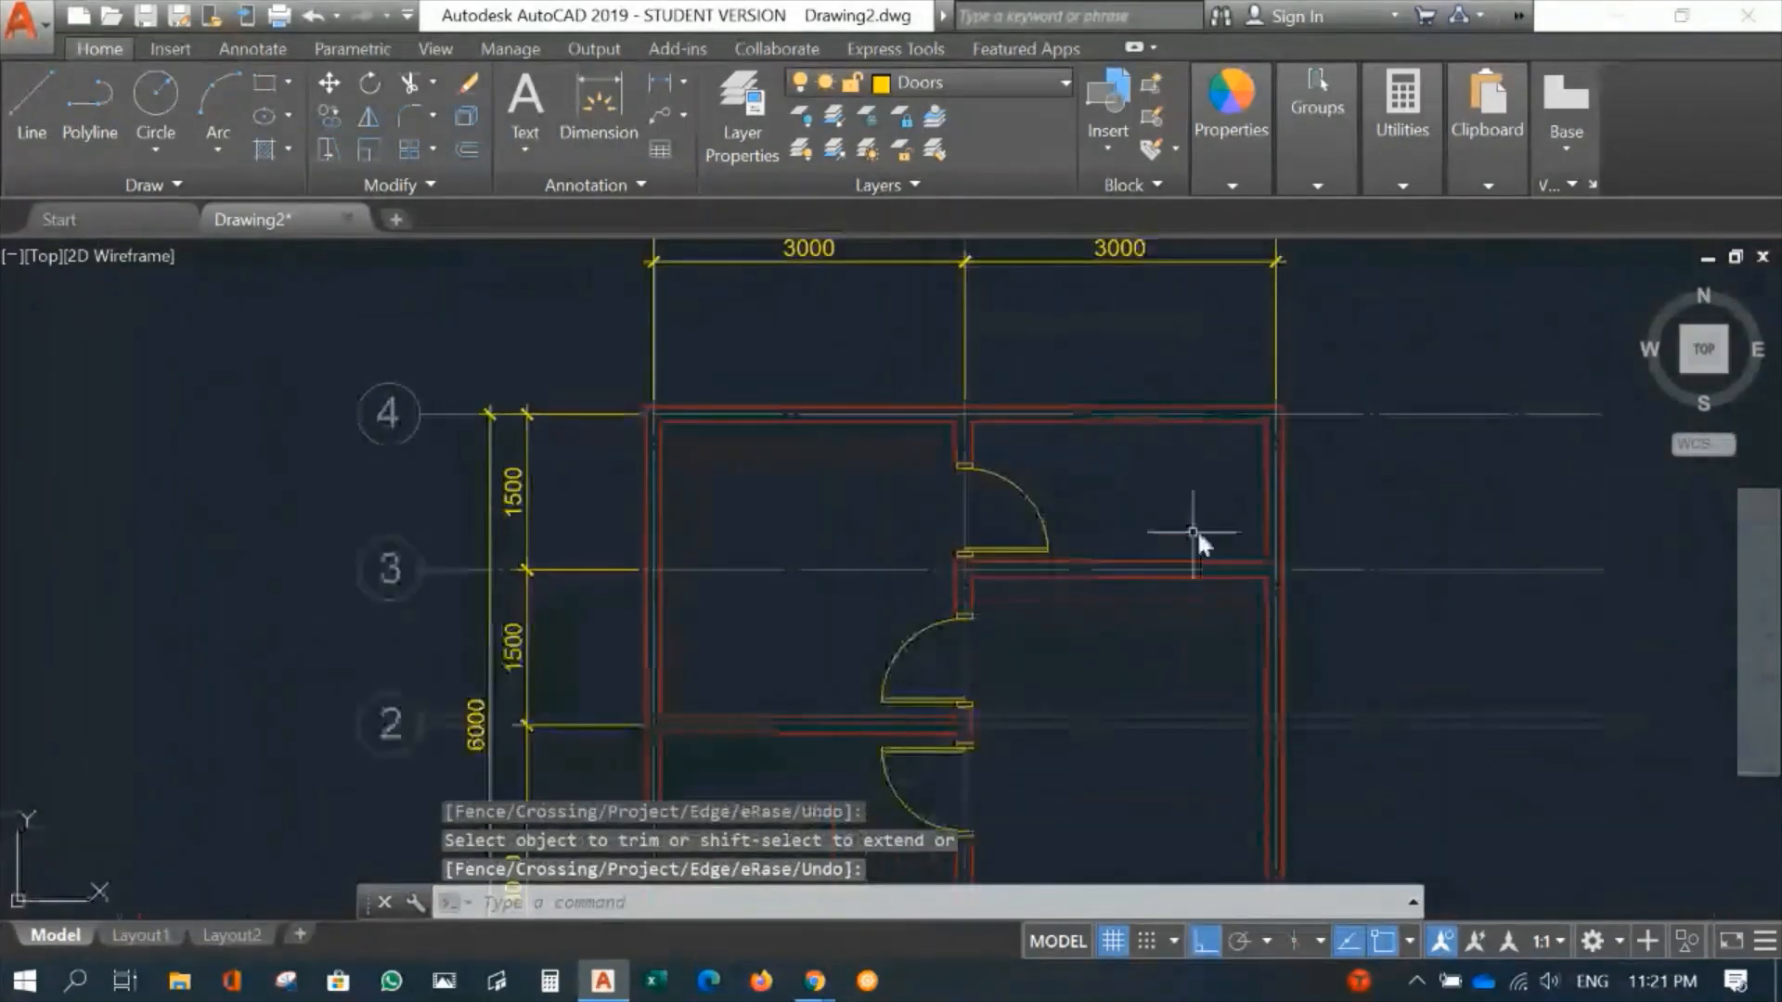
{"action": "middle_click_drag", "start_coordinate": [1210, 536], "coordinate": [1200, 366]}
{"action": "middle_click_drag", "start_coordinate": [1170, 647], "coordinate": [1160, 574]}
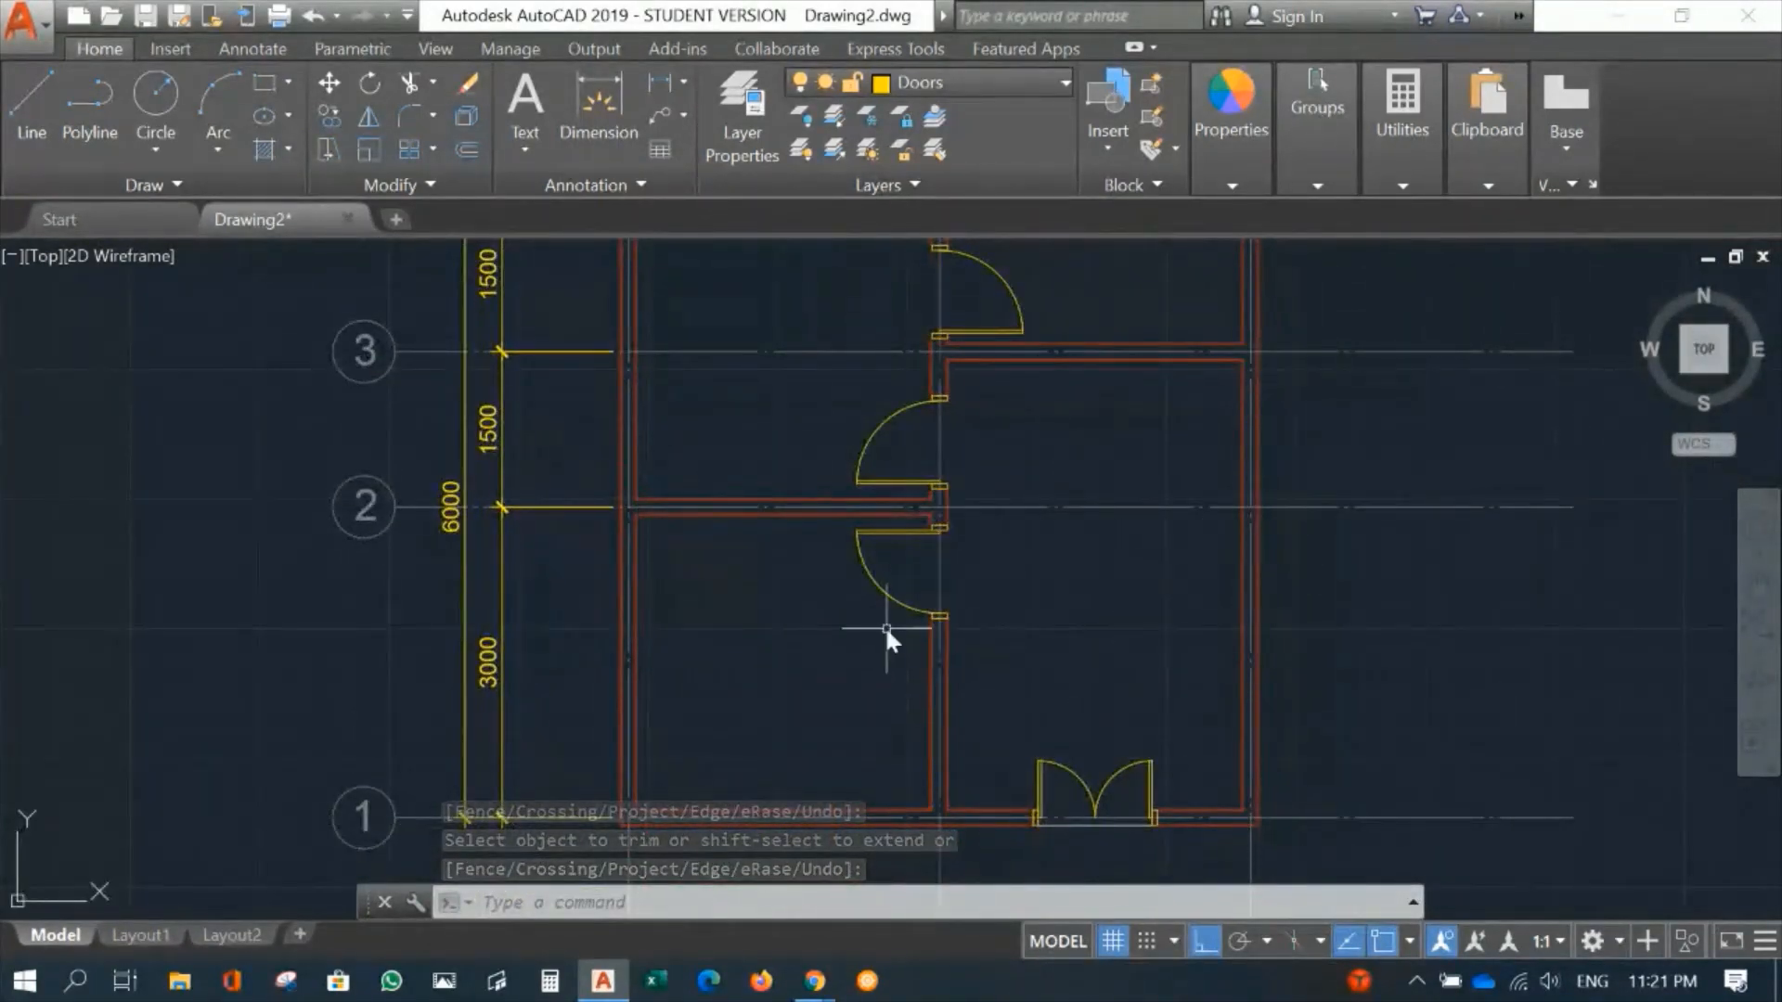
{"action": "middle_click_drag", "start_coordinate": [975, 475], "coordinate": [905, 669]}
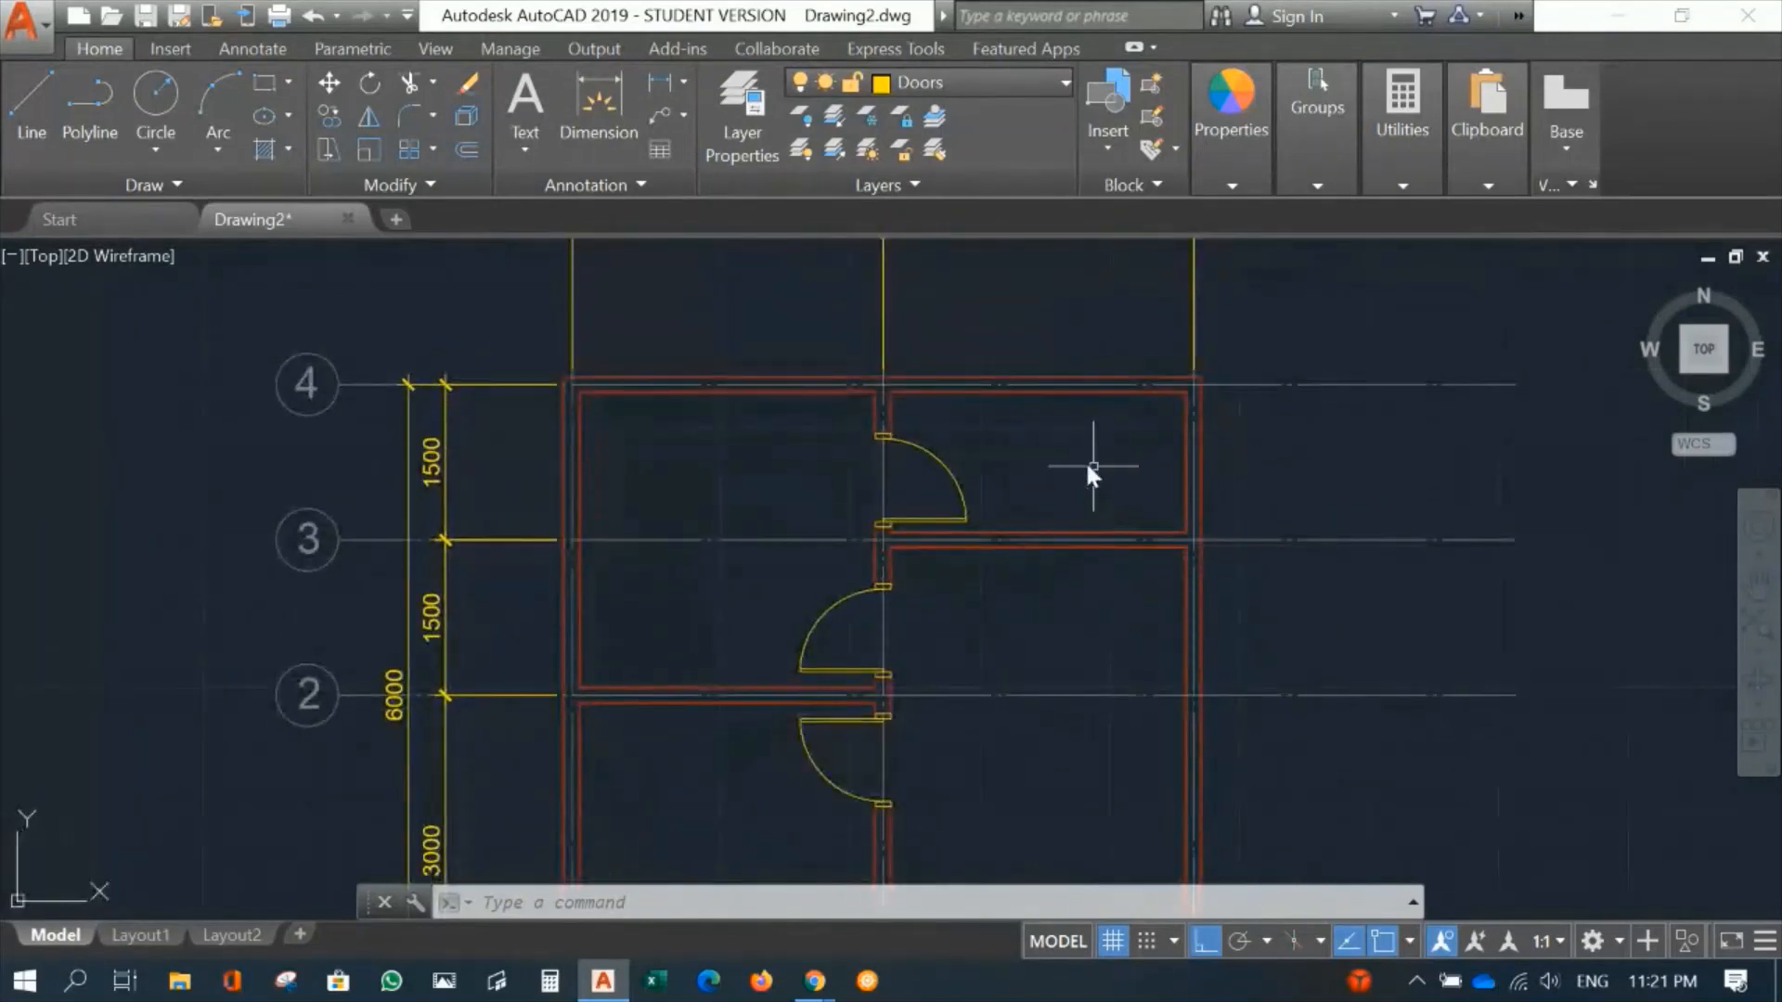
Step: Examine the finished door layout and the outer wall on grid A between grids 1 and 2
{"action": "scroll", "coordinate": [1058, 547], "scroll_direction": "down", "scroll_amount": 3}
{"action": "middle_click_drag", "start_coordinate": [1060, 726], "coordinate": [1021, 555]}
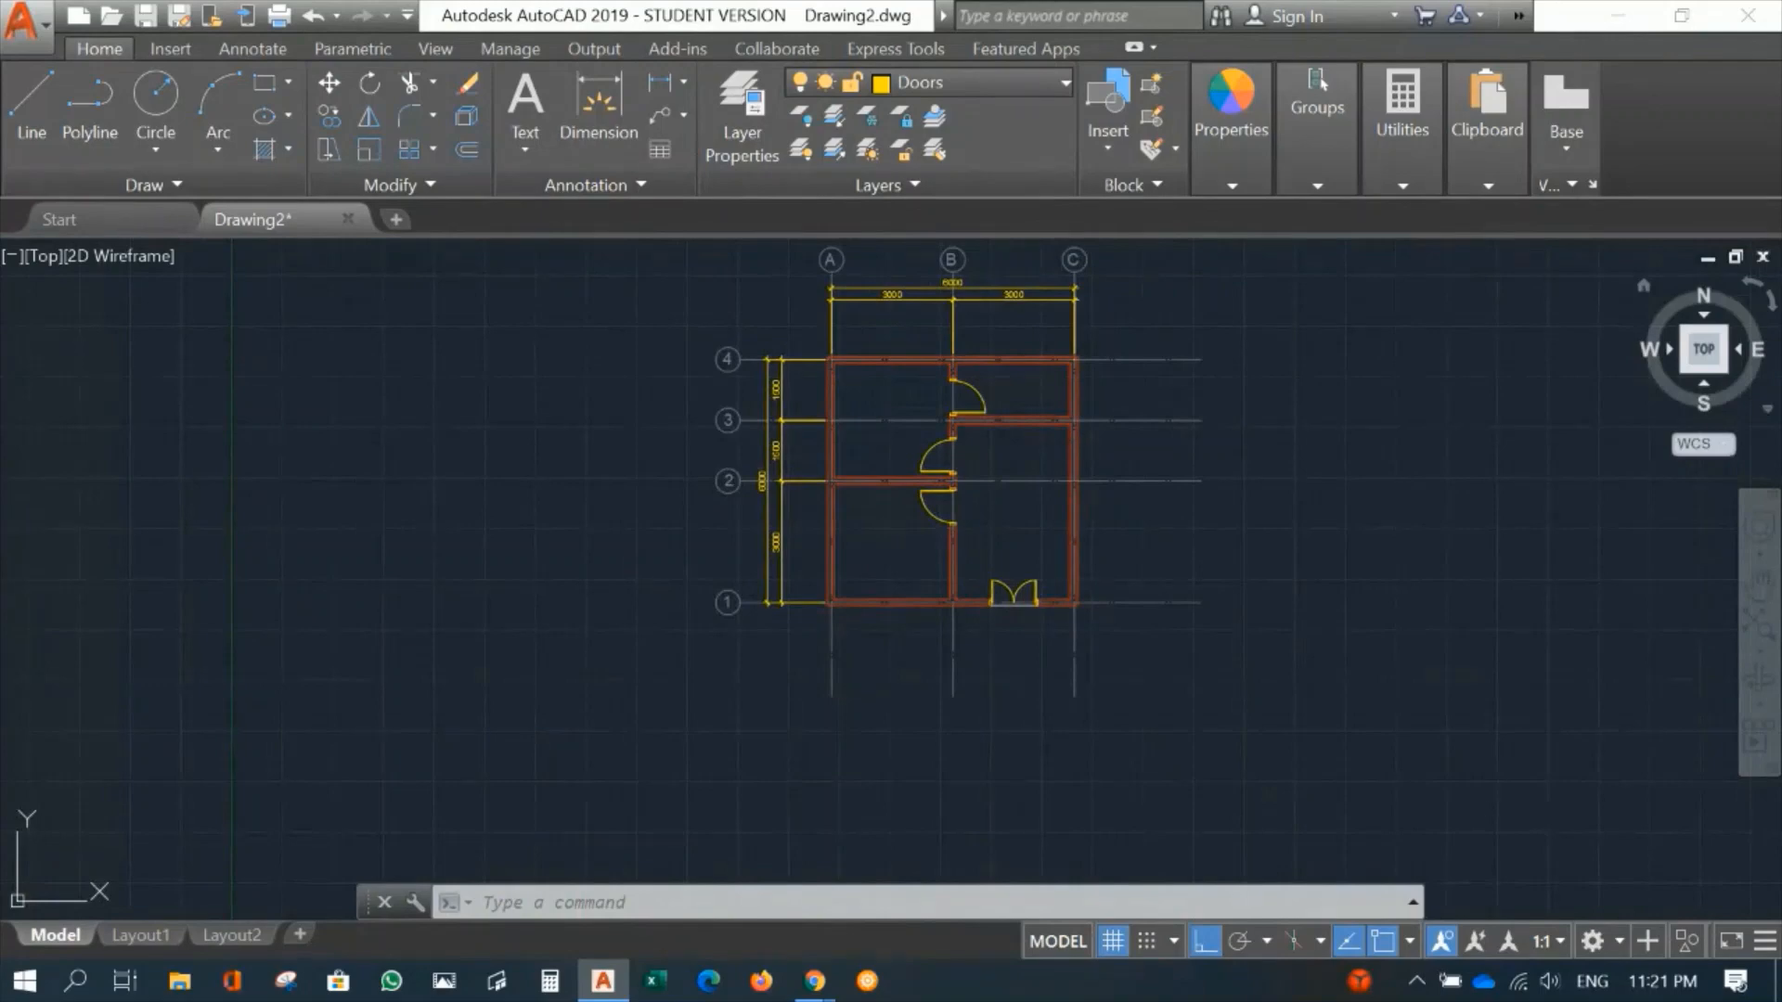
{"action": "key", "text": "alt+Tab"}
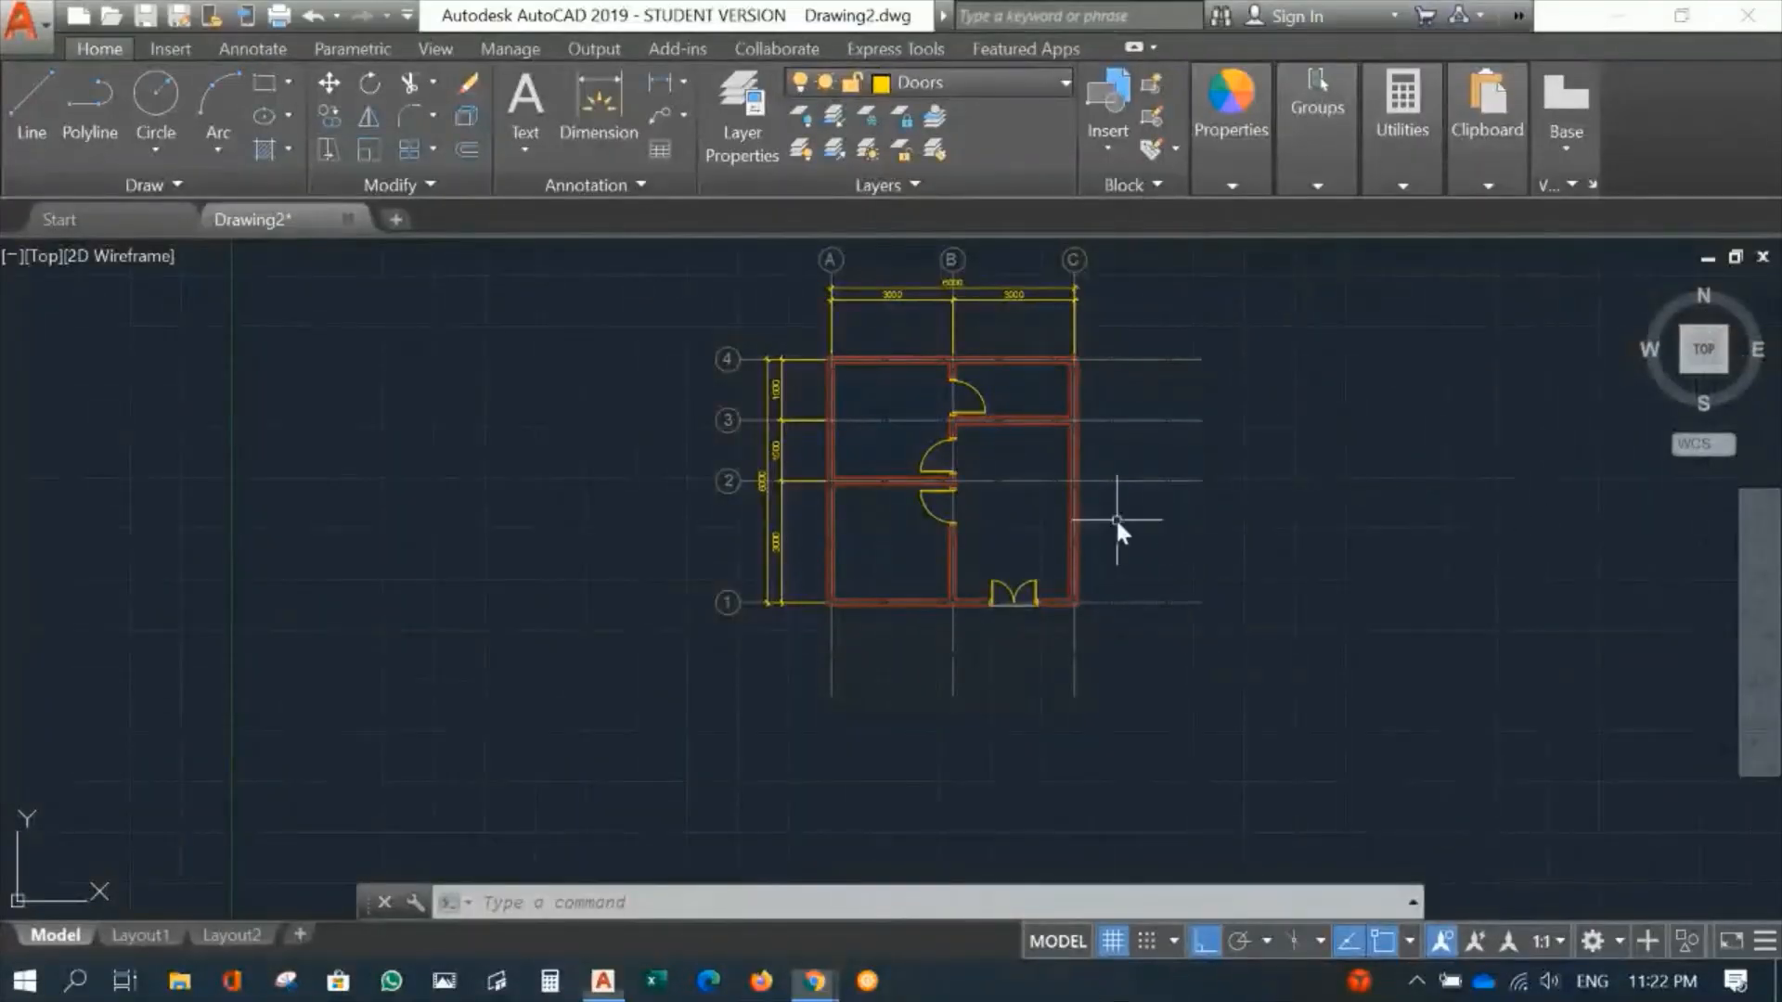
{"action": "scroll", "coordinate": [890, 555], "scroll_direction": "up", "scroll_amount": 2}
{"action": "middle_click_drag", "start_coordinate": [886, 562], "coordinate": [772, 598]}
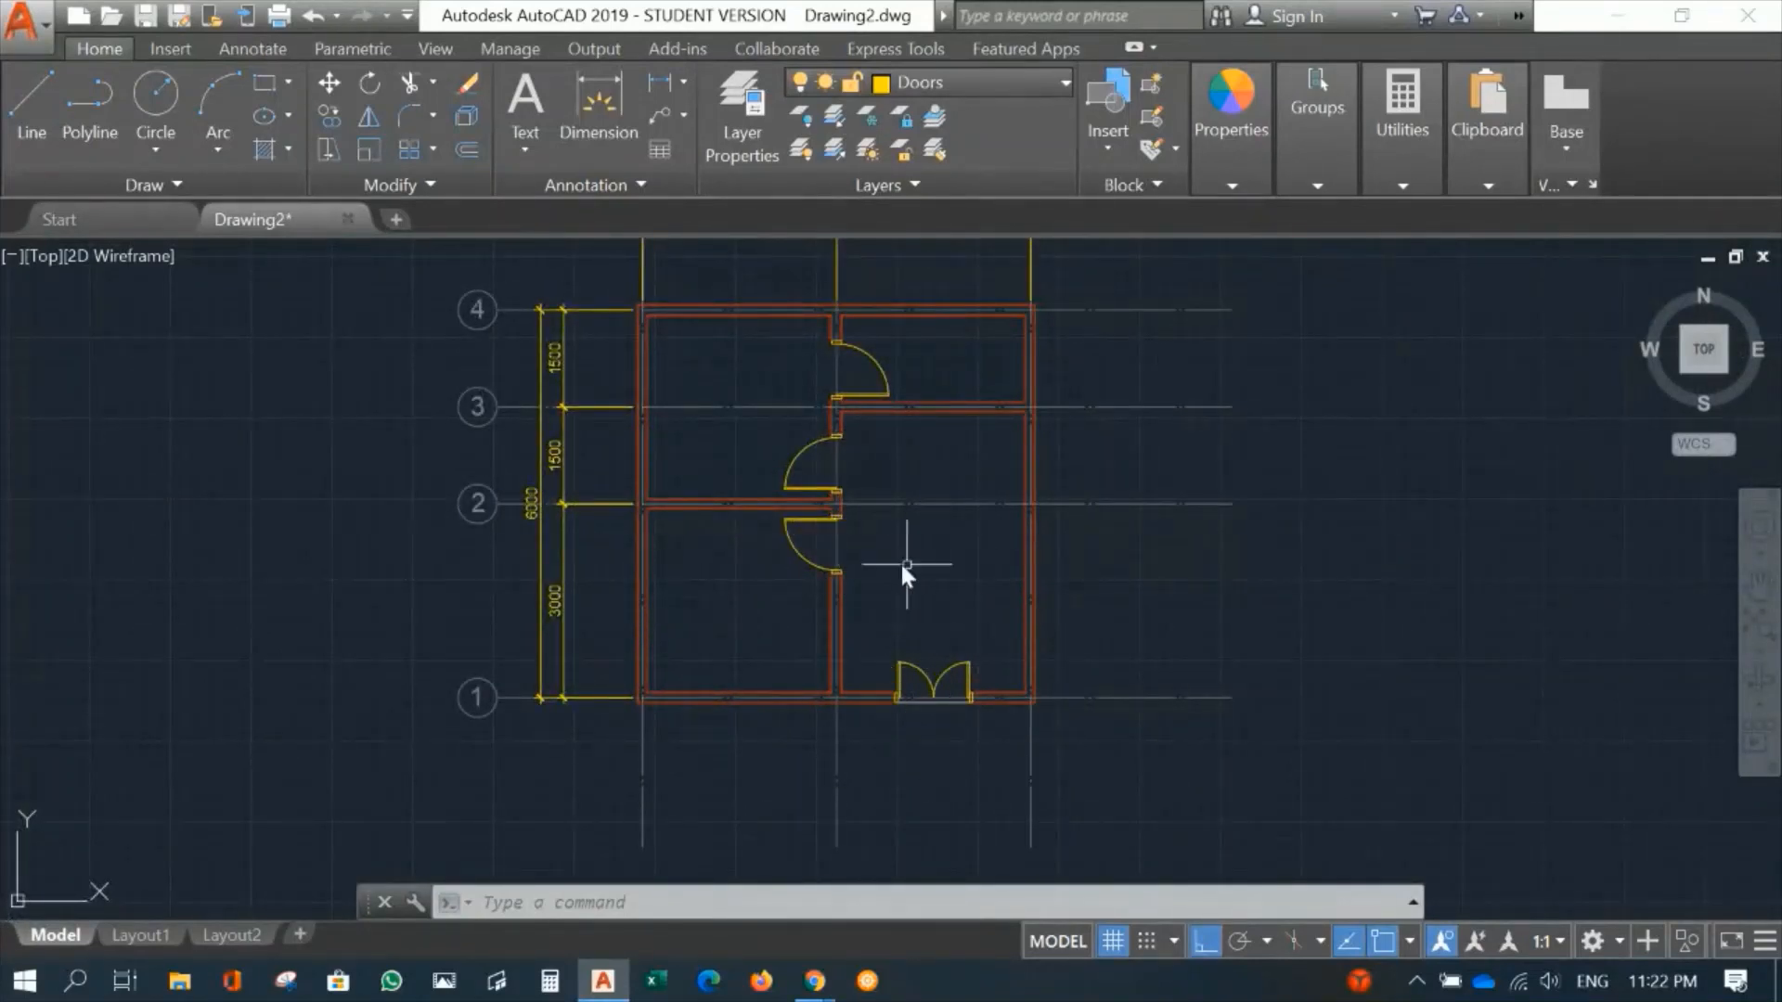
{"action": "scroll", "coordinate": [789, 604], "scroll_direction": "up", "scroll_amount": 4}
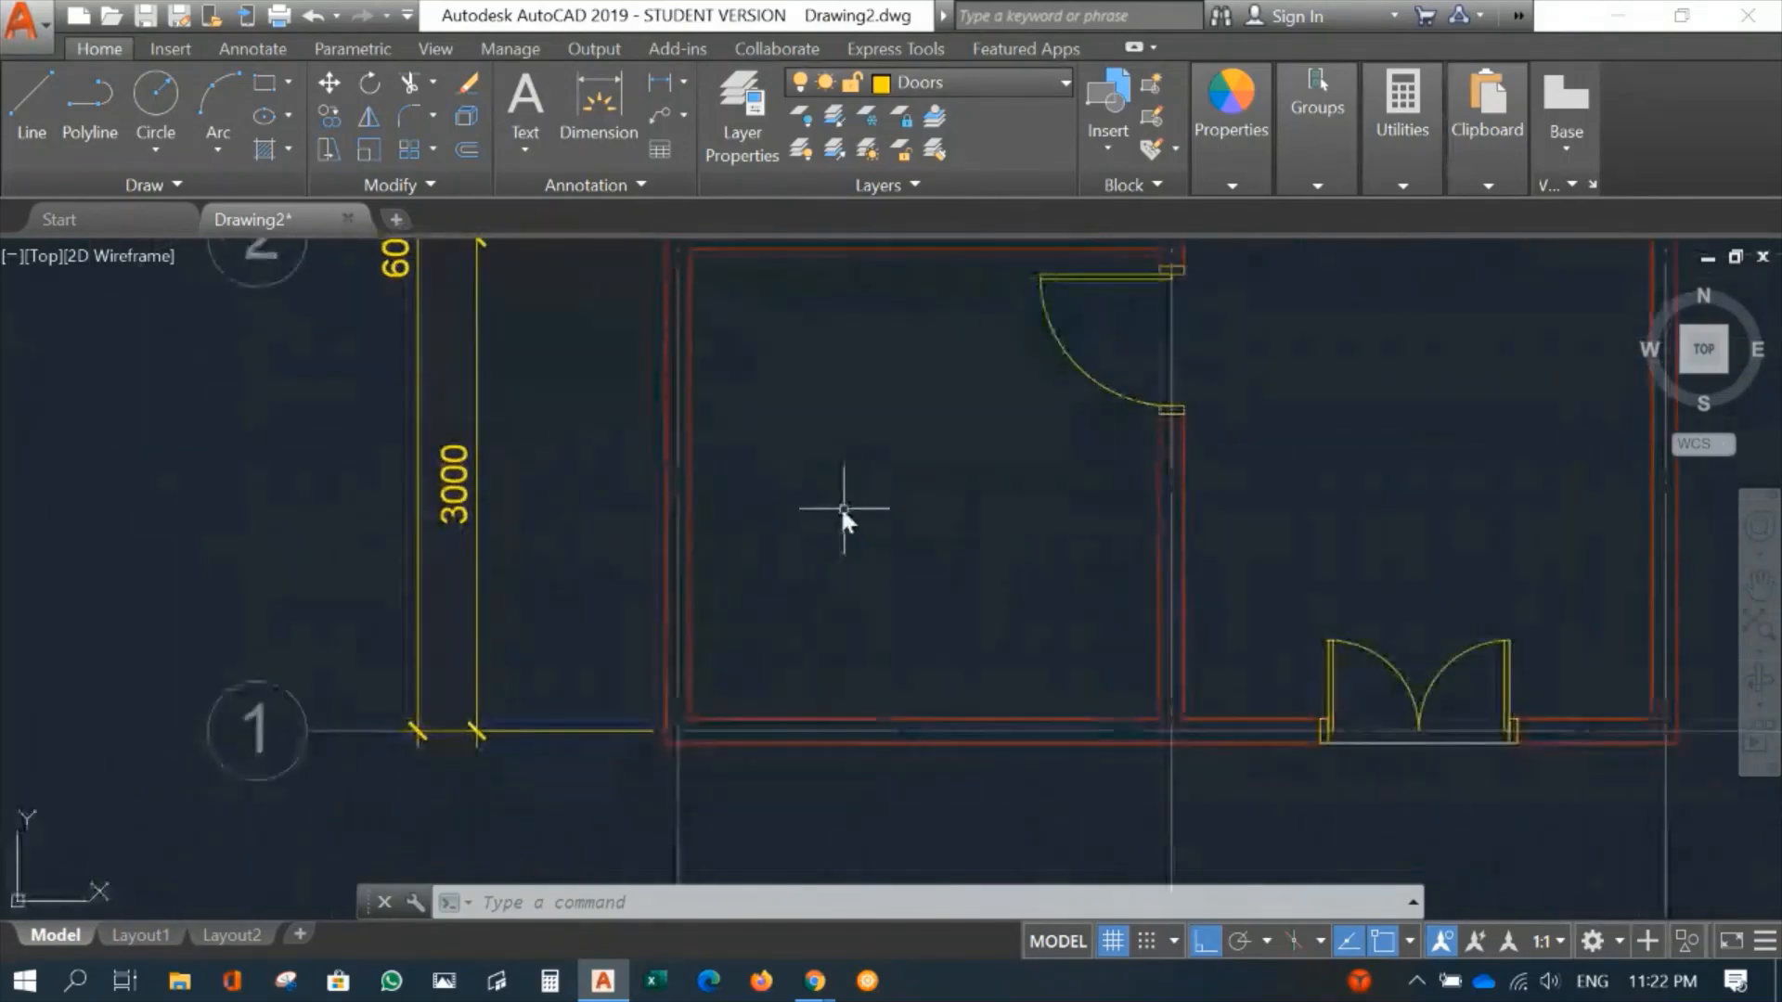
{"action": "middle_click_drag", "start_coordinate": [804, 469], "coordinate": [1148, 475]}
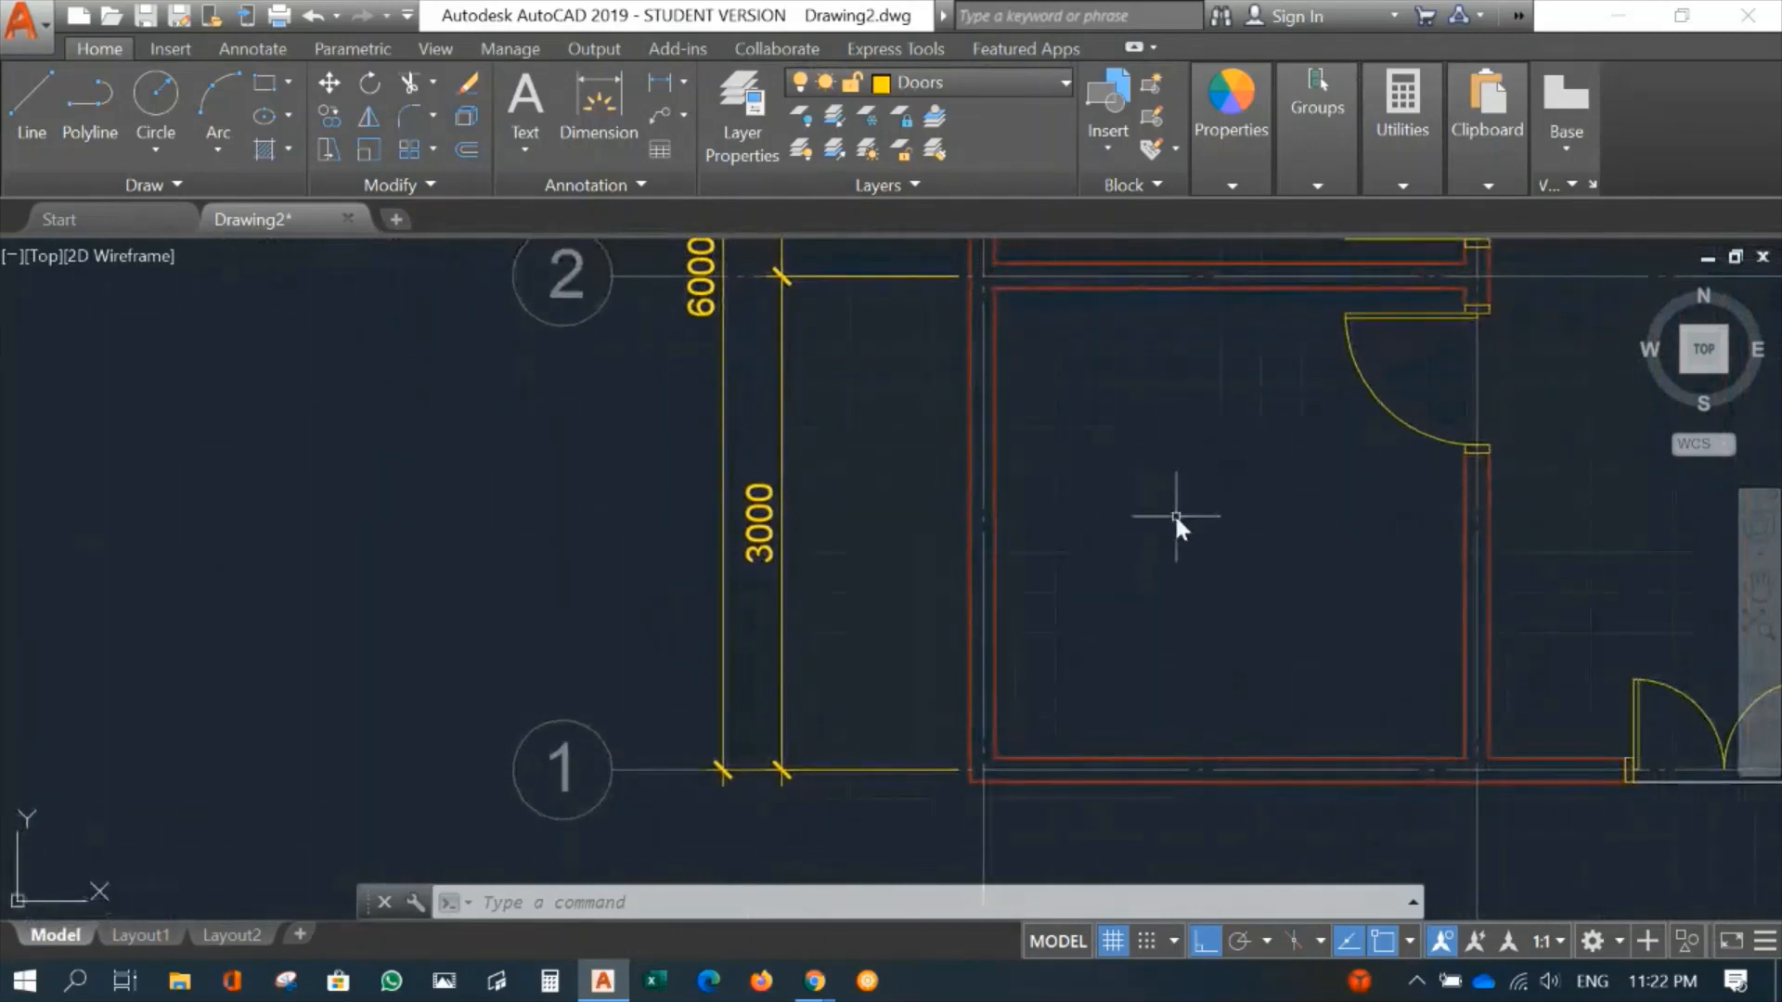
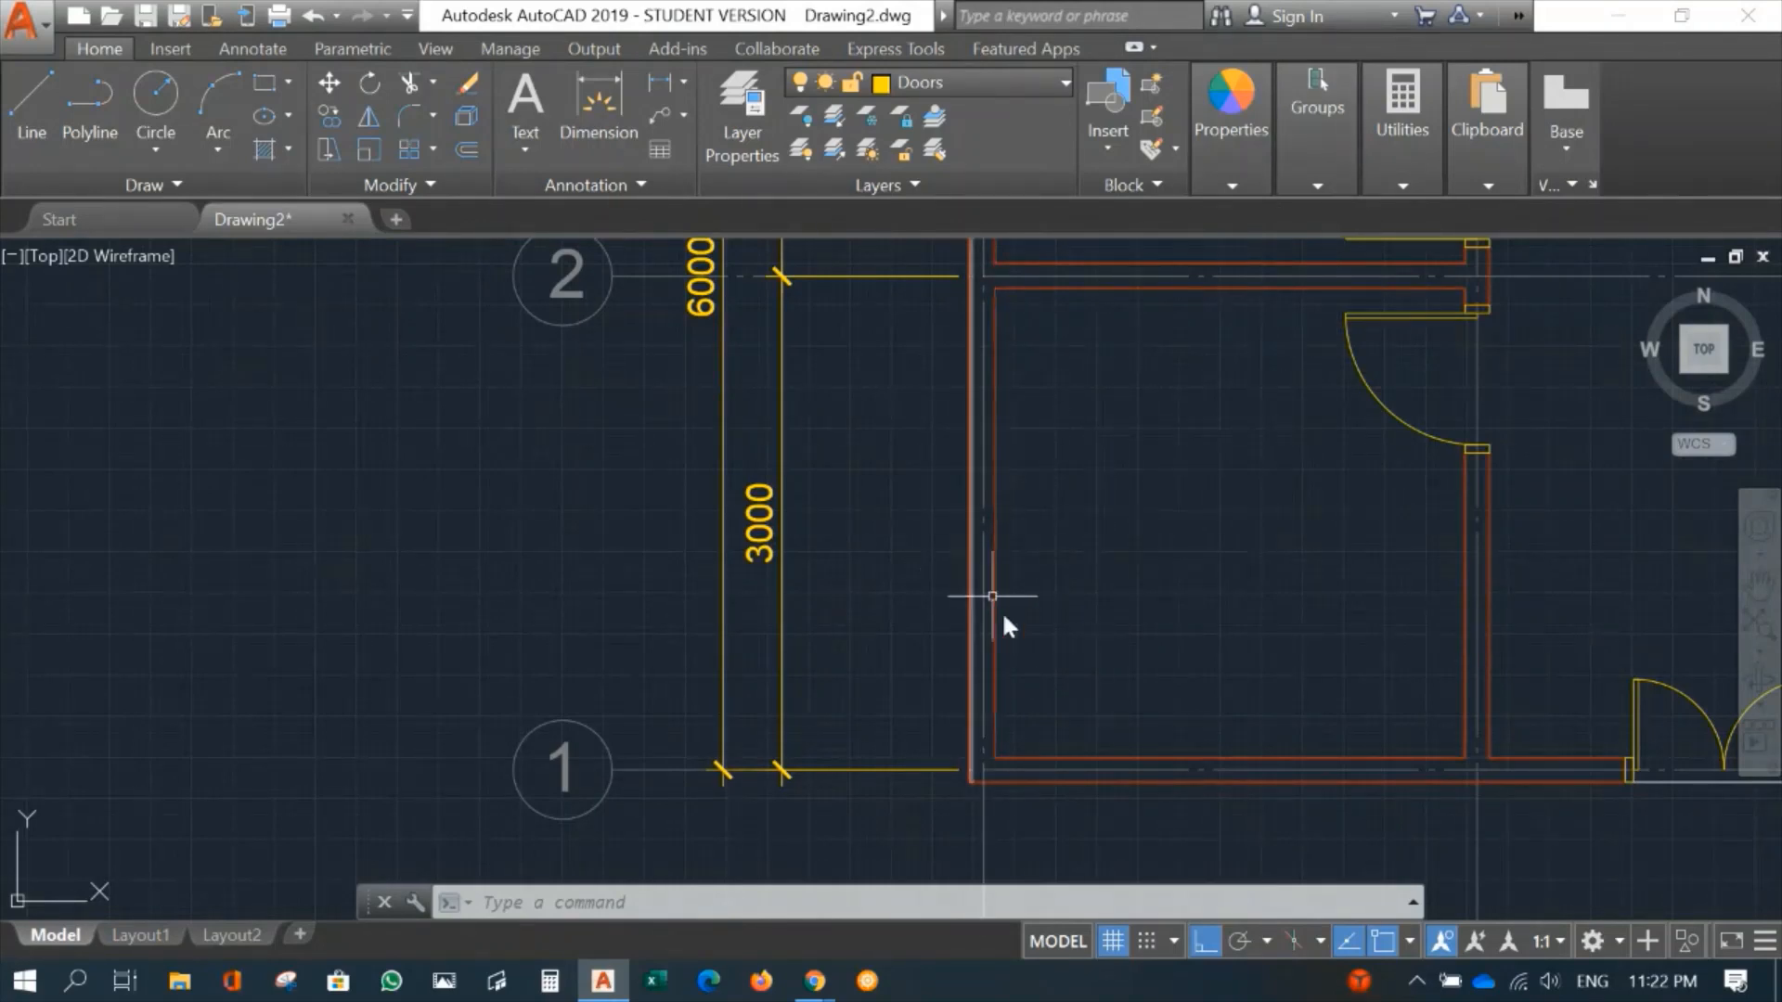
{"action": "scroll", "coordinate": [1055, 570], "scroll_direction": "up", "scroll_amount": 2}
{"action": "scroll", "coordinate": [1148, 442], "scroll_direction": "down", "scroll_amount": 2}
{"action": "middle_click_drag", "start_coordinate": [1145, 438], "coordinate": [1112, 550]}
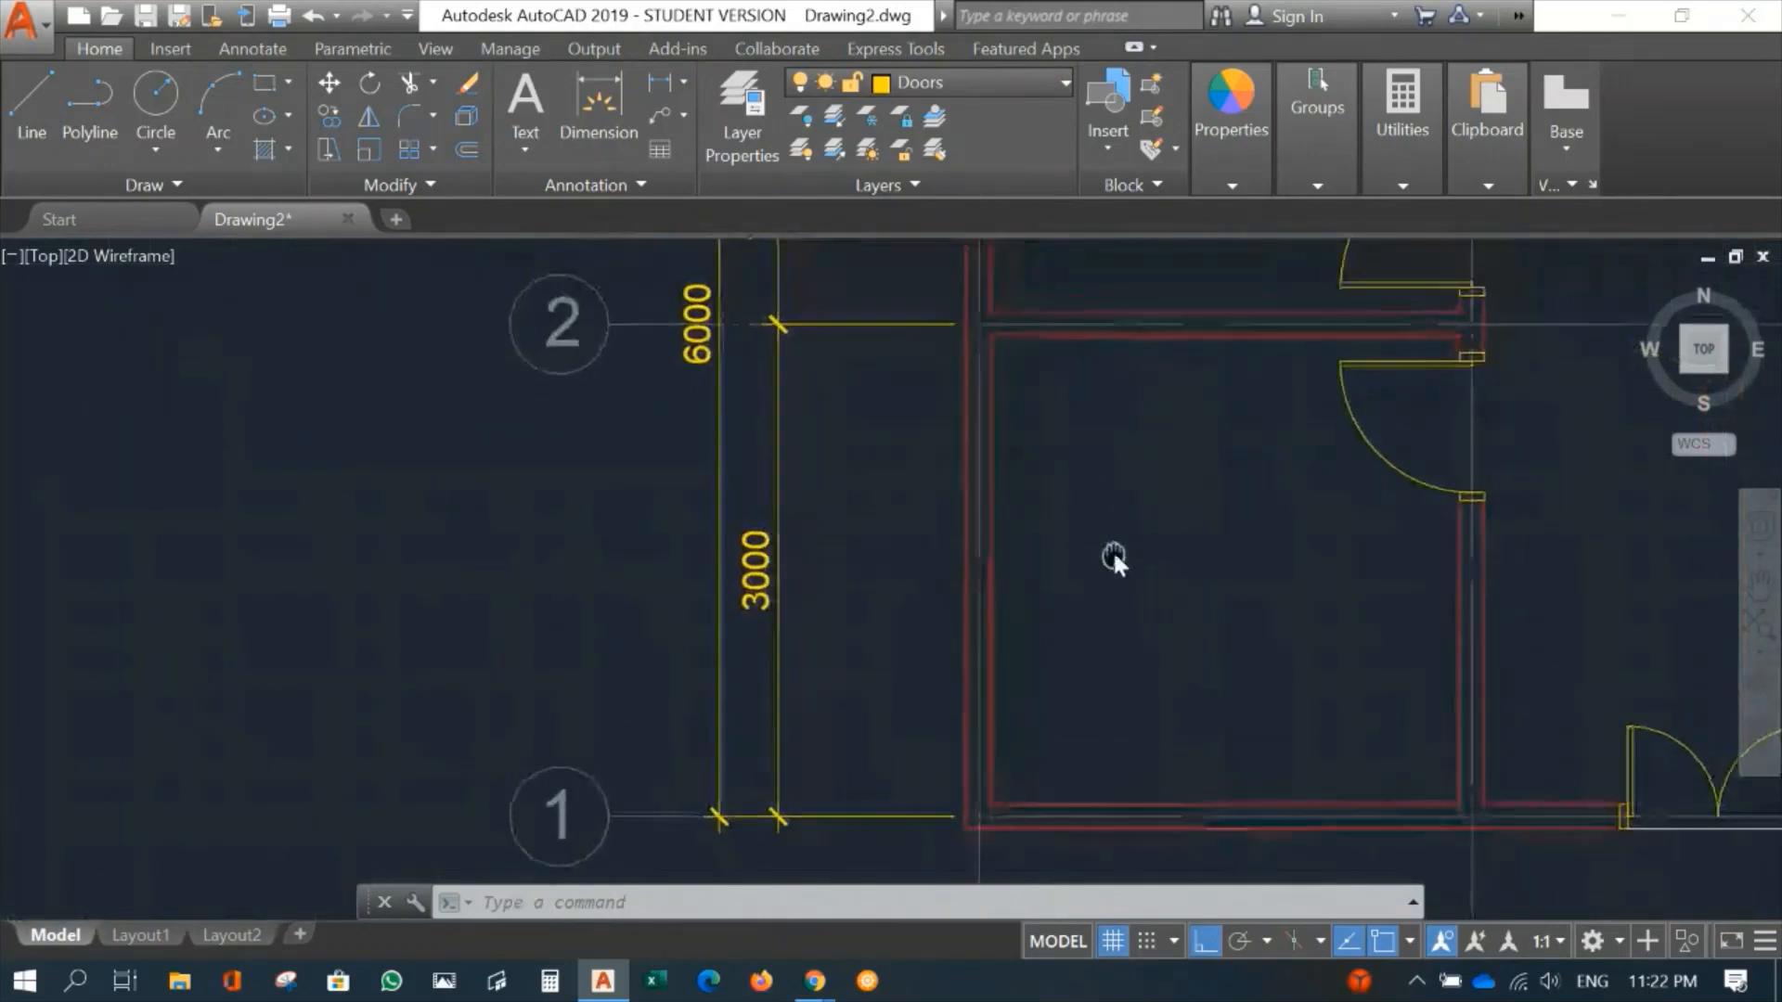
{"action": "scroll", "coordinate": [1031, 566], "scroll_direction": "up", "scroll_amount": 2}
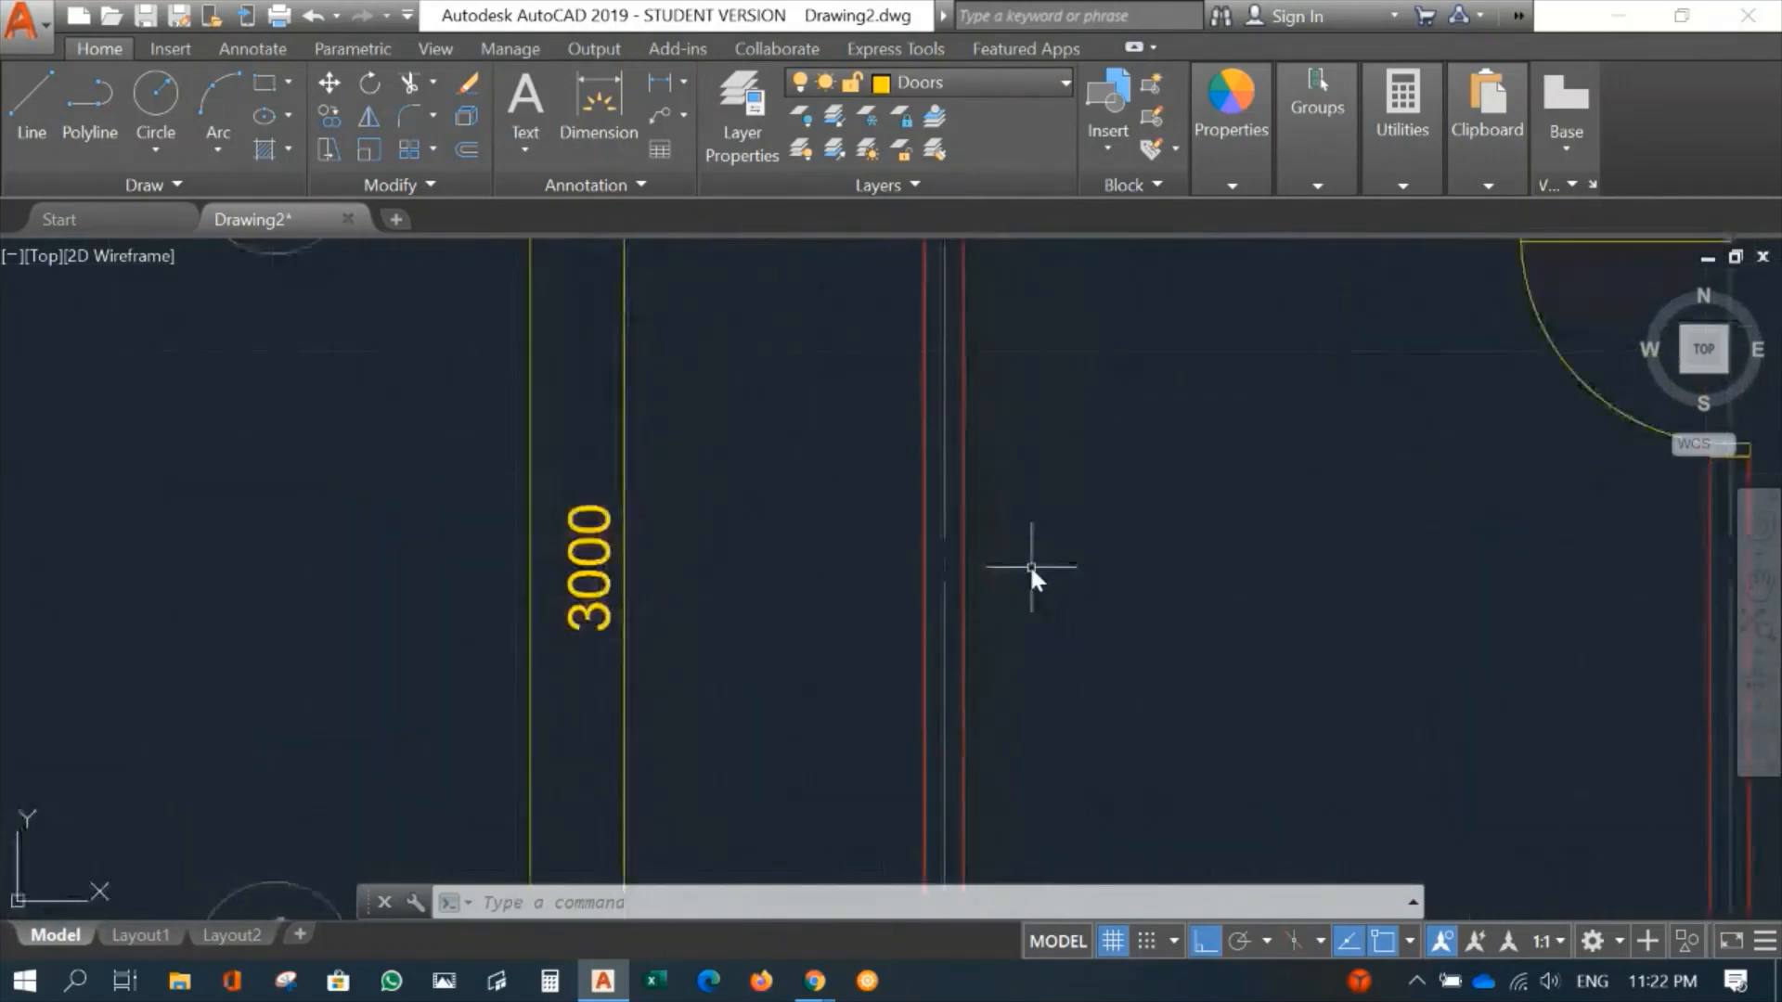
{"action": "scroll", "coordinate": [1031, 566], "scroll_direction": "down", "scroll_amount": 2}
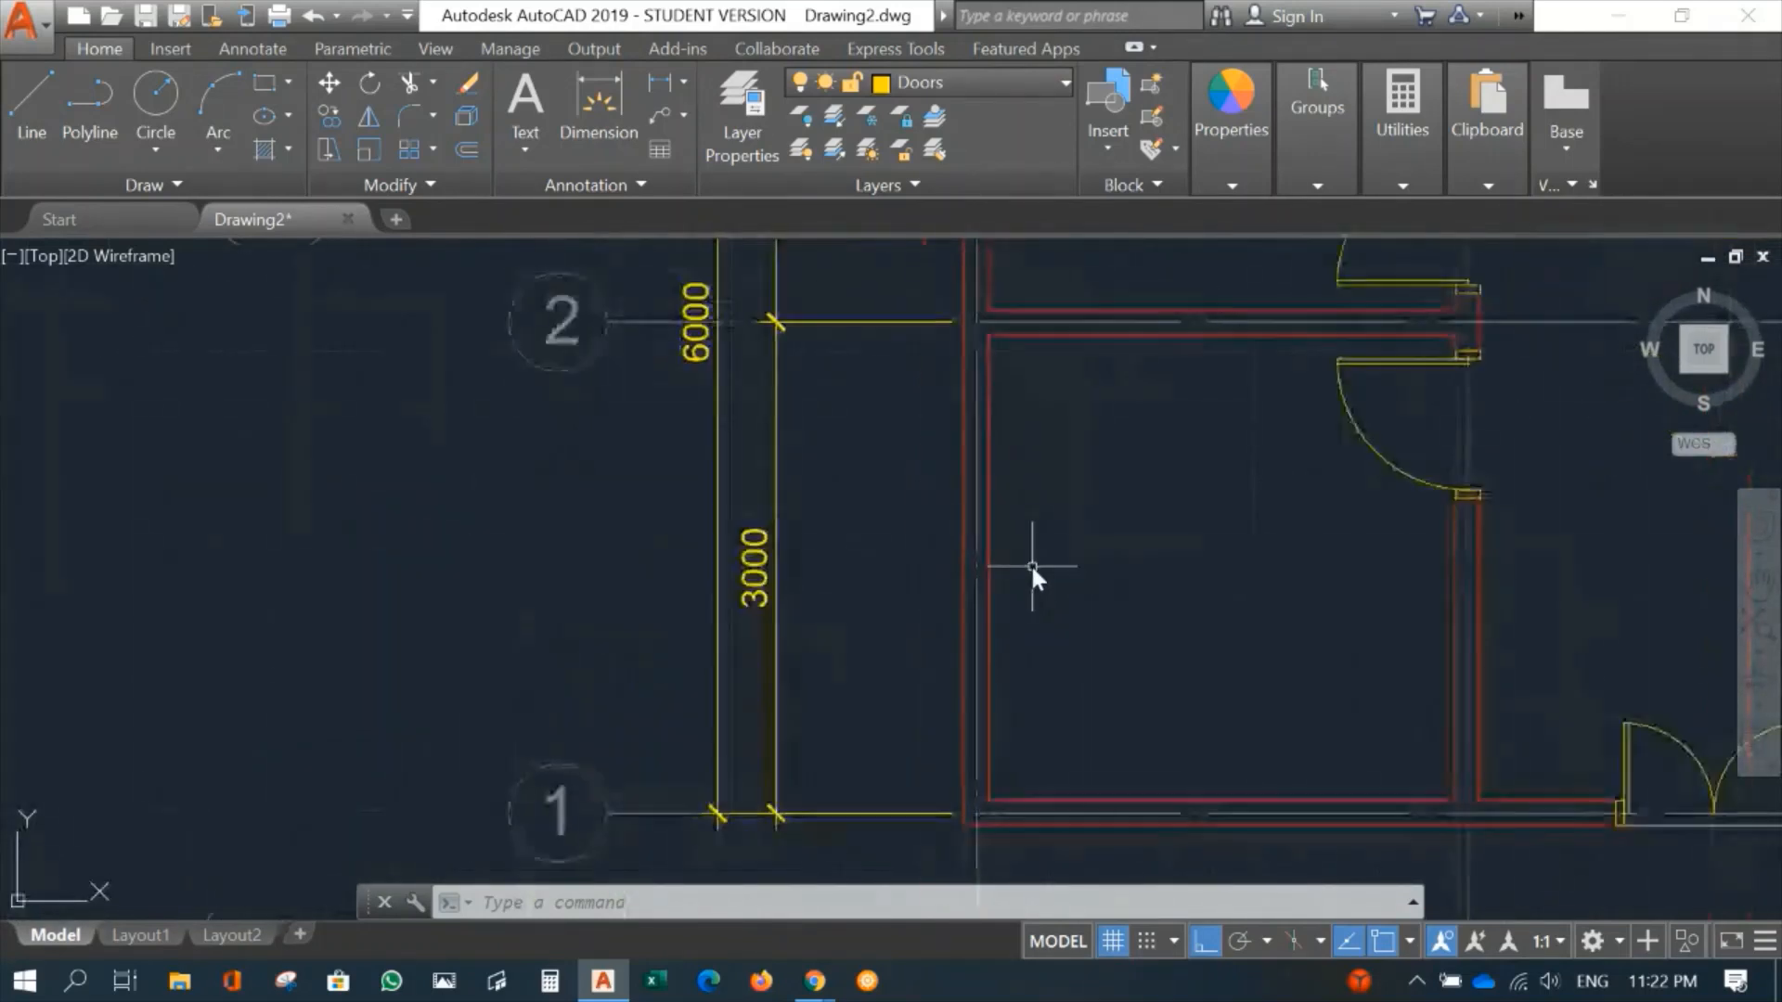
Step: On the Windows layer, draw a horizontal line outward from the midpoint of the grid A wall's inner face between grids 1 and 2
{"action": "left_click", "coordinate": [960, 82]}
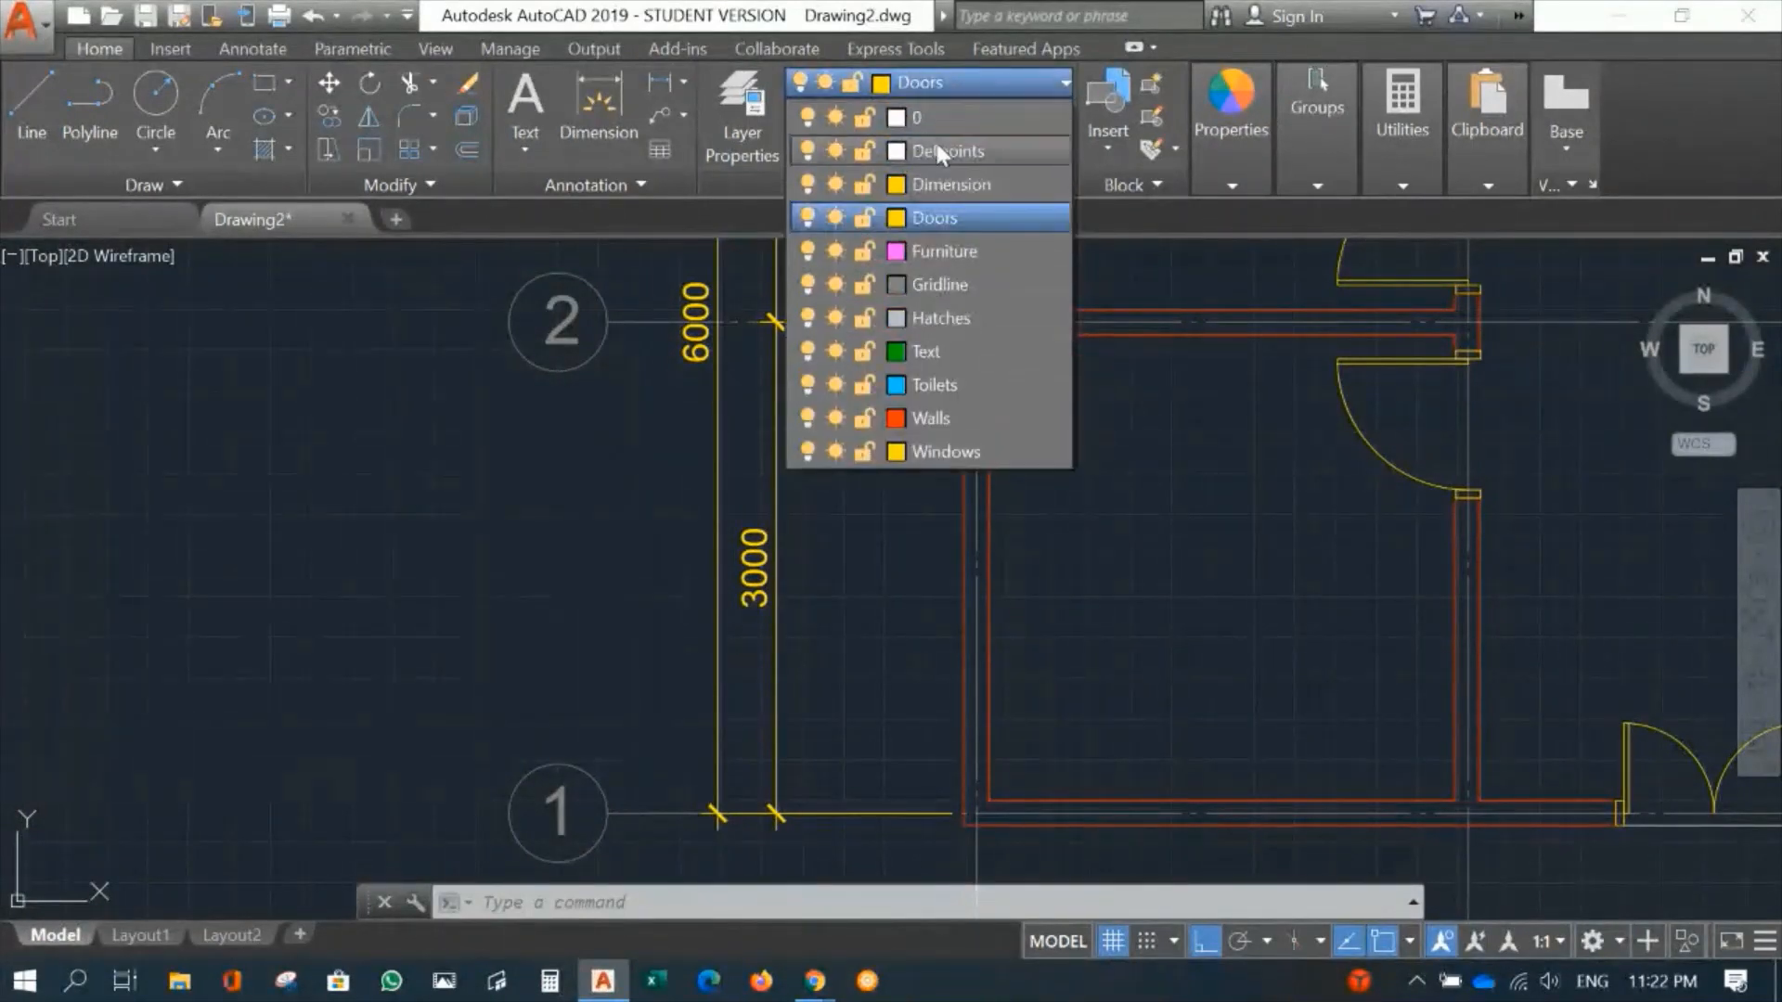
{"action": "left_click", "coordinate": [926, 451]}
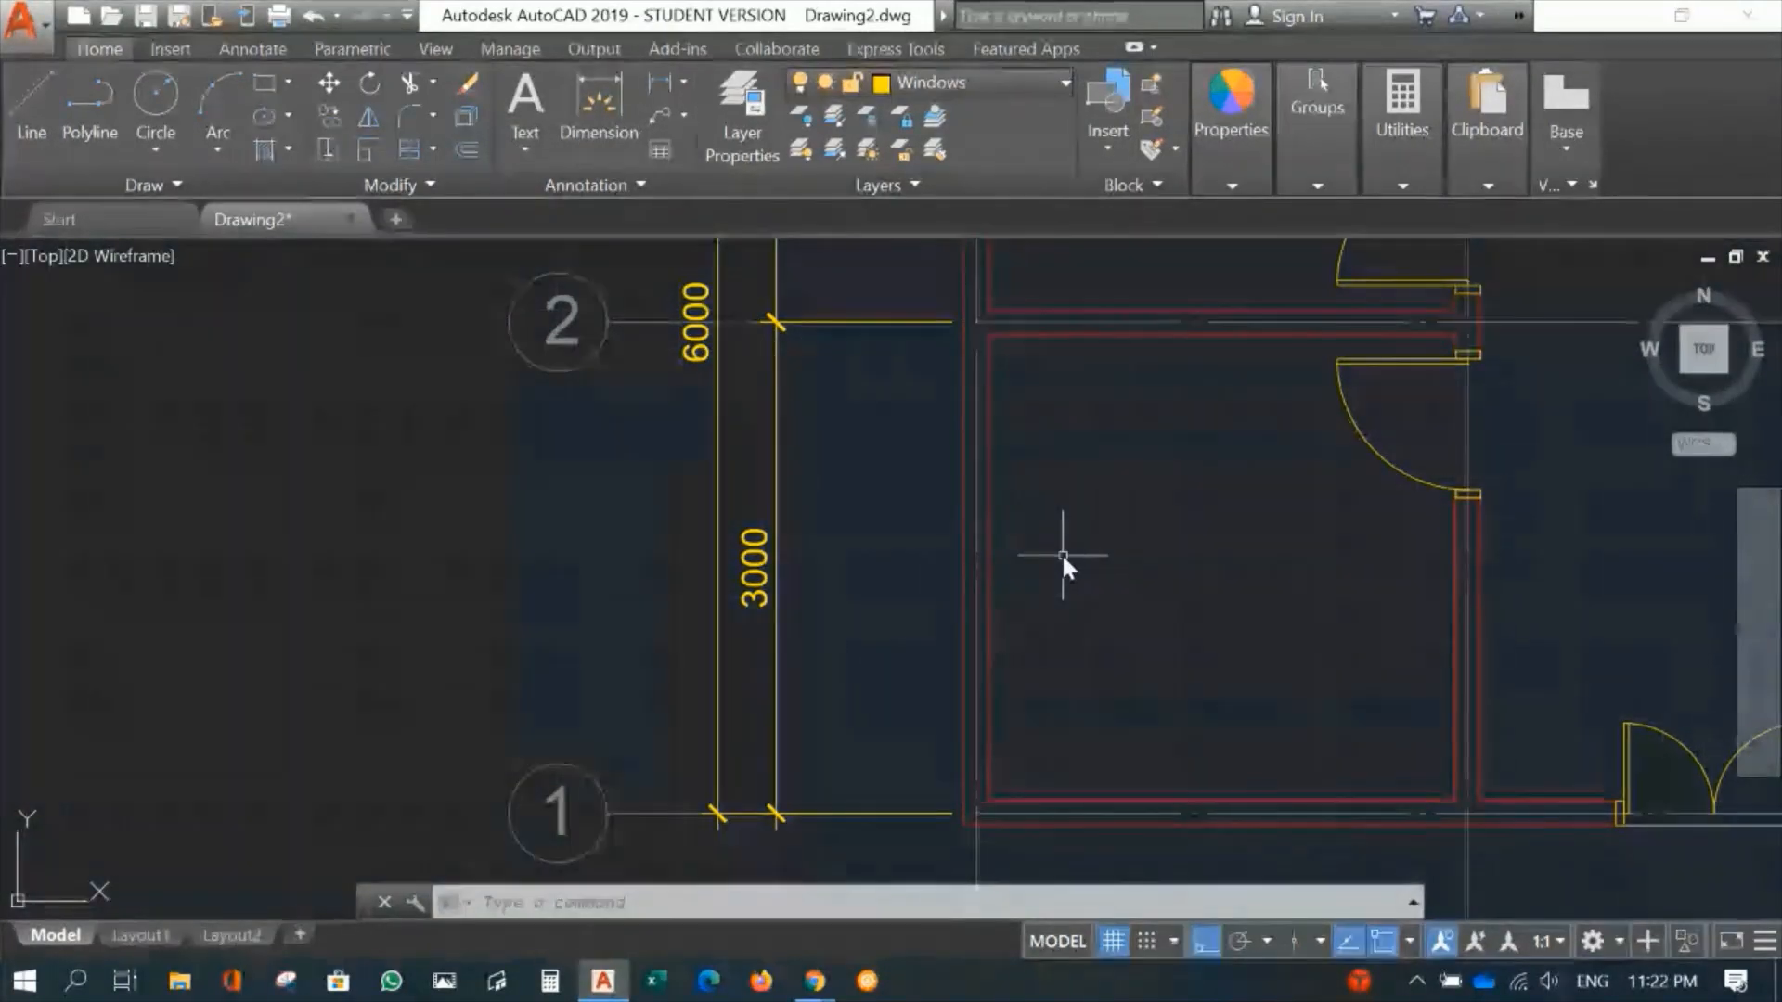
{"action": "type", "text": "L"}
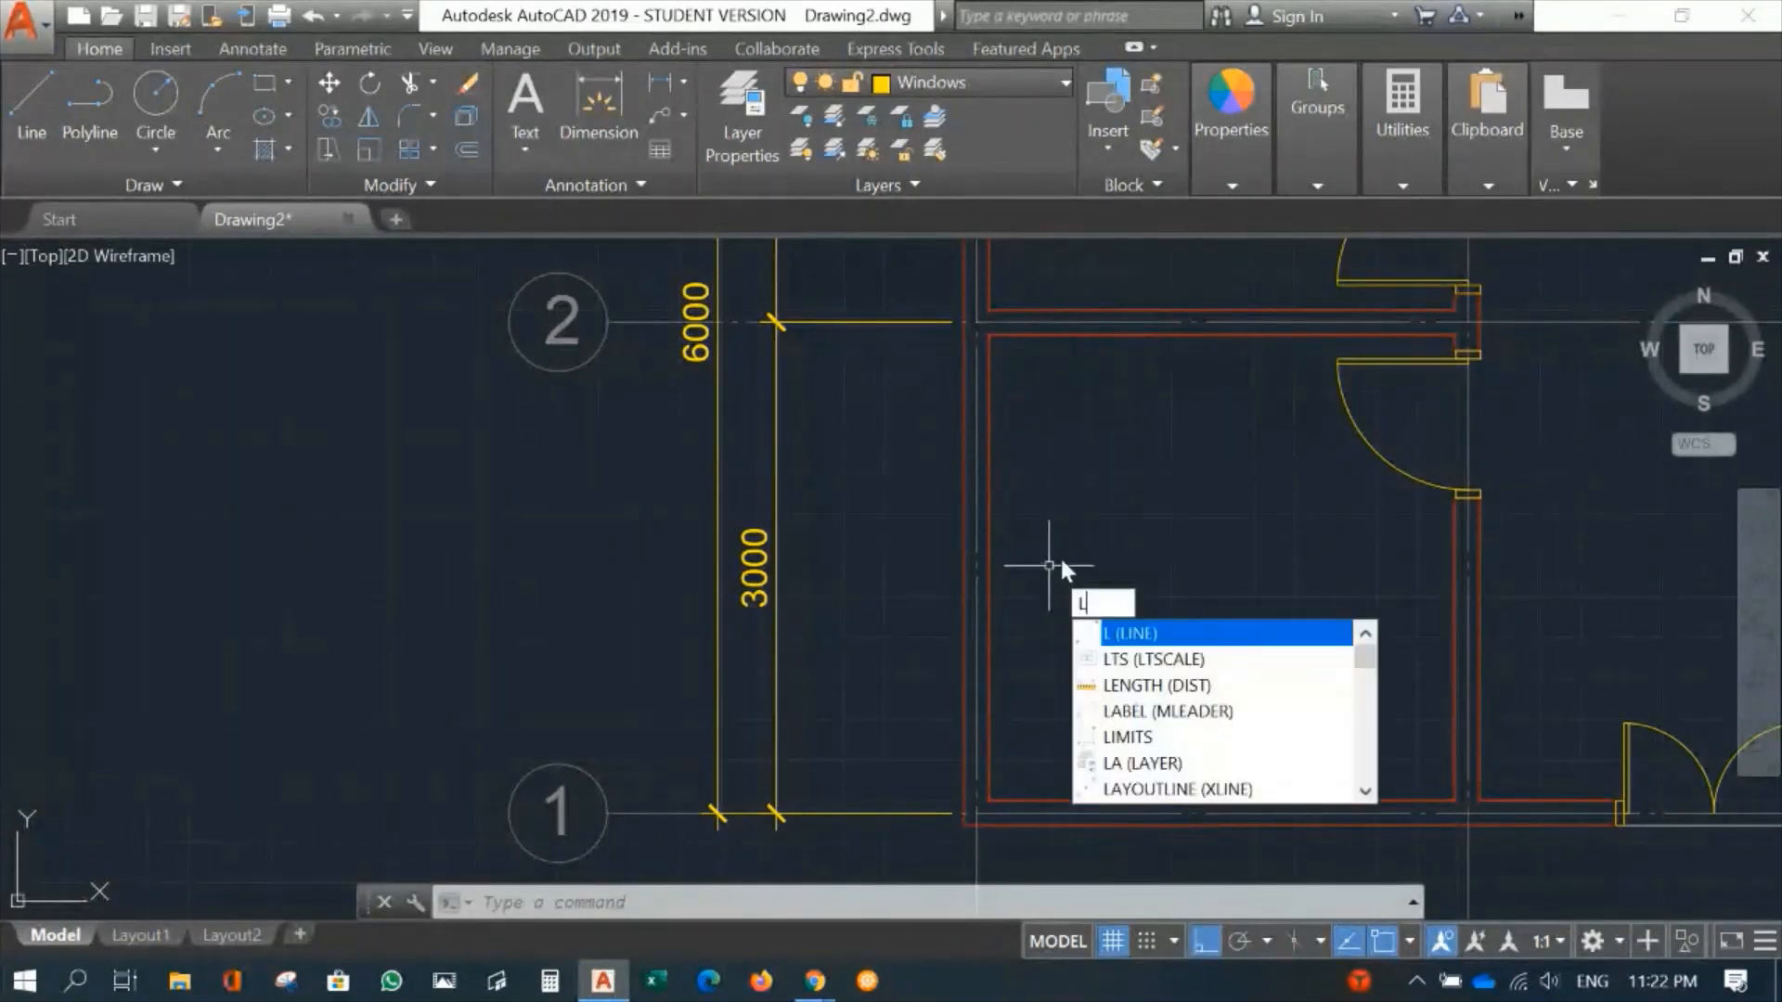
{"action": "key", "text": "Return"}
{"action": "scroll", "coordinate": [1019, 555], "scroll_direction": "up", "scroll_amount": 2}
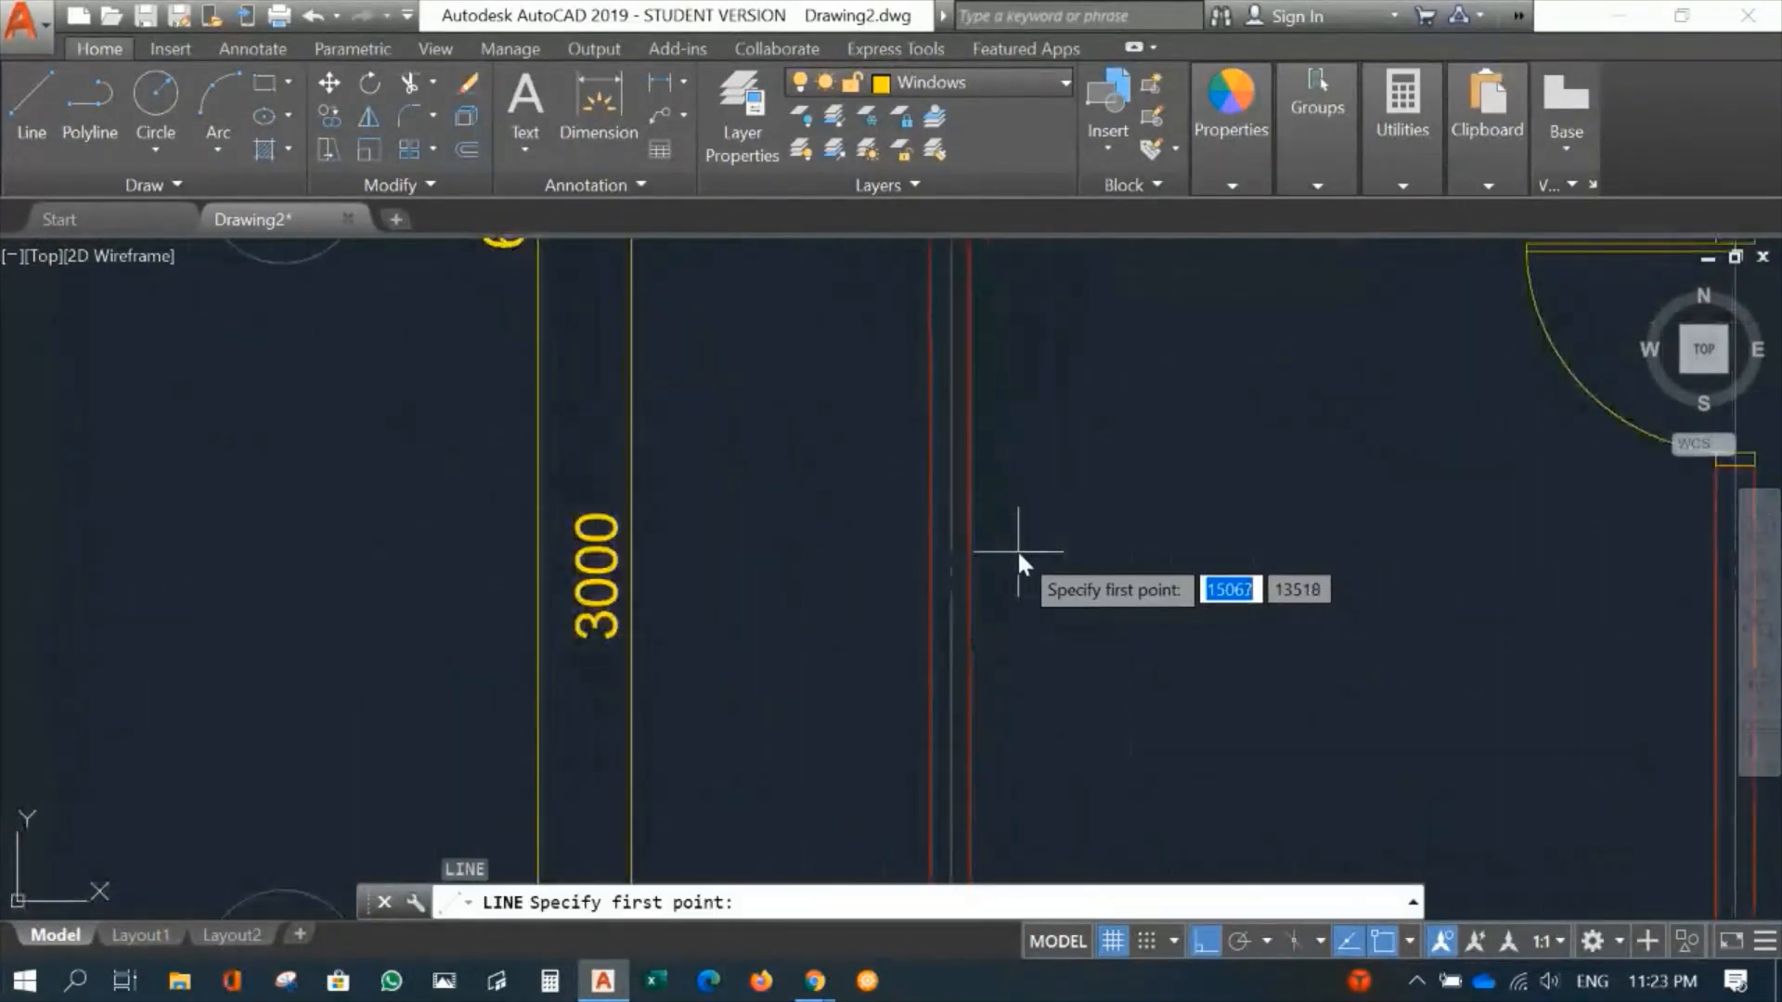
{"action": "left_click", "coordinate": [973, 572]}
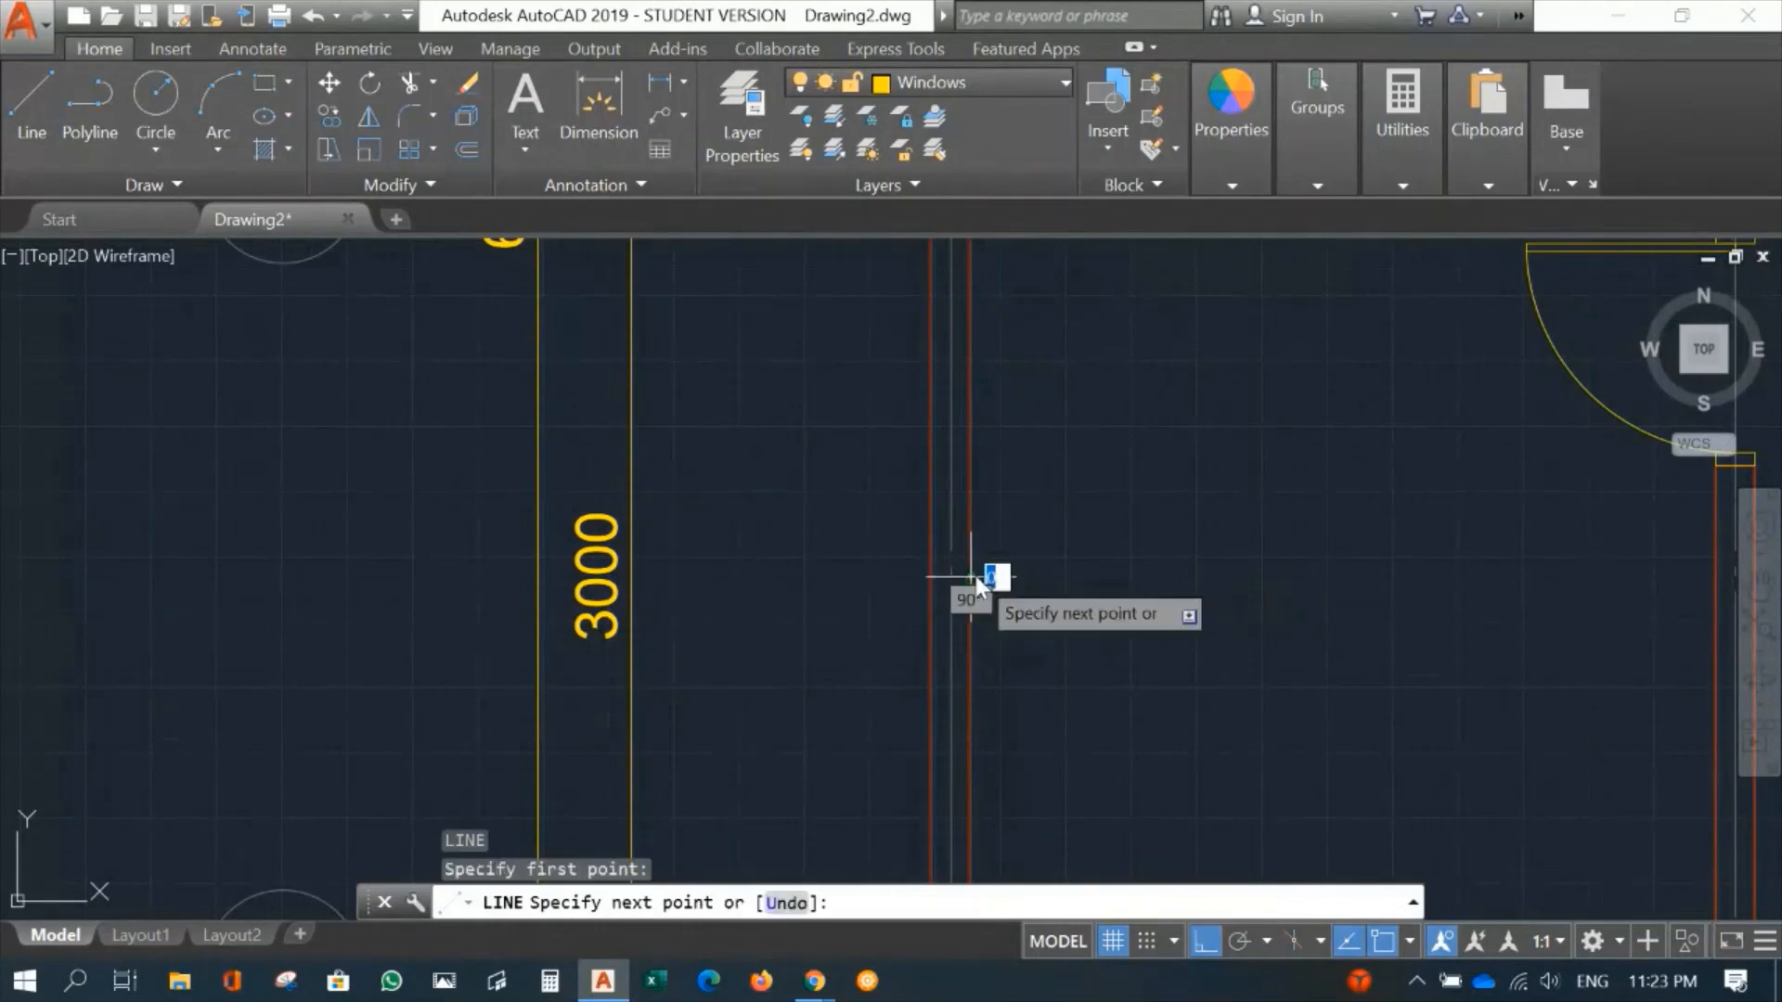
{"action": "scroll", "coordinate": [1038, 570], "scroll_direction": "down", "scroll_amount": 3}
{"action": "scroll", "coordinate": [1034, 564], "scroll_direction": "up", "scroll_amount": 2}
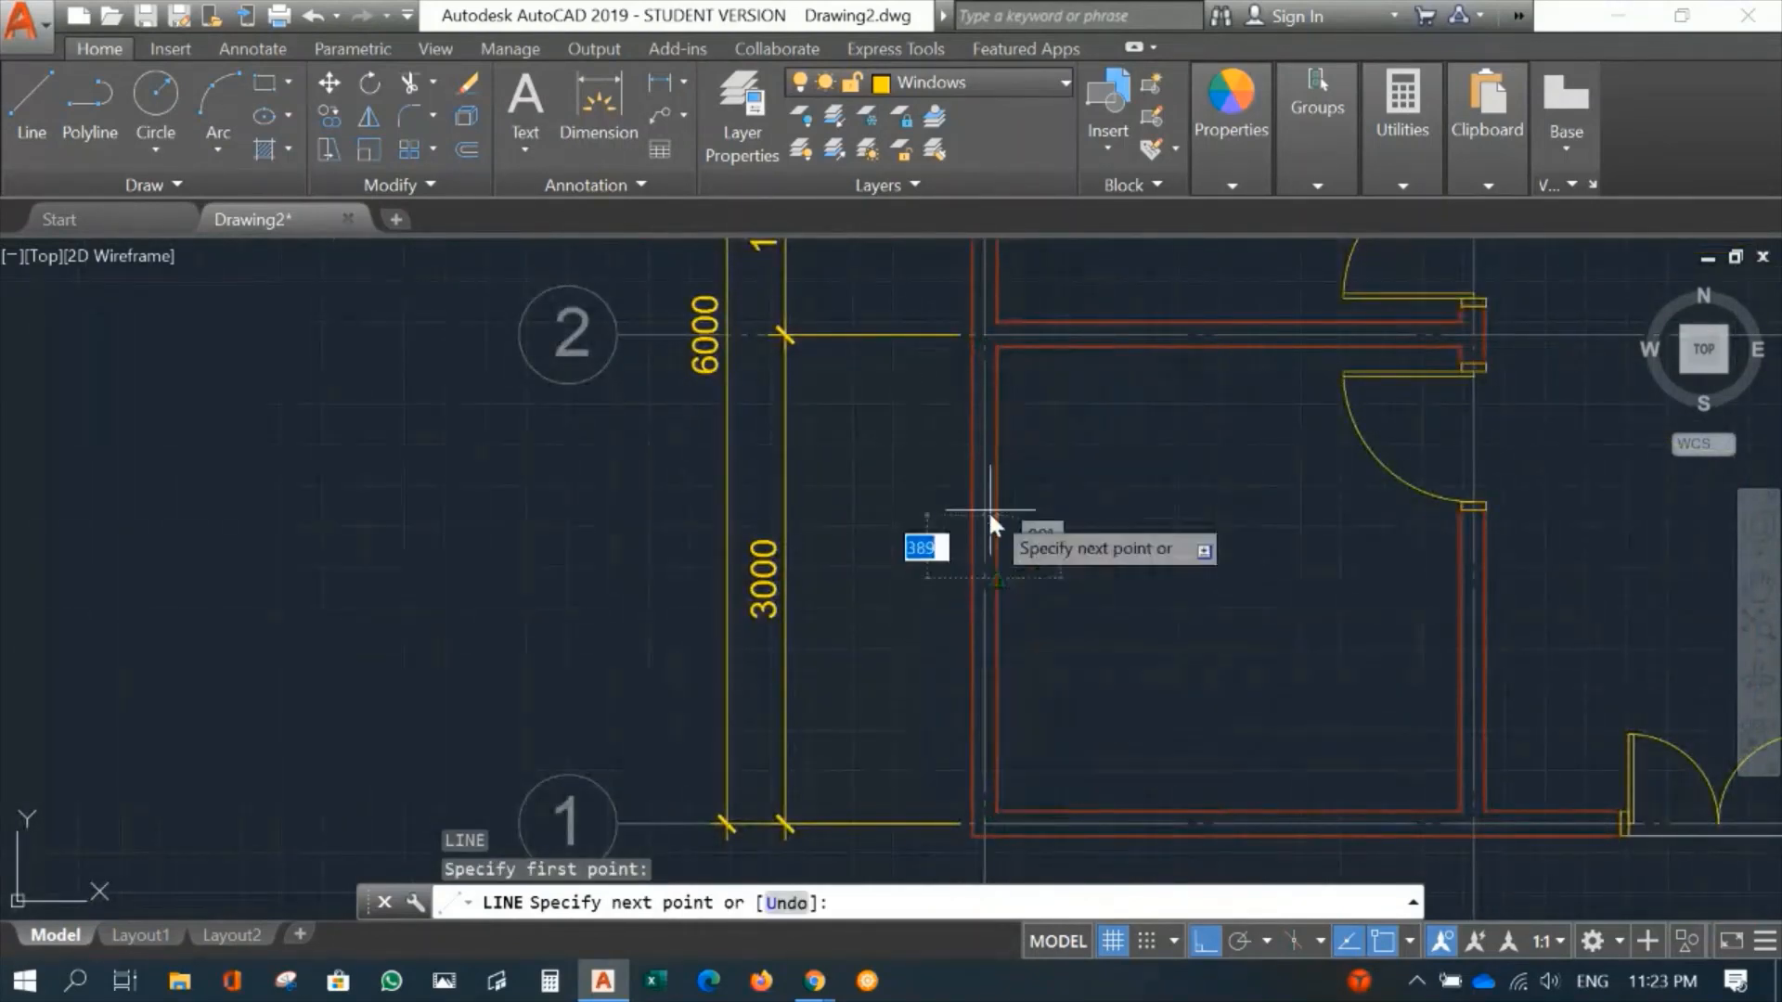
{"action": "left_click", "coordinate": [849, 579]}
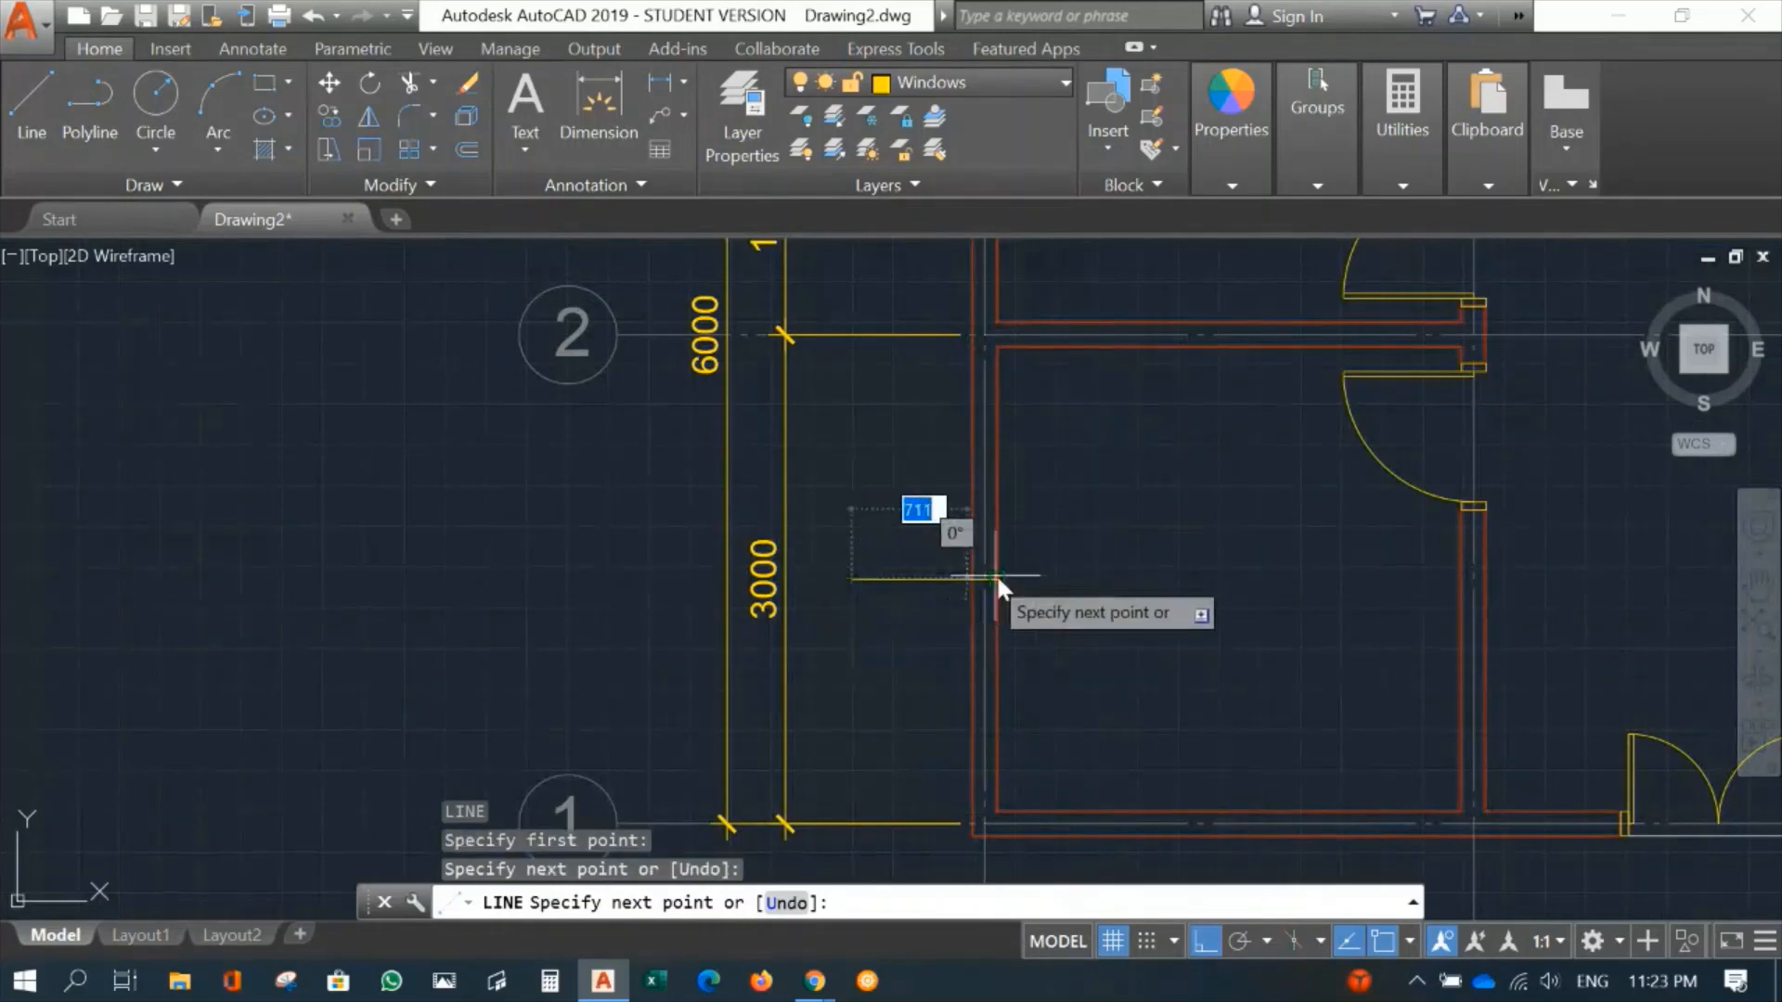
{"action": "key", "text": "Return"}
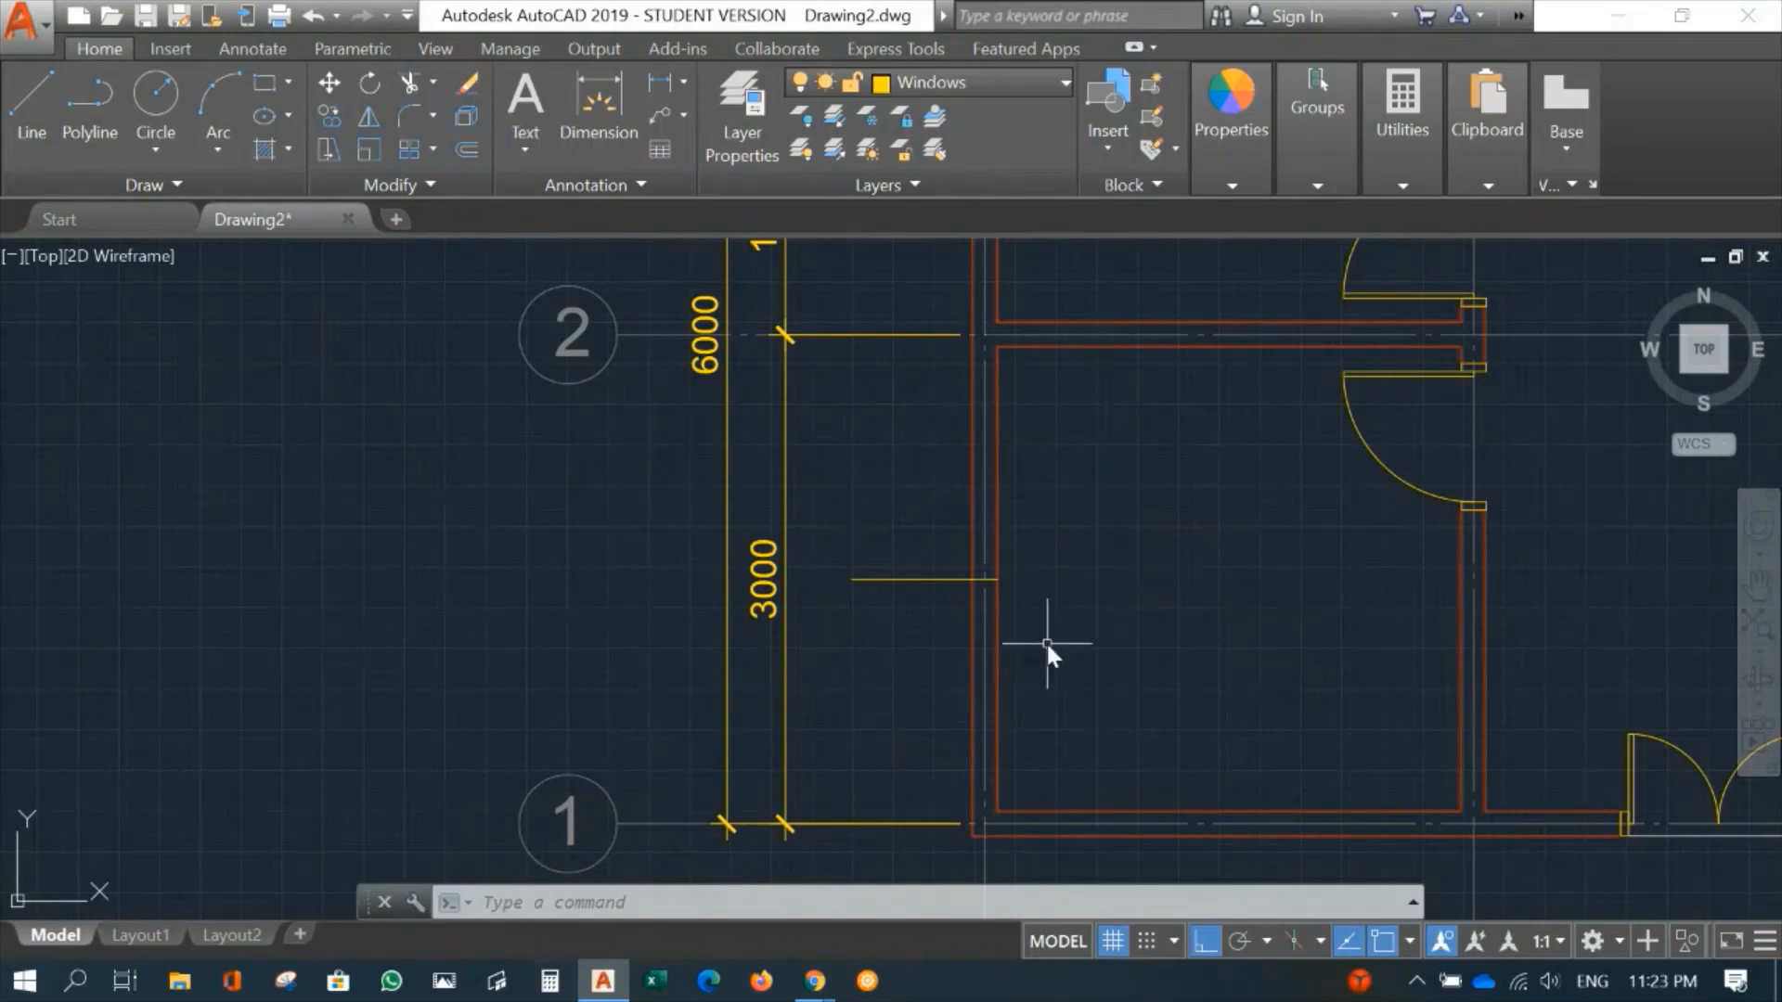
Step: Offset the horizontal window line by 900 once upward and once downward along the grid A wall
{"action": "scroll", "coordinate": [1047, 640], "scroll_direction": "up", "scroll_amount": 2}
{"action": "scroll", "coordinate": [1139, 594], "scroll_direction": "down", "scroll_amount": 4}
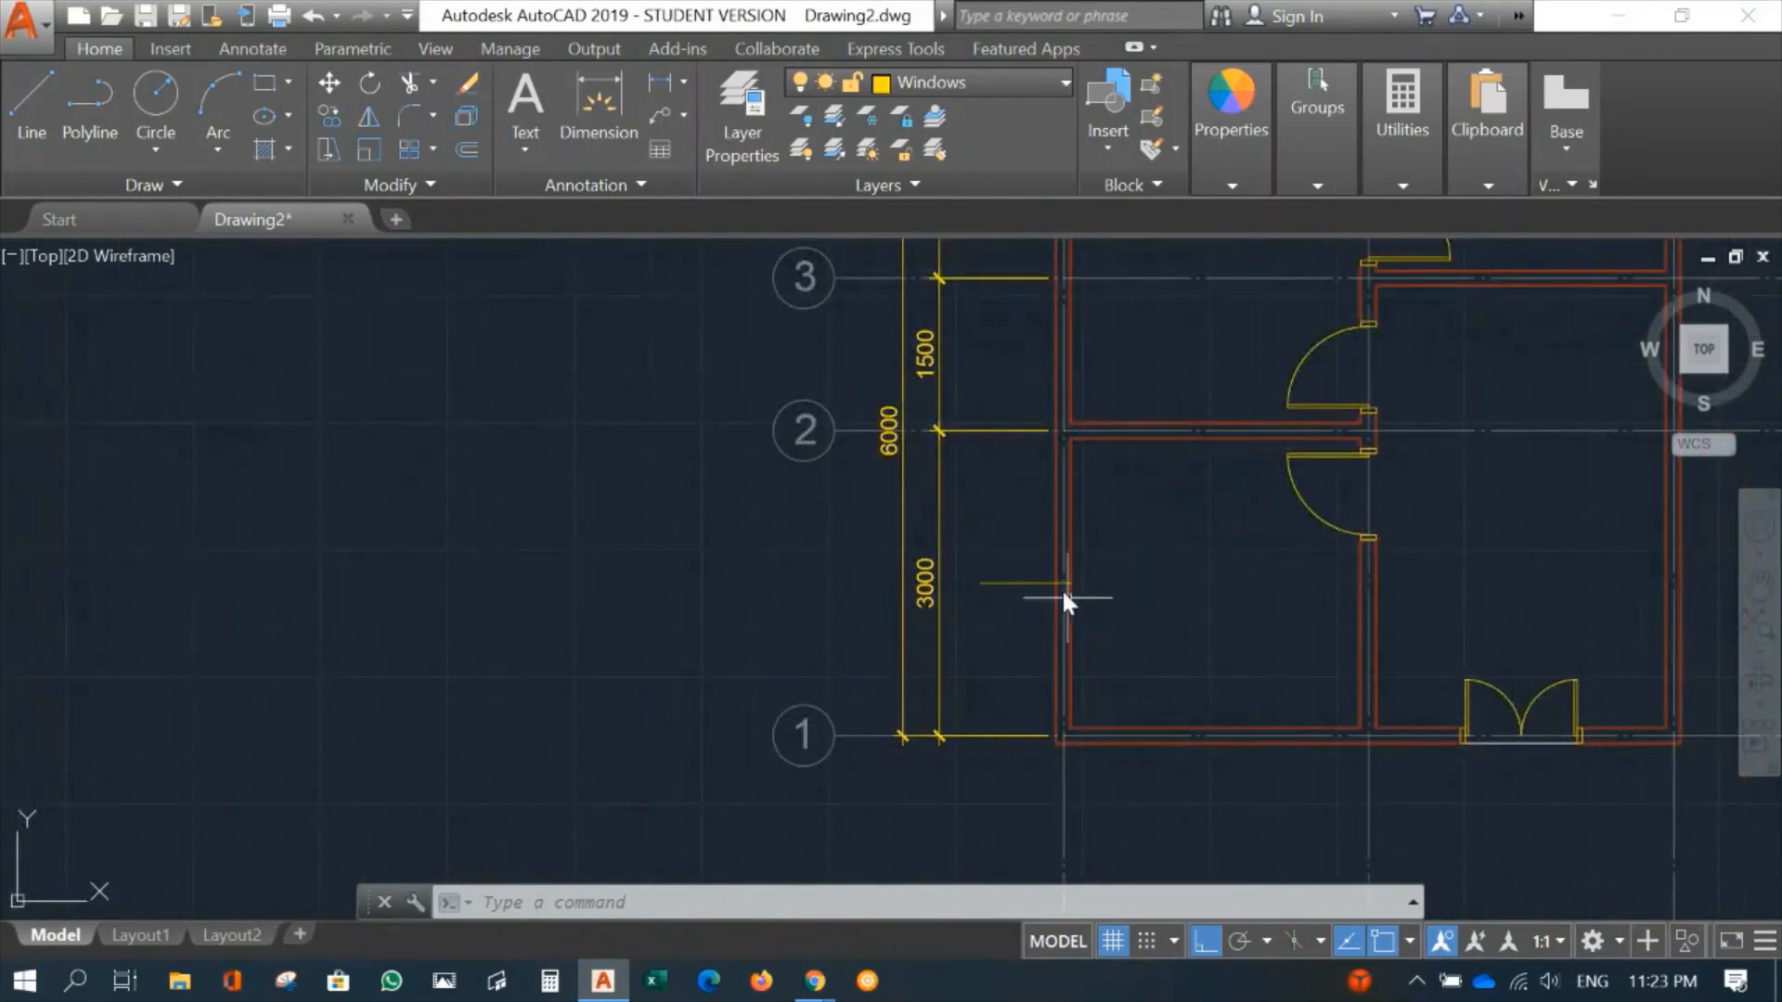
{"action": "scroll", "coordinate": [1146, 692], "scroll_direction": "up", "scroll_amount": 2}
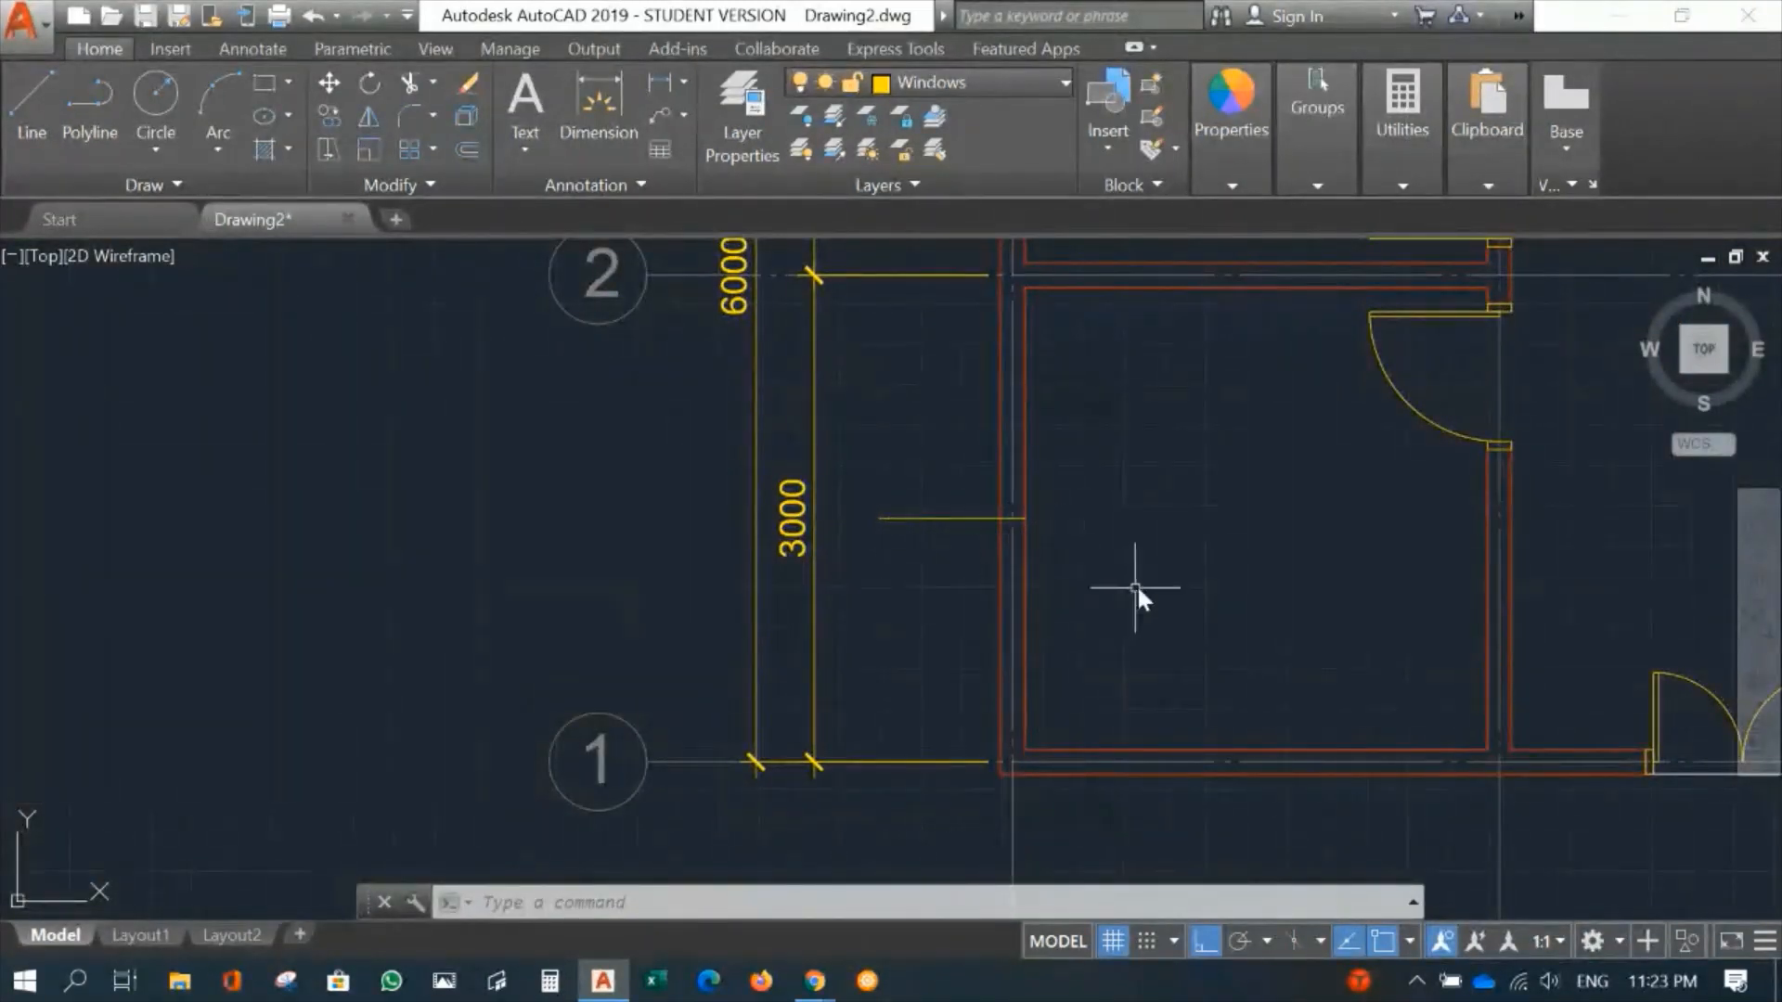
{"action": "scroll", "coordinate": [1134, 586], "scroll_direction": "up", "scroll_amount": 2}
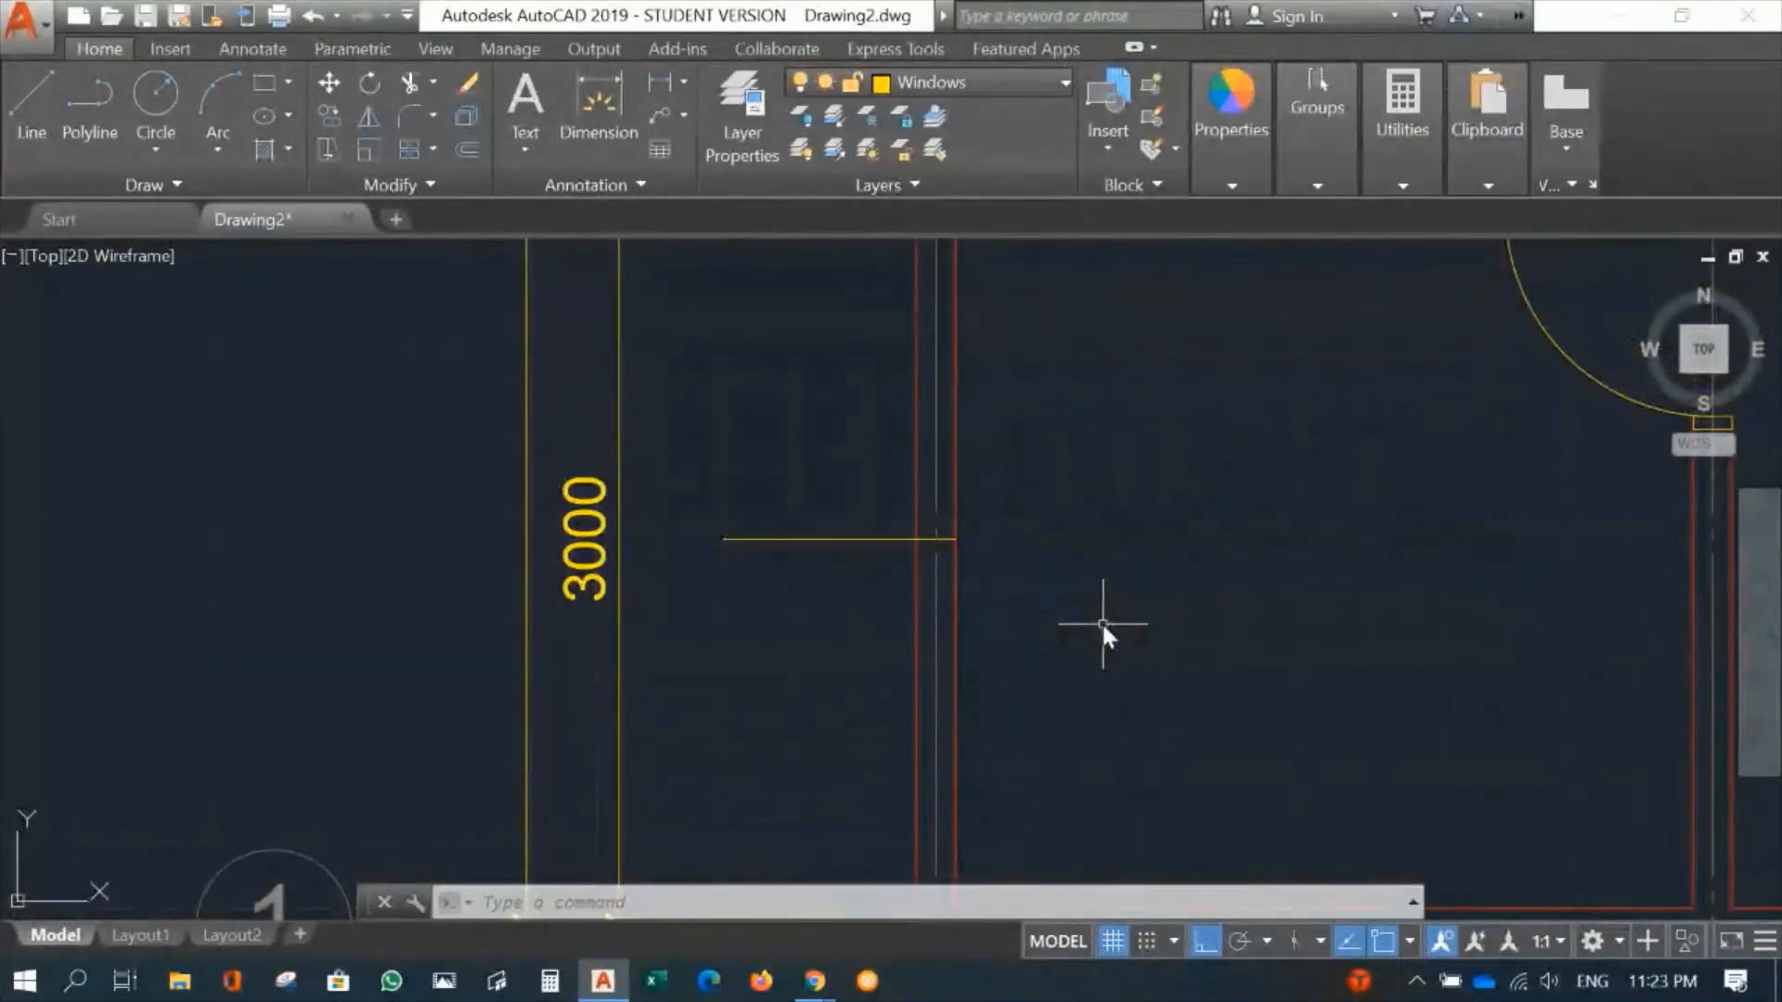
{"action": "type", "text": "o"}
{"action": "key", "text": "Return"}
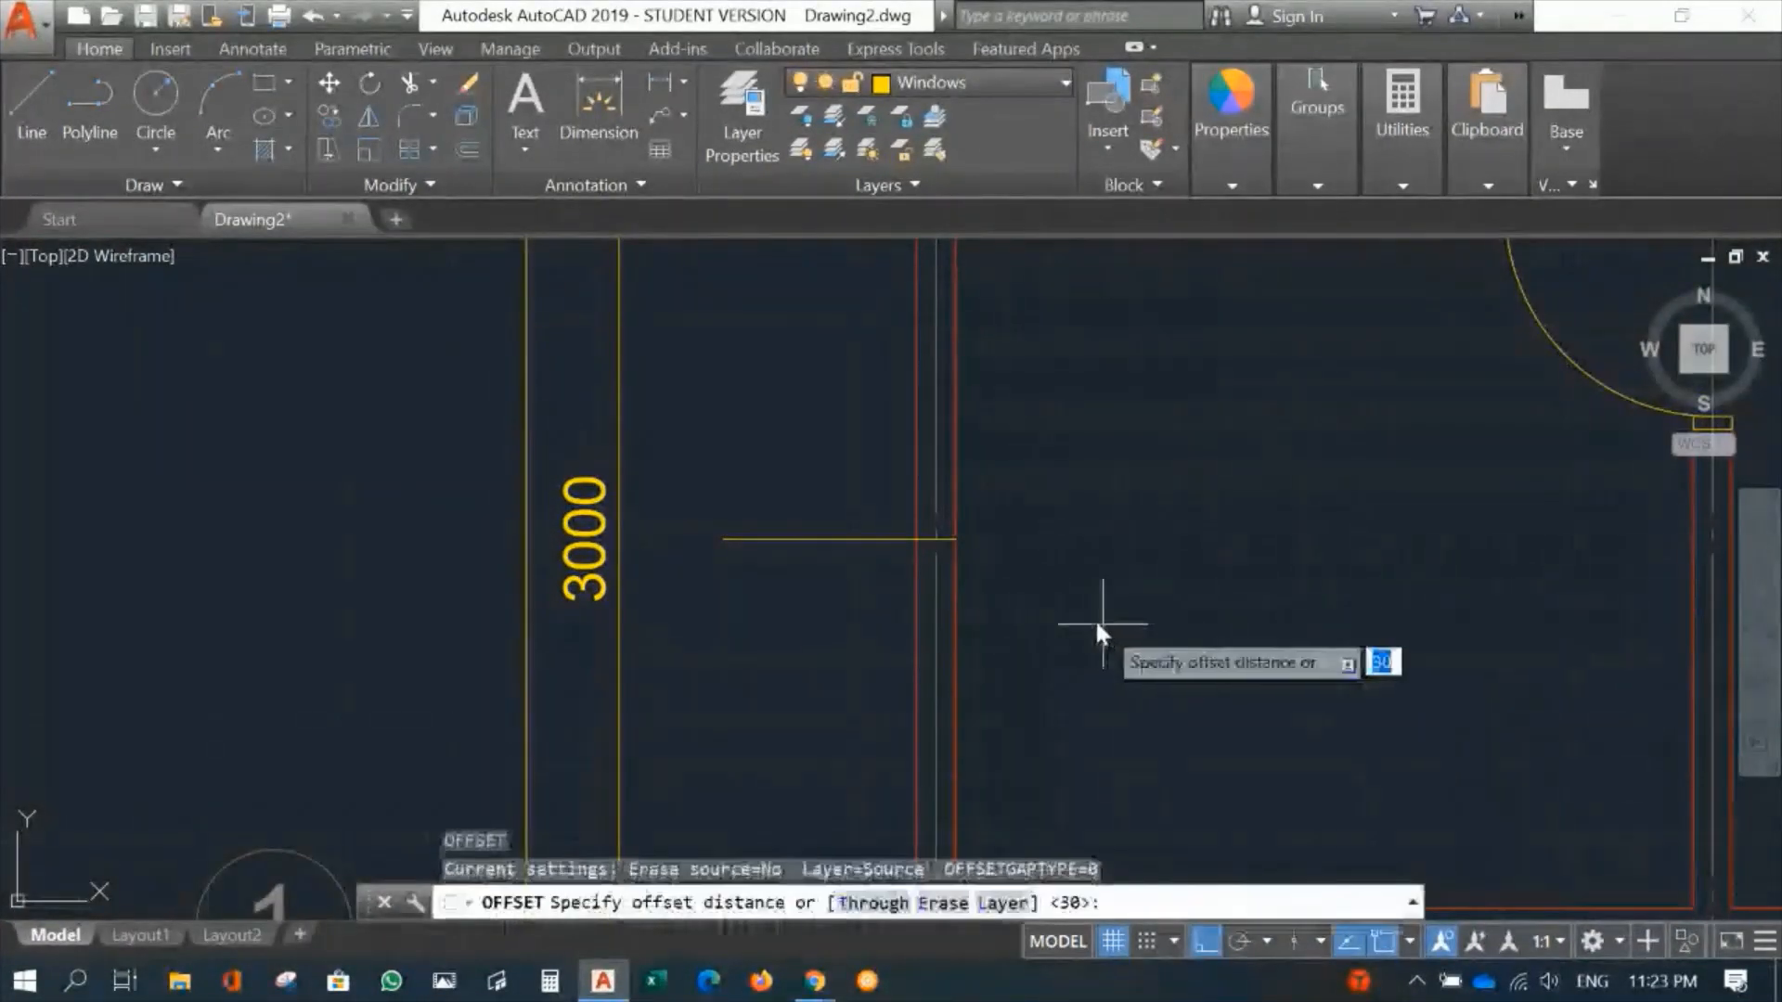
{"action": "type", "text": "900"}
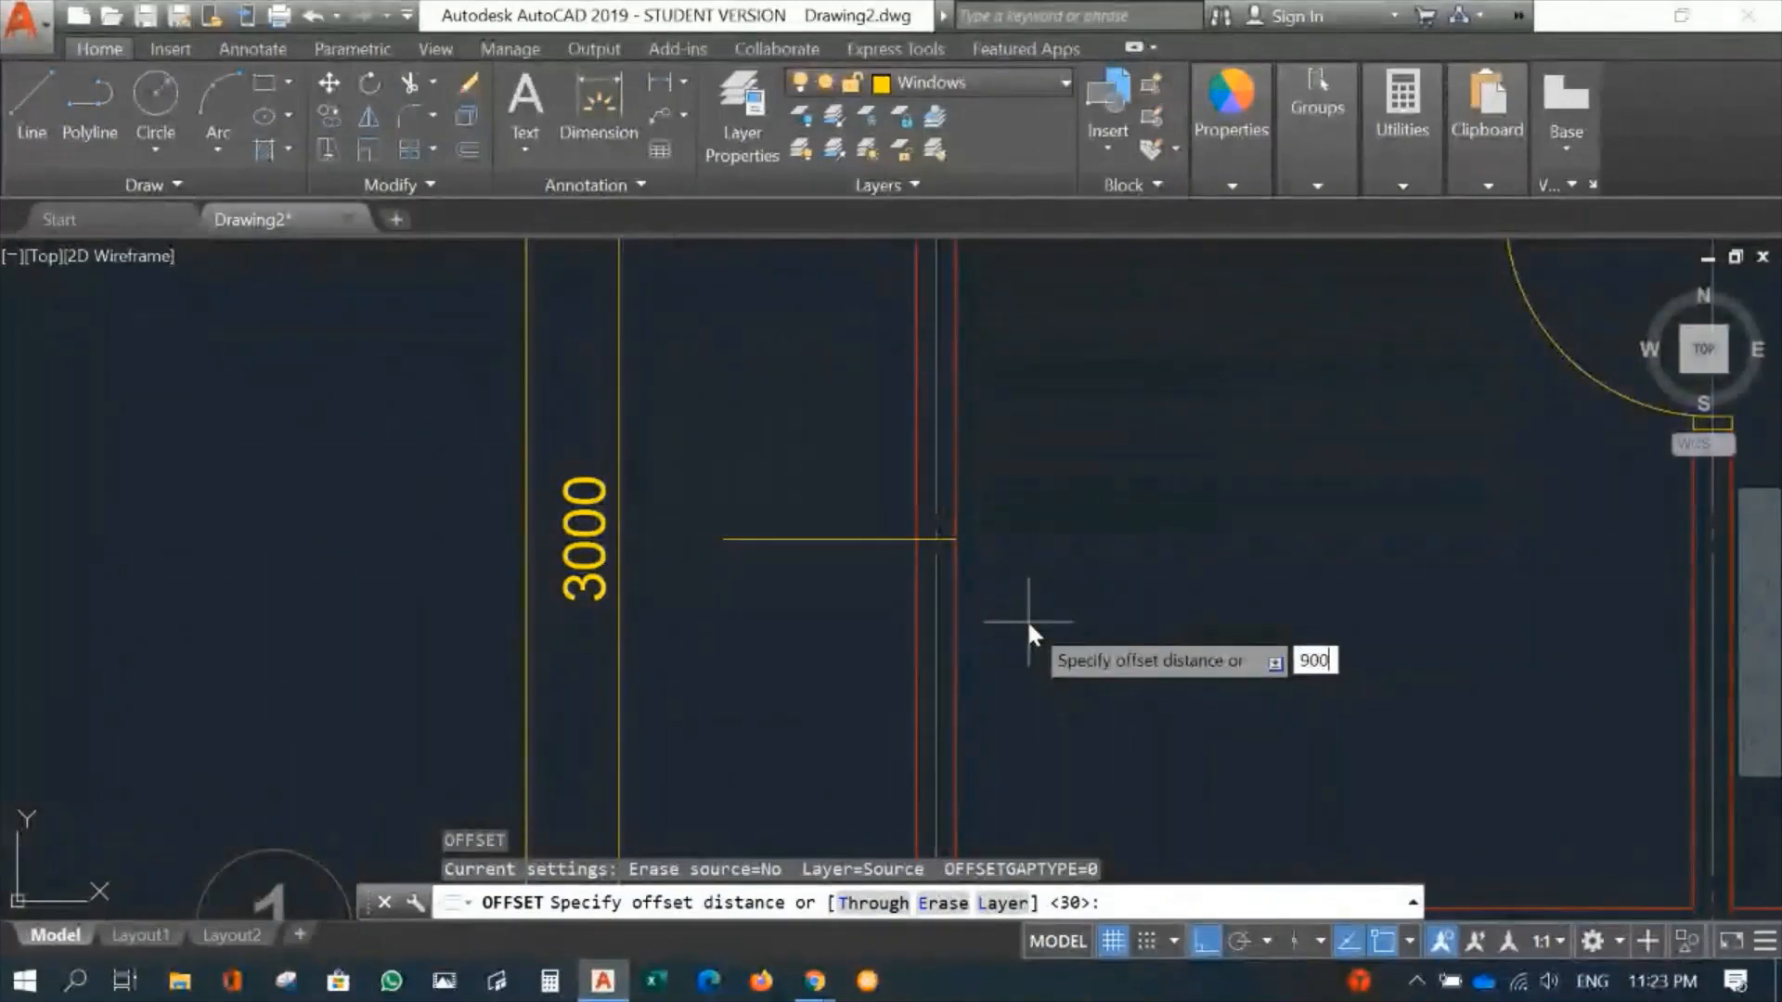
{"action": "key", "text": "Return"}
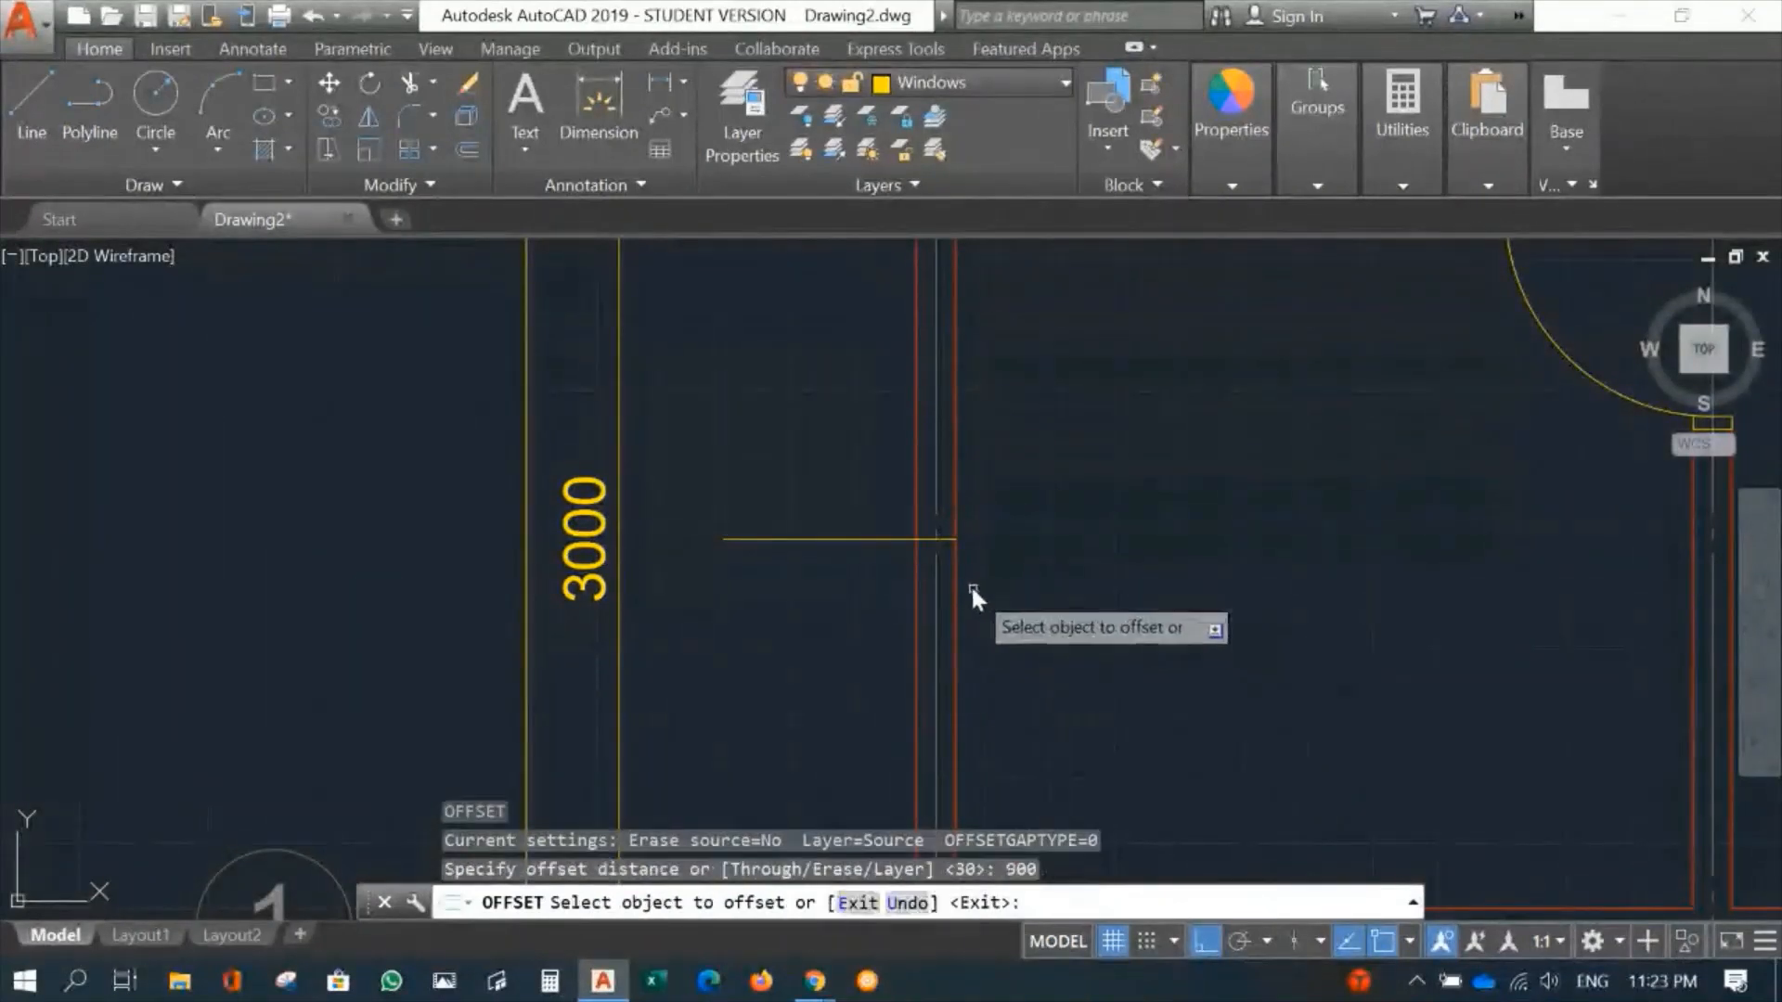
{"action": "left_click", "coordinate": [847, 538]}
{"action": "left_click", "coordinate": [833, 342]}
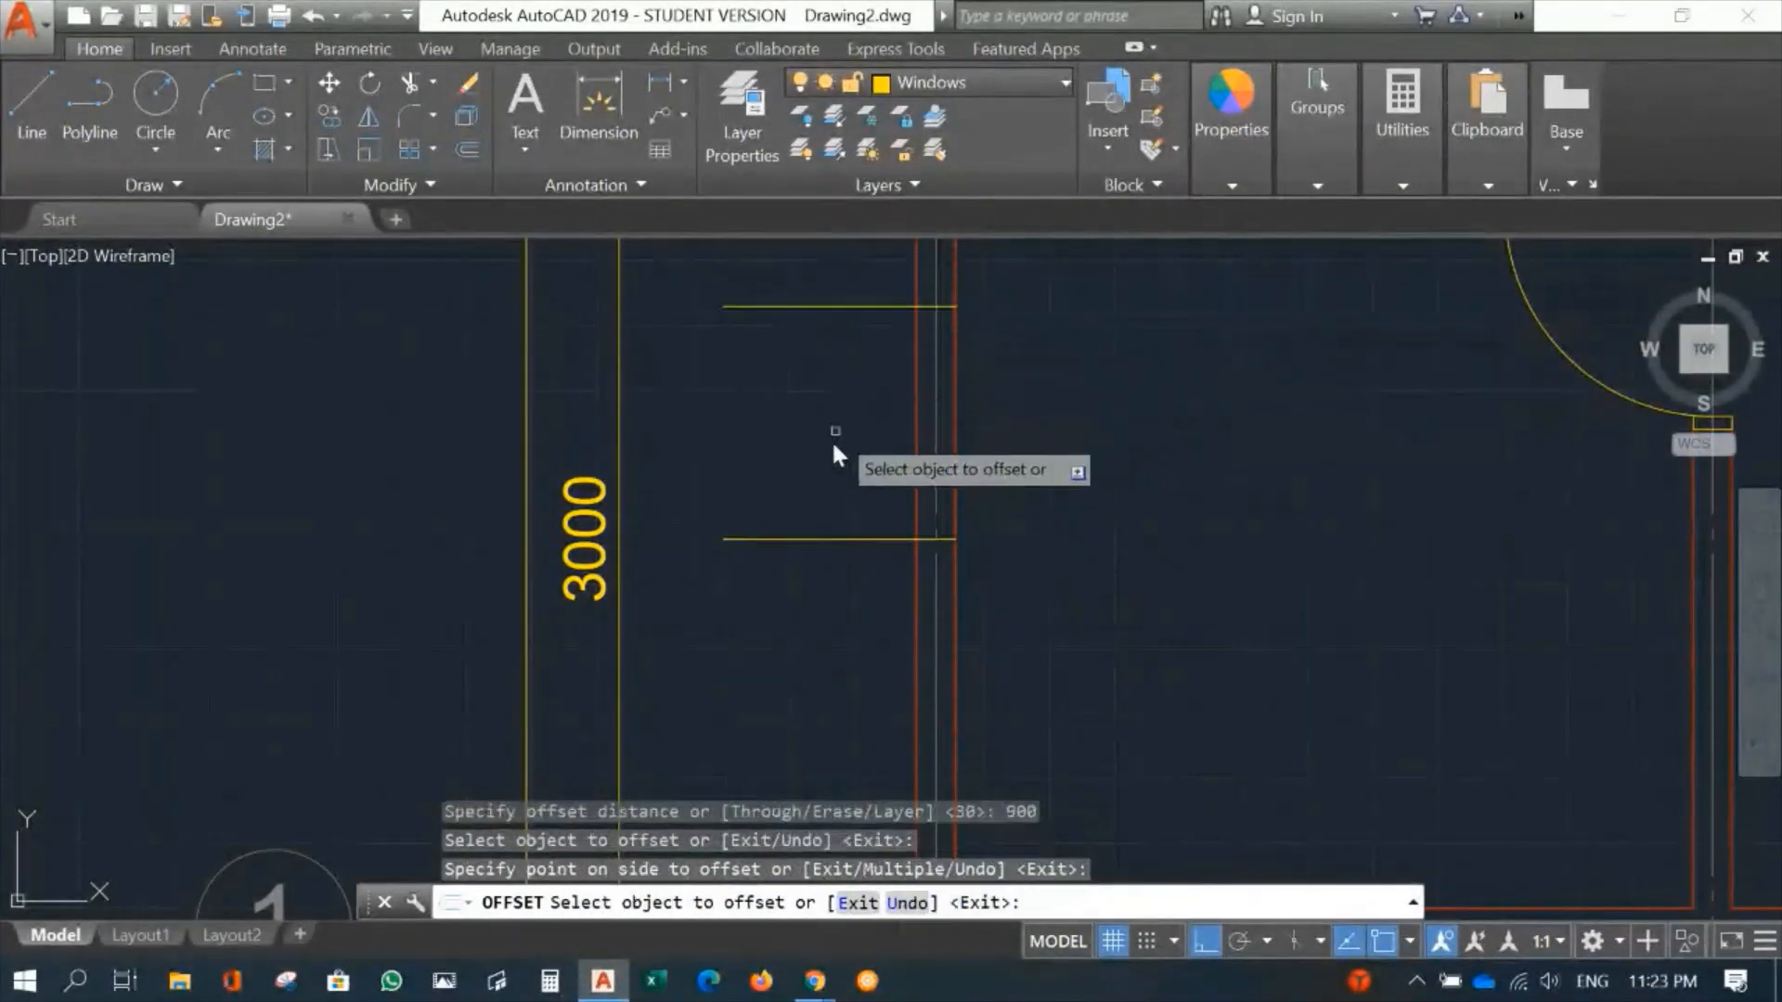
{"action": "left_click", "coordinate": [813, 538]}
{"action": "left_click", "coordinate": [817, 673]}
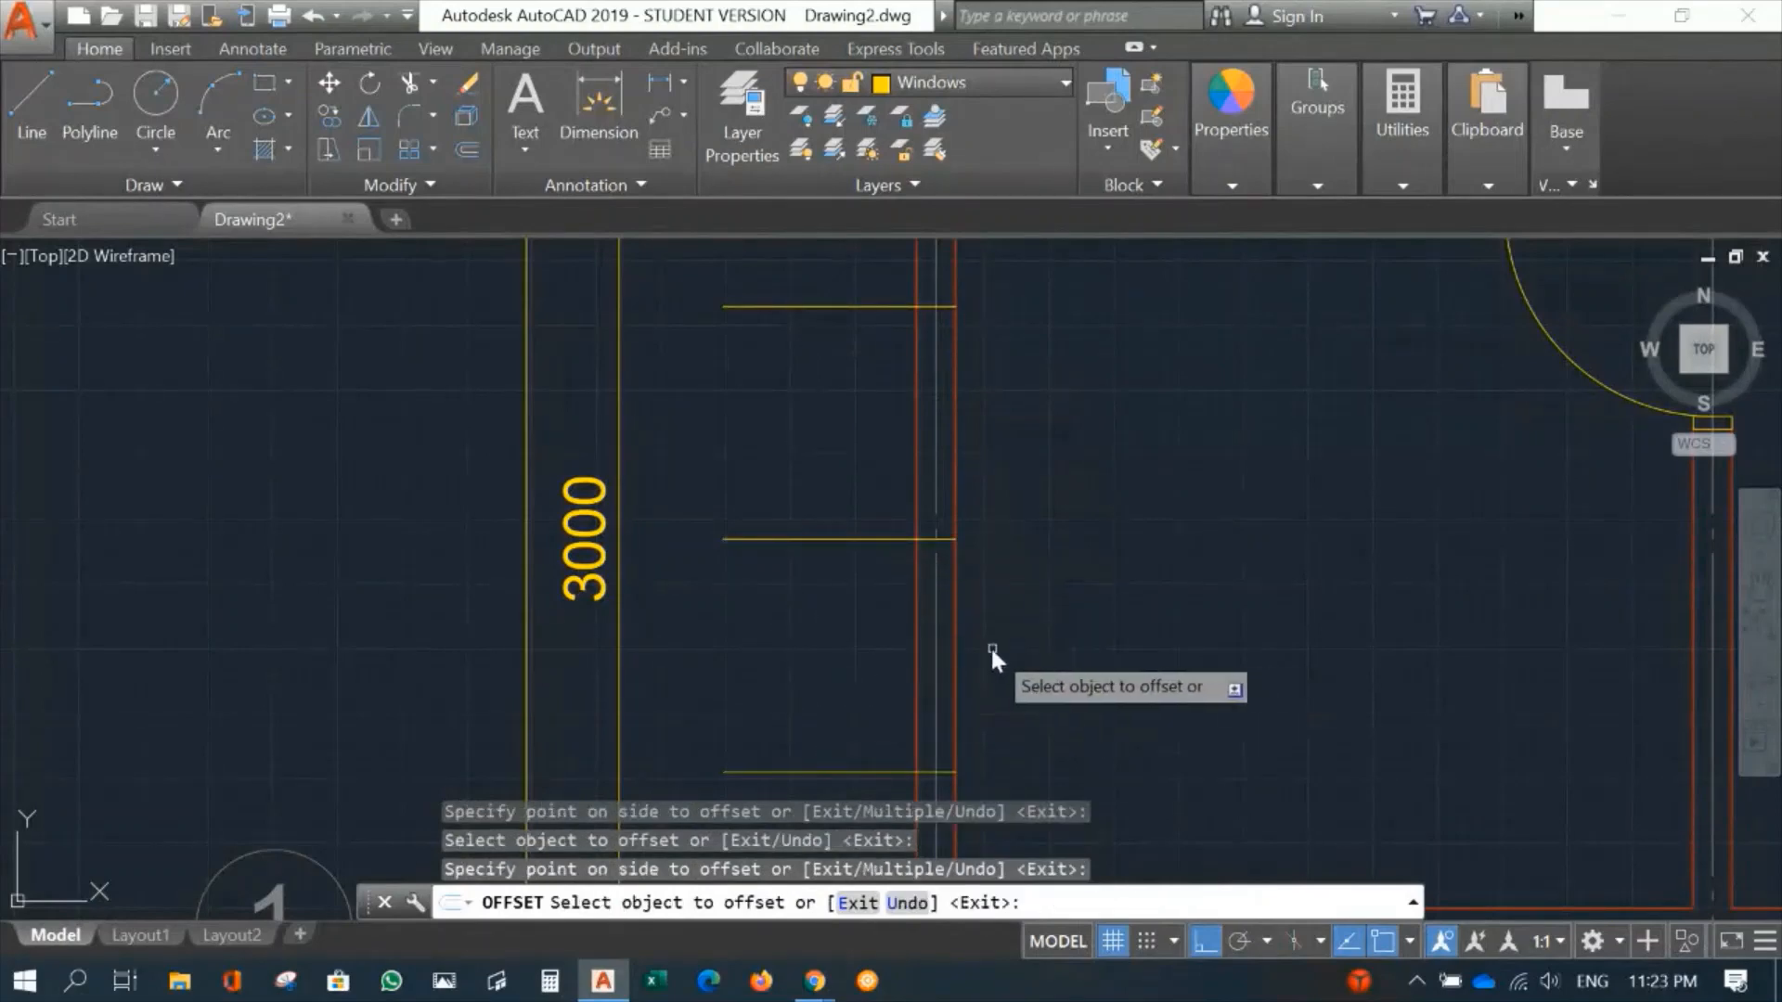
{"action": "scroll", "coordinate": [993, 645], "scroll_direction": "down", "scroll_amount": 1}
{"action": "key", "text": "Escape"}
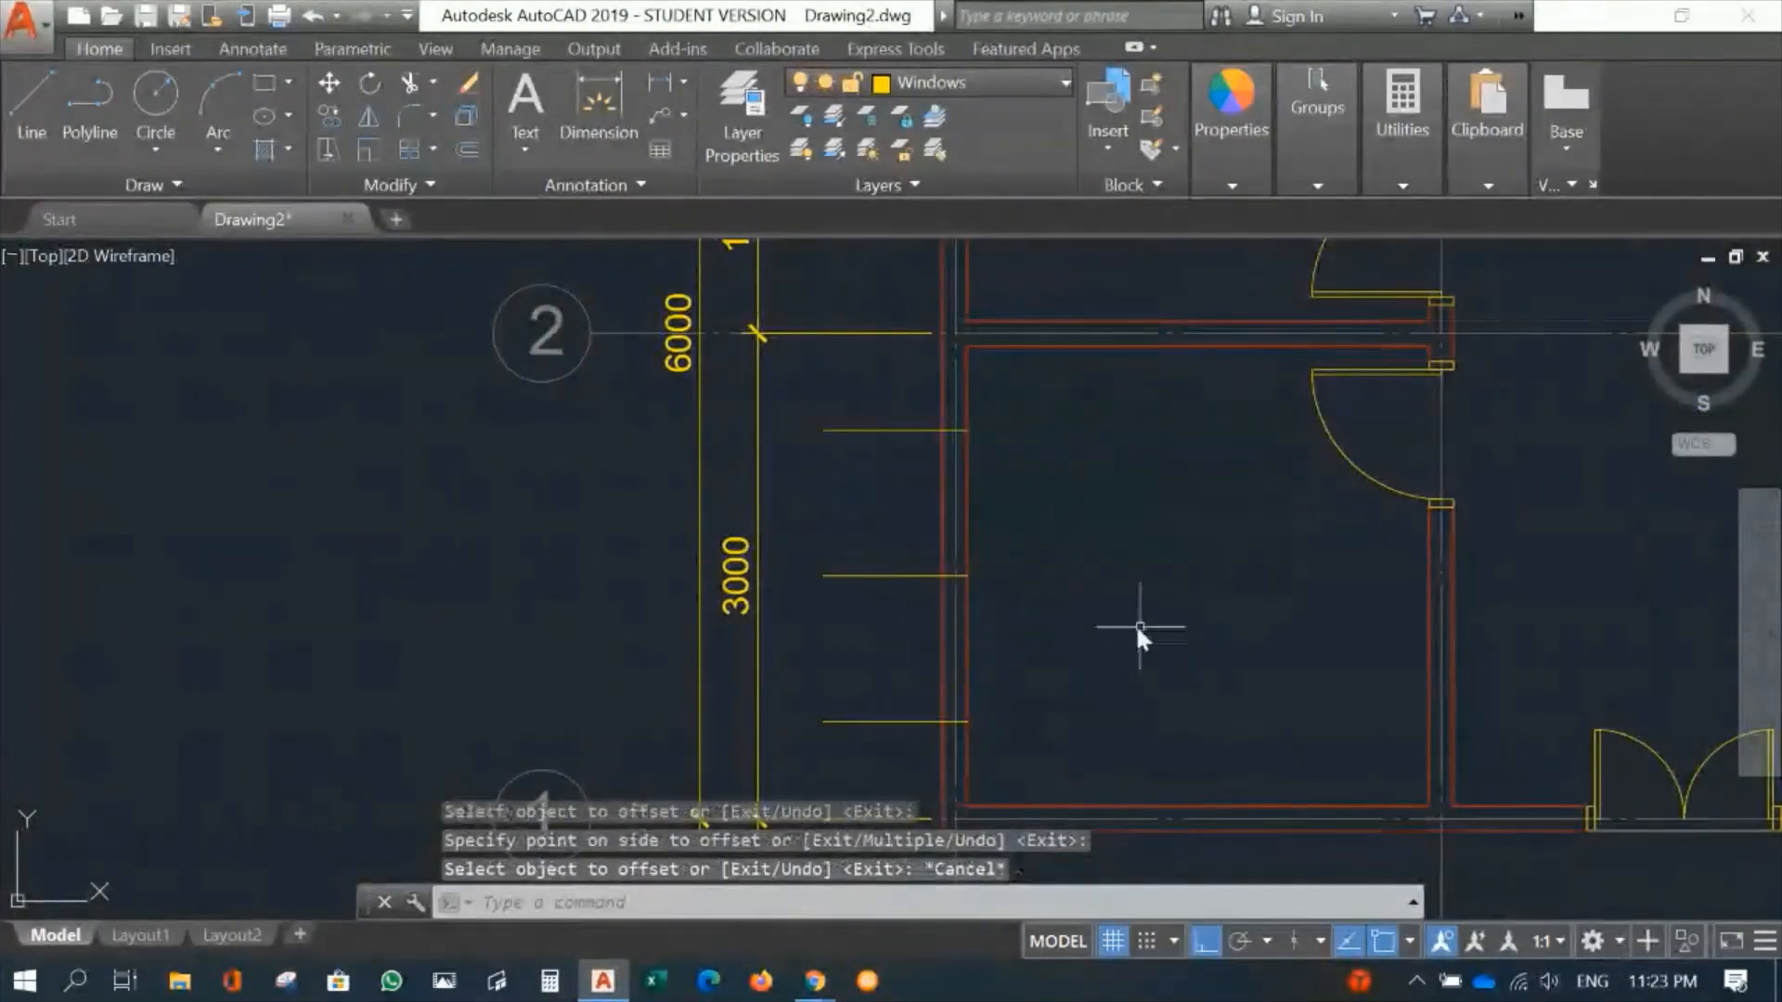
{"action": "scroll", "coordinate": [1034, 683], "scroll_direction": "up", "scroll_amount": 3}
{"action": "middle_click_drag", "start_coordinate": [989, 476], "coordinate": [1162, 310]}
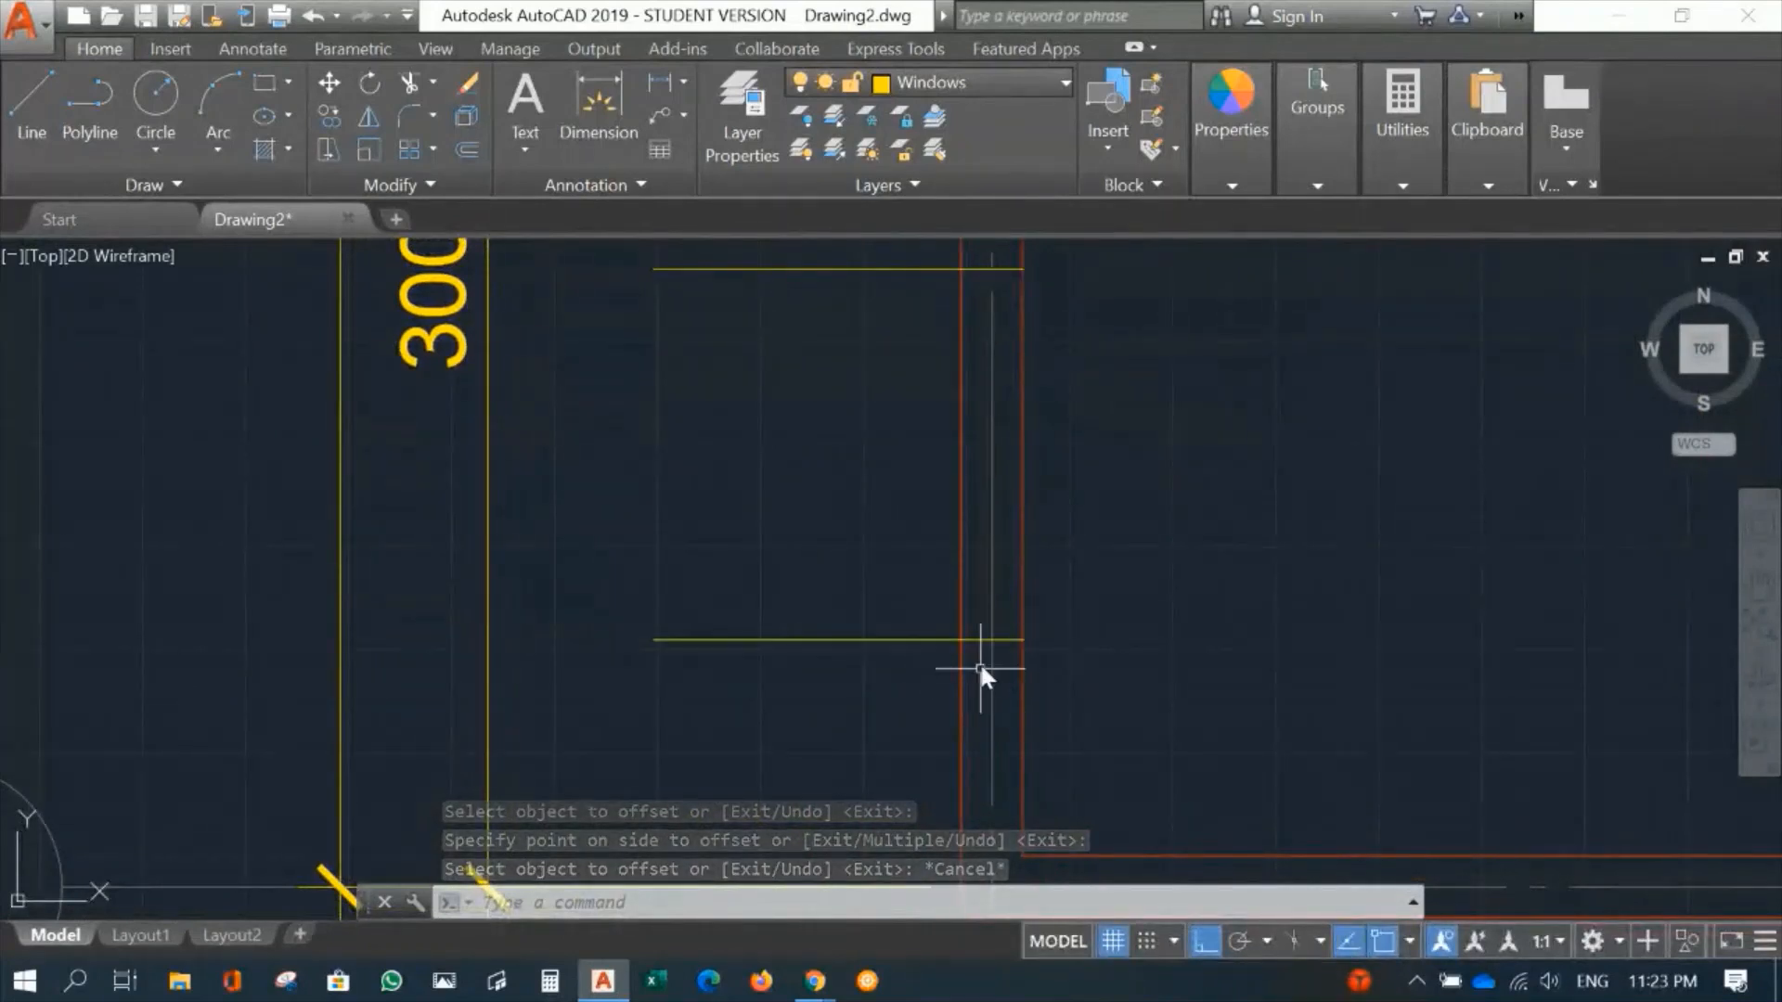
{"action": "scroll", "coordinate": [993, 648], "scroll_direction": "up", "scroll_amount": 2}
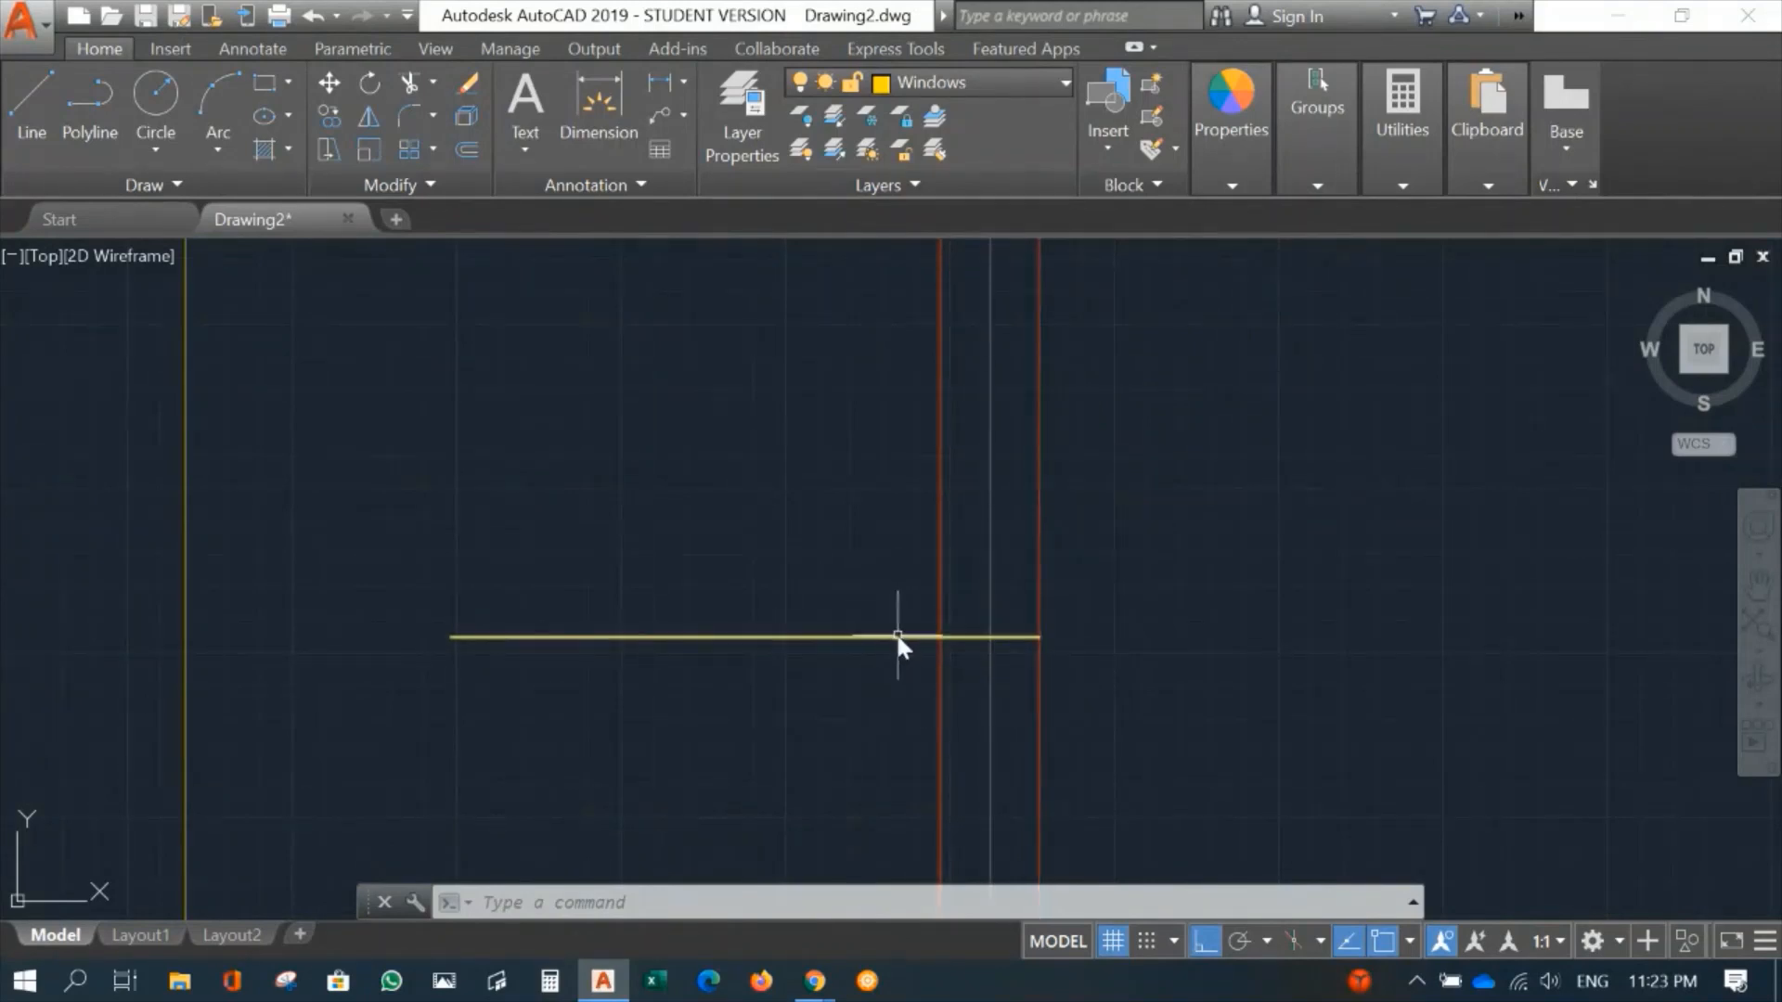
{"action": "type", "text": "0"}
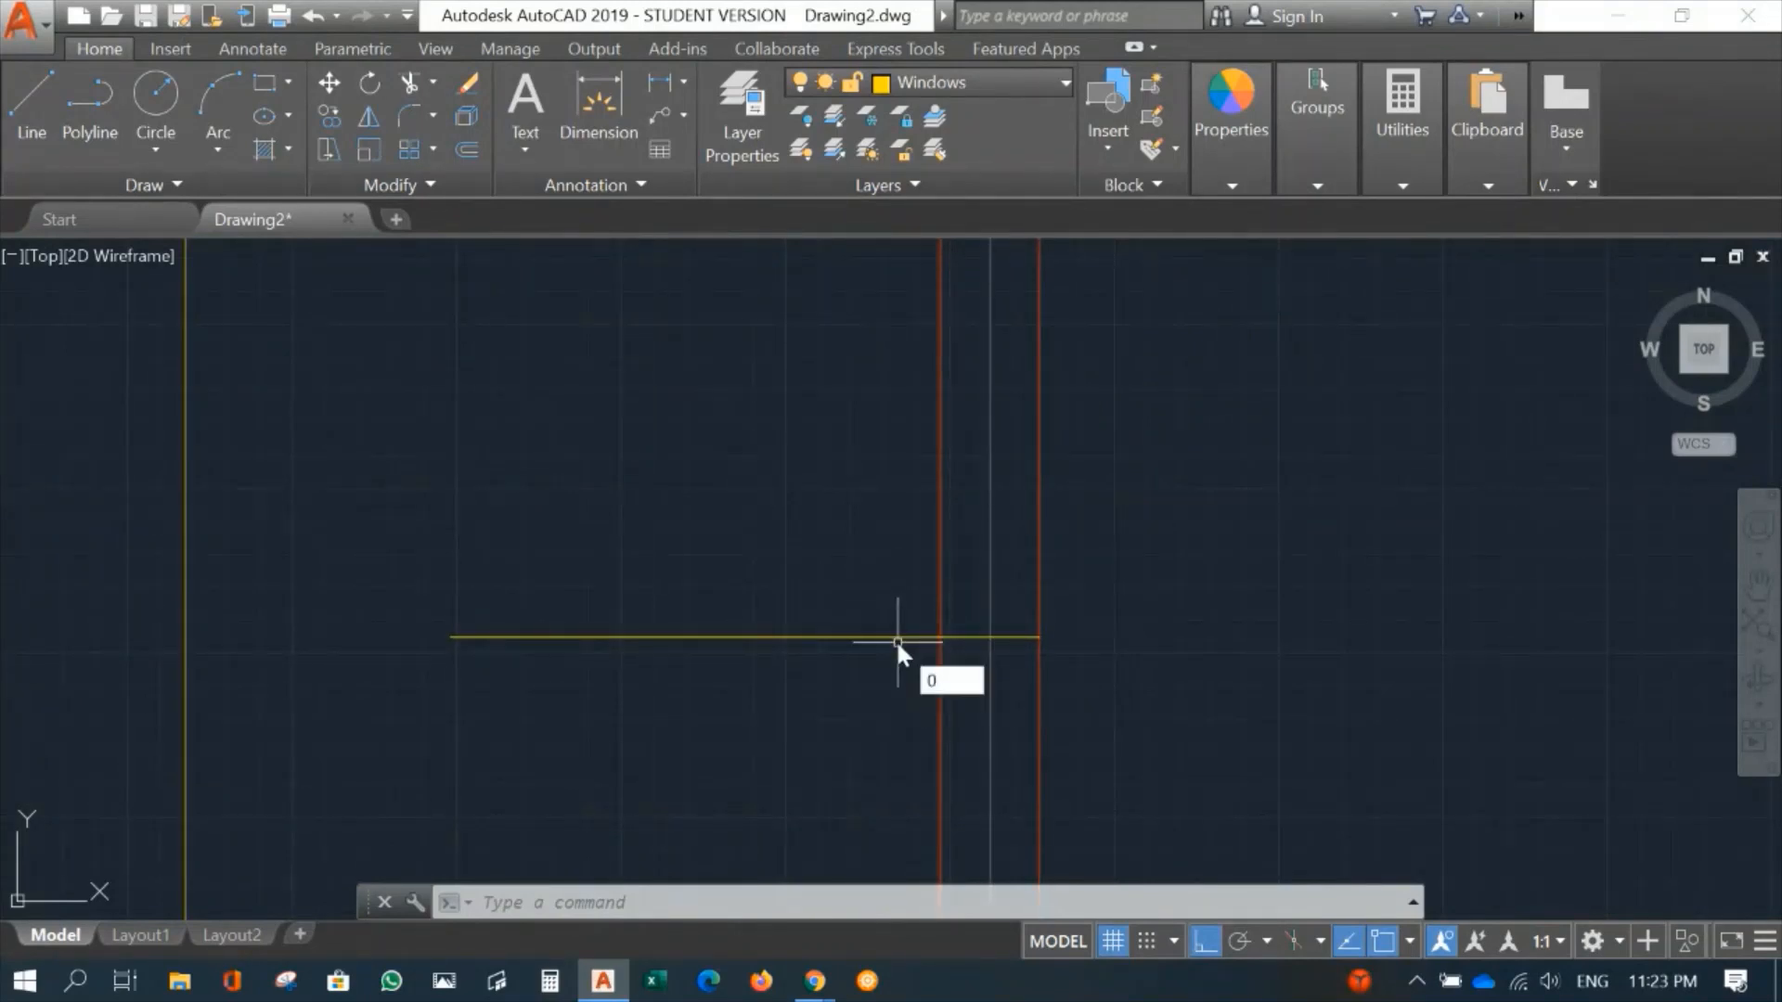
{"action": "key", "text": "Return"}
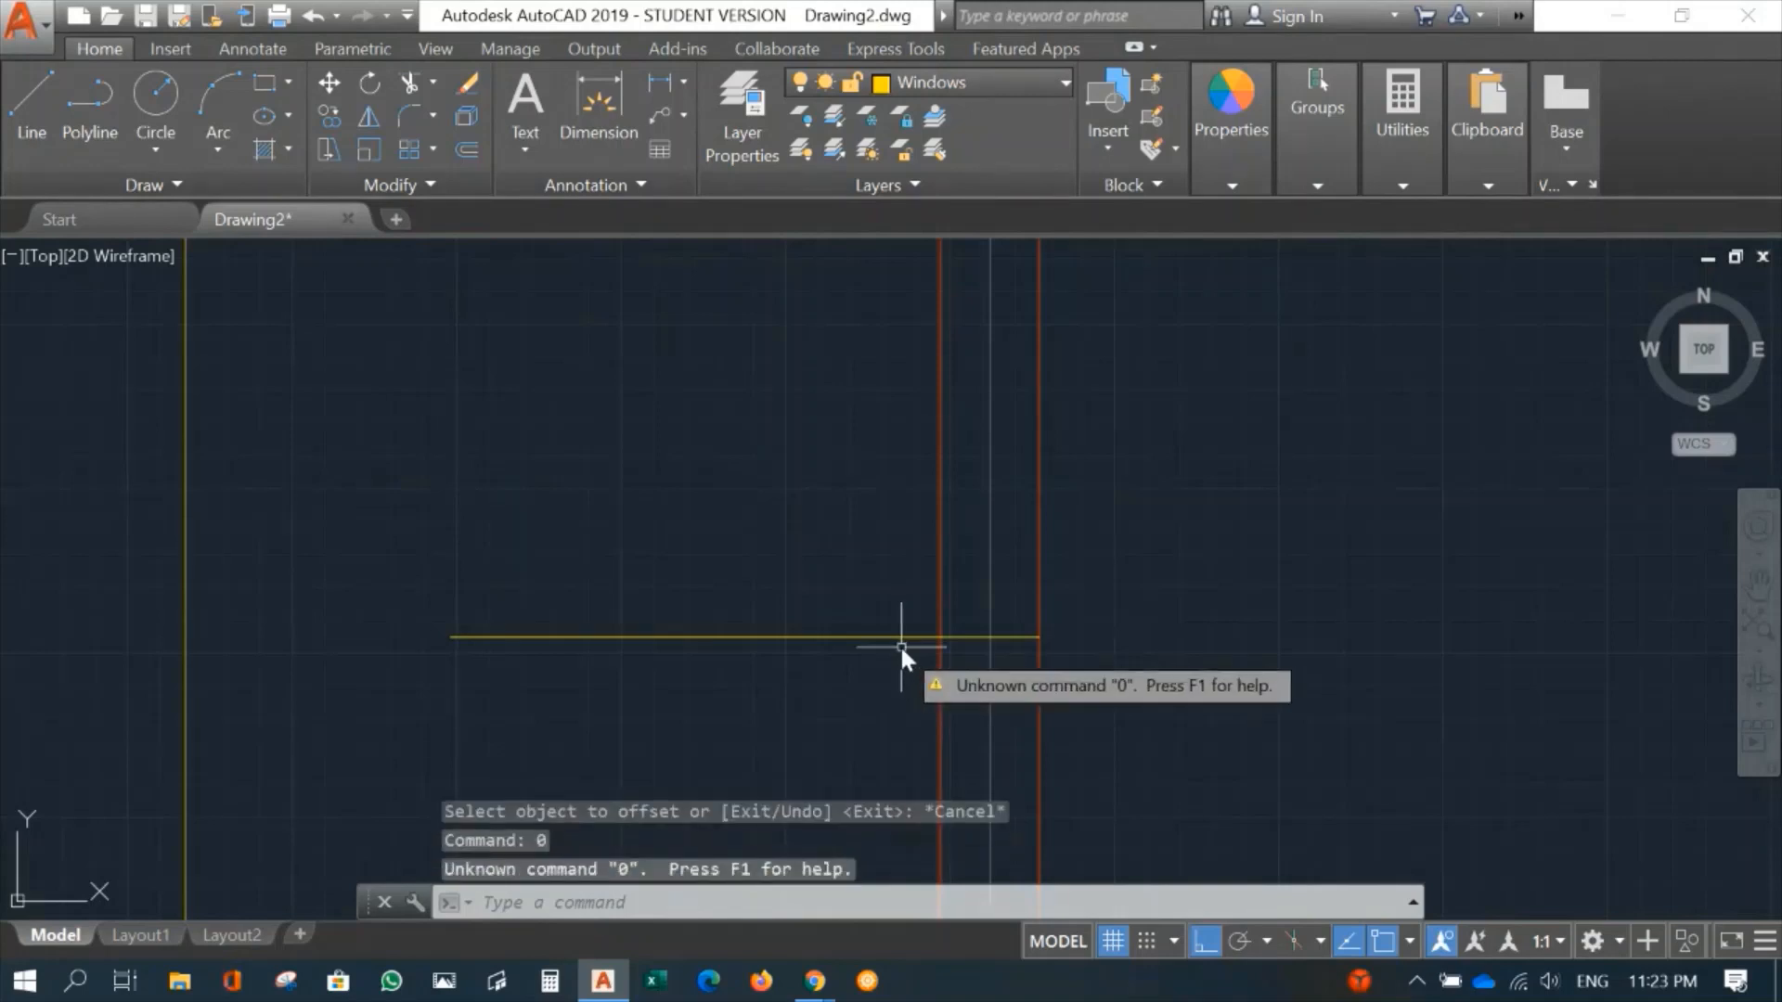
{"action": "type", "text": "25"}
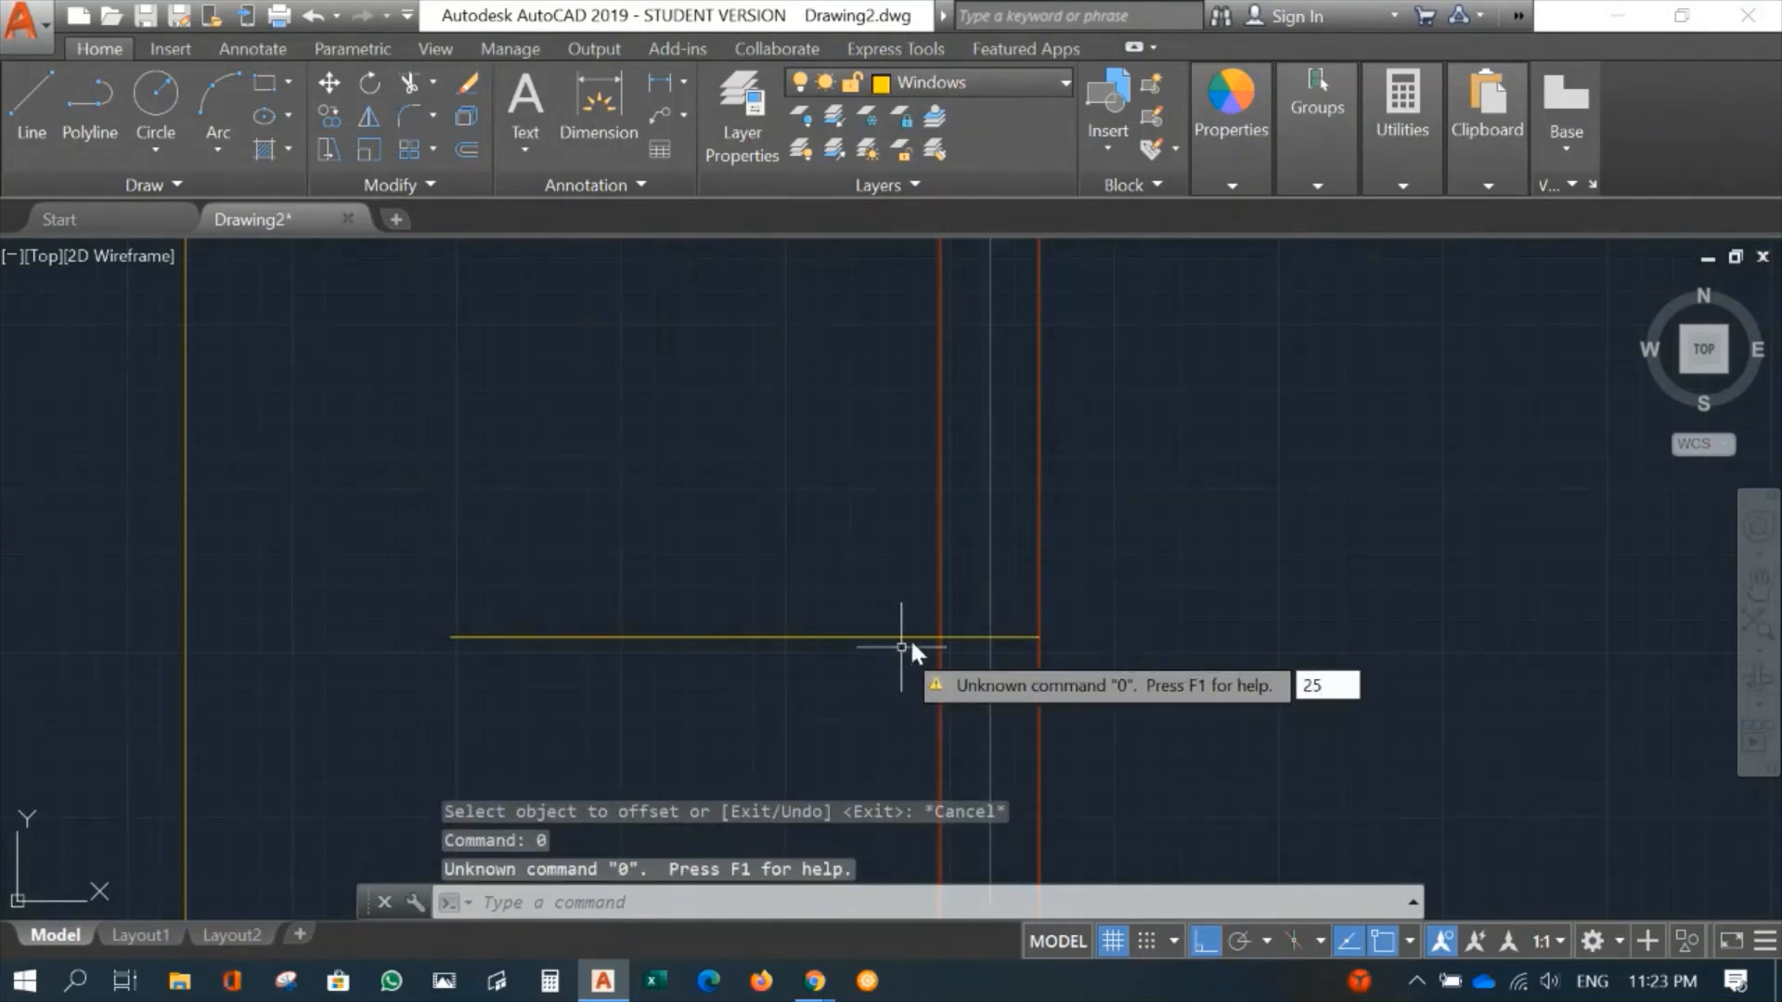
{"action": "key", "text": "Return"}
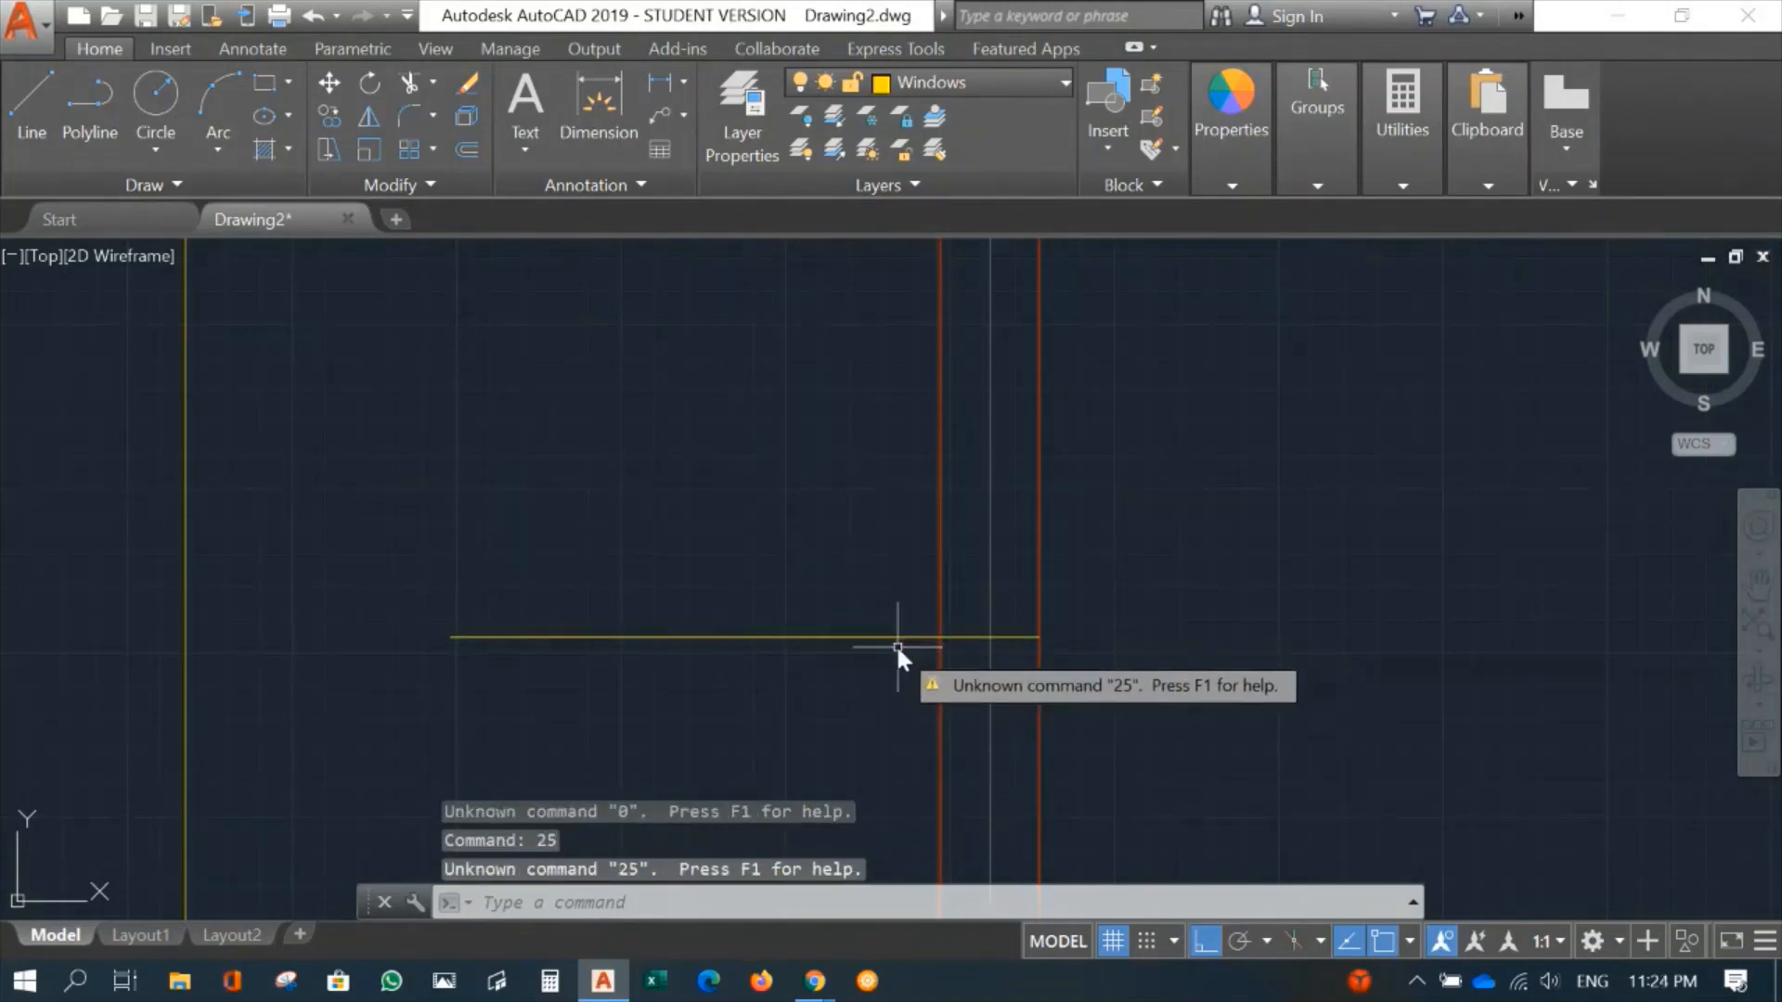
Step: Offset the lowest horizontal window line by 25 once upward and once downward
{"action": "type", "text": "o"}
{"action": "key", "text": "Return"}
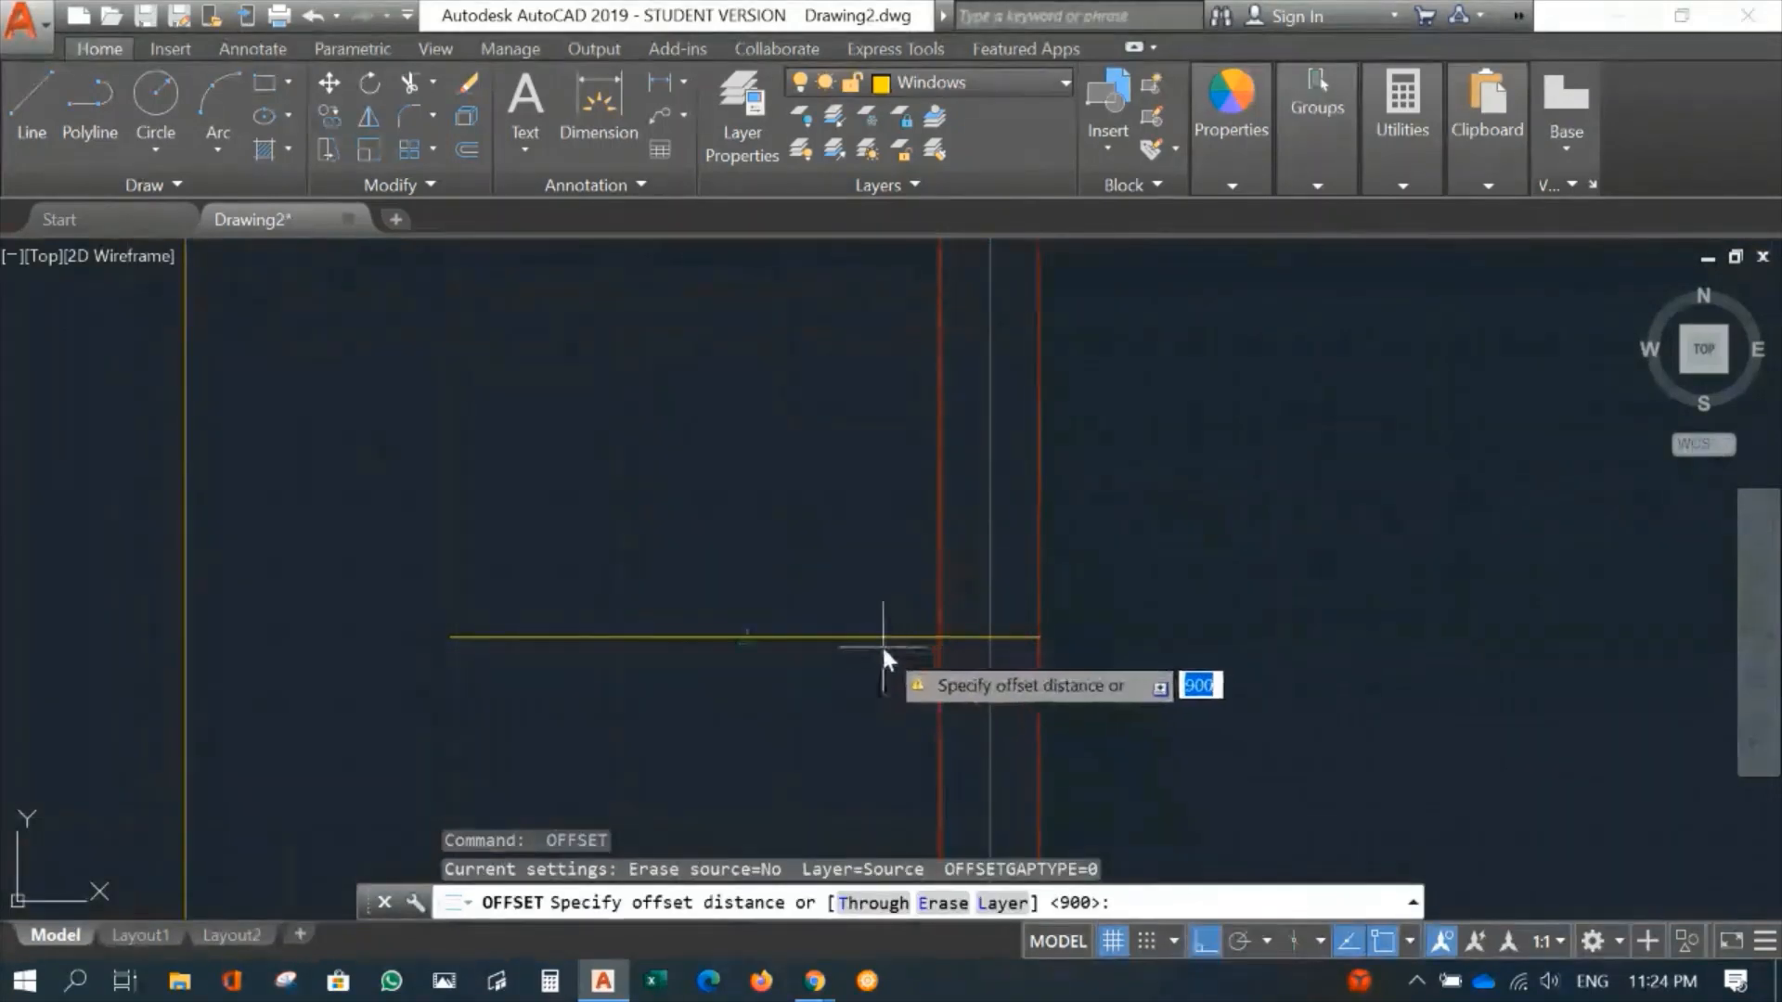
{"action": "type", "text": "25"}
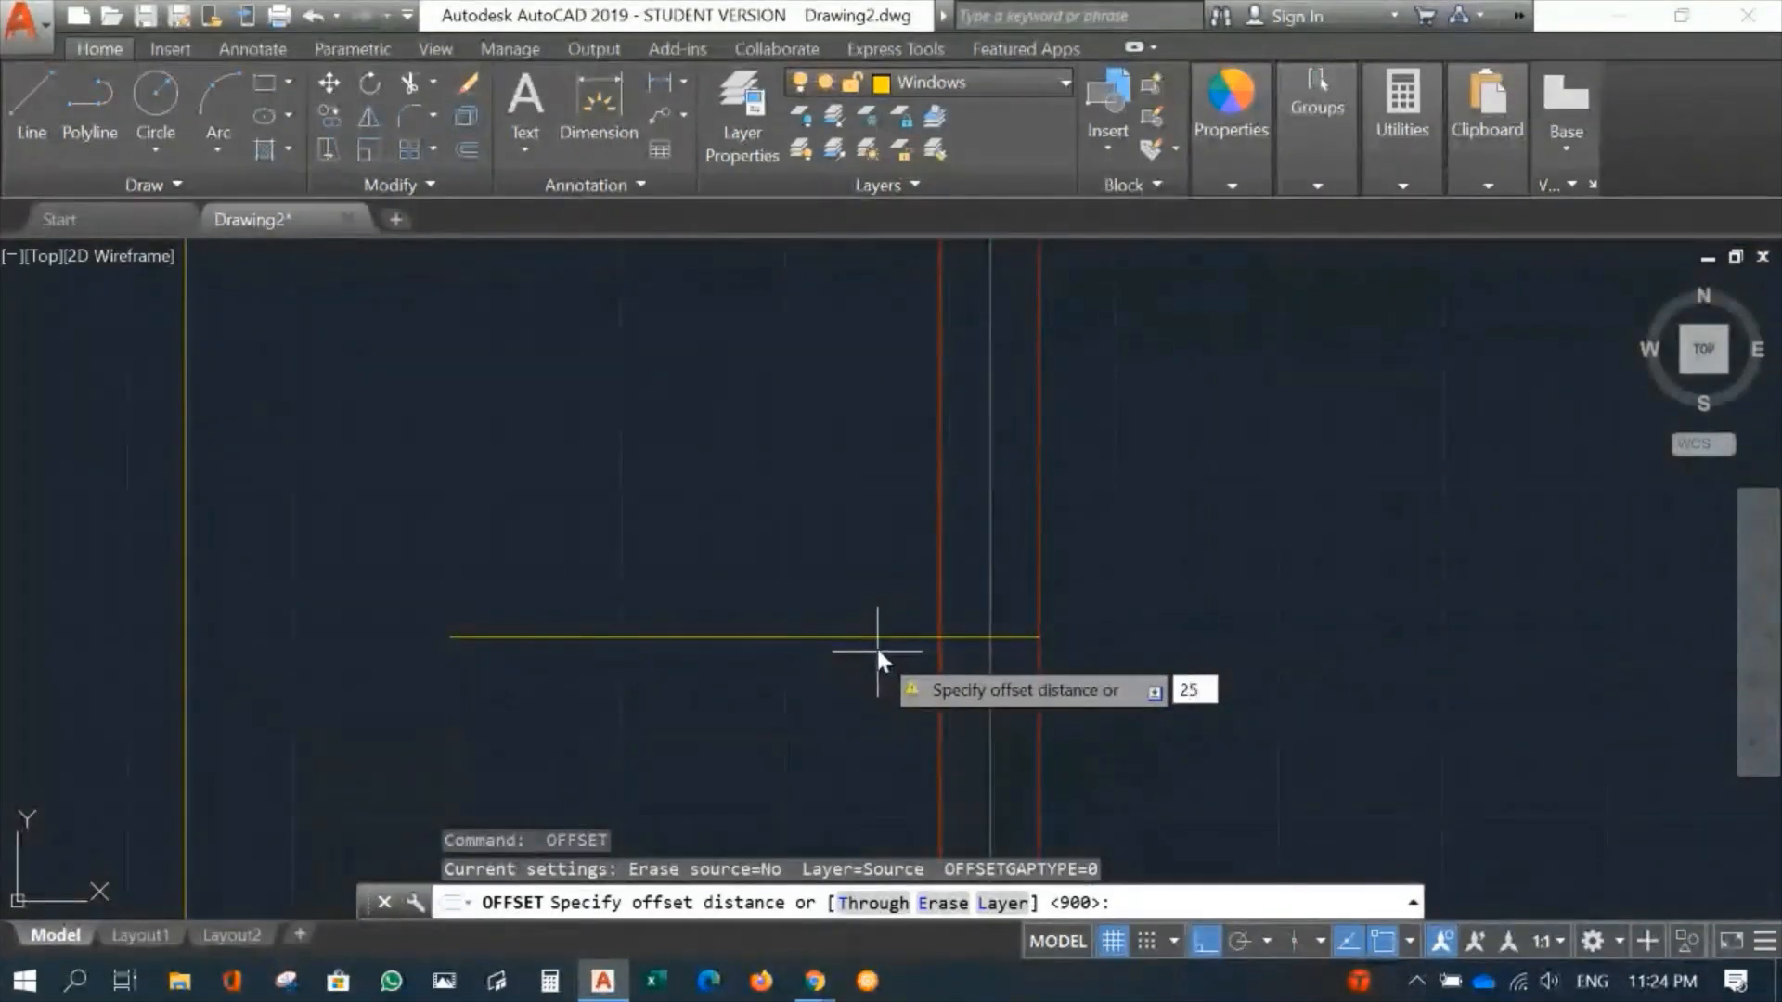
{"action": "key", "text": "Return"}
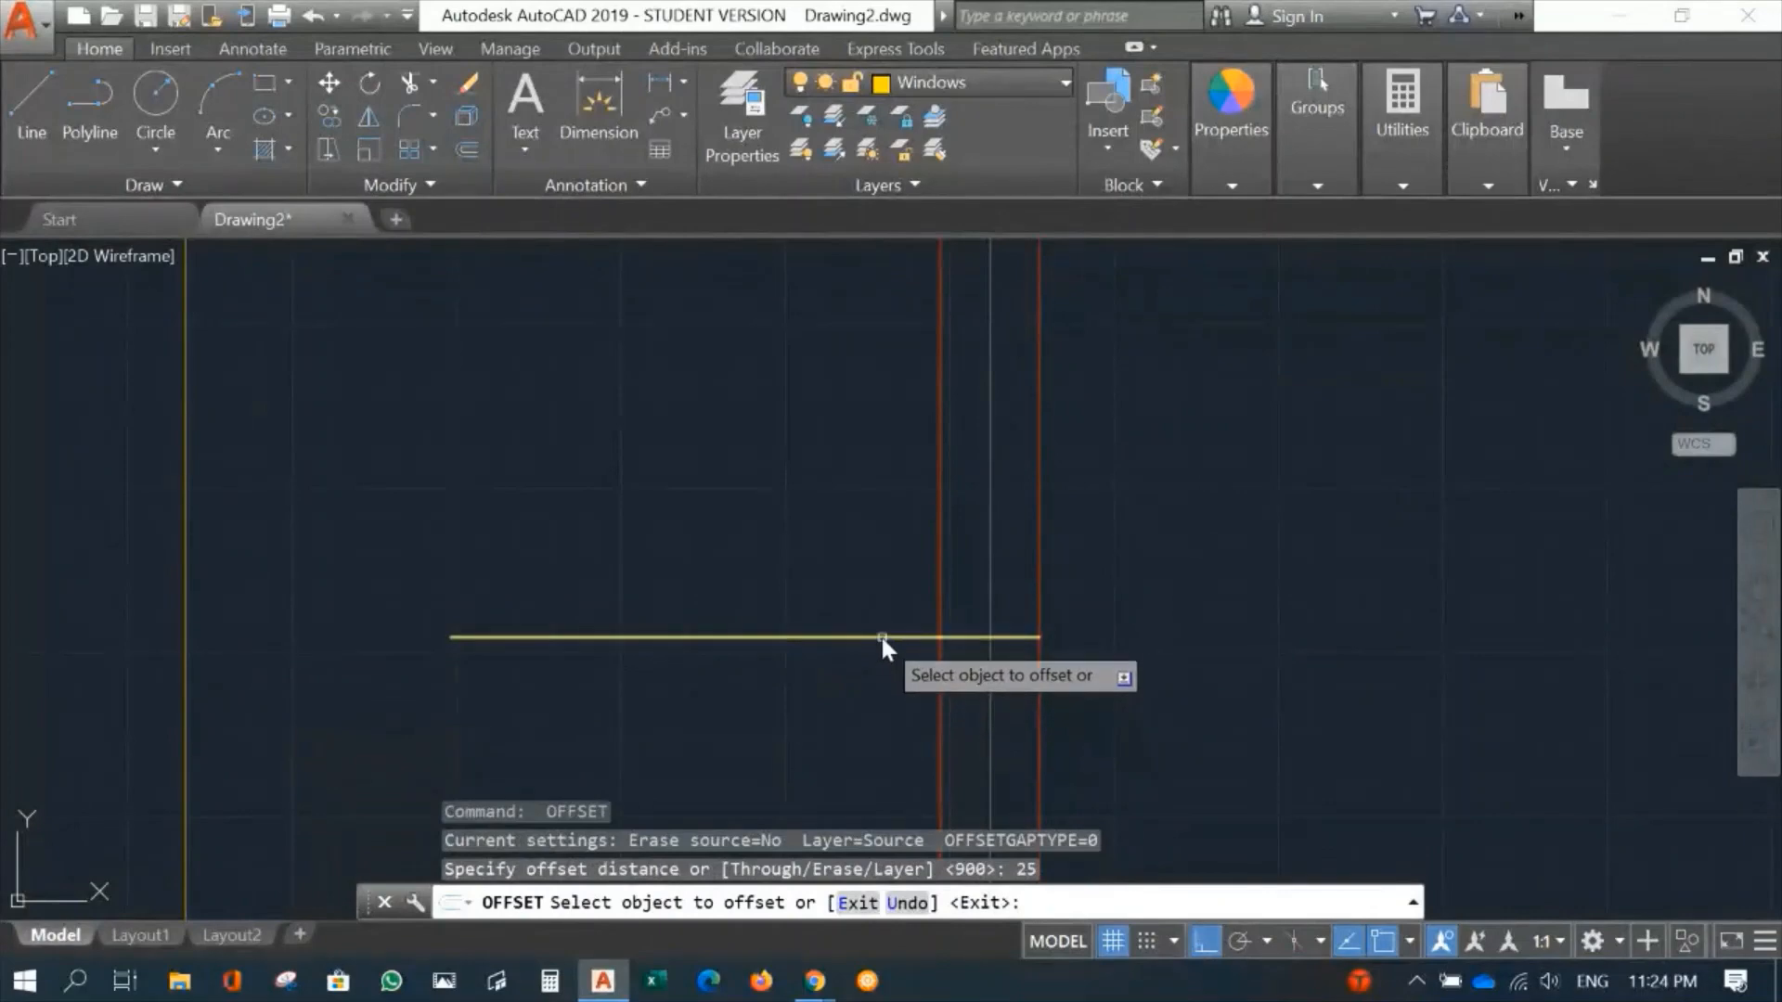
{"action": "left_click", "coordinate": [882, 637]}
{"action": "left_click", "coordinate": [877, 612]}
{"action": "left_click", "coordinate": [881, 636]}
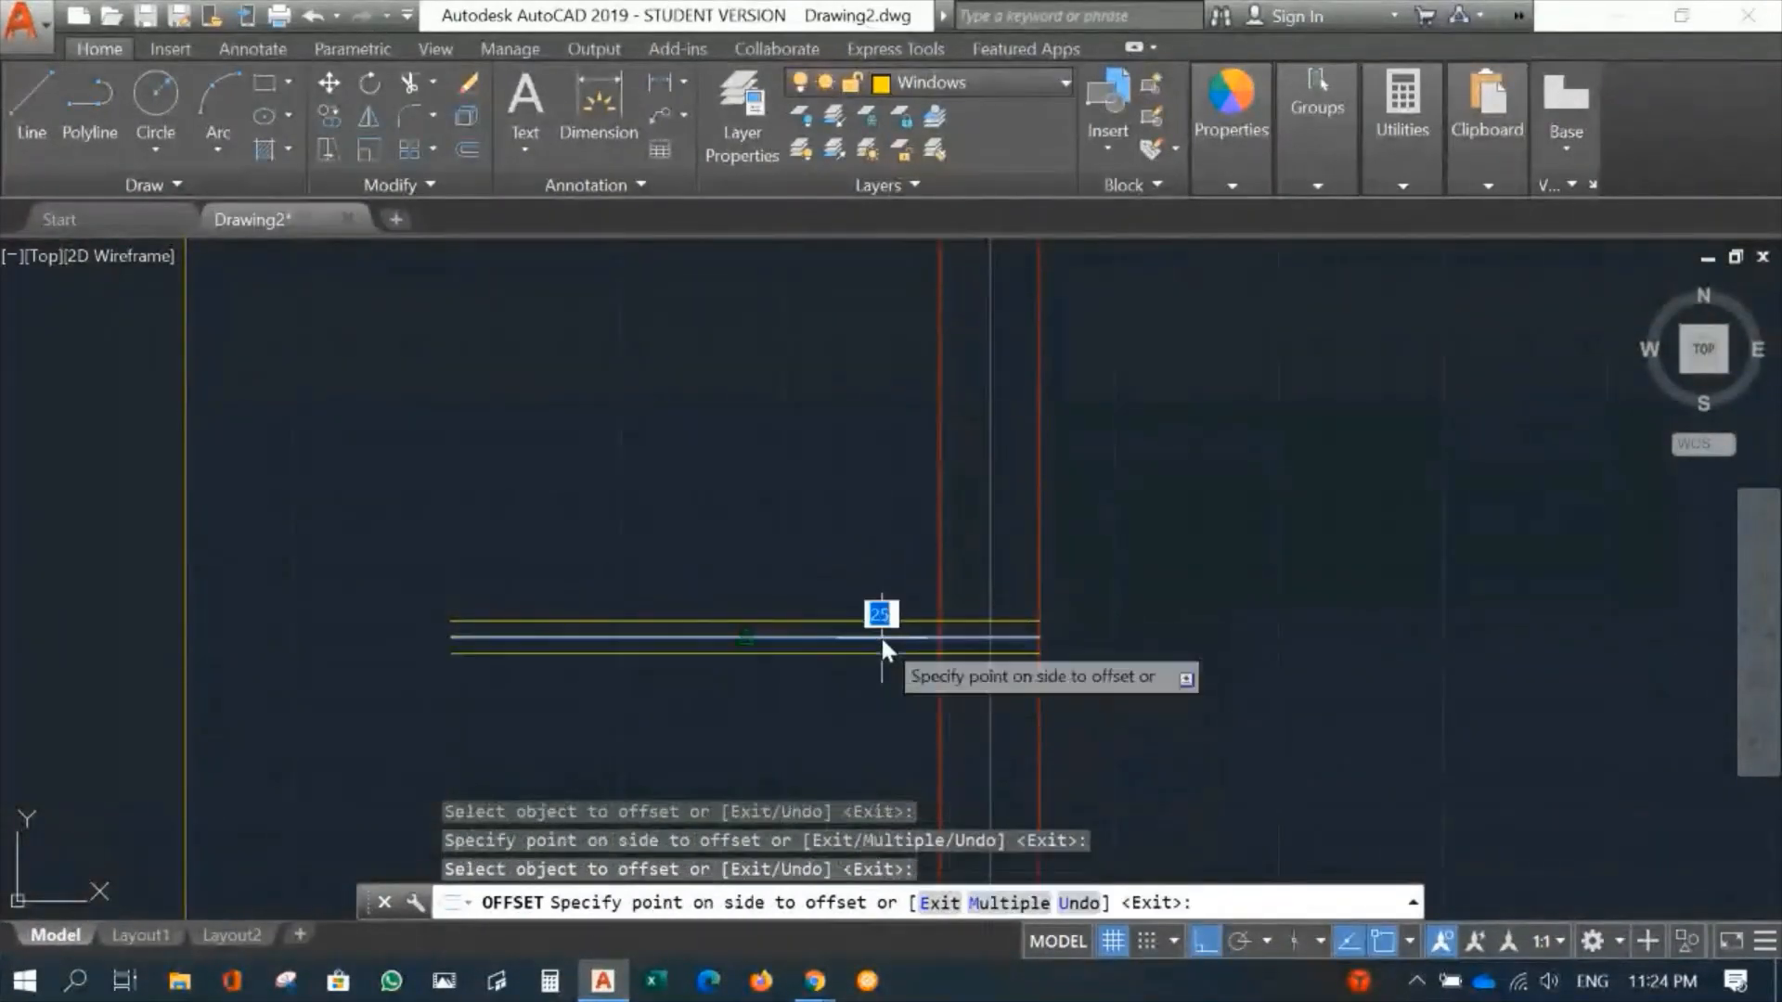
{"action": "left_click", "coordinate": [880, 675]}
{"action": "scroll", "coordinate": [1132, 543], "scroll_direction": "down", "scroll_amount": 2}
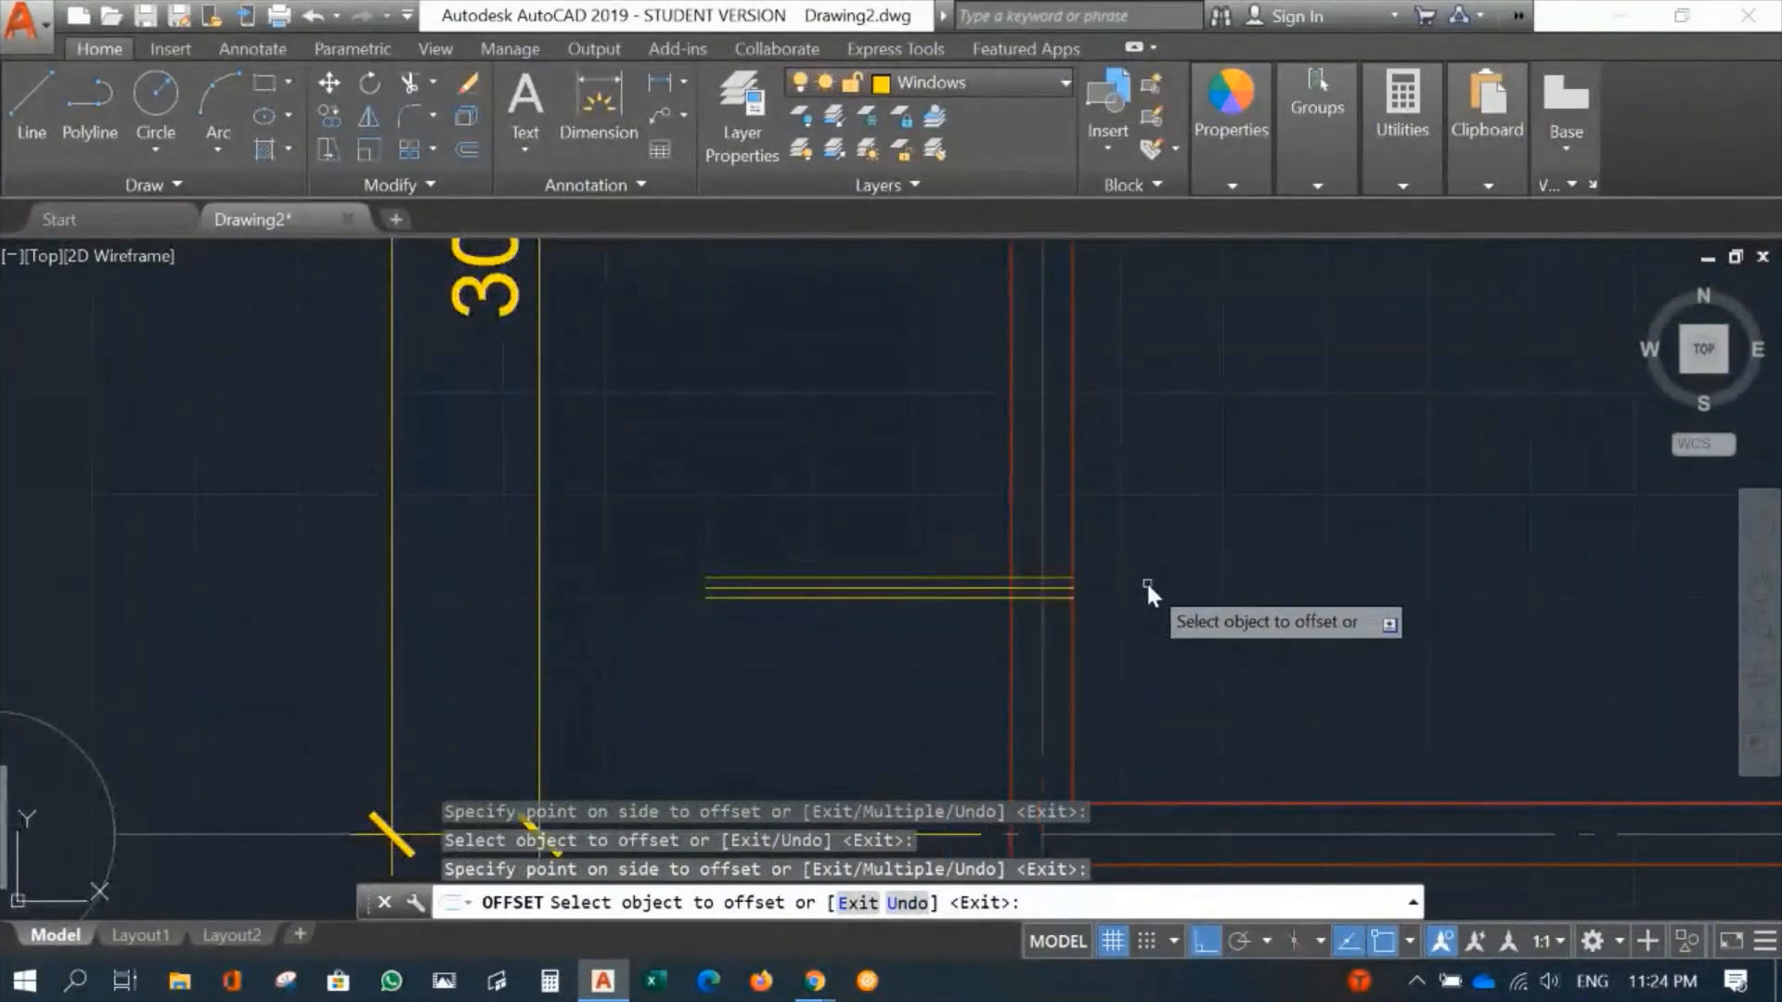
{"action": "scroll", "coordinate": [1160, 549], "scroll_direction": "down", "scroll_amount": 3}
{"action": "middle_click_drag", "start_coordinate": [1184, 505], "coordinate": [870, 506]}
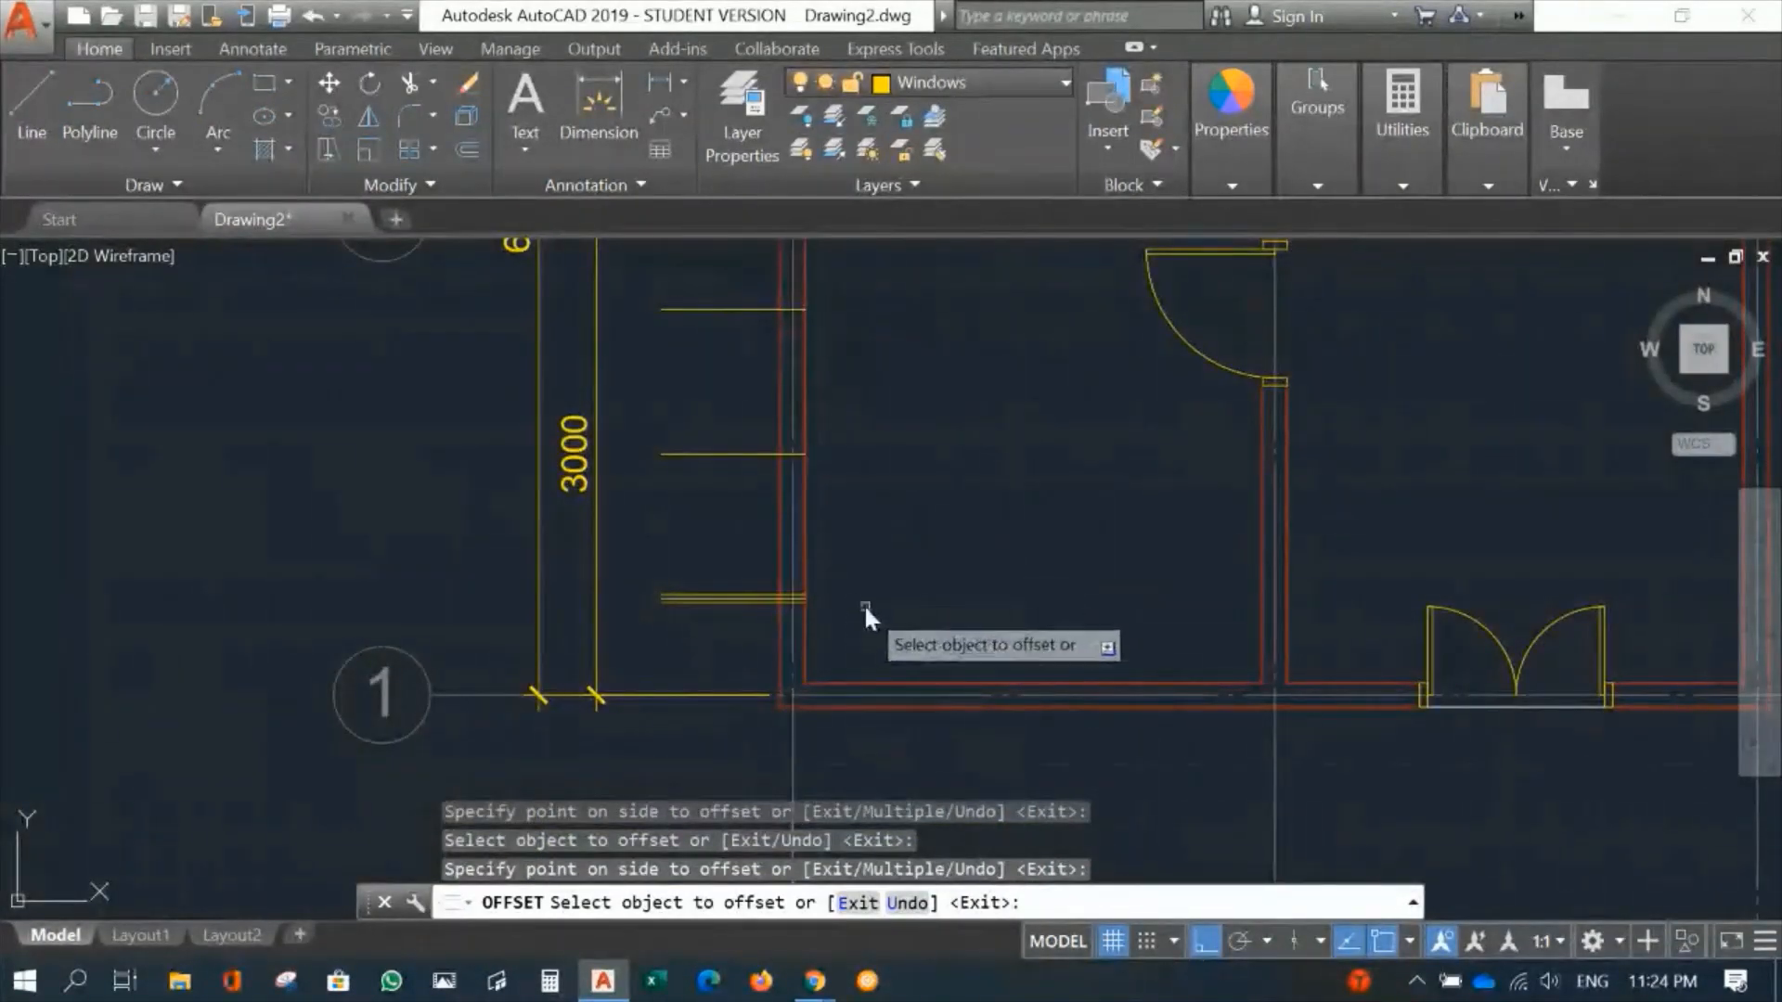
{"action": "scroll", "coordinate": [865, 606], "scroll_direction": "up", "scroll_amount": 5}
{"action": "middle_click_drag", "start_coordinate": [716, 580], "coordinate": [1119, 583]}
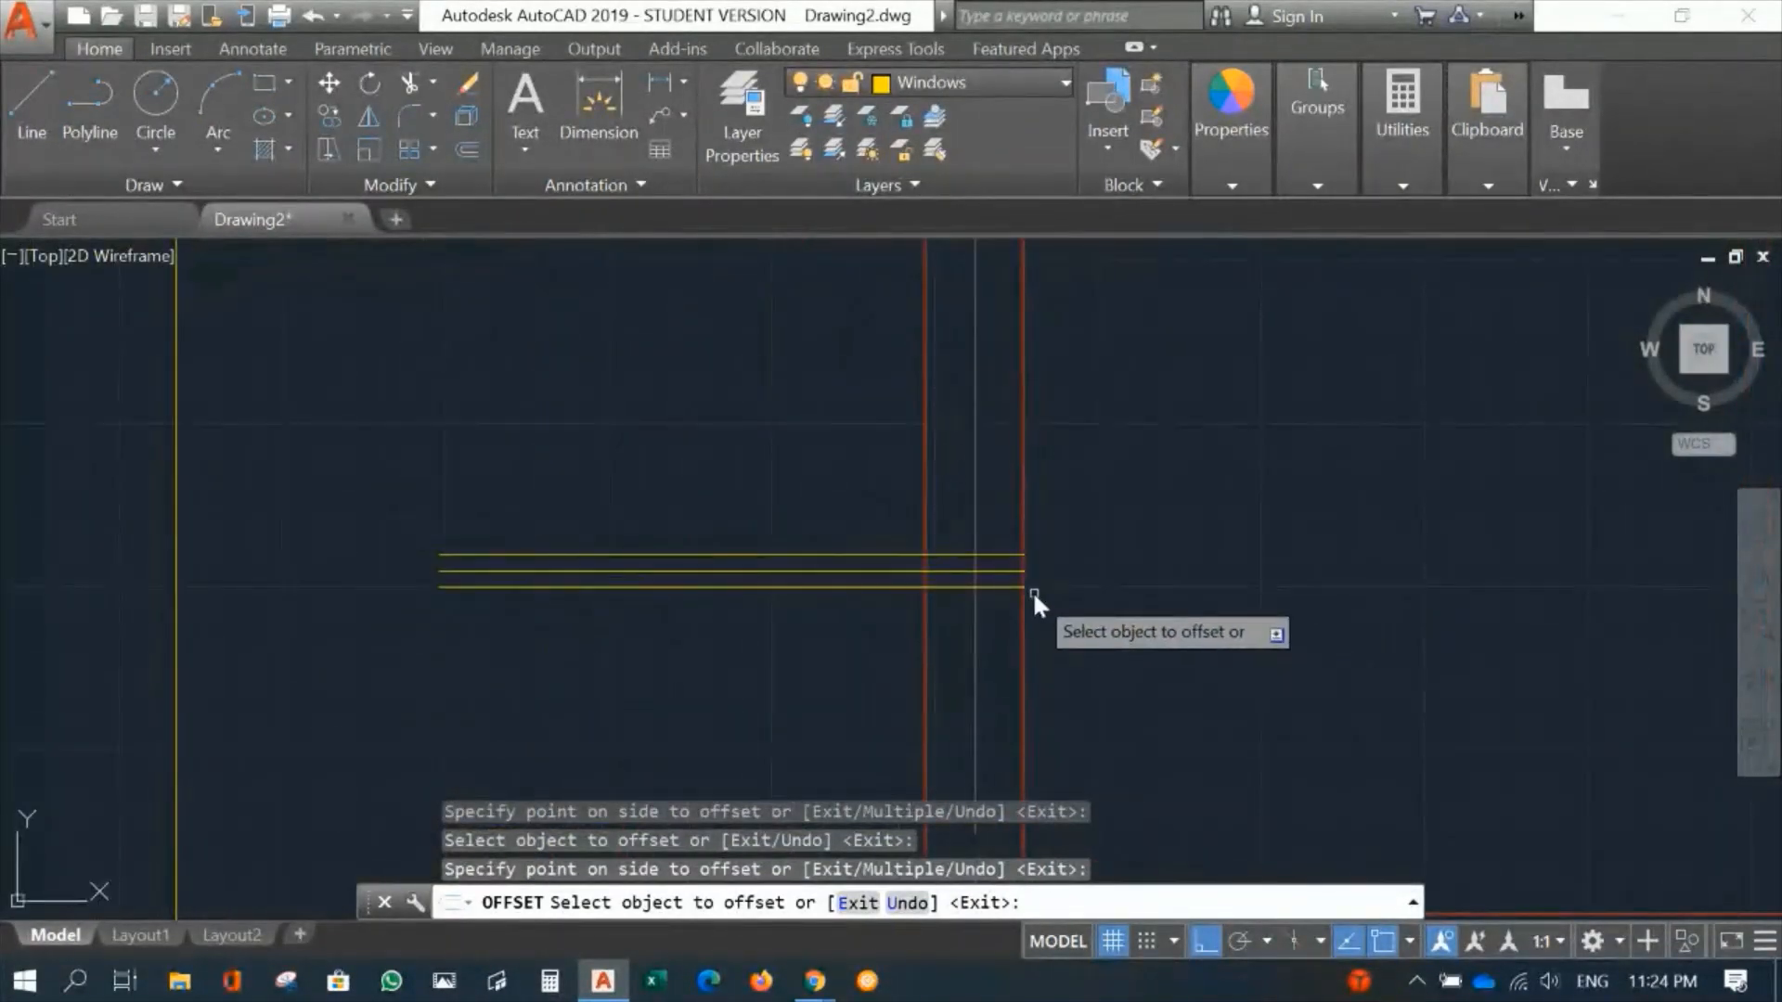
{"action": "key", "text": "Return"}
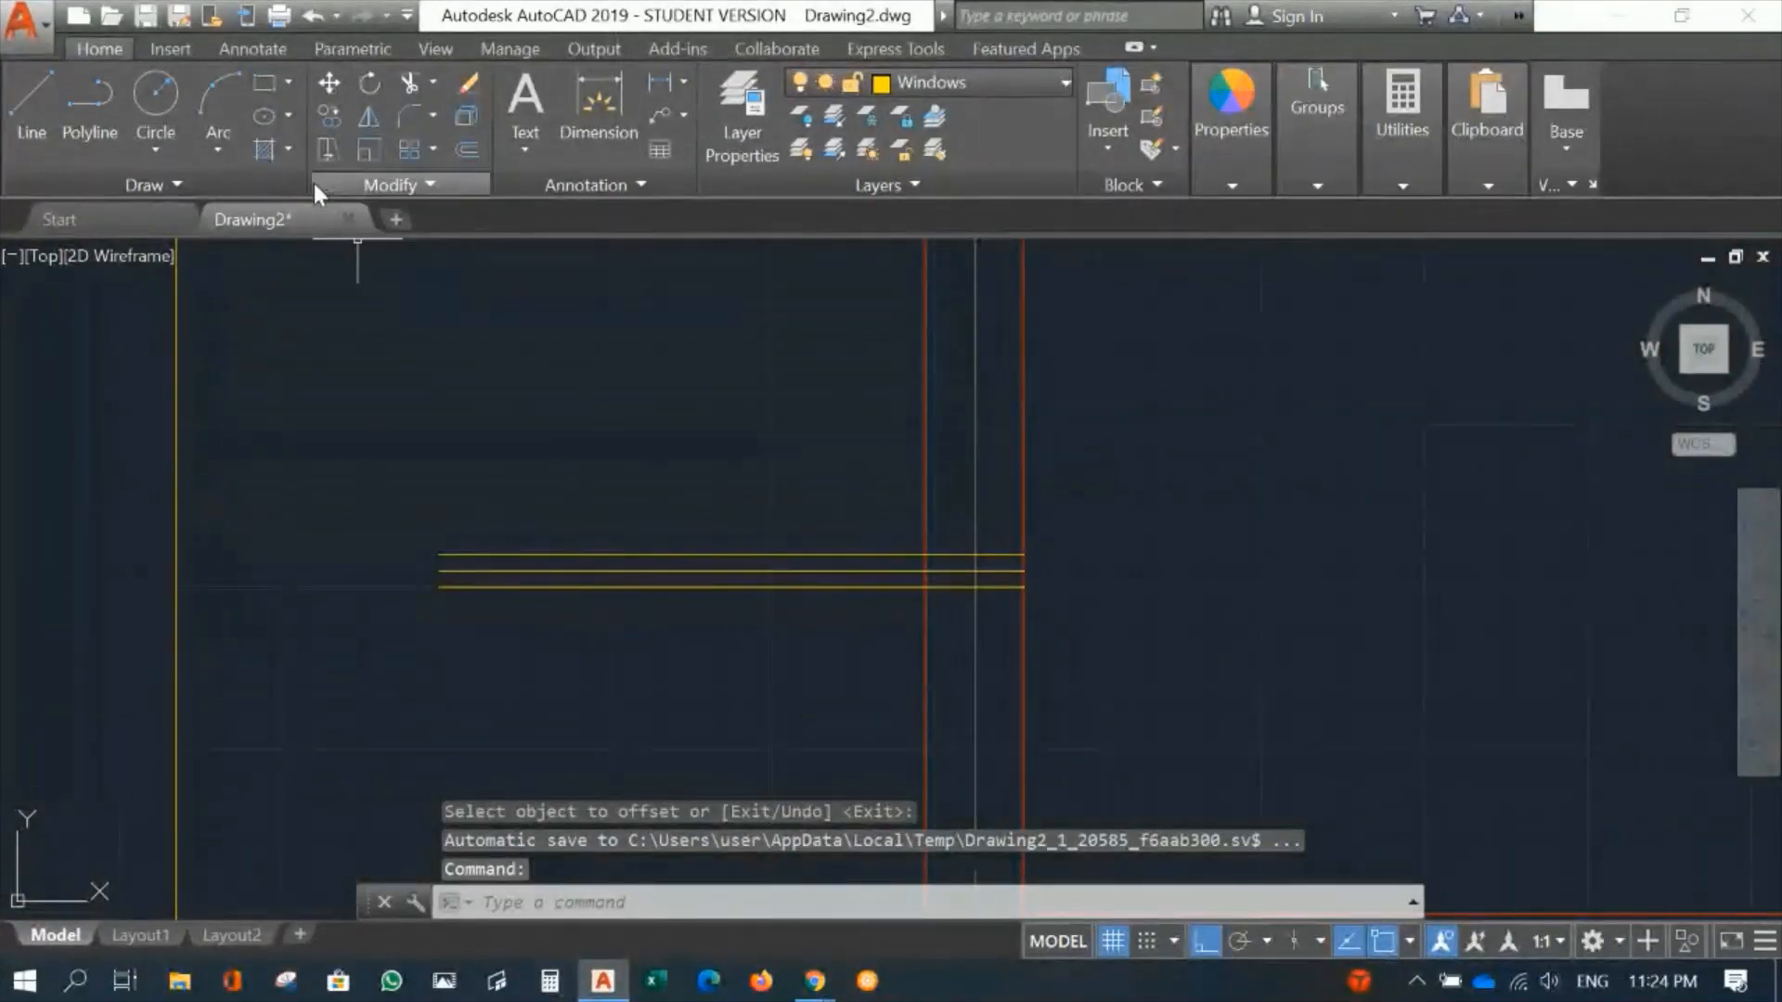
Step: Draw a rectangular jamb across the wall thickness, from the upper offset line at the outer face to the lower one at the inner face
{"action": "left_click", "coordinate": [256, 83]}
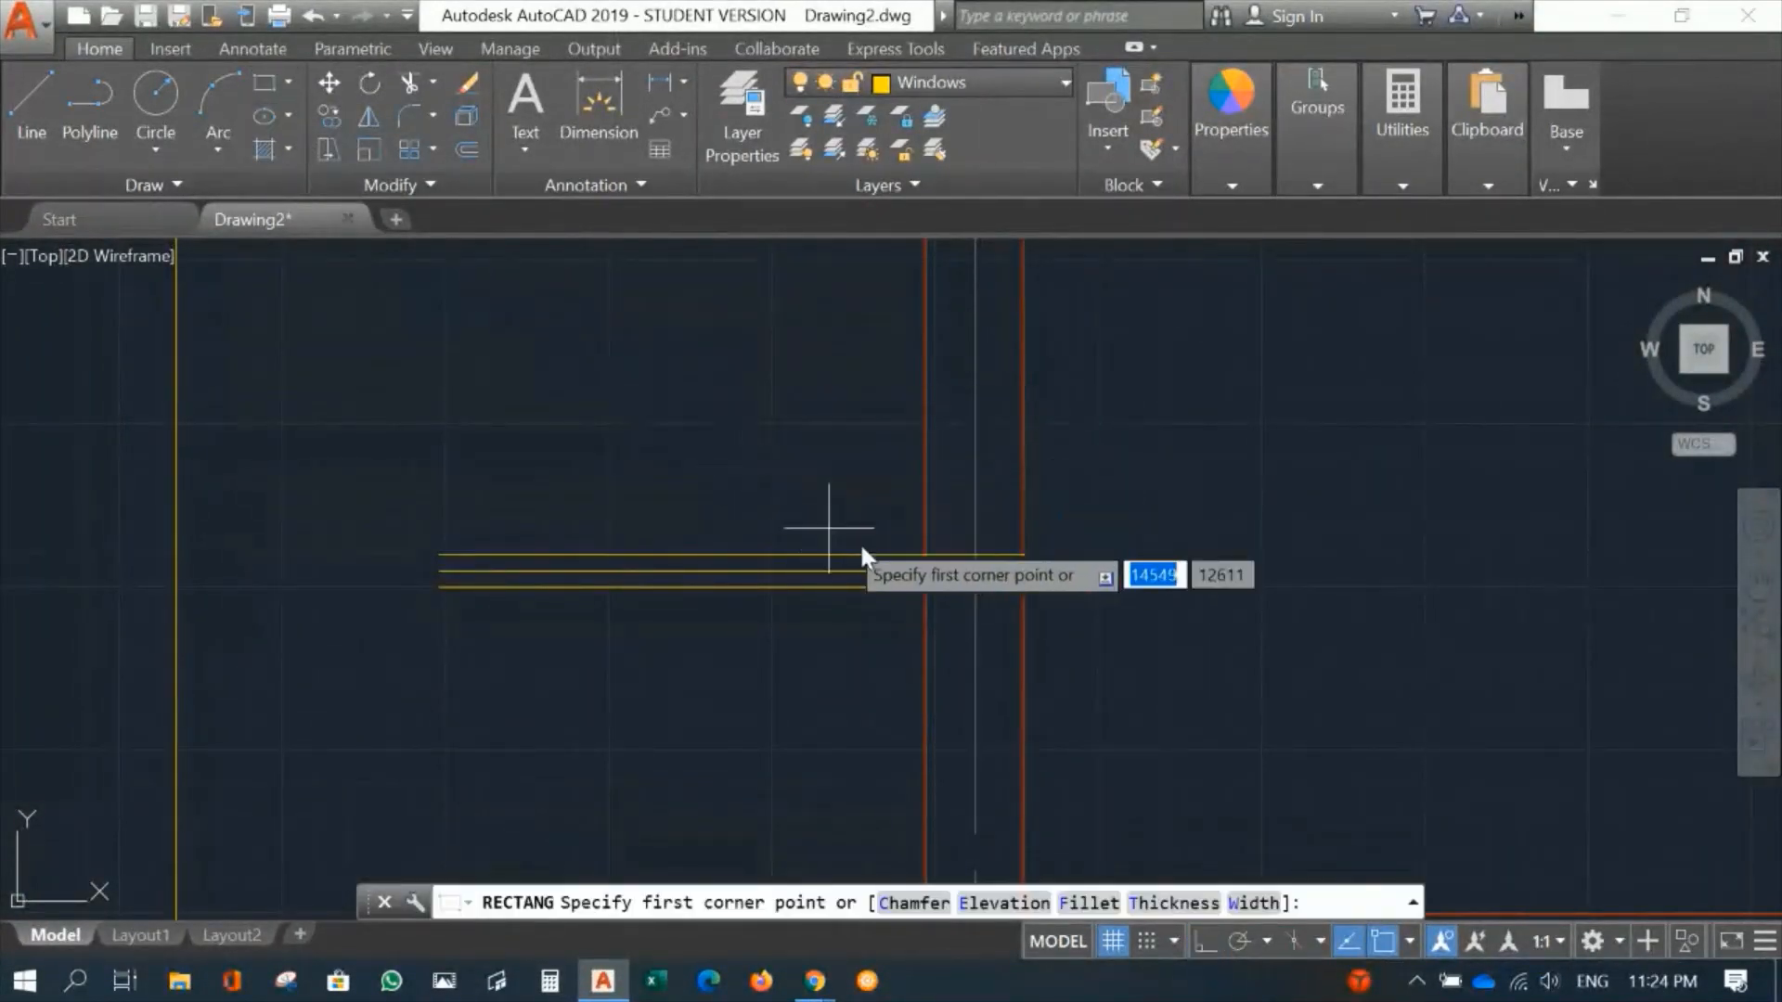
{"action": "left_click", "coordinate": [930, 555]}
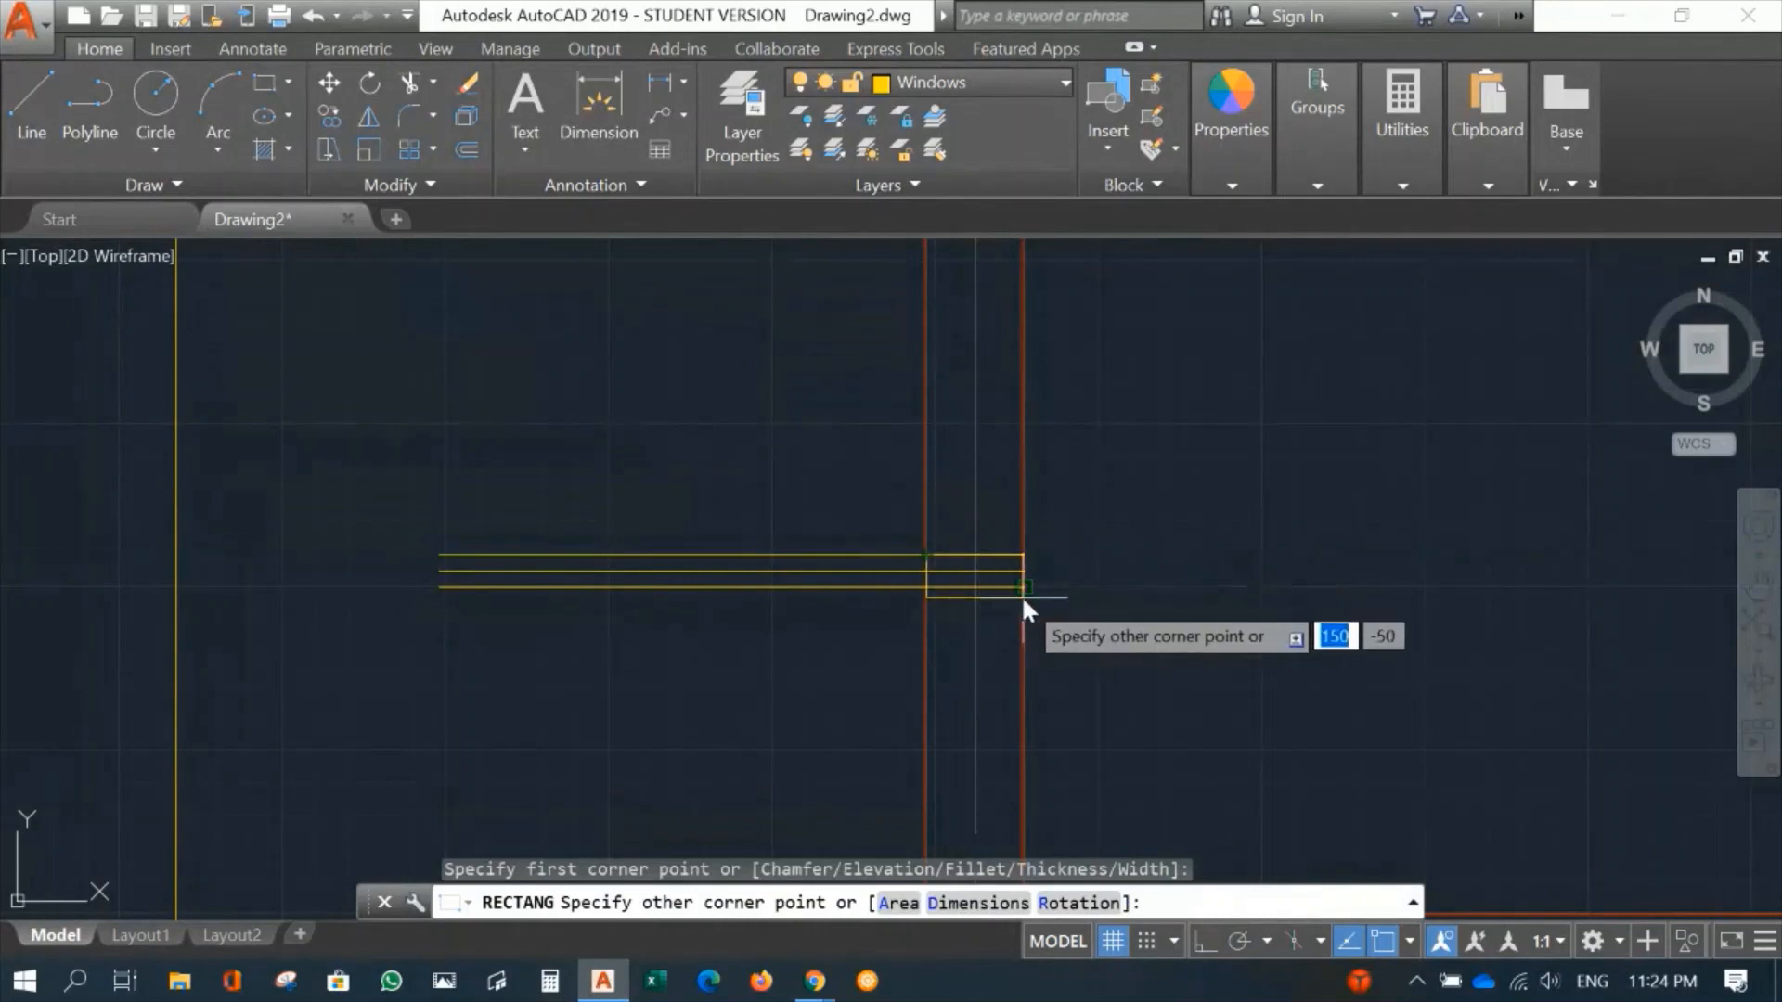
{"action": "left_click", "coordinate": [1025, 585]}
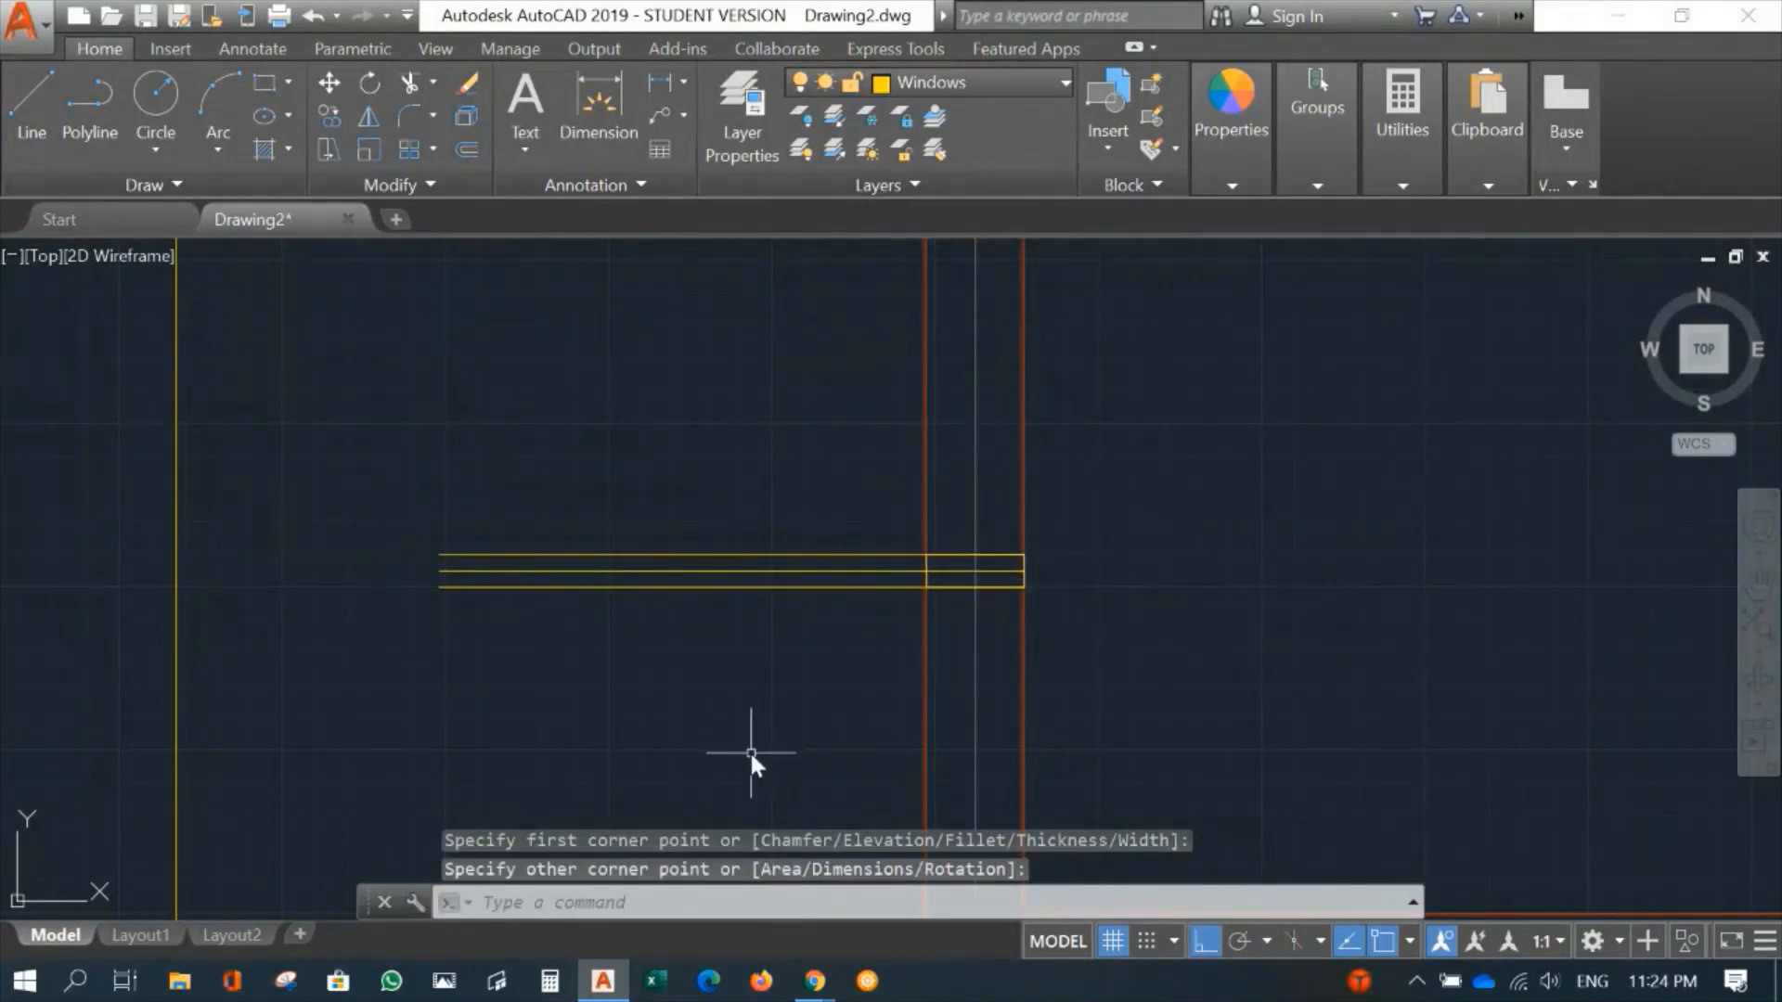
Step: Erase the two 25 offset lines above and below the lowest window line, keeping the rectangle
{"action": "type", "text": "e"}
{"action": "key", "text": "Return"}
{"action": "left_click", "coordinate": [765, 554]}
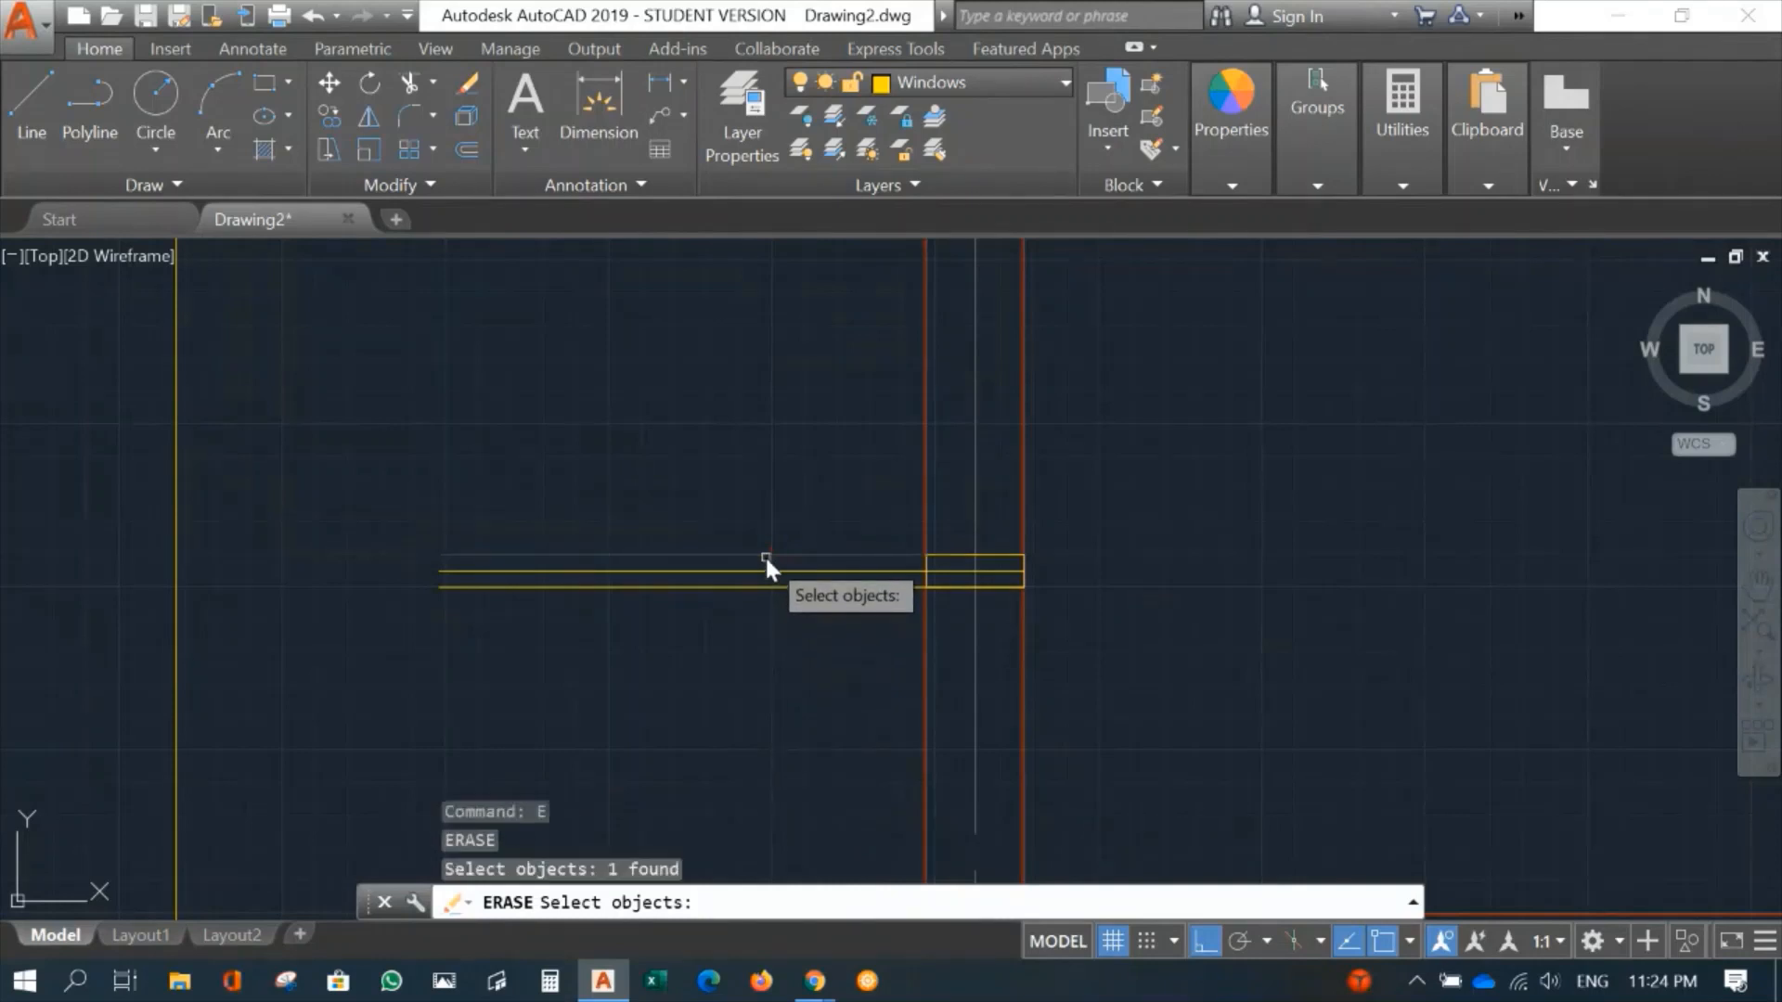
{"action": "key", "text": "Return"}
{"action": "key", "text": "Return"}
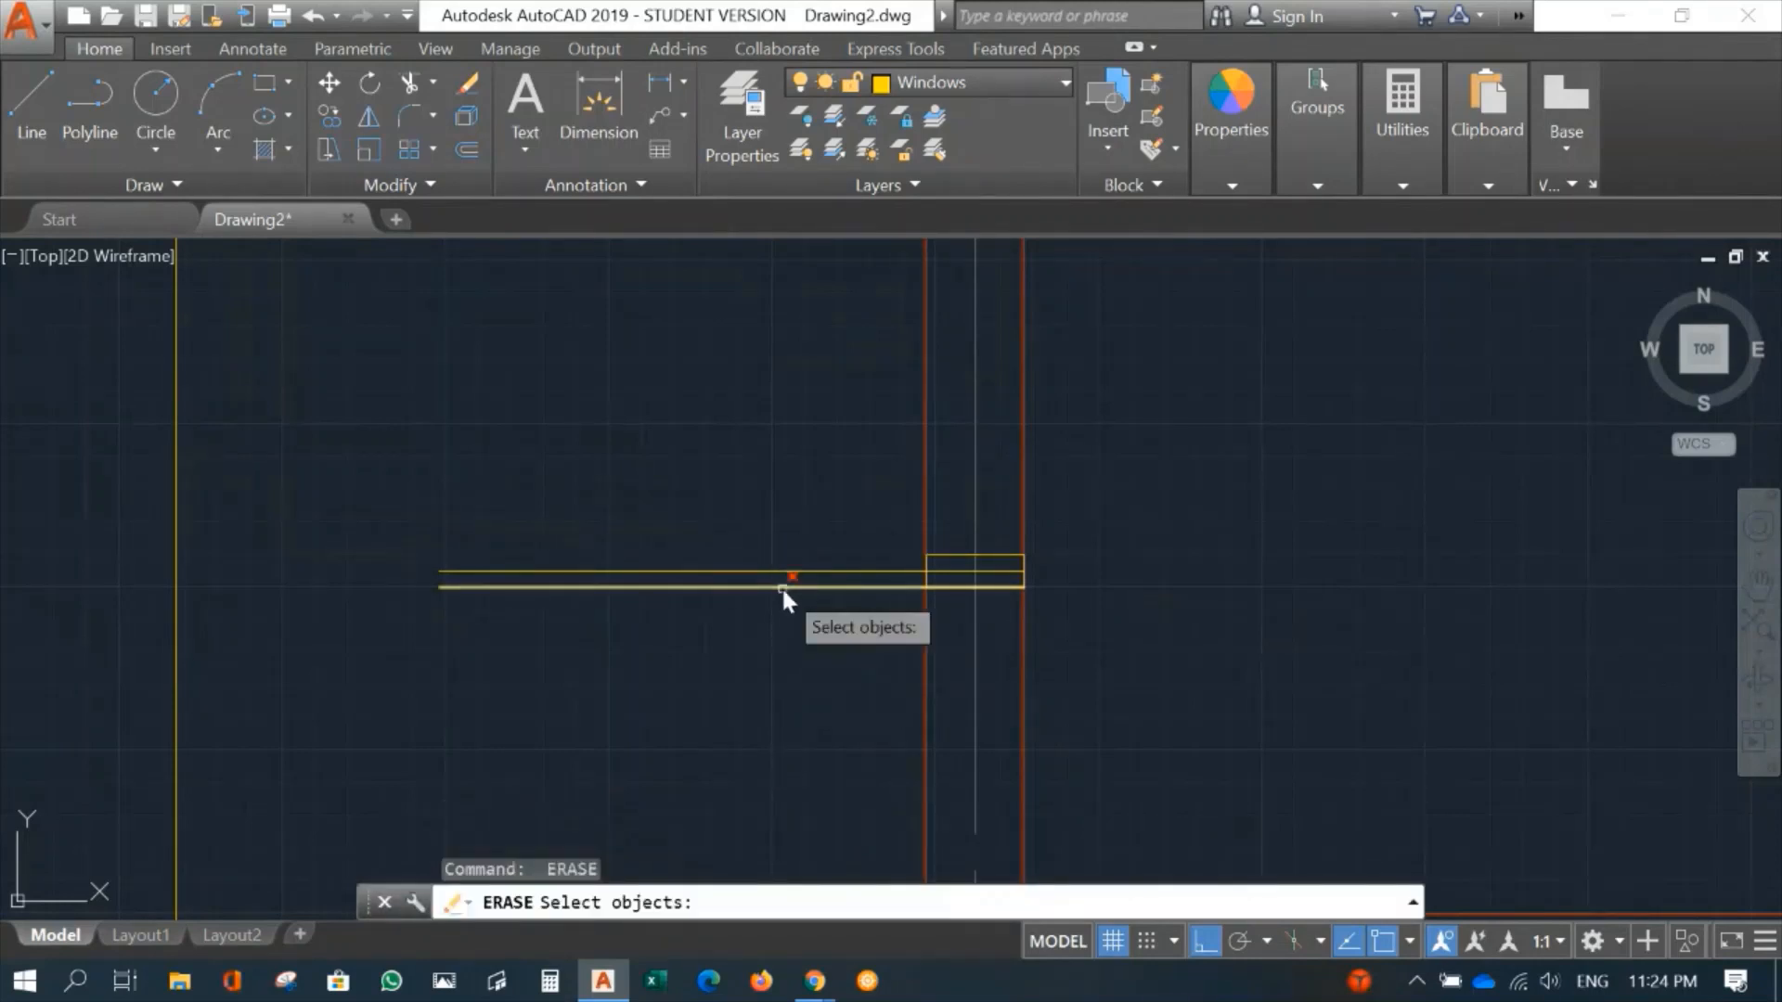
{"action": "left_click", "coordinate": [784, 587]}
{"action": "key", "text": "Return"}
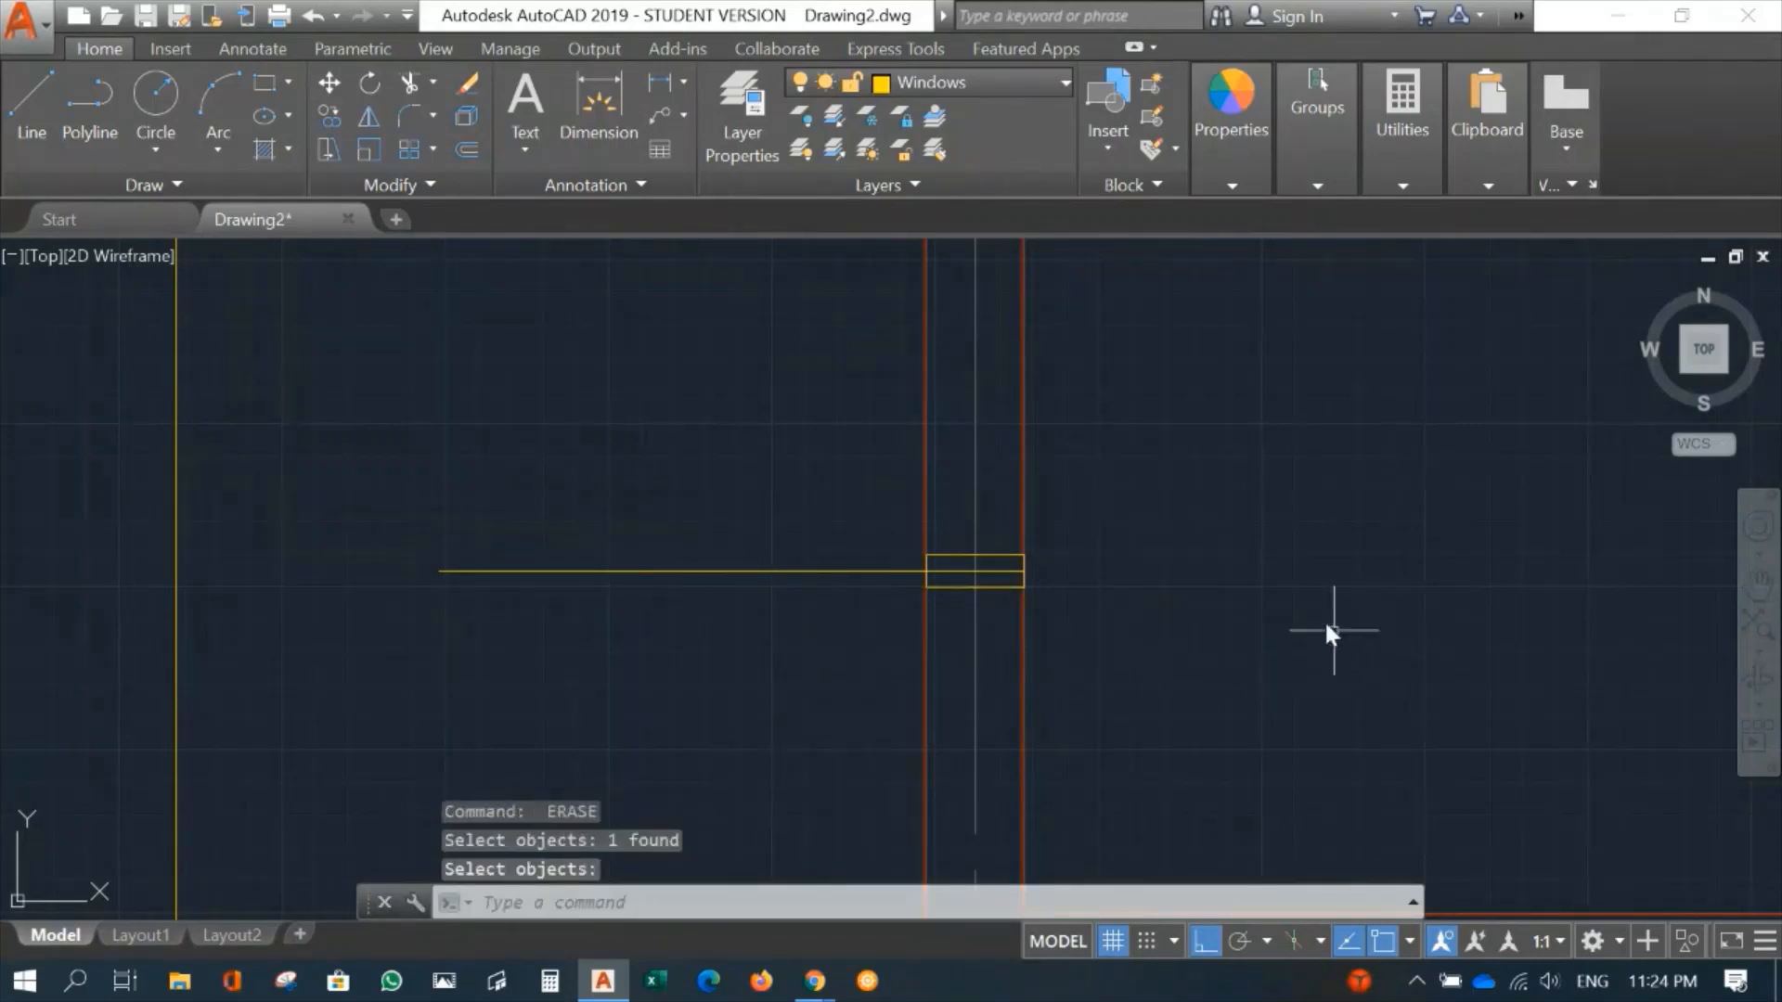
Step: Copy the jamb rectangle from the lowest window line's outer end to the matching ends of the middle and upper window lines
{"action": "scroll", "coordinate": [1322, 620], "scroll_direction": "down", "scroll_amount": 3}
{"action": "mouse_move", "coordinate": [1315, 401]}
{"action": "middle_mouse_down"}
{"action": "mouse_move", "coordinate": [1209, 637]}
{"action": "mouse_move", "coordinate": [1014, 541]}
{"action": "middle_mouse_up"}
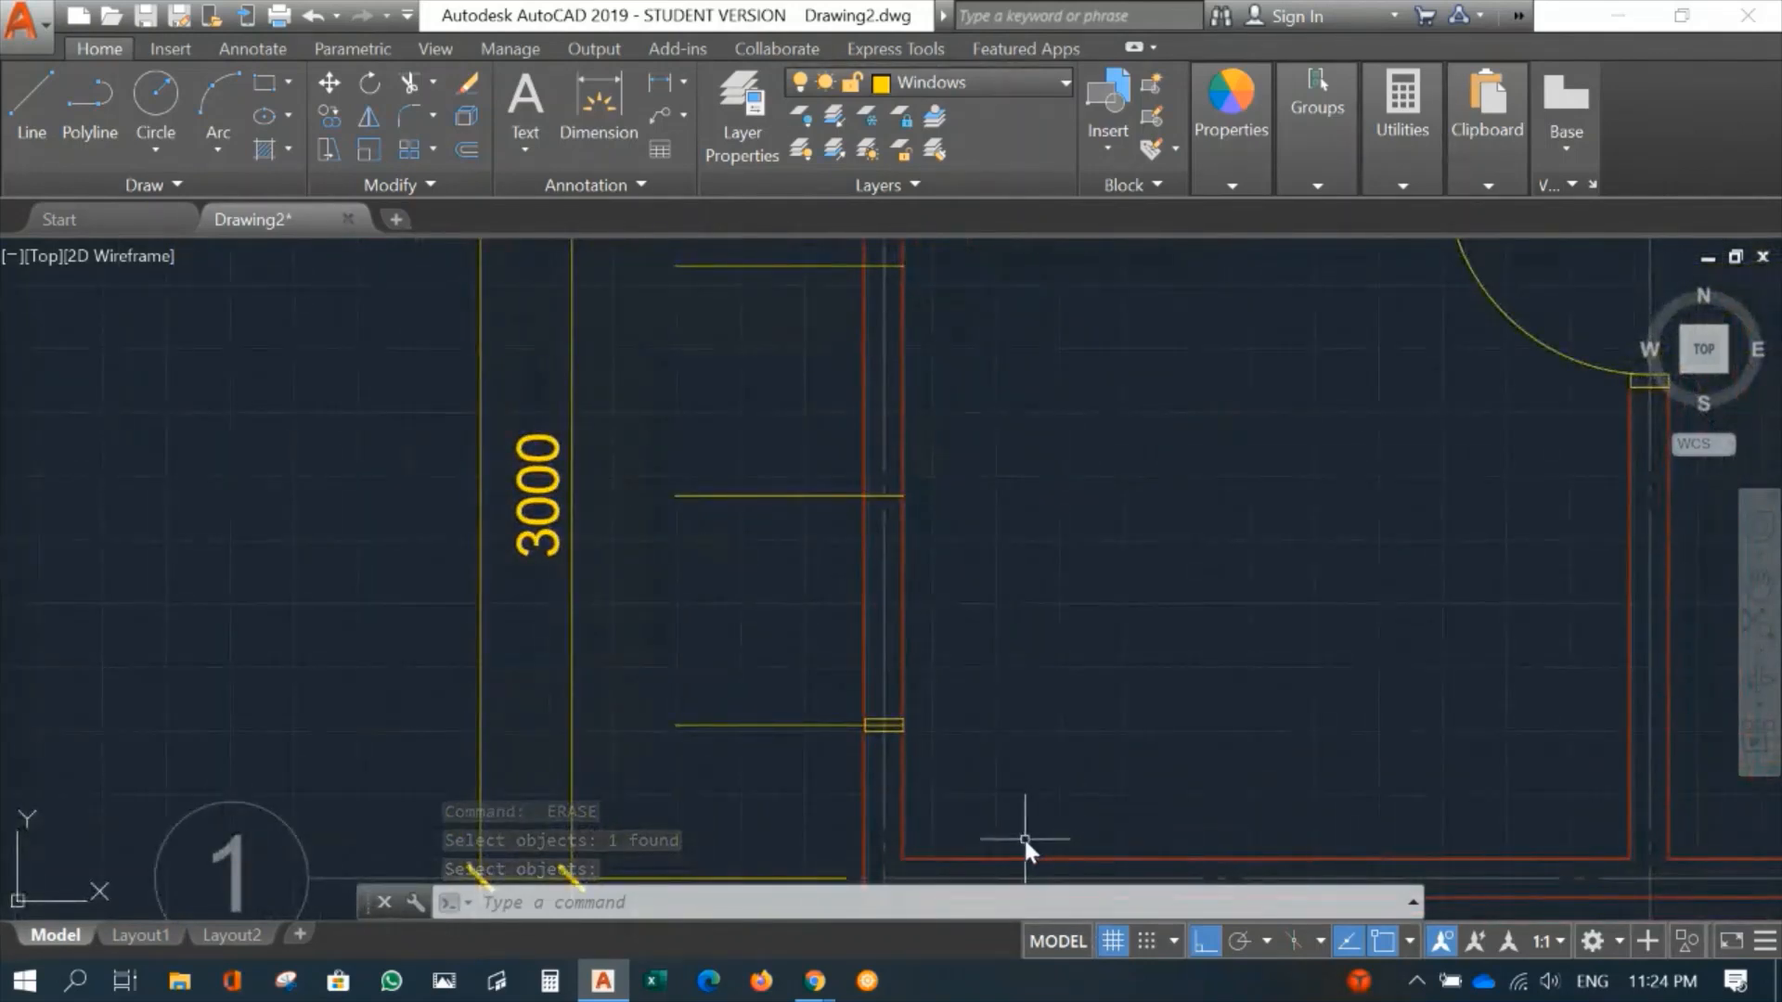
{"action": "type", "text": "CO"}
{"action": "key", "text": "Return"}
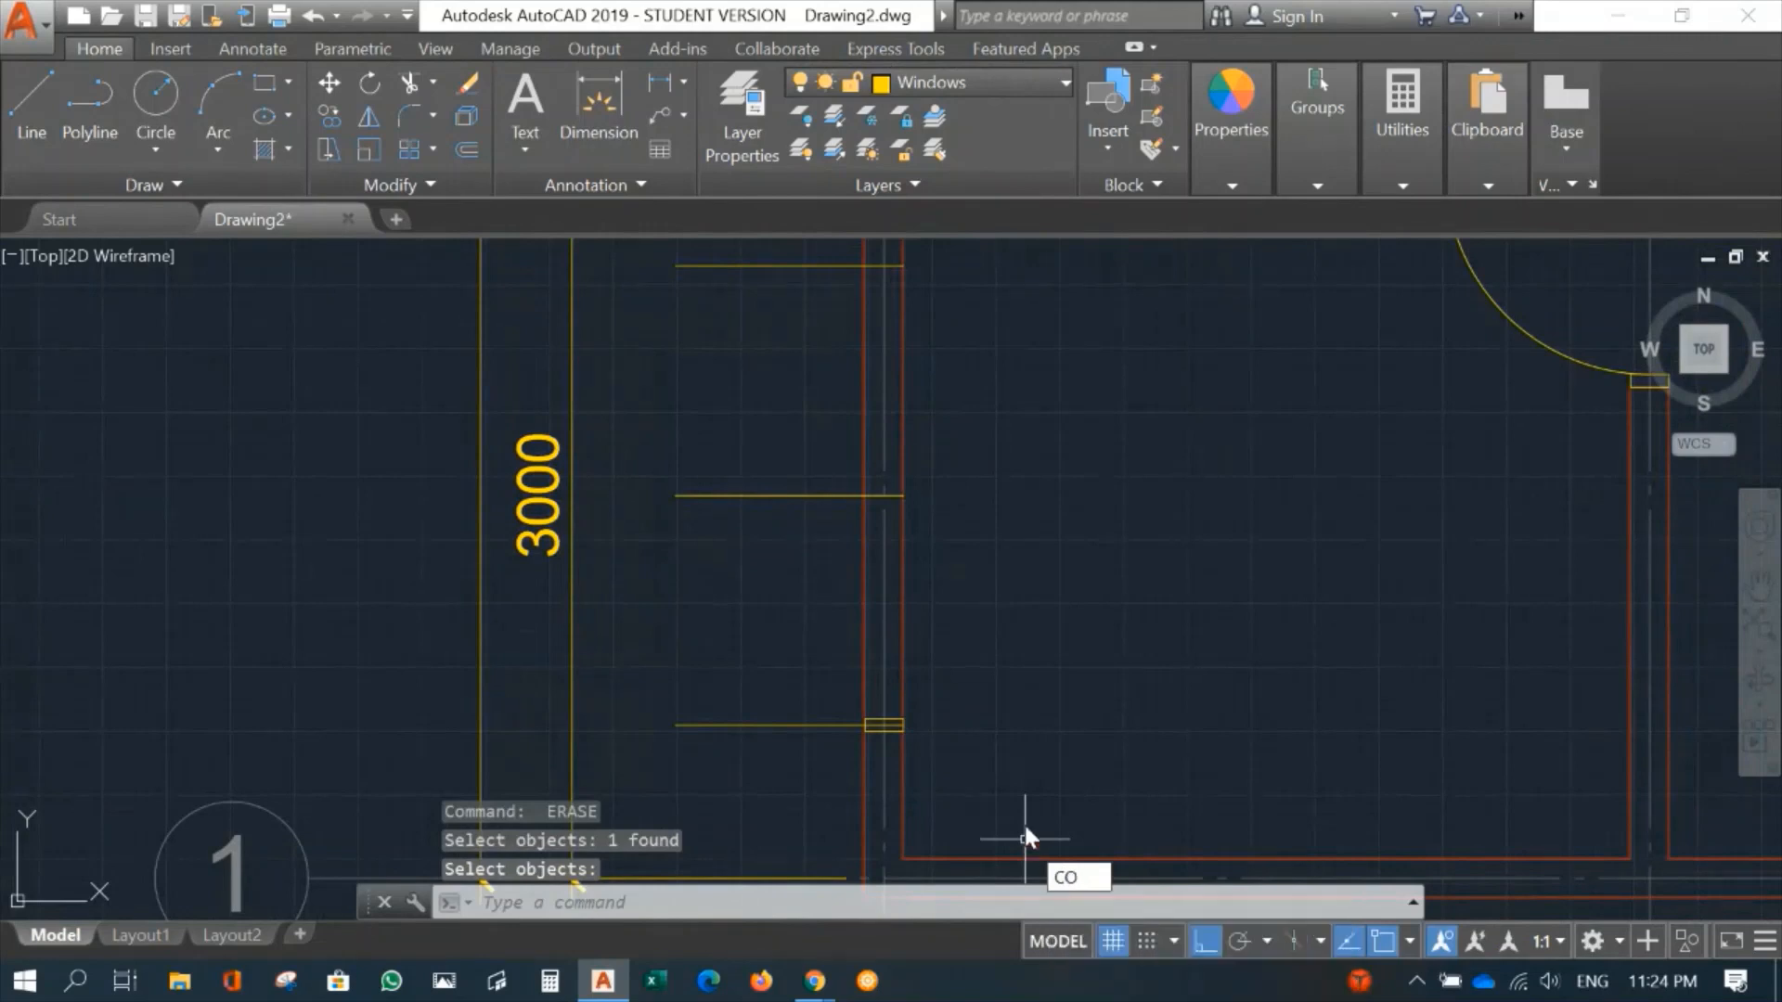
{"action": "left_click", "coordinate": [807, 691]}
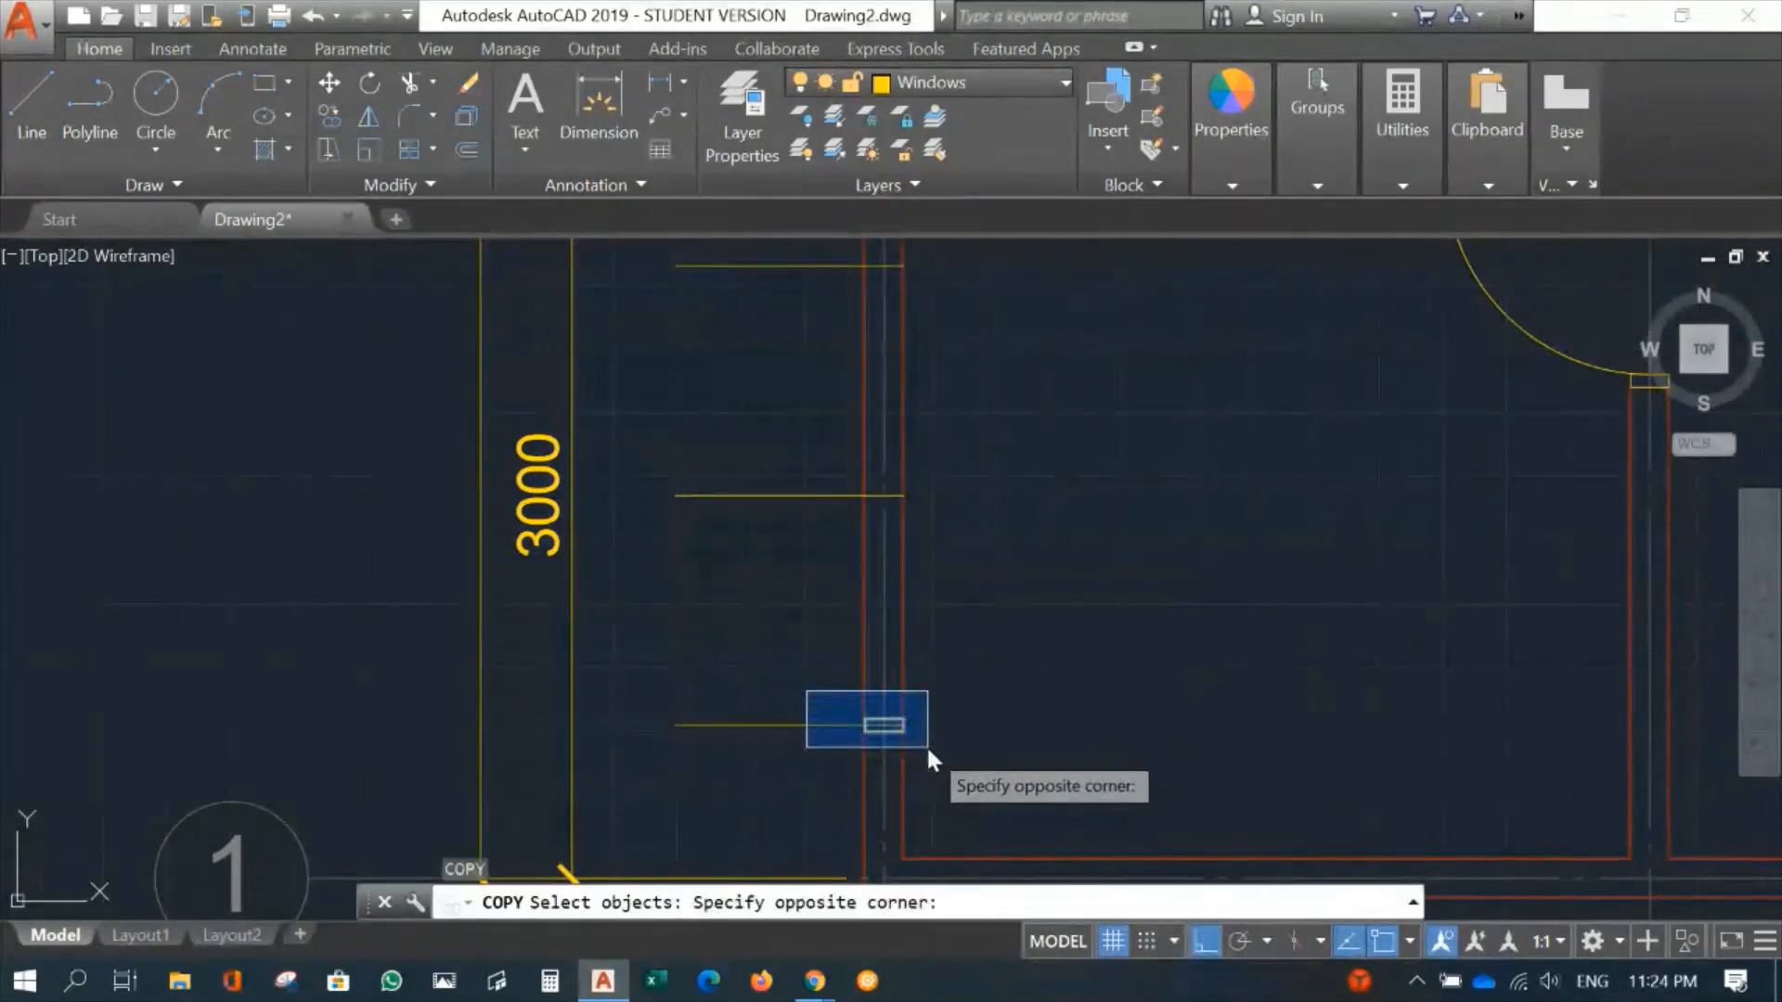
{"action": "left_click", "coordinate": [925, 743]}
{"action": "key", "text": "Return"}
{"action": "left_click", "coordinate": [674, 726]}
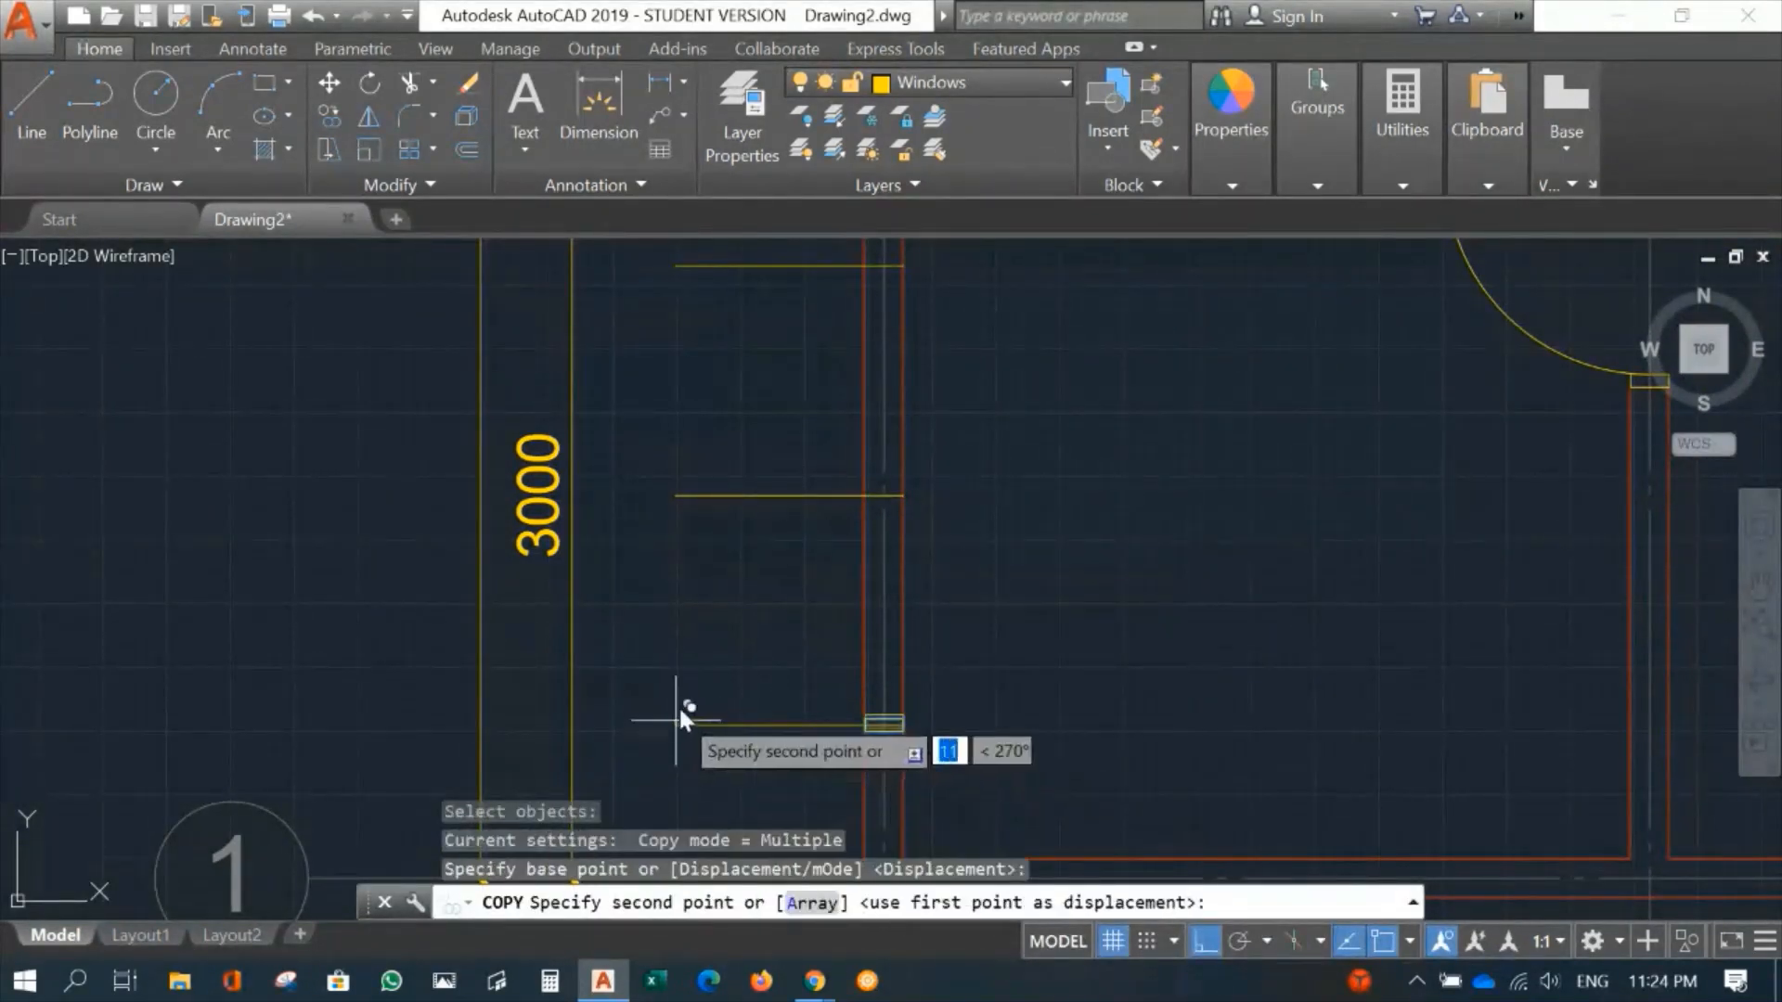
{"action": "left_click", "coordinate": [674, 493]}
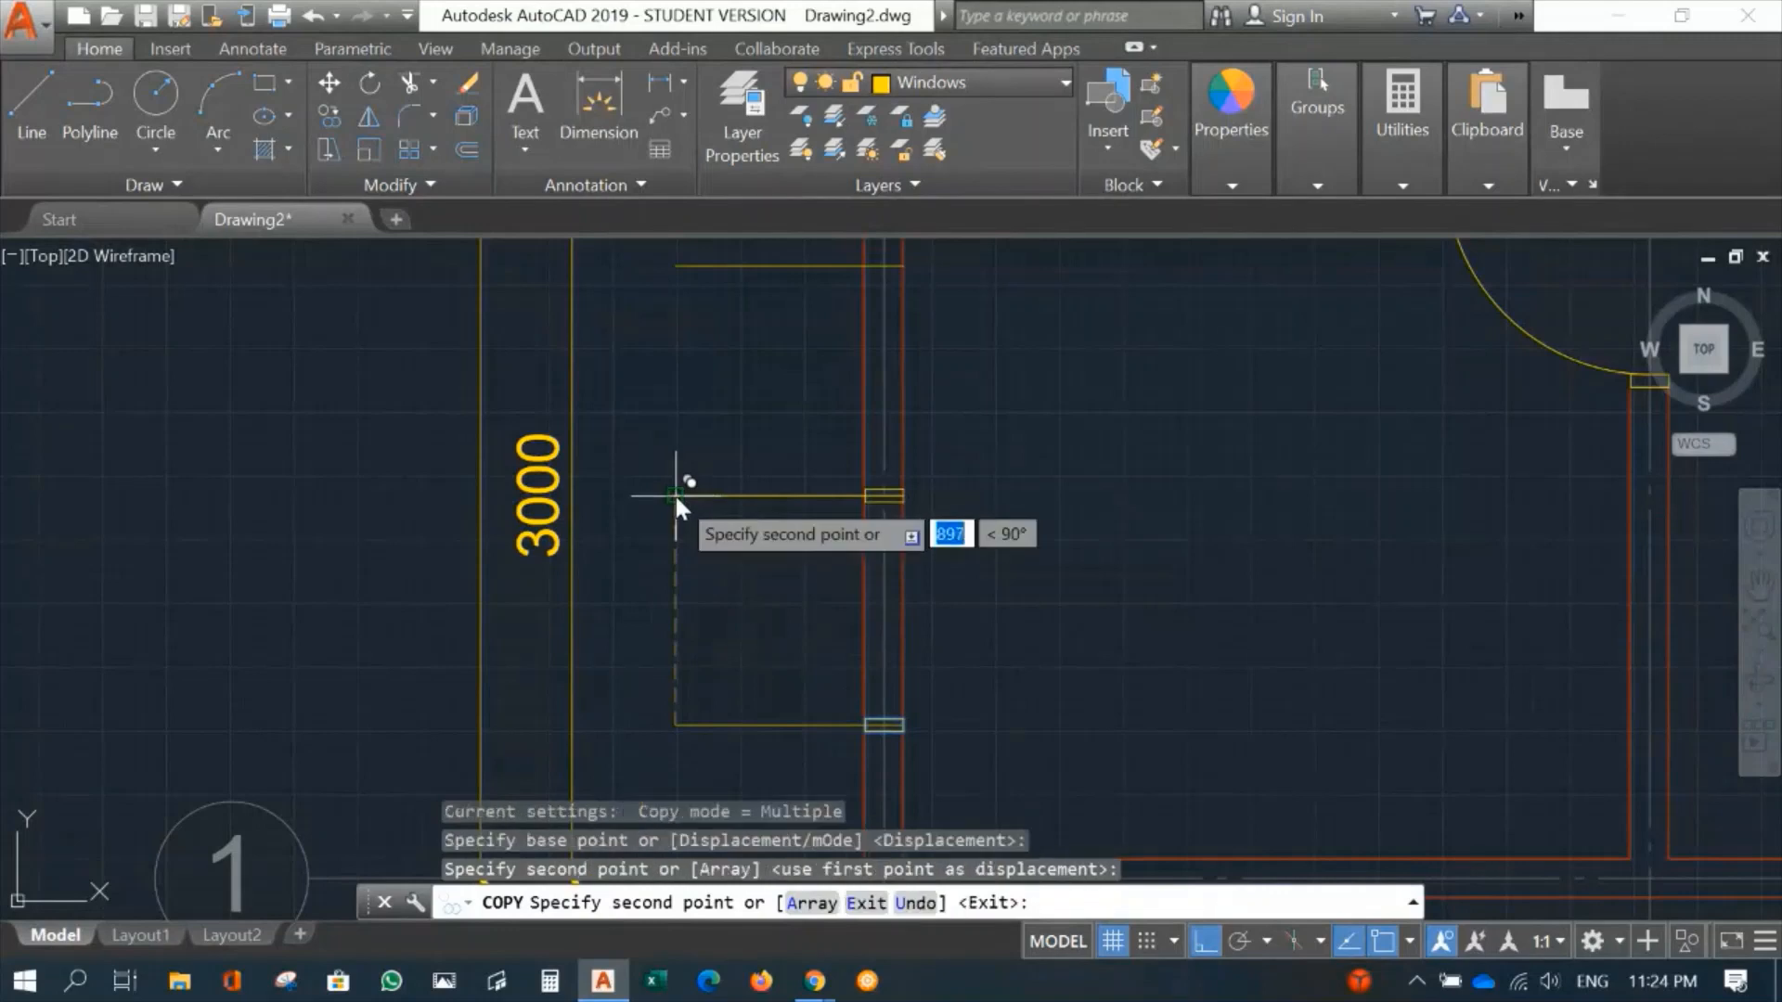
{"action": "left_click", "coordinate": [674, 266]}
{"action": "key", "text": "Escape"}
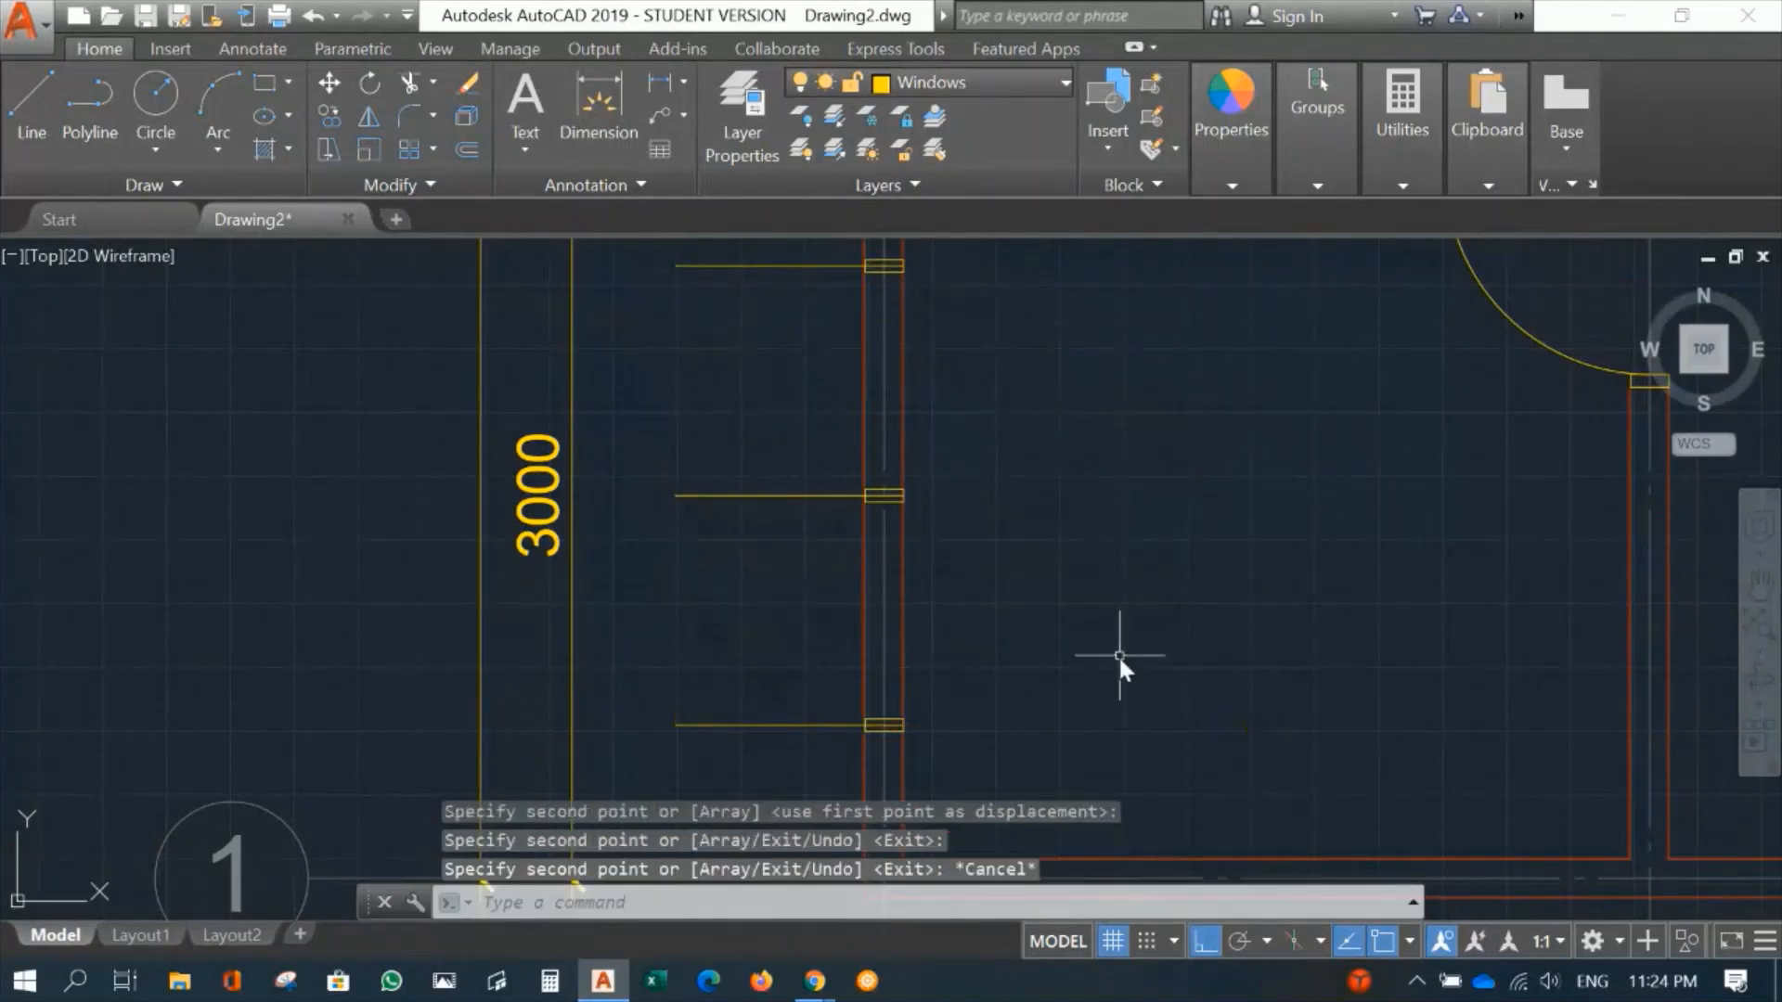
Step: On the Walls layer, draw a line across the wall along the bottom edge of the lowest jamb rectangle
{"action": "mouse_move", "coordinate": [1024, 682]}
{"action": "middle_mouse_down"}
{"action": "mouse_move", "coordinate": [1010, 517]}
{"action": "mouse_move", "coordinate": [1017, 671]}
{"action": "mouse_move", "coordinate": [1144, 521]}
{"action": "middle_mouse_up"}
{"action": "scroll", "coordinate": [1115, 598], "scroll_direction": "up", "scroll_amount": 6}
{"action": "middle_click_drag", "start_coordinate": [967, 454], "coordinate": [1136, 605]}
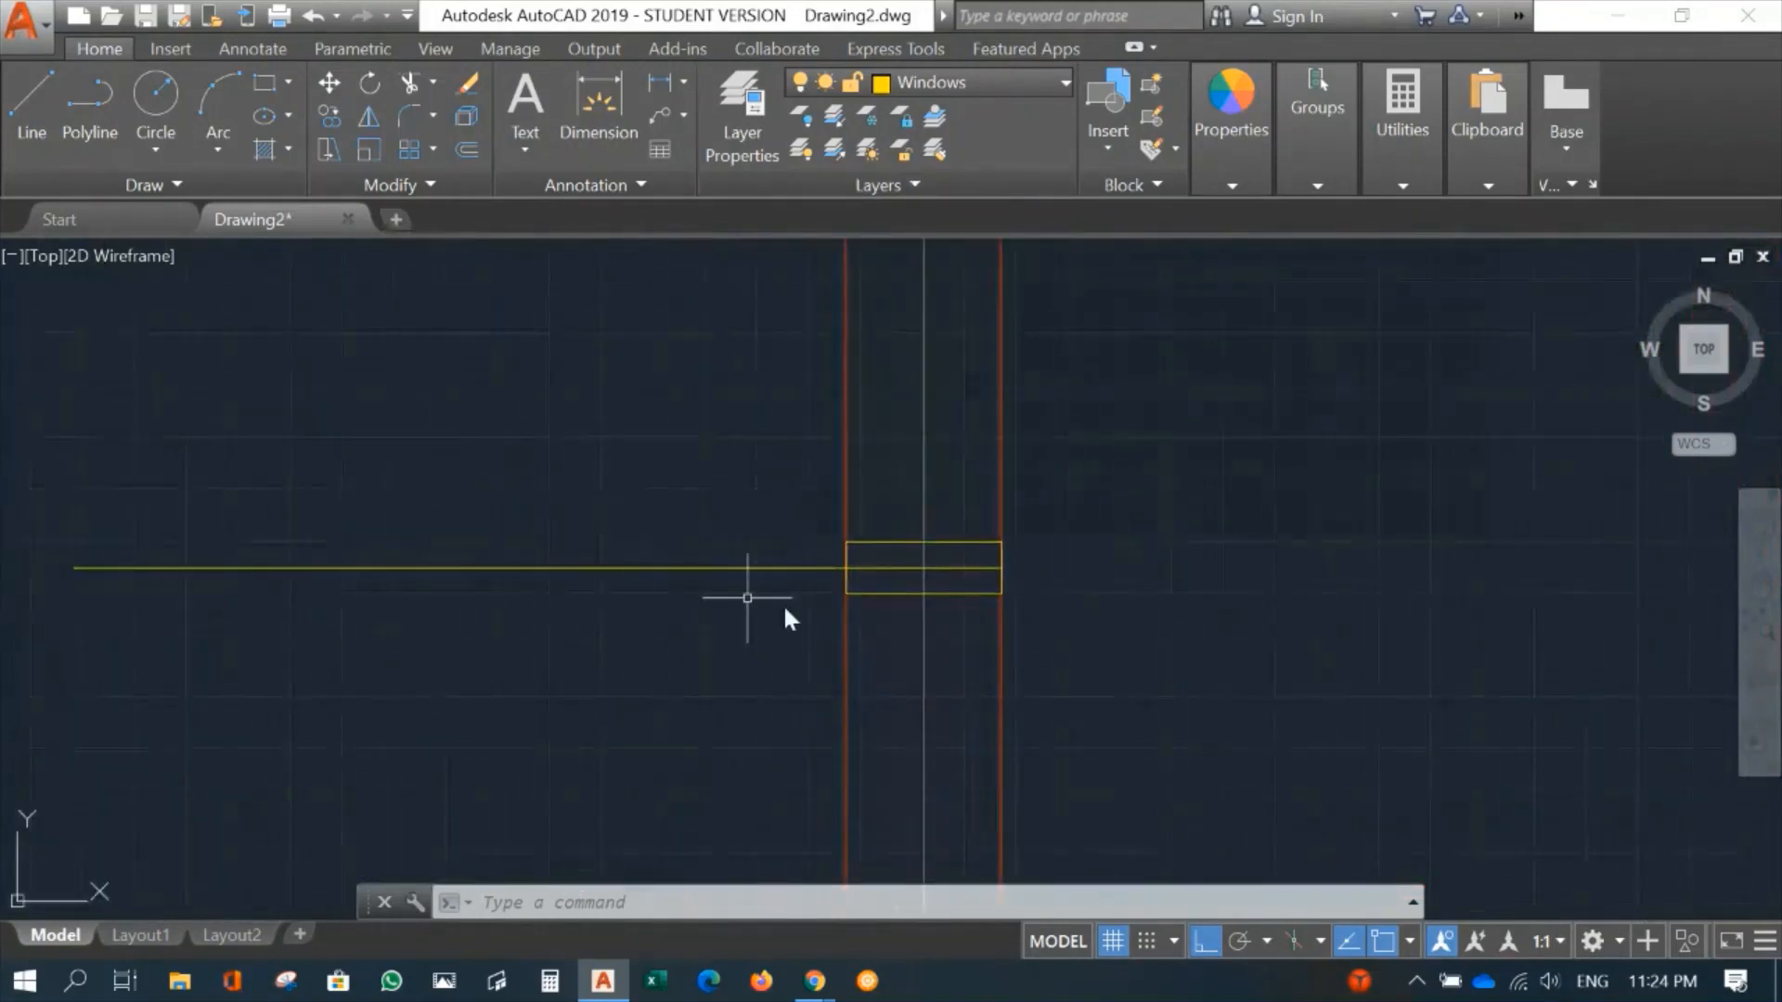
{"action": "left_click", "coordinate": [1009, 82]}
{"action": "left_click", "coordinate": [928, 418]}
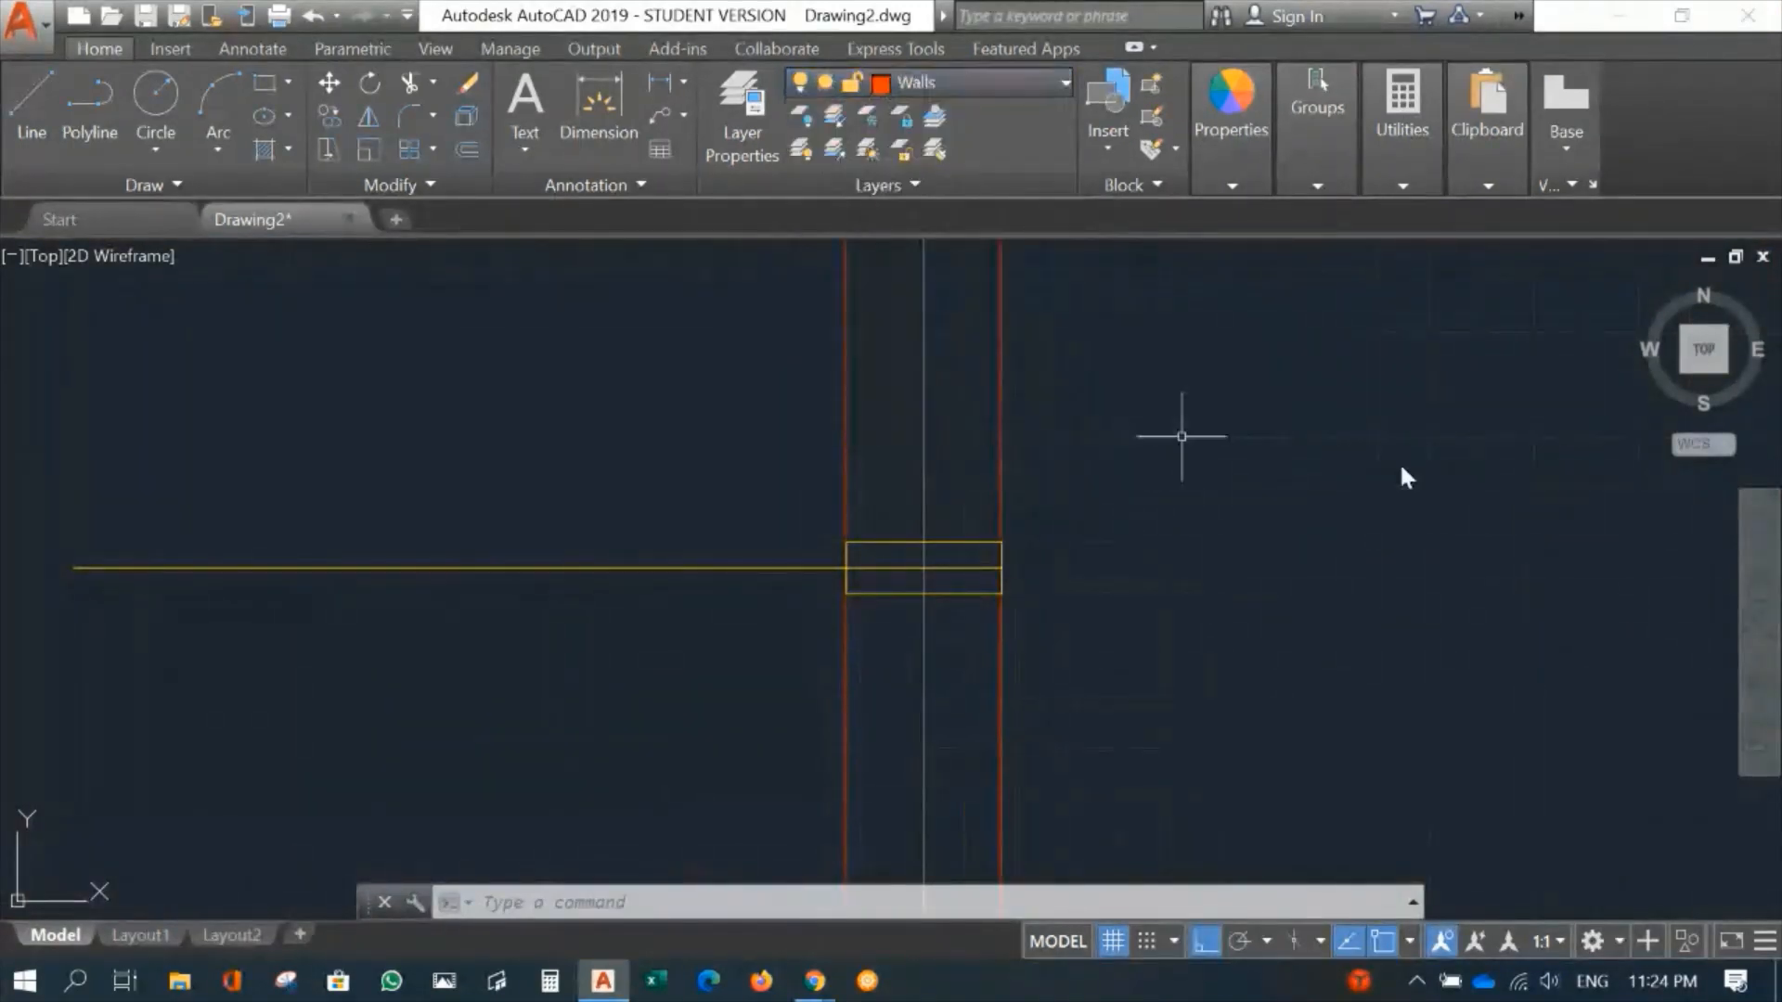
{"action": "type", "text": "l"}
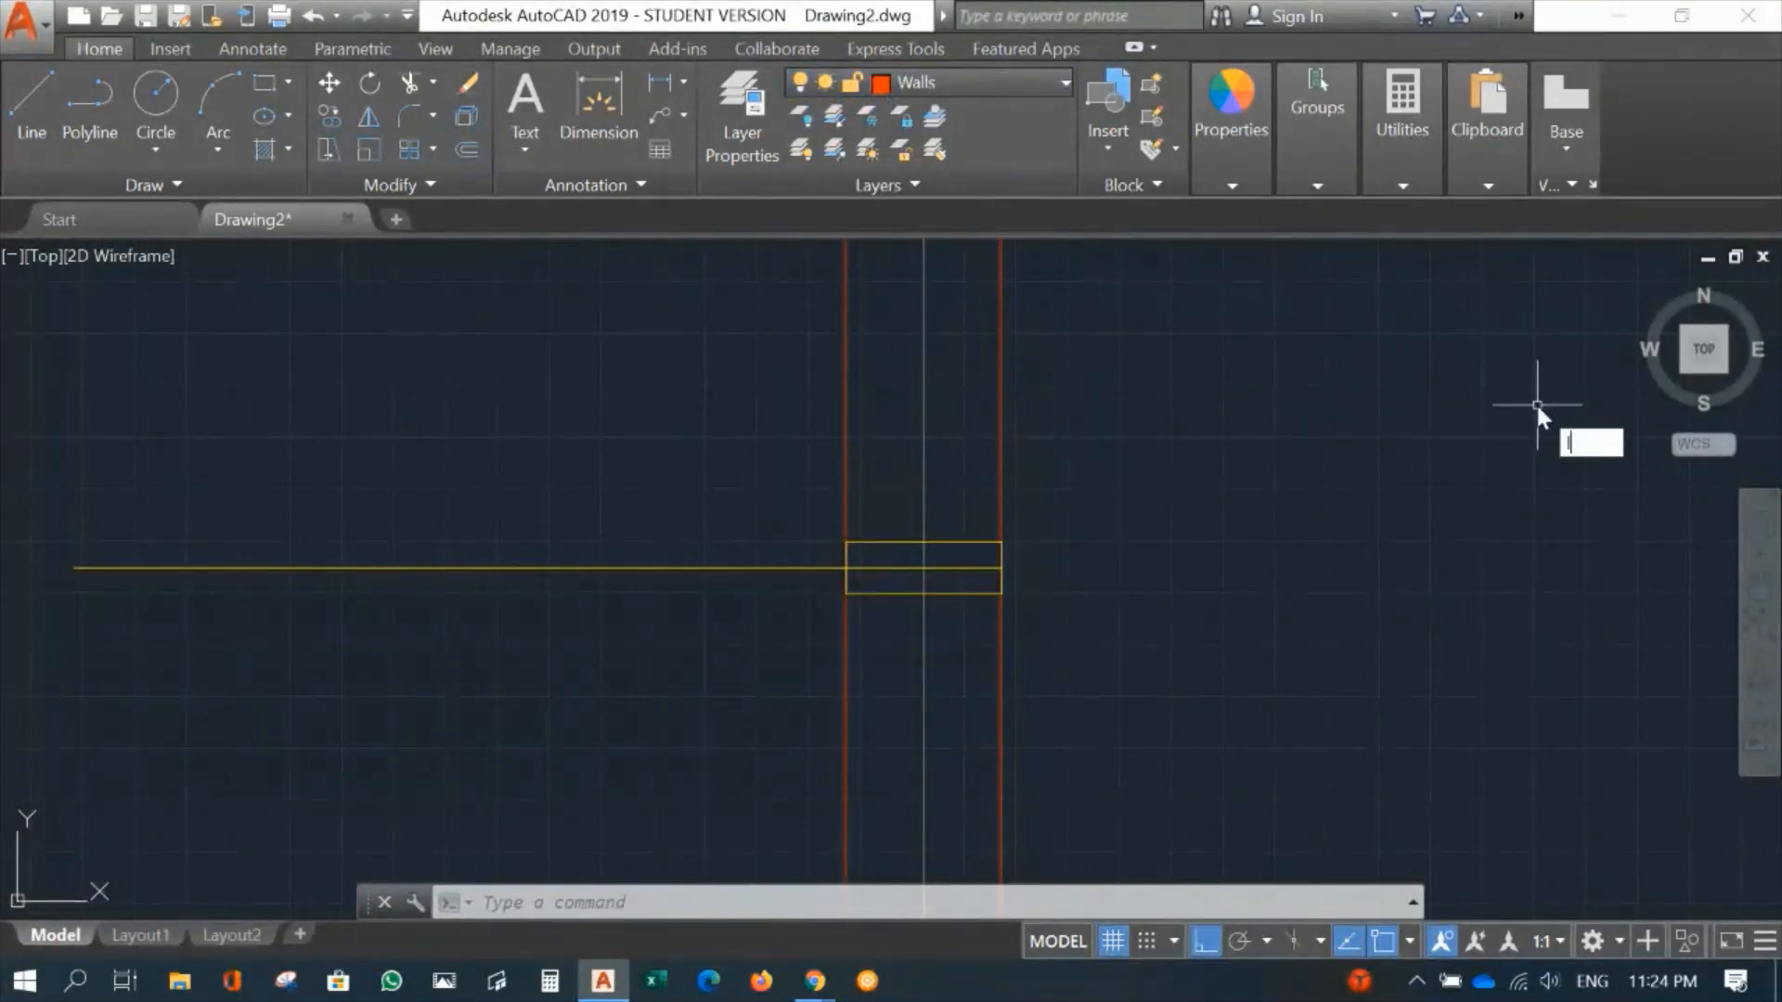
{"action": "key", "text": "Return"}
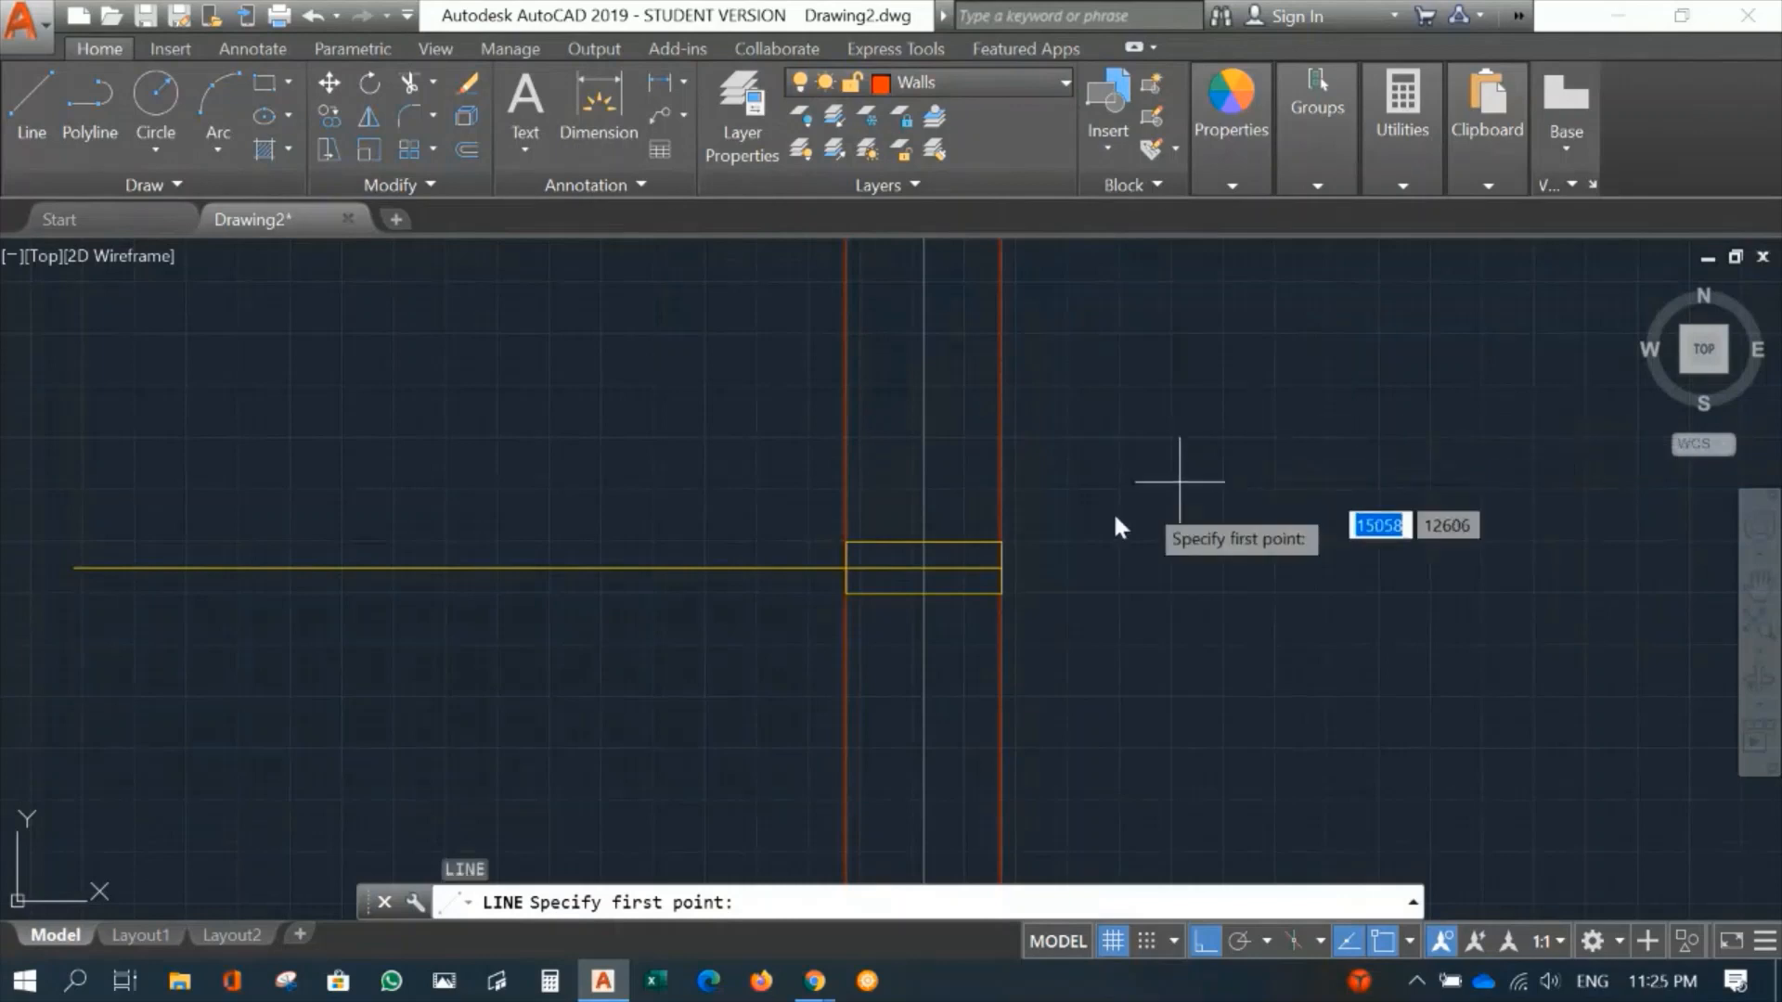
{"action": "left_click", "coordinate": [845, 594]}
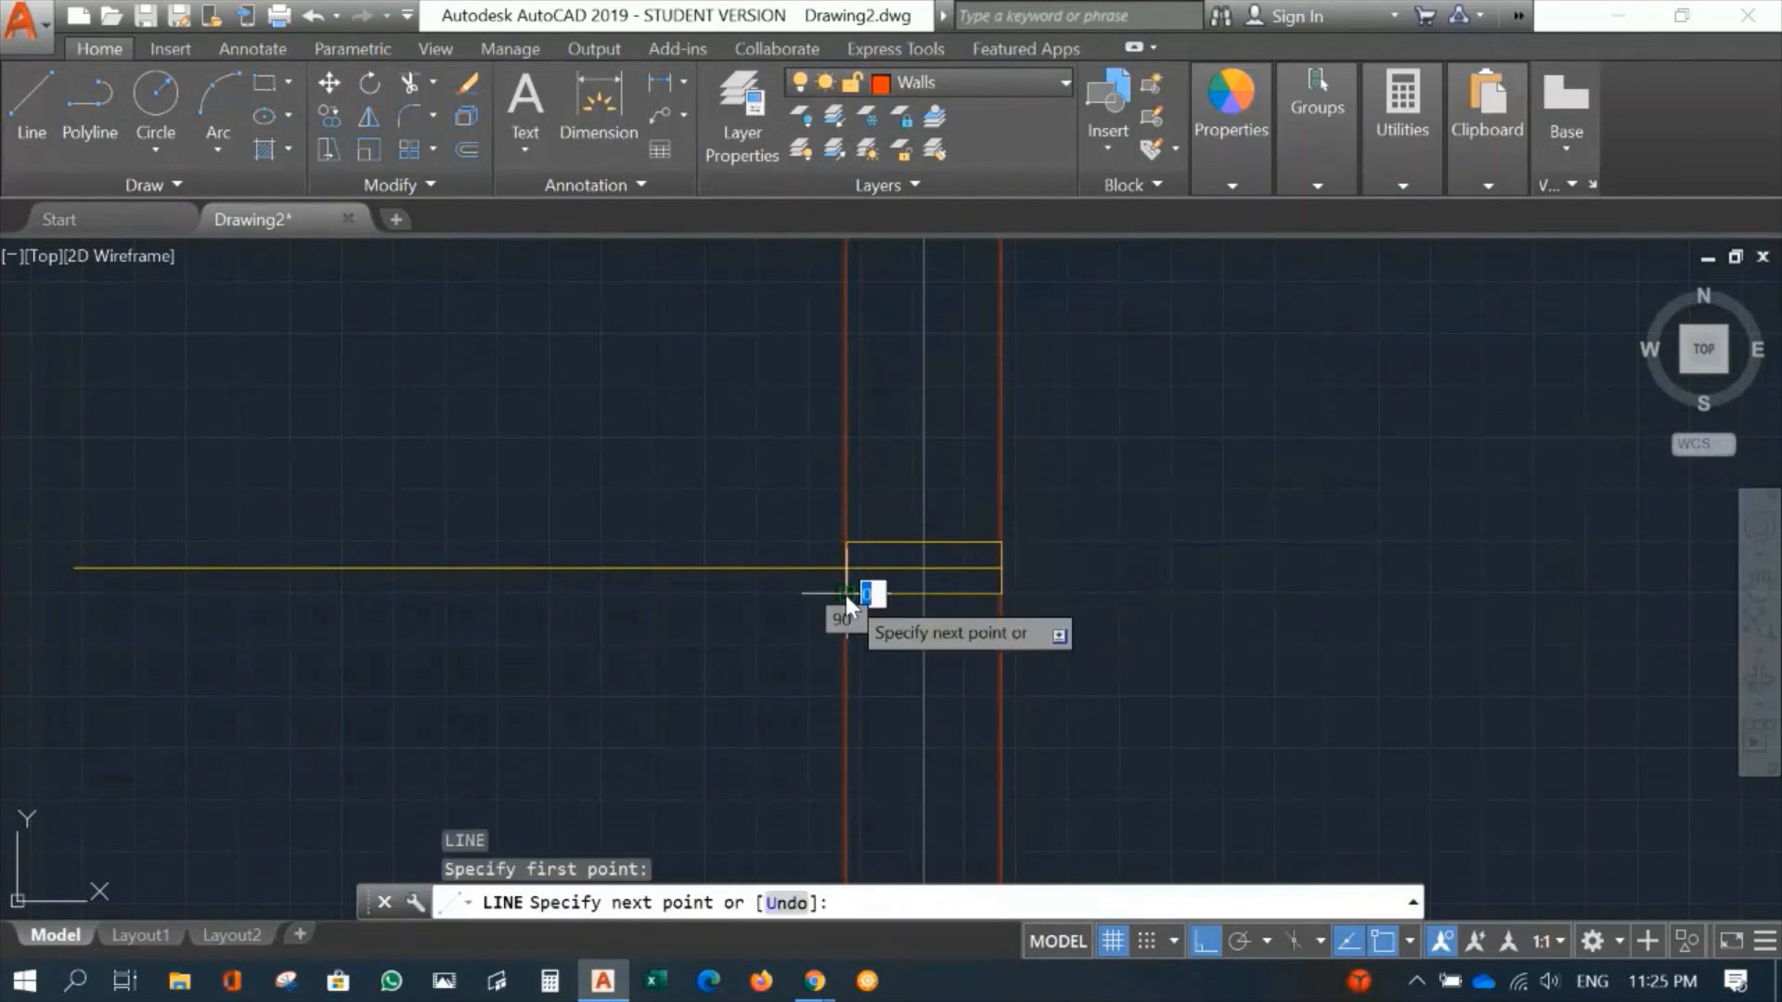
{"action": "left_click", "coordinate": [998, 594]}
{"action": "key", "text": "Return"}
Step: Draw a wall line across the wall along the top edge of the uppermost jamb rectangle
{"action": "mouse_move", "coordinate": [1188, 259]}
{"action": "middle_mouse_down"}
{"action": "mouse_move", "coordinate": [1151, 704]}
{"action": "mouse_move", "coordinate": [1165, 510]}
{"action": "mouse_move", "coordinate": [1173, 939]}
{"action": "middle_mouse_up"}
{"action": "middle_click_drag", "start_coordinate": [1102, 395], "coordinate": [1098, 44]}
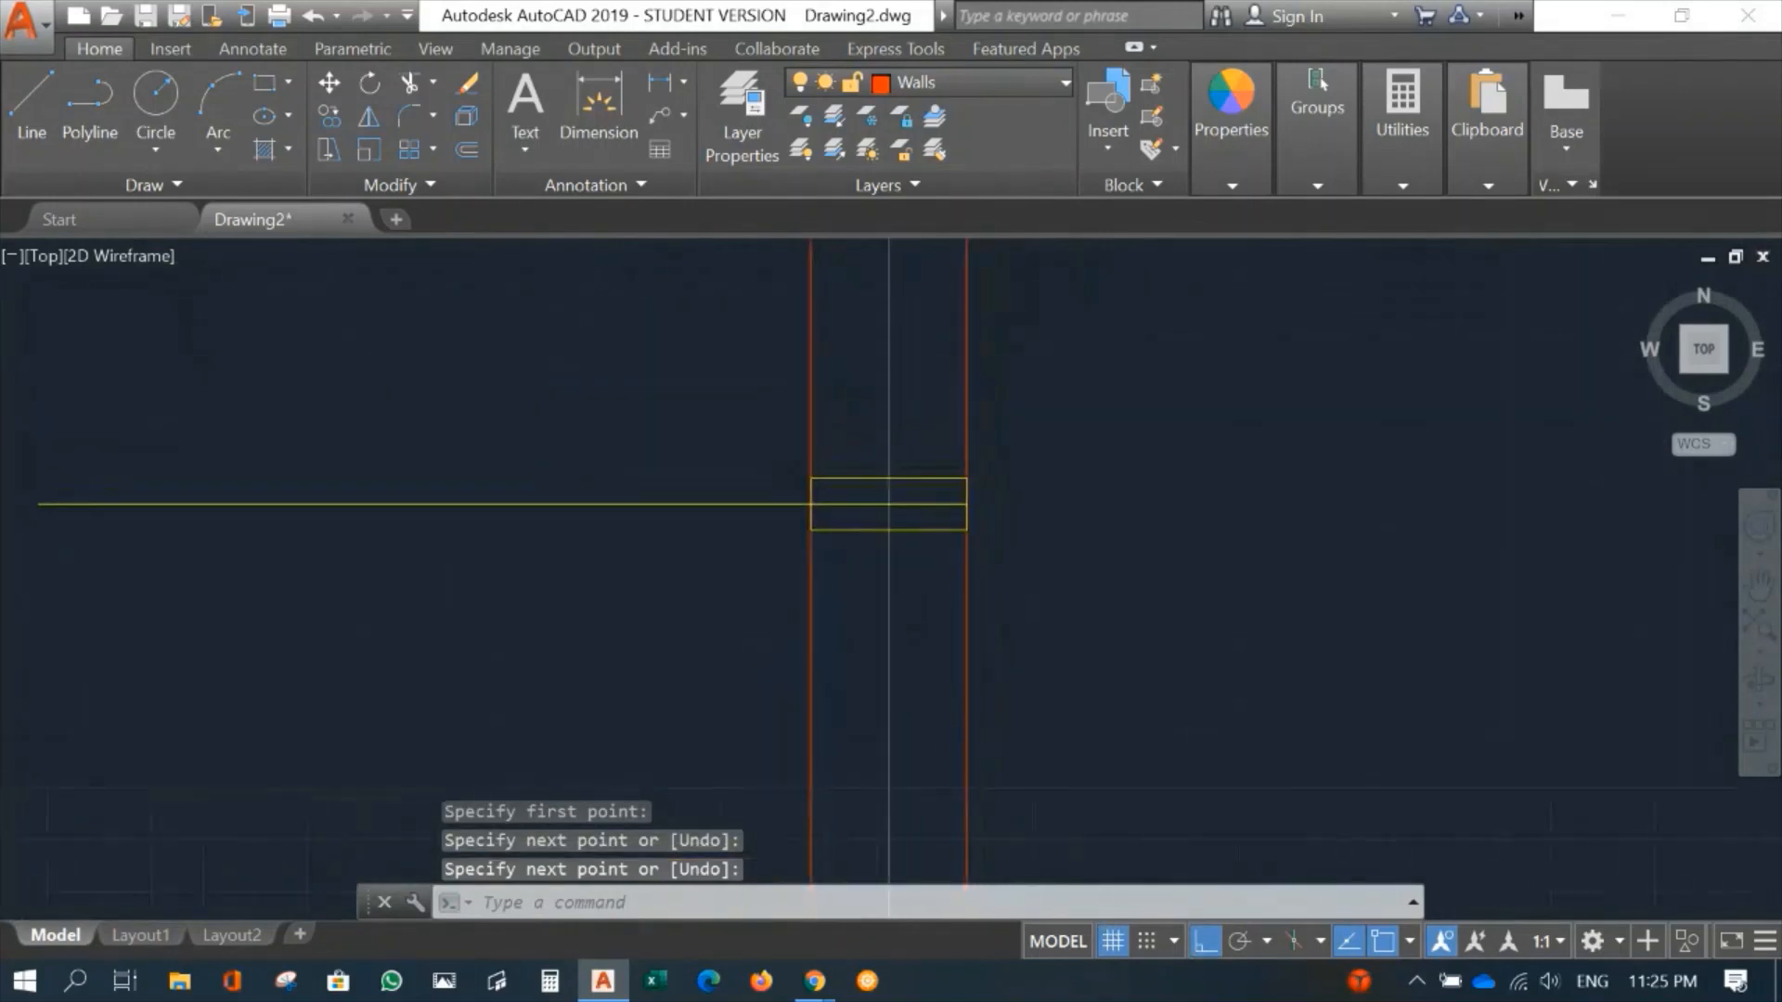
{"action": "key", "text": "Return"}
{"action": "left_click", "coordinate": [811, 477]}
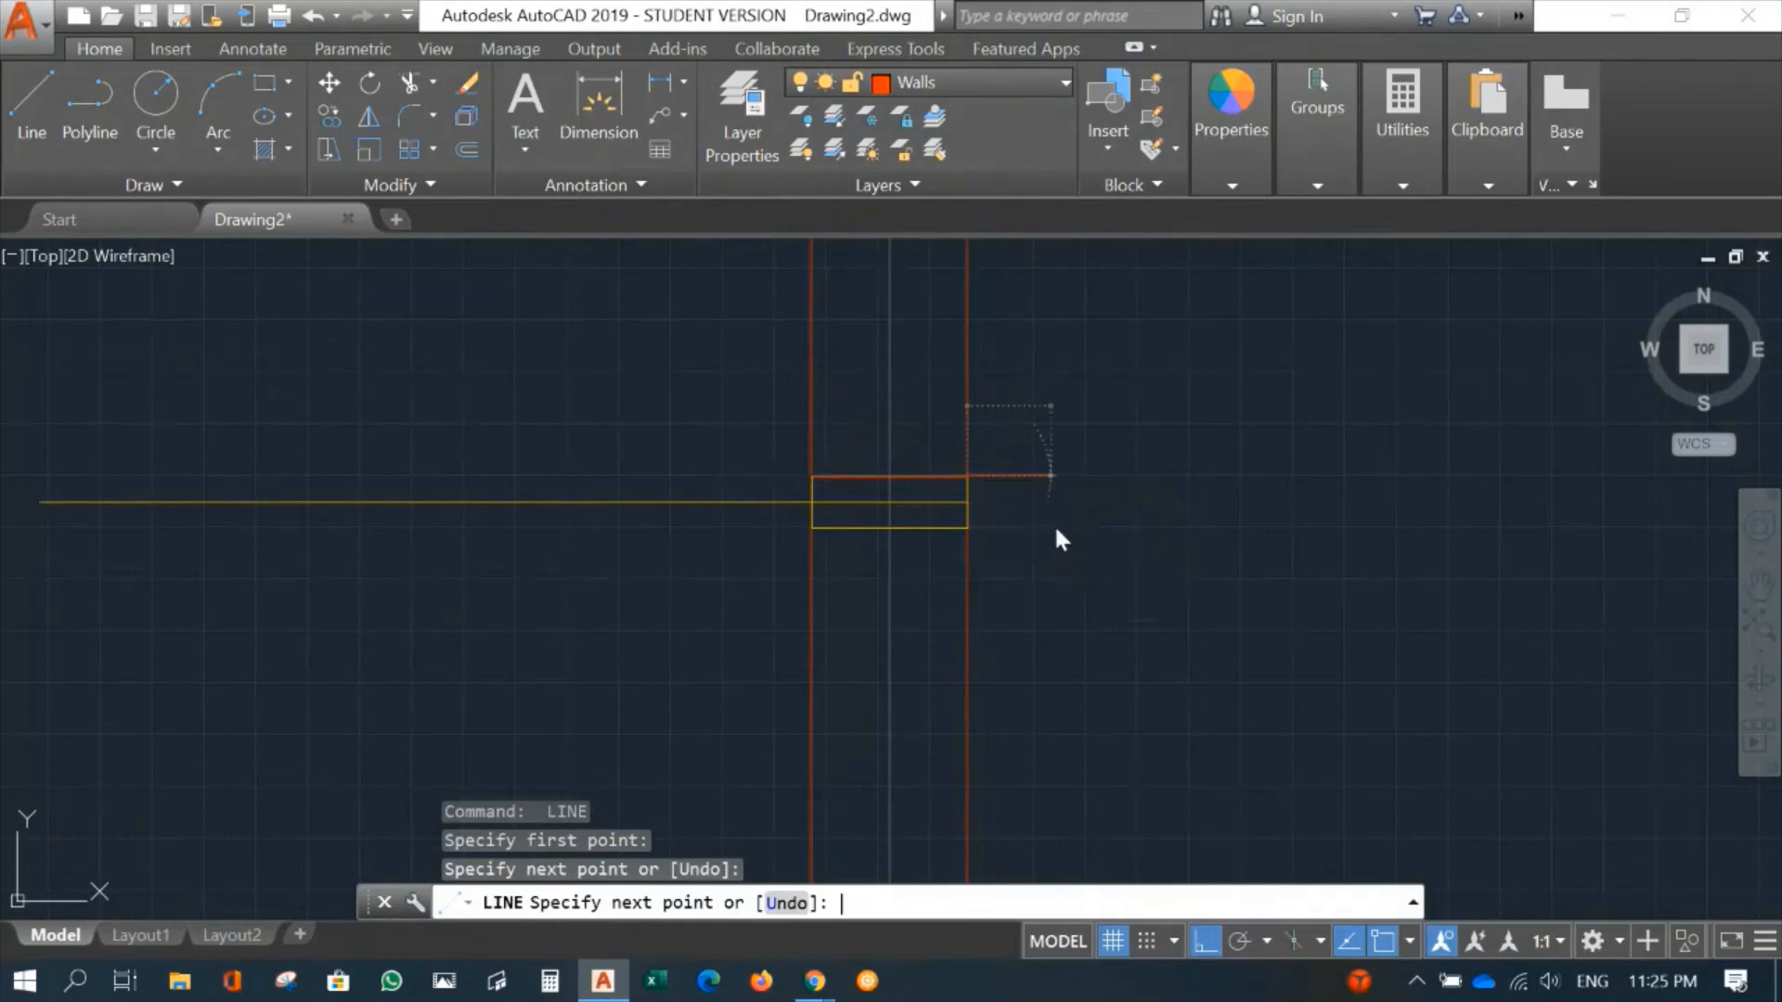
{"action": "key", "text": "Return"}
Step: Trim both grid A wall lines between the wall lines capping the uppermost and lowest window frame rectangles to open the window gap
{"action": "scroll", "coordinate": [1106, 600], "scroll_direction": "down", "scroll_amount": 4}
{"action": "middle_click_drag", "start_coordinate": [1290, 642], "coordinate": [1158, 326]}
{"action": "scroll", "coordinate": [1157, 327], "scroll_direction": "down", "scroll_amount": 3}
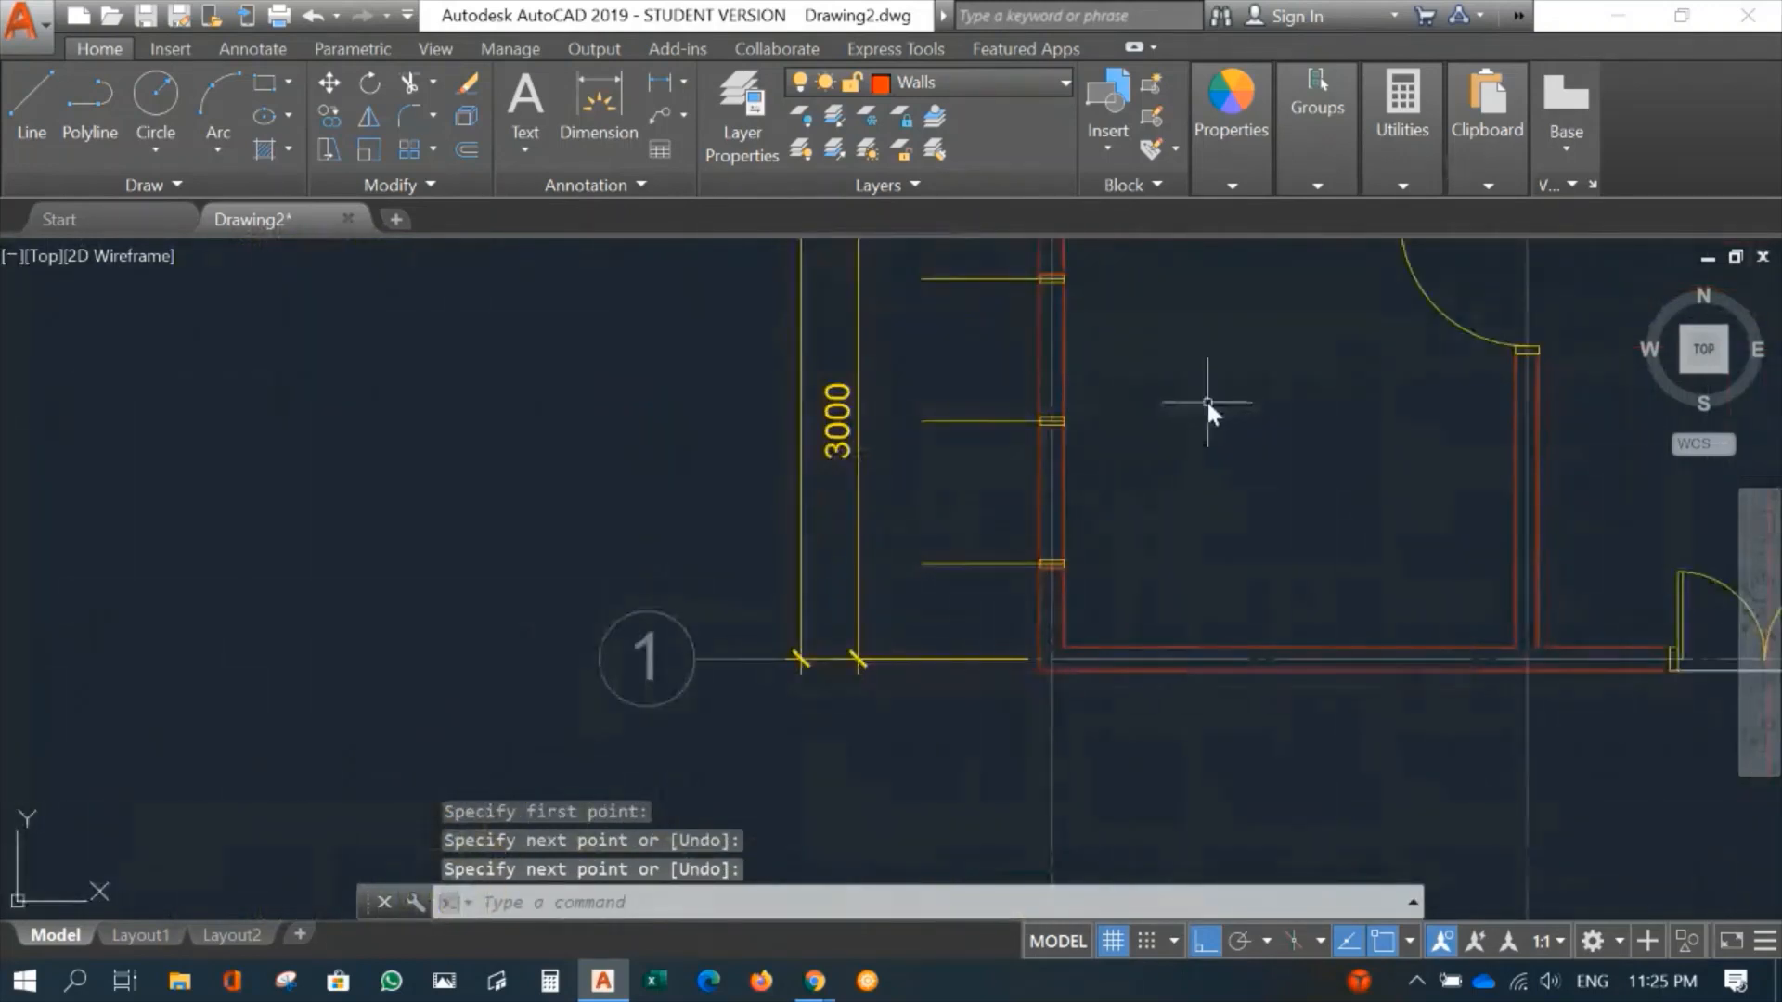
{"action": "middle_click_drag", "start_coordinate": [1205, 397], "coordinate": [1073, 505]}
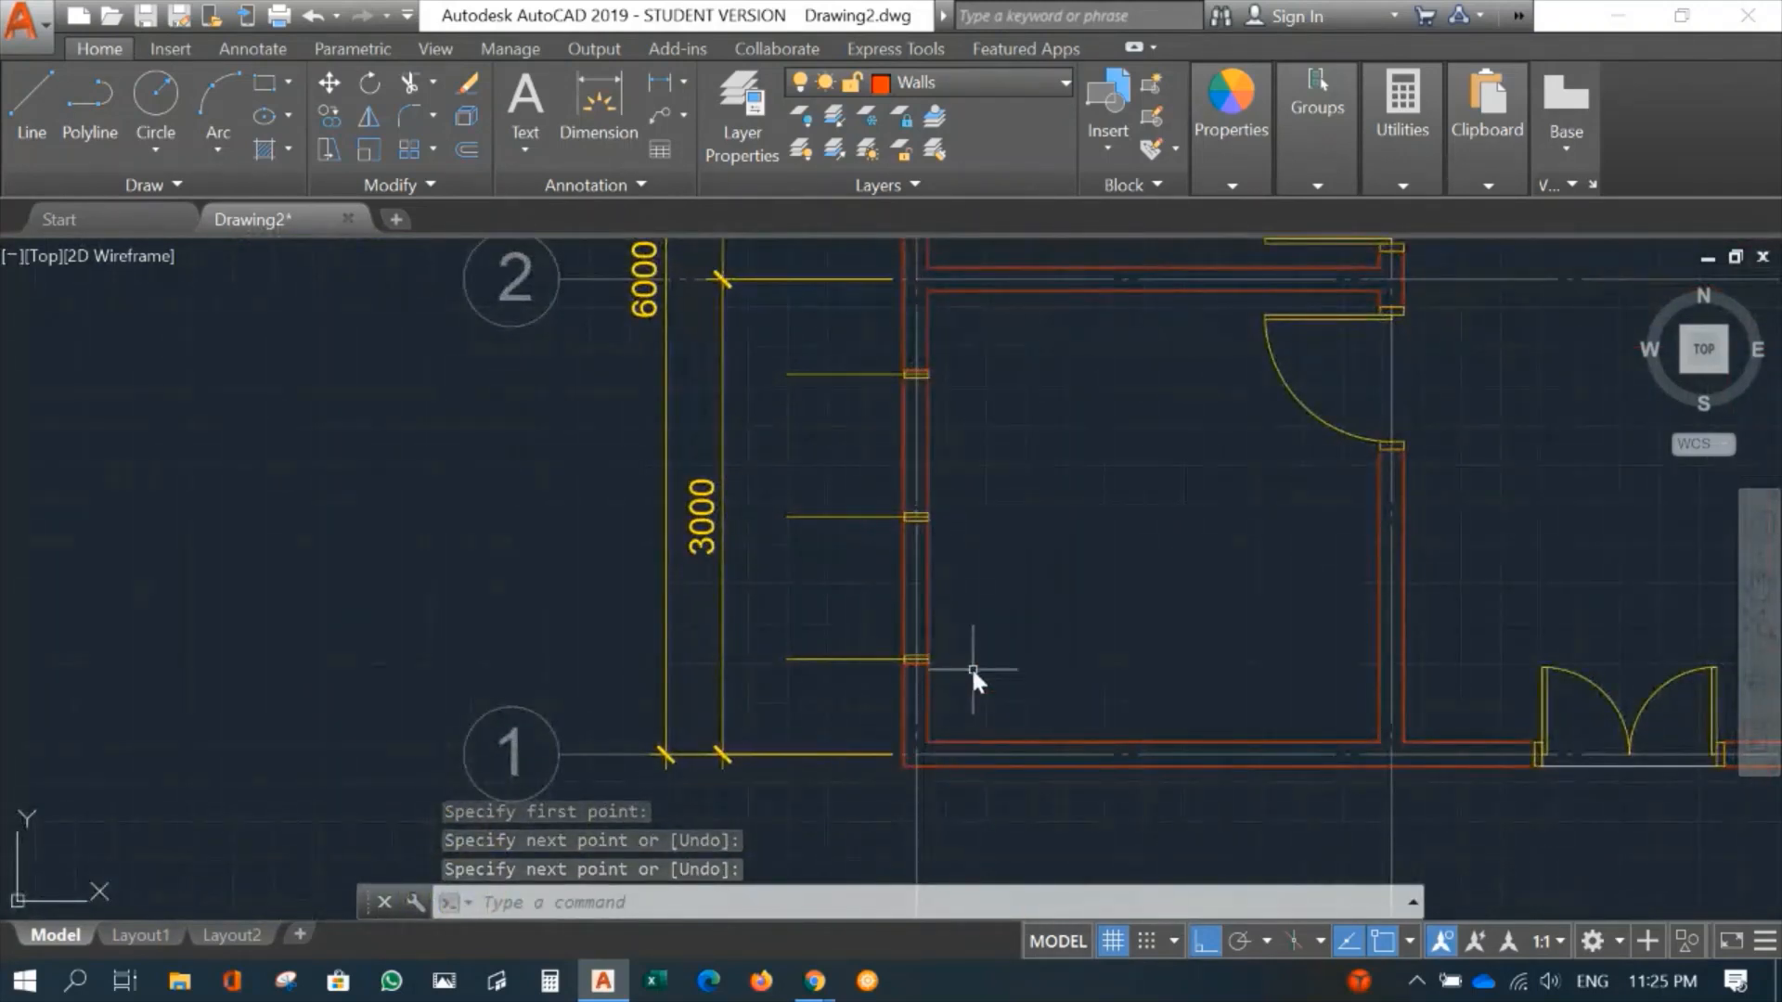
{"action": "scroll", "coordinate": [1114, 528], "scroll_direction": "up", "scroll_amount": 2}
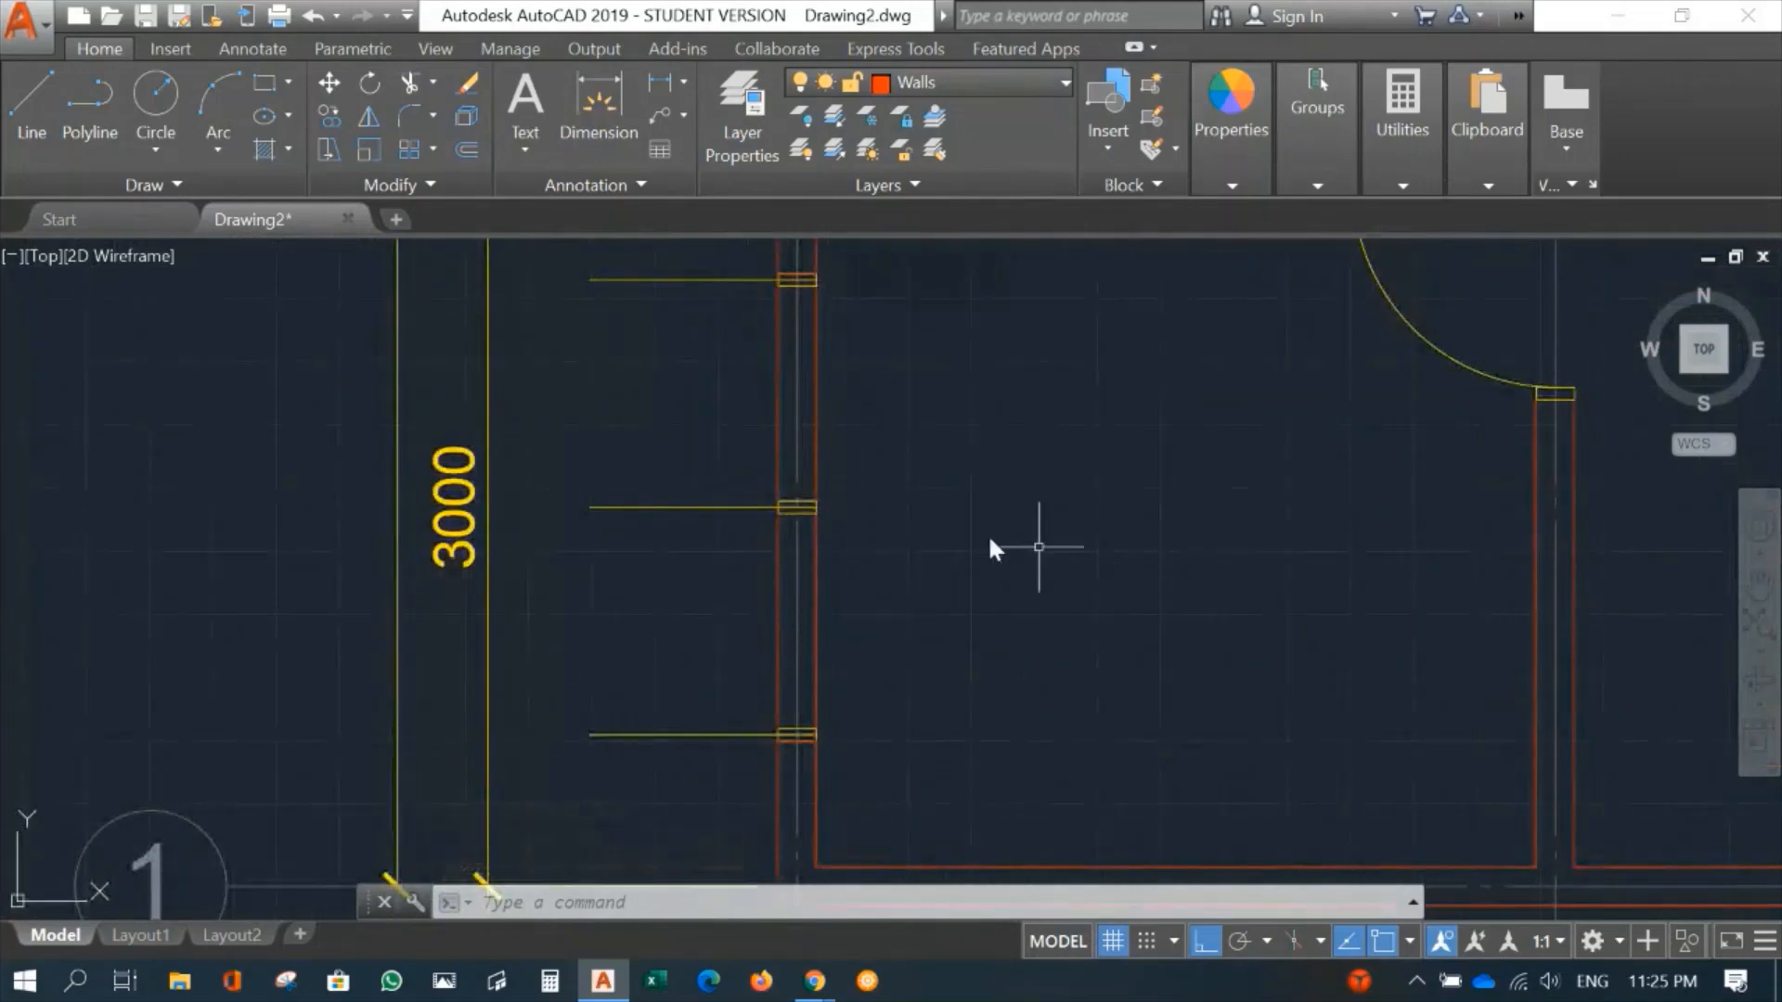
{"action": "middle_click_drag", "start_coordinate": [921, 485], "coordinate": [1082, 510]}
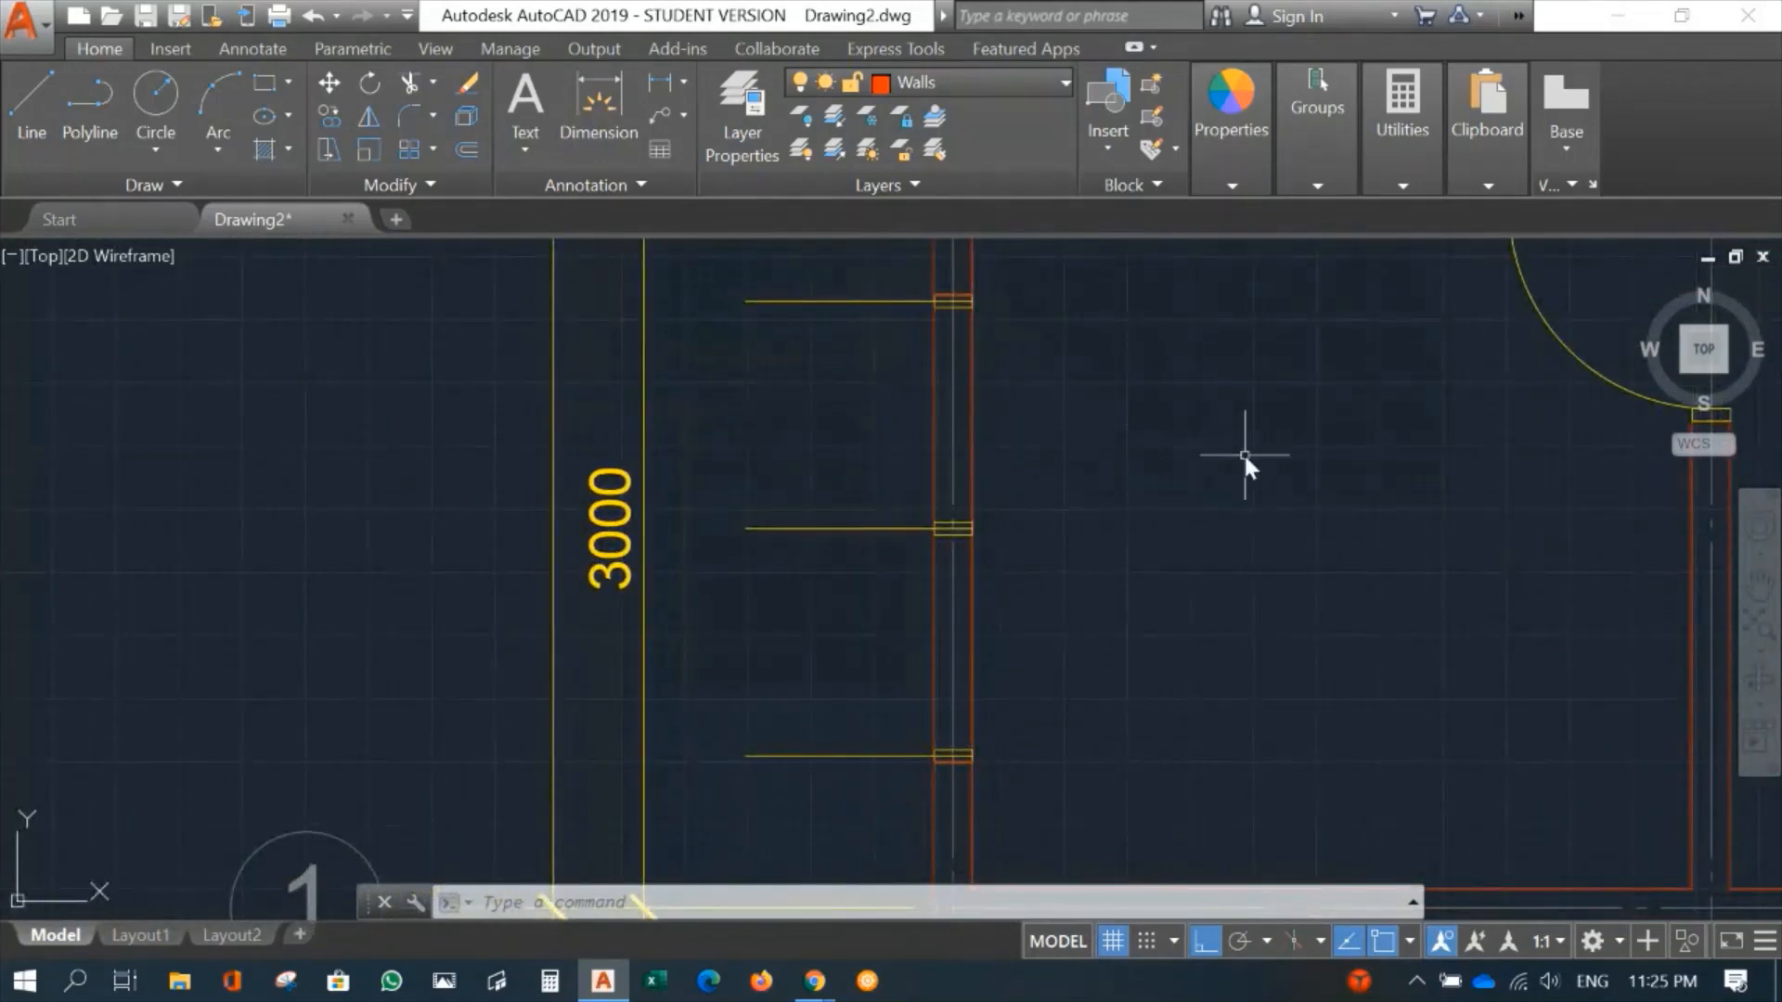
{"action": "key", "text": "Escape"}
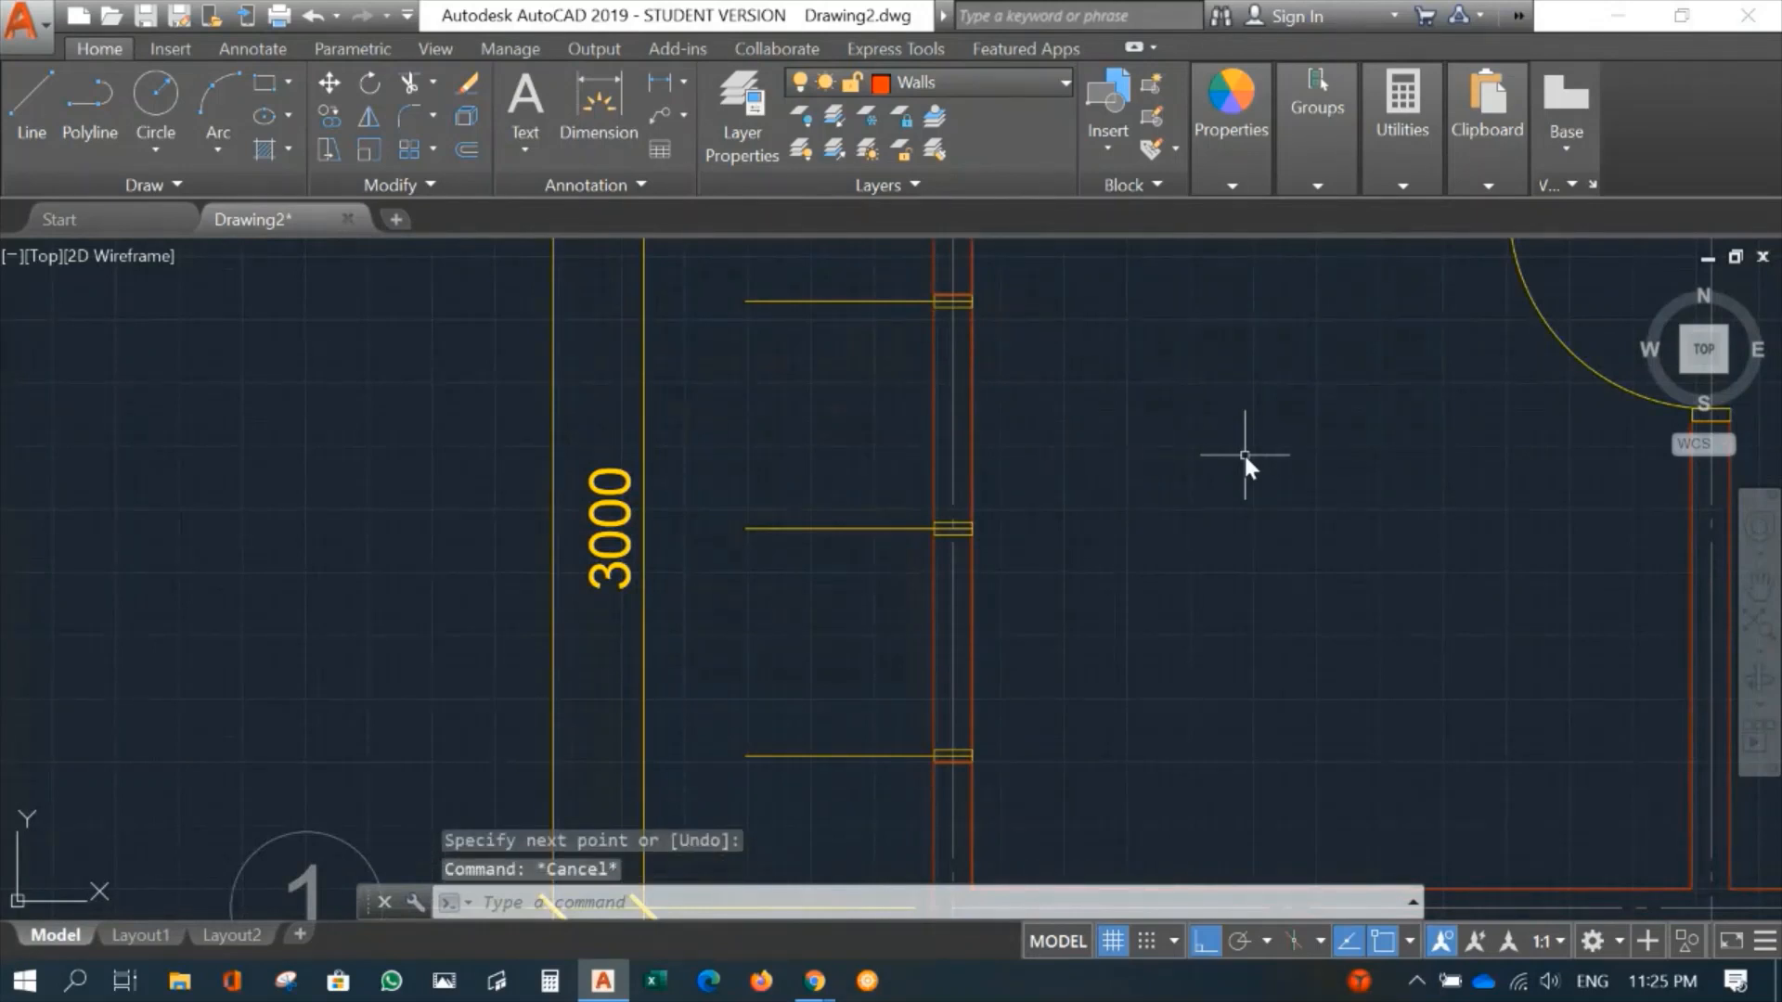
{"action": "type", "text": "tr"}
{"action": "key", "text": "Return"}
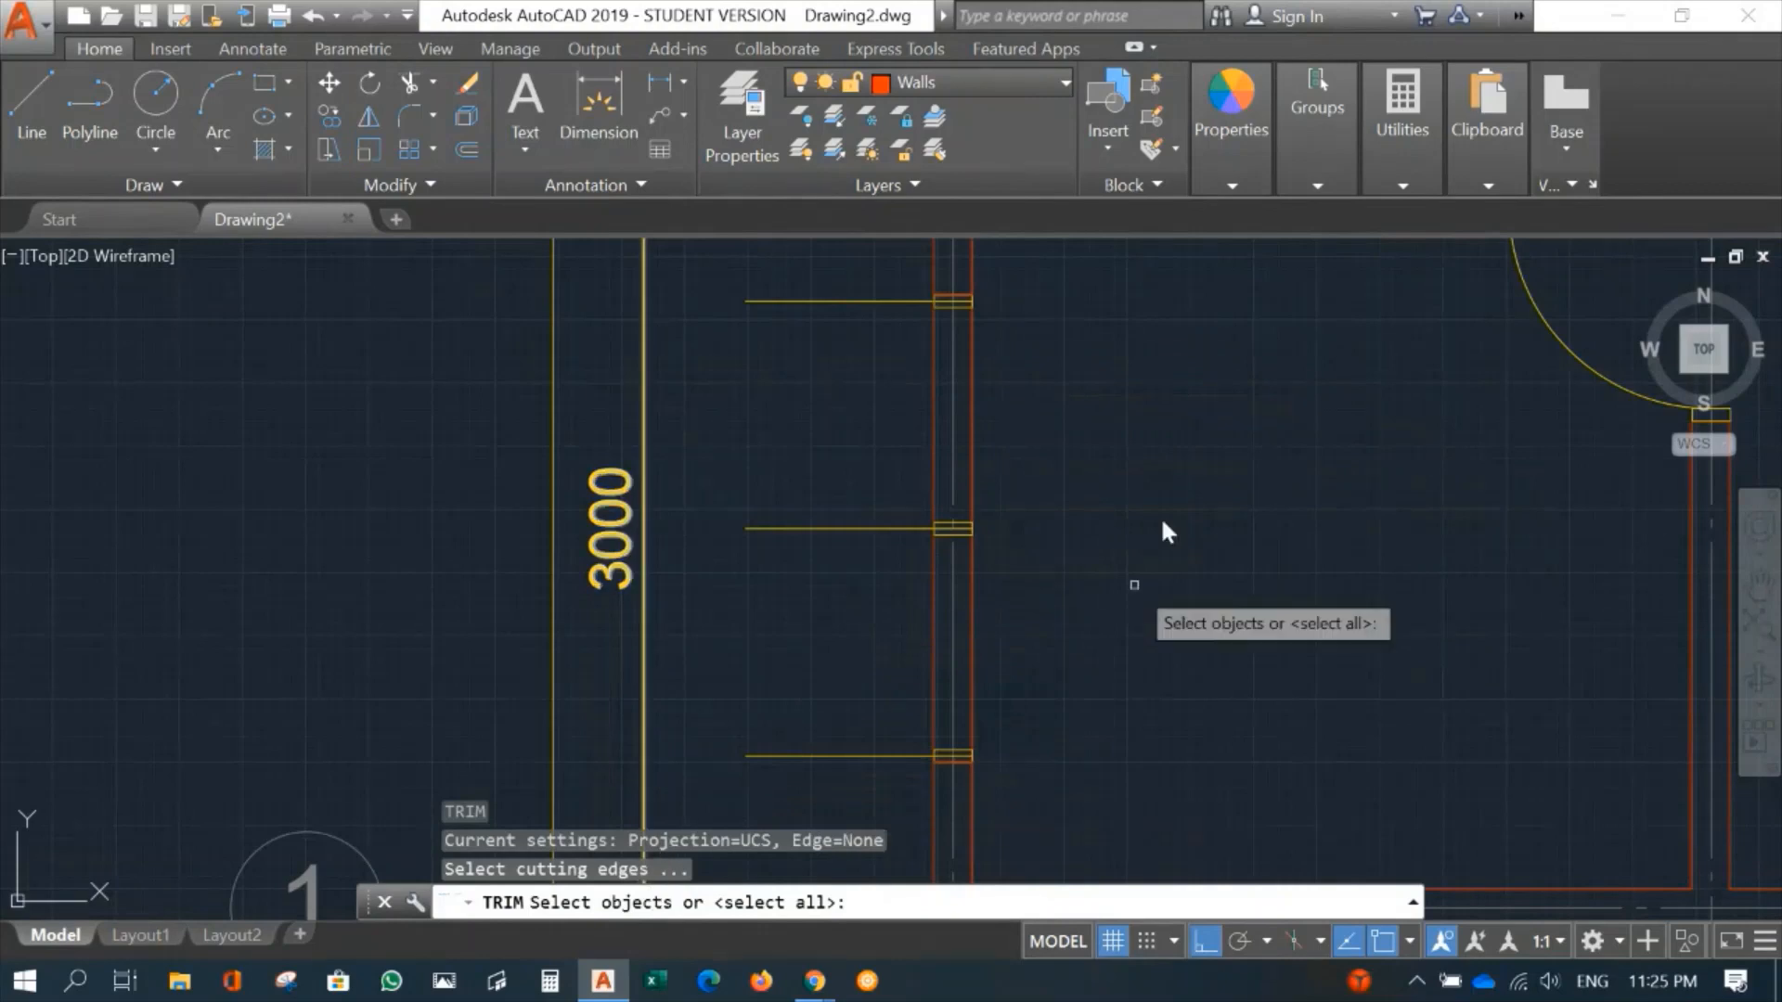
{"action": "left_click", "coordinate": [882, 269]}
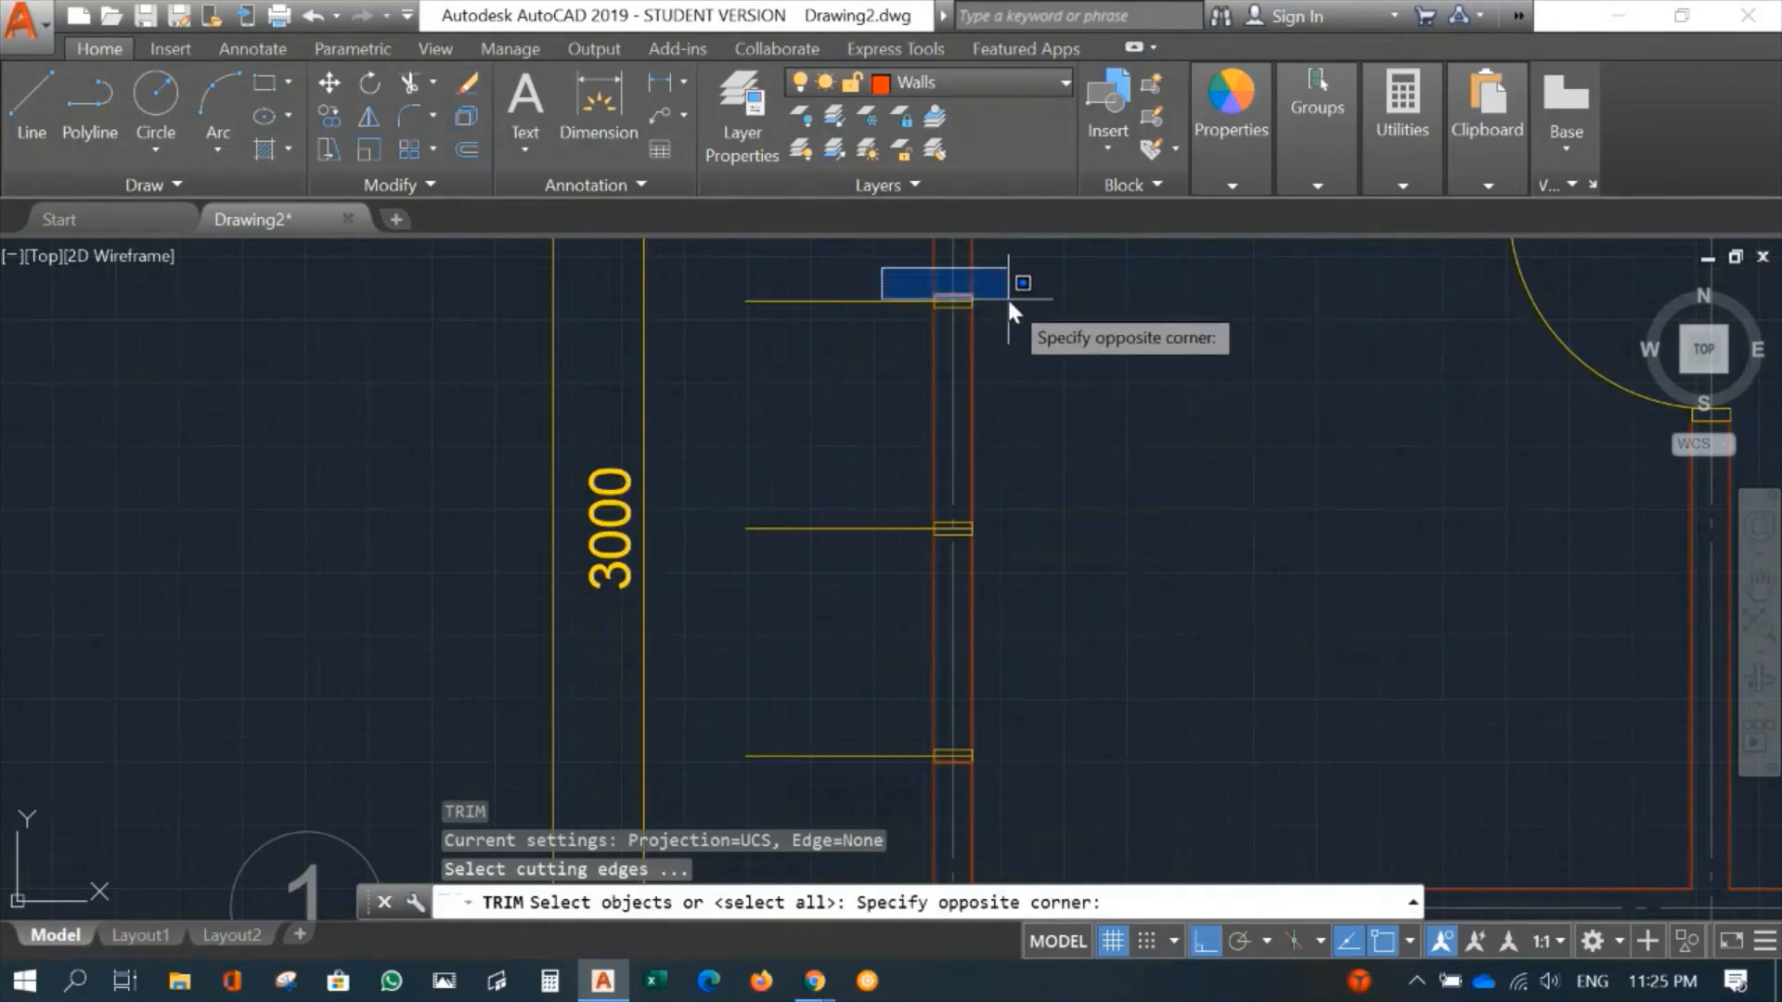
{"action": "left_click", "coordinate": [1008, 297]}
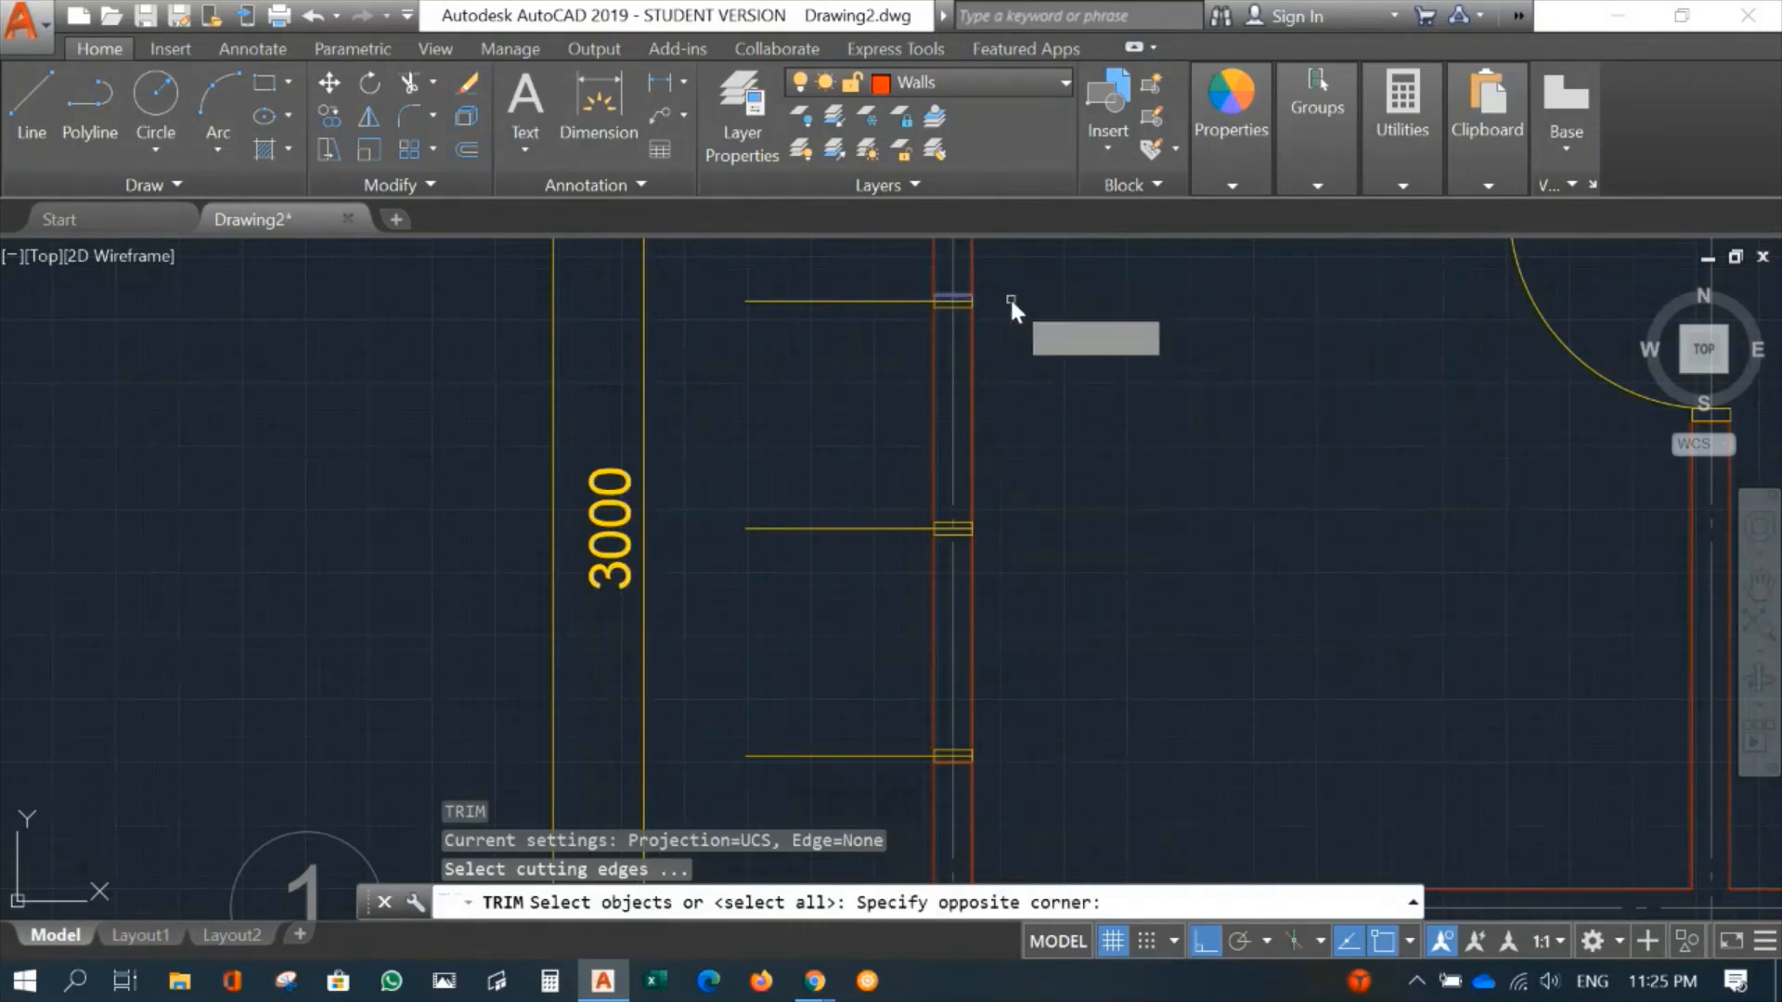
{"action": "left_click", "coordinate": [894, 798]}
{"action": "left_click", "coordinate": [1005, 754]}
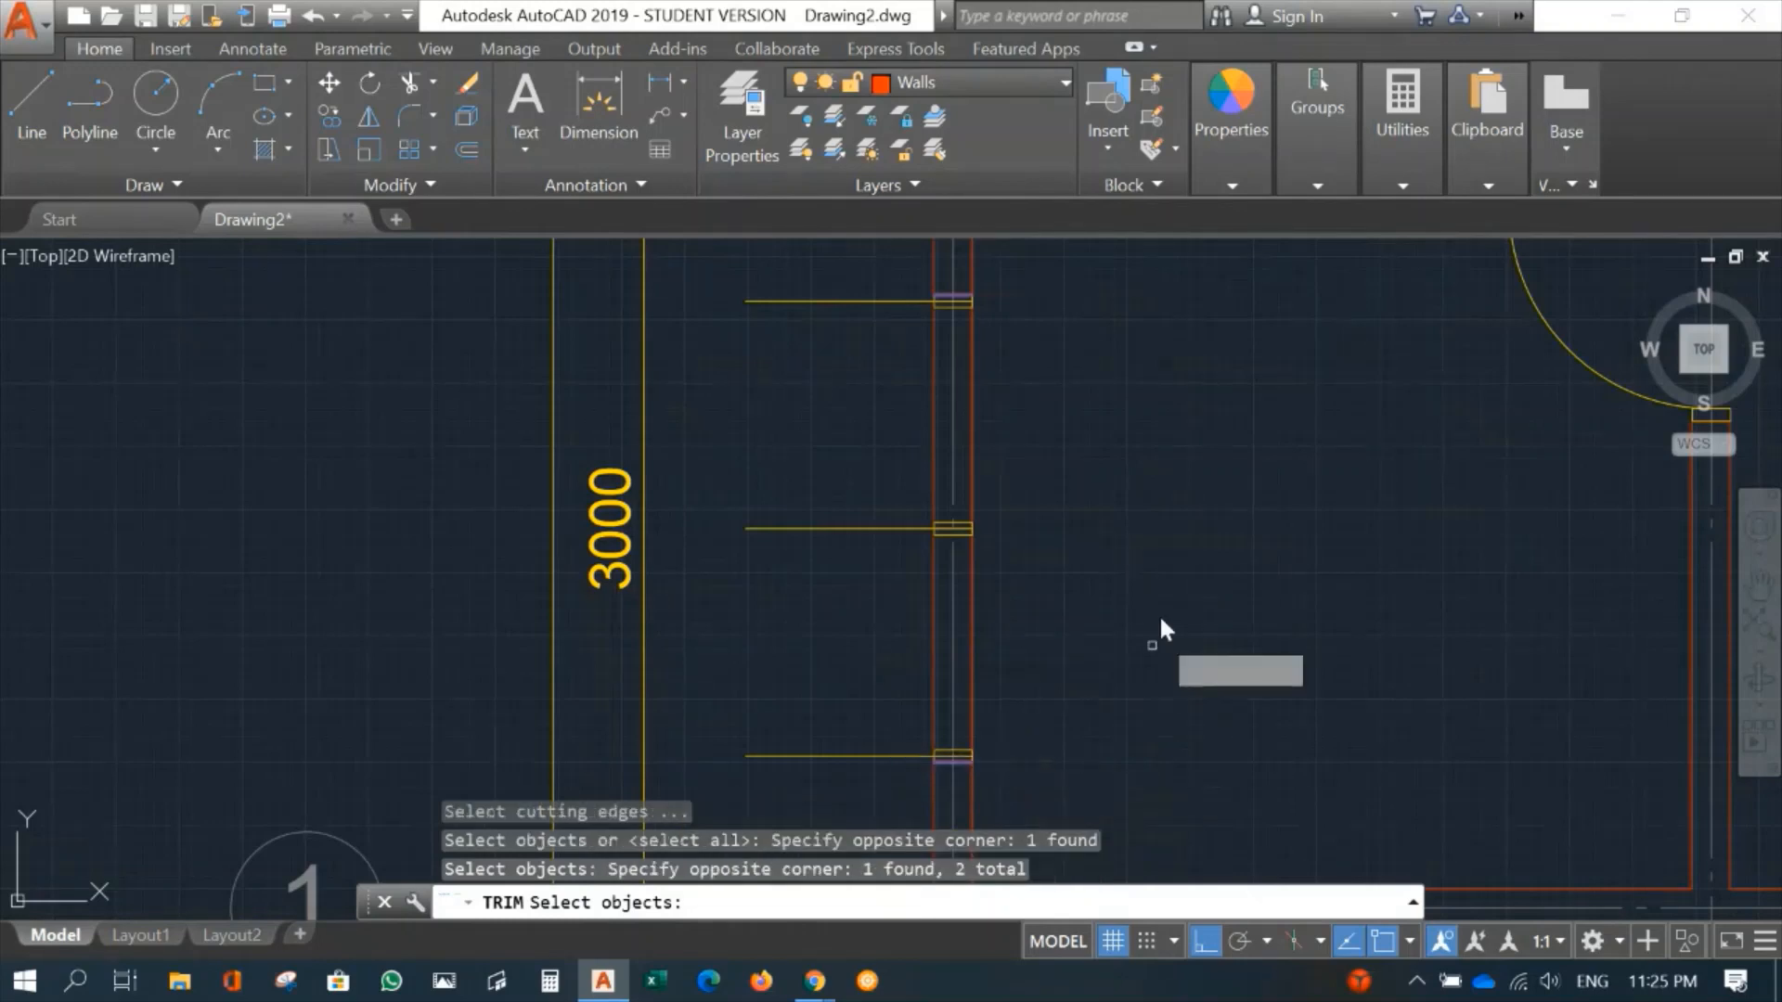
{"action": "key", "text": "Return"}
{"action": "left_click", "coordinate": [973, 588]}
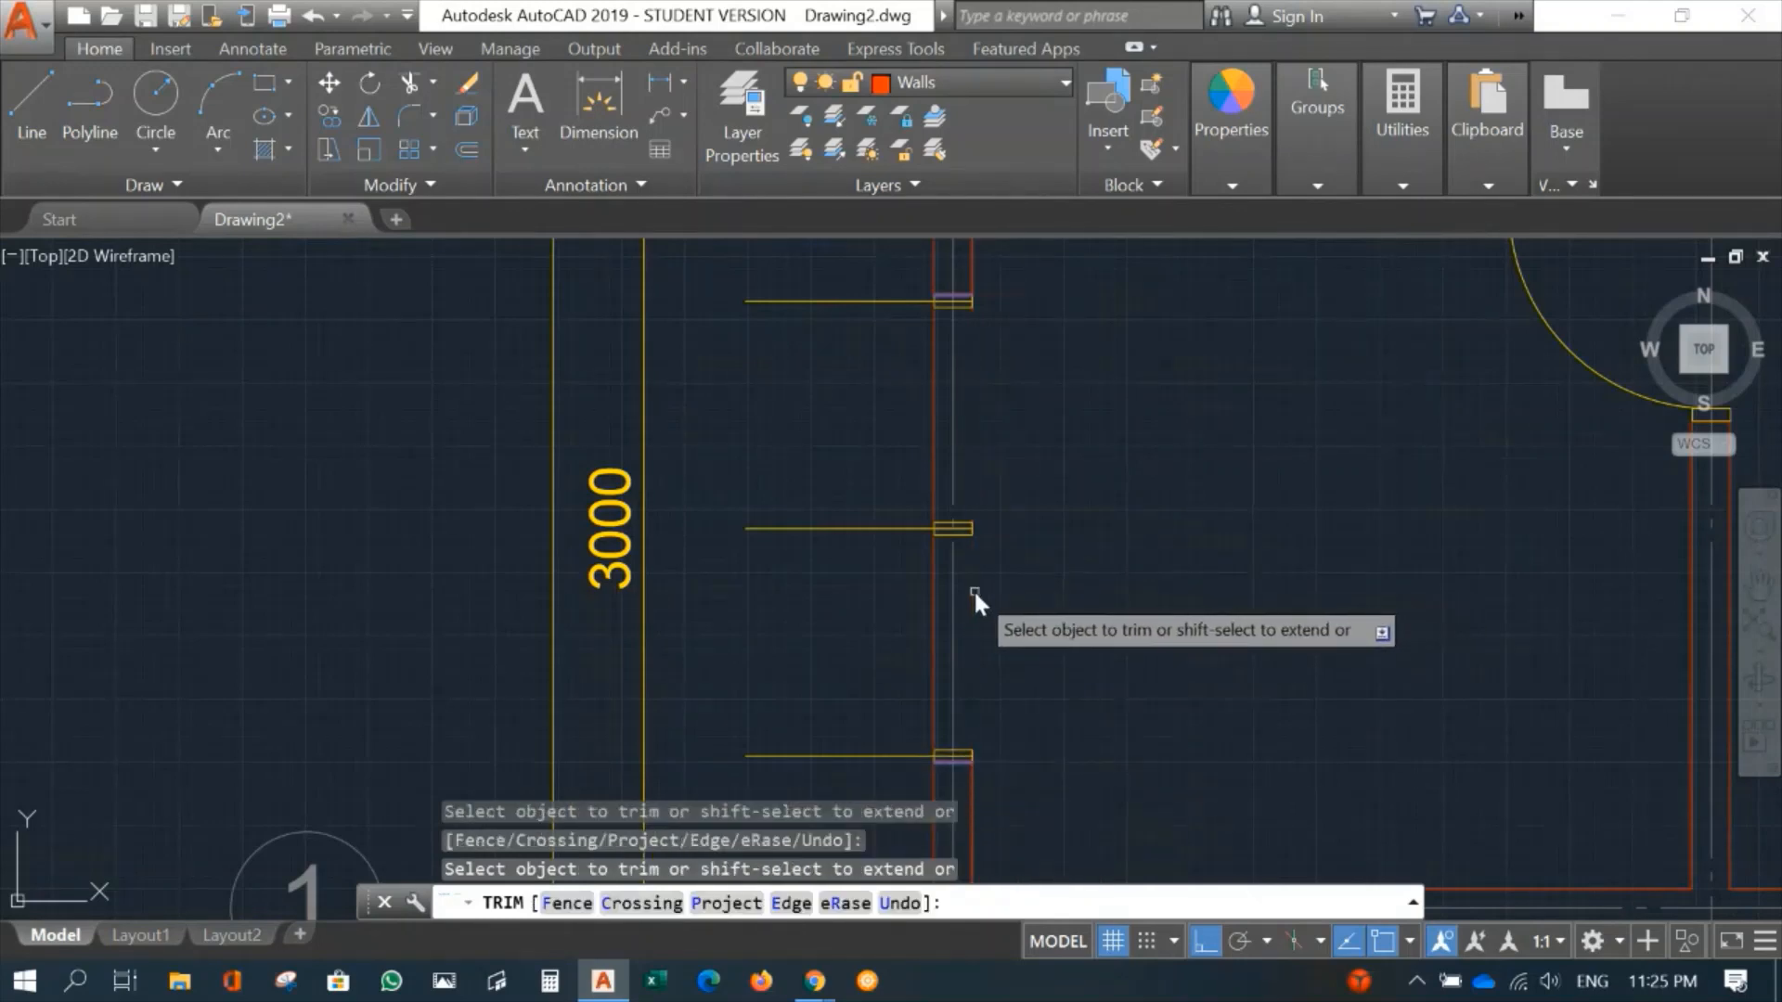
{"action": "left_click", "coordinate": [933, 587]}
{"action": "key", "text": "Return"}
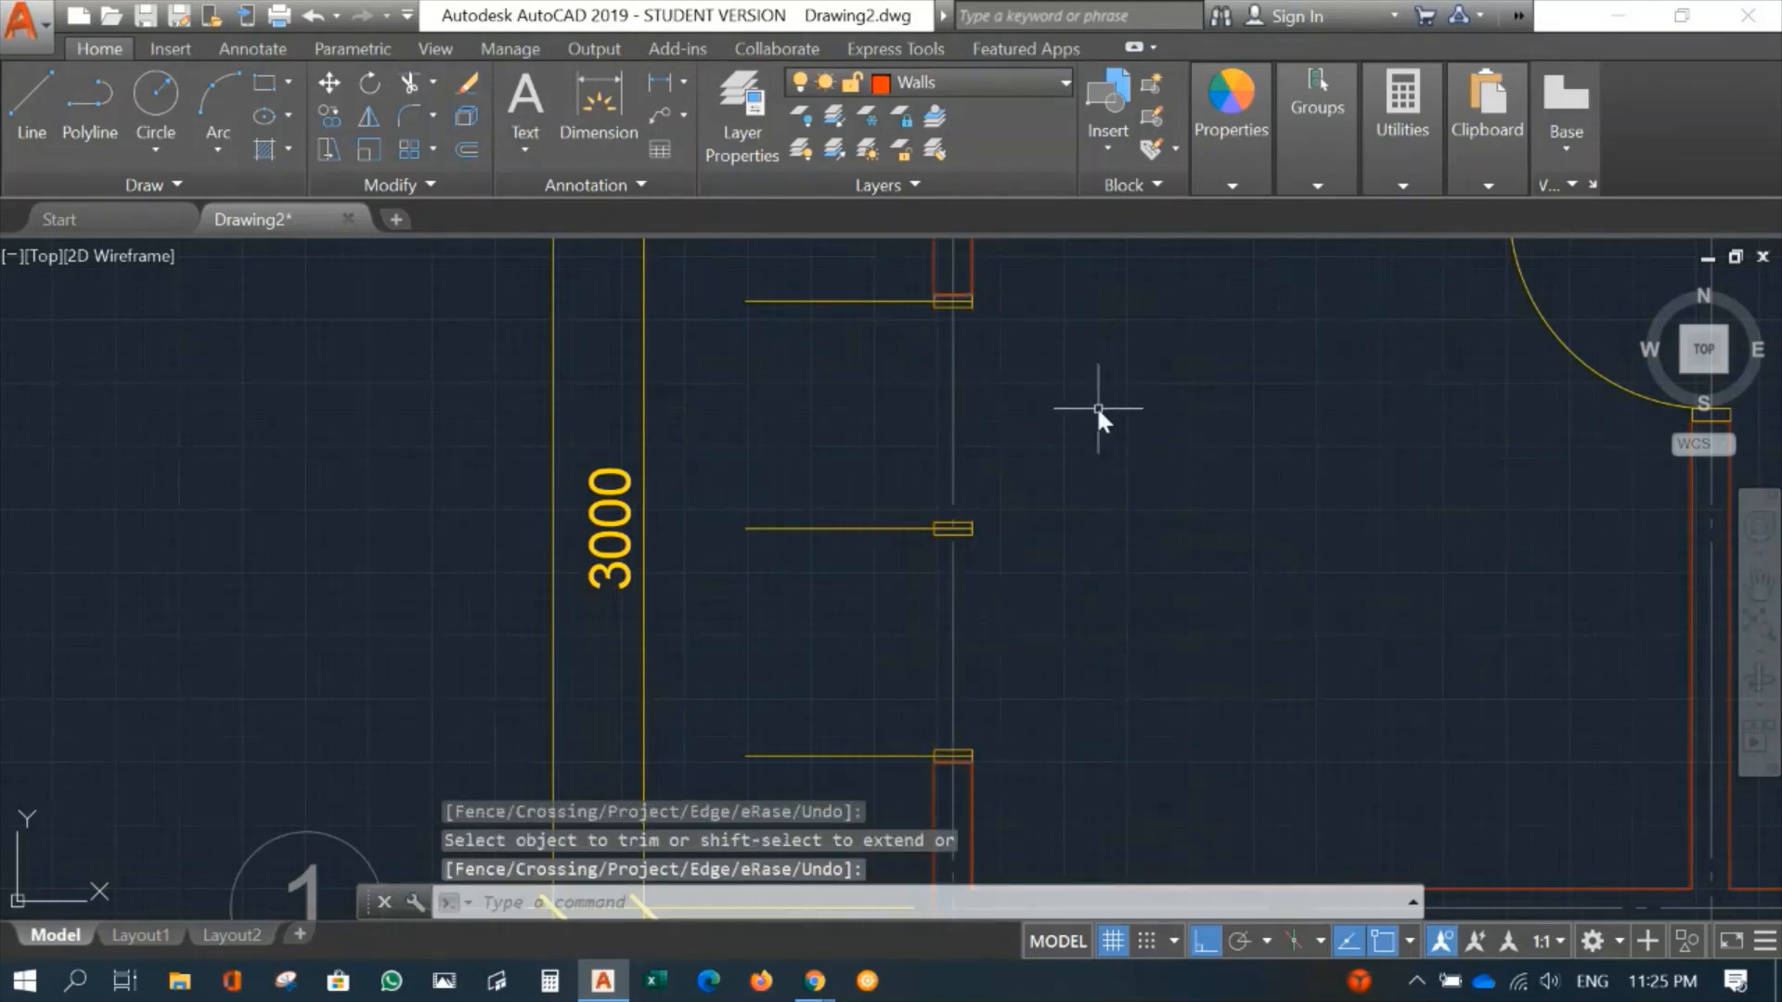
Step: Erase the three horizontal window lines extending outside the wall from the frame rectangles
{"action": "scroll", "coordinate": [1097, 417], "scroll_direction": "down", "scroll_amount": 4}
{"action": "scroll", "coordinate": [1177, 493], "scroll_direction": "up", "scroll_amount": 5}
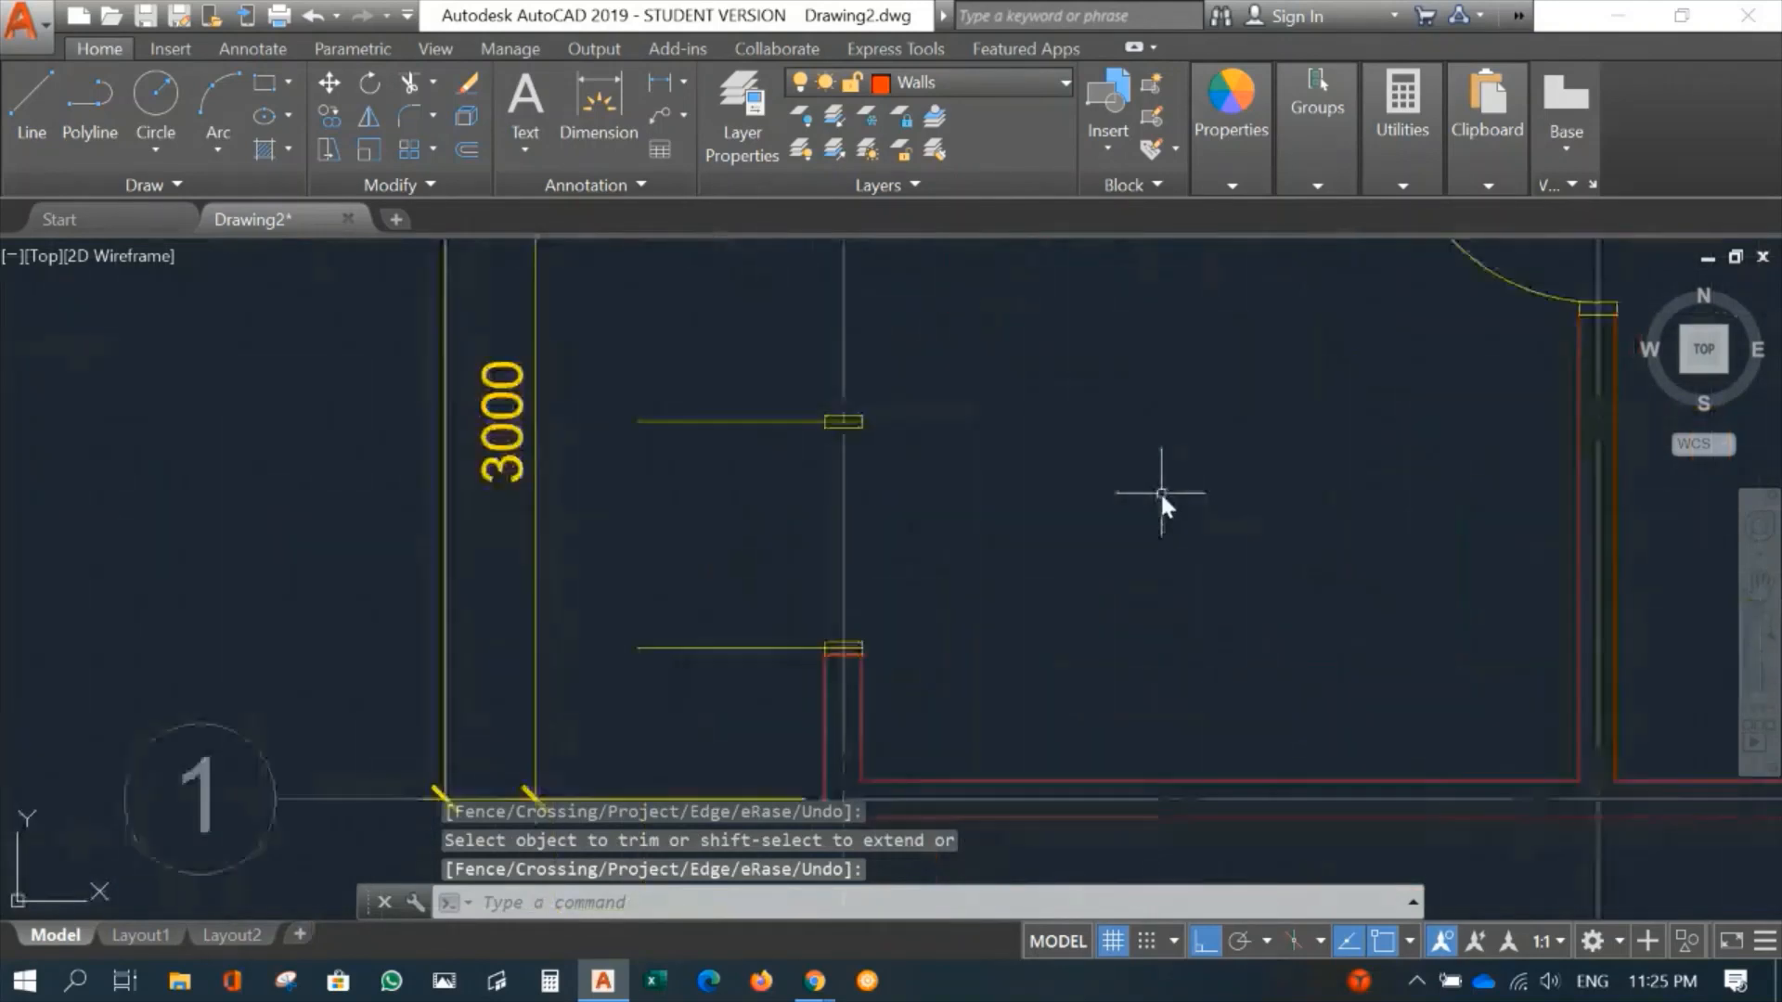
{"action": "mouse_move", "coordinate": [923, 437]}
{"action": "middle_mouse_down"}
{"action": "mouse_move", "coordinate": [943, 577]}
{"action": "mouse_move", "coordinate": [1166, 475]}
{"action": "middle_mouse_up"}
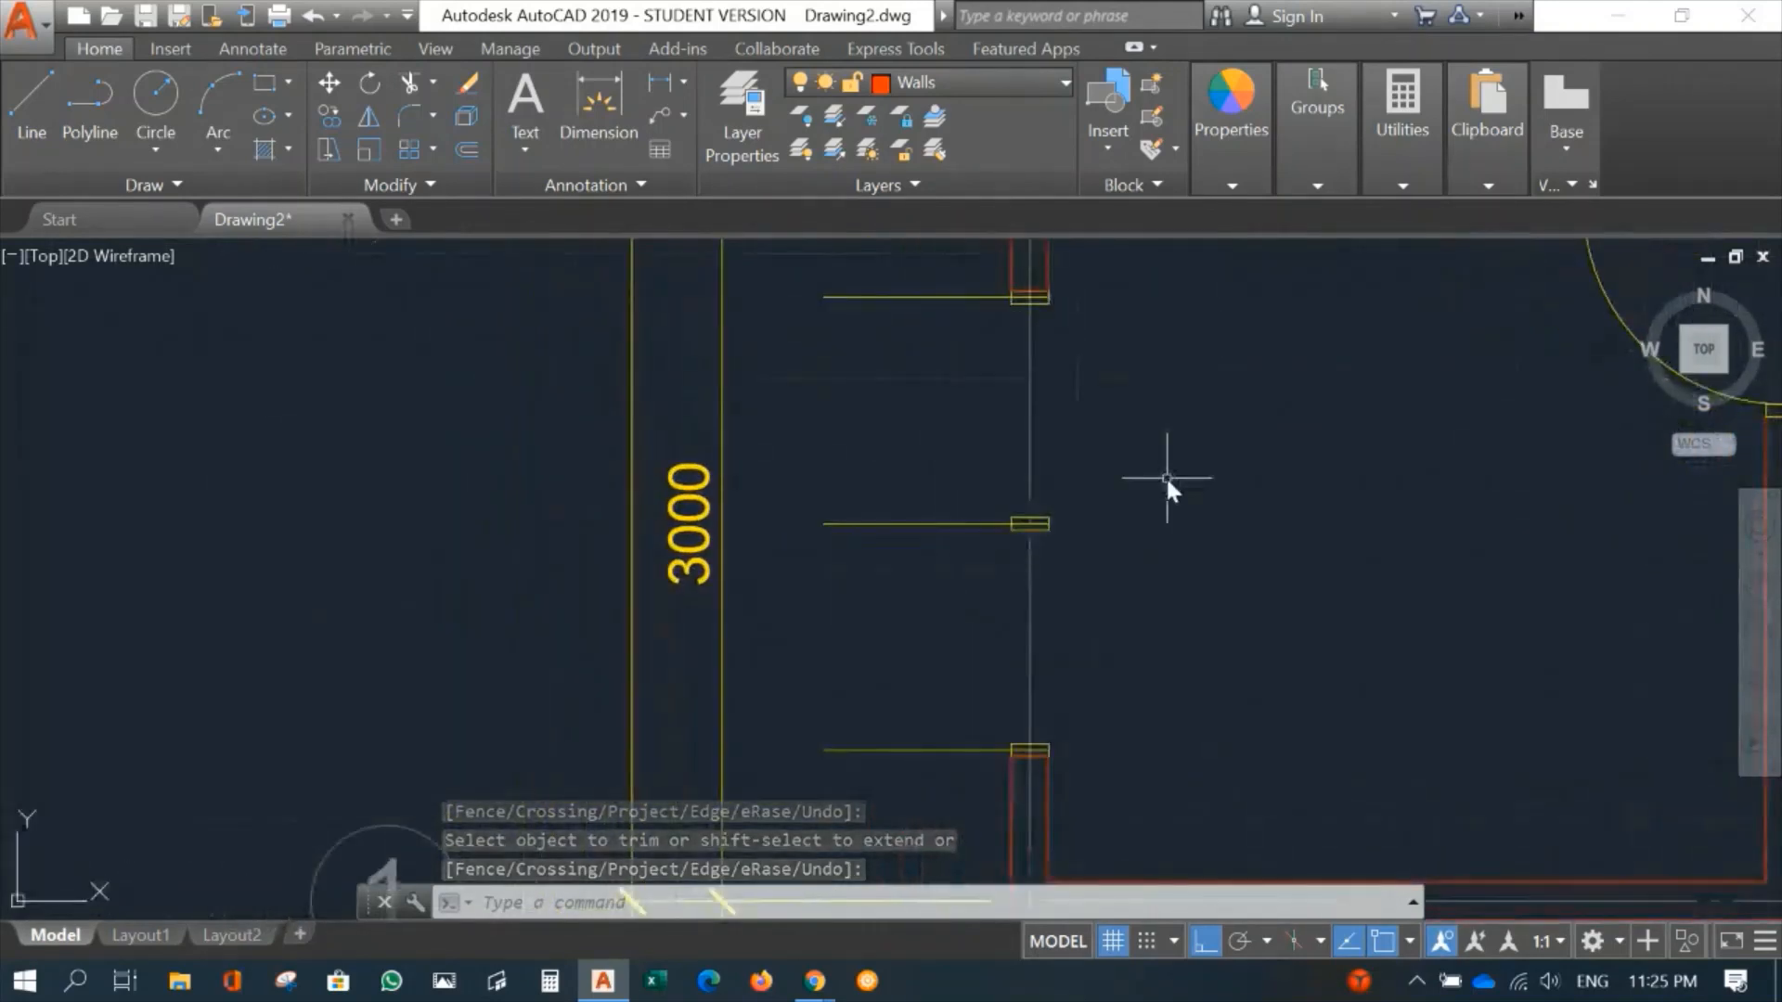
{"action": "type", "text": "e"}
{"action": "key", "text": "Return"}
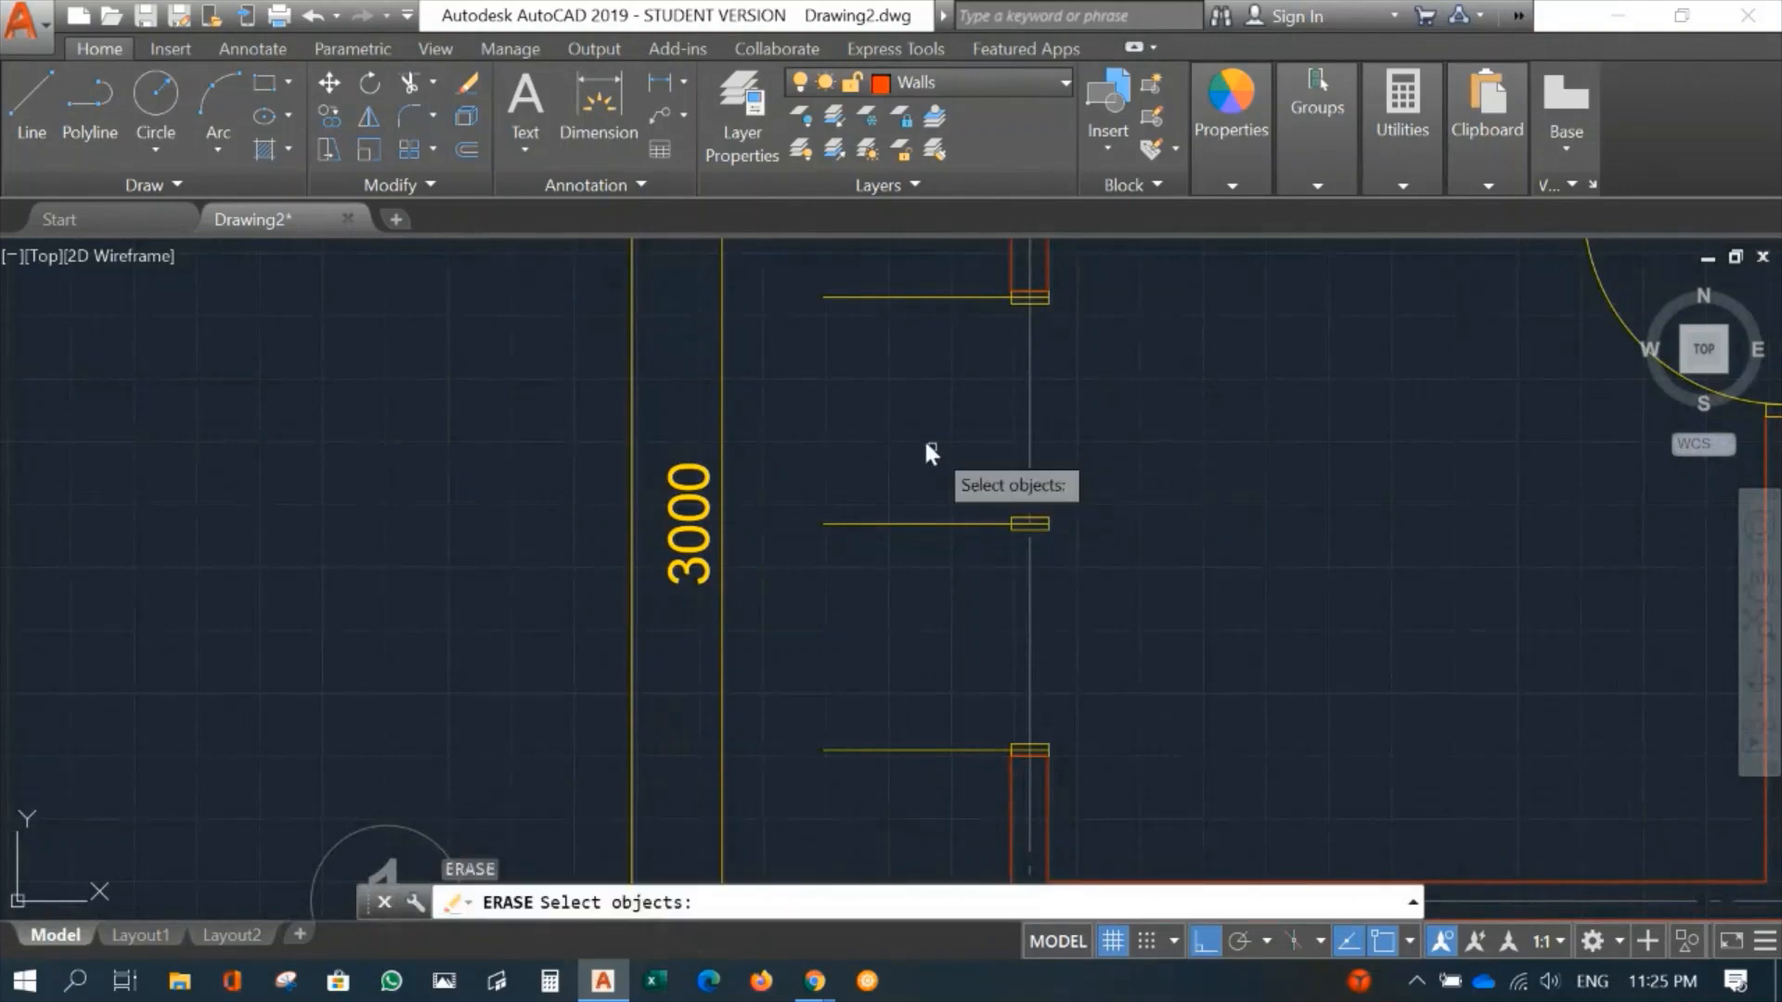
{"action": "left_click", "coordinate": [910, 272]}
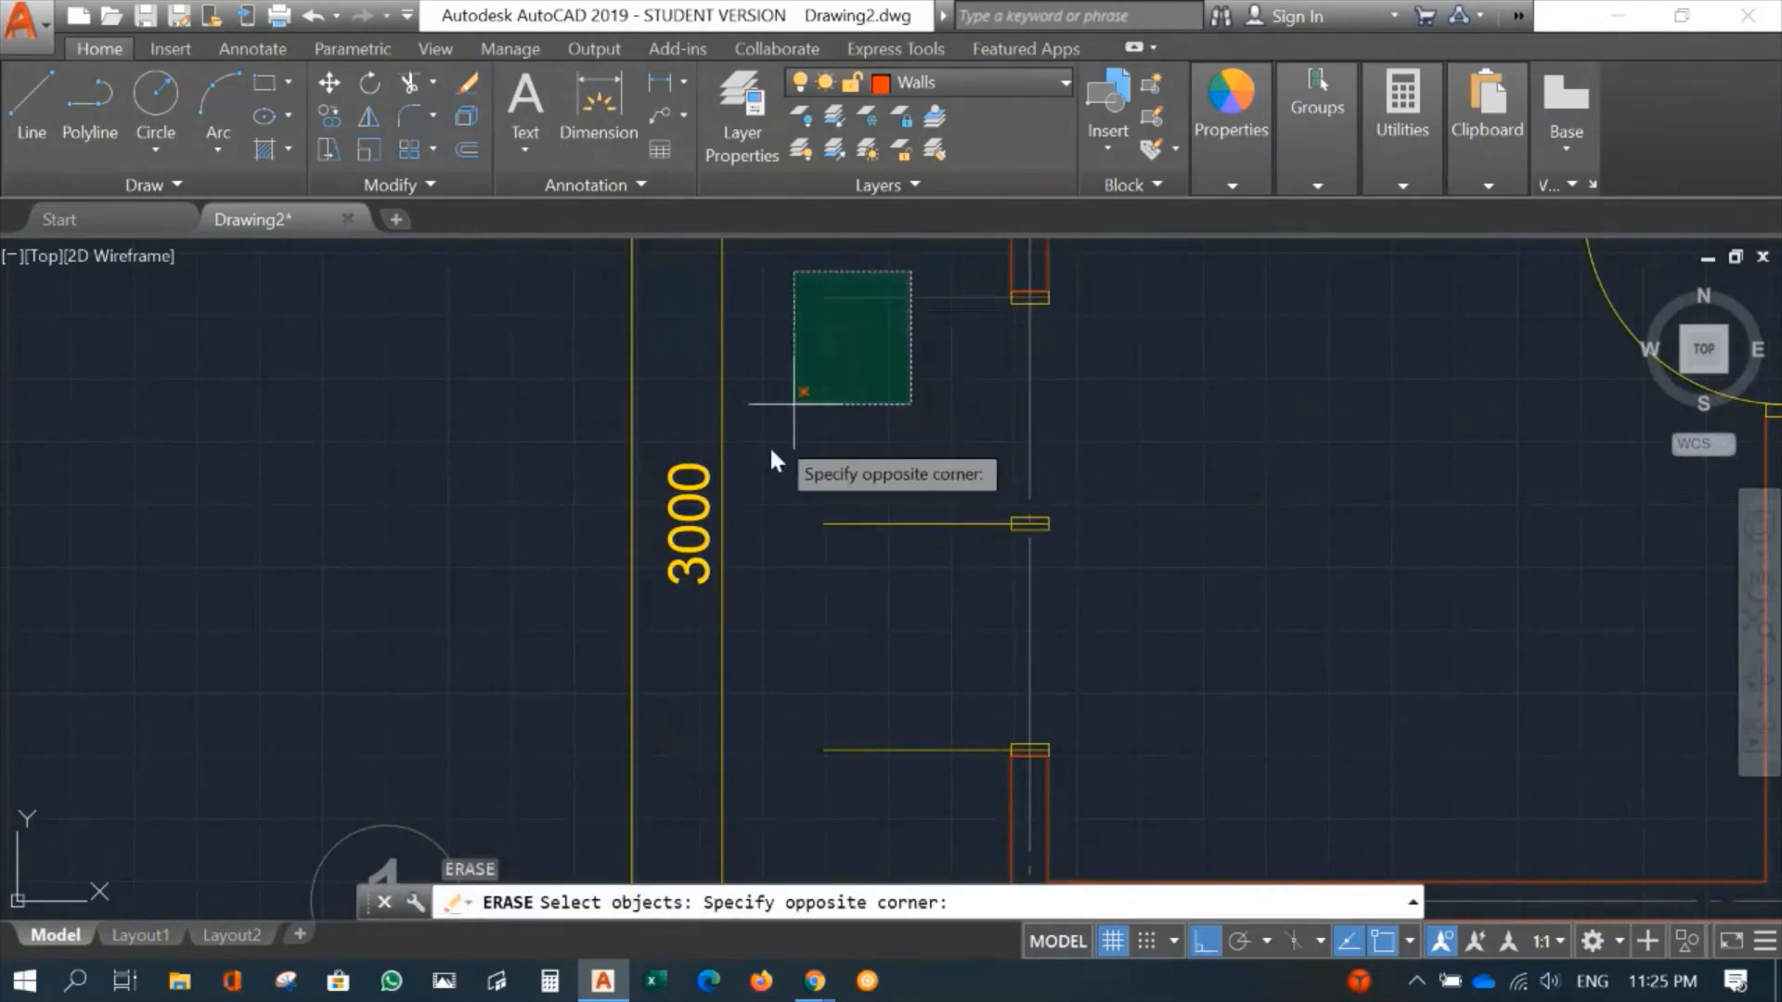
{"action": "left_click", "coordinate": [771, 776]}
{"action": "key", "text": "Return"}
Step: On the Windows layer, draw a line along the inner wall face from the uppermost frame rectangle to the lowest one
{"action": "mouse_move", "coordinate": [1294, 652]}
{"action": "middle_mouse_down"}
{"action": "mouse_move", "coordinate": [1125, 464]}
{"action": "mouse_move", "coordinate": [1058, 545]}
{"action": "middle_mouse_up"}
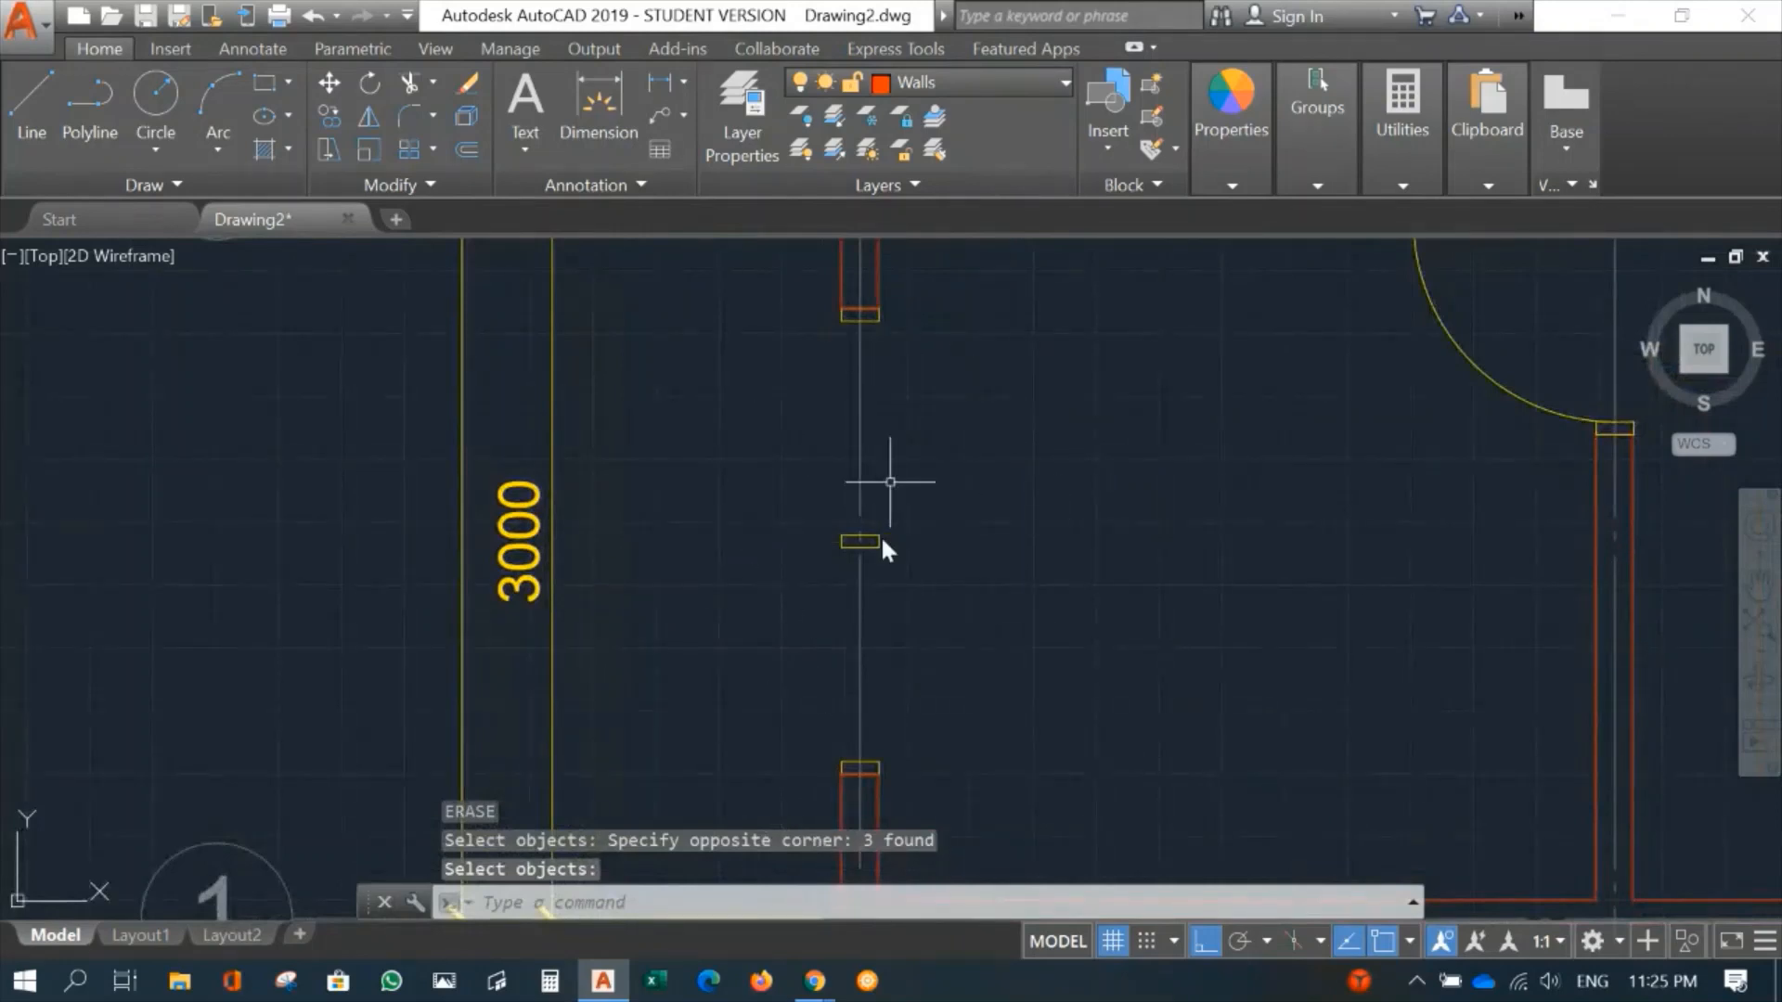
{"action": "middle_click_drag", "start_coordinate": [1084, 390], "coordinate": [1090, 332]}
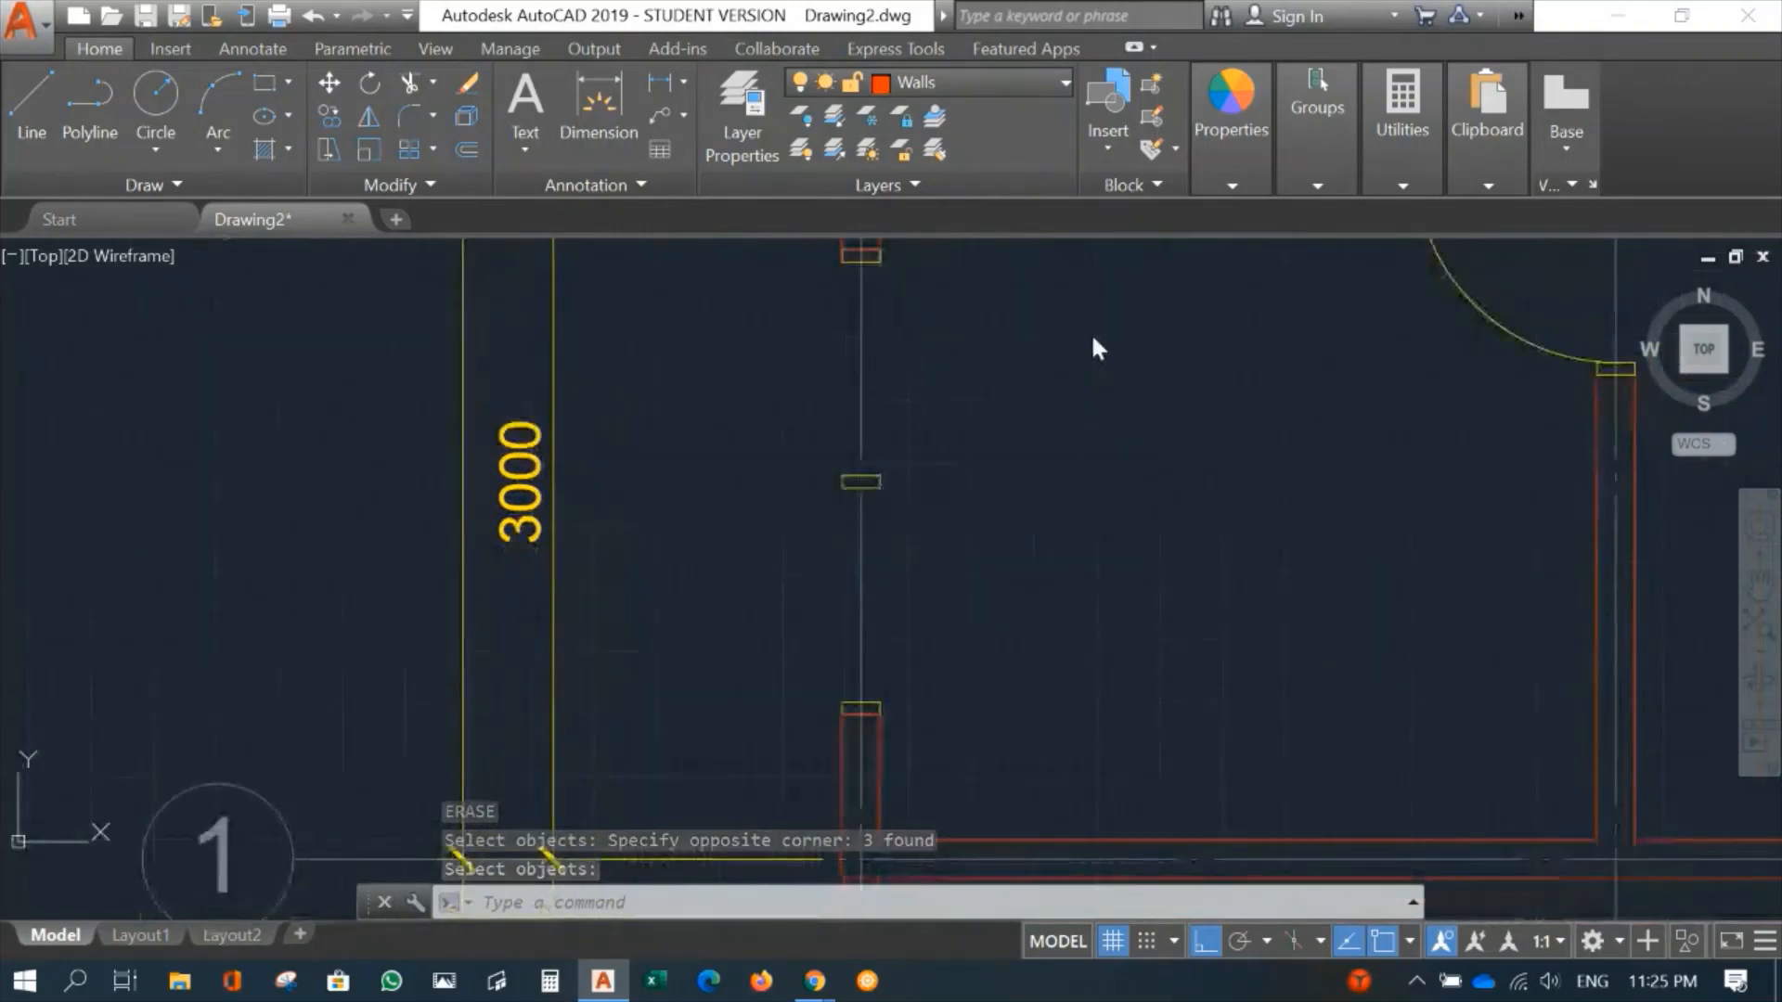
{"action": "left_click", "coordinate": [993, 82]}
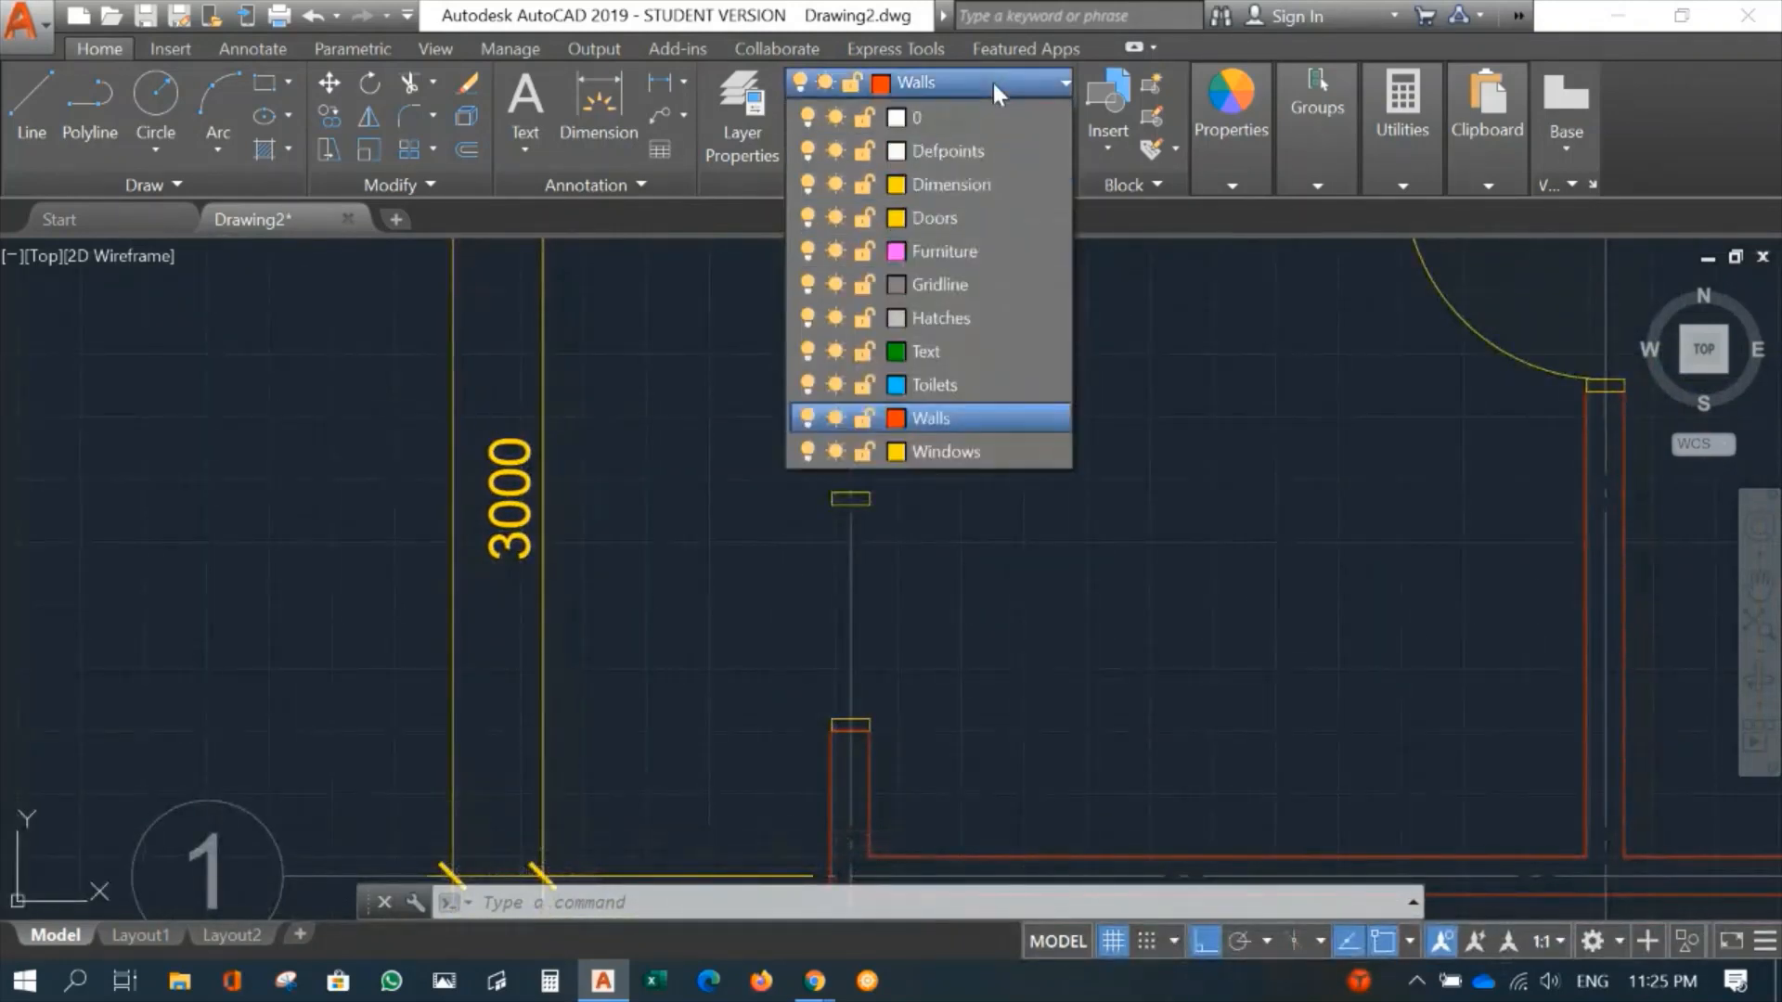
{"action": "left_click", "coordinate": [965, 451]}
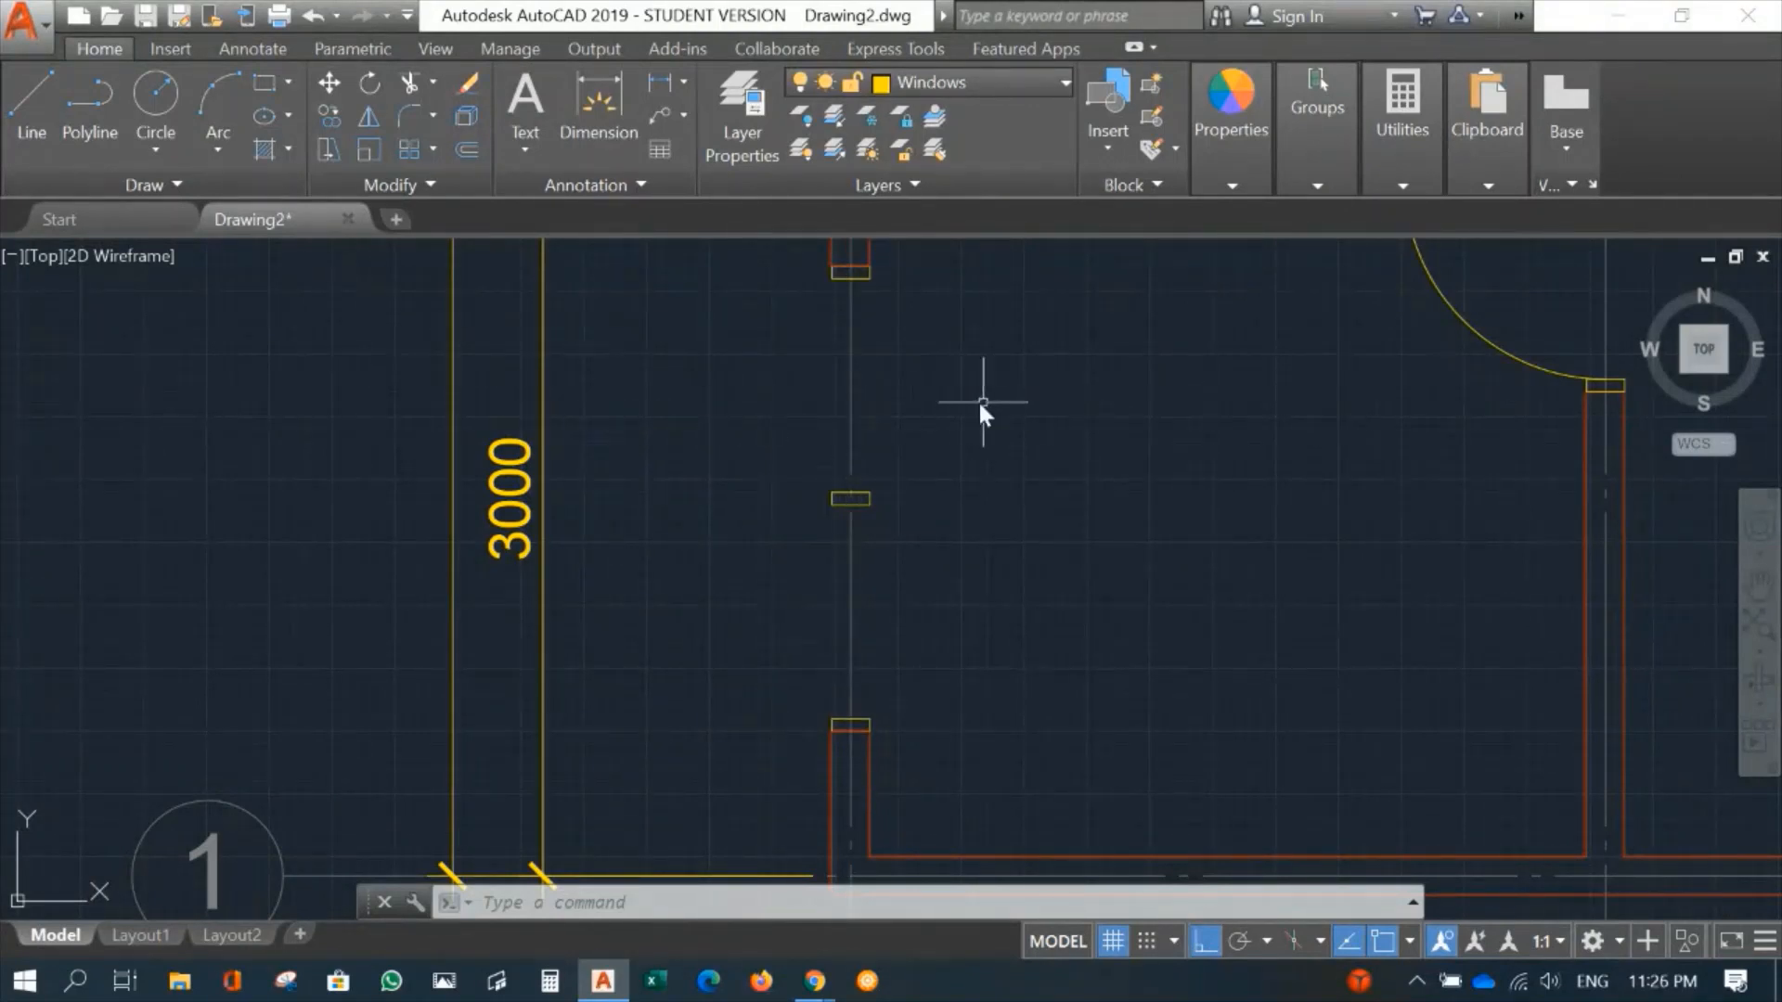
{"action": "middle_click_drag", "start_coordinate": [1028, 431], "coordinate": [1073, 309]}
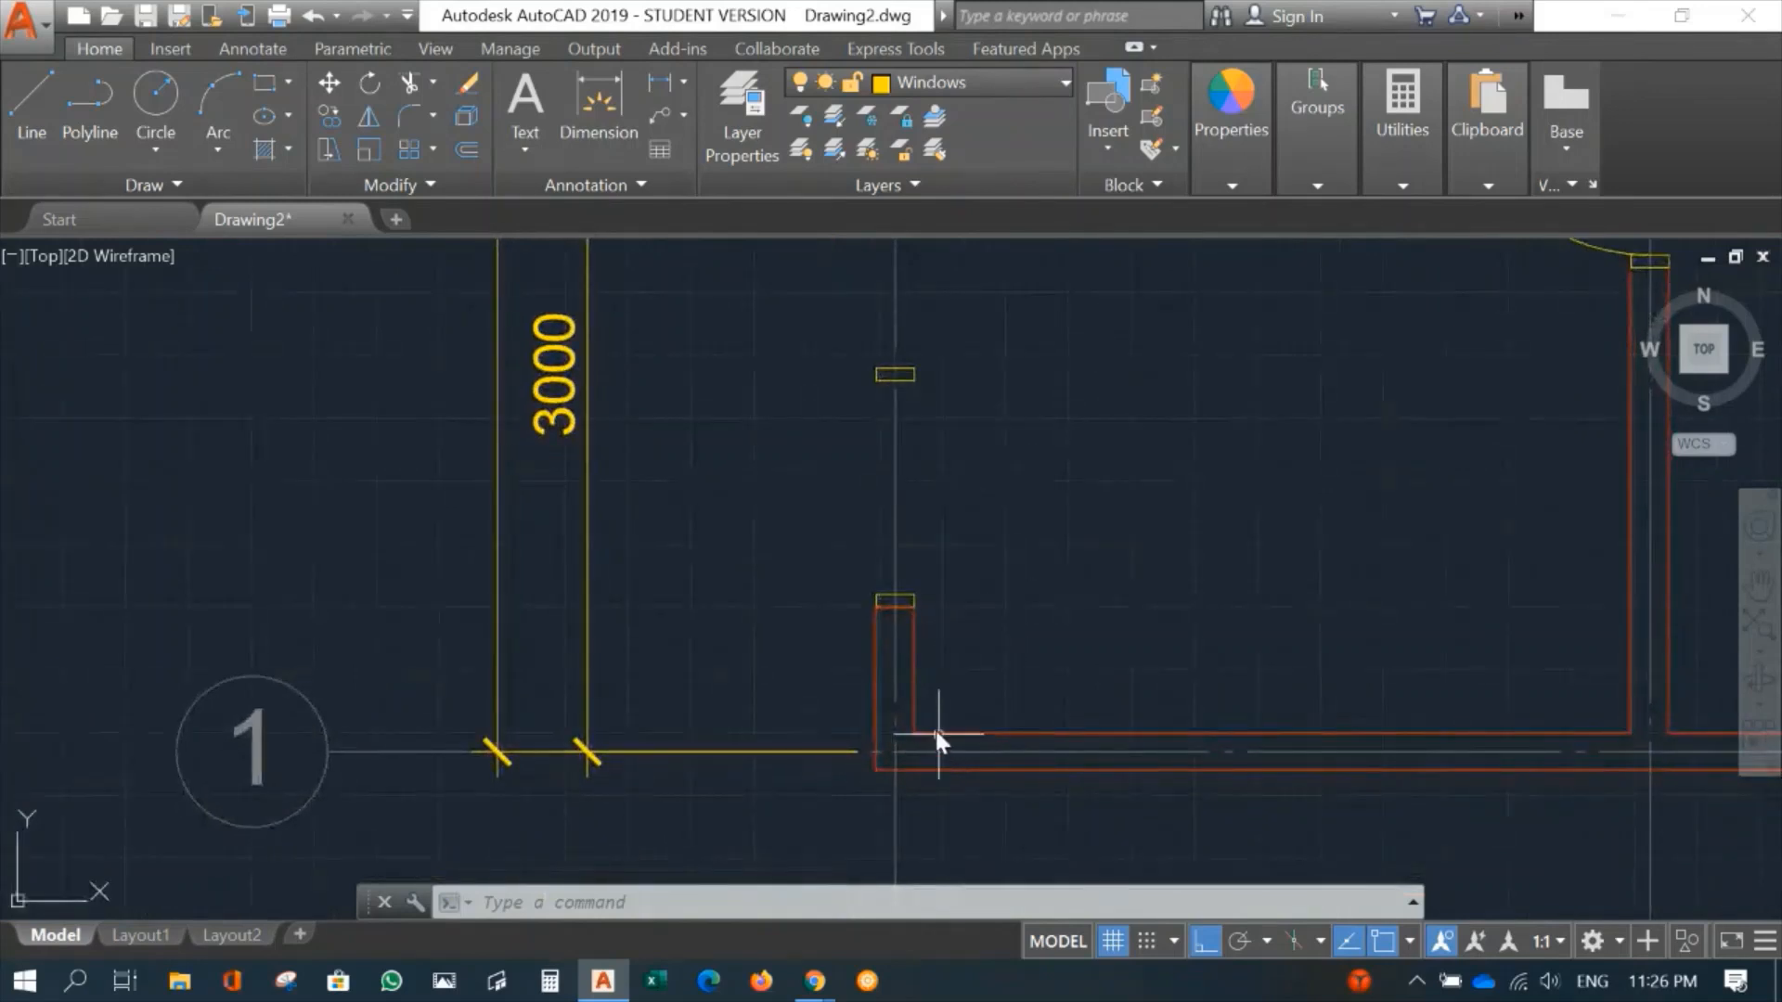
{"action": "middle_click_drag", "start_coordinate": [1058, 432], "coordinate": [1054, 619]}
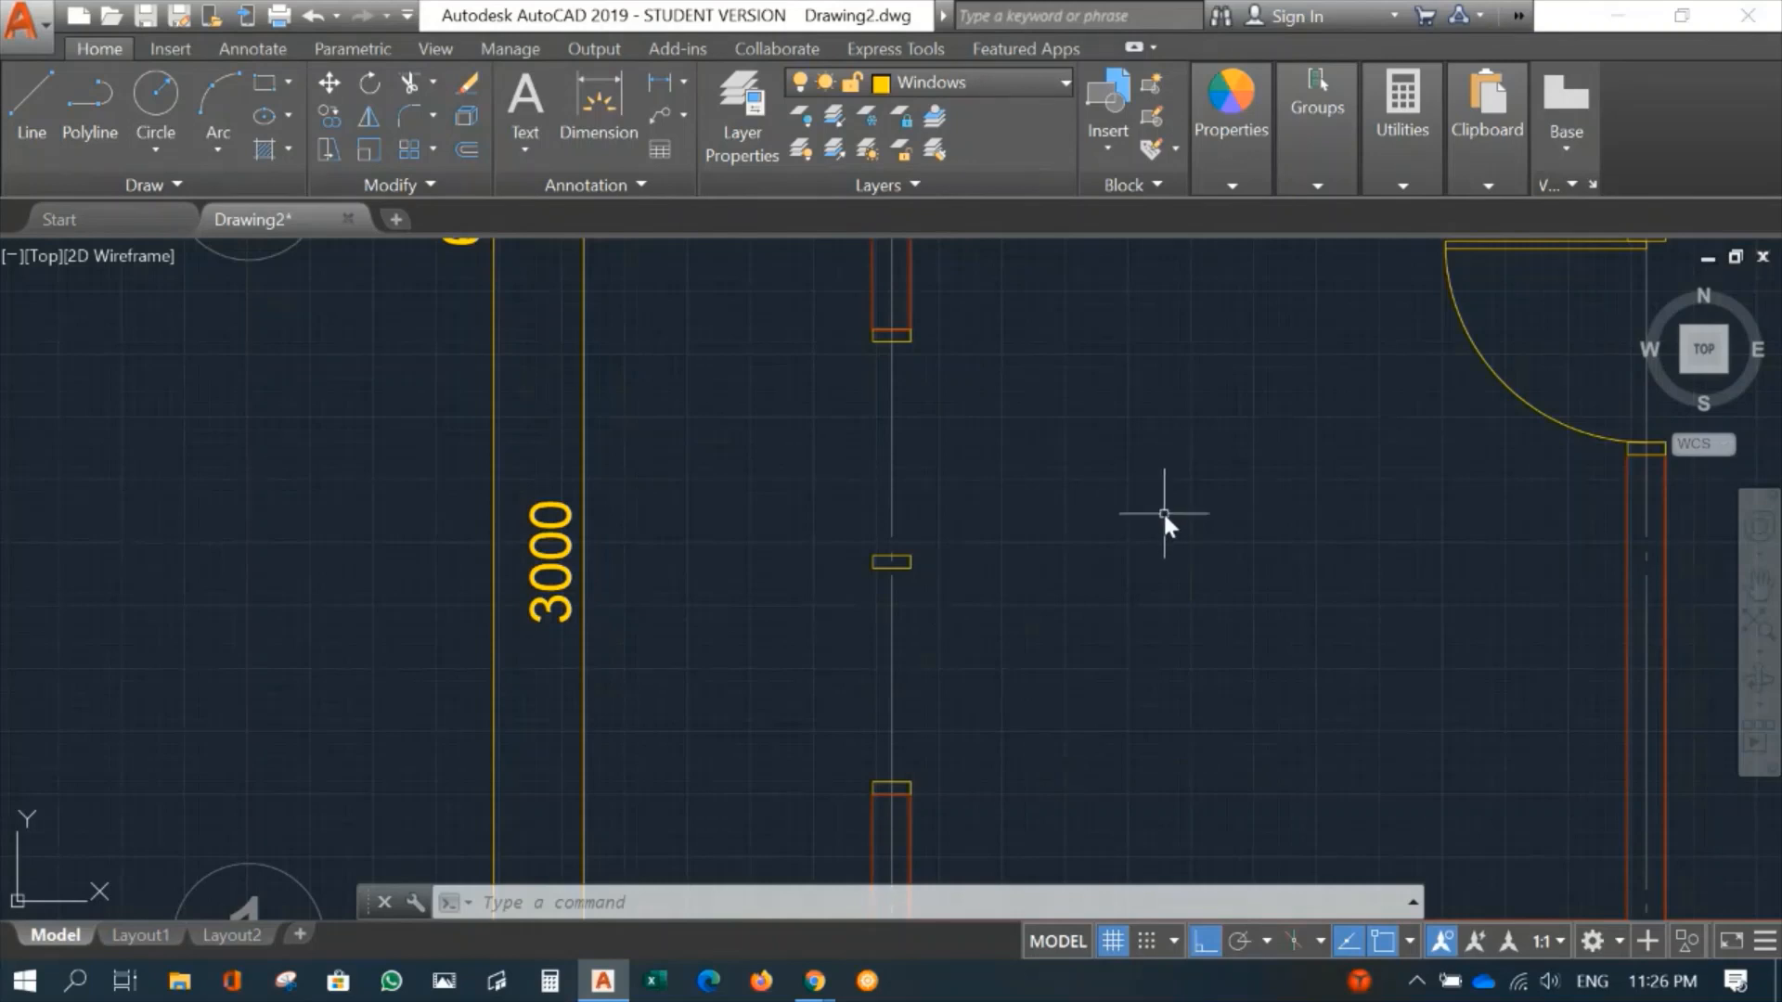
{"action": "type", "text": "l"}
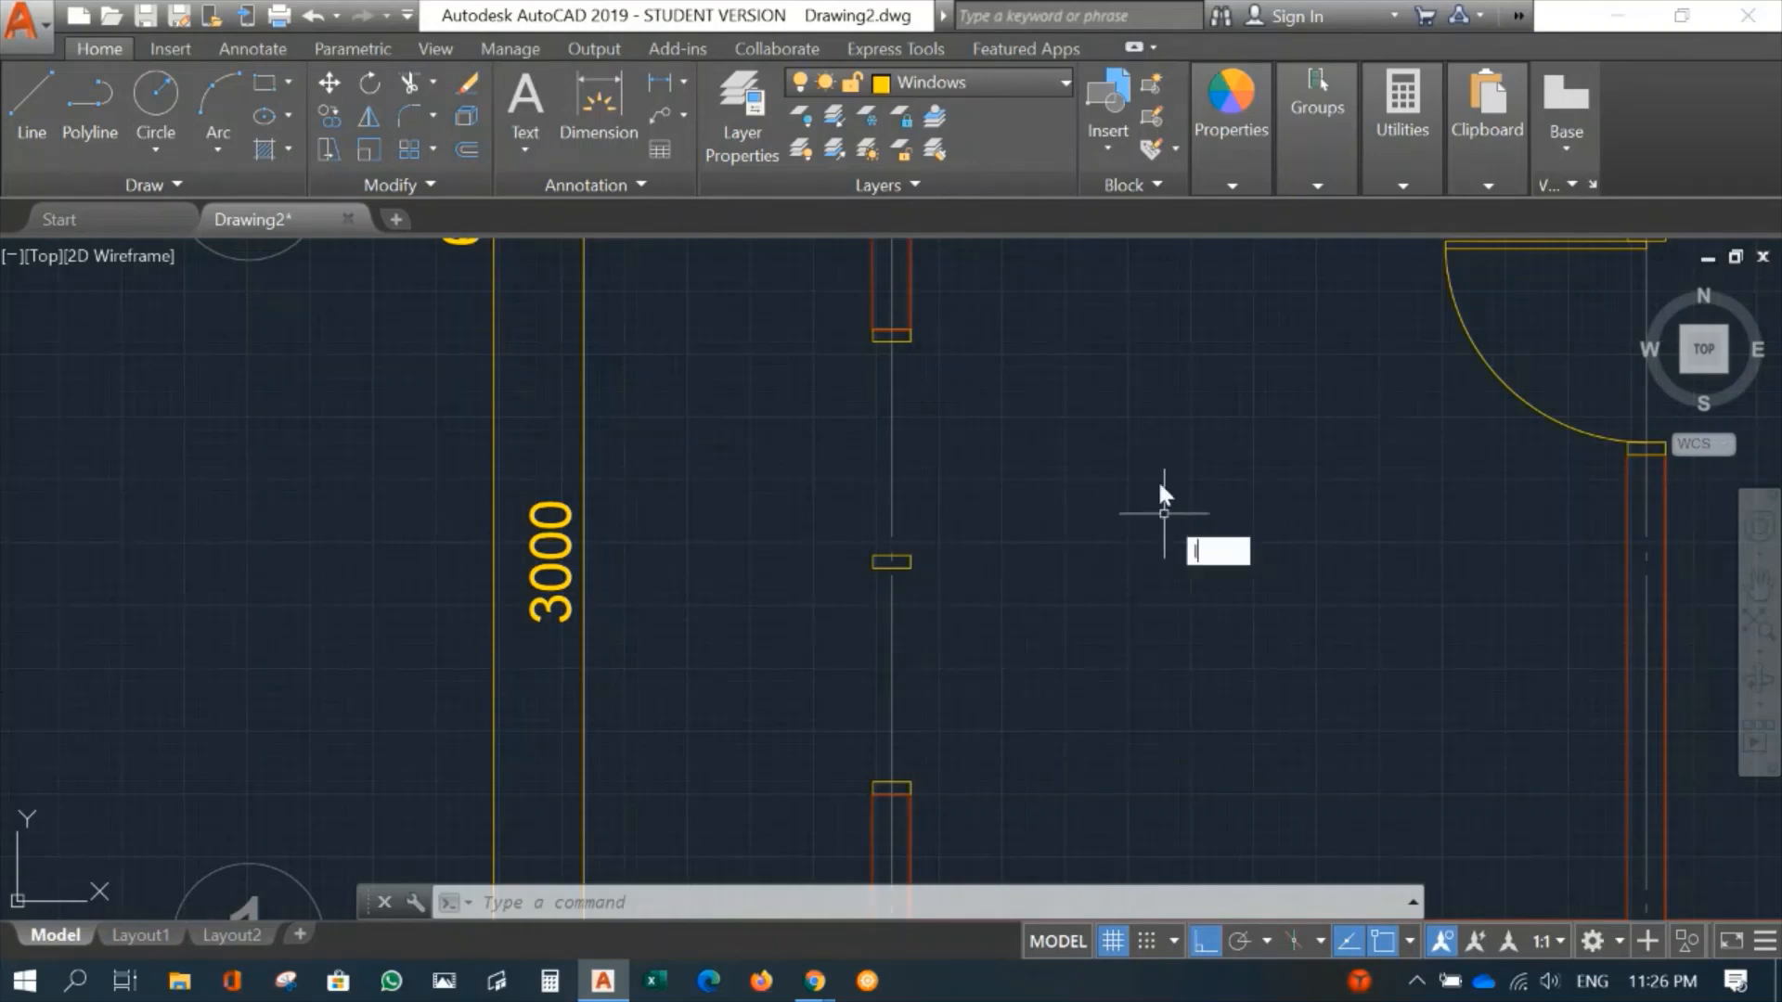
{"action": "key", "text": "Return"}
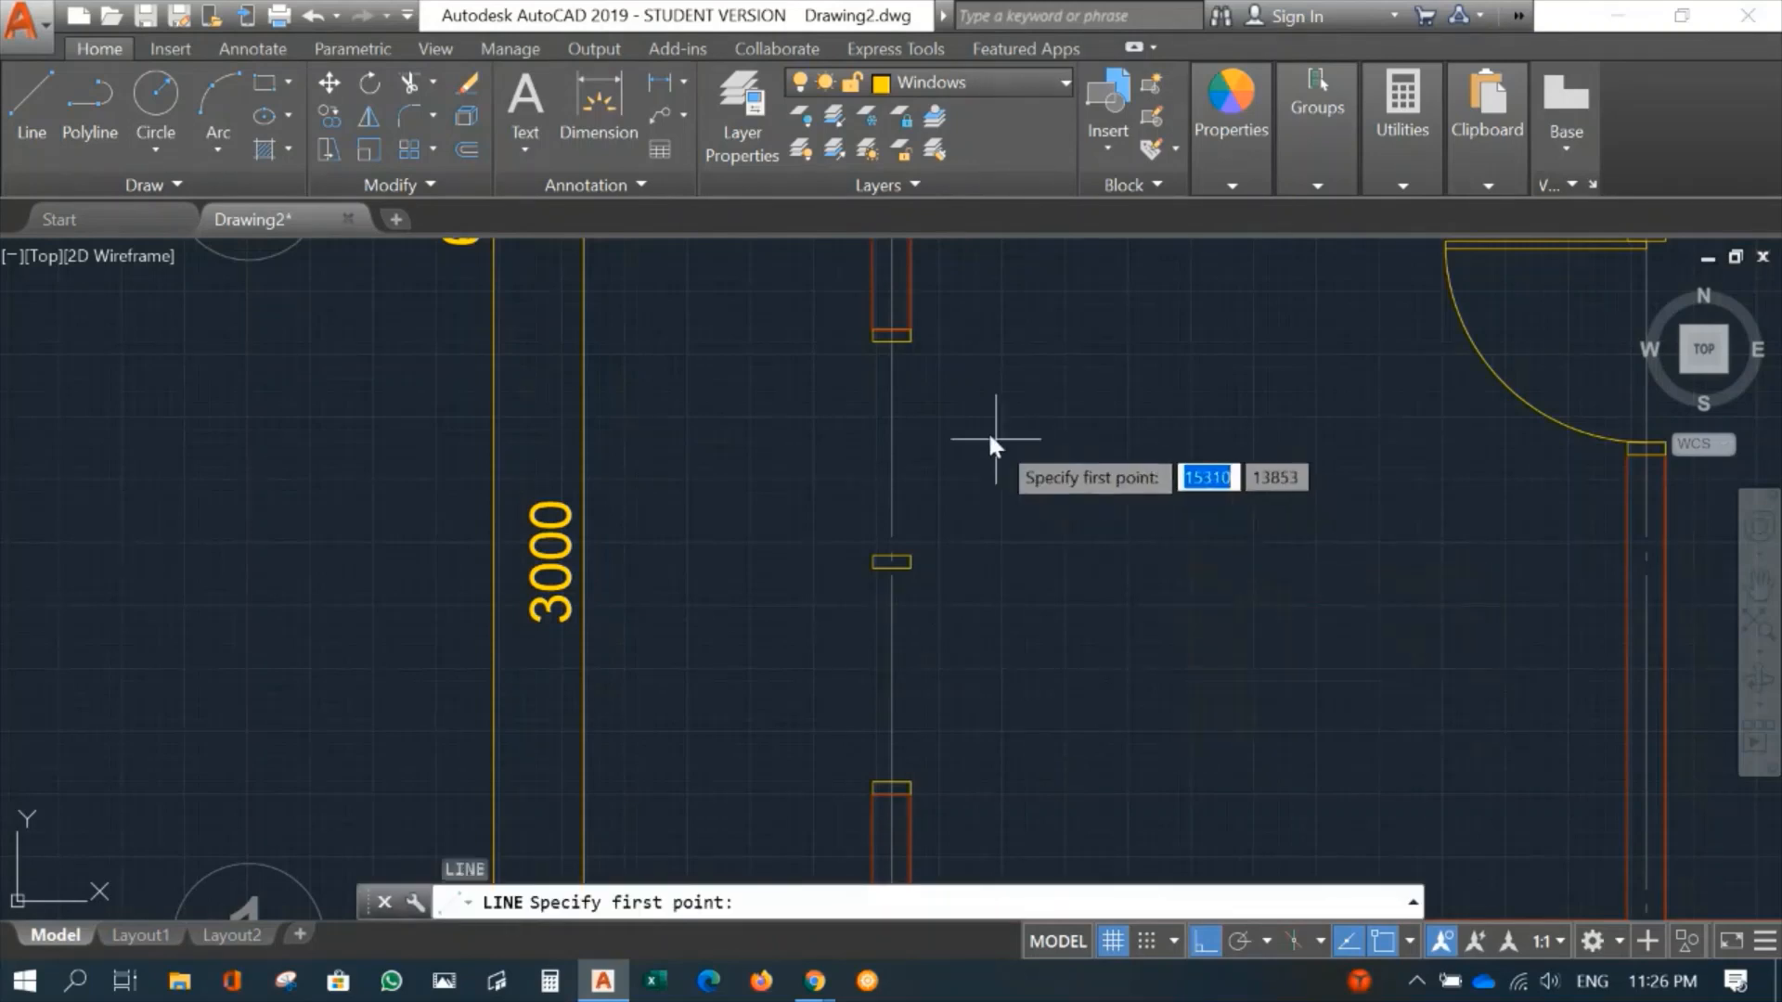
{"action": "left_click", "coordinate": [909, 338]}
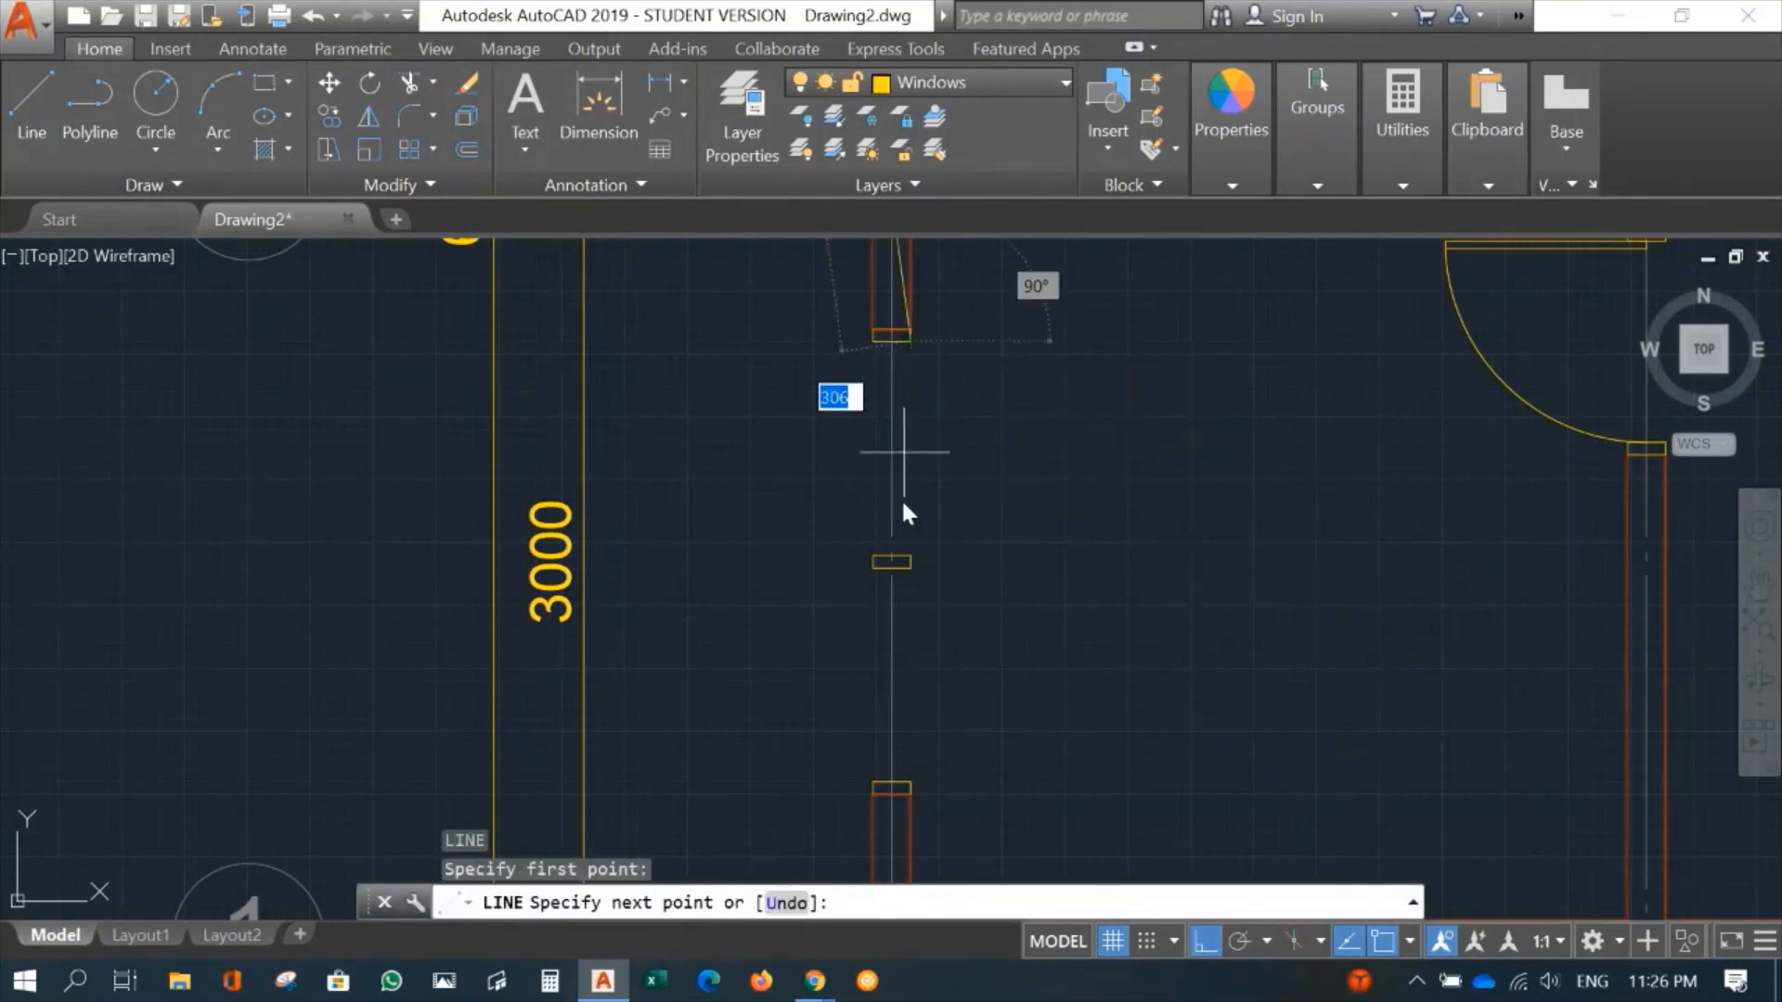
{"action": "left_click", "coordinate": [909, 784]}
{"action": "key", "text": "Return"}
Step: Draw a matching window line along the outer wall face between the uppermost and lowest frame rectangles
{"action": "key", "text": "Return"}
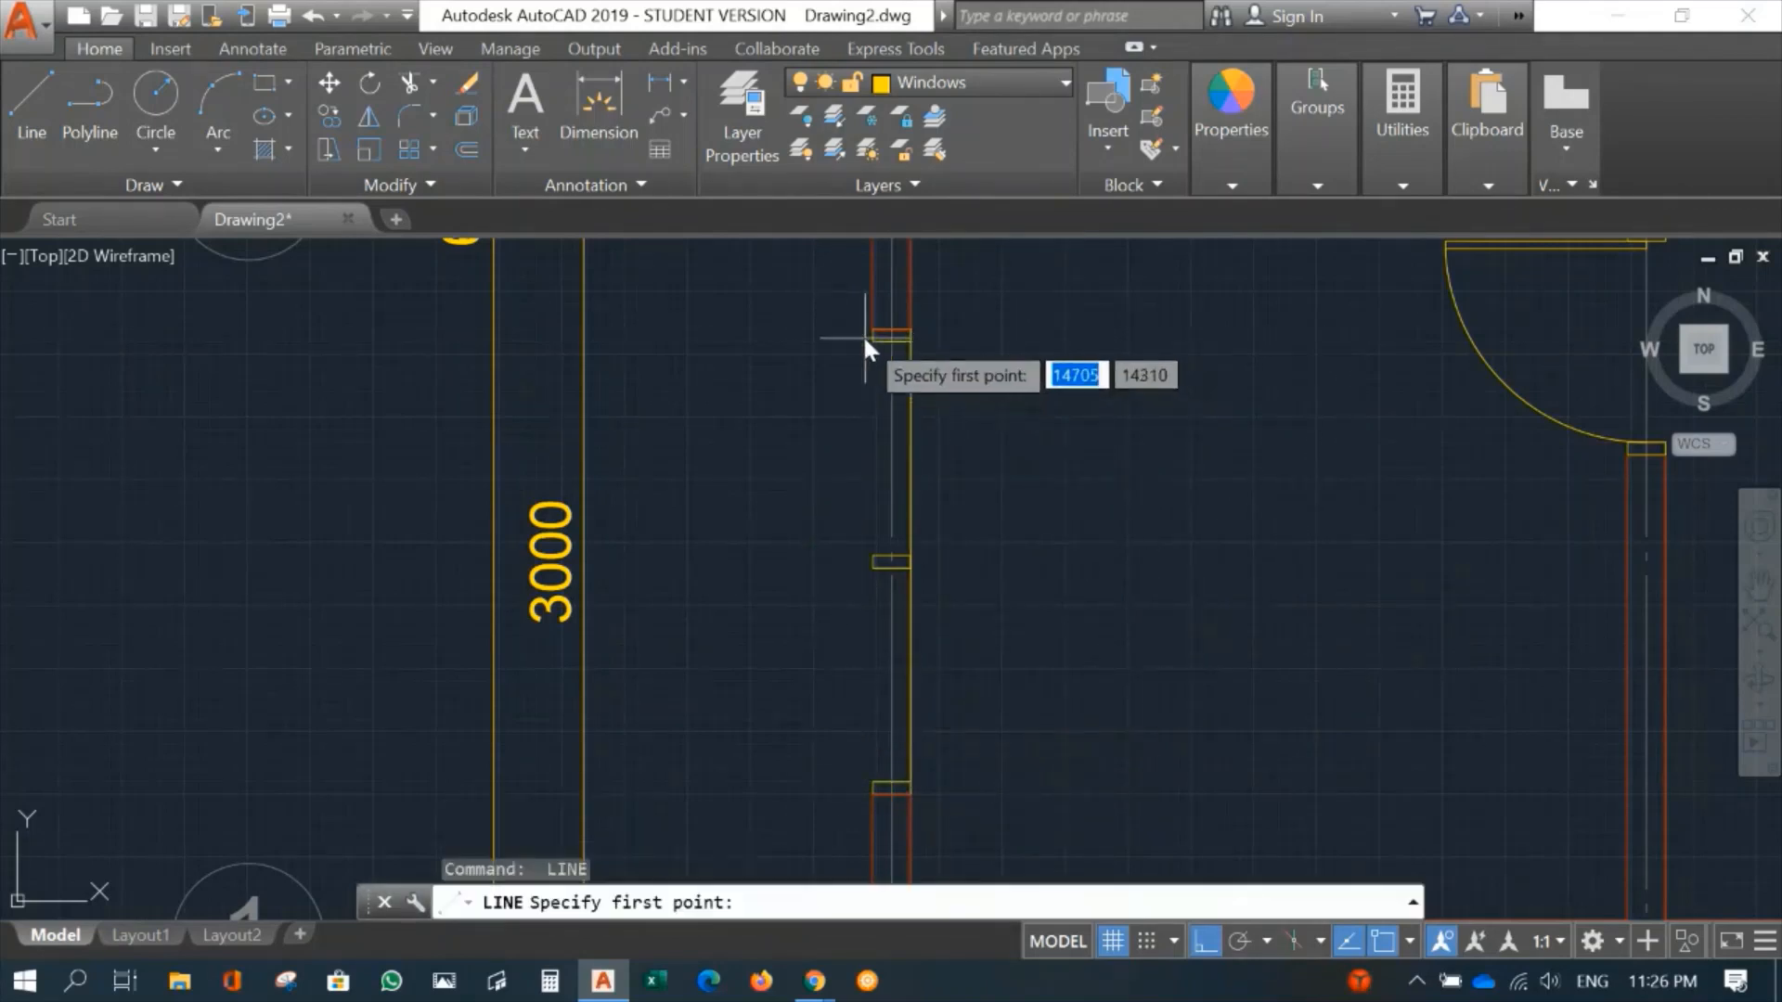
{"action": "left_click", "coordinate": [865, 336]}
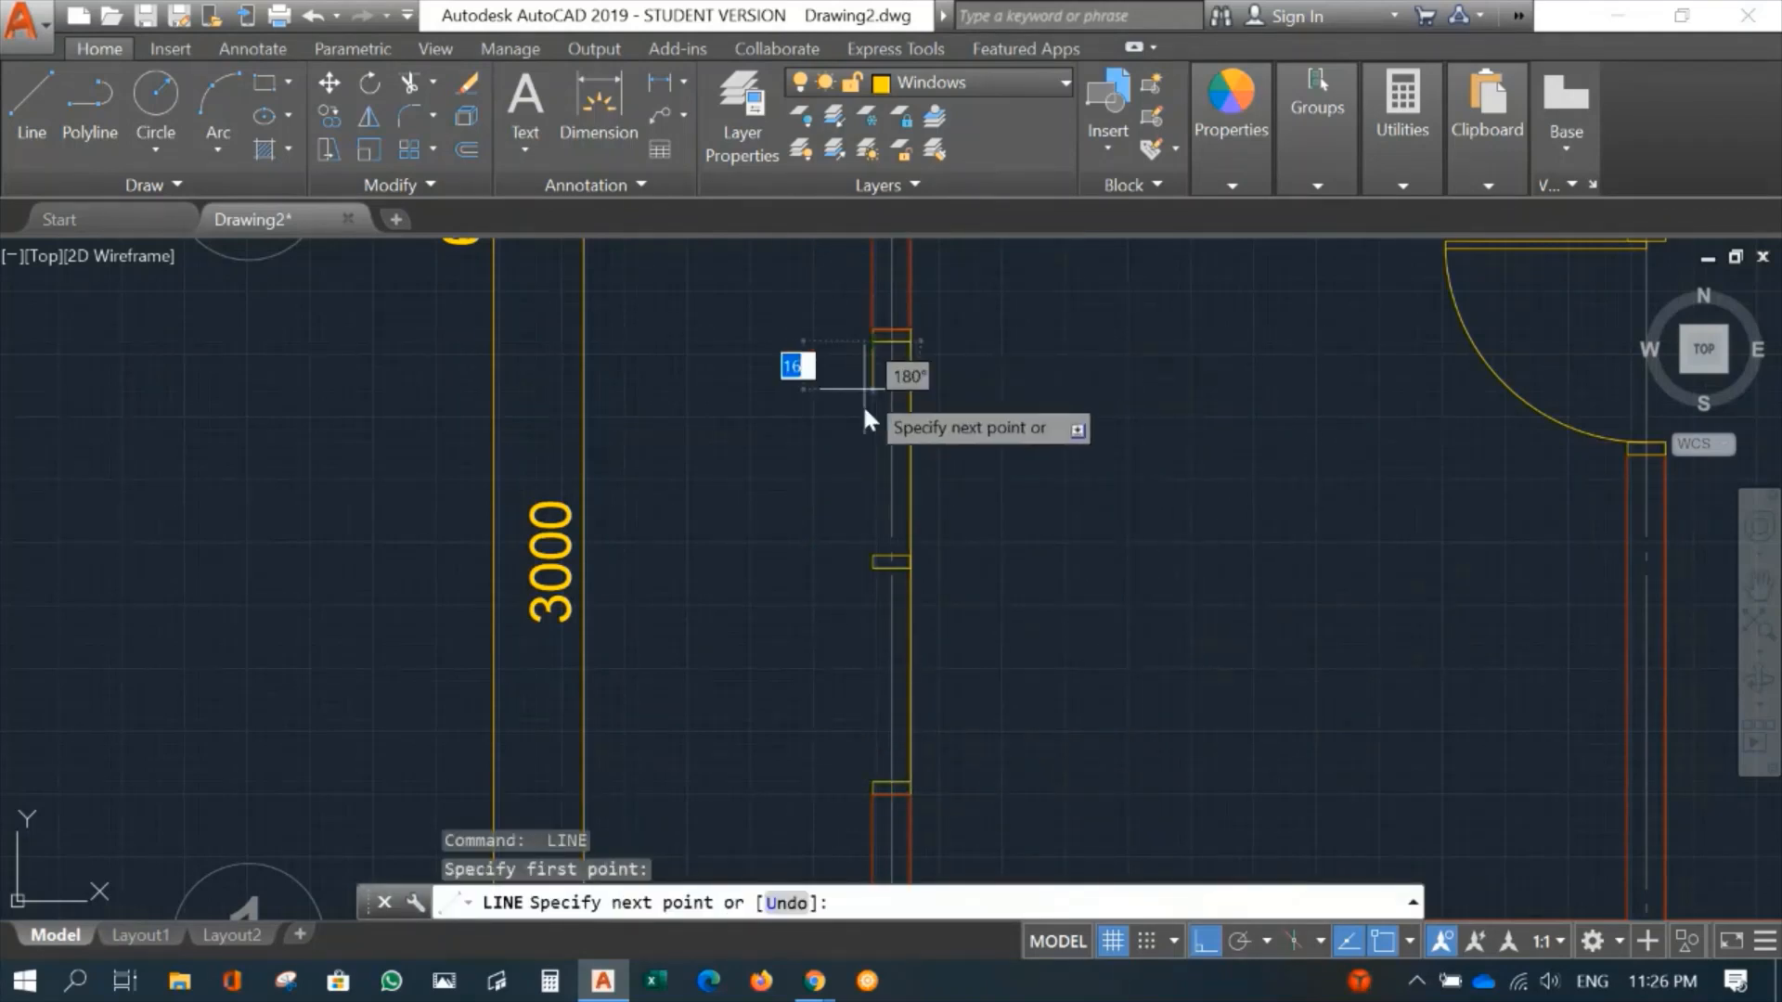
{"action": "left_click", "coordinate": [870, 784]}
{"action": "key", "text": "Return"}
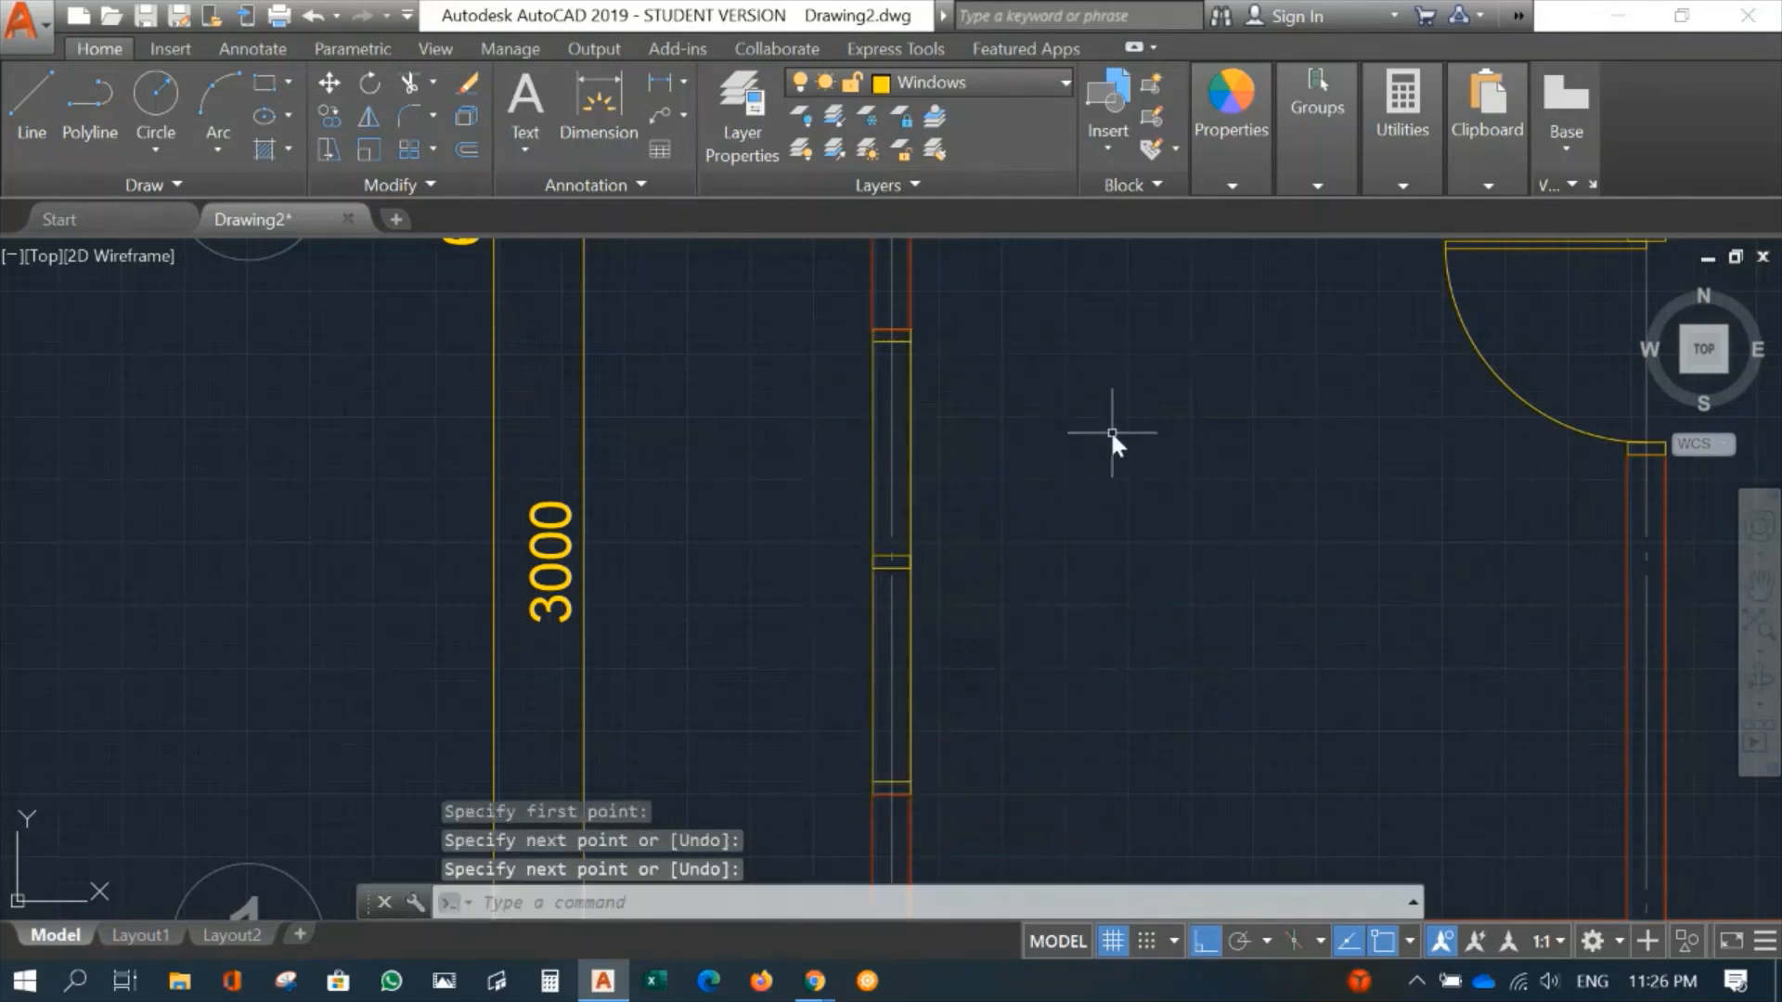
Step: Change the color of the two vertical window lines to White
{"action": "left_click", "coordinate": [870, 475]}
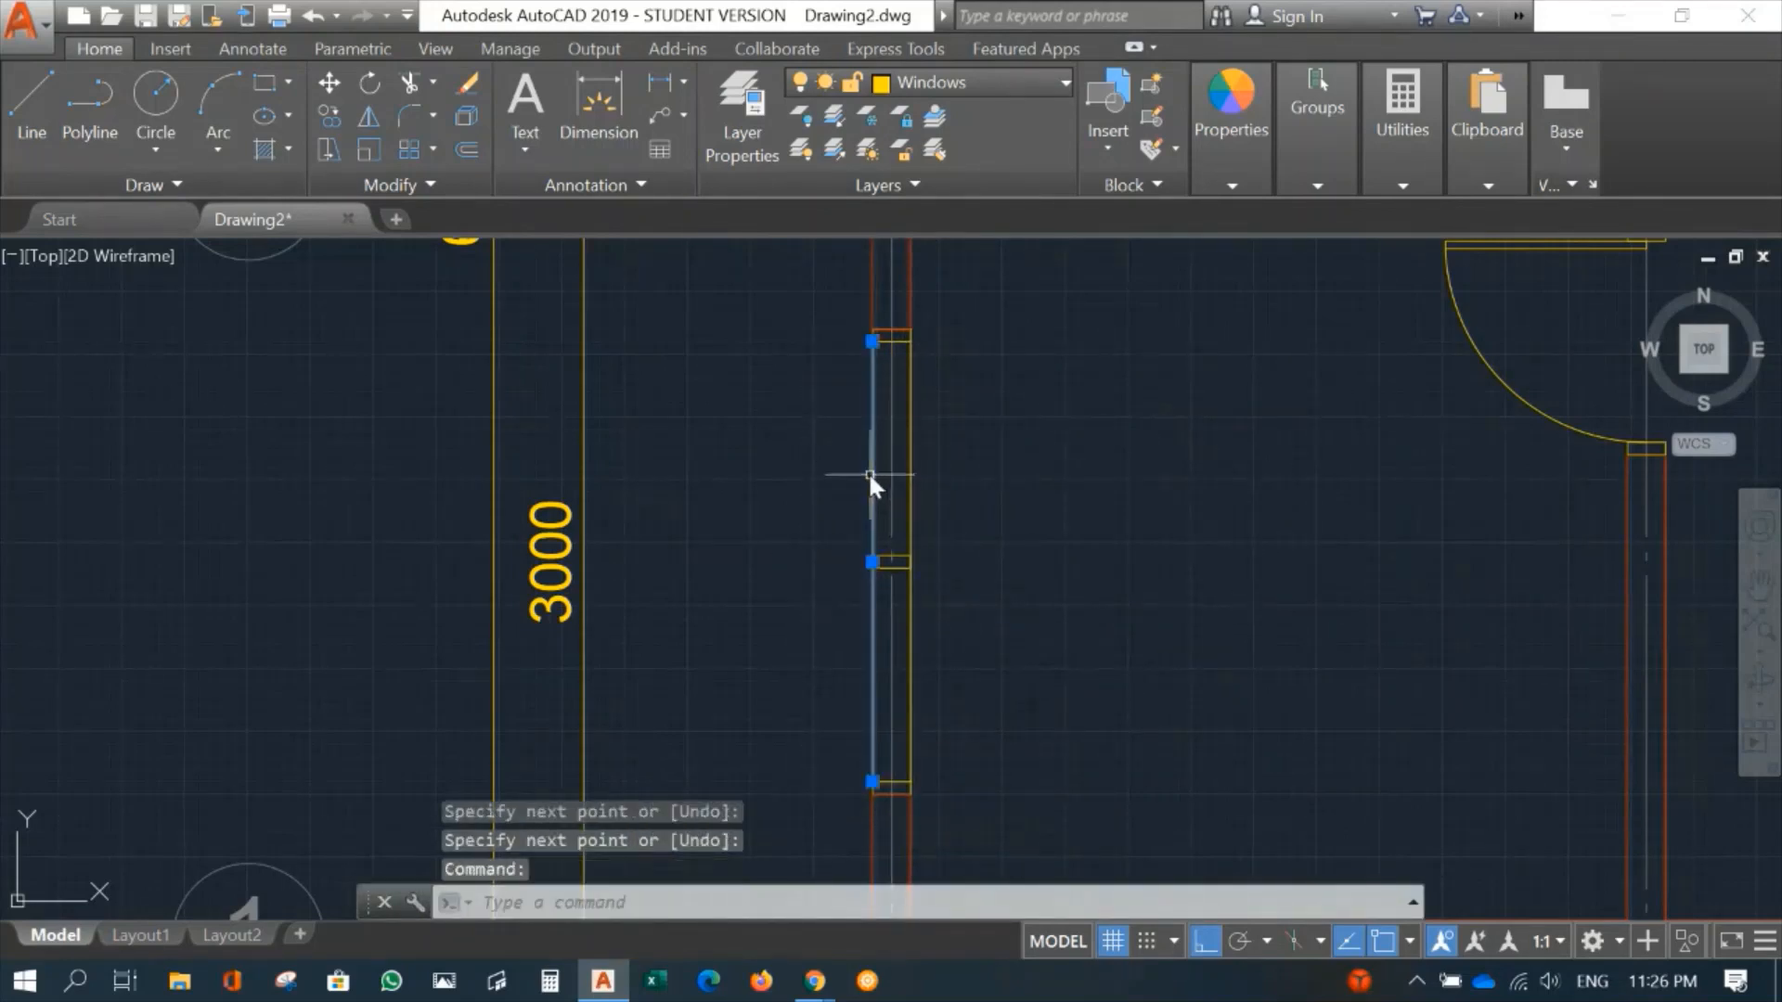
{"action": "left_click", "coordinate": [910, 466]}
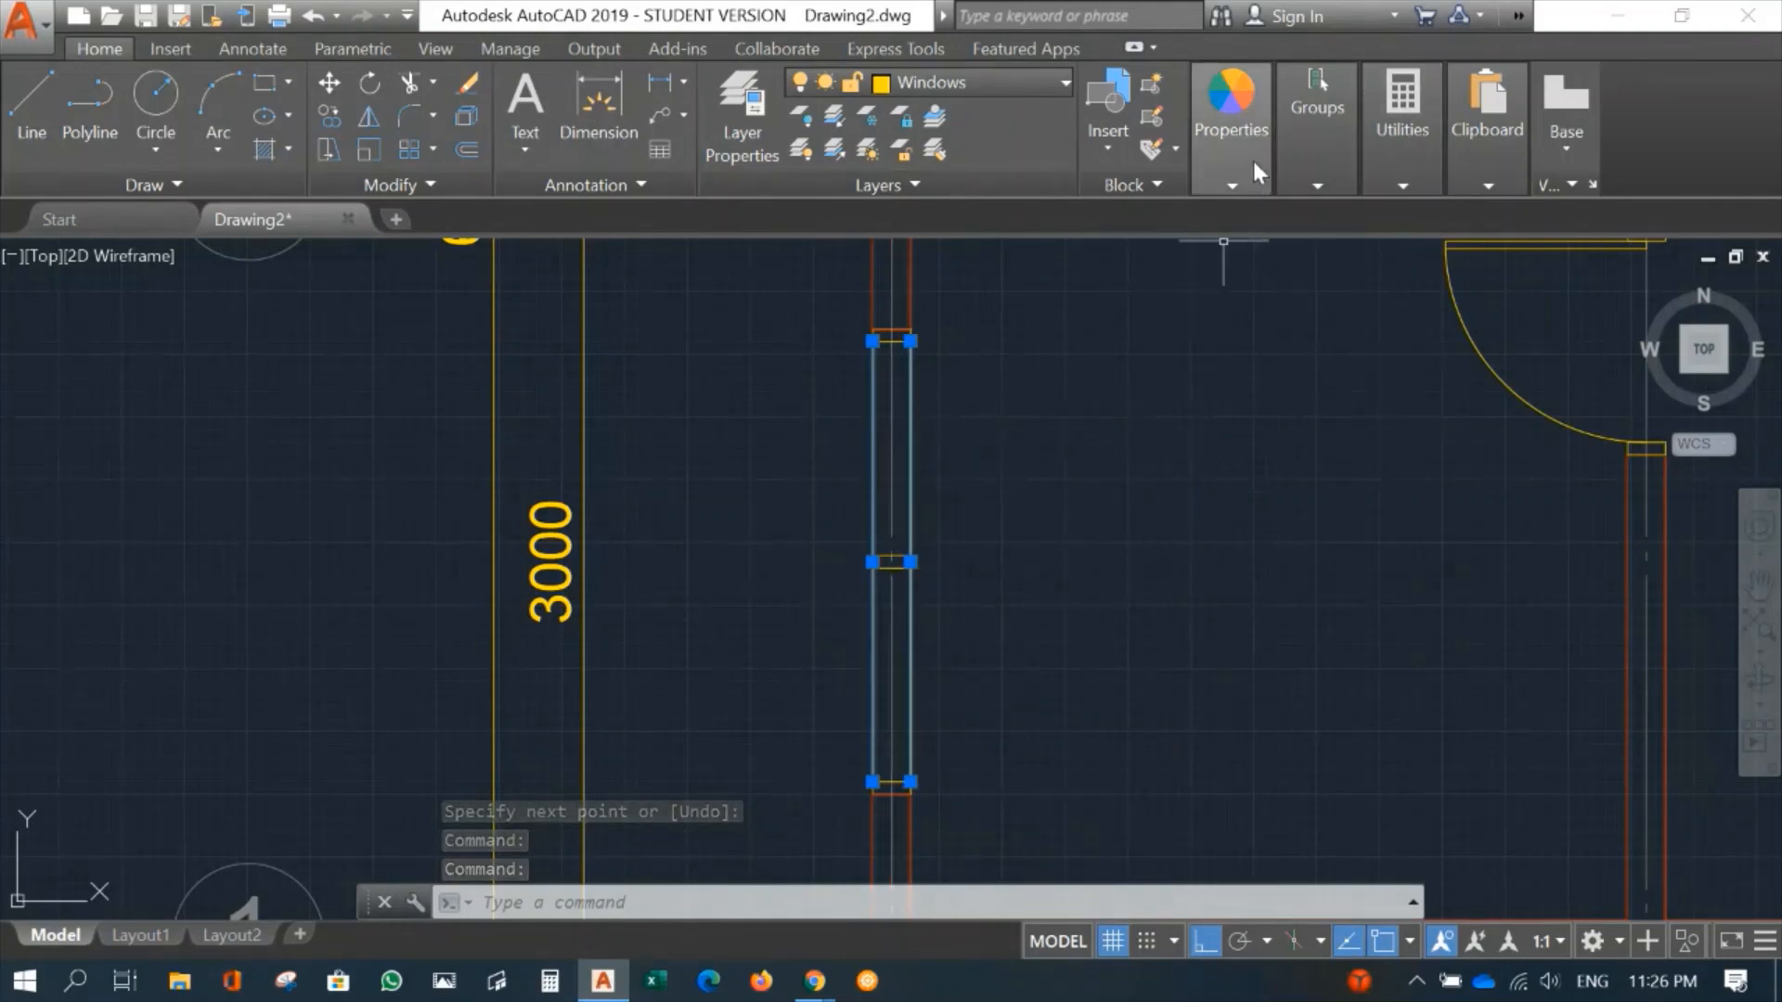
{"action": "left_click", "coordinate": [1229, 182]}
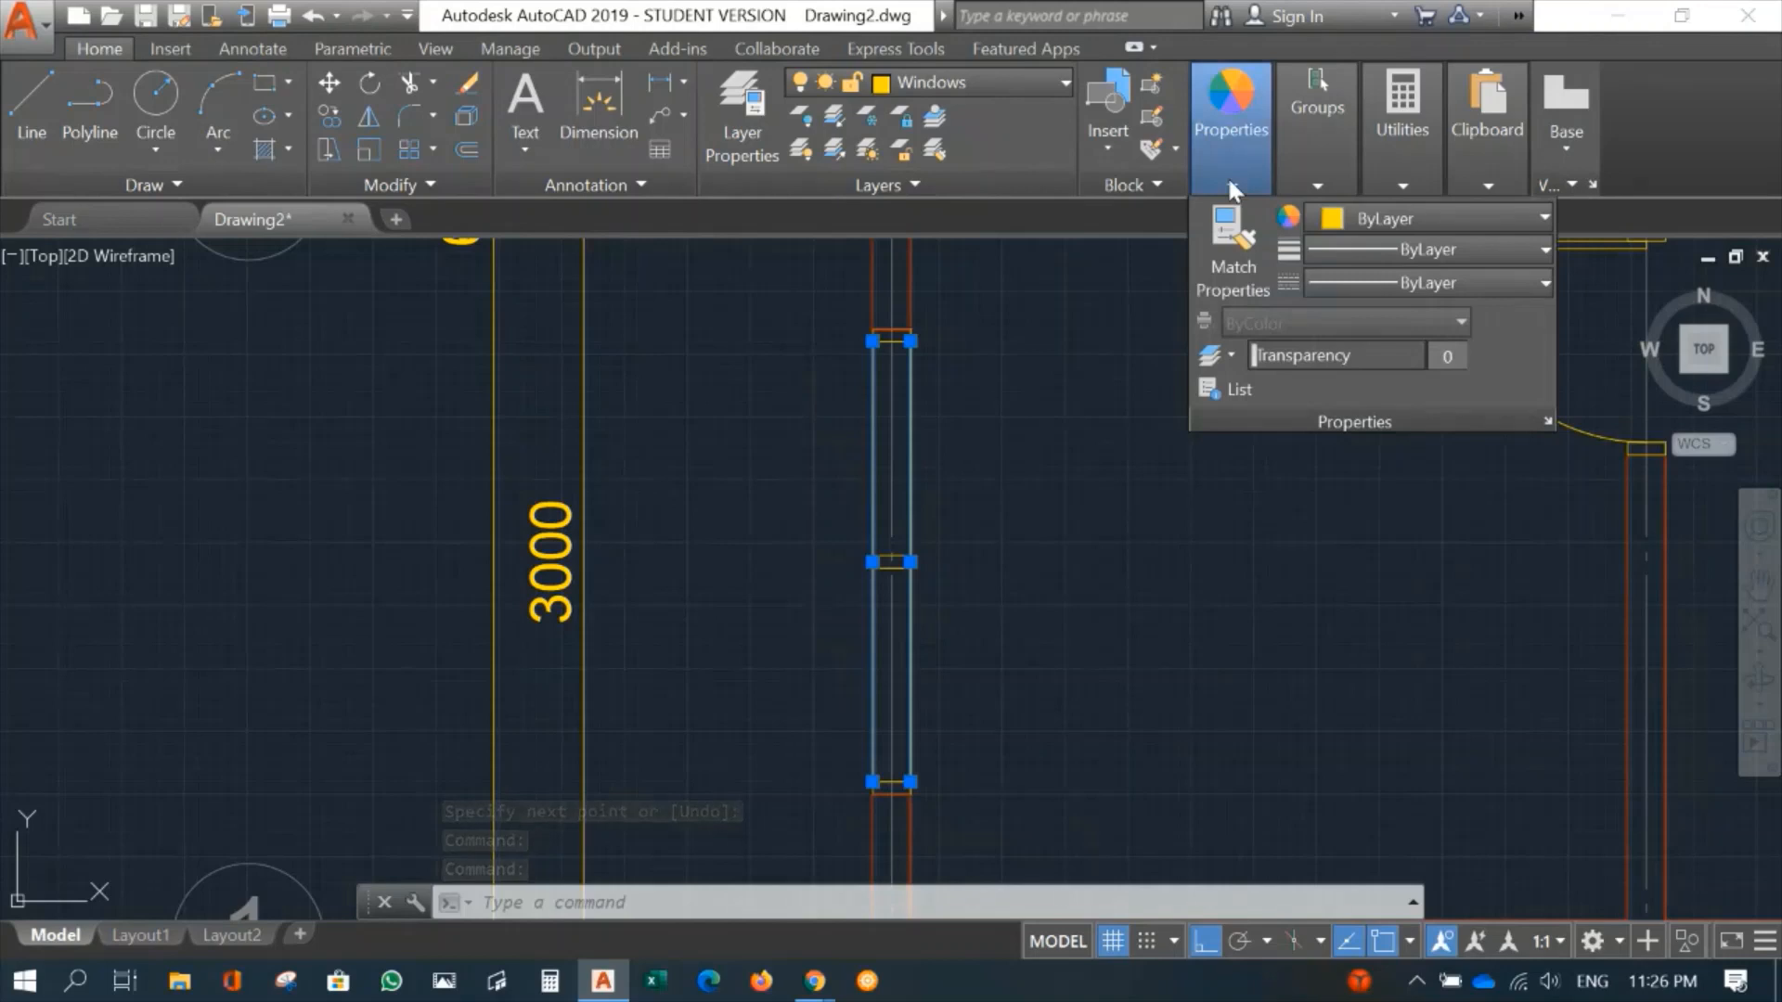
{"action": "left_click", "coordinate": [1468, 221]}
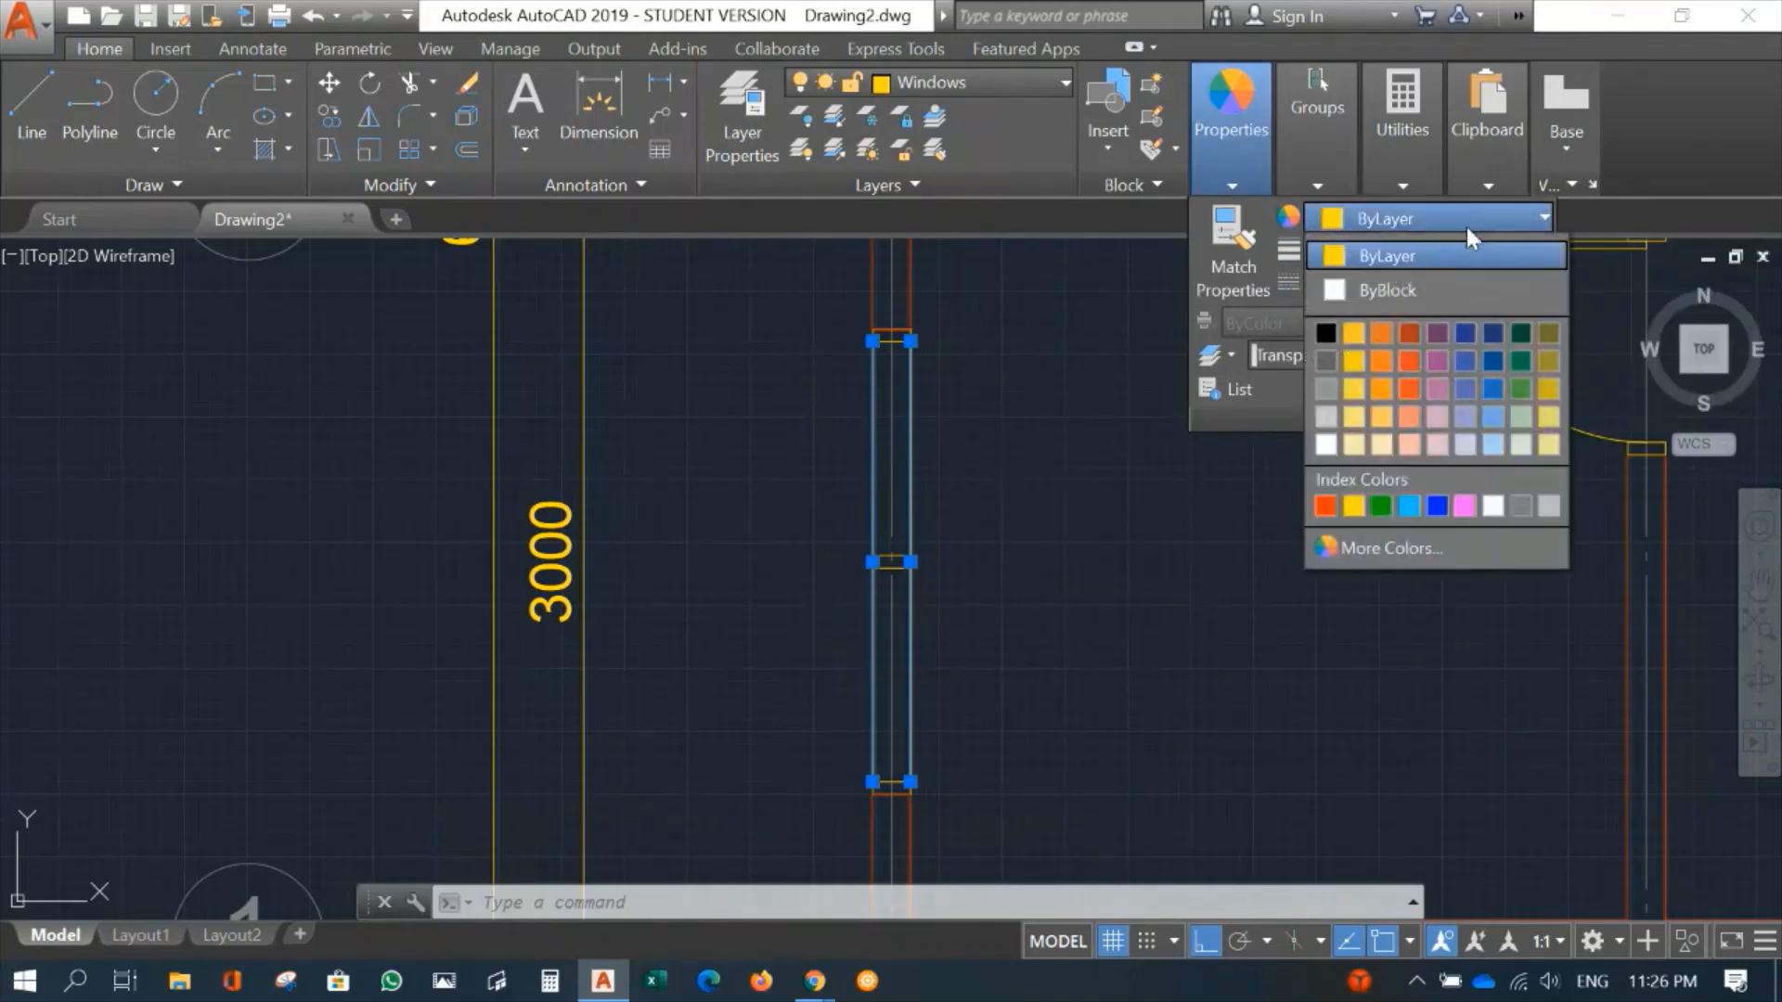
{"action": "left_click", "coordinate": [1492, 506]}
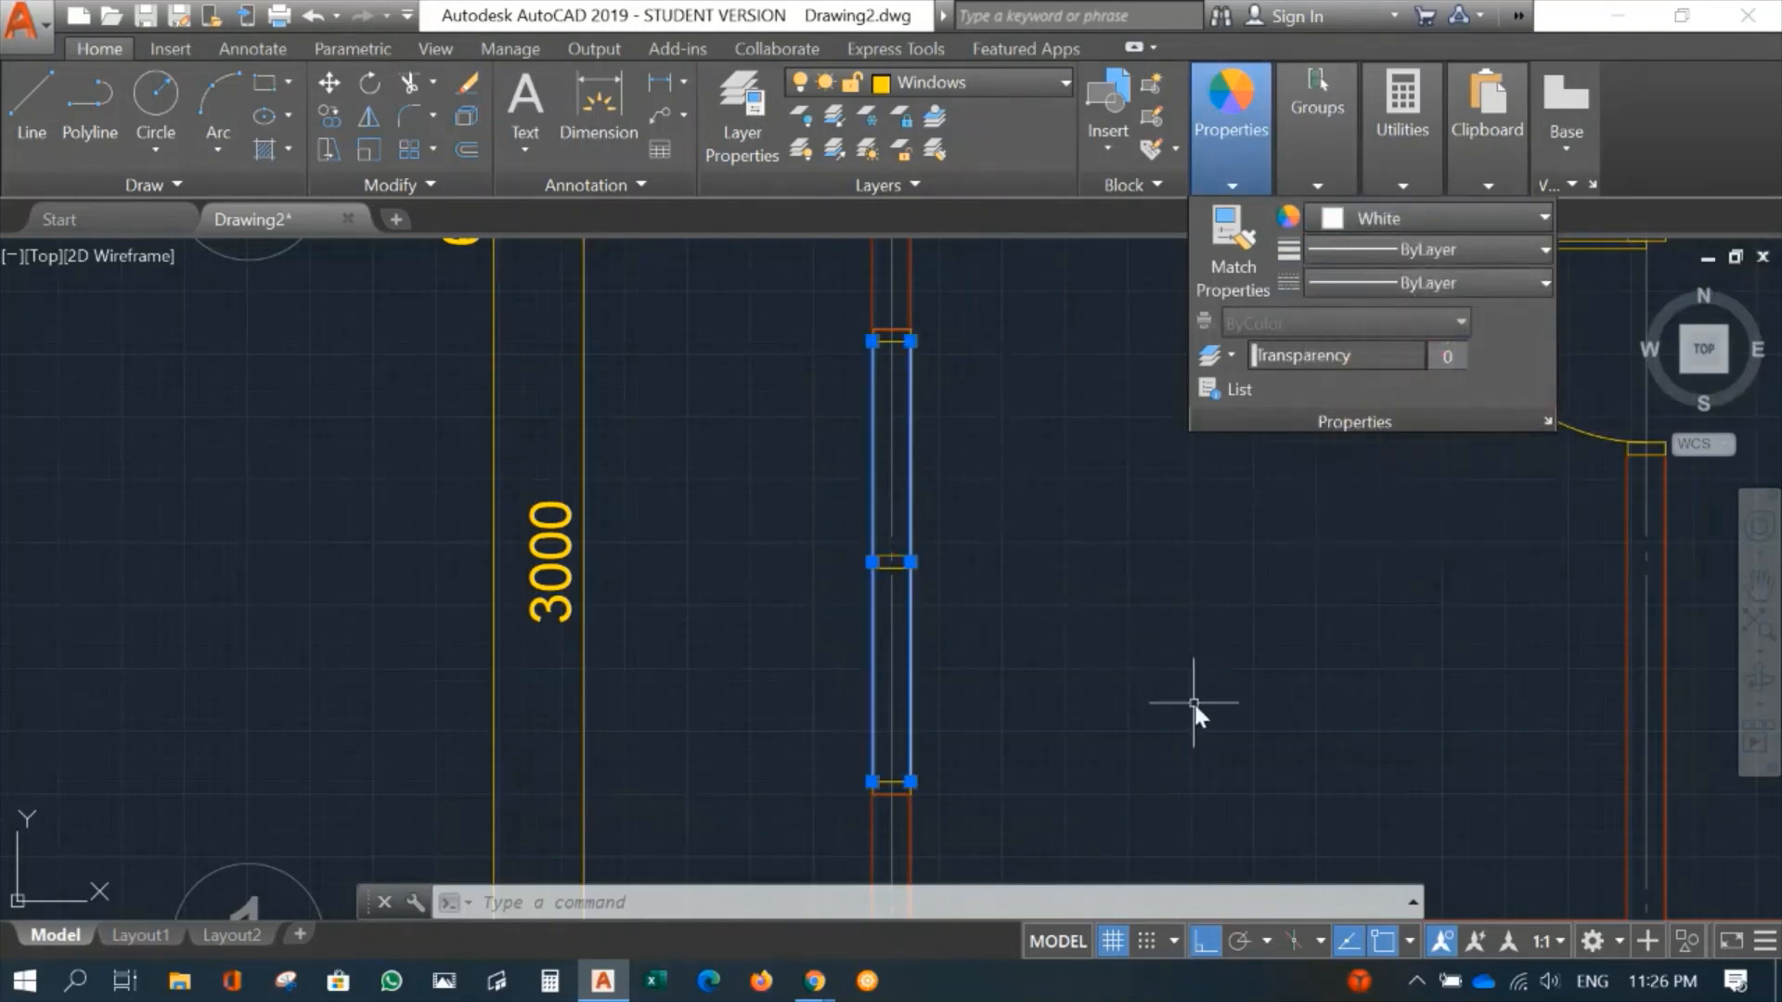
{"action": "key", "text": "Escape"}
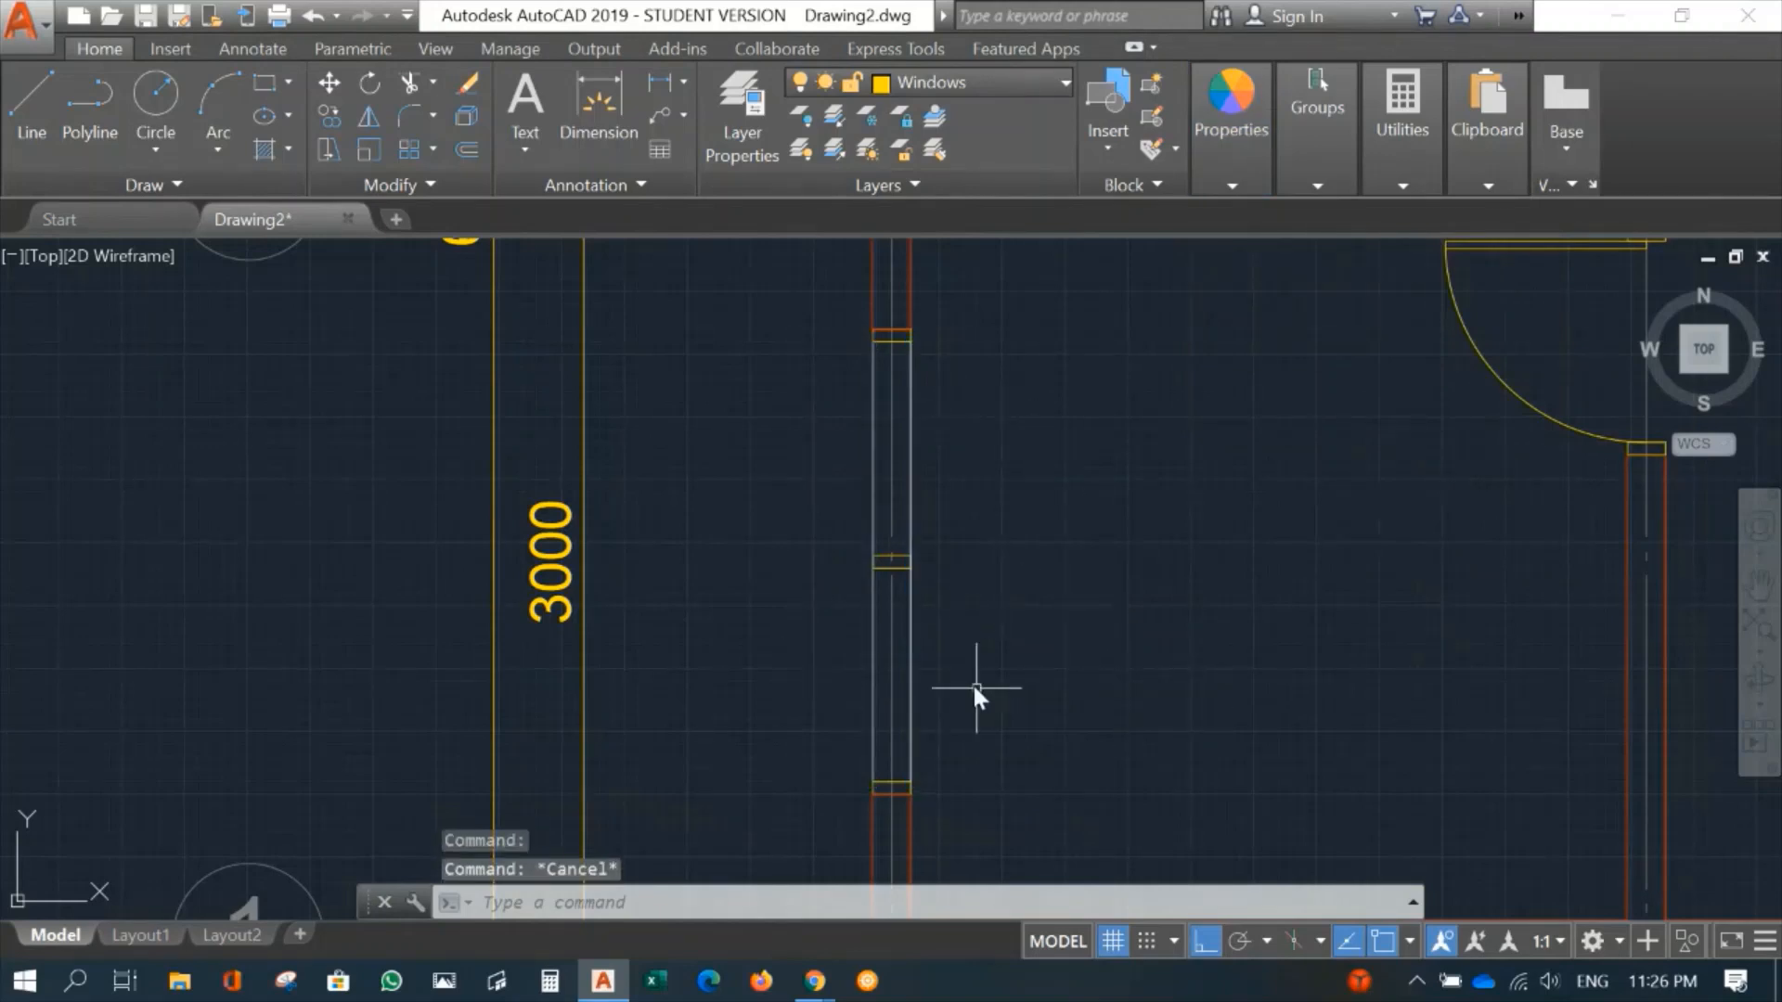
{"action": "scroll", "coordinate": [960, 614], "scroll_direction": "up", "scroll_amount": 4}
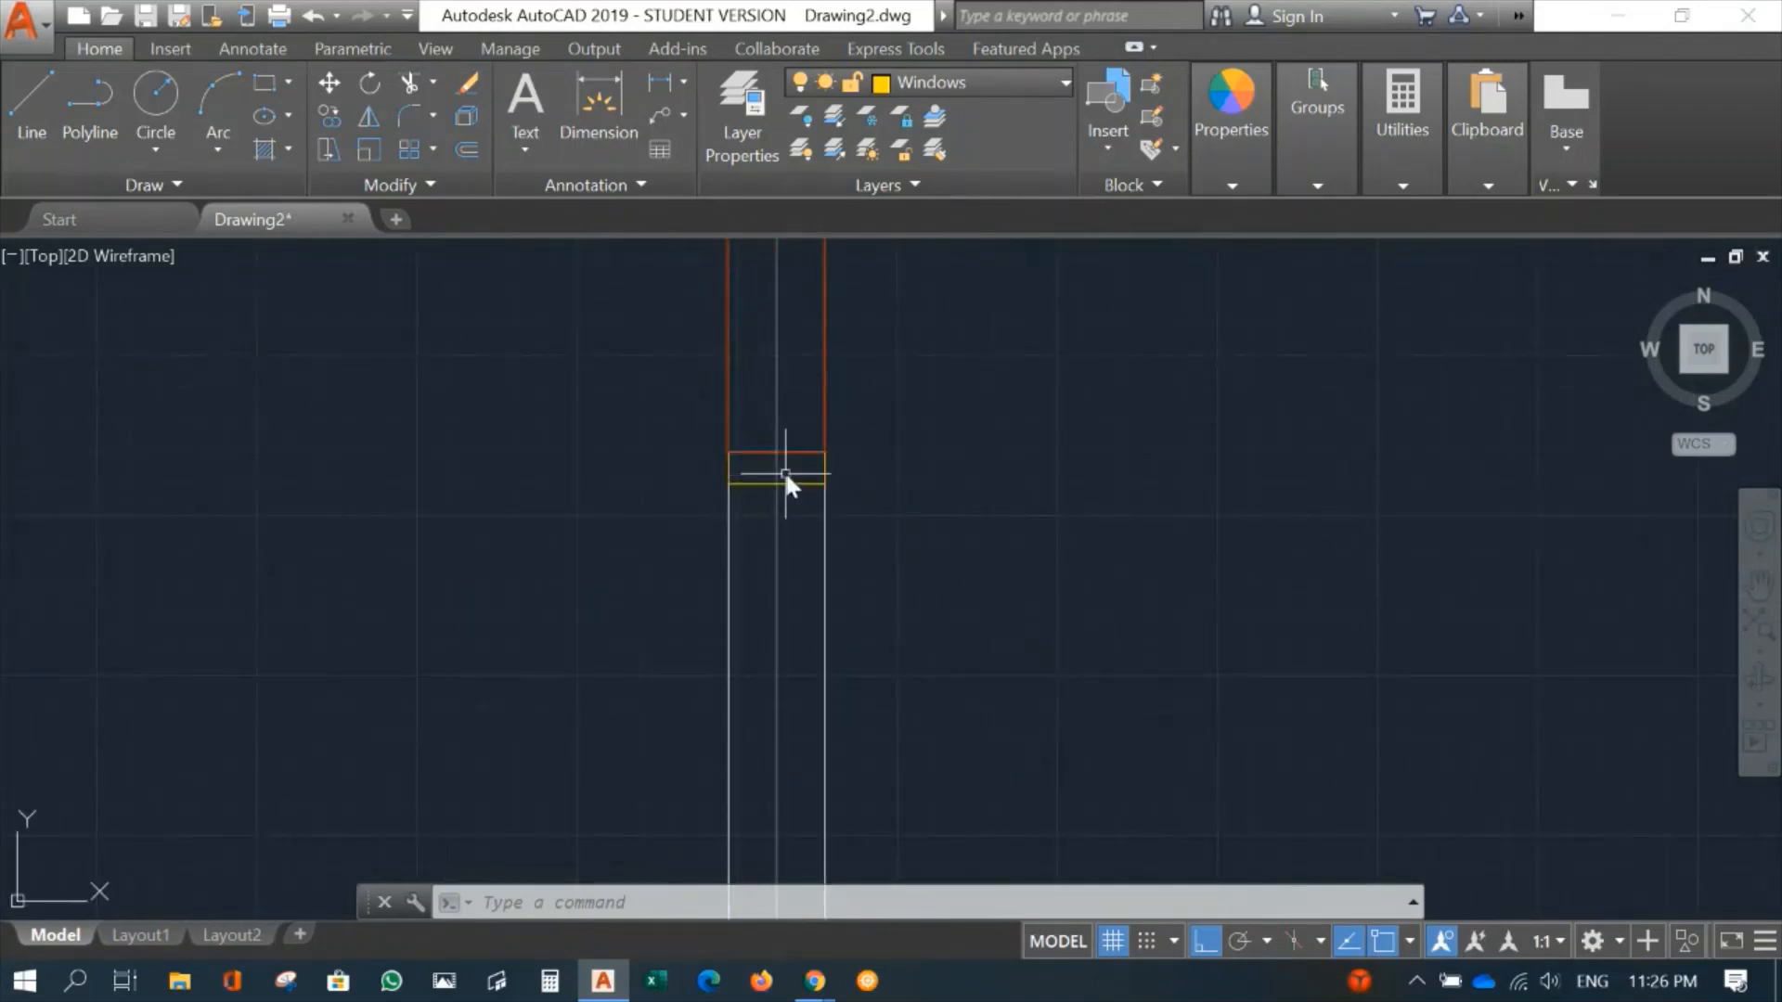
{"action": "scroll", "coordinate": [1047, 692], "scroll_direction": "down", "scroll_amount": 8}
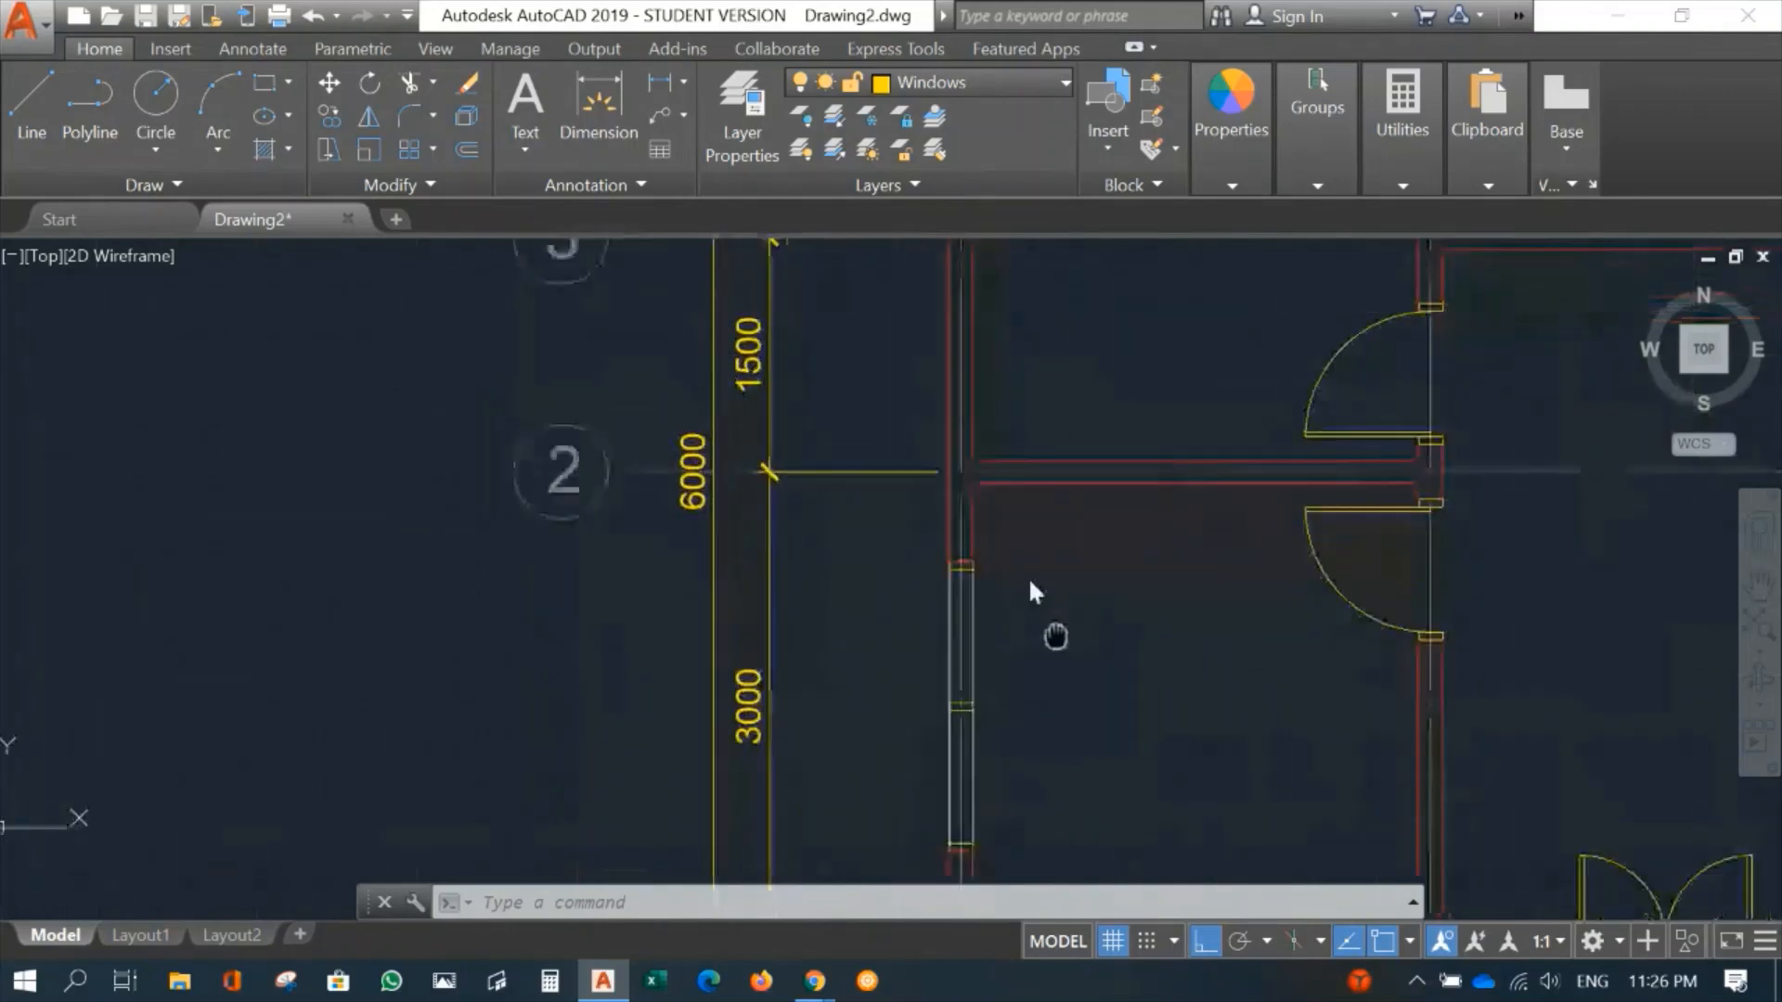
Step: Offset the grid A centerline 15 to each side within the window opening
{"action": "middle_click_drag", "start_coordinate": [1030, 582], "coordinate": [919, 552]}
{"action": "scroll", "coordinate": [963, 529], "scroll_direction": "up", "scroll_amount": 2}
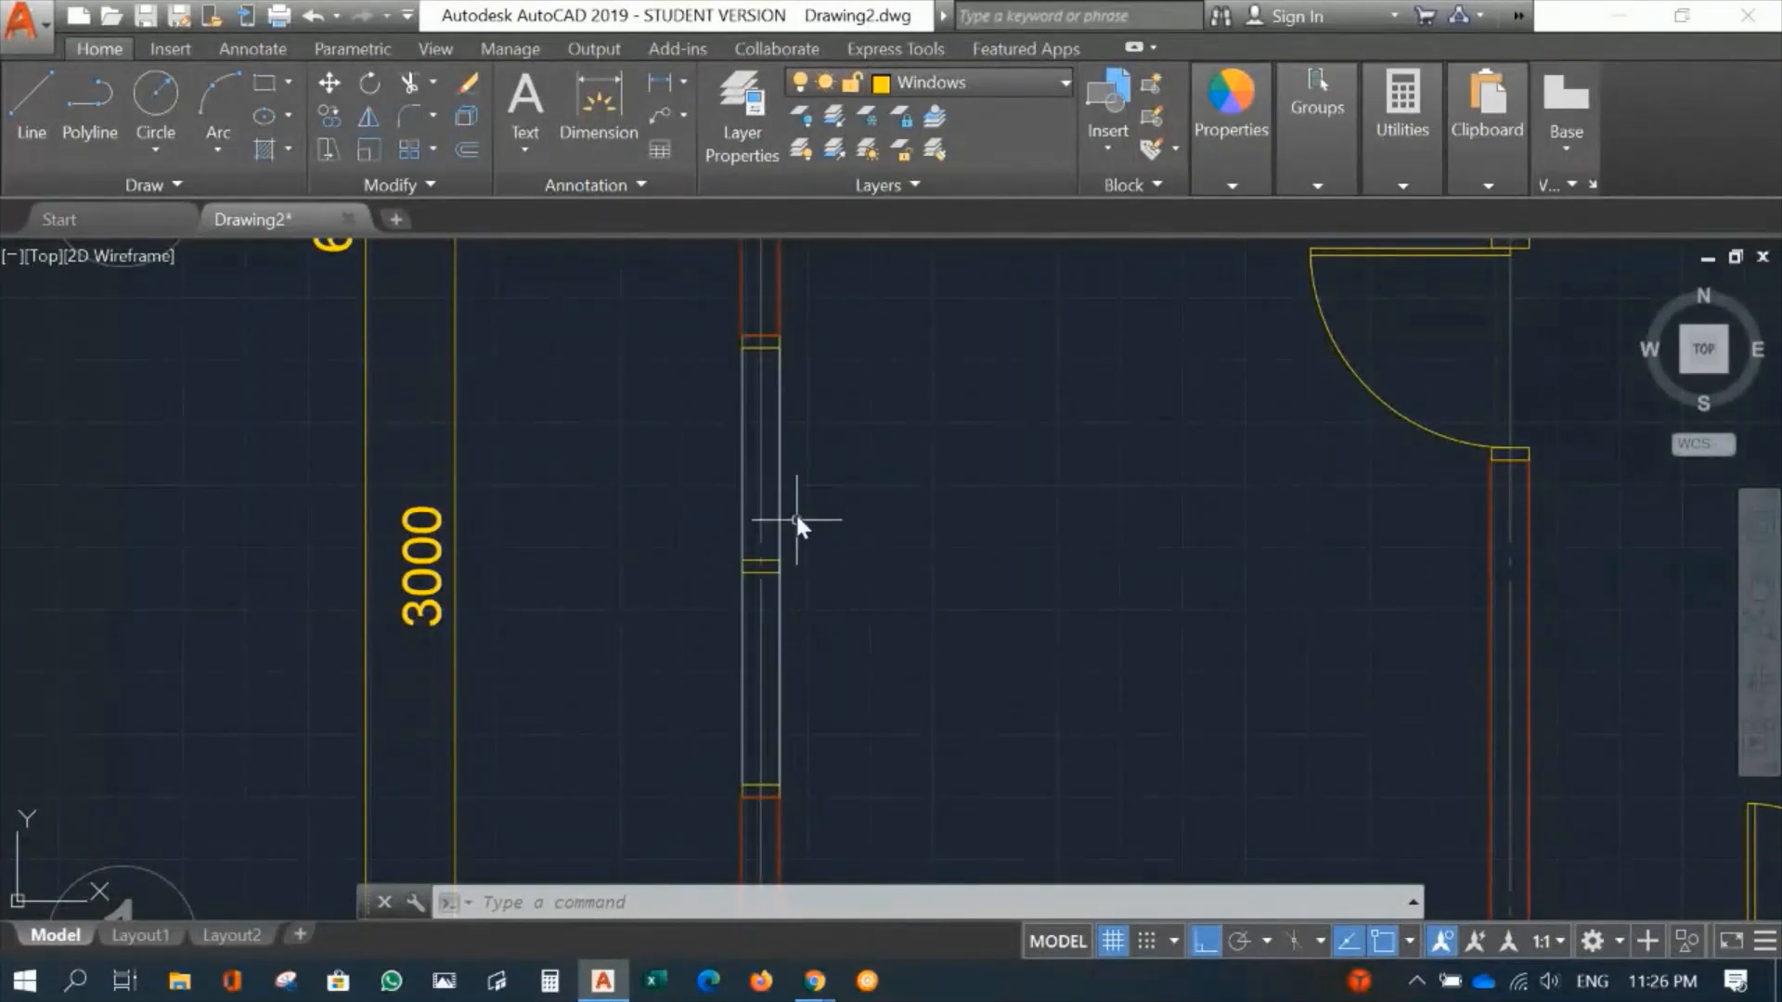
{"action": "scroll", "coordinate": [790, 512], "scroll_direction": "up", "scroll_amount": 4}
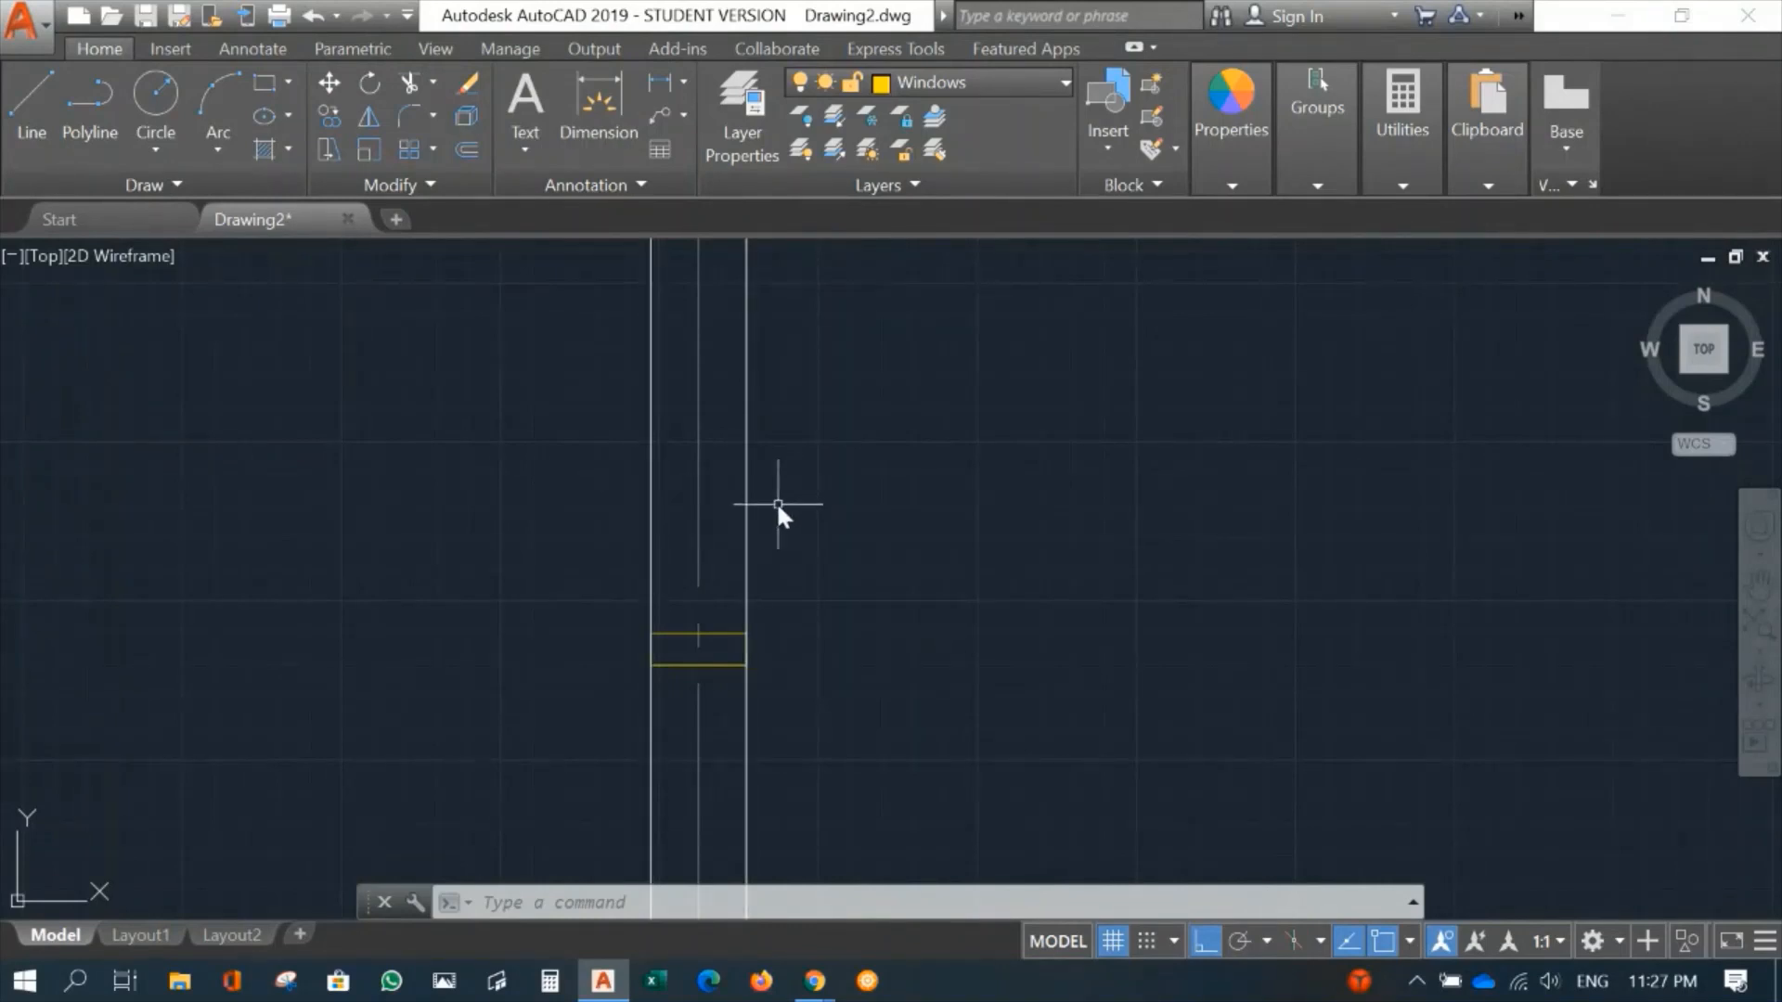
{"action": "scroll", "coordinate": [752, 525], "scroll_direction": "down", "scroll_amount": 4}
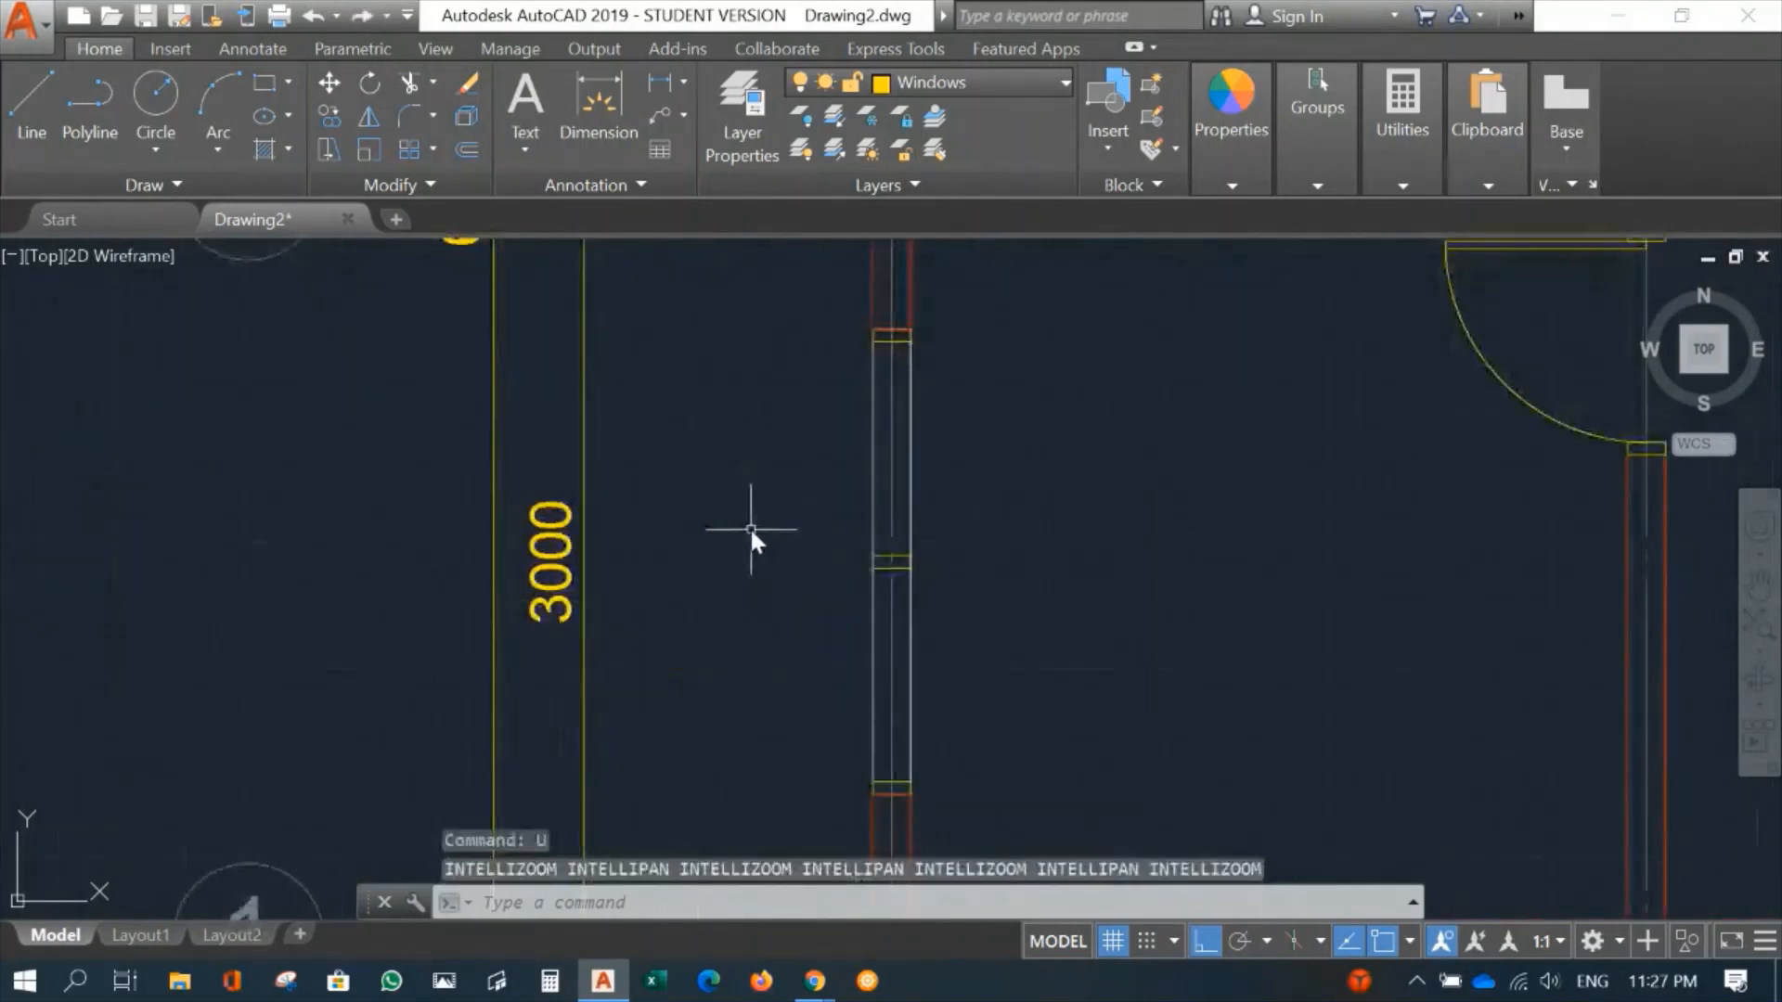
{"action": "type", "text": "15"}
{"action": "key", "text": "Return"}
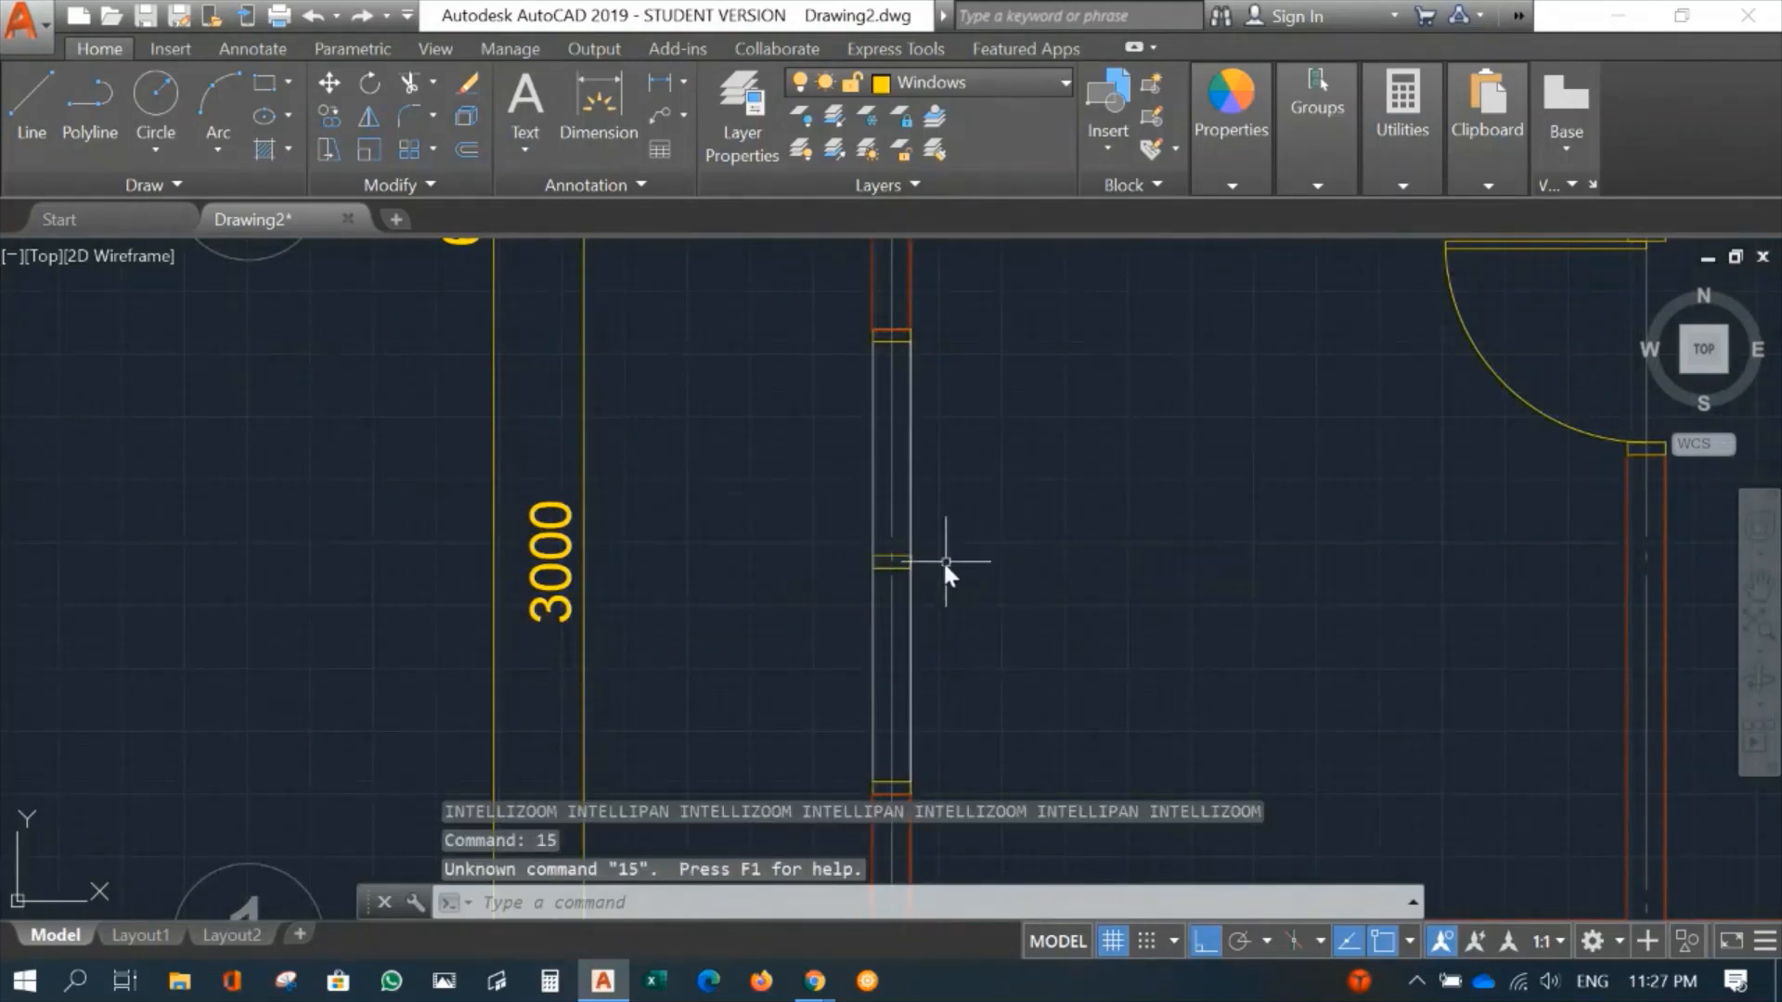
{"action": "type", "text": "o"}
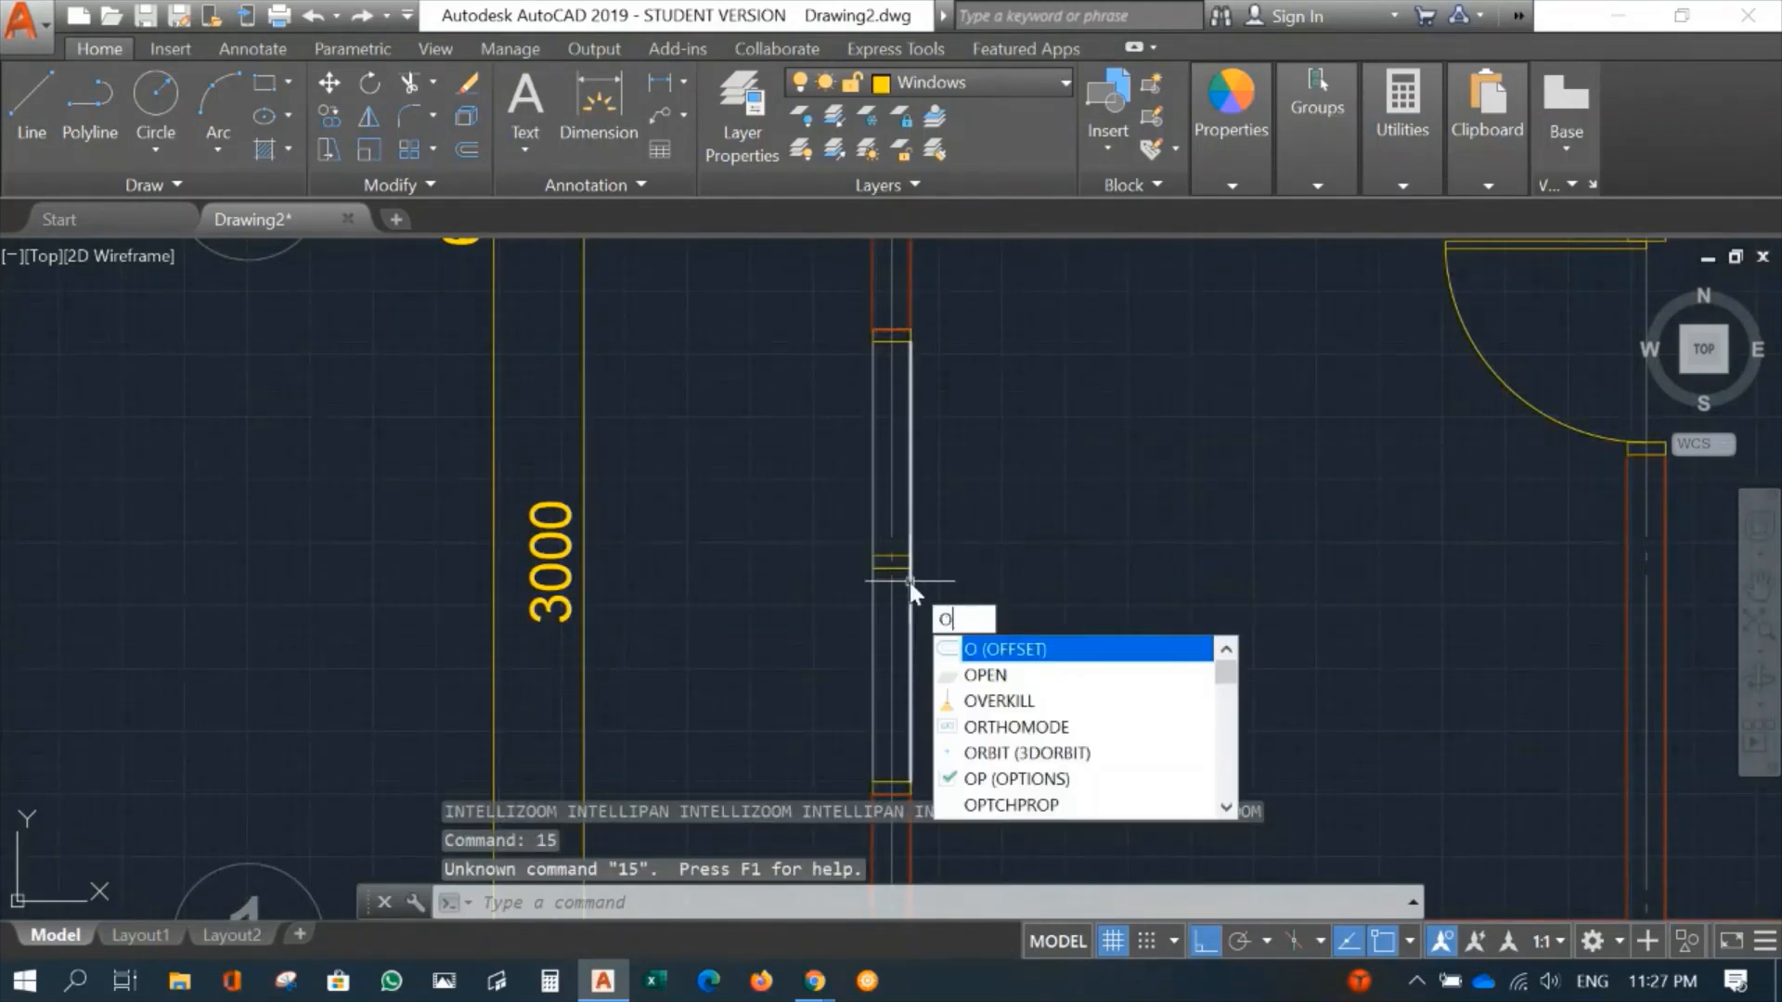
{"action": "key", "text": "Return"}
{"action": "type", "text": "15"}
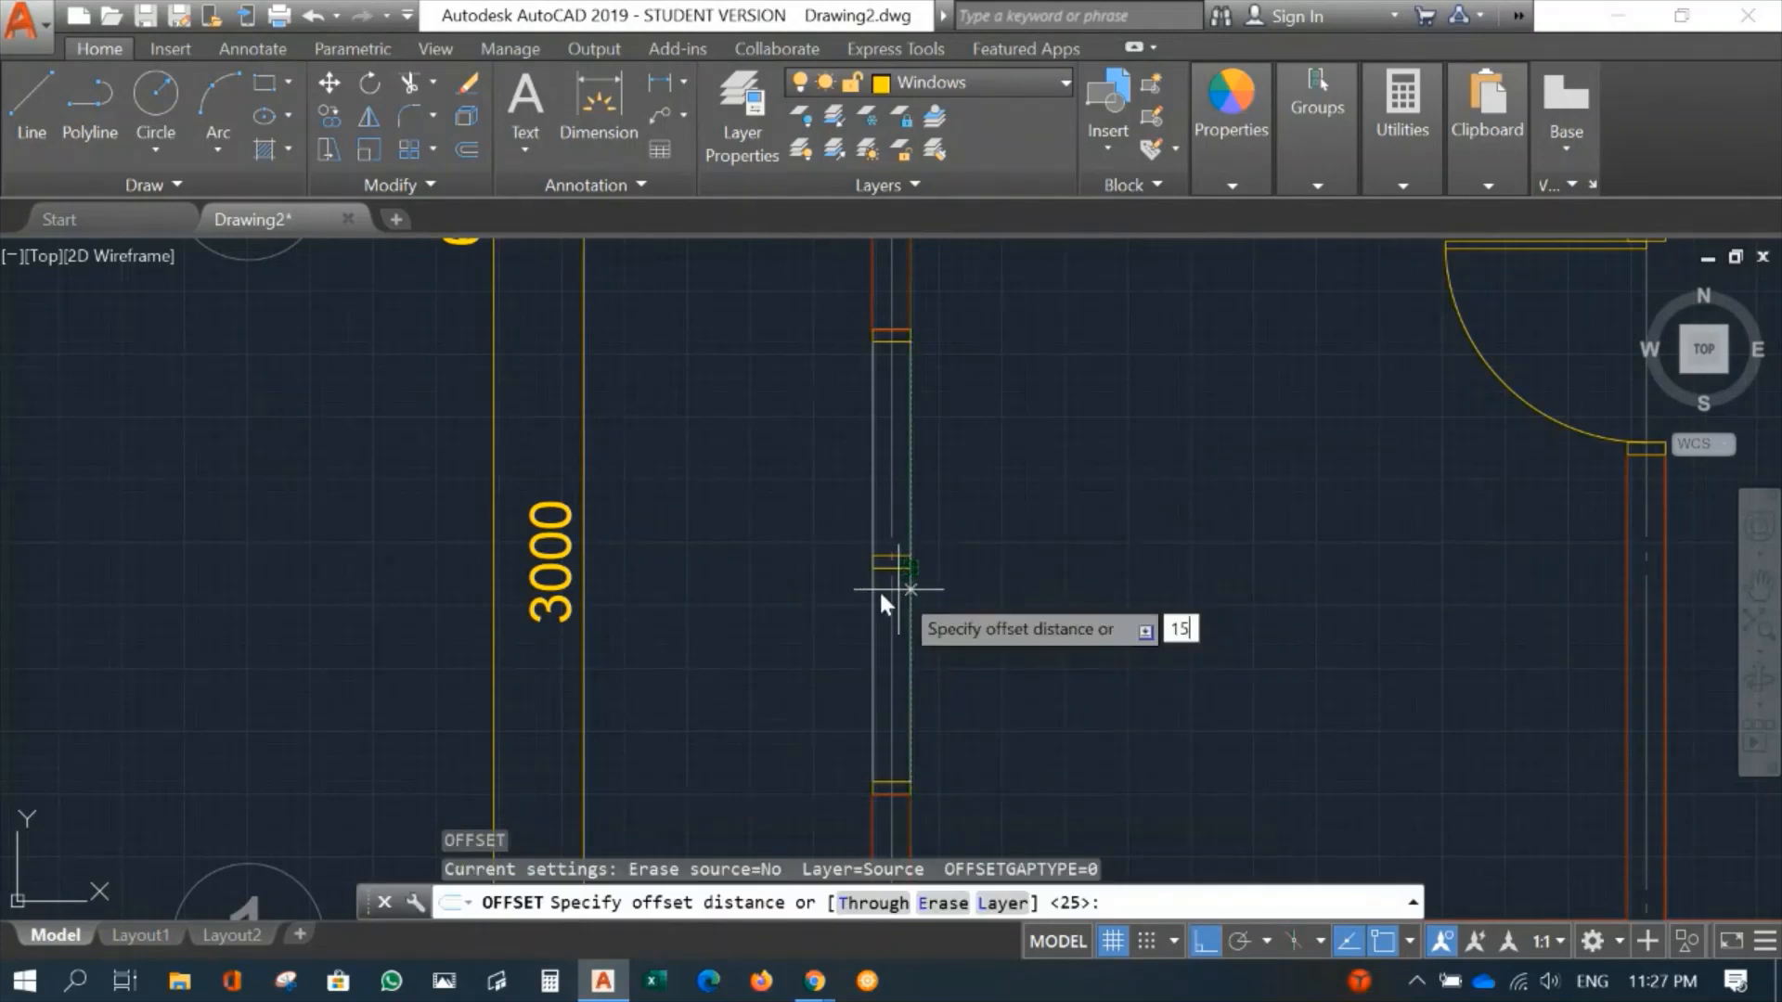
{"action": "key", "text": "Return"}
{"action": "scroll", "coordinate": [898, 522], "scroll_direction": "up", "scroll_amount": 4}
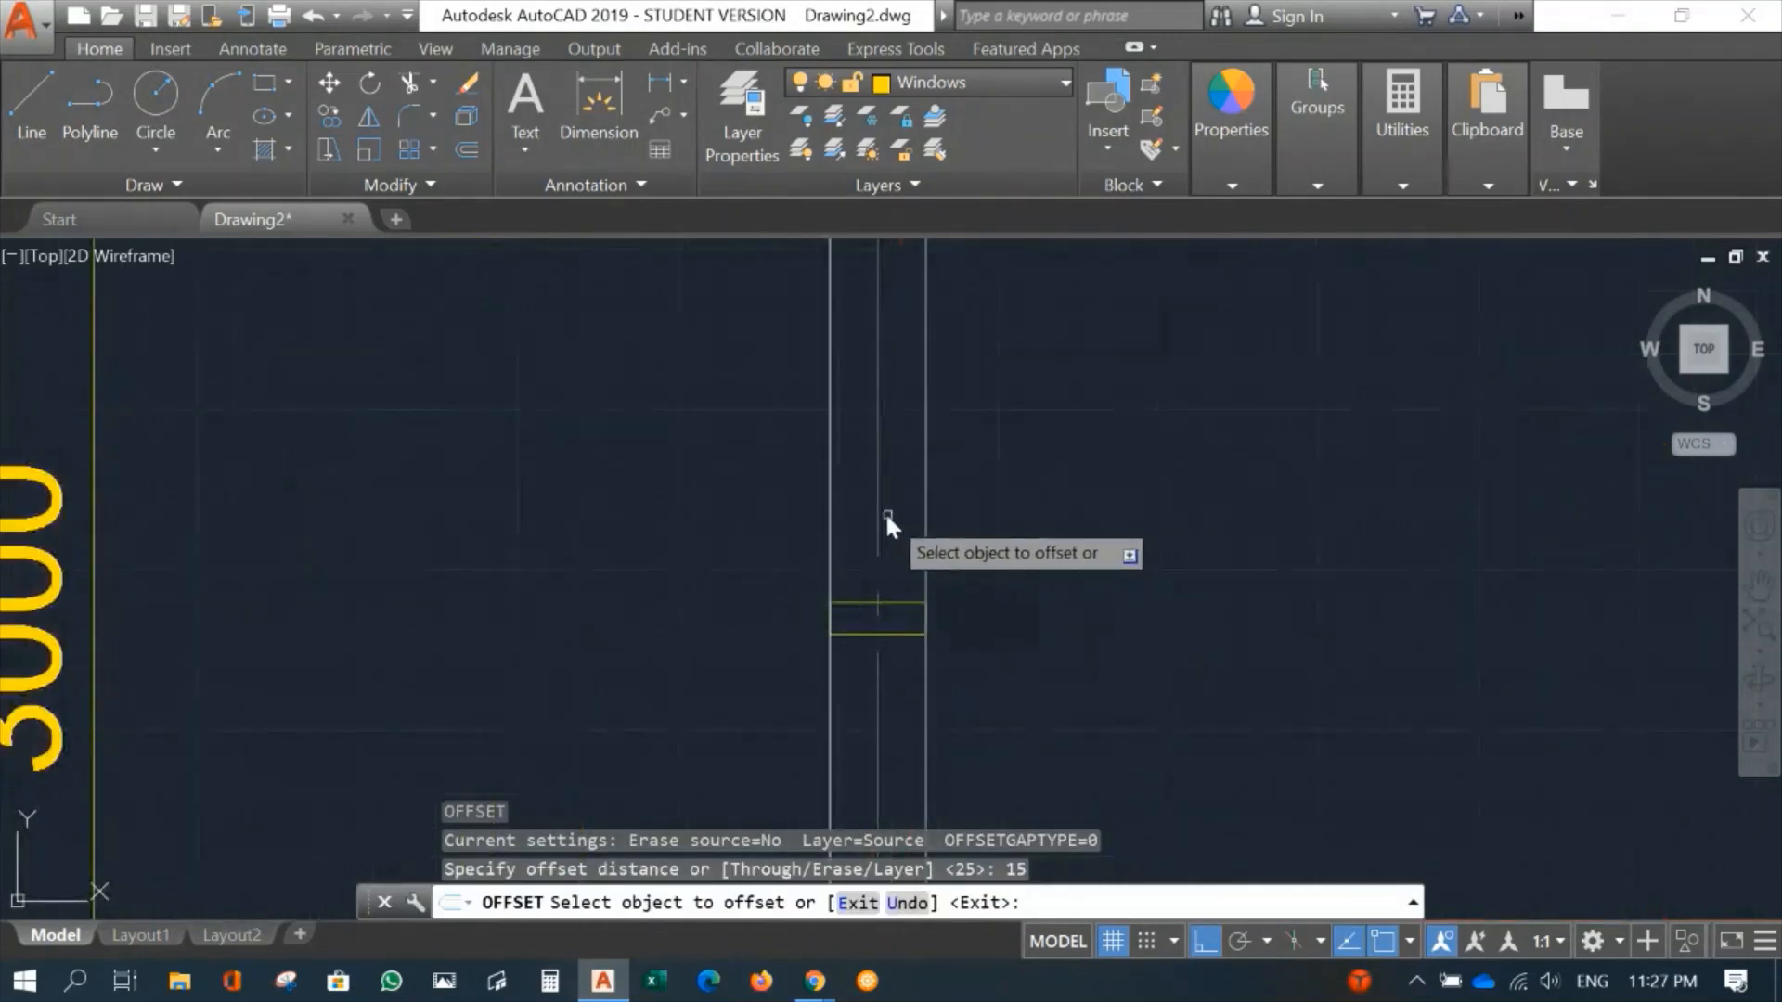
{"action": "left_click", "coordinate": [876, 510]}
{"action": "left_click", "coordinate": [757, 512]}
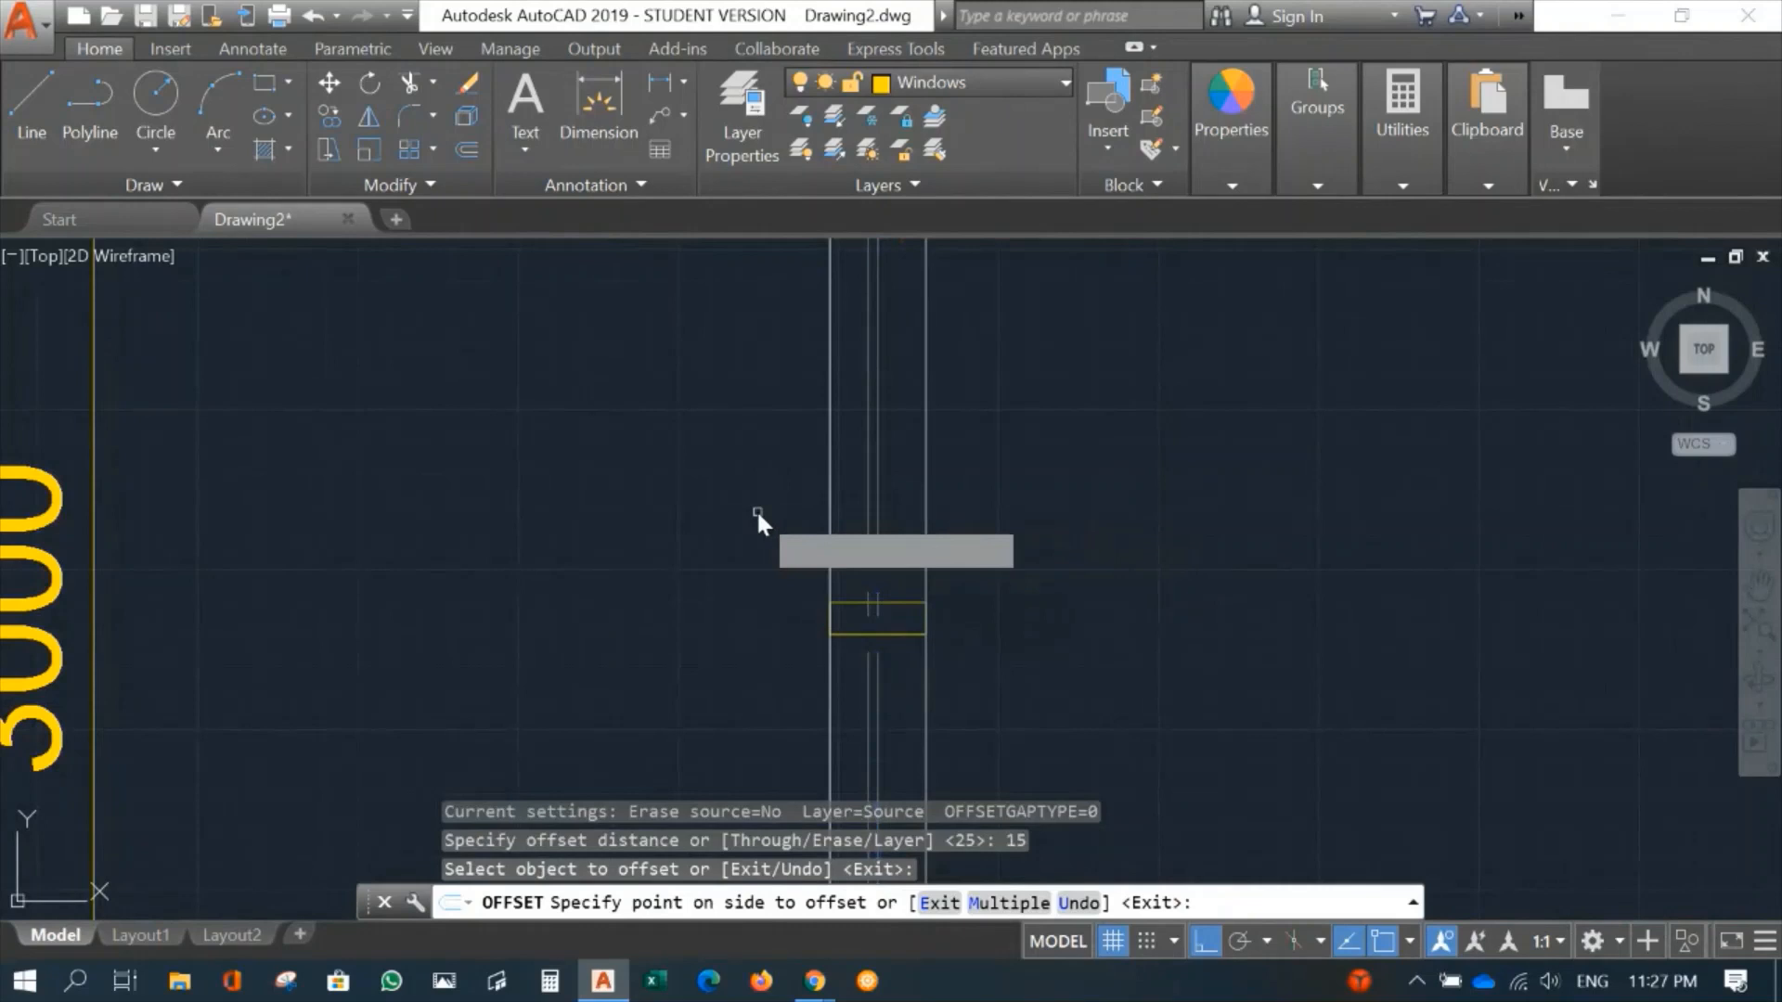
{"action": "left_click", "coordinate": [876, 510]}
{"action": "left_click", "coordinate": [1155, 524]}
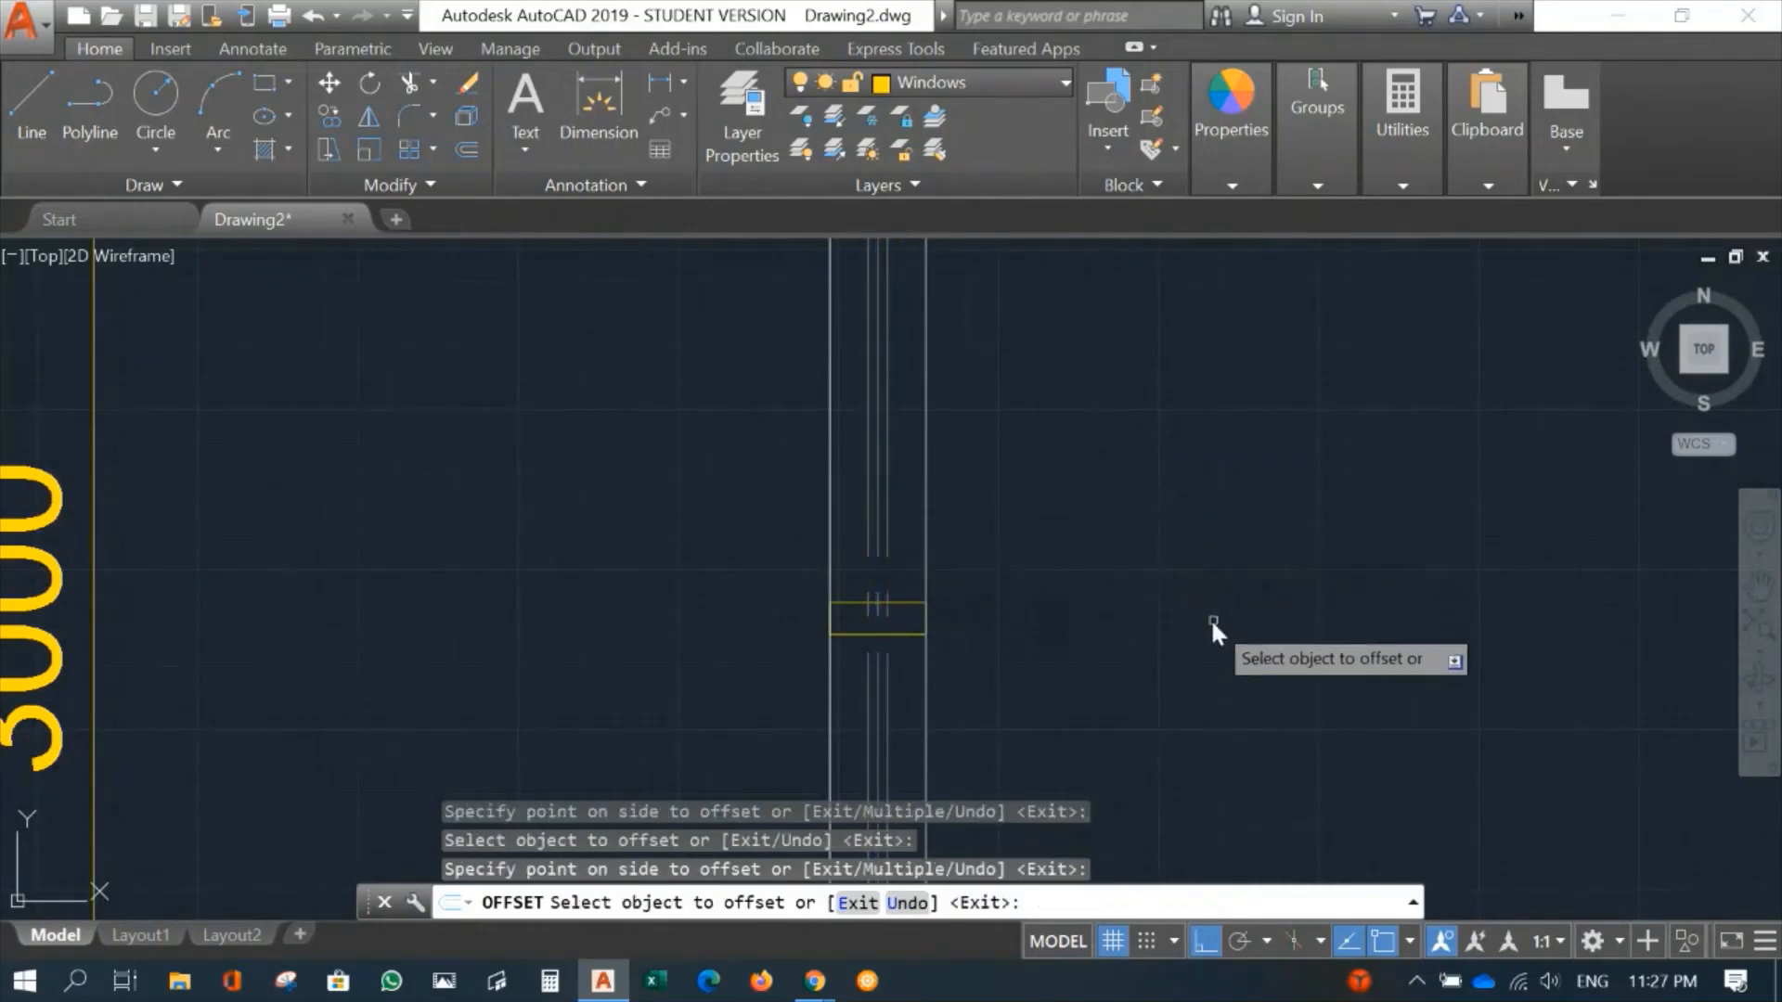
{"action": "key", "text": "Escape"}
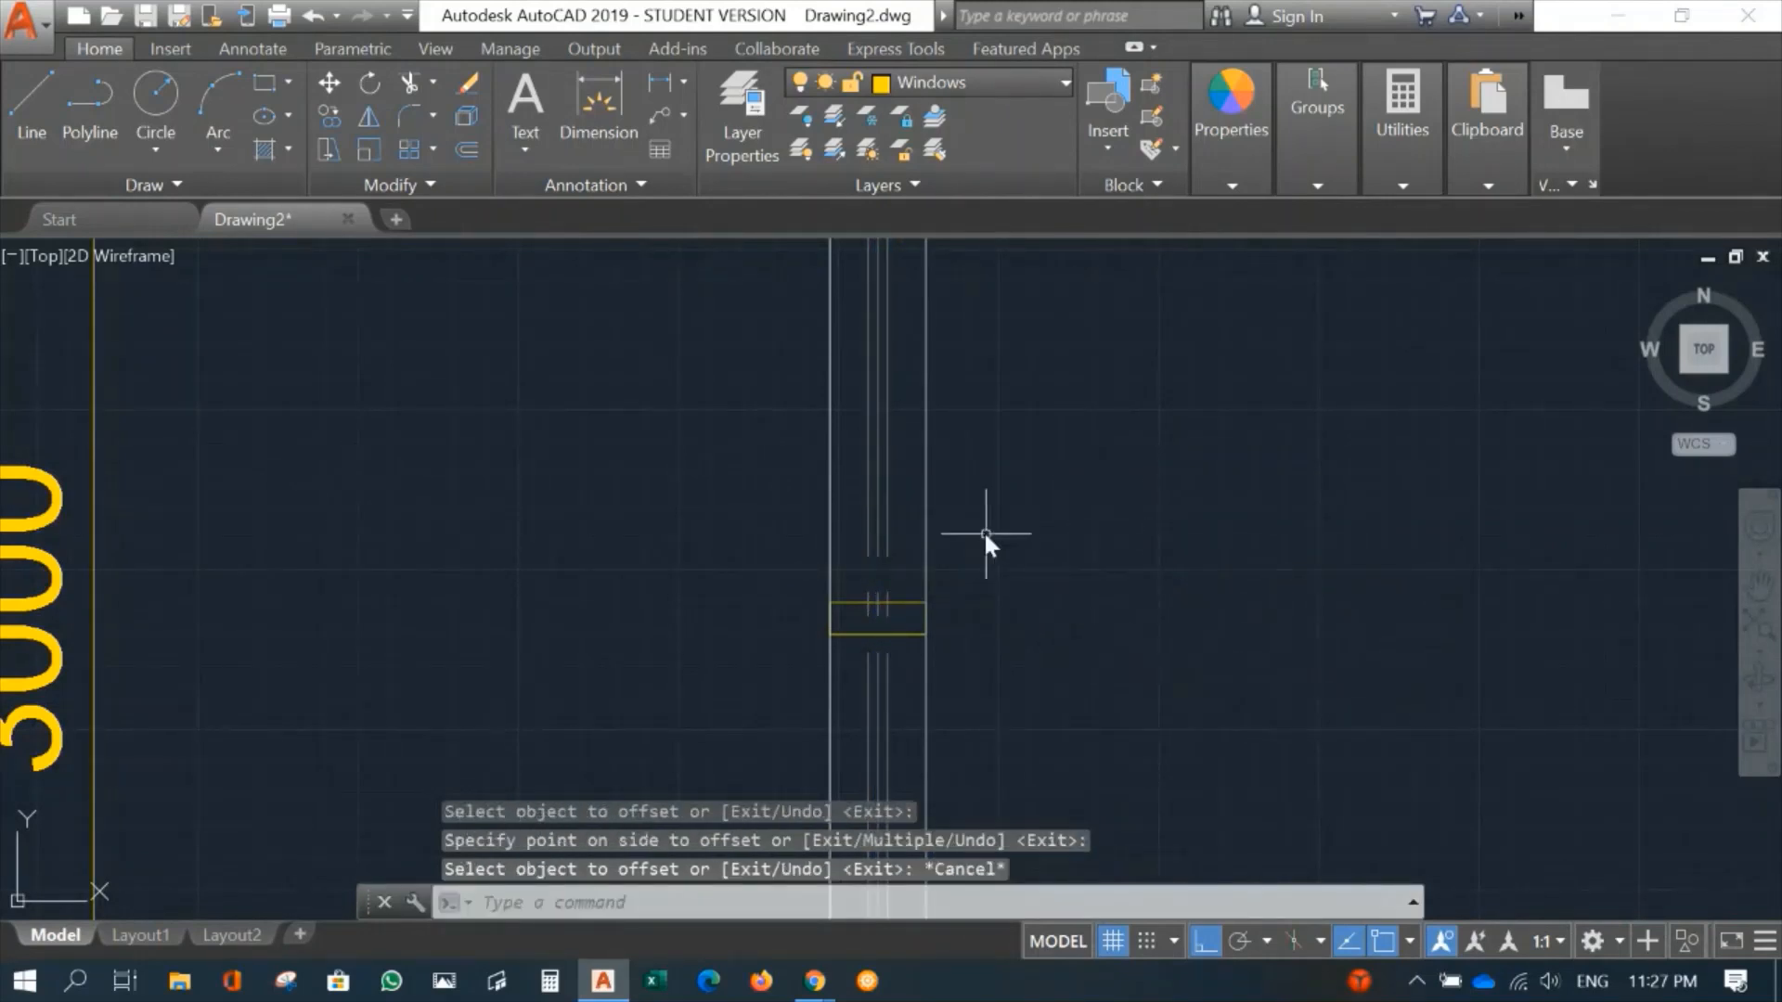
Step: Move the two offset centerline copies to the Windows layer
{"action": "left_click", "coordinate": [888, 534]}
{"action": "left_click", "coordinate": [865, 534]}
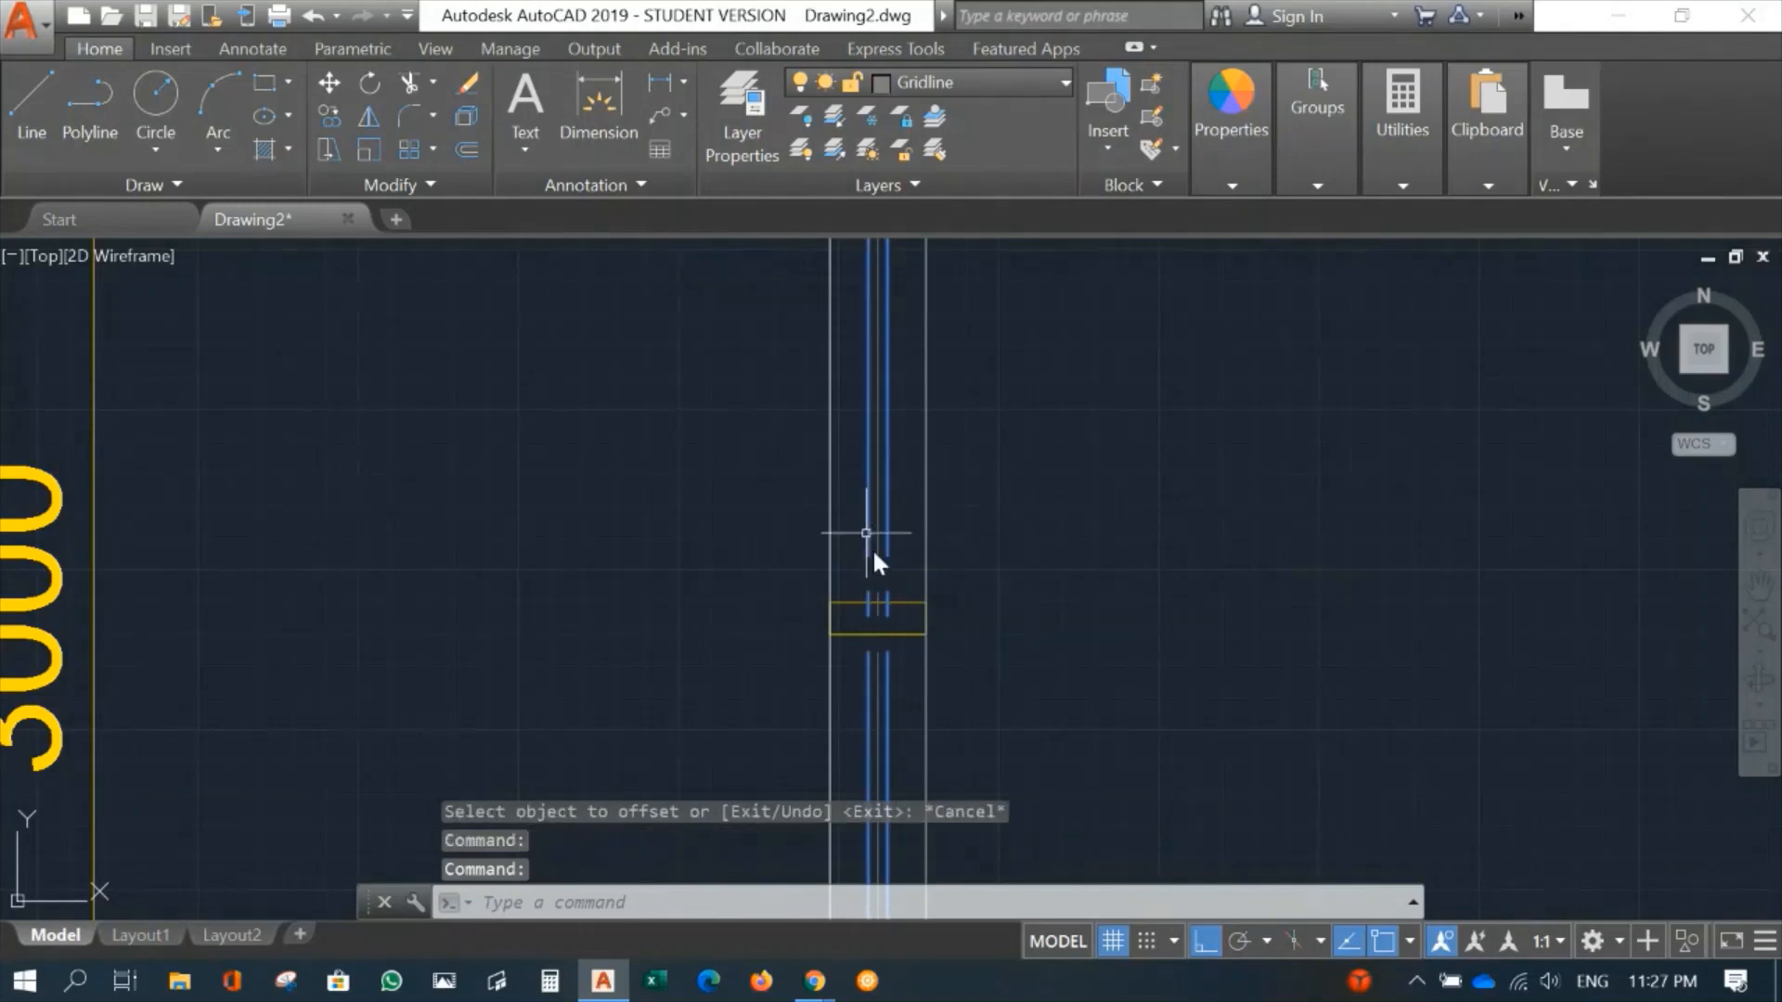
{"action": "left_click", "coordinate": [1000, 82]}
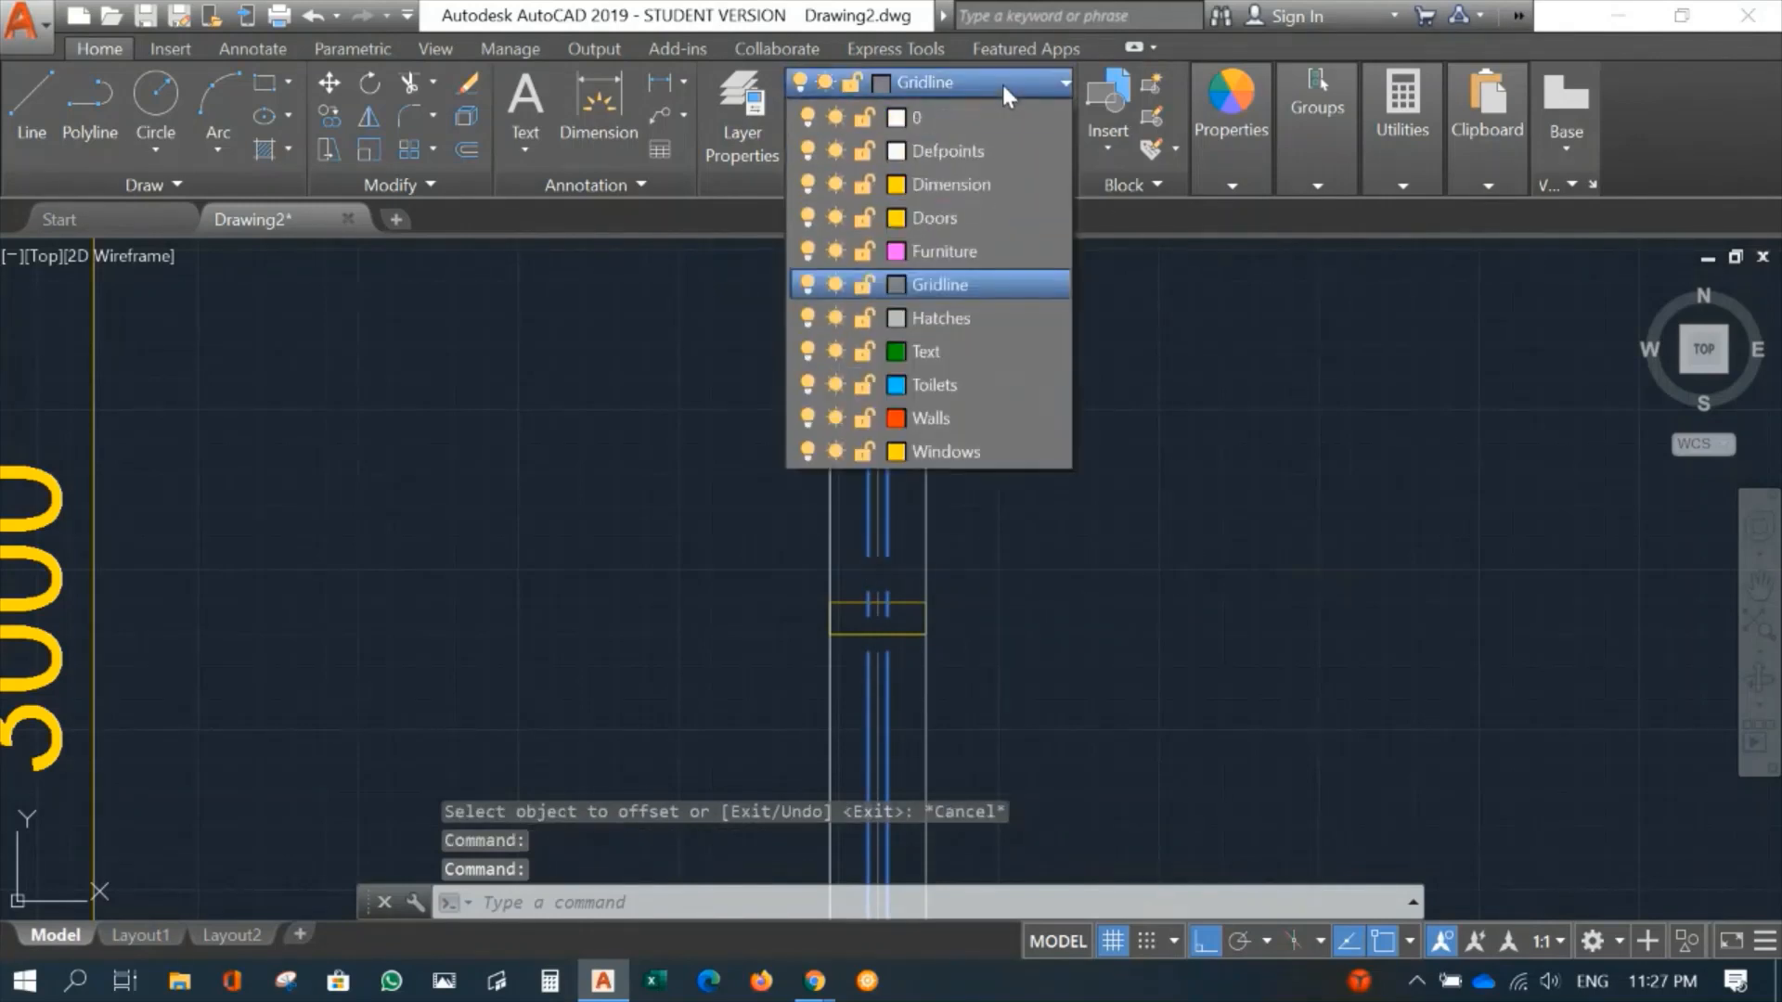
{"action": "left_click", "coordinate": [961, 453]}
{"action": "key", "text": "Escape"}
Step: Trim the two inner window lines above and inside the uppermost frame rectangle, using that rectangle as the cutting edge
{"action": "middle_click_drag", "start_coordinate": [1058, 376], "coordinate": [1032, 666]}
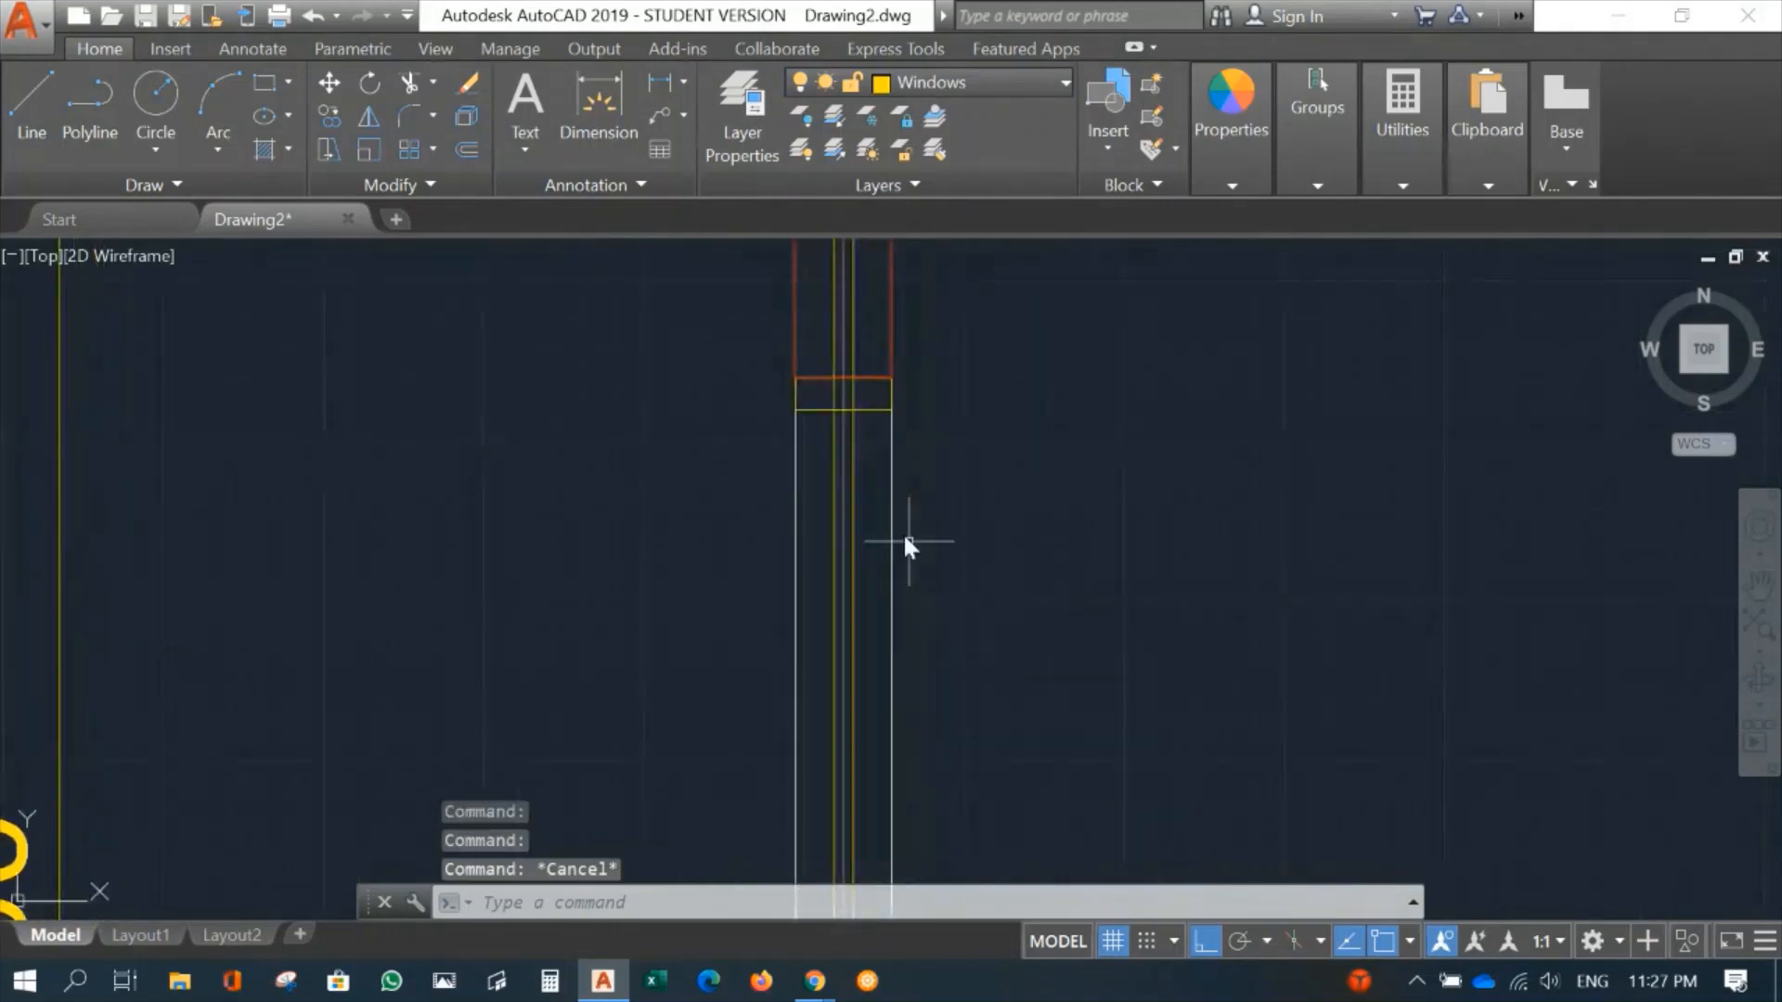
{"action": "type", "text": "tr"}
{"action": "key", "text": "Return"}
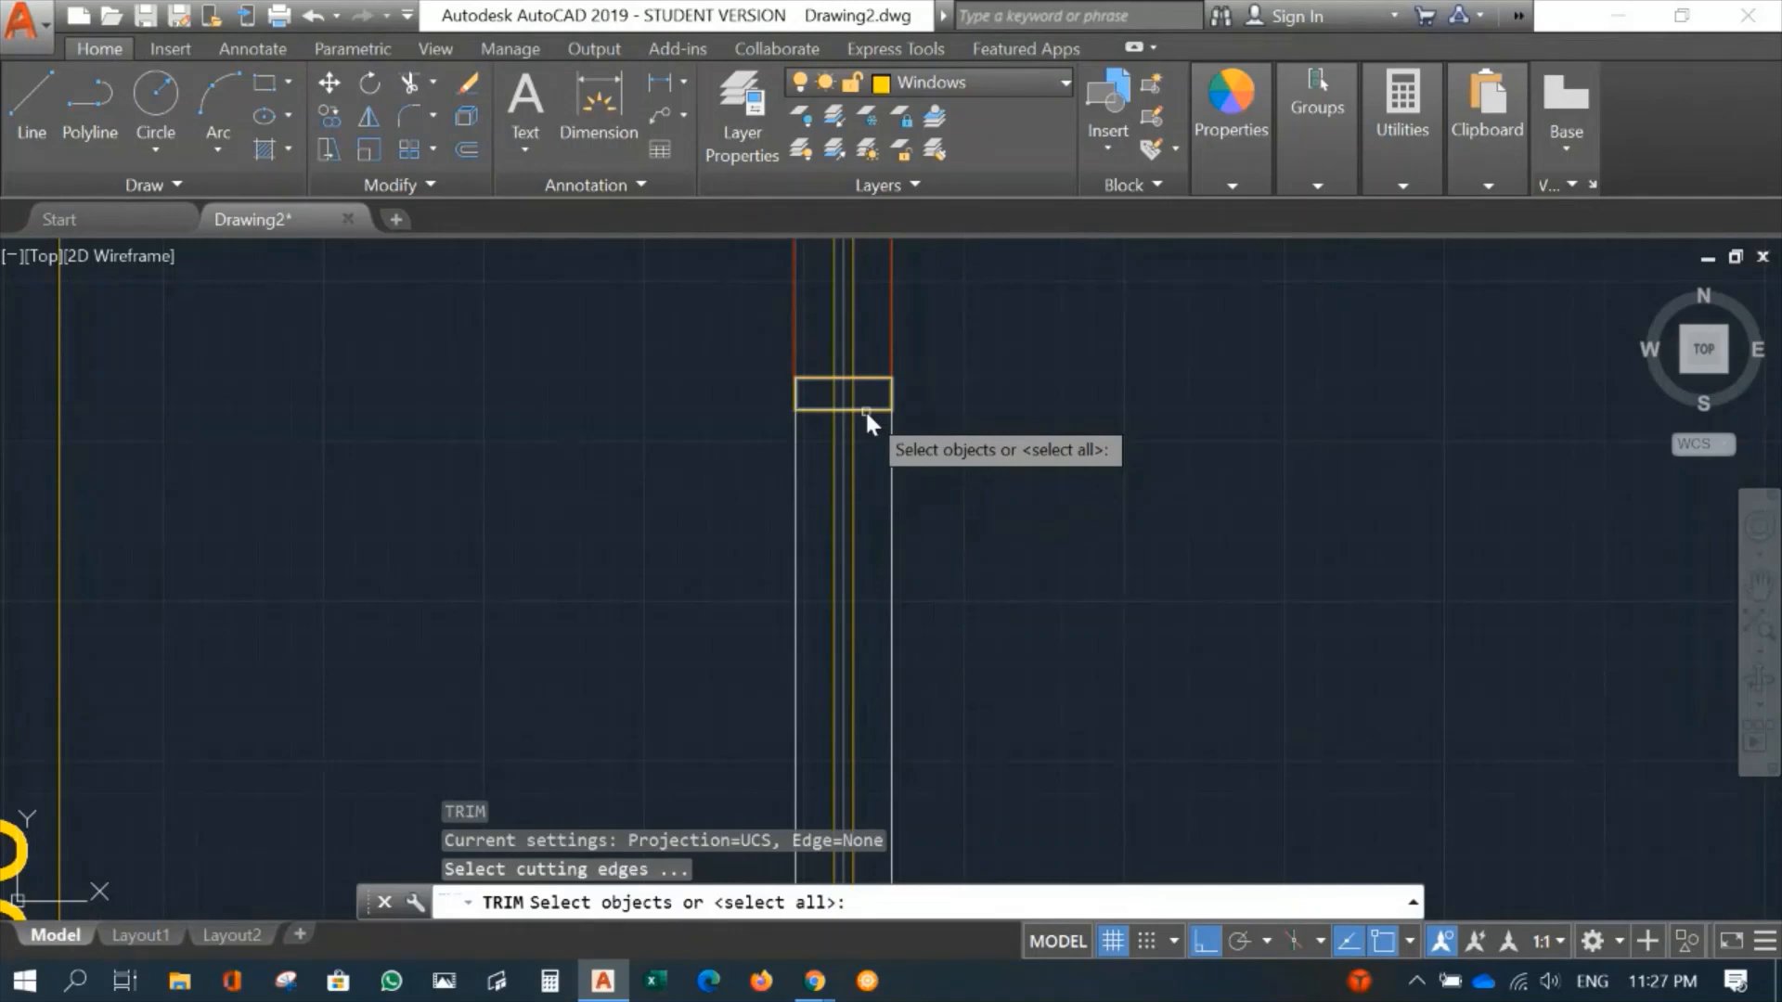
{"action": "left_click", "coordinate": [865, 410]}
{"action": "key", "text": "Return"}
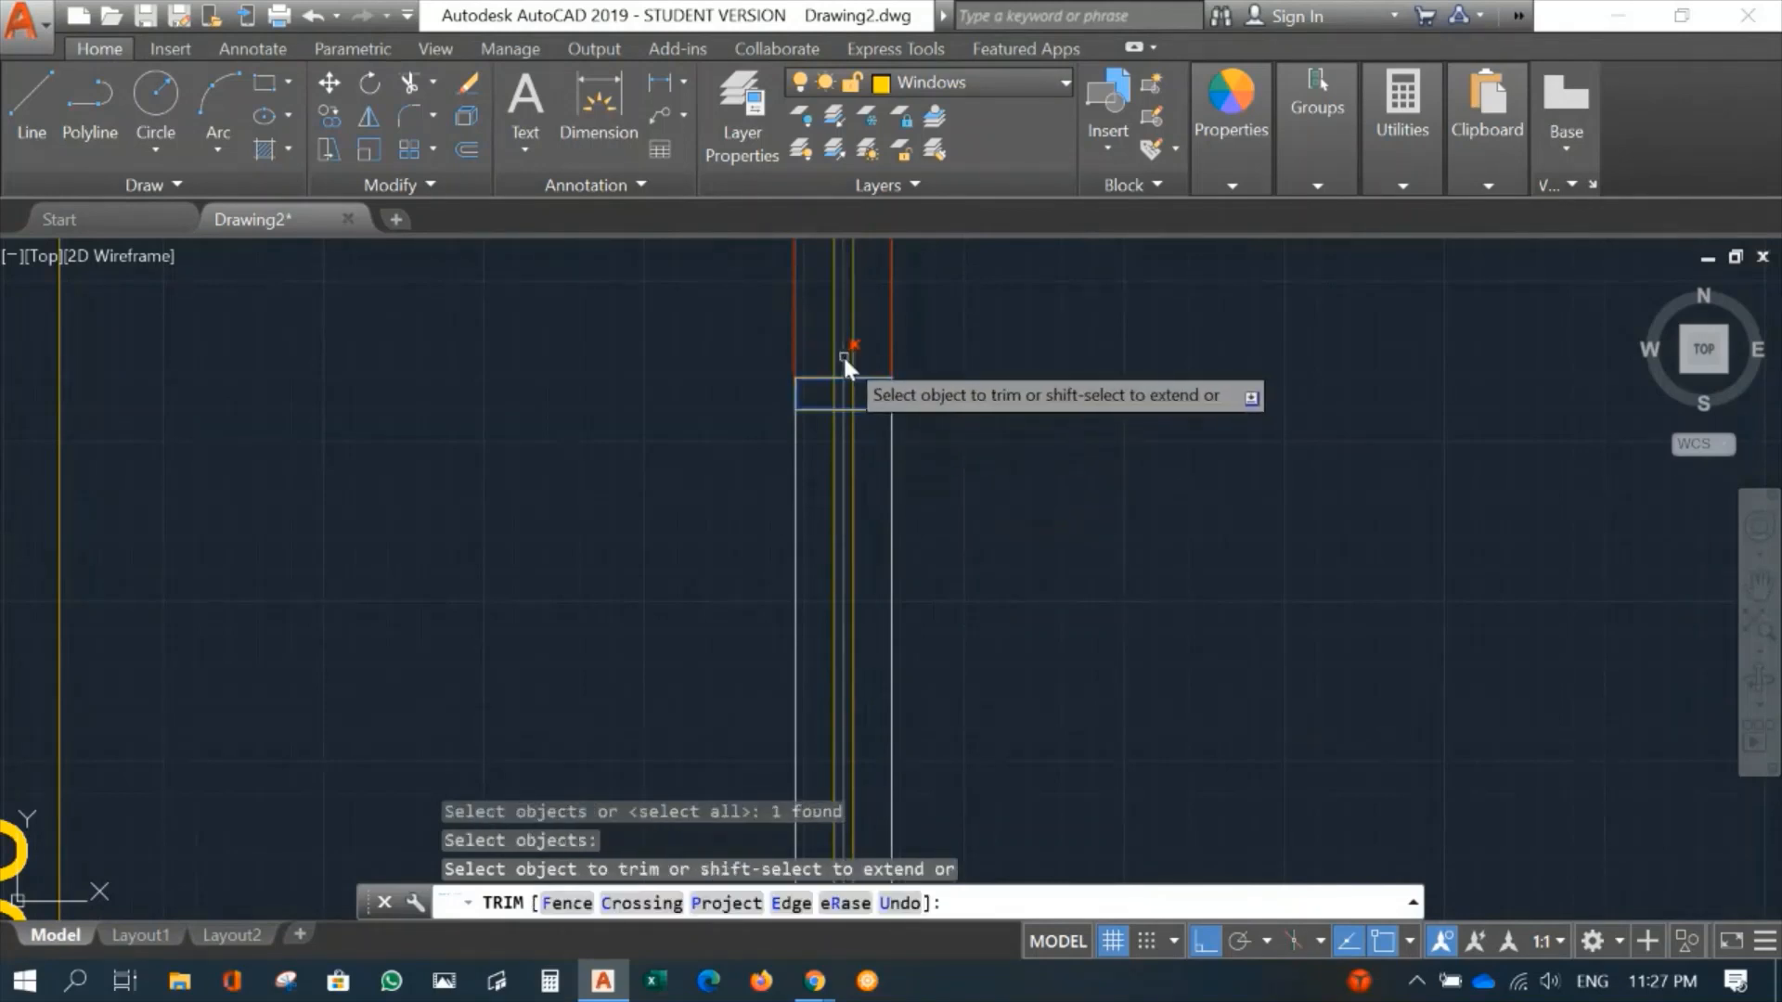
{"action": "left_click", "coordinate": [852, 358]}
{"action": "left_click", "coordinate": [832, 353]}
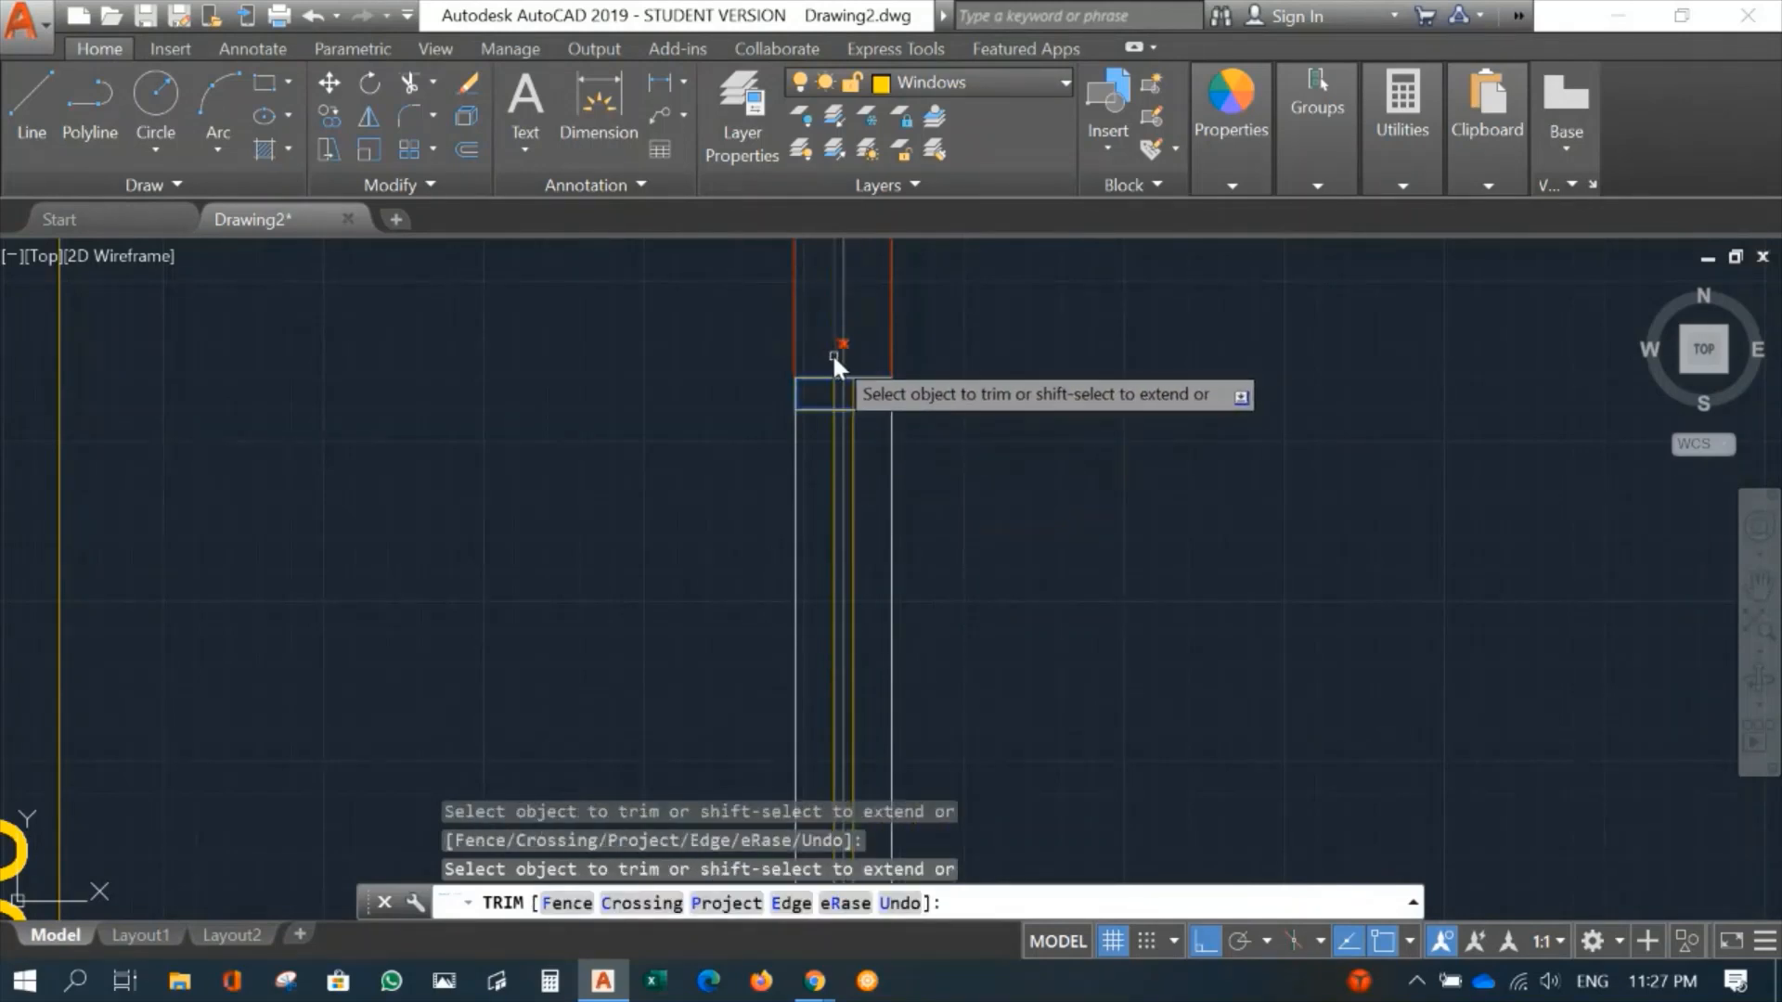
{"action": "left_click", "coordinate": [852, 391]}
{"action": "left_click", "coordinate": [833, 391]}
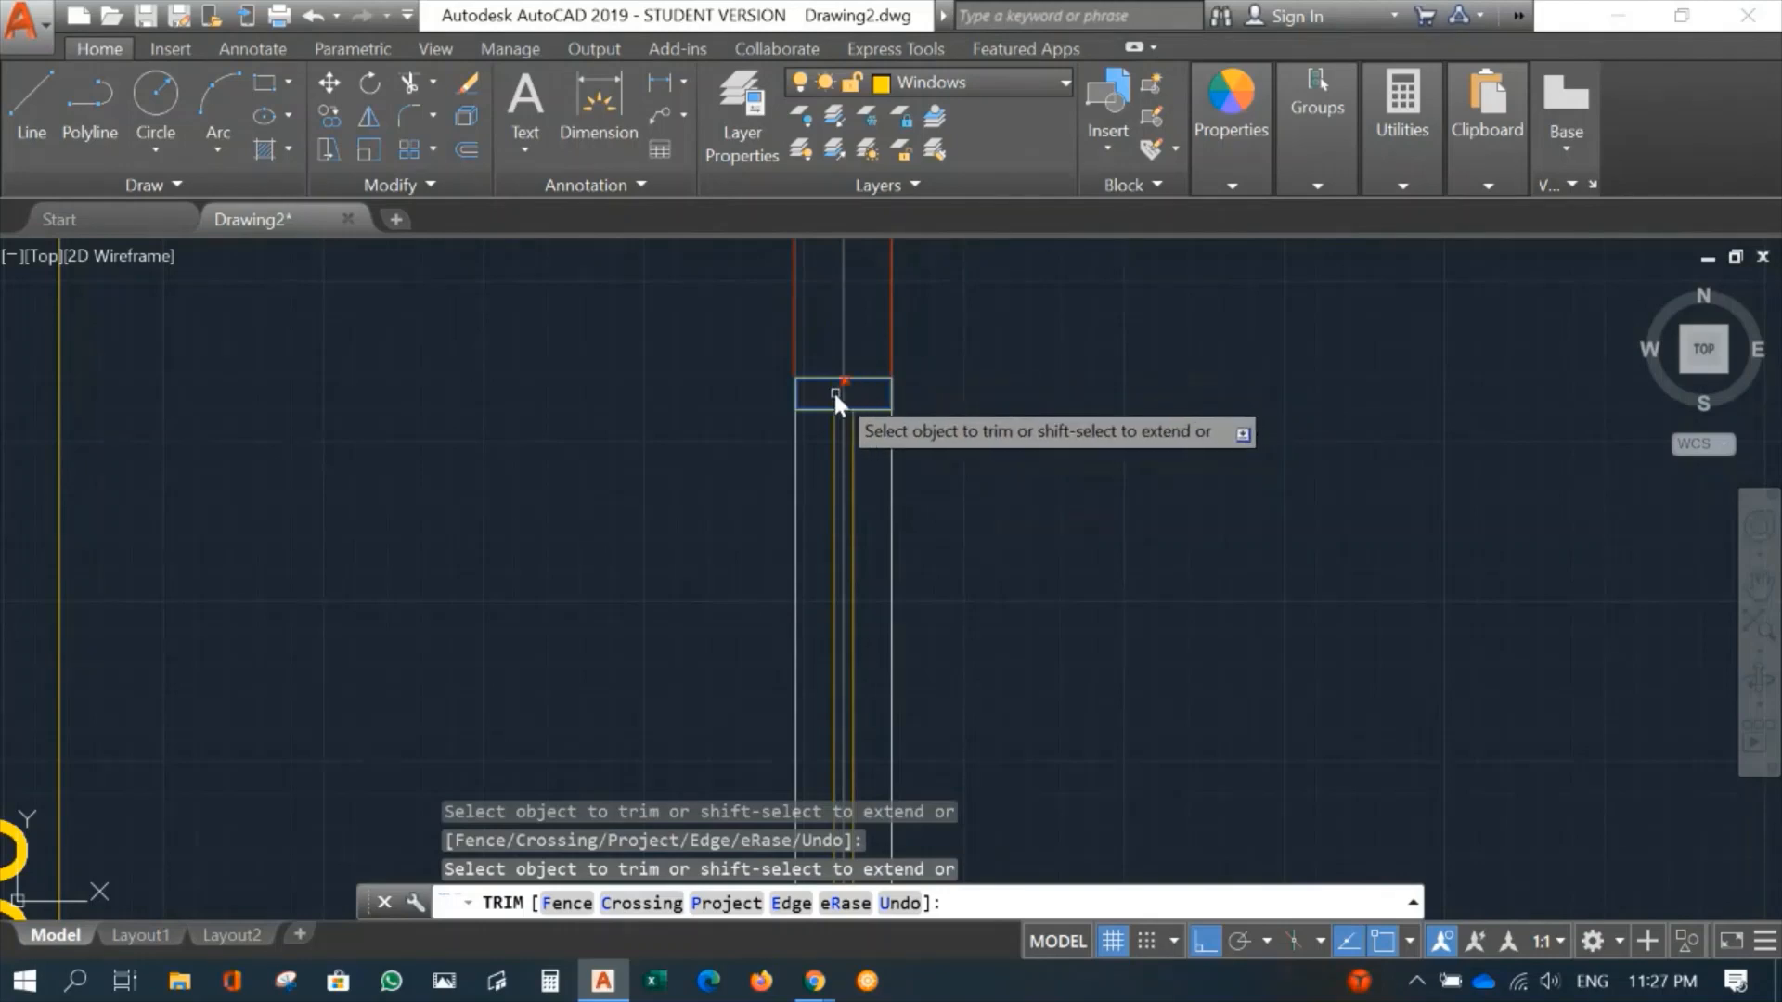
Step: Trim the two inner window lines inside the middle frame rectangle, using that rectangle as the cutting edge
{"action": "mouse_move", "coordinate": [1028, 582]}
{"action": "middle_mouse_down"}
{"action": "mouse_move", "coordinate": [975, 262]}
{"action": "mouse_move", "coordinate": [991, 195]}
{"action": "middle_mouse_up"}
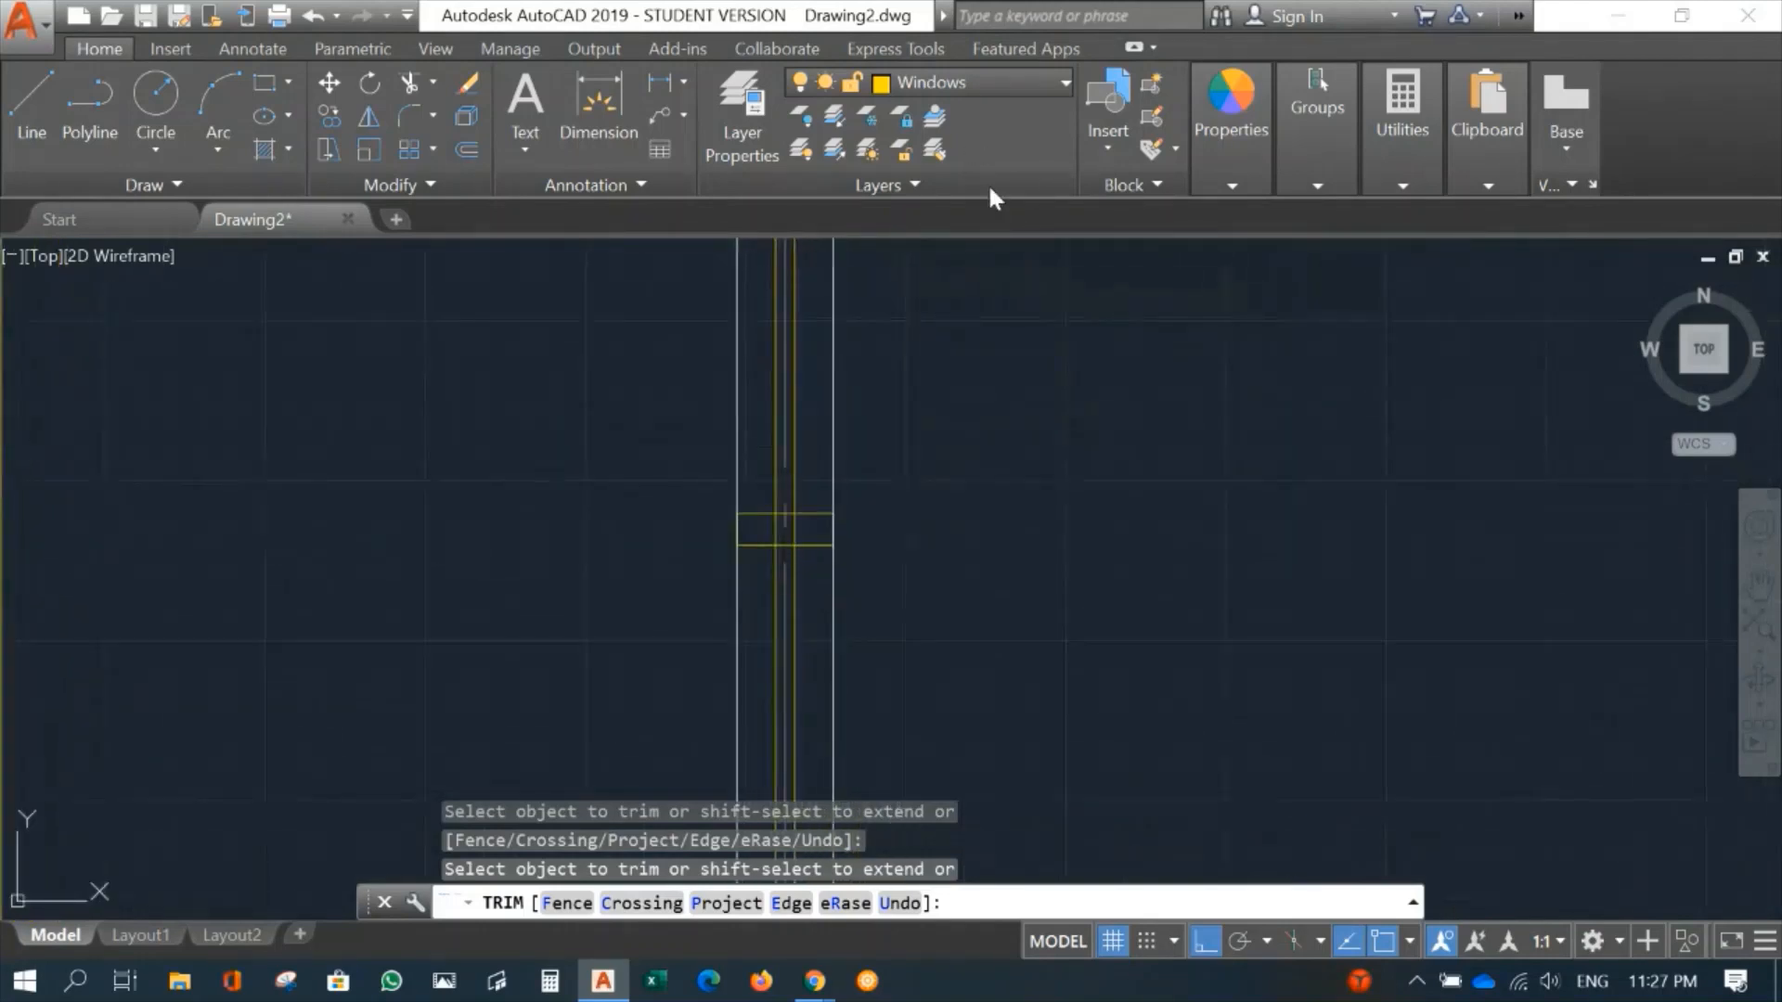
{"action": "scroll", "coordinate": [923, 525], "scroll_direction": "up", "scroll_amount": 4}
{"action": "middle_click_drag", "start_coordinate": [723, 575], "coordinate": [989, 492]}
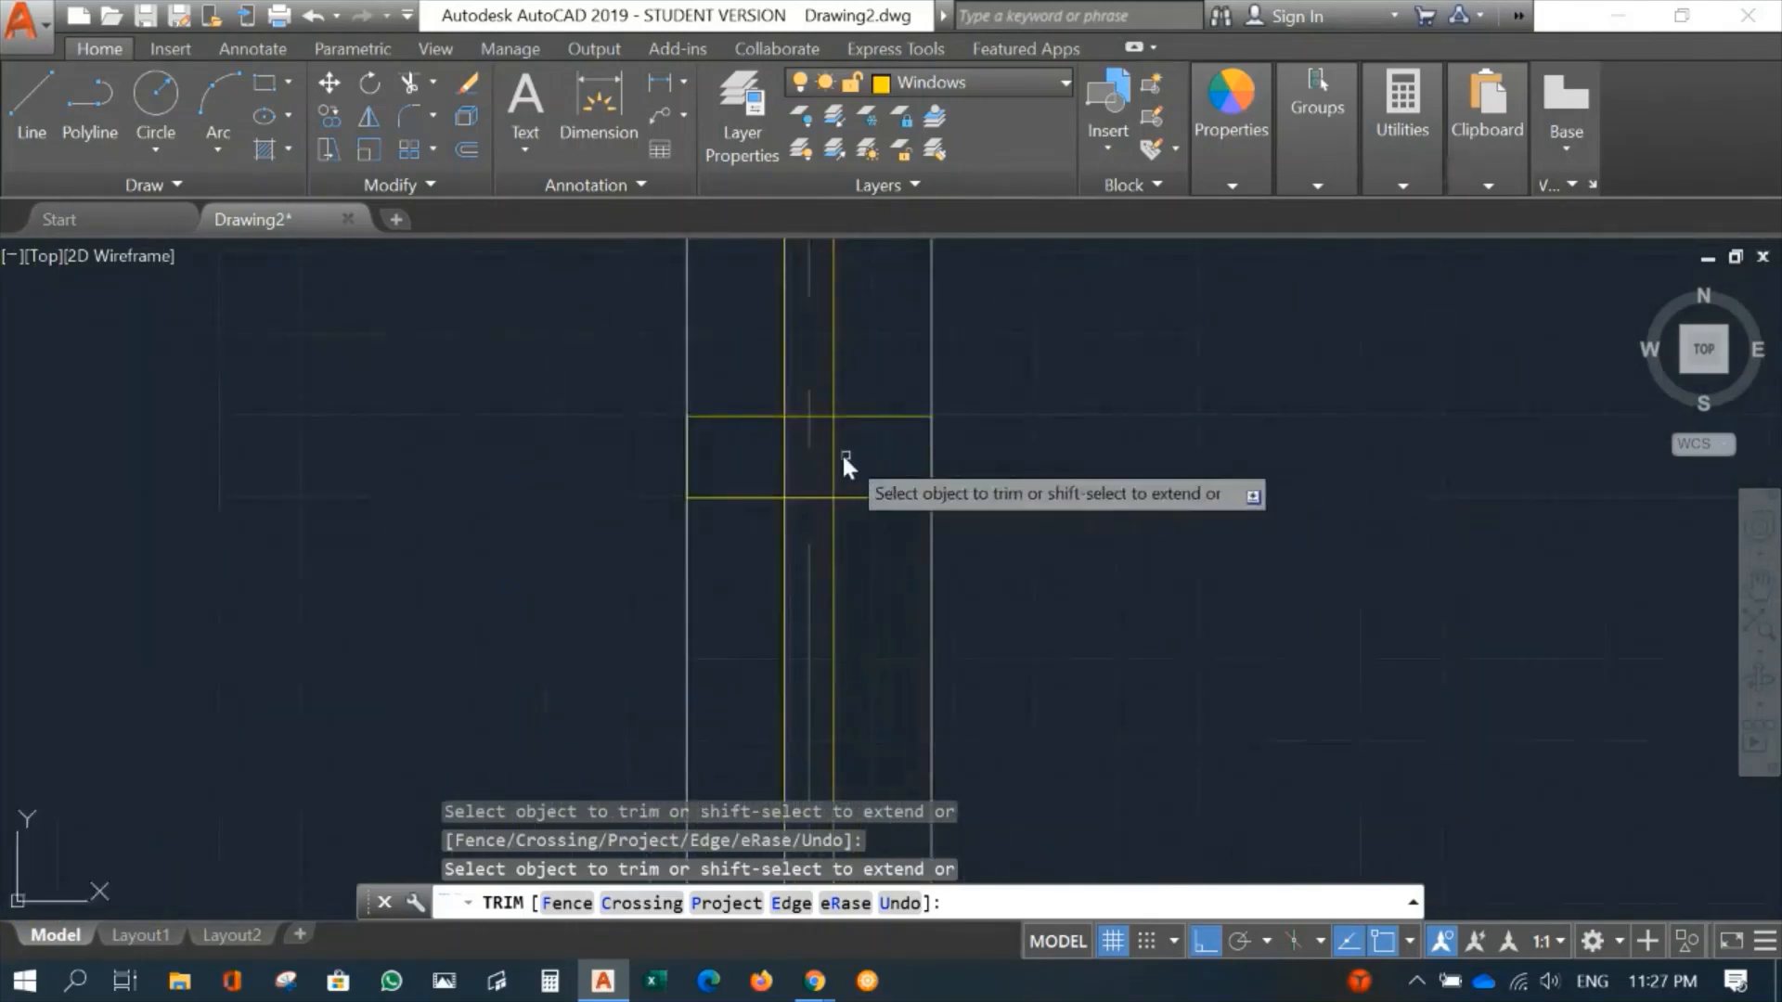
{"action": "key", "text": "Return"}
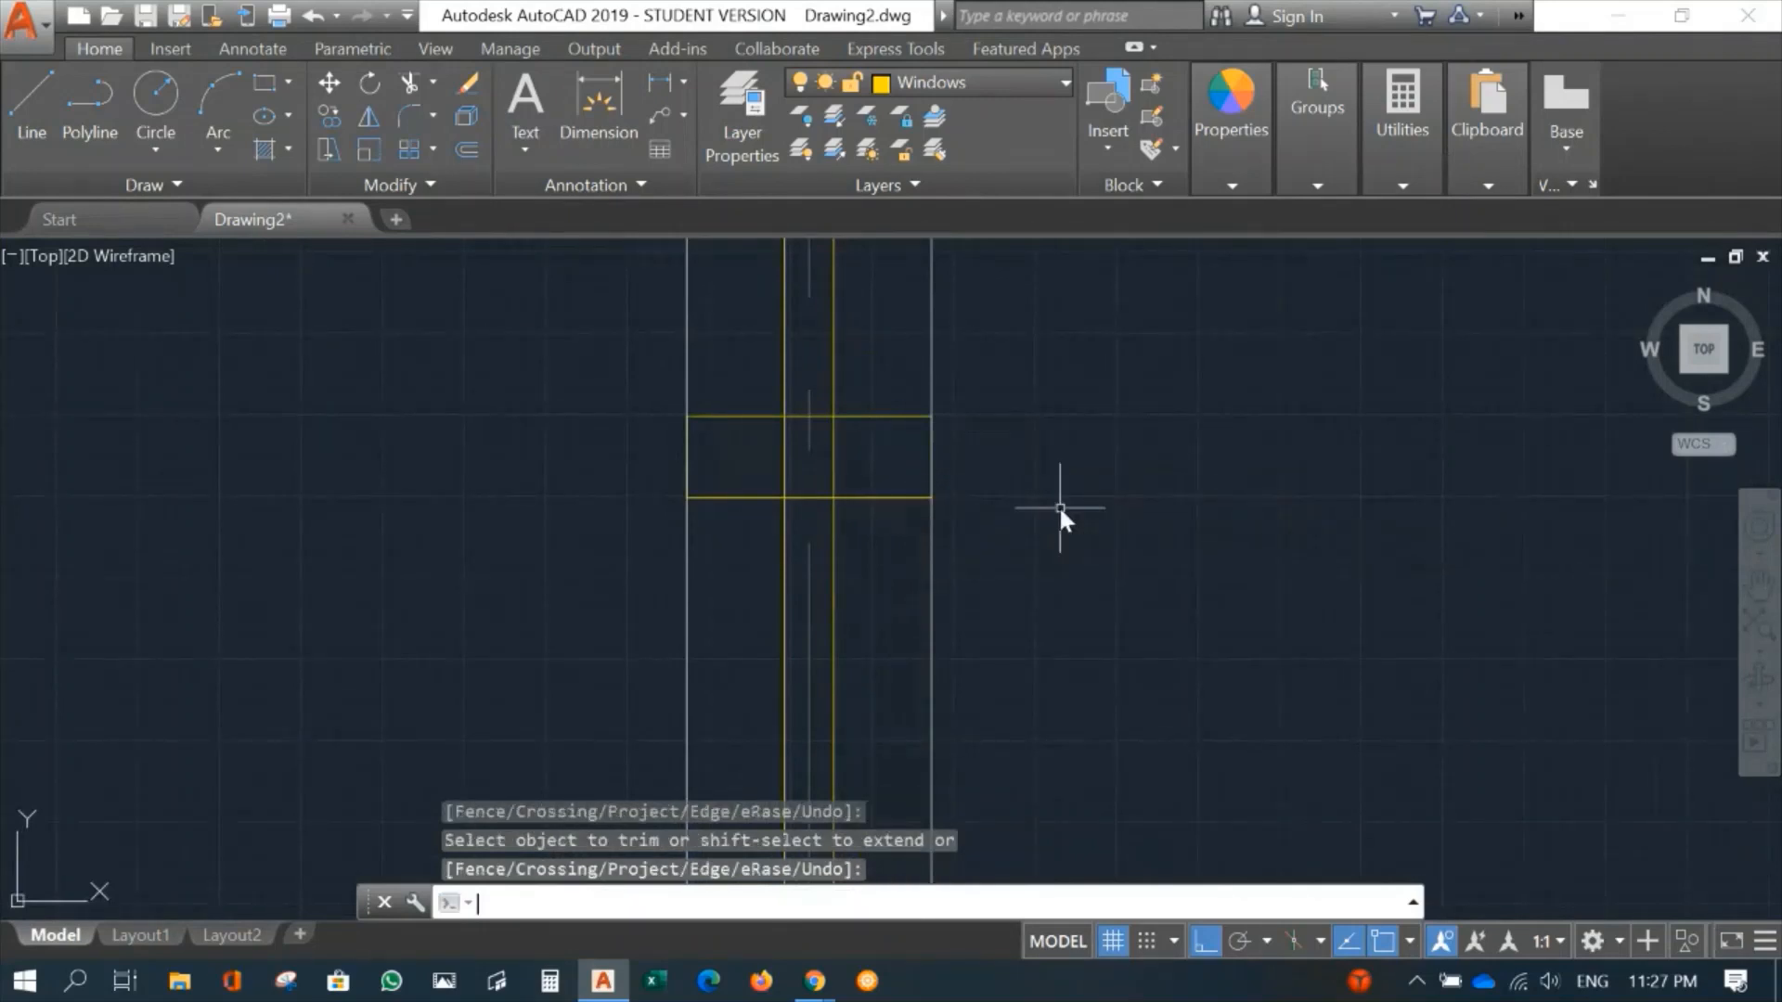
{"action": "key", "text": "Return"}
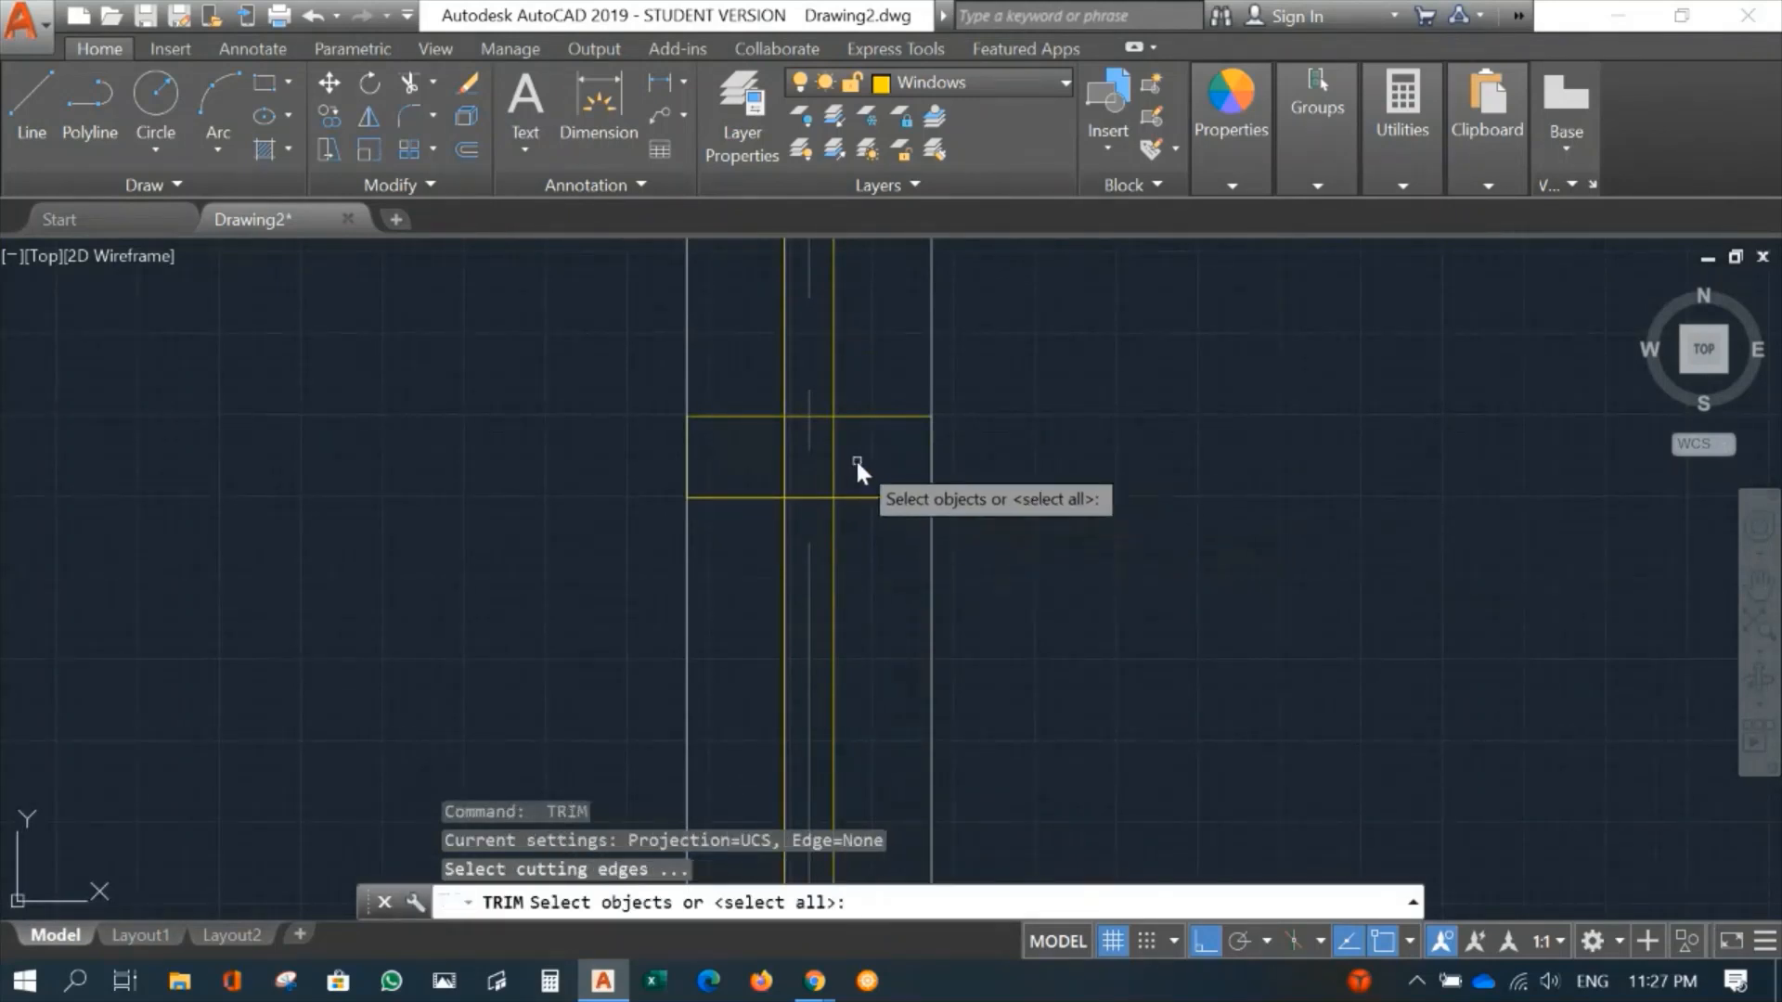
{"action": "left_click", "coordinate": [854, 495]}
{"action": "key", "text": "Return"}
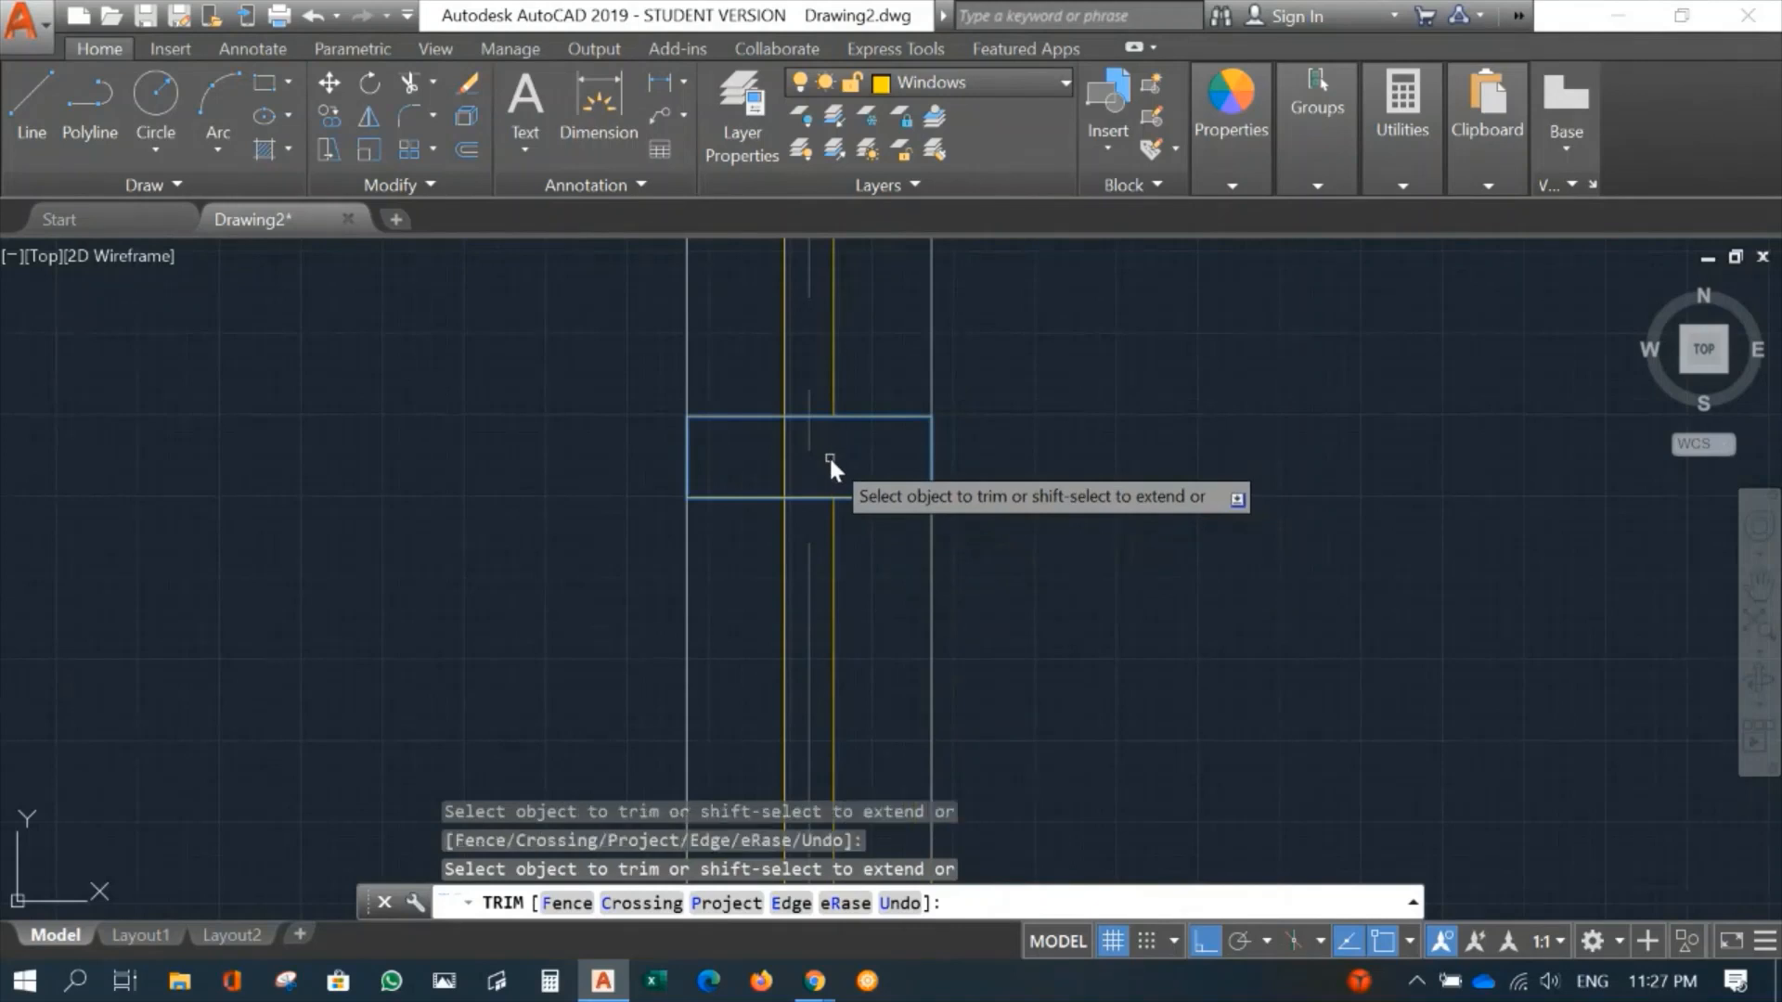
{"action": "left_click", "coordinate": [829, 457]}
{"action": "left_click", "coordinate": [785, 462]}
{"action": "key", "text": "Return"}
Step: Trim the two inner window lines below and inside the lowest frame rectangle, using all objects as cutting edges
{"action": "scroll", "coordinate": [1071, 578], "scroll_direction": "down", "scroll_amount": 4}
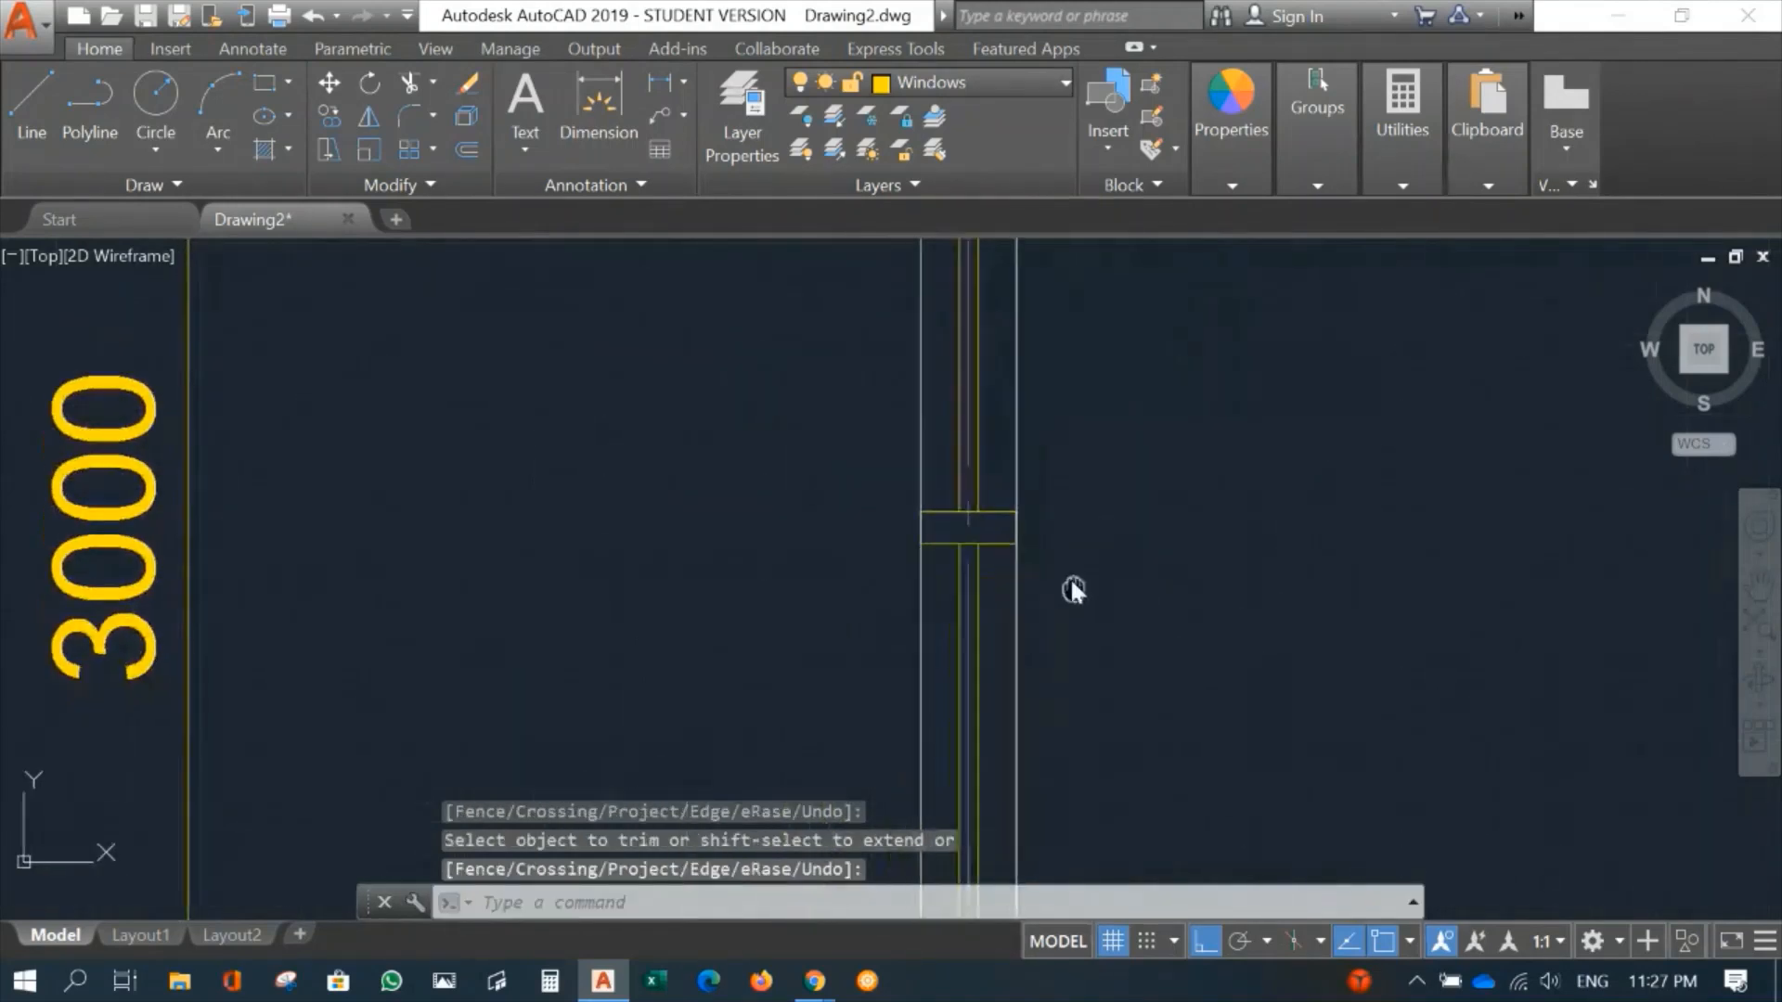
{"action": "middle_click_drag", "start_coordinate": [1071, 577], "coordinate": [934, 234]}
{"action": "middle_click_drag", "start_coordinate": [993, 575], "coordinate": [1000, 297]}
{"action": "scroll", "coordinate": [995, 547], "scroll_direction": "up", "scroll_amount": 5}
{"action": "middle_click_drag", "start_coordinate": [842, 528], "coordinate": [1026, 538]}
{"action": "type", "text": "tr"}
{"action": "key", "text": "Return"}
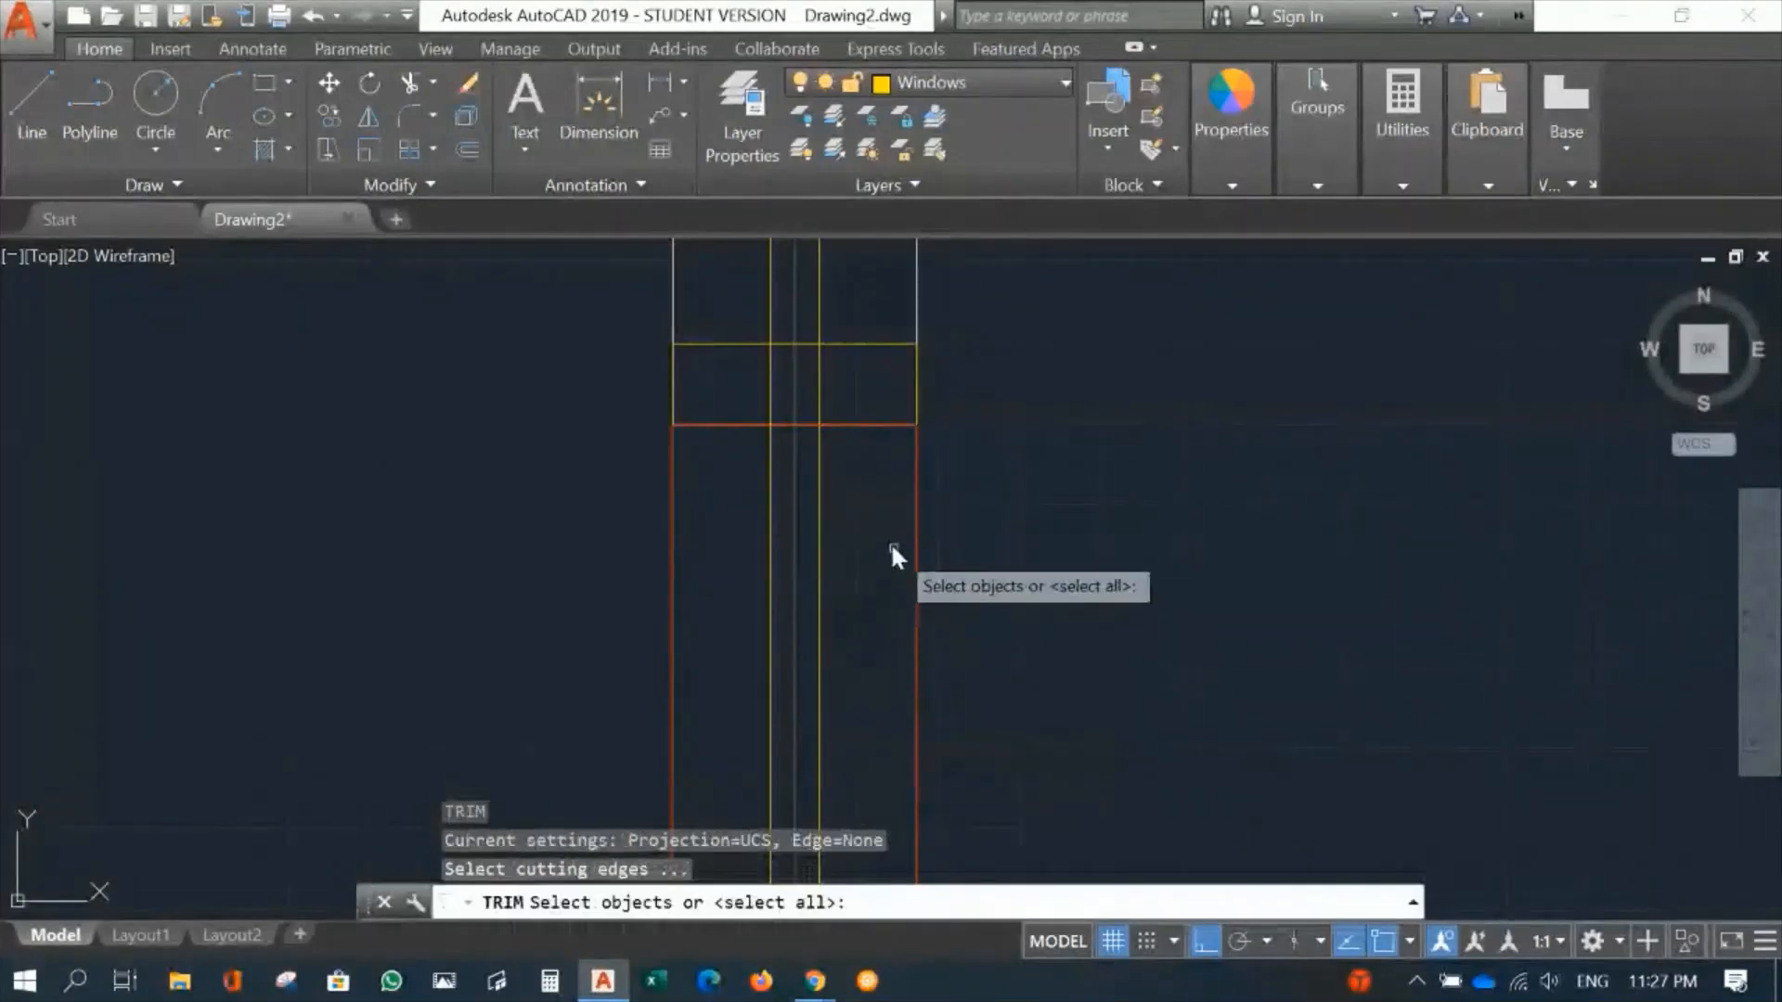
{"action": "key", "text": "Return"}
{"action": "left_click", "coordinate": [818, 464]}
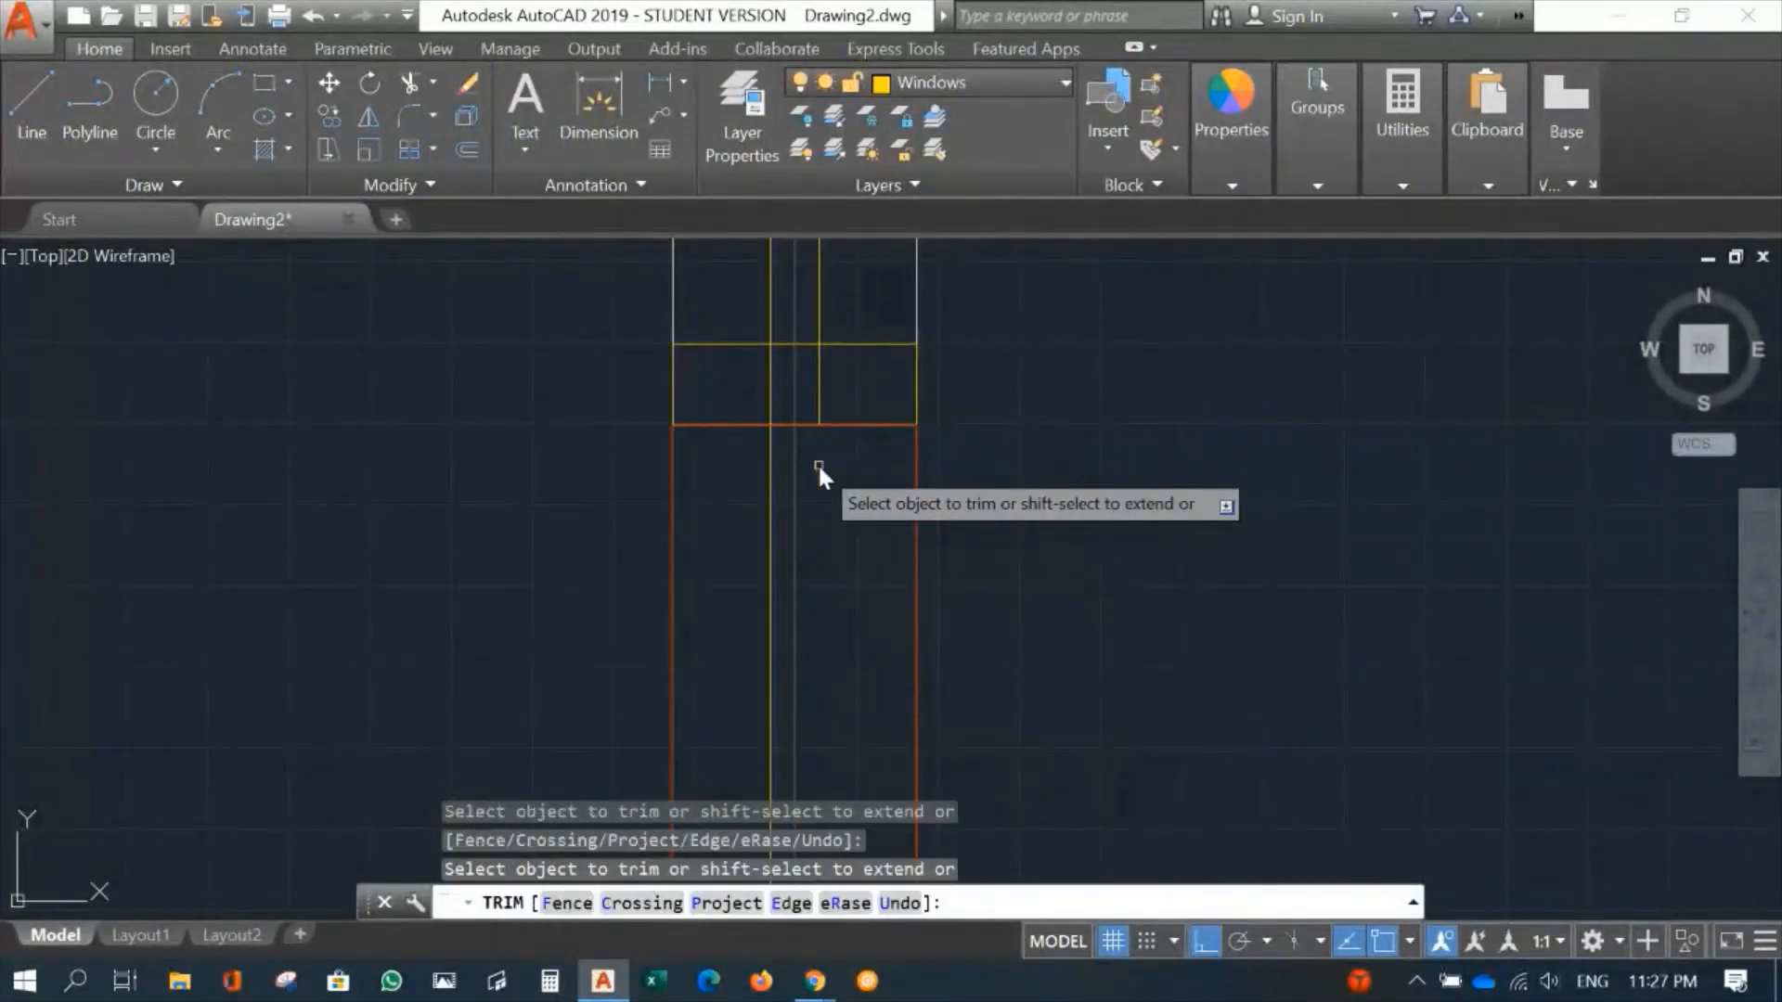
{"action": "left_click", "coordinate": [768, 477]}
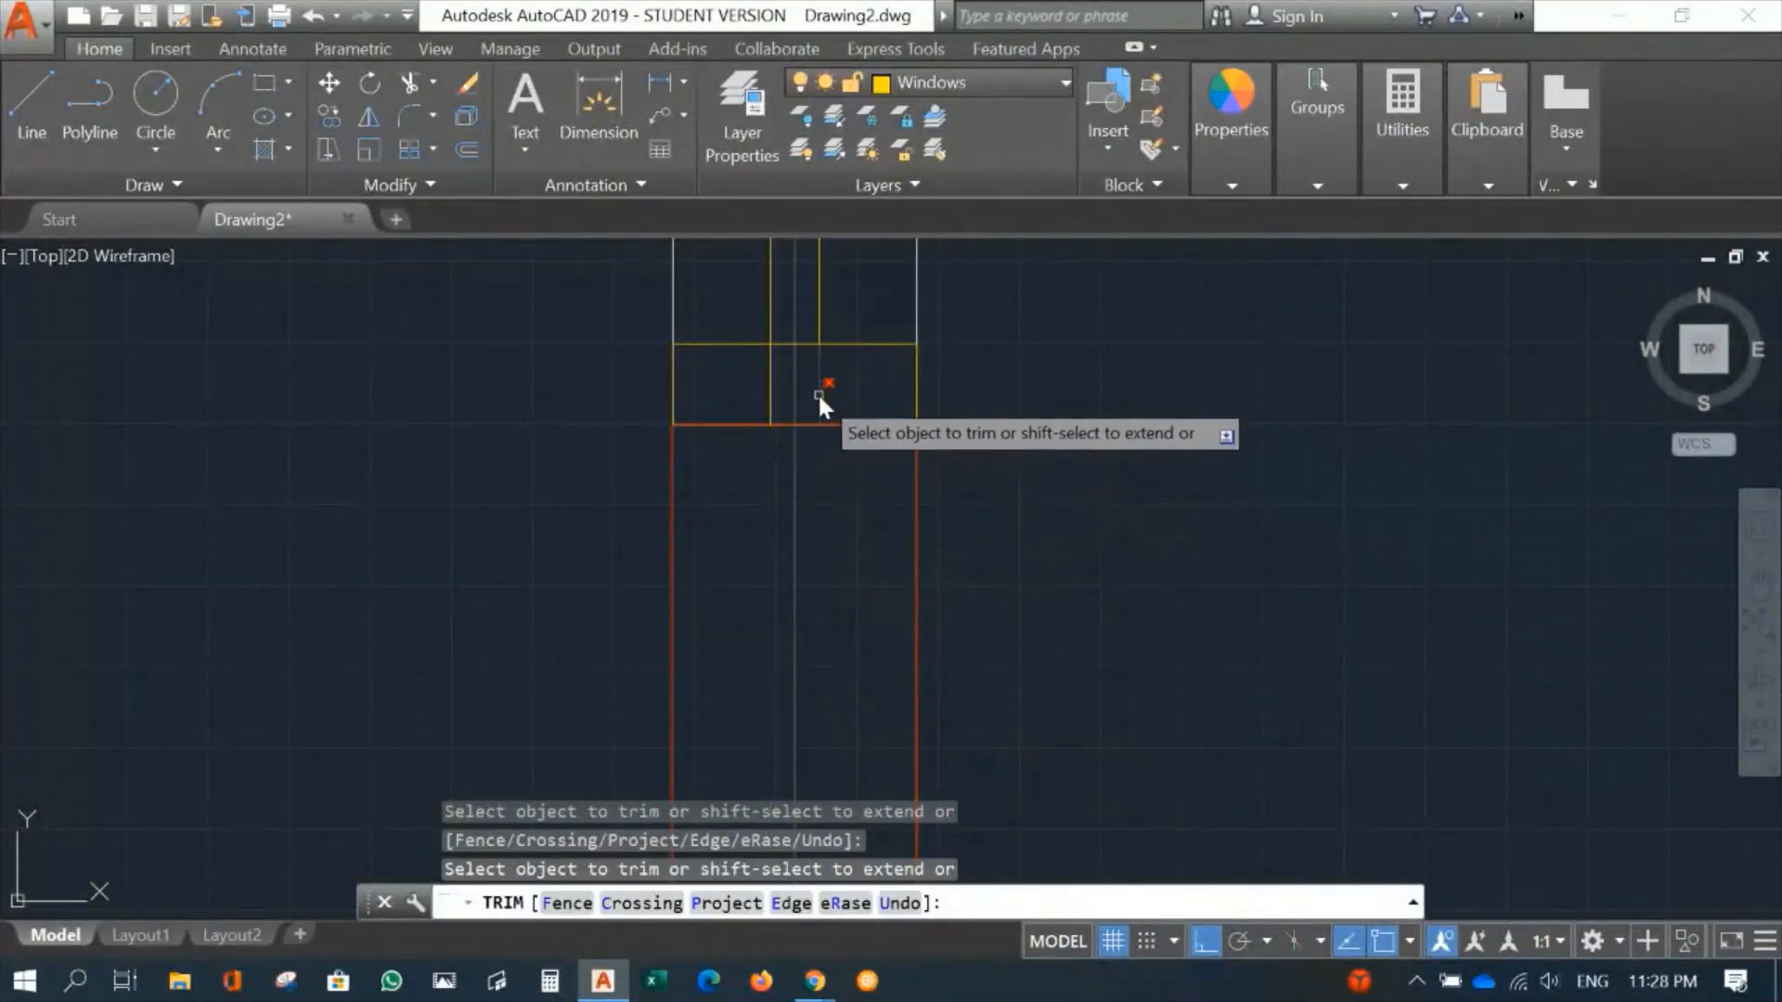
{"action": "left_click", "coordinate": [818, 399]}
{"action": "left_click", "coordinate": [770, 395]}
{"action": "key", "text": "Return"}
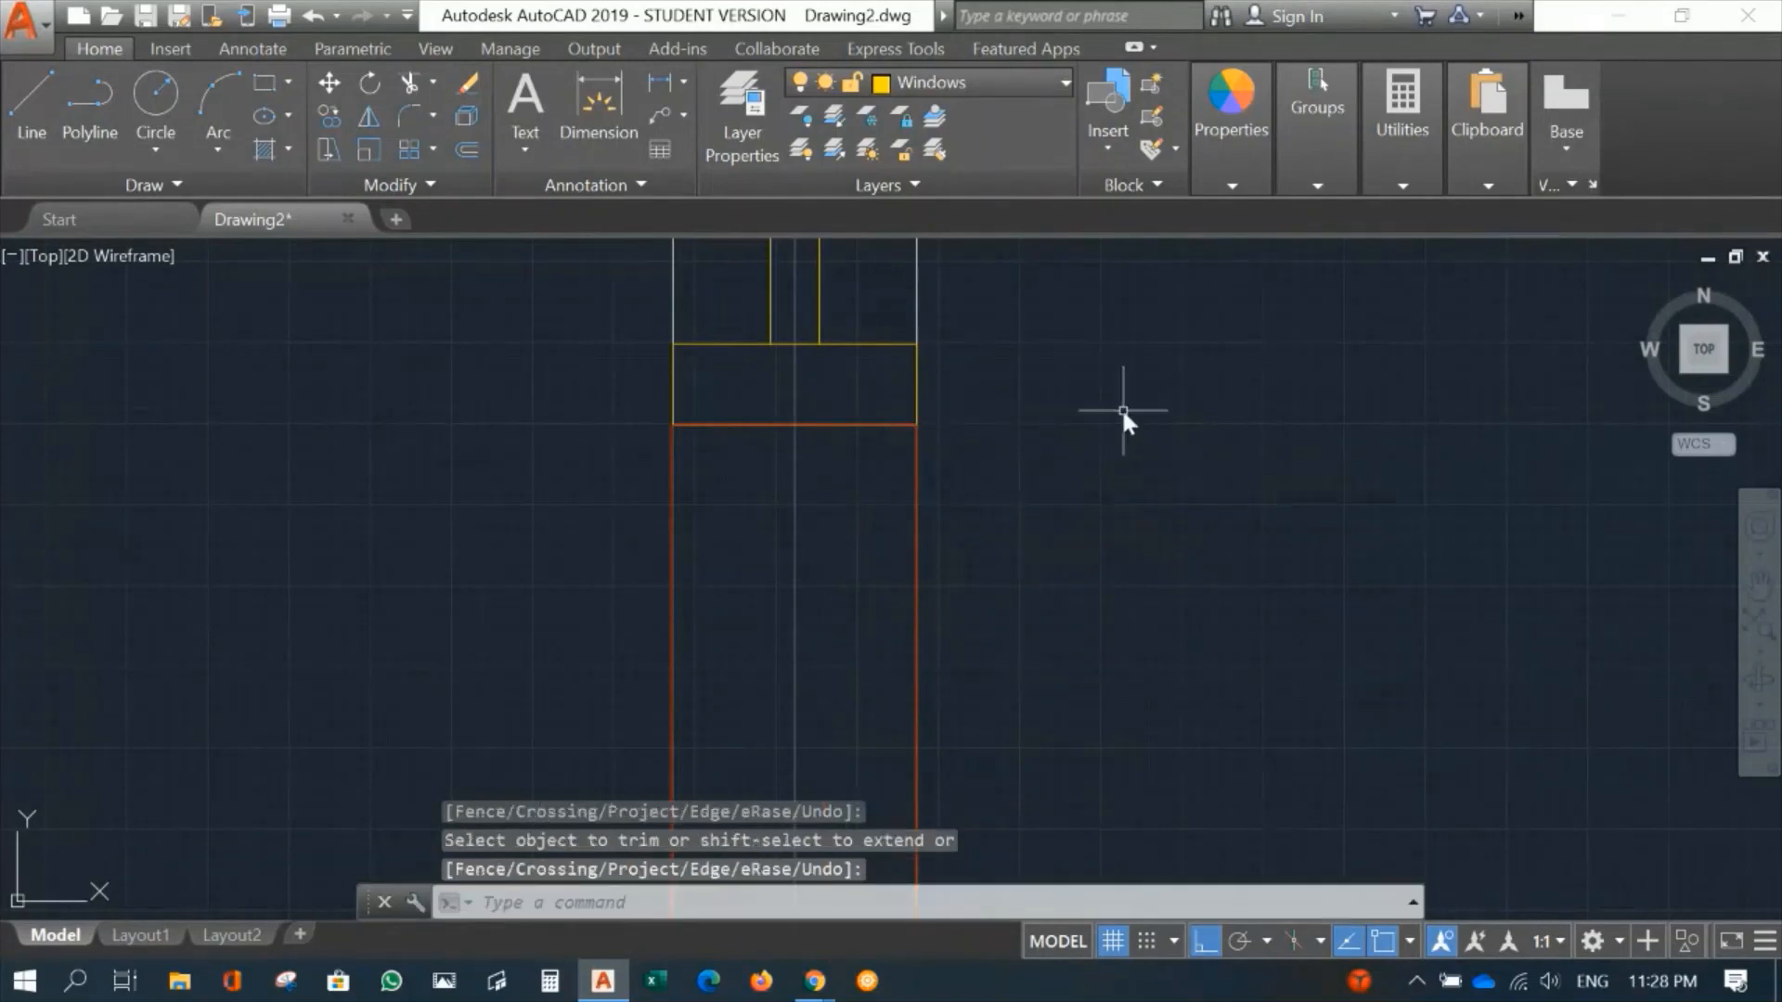
Step: Examine the window in the grid A wall, its frame rectangles and inner lines, and its place in the plan
{"action": "scroll", "coordinate": [1122, 410], "scroll_direction": "down", "scroll_amount": 6}
{"action": "scroll", "coordinate": [1138, 390], "scroll_direction": "down", "scroll_amount": 2}
{"action": "mouse_move", "coordinate": [1100, 510]}
{"action": "middle_mouse_down"}
{"action": "mouse_move", "coordinate": [1060, 633]}
{"action": "mouse_move", "coordinate": [961, 700]}
{"action": "middle_mouse_up"}
{"action": "scroll", "coordinate": [1069, 505], "scroll_direction": "down", "scroll_amount": 2}
{"action": "middle_click_drag", "start_coordinate": [1075, 466], "coordinate": [841, 548]}
{"action": "middle_click_drag", "start_coordinate": [831, 486], "coordinate": [808, 412]}
{"action": "scroll", "coordinate": [787, 464], "scroll_direction": "up", "scroll_amount": 2}
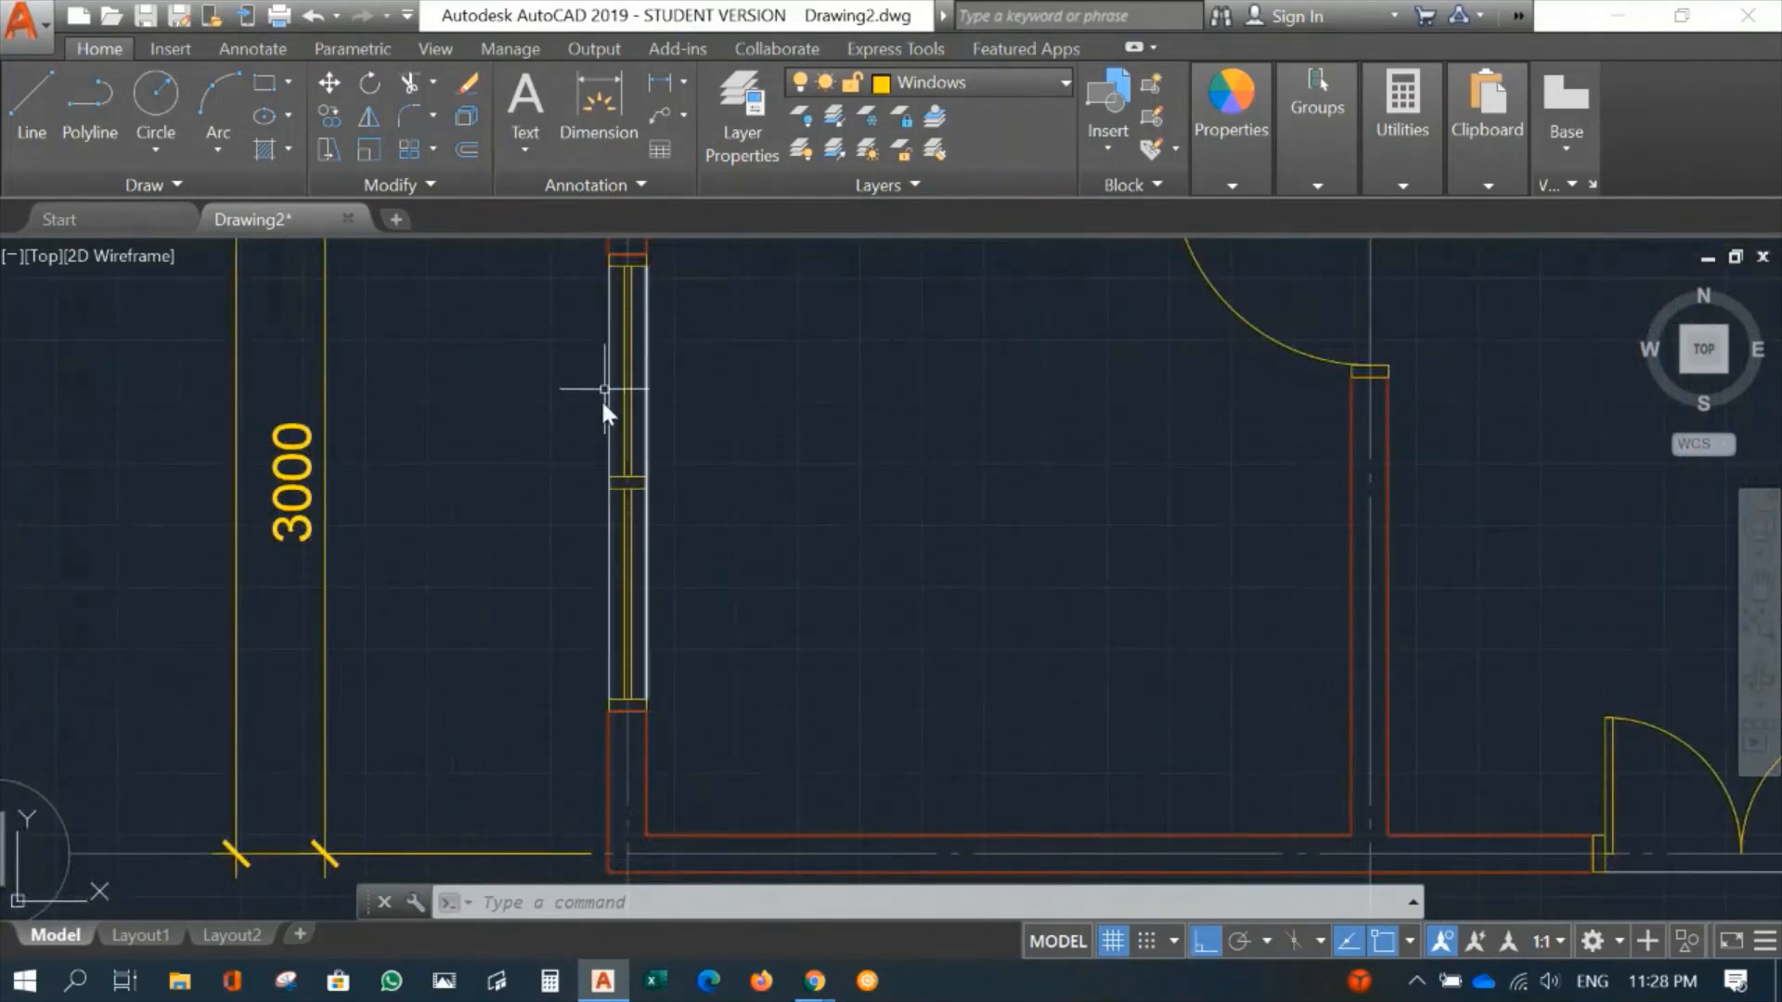
{"action": "scroll", "coordinate": [650, 538], "scroll_direction": "up", "scroll_amount": 3}
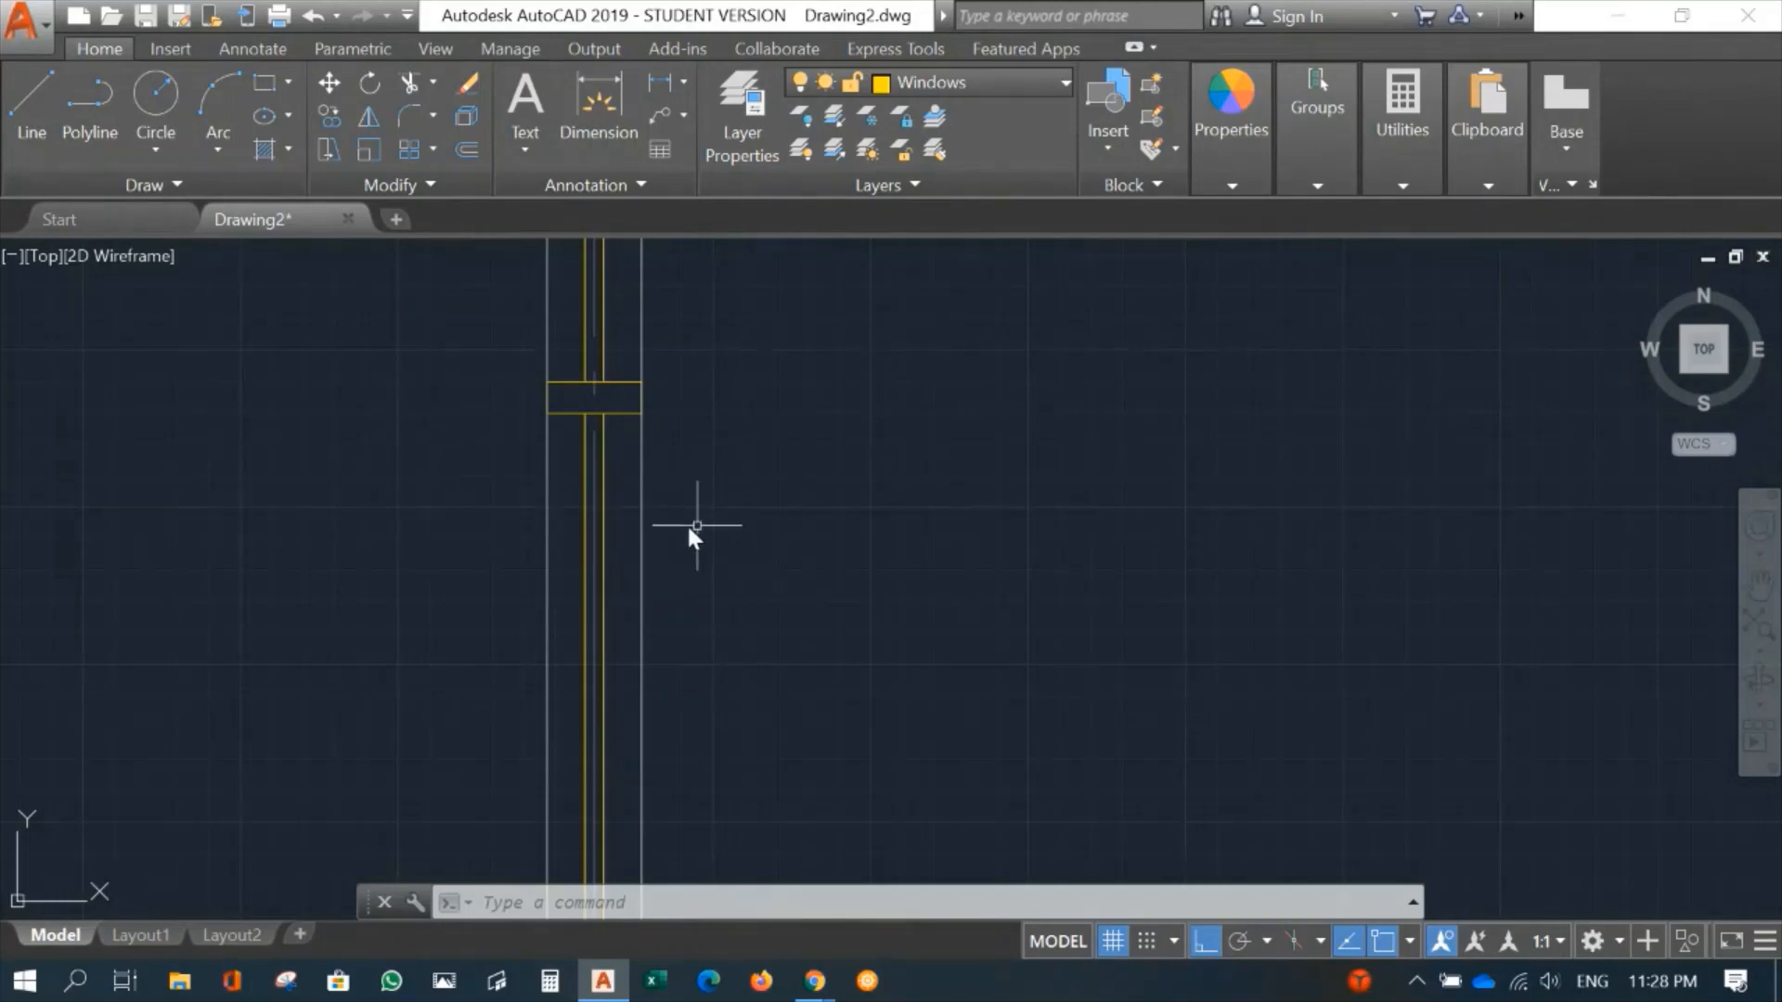
{"action": "scroll", "coordinate": [562, 518], "scroll_direction": "down", "scroll_amount": 5}
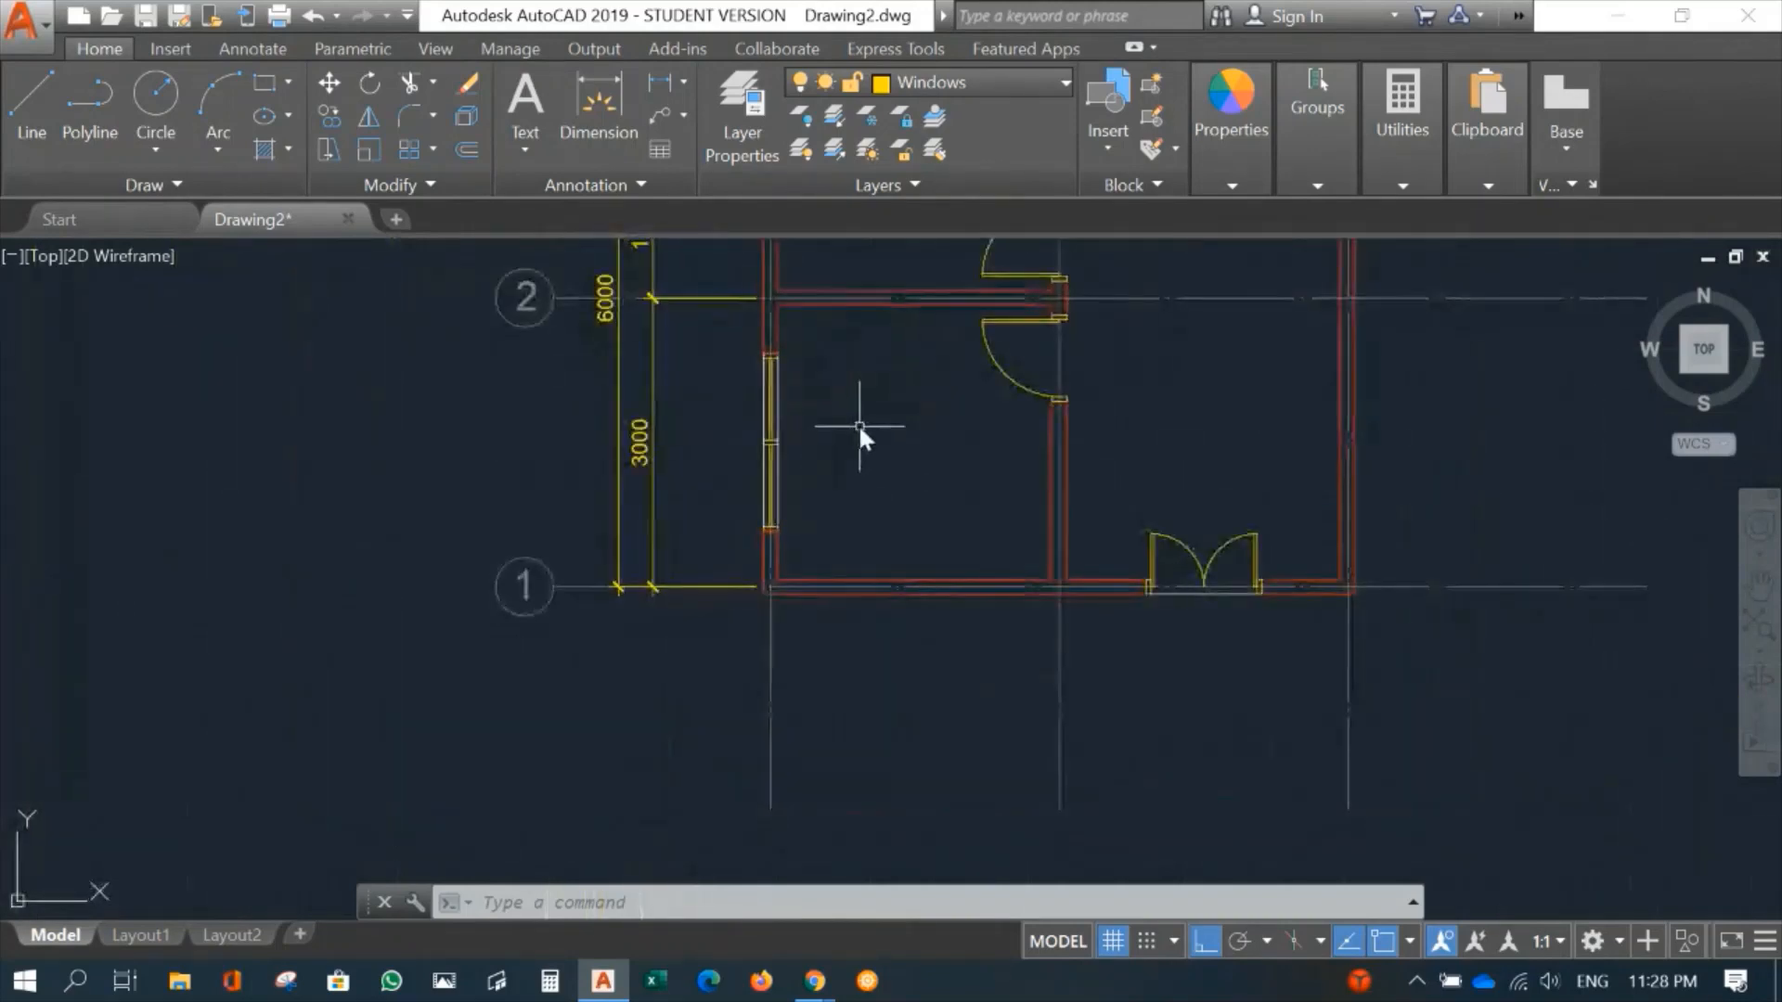
Step: Copy the window between grids 1 and 2 up the grid A wall, placing its middle frame rectangle on grid 3
{"action": "middle_click_drag", "start_coordinate": [857, 423], "coordinate": [698, 551]}
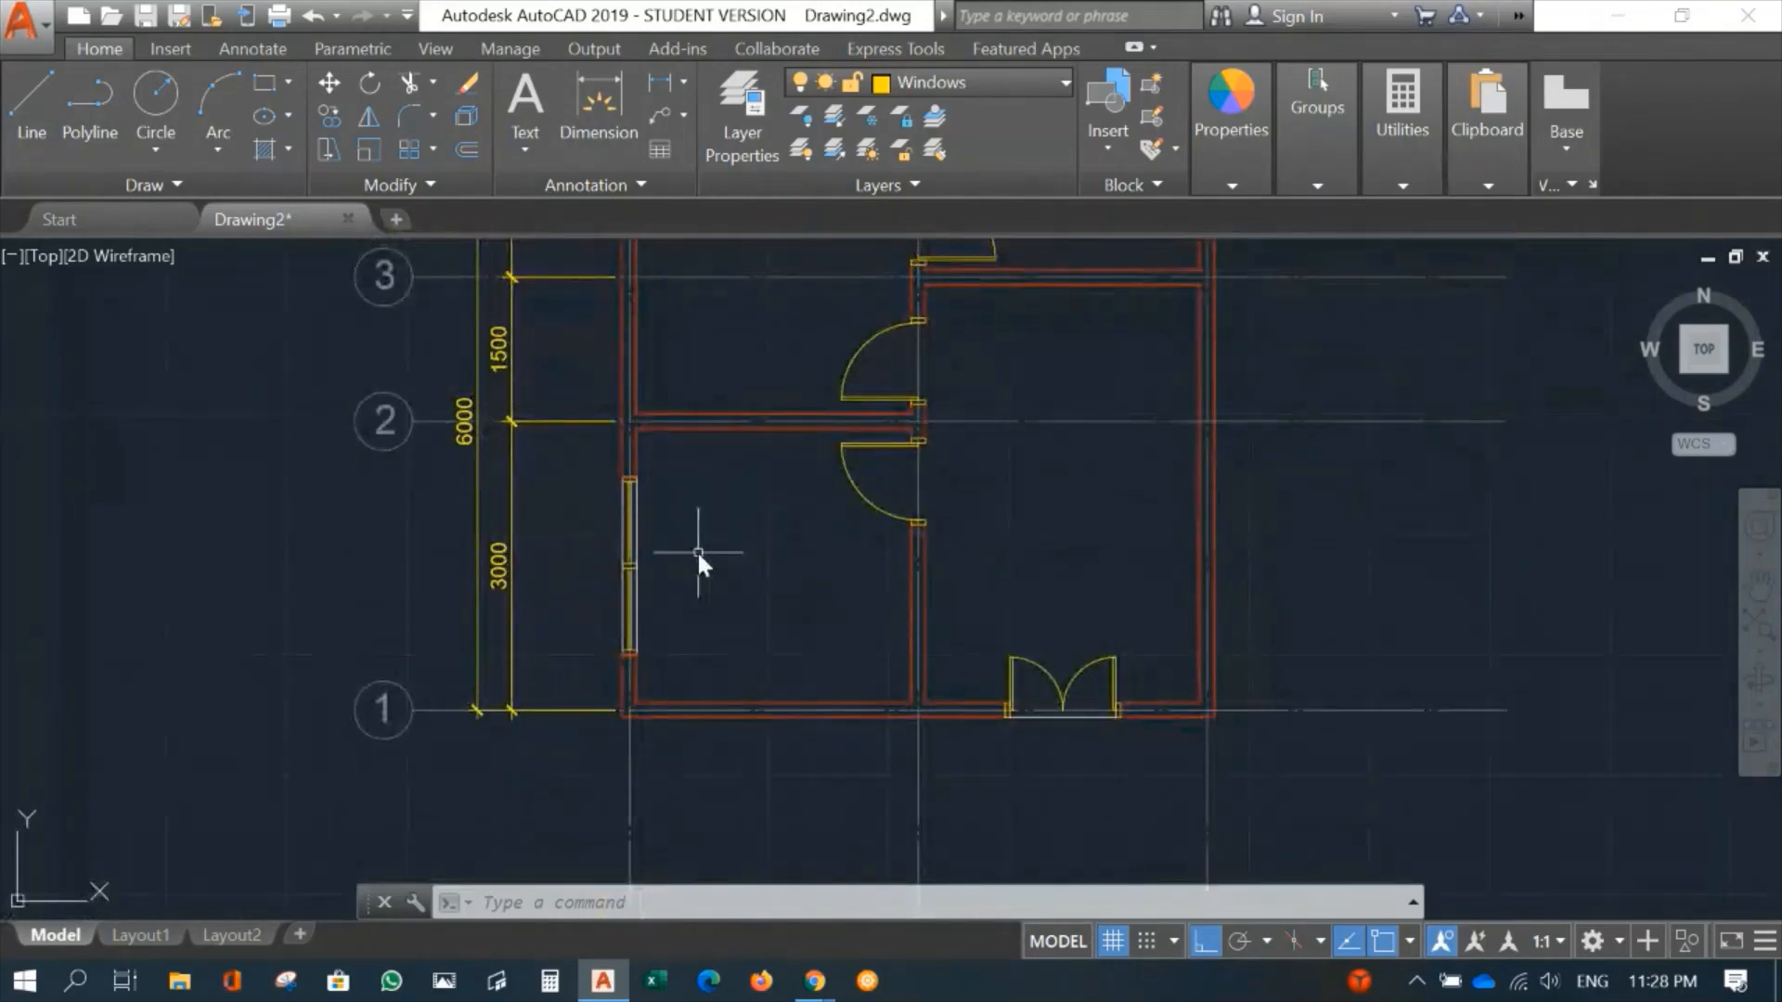
{"action": "type", "text": "co"}
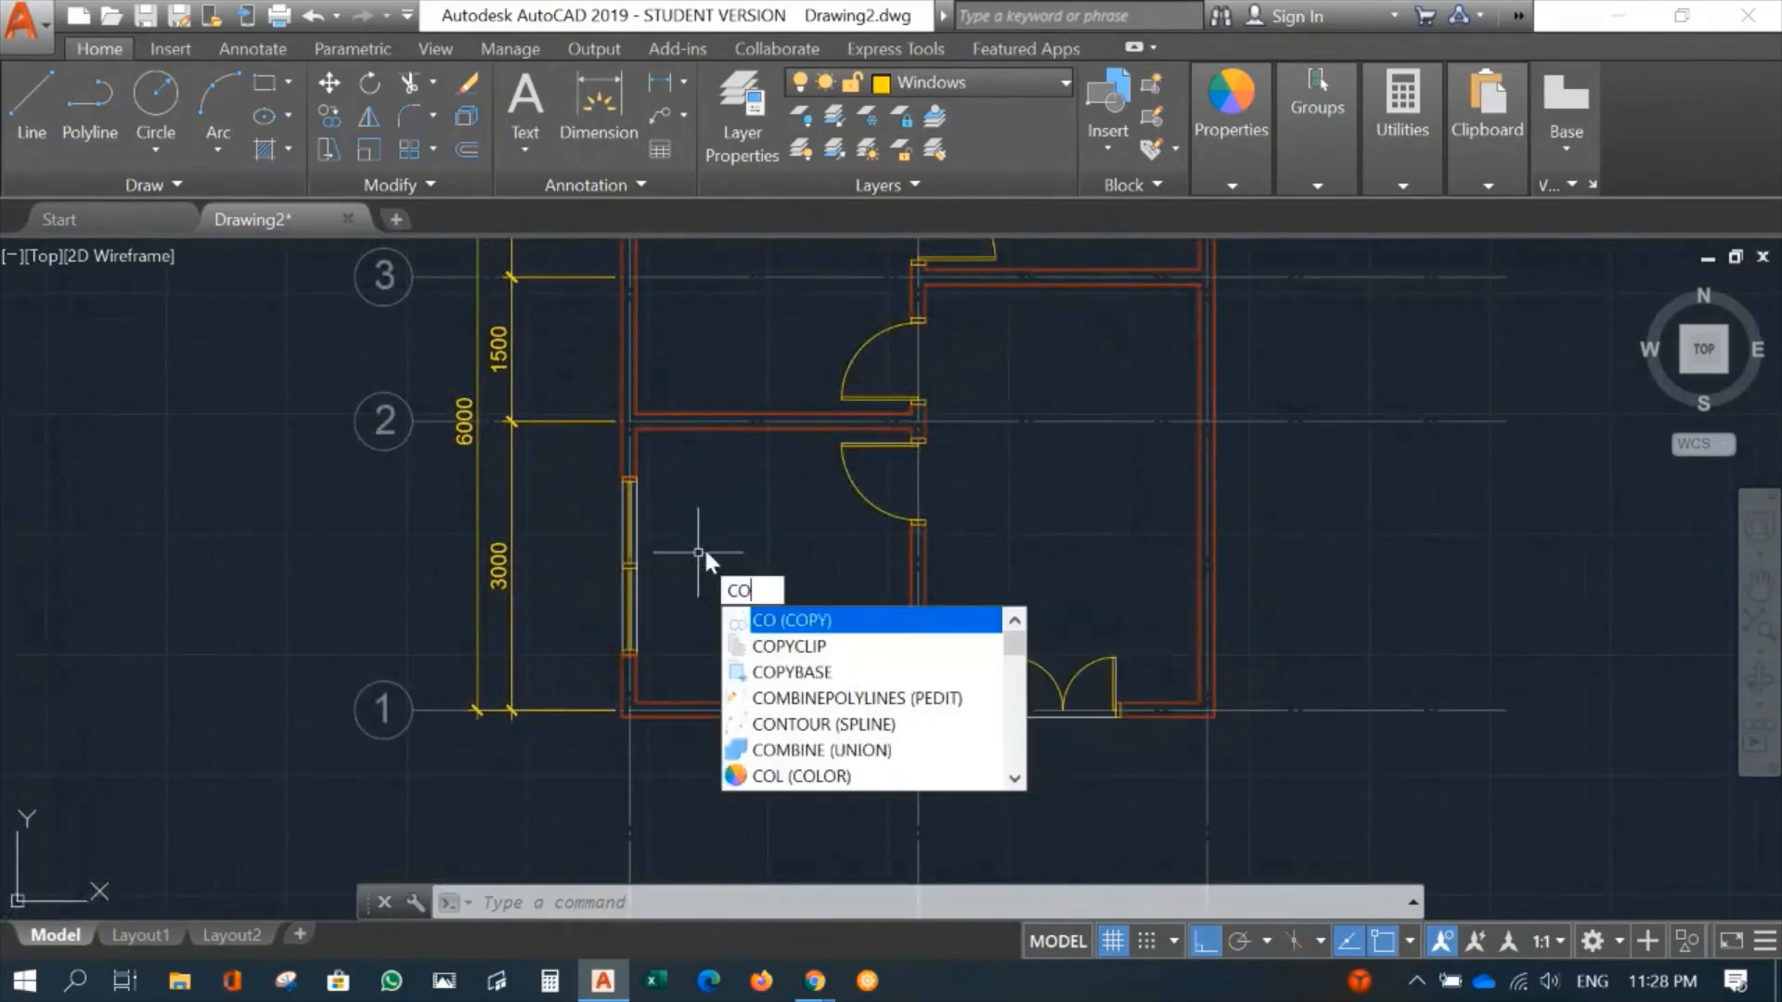
{"action": "key", "text": "Return"}
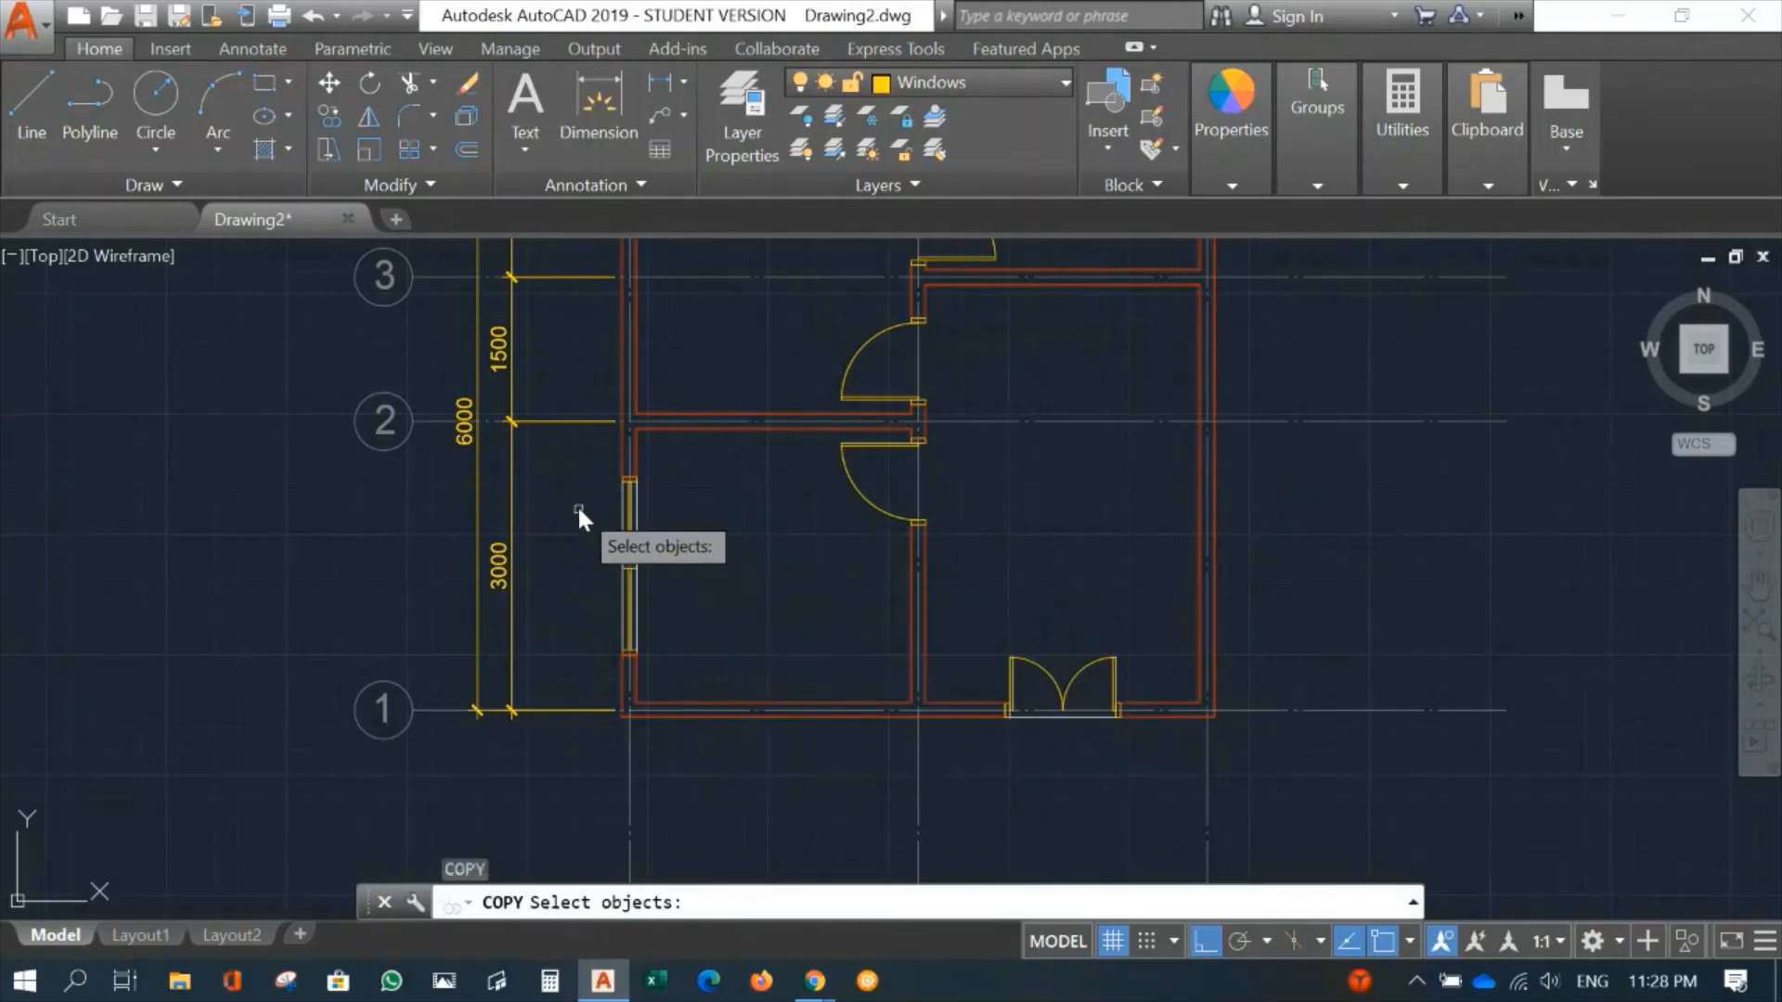
{"action": "left_click", "coordinate": [583, 454]}
{"action": "left_click", "coordinate": [692, 671]}
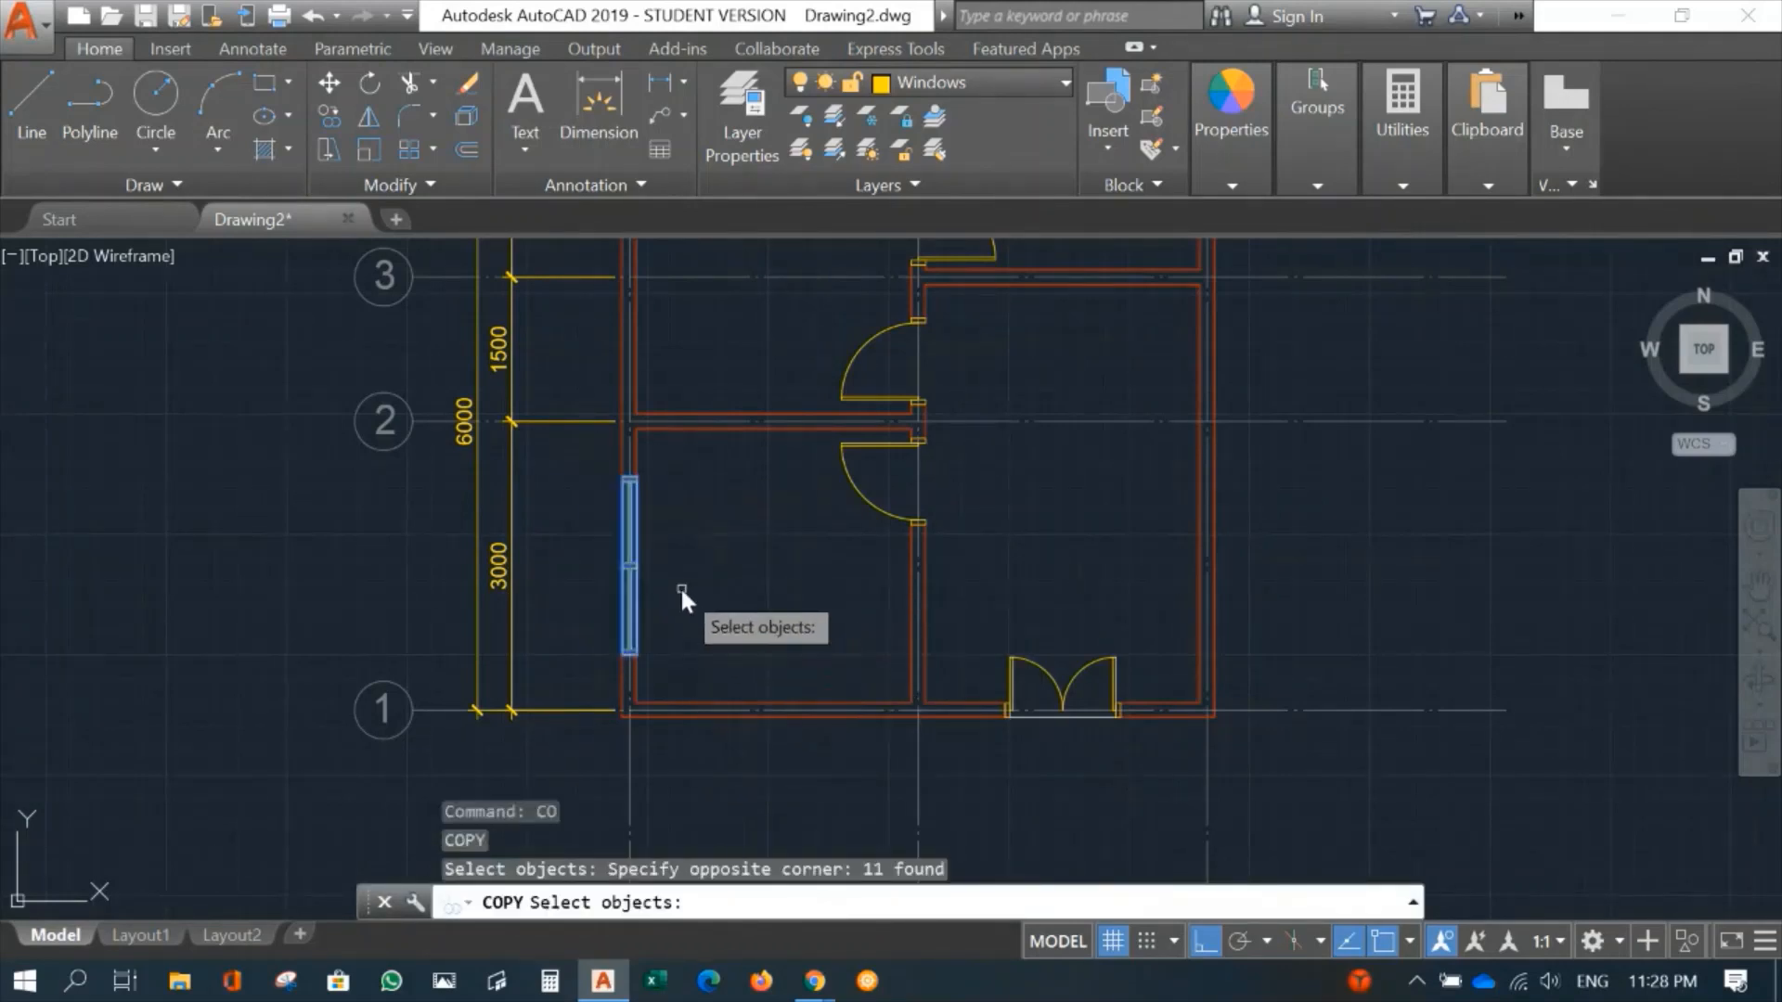
{"action": "key", "text": "Return"}
{"action": "scroll", "coordinate": [657, 590], "scroll_direction": "up", "scroll_amount": 3}
{"action": "mouse_move", "coordinate": [629, 585]}
{"action": "middle_mouse_down"}
{"action": "mouse_move", "coordinate": [732, 624]}
{"action": "mouse_move", "coordinate": [781, 618]}
{"action": "middle_mouse_up"}
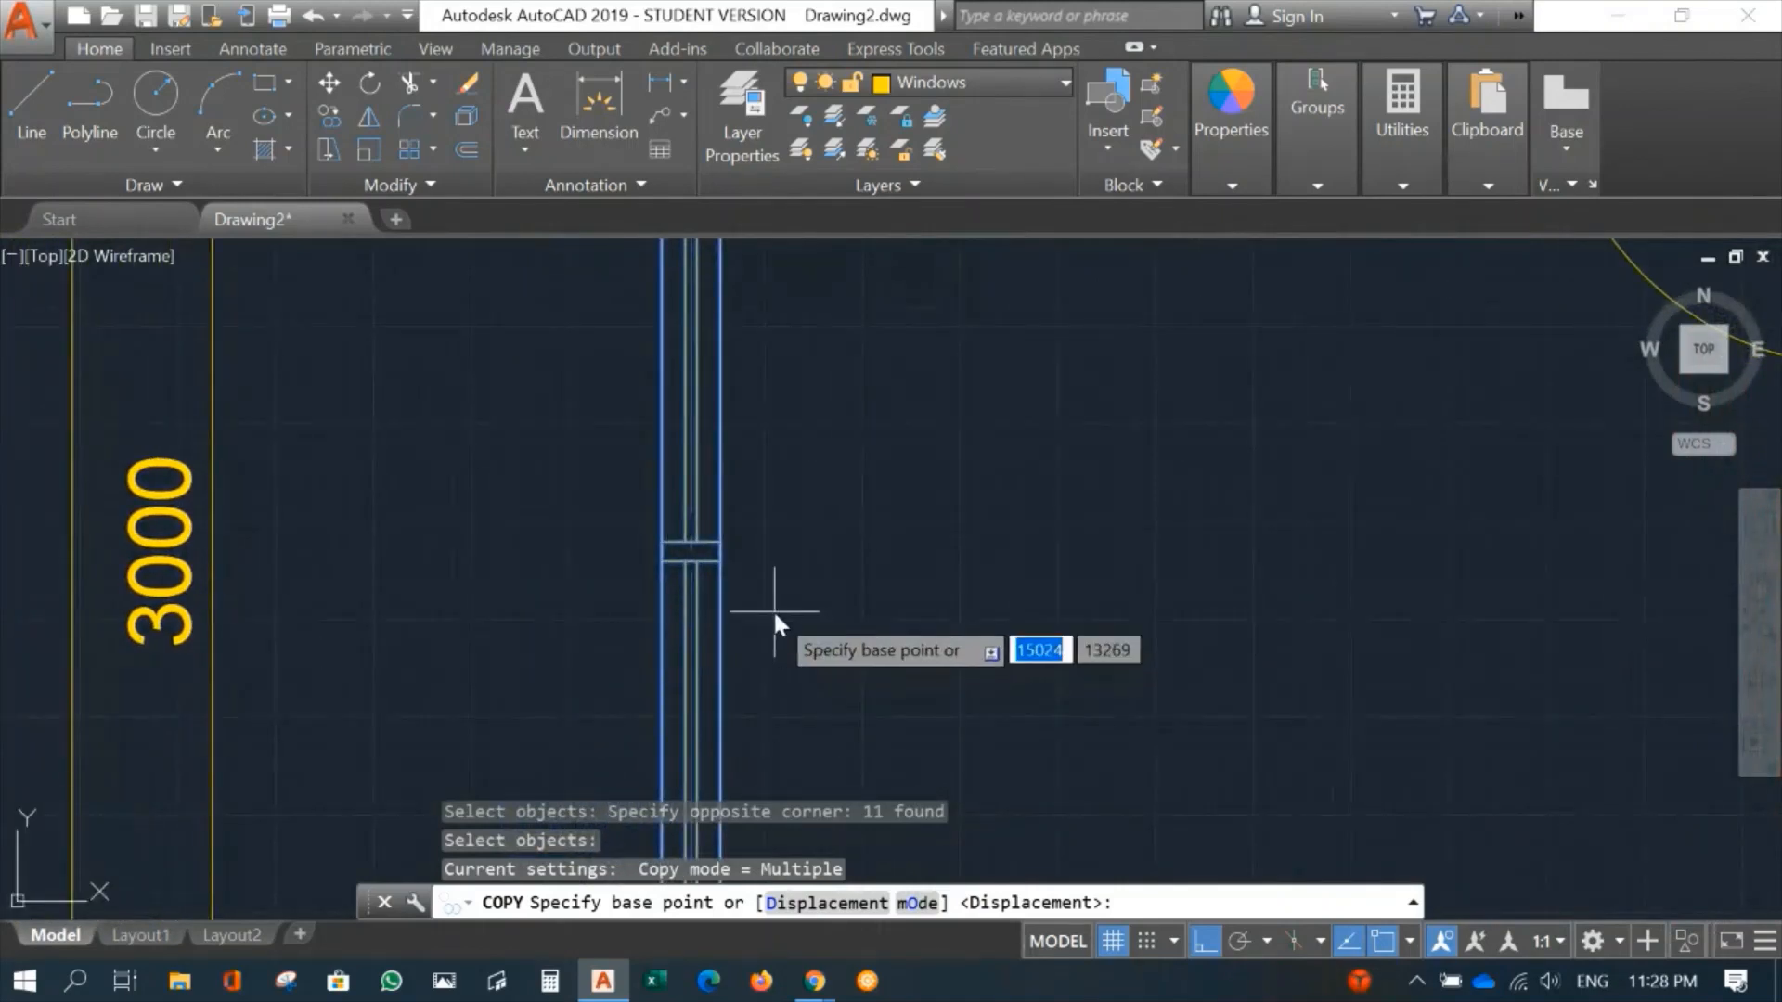
{"action": "scroll", "coordinate": [750, 561], "scroll_direction": "up", "scroll_amount": 2}
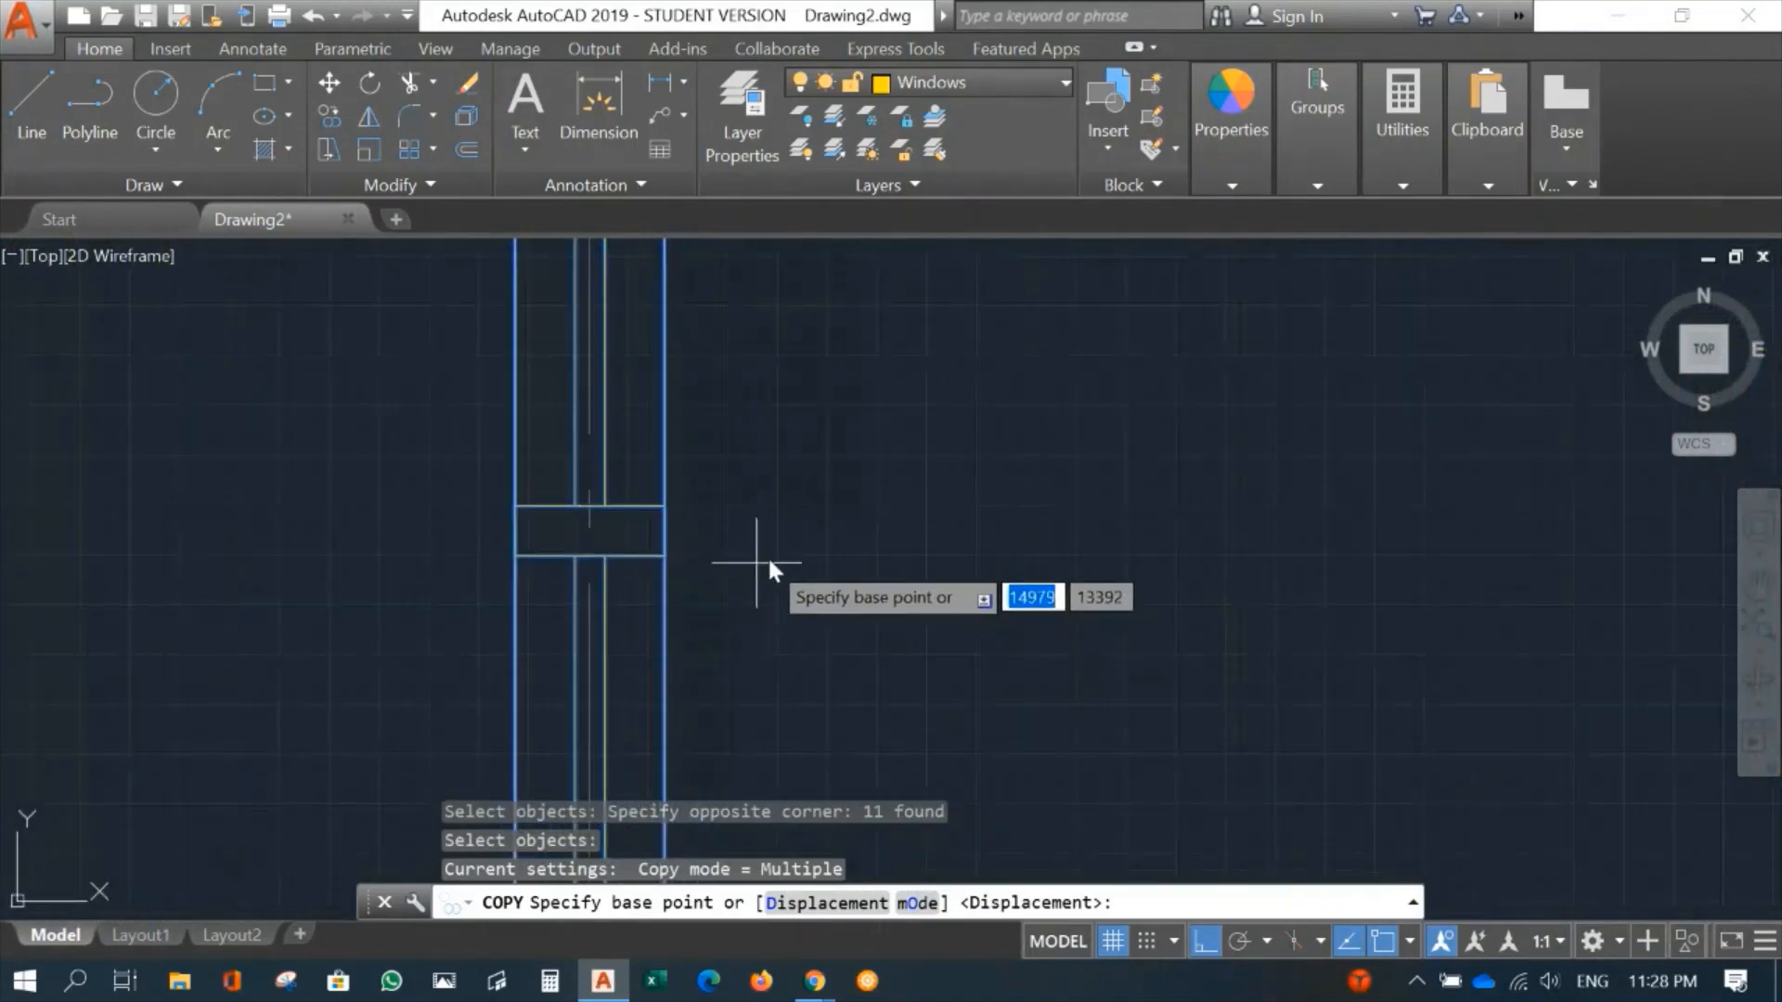
{"action": "left_click", "coordinate": [665, 533]}
{"action": "scroll", "coordinate": [789, 512], "scroll_direction": "down", "scroll_amount": 5}
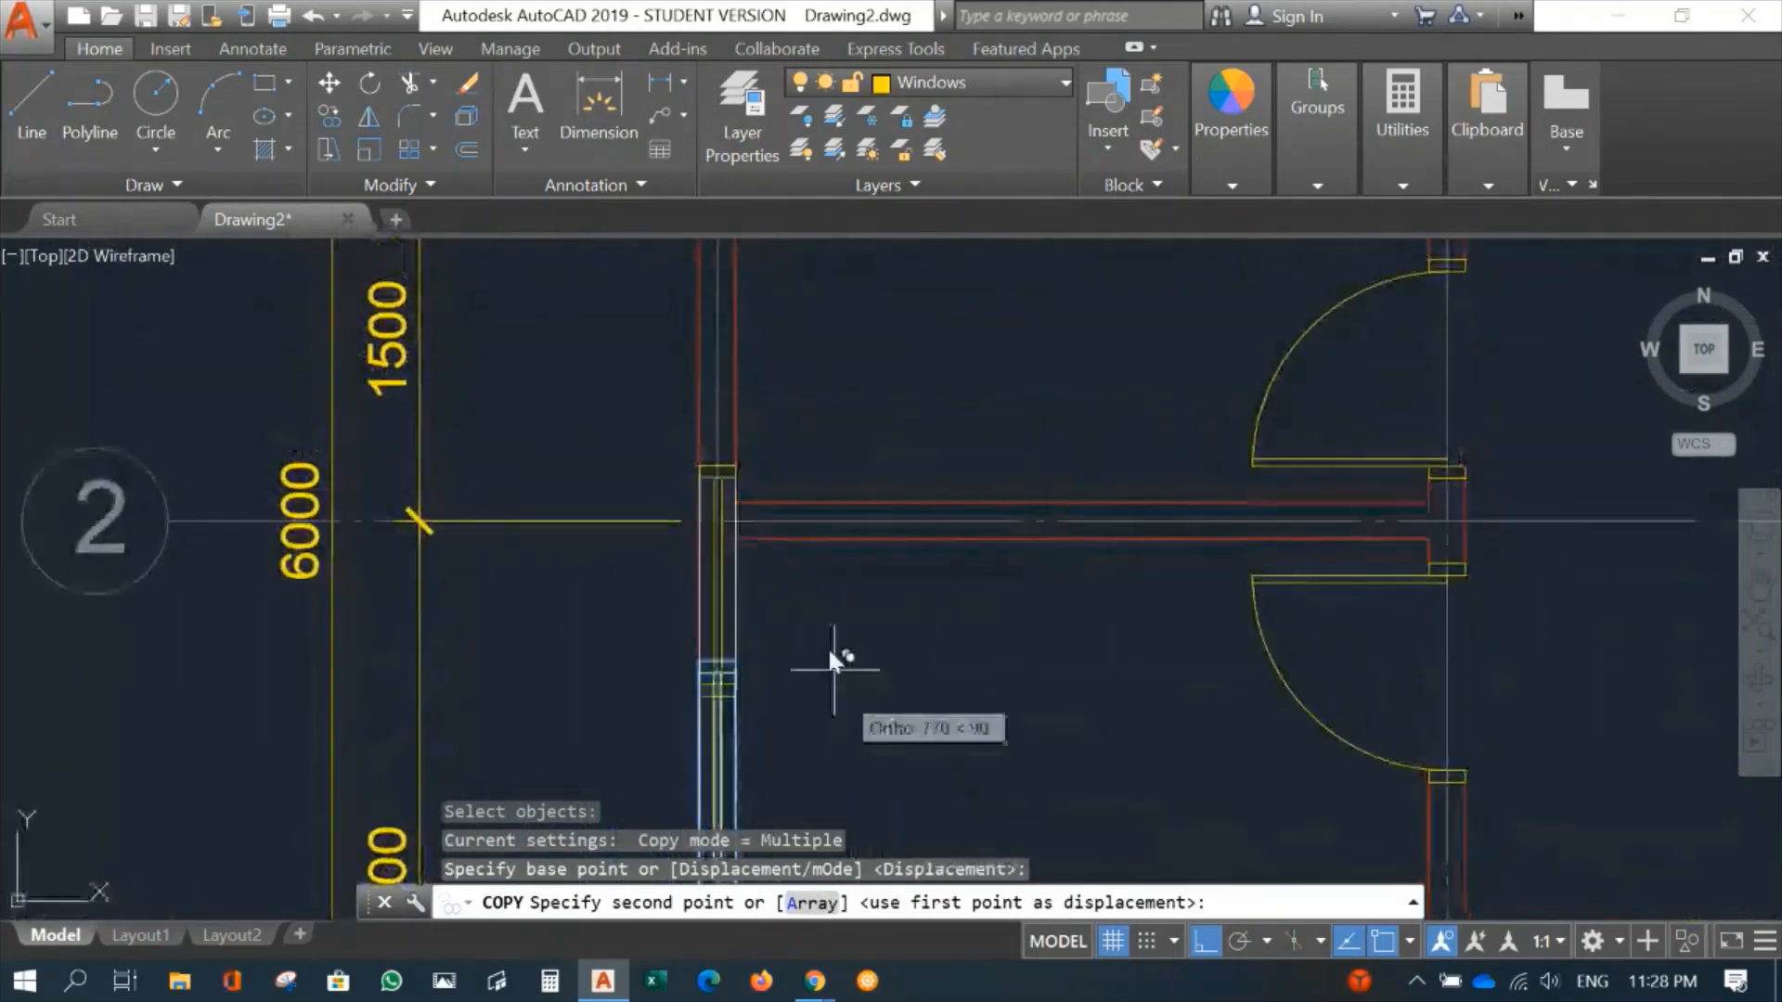
{"action": "middle_click_drag", "start_coordinate": [833, 388], "coordinate": [808, 675]}
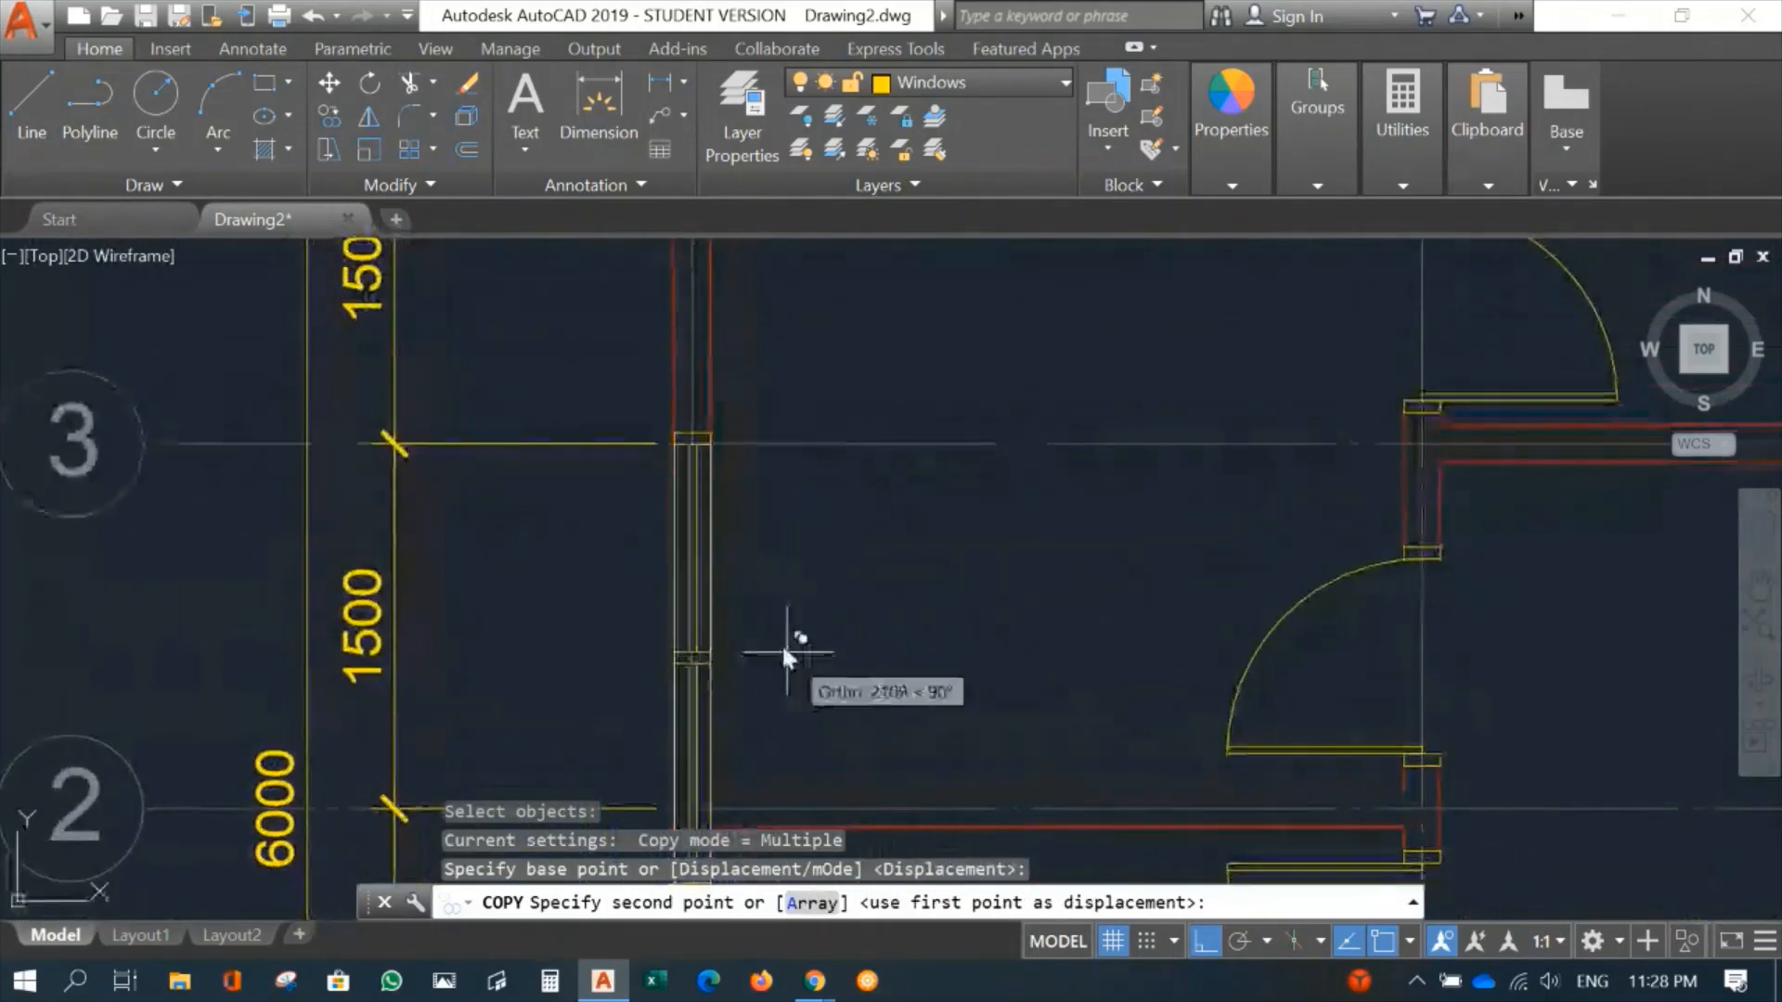
{"action": "left_click", "coordinate": [708, 449]}
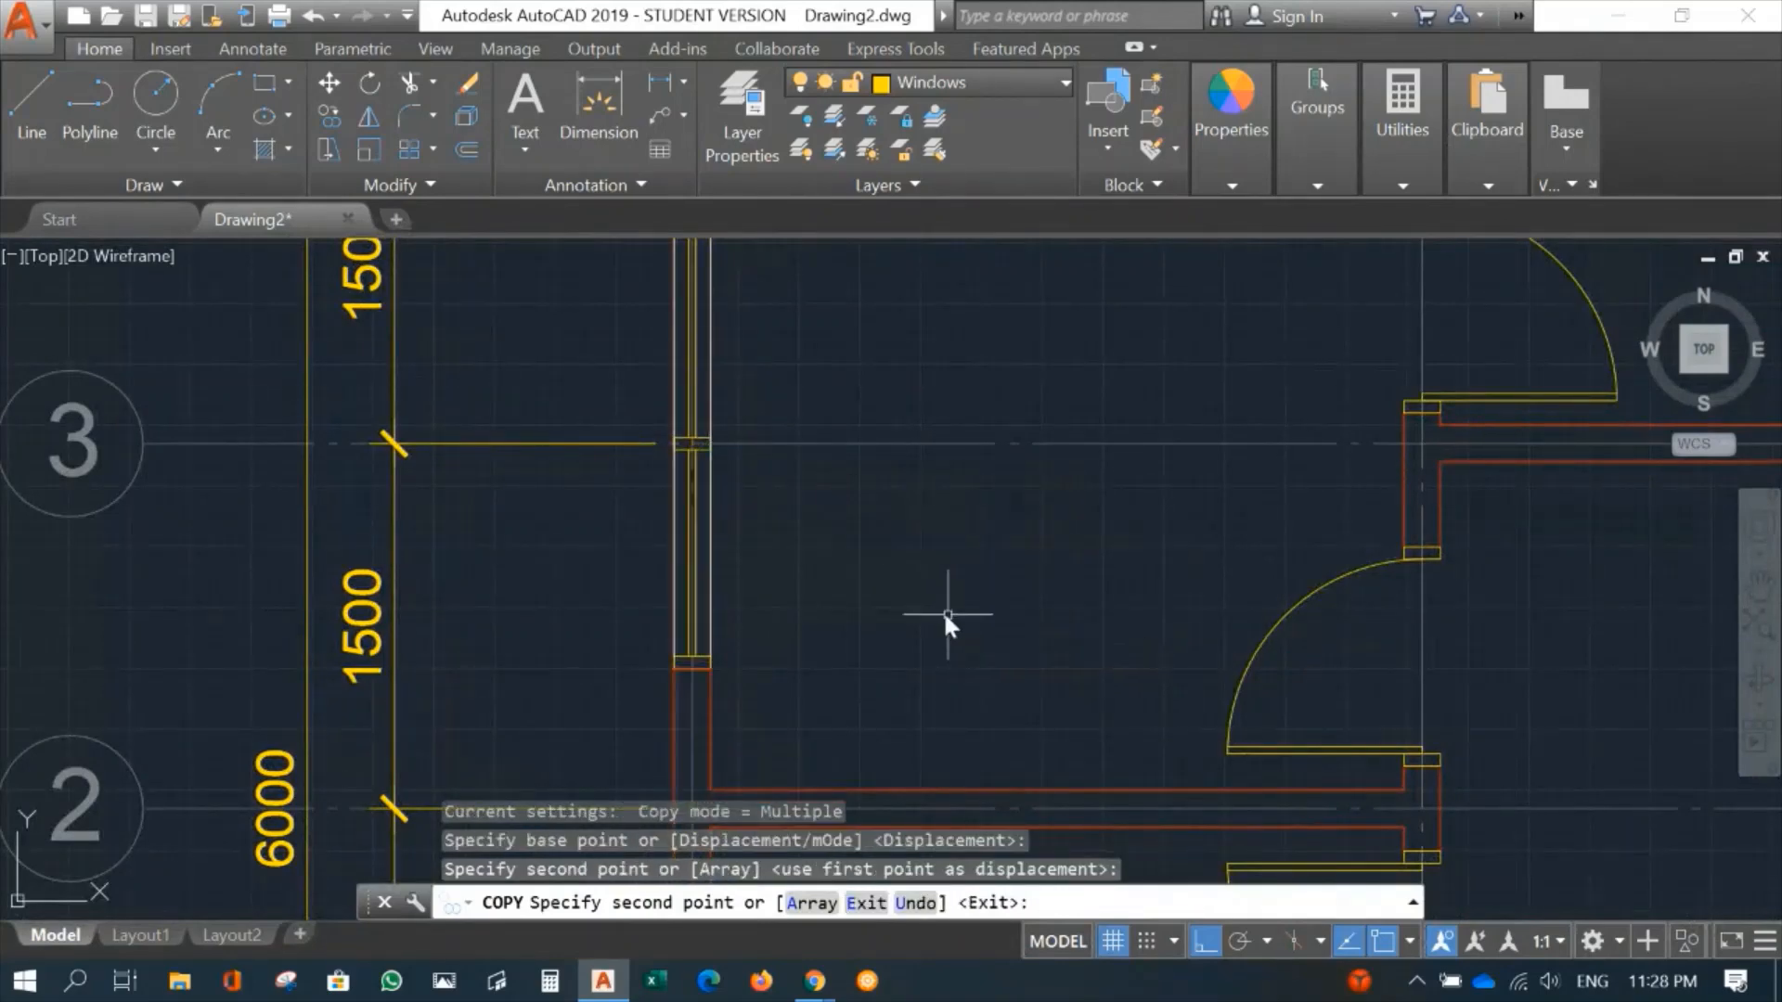
{"action": "key", "text": "Escape"}
Step: Copy the grid A window between grids 1 and 2 onto the grid C wall, centring it between grids 1 and 3
{"action": "scroll", "coordinate": [943, 614], "scroll_direction": "down", "scroll_amount": 5}
{"action": "middle_click_drag", "start_coordinate": [1154, 728], "coordinate": [1010, 641]}
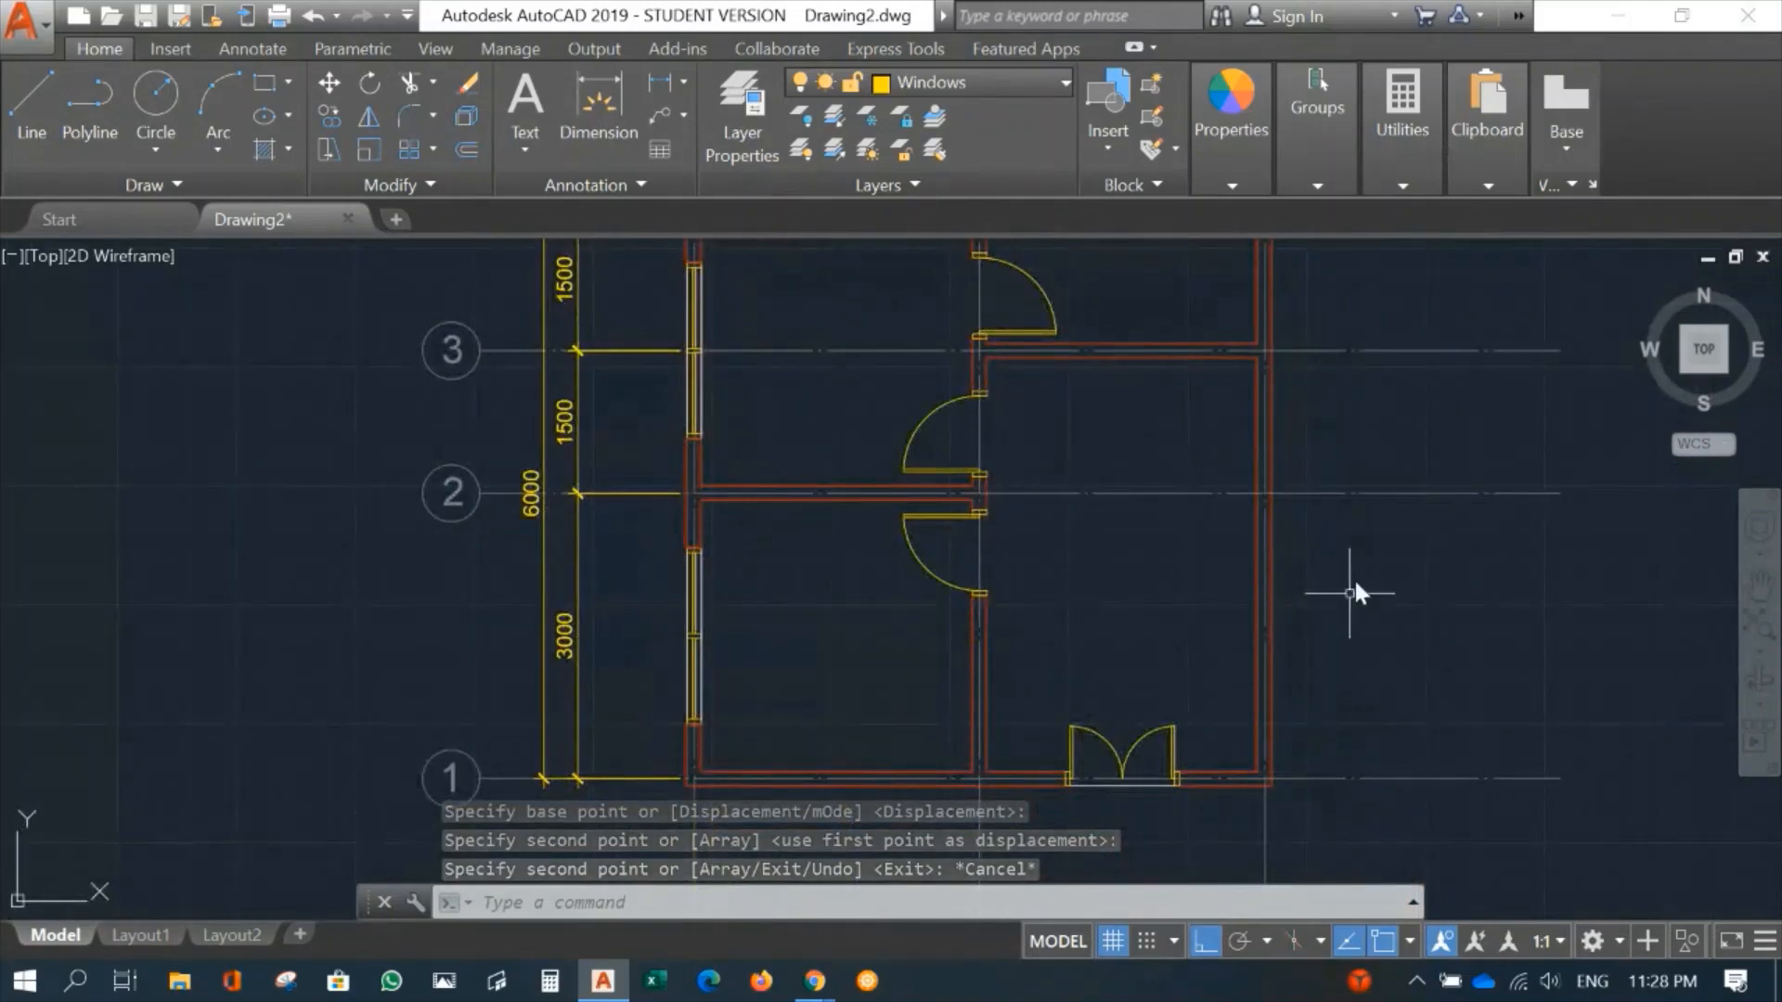
{"action": "scroll", "coordinate": [787, 675], "scroll_direction": "up", "scroll_amount": 3}
{"action": "middle_click_drag", "start_coordinate": [787, 674], "coordinate": [973, 509]}
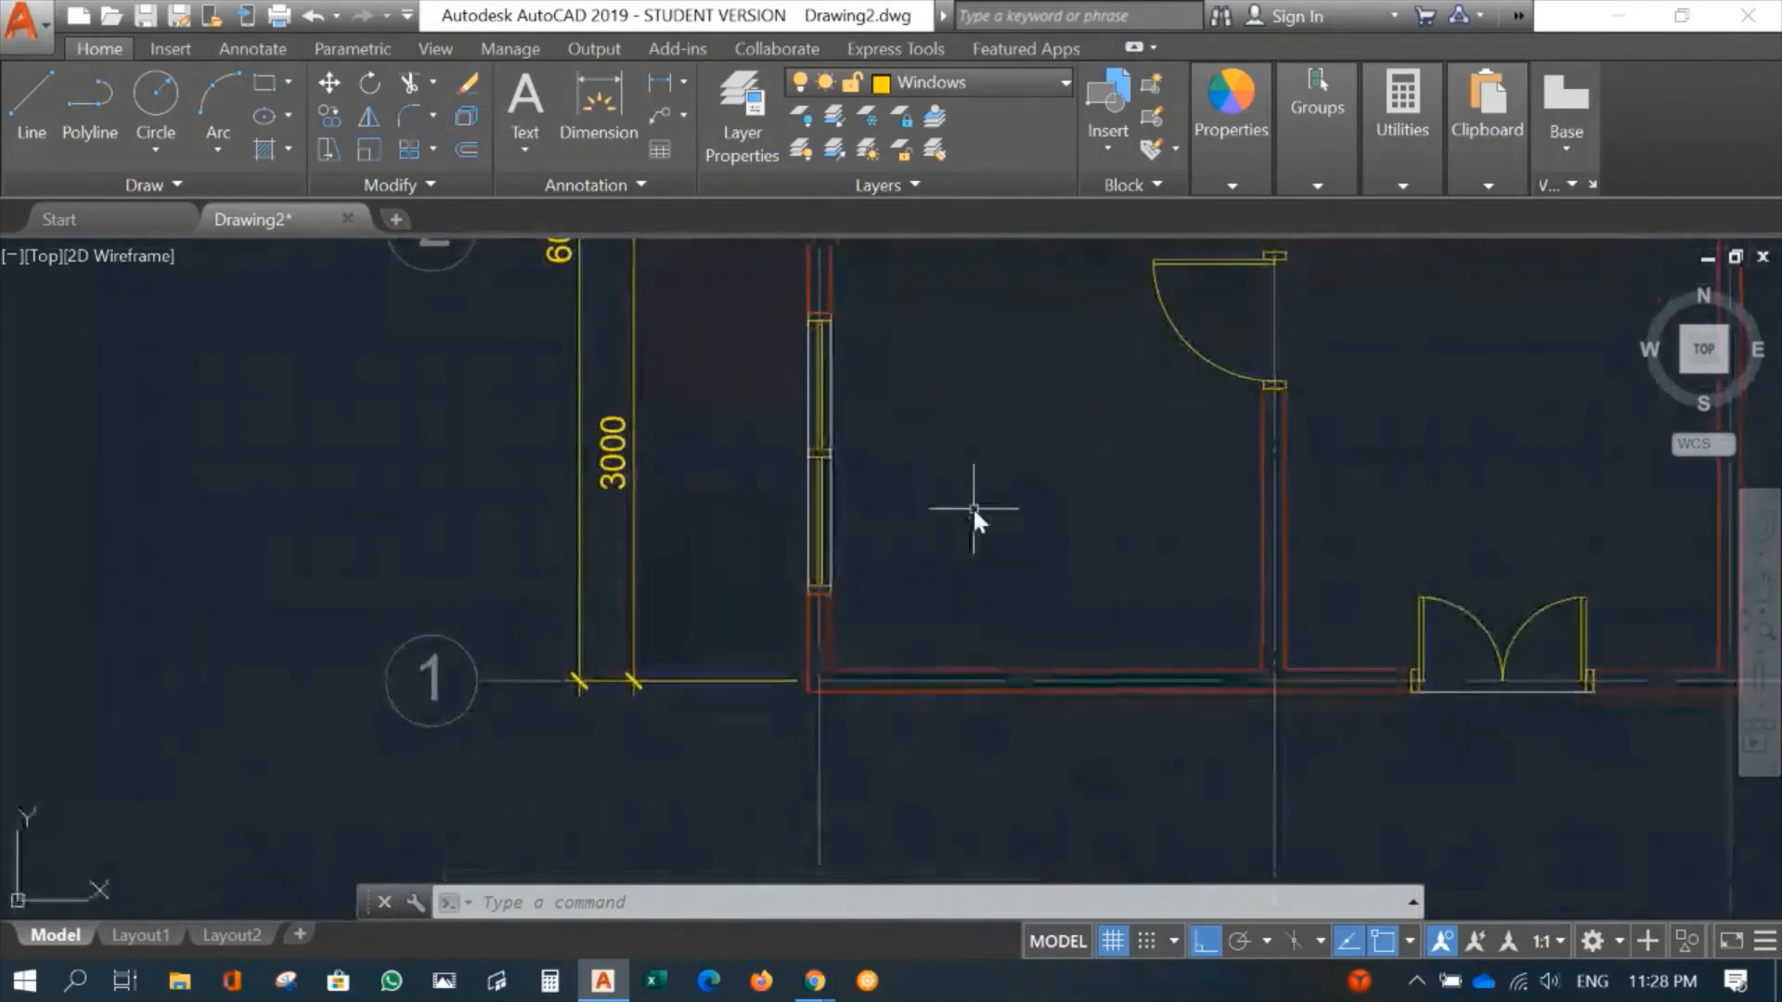
{"action": "type", "text": "c"}
{"action": "key", "text": "Return"}
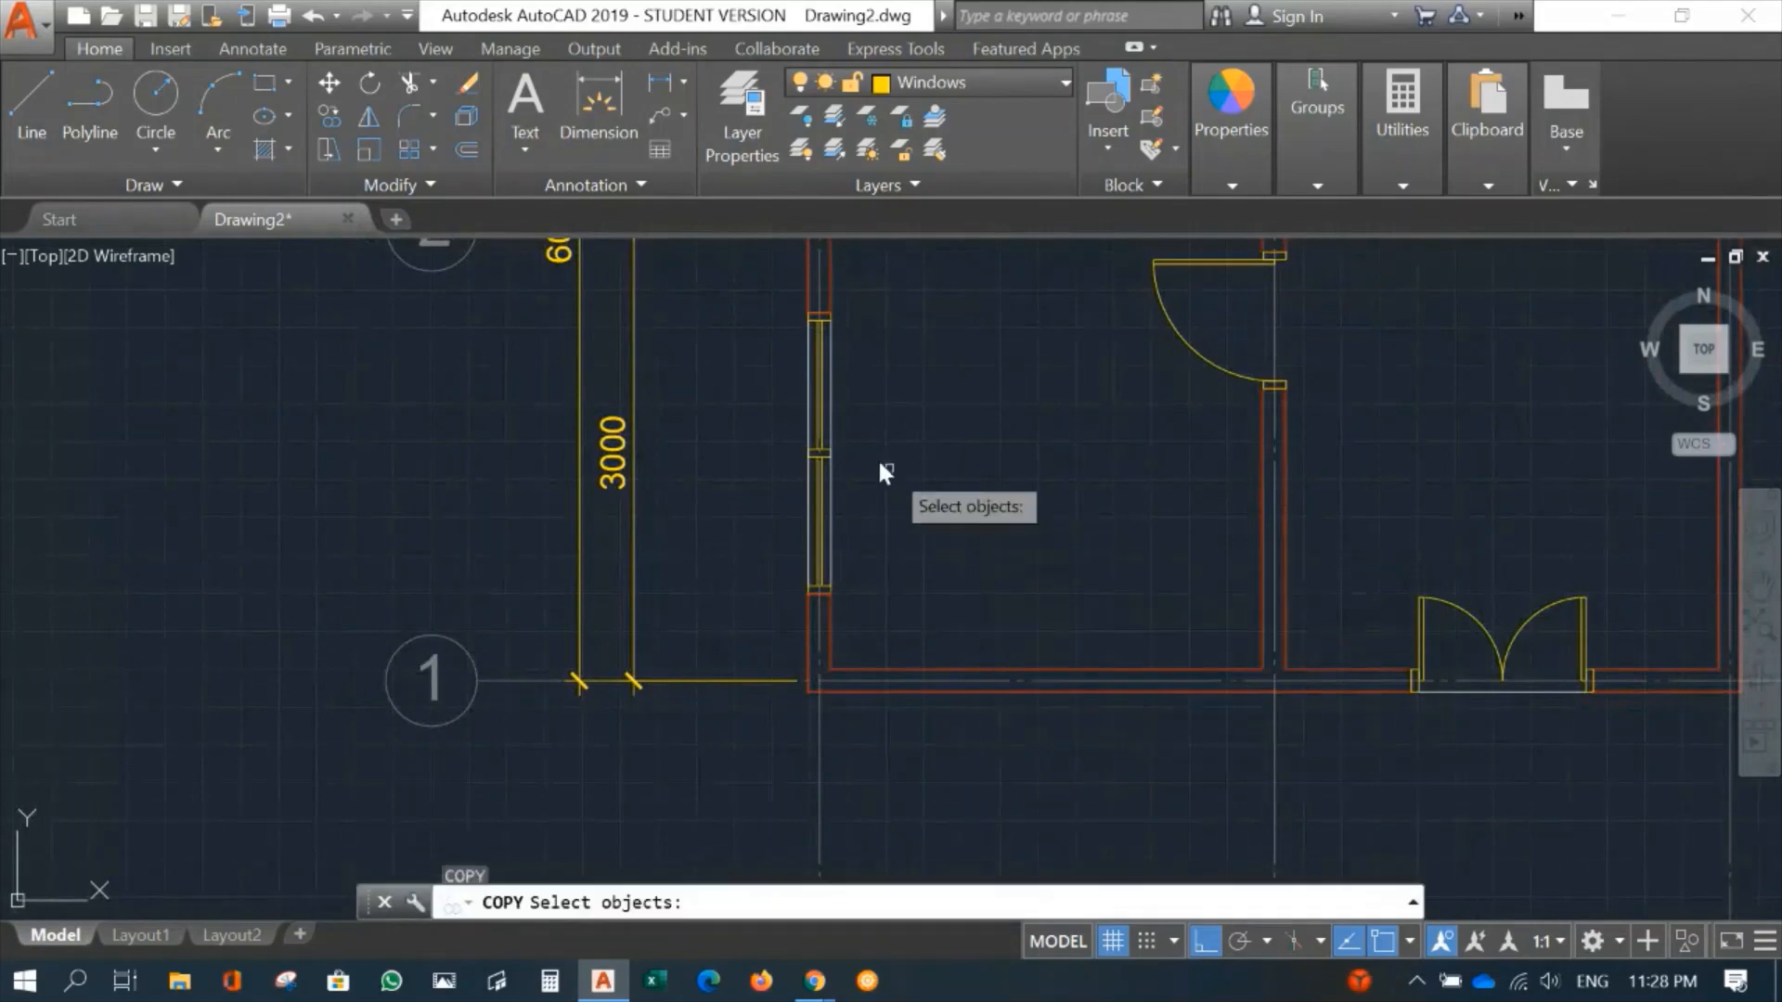
{"action": "left_click", "coordinate": [755, 291]}
{"action": "left_click", "coordinate": [865, 609]}
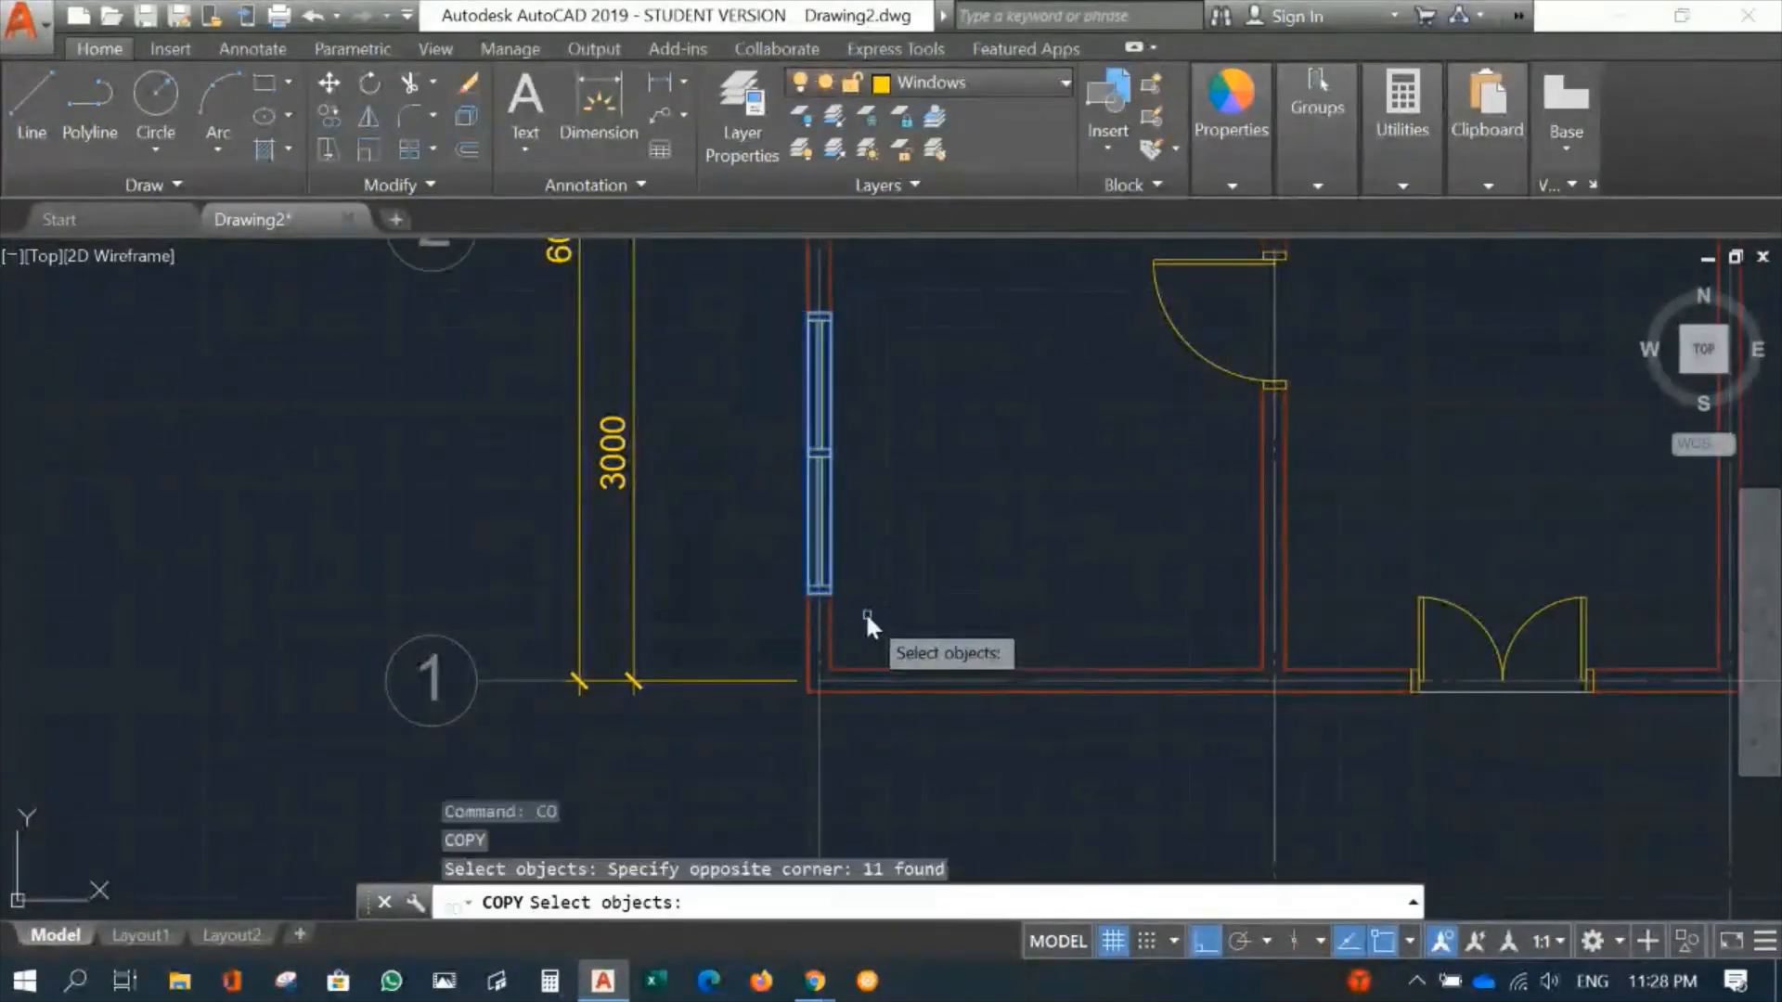
{"action": "key", "text": "Return"}
{"action": "scroll", "coordinate": [815, 487], "scroll_direction": "up", "scroll_amount": 5}
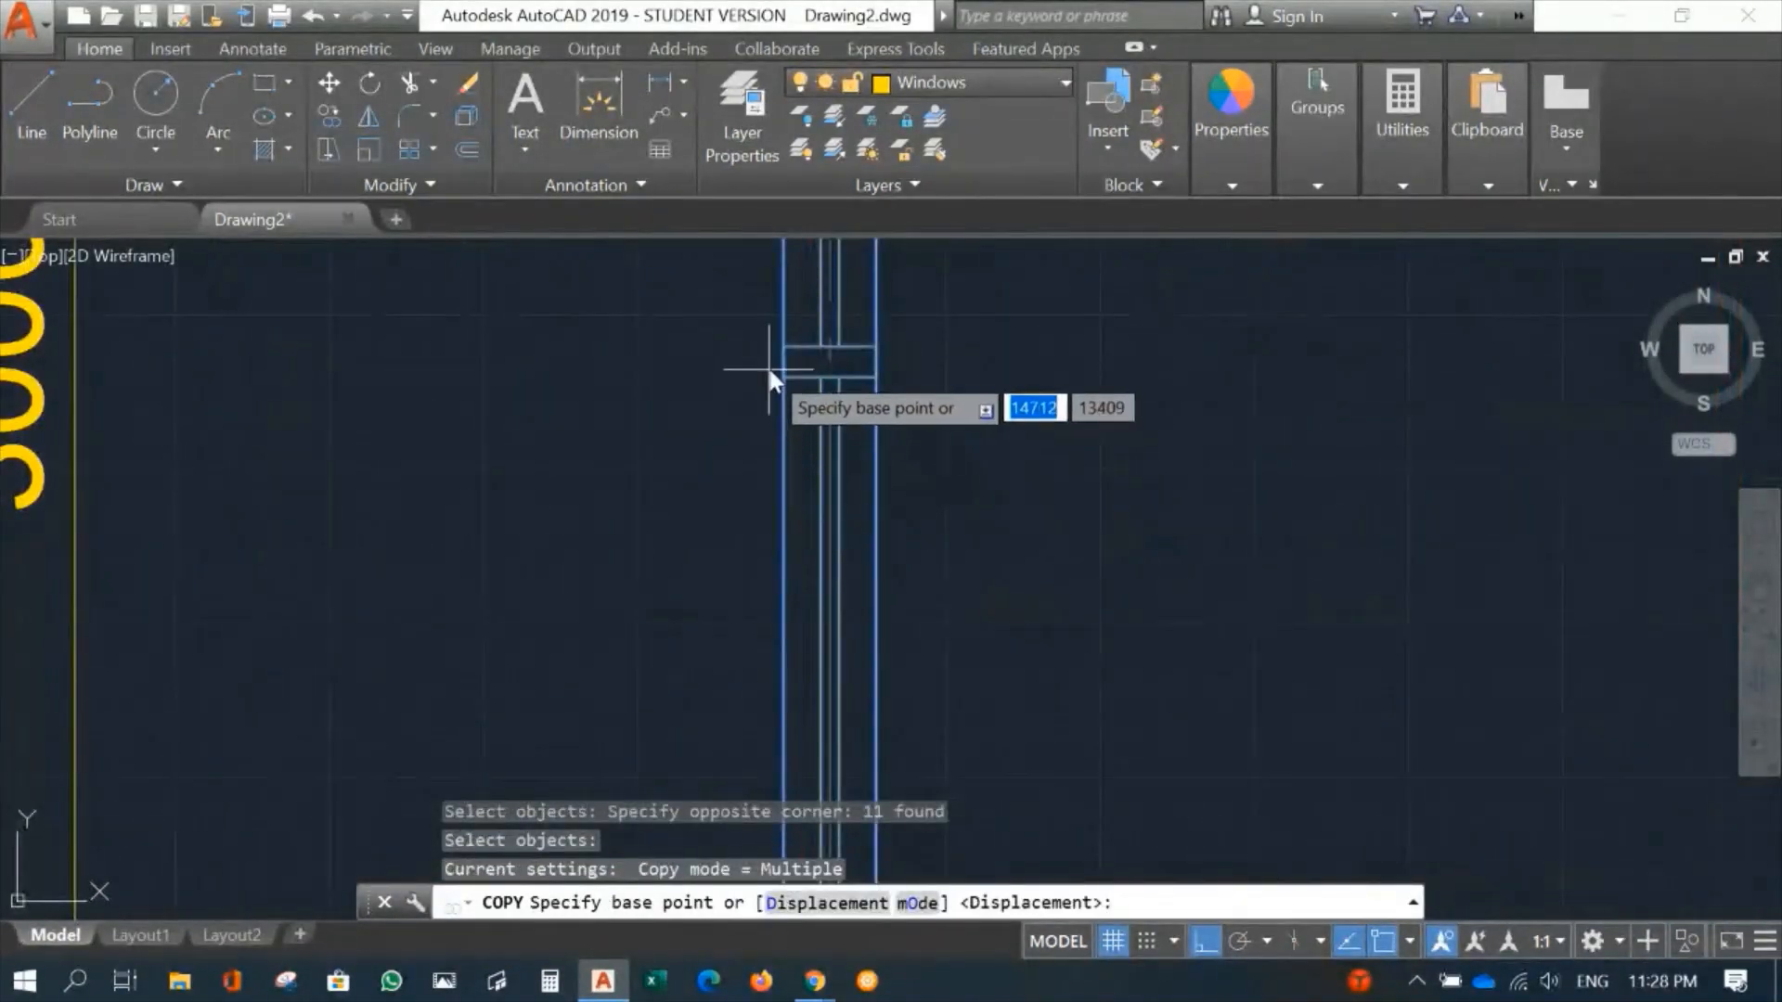
{"action": "left_click", "coordinate": [823, 370]}
{"action": "scroll", "coordinate": [1429, 555], "scroll_direction": "down", "scroll_amount": 4}
{"action": "scroll", "coordinate": [1420, 555], "scroll_direction": "down", "scroll_amount": 6}
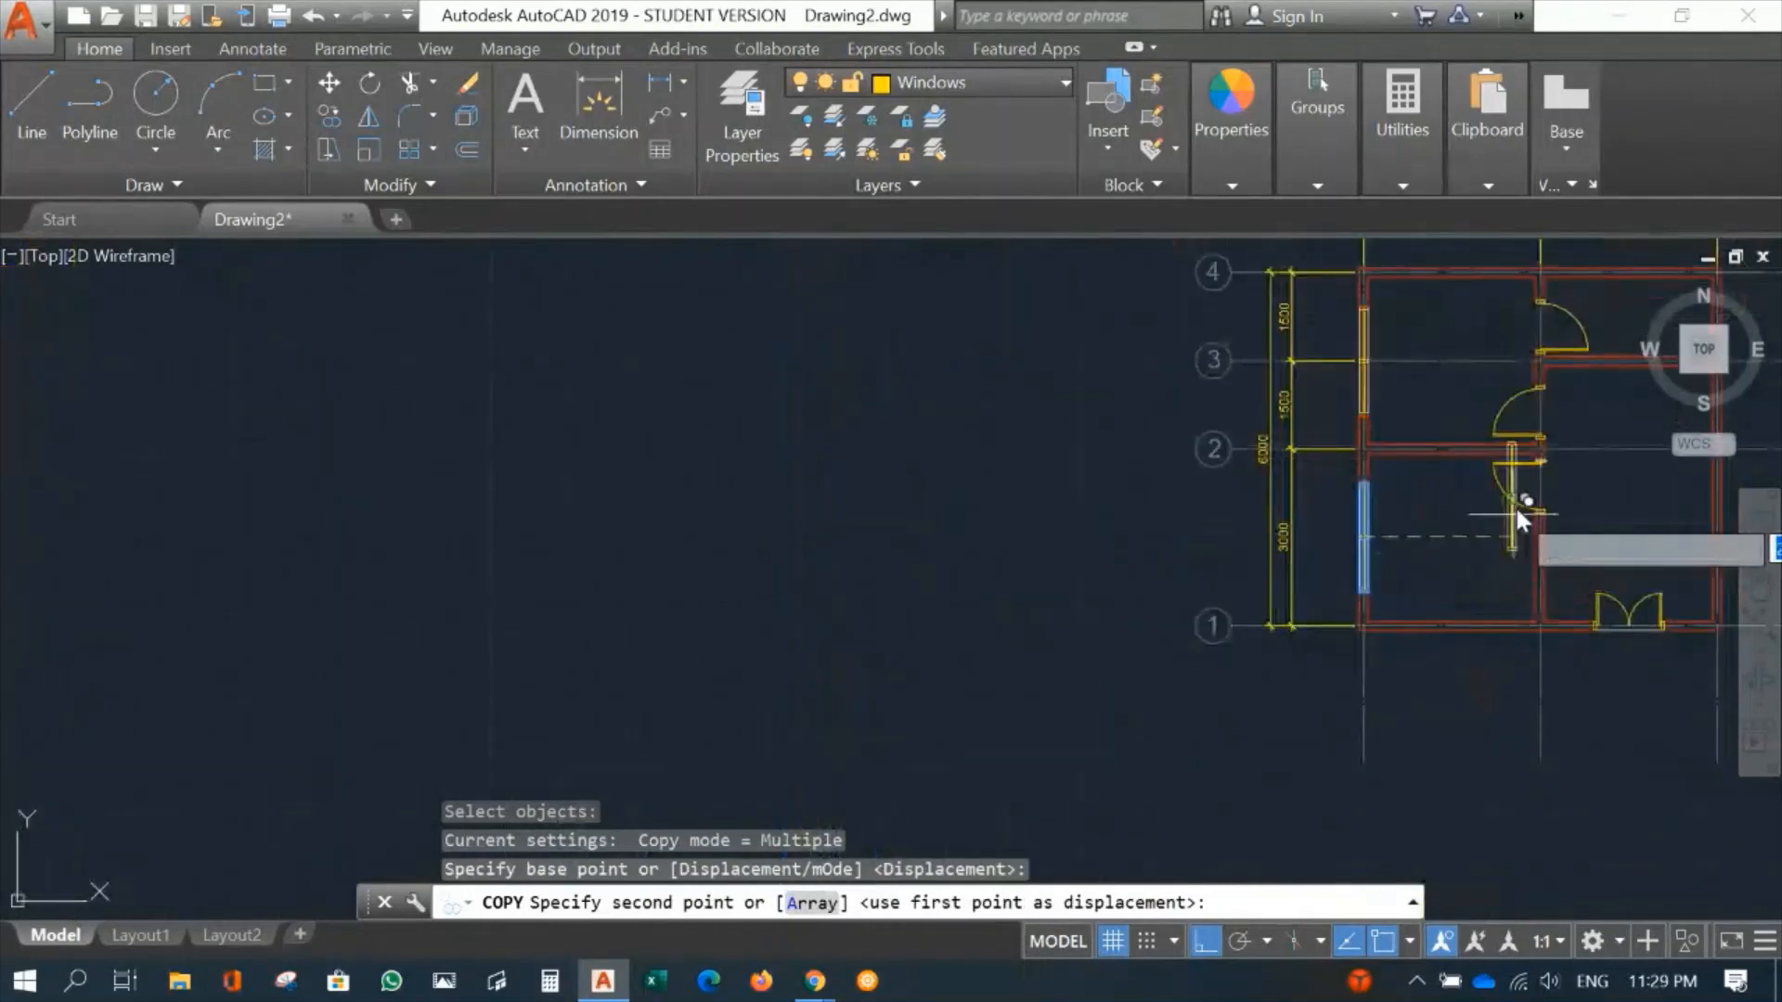
{"action": "middle_click_drag", "start_coordinate": [1515, 509], "coordinate": [761, 587]}
{"action": "scroll", "coordinate": [992, 568], "scroll_direction": "up", "scroll_amount": 6}
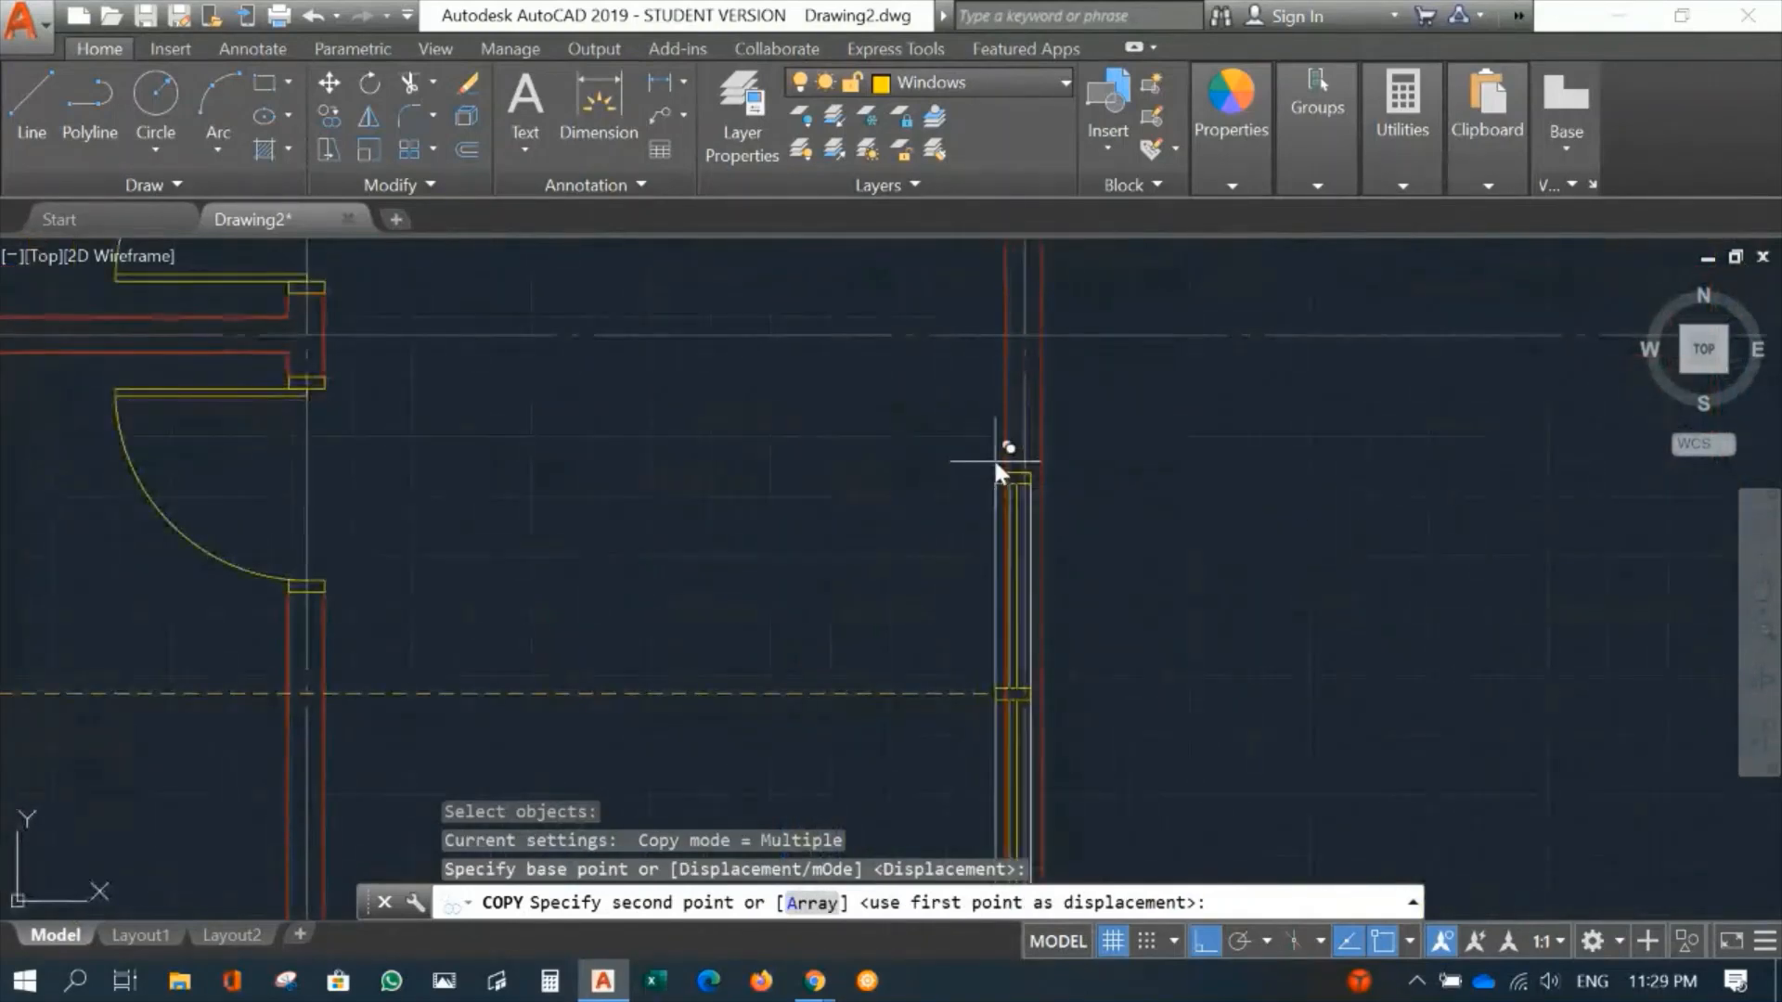
{"action": "left_click", "coordinate": [1004, 522]}
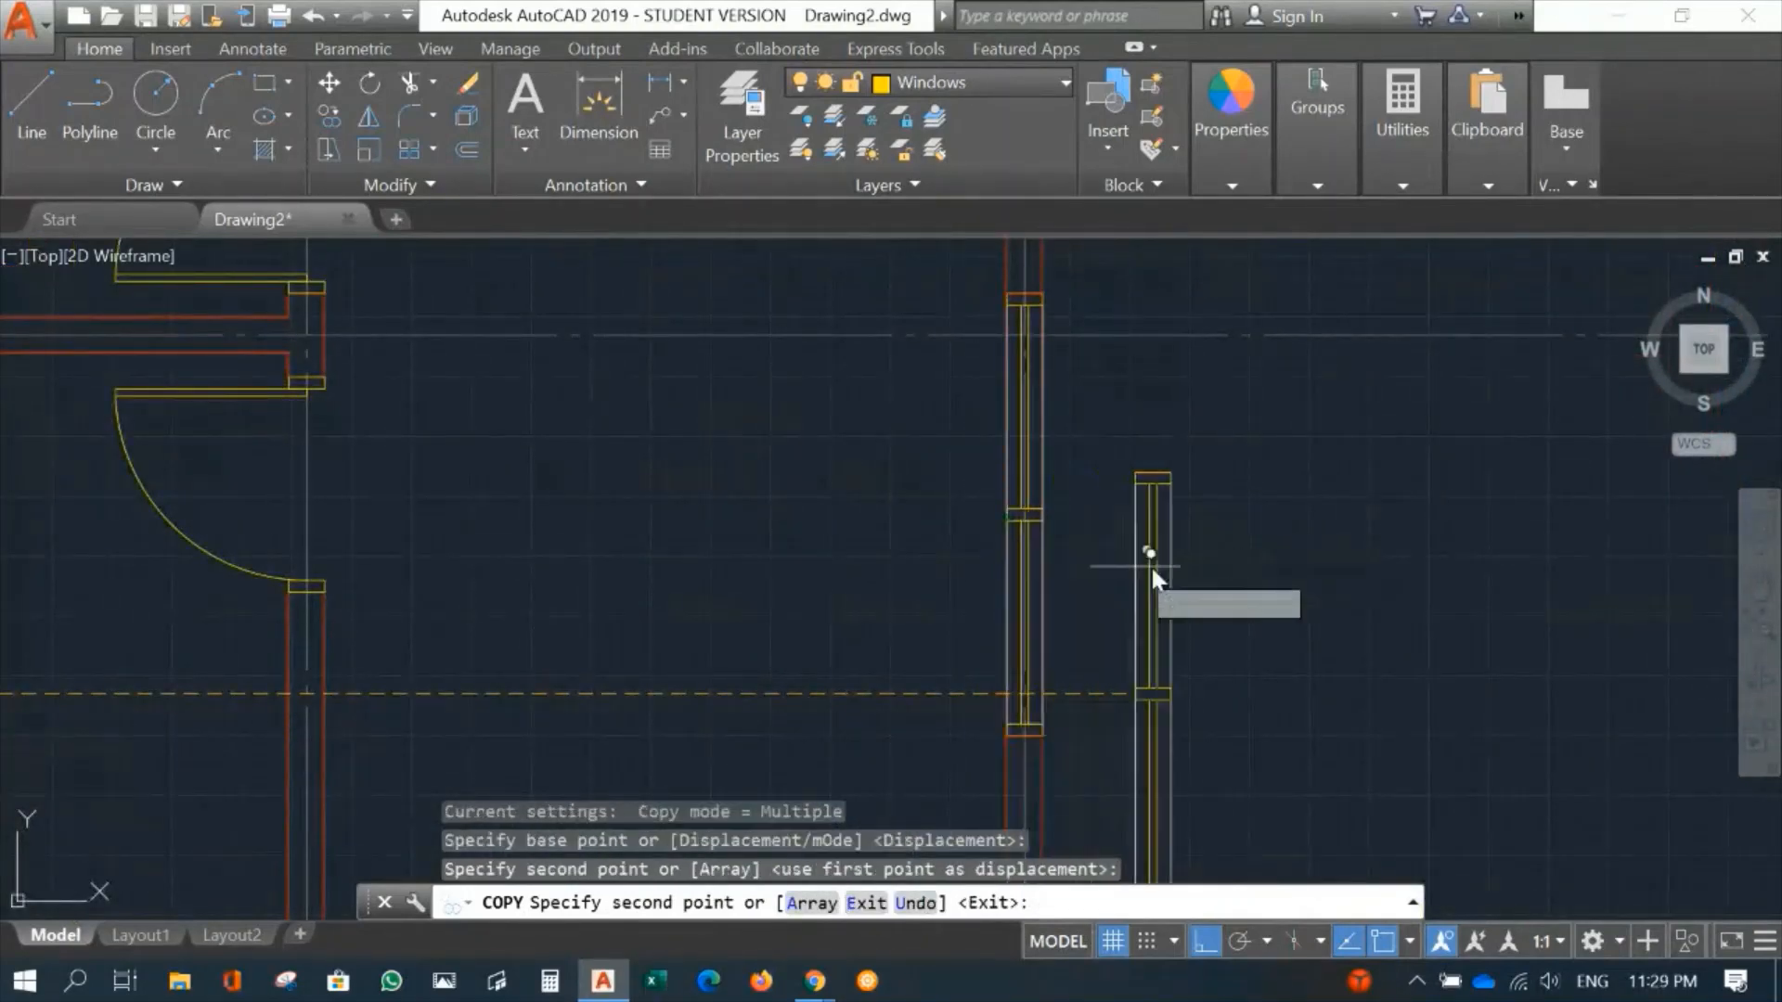
{"action": "key", "text": "Escape"}
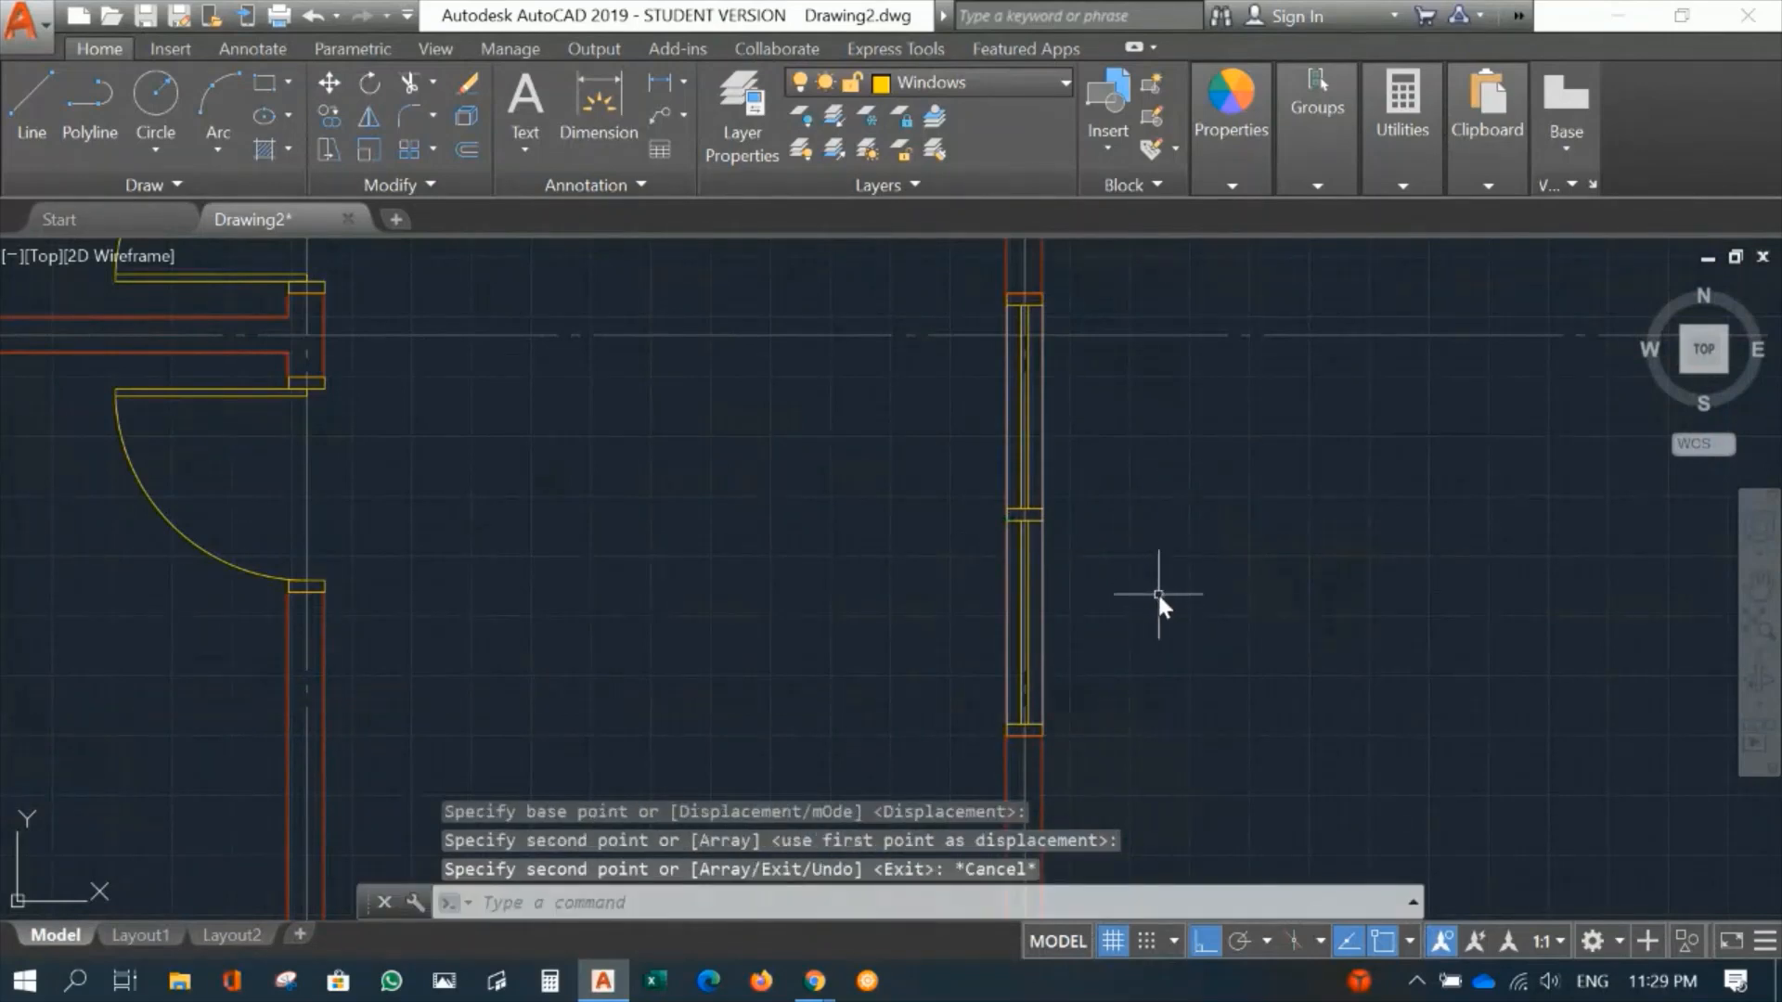
Step: Set the two end lines of the grid C window opening as Trim cutting edges and try to trim the wall line between them
{"action": "scroll", "coordinate": [1157, 592], "scroll_direction": "down", "scroll_amount": 6}
{"action": "scroll", "coordinate": [1171, 594], "scroll_direction": "up", "scroll_amount": 8}
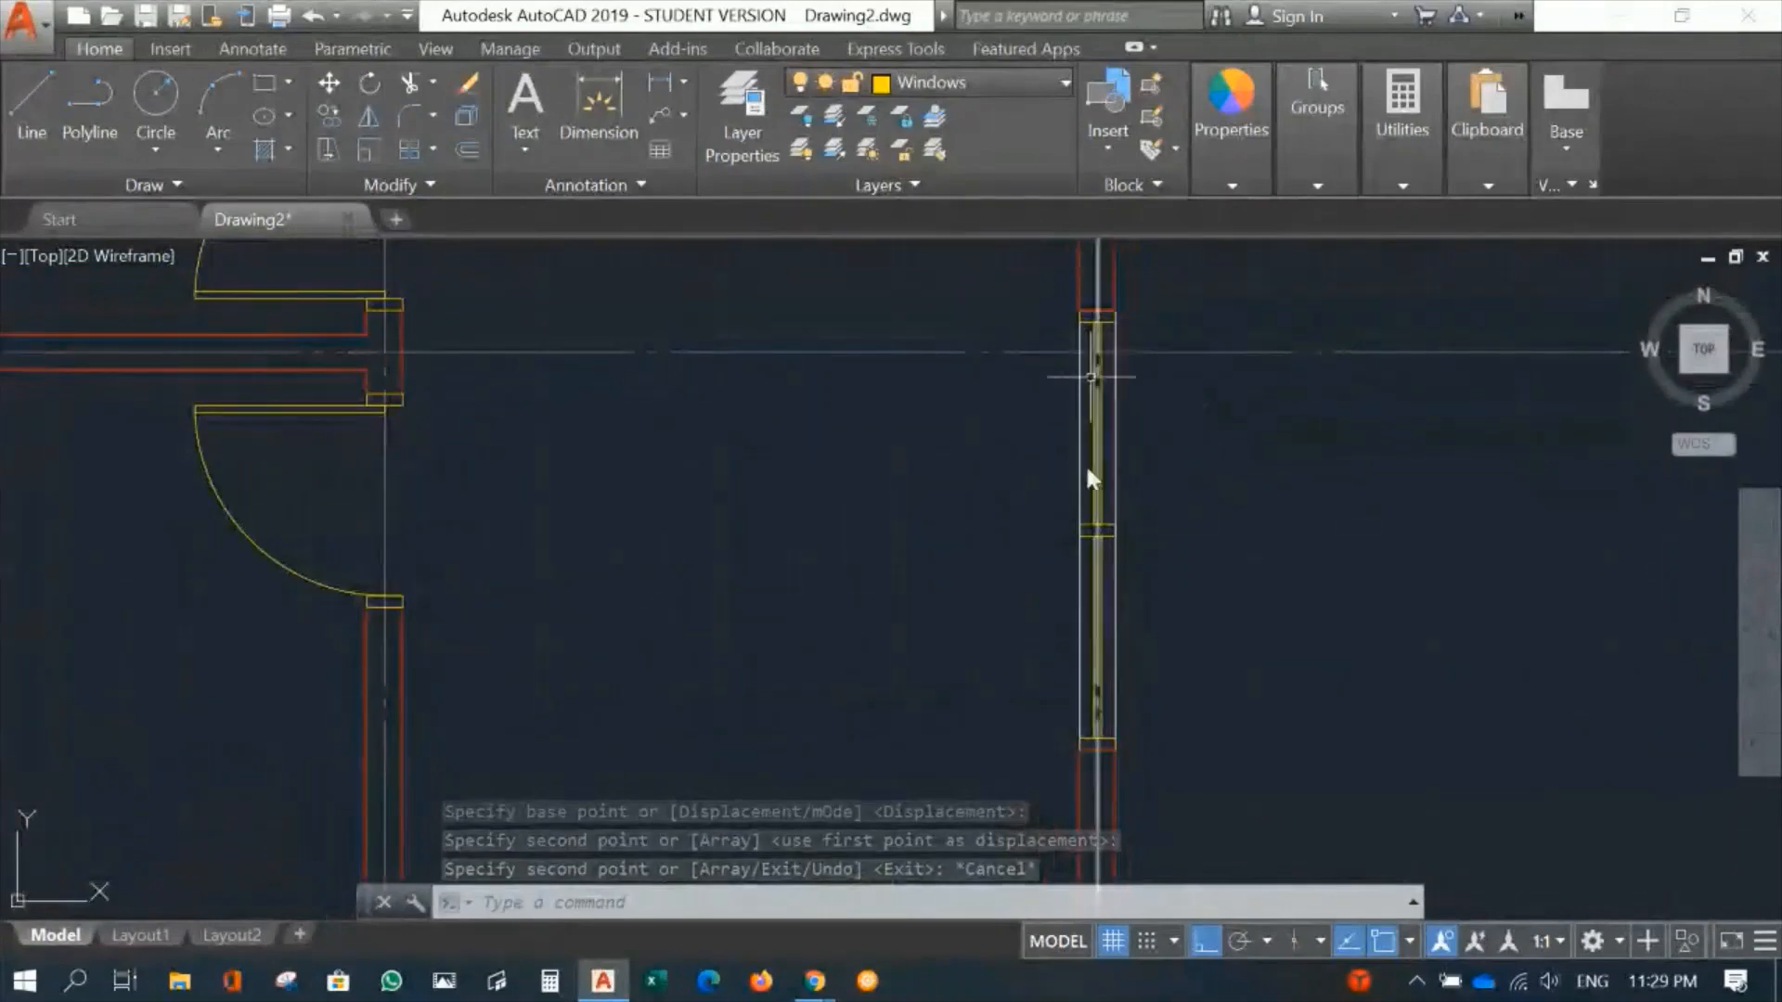
{"action": "type", "text": "tr"}
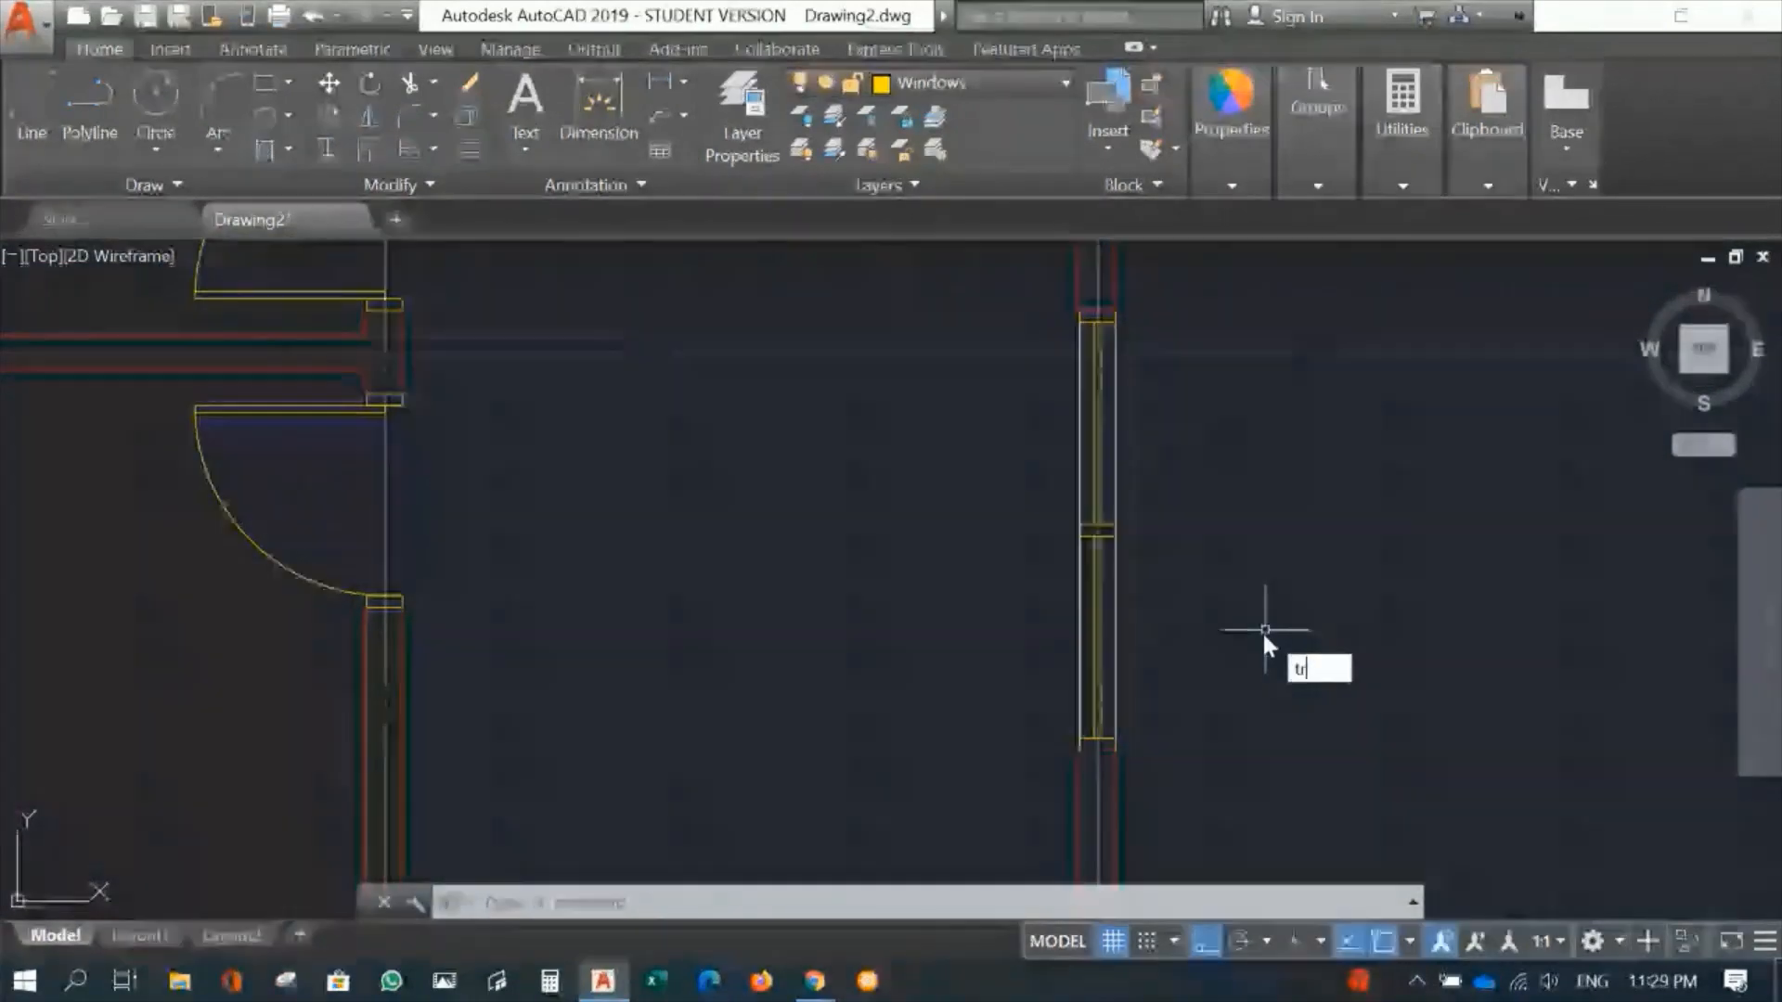
{"action": "key", "text": "Return"}
{"action": "left_click", "coordinate": [1008, 265]}
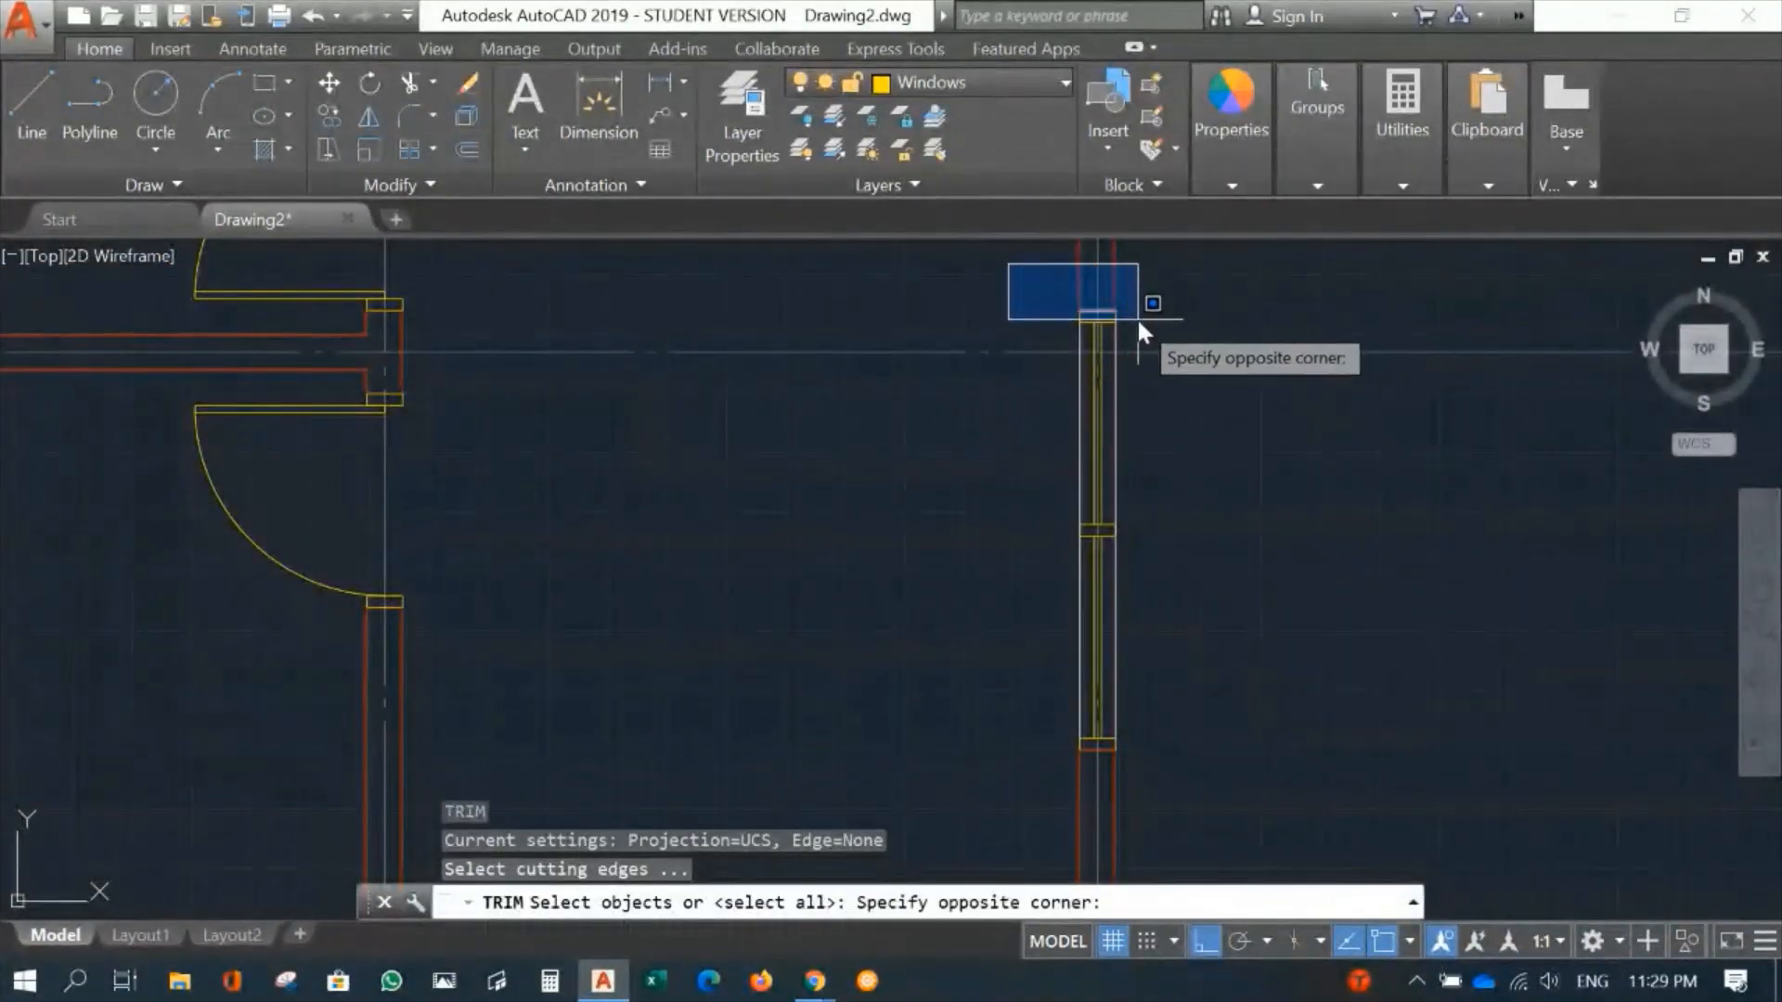
{"action": "left_click", "coordinate": [1139, 316]}
{"action": "left_click", "coordinate": [1022, 794]}
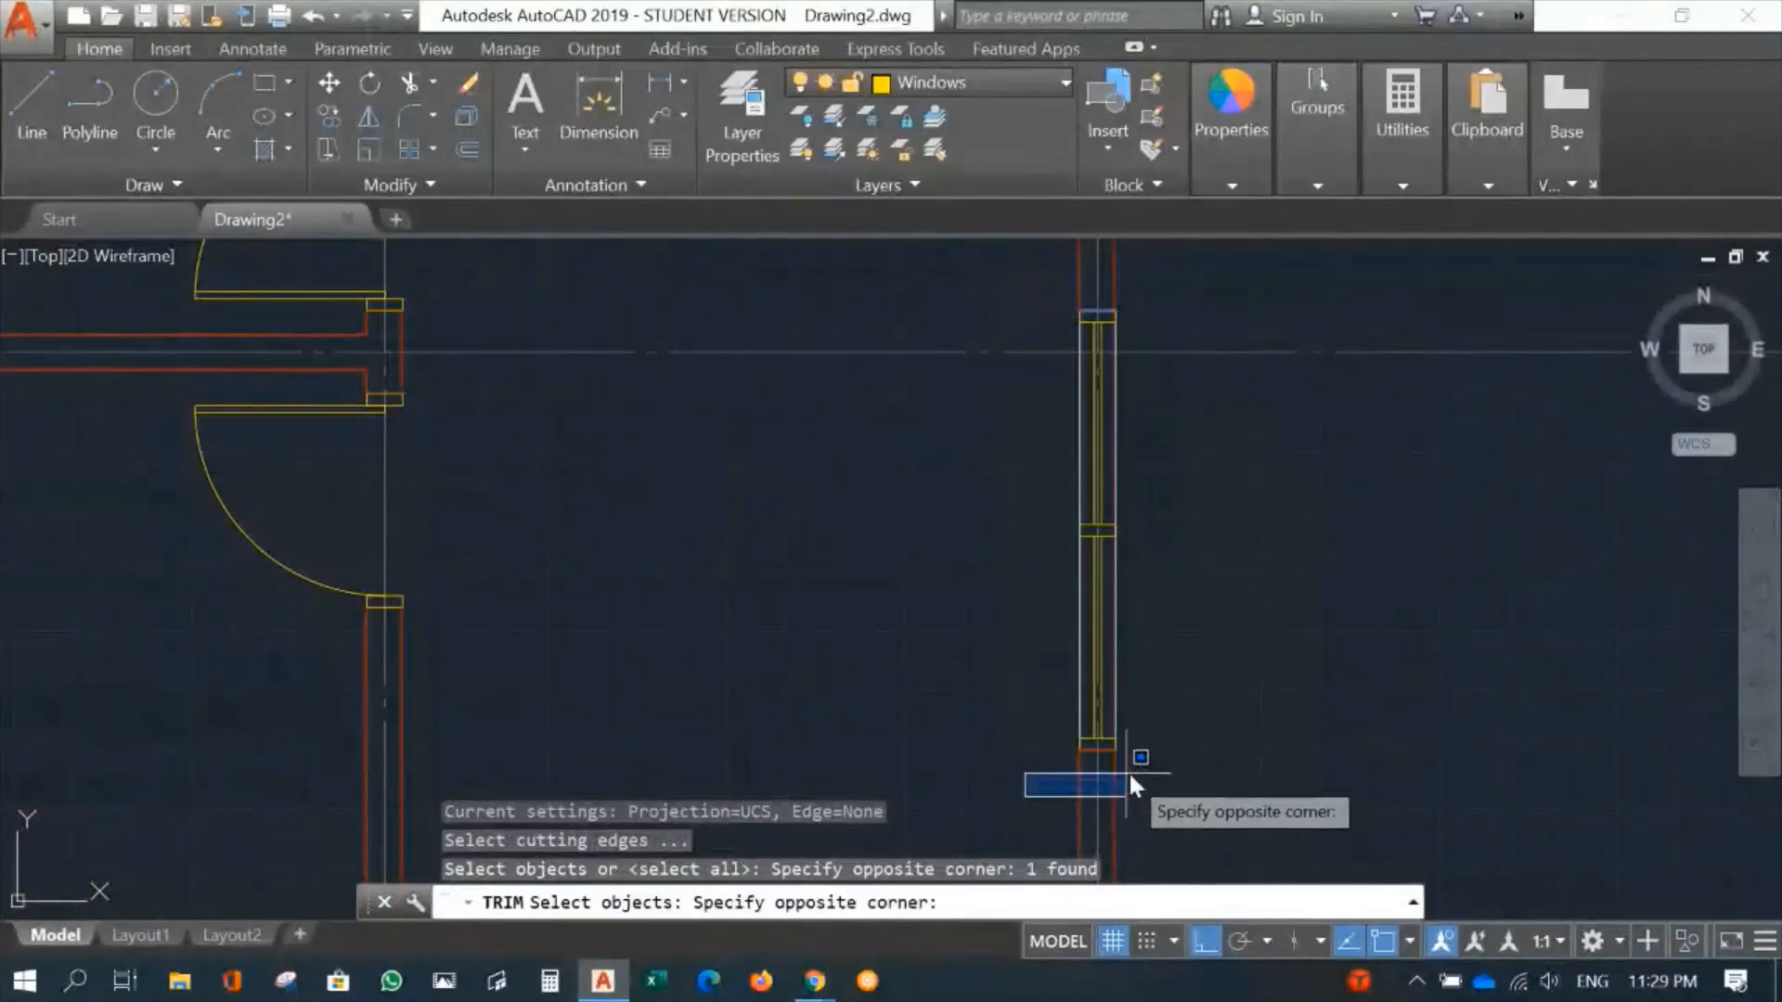
{"action": "left_click", "coordinate": [1151, 744]}
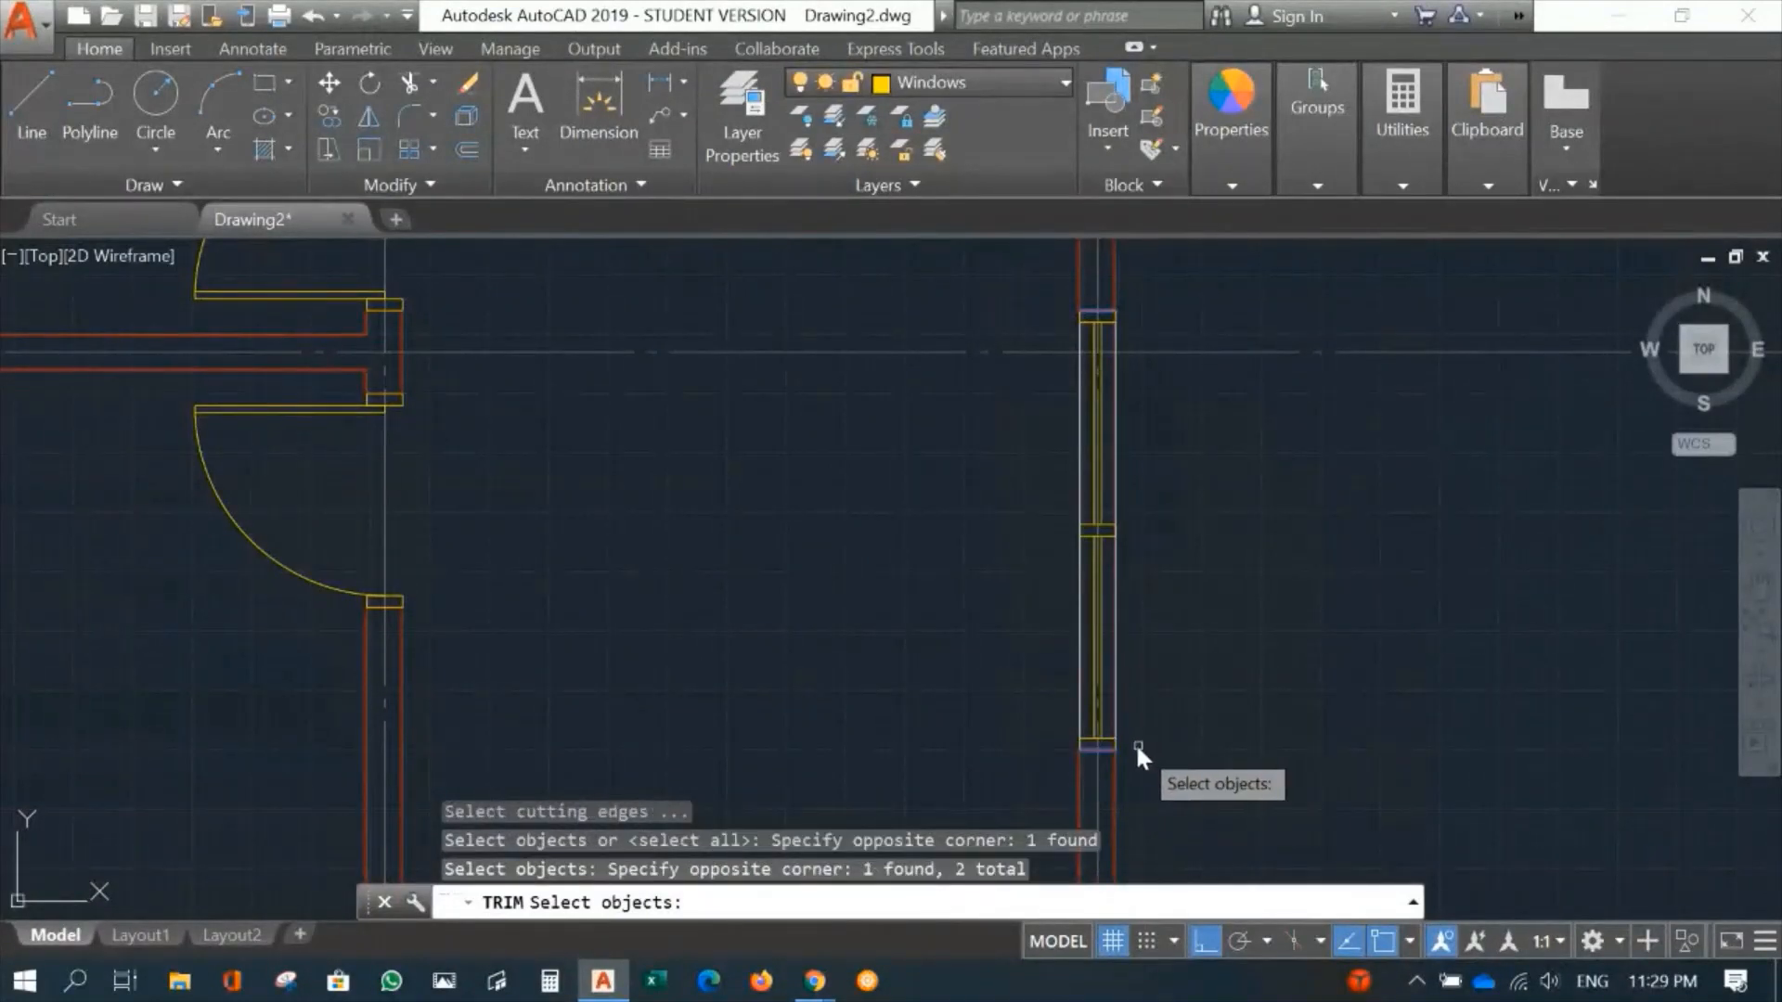
{"action": "key", "text": "Return"}
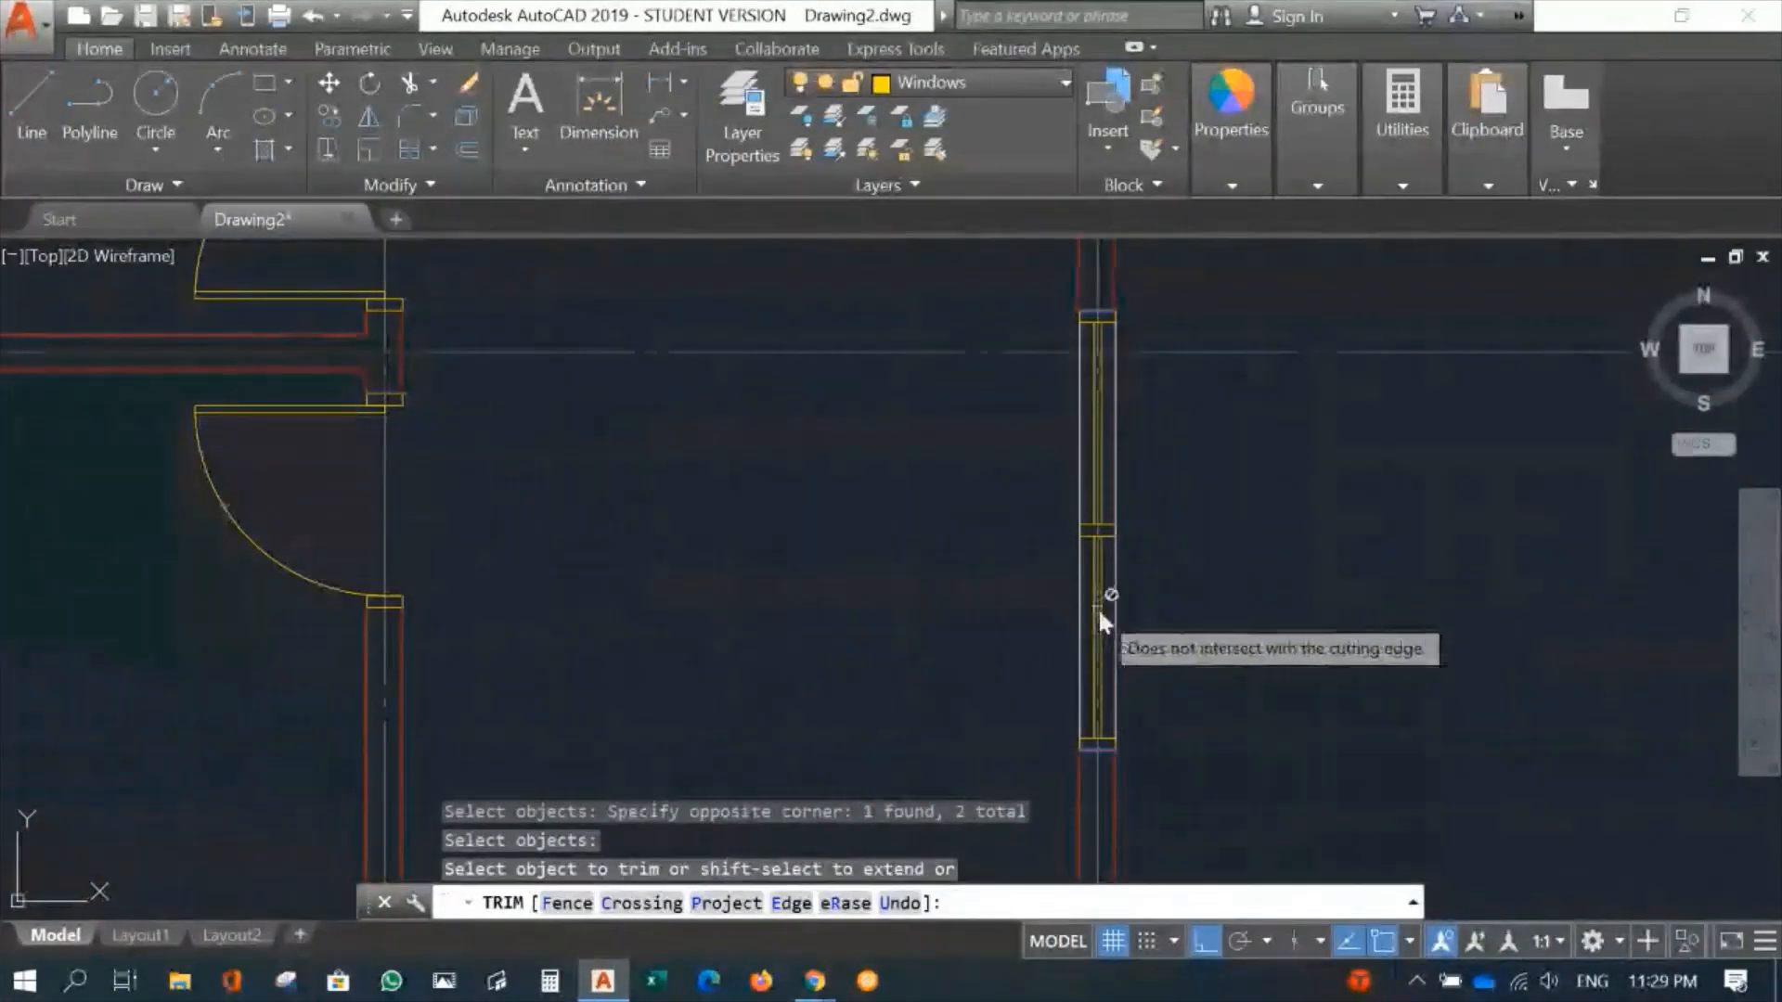
{"action": "left_click", "coordinate": [1112, 611]}
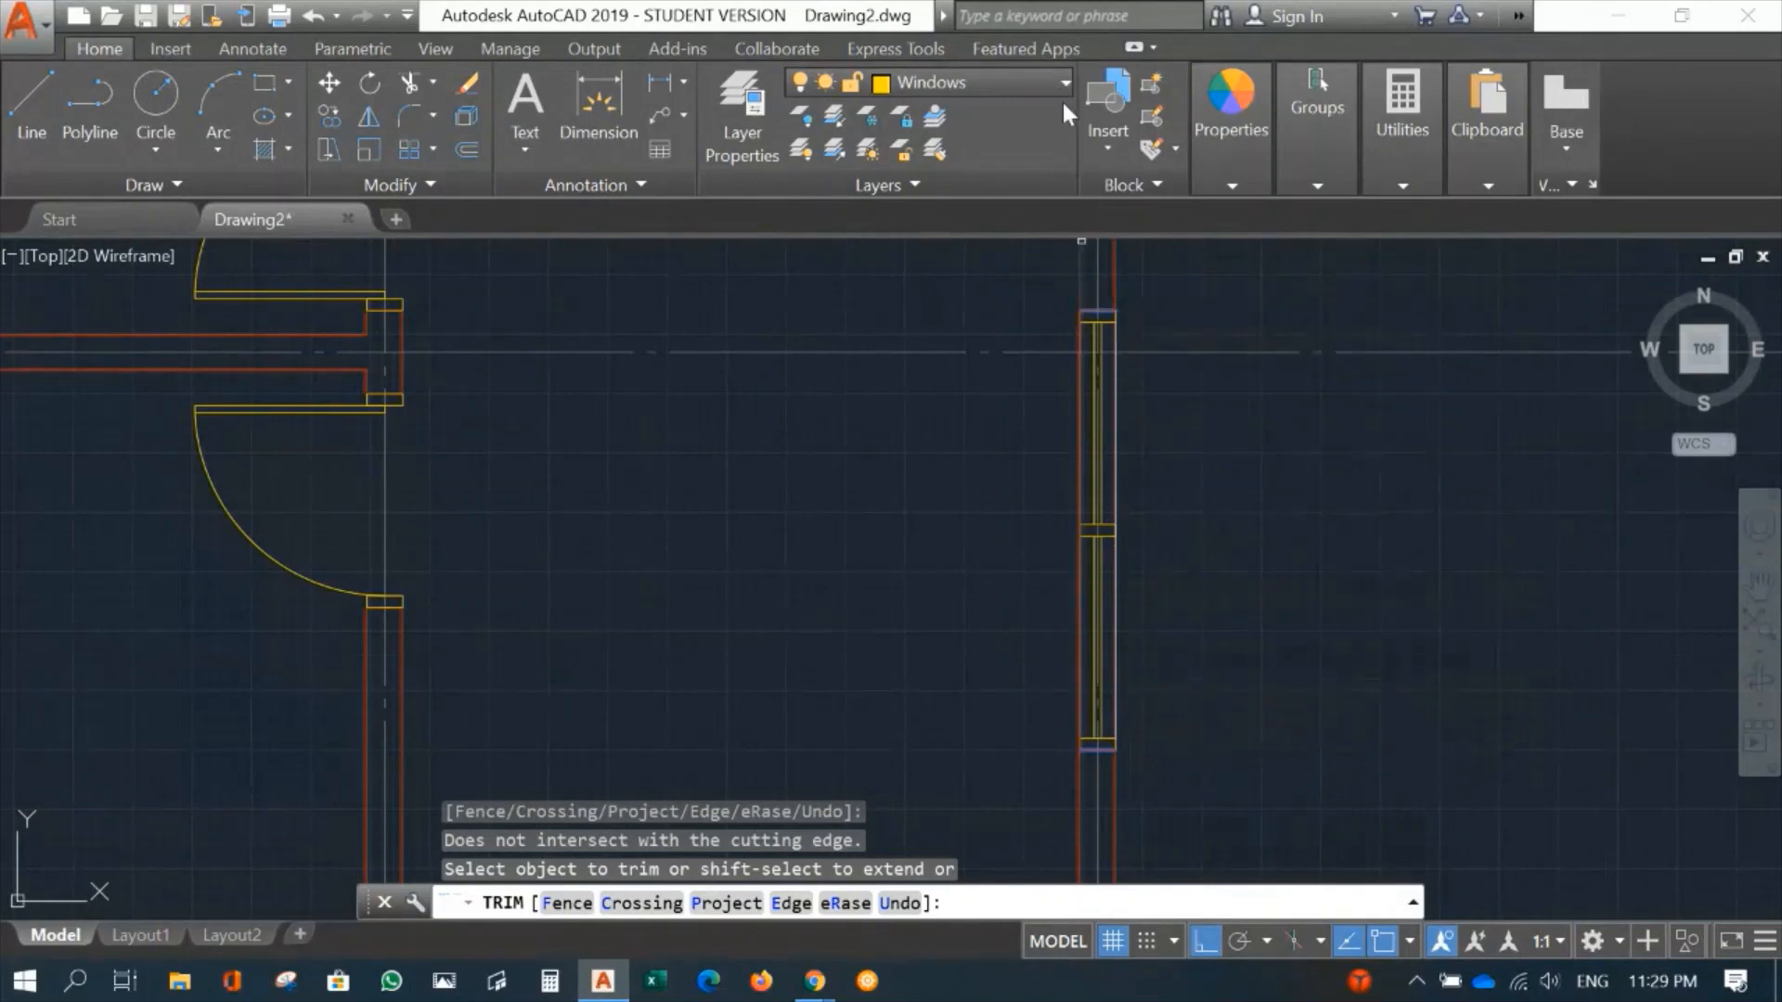
Step: Turn off the current Windows layer and trim both grid C wall lines between the two opening end lines
{"action": "left_click", "coordinate": [809, 84]}
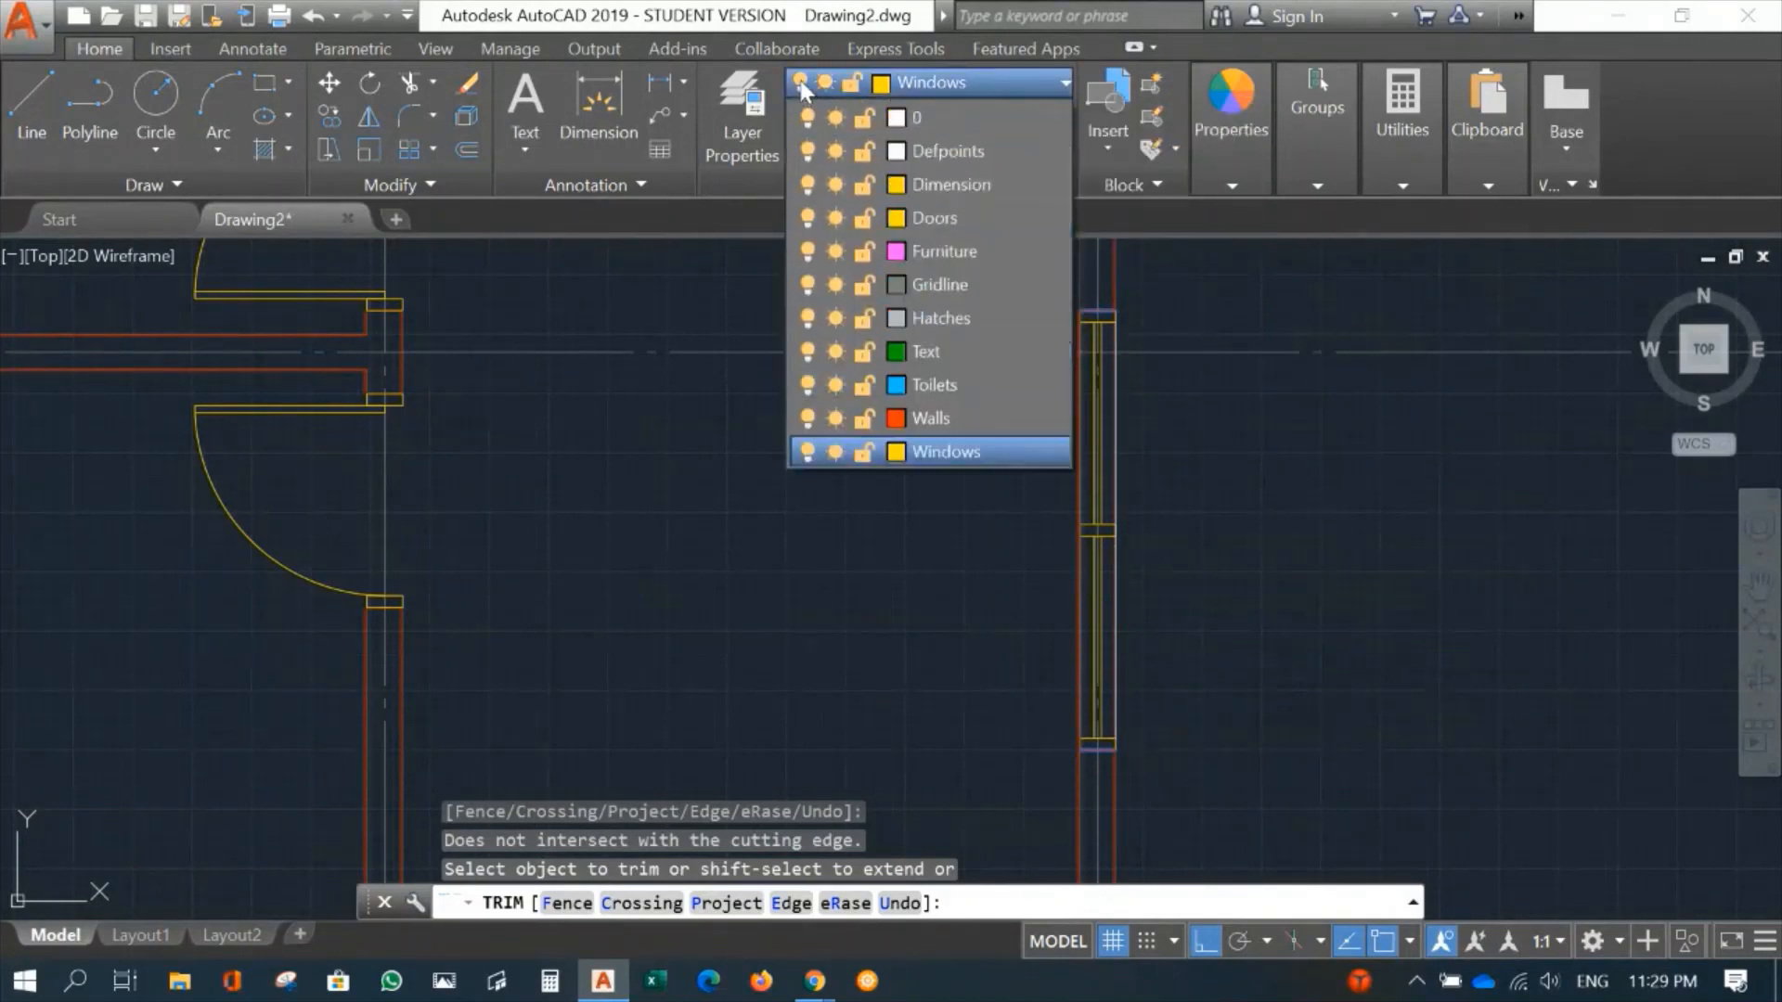
{"action": "left_click", "coordinate": [800, 454]}
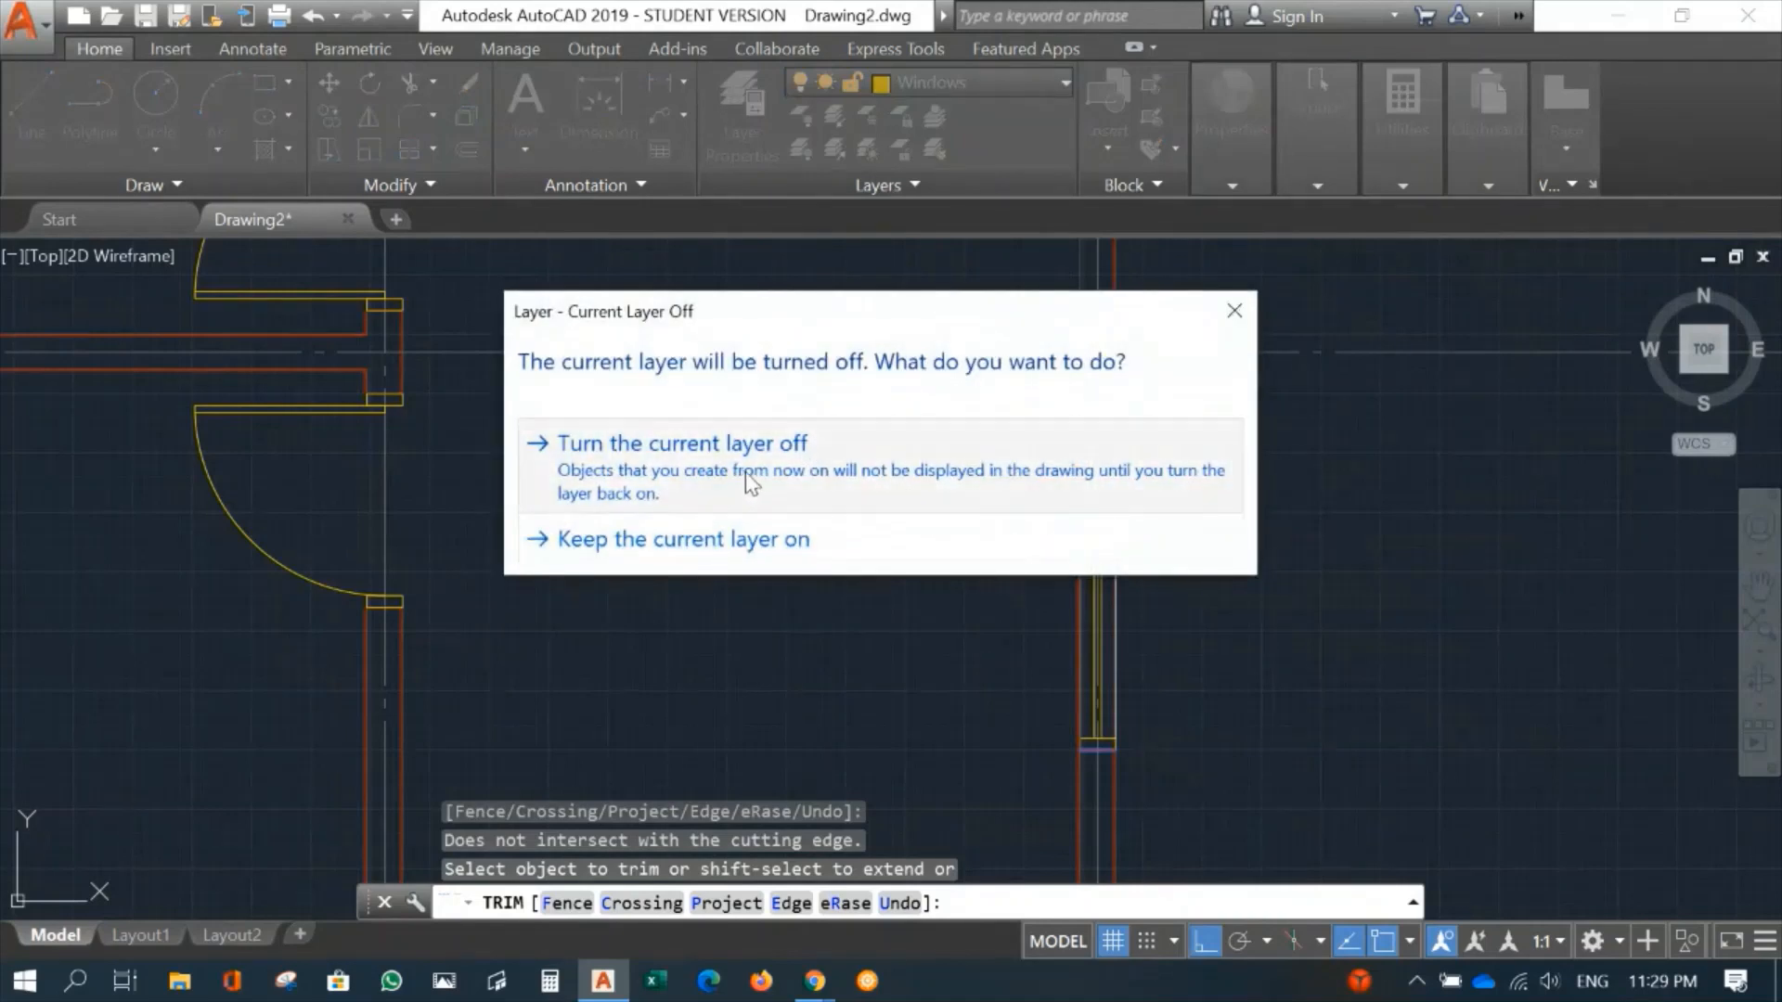
{"action": "left_click", "coordinate": [748, 473]}
{"action": "mouse_move", "coordinate": [1205, 635]}
{"action": "middle_mouse_down"}
{"action": "mouse_move", "coordinate": [1089, 400]}
{"action": "mouse_move", "coordinate": [981, 457]}
{"action": "mouse_move", "coordinate": [1111, 625]}
{"action": "middle_mouse_up"}
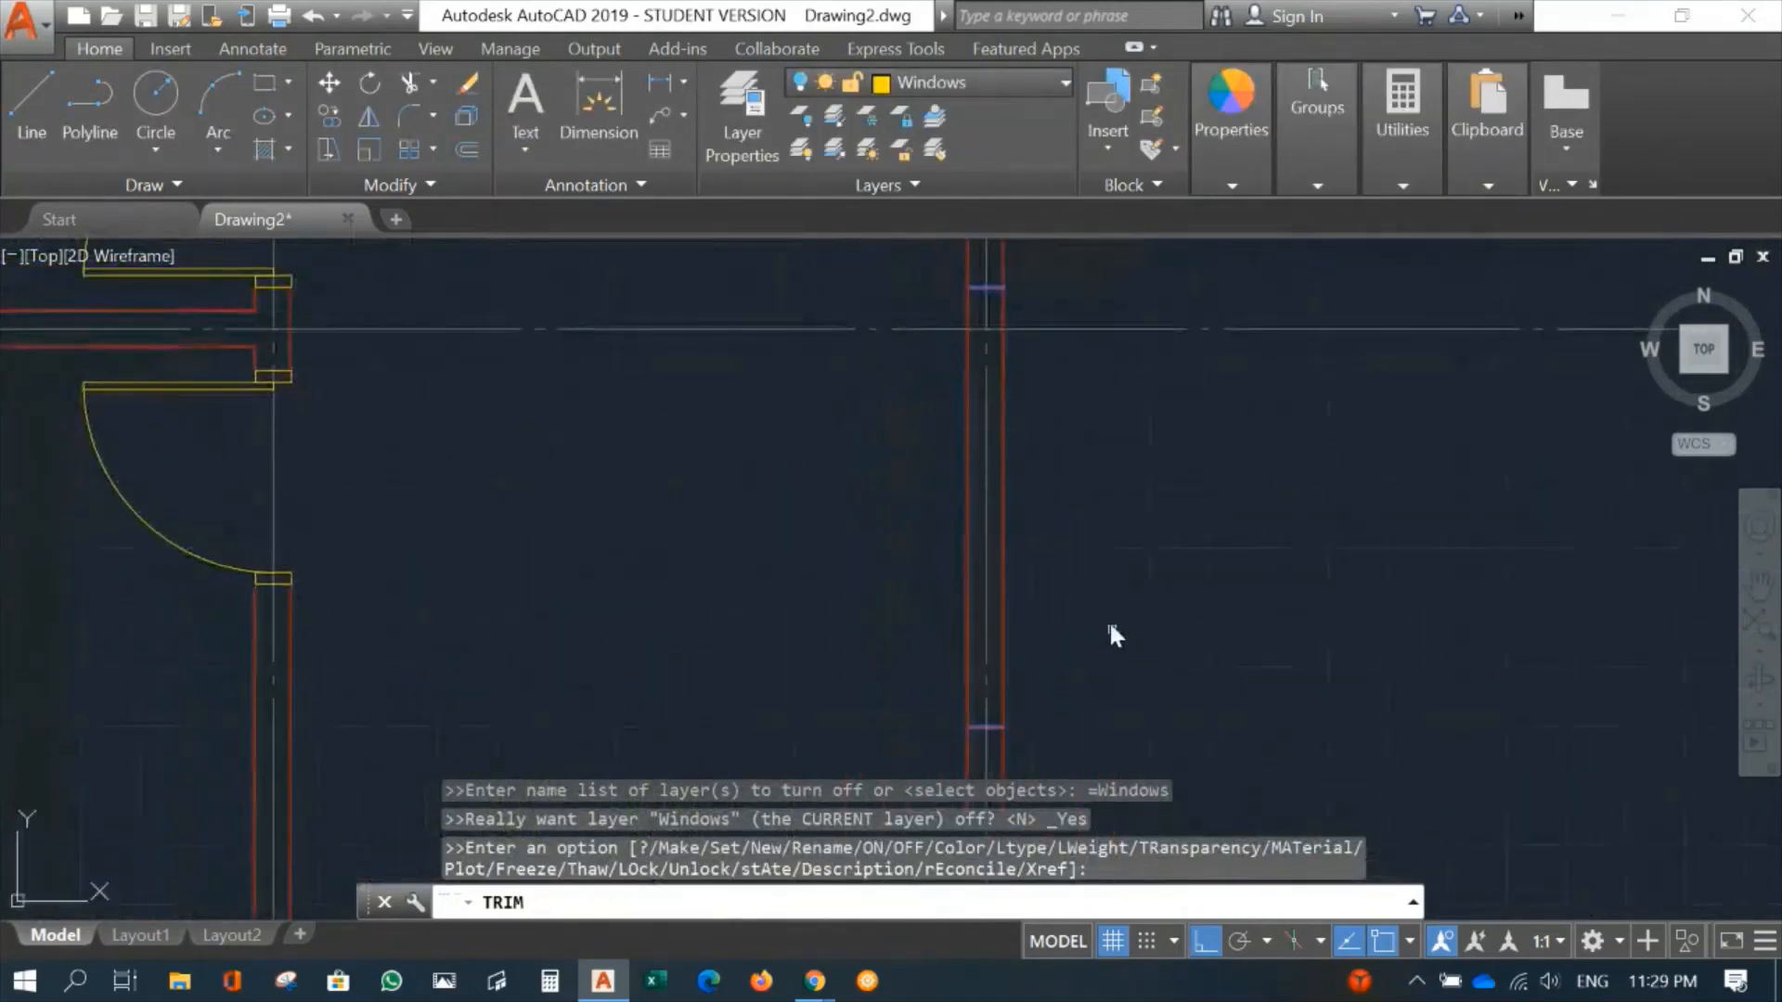
{"action": "left_click", "coordinate": [968, 534]}
{"action": "left_click", "coordinate": [1003, 537]}
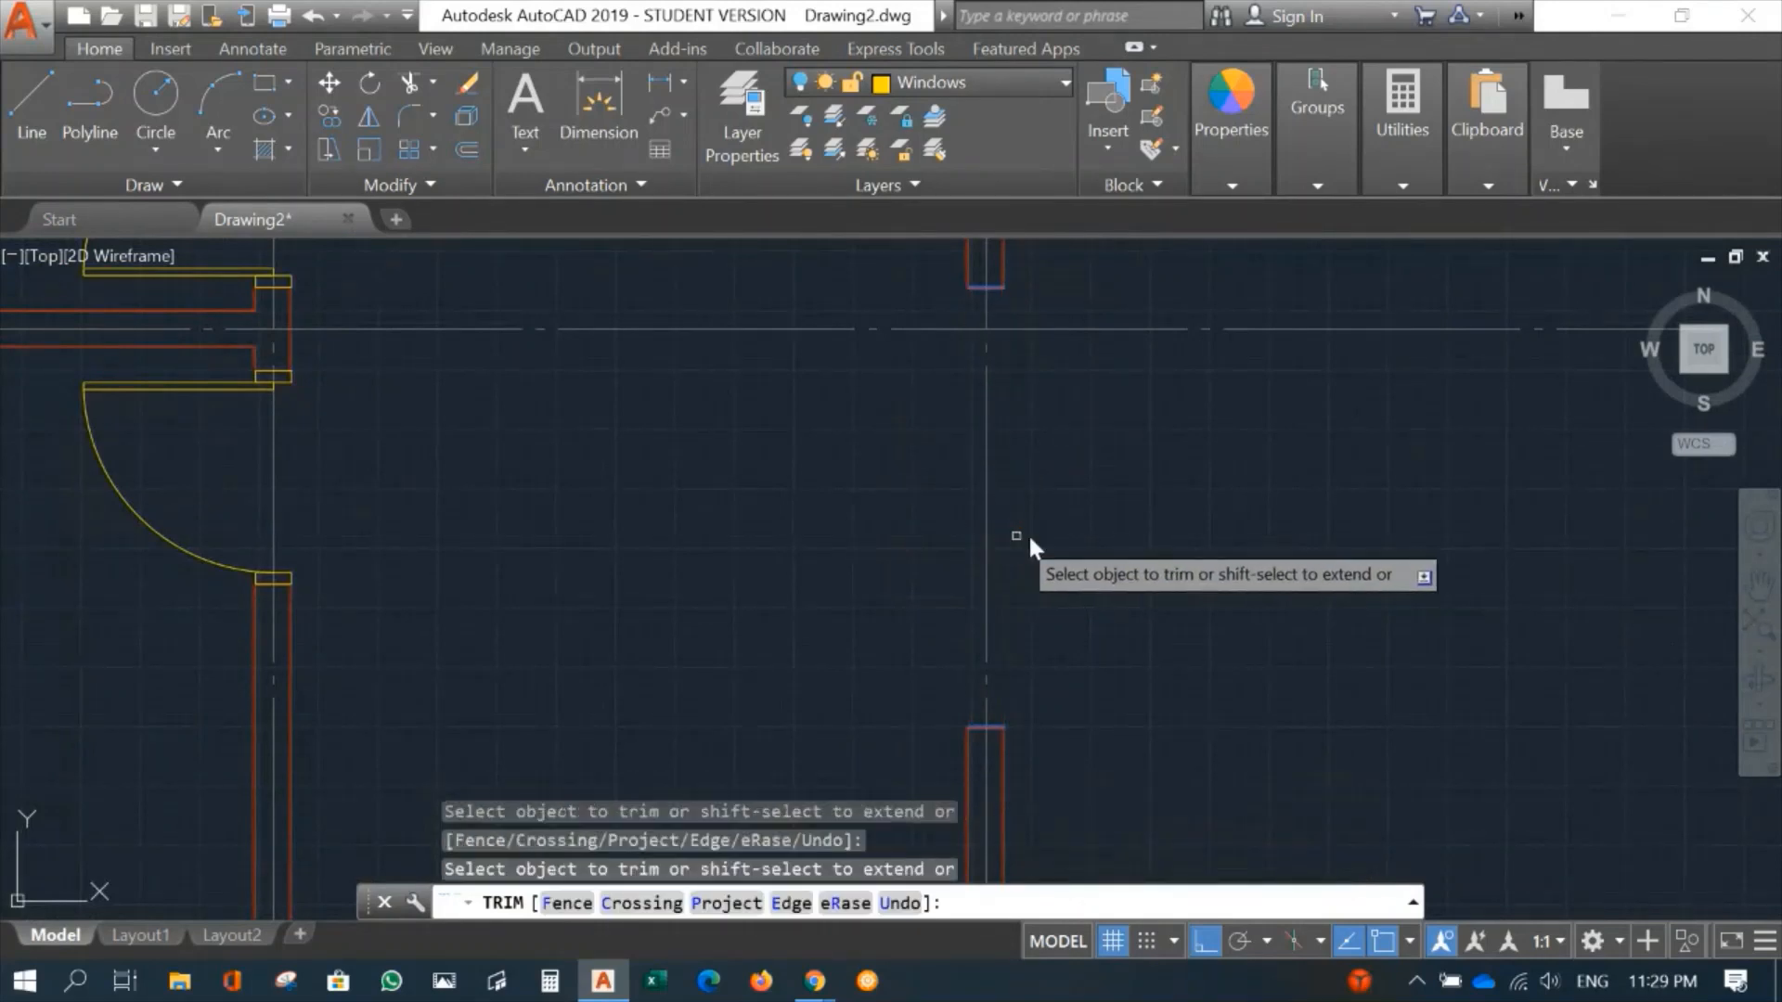
{"action": "key", "text": "Return"}
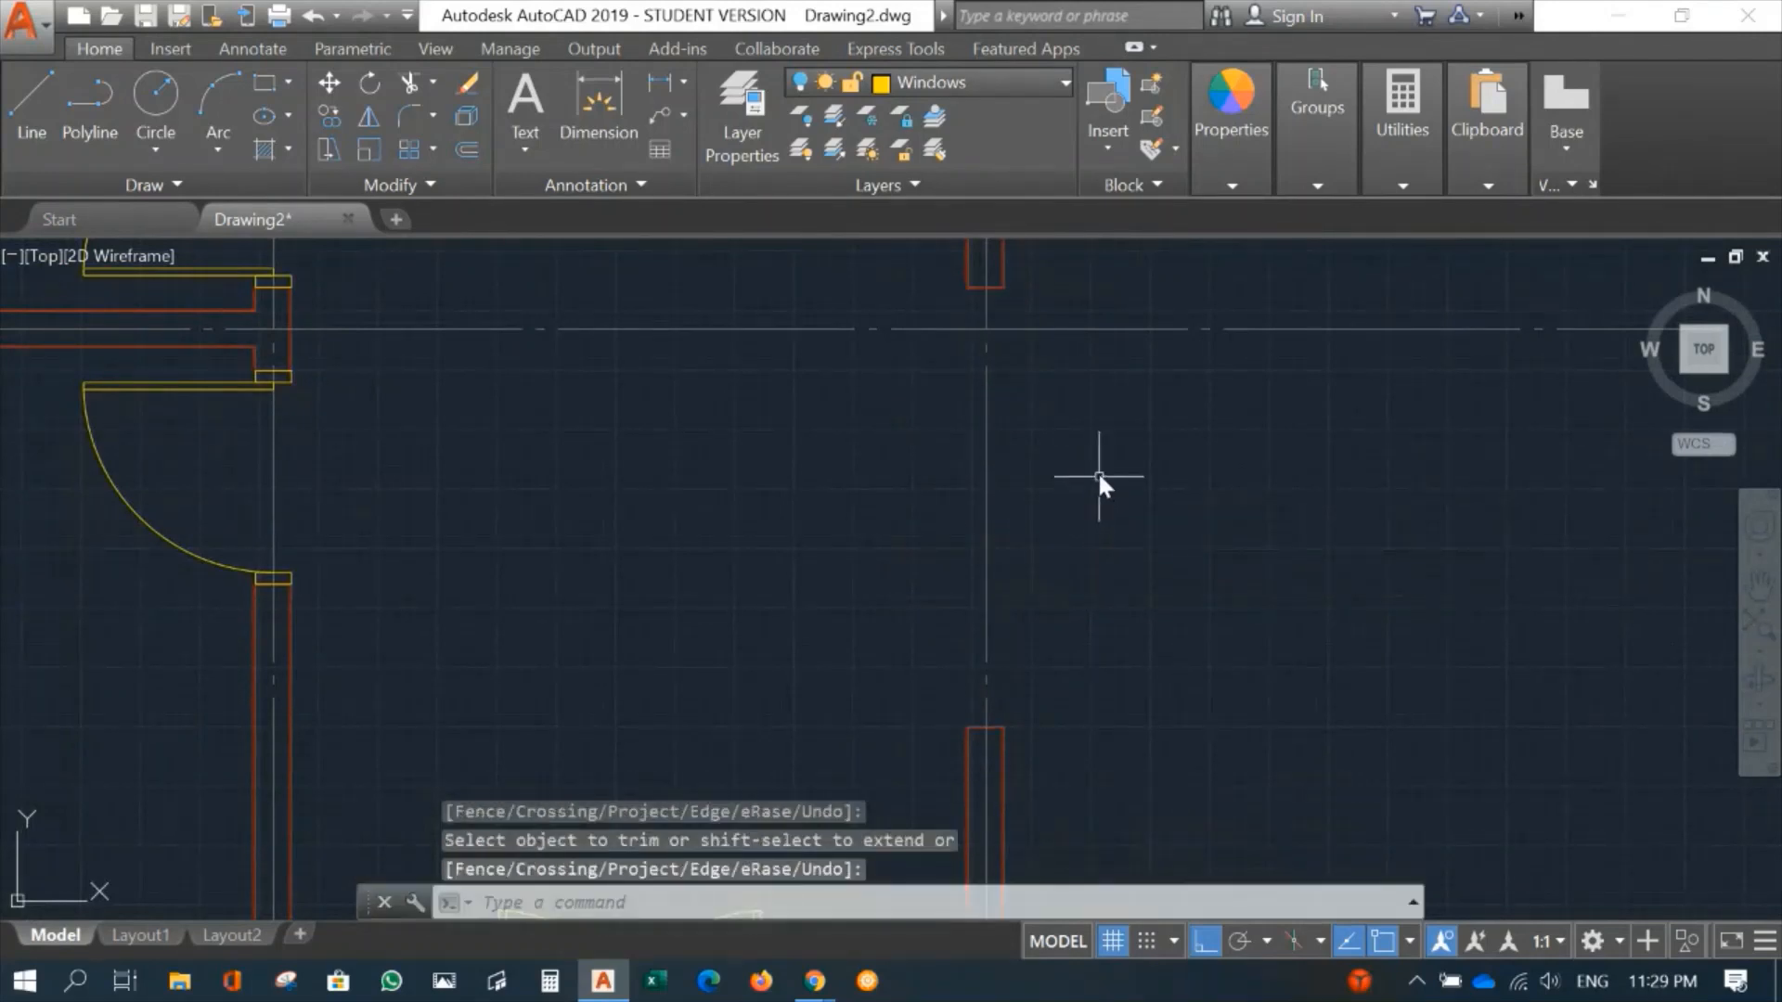
Step: Turn the Windows layer back on
{"action": "left_click", "coordinate": [981, 77]}
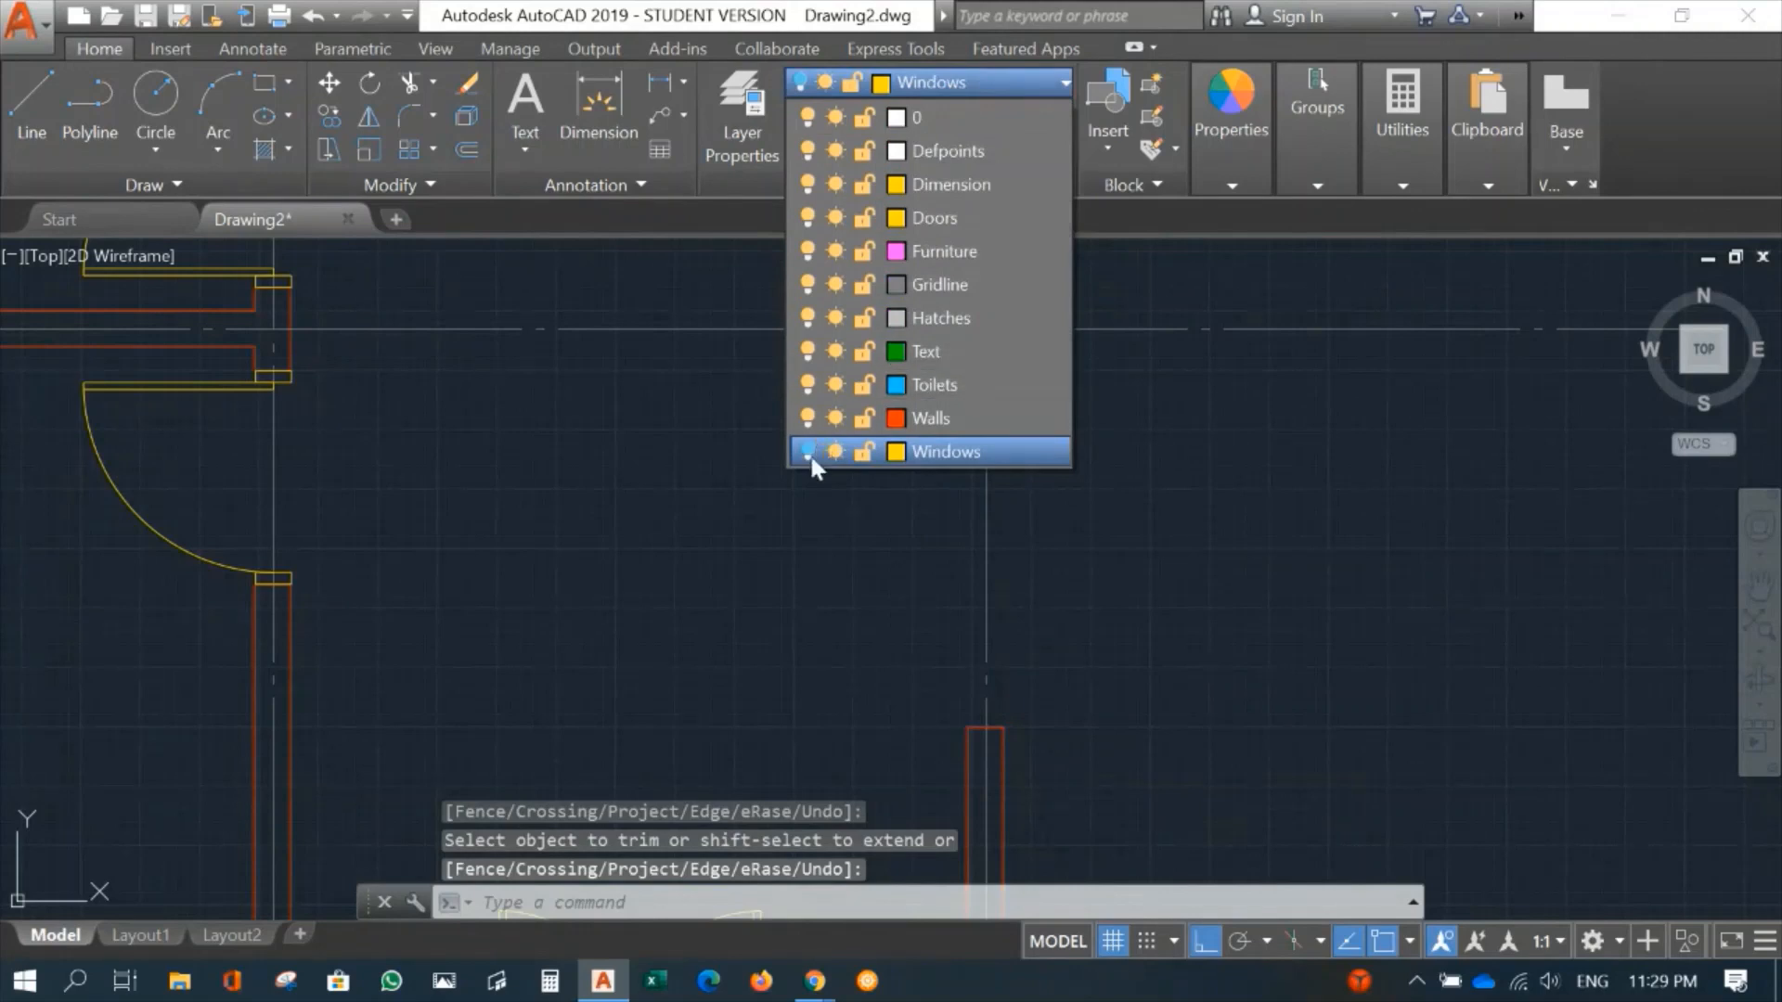
{"action": "left_click", "coordinate": [807, 451]}
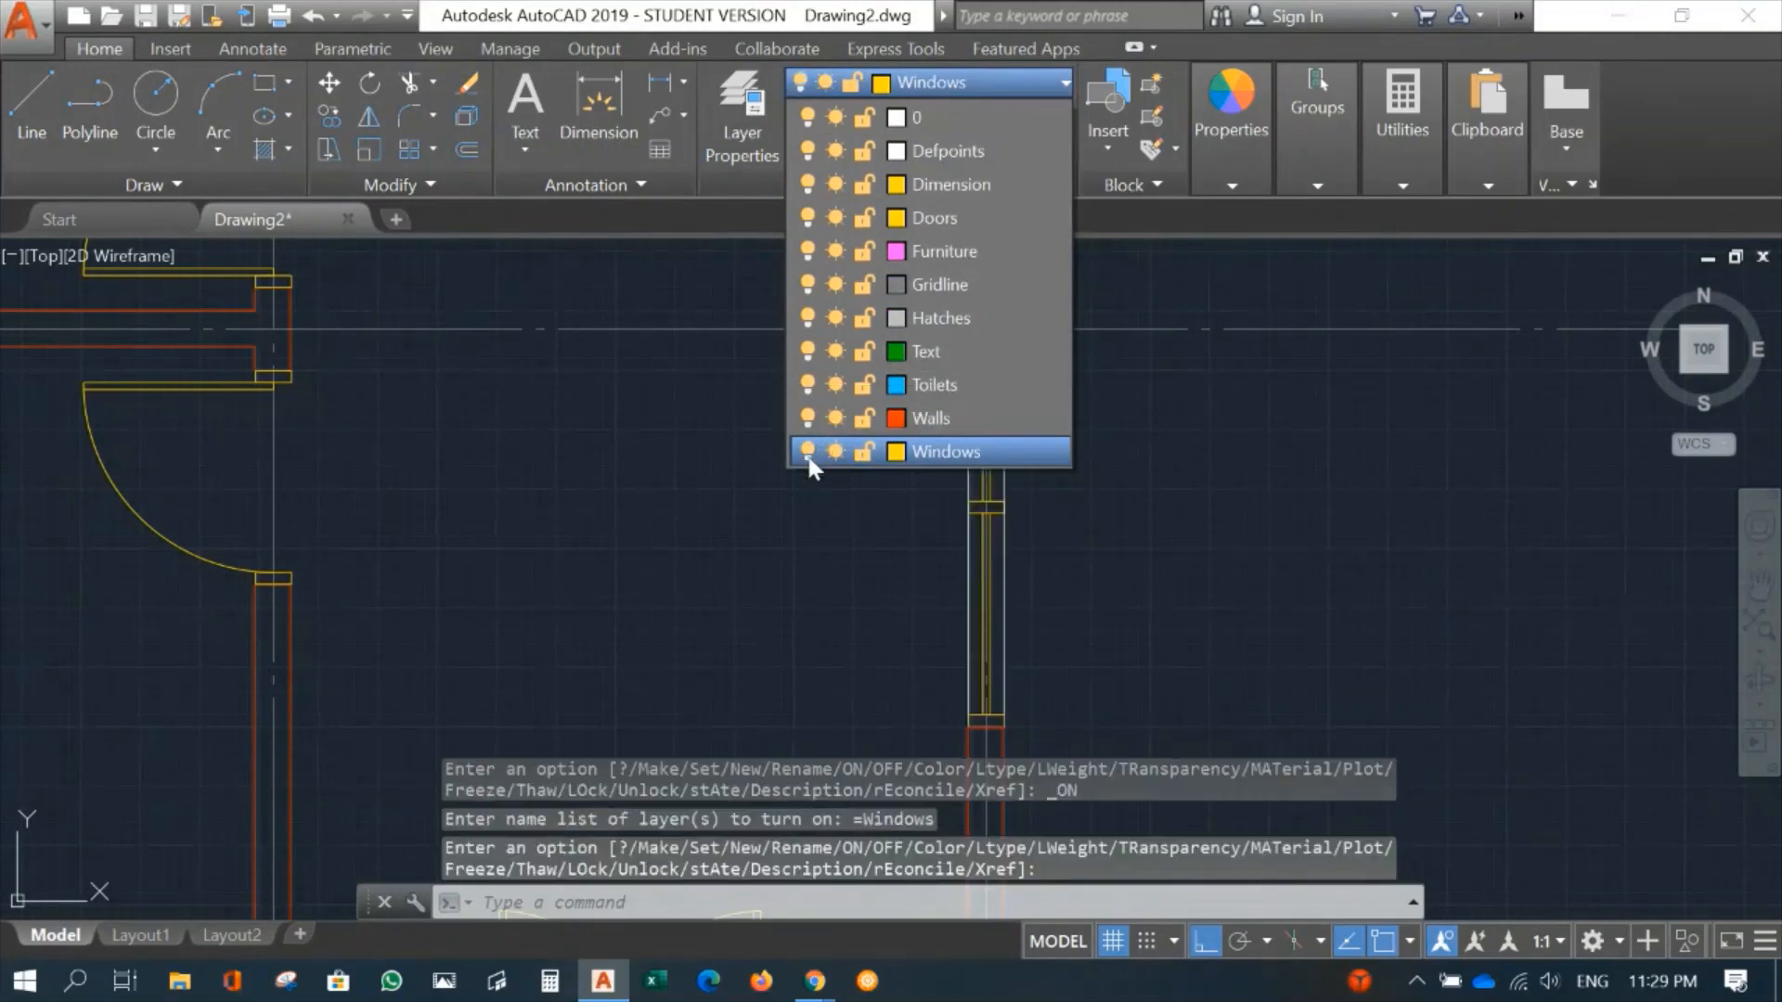
{"action": "left_click", "coordinate": [1173, 558]}
{"action": "scroll", "coordinate": [1136, 554], "scroll_direction": "down", "scroll_amount": 8}
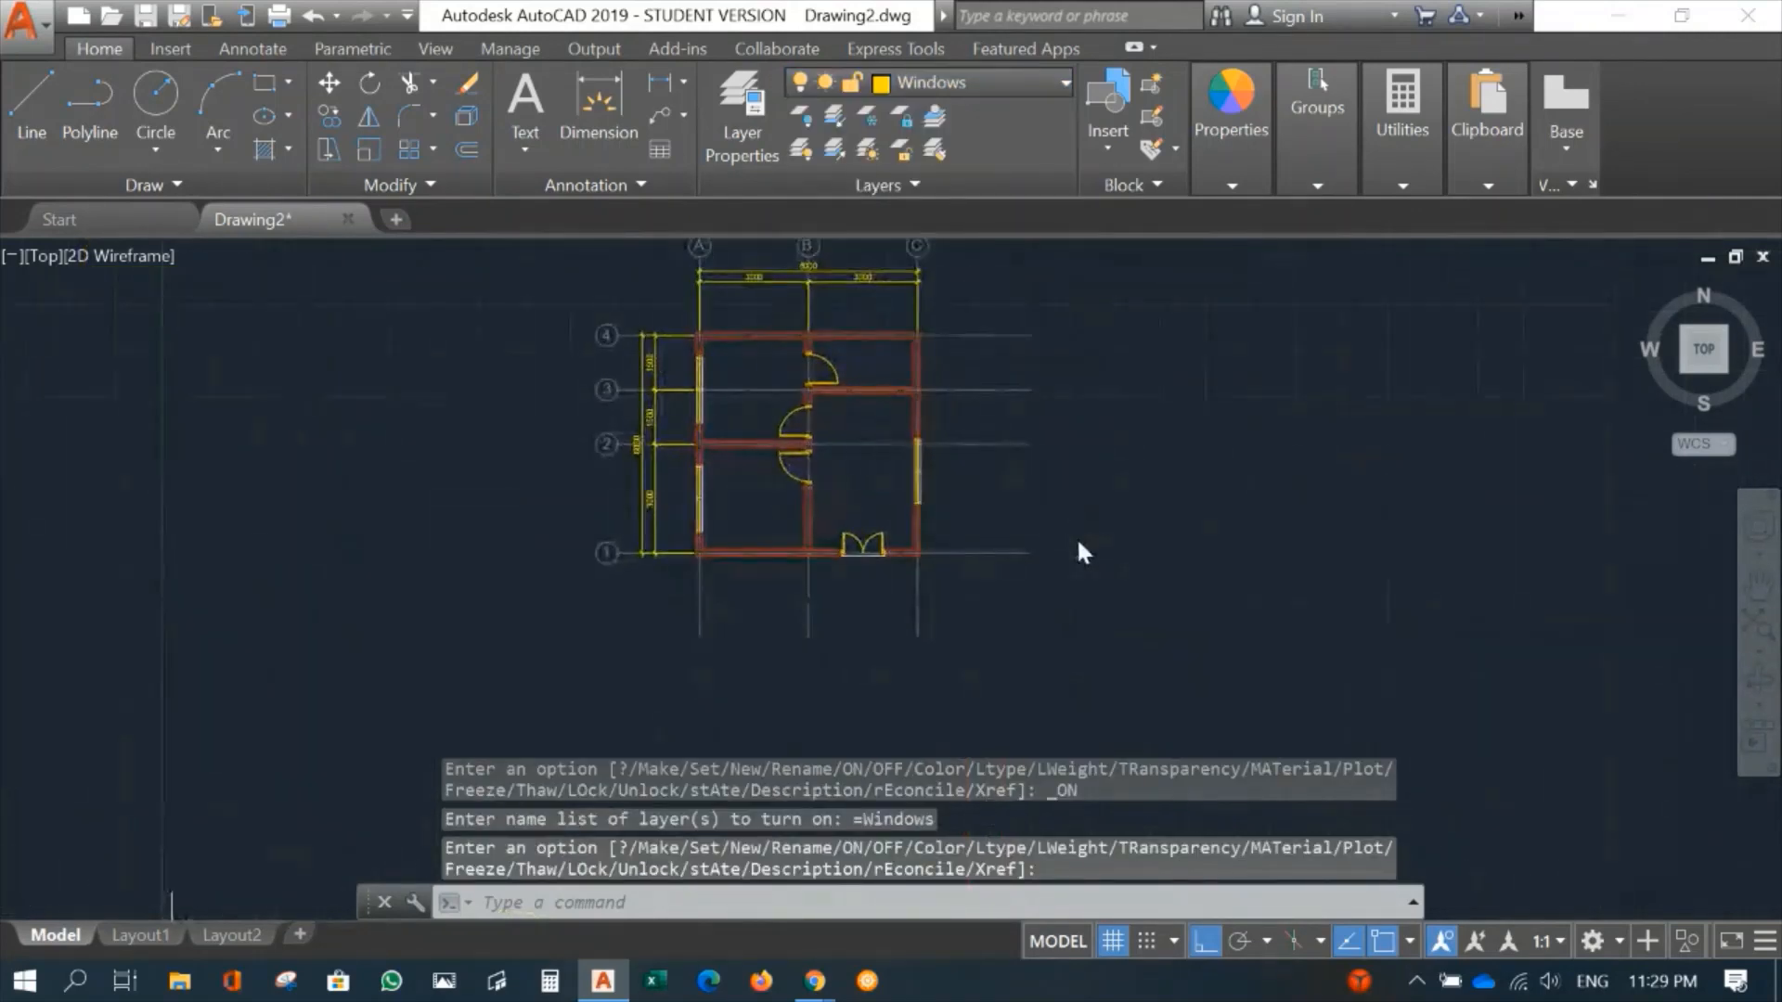
{"action": "scroll", "coordinate": [1033, 529], "scroll_direction": "up", "scroll_amount": 3}
{"action": "middle_click_drag", "start_coordinate": [1034, 529], "coordinate": [1165, 642]}
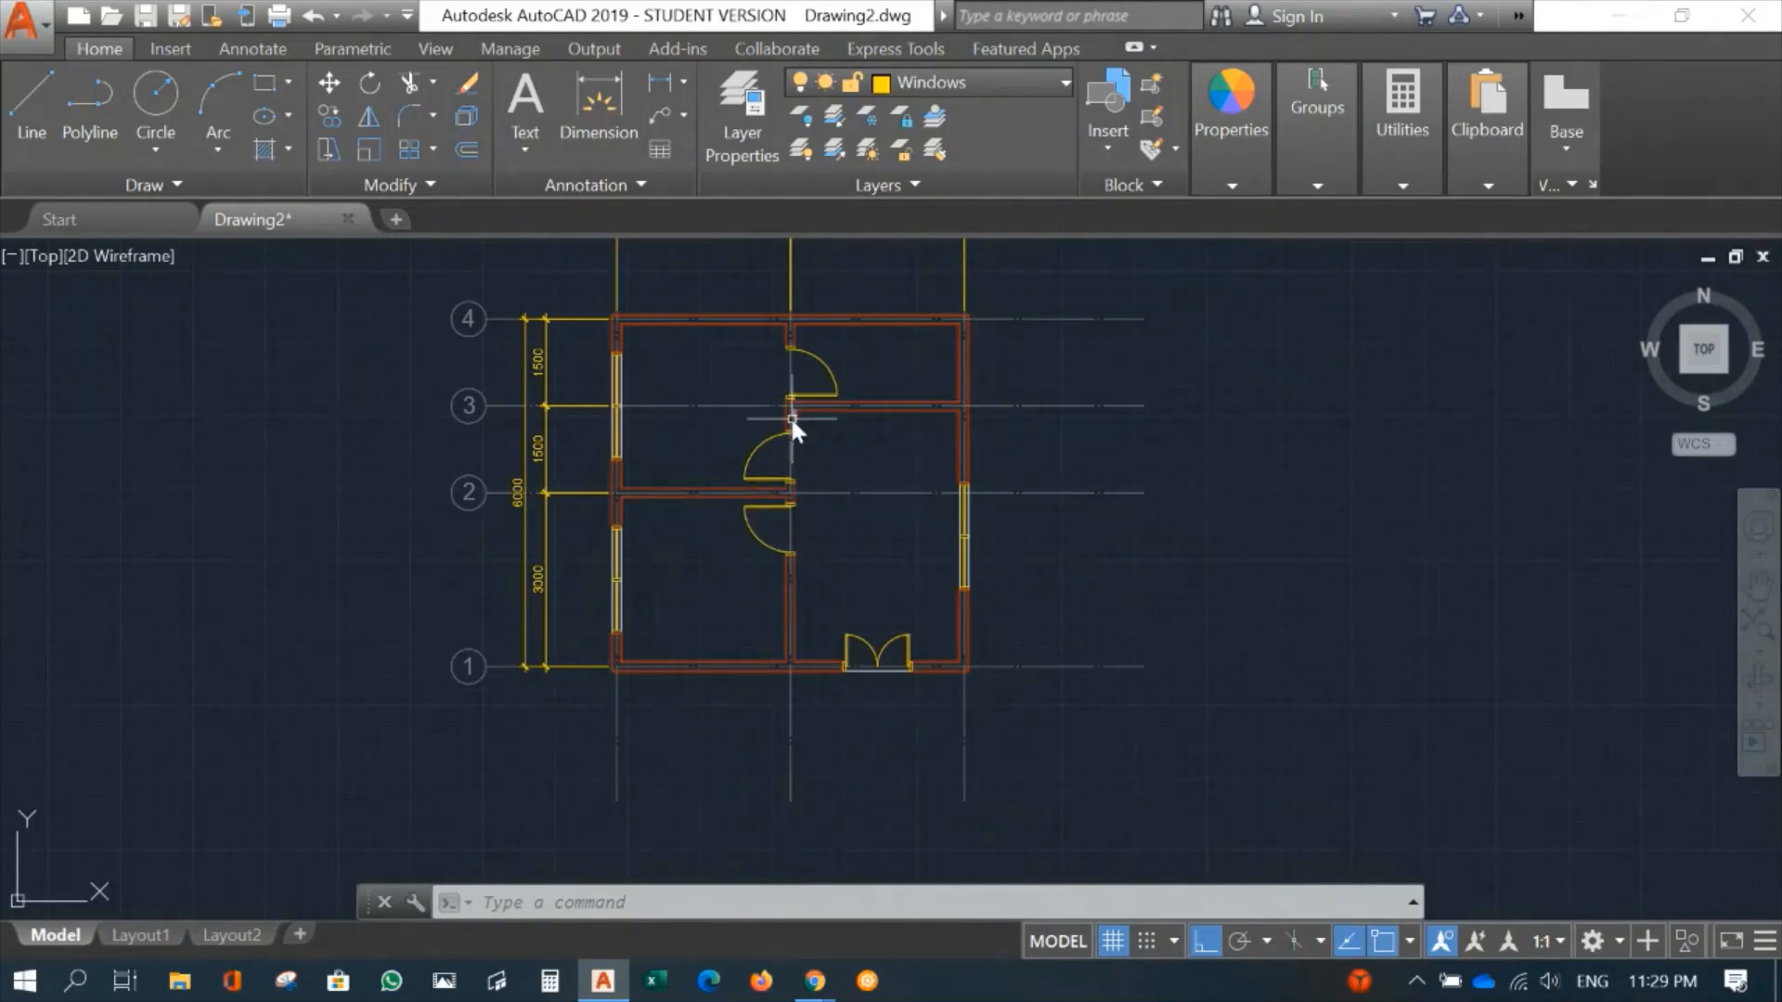
{"action": "middle_click_drag", "start_coordinate": [715, 407], "coordinate": [795, 497]}
{"action": "scroll", "coordinate": [755, 482], "scroll_direction": "up", "scroll_amount": 3}
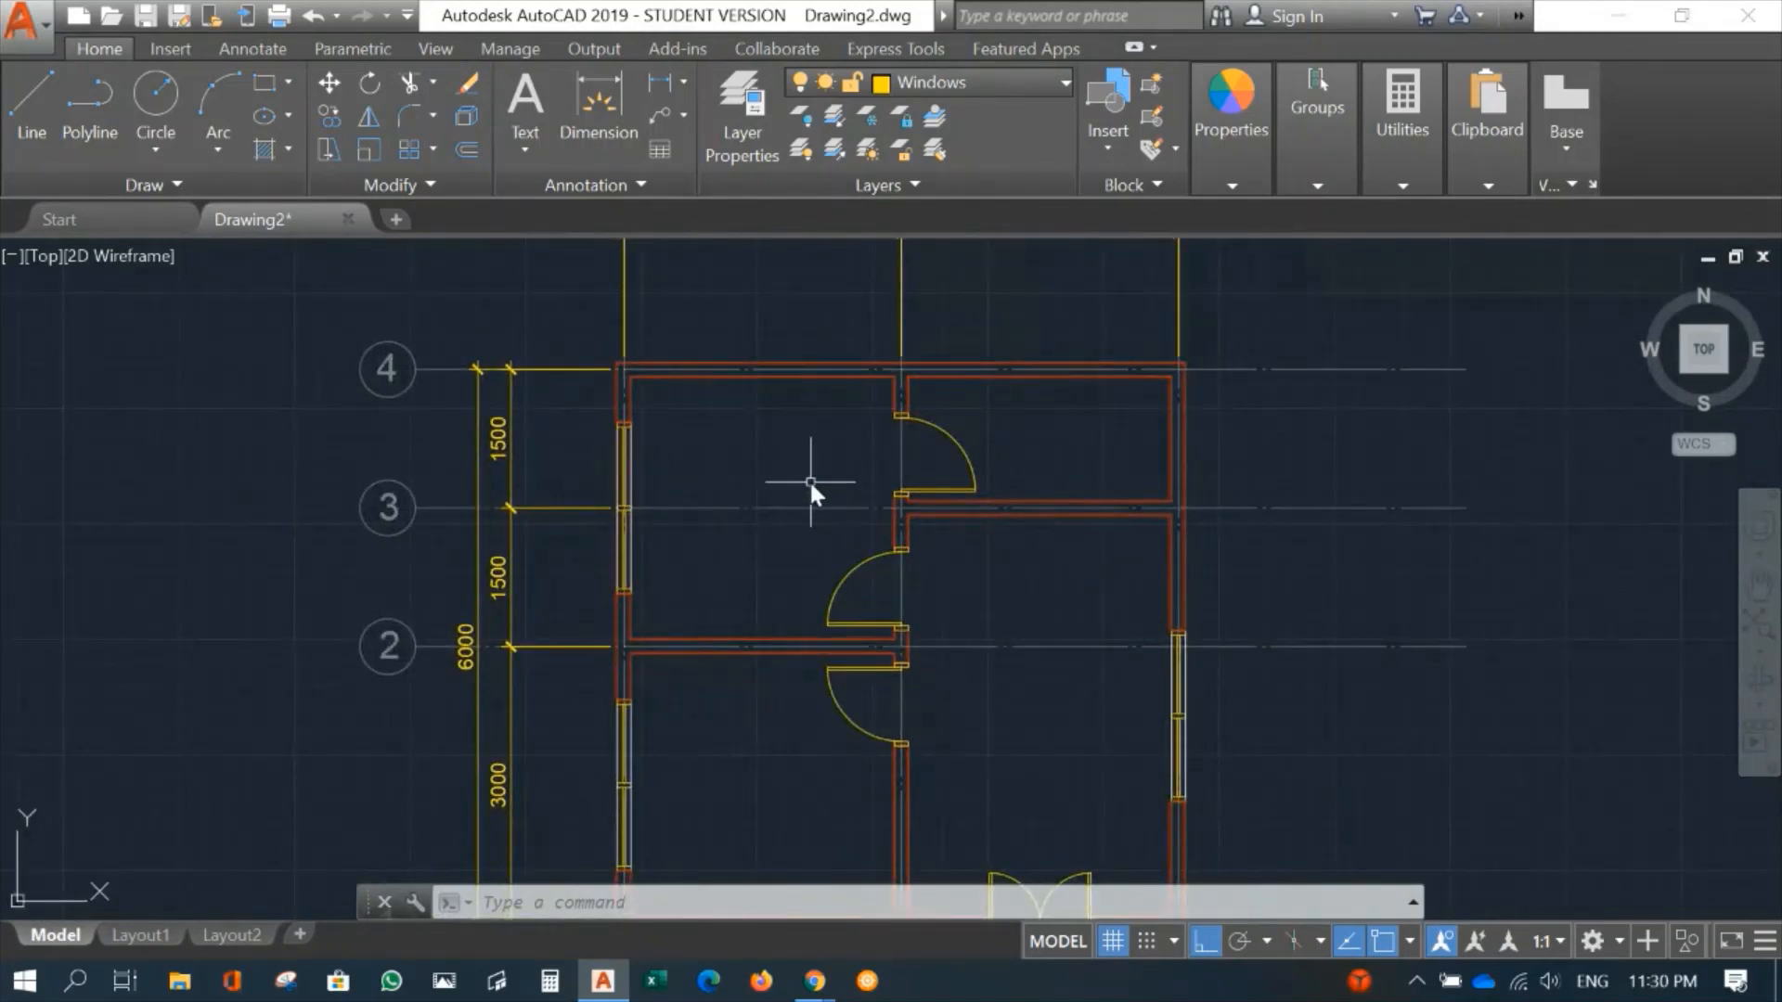
Step: Copy the grid B door between grids 2 and 3, from its lower jamb's outer corner to the inner wall corner at grids A and 4
{"action": "middle_click_drag", "start_coordinate": [789, 461], "coordinate": [855, 539]}
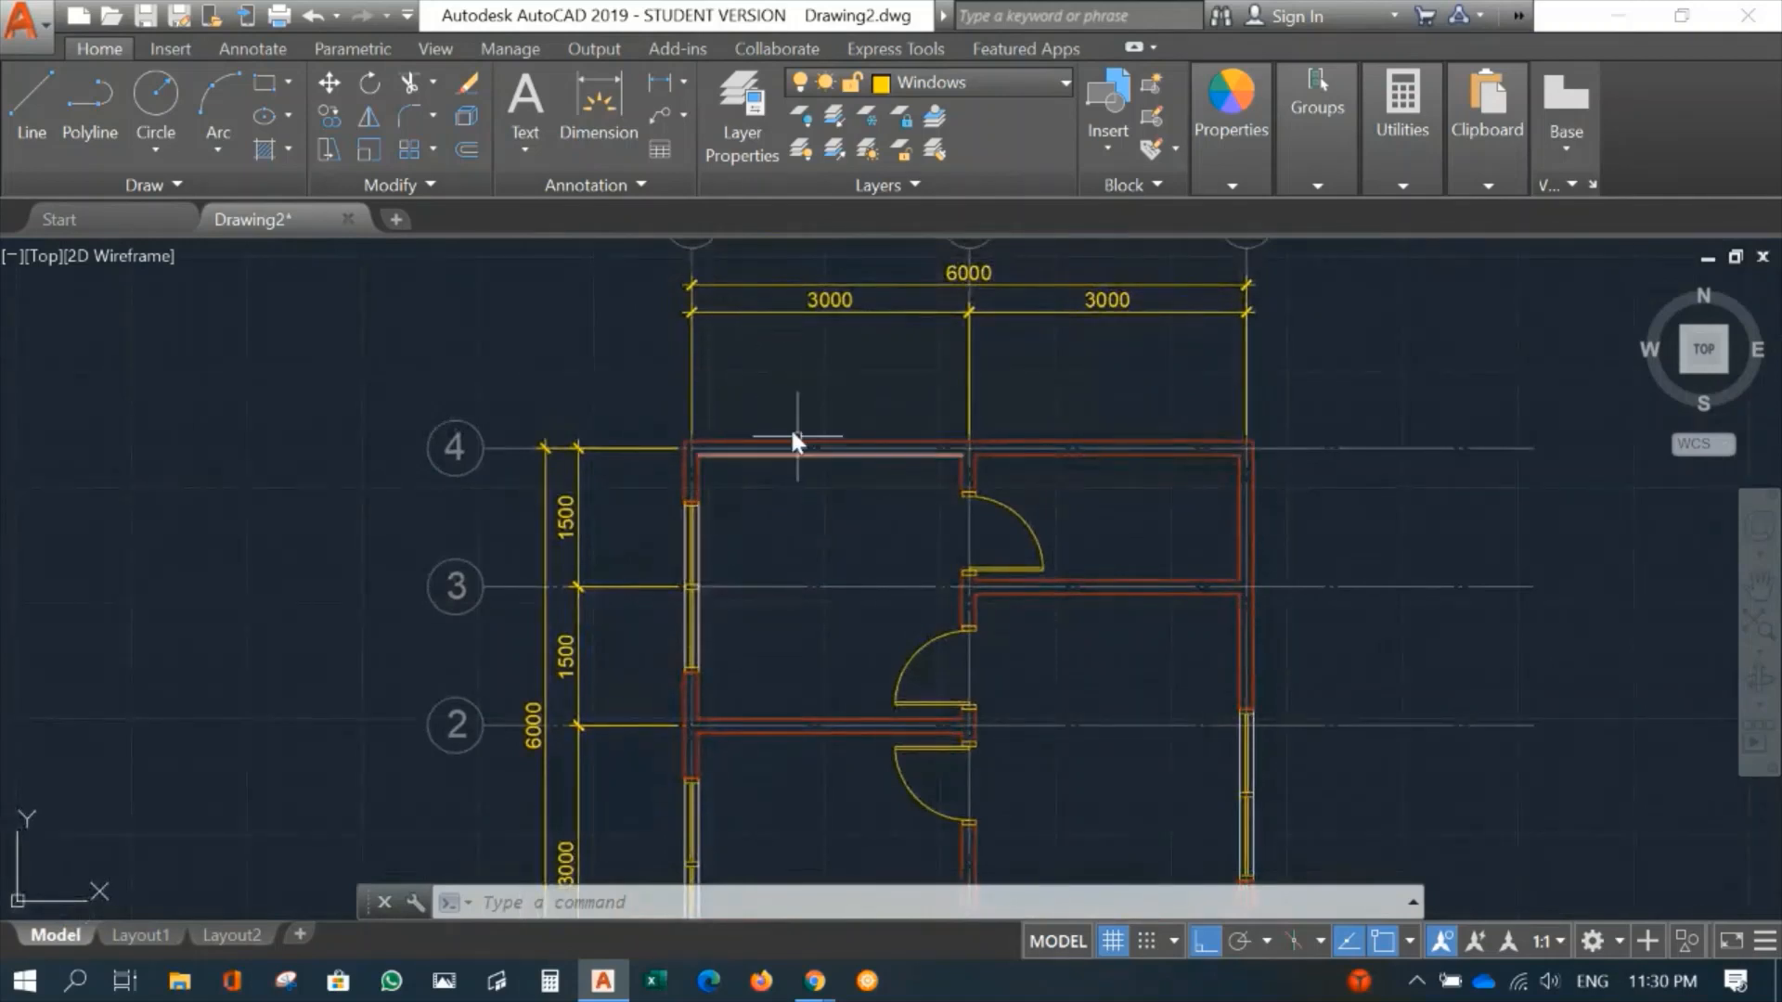
{"action": "scroll", "coordinate": [753, 492], "scroll_direction": "up", "scroll_amount": 2}
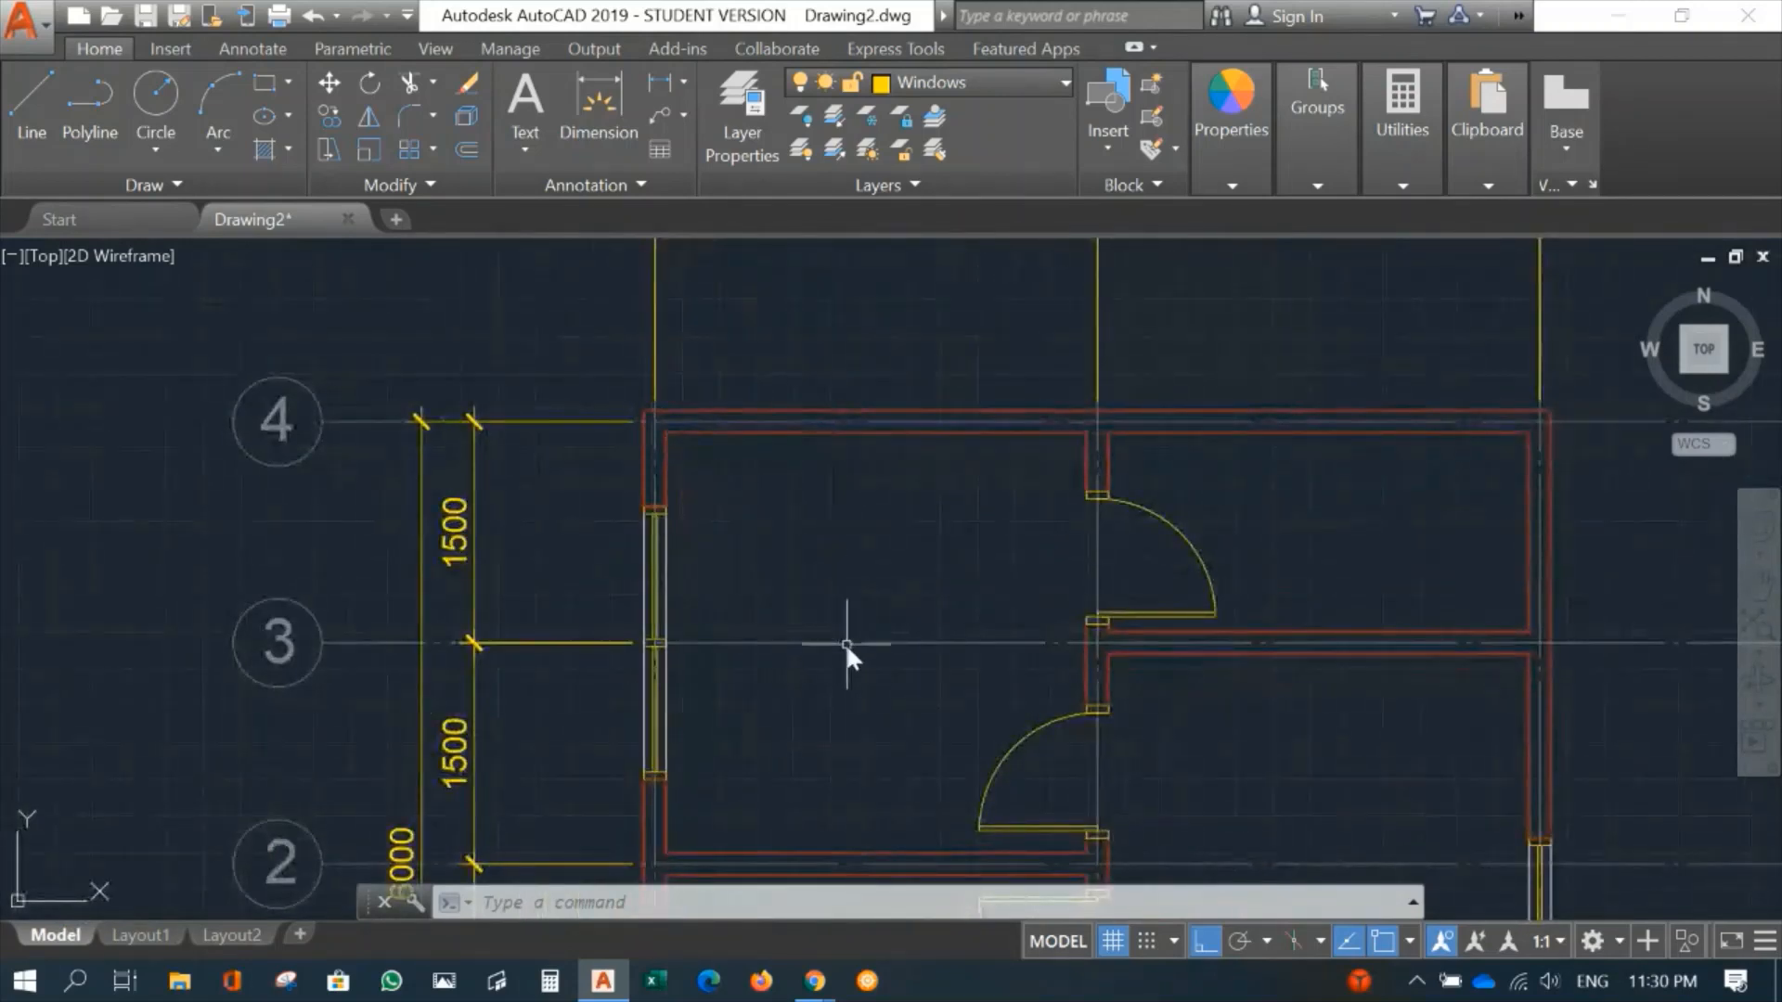
{"action": "type", "text": "ct "}
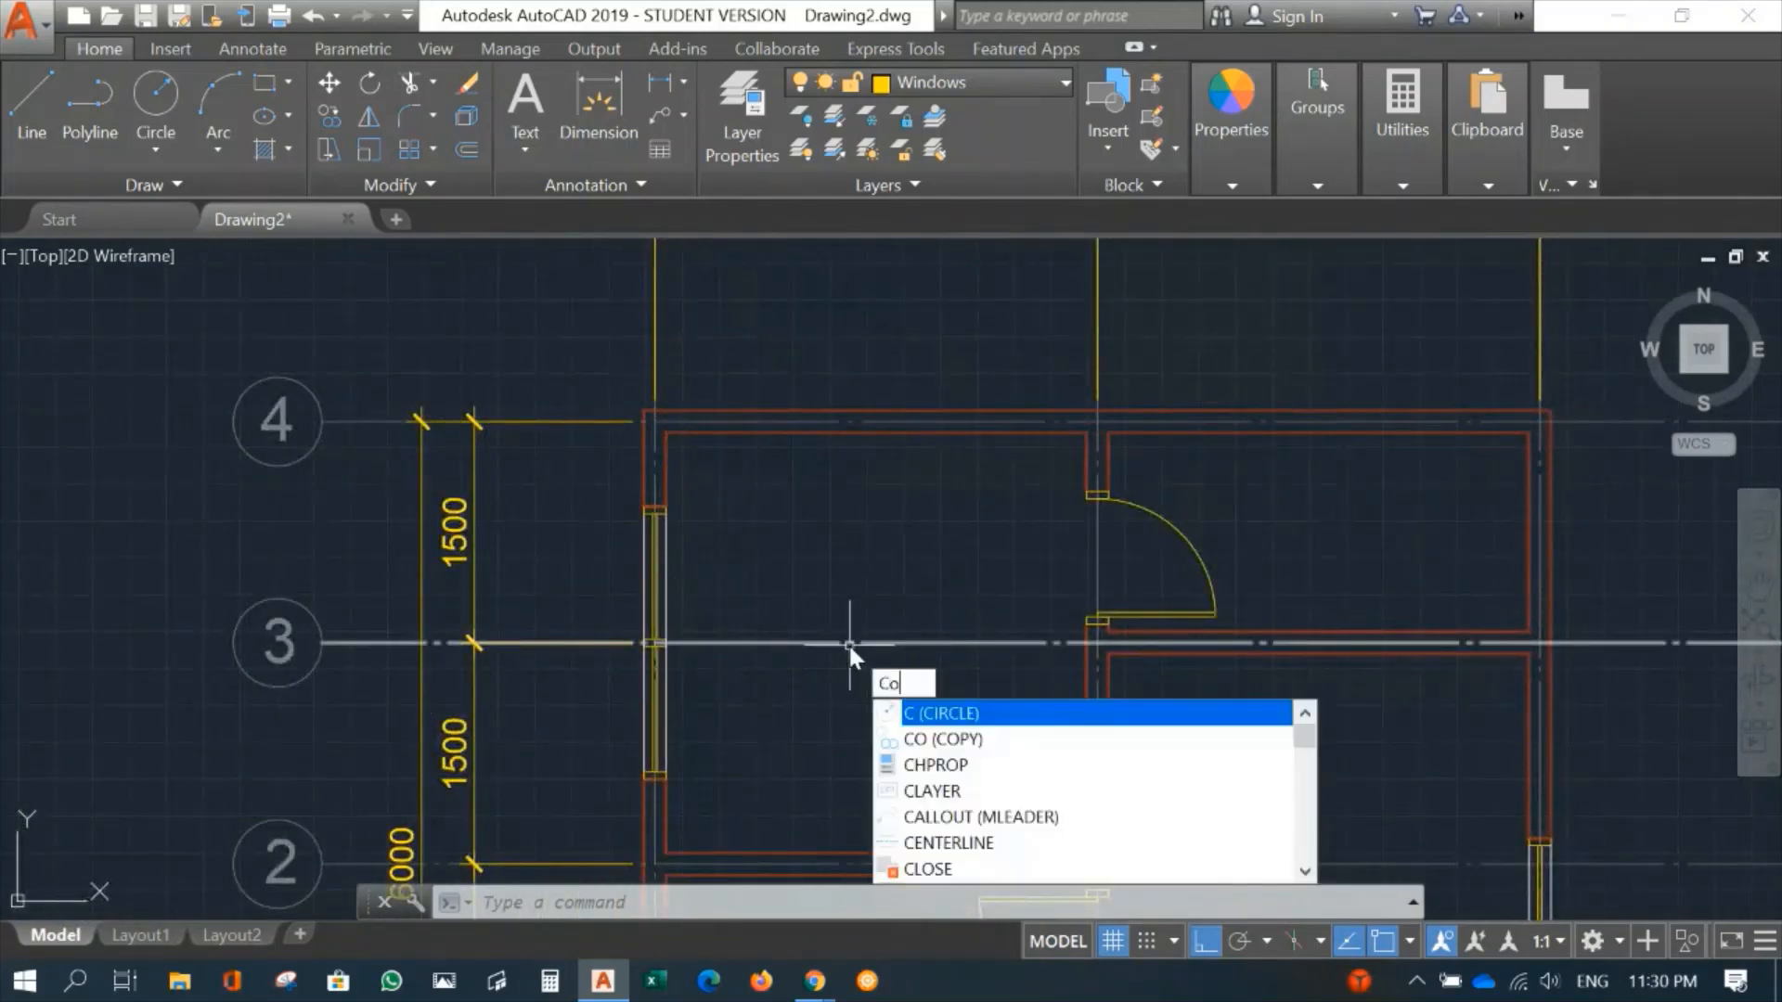
{"action": "type", "text": "o"}
{"action": "key", "text": "Return"}
{"action": "left_click", "coordinate": [903, 695]}
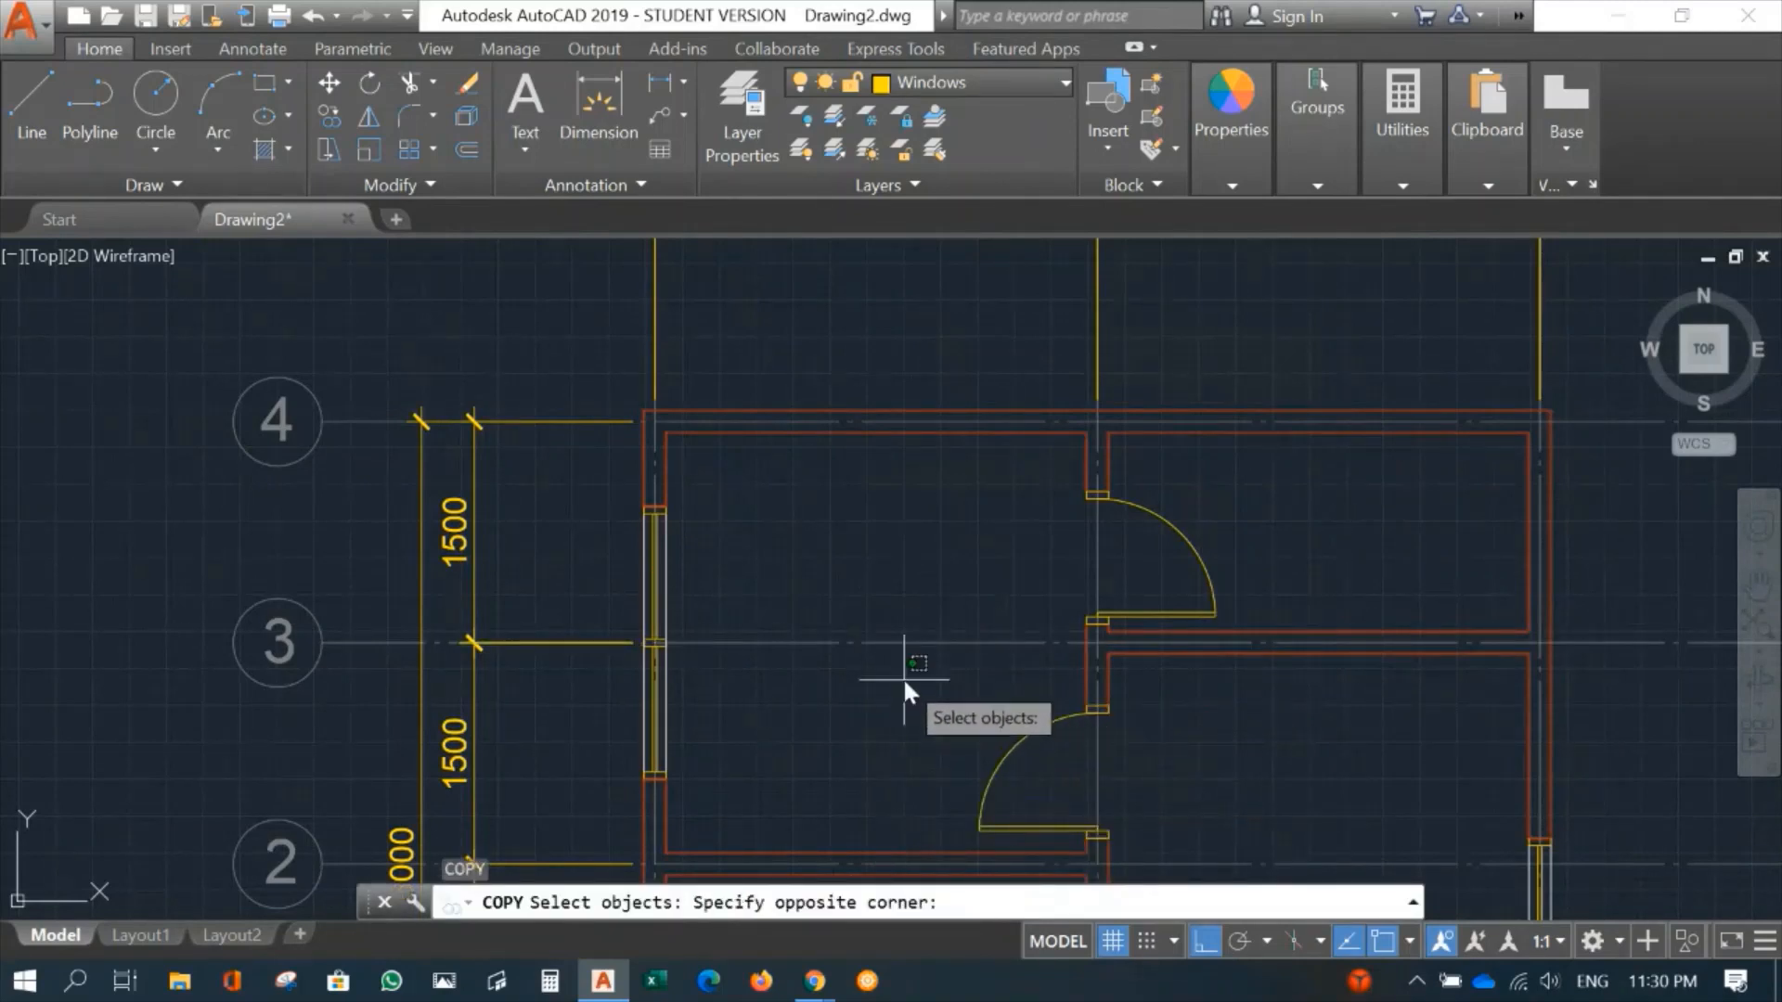
{"action": "left_click", "coordinate": [1147, 842]}
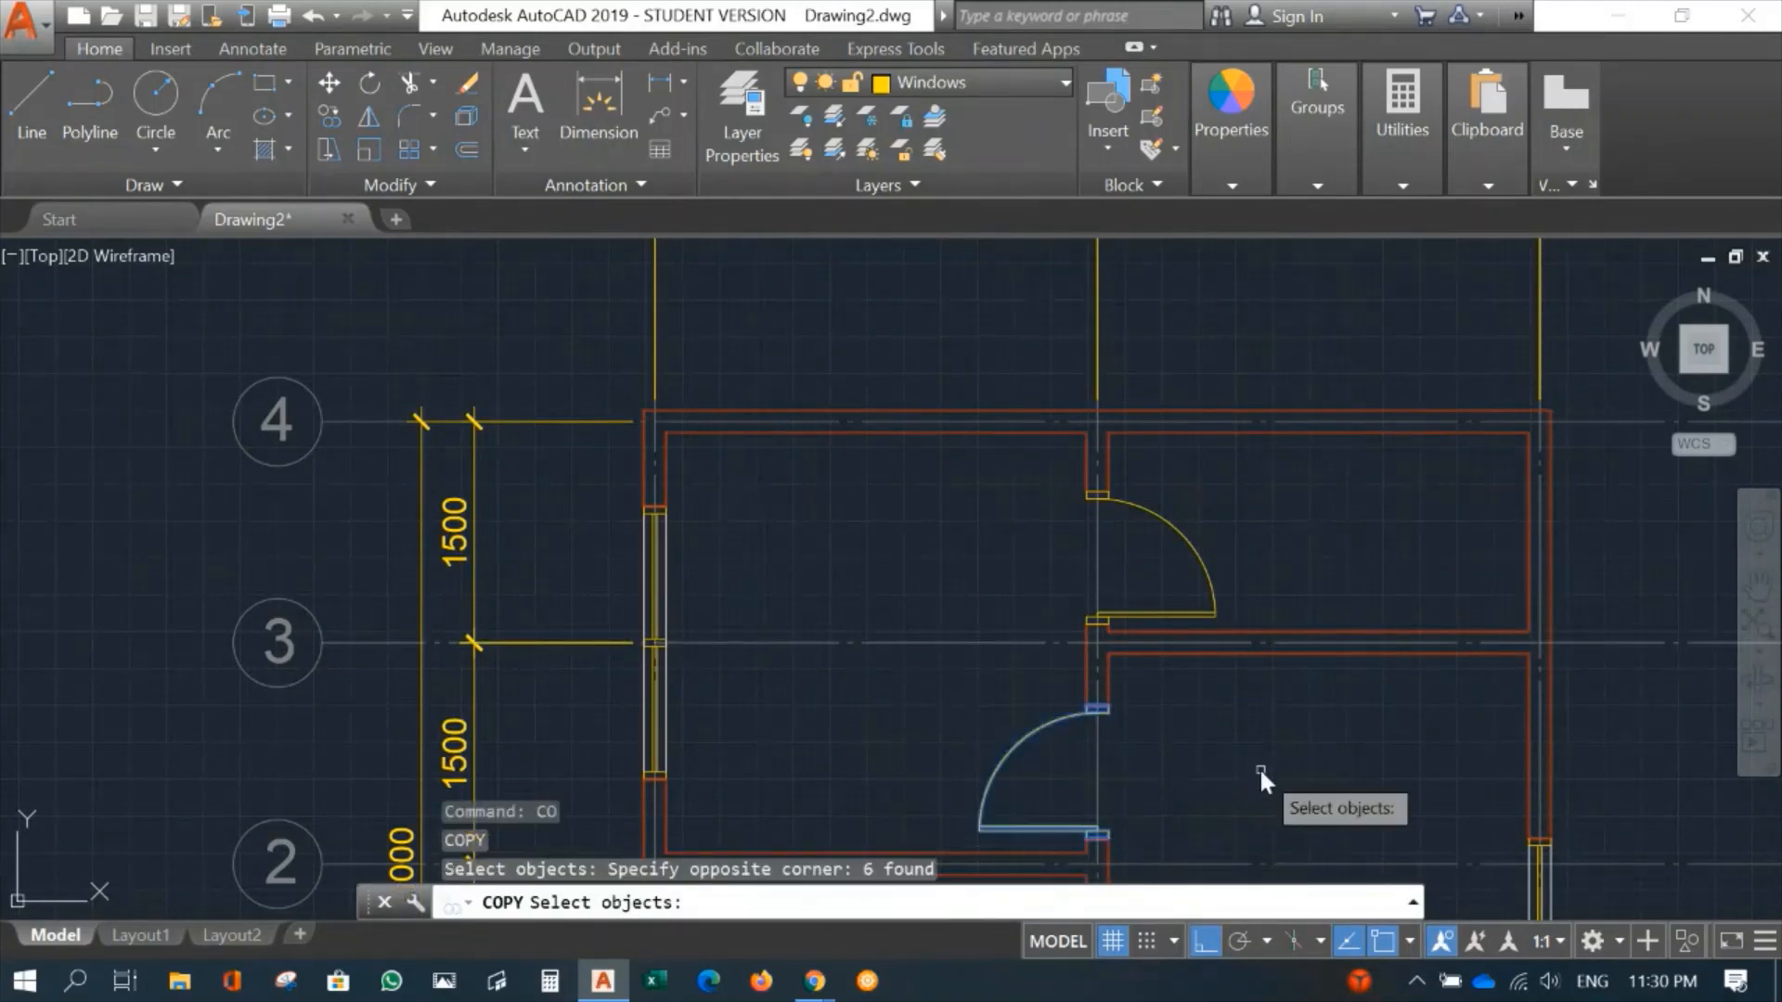
{"action": "key", "text": "Return"}
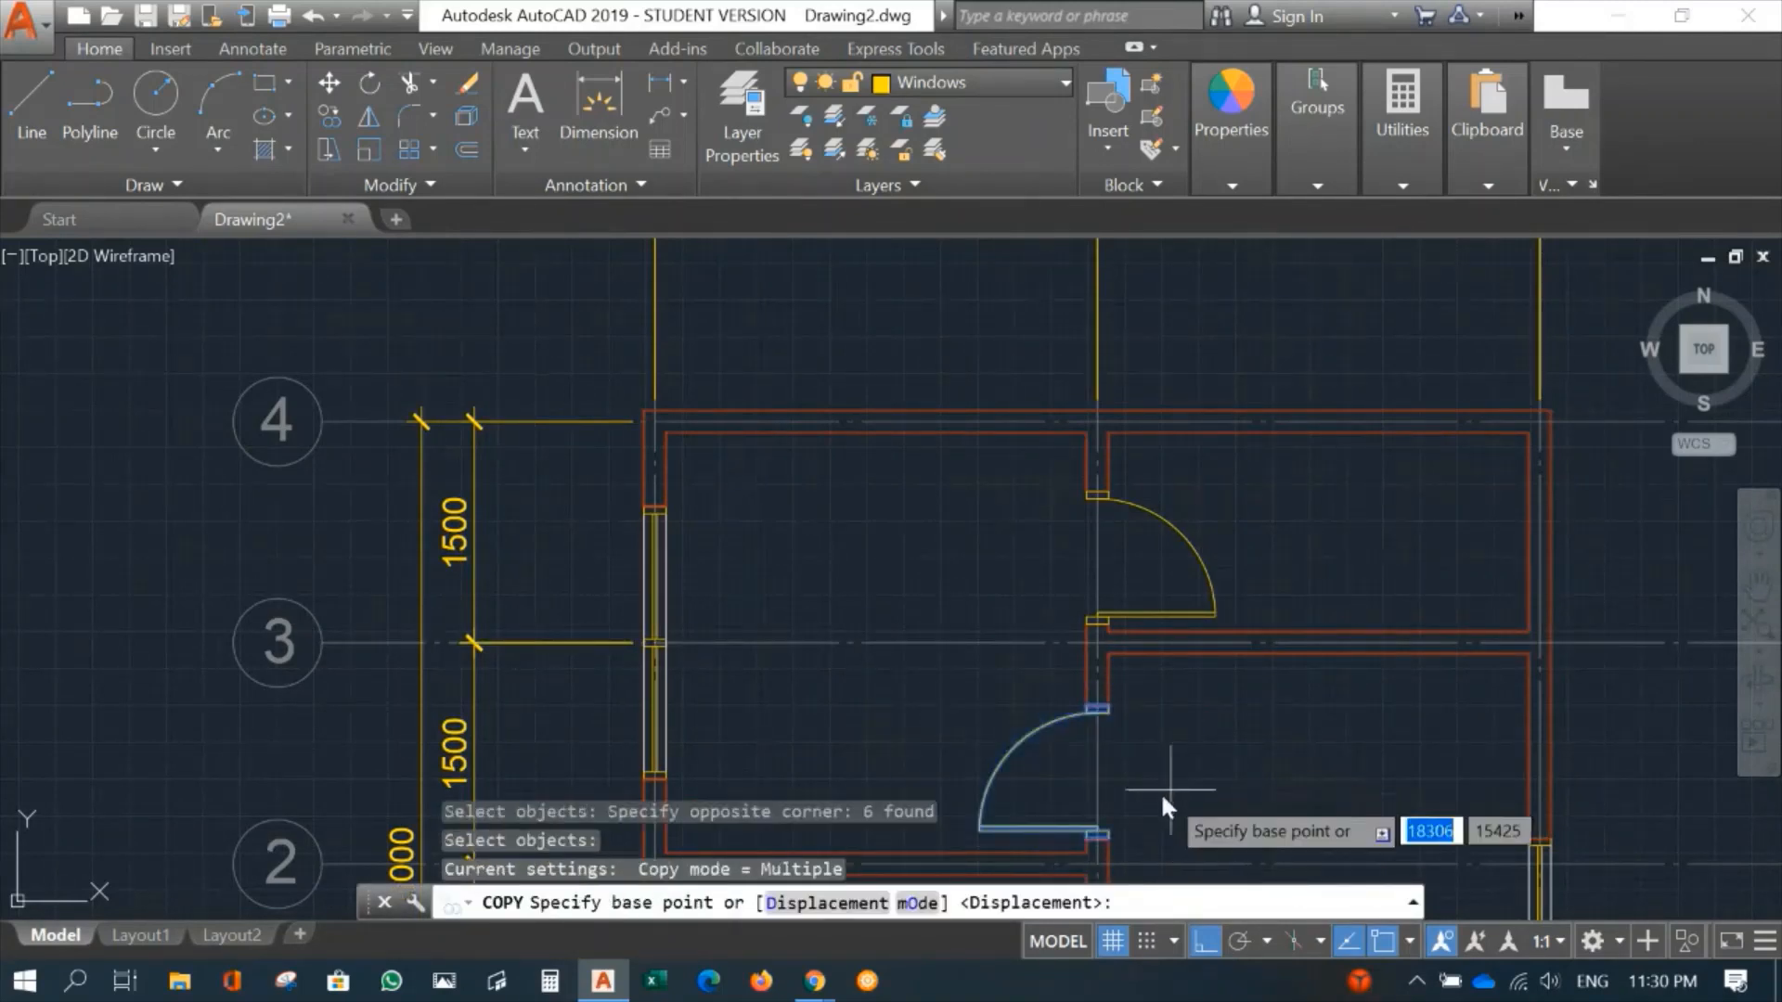
{"action": "left_click", "coordinate": [1111, 837]}
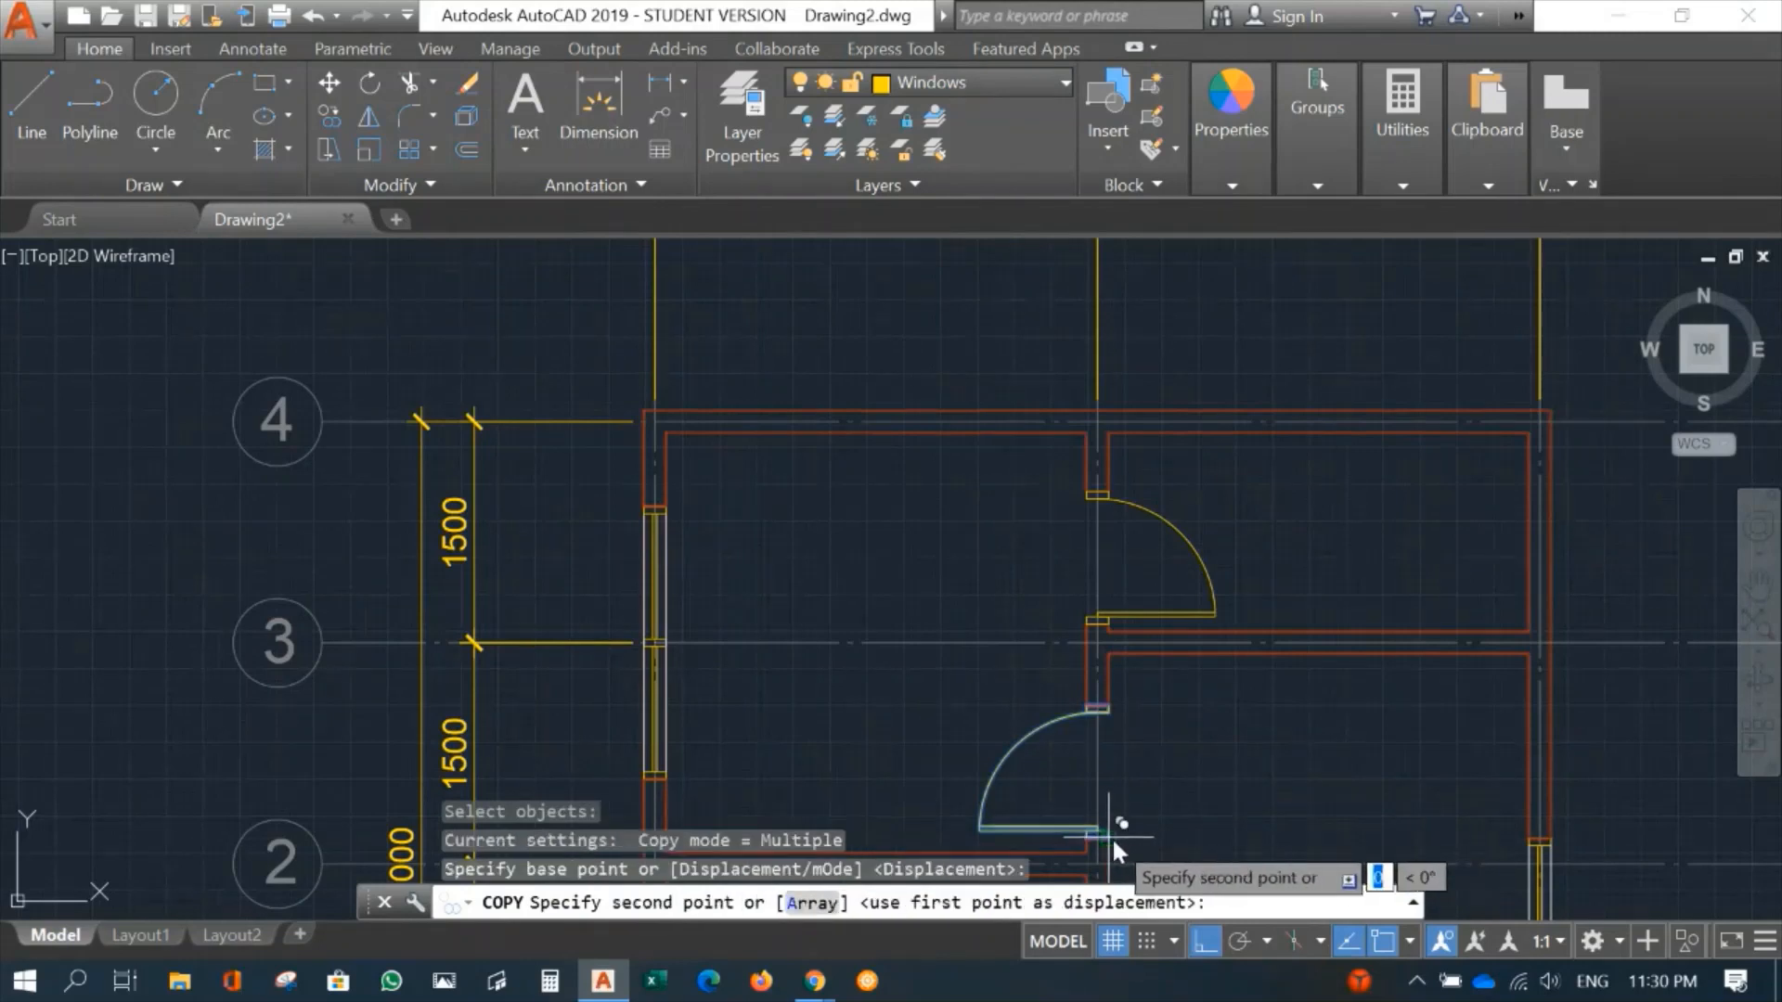
{"action": "left_click", "coordinate": [660, 434]}
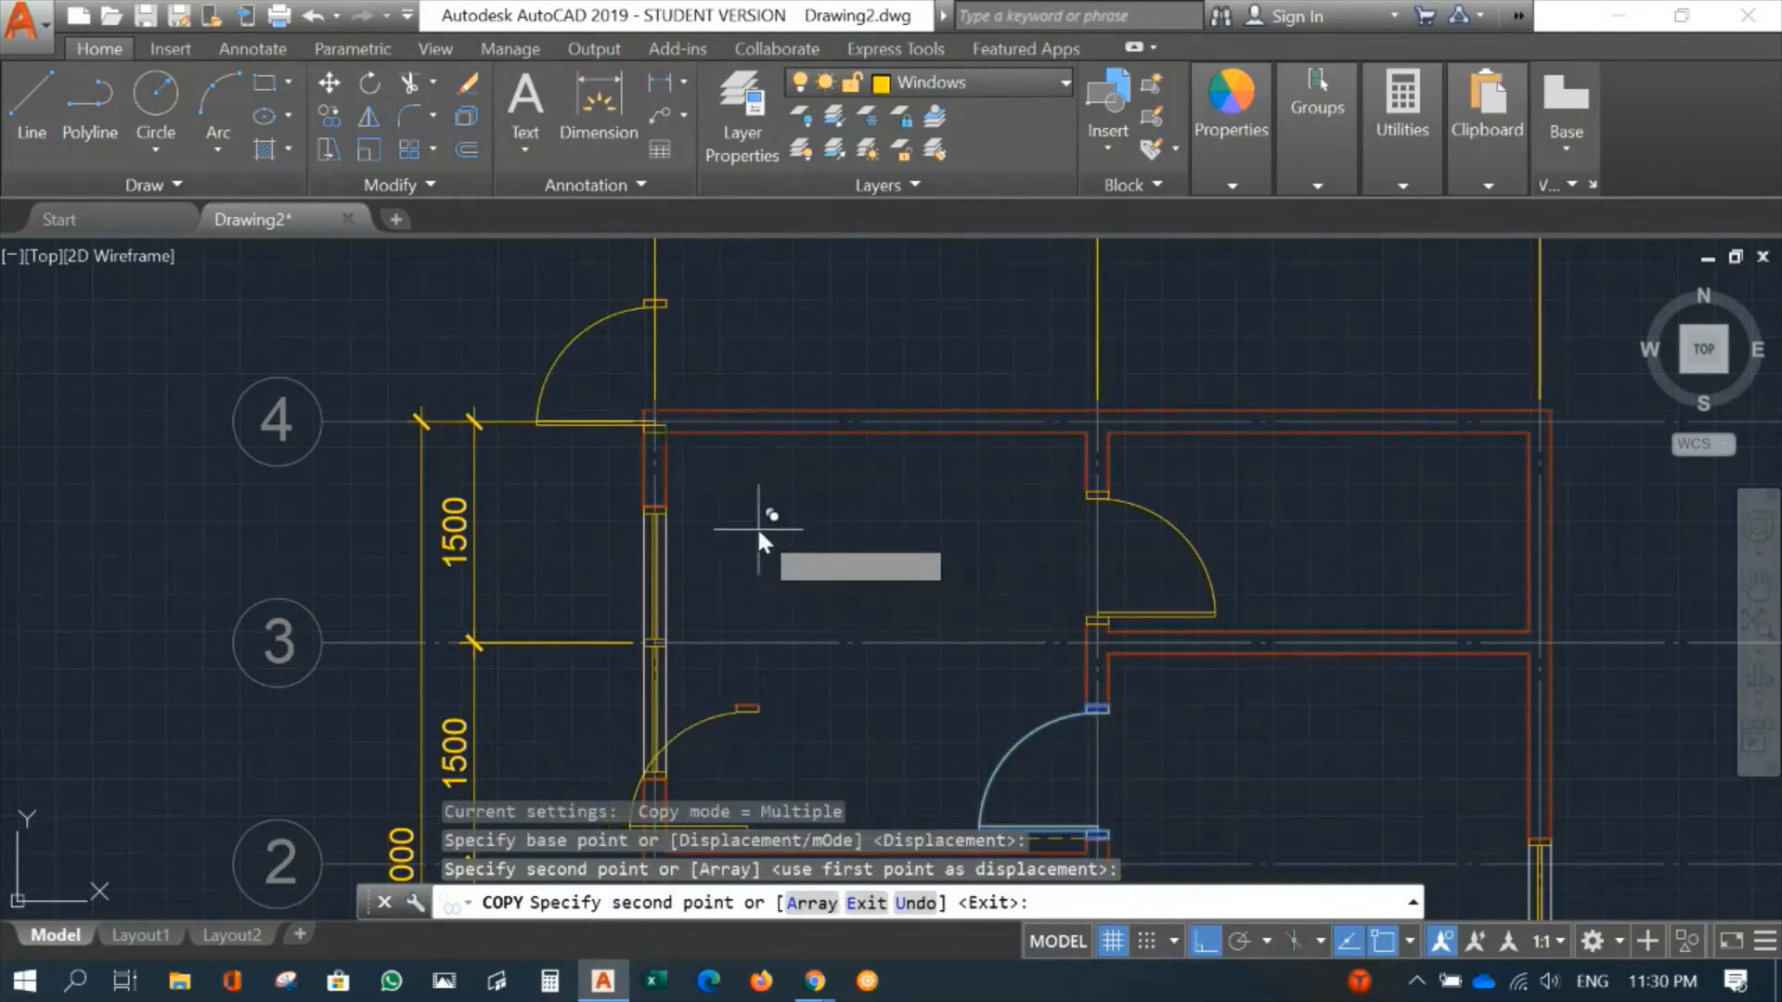
{"action": "key", "text": "Escape"}
Step: Rotate the copied door 90 degrees clockwise about the inner wall corner so that its jambs lie in the grid 4 wall
{"action": "middle_click_drag", "start_coordinate": [738, 500], "coordinate": [778, 594]}
{"action": "scroll", "coordinate": [780, 641], "scroll_direction": "up", "scroll_amount": 4}
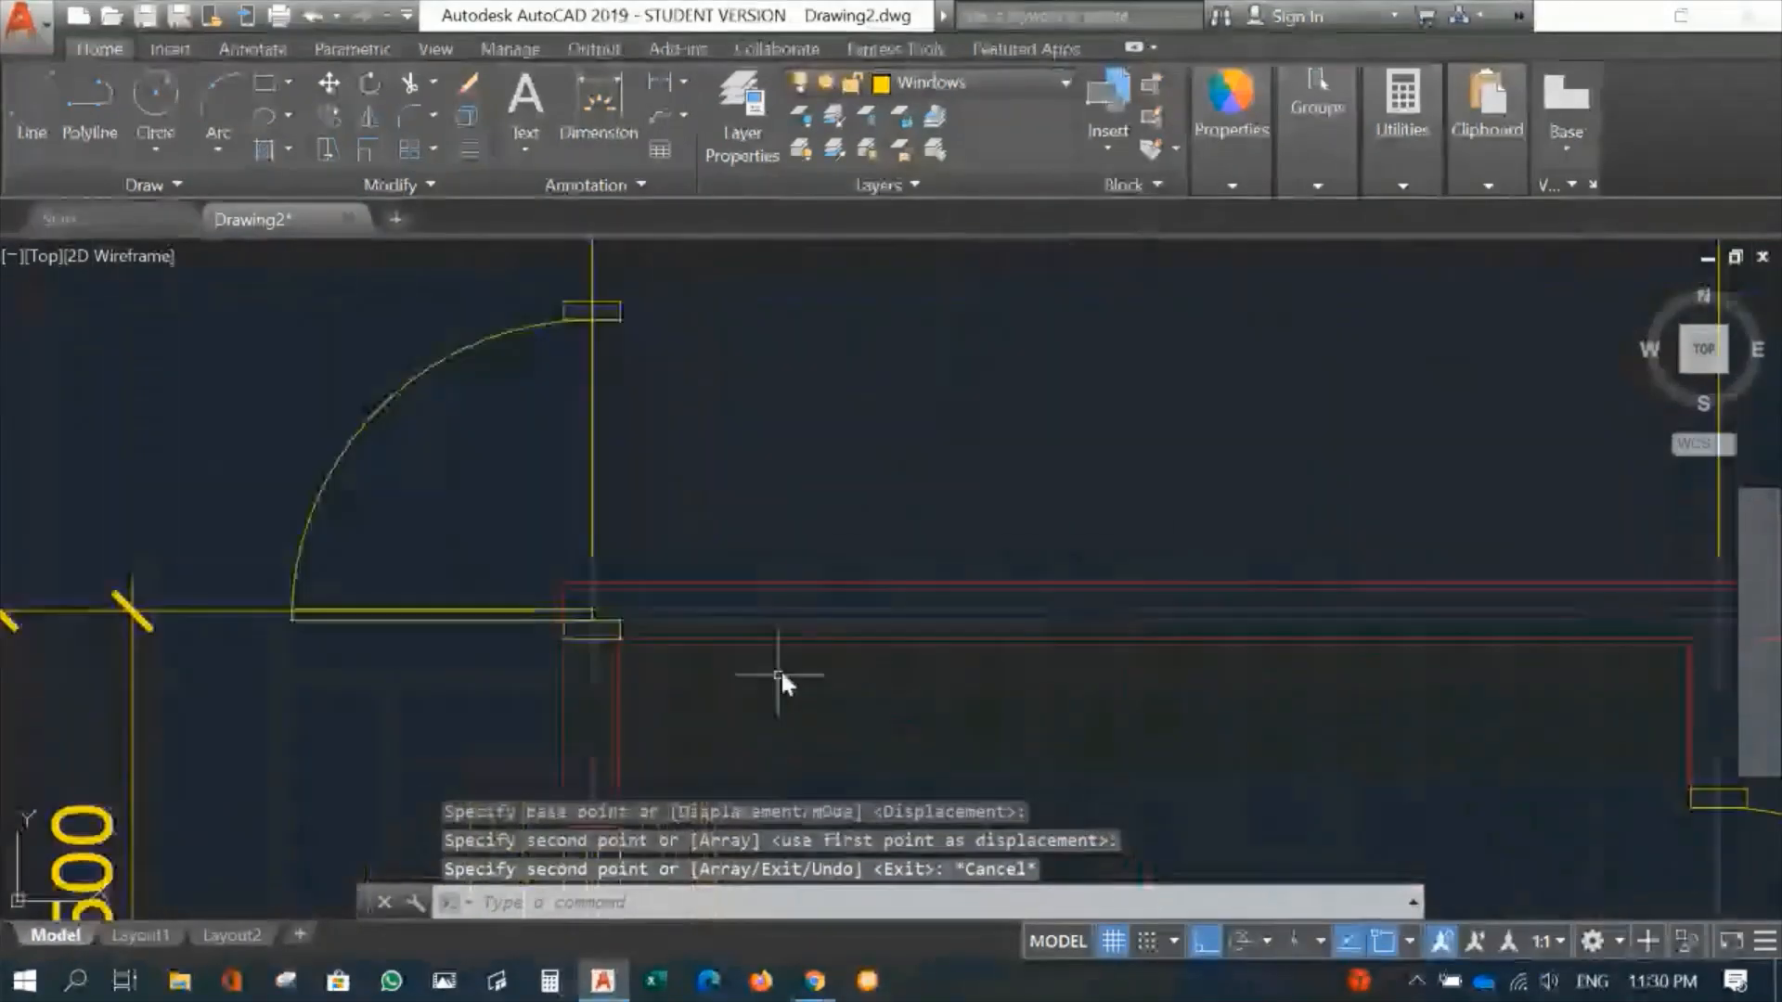
{"action": "type", "text": "RO"}
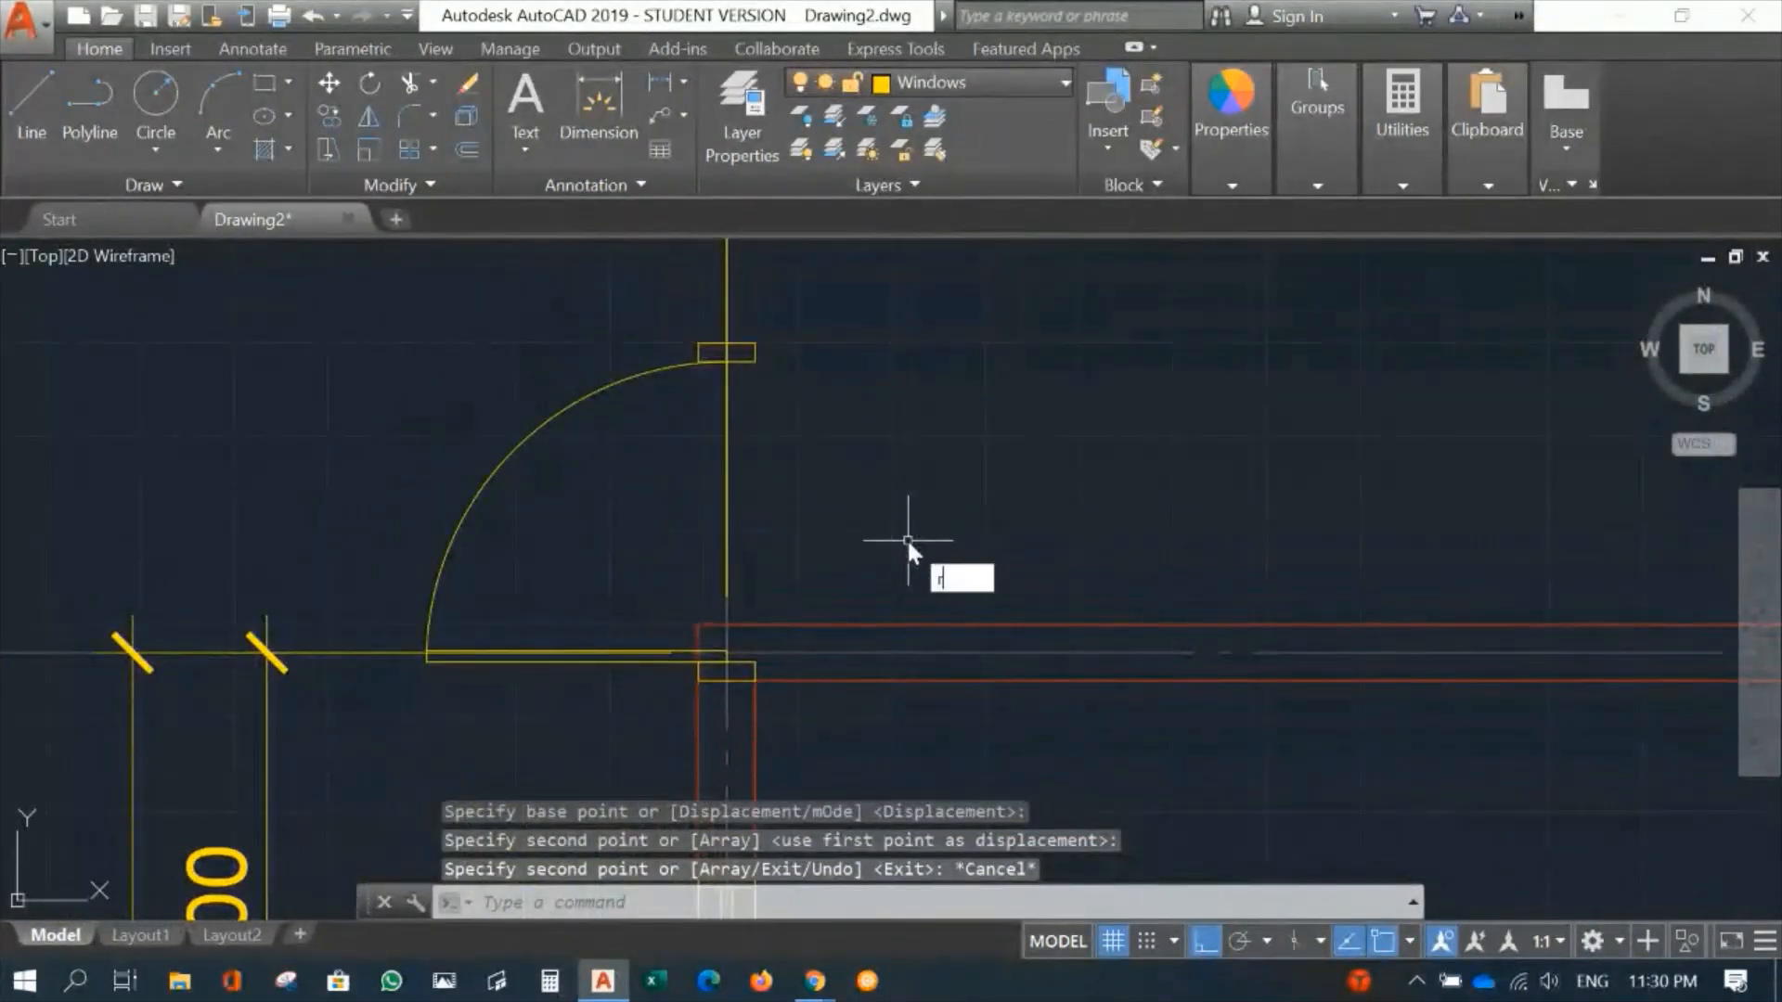
{"action": "key", "text": "Return"}
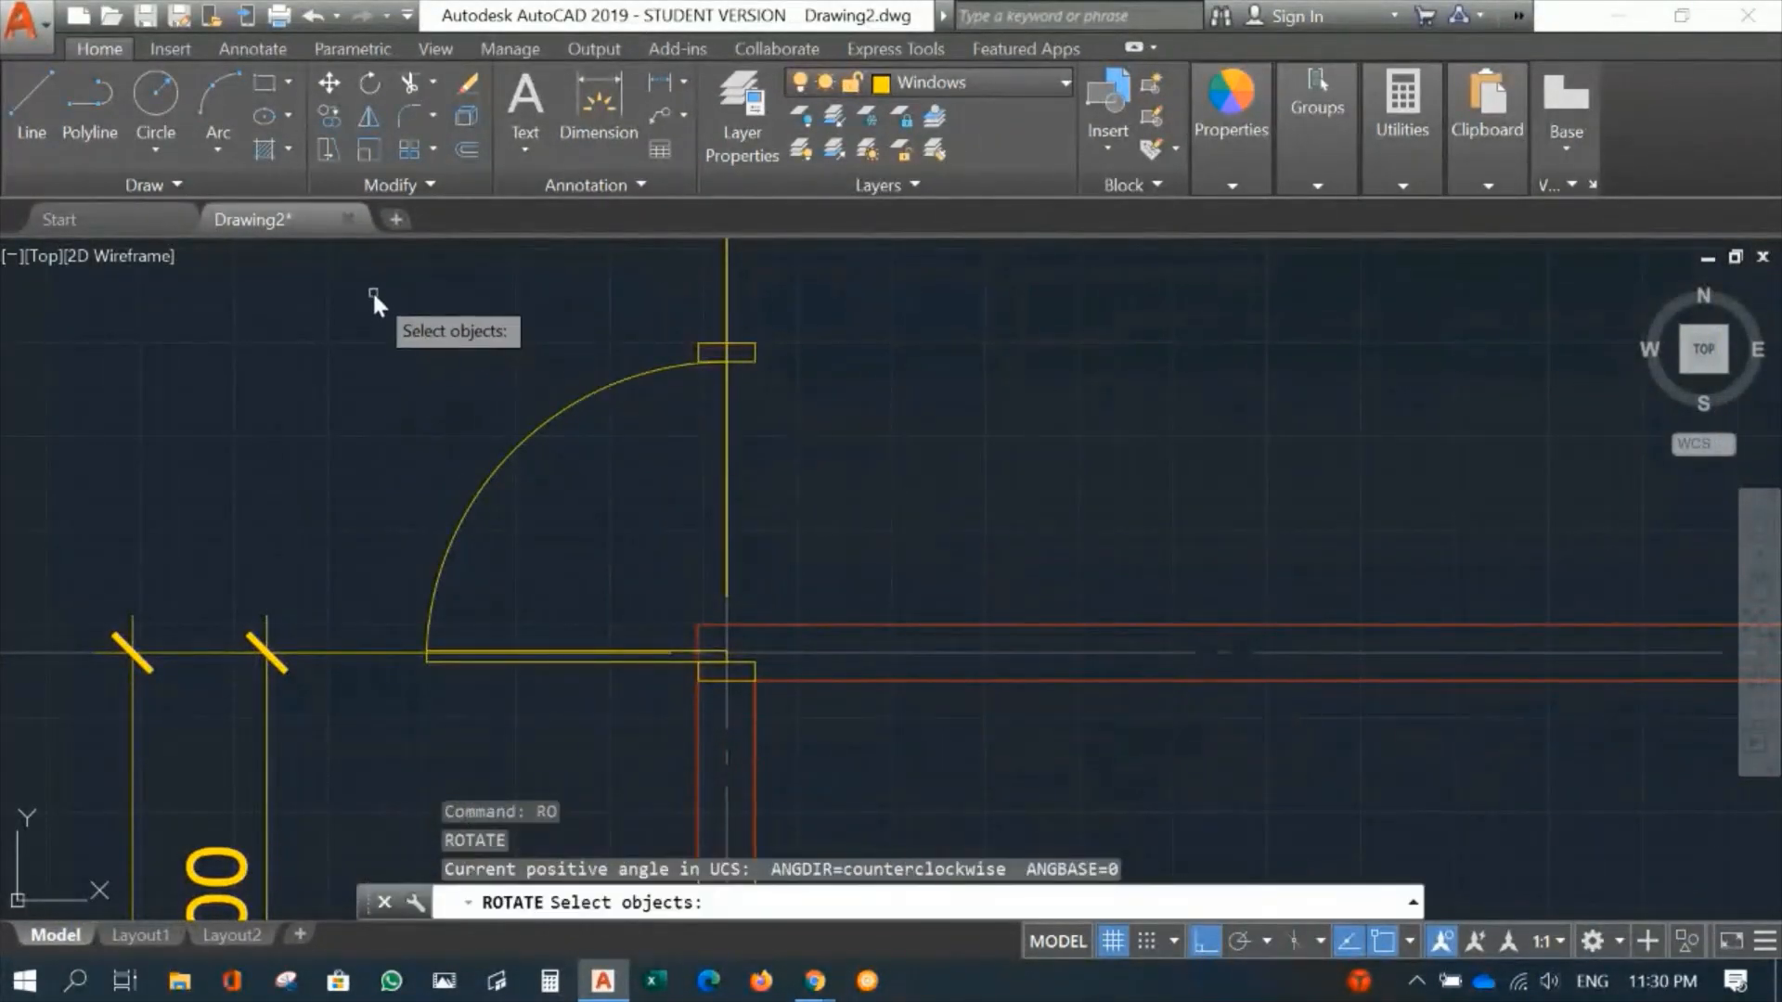
{"action": "left_click", "coordinate": [373, 291]}
{"action": "left_click", "coordinate": [856, 720]}
{"action": "key", "text": "Return"}
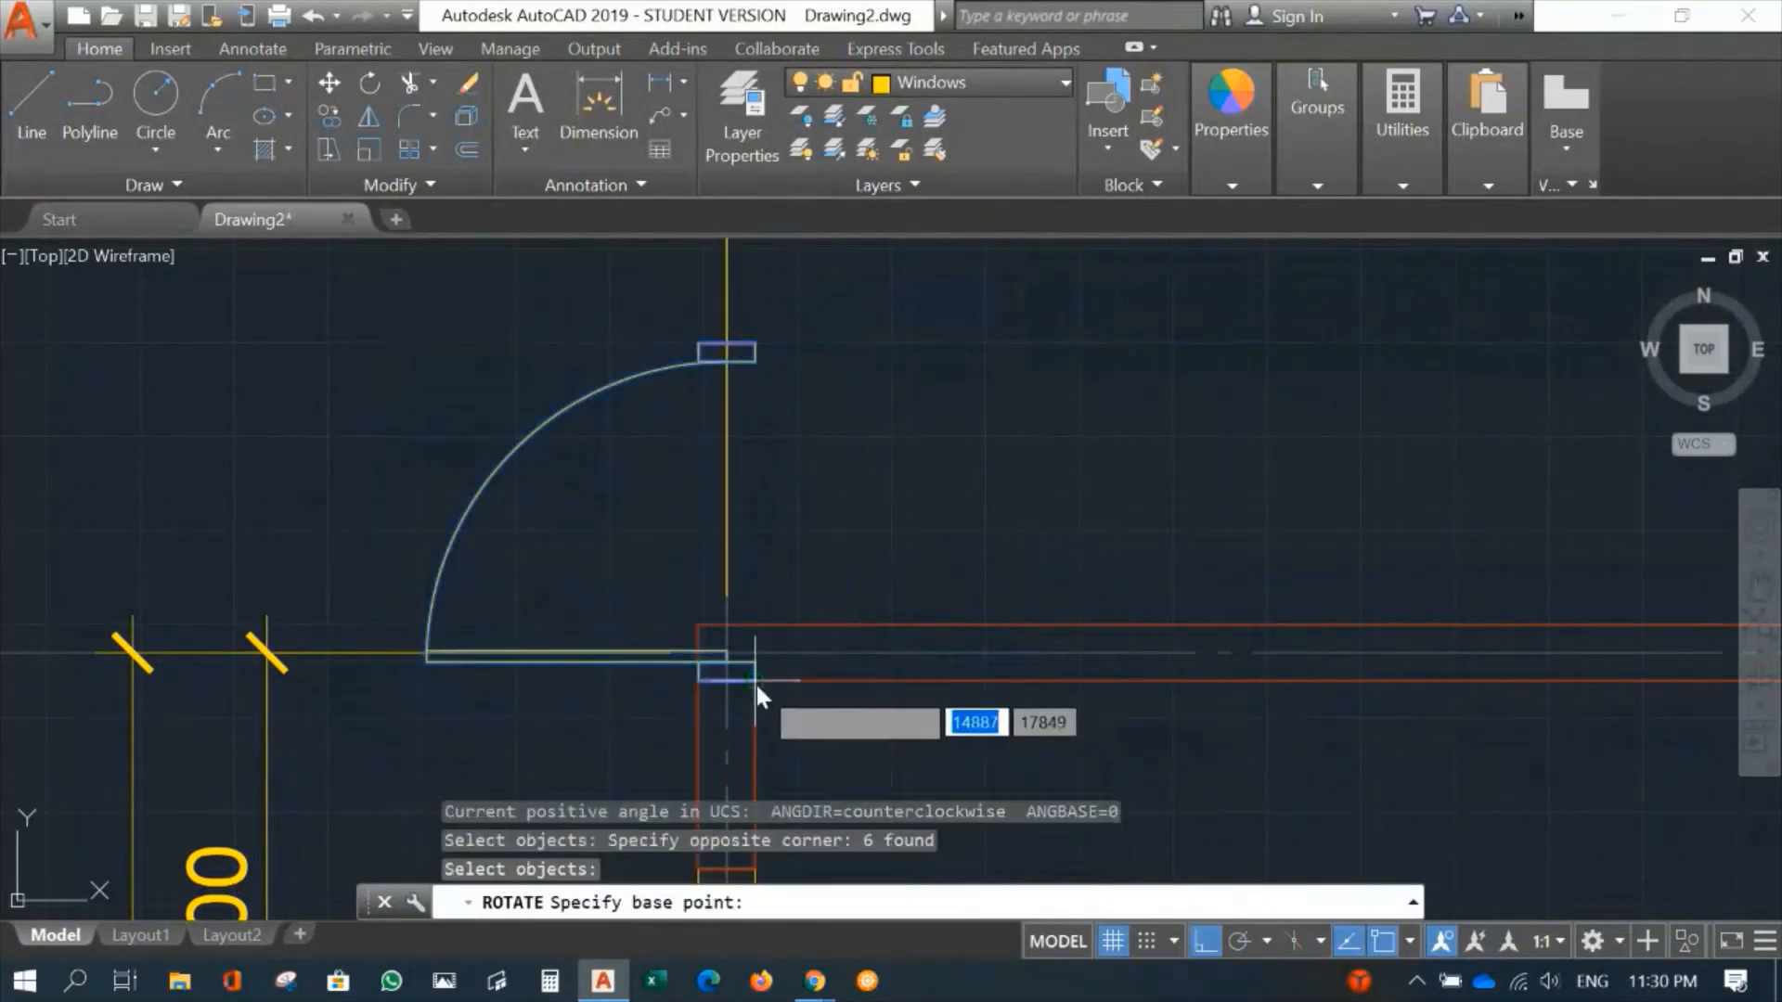
{"action": "left_click", "coordinate": [756, 681]}
{"action": "left_click", "coordinate": [816, 795]}
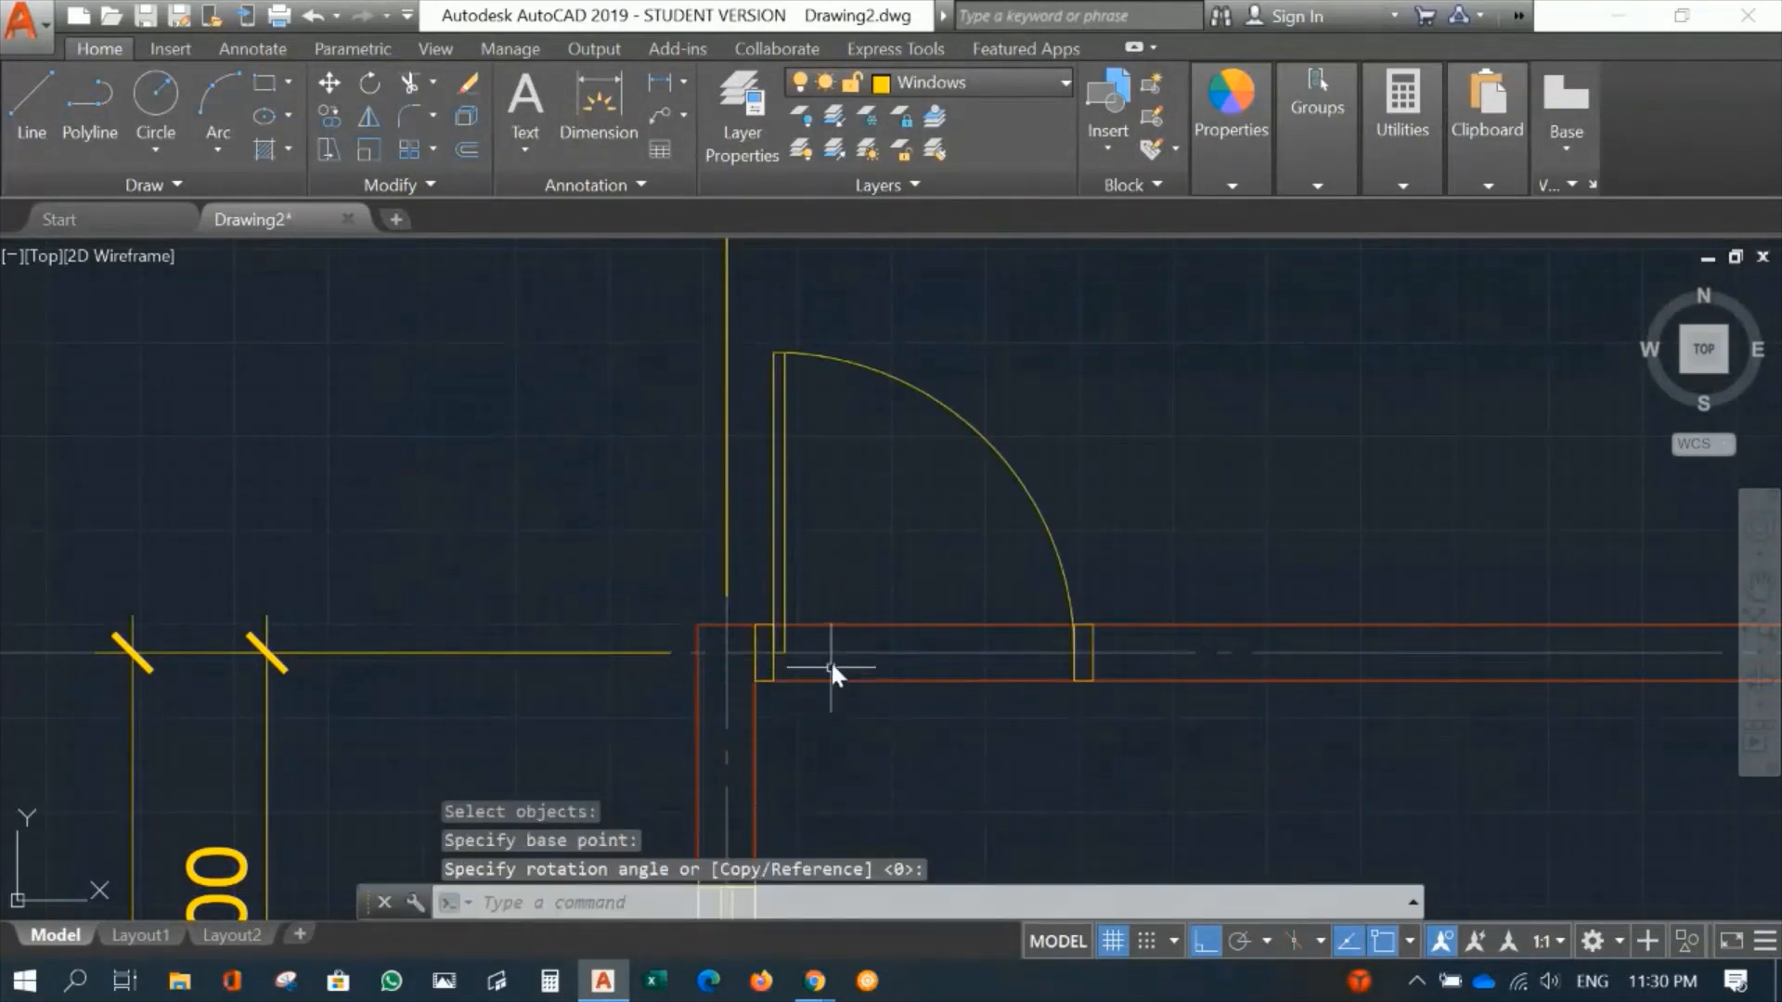
Step: Set the outer end lines of the grid 4 door's two jambs as Trim cutting edges
{"action": "mouse_move", "coordinate": [935, 704]}
{"action": "middle_mouse_down"}
{"action": "mouse_move", "coordinate": [982, 597]}
{"action": "mouse_move", "coordinate": [1156, 477]}
{"action": "middle_mouse_up"}
{"action": "scroll", "coordinate": [1208, 629], "scroll_direction": "down", "scroll_amount": 5}
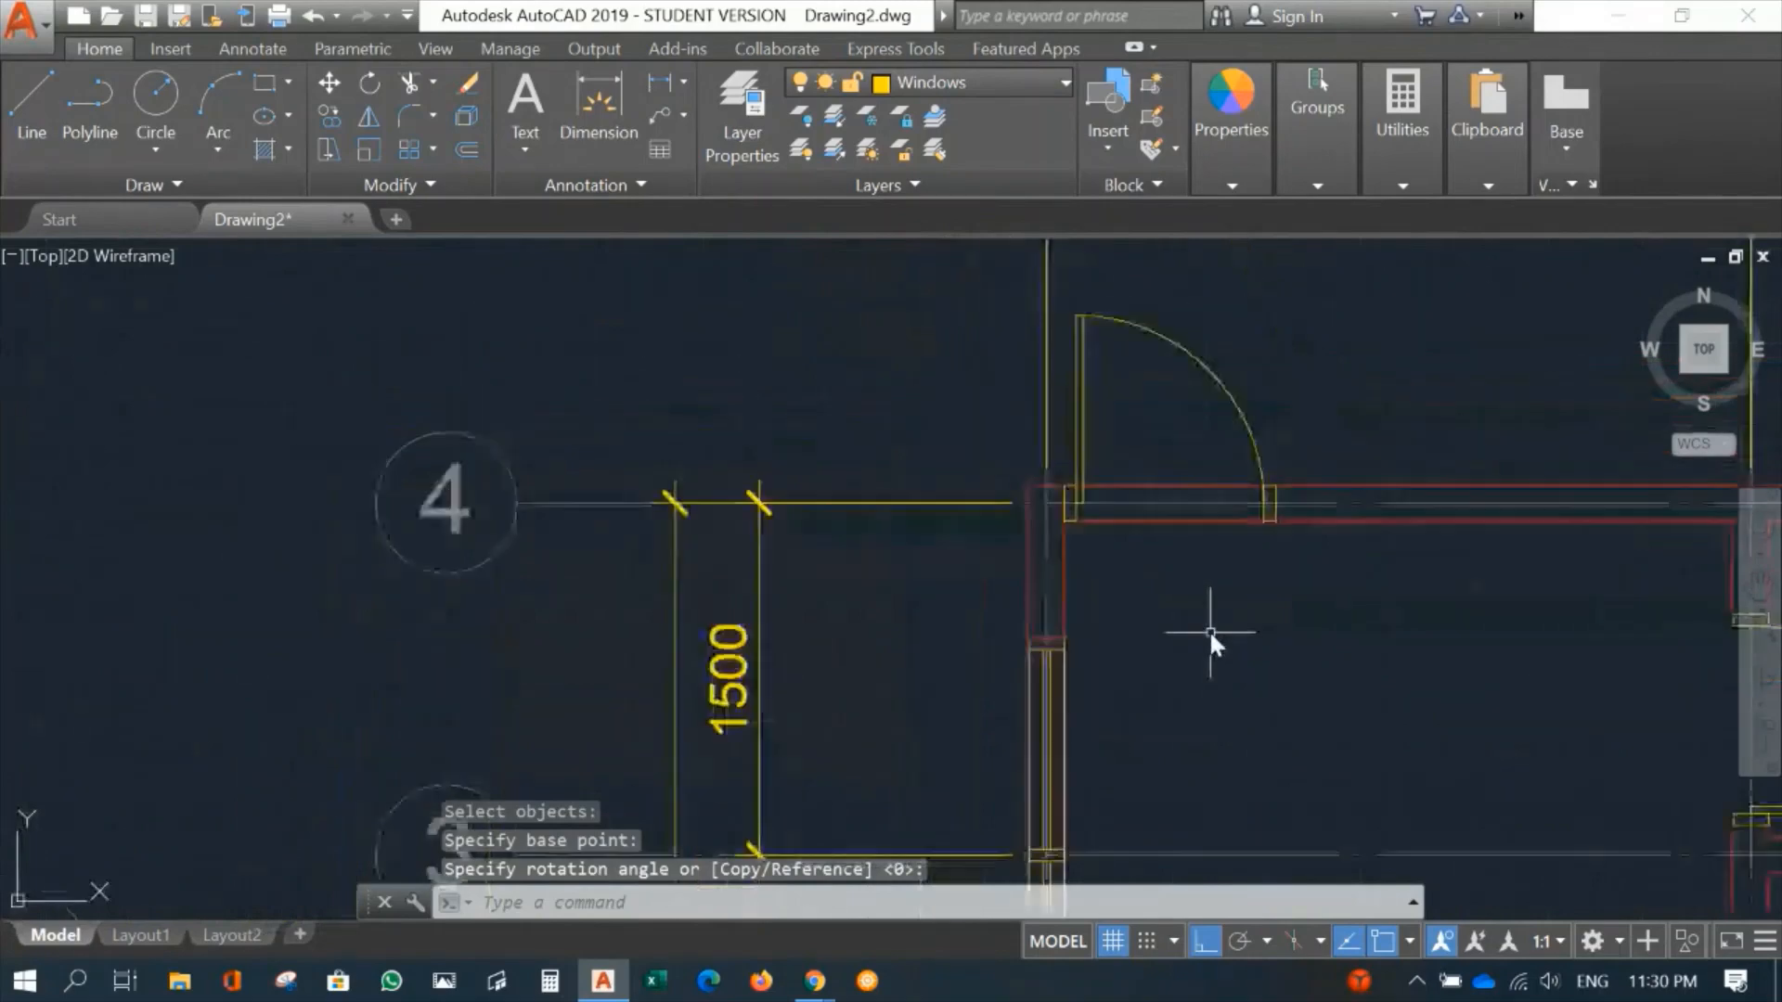
{"action": "mouse_move", "coordinate": [1307, 598]}
{"action": "middle_mouse_down"}
{"action": "mouse_move", "coordinate": [1178, 672]}
{"action": "mouse_move", "coordinate": [924, 696]}
{"action": "middle_mouse_up"}
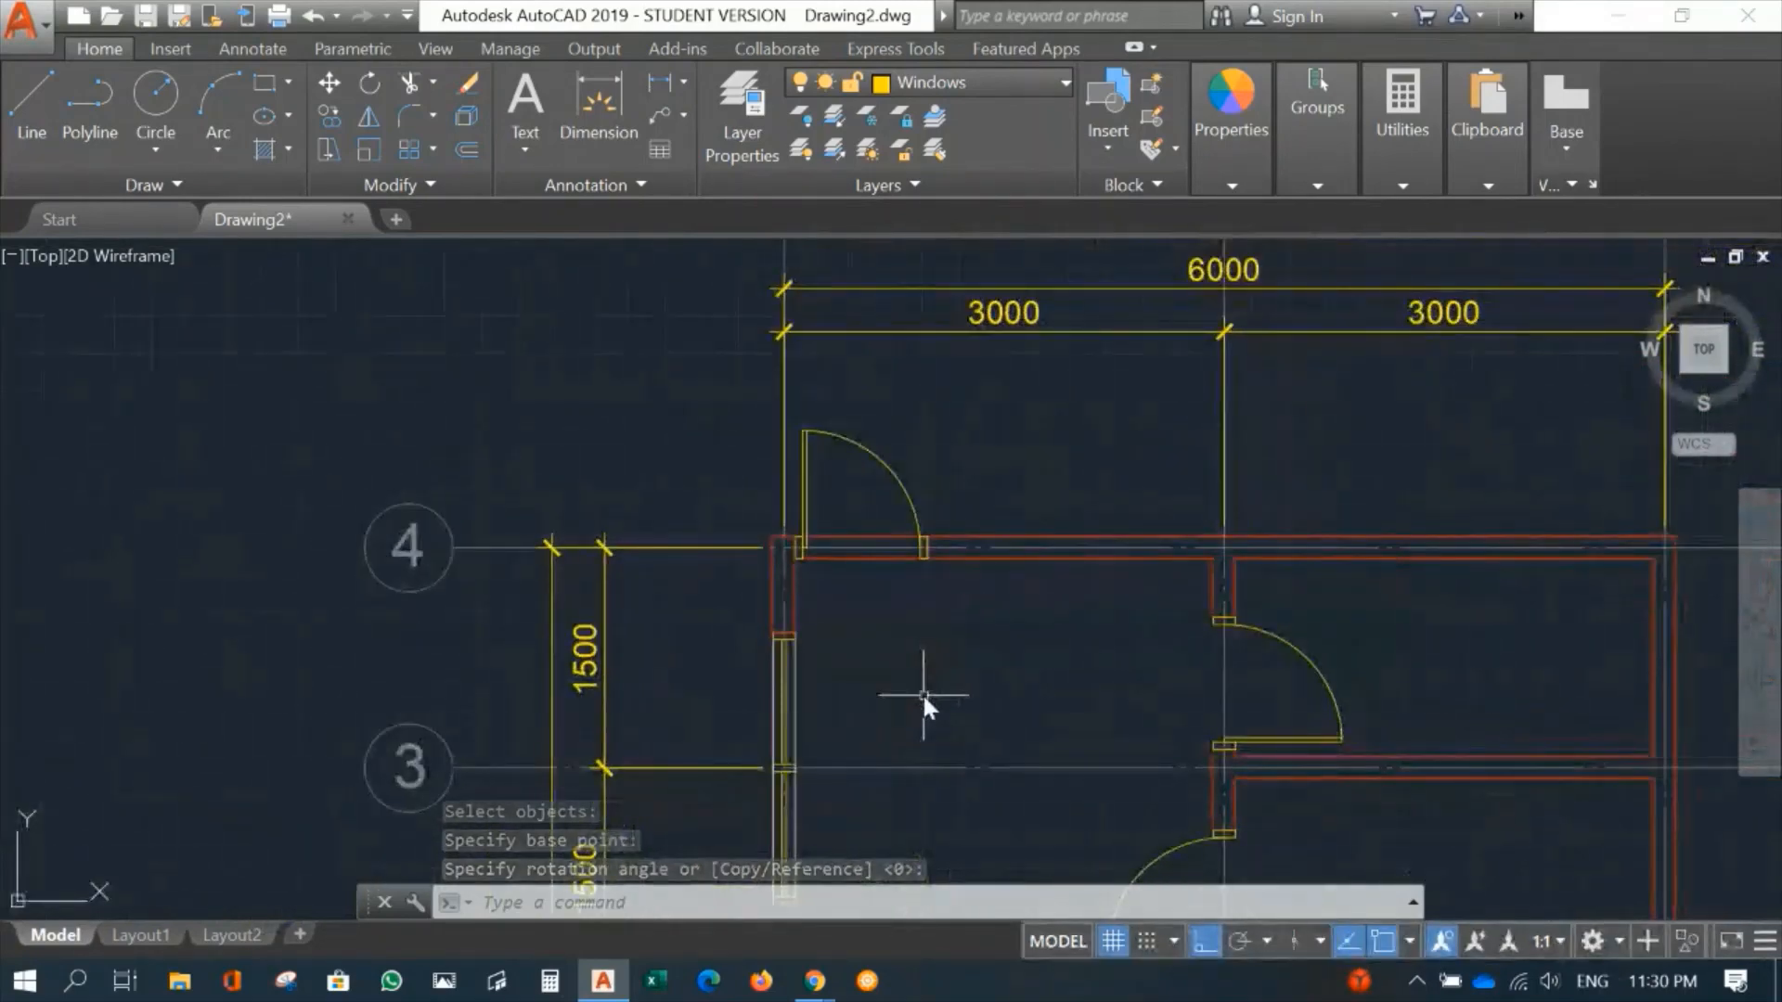
{"action": "scroll", "coordinate": [872, 564], "scroll_direction": "up", "scroll_amount": 6}
{"action": "middle_click_drag", "start_coordinate": [846, 611], "coordinate": [830, 667]}
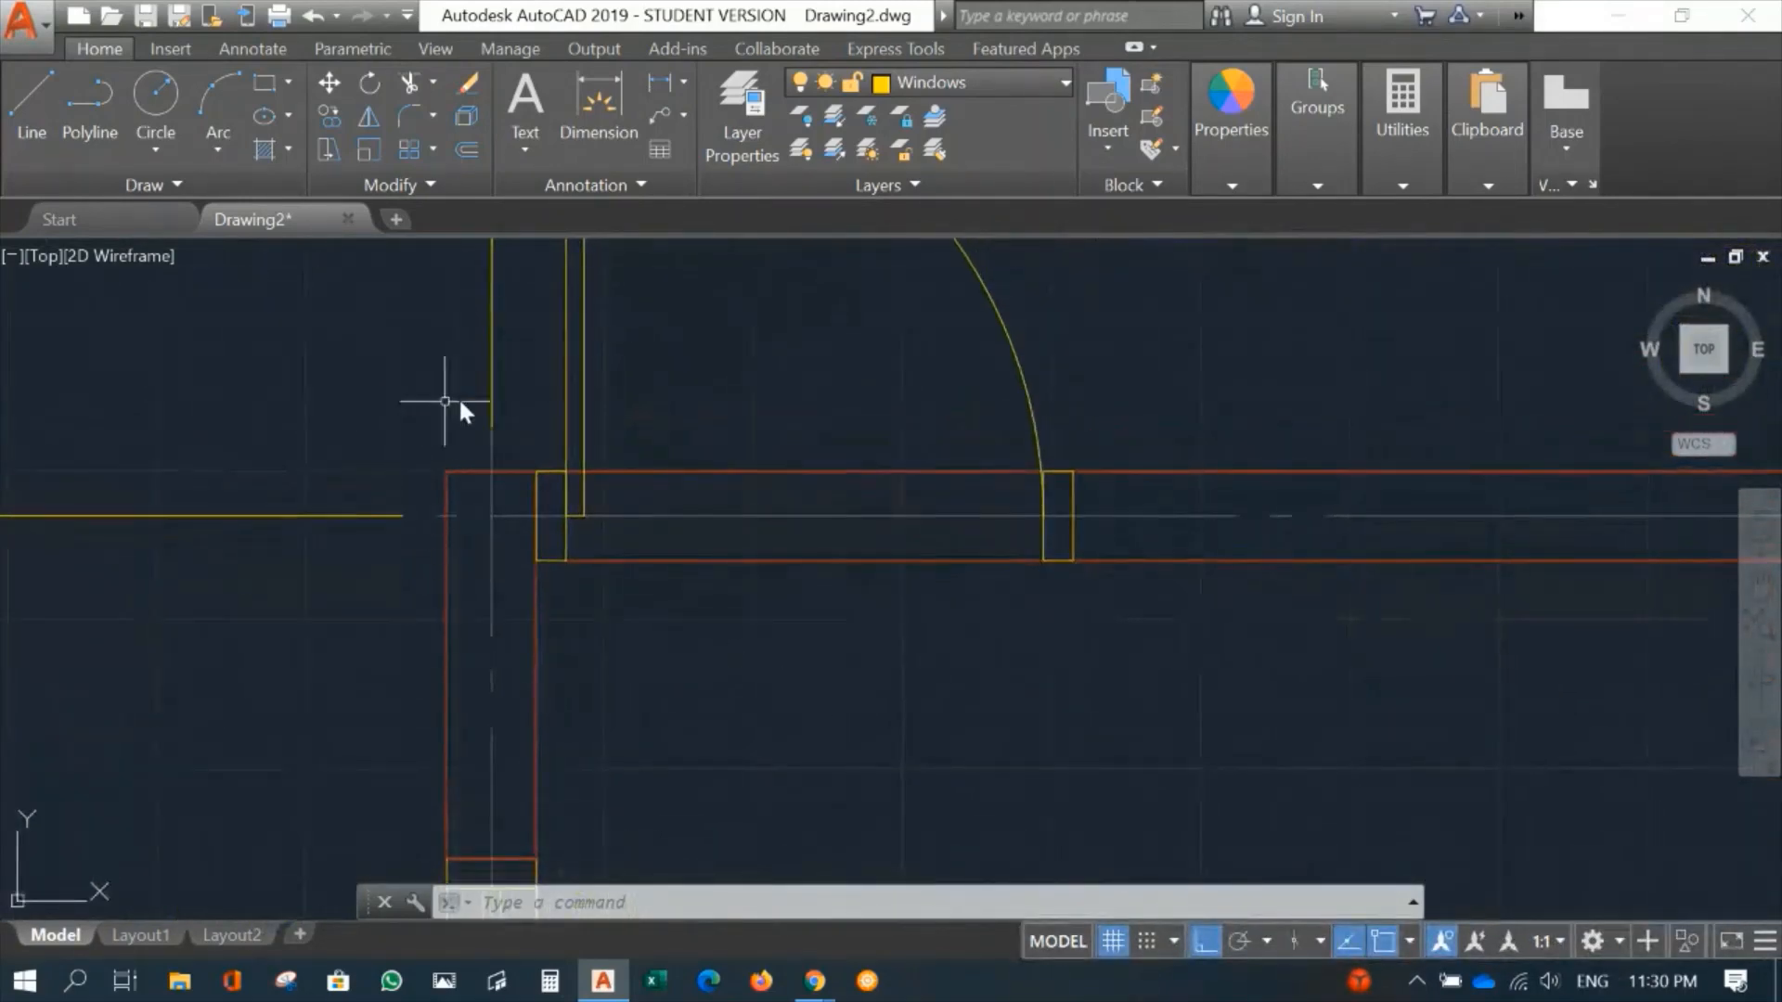
{"action": "type", "text": "t"}
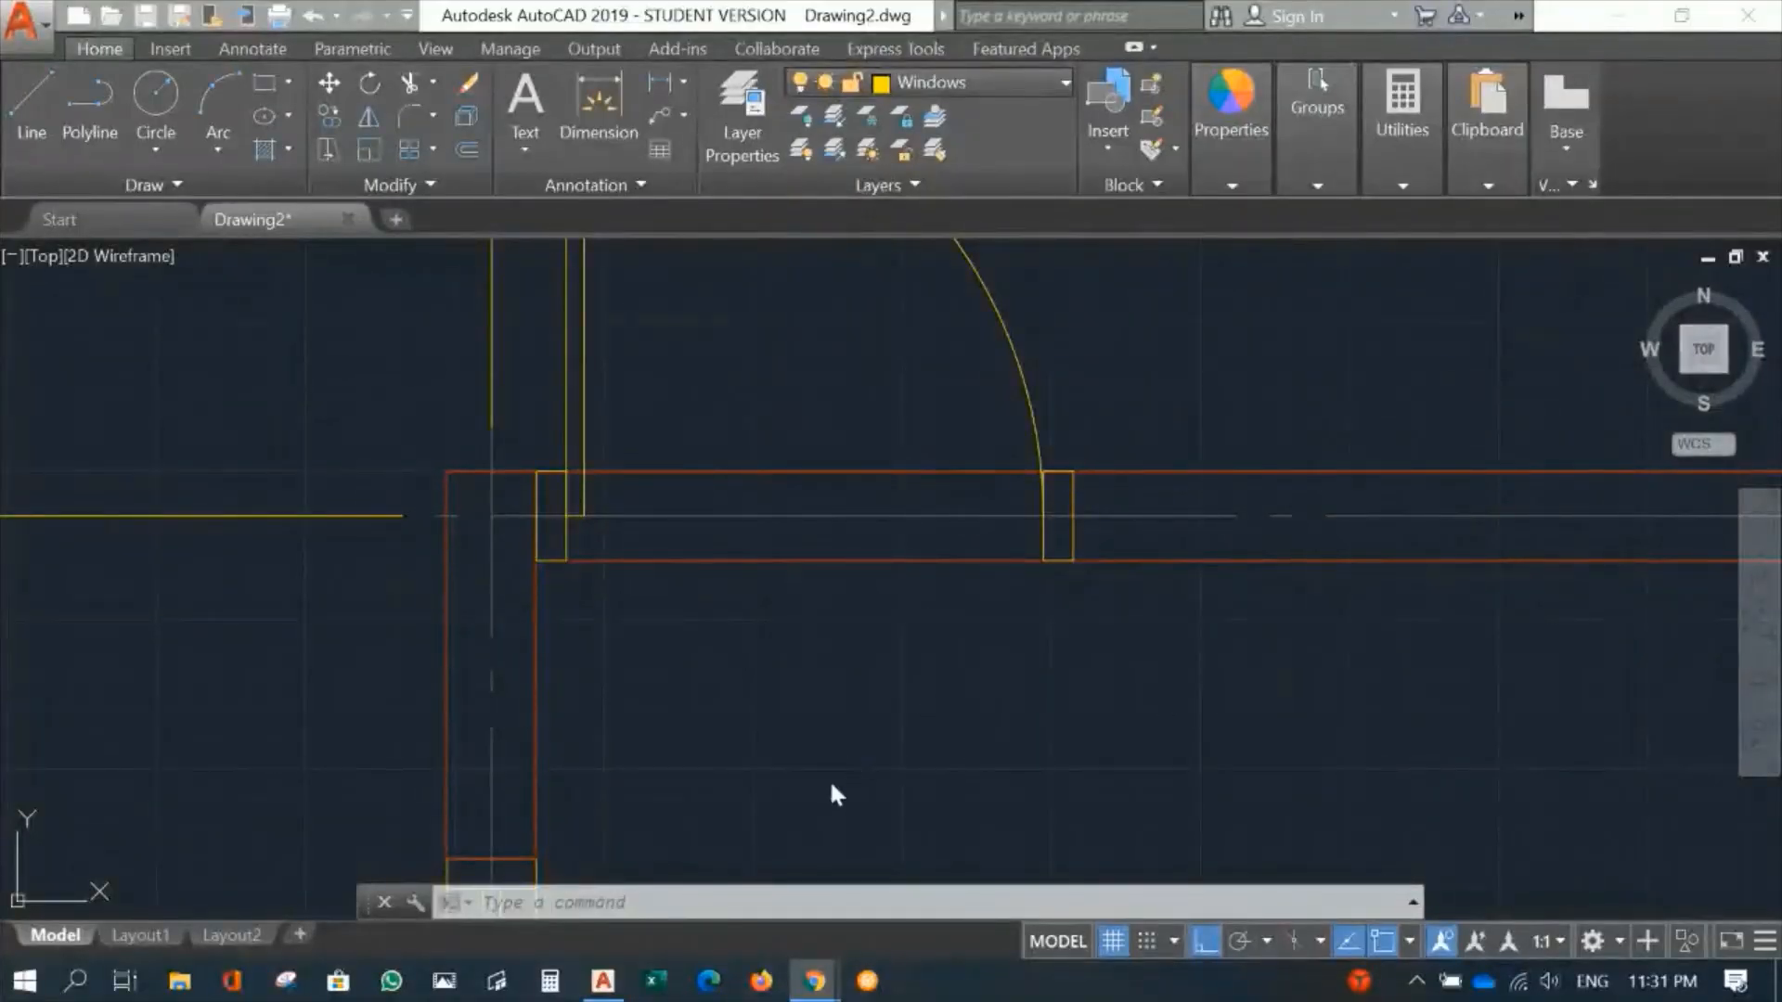
{"action": "left_click", "coordinate": [715, 698]}
{"action": "type", "text": "tr"}
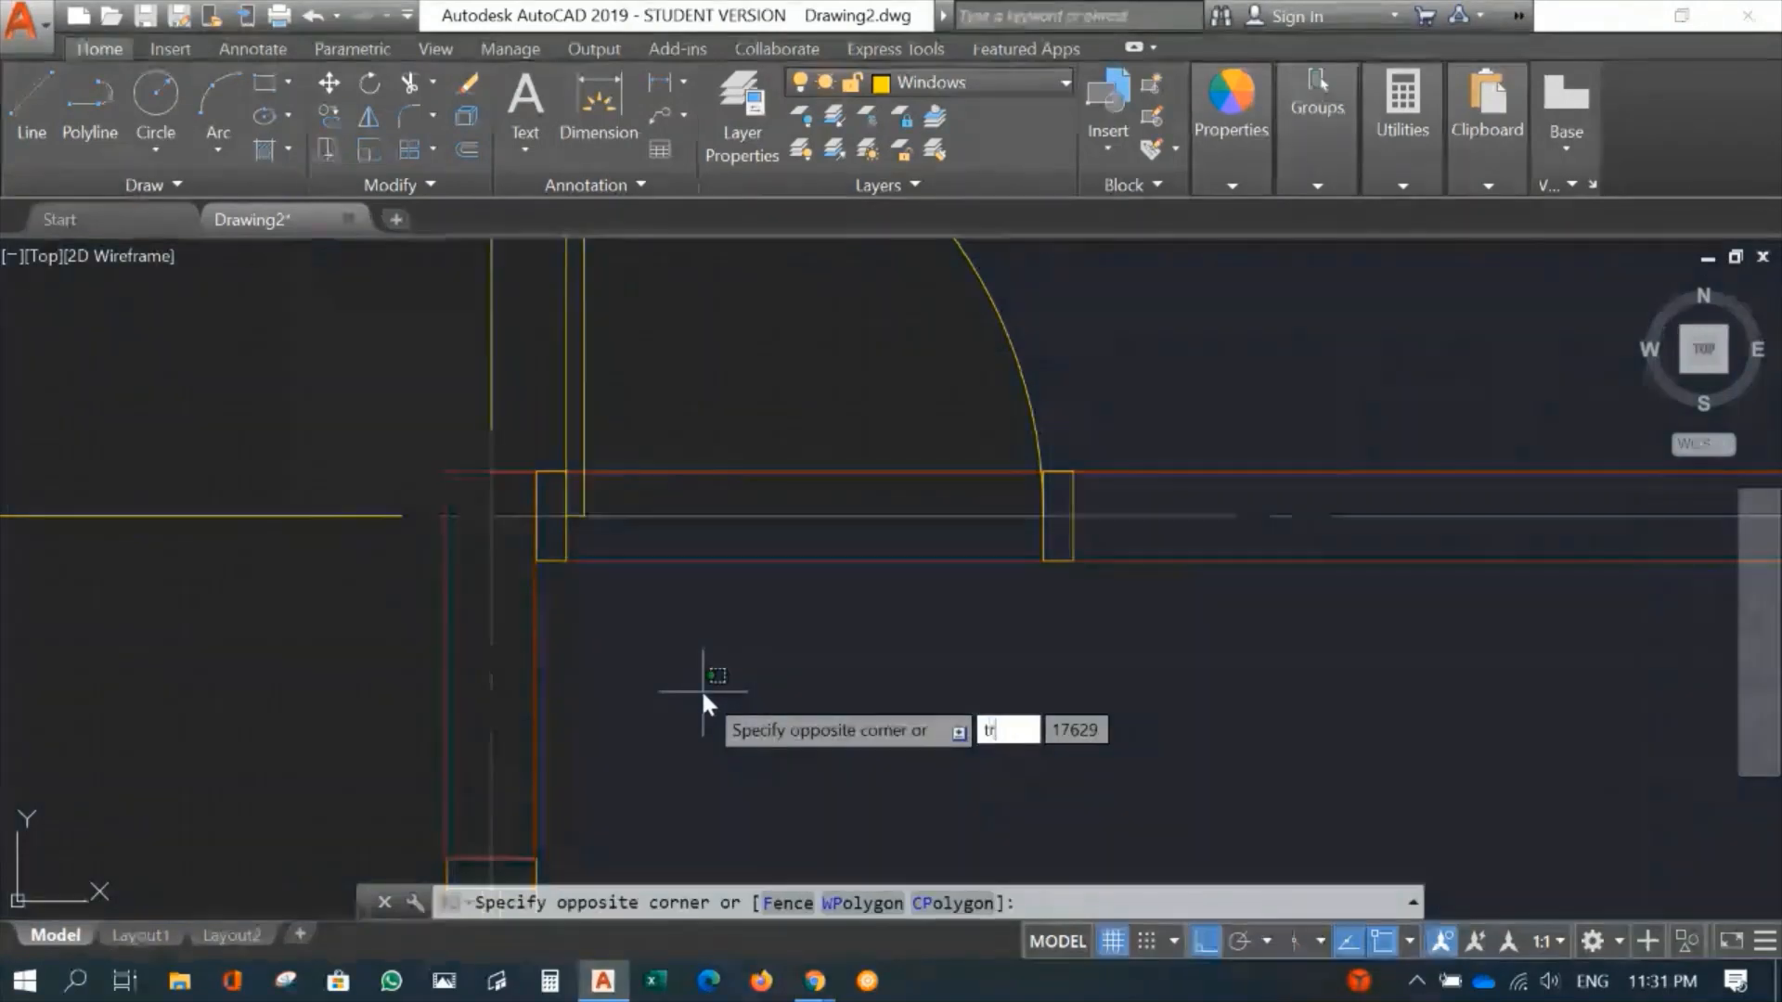
{"action": "key", "text": "Return"}
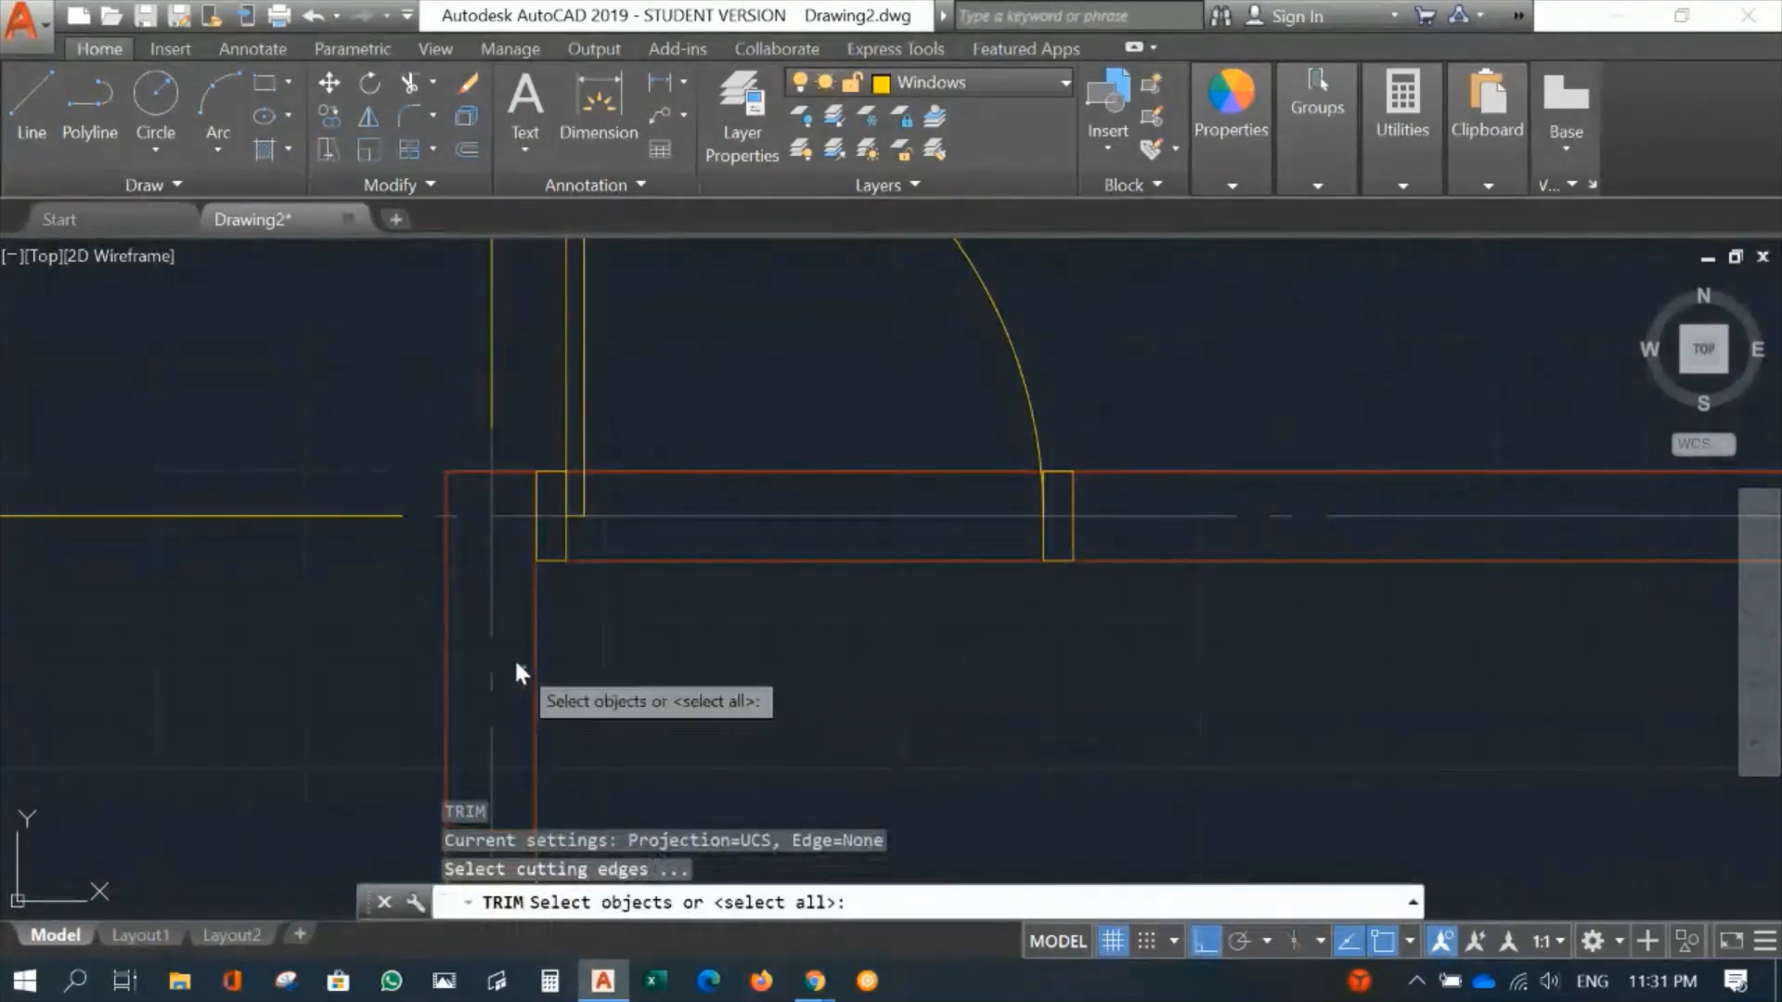
{"action": "left_click", "coordinate": [522, 593]}
{"action": "left_click", "coordinate": [549, 438]}
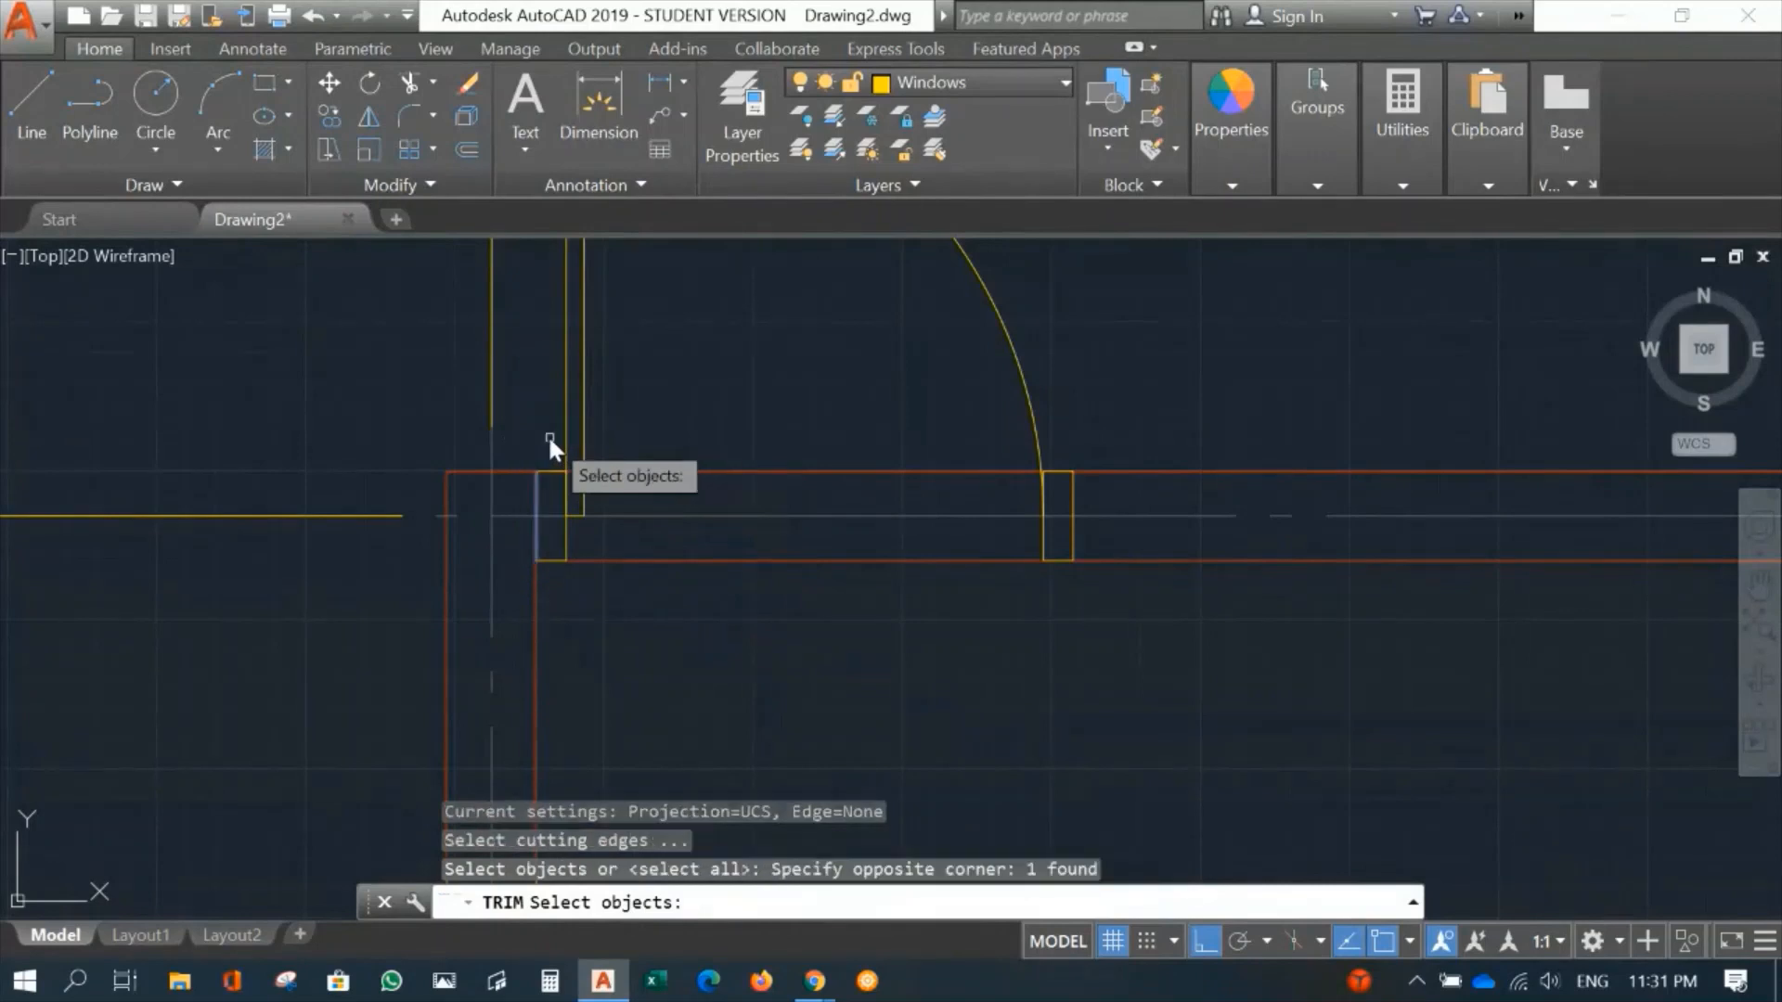
{"action": "left_click", "coordinate": [1069, 581]}
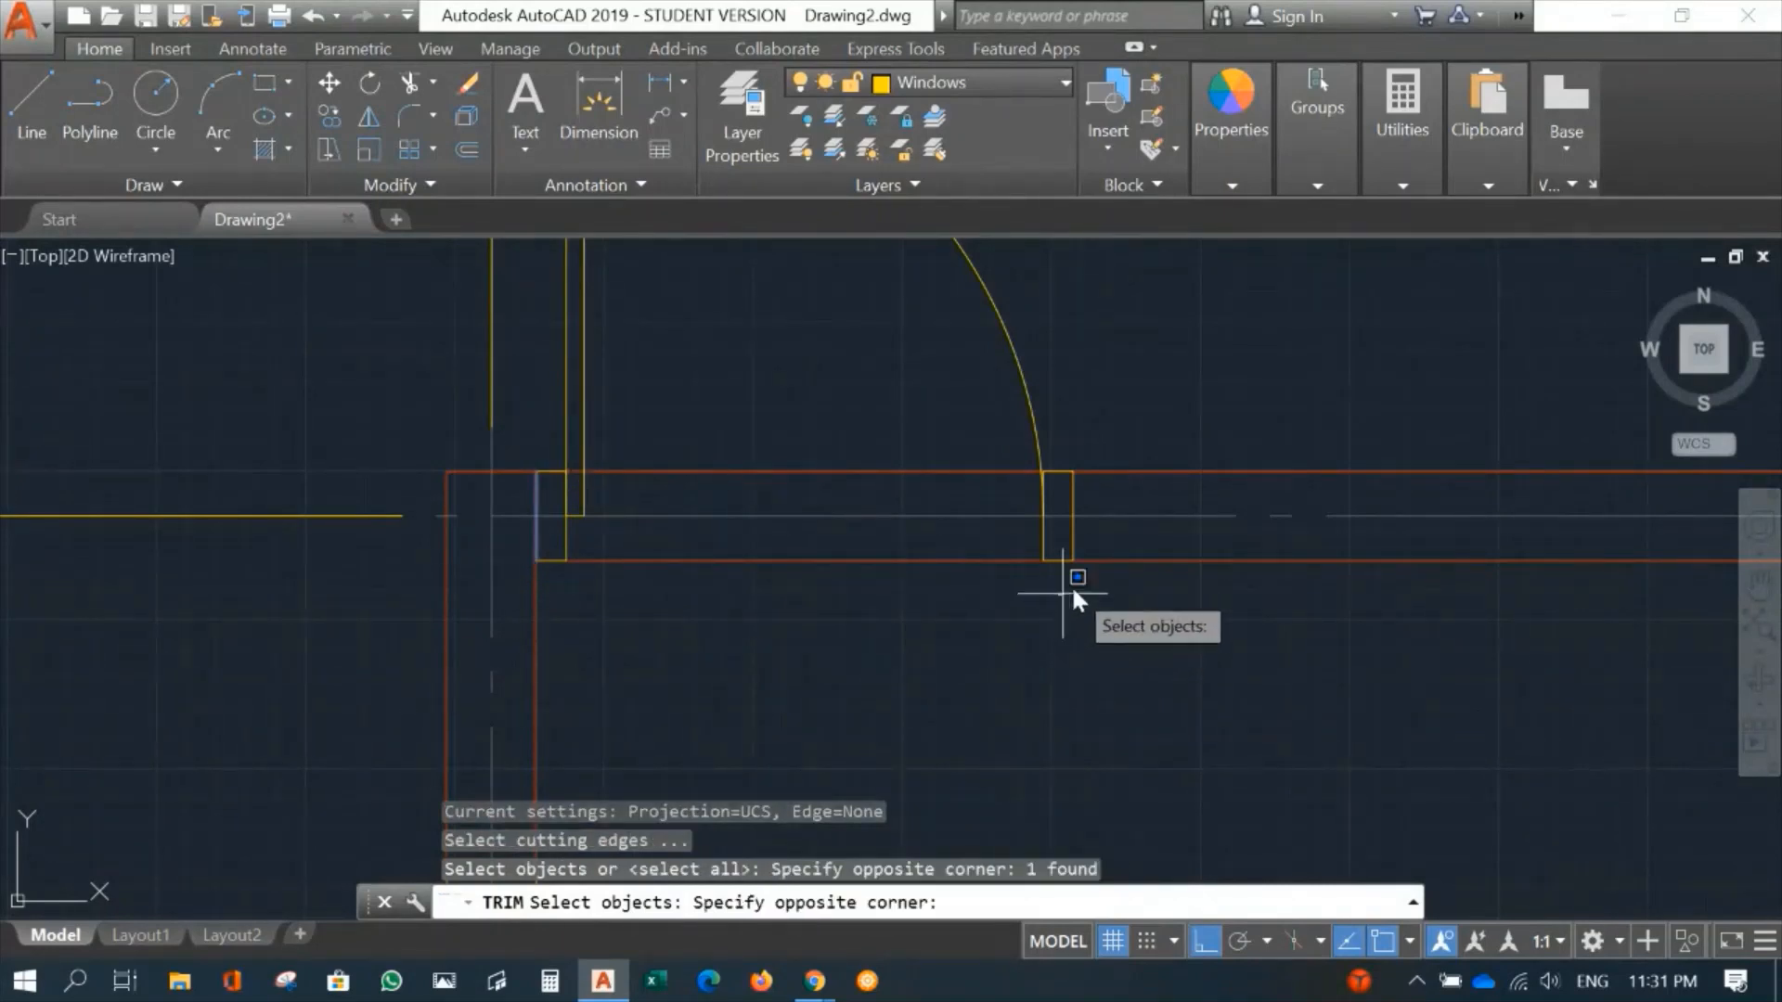
{"action": "left_click", "coordinate": [1094, 432]}
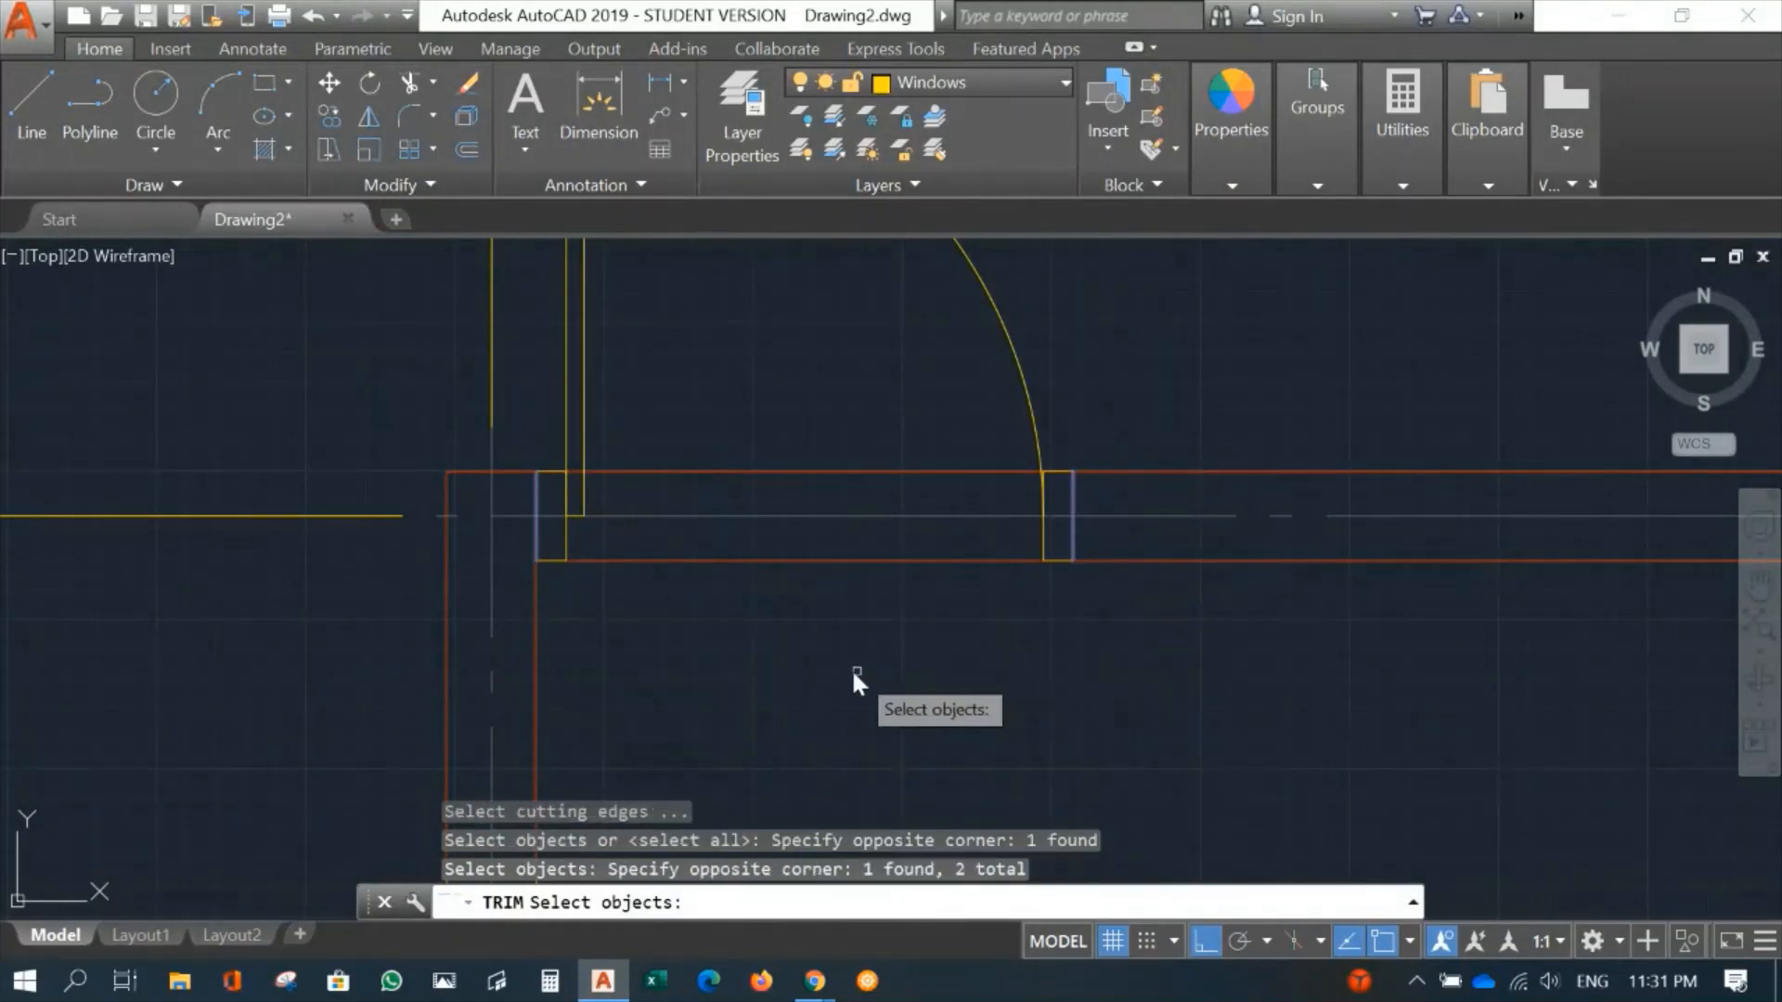
{"action": "key", "text": "Return"}
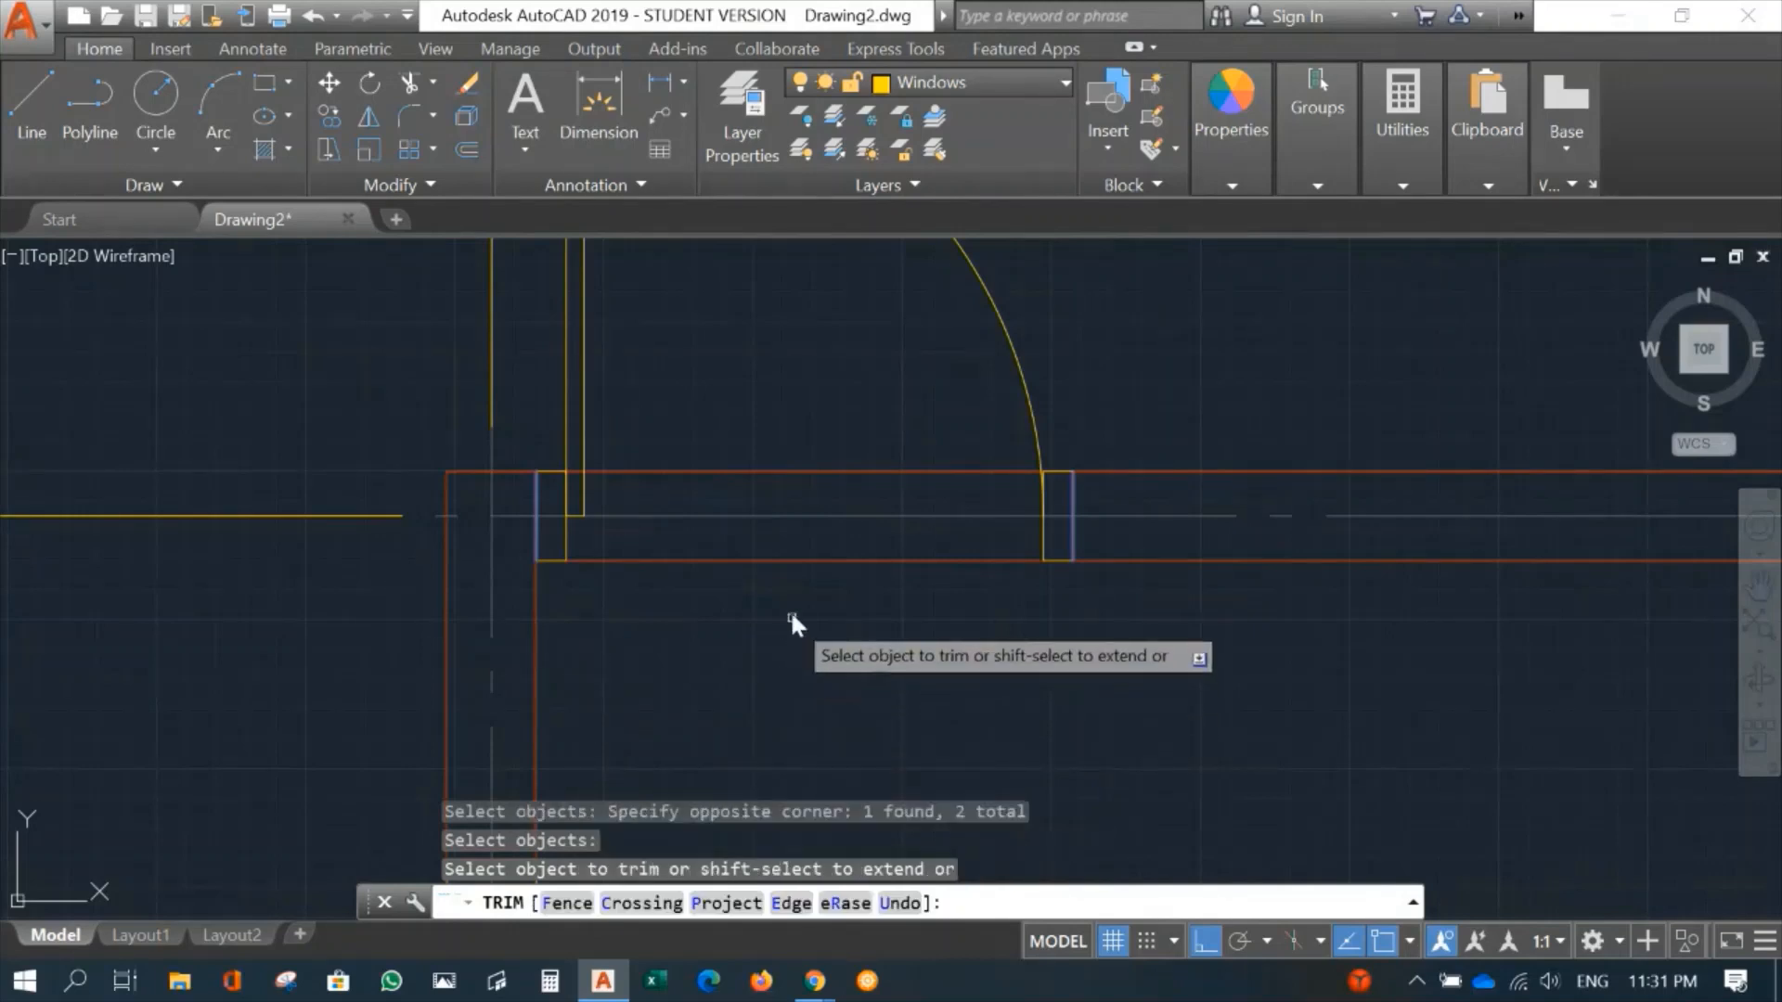
Step: Trim both grid 4 wall lines between the door's jambs to open the doorway
{"action": "left_click", "coordinate": [793, 559]}
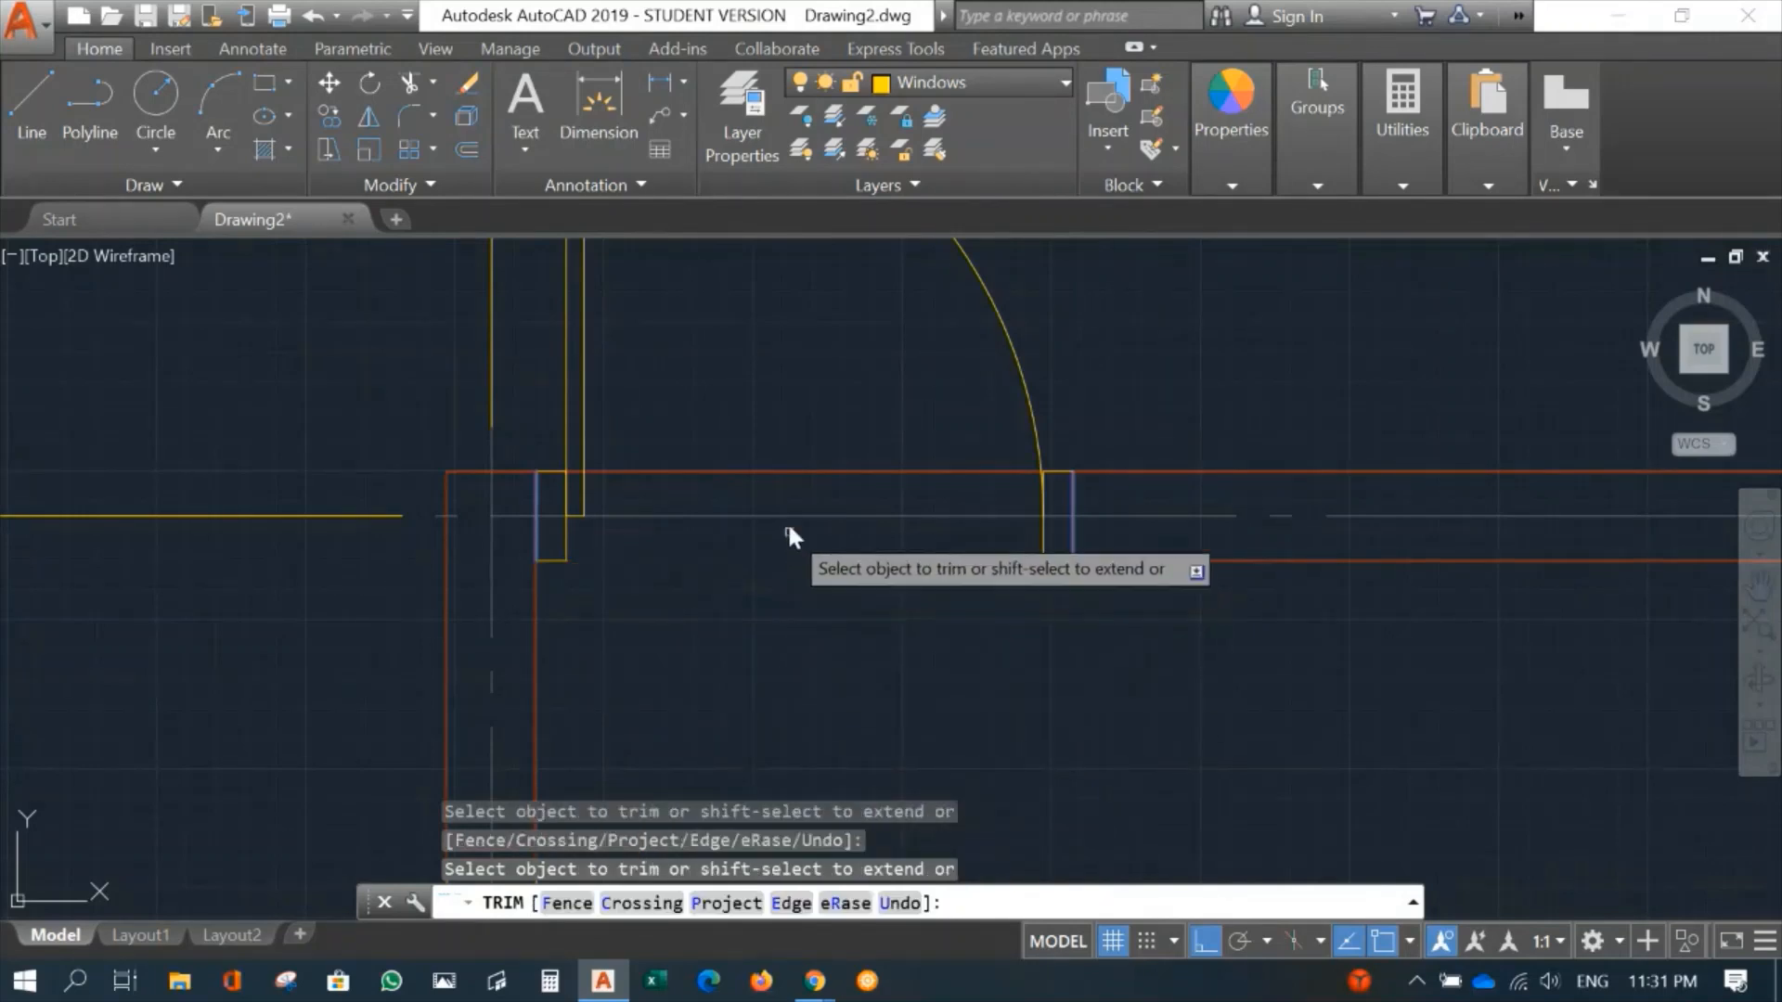
{"action": "left_click", "coordinate": [783, 470]}
{"action": "key", "text": "Return"}
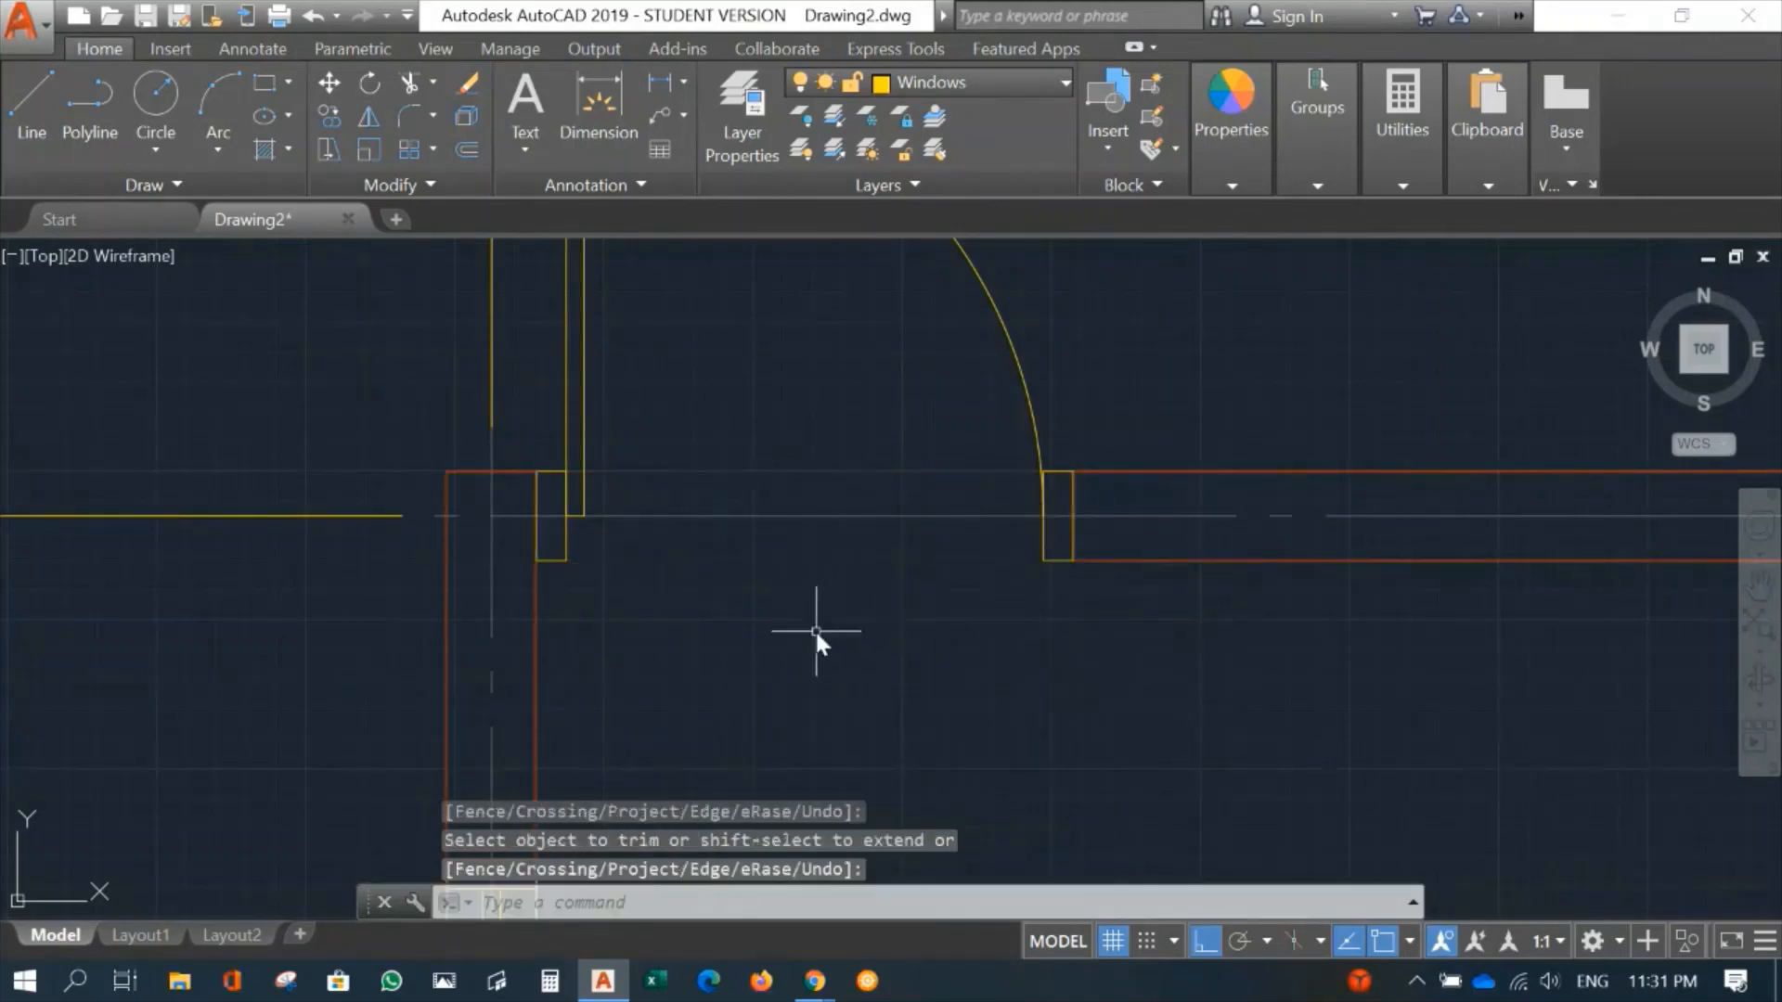
{"action": "scroll", "coordinate": [832, 627], "scroll_direction": "down", "scroll_amount": 6}
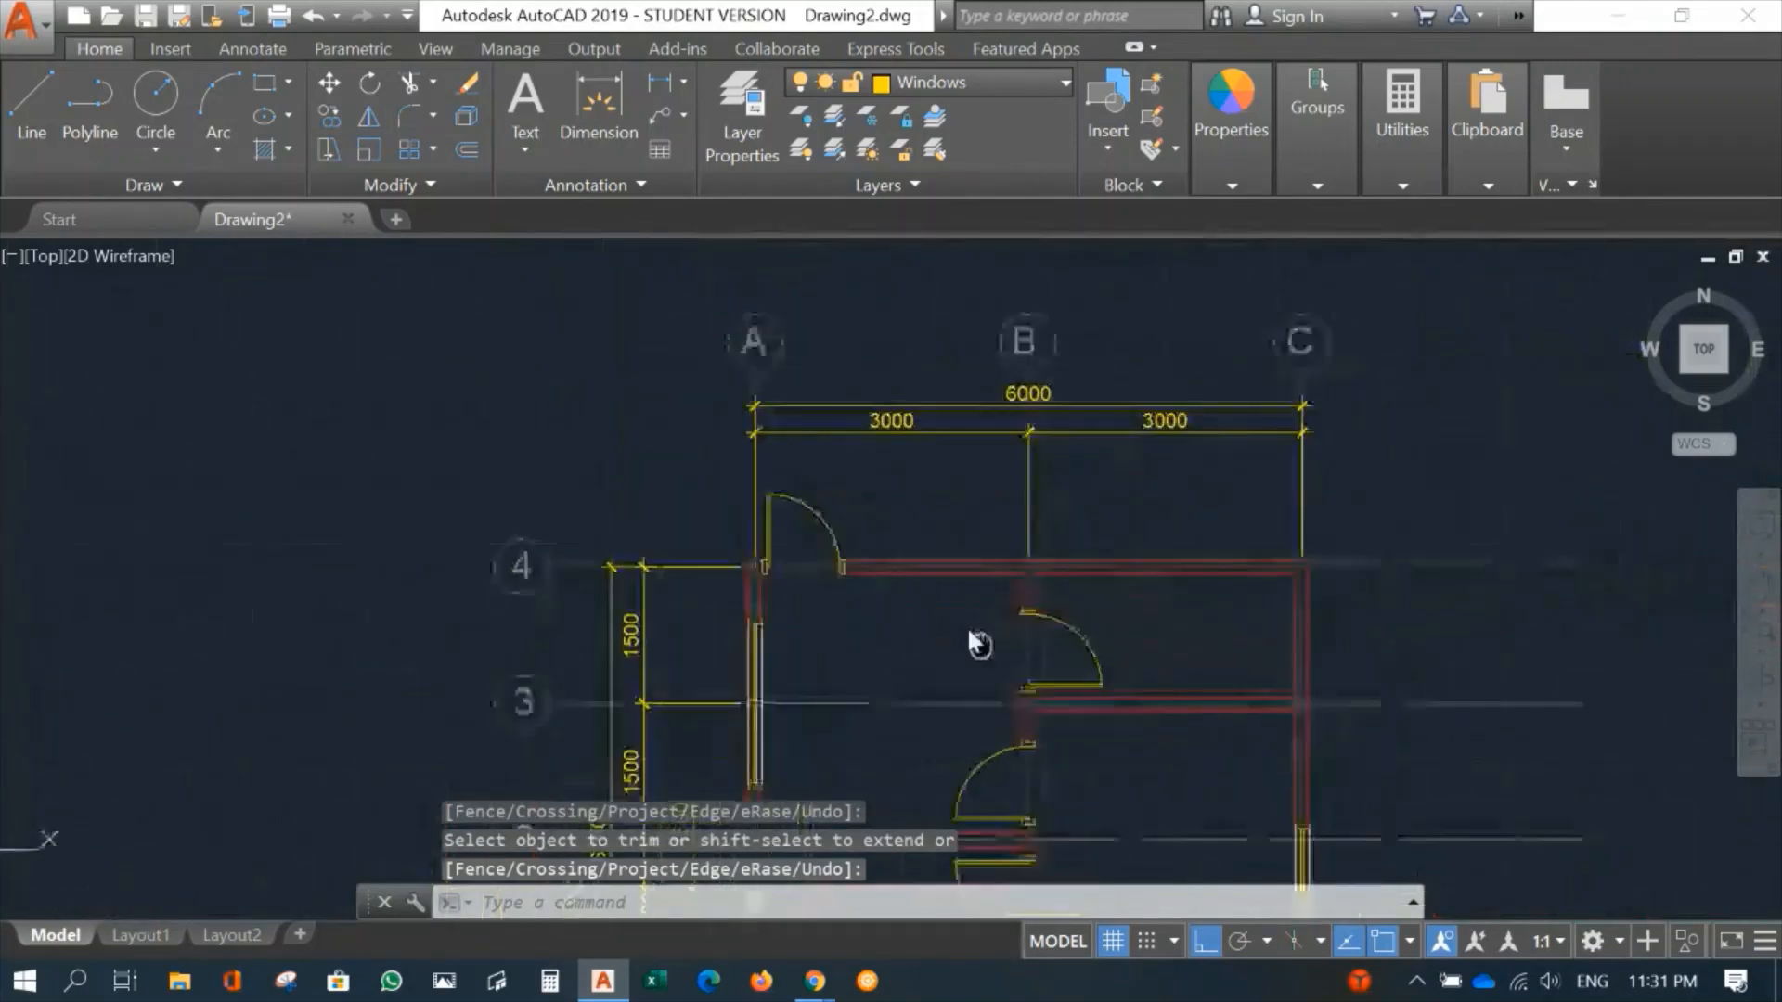
{"action": "middle_click_drag", "start_coordinate": [979, 644], "coordinate": [700, 376]}
{"action": "scroll", "coordinate": [720, 362], "scroll_direction": "down", "scroll_amount": 2}
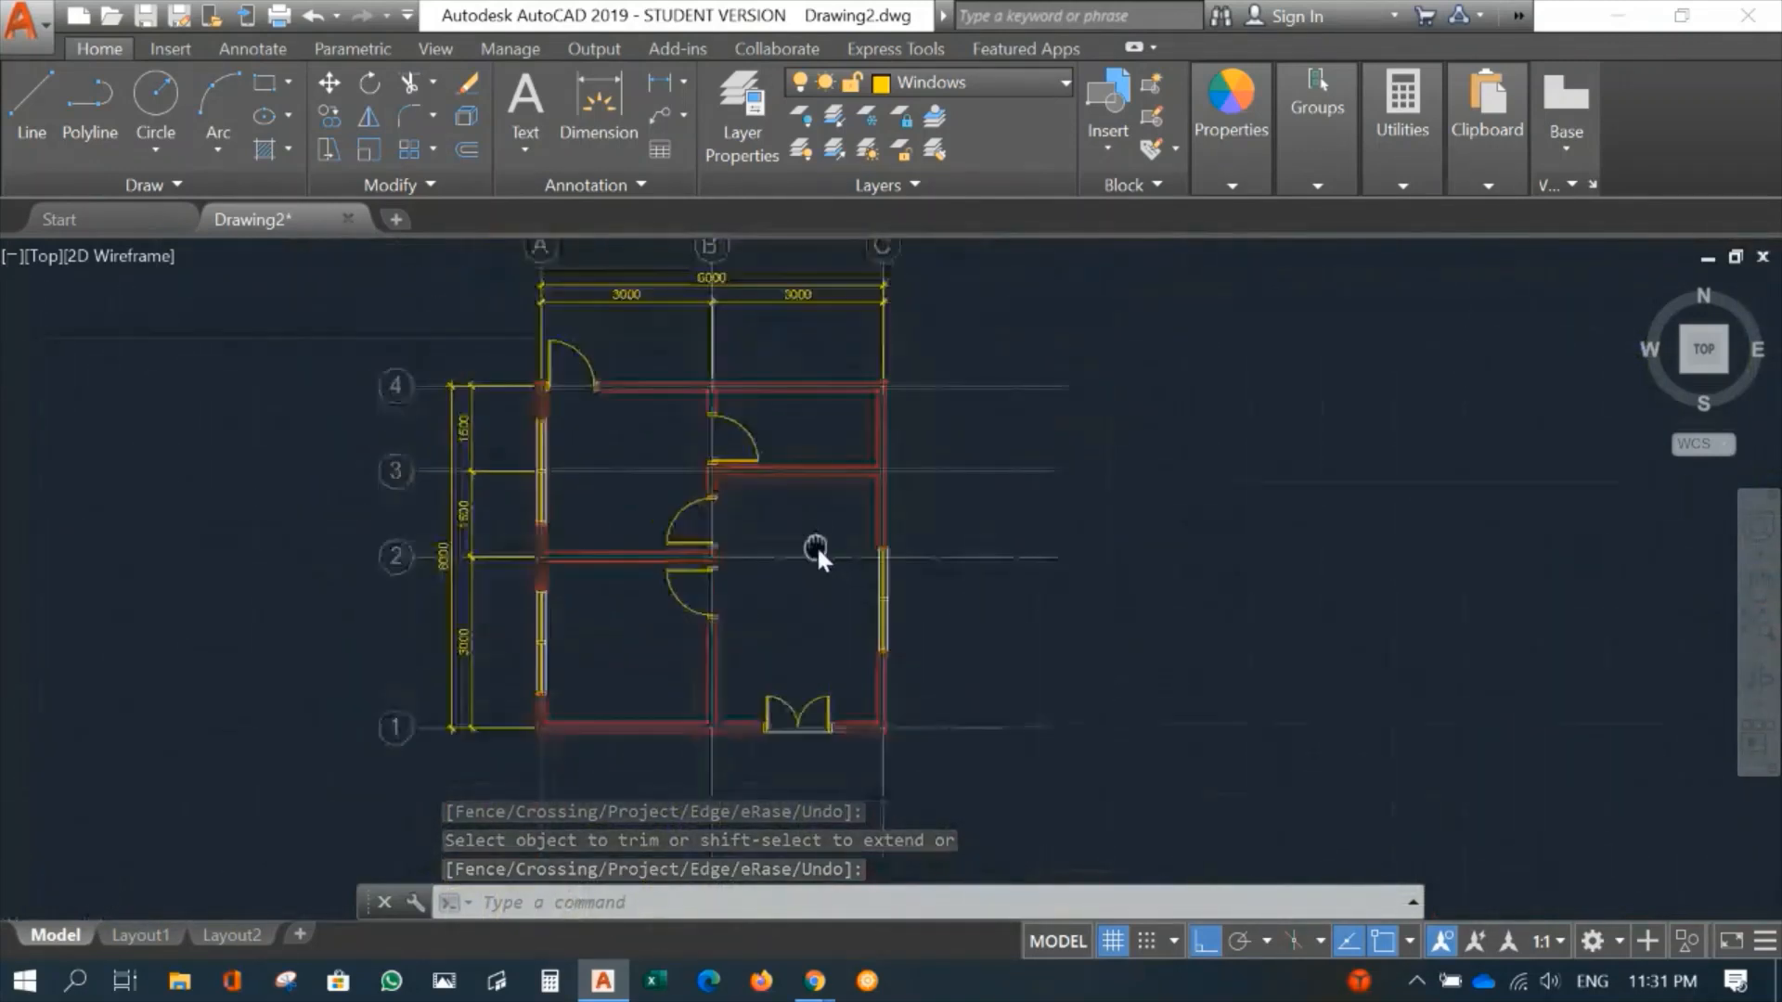